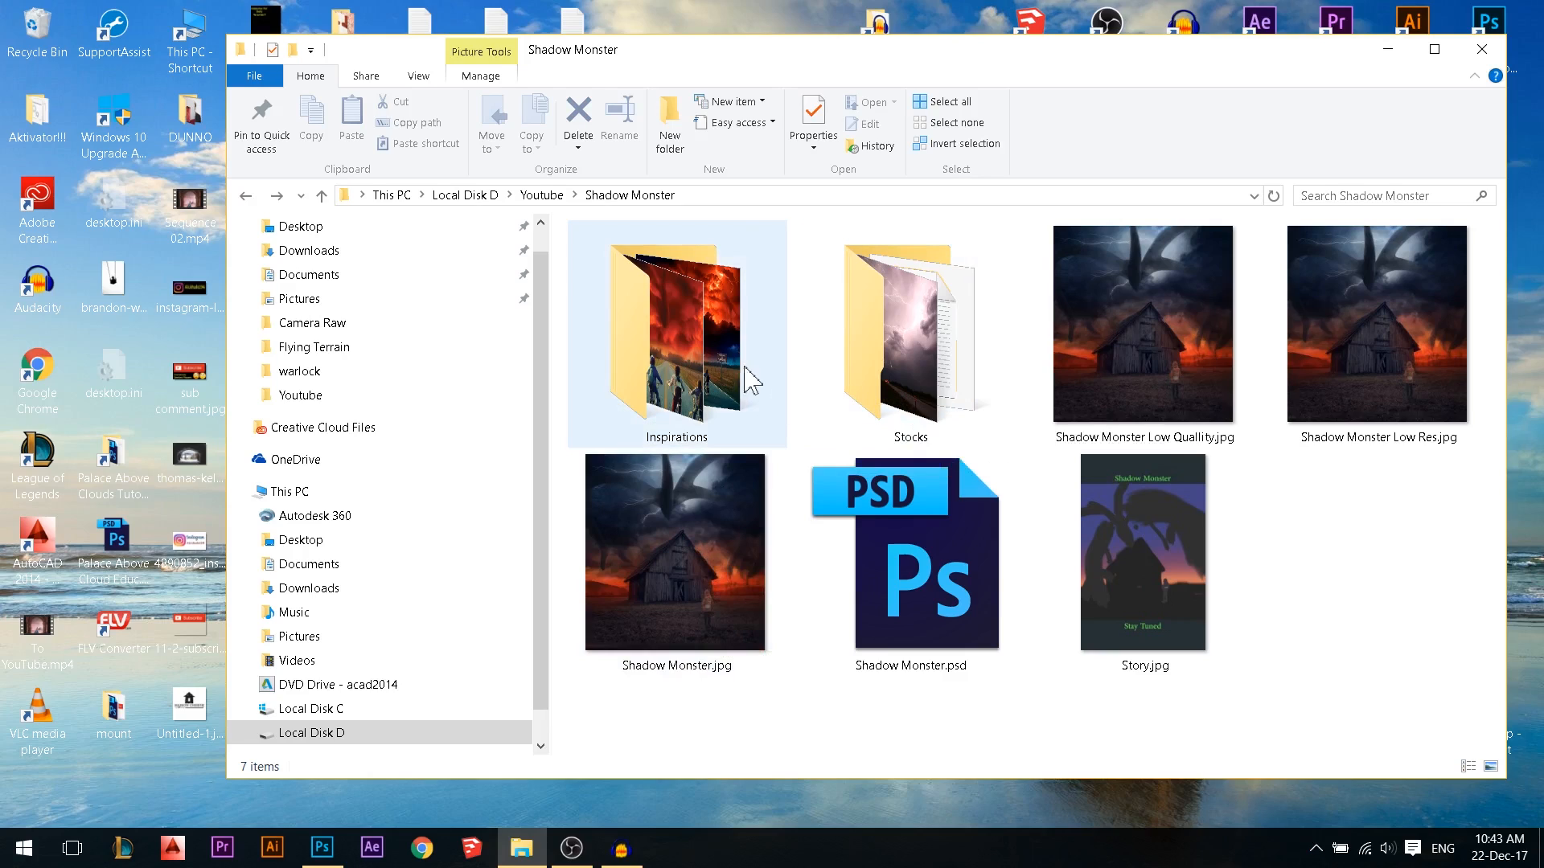
Open the Inspirations folder and browse through its Stranger Things reference images at full size
{"action": "double_click", "coordinate": [707, 335]}
{"action": "scroll", "coordinate": [886, 390], "scroll_direction": "up", "scroll_amount": 3}
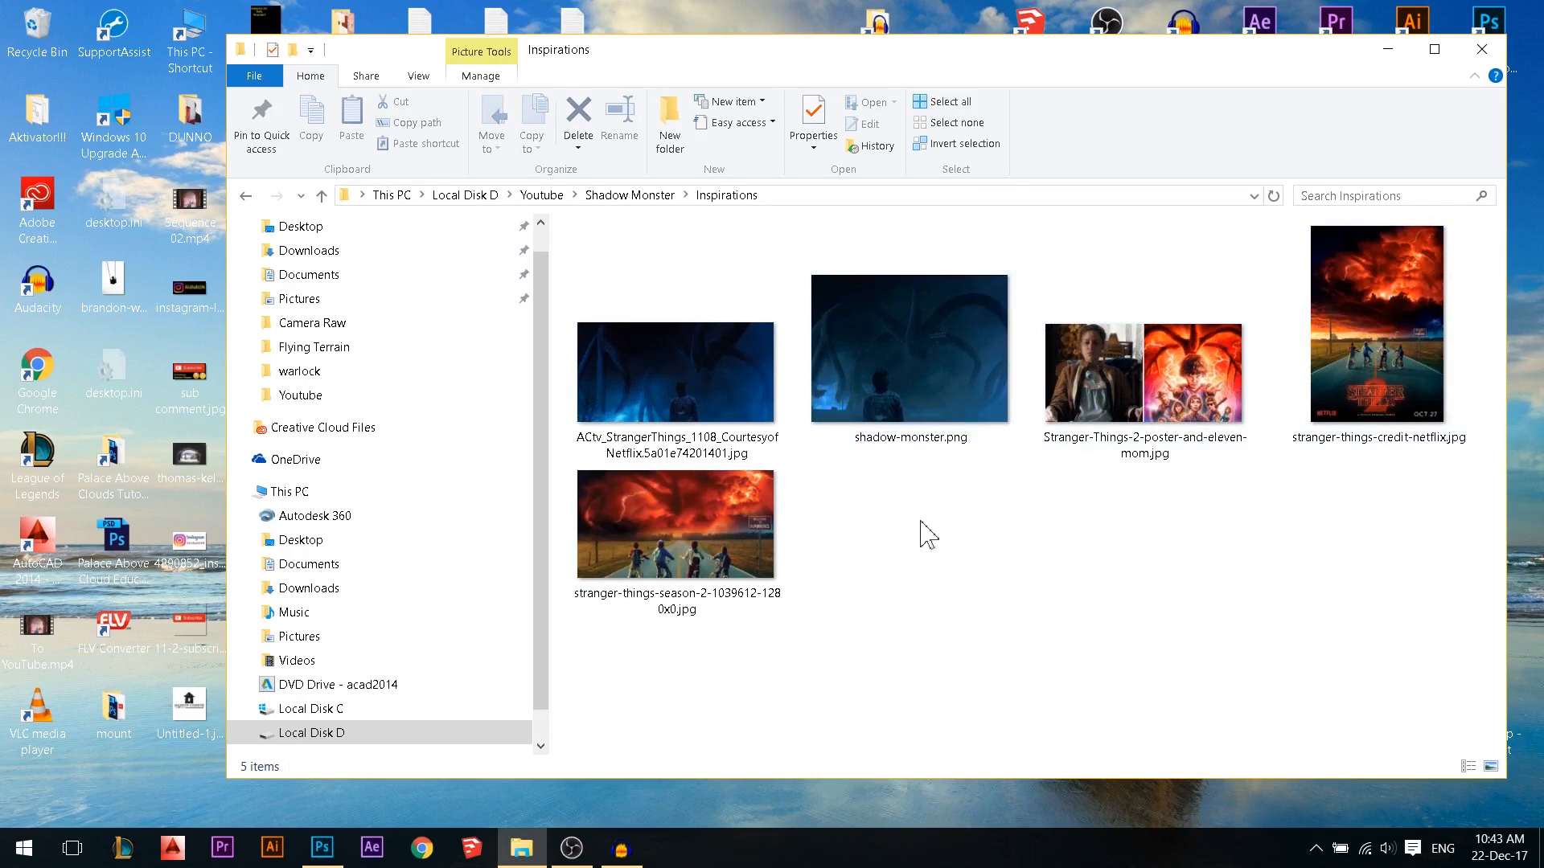
{"action": "left_click", "coordinate": [718, 489]}
{"action": "double_click", "coordinate": [718, 508]}
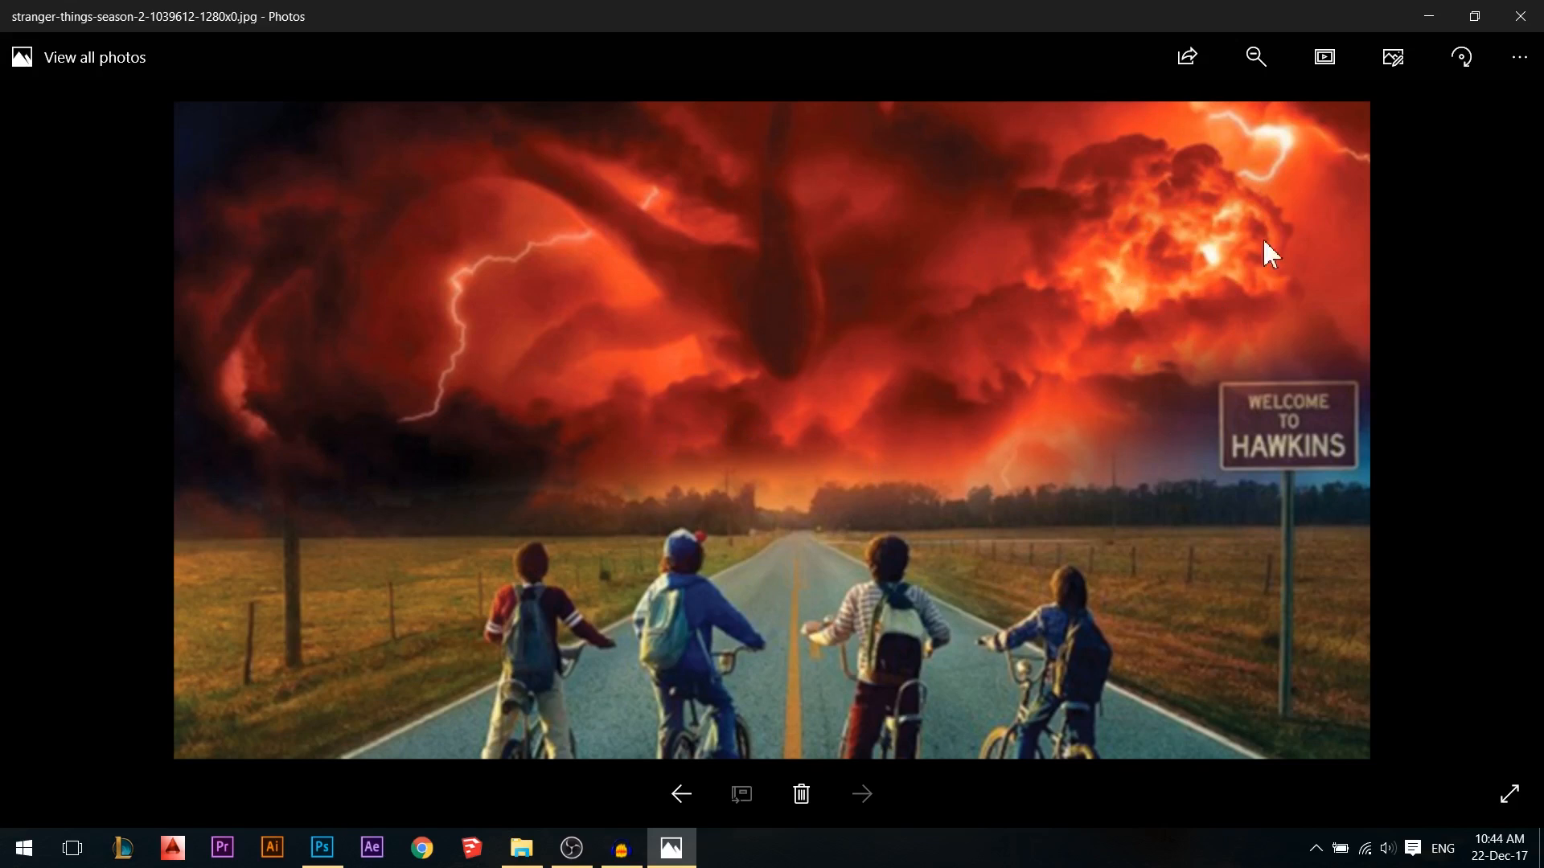
{"action": "key", "text": "Left"}
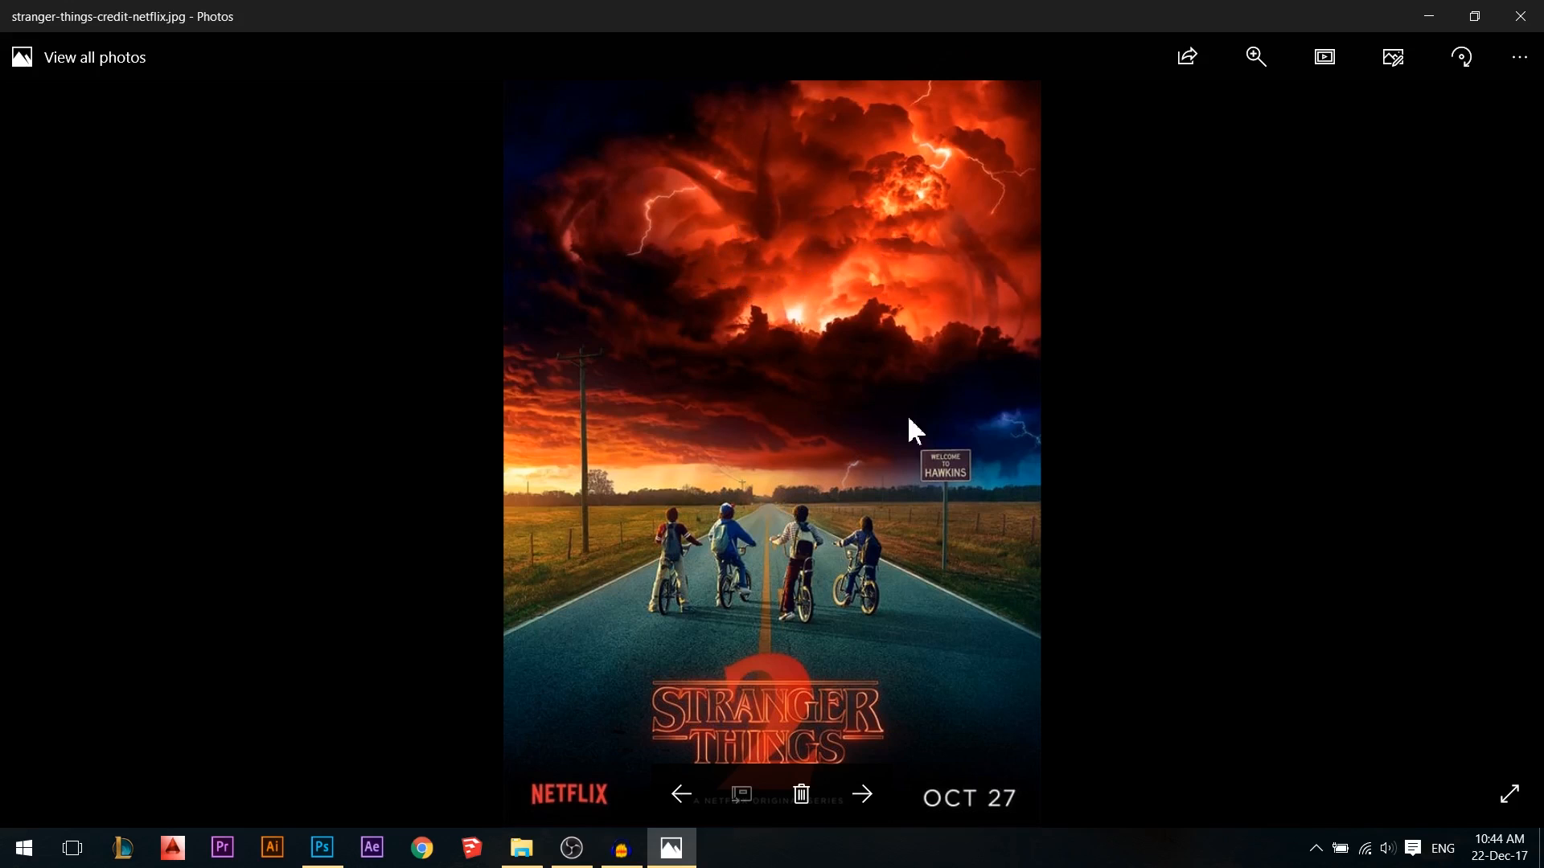
{"action": "key", "text": "Right"}
{"action": "key", "text": "Right"}
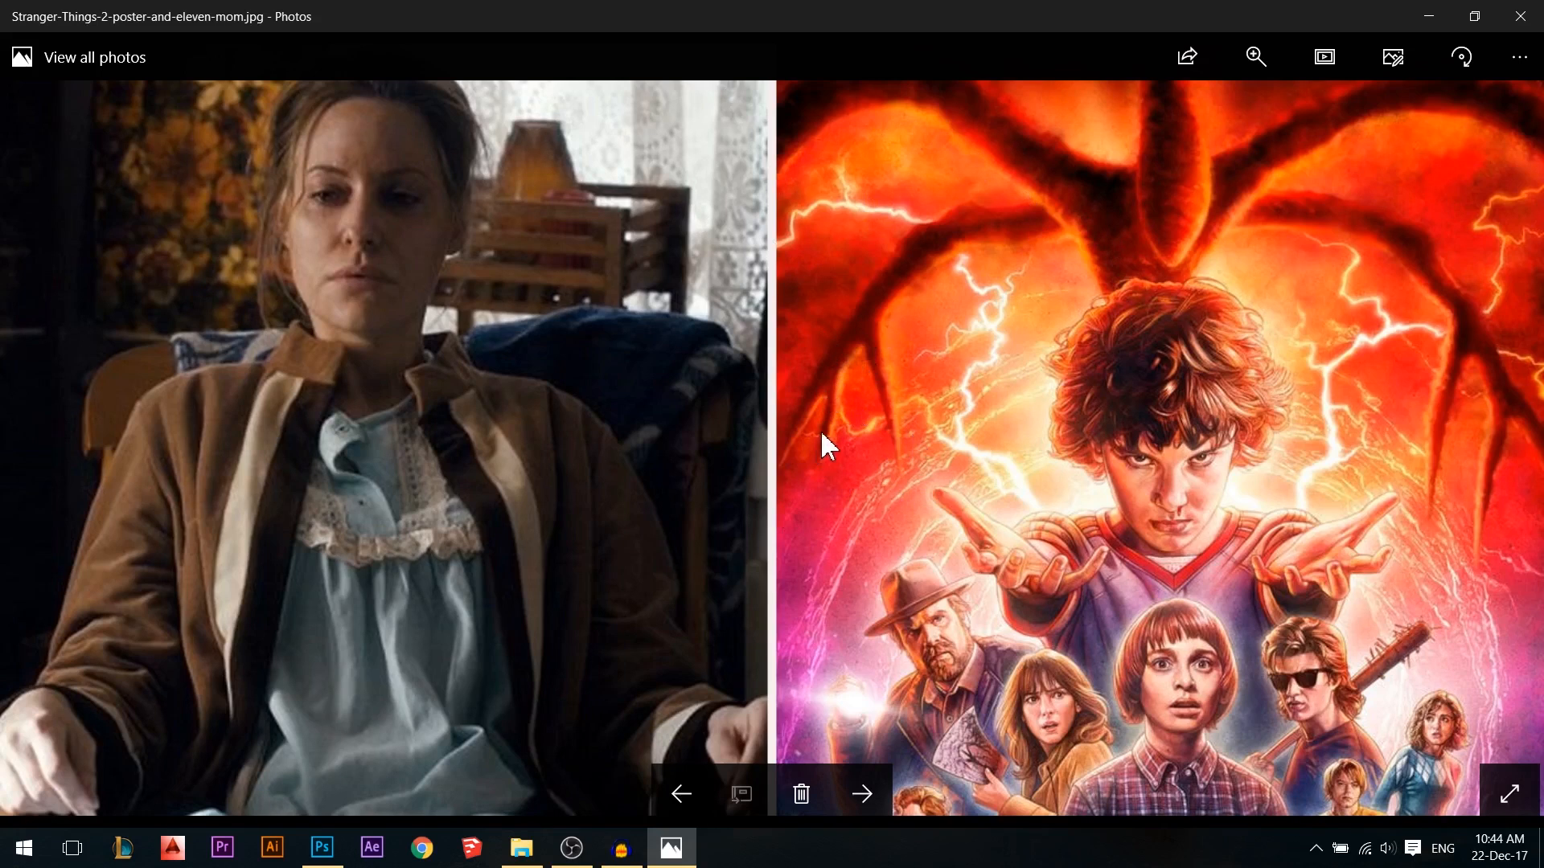
{"action": "key", "text": "Left"}
{"action": "key", "text": "Left"}
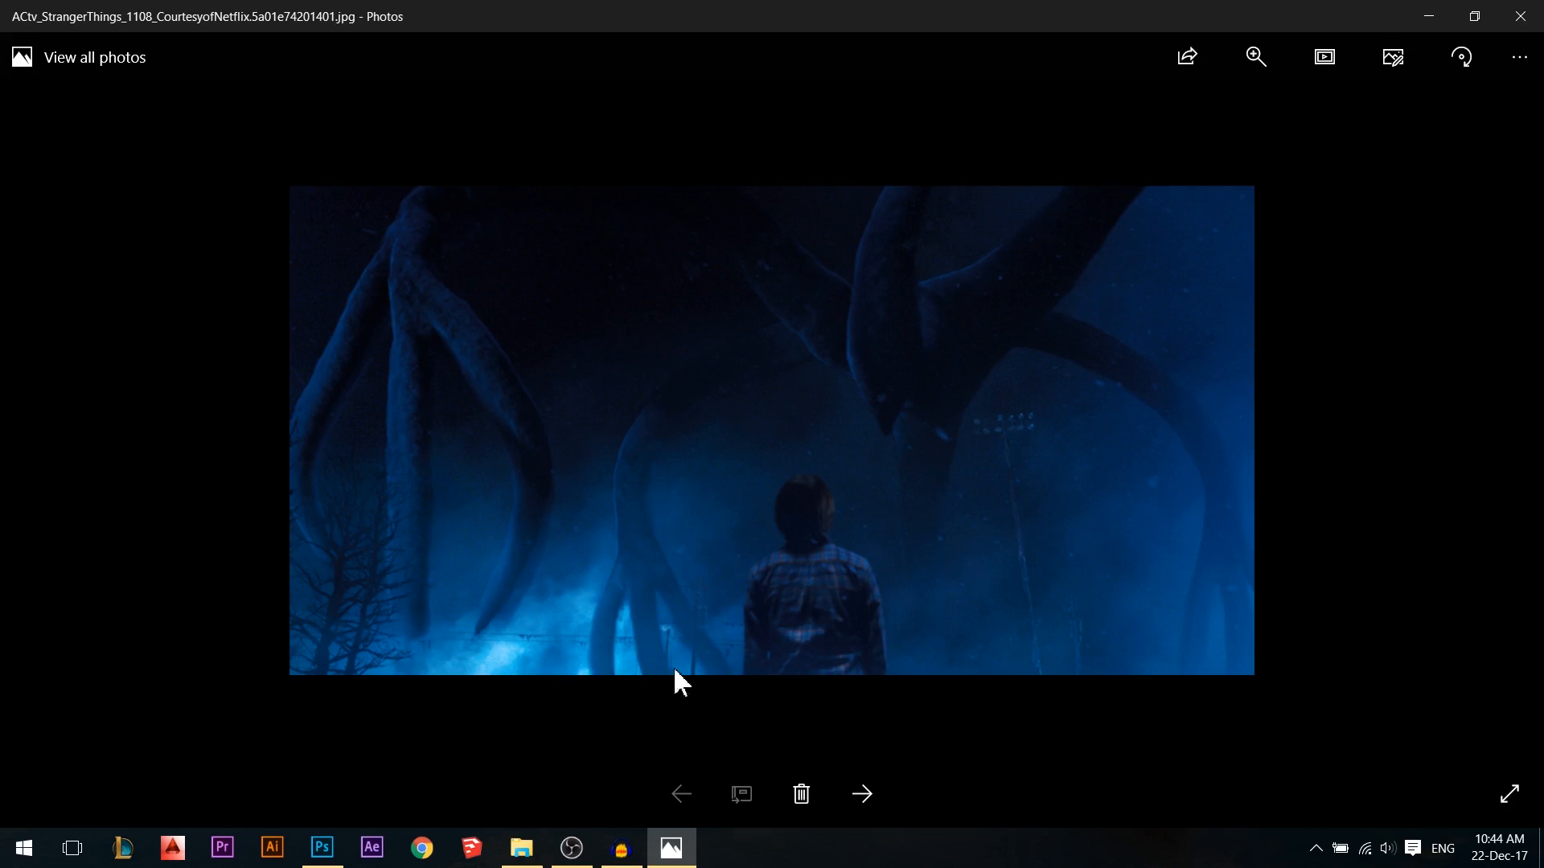
{"action": "scroll", "coordinate": [1056, 571], "scroll_direction": "down", "scroll_amount": 1}
{"action": "scroll", "coordinate": [990, 532], "scroll_direction": "up", "scroll_amount": 1}
{"action": "left_click", "coordinate": [1528, 23]}
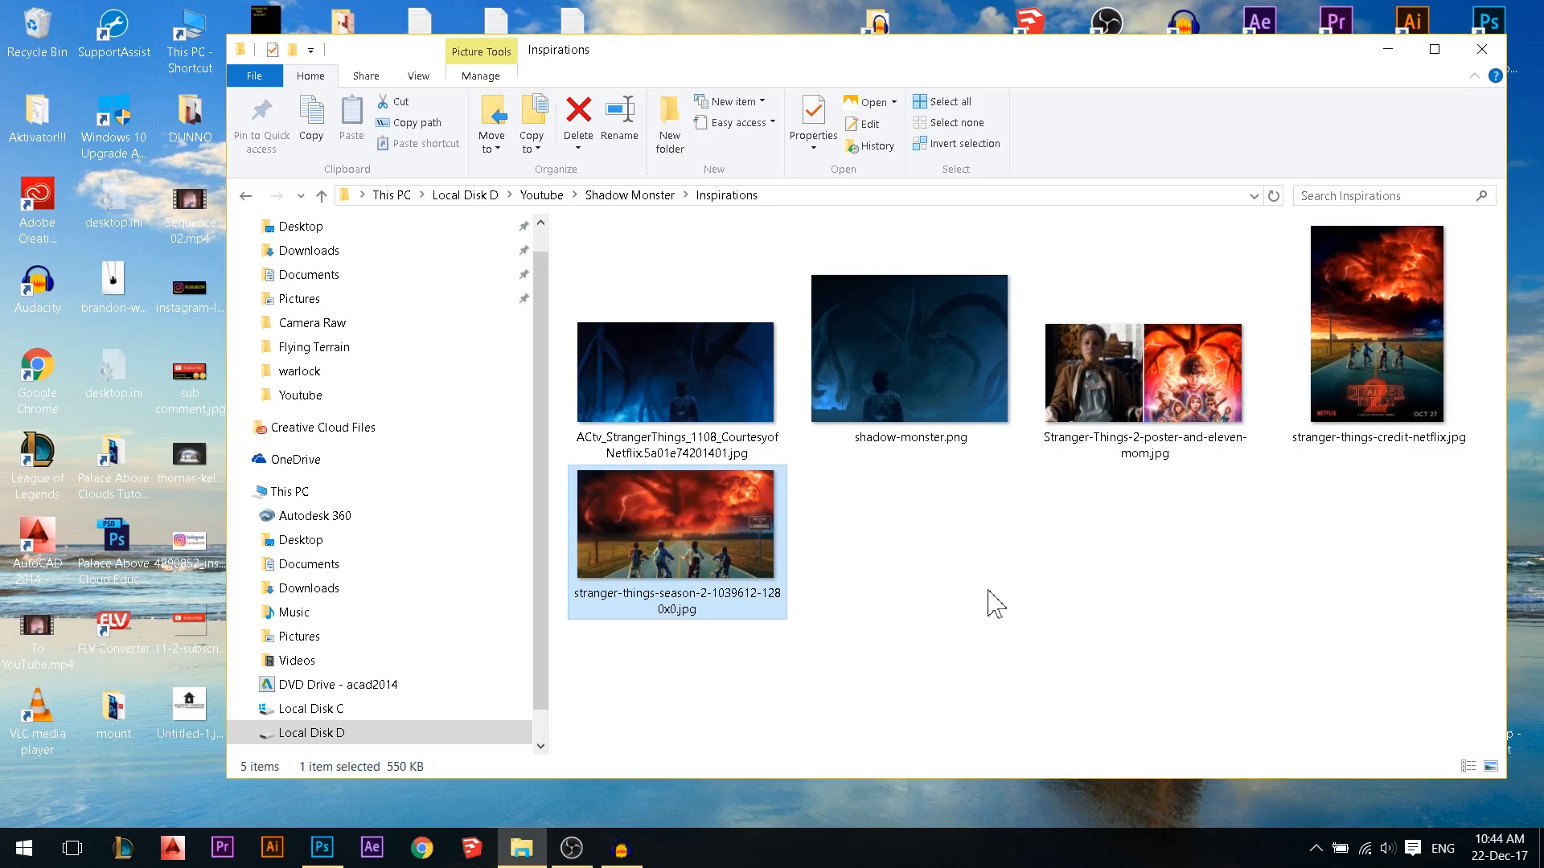
Open the Stocks folder and look over the barn, storm, lightning and standing person stock photos
{"action": "key", "text": "BackSpace"}
{"action": "double_click", "coordinate": [922, 354]}
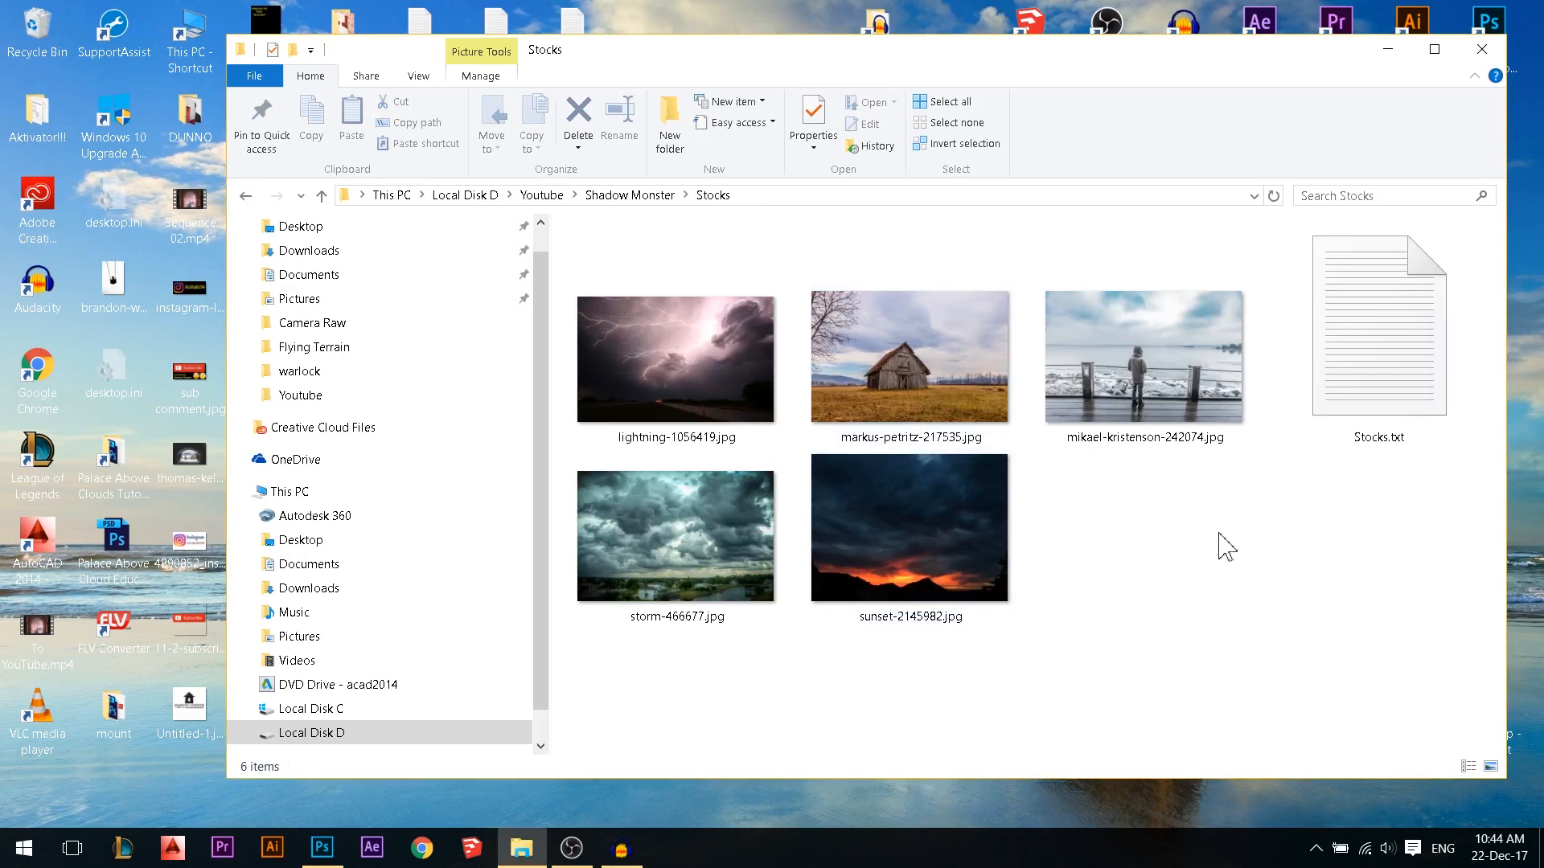
{"action": "left_click", "coordinate": [917, 385]}
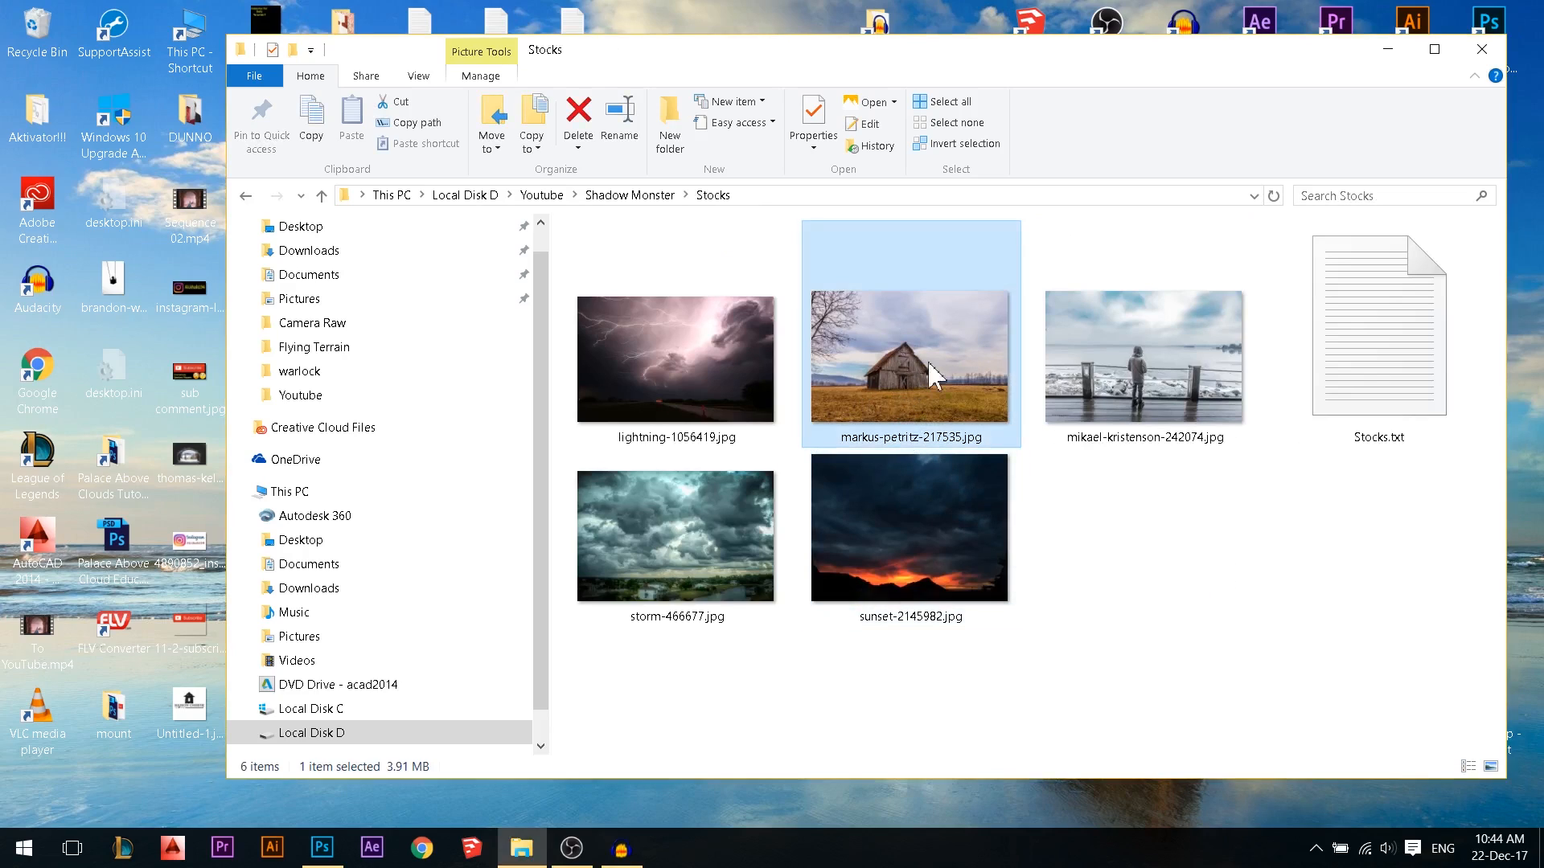
{"action": "left_click", "coordinate": [816, 527]}
{"action": "left_click", "coordinate": [774, 534]}
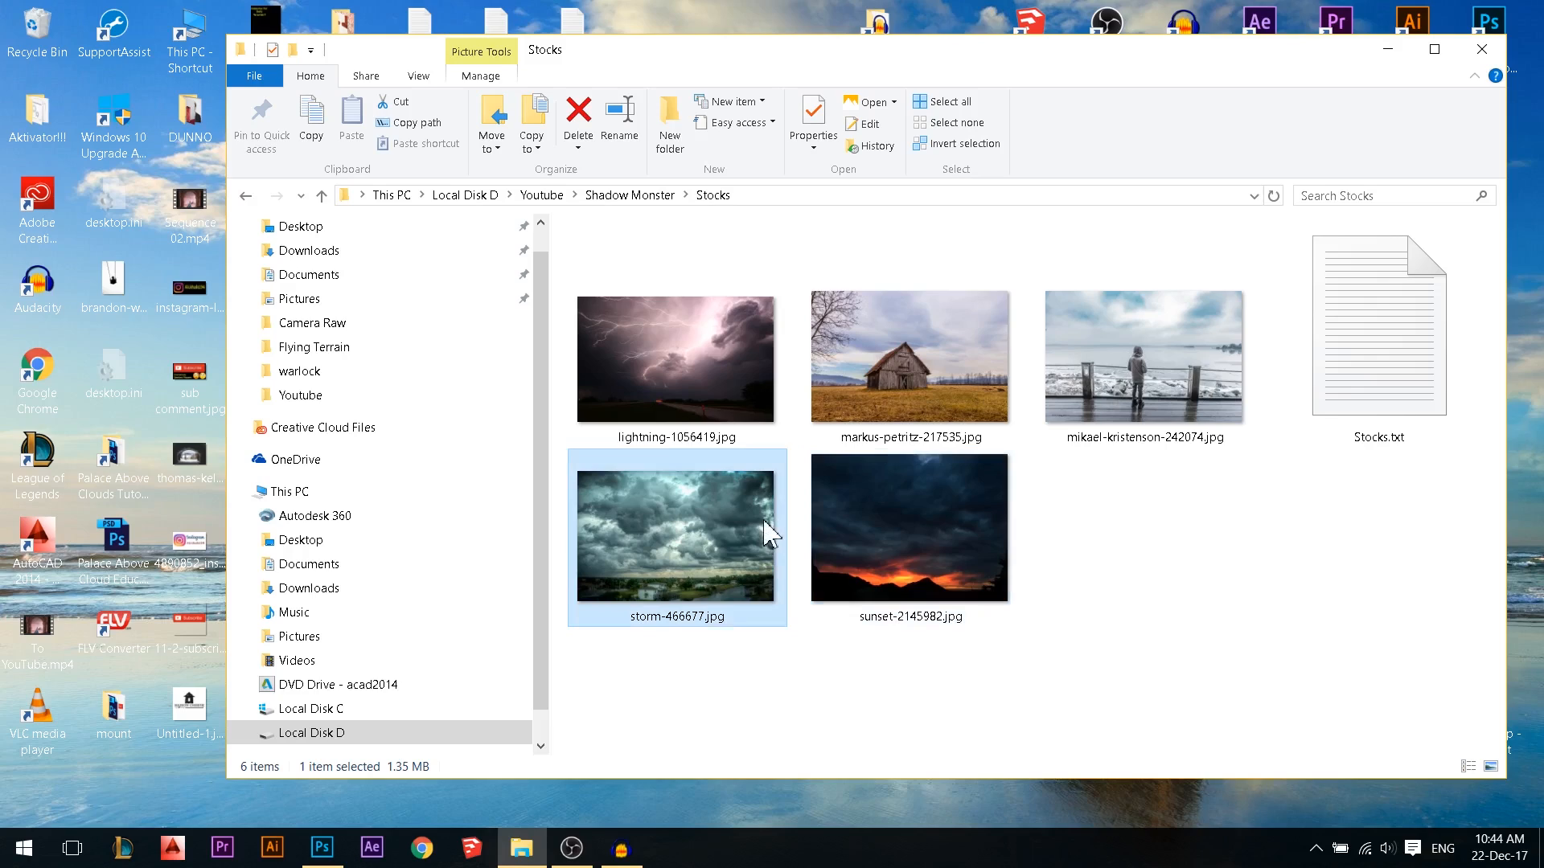
{"action": "left_click", "coordinate": [735, 361]}
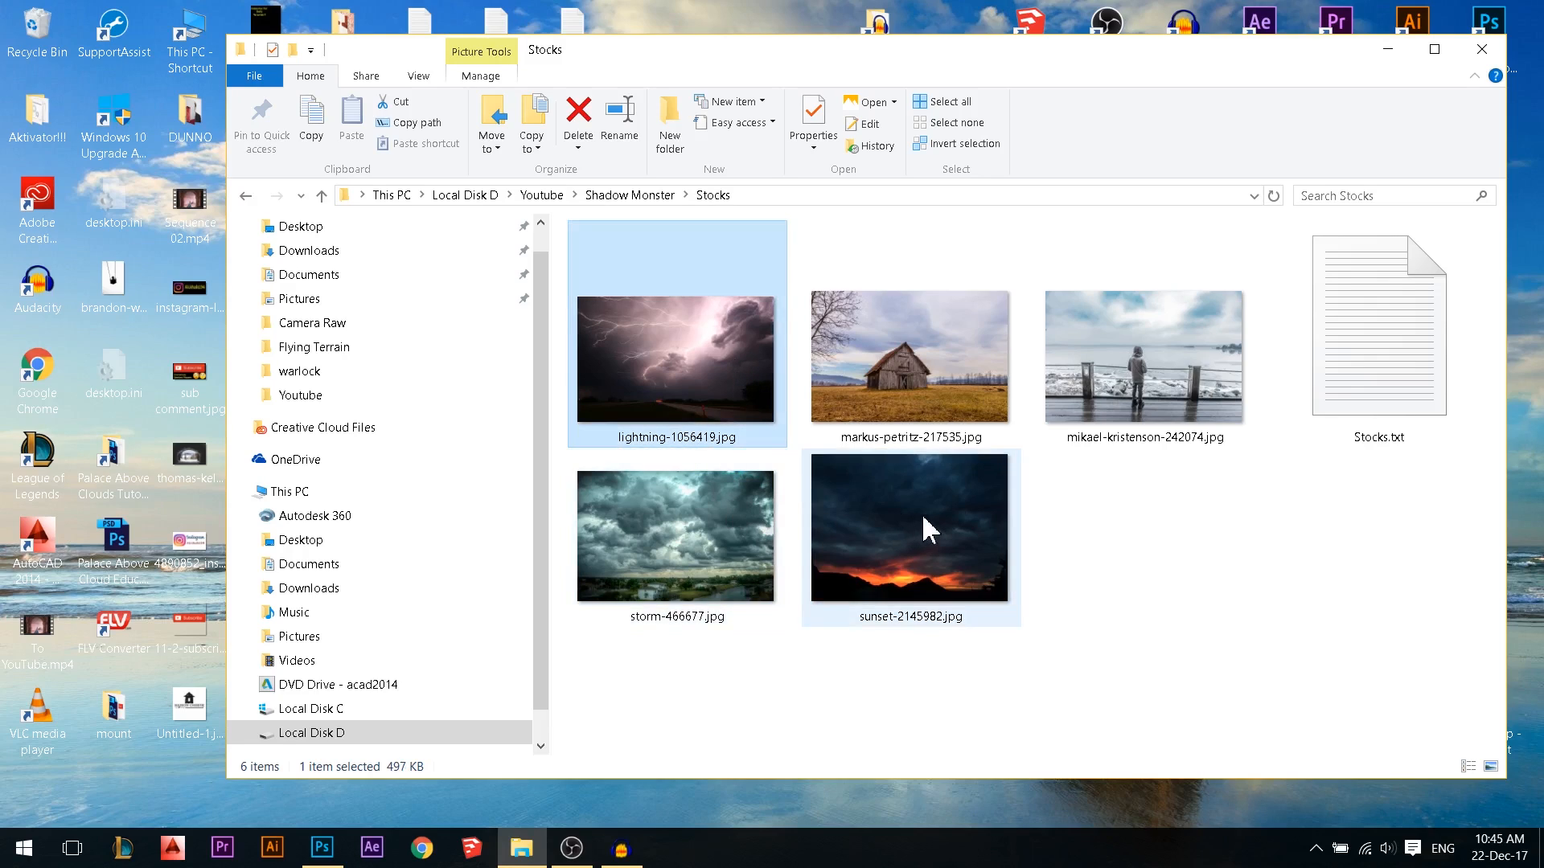
{"action": "left_click", "coordinate": [1145, 400]}
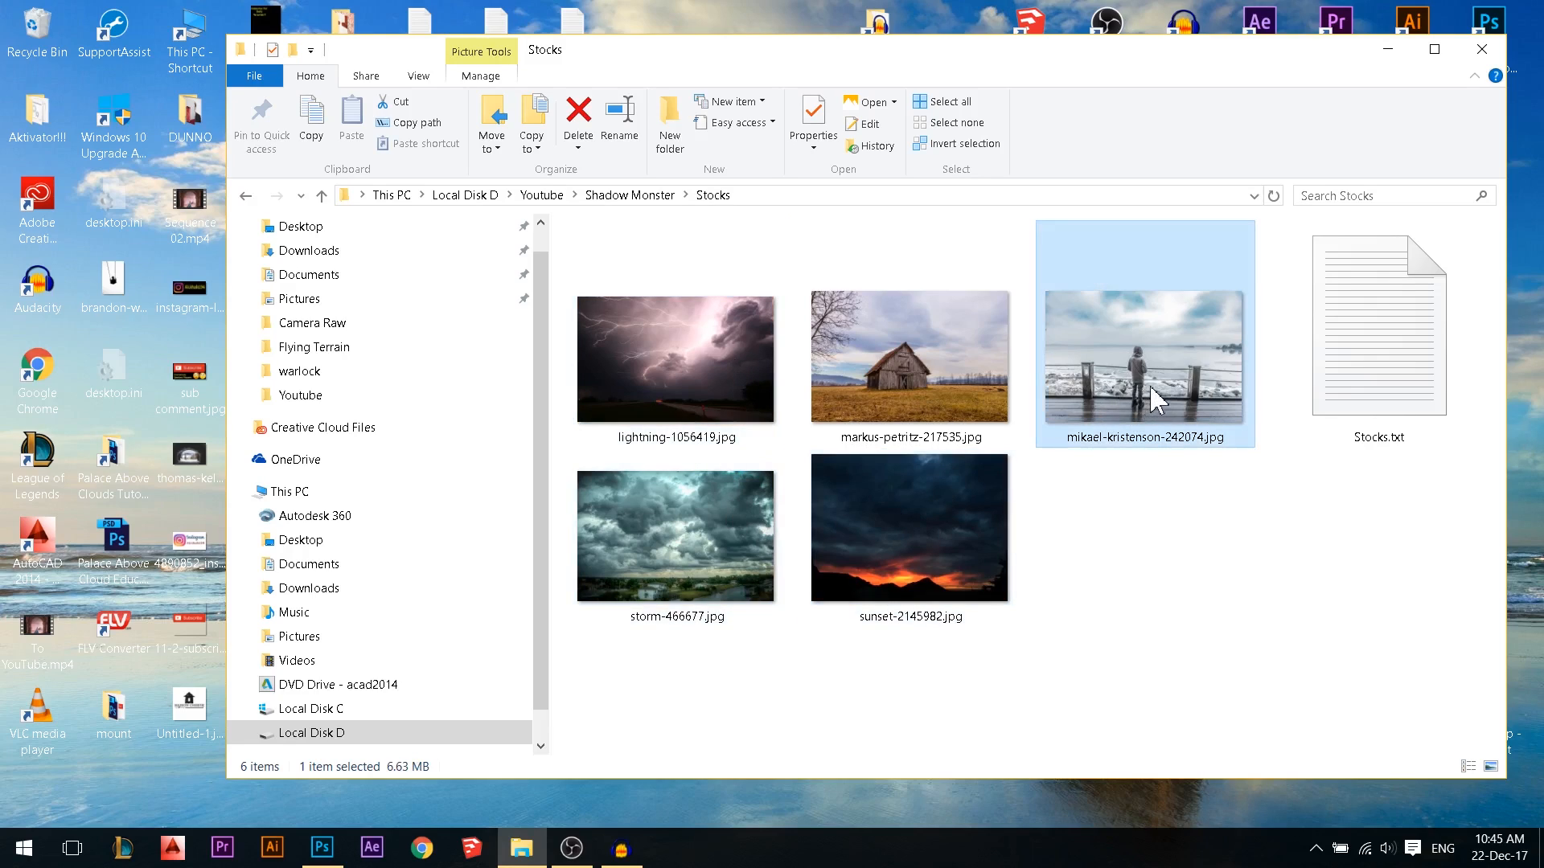
Open markus-petritz-217535.jpg in Photoshop and fit it on screen
{"action": "left_click_drag", "start_coordinate": [937, 362], "coordinate": [688, 665]}
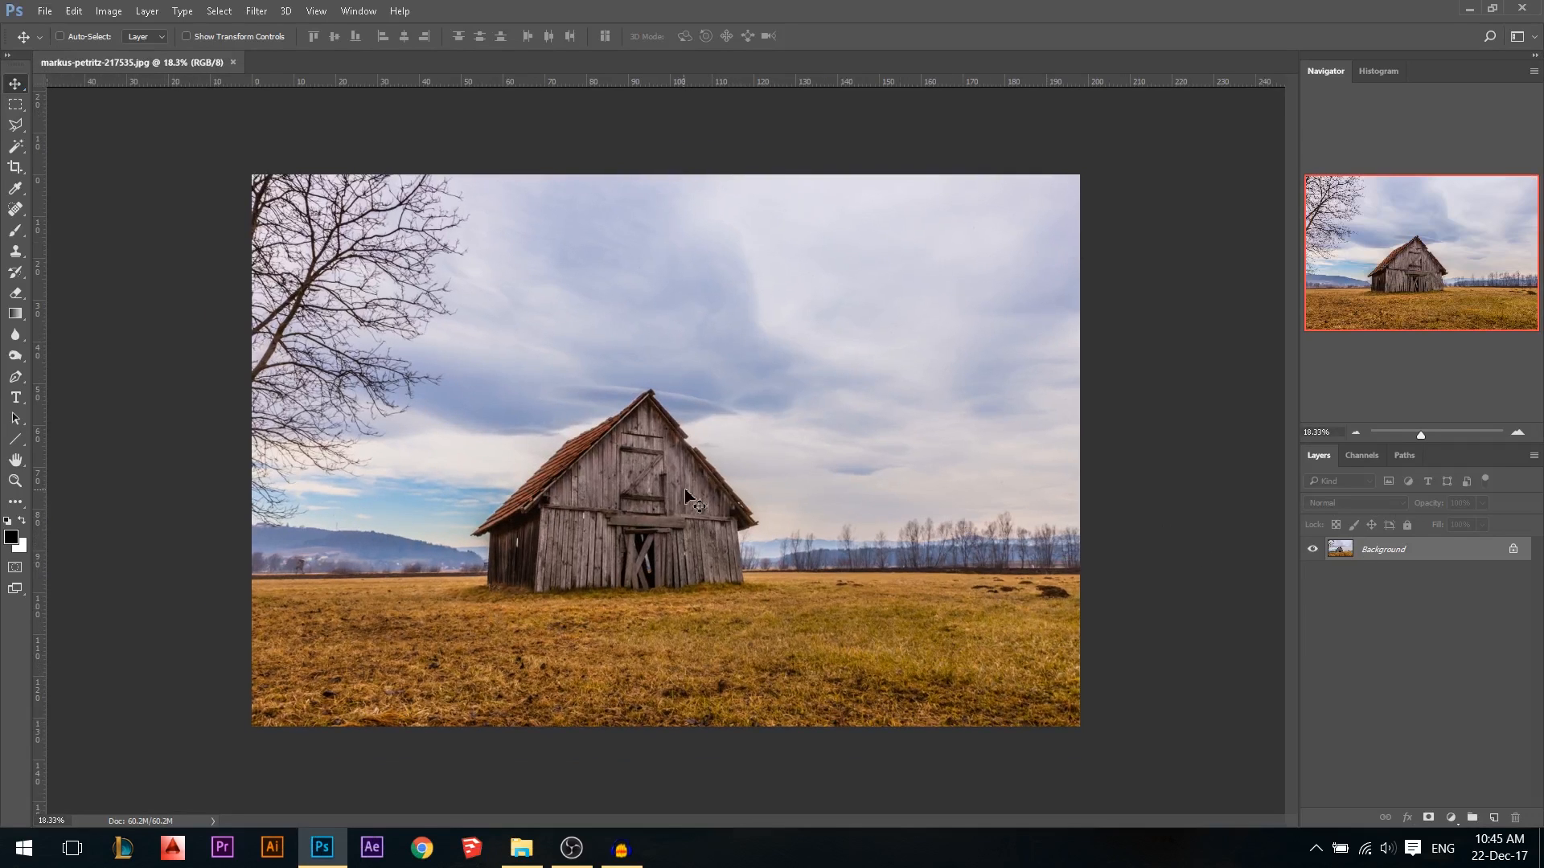
{"action": "key", "text": "ctrl+0"}
{"action": "scroll", "coordinate": [945, 556], "scroll_direction": "down", "scroll_amount": 3}
Crop the barn photo to remove most of the bare tree and a thin strip of sky above
{"action": "key", "text": "c"}
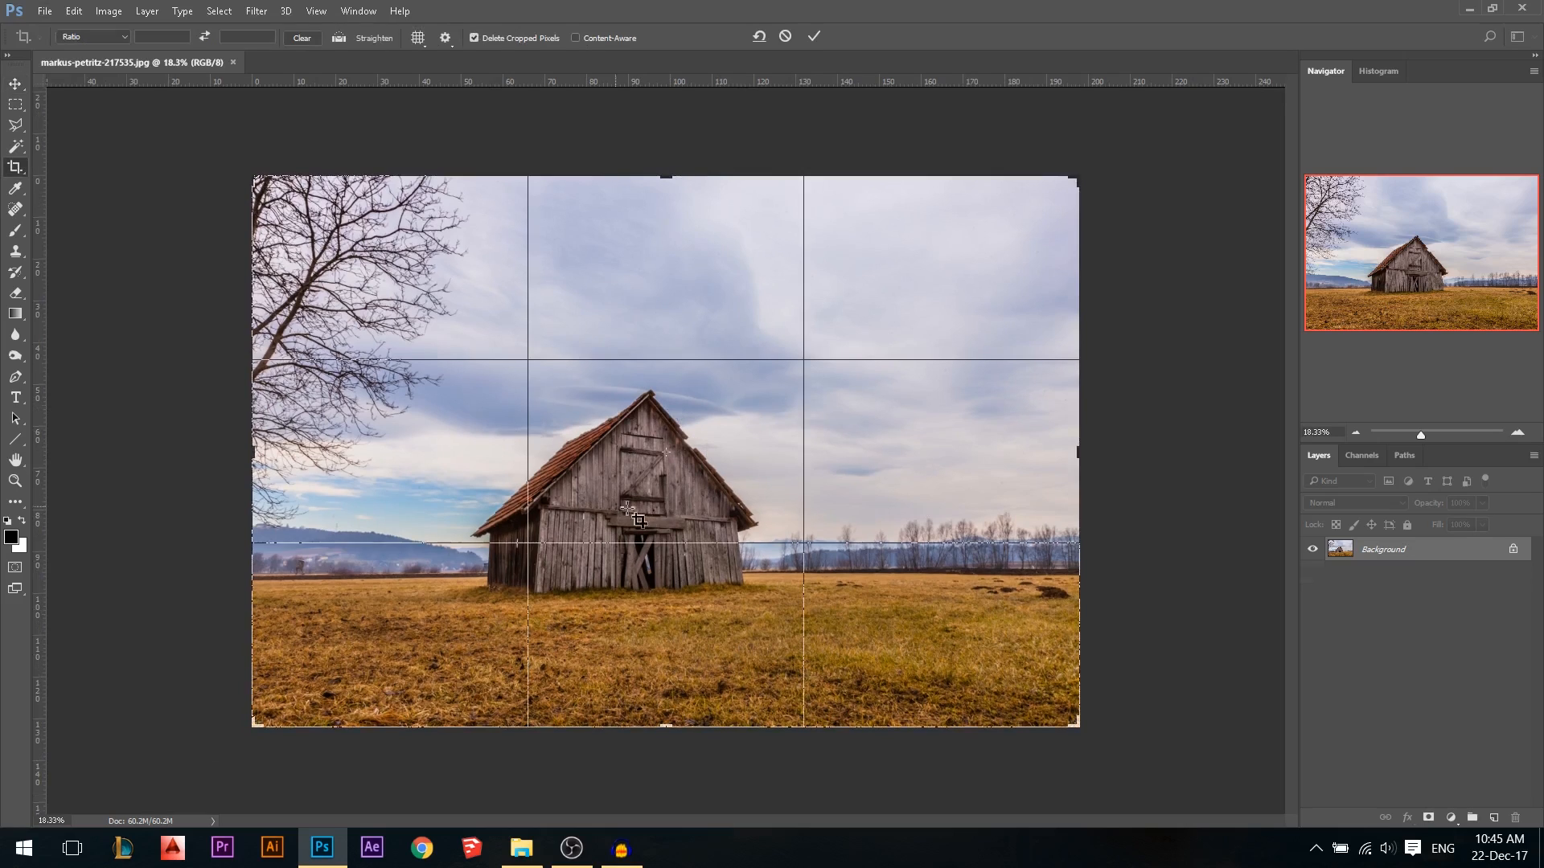
{"action": "left_click", "coordinate": [696, 354]}
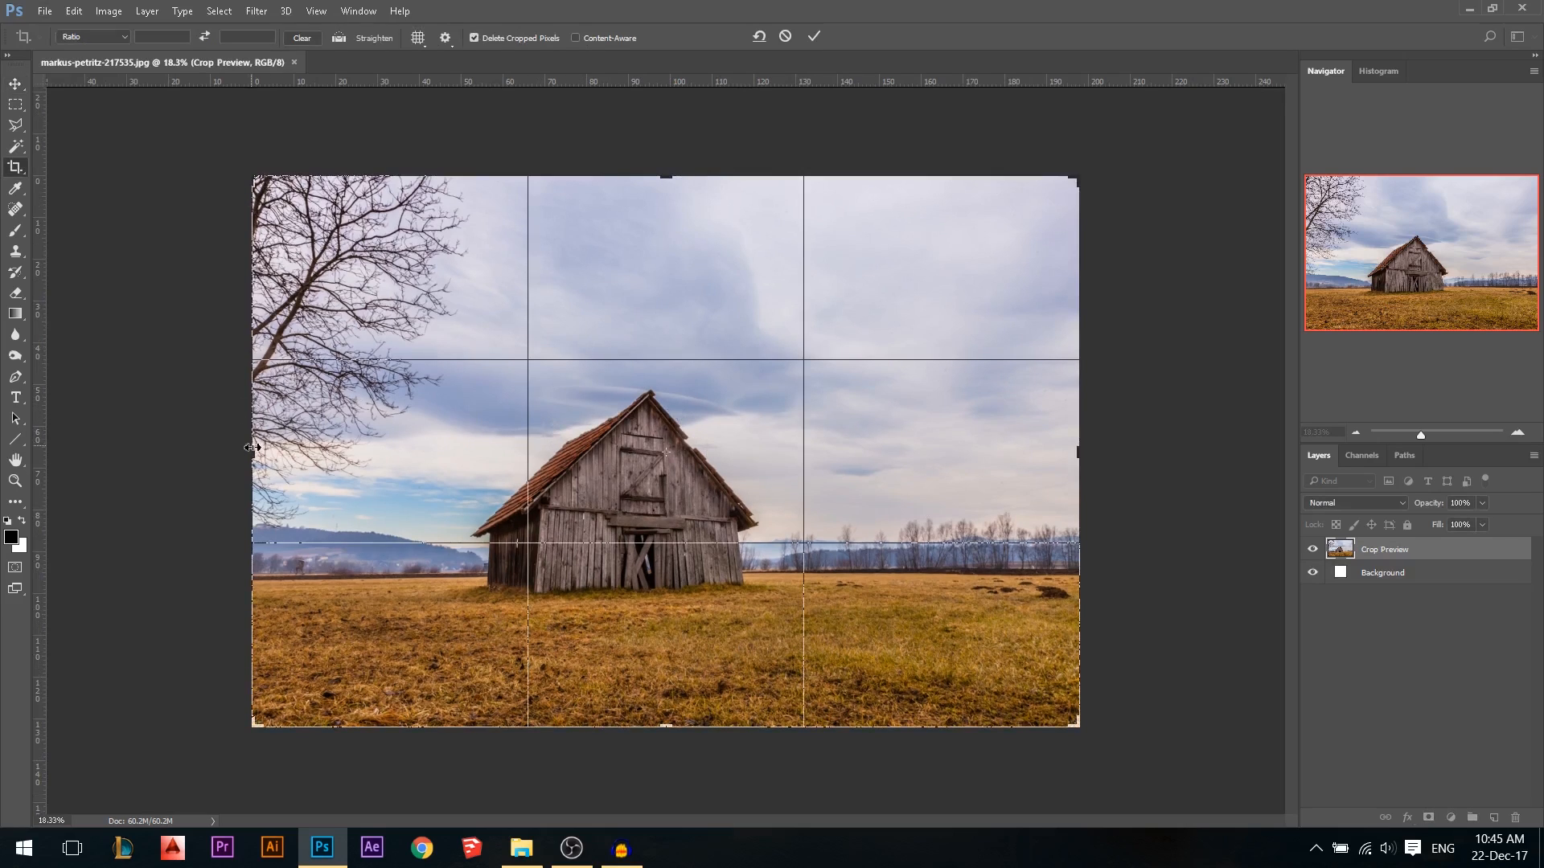
{"action": "left_click_drag", "start_coordinate": [247, 466], "coordinate": [330, 465]}
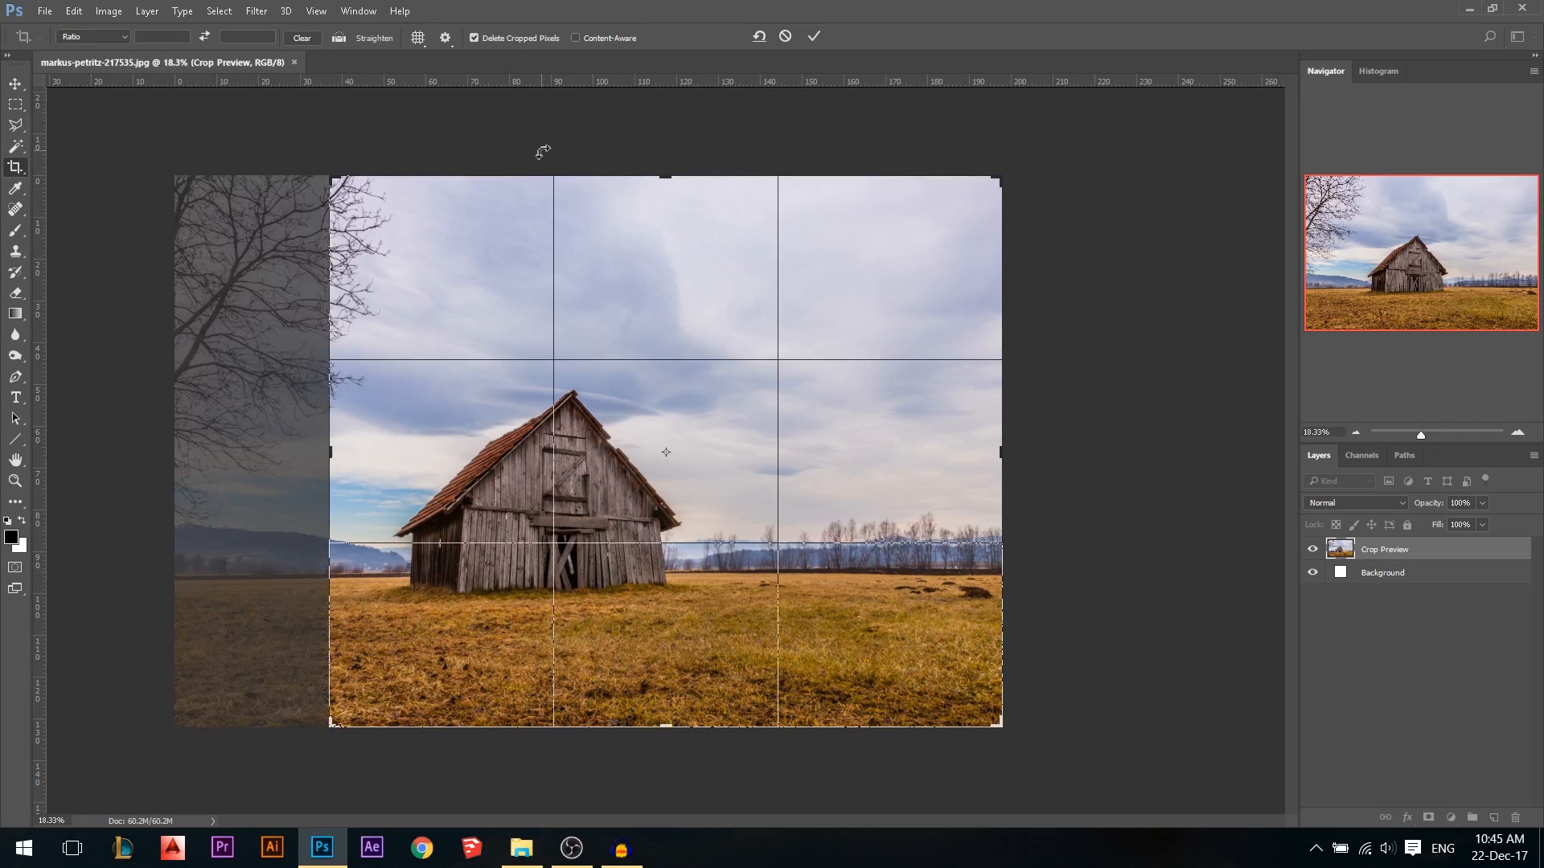
{"action": "left_click_drag", "start_coordinate": [676, 187], "coordinate": [664, 193]}
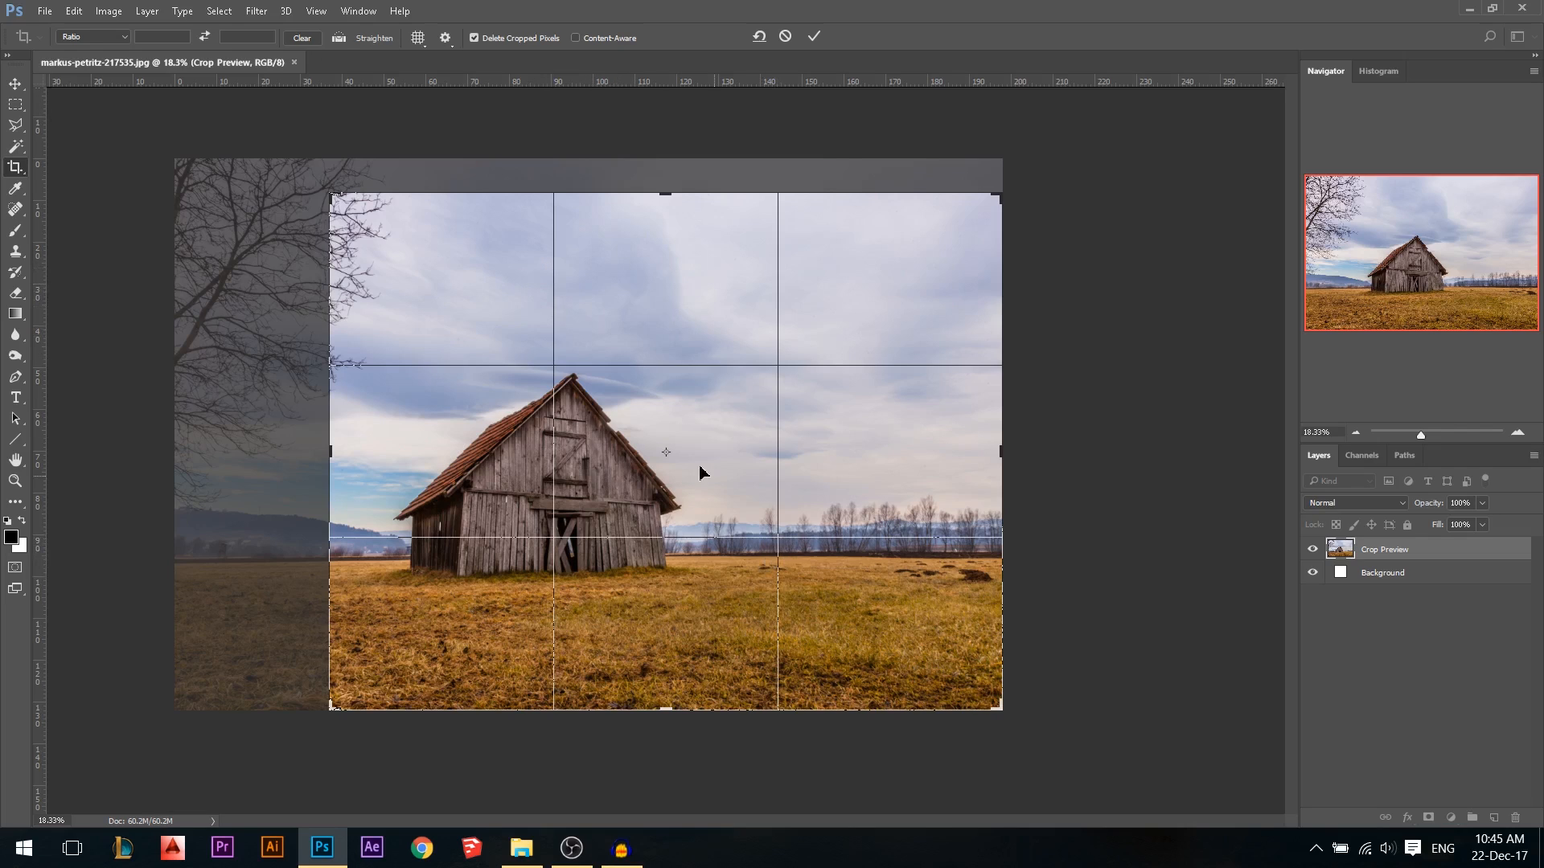
{"action": "key", "text": "Return"}
Add a new layer and brush a rough black outline of the monster's head and thin limbs over the sky
{"action": "left_click", "coordinate": [1493, 818]}
{"action": "key", "text": "b"}
{"action": "left_click_drag", "start_coordinate": [741, 496], "coordinate": [762, 507]}
{"action": "left_click_drag", "start_coordinate": [826, 551], "coordinate": [822, 552]}
{"action": "mouse_move", "coordinate": [579, 329]}
{"action": "left_mouse_down"}
{"action": "mouse_move", "coordinate": [569, 287]}
{"action": "mouse_move", "coordinate": [567, 344]}
{"action": "mouse_move", "coordinate": [564, 268]}
{"action": "mouse_move", "coordinate": [548, 257]}
{"action": "mouse_move", "coordinate": [559, 341]}
{"action": "mouse_move", "coordinate": [561, 261]}
{"action": "mouse_move", "coordinate": [766, 269]}
{"action": "mouse_move", "coordinate": [888, 286]}
{"action": "mouse_move", "coordinate": [1061, 372]}
{"action": "left_mouse_up"}
{"action": "mouse_move", "coordinate": [552, 321]}
{"action": "left_mouse_down"}
{"action": "mouse_move", "coordinate": [350, 287]}
{"action": "mouse_move", "coordinate": [249, 341]}
{"action": "left_mouse_up"}
{"action": "mouse_move", "coordinate": [552, 335]}
{"action": "left_mouse_down"}
{"action": "mouse_move", "coordinate": [452, 382]}
{"action": "mouse_move", "coordinate": [396, 381]}
{"action": "mouse_move", "coordinate": [383, 481]}
{"action": "mouse_move", "coordinate": [404, 553]}
{"action": "left_mouse_up"}
{"action": "mouse_move", "coordinate": [362, 498]}
{"action": "left_mouse_down"}
{"action": "mouse_move", "coordinate": [362, 599]}
{"action": "mouse_move", "coordinate": [490, 638]}
{"action": "left_mouse_up"}
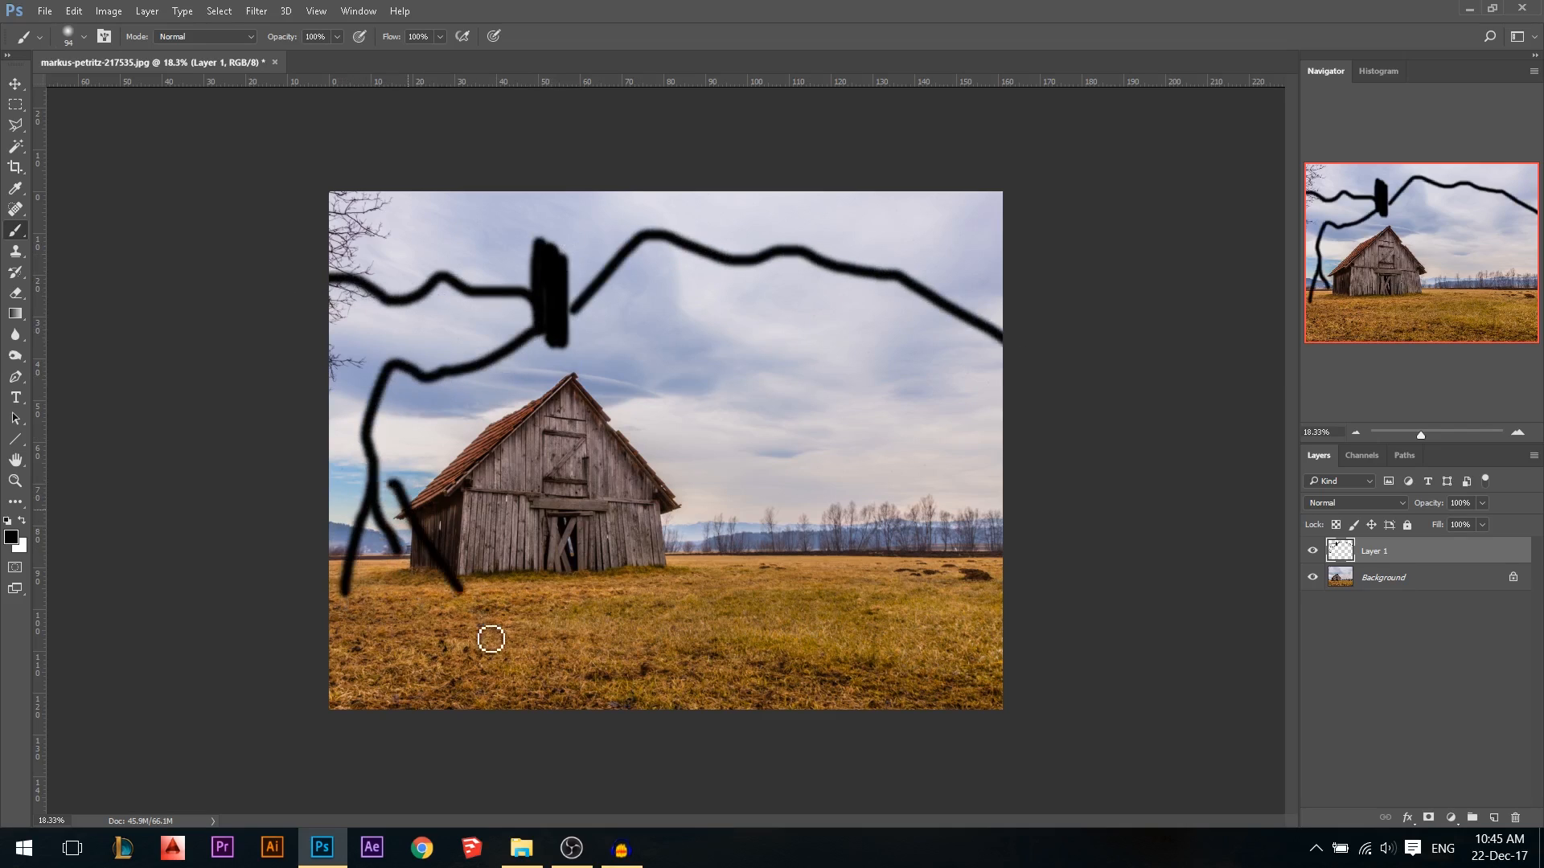
Paint thick black legs with splayed claws on both sides of the barn using a soft brush of about 313 to 356 px
{"action": "right_click", "coordinate": [387, 521], "text": "alt"}
{"action": "left_click_drag", "start_coordinate": [386, 475], "coordinate": [487, 623]}
{"action": "left_click_drag", "start_coordinate": [378, 482], "coordinate": [394, 635]}
{"action": "mouse_move", "coordinate": [366, 458]}
{"action": "left_mouse_down"}
{"action": "mouse_move", "coordinate": [348, 486]}
{"action": "mouse_move", "coordinate": [346, 635]}
{"action": "mouse_move", "coordinate": [386, 418]}
{"action": "mouse_move", "coordinate": [418, 350]}
{"action": "left_mouse_up"}
{"action": "right_click", "coordinate": [586, 394], "text": "alt"}
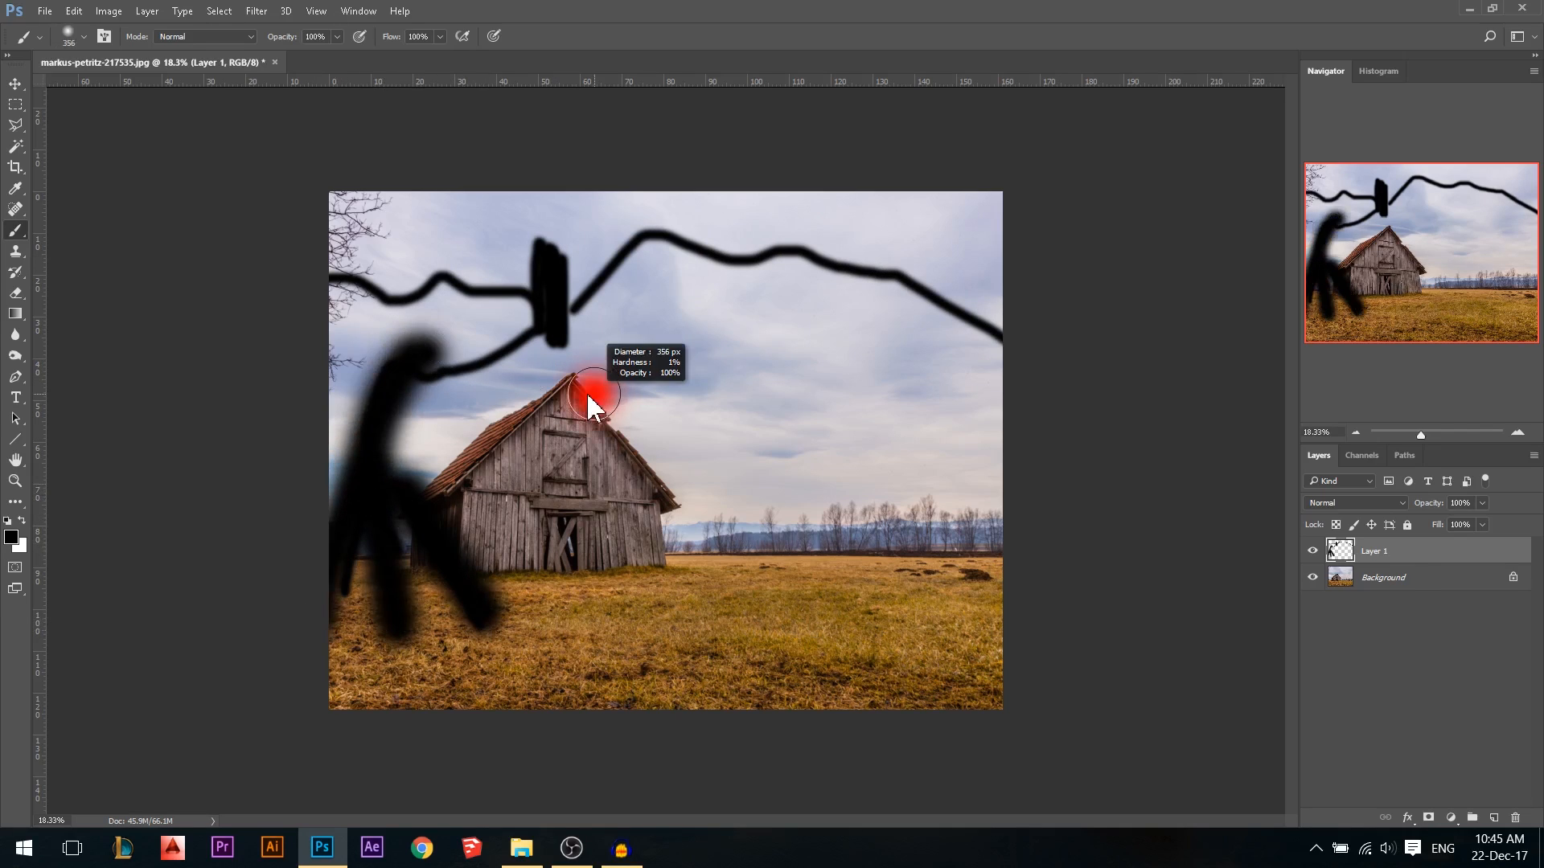
{"action": "mouse_move", "coordinate": [627, 282]}
{"action": "left_mouse_down"}
{"action": "mouse_move", "coordinate": [890, 424]}
{"action": "mouse_move", "coordinate": [908, 663]}
{"action": "left_mouse_up"}
{"action": "left_click_drag", "start_coordinate": [913, 475], "coordinate": [1006, 609]}
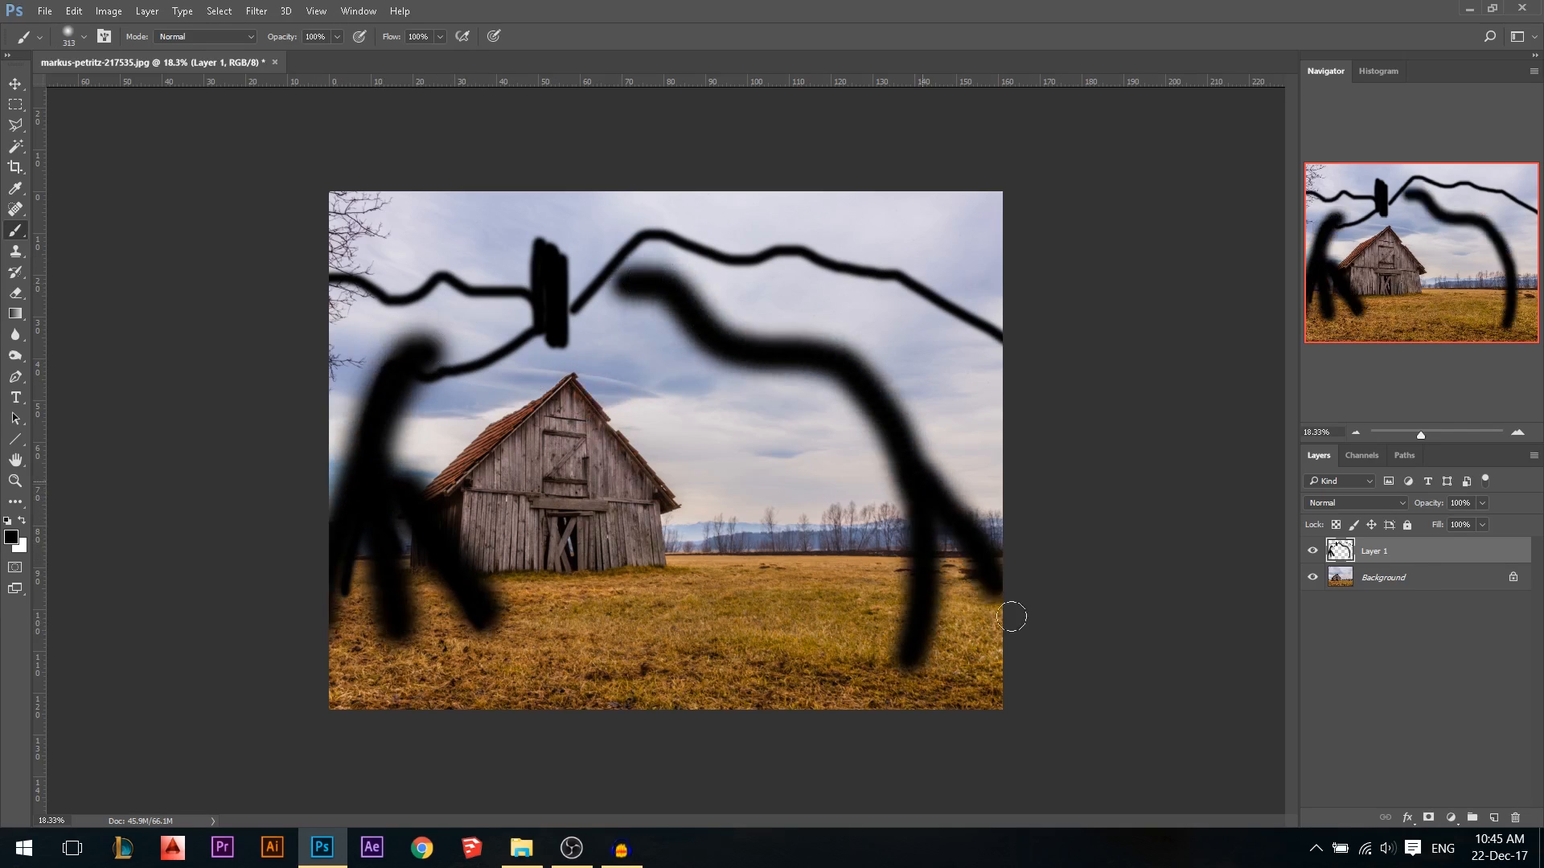
{"action": "left_click_drag", "start_coordinate": [908, 466], "coordinate": [832, 611]}
Extend the monster's head with a 116 px brush and paint a small standing person on the grass with a 73 px brush
{"action": "right_click", "coordinate": [686, 292], "text": "alt"}
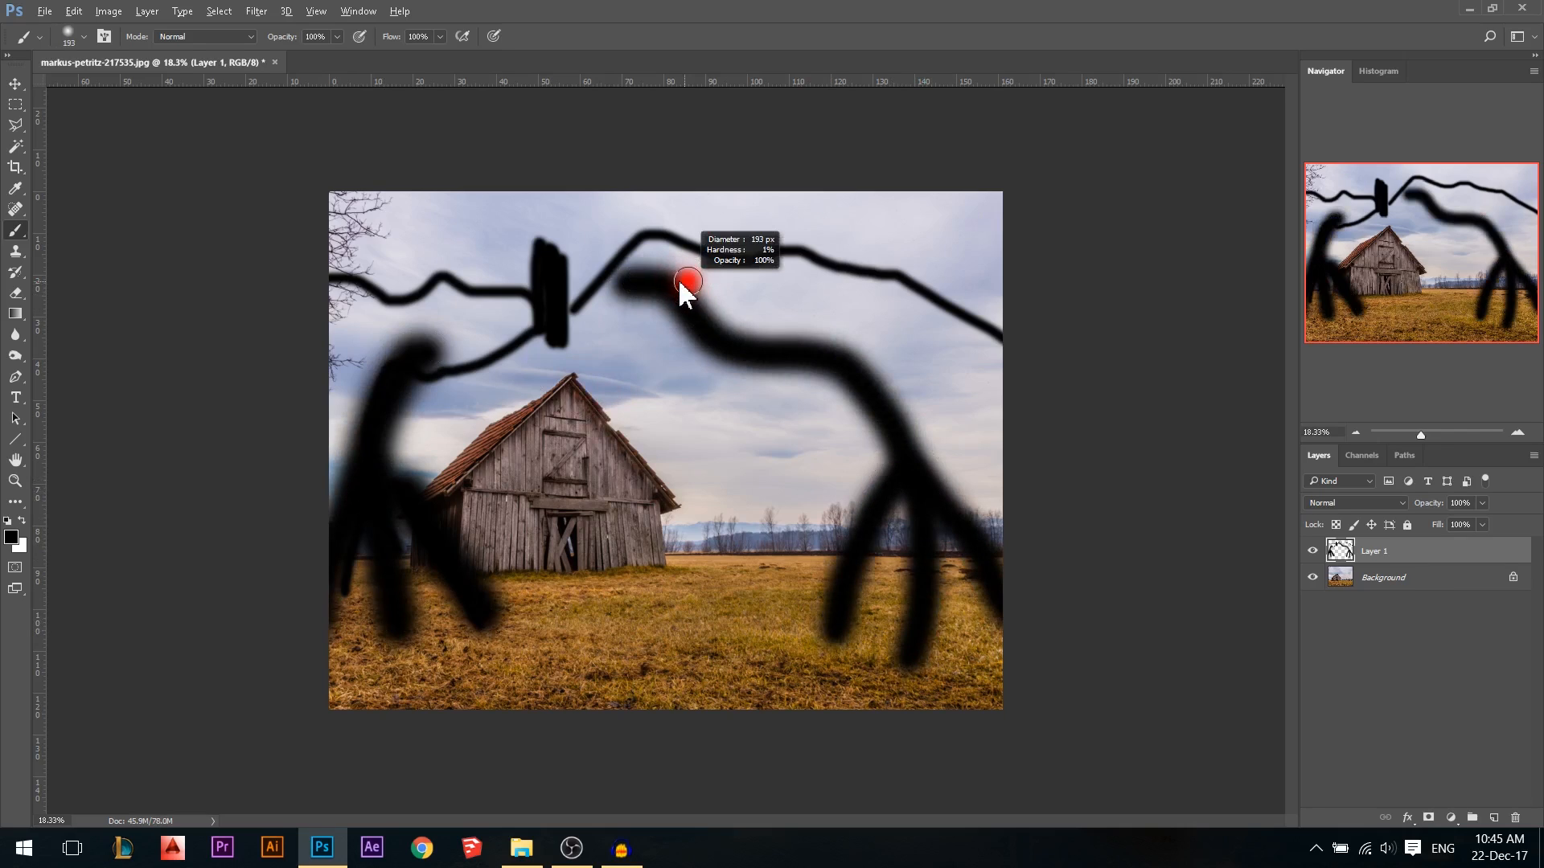
{"action": "right_click", "coordinate": [593, 338], "text": "alt"}
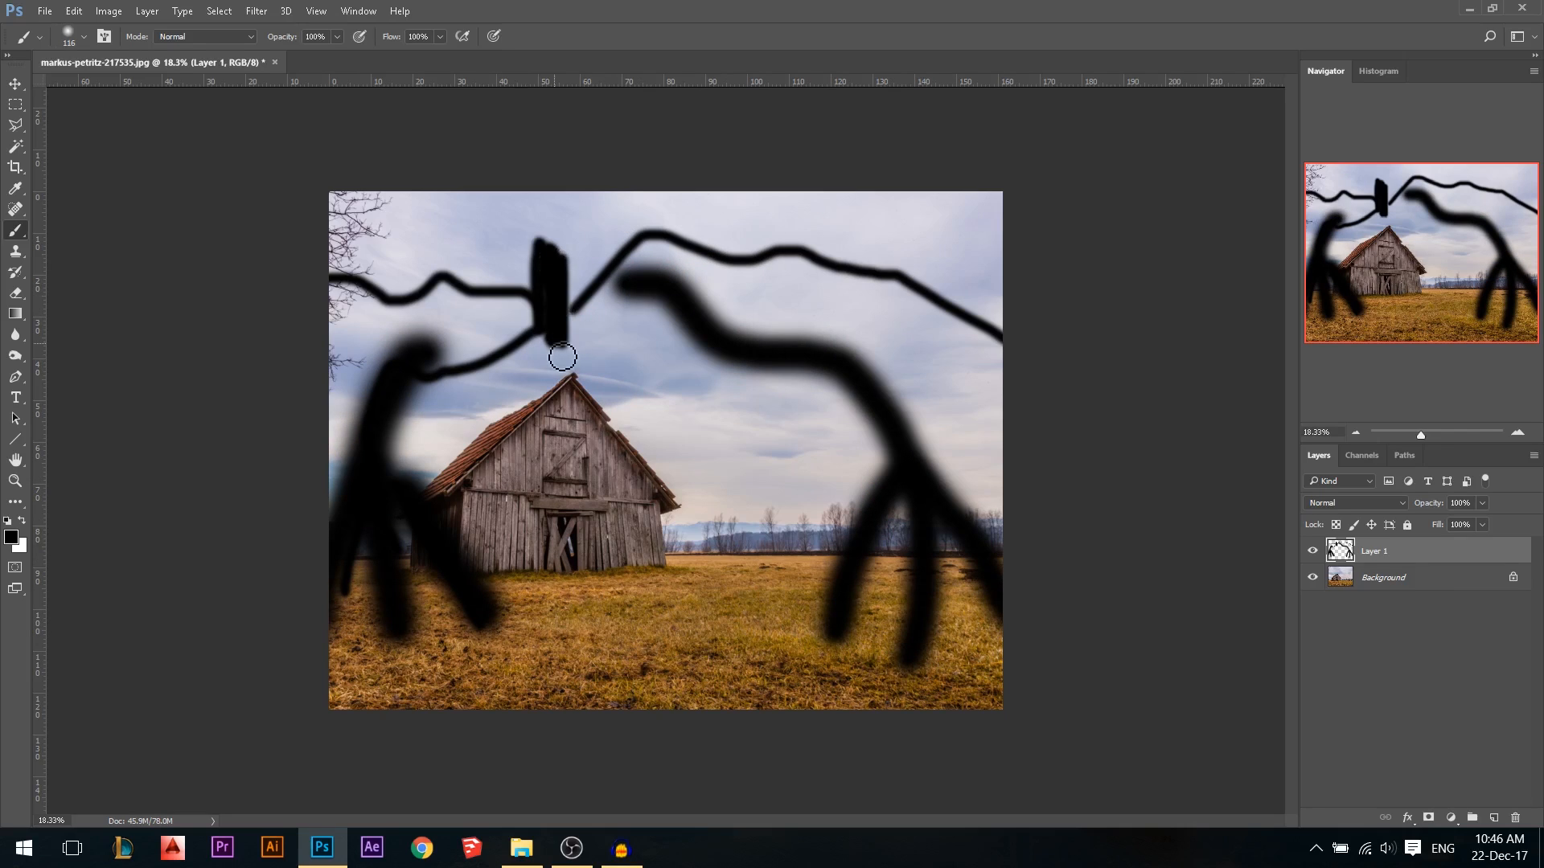
{"action": "left_click_drag", "start_coordinate": [552, 334], "coordinate": [541, 224]}
{"action": "right_click", "coordinate": [741, 607], "text": "alt"}
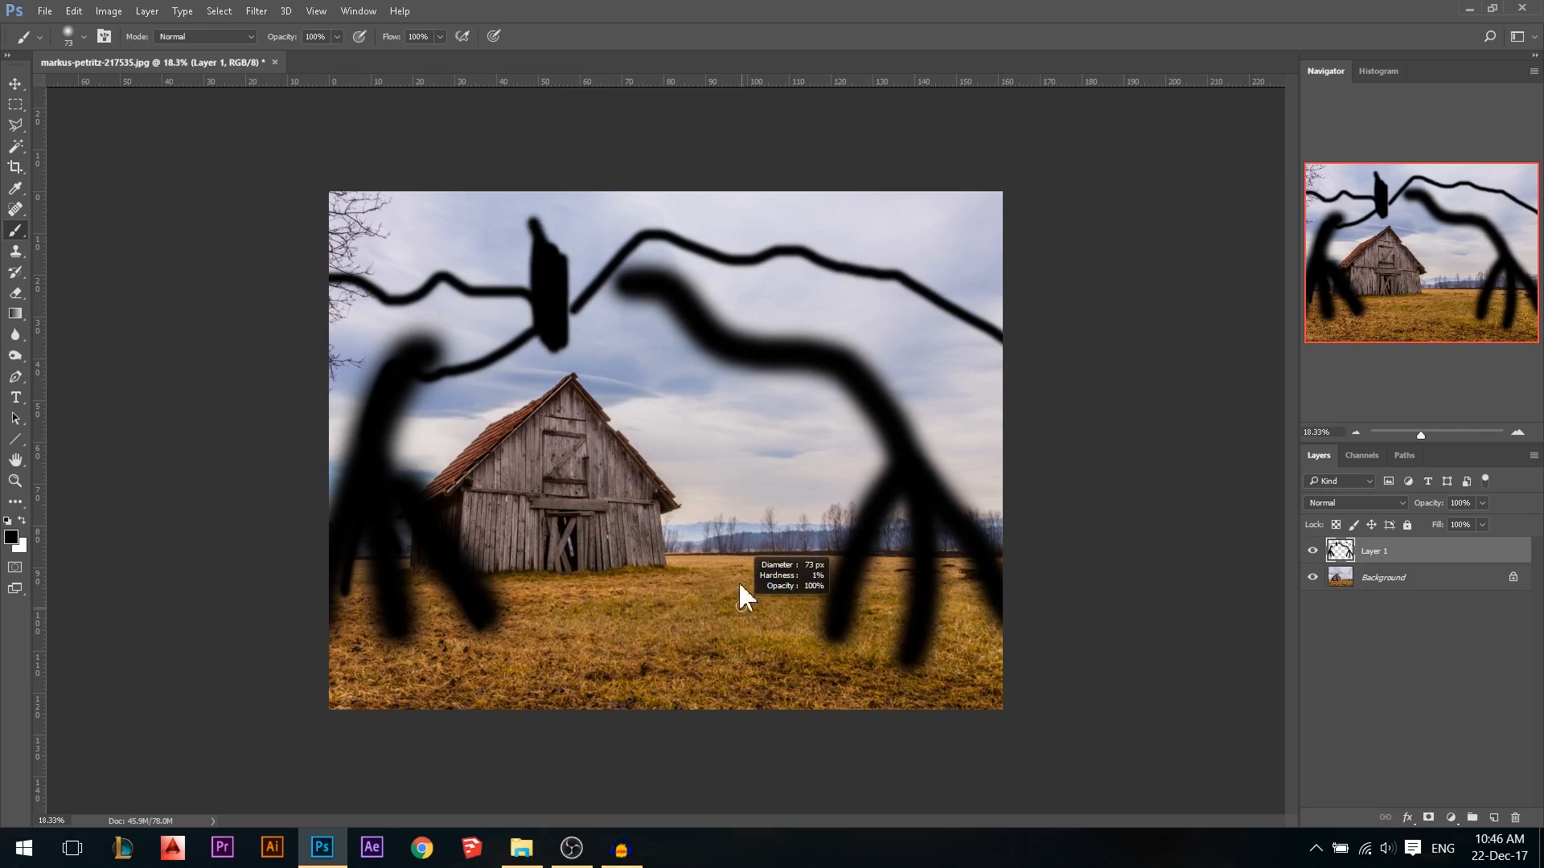
{"action": "mouse_move", "coordinate": [747, 536]}
{"action": "left_mouse_down"}
{"action": "mouse_move", "coordinate": [752, 619]}
{"action": "mouse_move", "coordinate": [749, 571]}
{"action": "mouse_move", "coordinate": [759, 605]}
{"action": "mouse_move", "coordinate": [738, 597]}
{"action": "mouse_move", "coordinate": [761, 602]}
{"action": "mouse_move", "coordinate": [744, 643]}
{"action": "left_mouse_up"}
Add another new layer and set the foreground colour to red (ff0000) and the background colour to blue
{"action": "left_click", "coordinate": [1493, 818]}
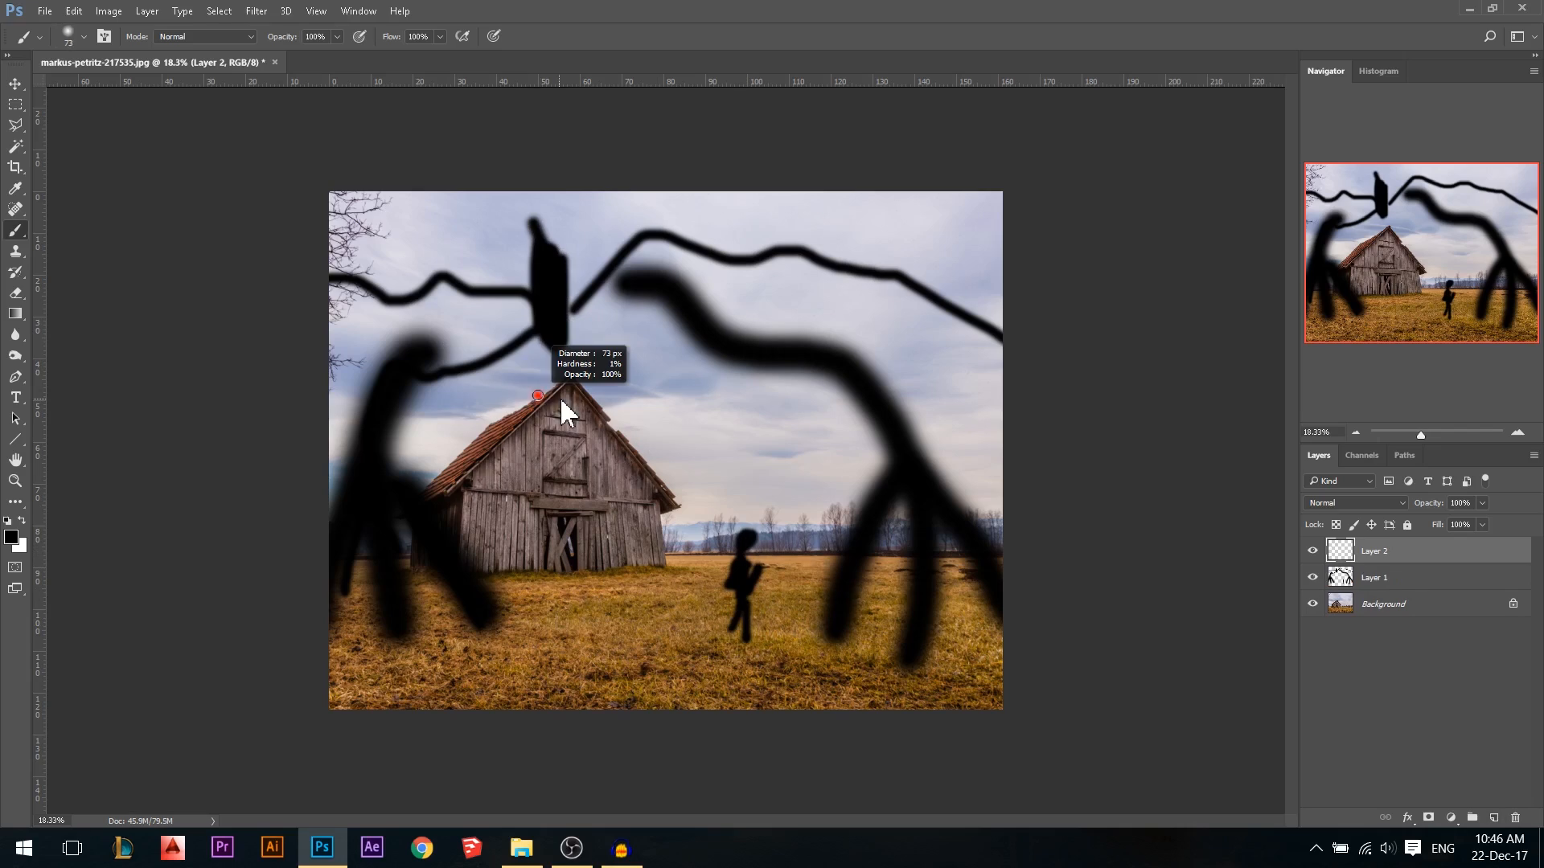
{"action": "left_click", "coordinate": [12, 537]}
{"action": "left_click", "coordinate": [1170, 230]}
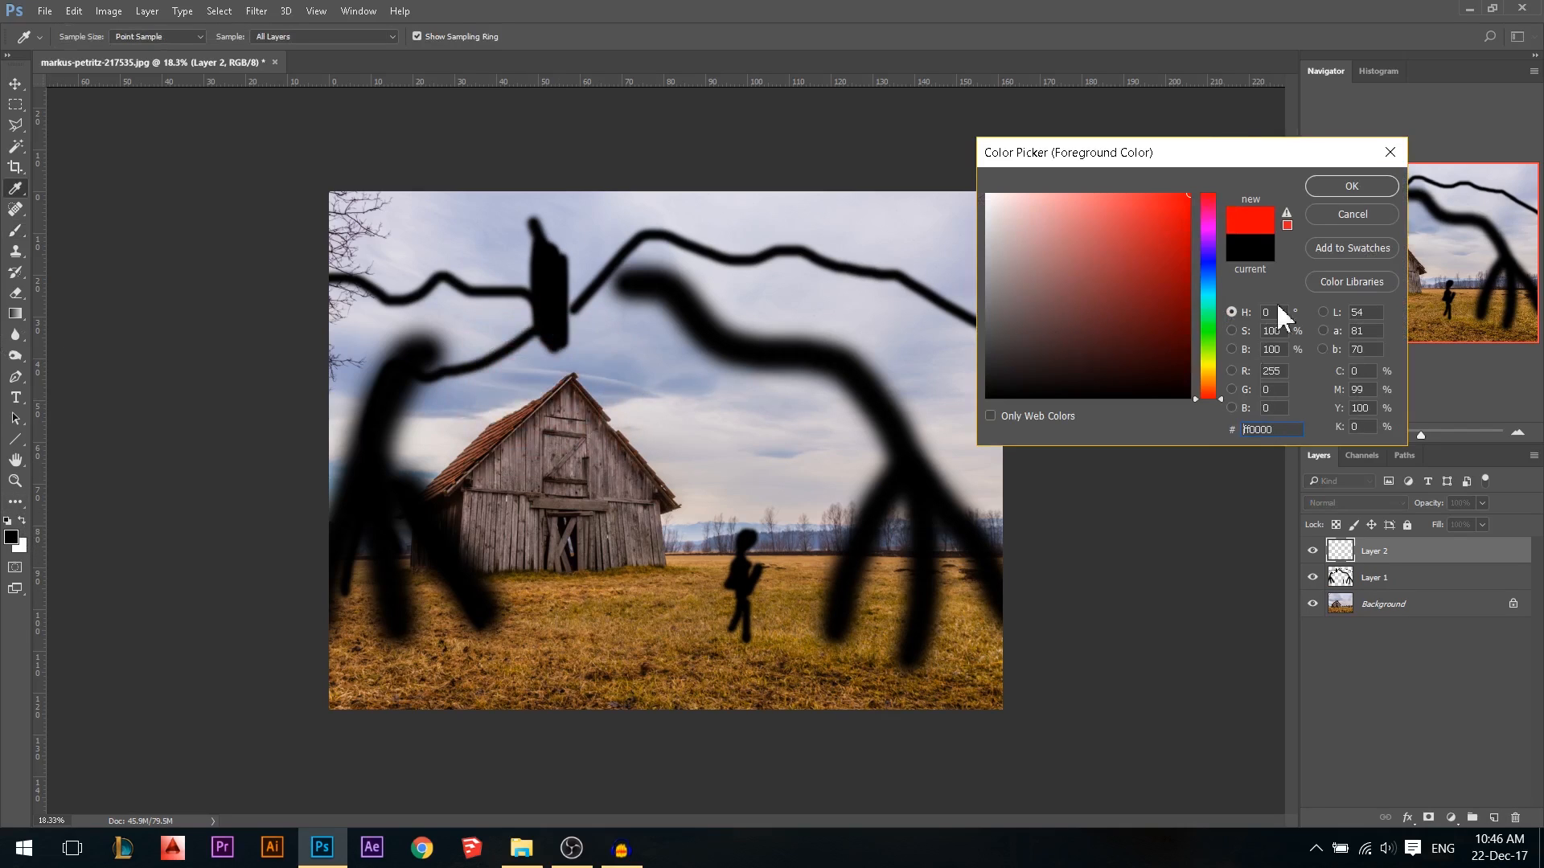
{"action": "left_click", "coordinate": [1354, 186]}
{"action": "left_click", "coordinate": [19, 547]}
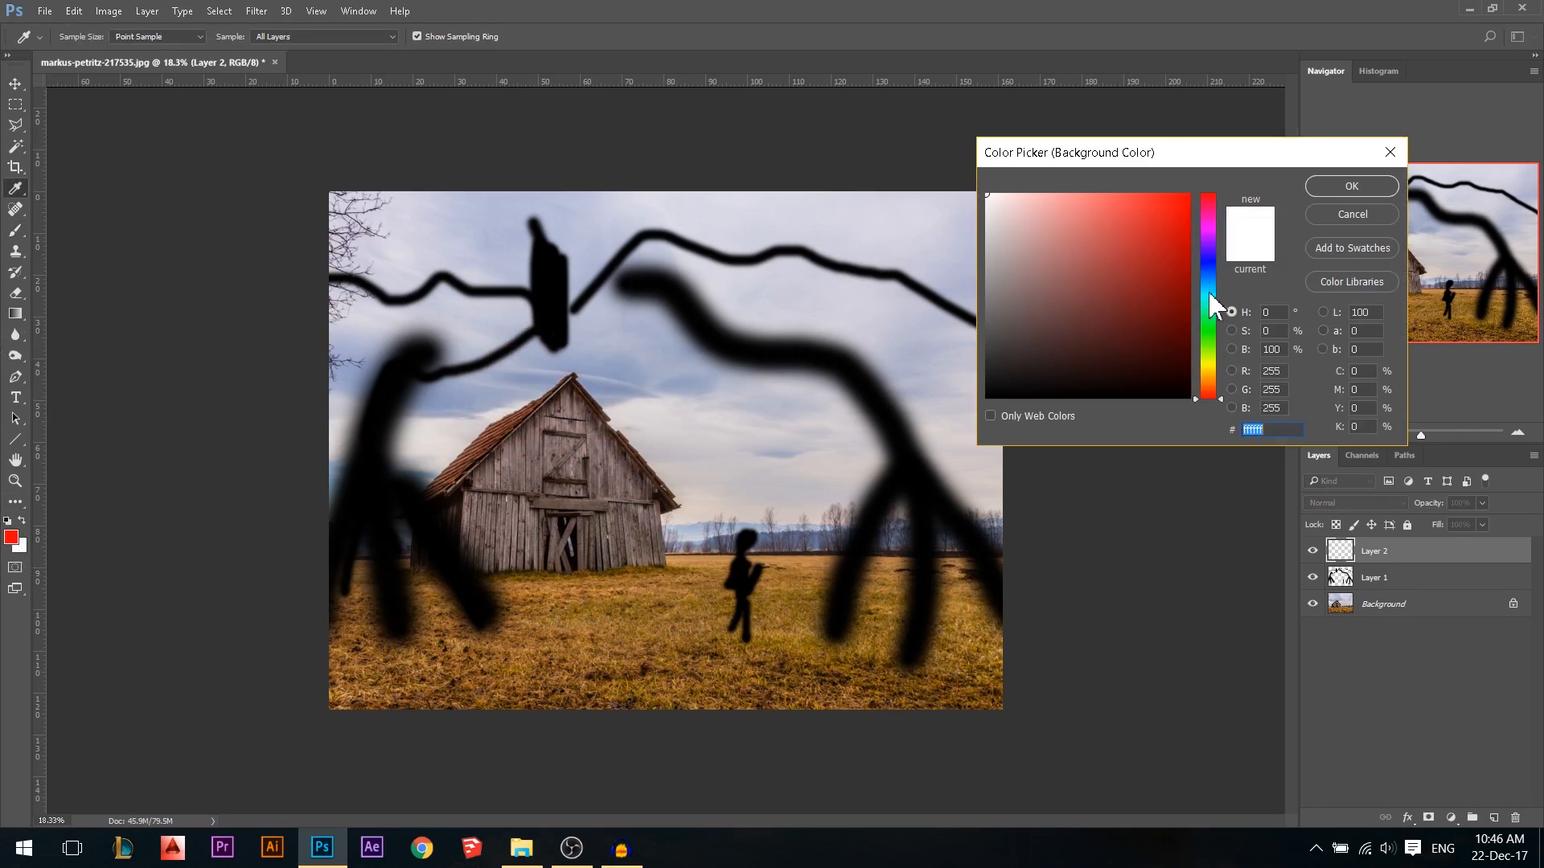
{"action": "left_click", "coordinate": [1206, 258]}
{"action": "left_click", "coordinate": [1352, 185]}
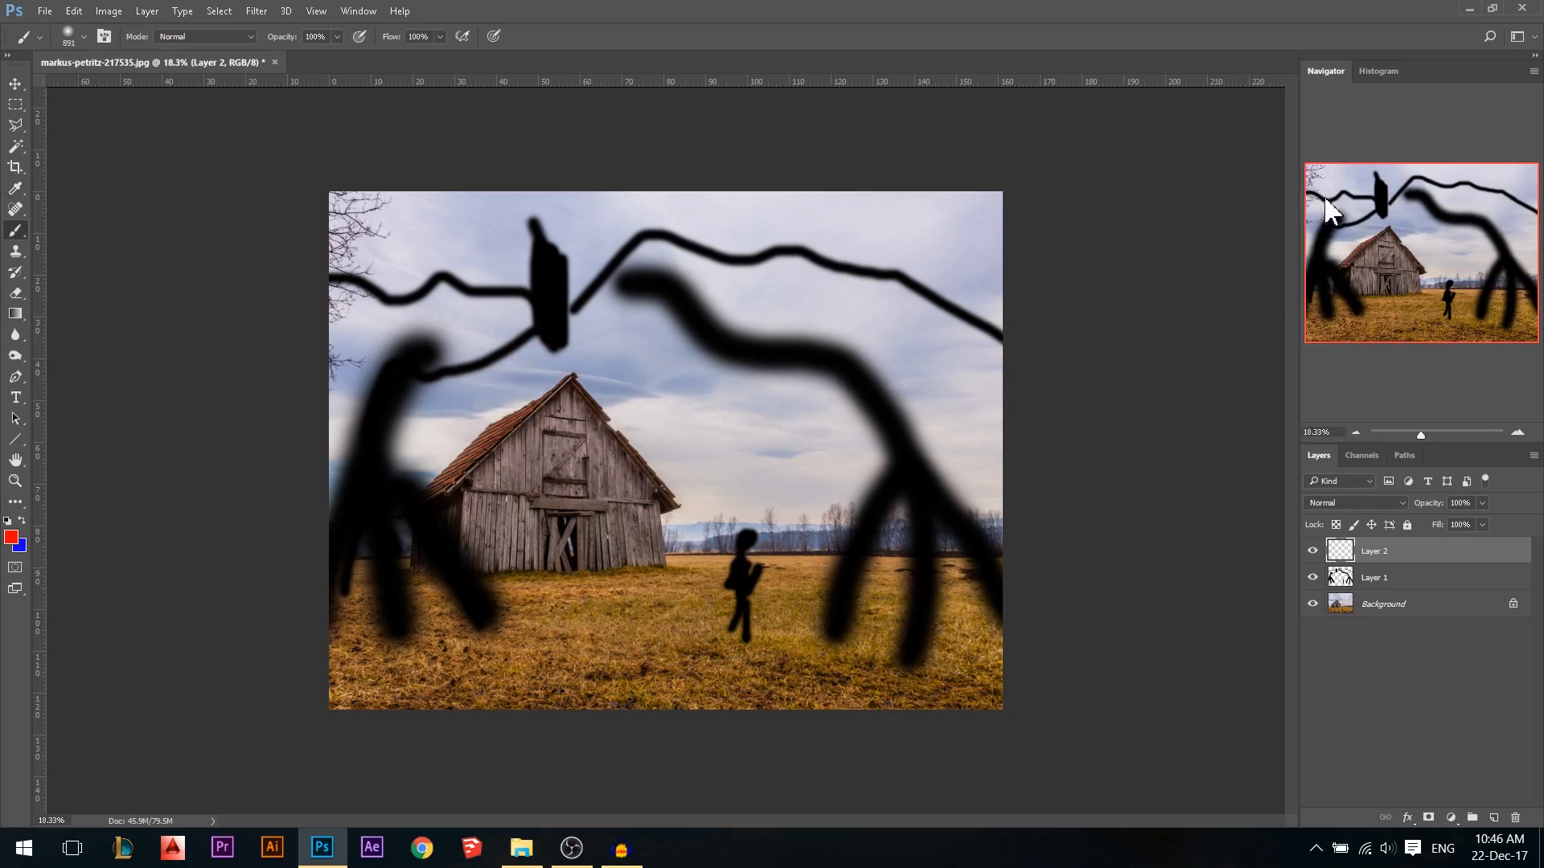
Paint a red band along the horizon and cover the sky in blue with a very large soft brush
{"action": "mouse_move", "coordinate": [795, 512]}
{"action": "left_mouse_down"}
{"action": "mouse_move", "coordinate": [272, 510]}
{"action": "mouse_move", "coordinate": [884, 483]}
{"action": "mouse_move", "coordinate": [200, 472]}
{"action": "left_mouse_up"}
{"action": "key", "text": "x"}
{"action": "mouse_move", "coordinate": [968, 234]}
{"action": "left_mouse_down"}
{"action": "mouse_move", "coordinate": [385, 241]}
{"action": "mouse_move", "coordinate": [982, 359]}
{"action": "mouse_move", "coordinate": [724, 378]}
{"action": "mouse_move", "coordinate": [346, 369]}
{"action": "mouse_move", "coordinate": [965, 418]}
{"action": "left_mouse_up"}
{"action": "mouse_move", "coordinate": [956, 623]}
{"action": "left_mouse_down"}
{"action": "mouse_move", "coordinate": [345, 593]}
{"action": "mouse_move", "coordinate": [965, 587]}
{"action": "left_mouse_up"}
{"action": "key", "text": "x"}
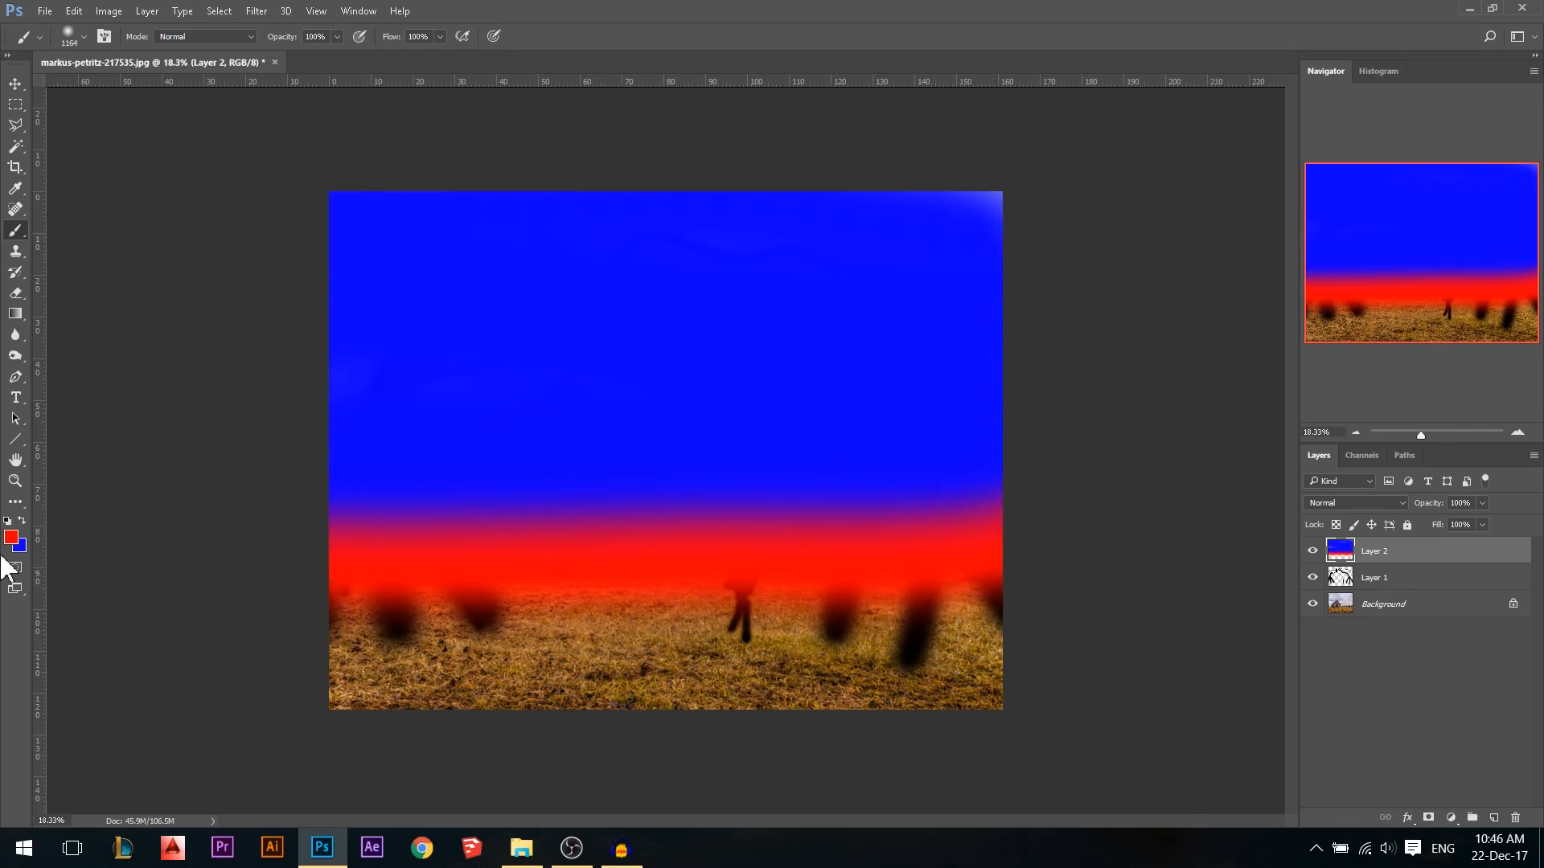
Paint the grass in a light salmon colour and set the colour layer's blend mode to Color
{"action": "left_click", "coordinate": [11, 537]}
{"action": "left_click", "coordinate": [1061, 194]}
{"action": "left_click", "coordinate": [1395, 191]}
{"action": "left_click_drag", "start_coordinate": [1038, 643], "coordinate": [362, 644]}
{"action": "left_click", "coordinate": [1355, 503]}
{"action": "left_click", "coordinate": [1327, 814]}
{"action": "left_click", "coordinate": [16, 82]}
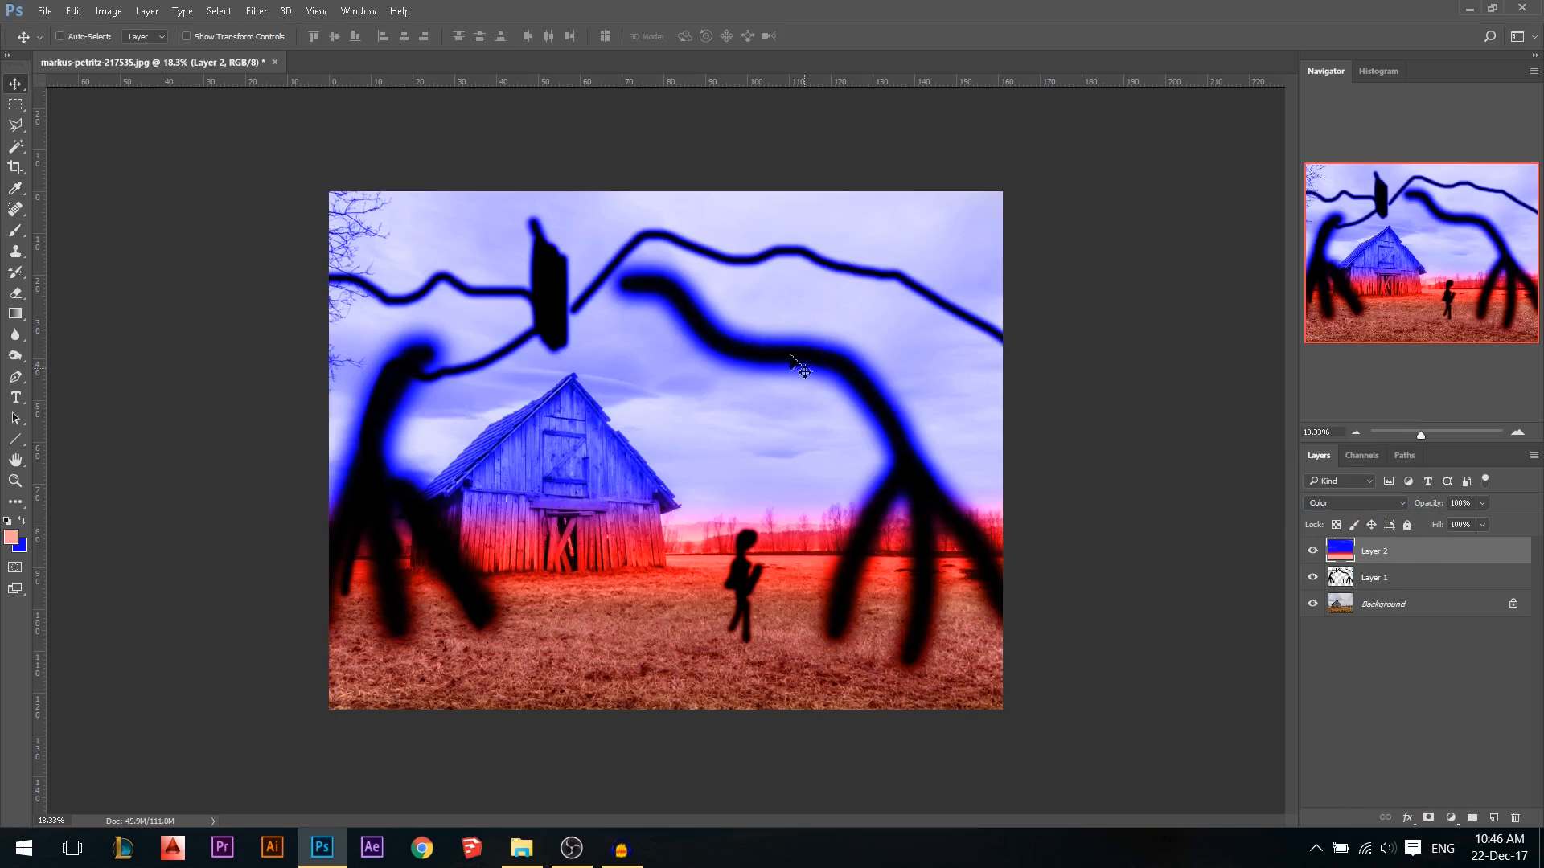
Delete the colour layer and the black sketch layer, keeping only the barn photo
{"action": "scroll", "coordinate": [765, 475], "scroll_direction": "up", "scroll_amount": 1}
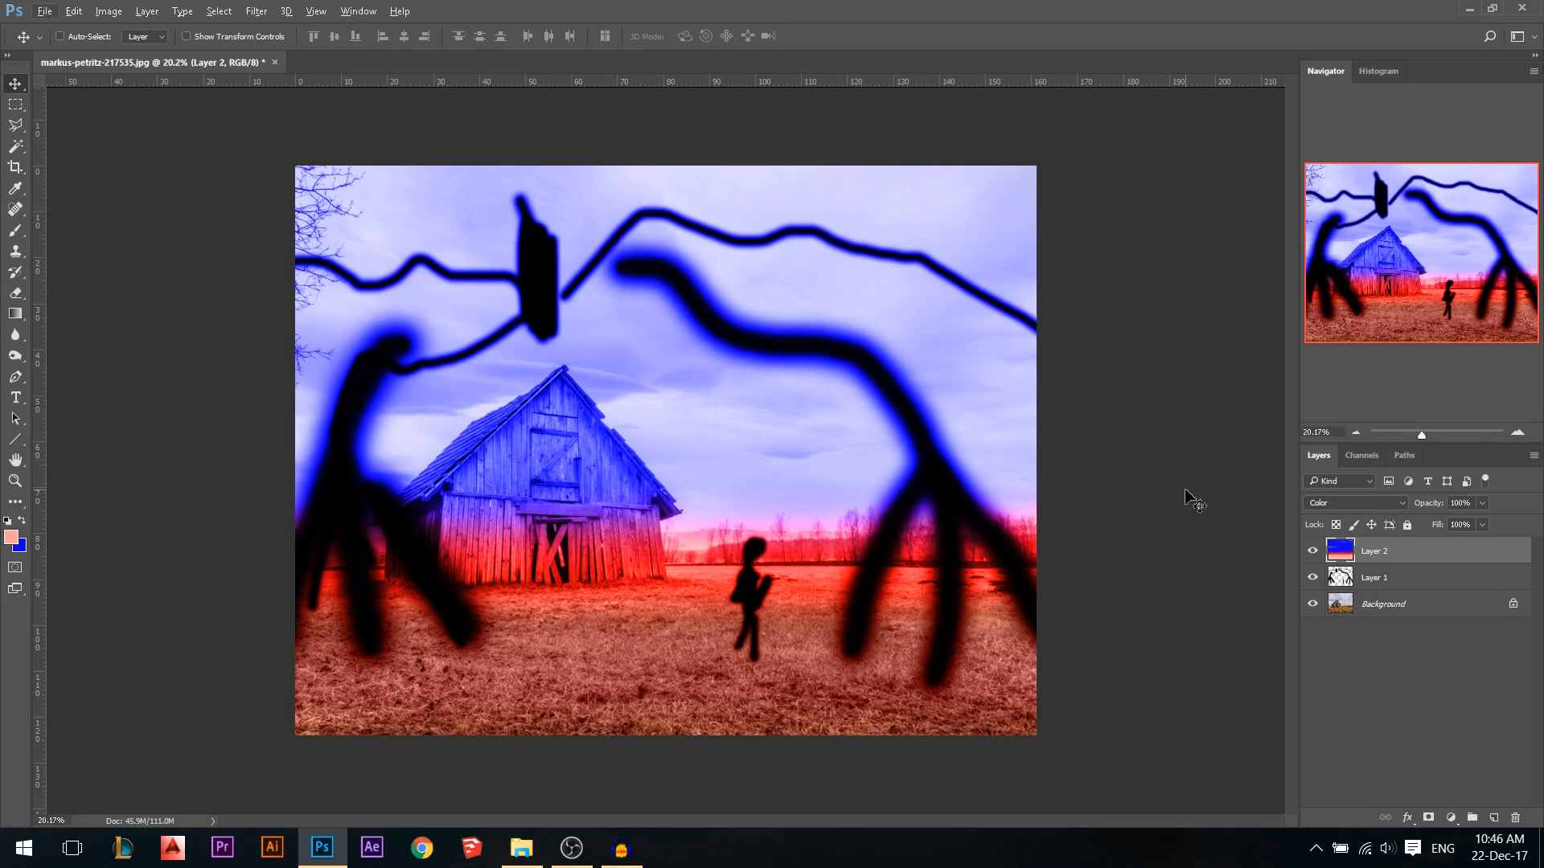
{"action": "key", "text": "Delete"}
{"action": "key", "text": "Delete"}
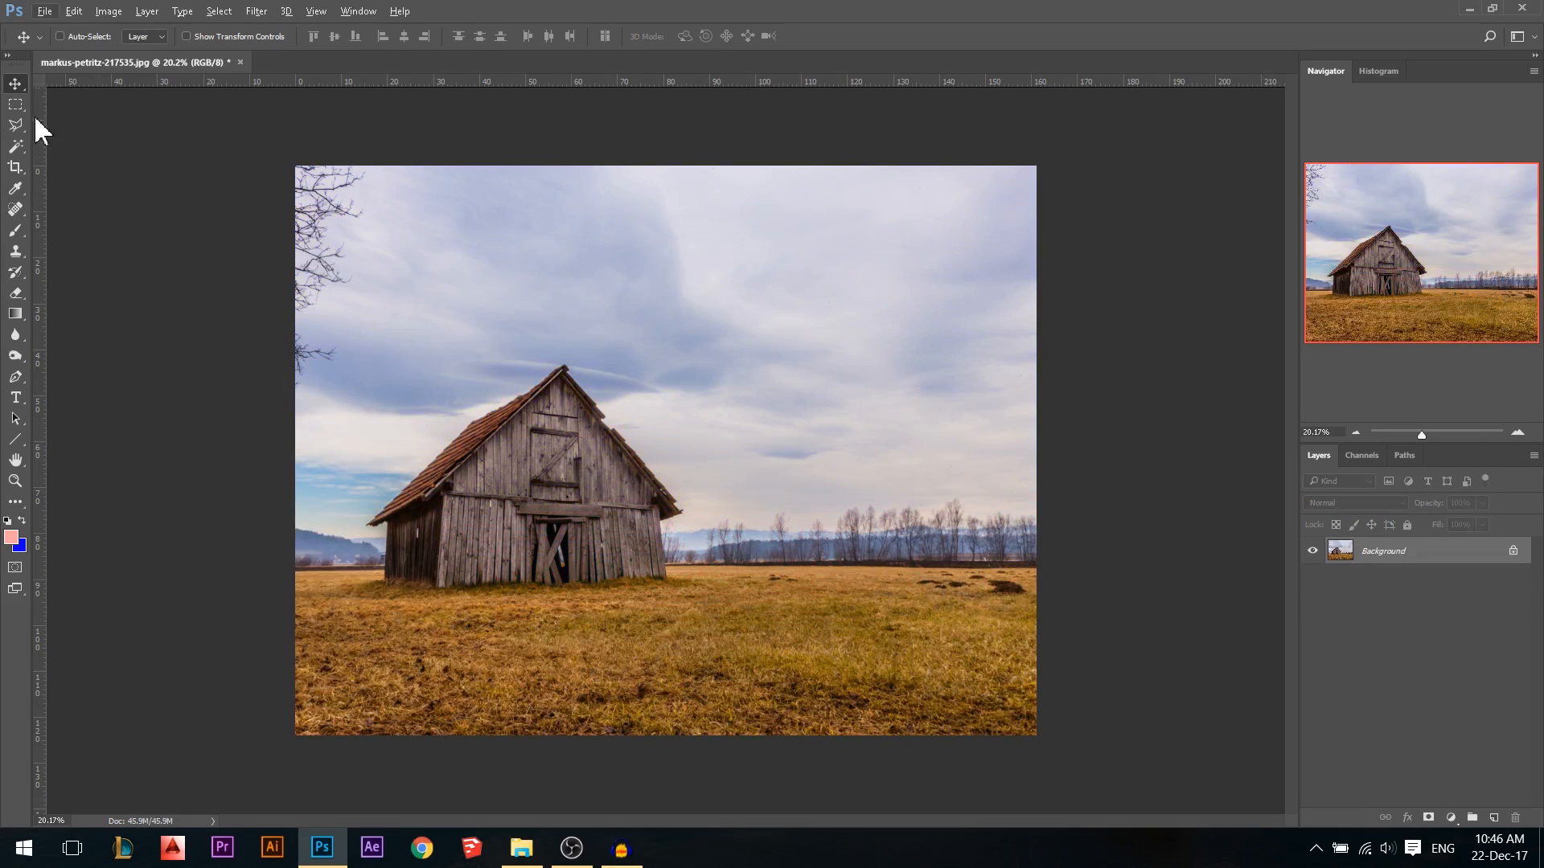
Unlock the Background layer and squeeze the barn photo horizontally with Free Transform
{"action": "left_click", "coordinate": [1511, 555]}
{"action": "key", "text": "ctrl+t"}
{"action": "left_click_drag", "start_coordinate": [1038, 452], "coordinate": [953, 452]}
{"action": "key", "text": "Return"}
Crop off the empty side area and thin strips from the upper and lower edges of the canvas
{"action": "key", "text": "c"}
{"action": "left_click_drag", "start_coordinate": [1020, 452], "coordinate": [992, 453]}
{"action": "left_click_drag", "start_coordinate": [665, 734], "coordinate": [665, 722]}
{"action": "left_click_drag", "start_coordinate": [660, 170], "coordinate": [664, 184]}
{"action": "key", "text": "Return"}
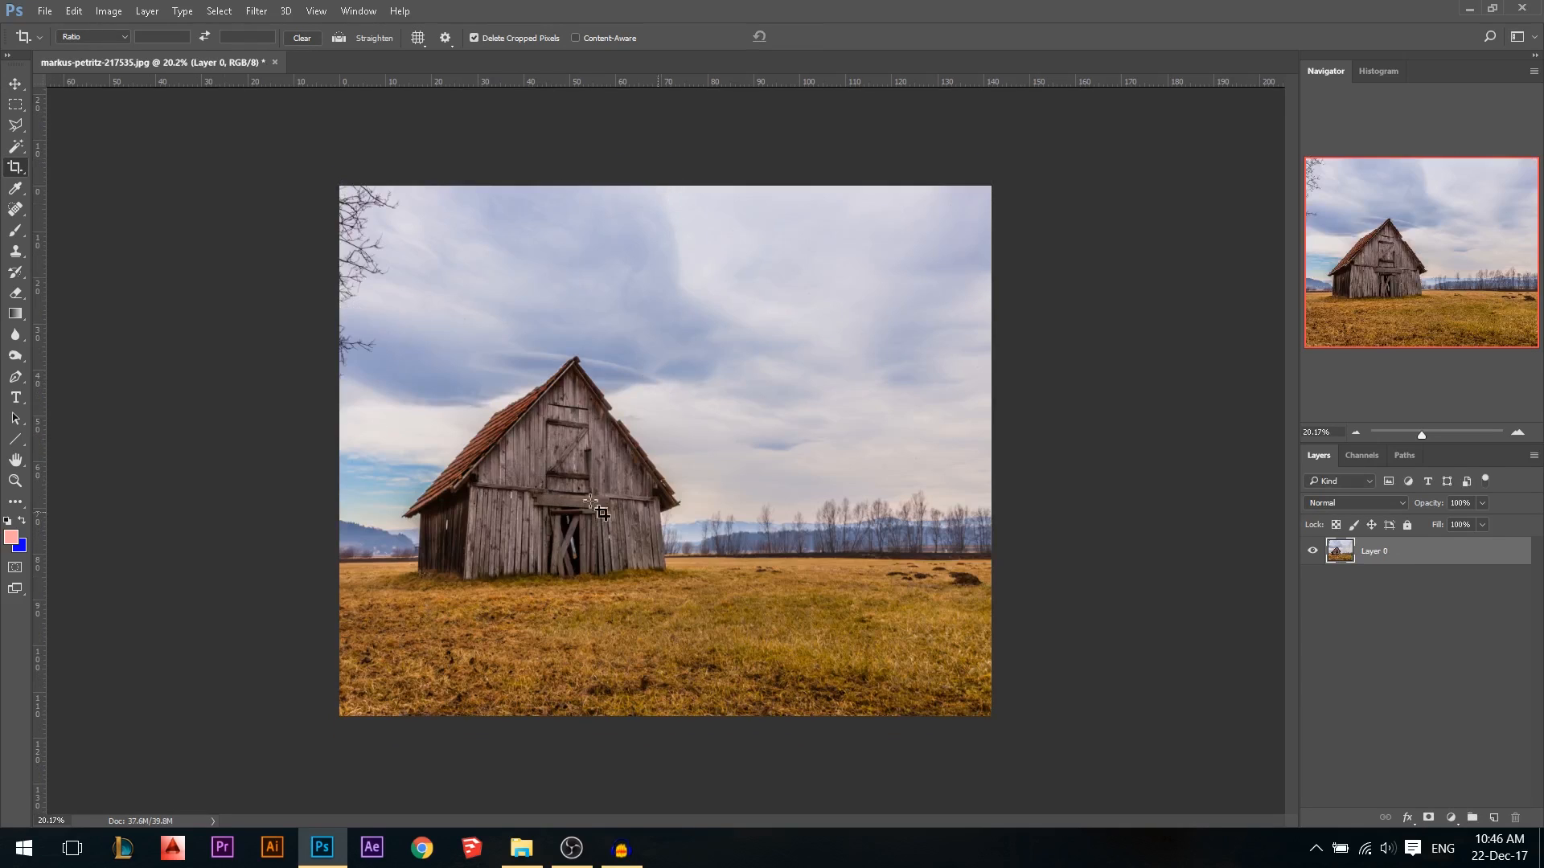
{"action": "left_click", "coordinate": [15, 83]}
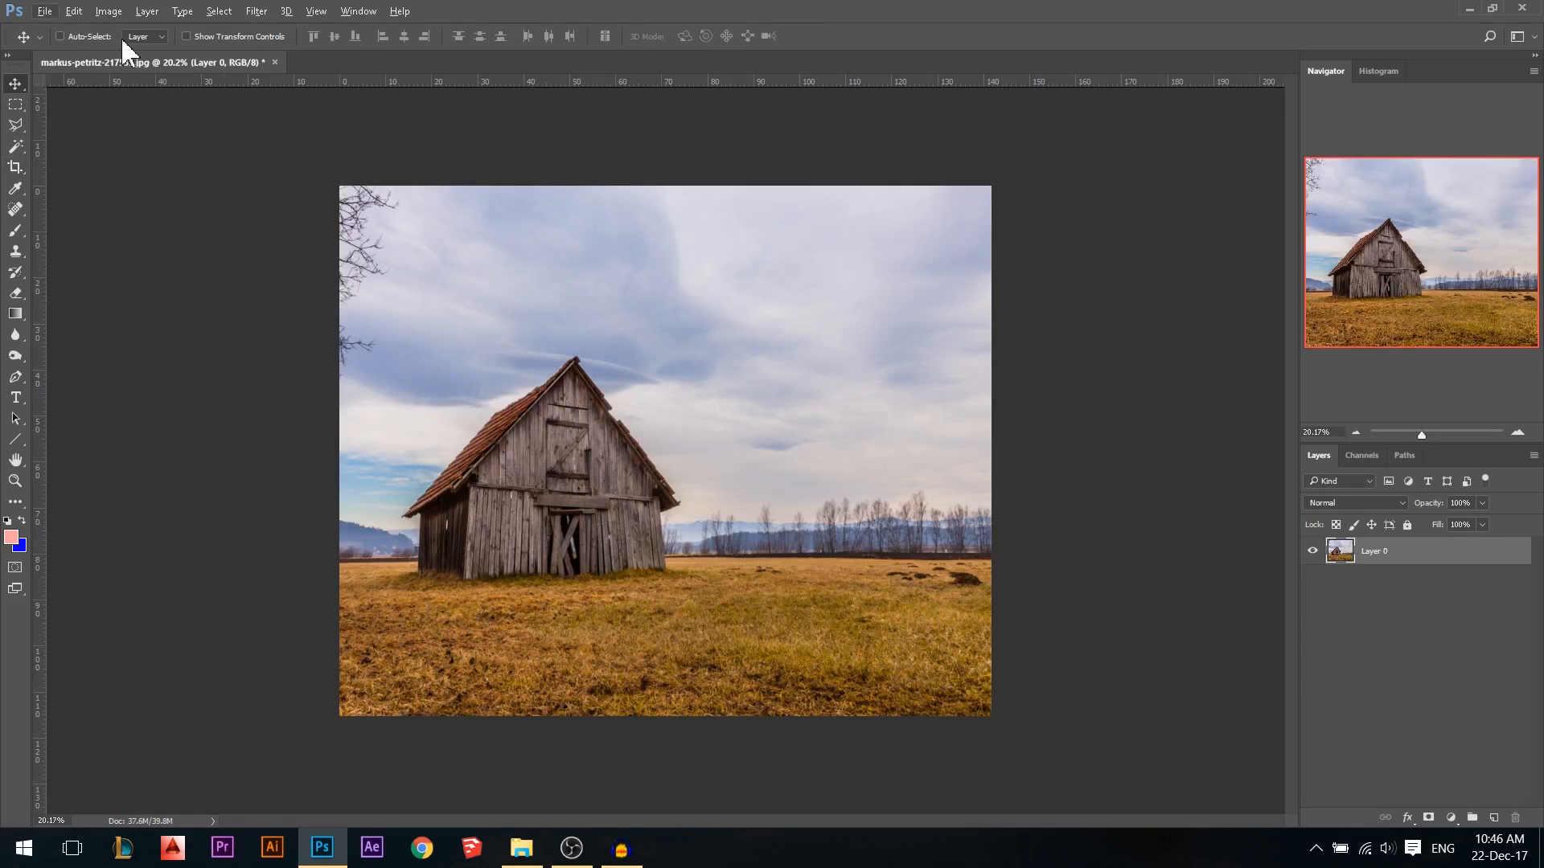
Resize the image to 2675 × 2175 pixels with proportions kept, and fit it back into the view
{"action": "key", "text": "ctrl+alt+i"}
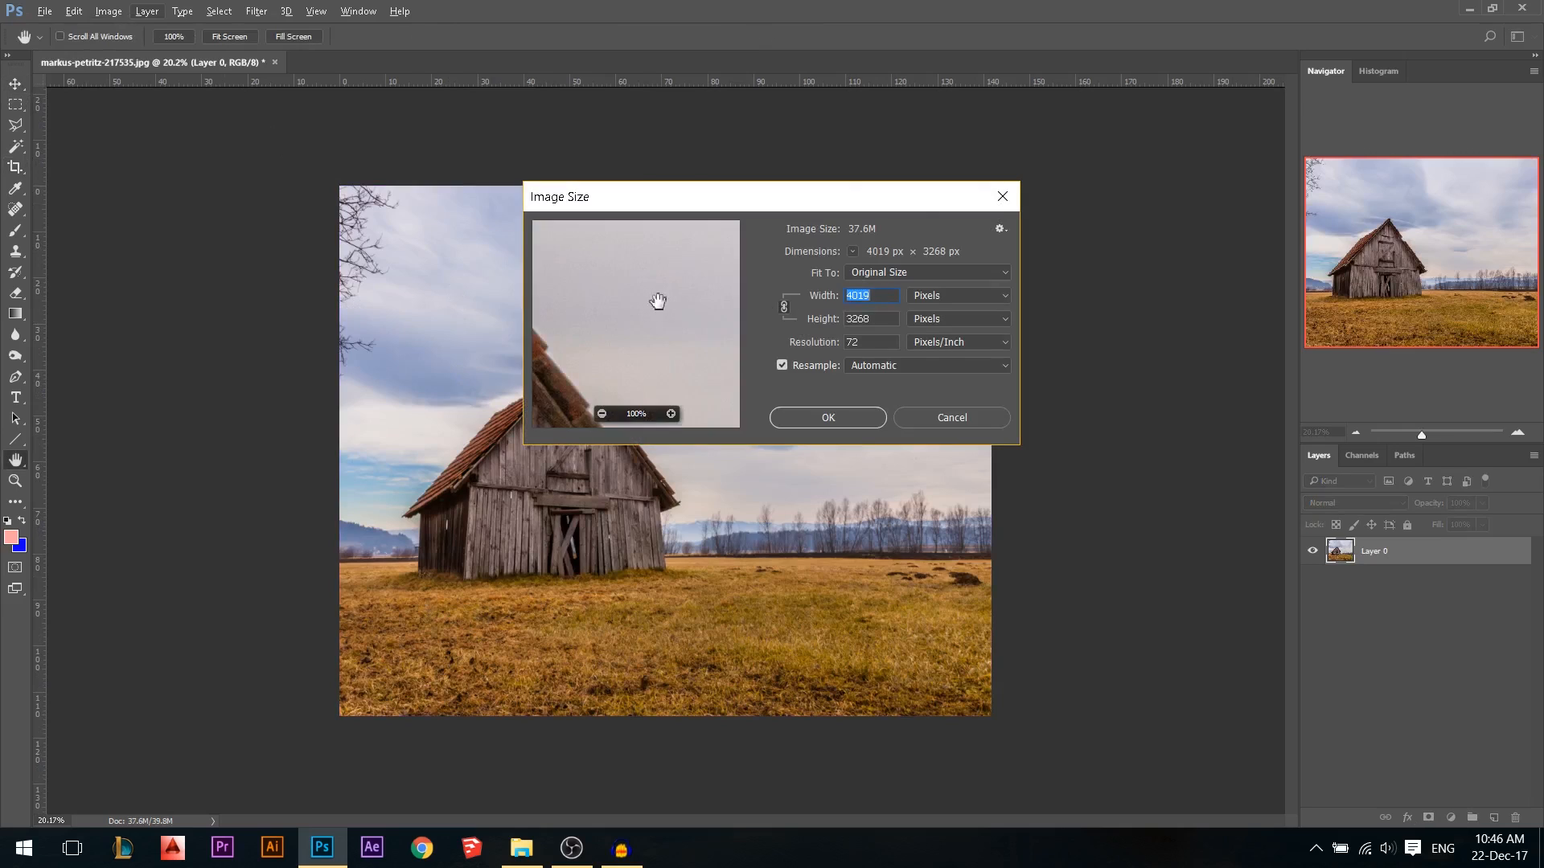
{"action": "left_click_drag", "start_coordinate": [830, 299], "coordinate": [545, 302]}
{"action": "key", "text": "Down"}
{"action": "key", "text": "Down"}
{"action": "key", "text": "Down"}
{"action": "key", "text": "Down"}
{"action": "key", "text": "Down"}
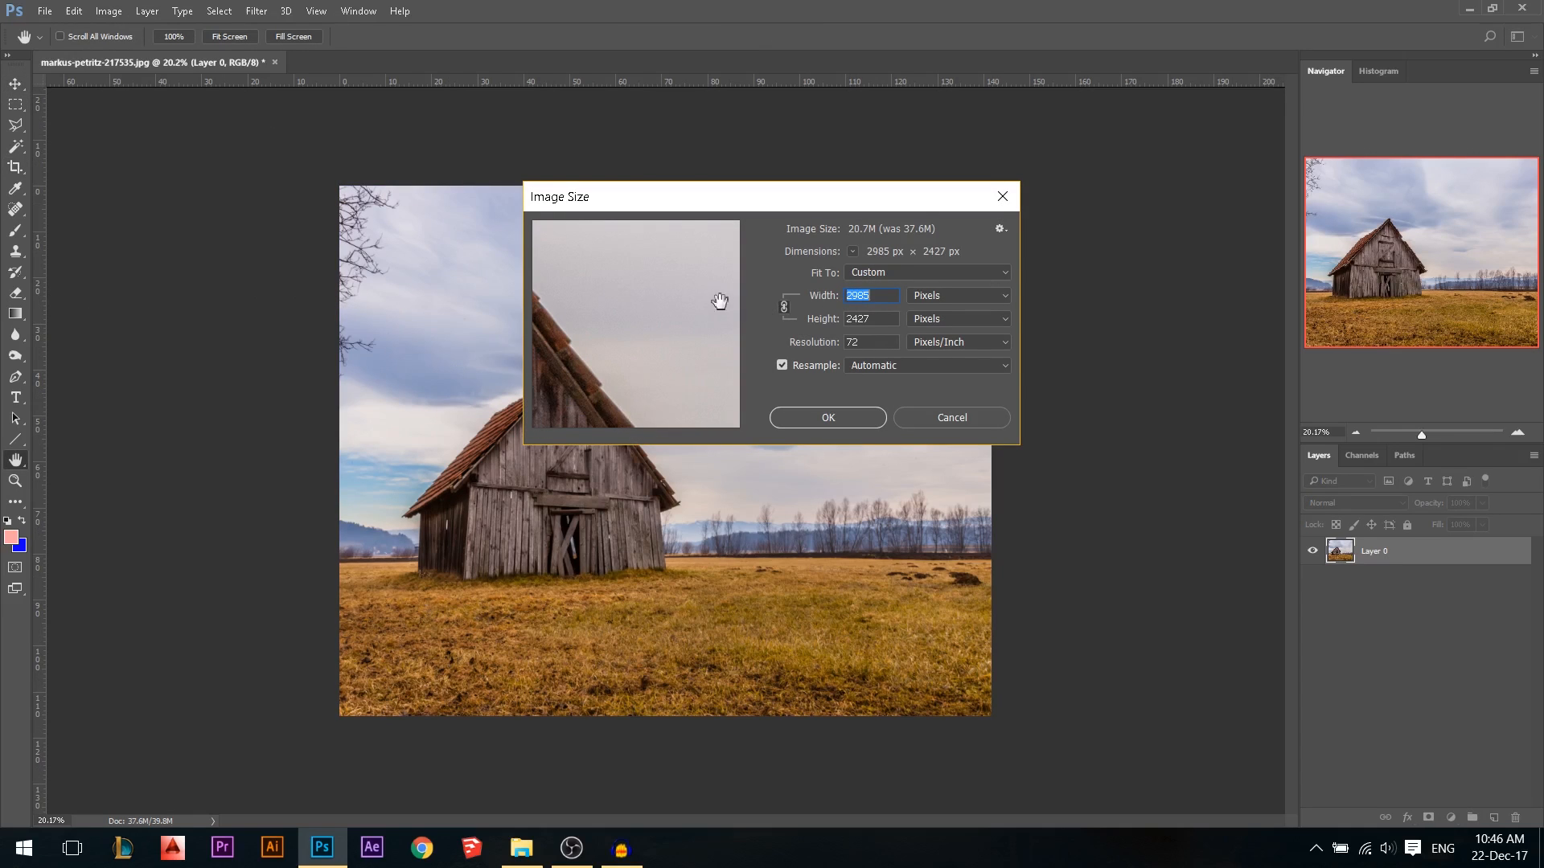
{"action": "left_click_drag", "start_coordinate": [828, 301], "coordinate": [812, 302]}
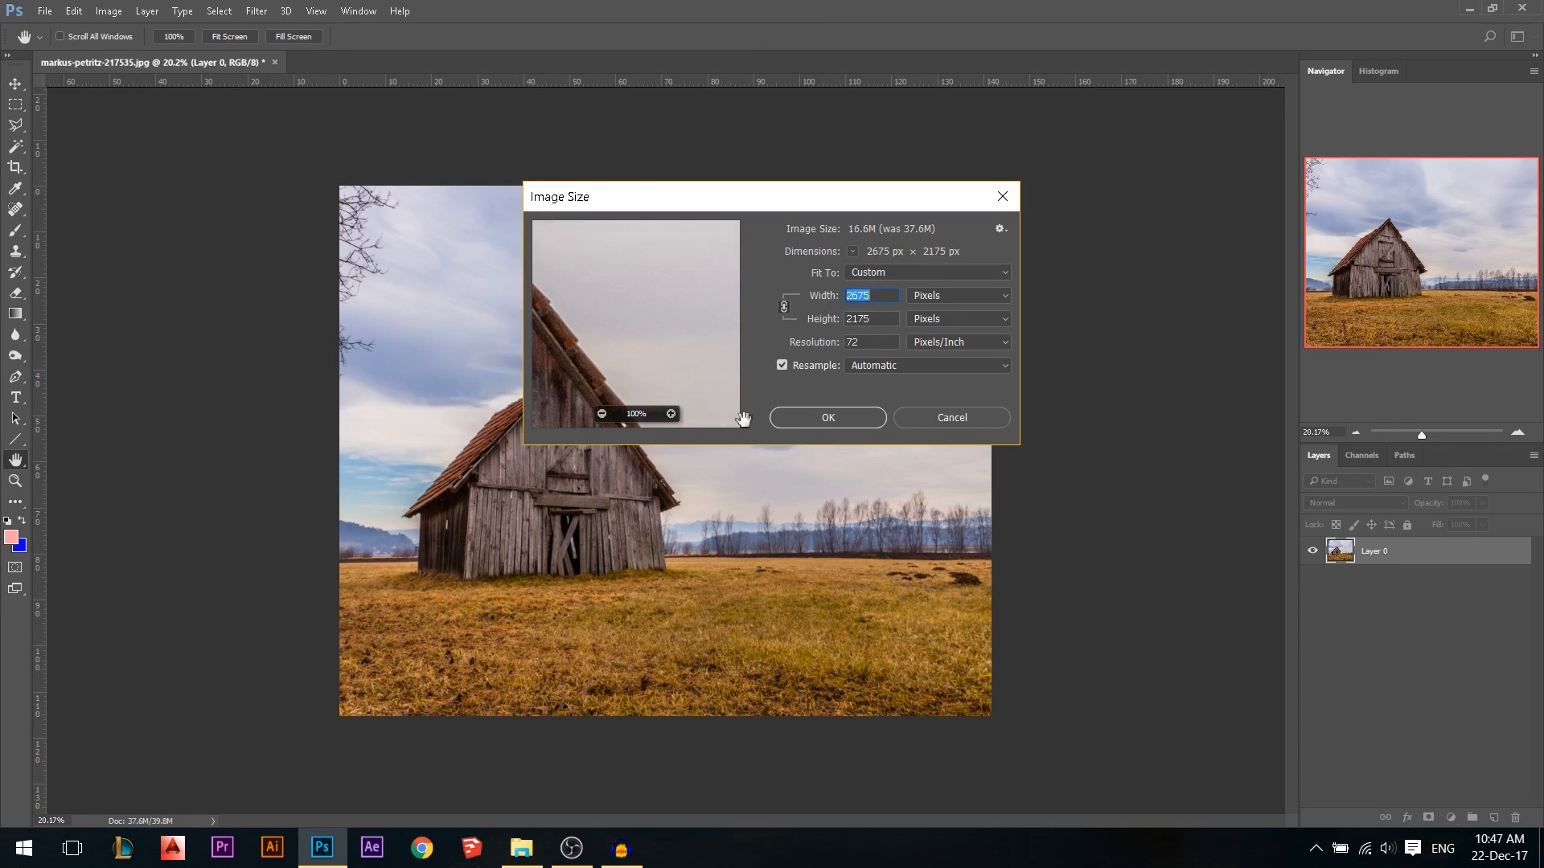
{"action": "left_click", "coordinate": [828, 417]}
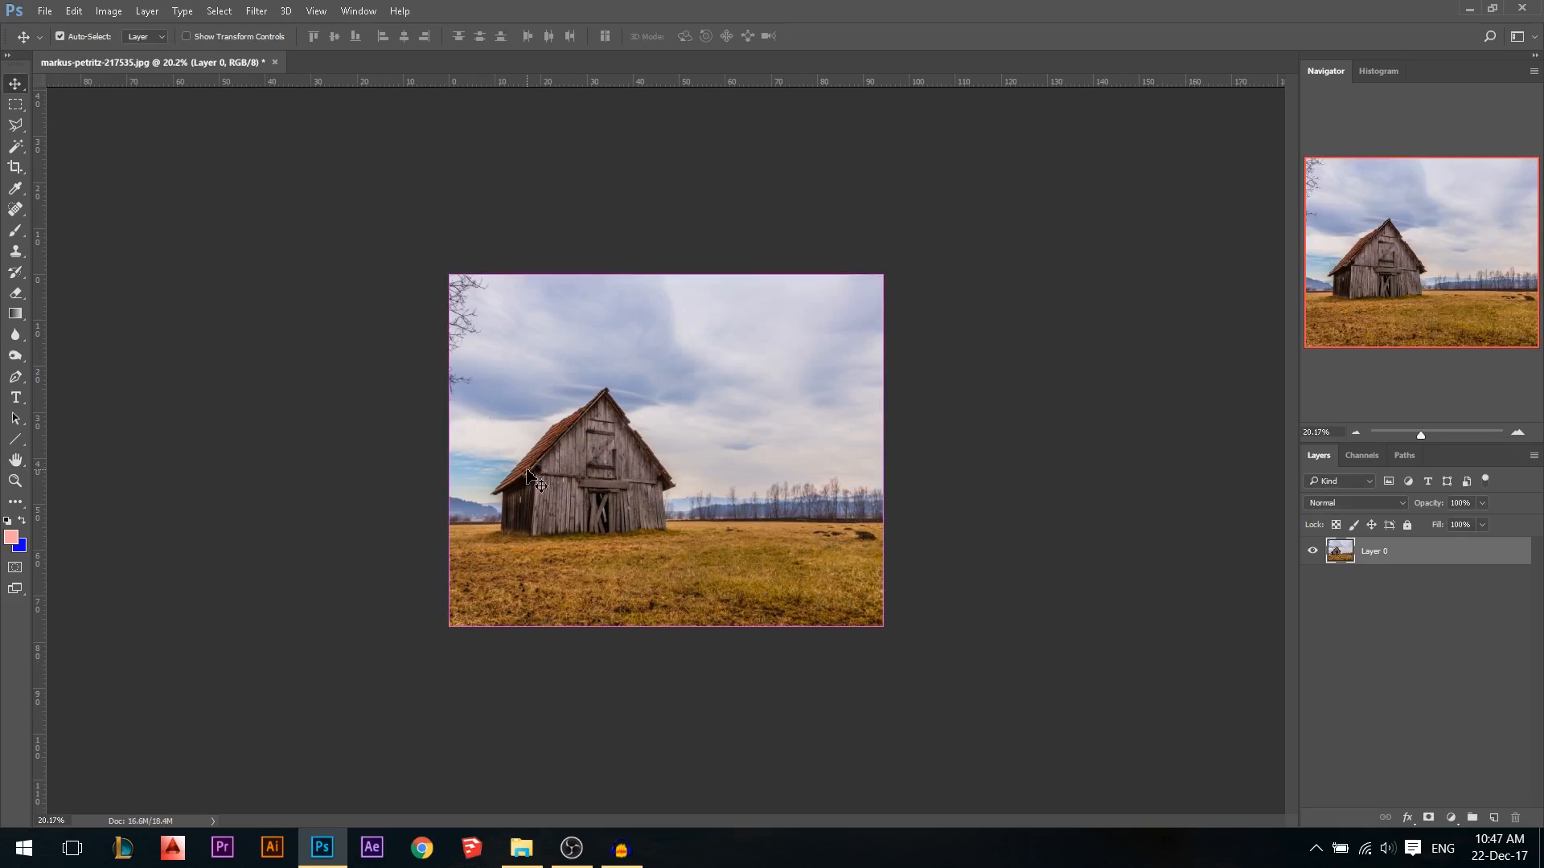
{"action": "key", "text": "v"}
{"action": "key", "text": "ctrl+0"}
{"action": "key", "text": "ctrl+minus"}
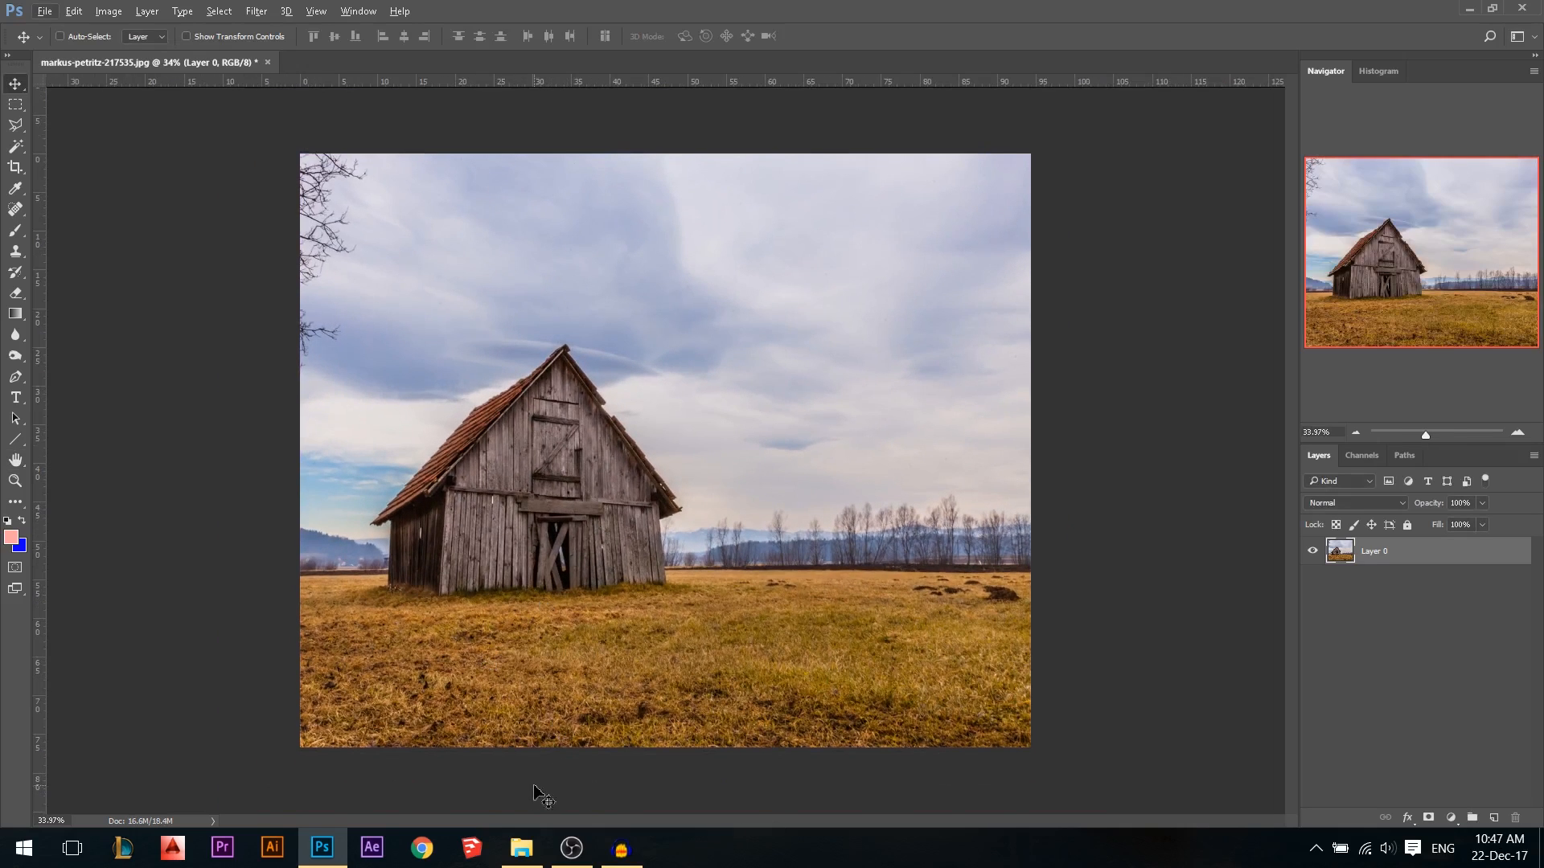
Add a Curves adjustment clipped to the barn photo and lower its white point to darken the image
{"action": "scroll", "coordinate": [601, 430], "scroll_direction": "up", "scroll_amount": 1}
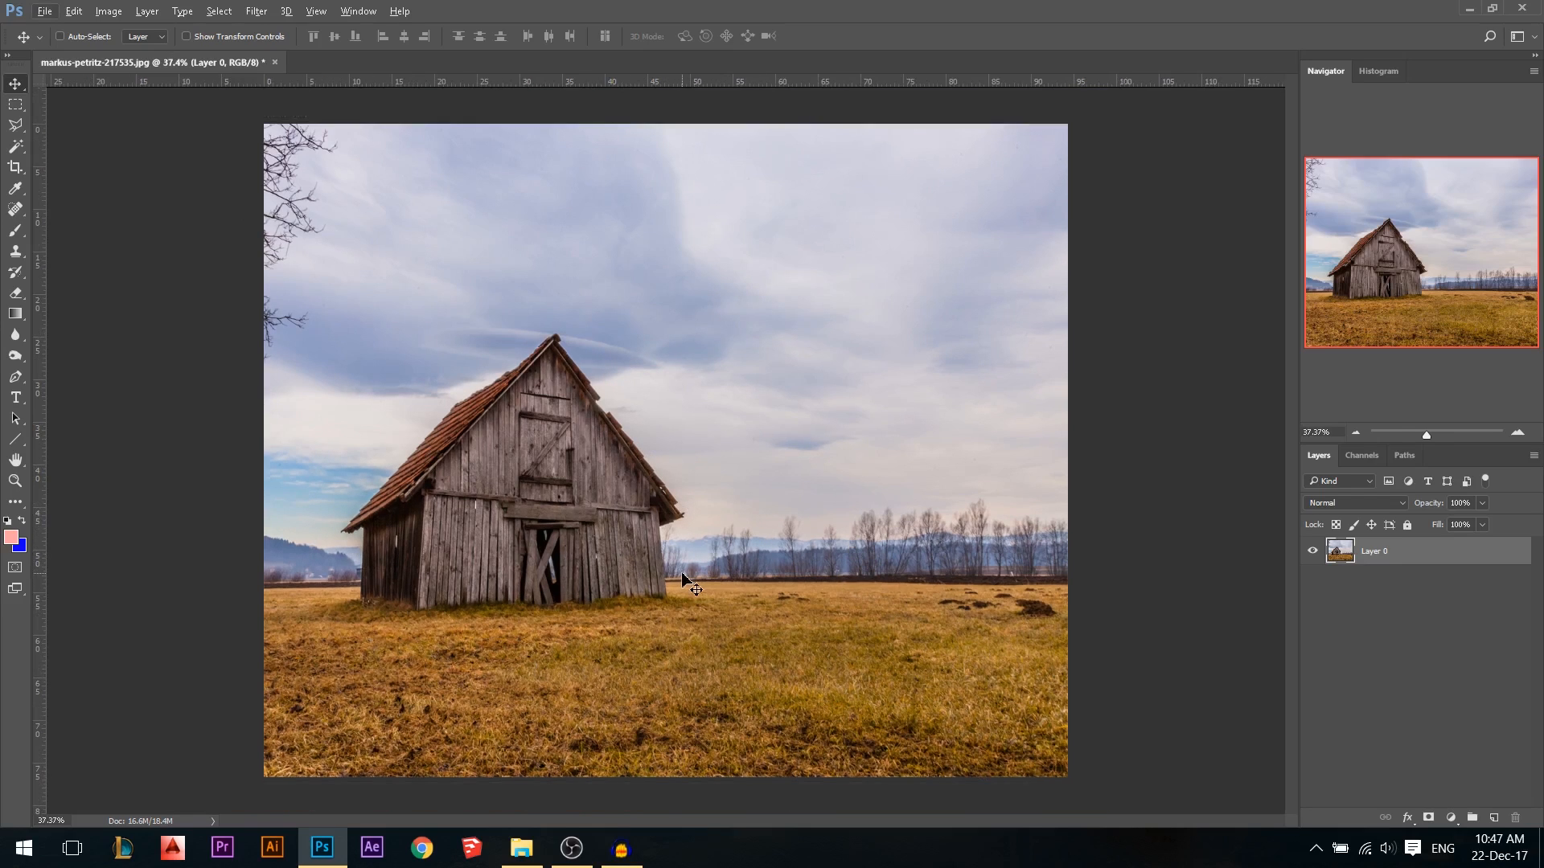
{"action": "scroll", "coordinate": [661, 377], "scroll_direction": "down", "scroll_amount": 2}
{"action": "scroll", "coordinate": [736, 415], "scroll_direction": "up", "scroll_amount": 1}
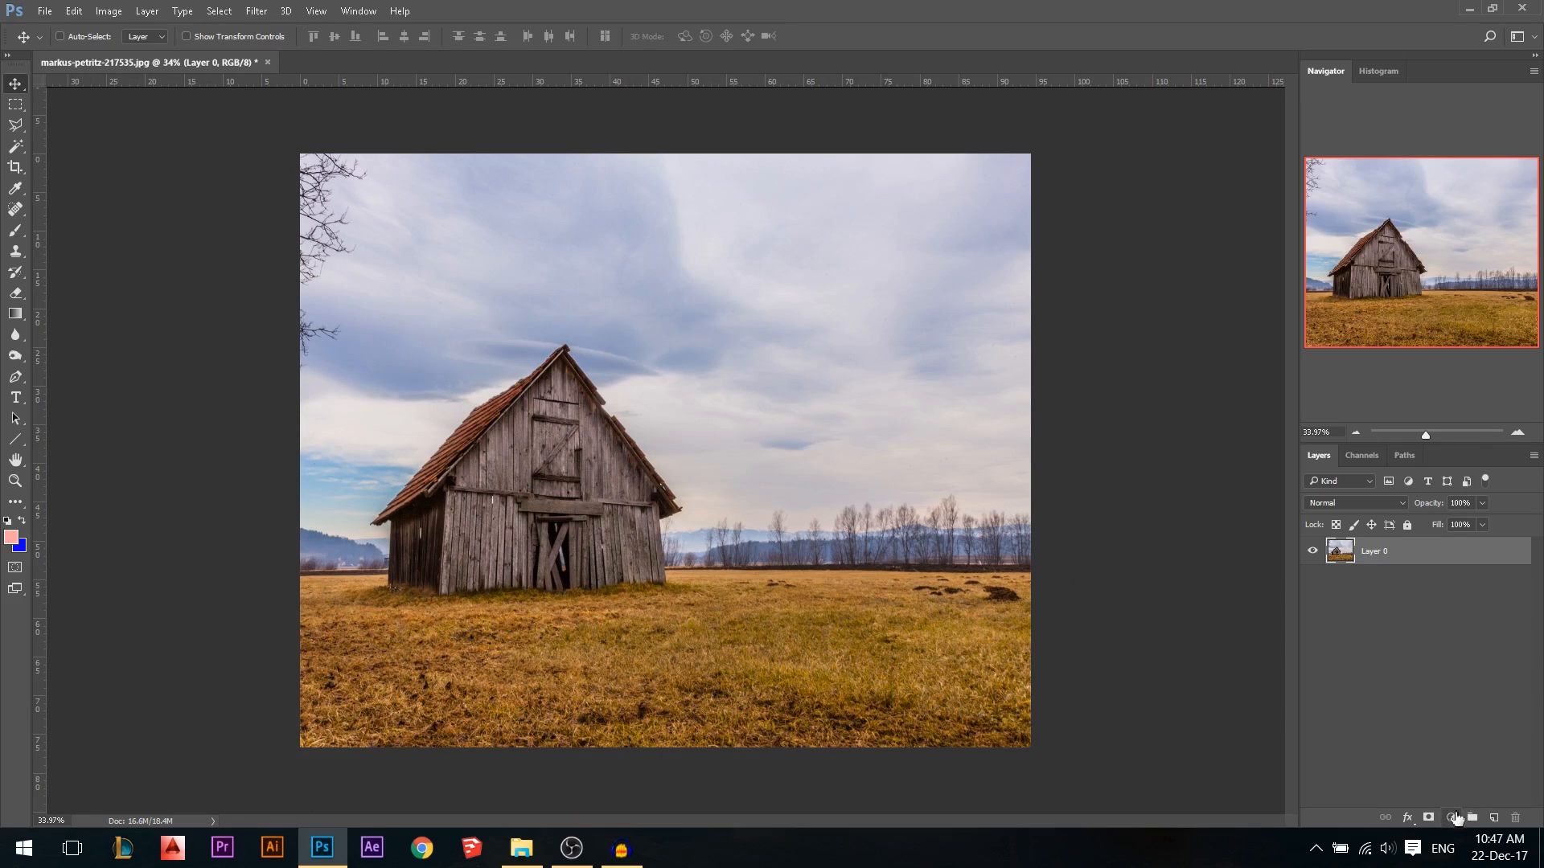
{"action": "left_click", "coordinate": [1450, 817]}
{"action": "left_click", "coordinate": [1371, 536]}
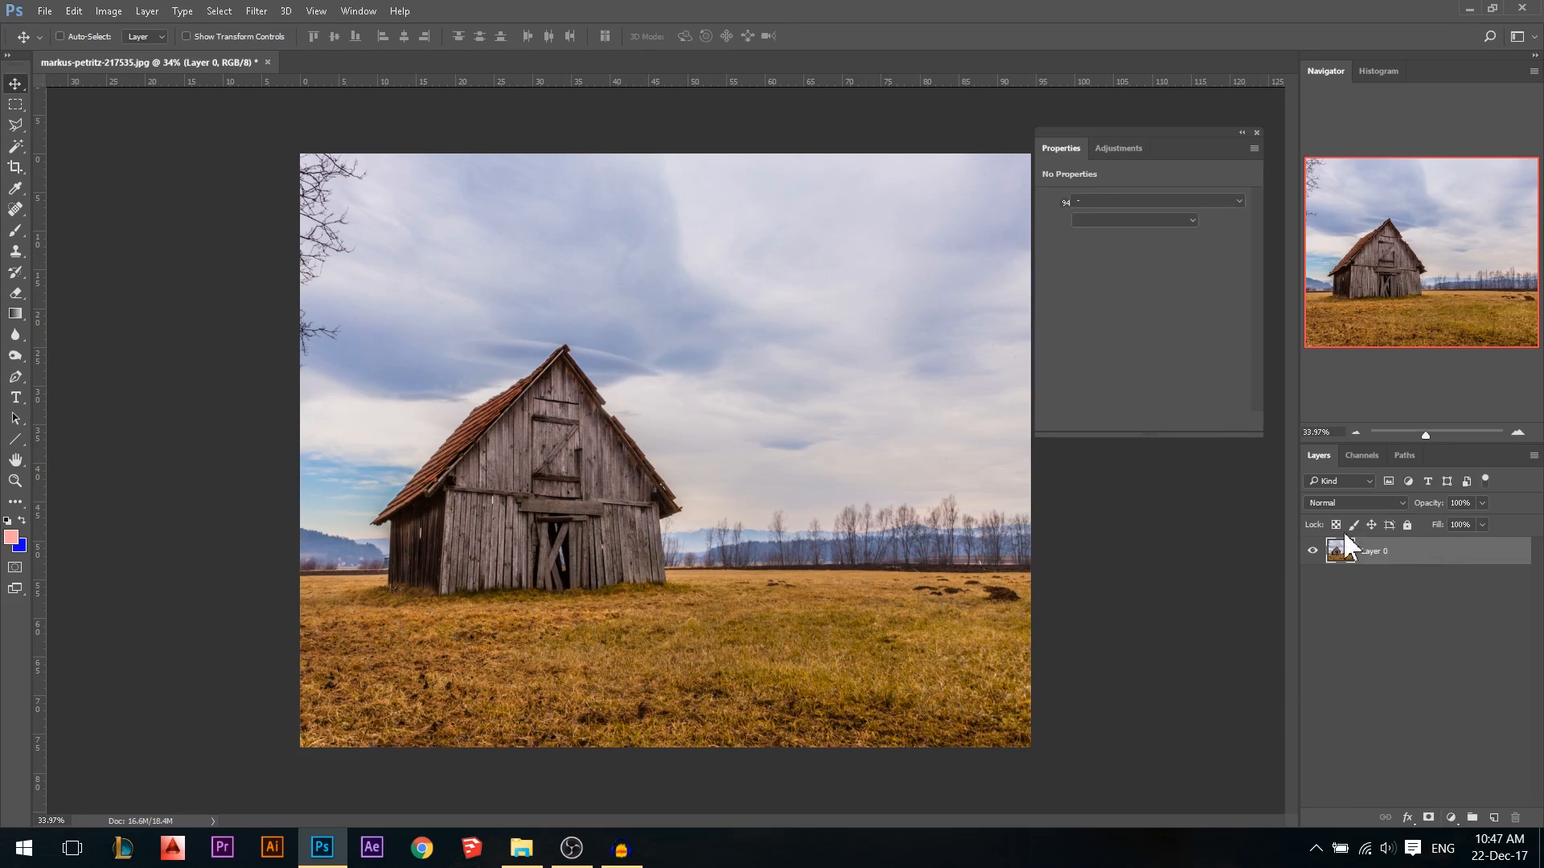
{"action": "left_click", "coordinate": [1140, 422]}
{"action": "left_click_drag", "start_coordinate": [1228, 241], "coordinate": [1252, 297]}
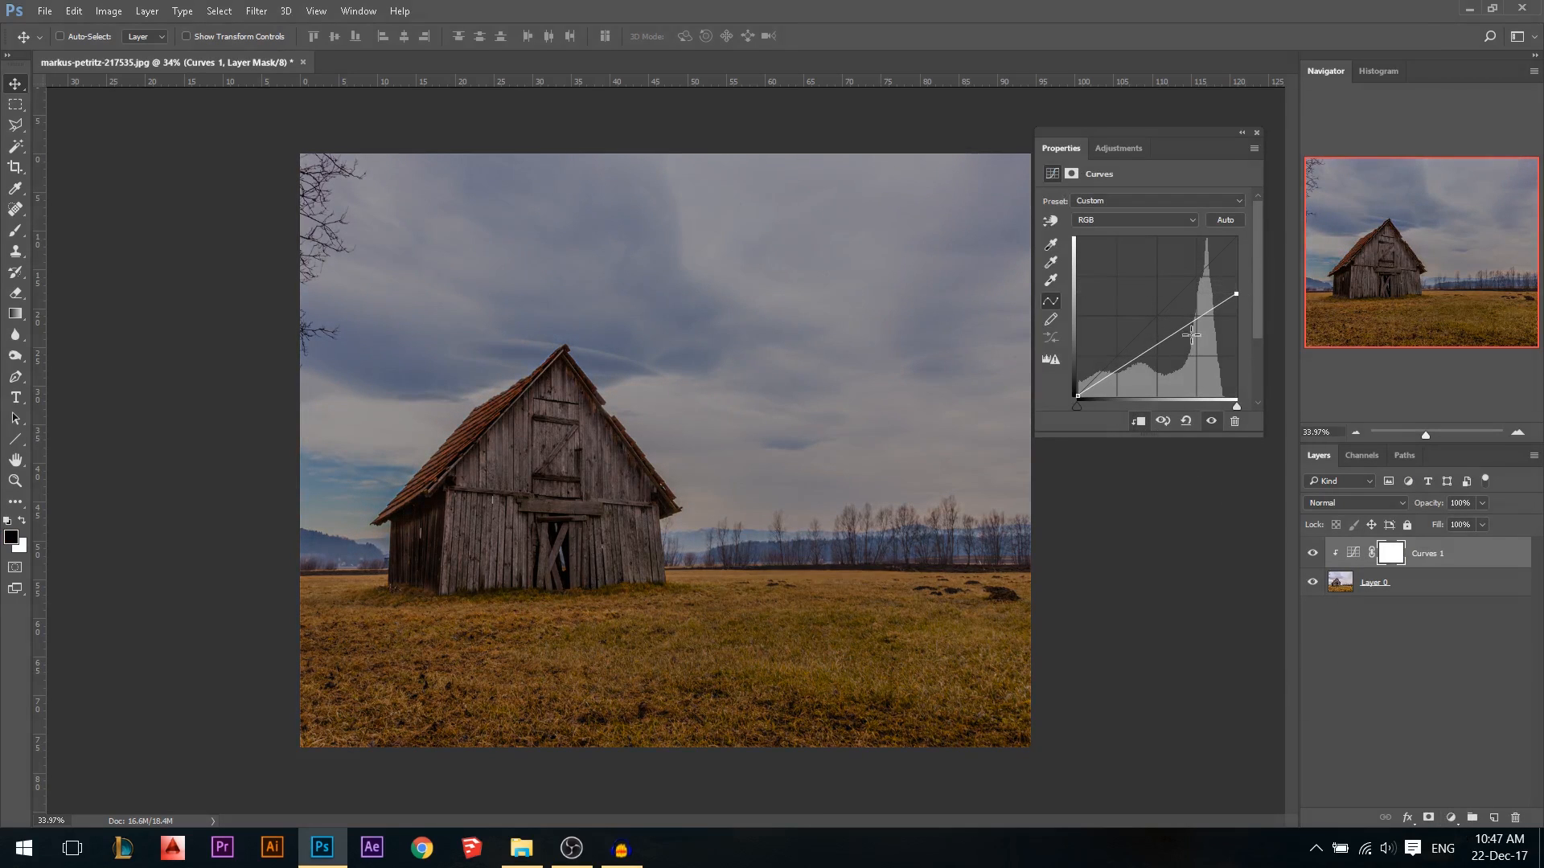
{"action": "left_click_drag", "start_coordinate": [1134, 367], "coordinate": [1259, 147]}
{"action": "left_click", "coordinate": [1256, 133]}
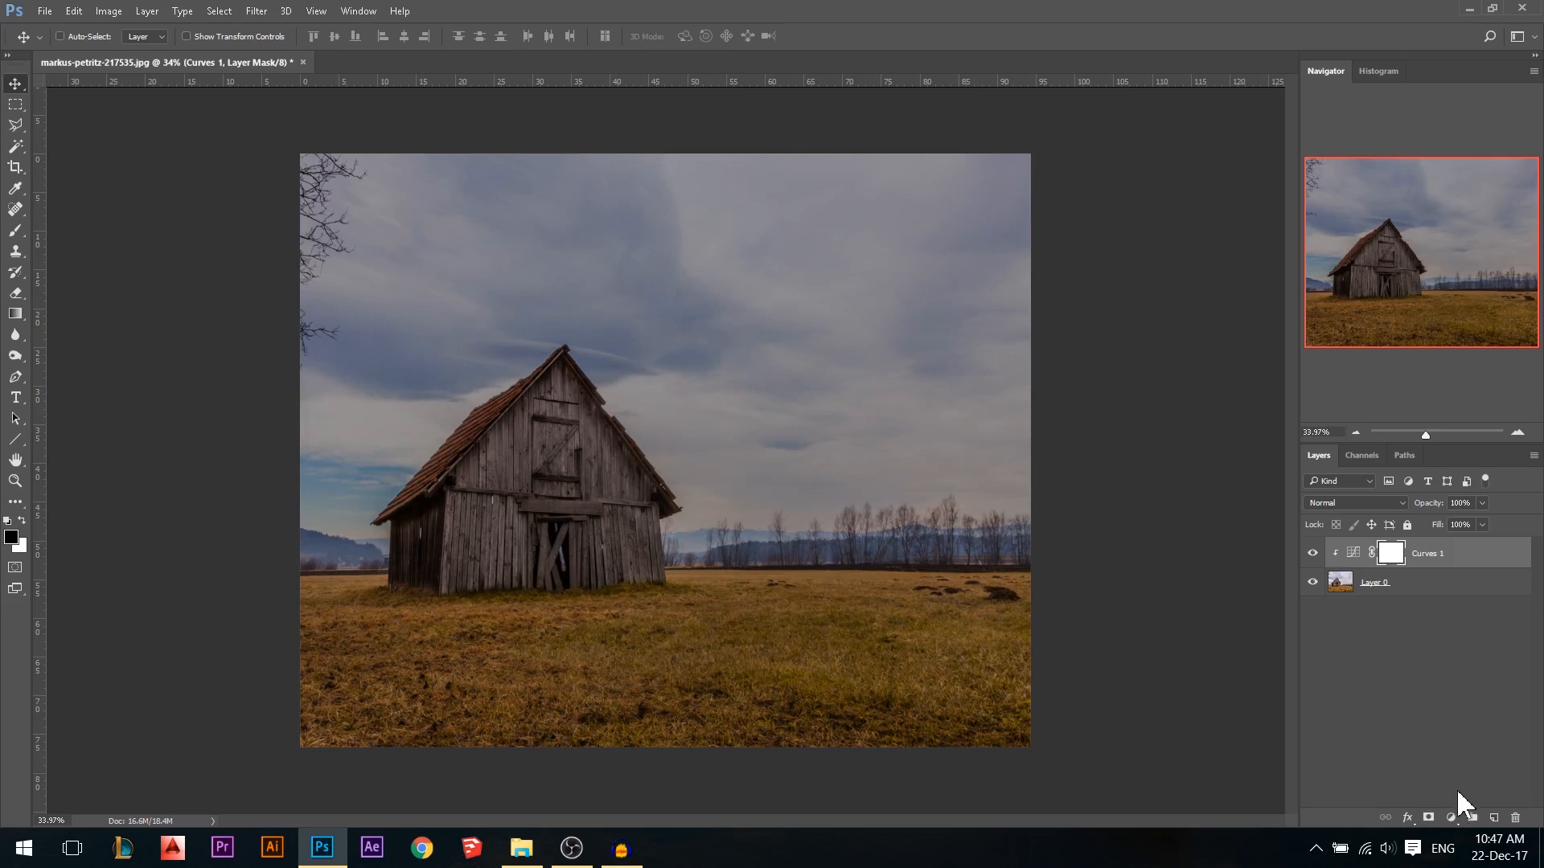
Add a clipped Hue/Saturation adjustment above the curves and target its Yellows range
{"action": "left_click", "coordinate": [1451, 818]}
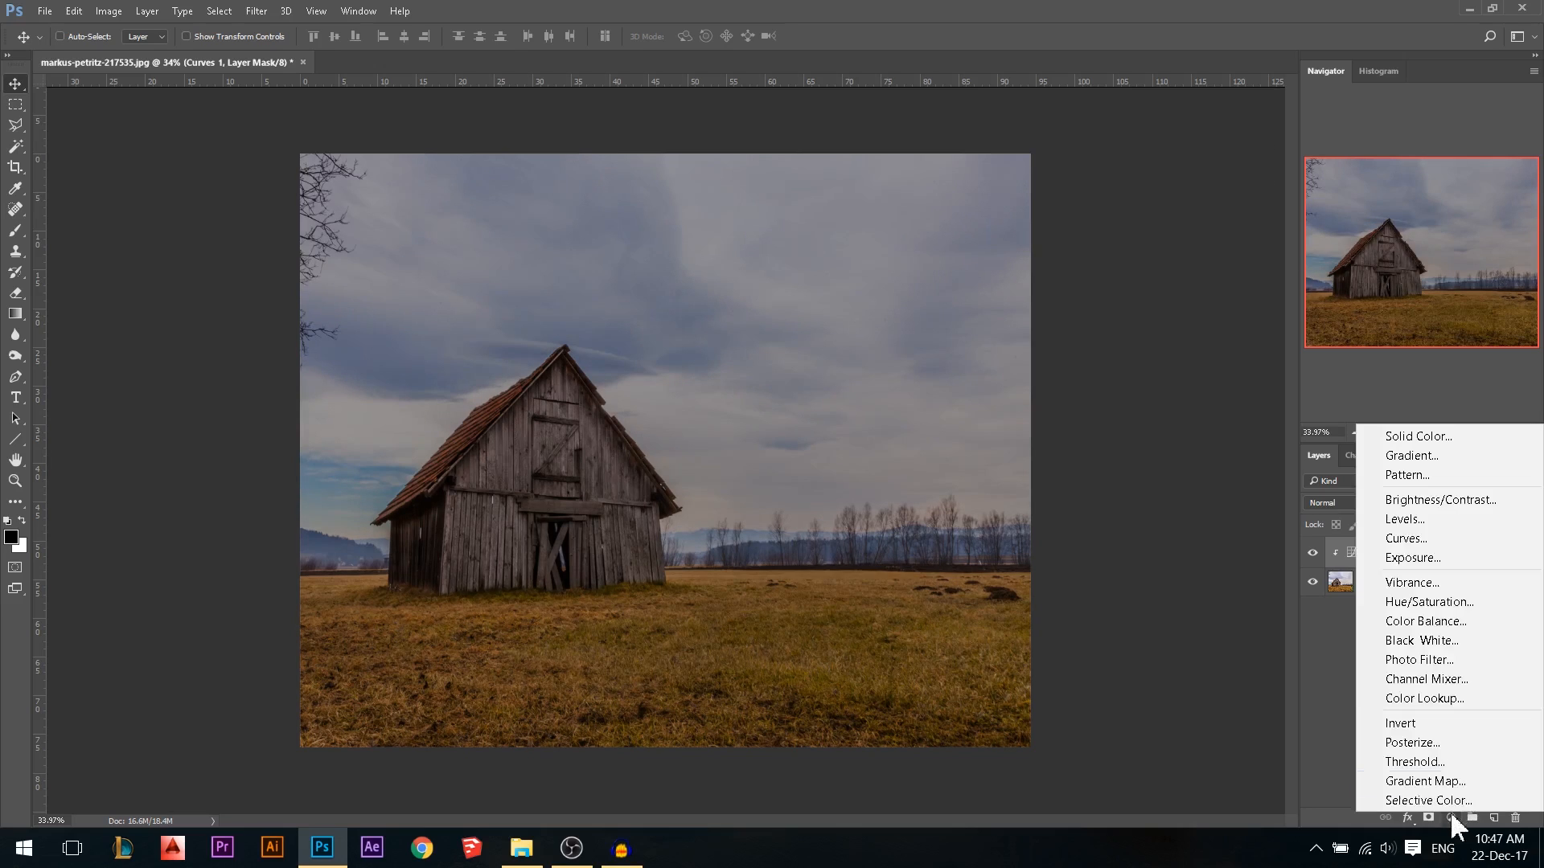
{"action": "left_click", "coordinate": [1428, 602]}
{"action": "left_click", "coordinate": [1139, 424]}
{"action": "mouse_move", "coordinate": [1143, 257]}
{"action": "left_mouse_down"}
{"action": "mouse_move", "coordinate": [1079, 258]}
{"action": "mouse_move", "coordinate": [1132, 259]}
{"action": "left_mouse_up"}
{"action": "left_click", "coordinate": [1126, 220]}
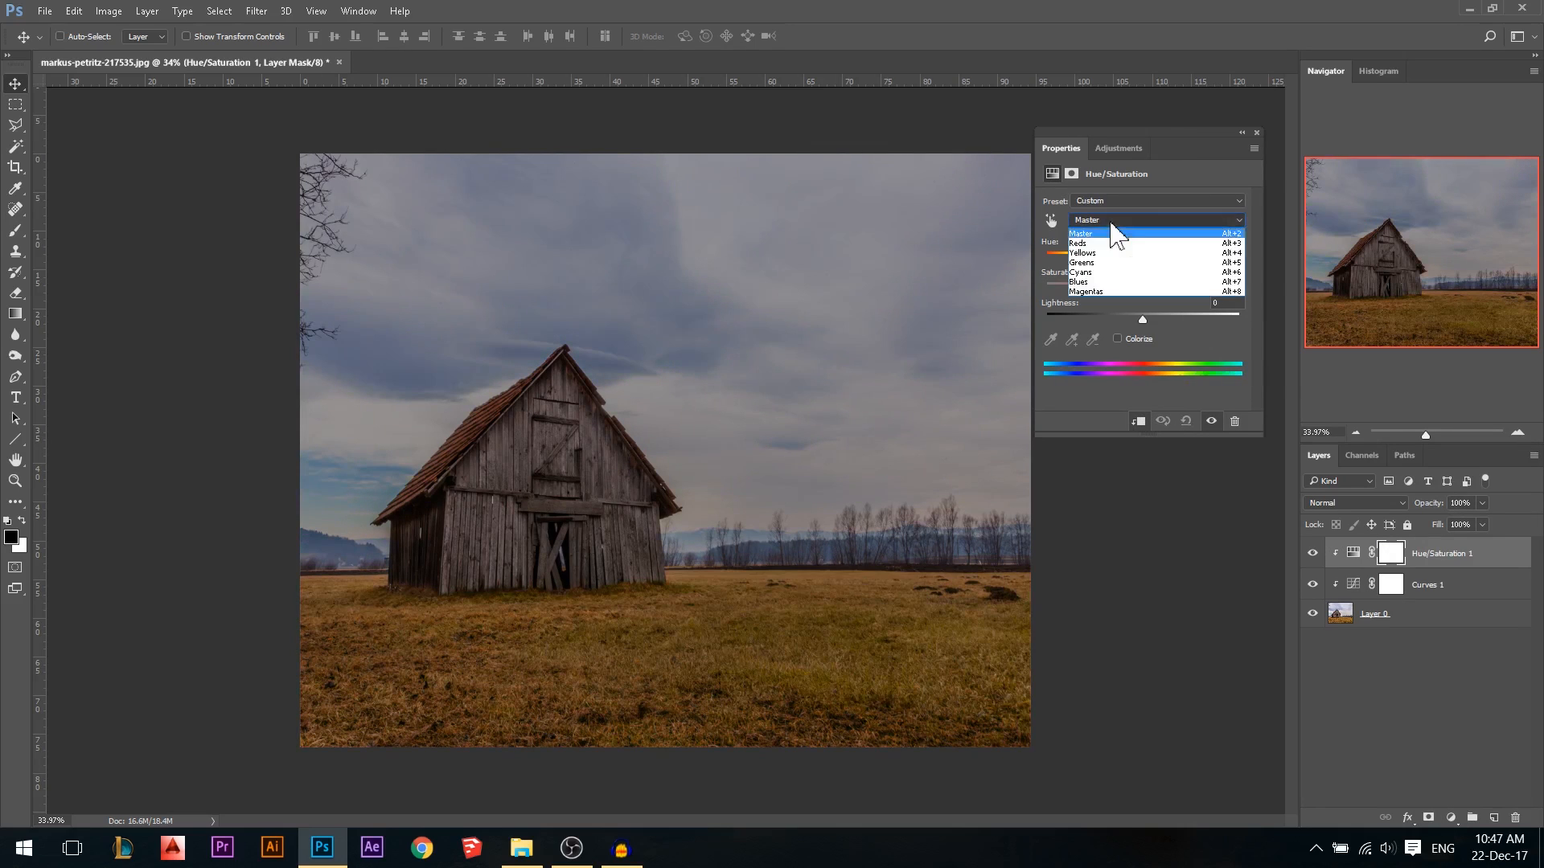
{"action": "left_click", "coordinate": [1086, 253]}
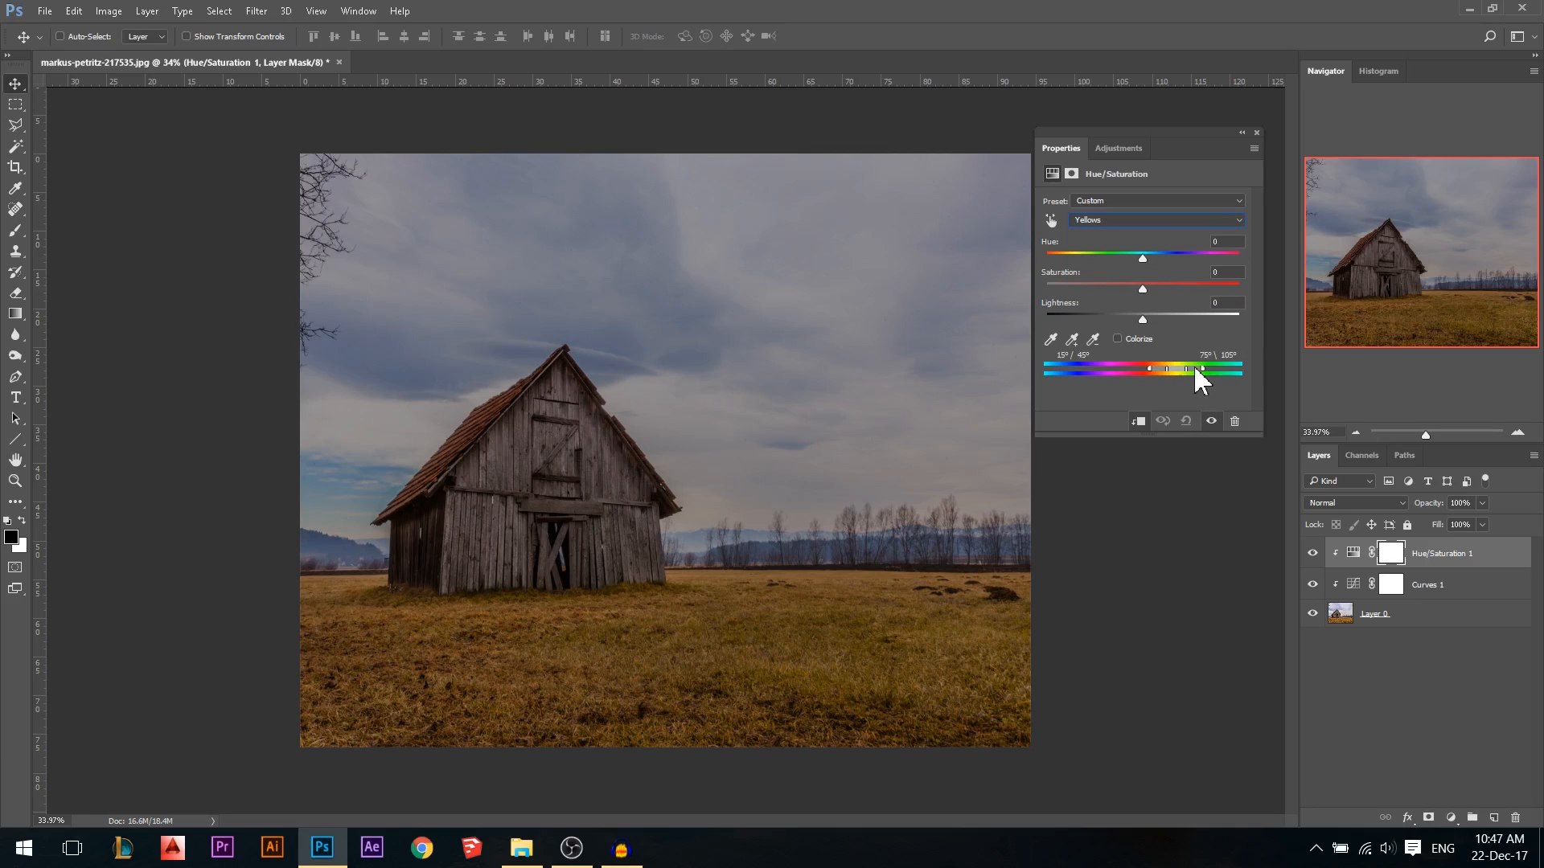
Widen the Yellows range up to 103°/132° and set its hue to 0 and saturation to about -67
{"action": "left_click_drag", "start_coordinate": [1195, 369], "coordinate": [1212, 369]}
{"action": "left_click_drag", "start_coordinate": [1132, 288], "coordinate": [1049, 316]}
{"action": "left_click_drag", "start_coordinate": [1142, 290], "coordinate": [1093, 257]}
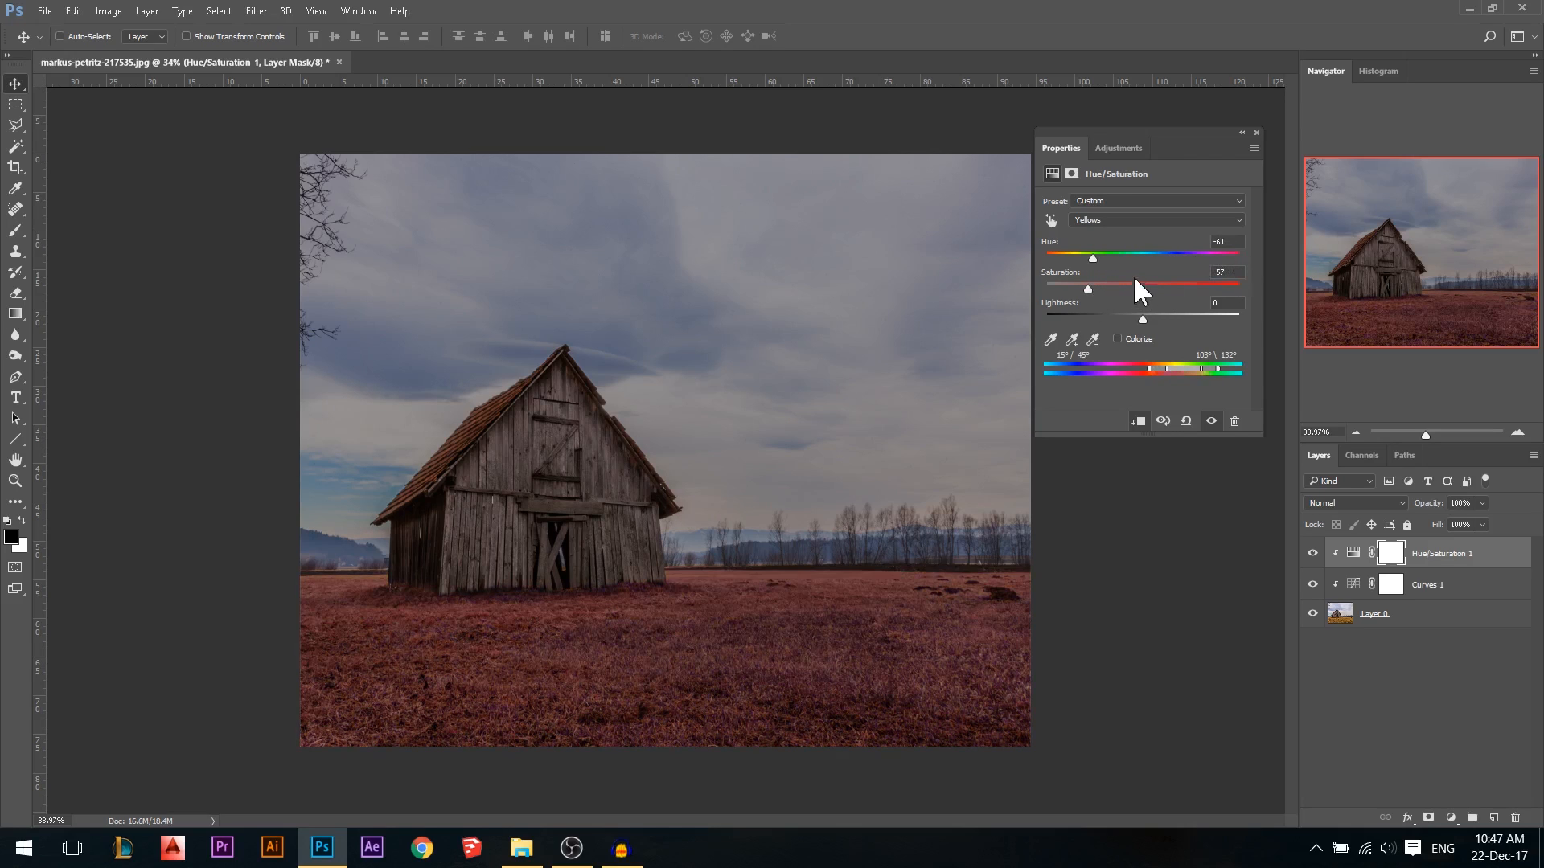
{"action": "type", "text": "0"}
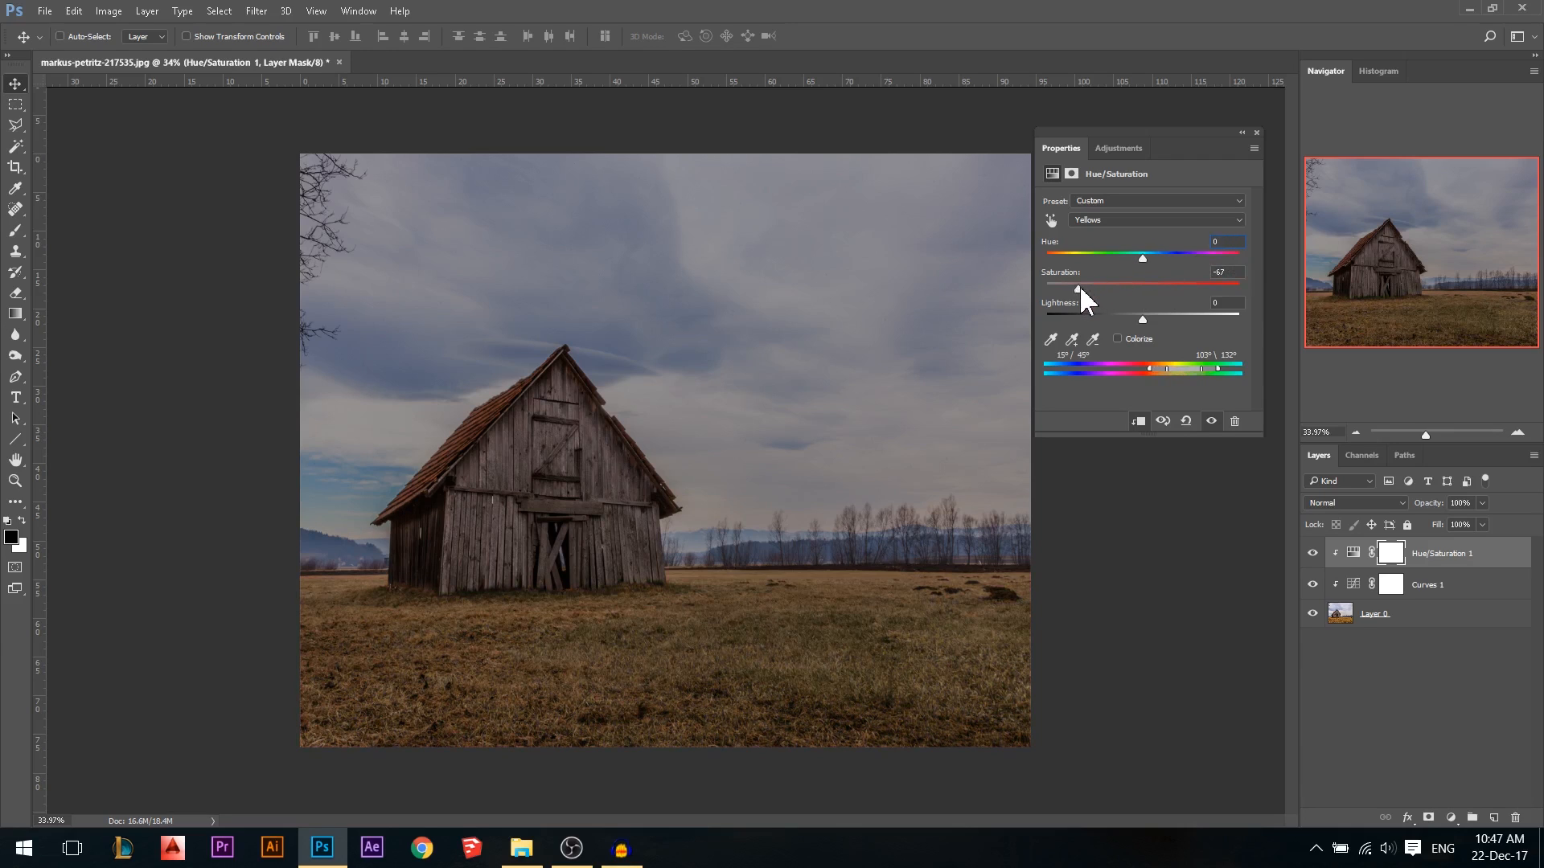
{"action": "left_click", "coordinate": [1257, 133]}
{"action": "key", "text": "alt"}
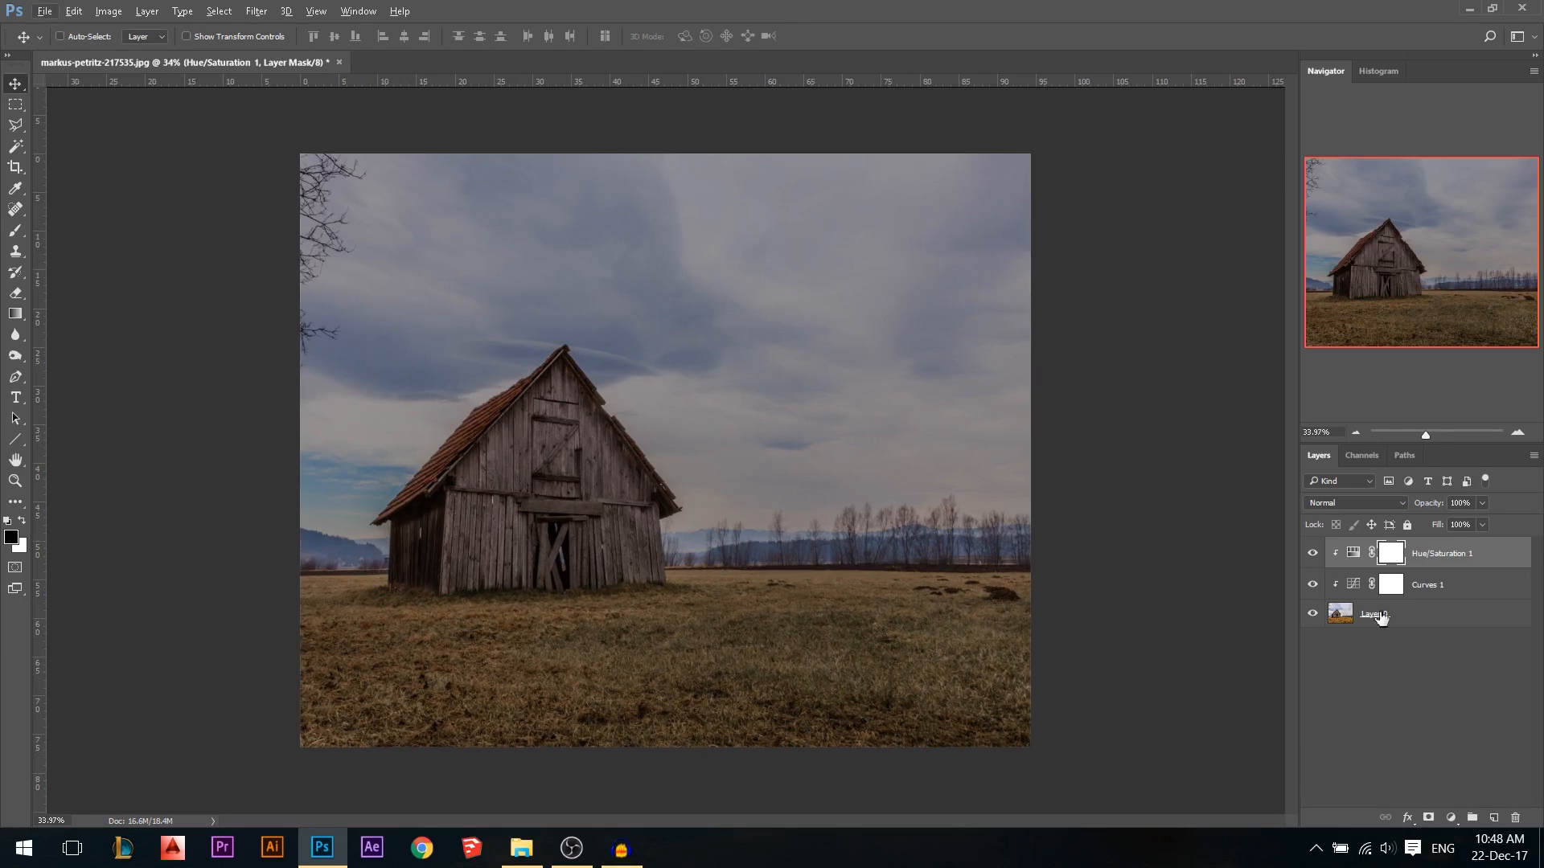
Add a clipped Color Balance adjustment, shifting the midtones toward blue and the shadows to -12 cyan and +9 blue
{"action": "left_click", "coordinate": [1451, 815]}
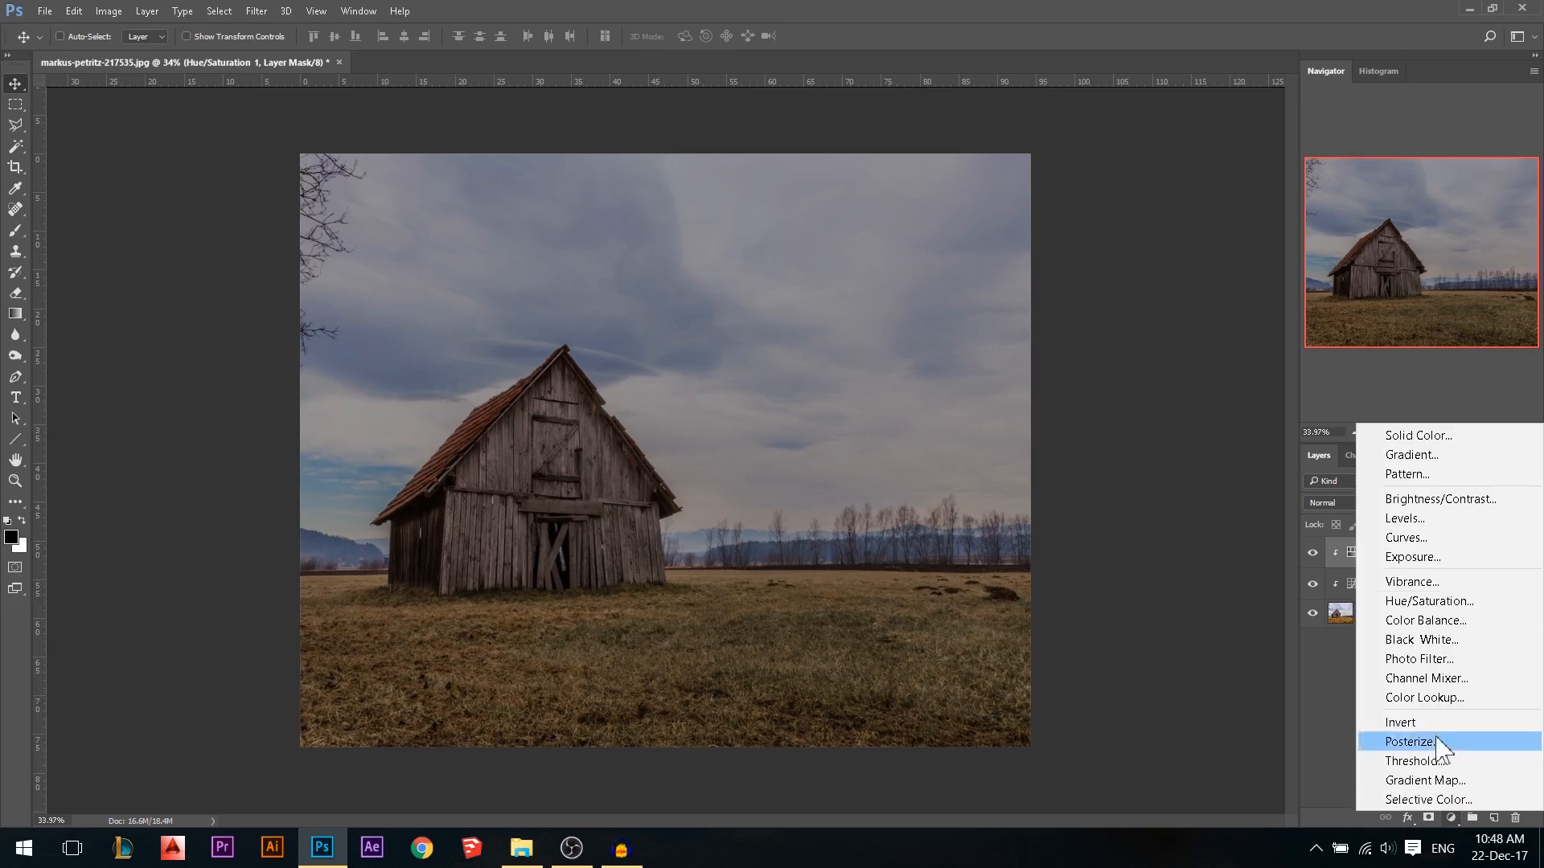
{"action": "left_click", "coordinate": [1426, 621]}
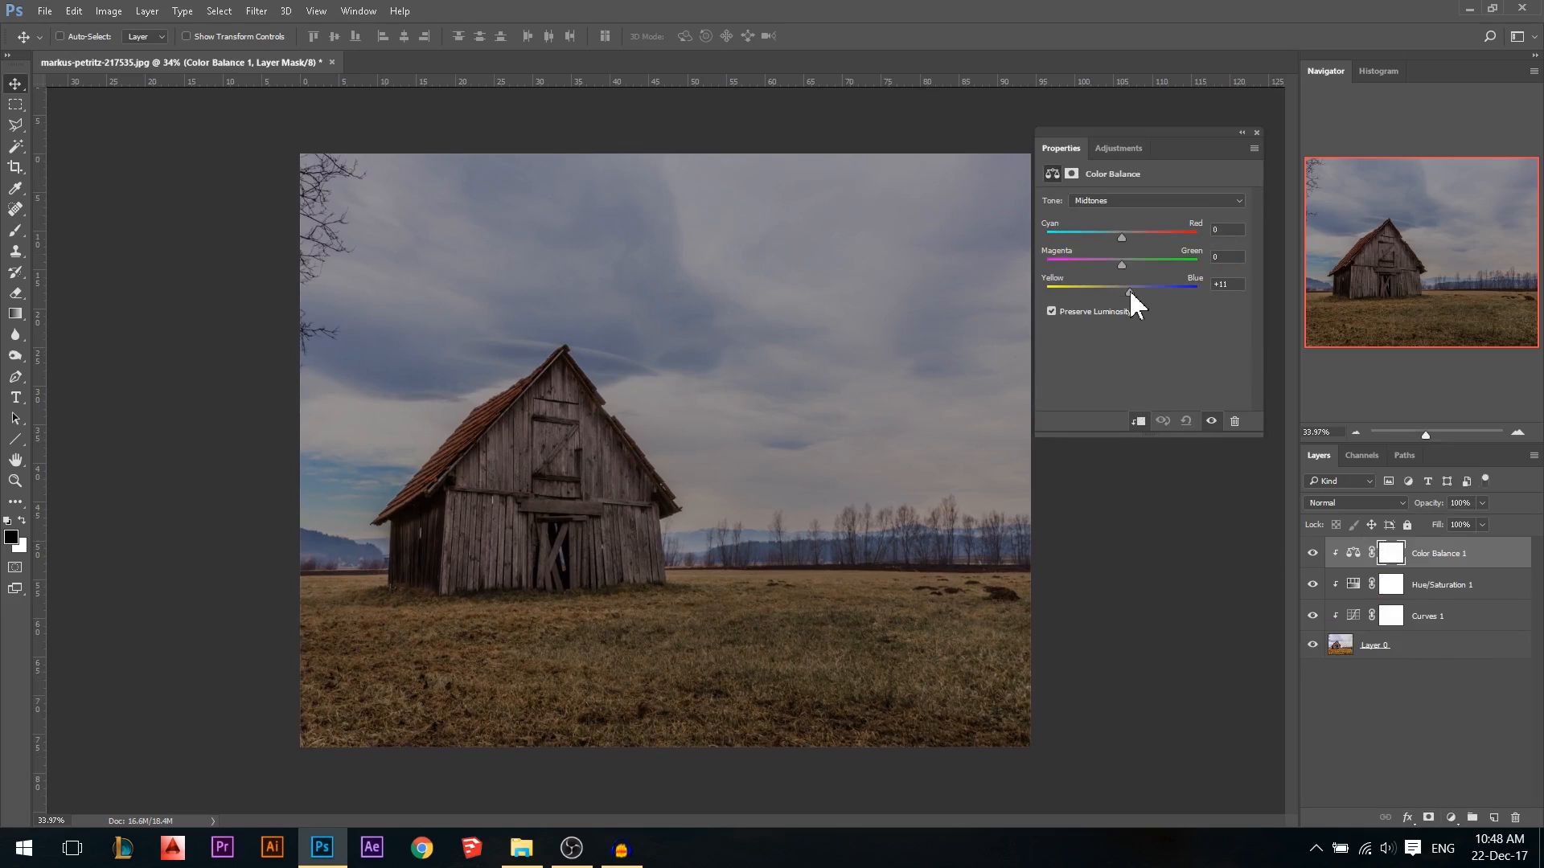
{"action": "left_click", "coordinate": [1137, 201]}
{"action": "left_click", "coordinate": [1130, 211]}
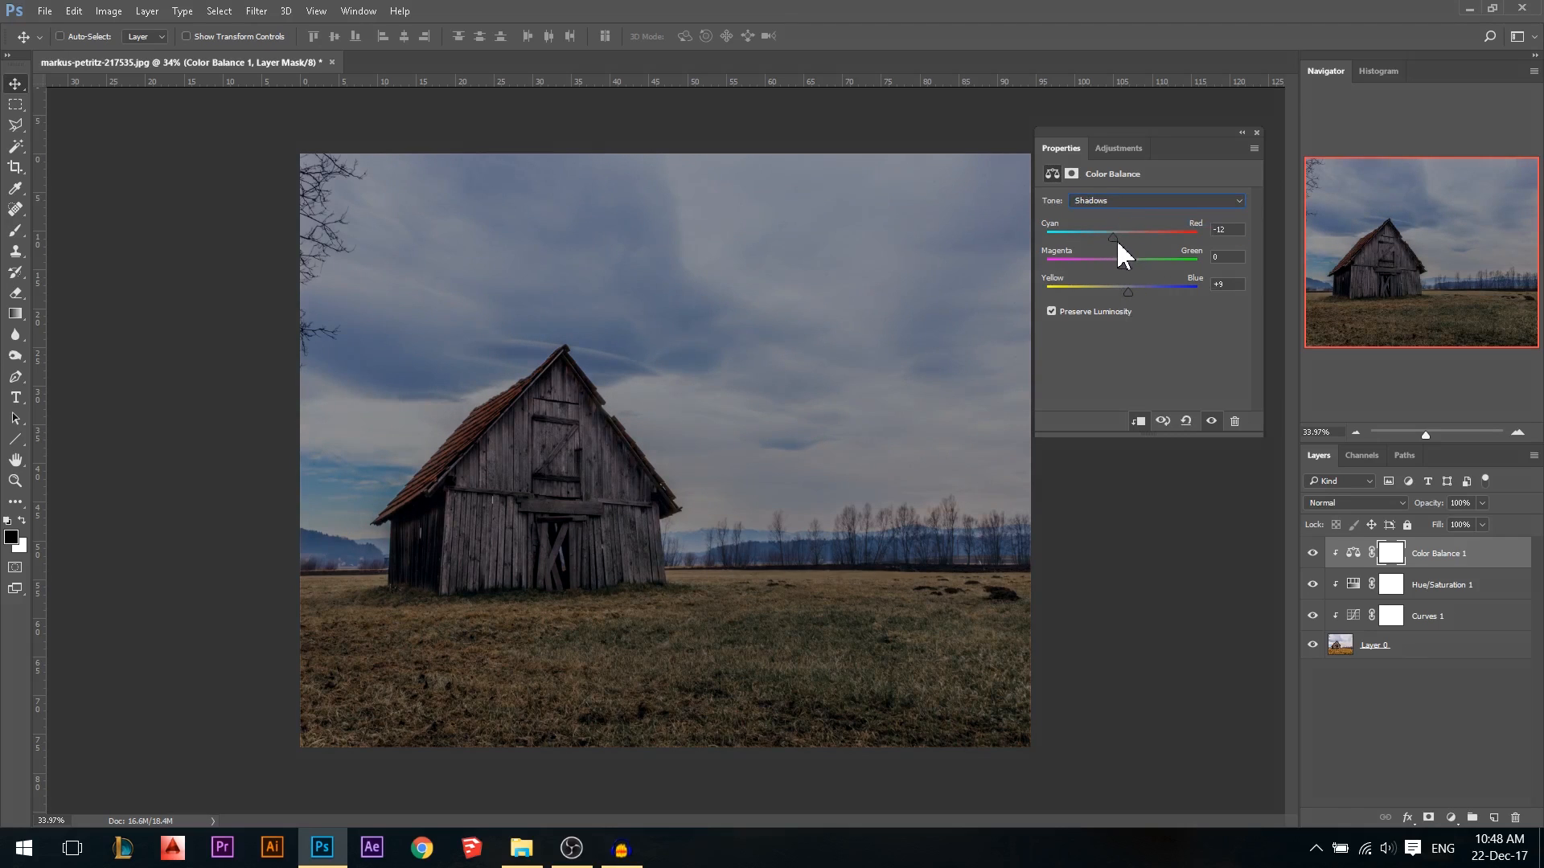
{"action": "left_click", "coordinate": [1257, 132]}
{"action": "scroll", "coordinate": [703, 355], "scroll_direction": "down", "scroll_amount": 1}
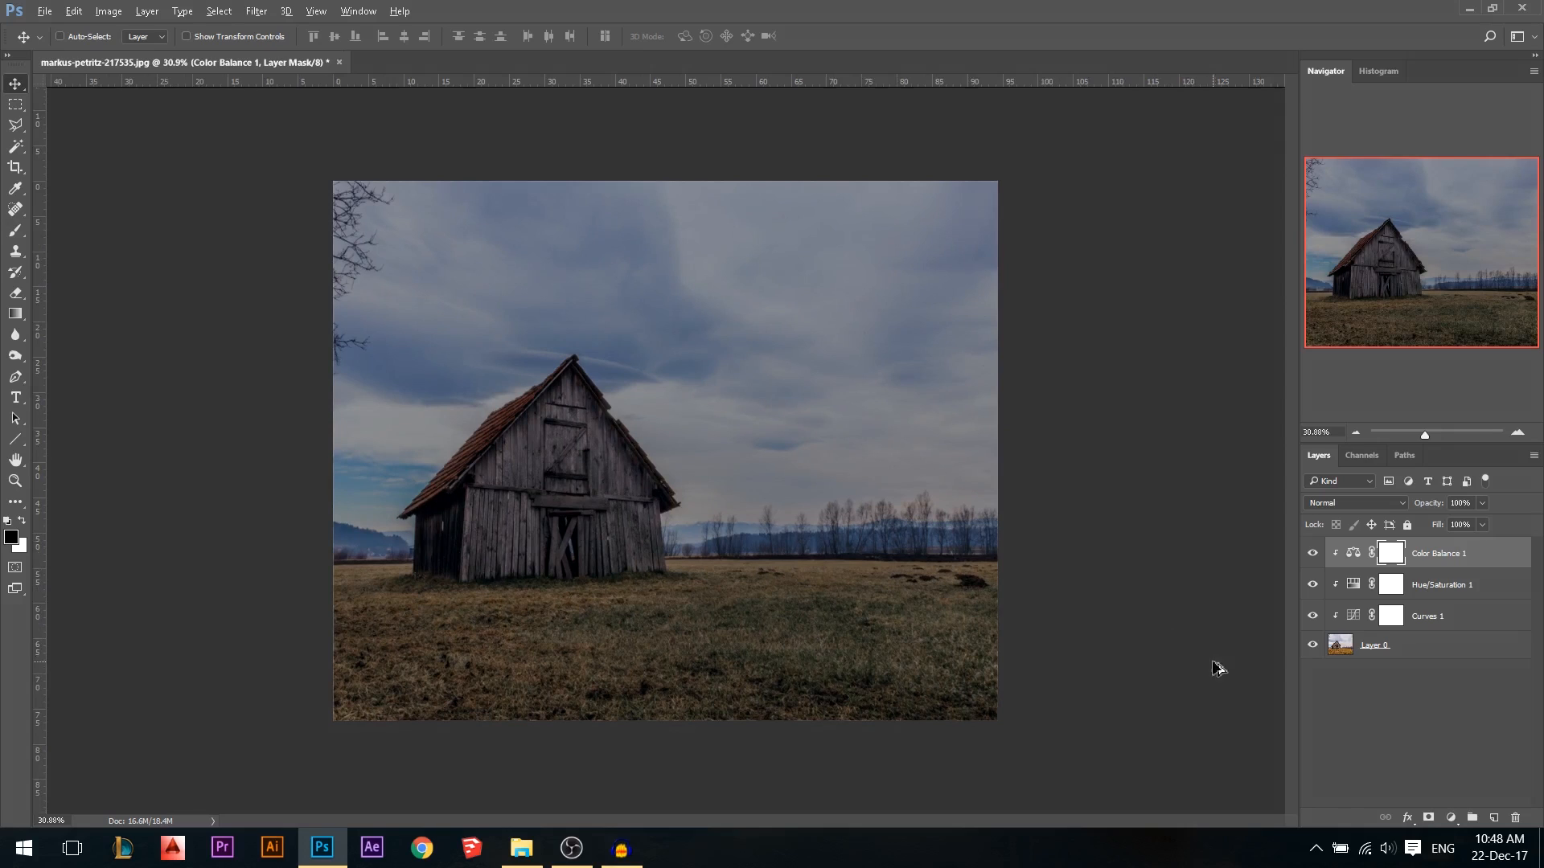
Add a second clipped Curves adjustment on top and lower its white point to darken the scene further
{"action": "left_click", "coordinate": [1450, 817]}
{"action": "left_click", "coordinate": [1406, 539]}
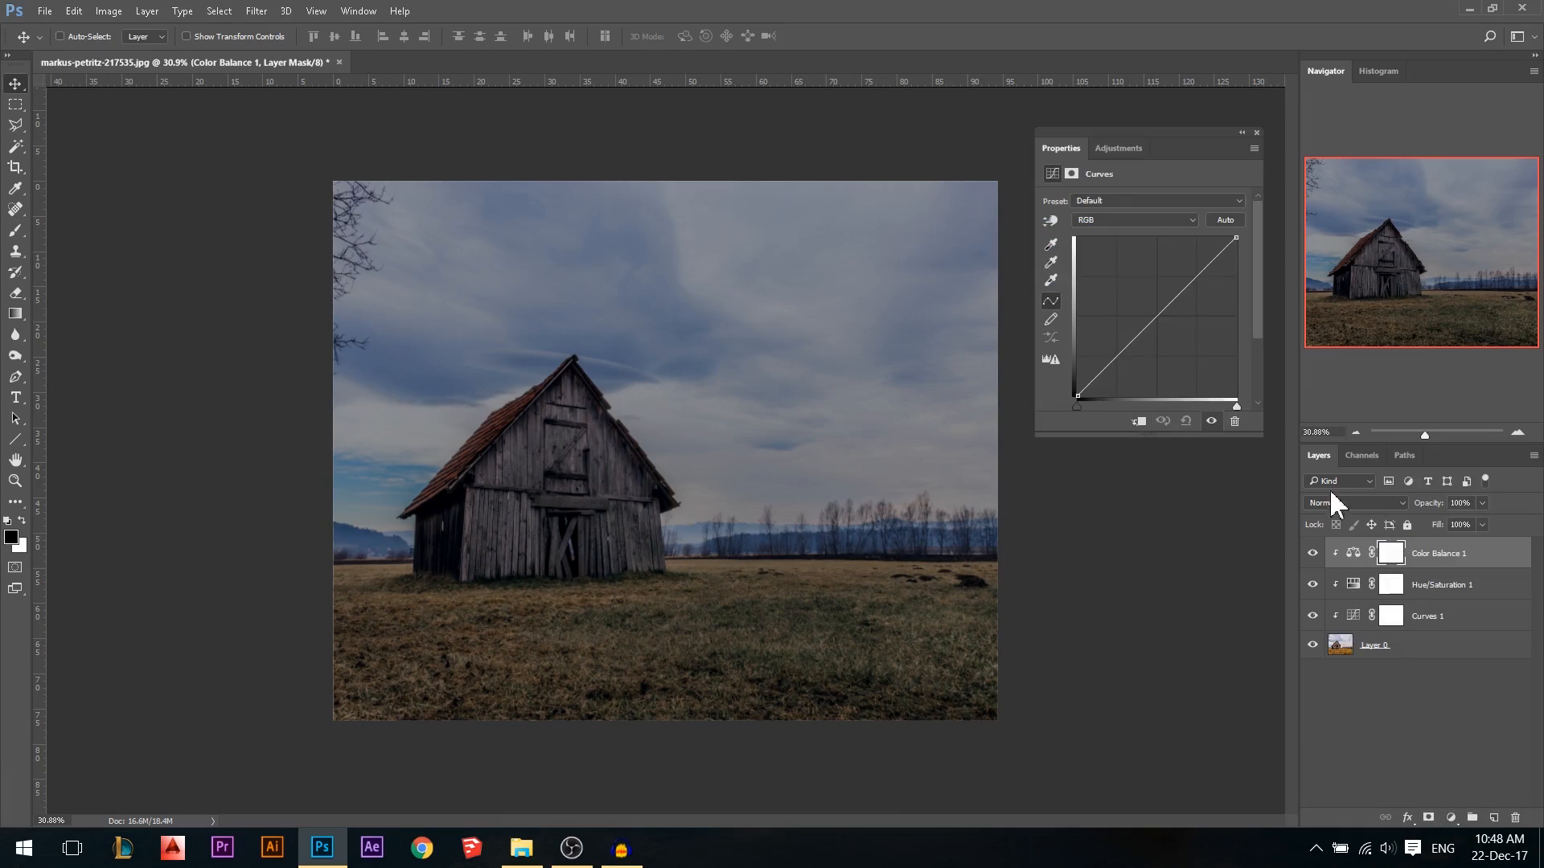
{"action": "left_click_drag", "start_coordinate": [1230, 244], "coordinate": [1245, 275]}
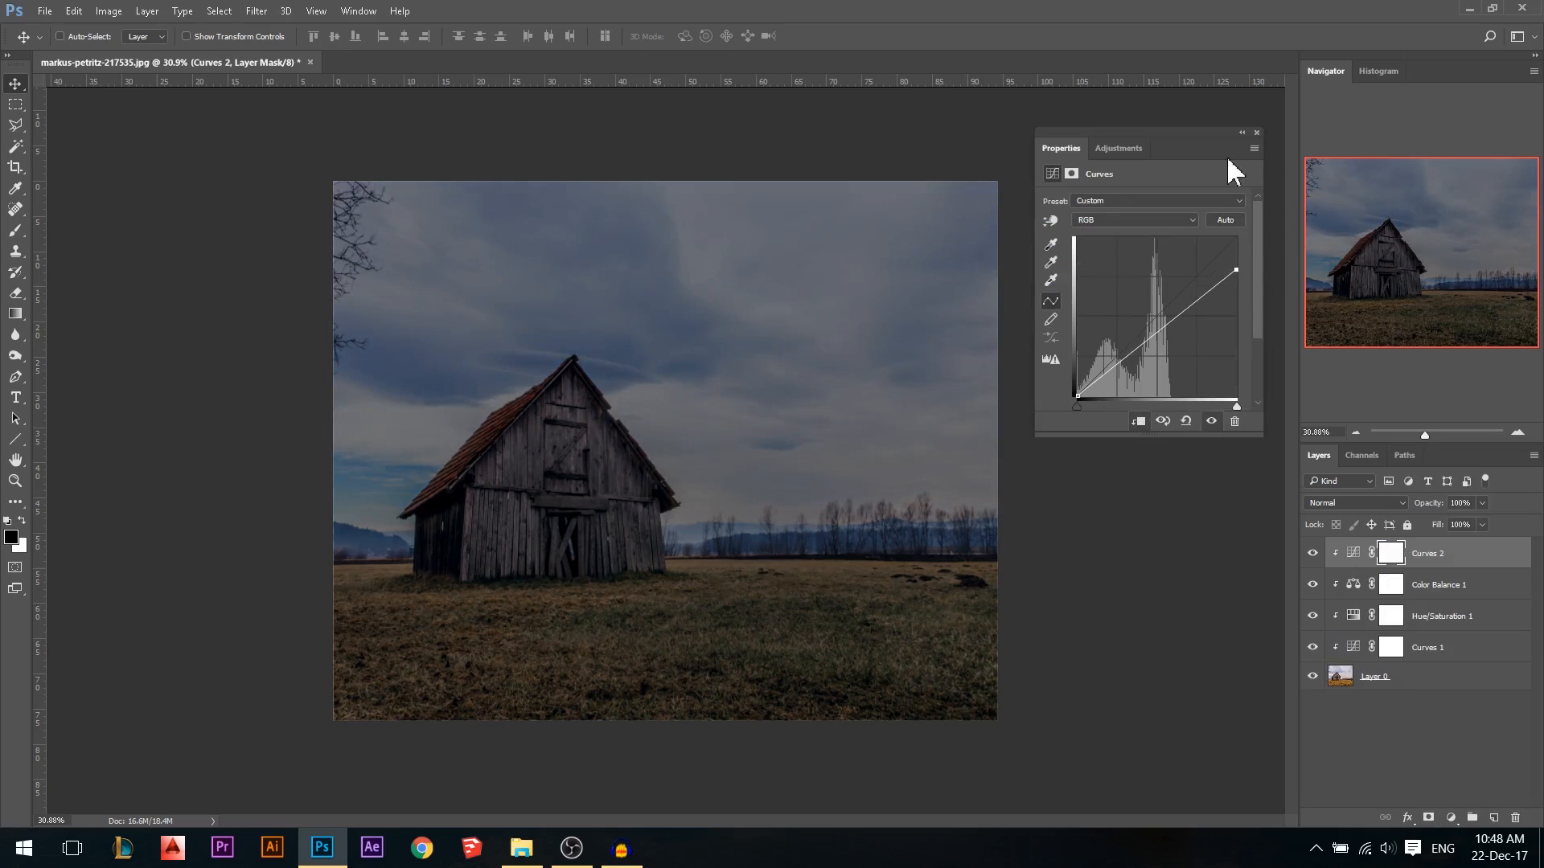
{"action": "left_click", "coordinate": [1256, 132]}
Start a Polygonal Lasso outline of the sky from the barn's right wall, along the horizon and around the canvas to the left horizon
{"action": "scroll", "coordinate": [546, 360], "scroll_direction": "up", "scroll_amount": 4}
{"action": "scroll", "coordinate": [1010, 506], "scroll_direction": "down", "scroll_amount": 2}
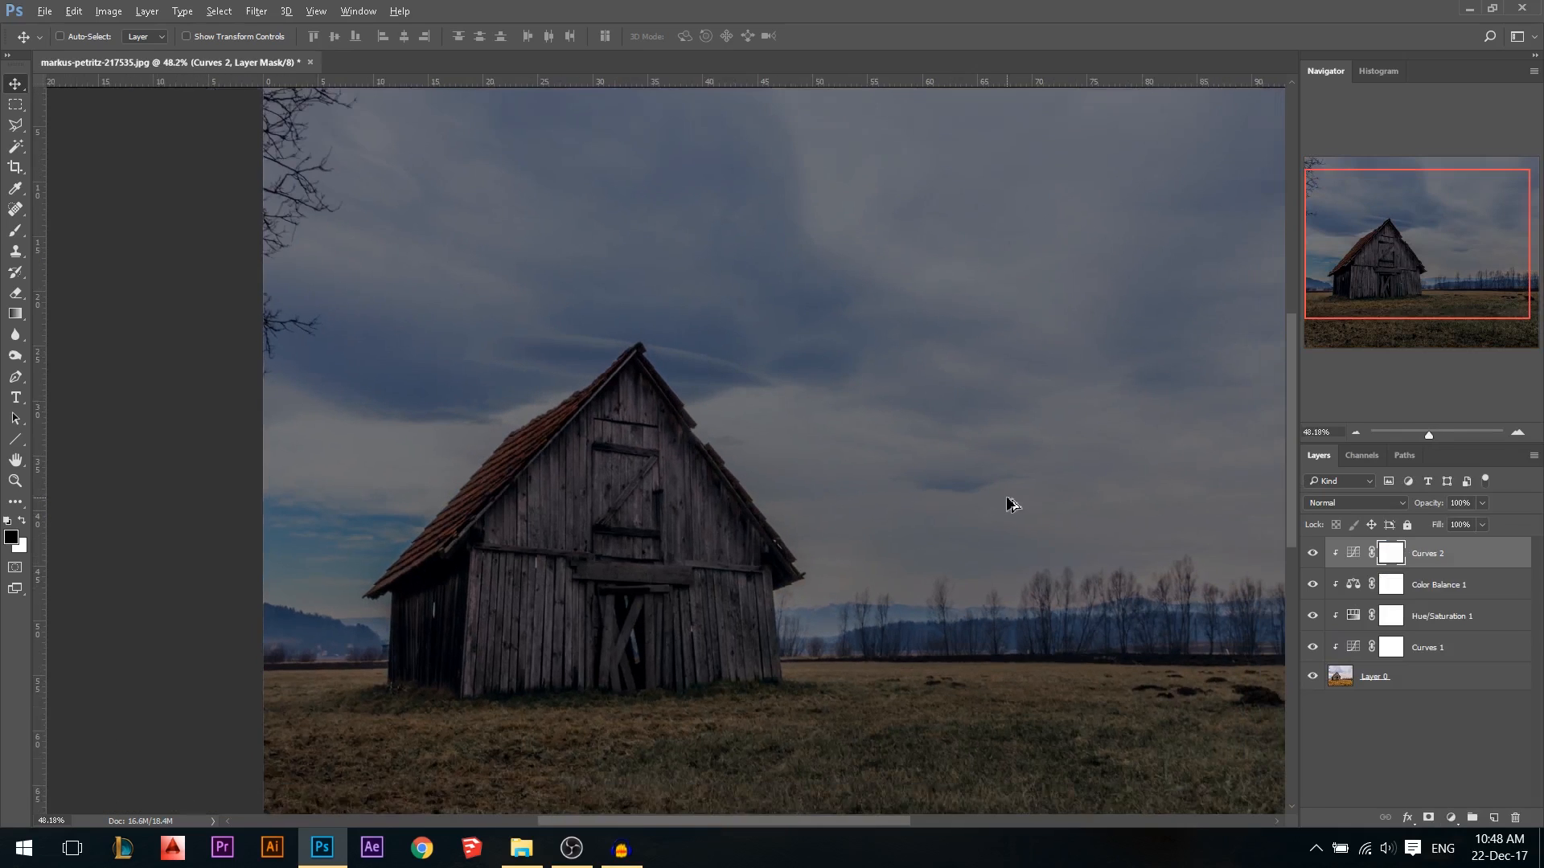
{"action": "left_click", "coordinate": [15, 125]}
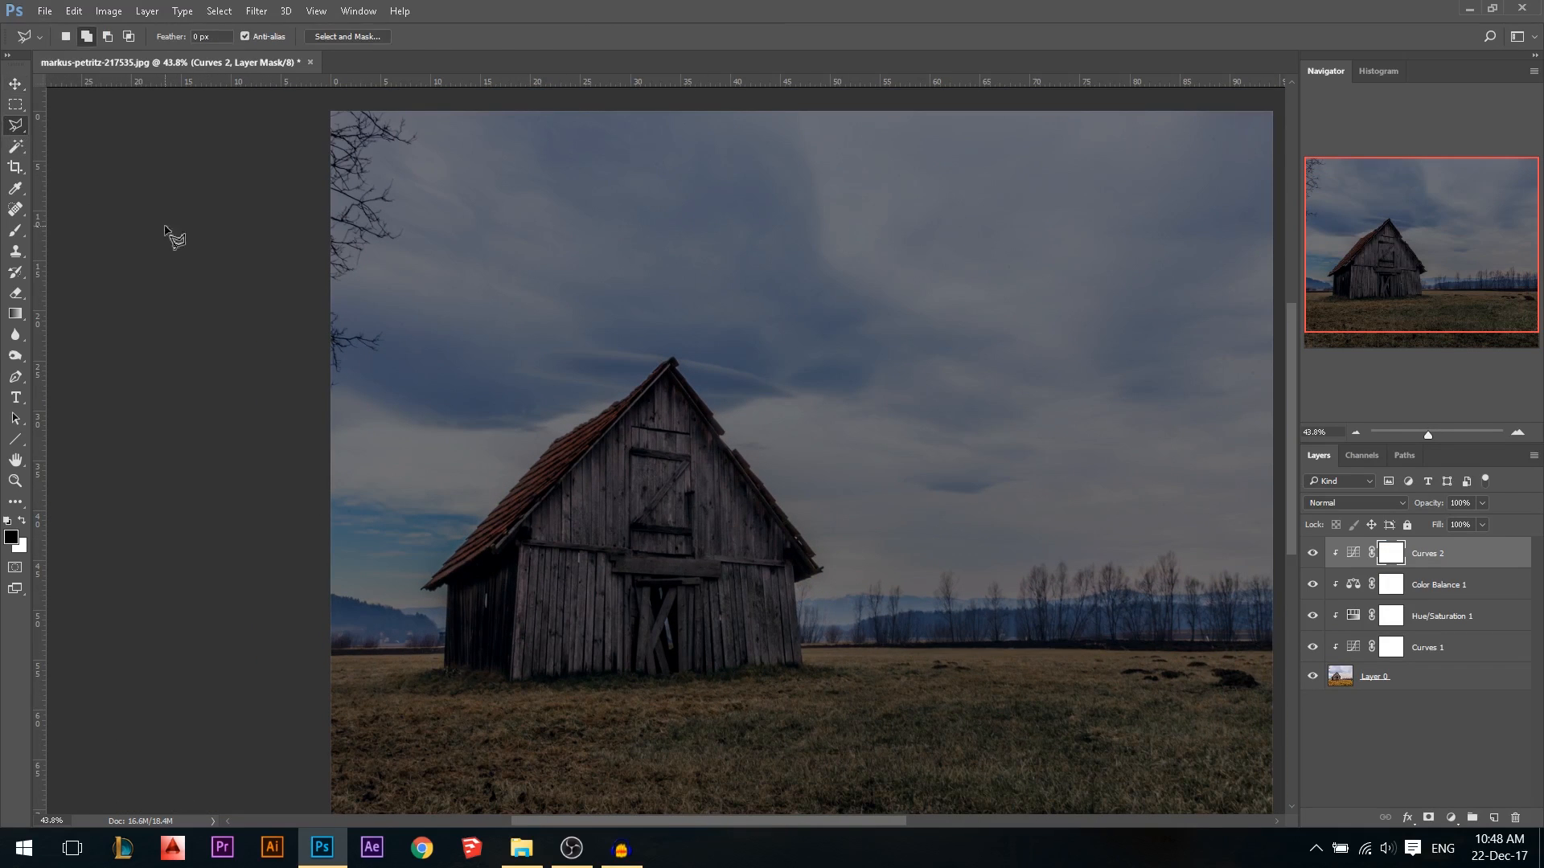
{"action": "scroll", "coordinate": [828, 683], "scroll_direction": "down", "scroll_amount": 1}
{"action": "scroll", "coordinate": [804, 616], "scroll_direction": "up", "scroll_amount": 1}
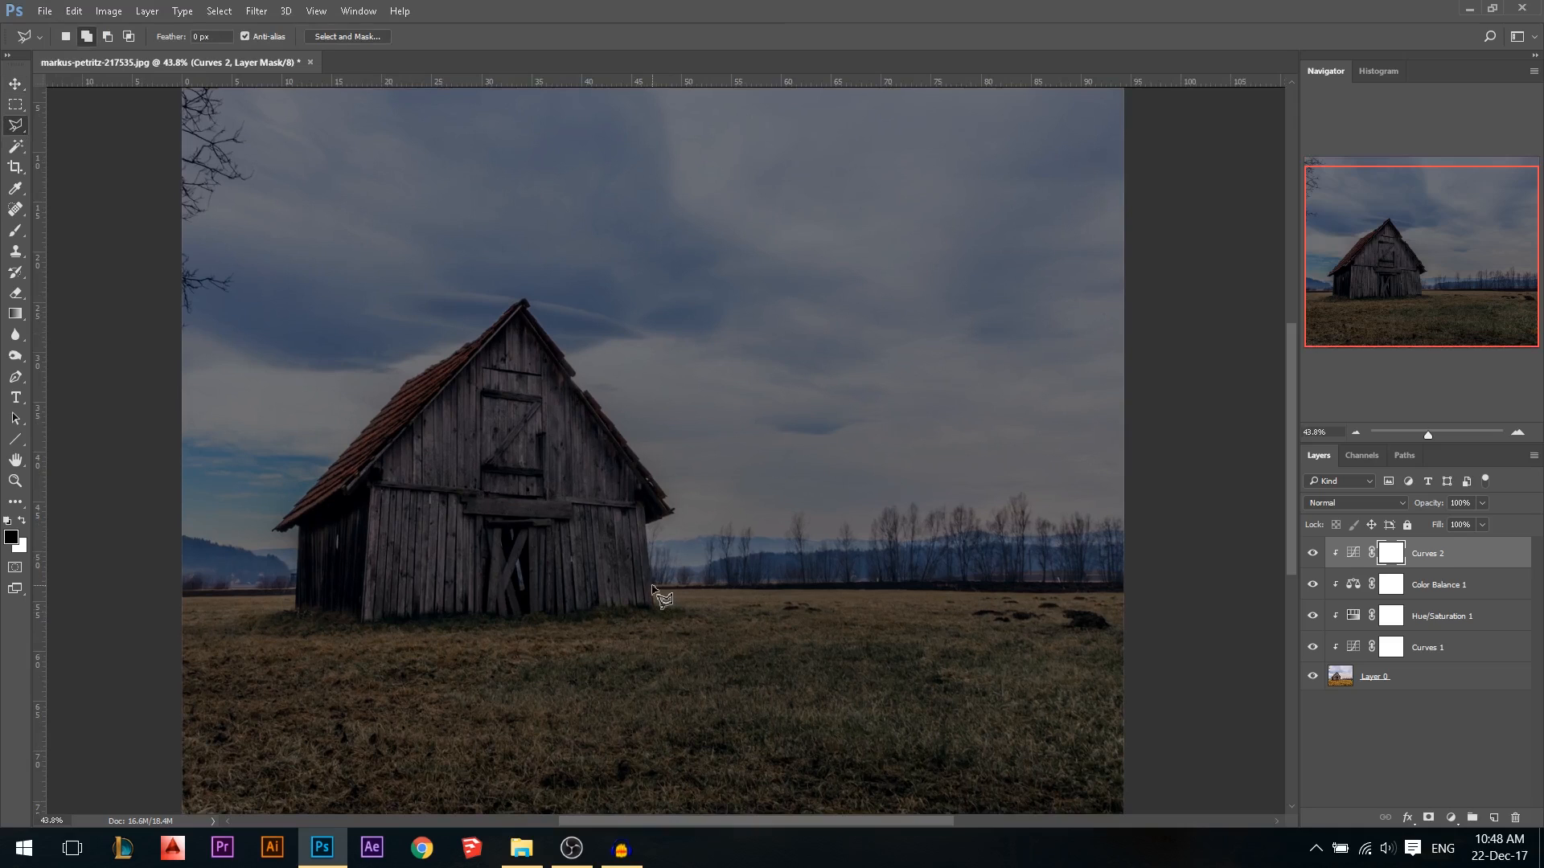
{"action": "left_click", "coordinate": [652, 588]}
{"action": "left_click", "coordinate": [1151, 584]}
{"action": "left_click", "coordinate": [1167, 118]}
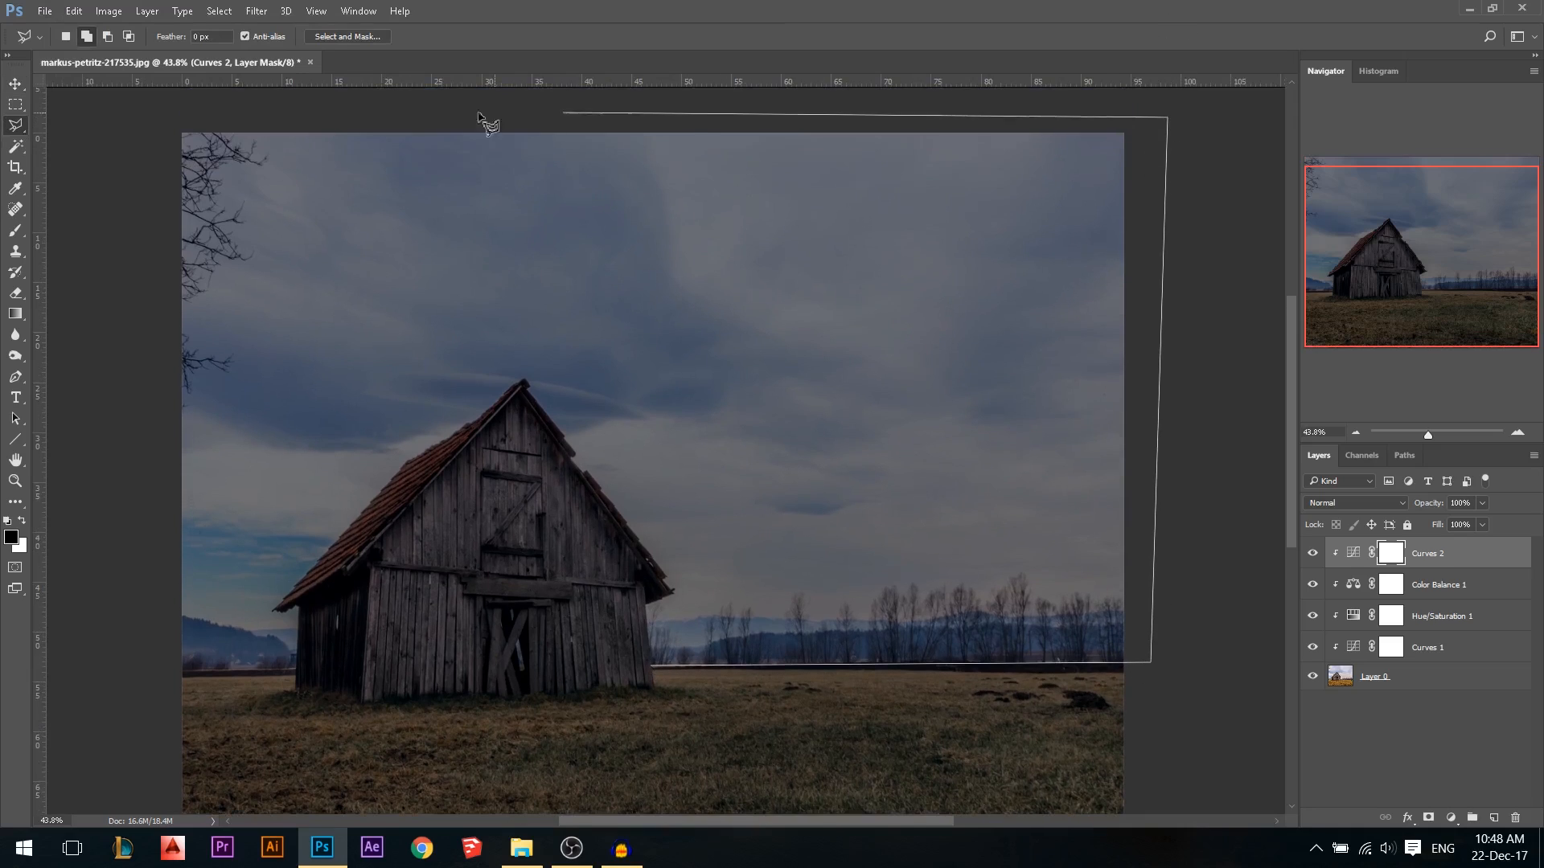
{"action": "left_click", "coordinate": [114, 115]}
{"action": "left_click", "coordinate": [159, 679]}
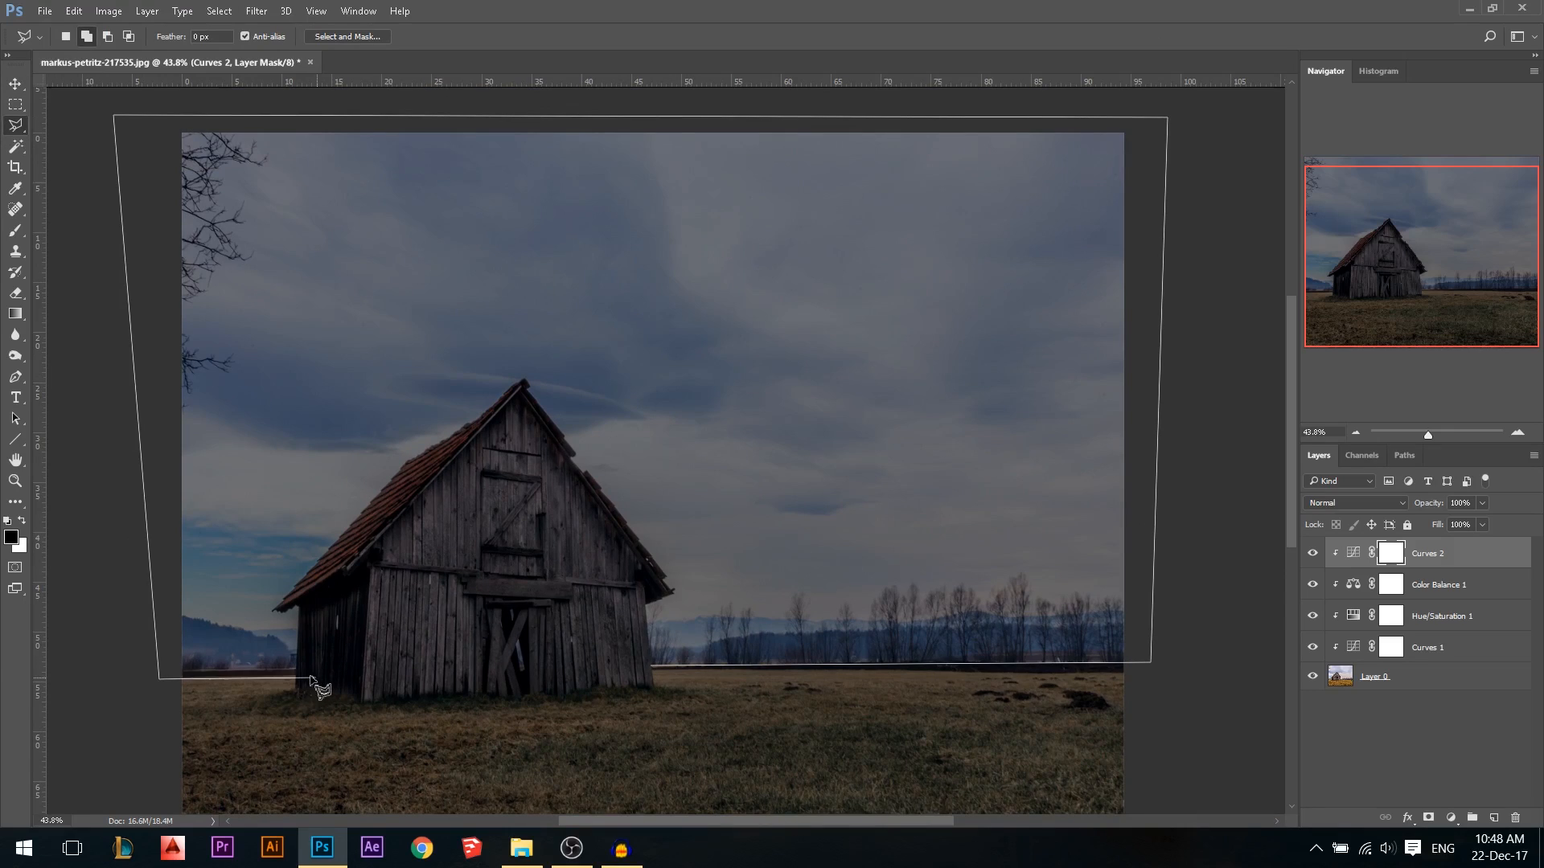
Trace the lasso outline up the barn's left wall, around the eave and along the lowest left roof tiles
{"action": "left_click", "coordinate": [296, 678]}
{"action": "left_click", "coordinate": [278, 613]}
{"action": "left_click", "coordinate": [278, 613]}
{"action": "left_click", "coordinate": [278, 614]}
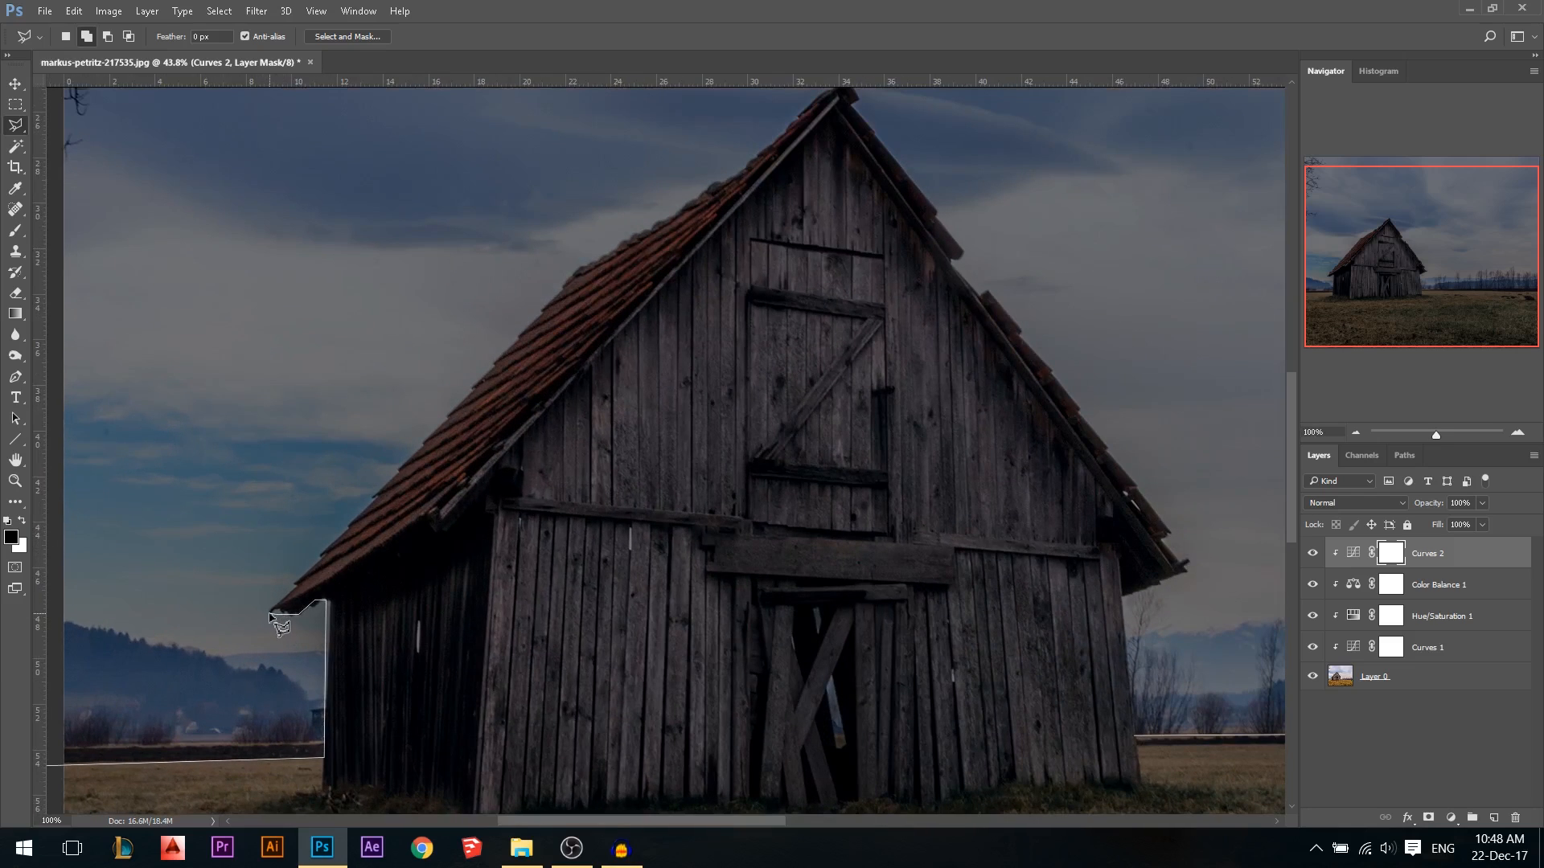
{"action": "left_click", "coordinate": [270, 615]}
{"action": "left_click", "coordinate": [295, 587]}
{"action": "scroll", "coordinate": [326, 556], "scroll_direction": "up", "scroll_amount": 3}
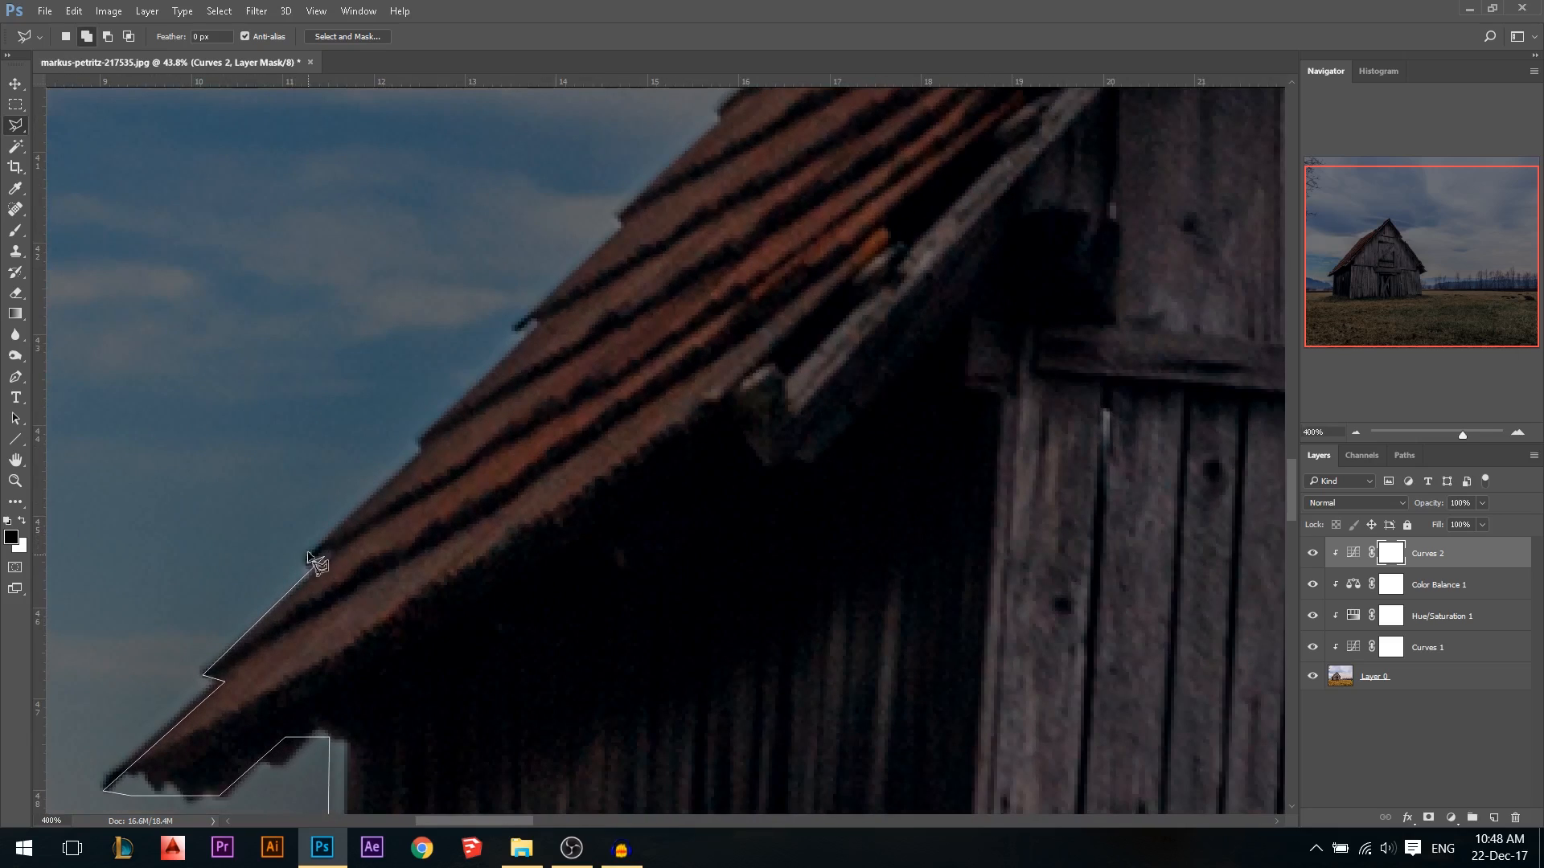
{"action": "left_click", "coordinate": [308, 554]}
{"action": "left_click", "coordinate": [321, 558]}
{"action": "left_click", "coordinate": [421, 448]}
{"action": "left_click", "coordinate": [417, 439]}
{"action": "left_click", "coordinate": [621, 226]}
{"action": "left_click", "coordinate": [617, 215]}
Continue the lasso outline along the stepped tiles in the middle of the left roof slope
{"action": "scroll", "coordinate": [627, 219], "scroll_direction": "up", "scroll_amount": 3}
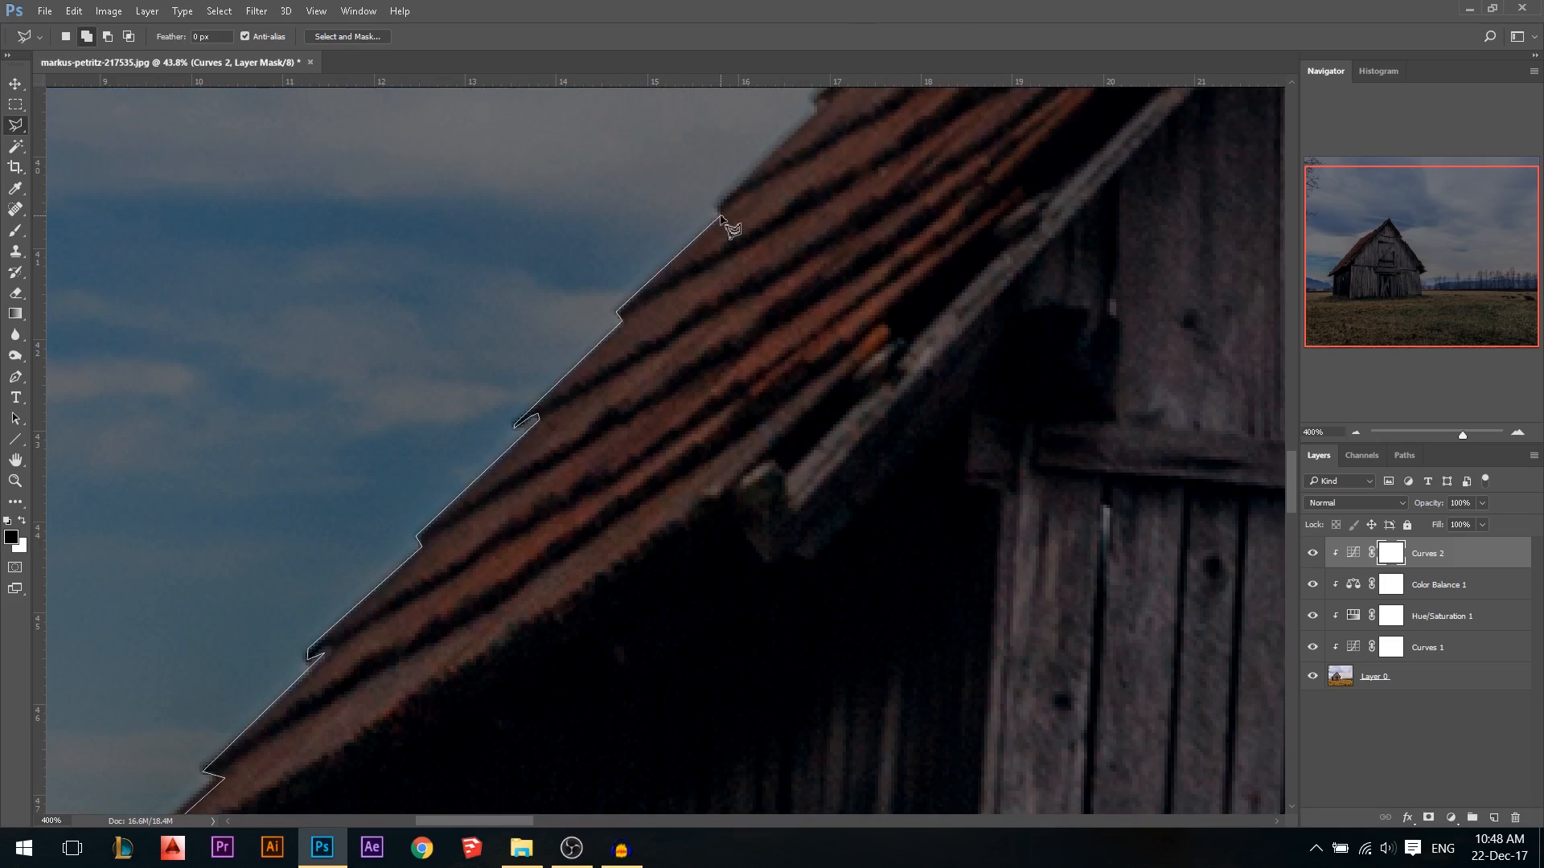
{"action": "left_click", "coordinate": [721, 213]}
{"action": "left_click", "coordinate": [716, 206]}
{"action": "scroll", "coordinate": [718, 207], "scroll_direction": "up", "scroll_amount": 3}
{"action": "left_click", "coordinate": [815, 222]}
{"action": "scroll", "coordinate": [814, 213], "scroll_direction": "up", "scroll_amount": 3}
{"action": "left_click", "coordinate": [834, 198]}
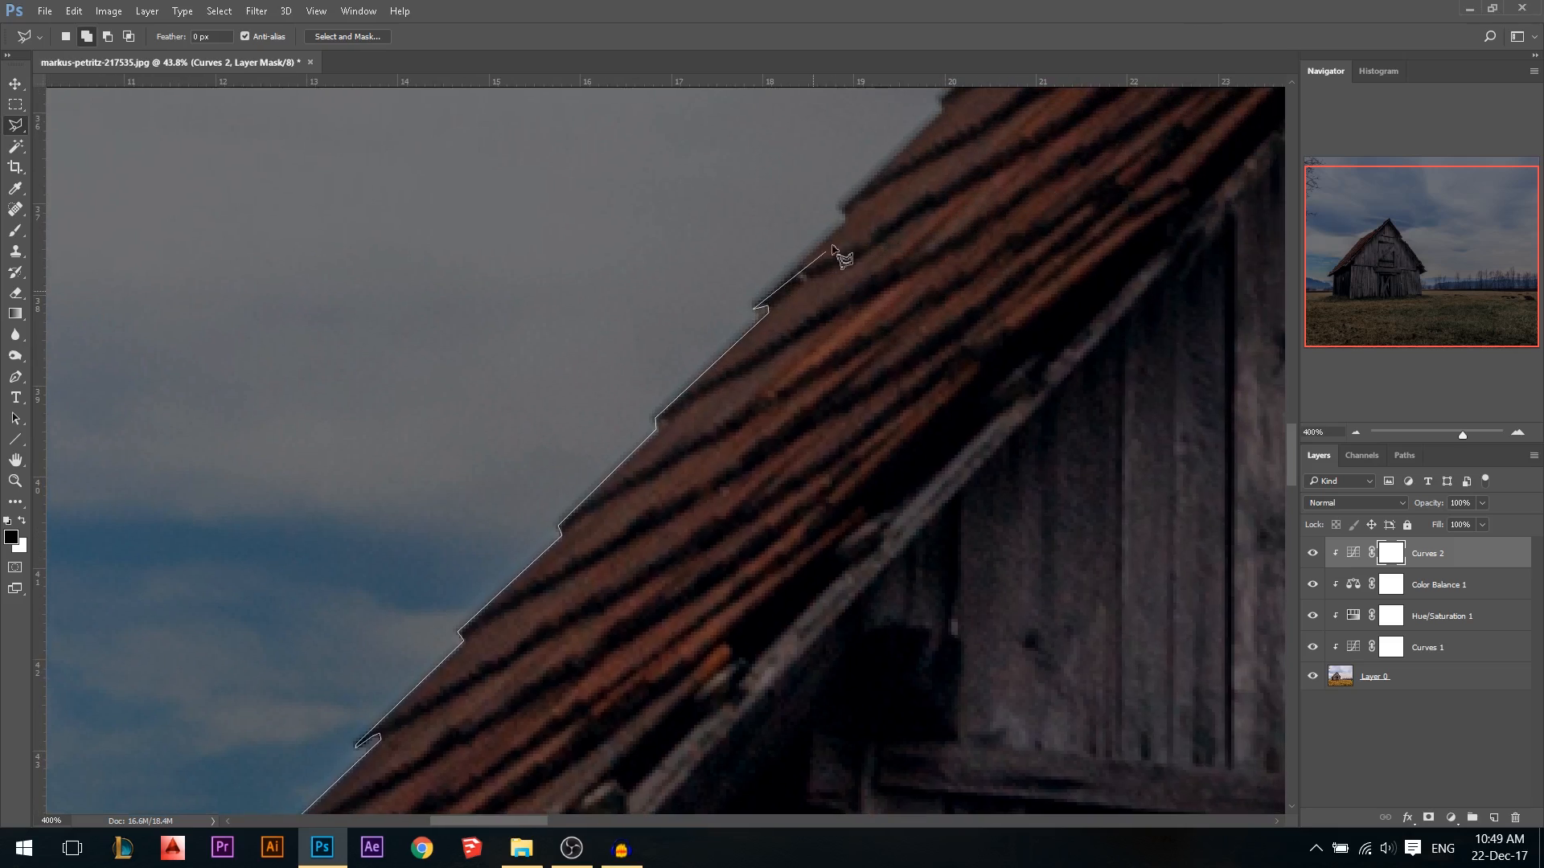
{"action": "left_click", "coordinate": [847, 218]}
{"action": "left_click", "coordinate": [840, 208]}
Extend the lasso outline along the uneven upper part of the left roof slope to the barn's peak
{"action": "scroll", "coordinate": [945, 109], "scroll_direction": "up", "scroll_amount": 10}
{"action": "left_click", "coordinate": [637, 432]}
{"action": "left_click", "coordinate": [715, 339]}
{"action": "left_click", "coordinate": [756, 289]}
{"action": "left_click", "coordinate": [792, 251]}
{"action": "left_click", "coordinate": [816, 249]}
{"action": "left_click", "coordinate": [840, 235]}
{"action": "left_click", "coordinate": [859, 228]}
{"action": "left_click", "coordinate": [921, 189]}
{"action": "left_click", "coordinate": [951, 154]}
{"action": "left_click", "coordinate": [980, 146]}
{"action": "left_click", "coordinate": [993, 127]}
{"action": "left_click", "coordinate": [740, 379]}
{"action": "left_click", "coordinate": [750, 367]}
{"action": "left_click", "coordinate": [780, 362]}
{"action": "left_click", "coordinate": [808, 331]}
{"action": "scroll", "coordinate": [1007, 206], "scroll_direction": "up", "scroll_amount": 10}
{"action": "left_click", "coordinate": [744, 523]}
{"action": "left_click", "coordinate": [828, 441]}
{"action": "left_click", "coordinate": [865, 406]}
{"action": "left_click", "coordinate": [1009, 277]}
{"action": "left_click", "coordinate": [1025, 257]}
{"action": "left_click", "coordinate": [1146, 160]}
{"action": "left_click", "coordinate": [1194, 120]}
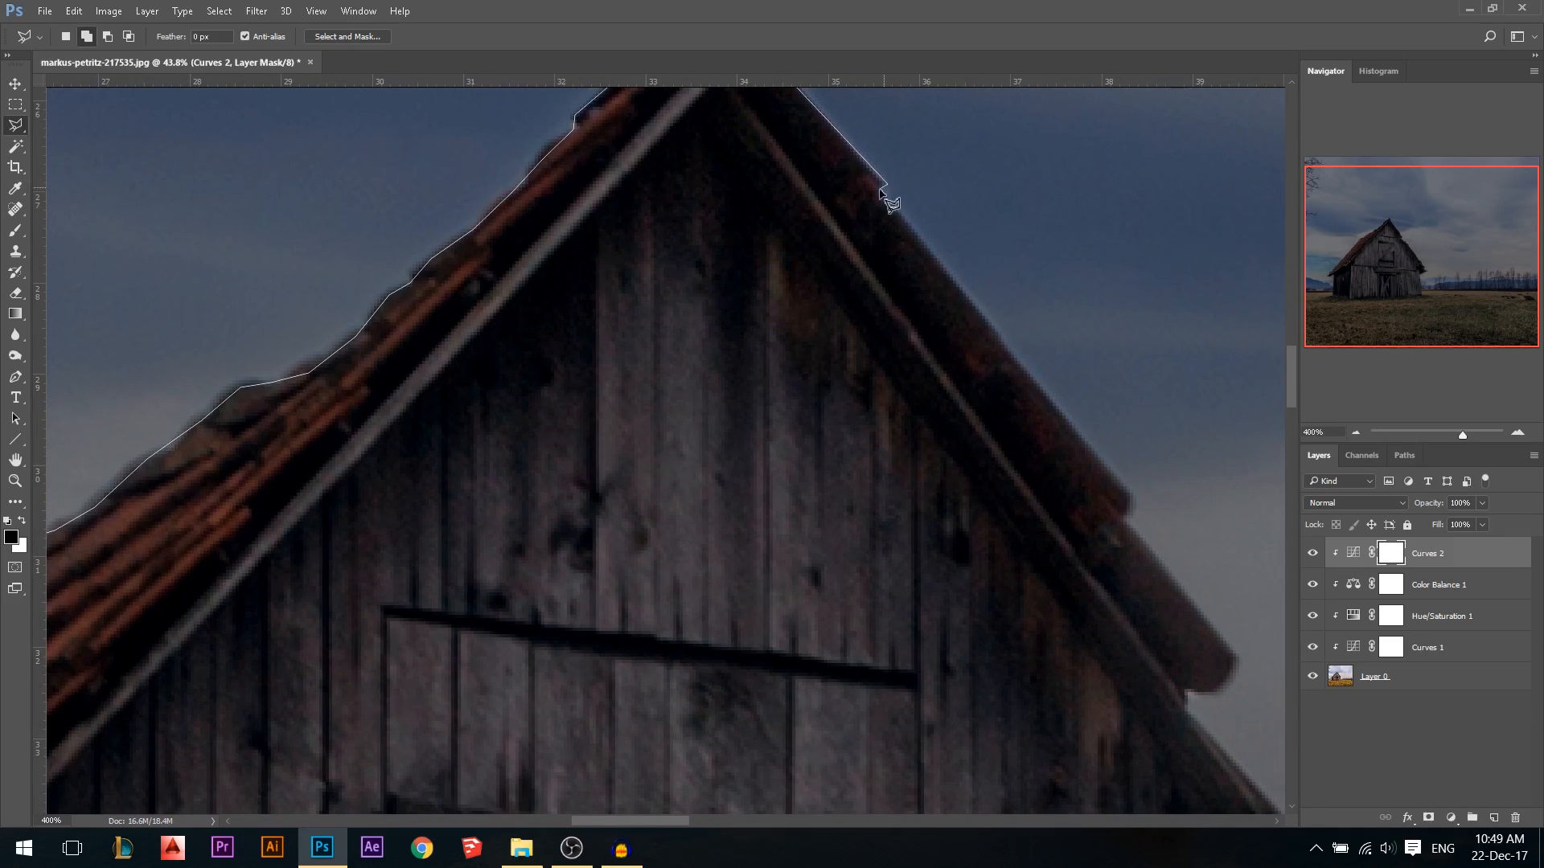
Trace the lasso outline down the upper right roof edge, around the missing-tile notch and the tiles below it
{"action": "left_click", "coordinate": [1119, 502]}
{"action": "left_click", "coordinate": [1109, 522]}
{"action": "left_click", "coordinate": [1227, 665]}
{"action": "left_click", "coordinate": [1211, 697]}
{"action": "left_click", "coordinate": [1177, 699]}
{"action": "left_click", "coordinate": [1174, 718]}
{"action": "left_click", "coordinate": [1021, 540]}
{"action": "left_click_drag", "start_coordinate": [1021, 541], "coordinate": [258, 217]}
{"action": "left_click", "coordinate": [283, 192]}
{"action": "left_click", "coordinate": [422, 349]}
{"action": "left_click", "coordinate": [414, 372]}
{"action": "left_click", "coordinate": [545, 513]}
{"action": "left_click", "coordinate": [537, 524]}
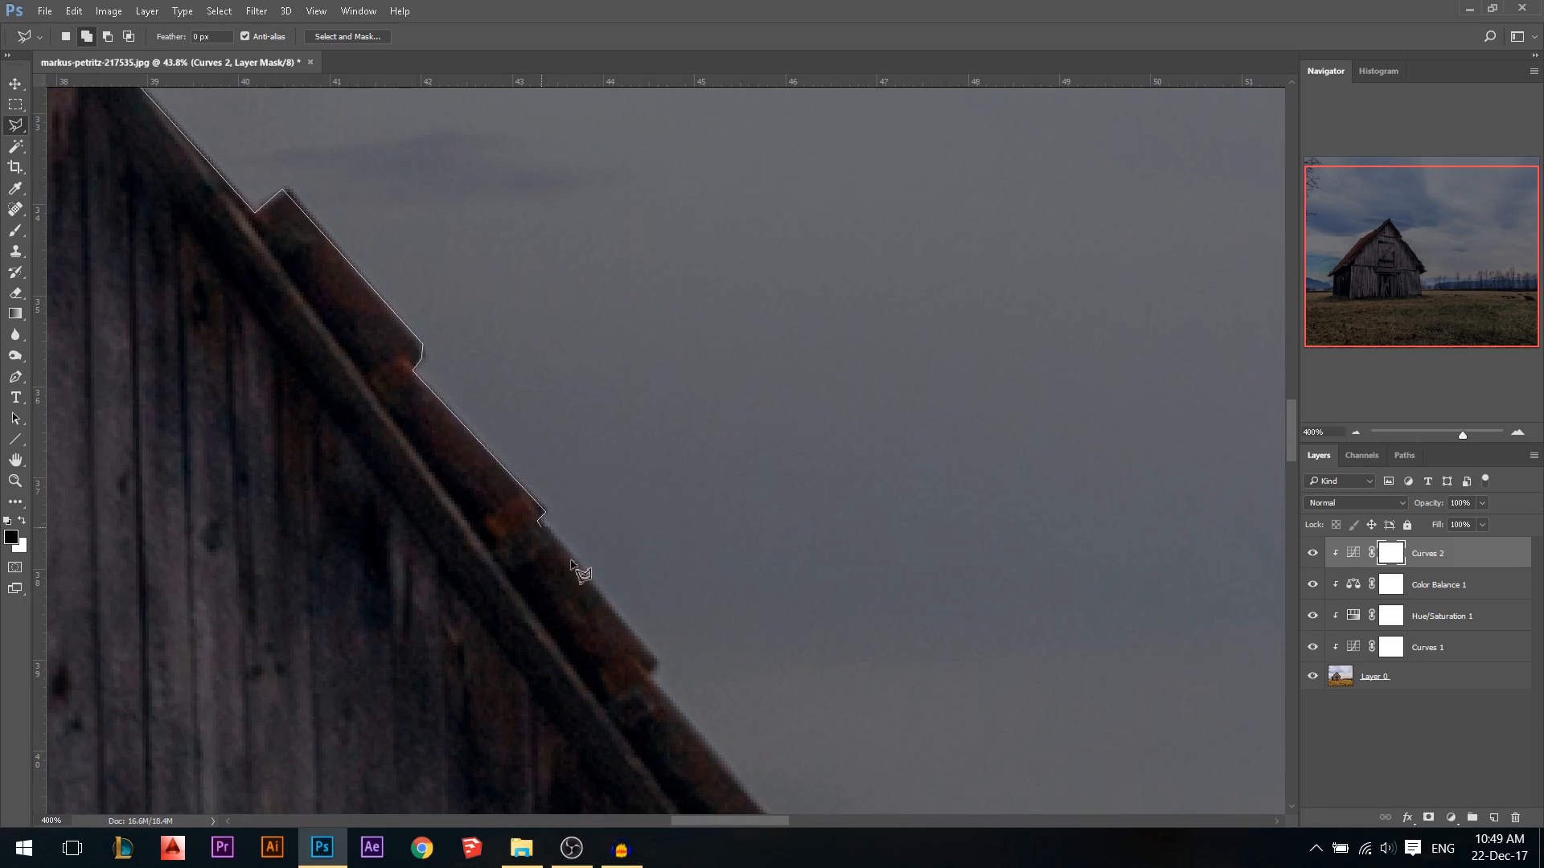
Continue the lasso outline along the lower right roof tiles to the eave's corner
{"action": "left_click", "coordinate": [658, 667]}
{"action": "scroll", "coordinate": [649, 670], "scroll_direction": "down", "scroll_amount": 10}
{"action": "left_click", "coordinate": [768, 255]}
{"action": "left_click", "coordinate": [760, 265]}
{"action": "left_click", "coordinate": [885, 413]}
{"action": "left_click", "coordinate": [1023, 599]}
{"action": "left_click", "coordinate": [979, 620]}
{"action": "left_click", "coordinate": [1054, 714]}
{"action": "left_click", "coordinate": [1094, 706]}
{"action": "left_click", "coordinate": [1066, 734]}
{"action": "left_click", "coordinate": [1086, 753]}
Trace under the right eave and down the right wall, closing the sky selection at the horizon
{"action": "scroll", "coordinate": [1001, 780], "scroll_direction": "down", "scroll_amount": 3}
{"action": "left_click", "coordinate": [977, 559]}
{"action": "left_click", "coordinate": [833, 563]}
{"action": "scroll", "coordinate": [885, 684], "scroll_direction": "down", "scroll_amount": 12}
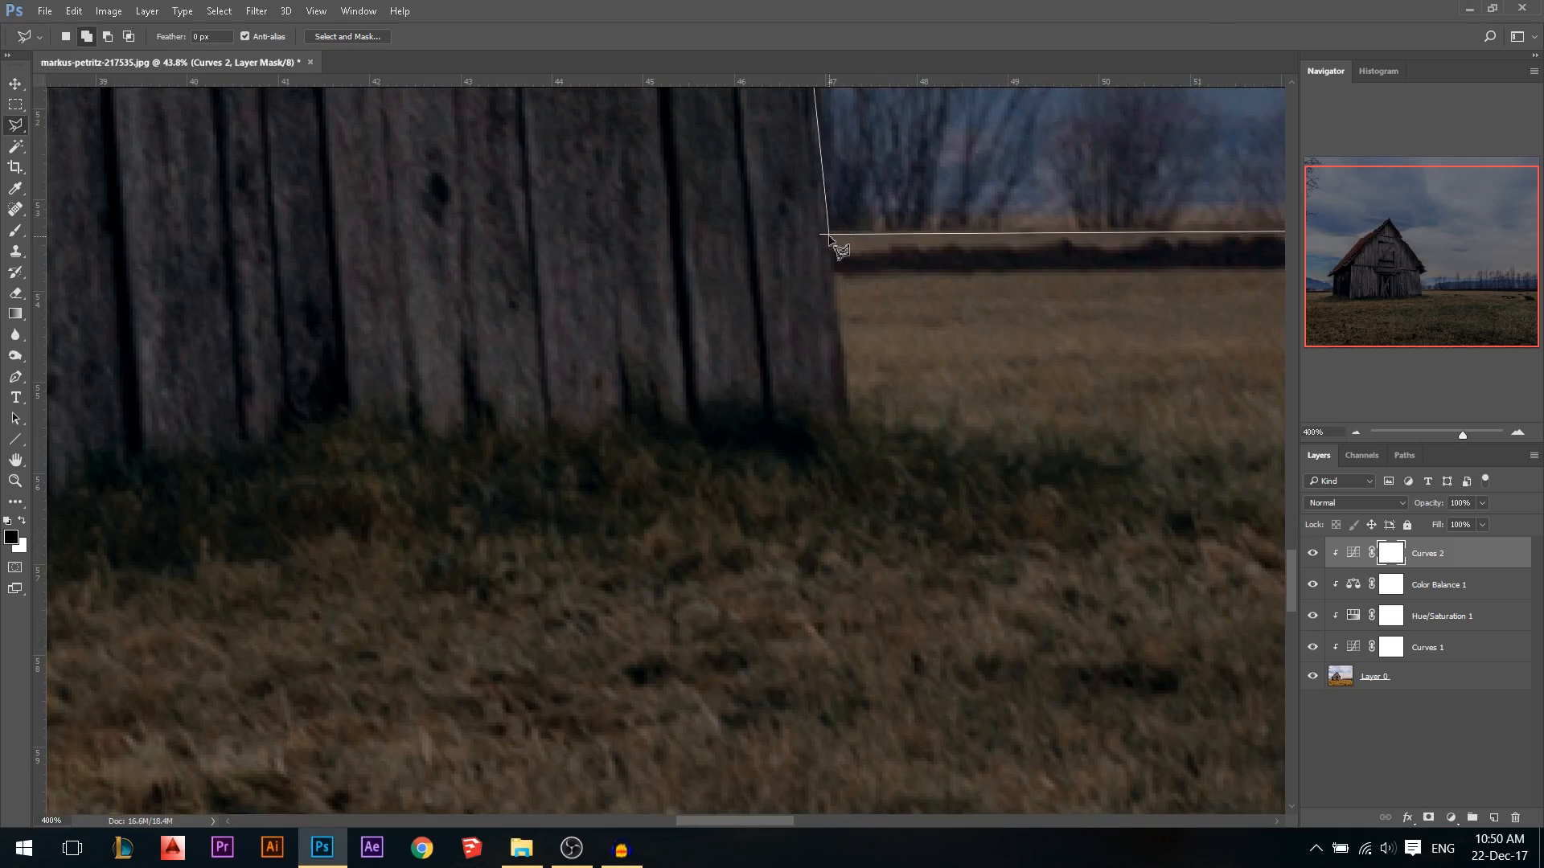
{"action": "double_click", "coordinate": [830, 239]}
{"action": "scroll", "coordinate": [885, 346], "scroll_direction": "down", "scroll_amount": 8}
{"action": "scroll", "coordinate": [896, 342], "scroll_direction": "down", "scroll_amount": 5}
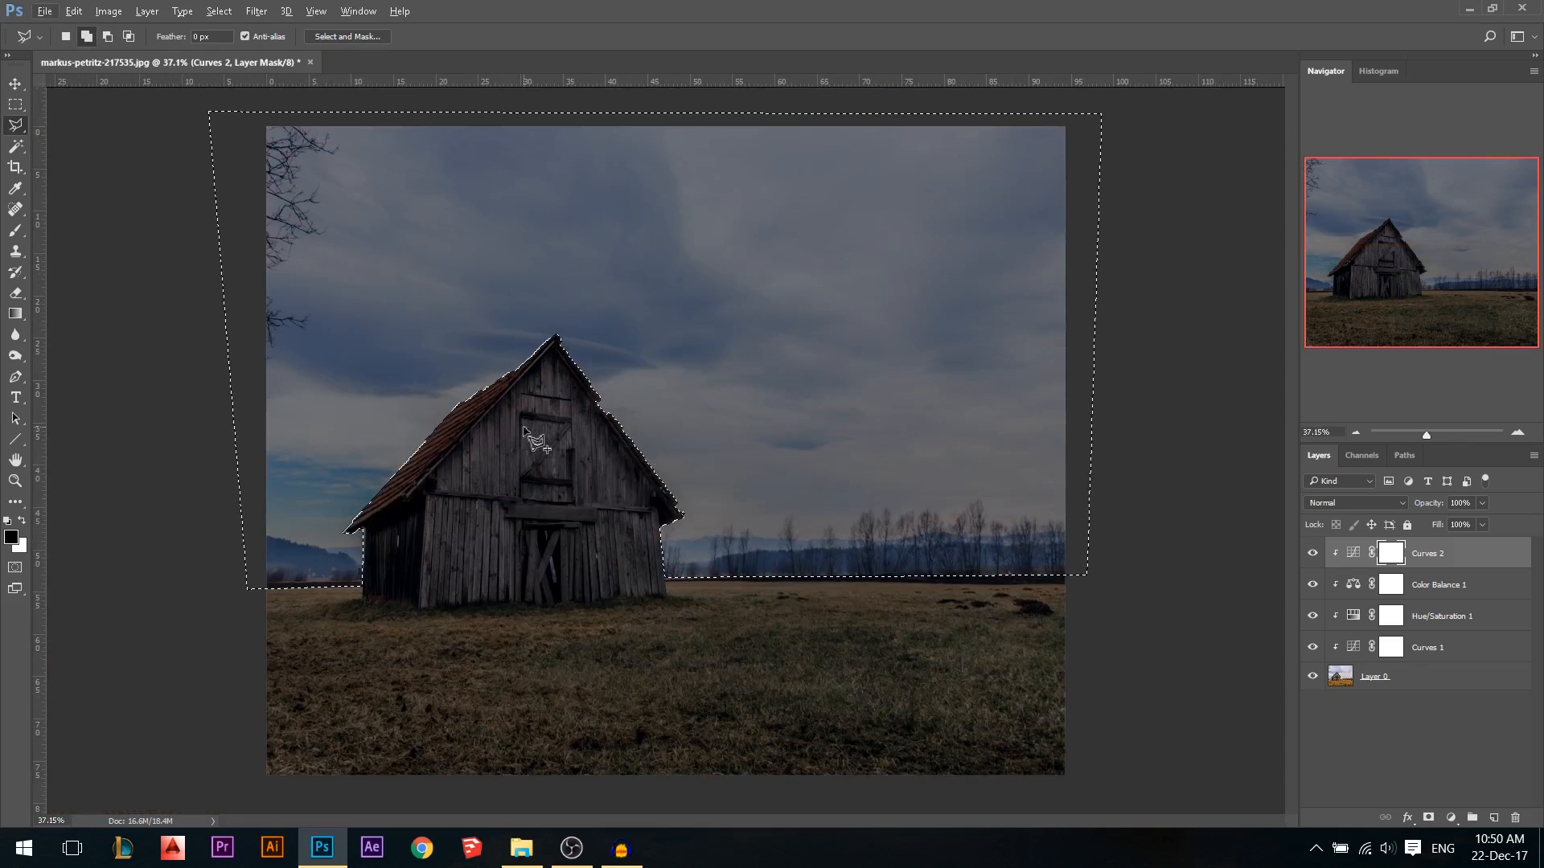
Select the original barn photo layer, invert the sky selection, and copy the barn and ground to a new layer
{"action": "left_click", "coordinate": [14, 83]}
{"action": "left_click", "coordinate": [1399, 682]}
{"action": "left_click_drag", "start_coordinate": [861, 406], "coordinate": [859, 304]}
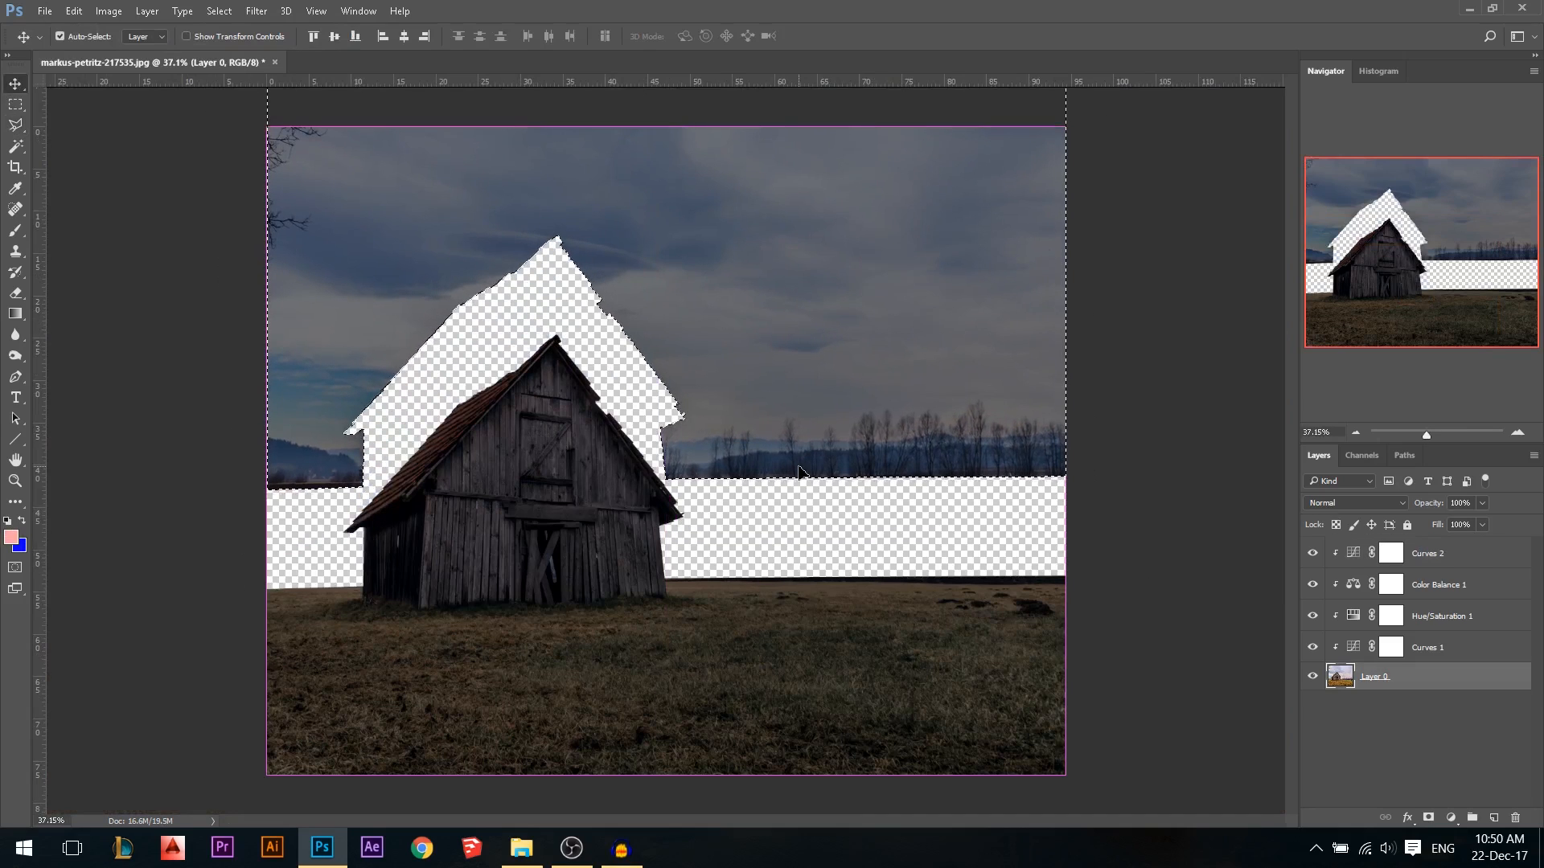
{"action": "key", "text": "ctrl+z"}
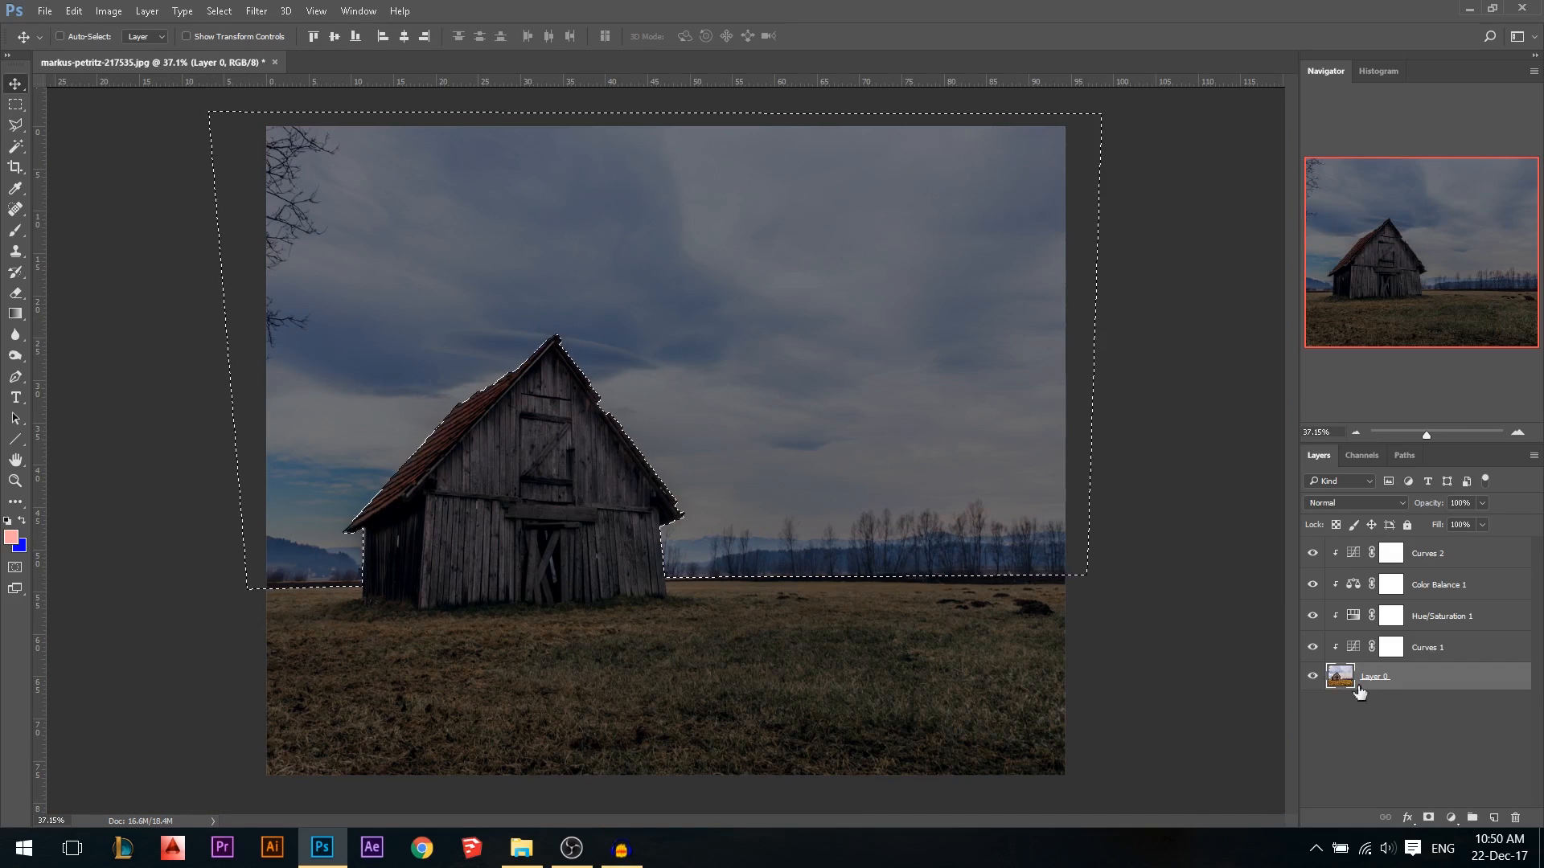
{"action": "key", "text": "ctrl+shift+i"}
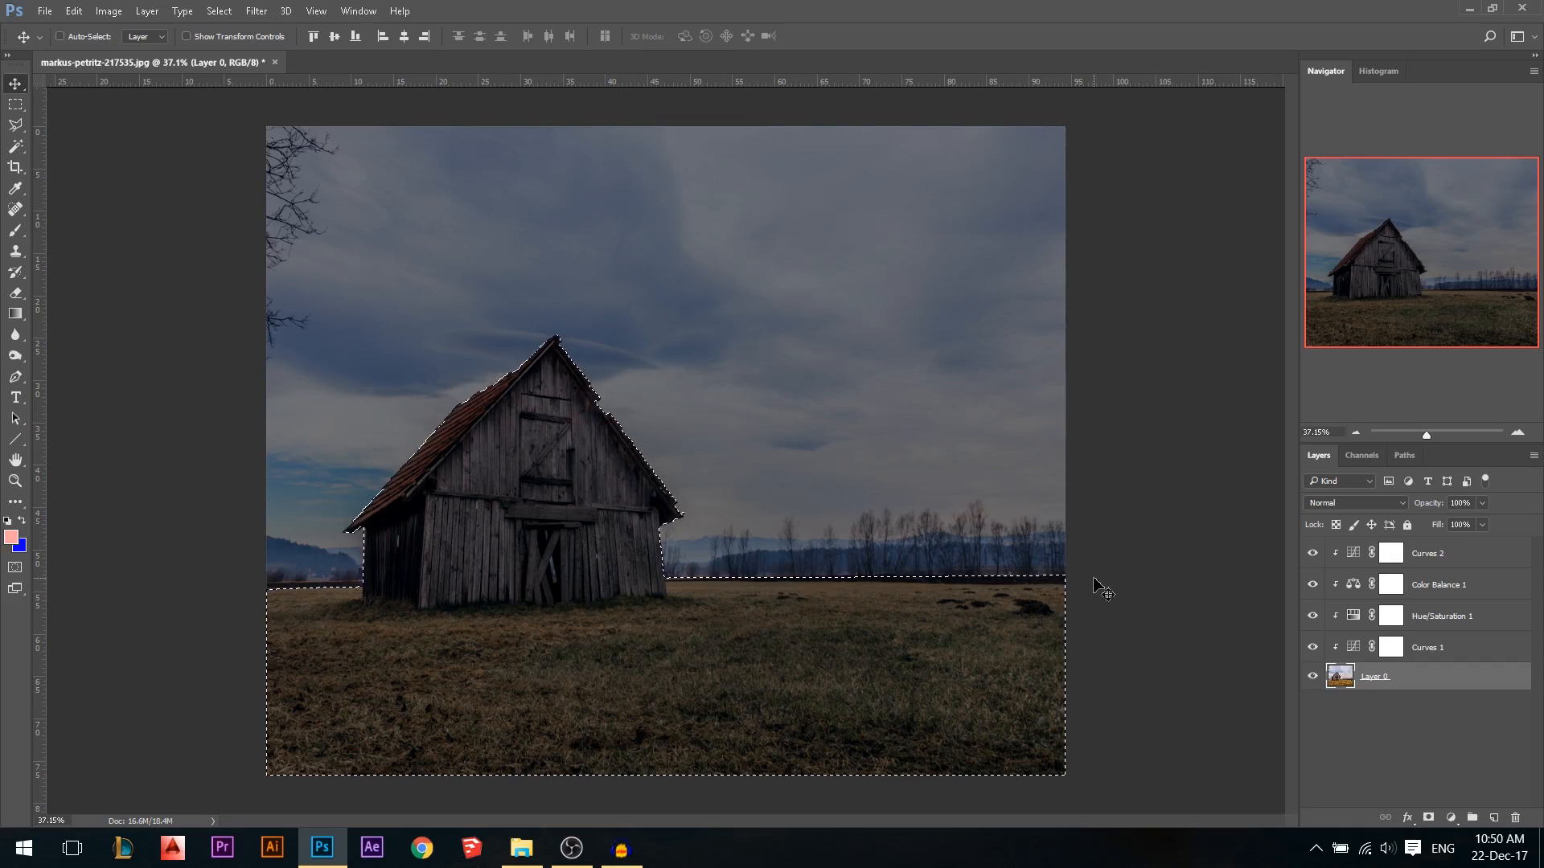
{"action": "key", "text": "ctrl+j"}
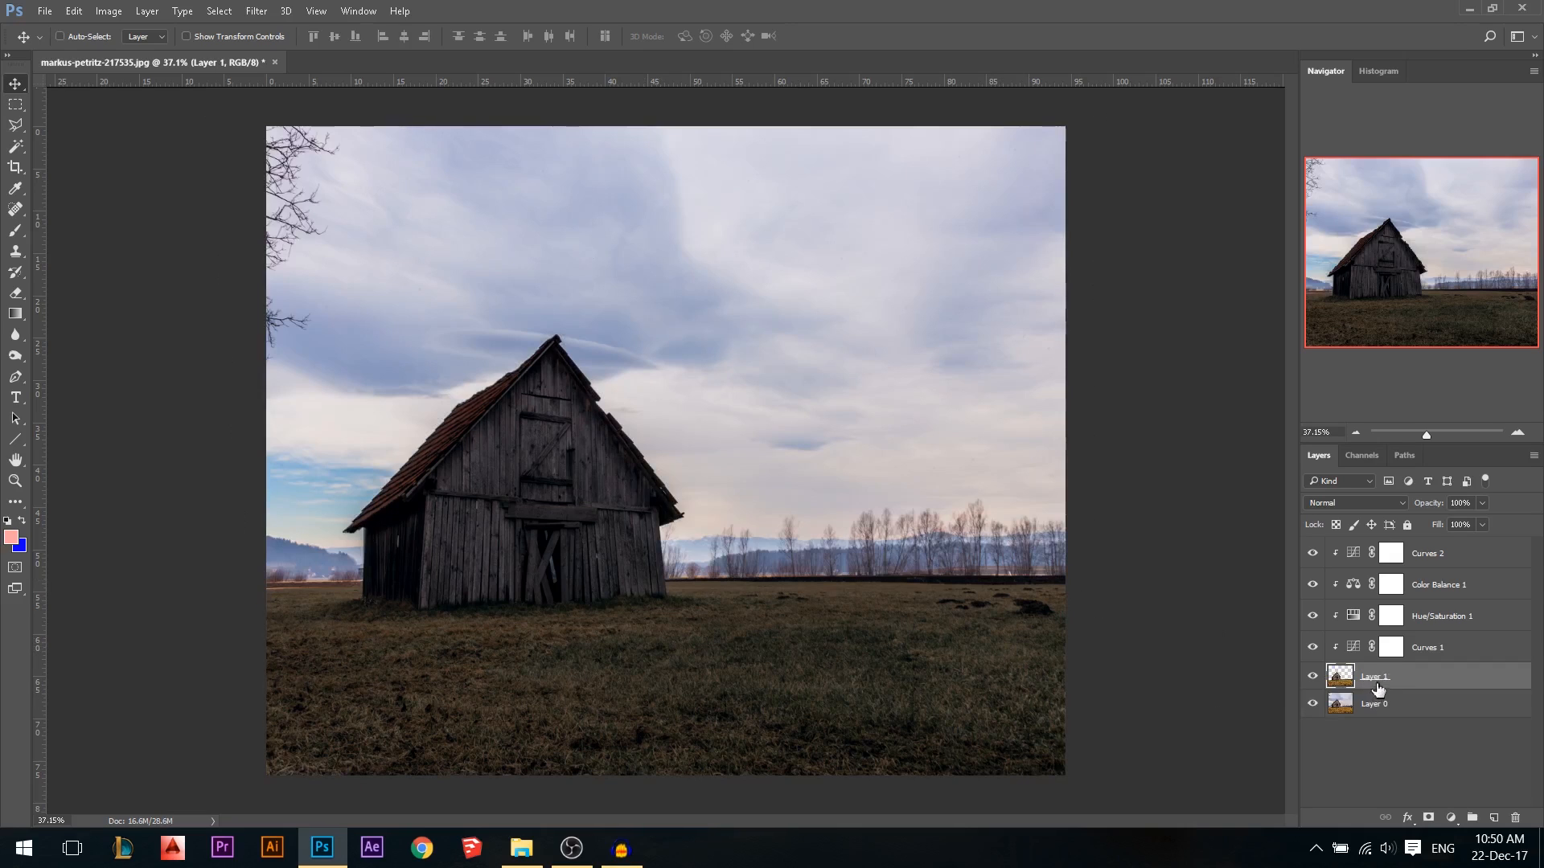
Test the separated barn layer by shifting it, undo the move, and briefly hide all its adjustment layers
{"action": "left_click_drag", "start_coordinate": [580, 570], "coordinate": [531, 514]}
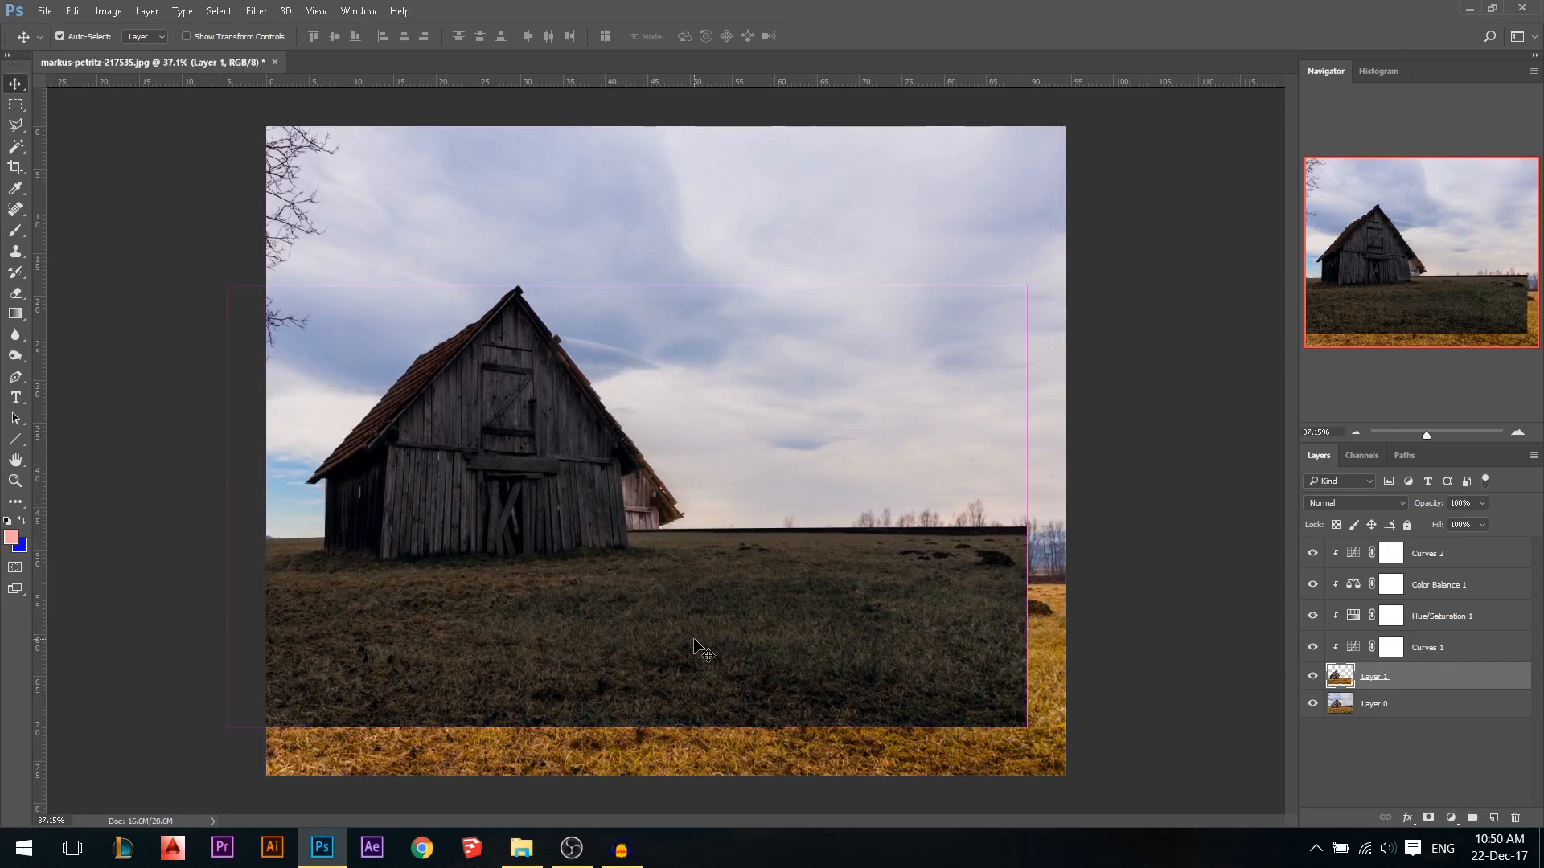
{"action": "key", "text": "ctrl+z"}
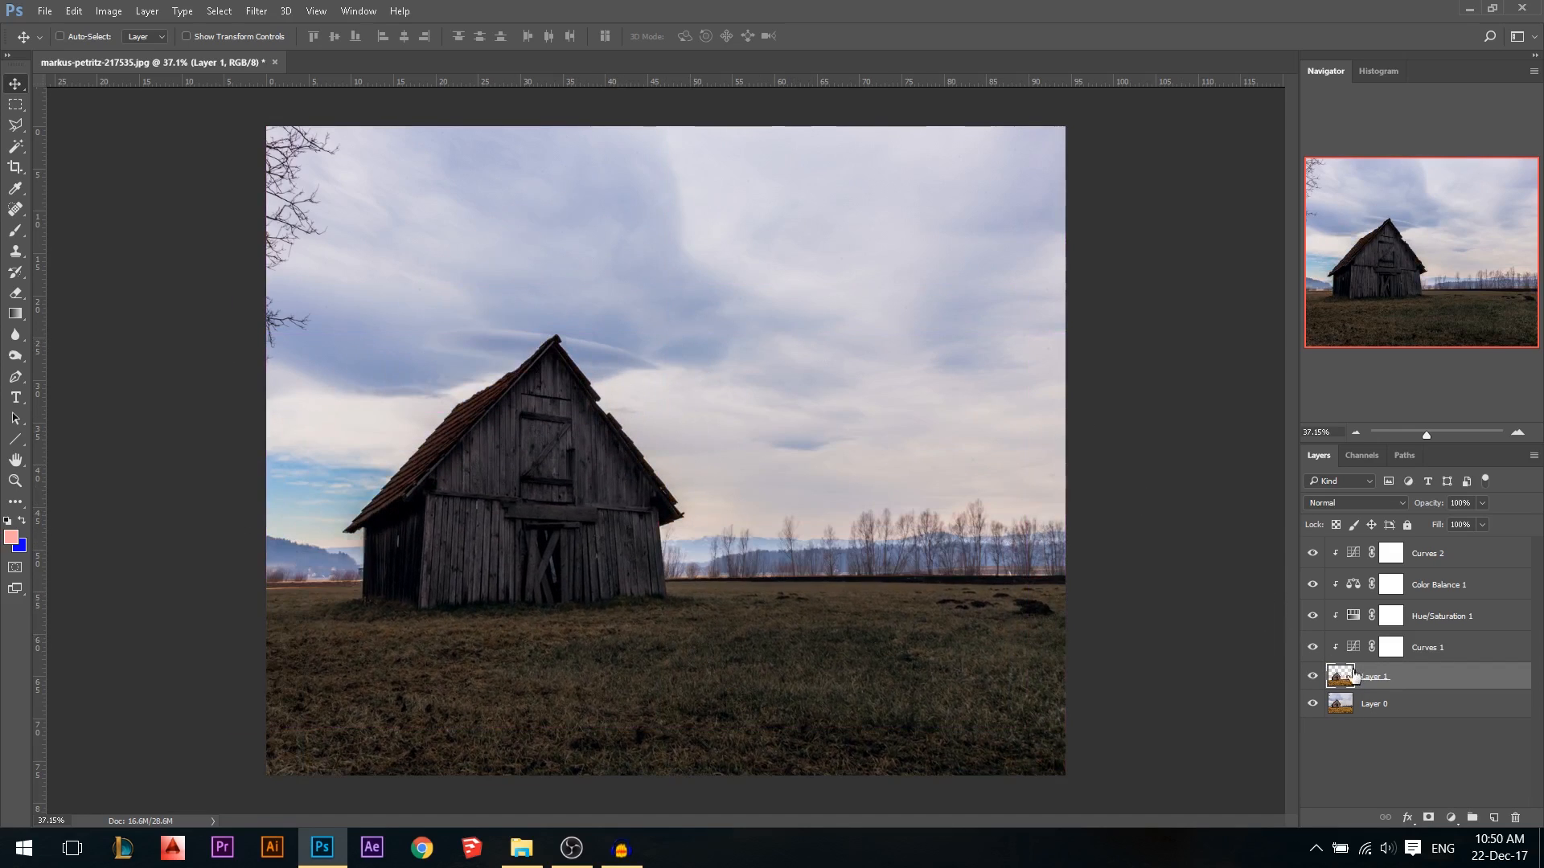
{"action": "left_click", "coordinate": [1312, 563]}
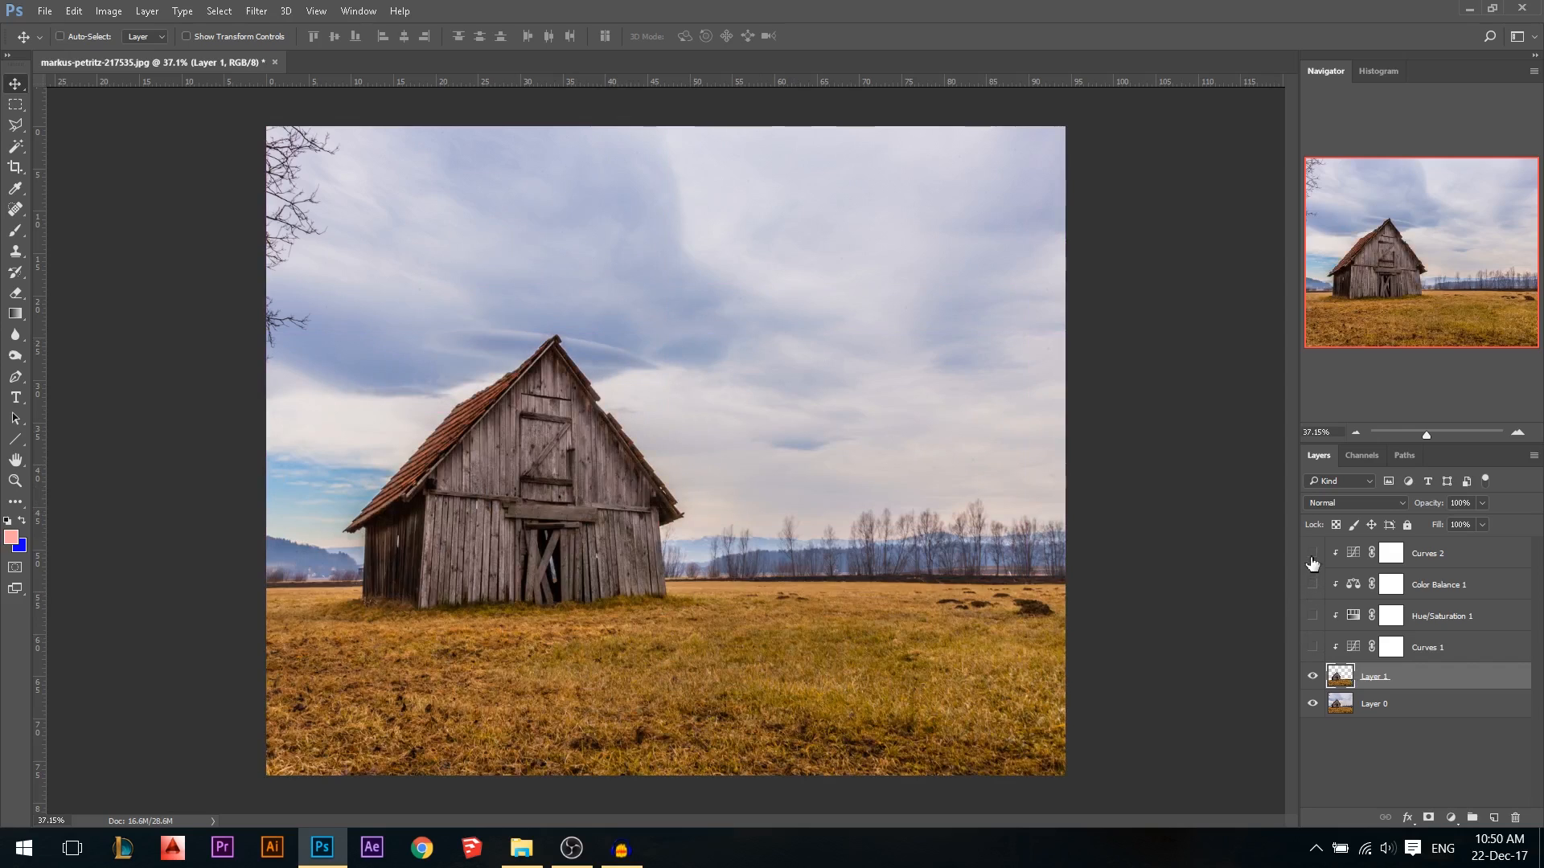
{"action": "left_click", "coordinate": [1312, 555]}
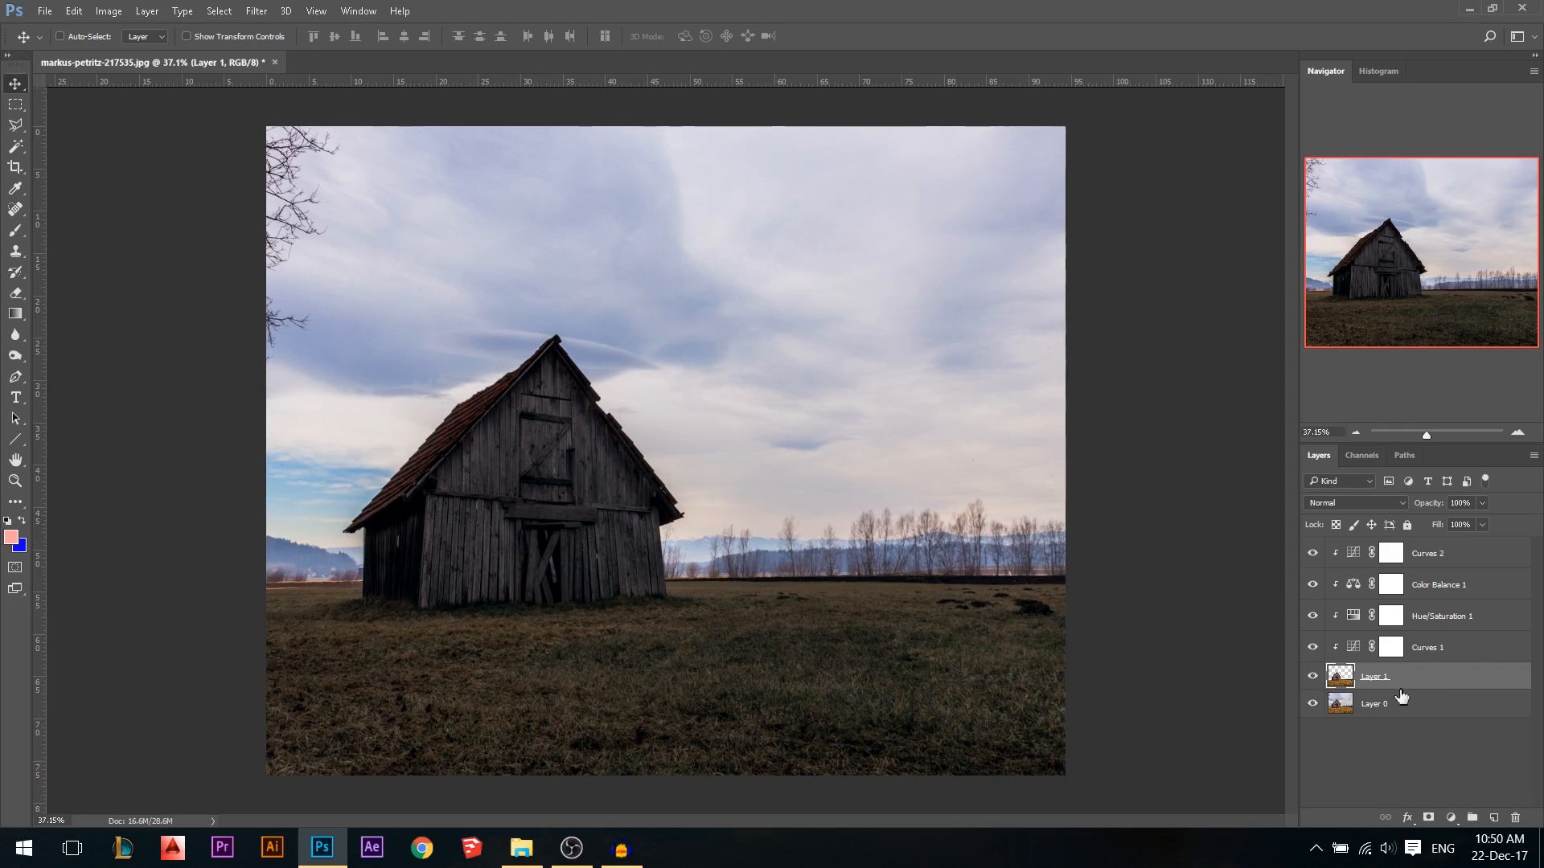
Duplicate the four adjustment layers from Curves 1 to Curves 2 and place the copies between Layer 1 and Layer 0
{"action": "left_click", "coordinate": [1442, 647]}
{"action": "left_click", "coordinate": [1417, 555], "text": "shift"}
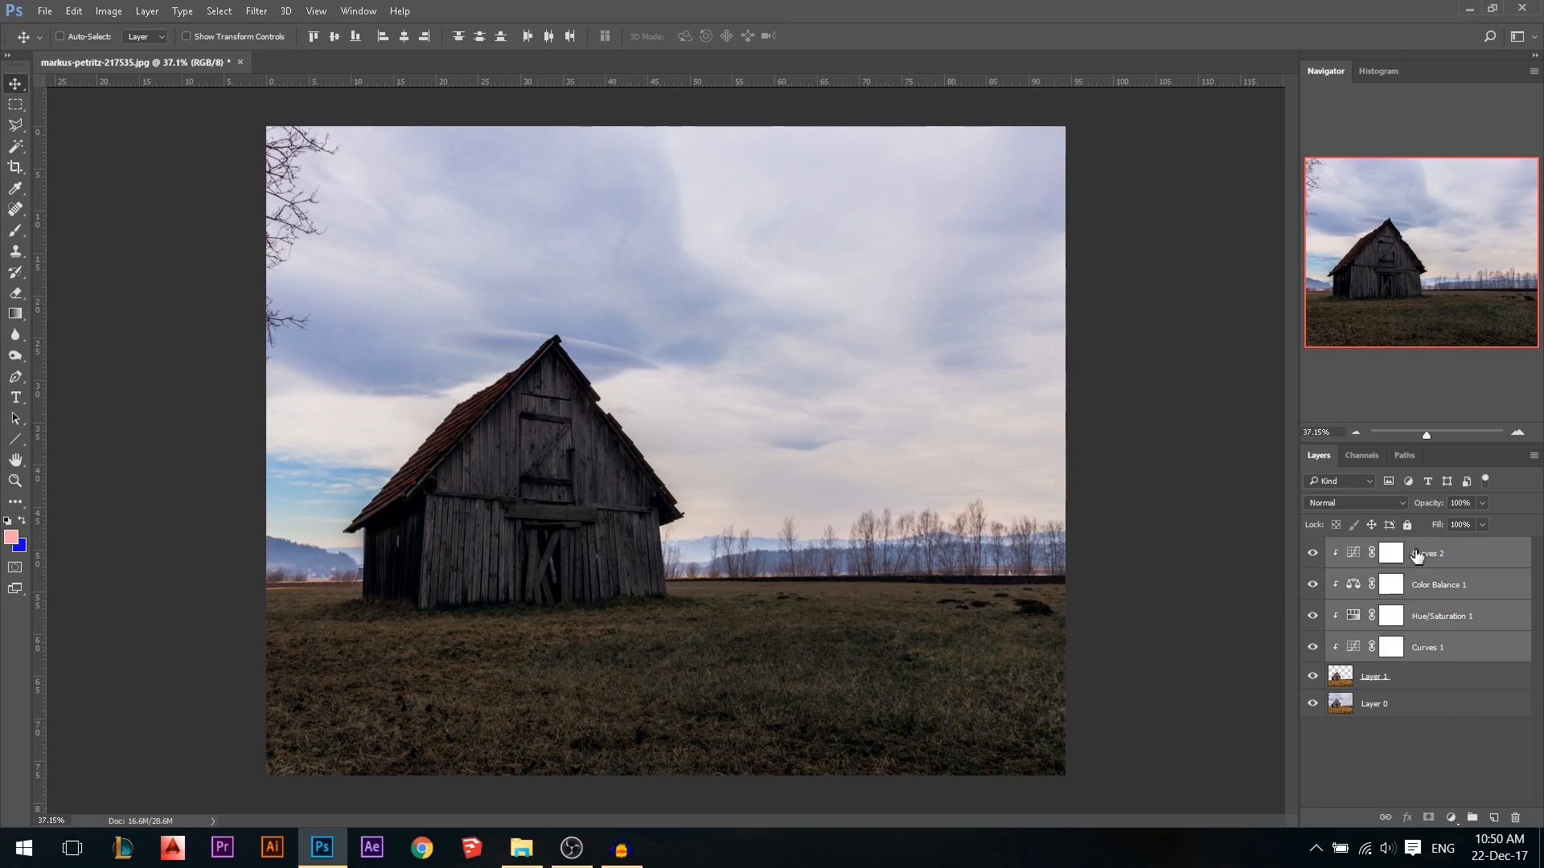
{"action": "left_click_drag", "start_coordinate": [1427, 659], "coordinate": [1425, 693]}
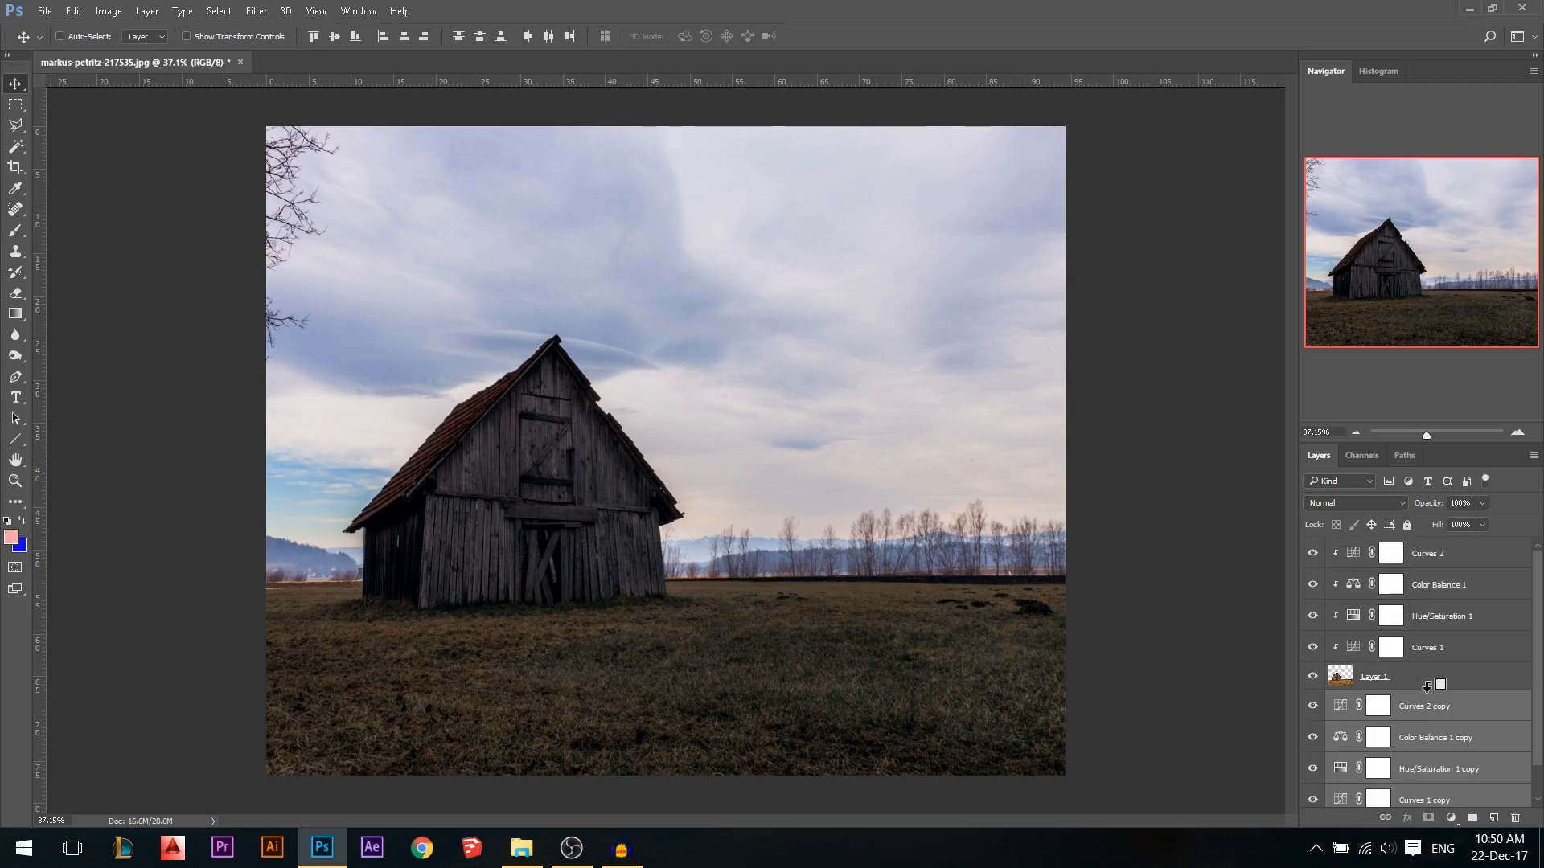
{"action": "scroll", "coordinate": [1406, 707], "scroll_direction": "down", "scroll_amount": 1}
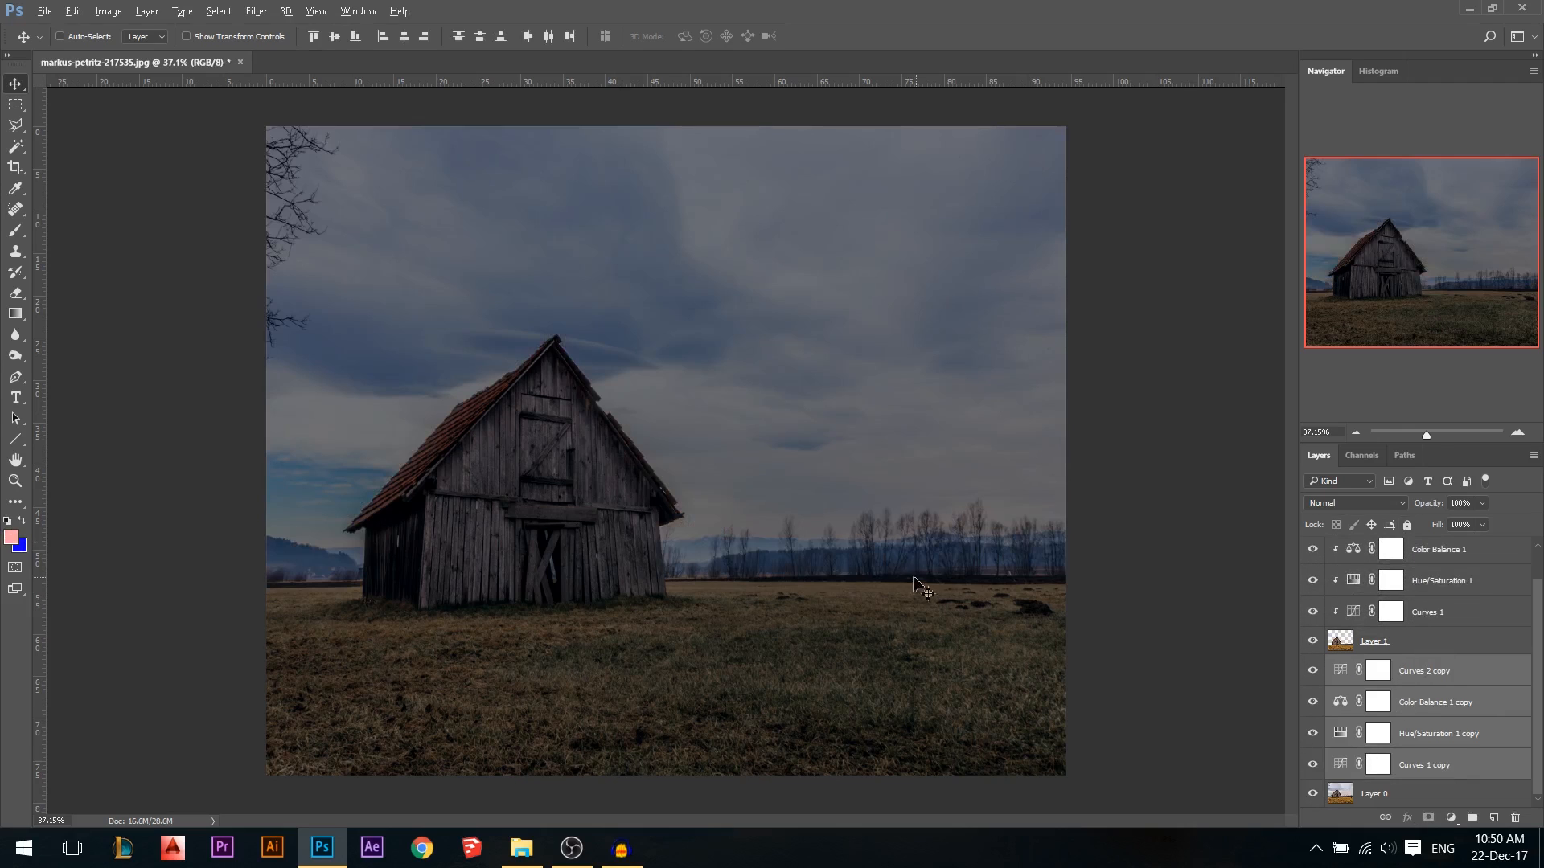
{"action": "scroll", "coordinate": [865, 417], "scroll_direction": "down", "scroll_amount": 2}
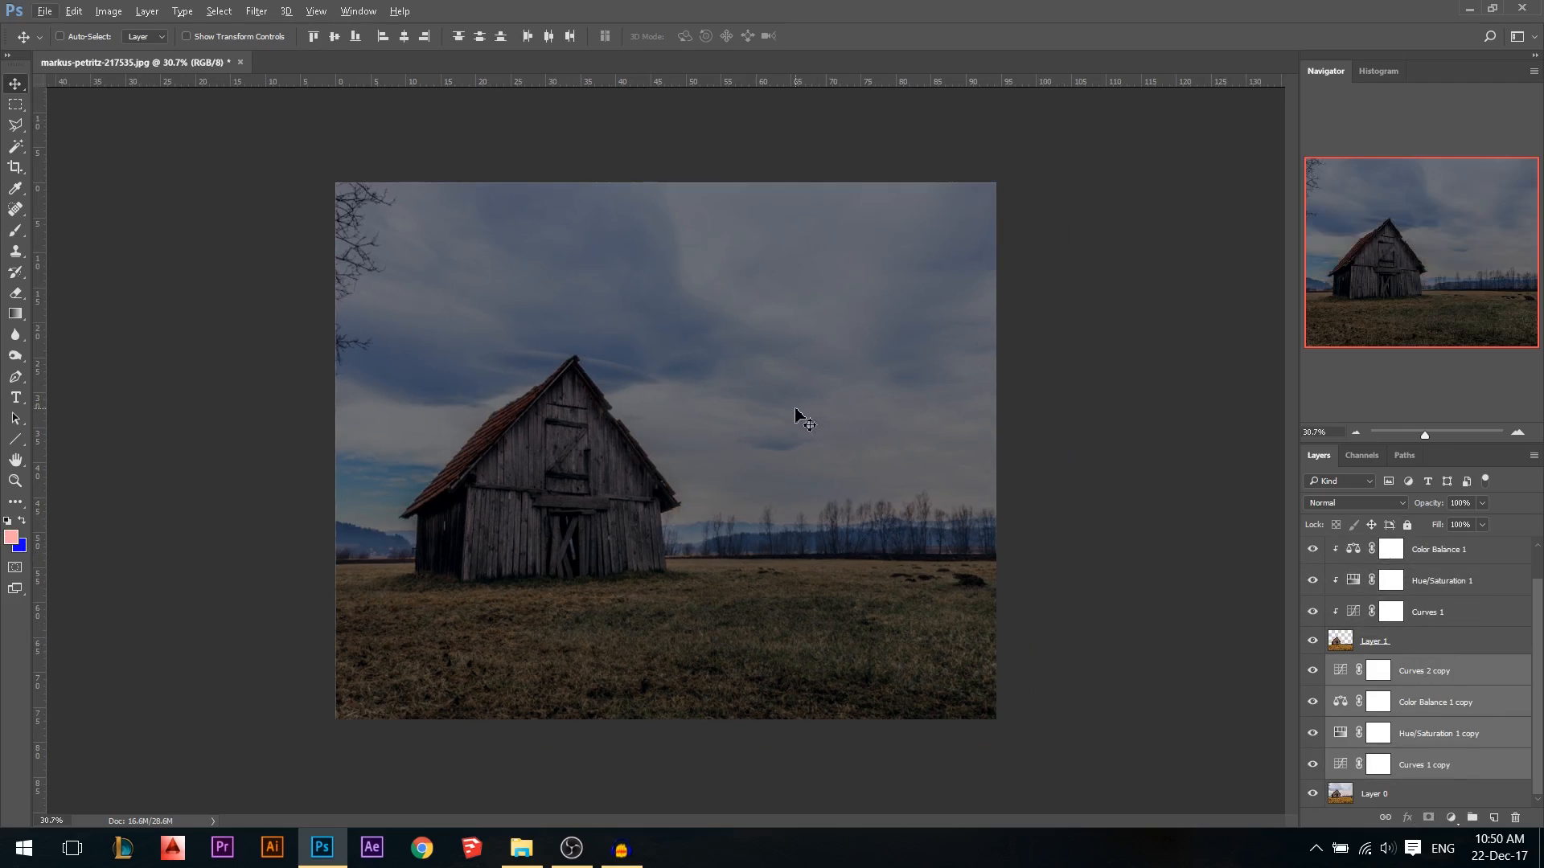
{"action": "scroll", "coordinate": [1337, 635], "scroll_direction": "up", "scroll_amount": 1}
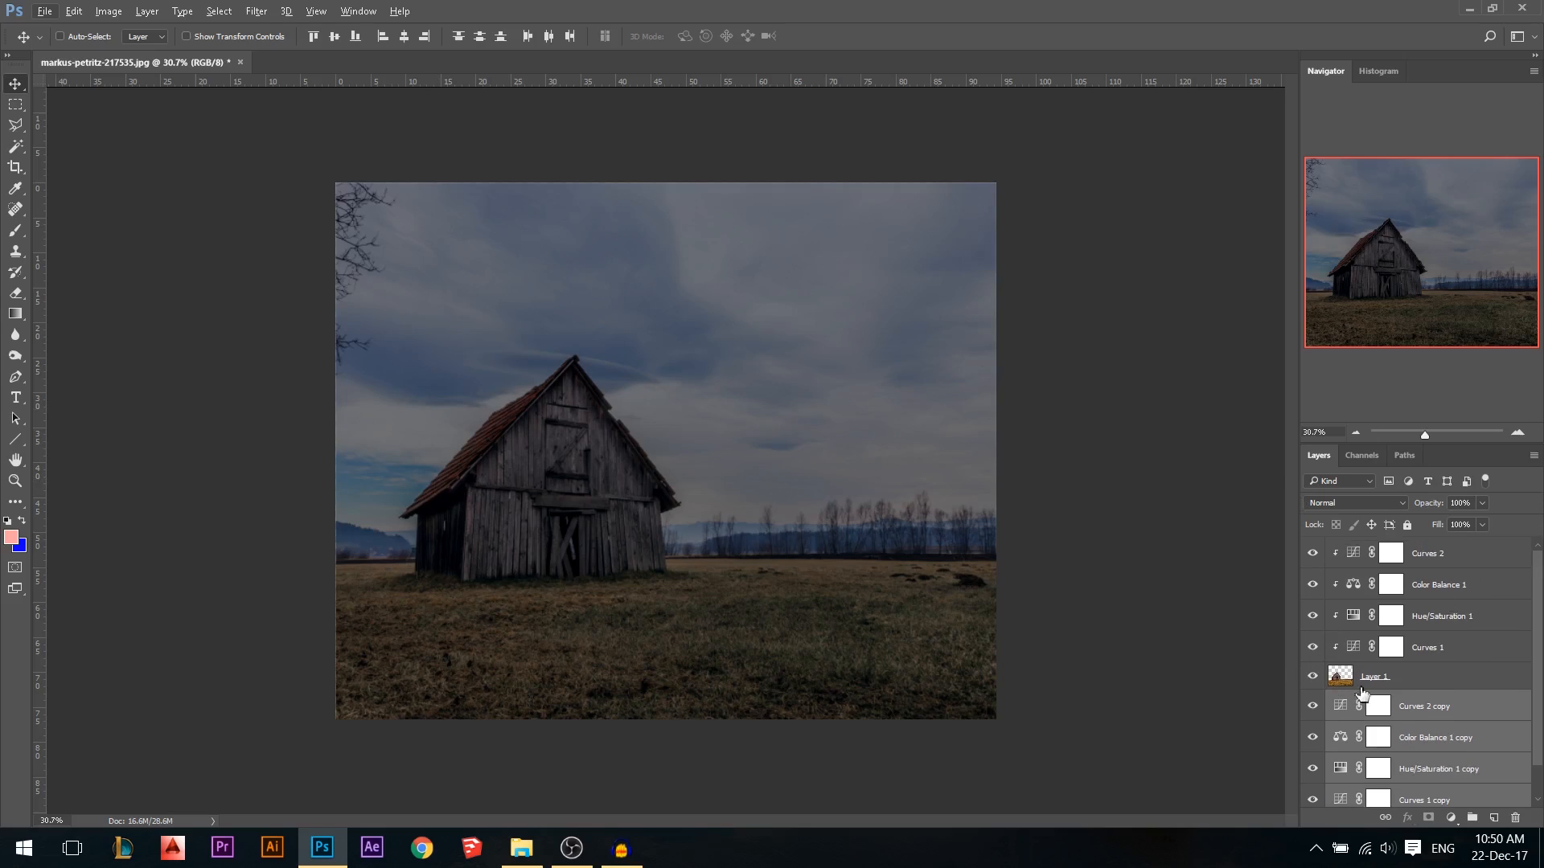
{"action": "key", "text": "ctrl+shift+alt+n"}
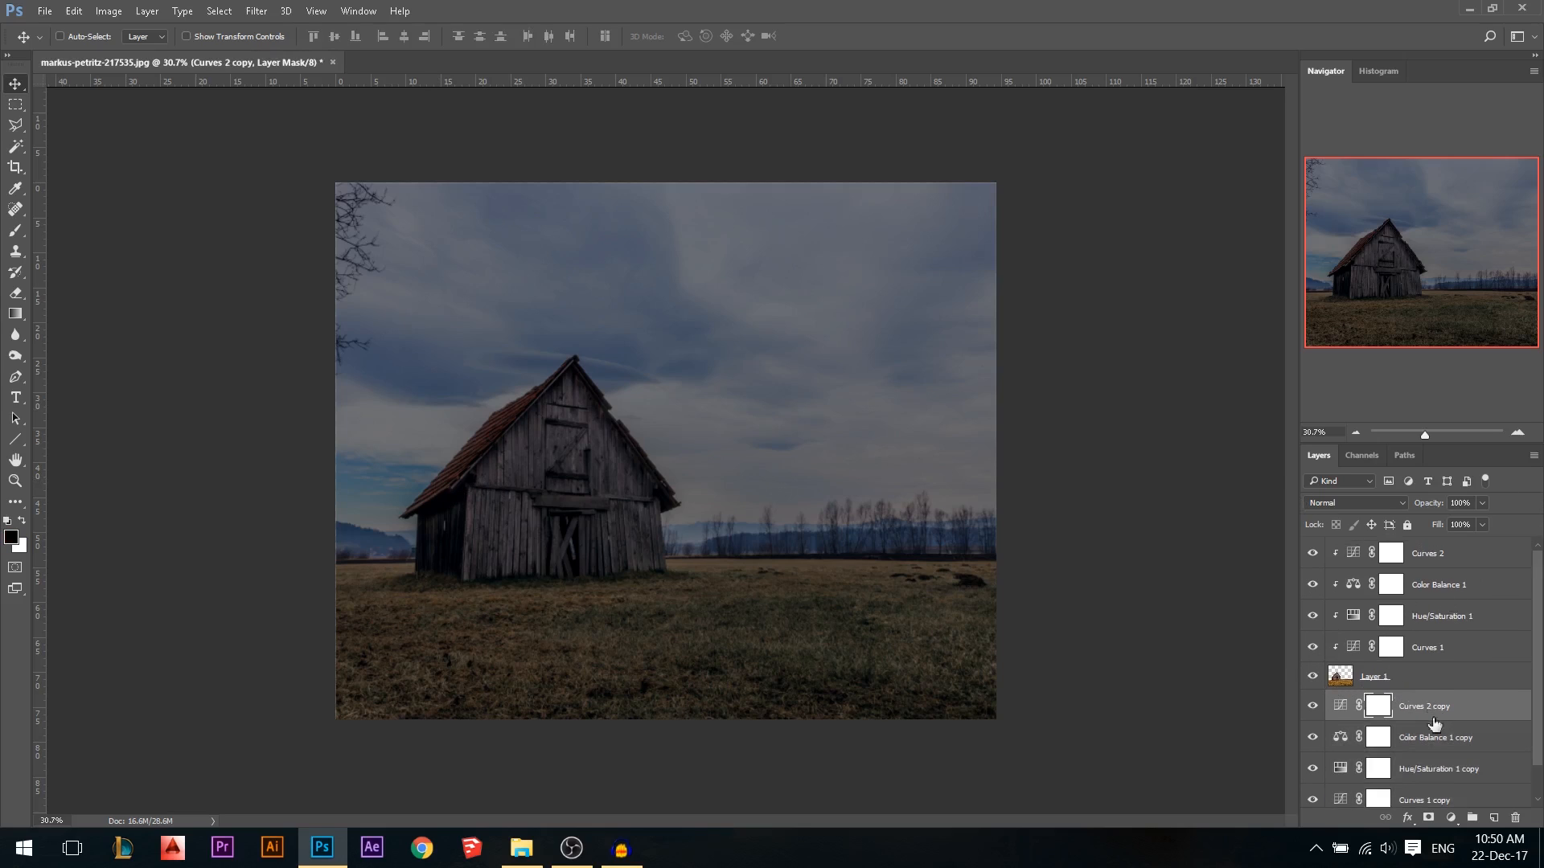
{"action": "key", "text": "b"}
{"action": "key", "text": "d"}
{"action": "left_click_drag", "start_coordinate": [925, 487], "coordinate": [748, 482]}
{"action": "mouse_move", "coordinate": [377, 469]}
{"action": "left_mouse_down"}
{"action": "mouse_move", "coordinate": [418, 450]}
{"action": "mouse_move", "coordinate": [802, 448]}
{"action": "mouse_move", "coordinate": [419, 451]}
{"action": "left_mouse_up"}
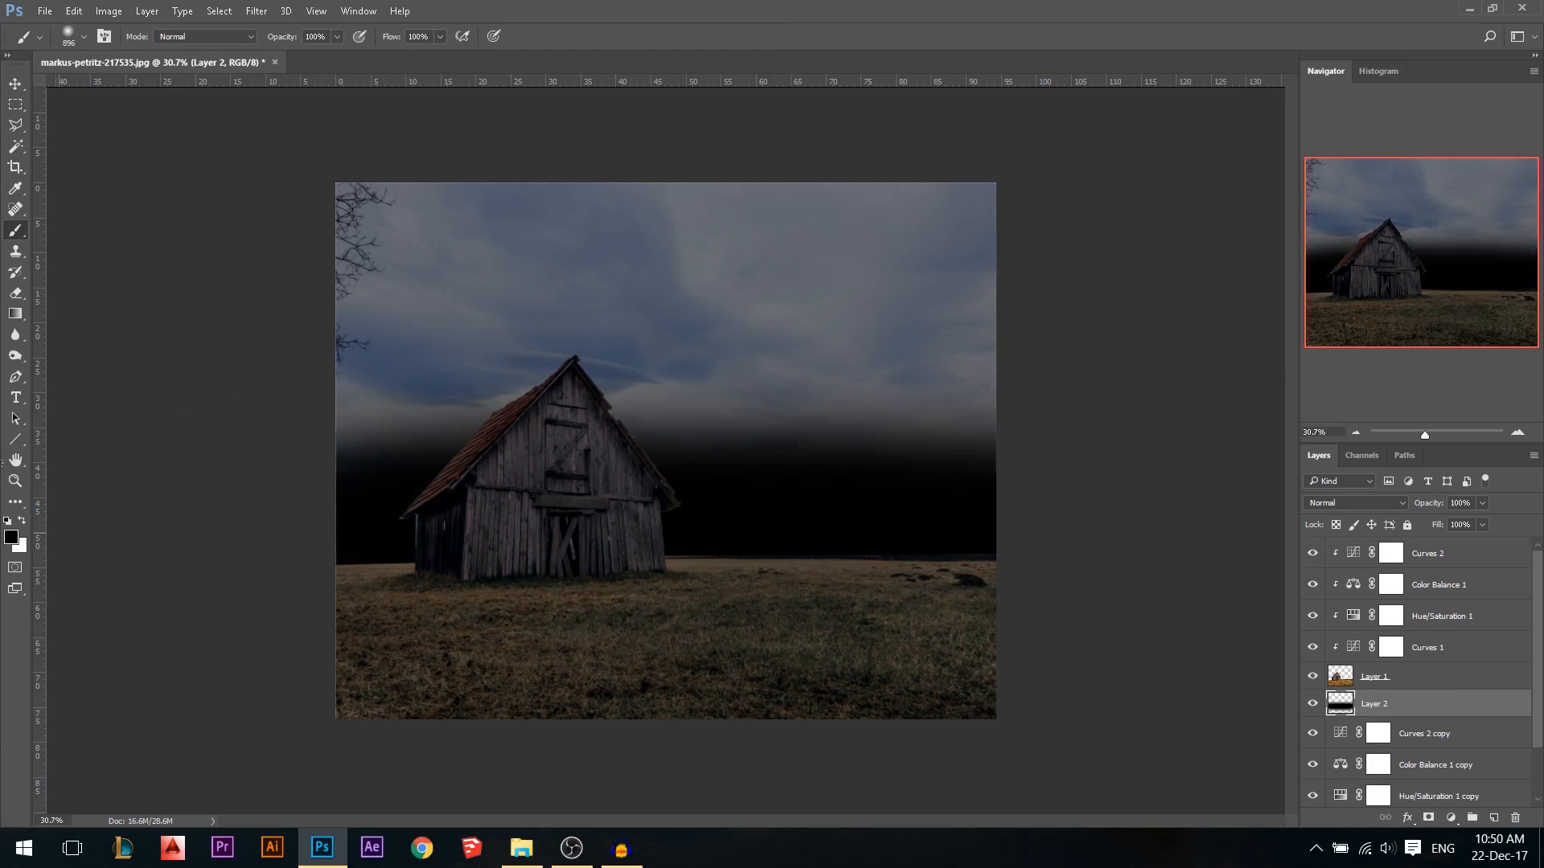
{"action": "key", "text": "ctrl+z"}
{"action": "left_click", "coordinate": [15, 84]}
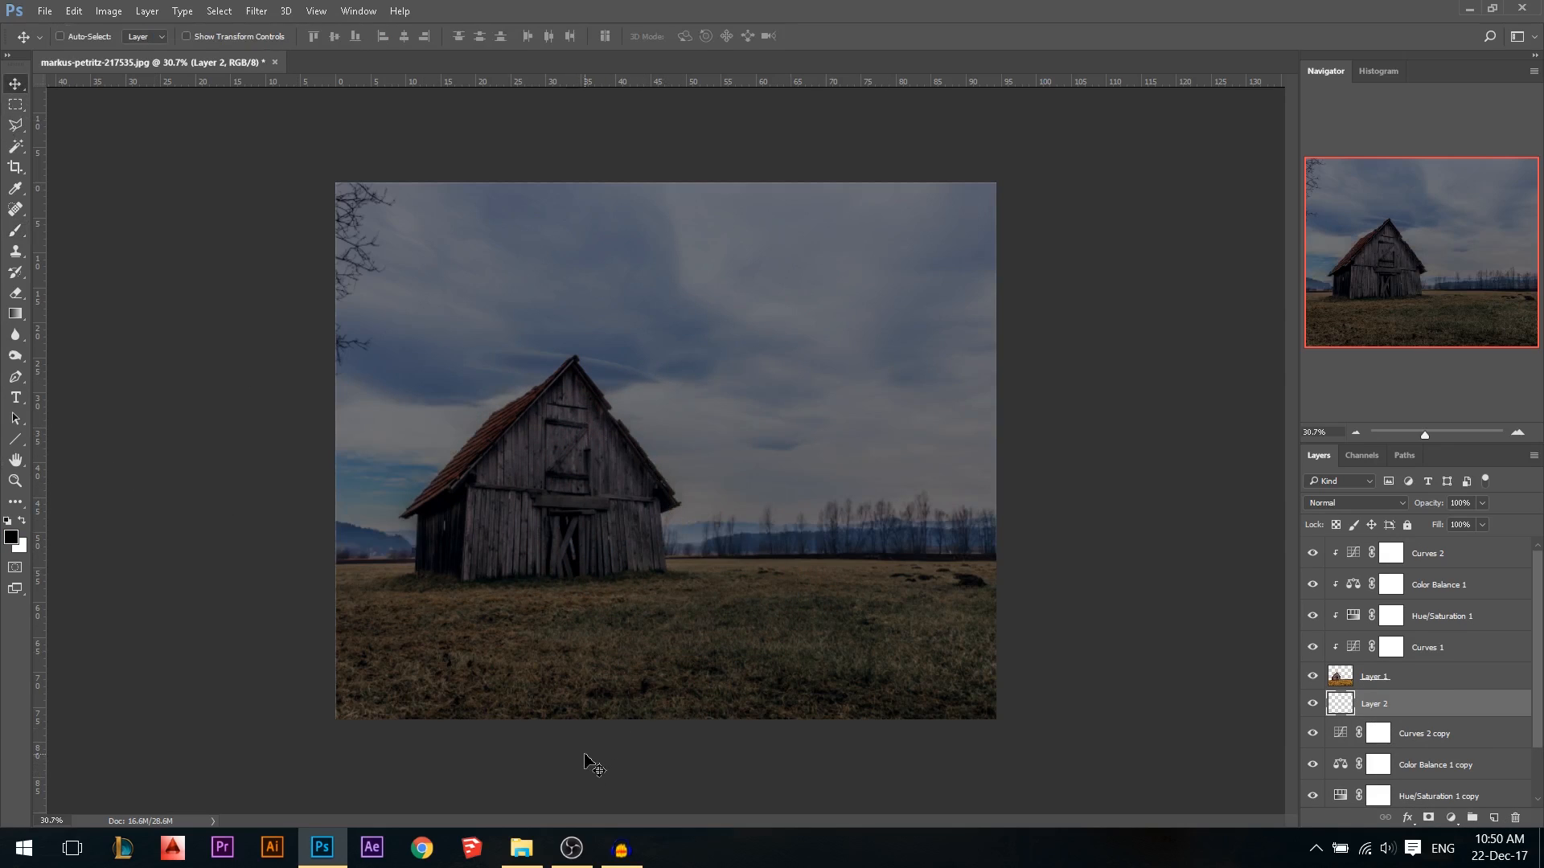
{"action": "key", "text": "Delete"}
Place sunset-2145982.jpg from the Stocks folder into the barn document, directly beneath the separated barn layer
{"action": "left_click", "coordinate": [521, 849]}
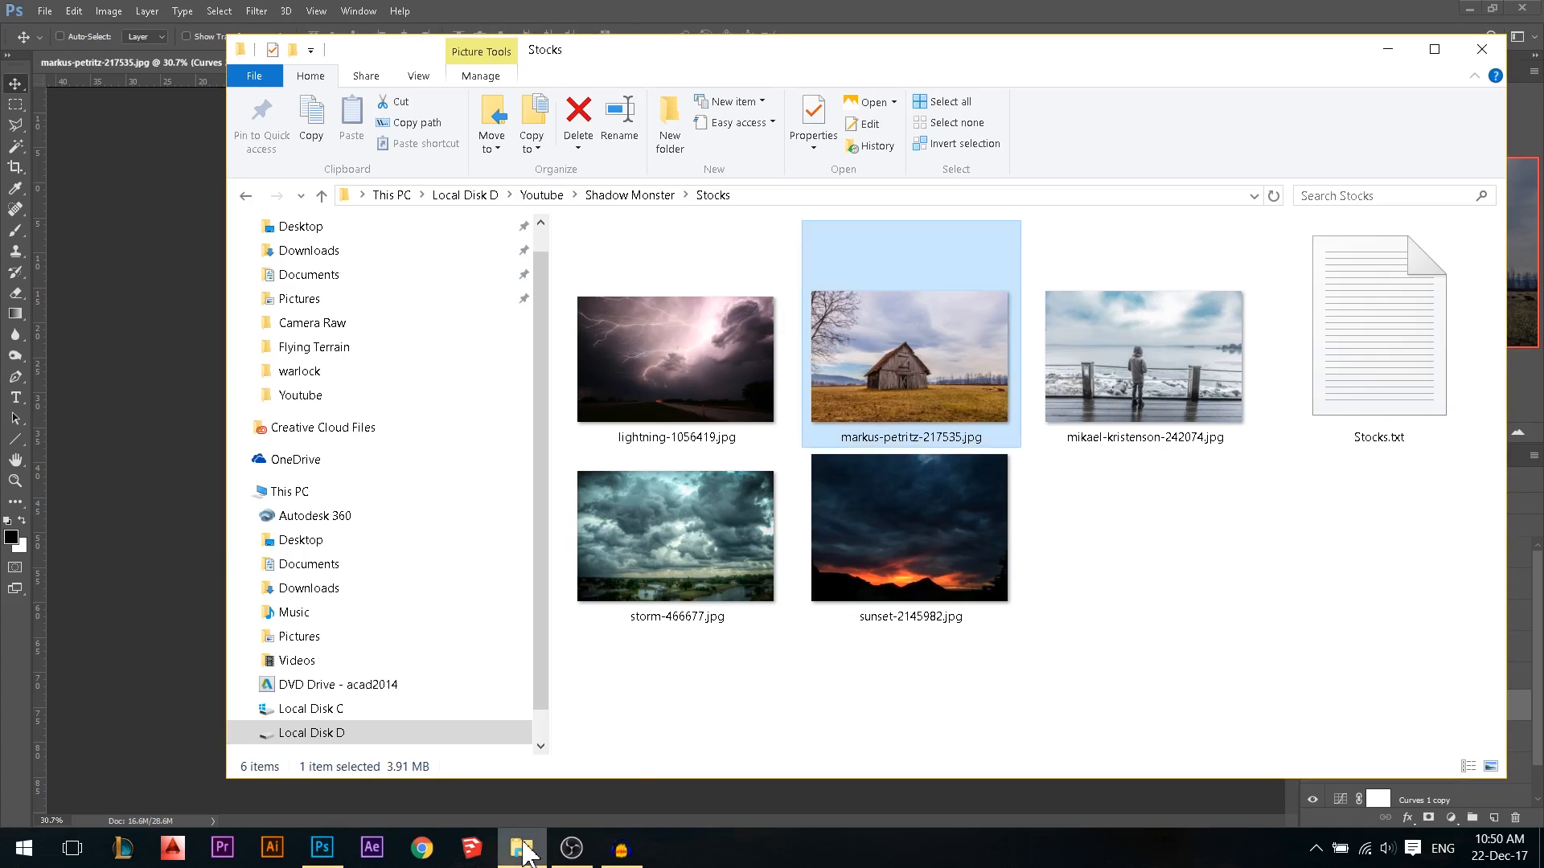
{"action": "left_click_drag", "start_coordinate": [933, 547], "coordinate": [551, 594]}
{"action": "key", "text": "Return"}
Scale the sunset image to about 276% width and 290% height to cover the sky, and set its opacity to 84%
{"action": "key", "text": "ctrl+t"}
{"action": "left_click_drag", "start_coordinate": [789, 362], "coordinate": [1041, 238]}
{"action": "left_click_drag", "start_coordinate": [904, 359], "coordinate": [887, 283]}
{"action": "mouse_move", "coordinate": [991, 615]}
{"action": "left_mouse_down"}
{"action": "mouse_move", "coordinate": [981, 603]}
{"action": "mouse_move", "coordinate": [1006, 609]}
{"action": "left_mouse_up"}
{"action": "left_click_drag", "start_coordinate": [891, 436], "coordinate": [891, 484]}
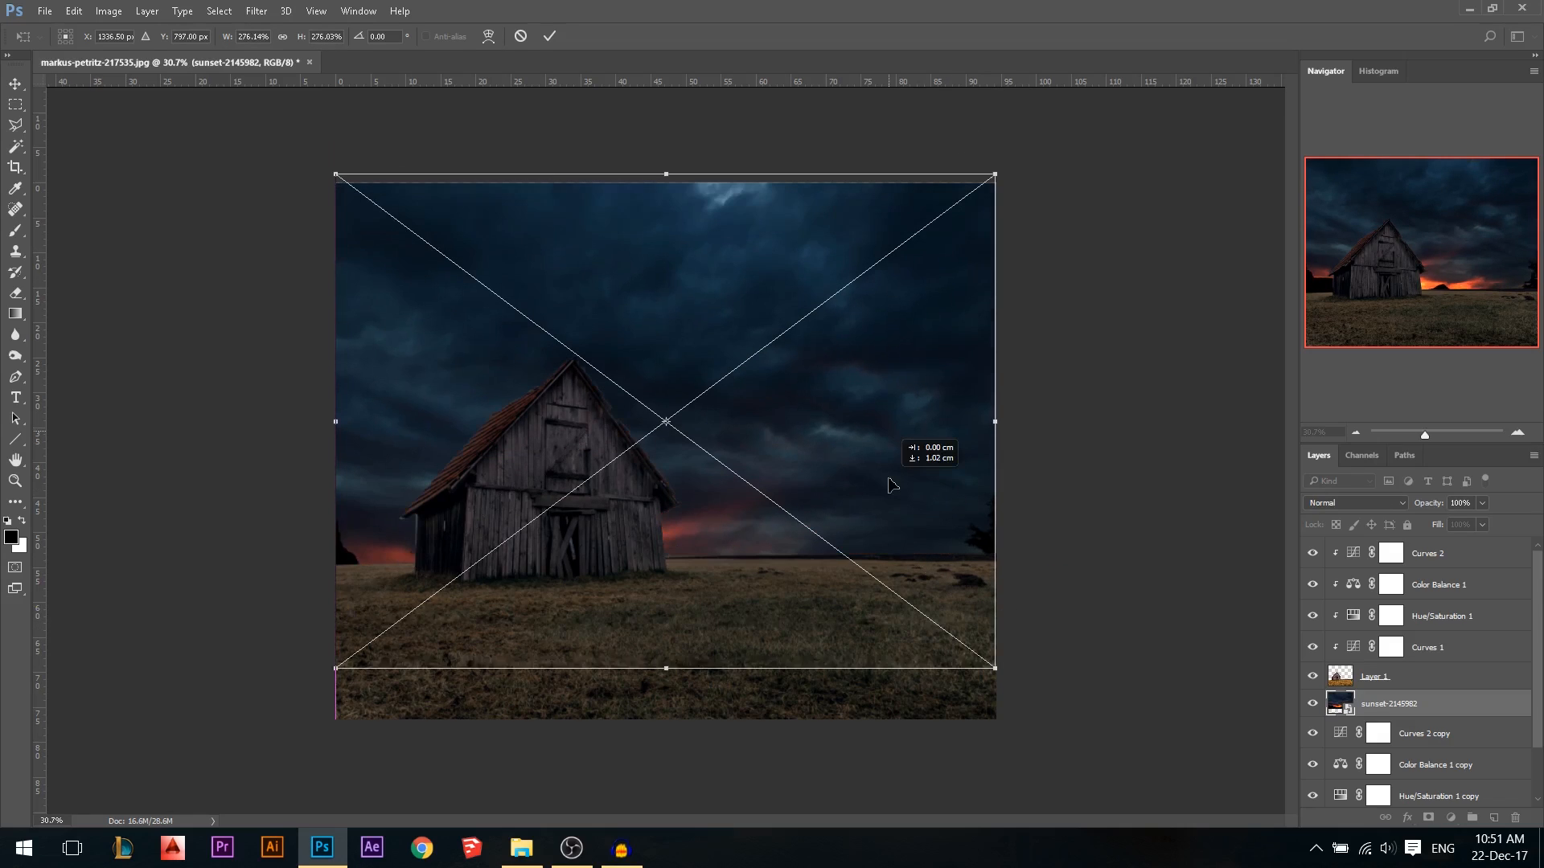
{"action": "mouse_move", "coordinate": [666, 174]}
{"action": "left_mouse_down"}
{"action": "mouse_move", "coordinate": [668, 142]}
{"action": "mouse_move", "coordinate": [664, 157]}
{"action": "left_mouse_up"}
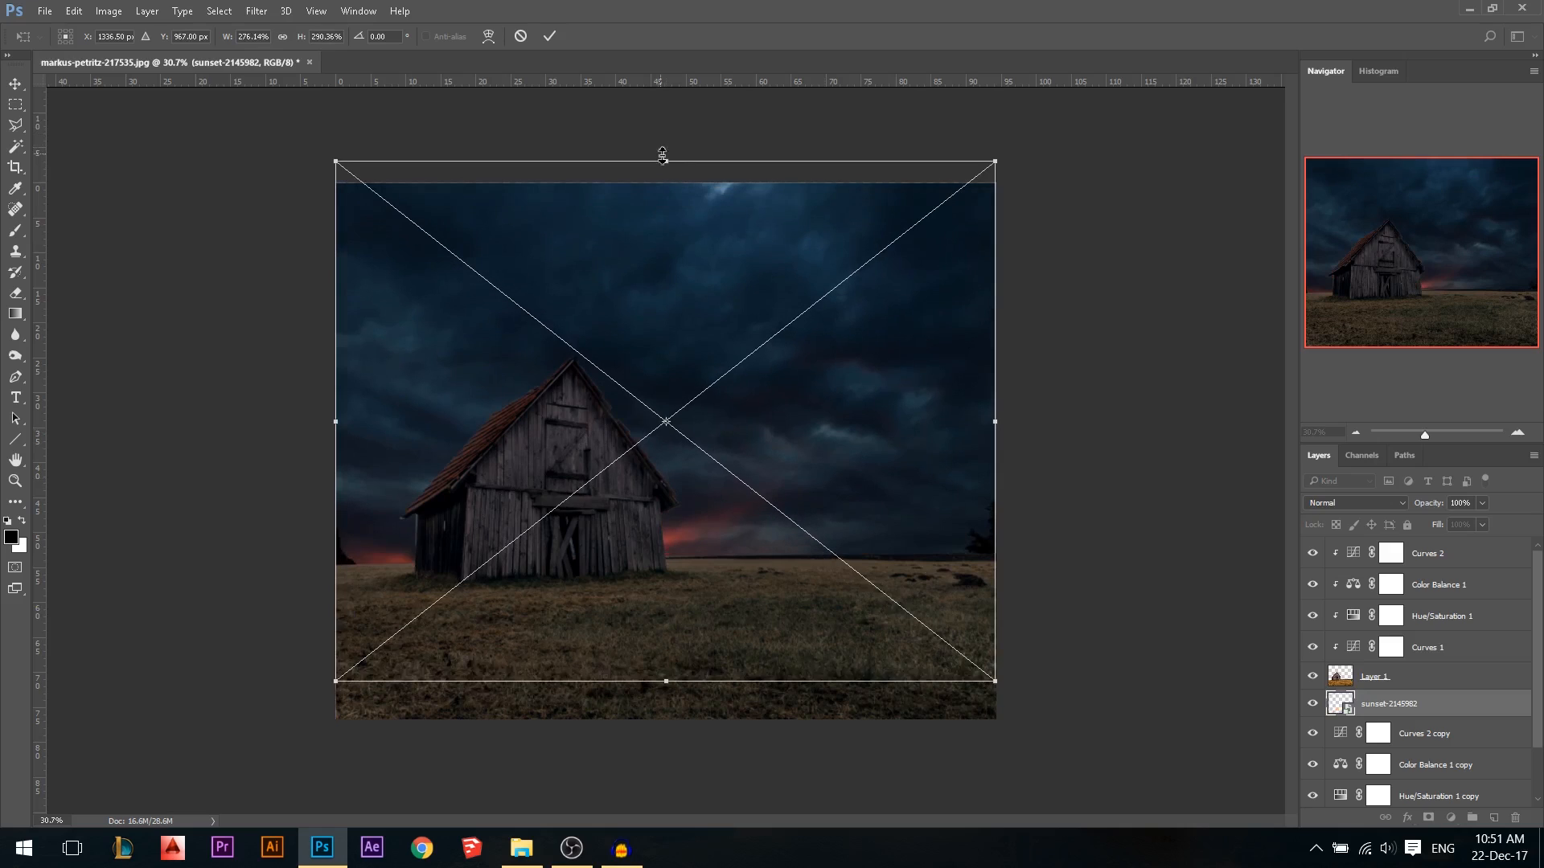
{"action": "key", "text": "Return"}
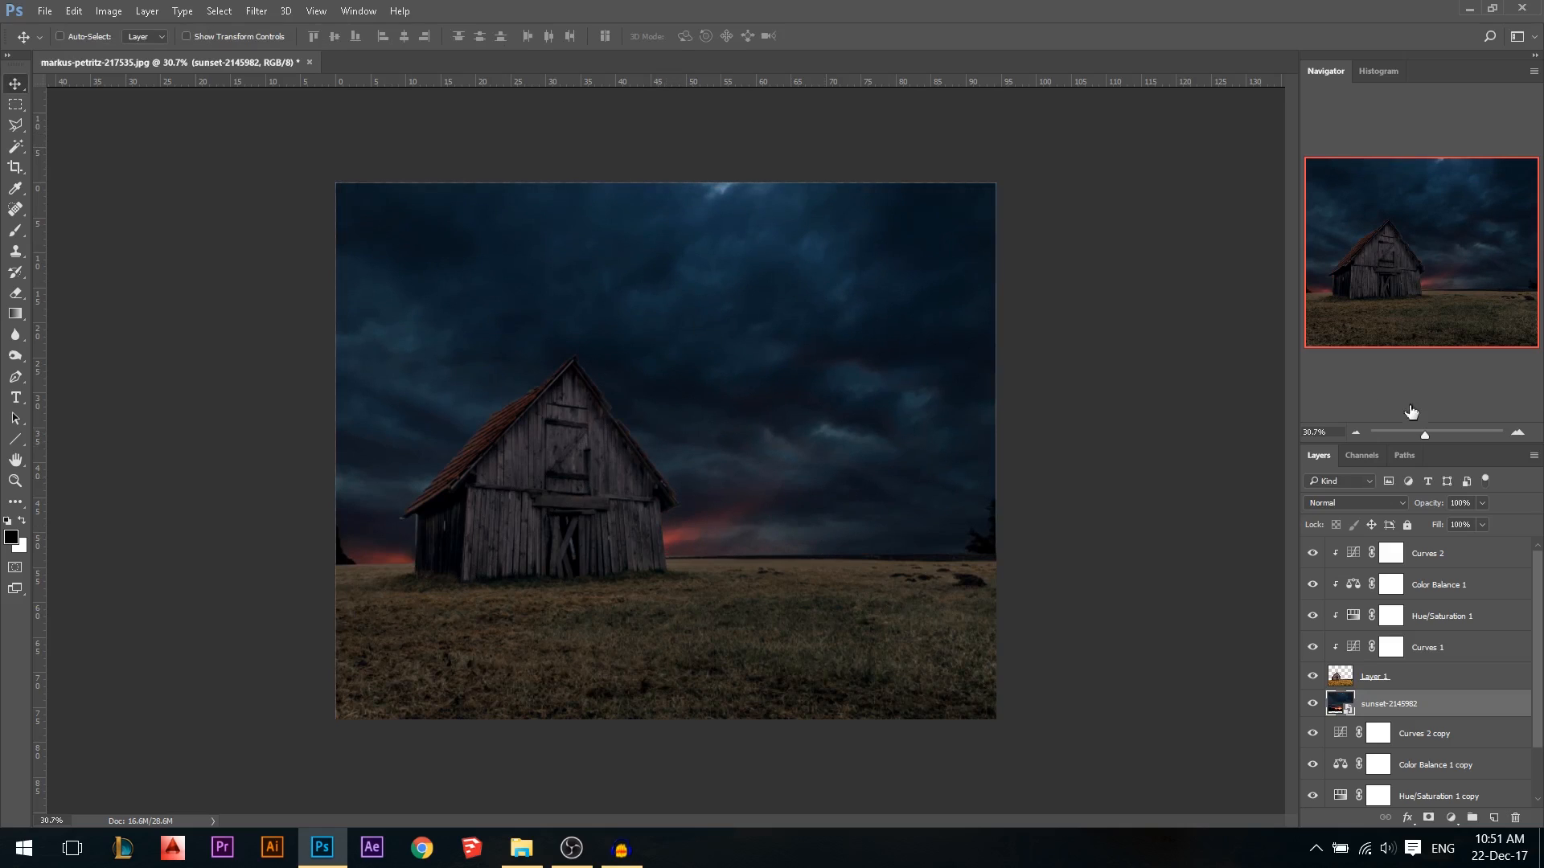
{"action": "left_click_drag", "start_coordinate": [1428, 505], "coordinate": [1435, 509]}
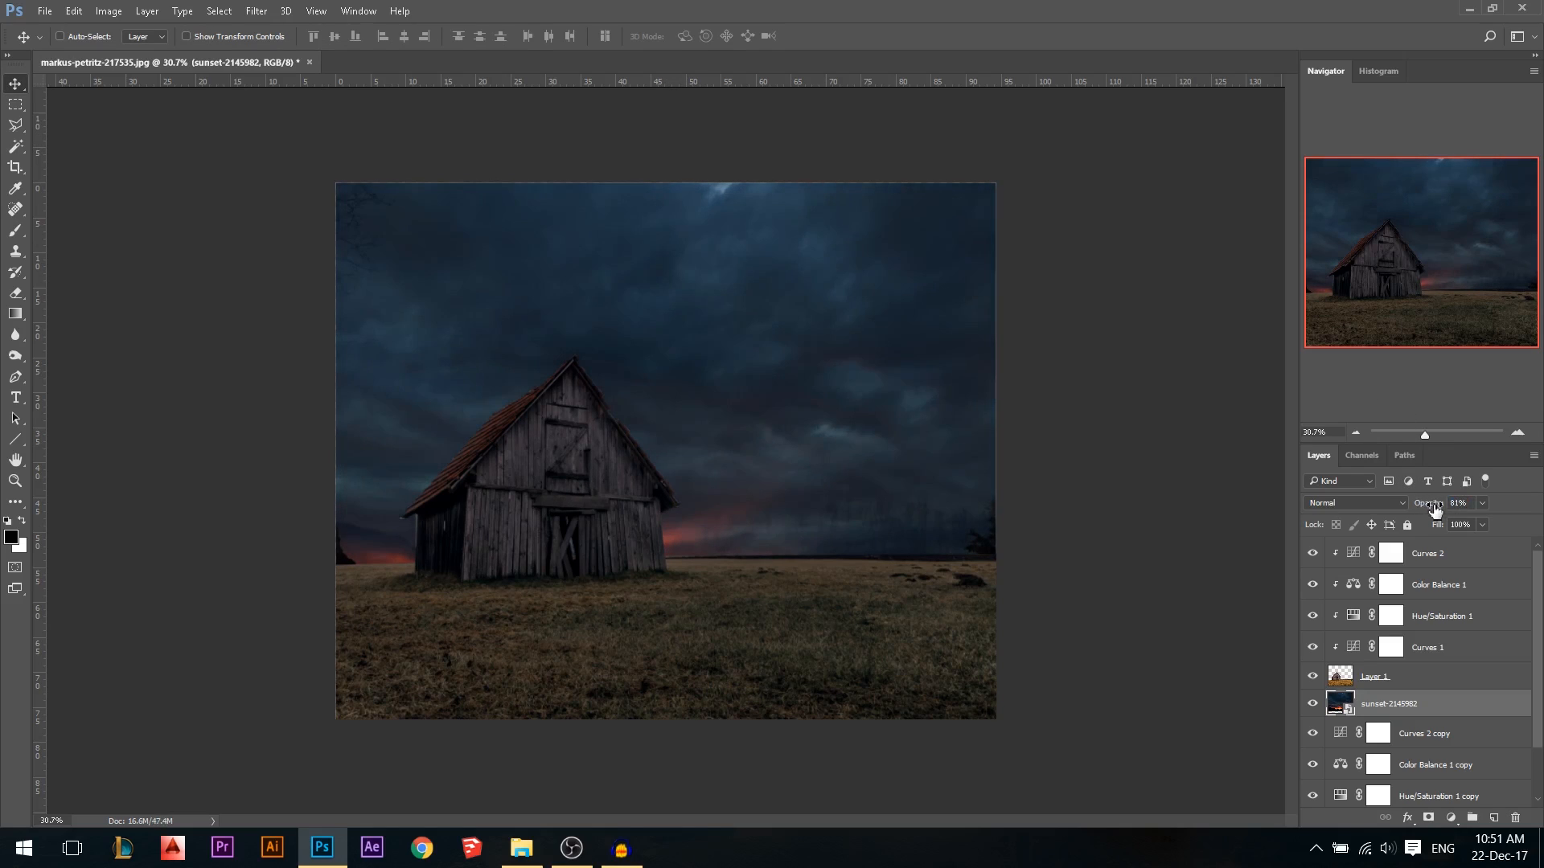
Add a layer mask to the separated barn and ground layer, Layer 1
{"action": "scroll", "coordinate": [783, 477], "scroll_direction": "up", "scroll_amount": 1}
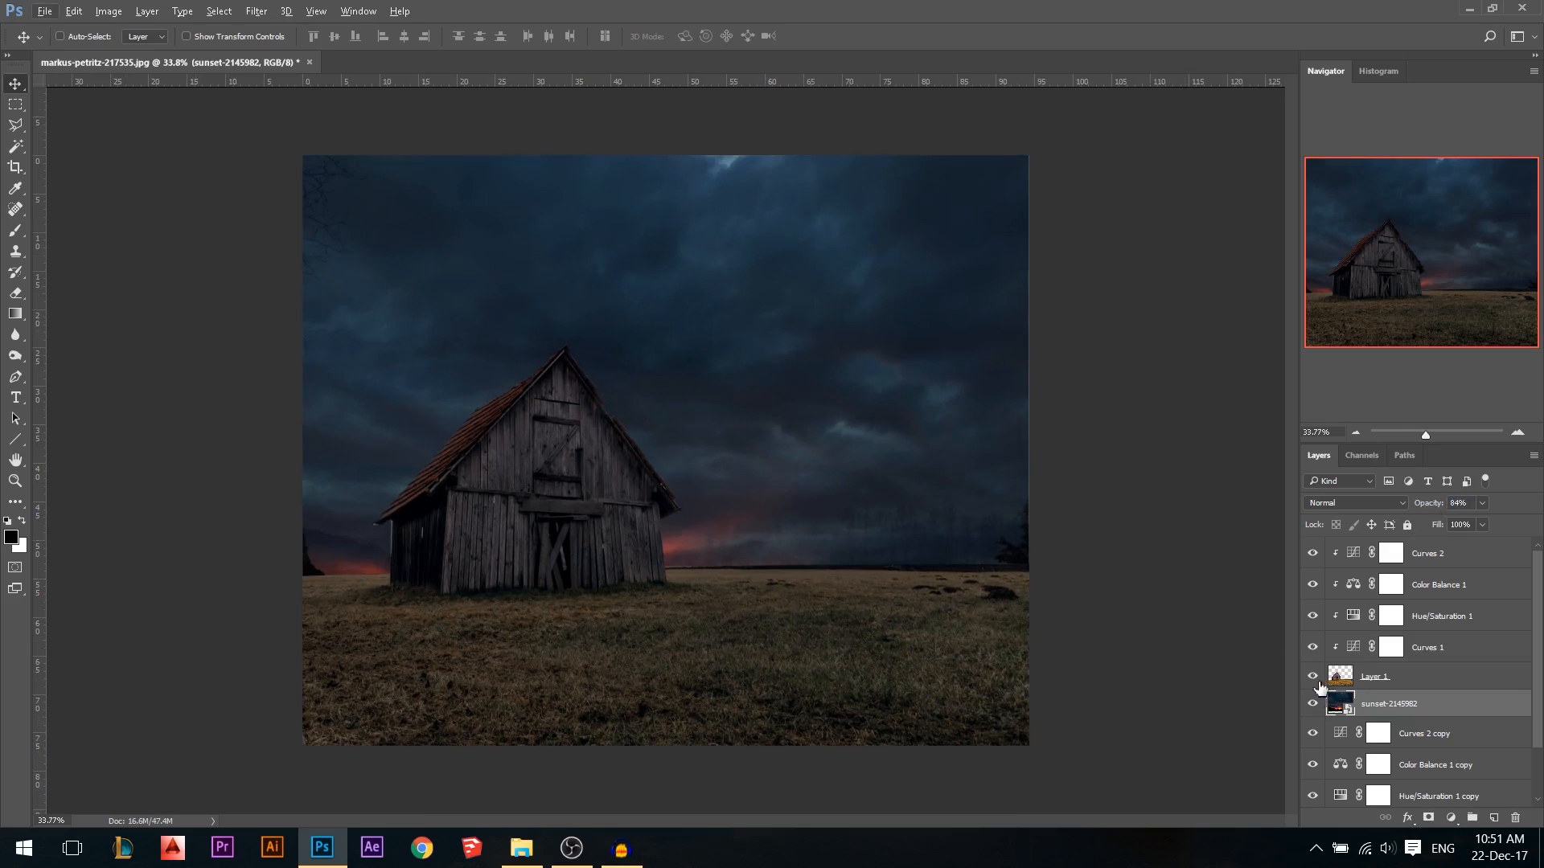
{"action": "scroll", "coordinate": [927, 628], "scroll_direction": "up", "scroll_amount": 3}
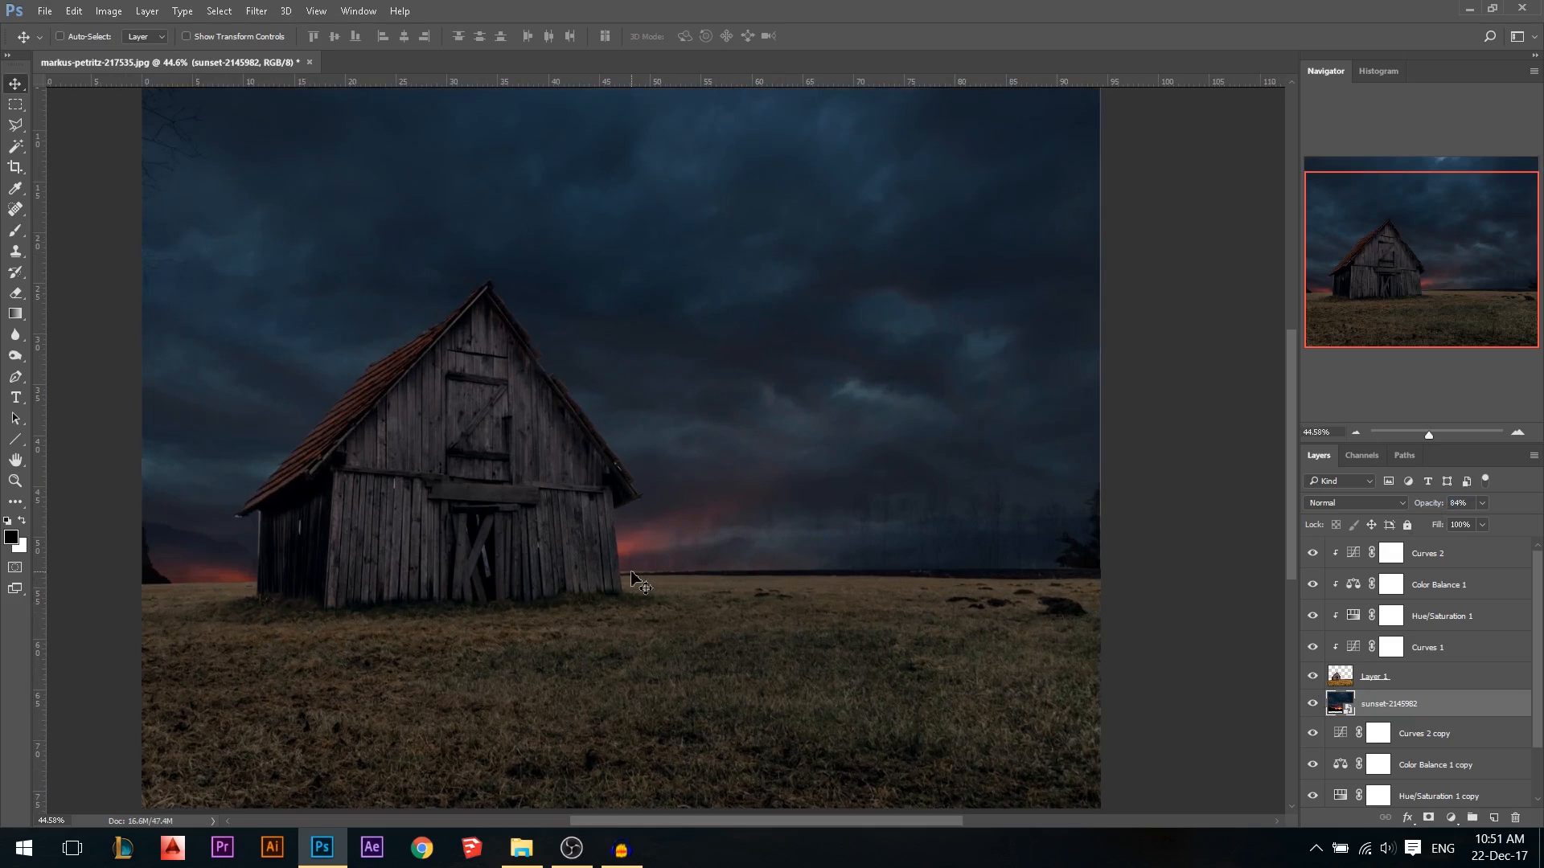
{"action": "left_click", "coordinate": [1340, 677]}
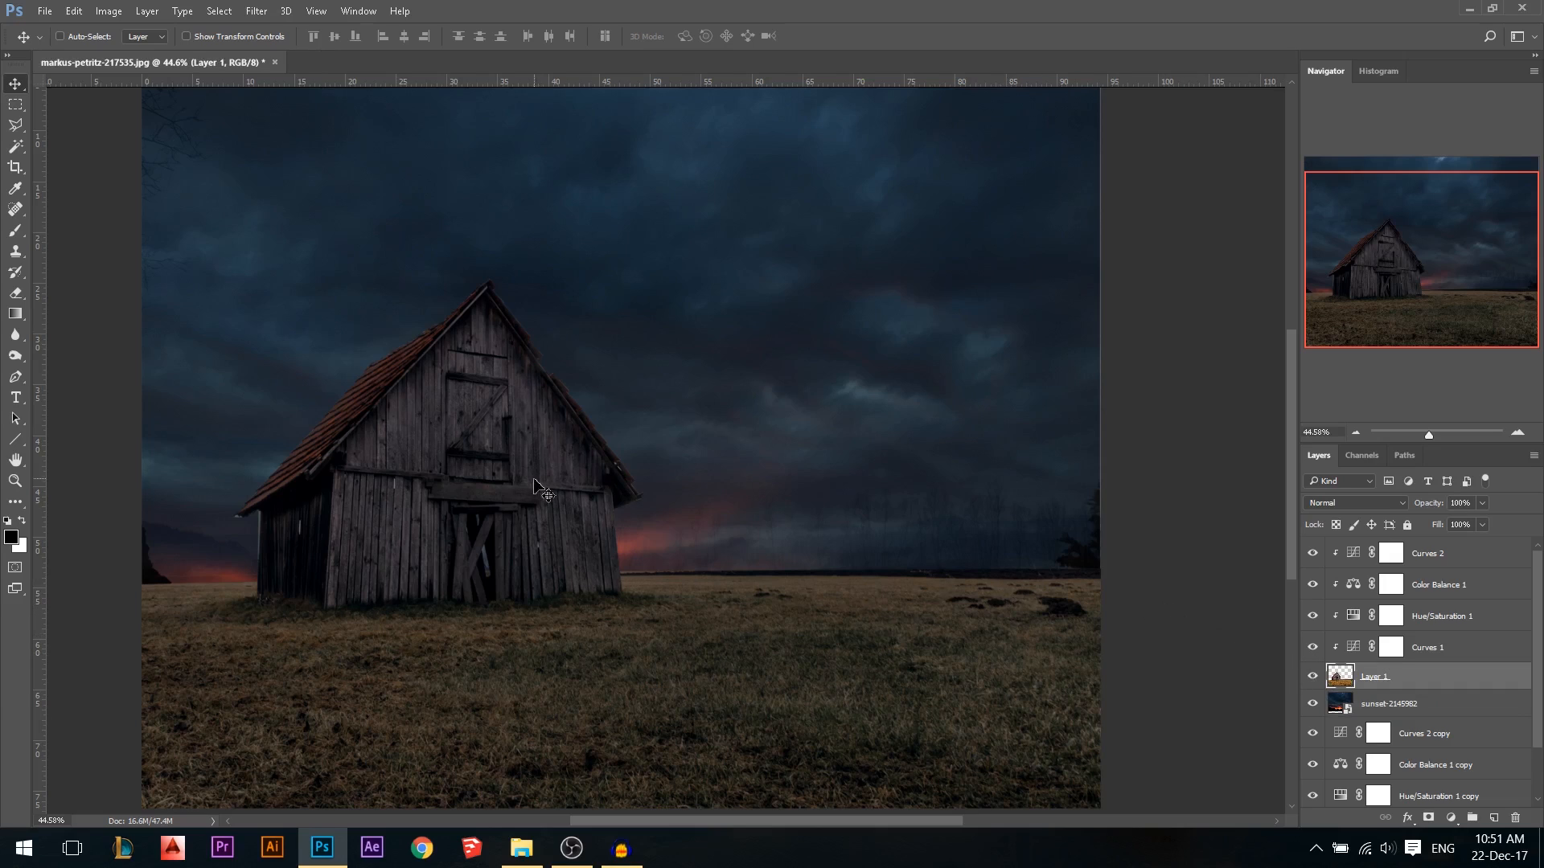
{"action": "left_click", "coordinate": [1428, 818]}
Paint black on the barn layer's mask along the horizon right of the barn with a soft brush at 89% opacity
{"action": "key", "text": "e"}
{"action": "key", "text": "b"}
{"action": "left_click_drag", "start_coordinate": [227, 427], "coordinate": [94, 415]}
{"action": "left_click_drag", "start_coordinate": [805, 634], "coordinate": [784, 639]}
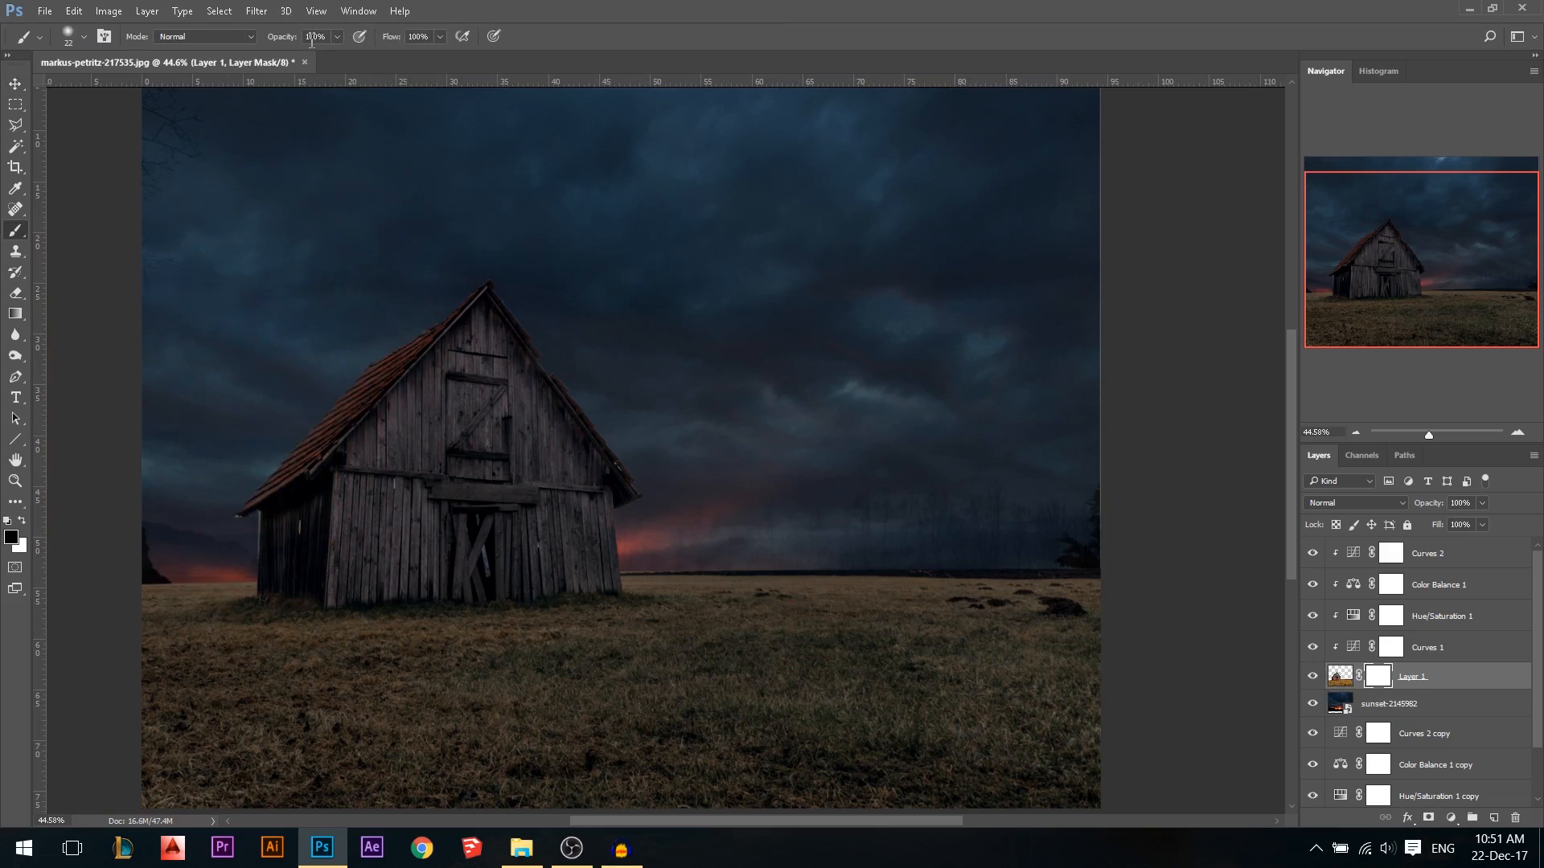
{"action": "left_click_drag", "start_coordinate": [287, 41], "coordinate": [278, 42]}
{"action": "mouse_move", "coordinate": [634, 582]}
{"action": "left_mouse_down"}
{"action": "mouse_move", "coordinate": [1119, 581]}
{"action": "mouse_move", "coordinate": [661, 569]}
{"action": "mouse_move", "coordinate": [634, 585]}
{"action": "mouse_move", "coordinate": [1082, 621]}
{"action": "mouse_move", "coordinate": [1120, 591]}
{"action": "left_mouse_up"}
{"action": "mouse_move", "coordinate": [862, 579]}
{"action": "left_mouse_down"}
{"action": "mouse_move", "coordinate": [1110, 564]}
{"action": "mouse_move", "coordinate": [937, 572]}
{"action": "mouse_move", "coordinate": [1109, 582]}
{"action": "mouse_move", "coordinate": [785, 548]}
{"action": "mouse_move", "coordinate": [696, 577]}
{"action": "left_mouse_up"}
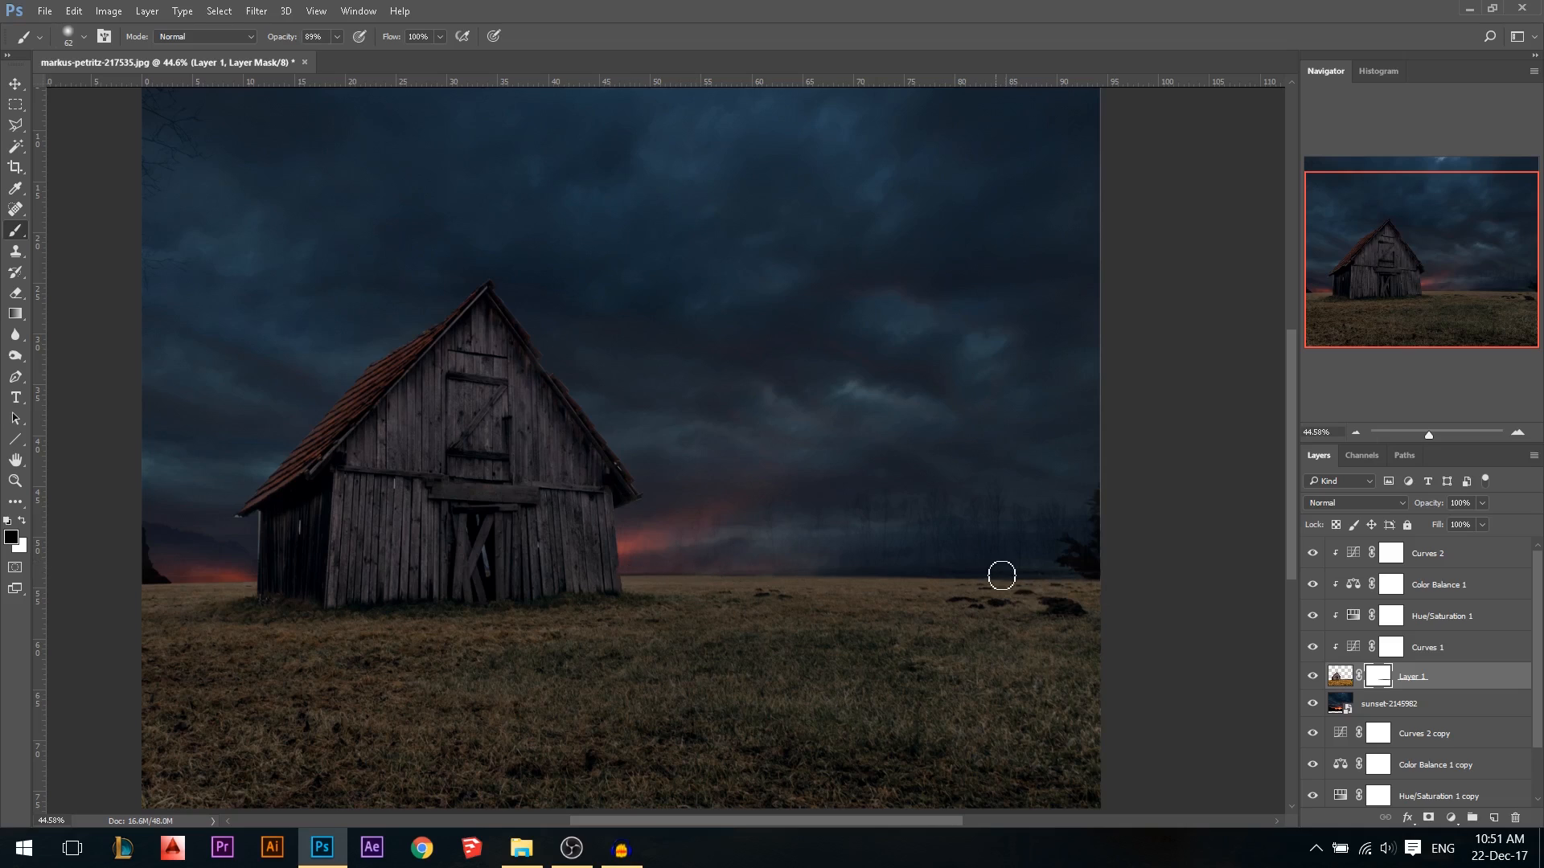
Blend the horizon between the barn's left wall and the photo's left edge by painting on the barn layer's mask
{"action": "scroll", "coordinate": [292, 579], "scroll_direction": "left", "scroll_amount": 2}
{"action": "scroll", "coordinate": [304, 614], "scroll_direction": "up", "scroll_amount": 3}
{"action": "mouse_move", "coordinate": [304, 613]}
{"action": "left_mouse_down"}
{"action": "mouse_move", "coordinate": [372, 621]}
{"action": "mouse_move", "coordinate": [217, 620]}
{"action": "mouse_move", "coordinate": [363, 618]}
{"action": "left_mouse_up"}
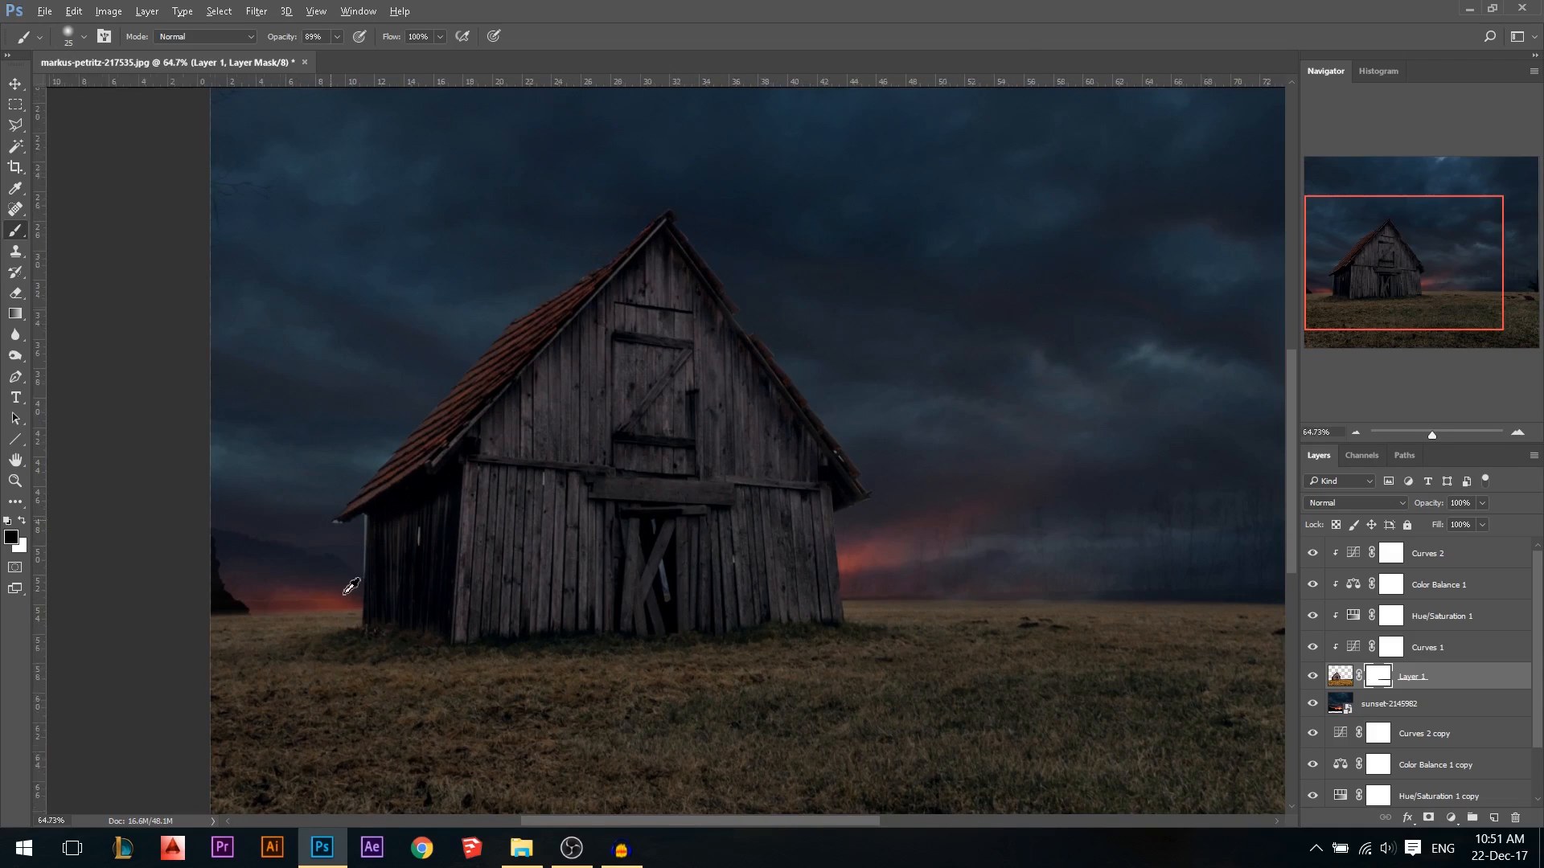
Mask out the light fringe under the left eave and down the left wall, raising the brush opacity to 100%
{"action": "scroll", "coordinate": [348, 587], "scroll_direction": "up", "scroll_amount": 6}
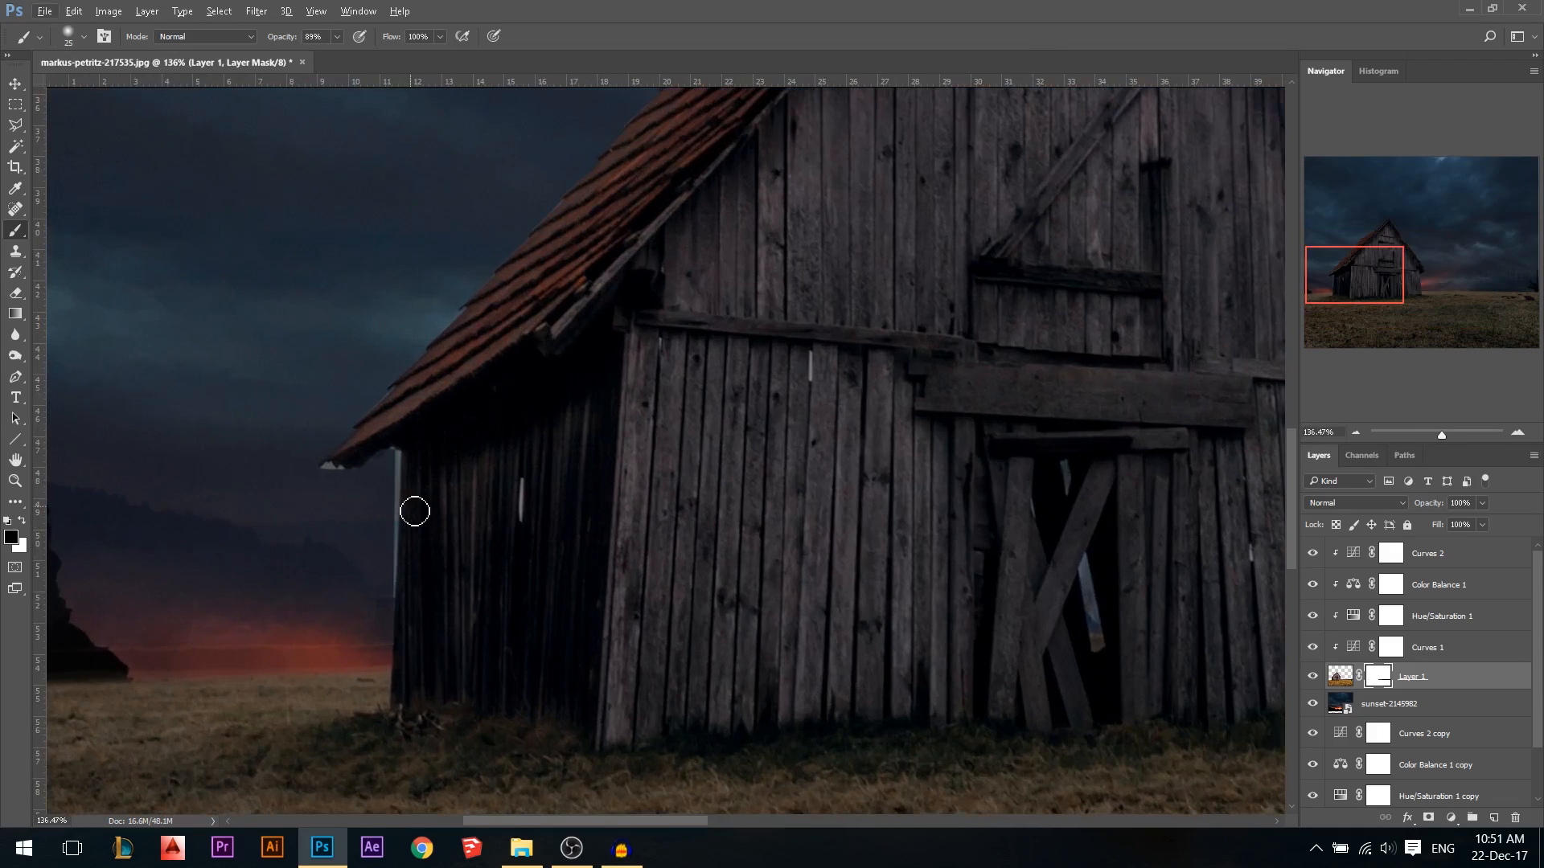
{"action": "left_click_drag", "start_coordinate": [415, 512], "coordinate": [389, 464]}
{"action": "left_click_drag", "start_coordinate": [283, 37], "coordinate": [298, 37]}
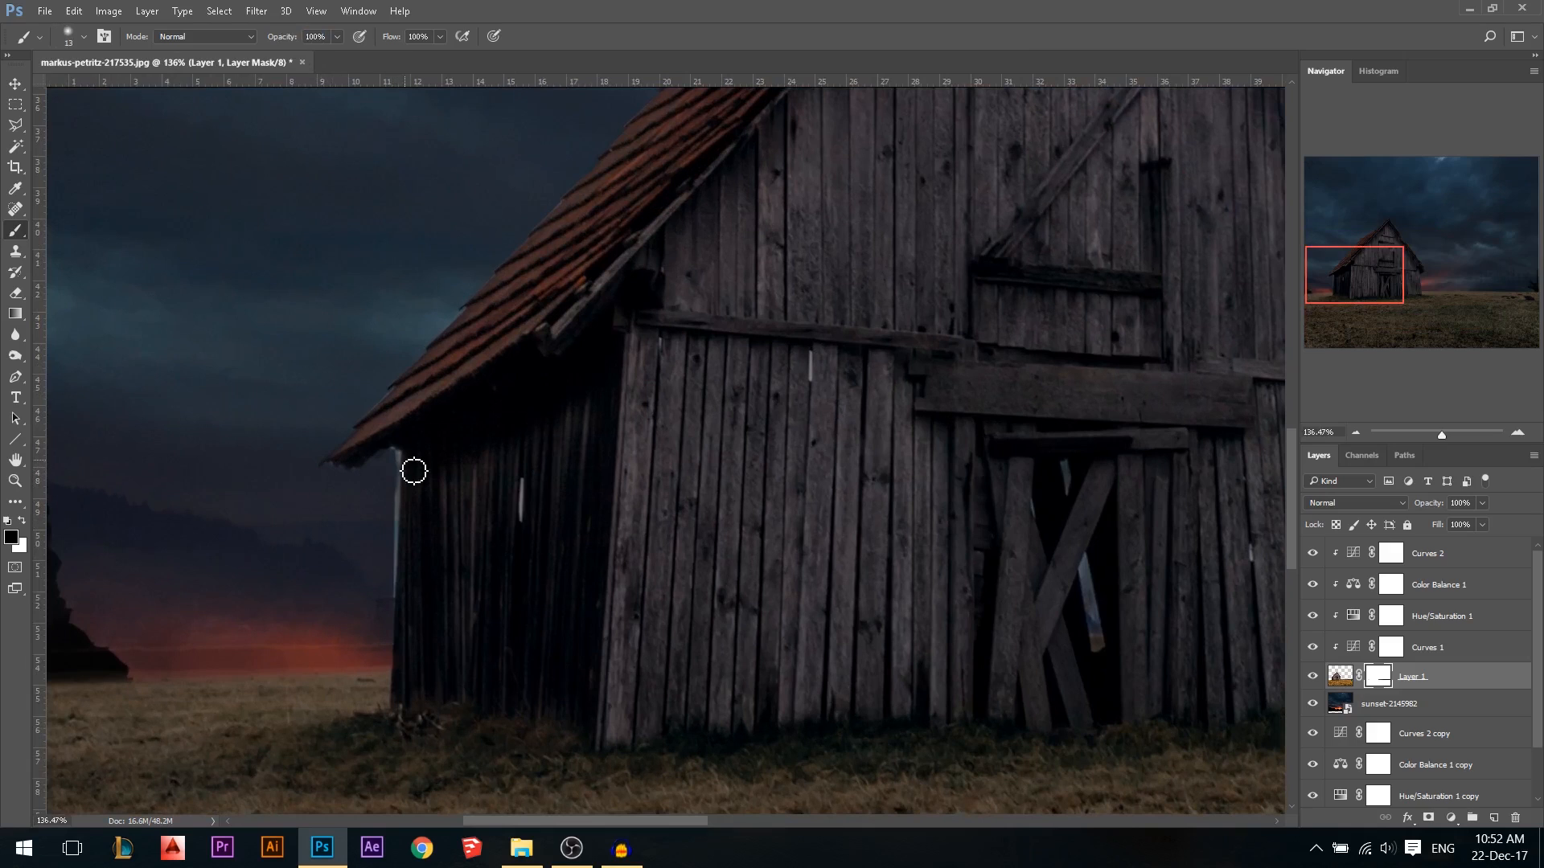
{"action": "left_click_drag", "start_coordinate": [399, 615], "coordinate": [419, 604]}
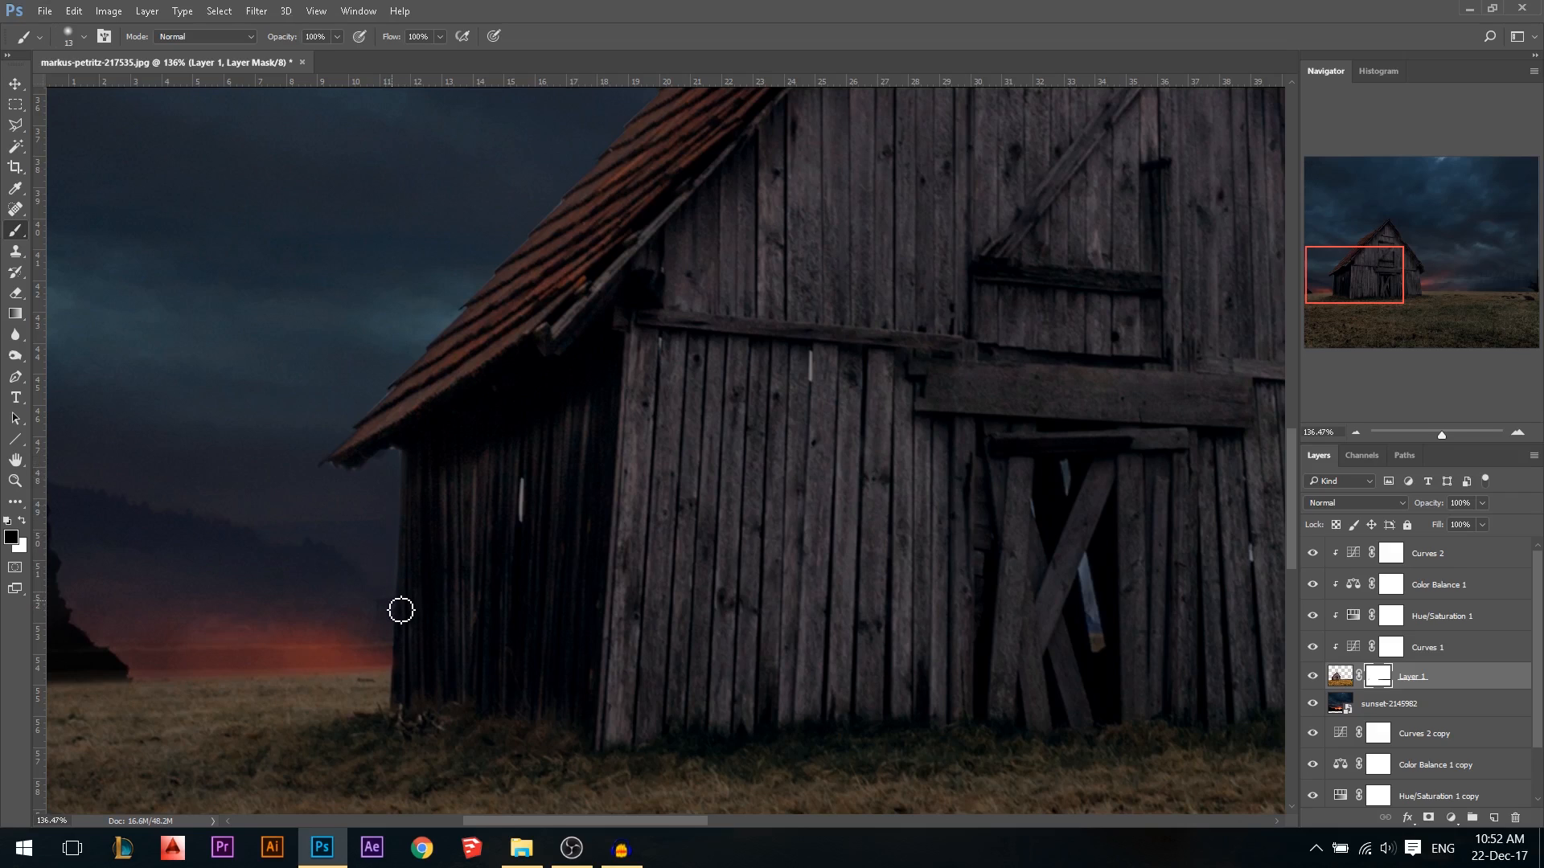
{"action": "scroll", "coordinate": [435, 643], "scroll_direction": "down", "scroll_amount": 5}
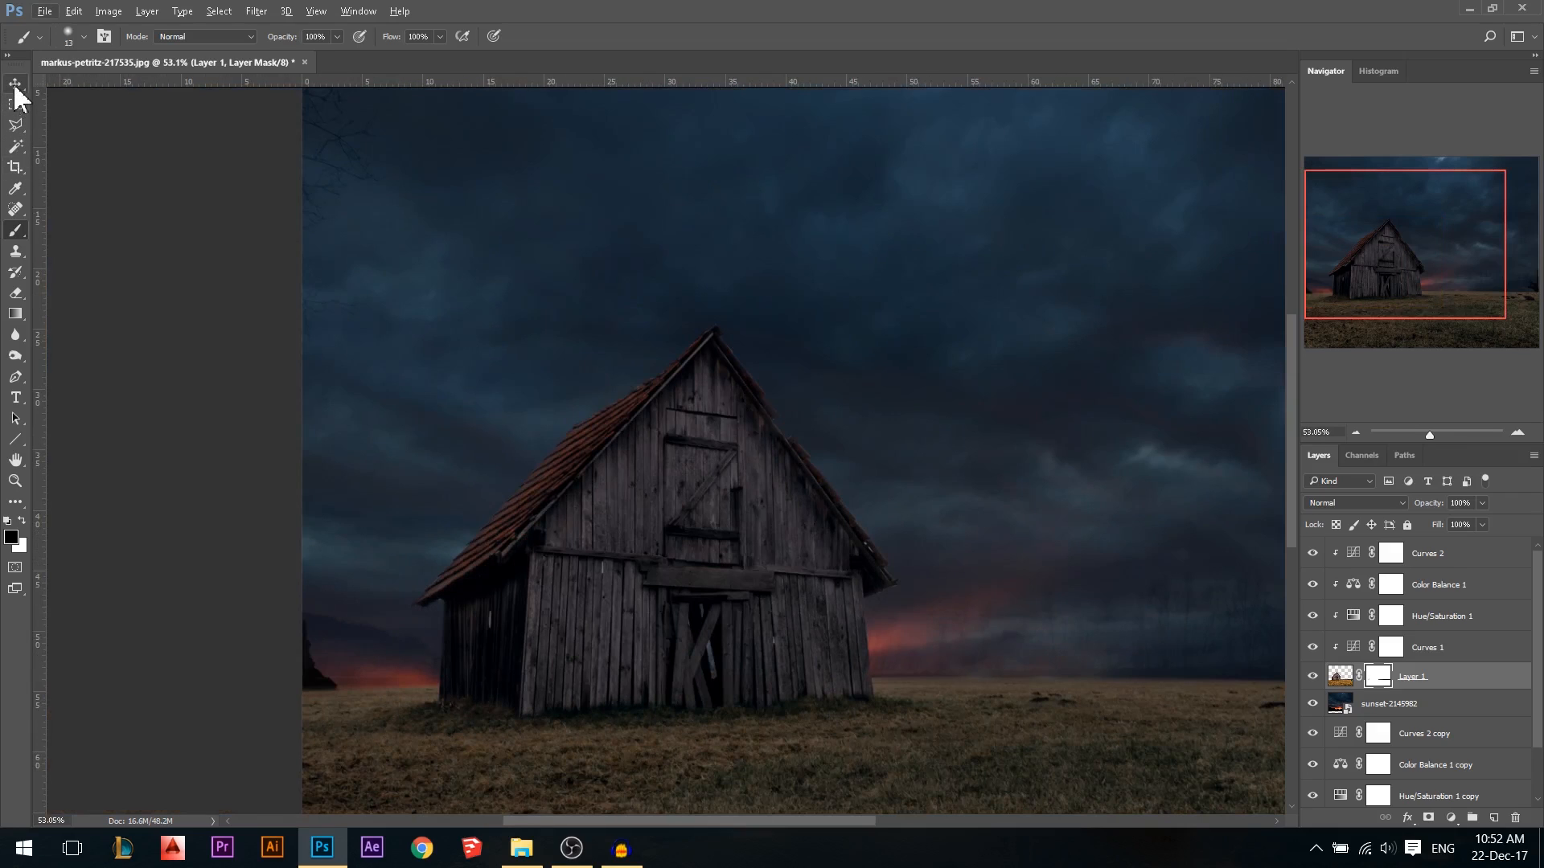
{"action": "left_click", "coordinate": [16, 83]}
{"action": "scroll", "coordinate": [753, 531], "scroll_direction": "down", "scroll_amount": 2}
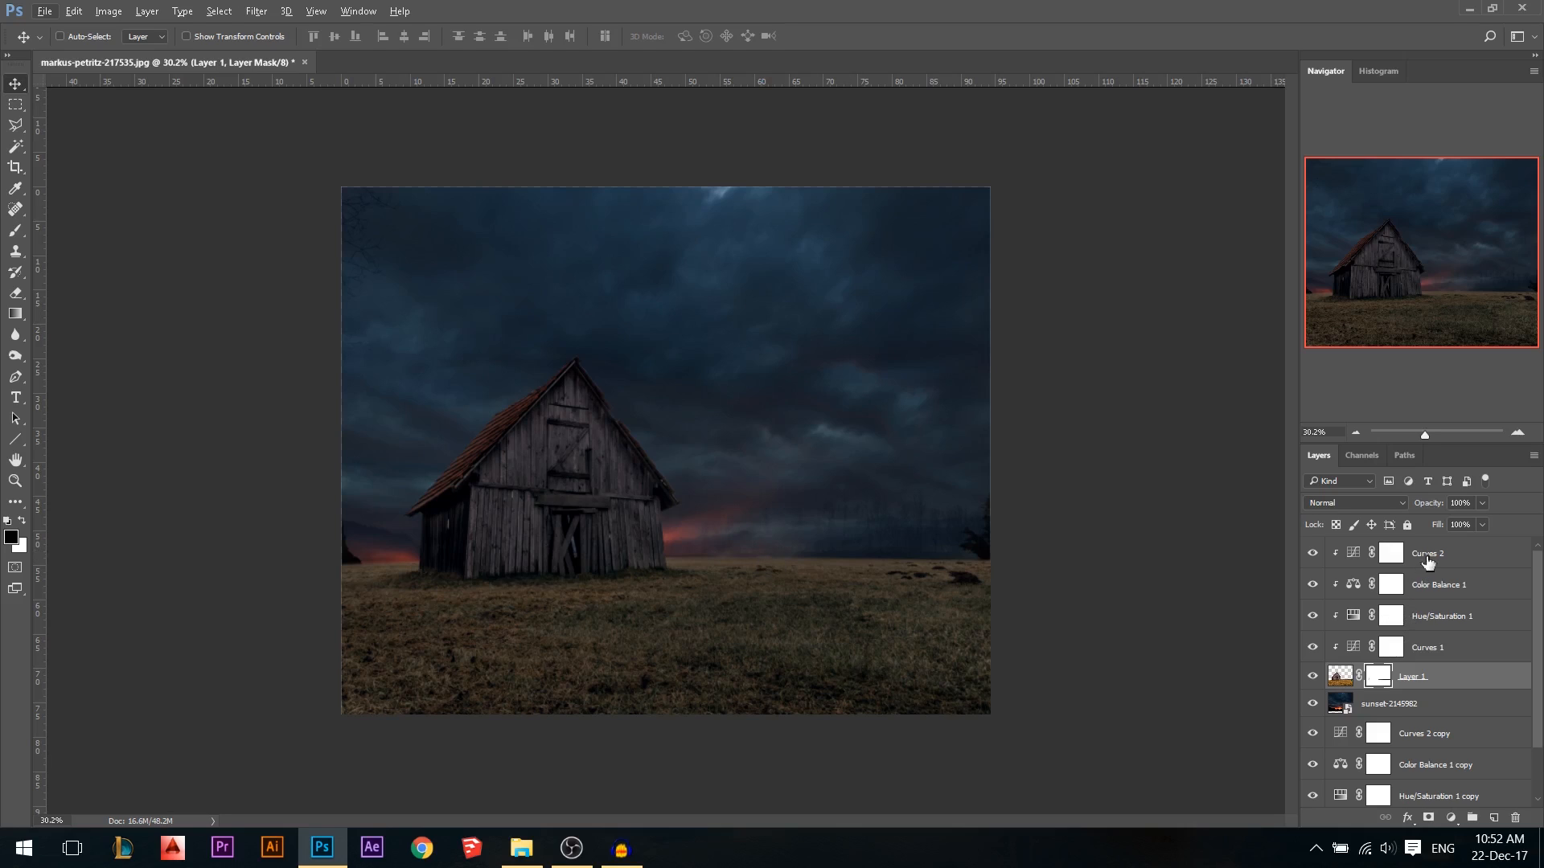
Place storm-466677.jpg from the Stocks folder above the Curves 2 layer
{"action": "left_click", "coordinate": [1427, 560]}
{"action": "left_click", "coordinate": [522, 846]}
{"action": "left_click", "coordinate": [1114, 656]}
{"action": "left_click_drag", "start_coordinate": [682, 541], "coordinate": [645, 465]}
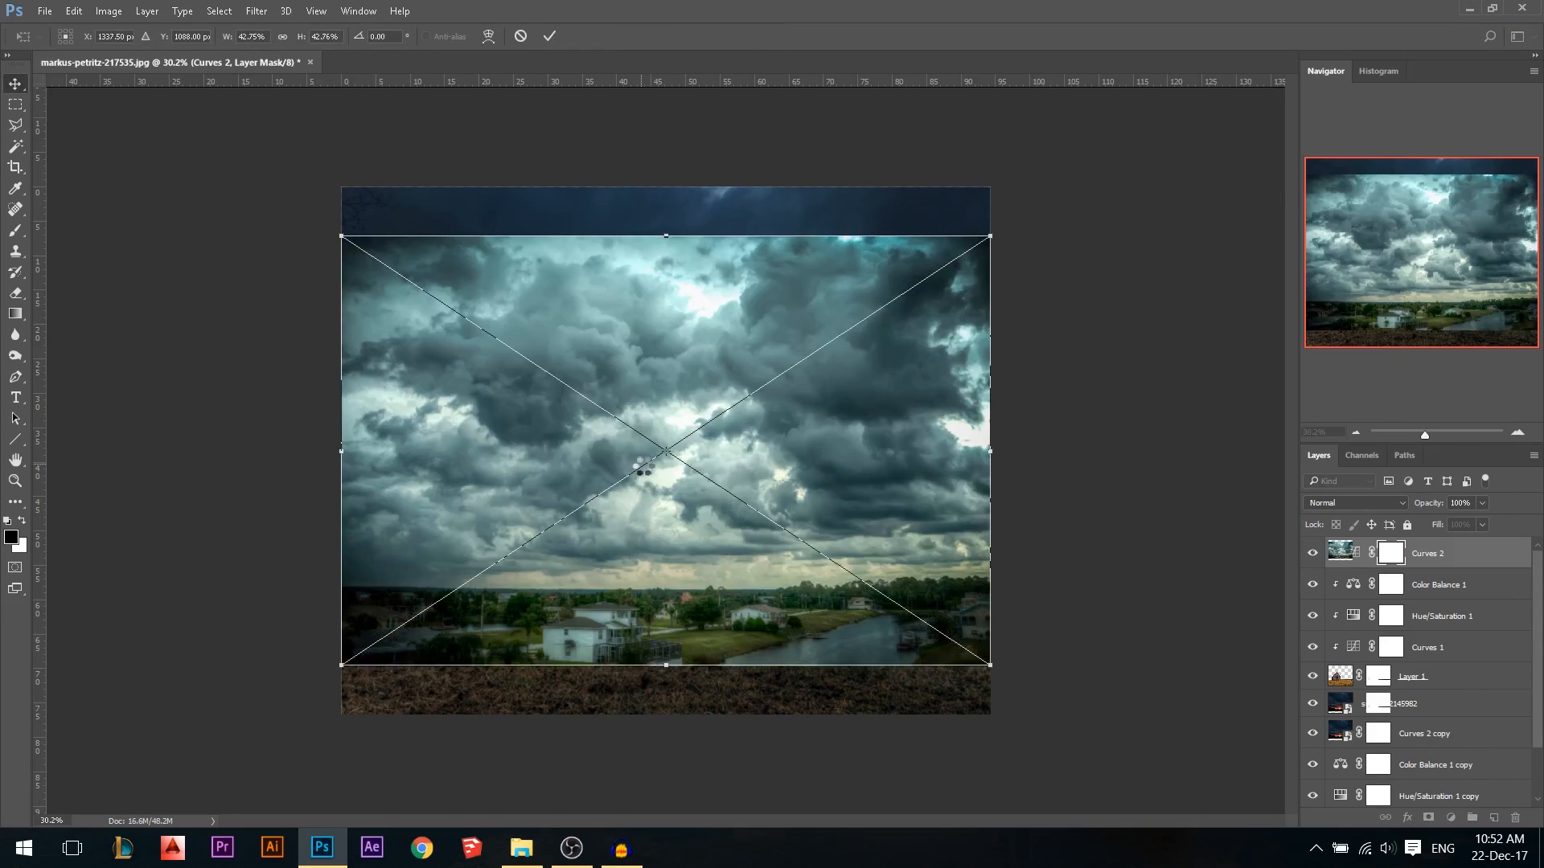
{"action": "key", "text": "Return"}
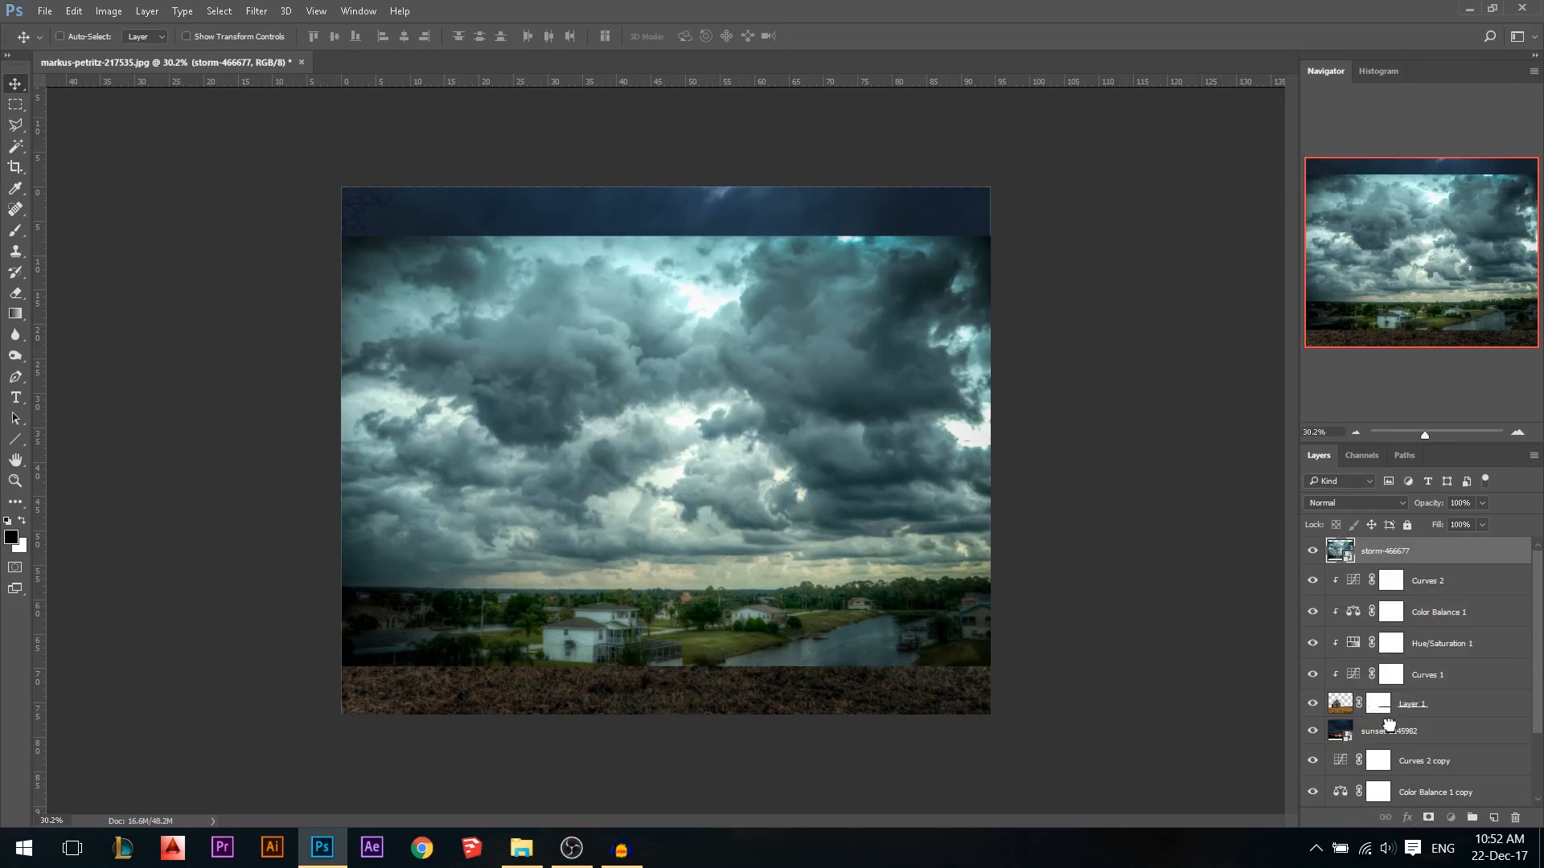
Move the storm layer directly beneath Layer 1 and reposition and stretch it upward until the clouds cover the whole sky
{"action": "left_click_drag", "start_coordinate": [1388, 725], "coordinate": [1387, 729]}
{"action": "left_click_drag", "start_coordinate": [871, 531], "coordinate": [808, 445]}
{"action": "key", "text": "ctrl+t"}
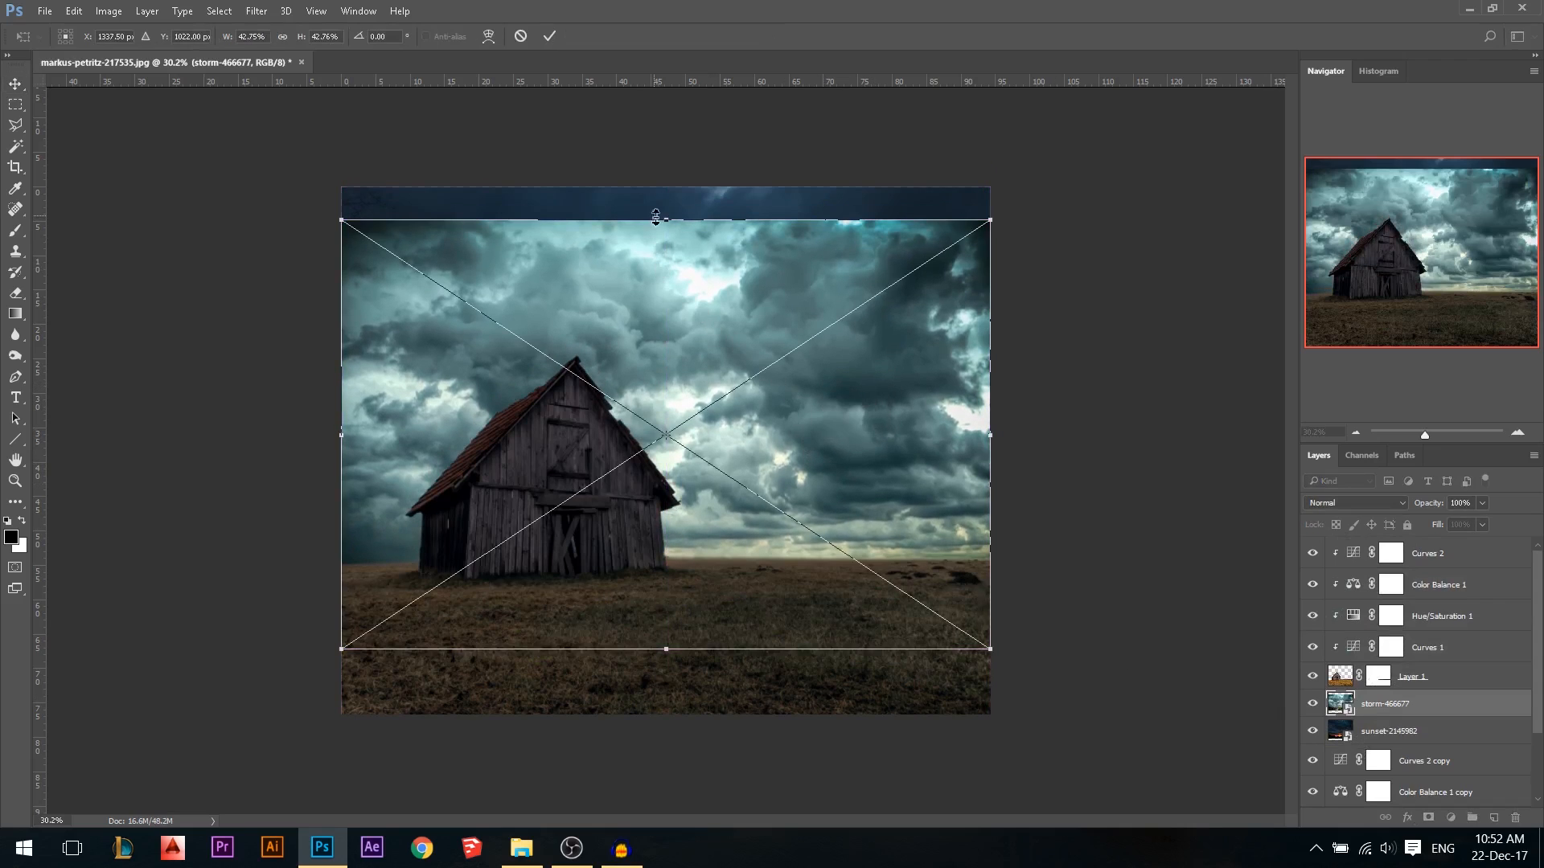
{"action": "left_click_drag", "start_coordinate": [666, 214], "coordinate": [671, 188]}
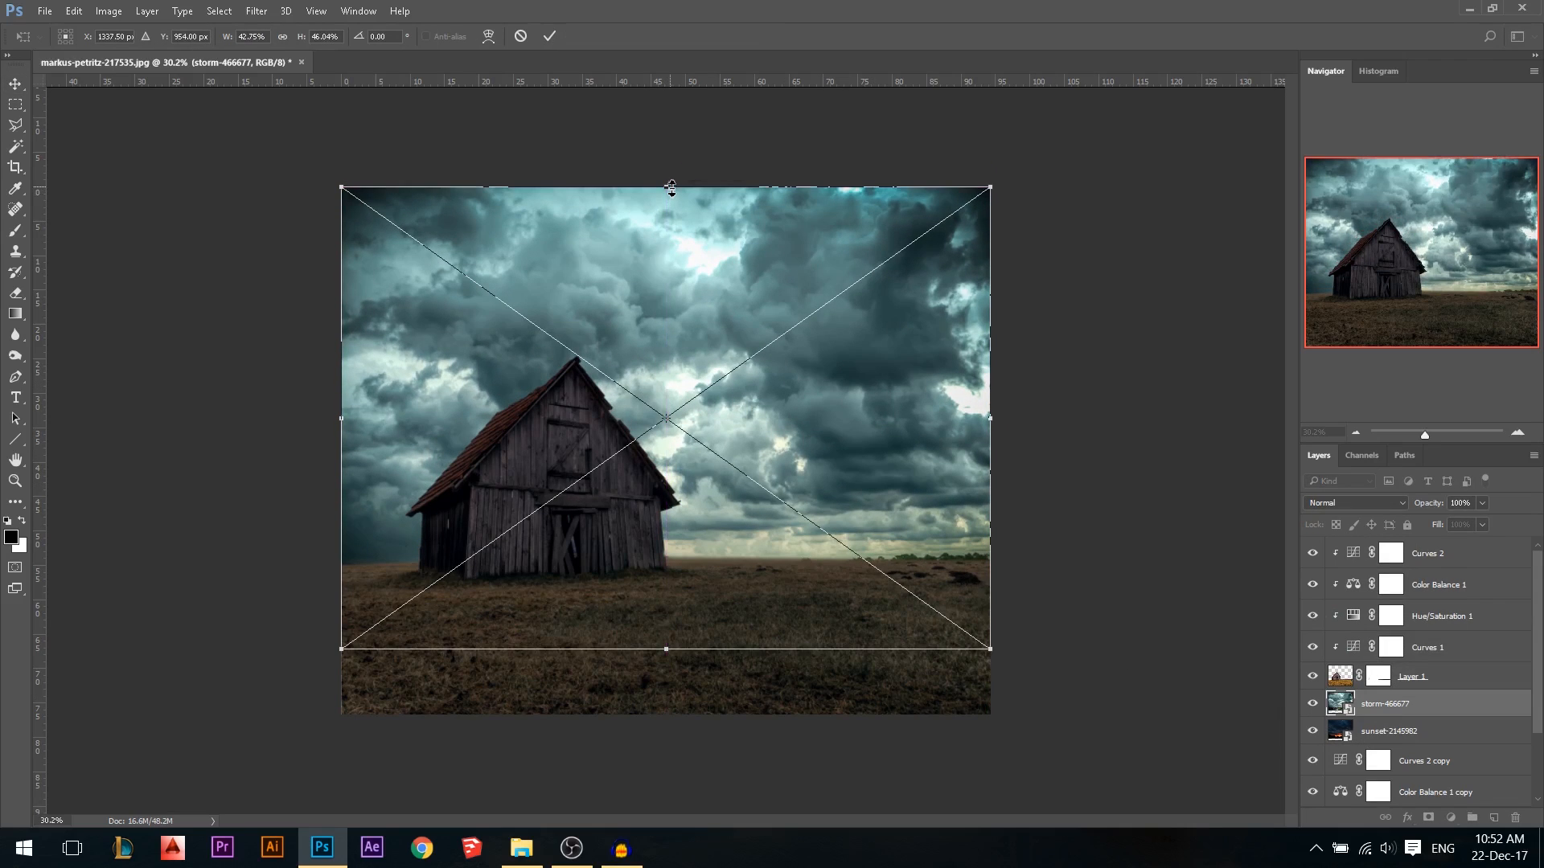
{"action": "key", "text": "Return"}
{"action": "left_click_drag", "start_coordinate": [745, 376], "coordinate": [763, 419]}
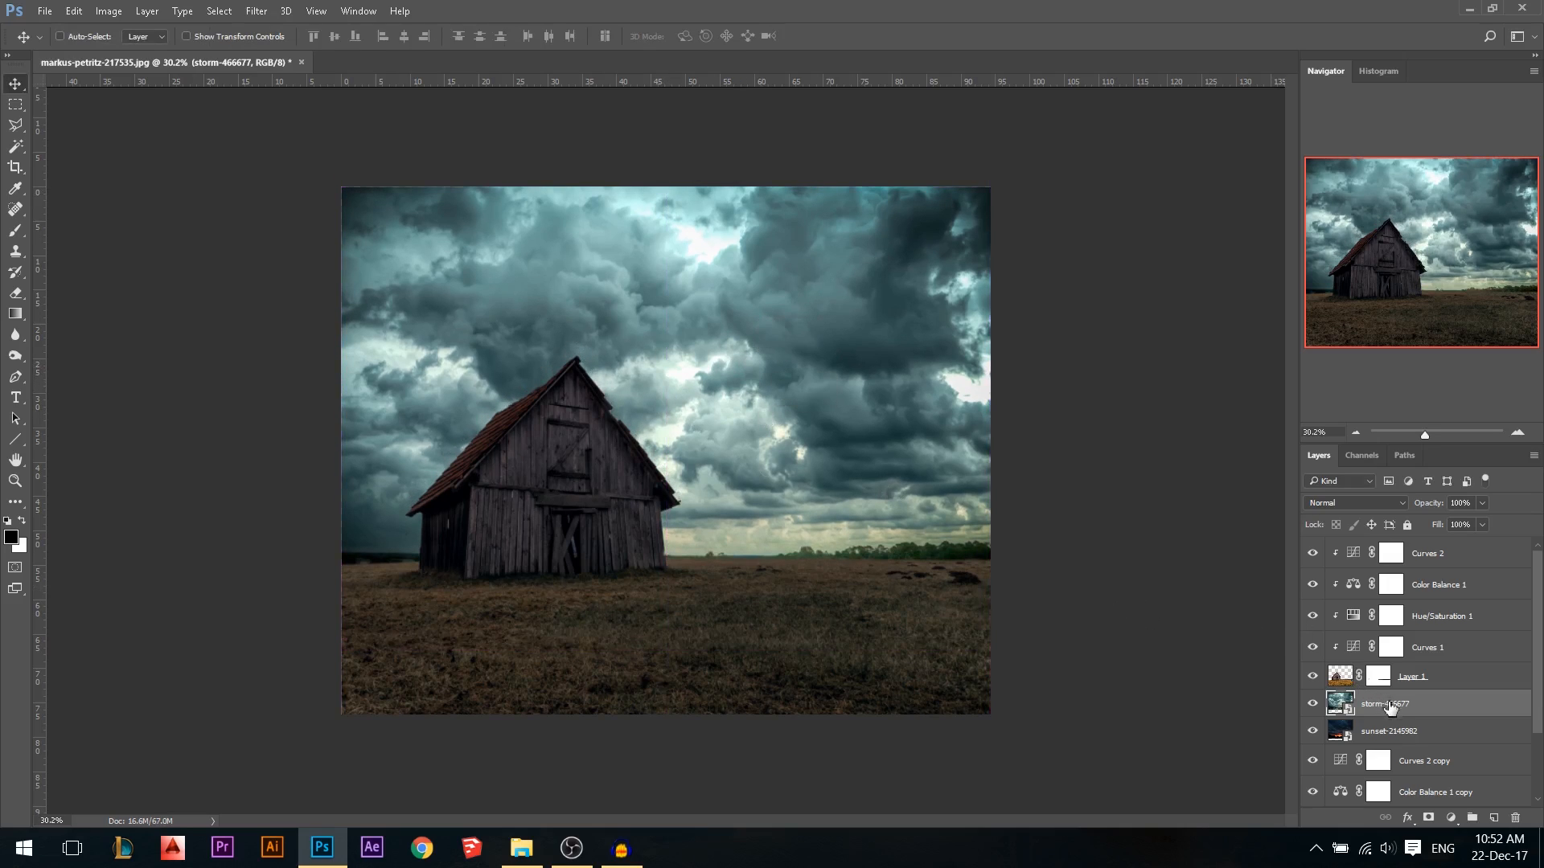
Rasterize the storm-466677 and sunset-2145982 layers, leaving the storm layer selected
{"action": "right_click", "coordinate": [1388, 706]}
{"action": "left_click", "coordinate": [1077, 452]}
{"action": "right_click", "coordinate": [1391, 731]}
{"action": "left_click", "coordinate": [1036, 450]}
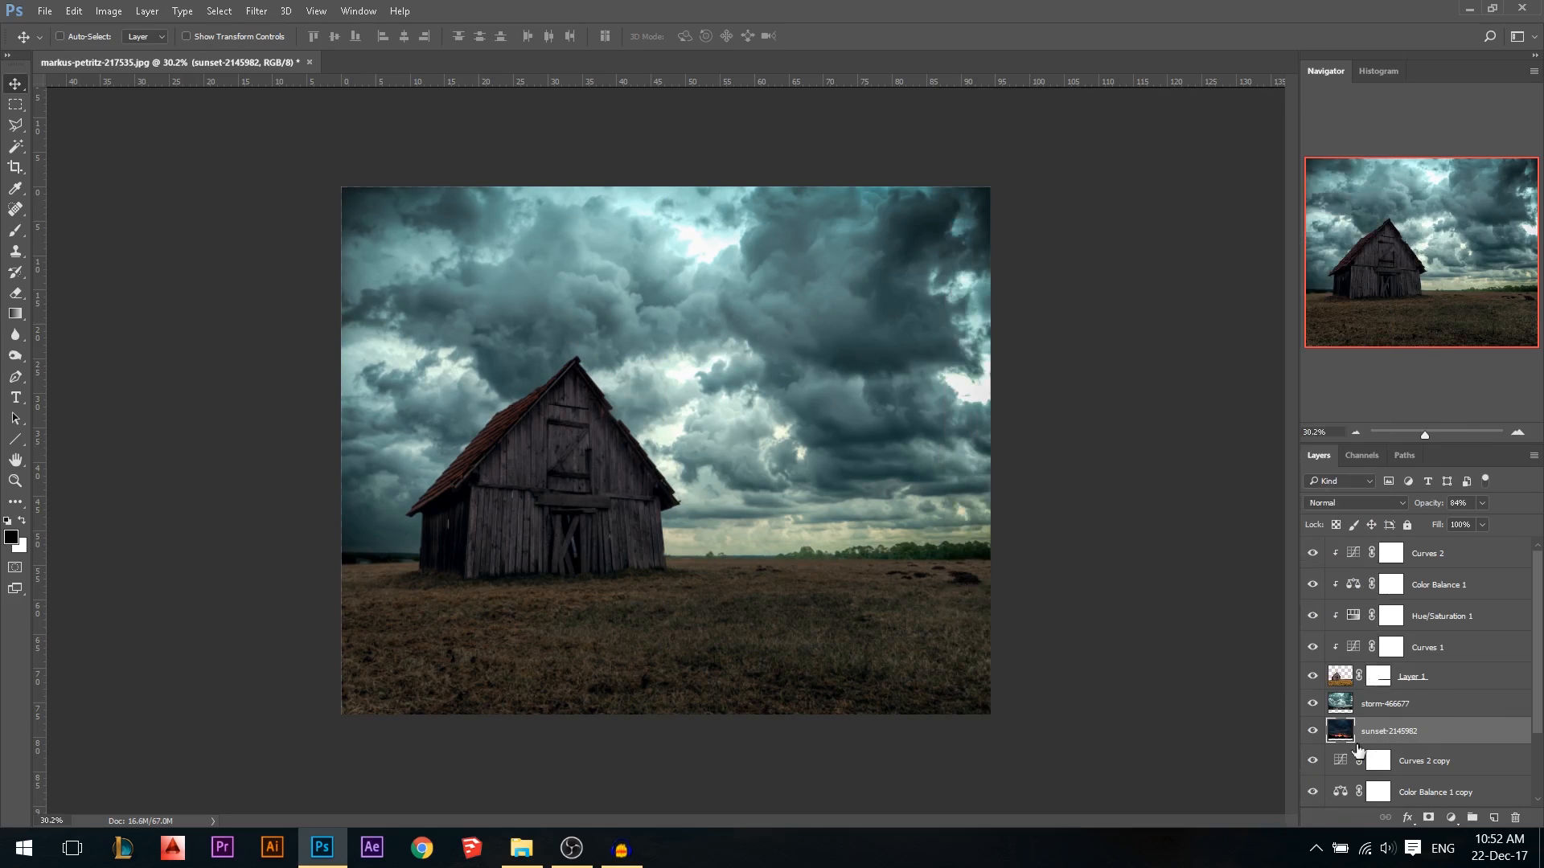
{"action": "left_click", "coordinate": [1402, 707]}
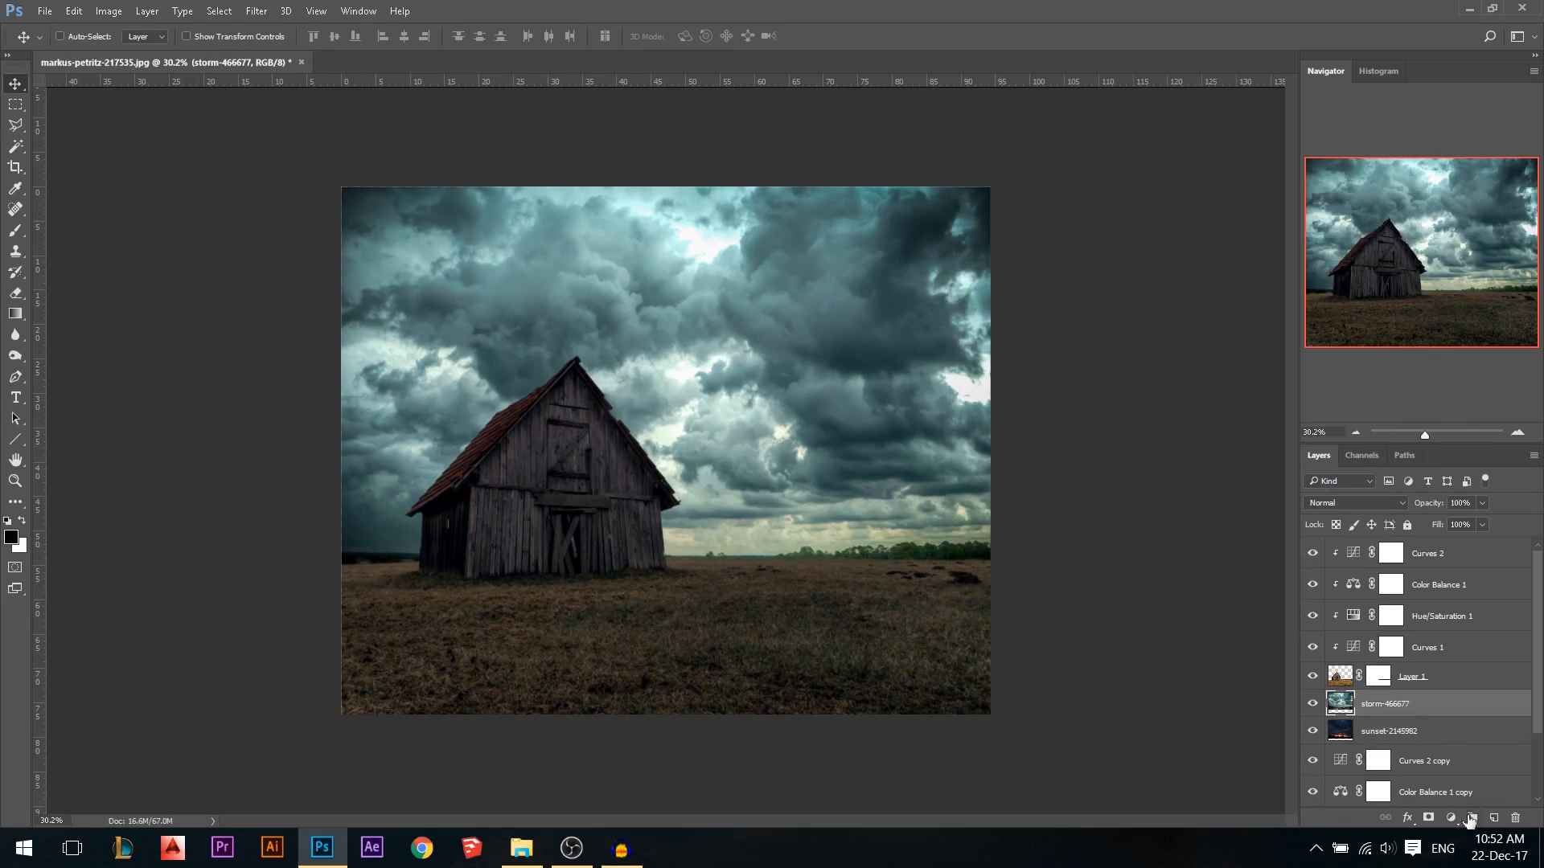
Add a Curves adjustment clipped to the storm layer and pull the white endpoint down to darken the clouds
{"action": "left_click", "coordinate": [1470, 821]}
{"action": "left_click", "coordinate": [1298, 535]}
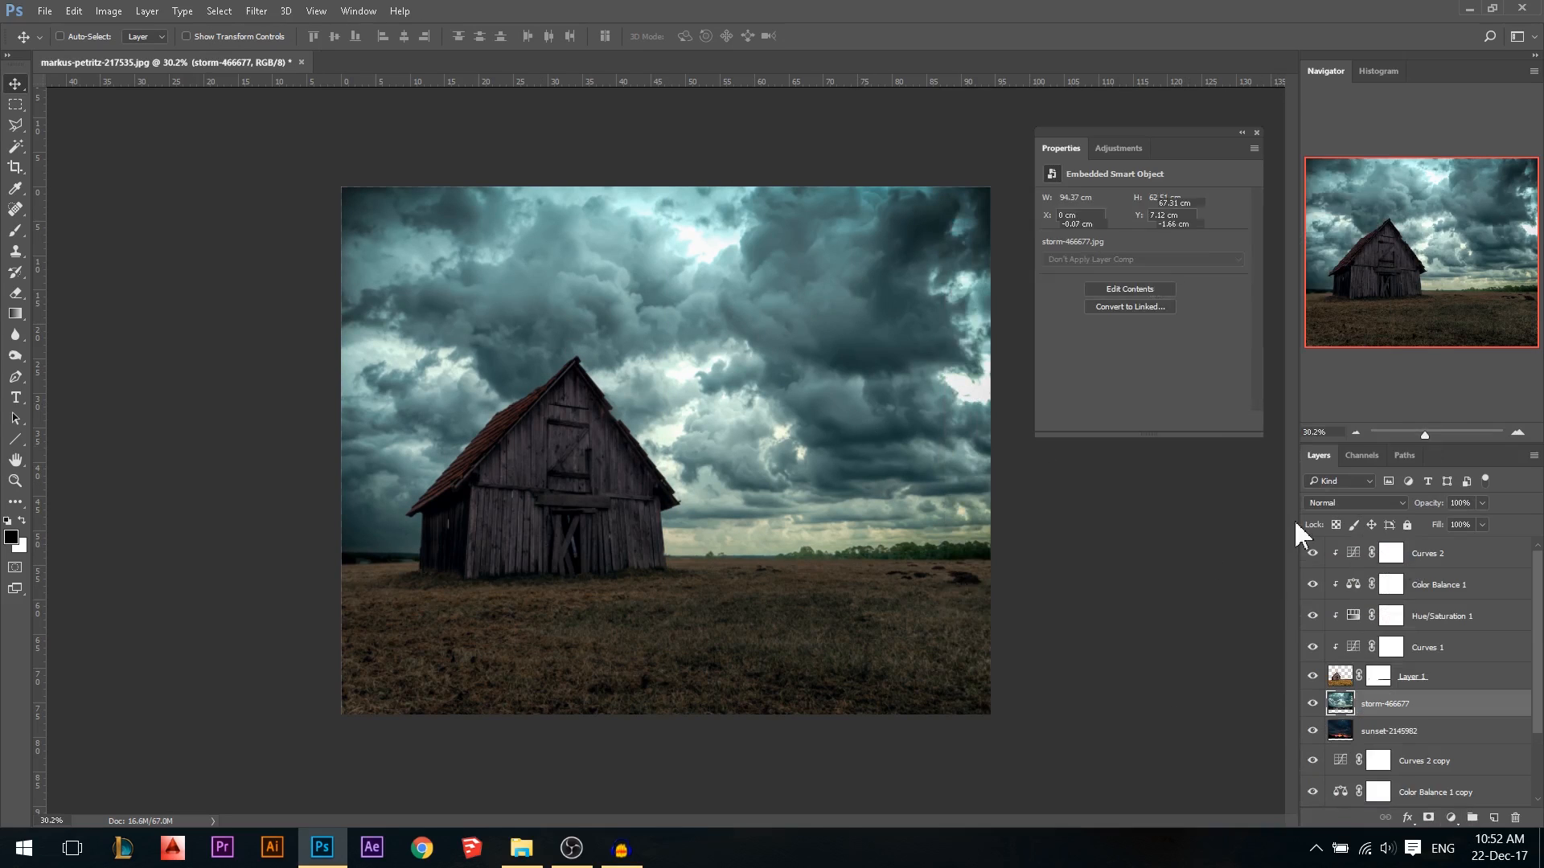
{"action": "left_click_drag", "start_coordinate": [1236, 239], "coordinate": [1264, 342]}
{"action": "left_click", "coordinate": [1257, 132]}
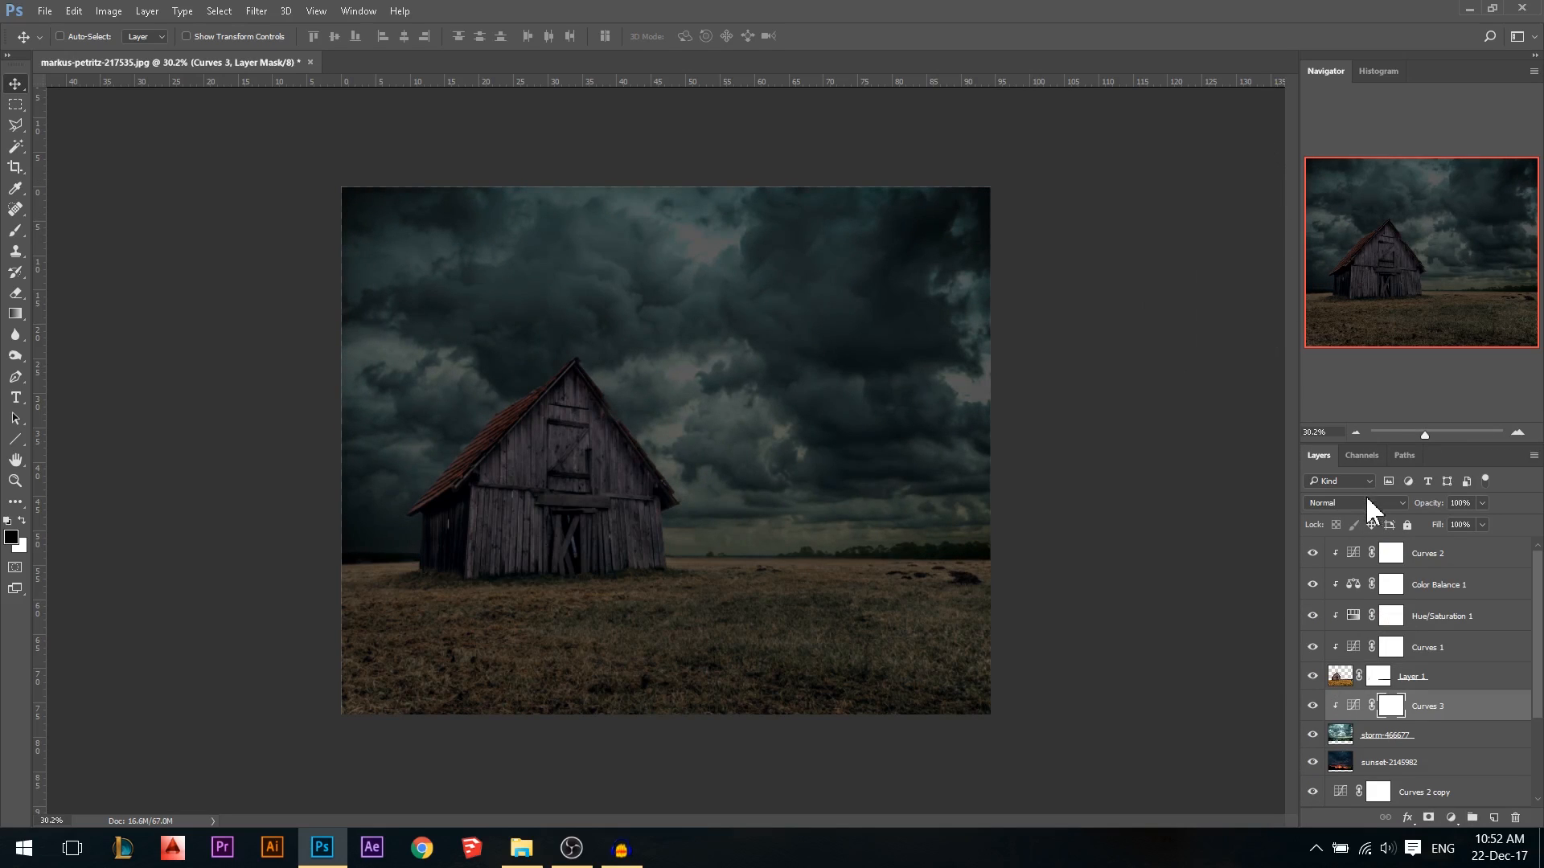
Compare the Screen, Multiply and Overlay blend modes on the Curves 3 layer and set it to Soft Light
{"action": "left_click", "coordinate": [1367, 503]}
{"action": "left_click", "coordinate": [1327, 622]}
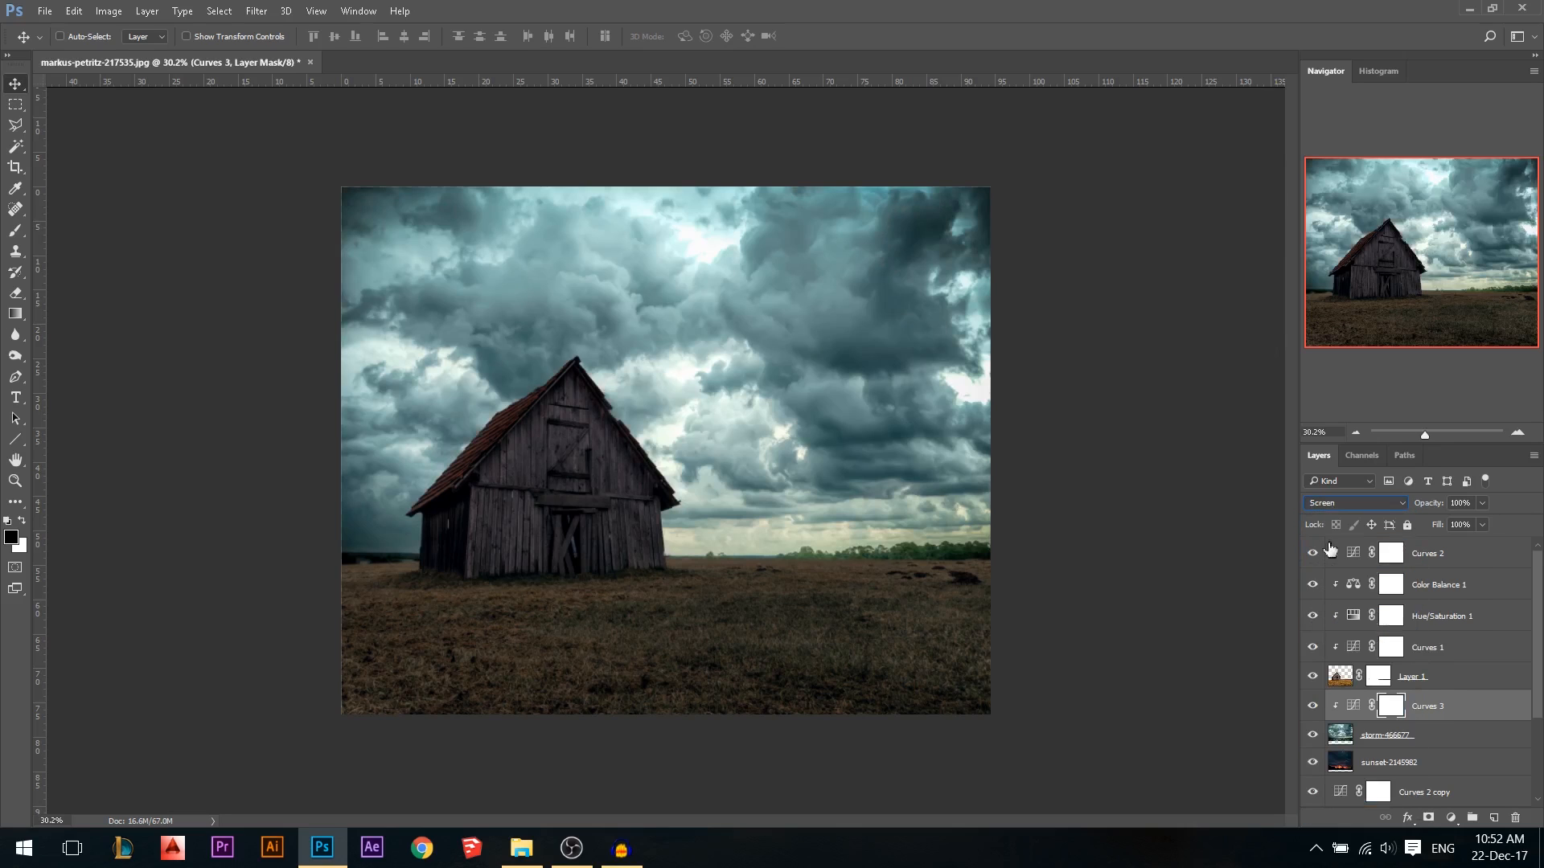
{"action": "left_click", "coordinate": [1343, 511]}
{"action": "scroll", "coordinate": [1337, 505], "scroll_direction": "up", "scroll_amount": 4}
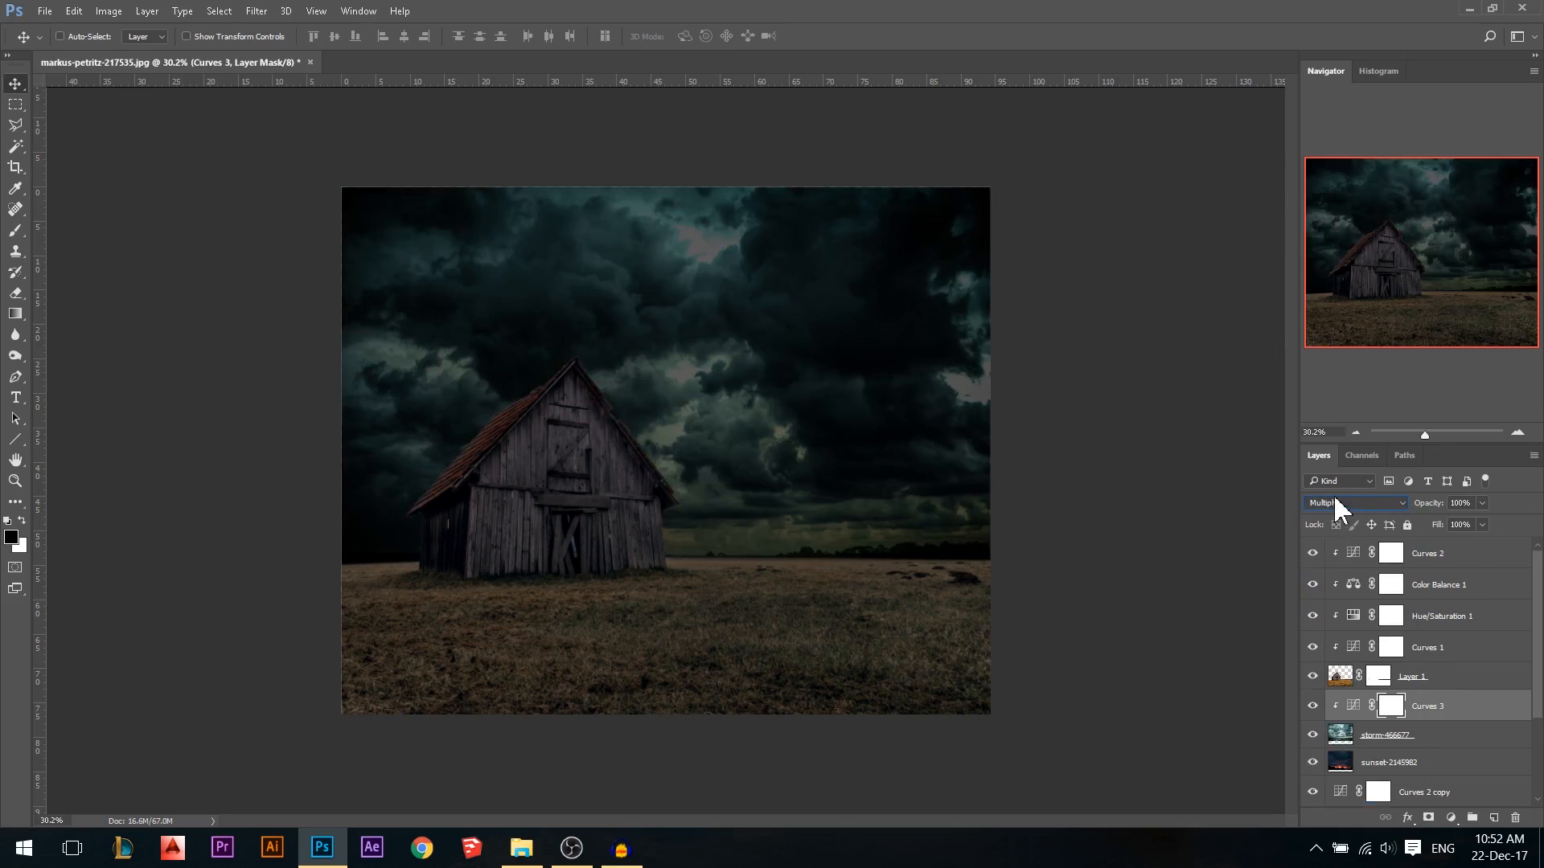
{"action": "left_click", "coordinate": [1337, 505]}
{"action": "left_click", "coordinate": [1317, 670]}
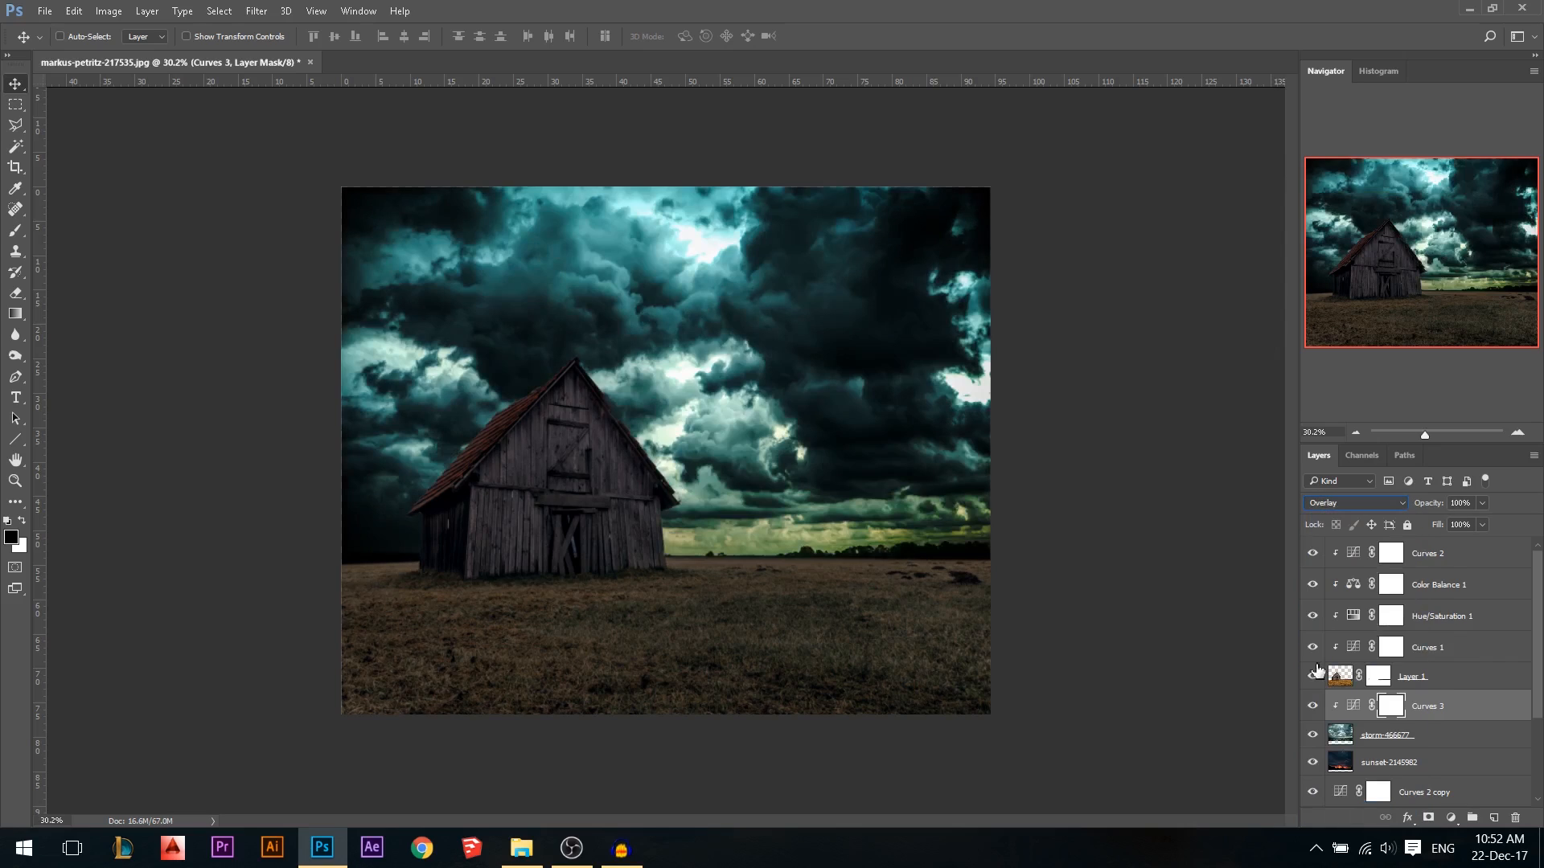
{"action": "scroll", "coordinate": [1335, 499], "scroll_direction": "down", "scroll_amount": 1}
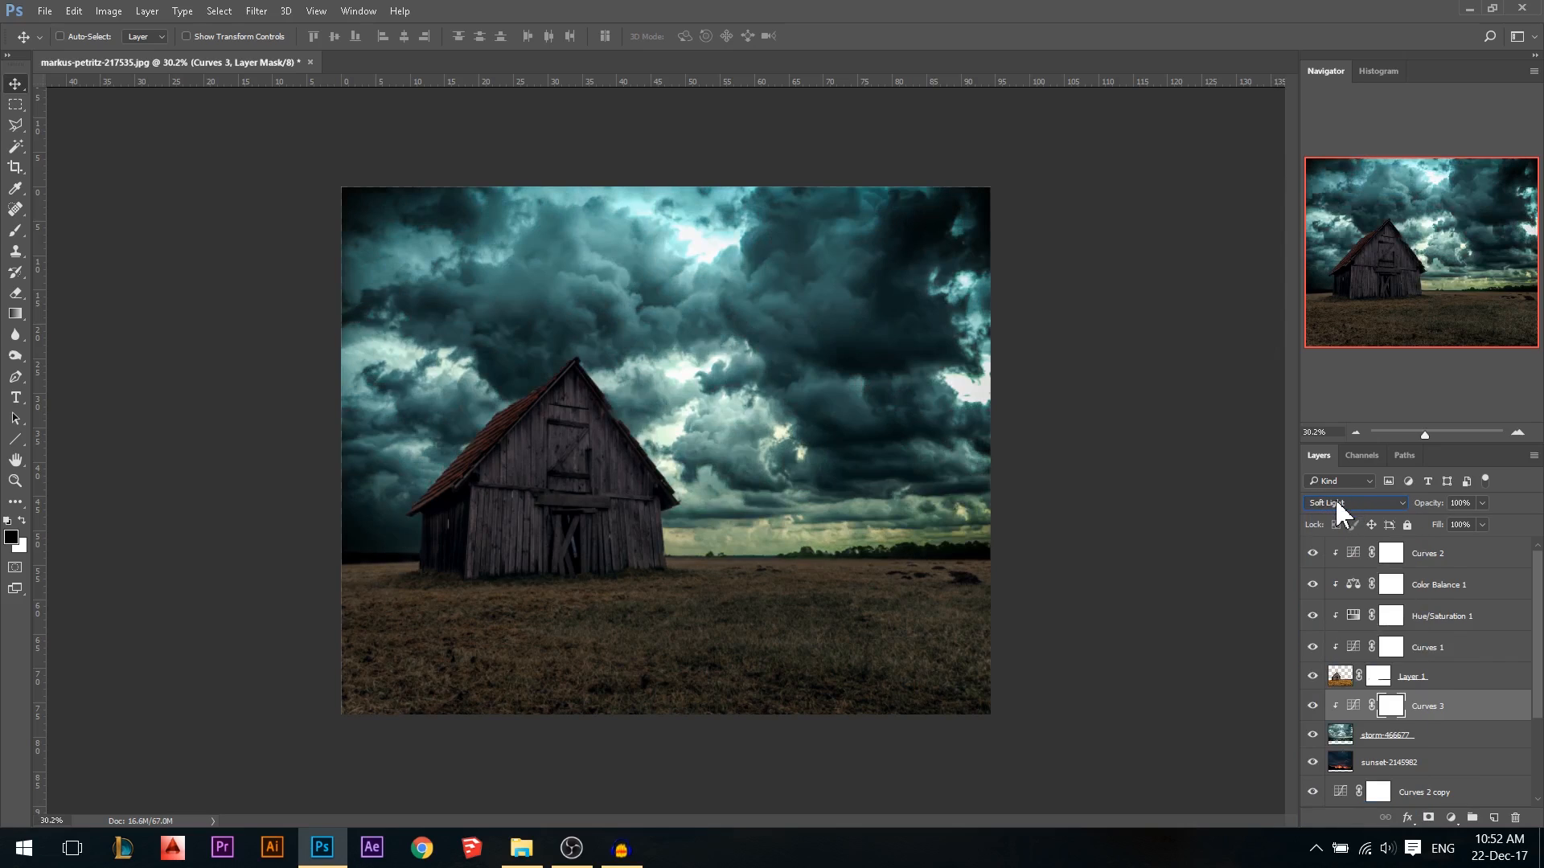
Raise the black and white endpoints of the Curves 3 adjustment to soften its effect on the storm clouds
{"action": "double_click", "coordinate": [1353, 706]}
{"action": "left_click_drag", "start_coordinate": [1077, 396], "coordinate": [1077, 369]}
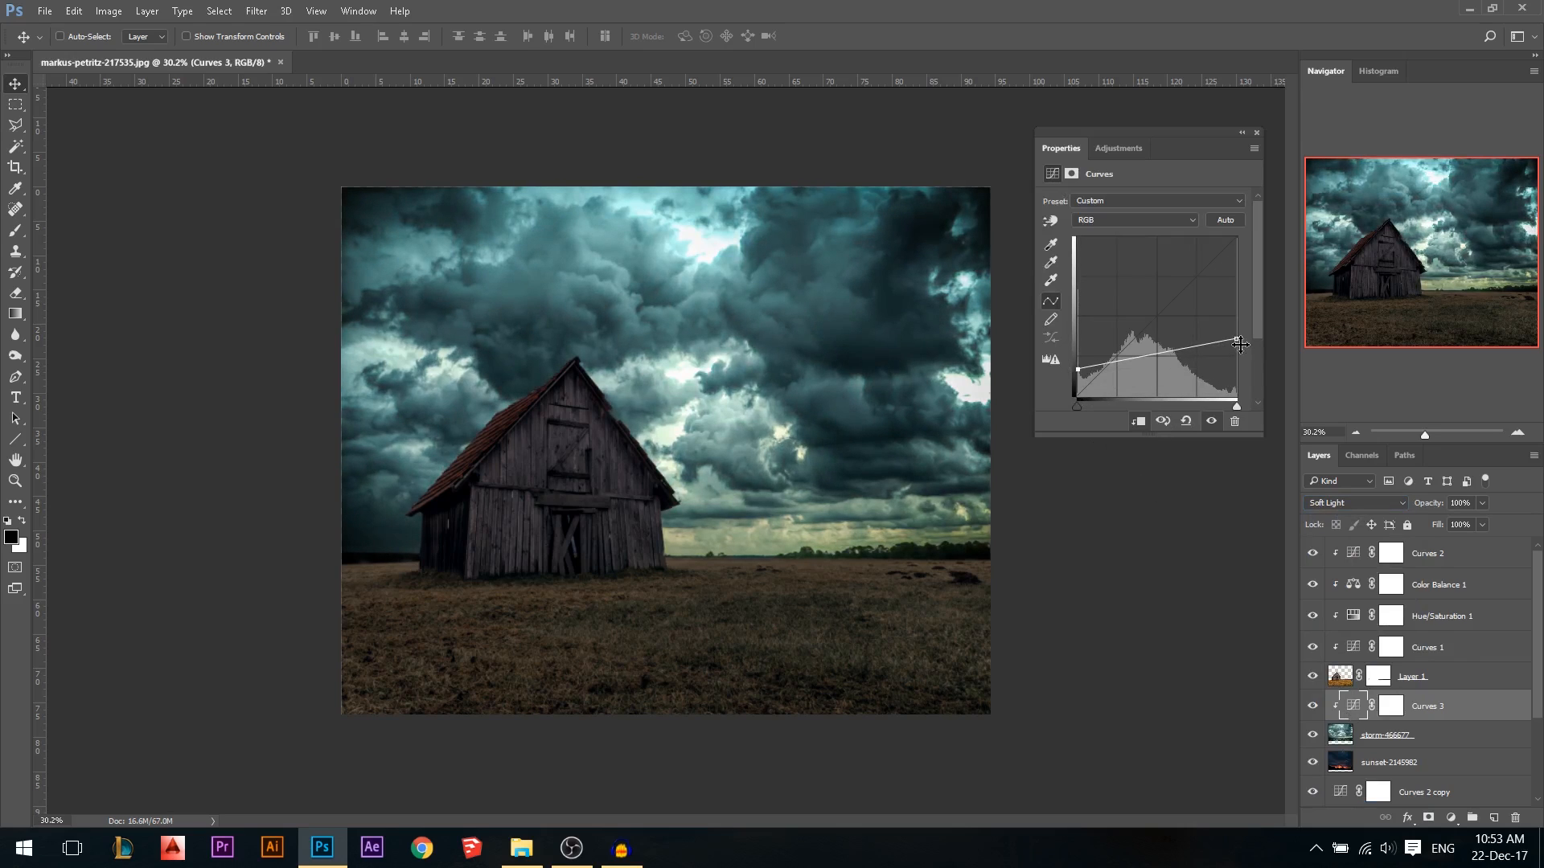
{"action": "left_click_drag", "start_coordinate": [1240, 344], "coordinate": [1239, 310]}
{"action": "left_click_drag", "start_coordinate": [1083, 370], "coordinate": [1083, 348]}
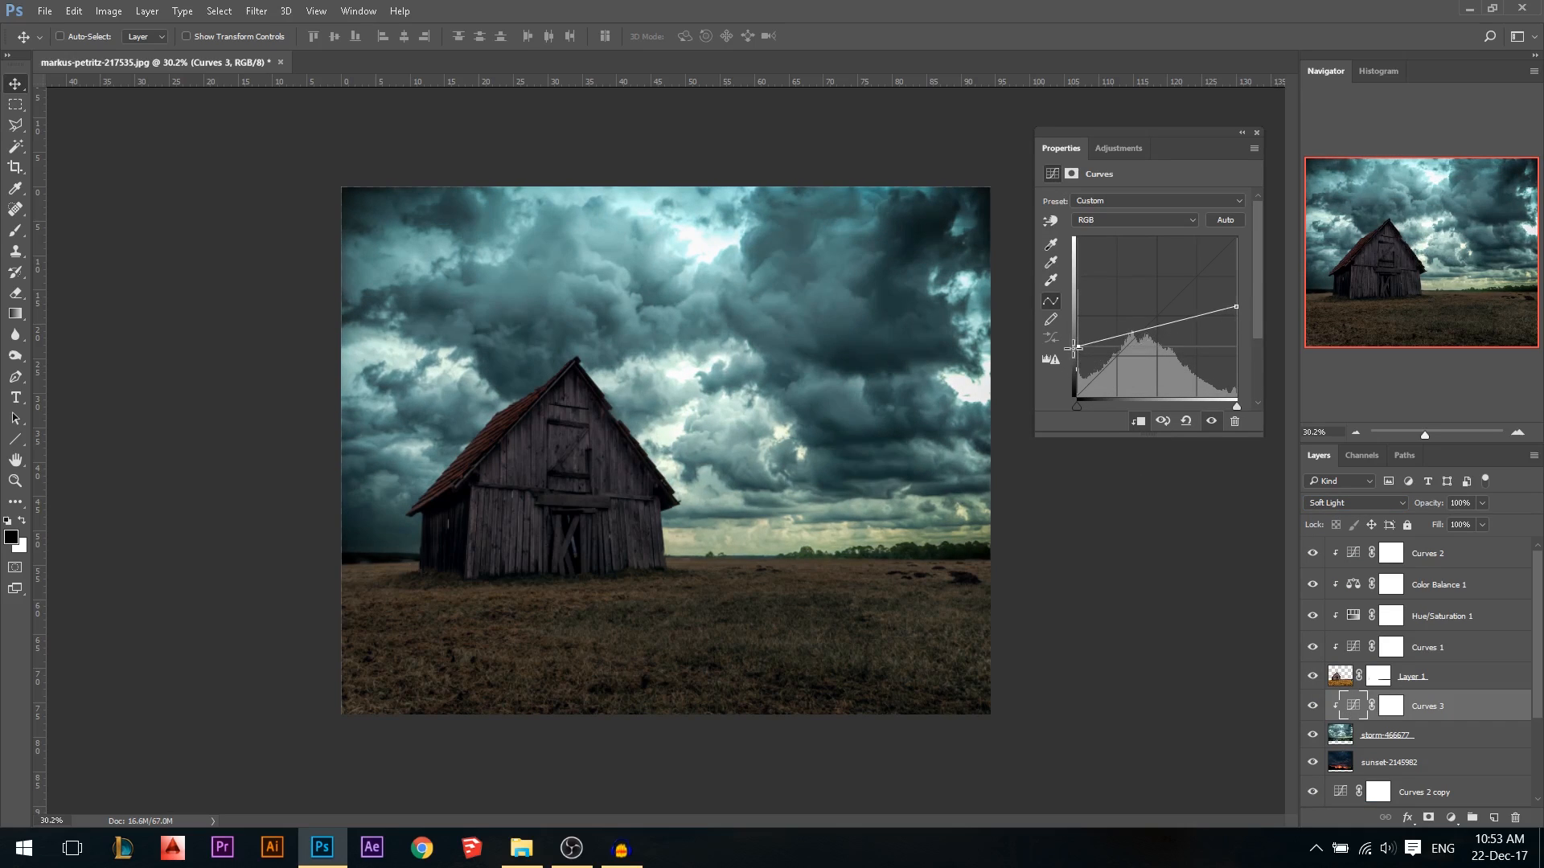
{"action": "left_click", "coordinate": [1257, 133]}
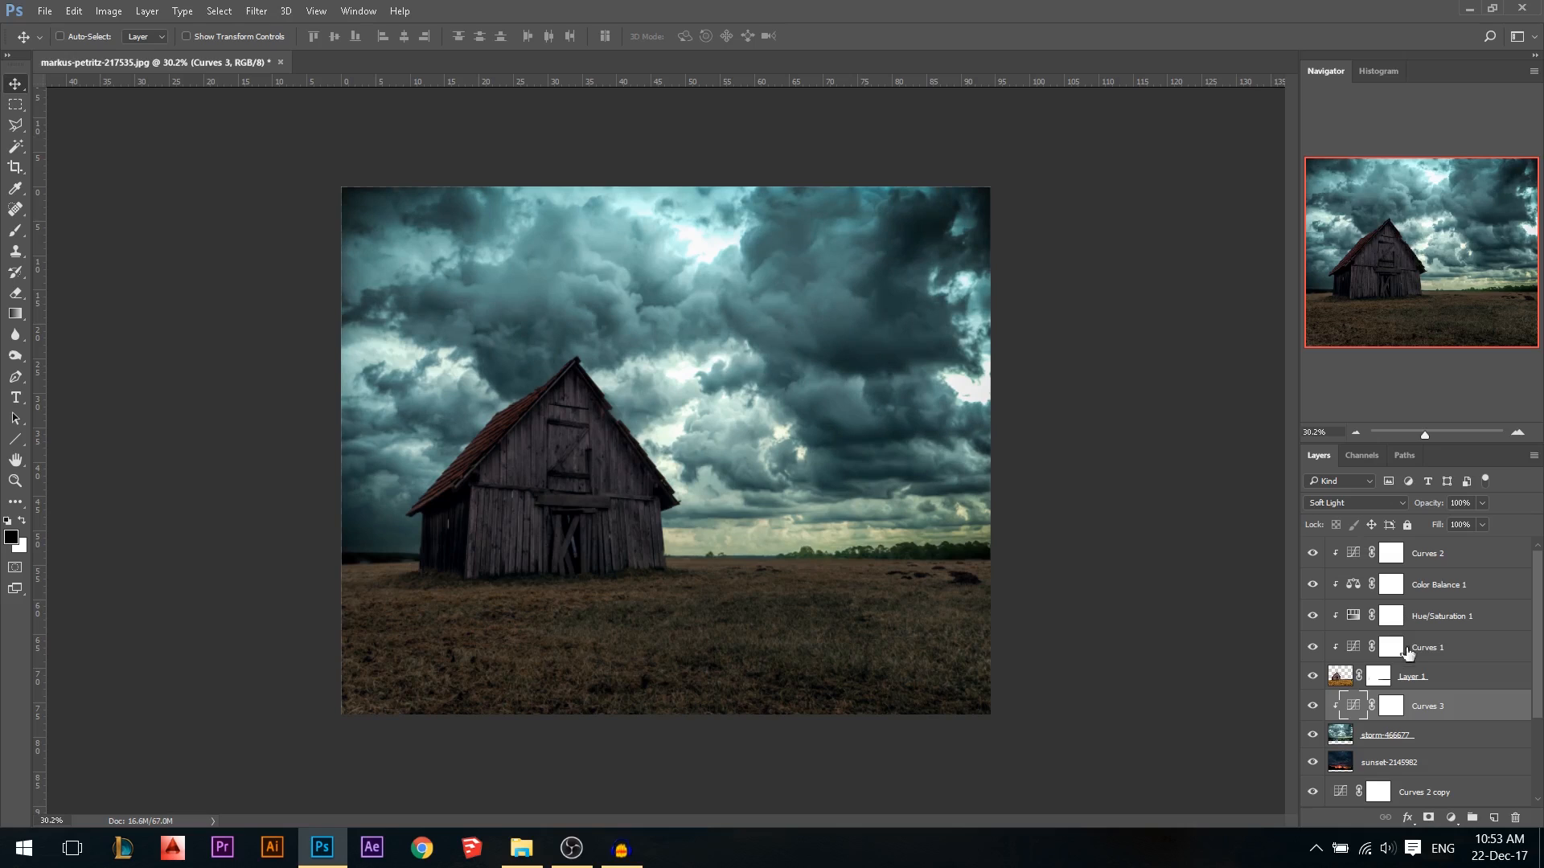
Add a Brightness/Contrast adjustment clipped to the storm layer with brightness at -119
{"action": "left_click", "coordinate": [1452, 817]}
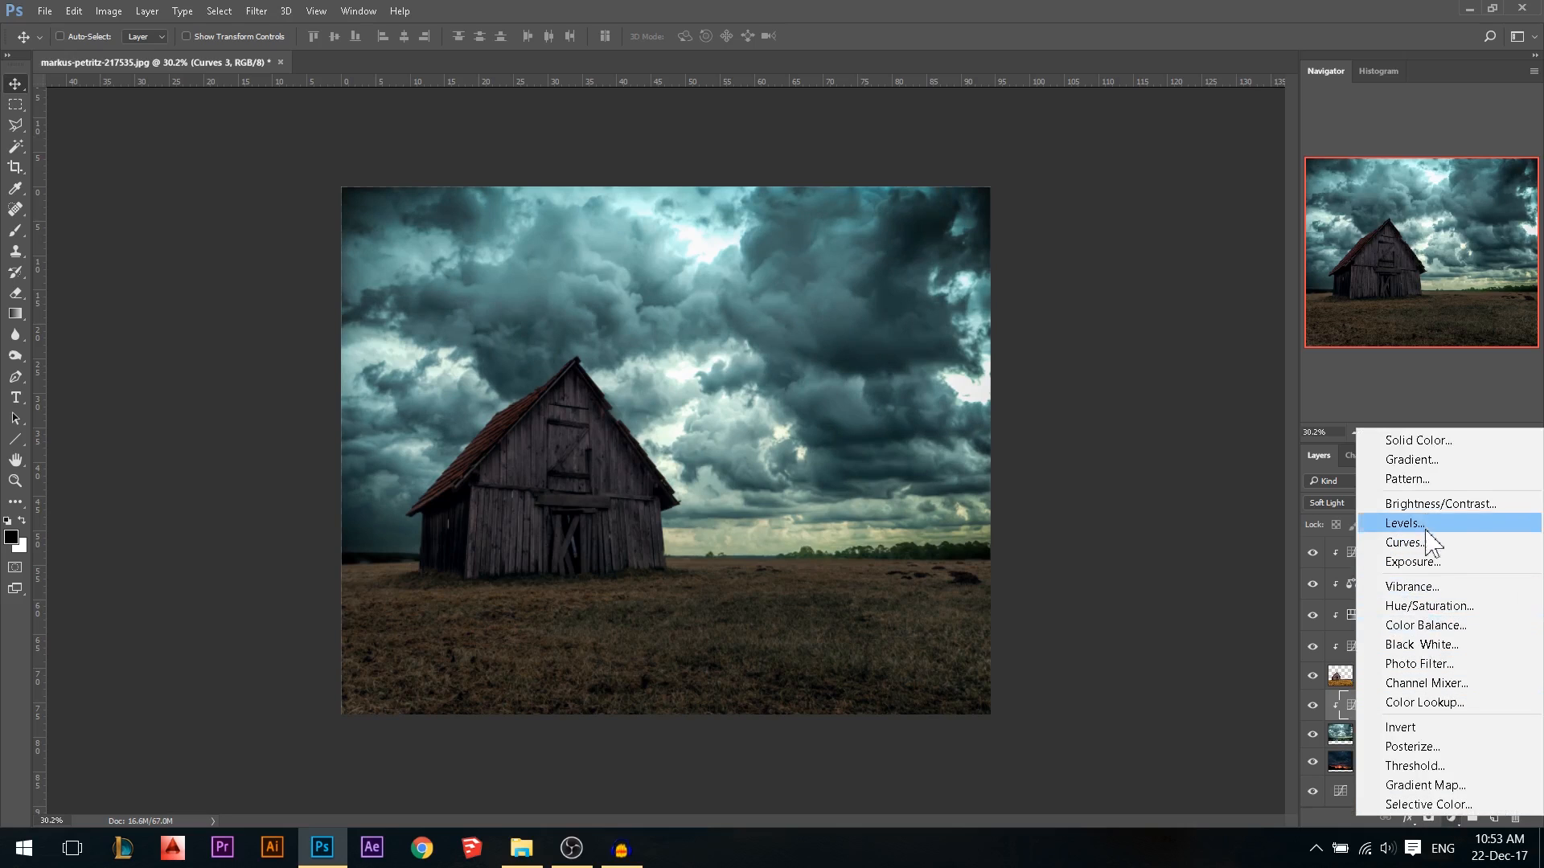
{"action": "left_click", "coordinate": [1395, 502]}
{"action": "left_click_drag", "start_coordinate": [1089, 240], "coordinate": [1066, 239]}
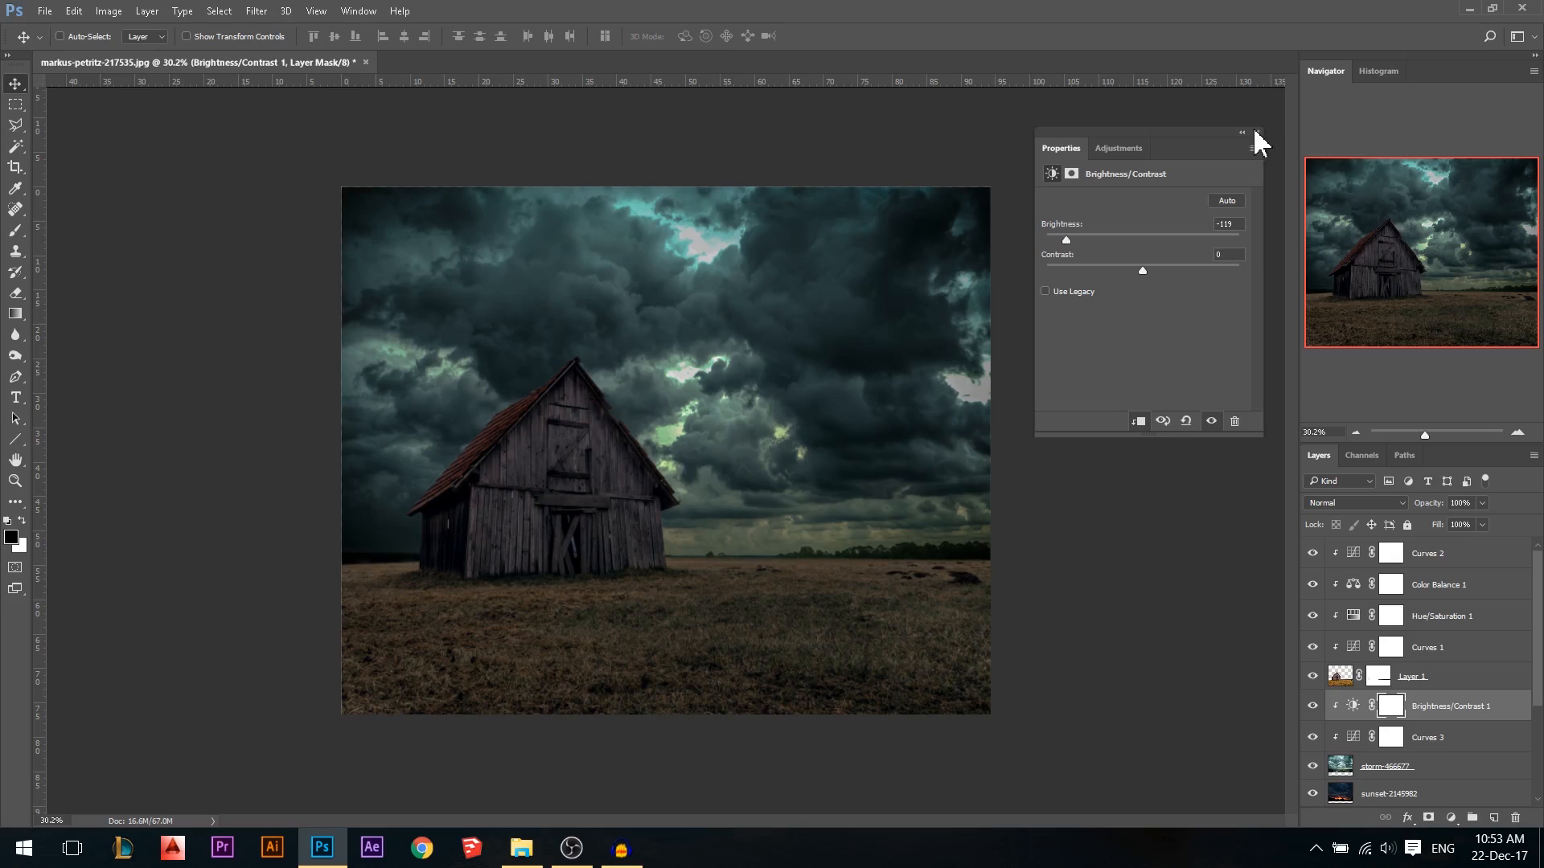
{"action": "left_click", "coordinate": [1257, 134]}
Add a Hue/Saturation adjustment clipped to the storm layer and set its master hue to +33
{"action": "left_click", "coordinate": [1455, 814]}
{"action": "left_click", "coordinate": [1419, 601]}
{"action": "left_click", "coordinate": [1138, 422]}
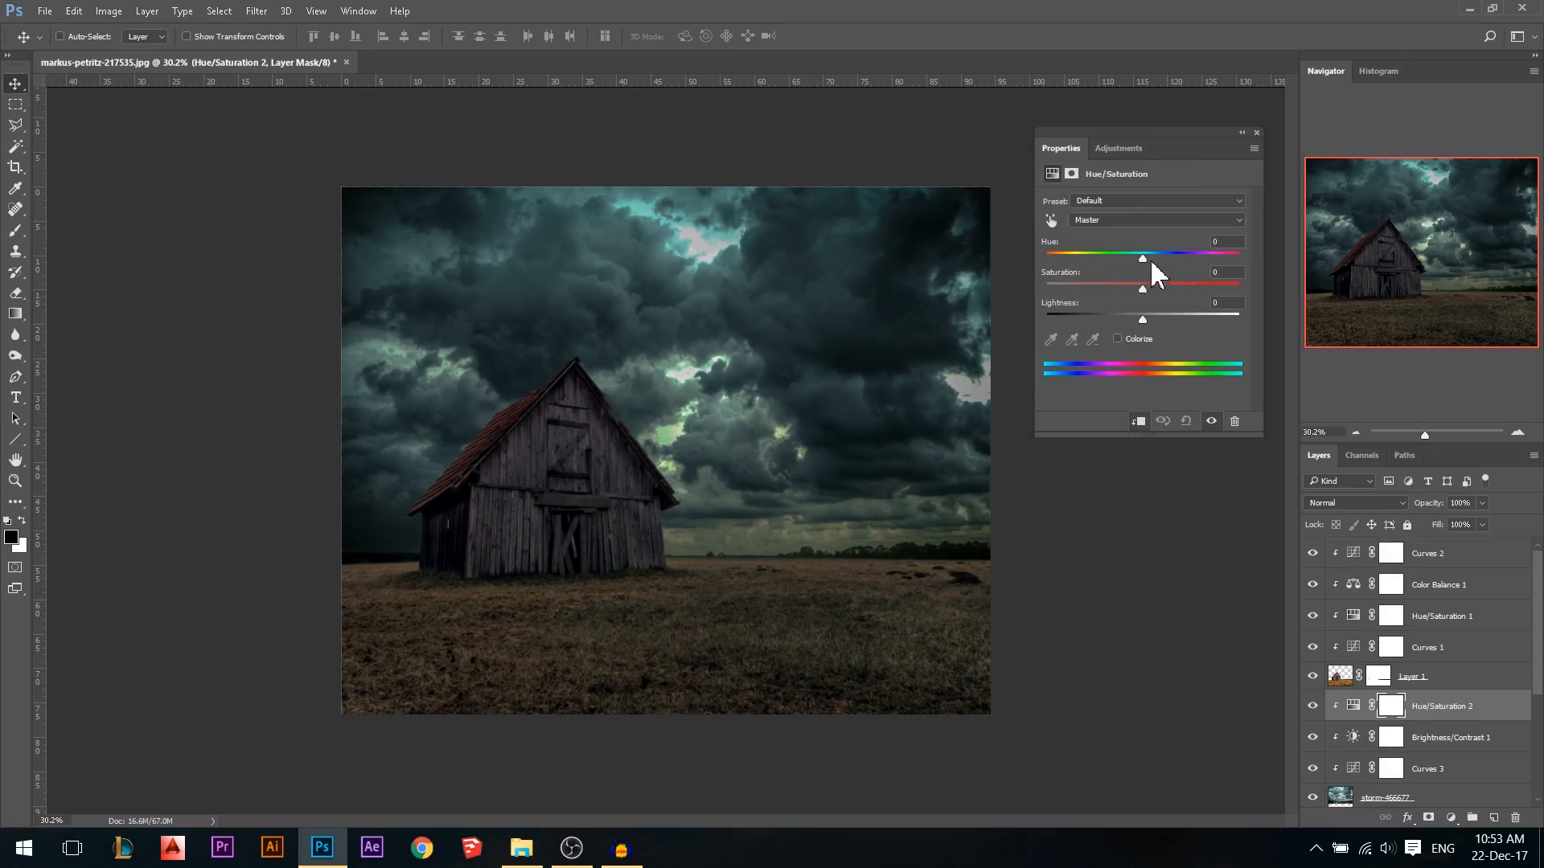
{"action": "left_click_drag", "start_coordinate": [1143, 258], "coordinate": [1229, 258]}
{"action": "key", "text": "ctrl+z"}
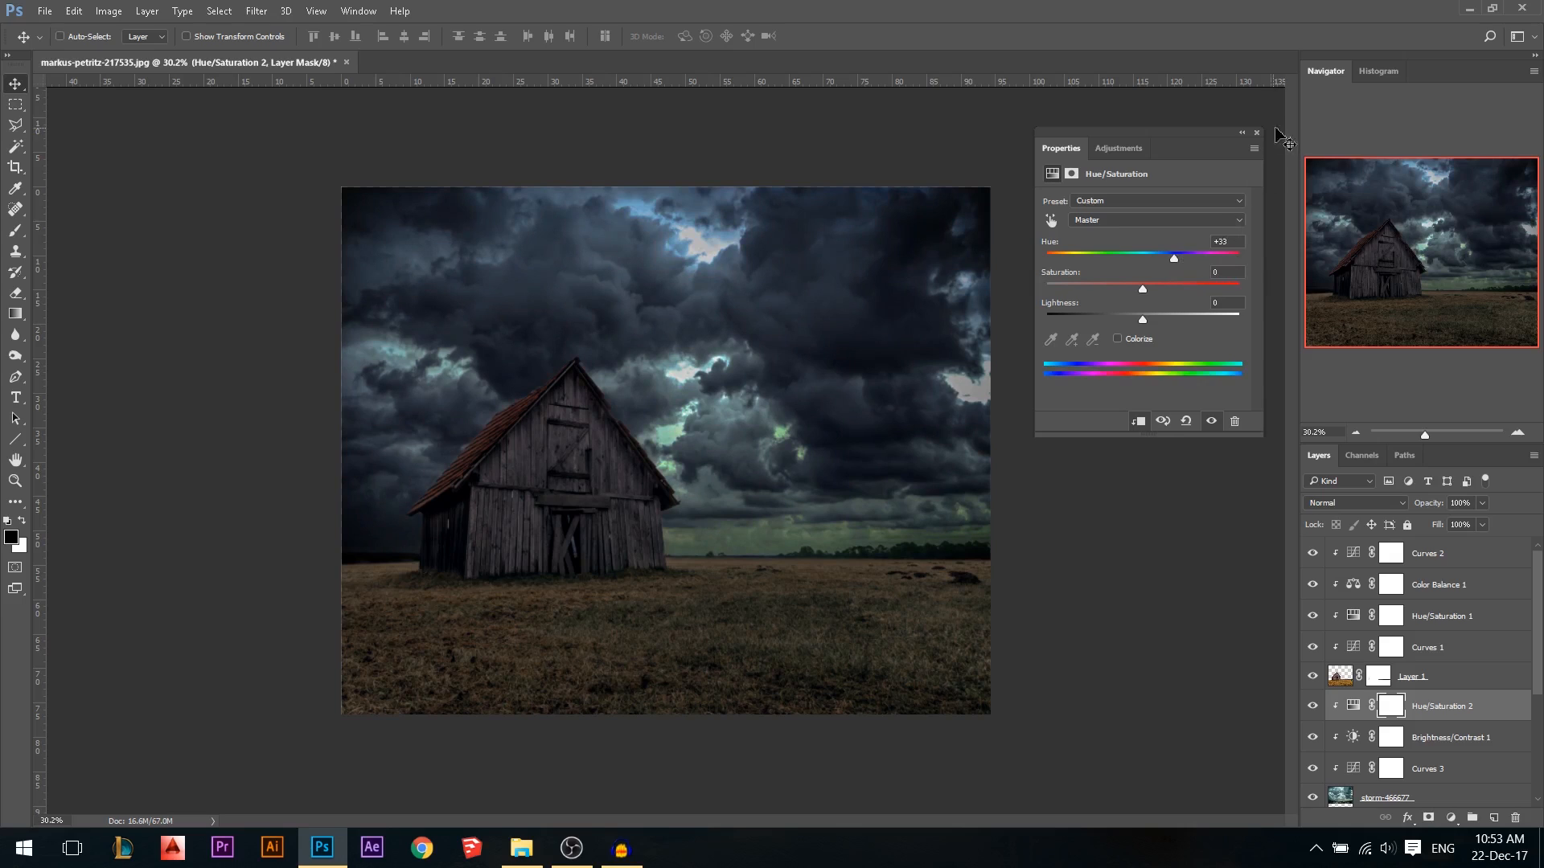
{"action": "left_click", "coordinate": [1257, 132]}
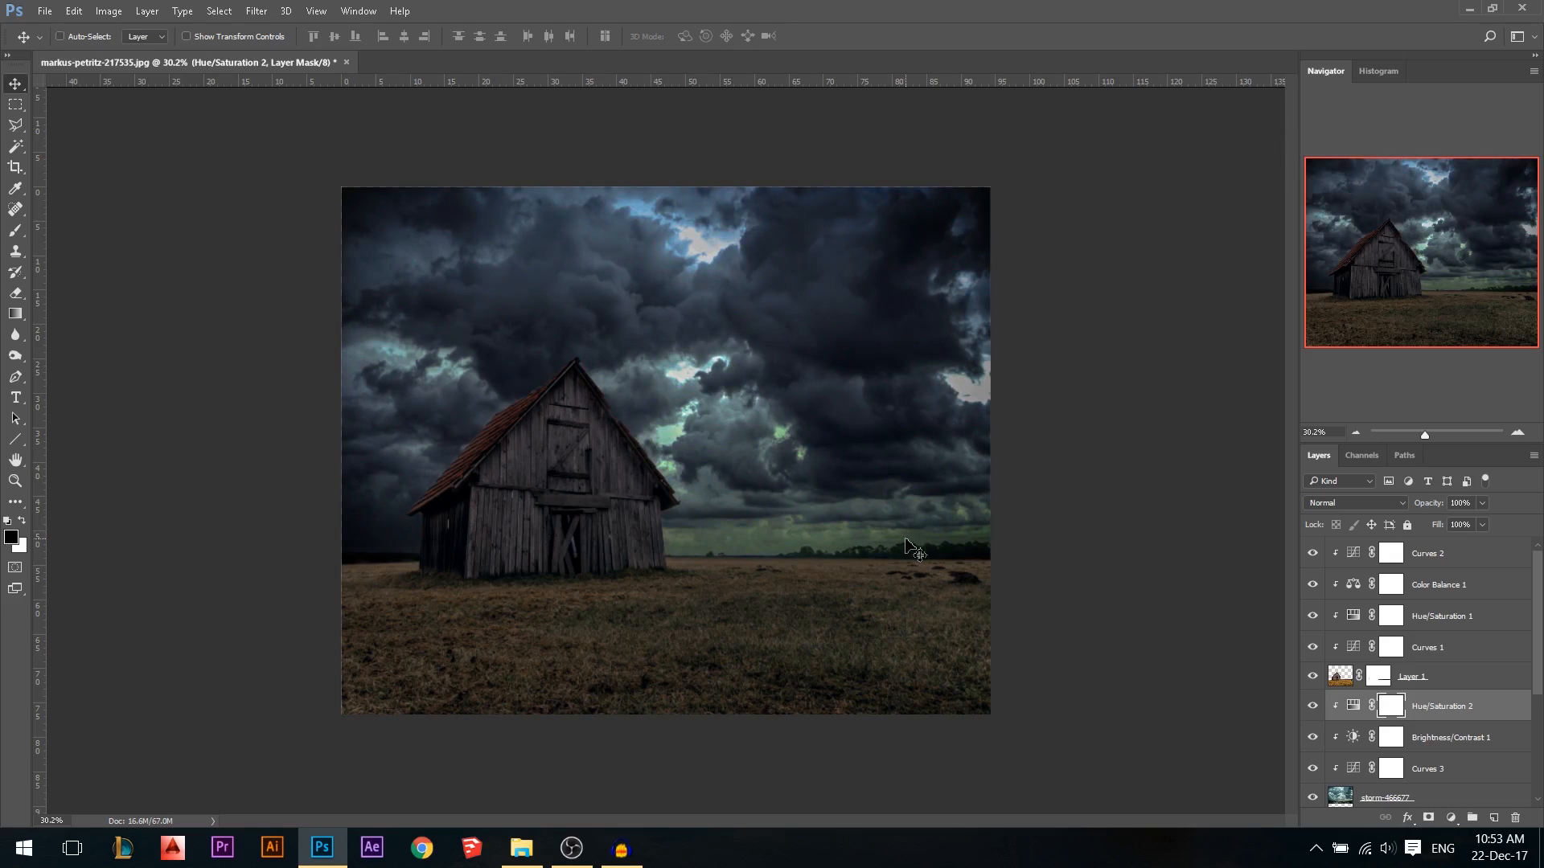
Add a second clipped Hue/Saturation adjustment and shift the hue of the Greens upward to turn the storm's green tint bluish
{"action": "left_click", "coordinate": [1451, 818]}
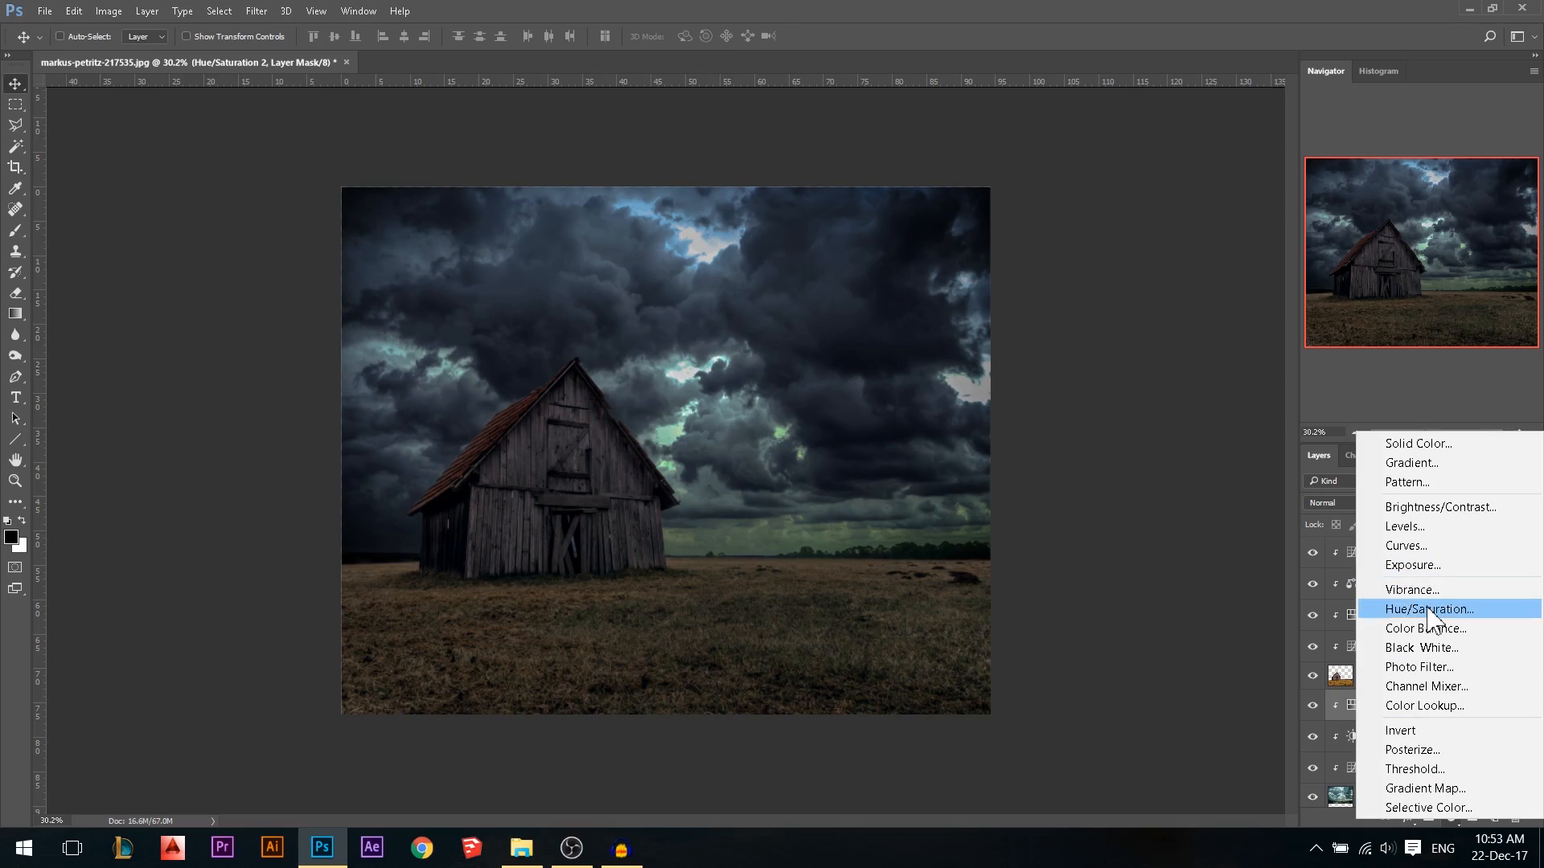
{"action": "left_click", "coordinate": [1403, 607]}
{"action": "left_click", "coordinate": [1141, 422]}
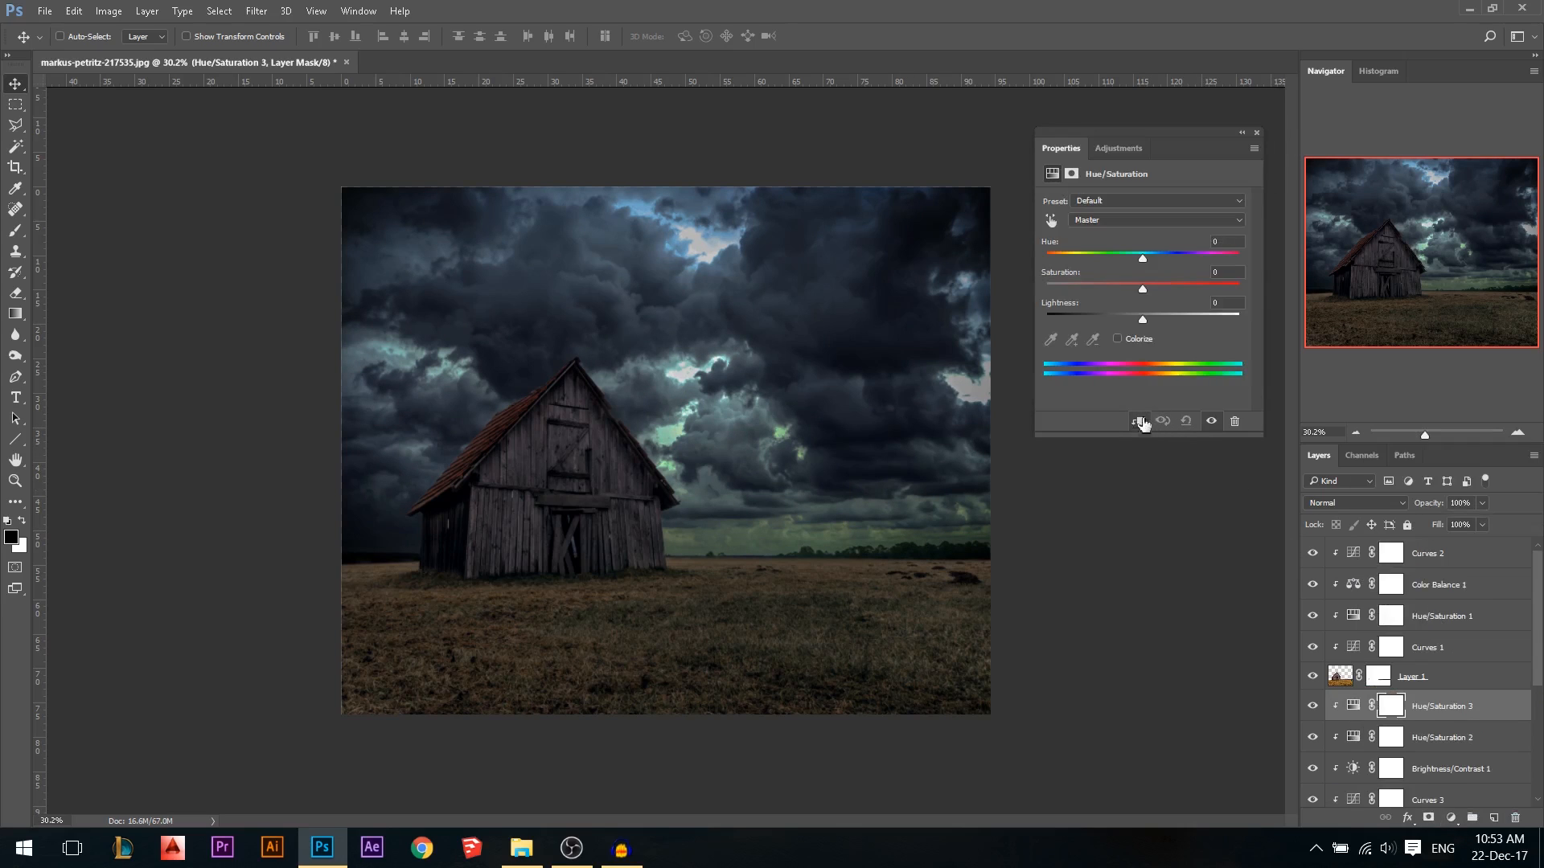
{"action": "left_click", "coordinate": [1095, 222]}
{"action": "left_click", "coordinate": [1082, 262]}
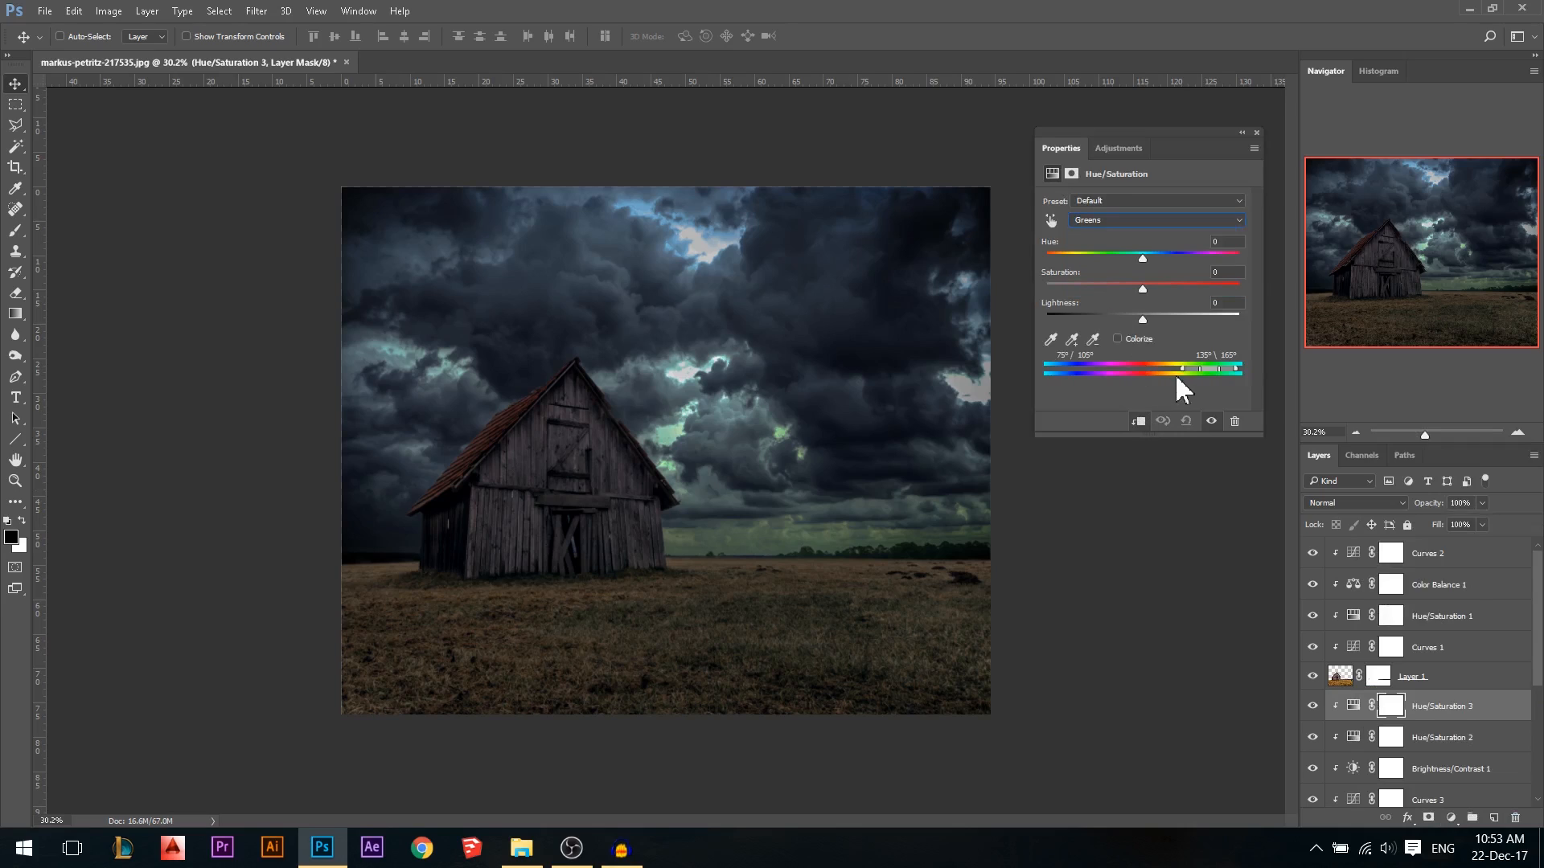
{"action": "left_click_drag", "start_coordinate": [1230, 371], "coordinate": [1233, 370]}
{"action": "left_click_drag", "start_coordinate": [1141, 258], "coordinate": [1187, 256]}
{"action": "left_click", "coordinate": [1257, 132]}
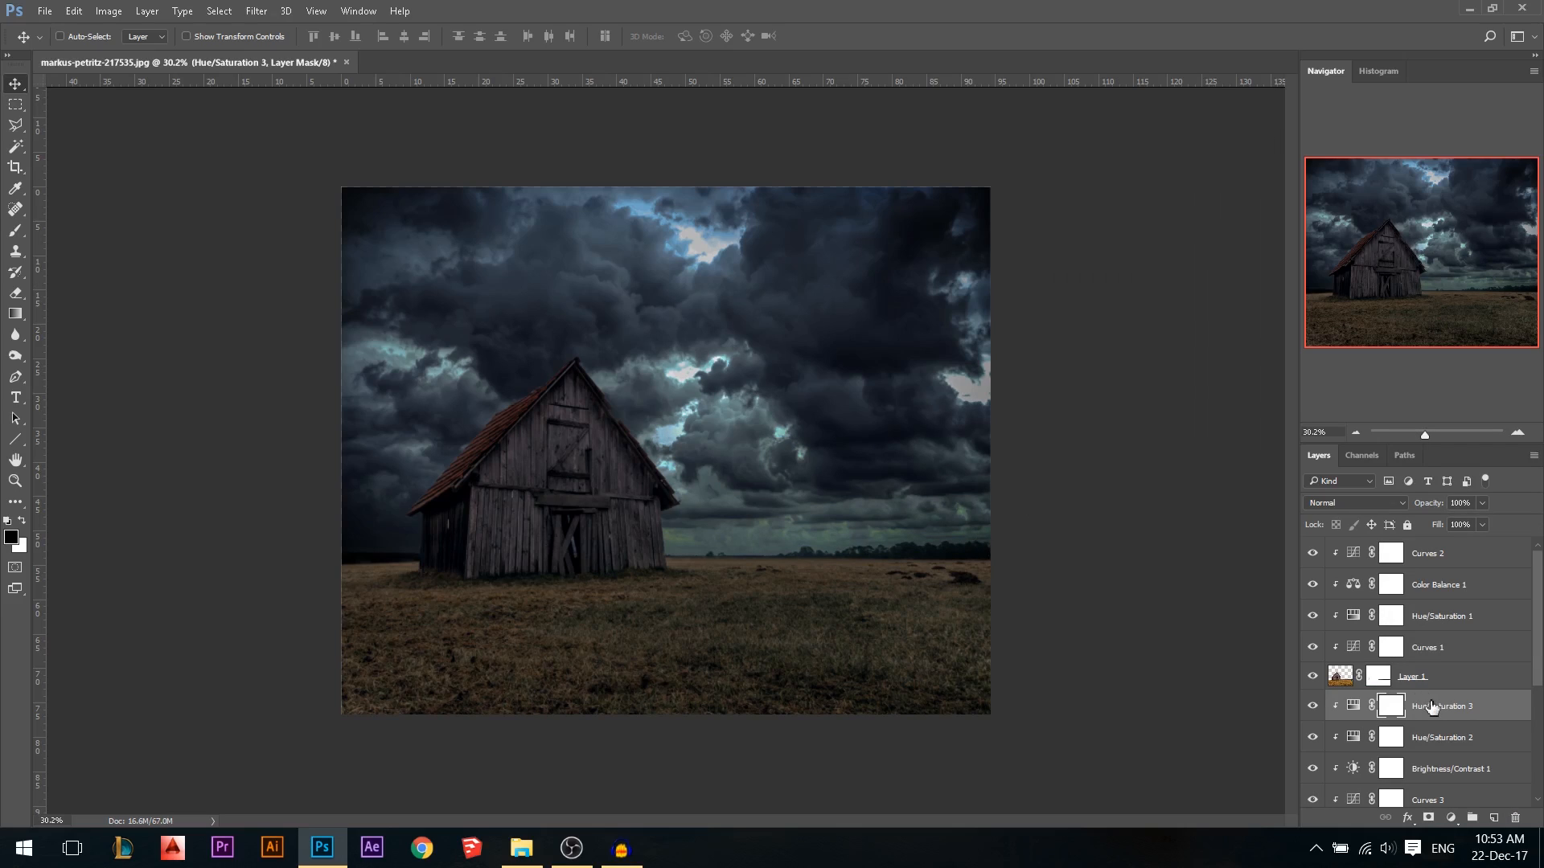
Lower the storm-466677 layer's opacity to 46% so the sunset sky blends through
{"action": "scroll", "coordinate": [1426, 704], "scroll_direction": "down", "scroll_amount": 1}
{"action": "scroll", "coordinate": [1426, 705], "scroll_direction": "down", "scroll_amount": 2}
{"action": "left_click", "coordinate": [1404, 740]}
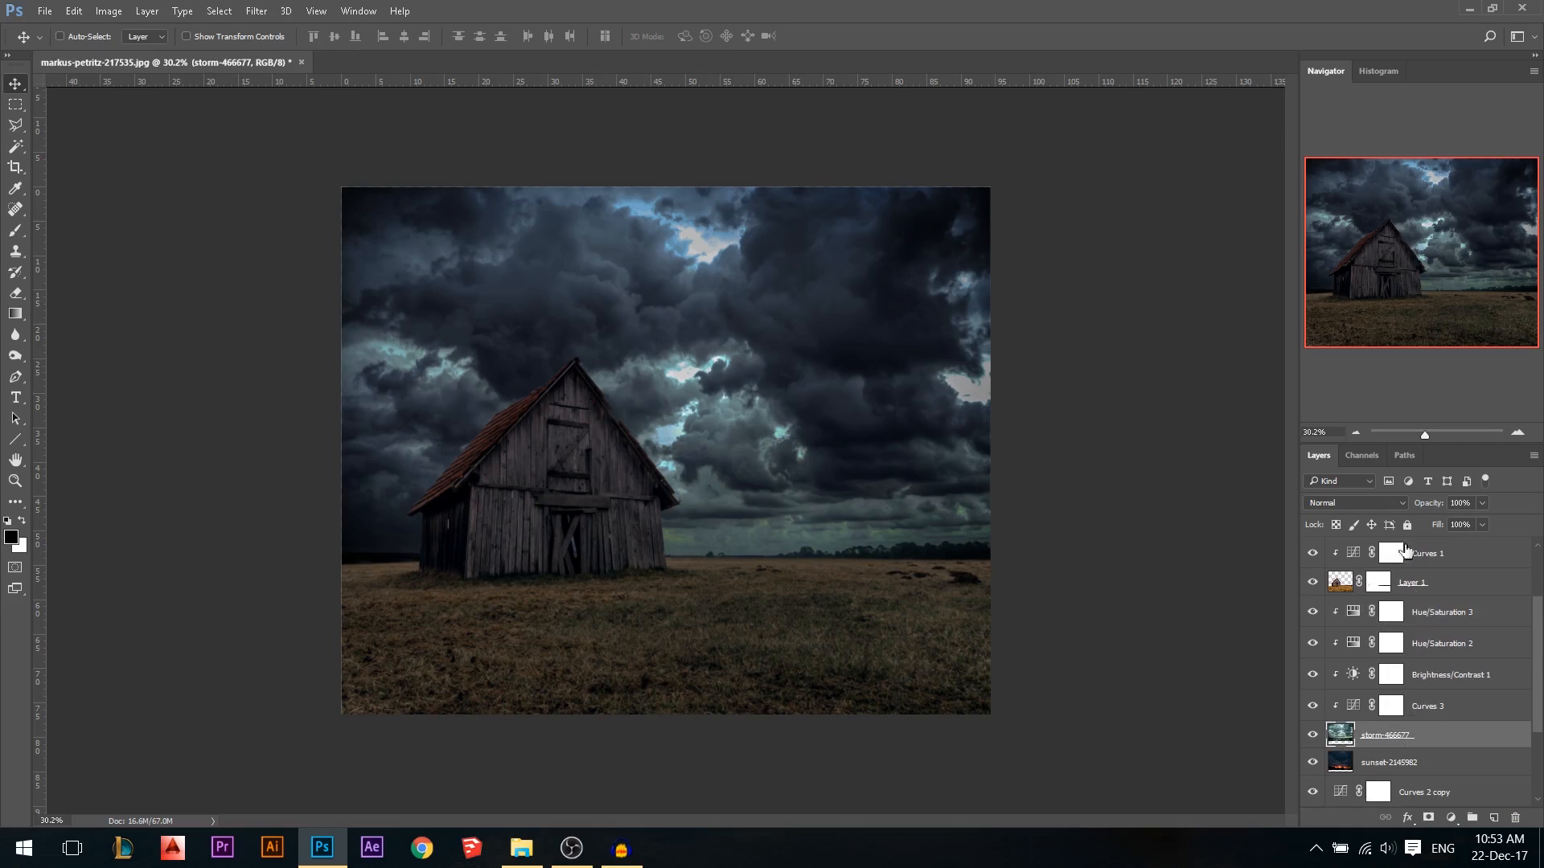
{"action": "mouse_move", "coordinate": [1436, 509]}
{"action": "left_mouse_down"}
{"action": "mouse_move", "coordinate": [1415, 511]}
{"action": "mouse_move", "coordinate": [1434, 512]}
{"action": "left_mouse_up"}
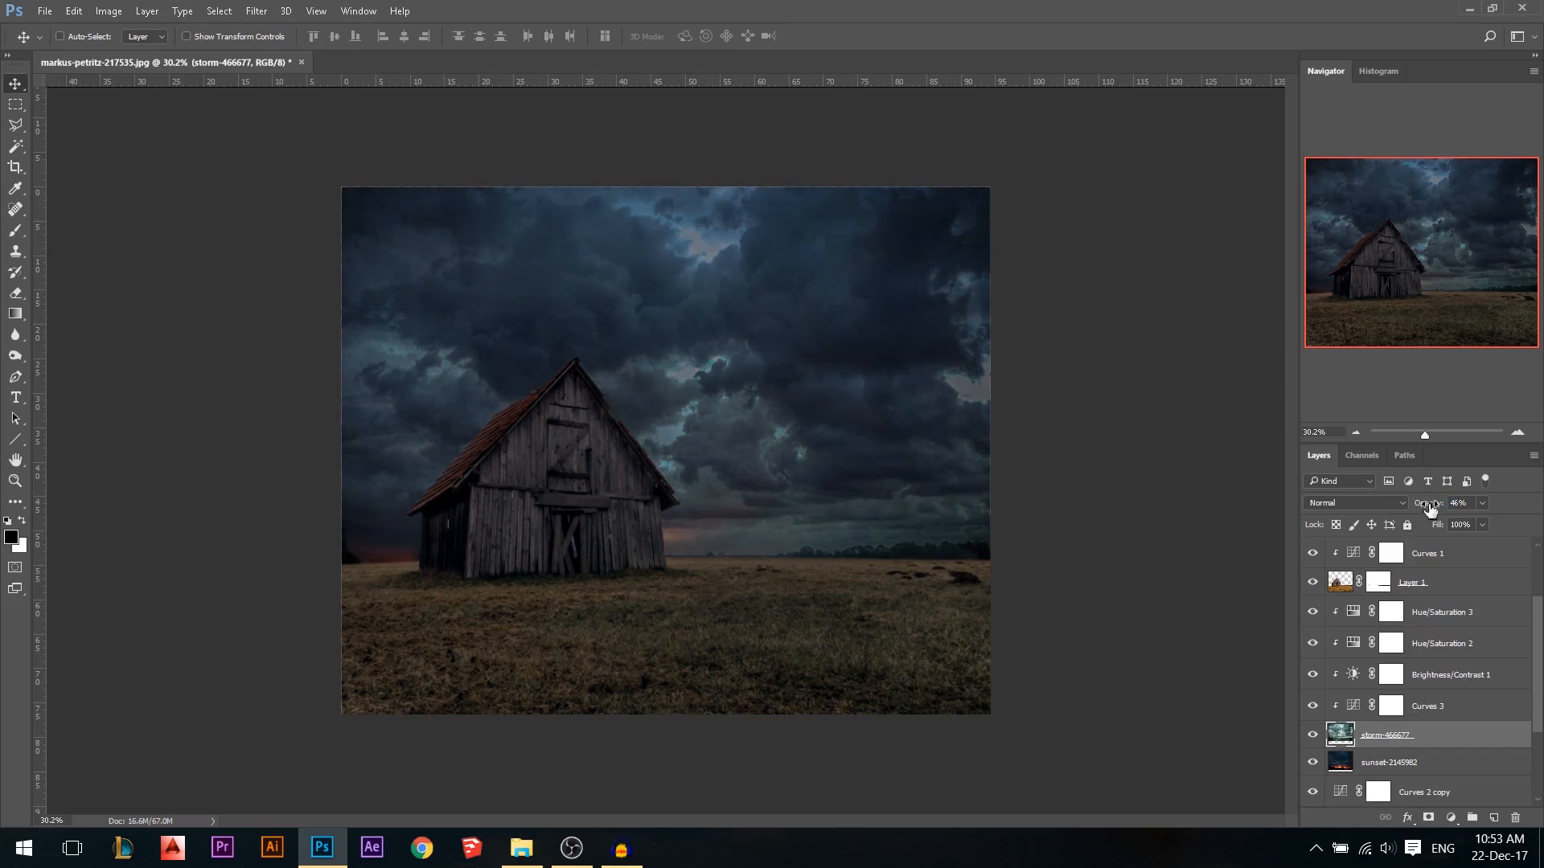
{"action": "scroll", "coordinate": [648, 424], "scroll_direction": "up", "scroll_amount": 1}
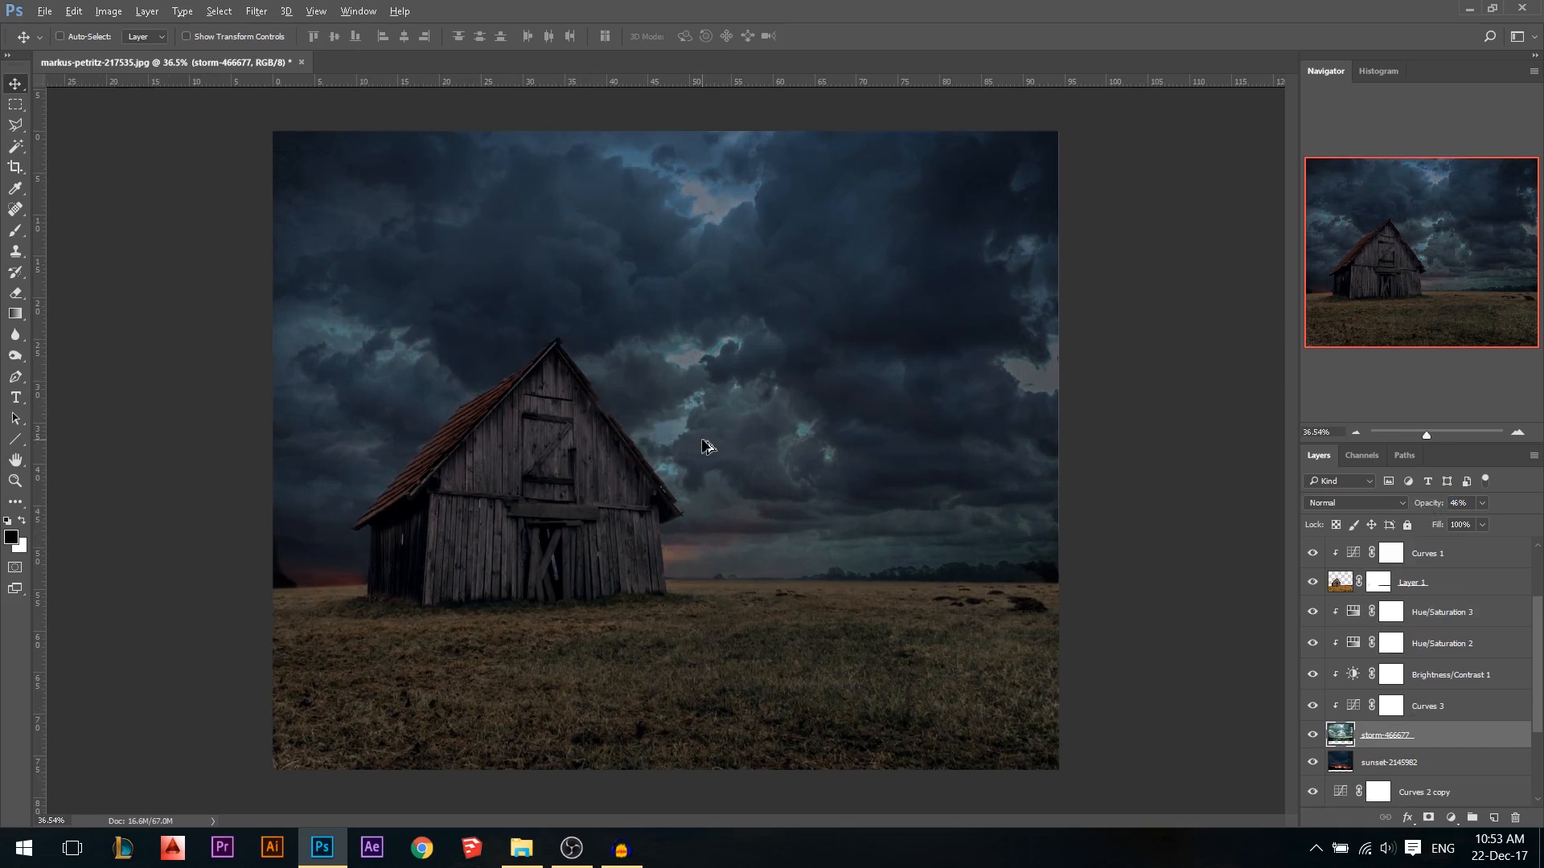
{"action": "scroll", "coordinate": [710, 445], "scroll_direction": "down", "scroll_amount": 1}
{"action": "scroll", "coordinate": [551, 426], "scroll_direction": "down", "scroll_amount": 1}
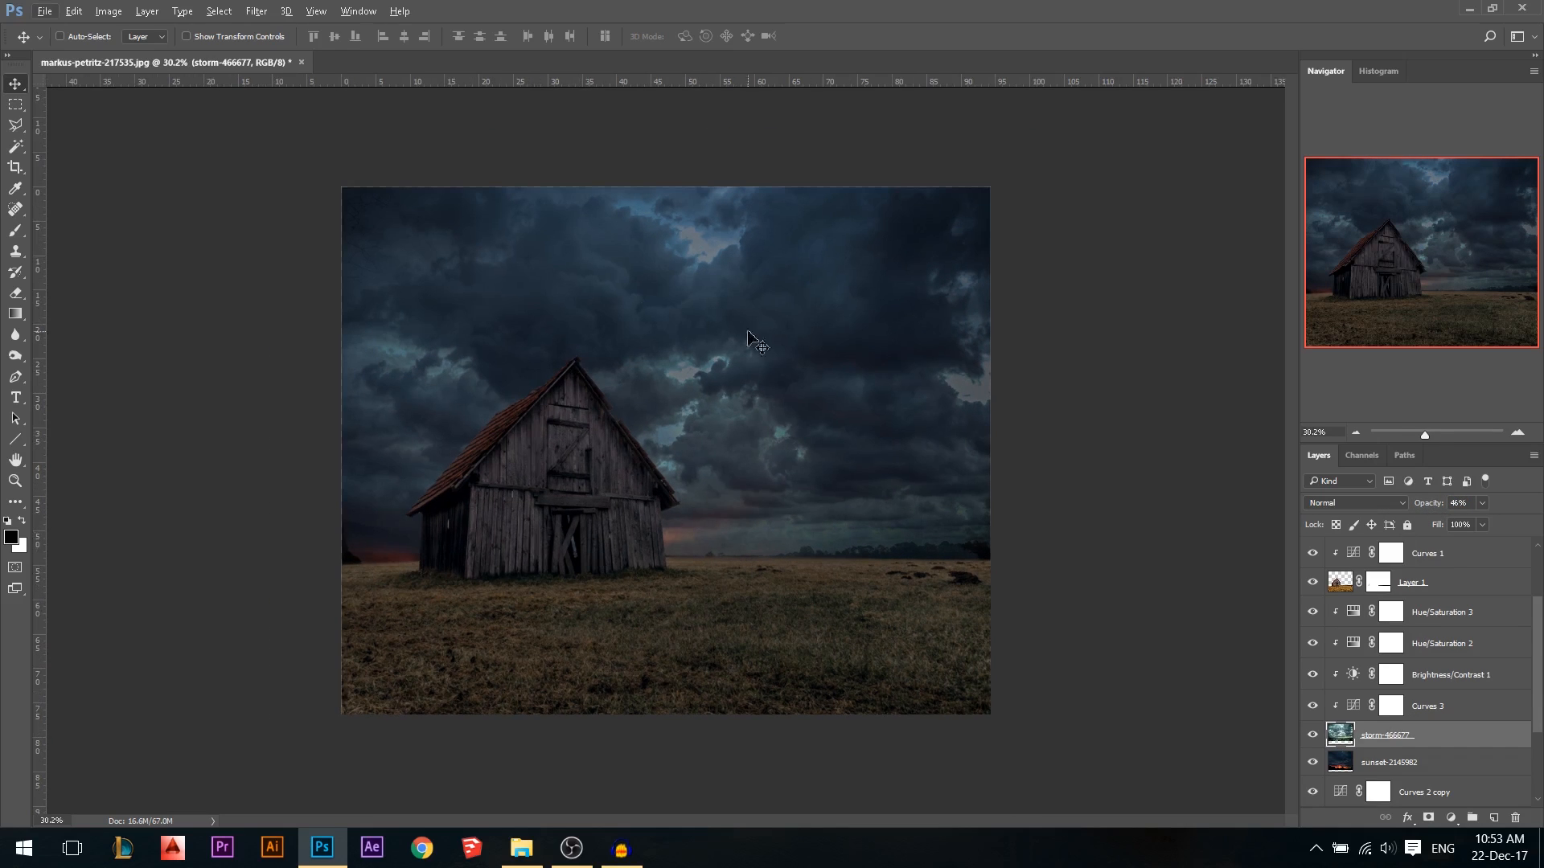
Scale the storm layer up proportionally from its center to about 130%
{"action": "key", "text": "ctrl+t"}
{"action": "left_click_drag", "start_coordinate": [991, 175], "coordinate": [1114, 119]}
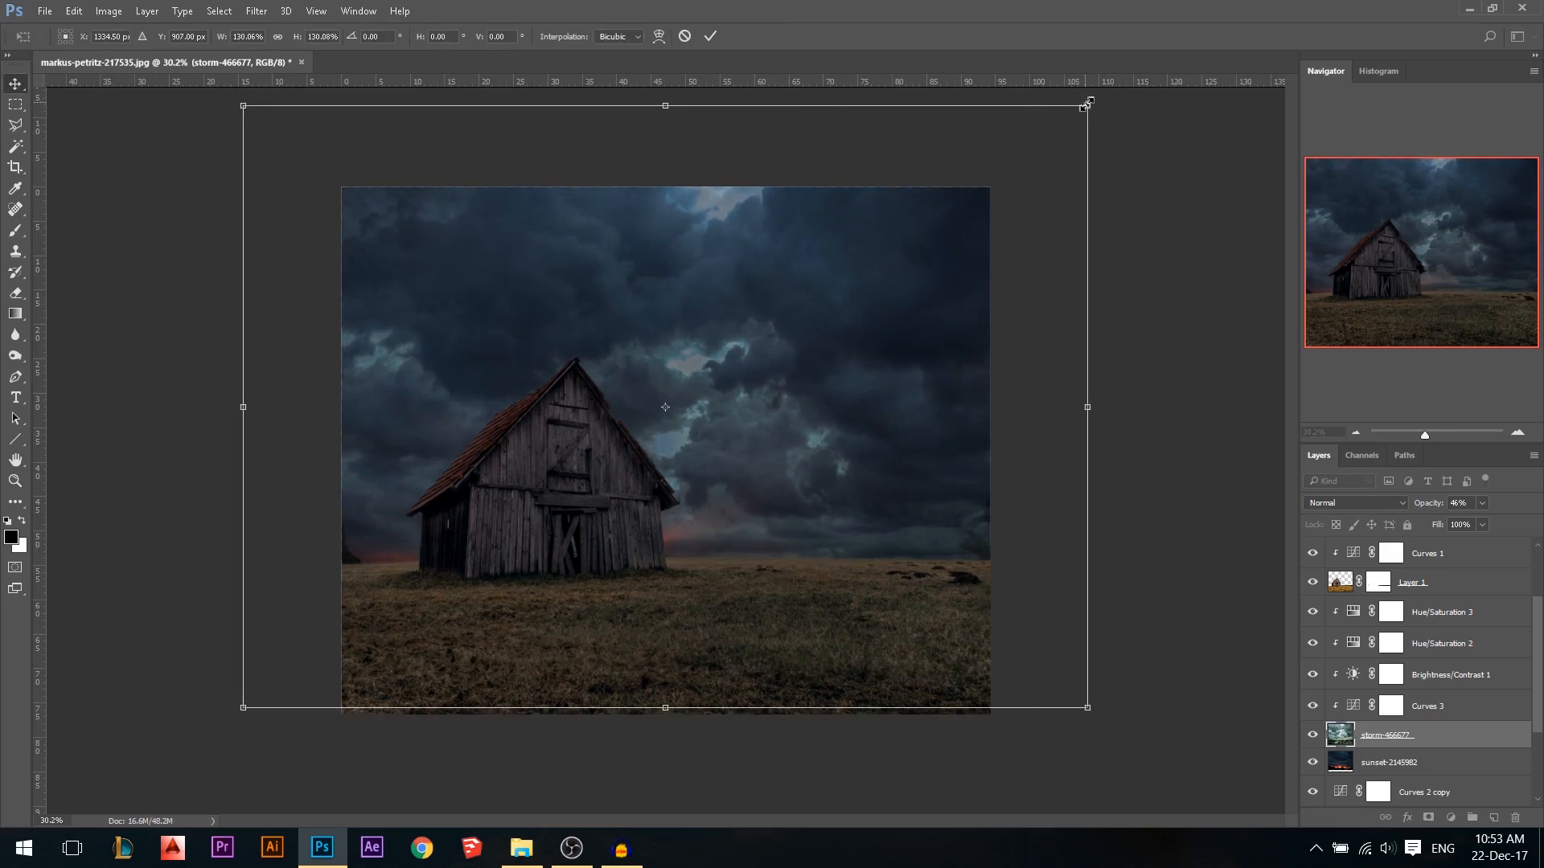
{"action": "key", "text": "Return"}
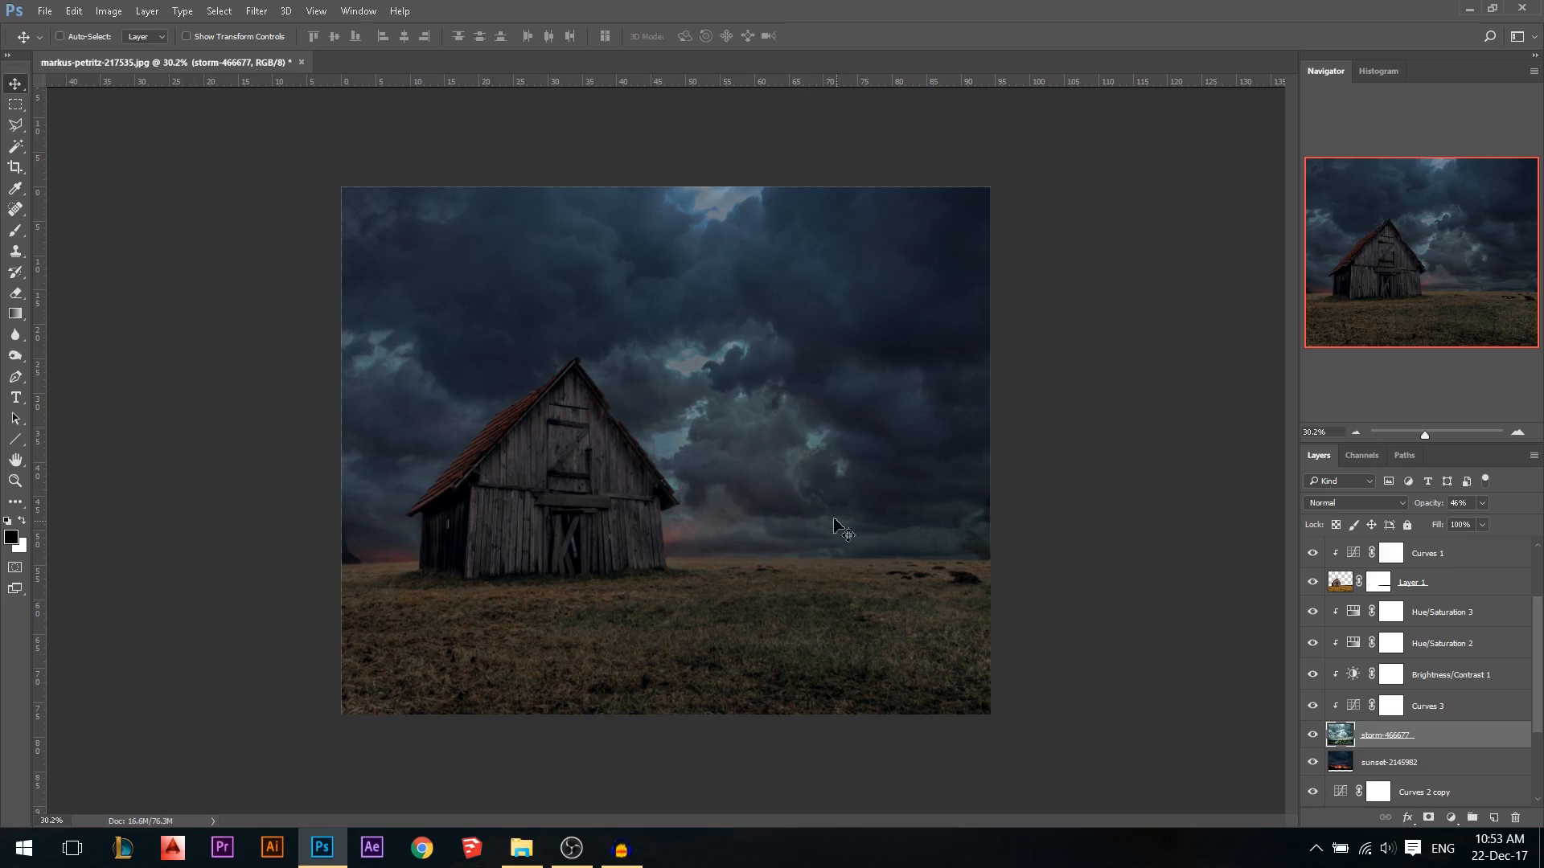
{"action": "scroll", "coordinate": [846, 597], "scroll_direction": "up", "scroll_amount": 2}
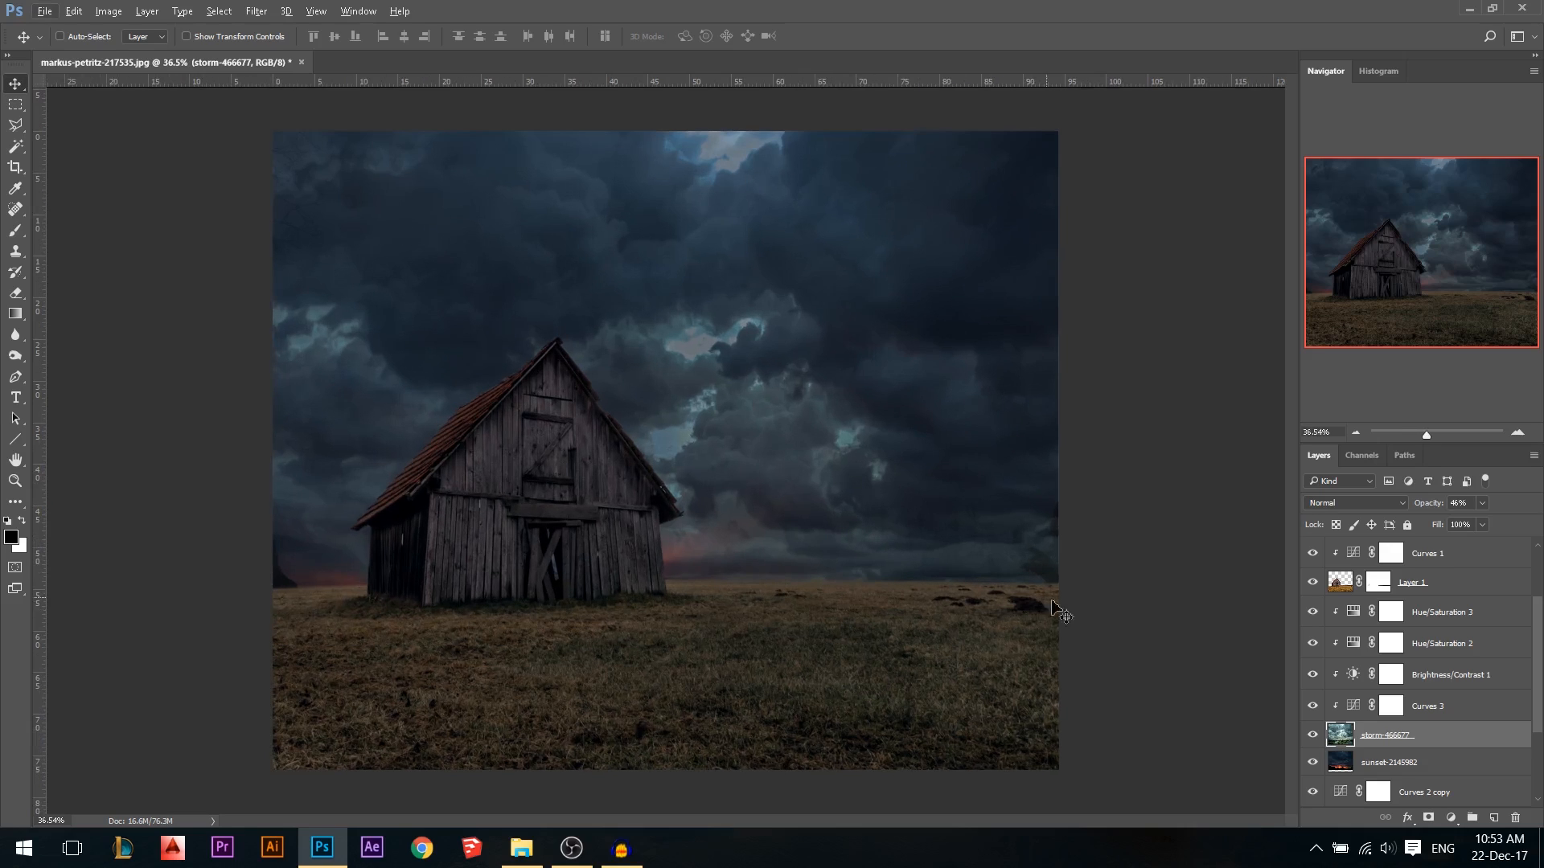
{"action": "scroll", "coordinate": [1335, 691], "scroll_direction": "down", "scroll_amount": 1}
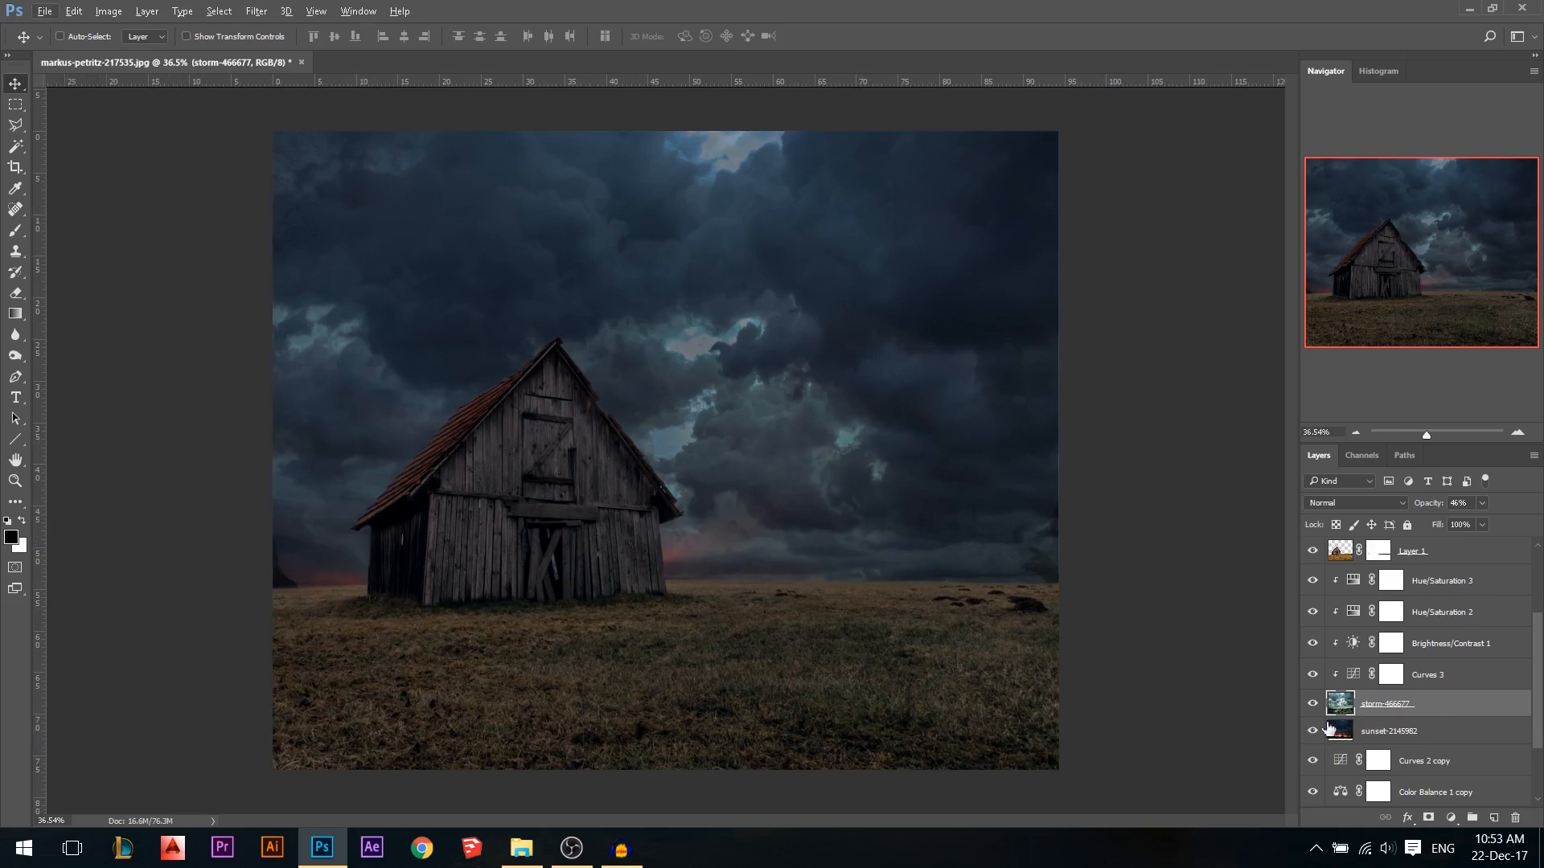
Hide the storm layer, toggling the sunset layer off and on to compare the skies
{"action": "left_click", "coordinate": [1312, 704]}
{"action": "left_click", "coordinate": [1314, 729]}
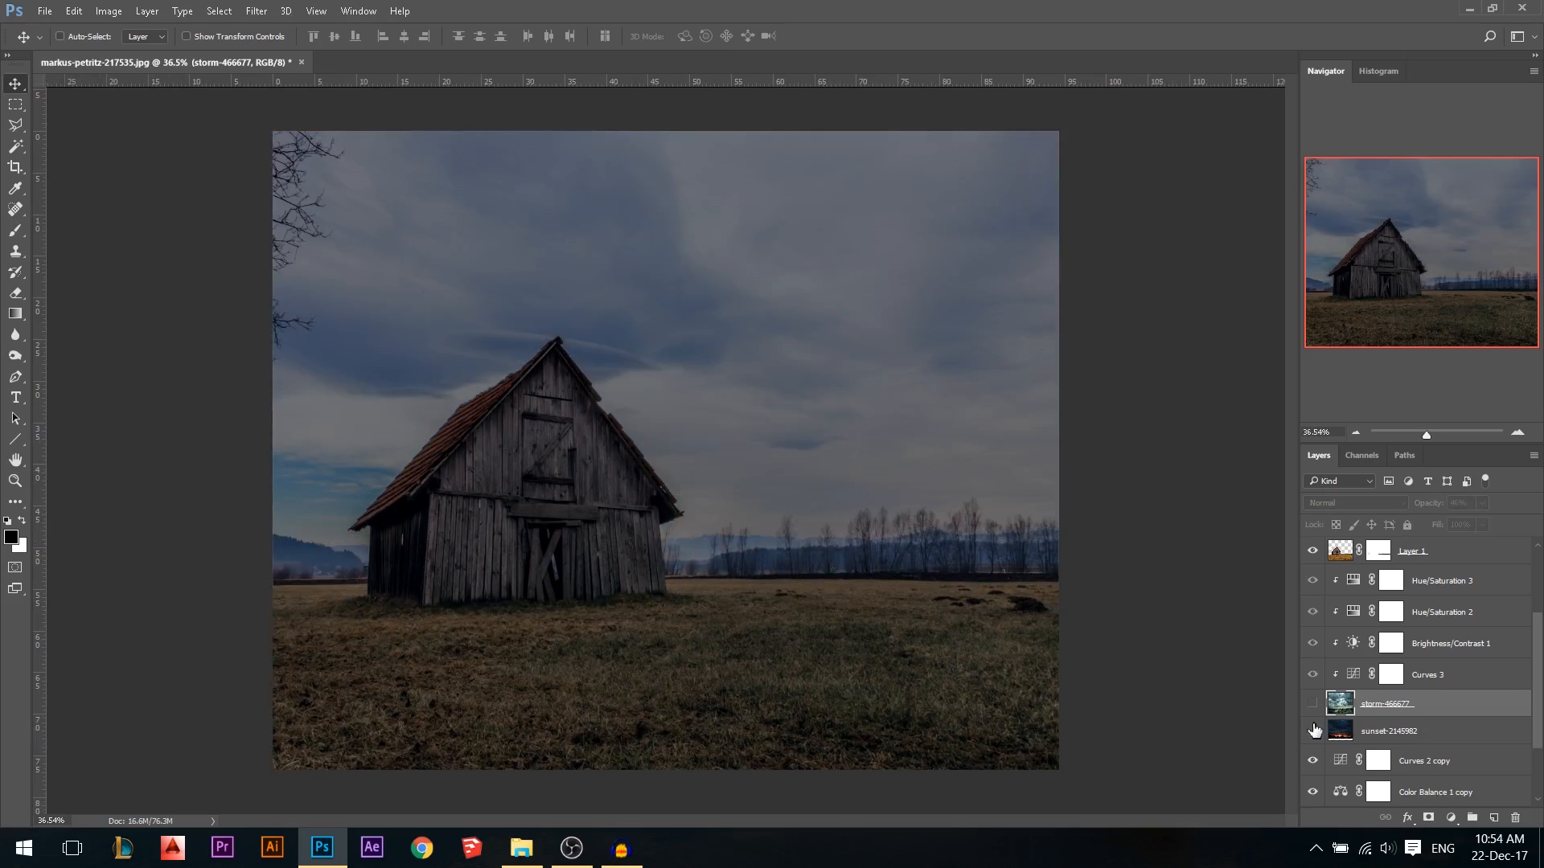
{"action": "left_click", "coordinate": [1313, 731]}
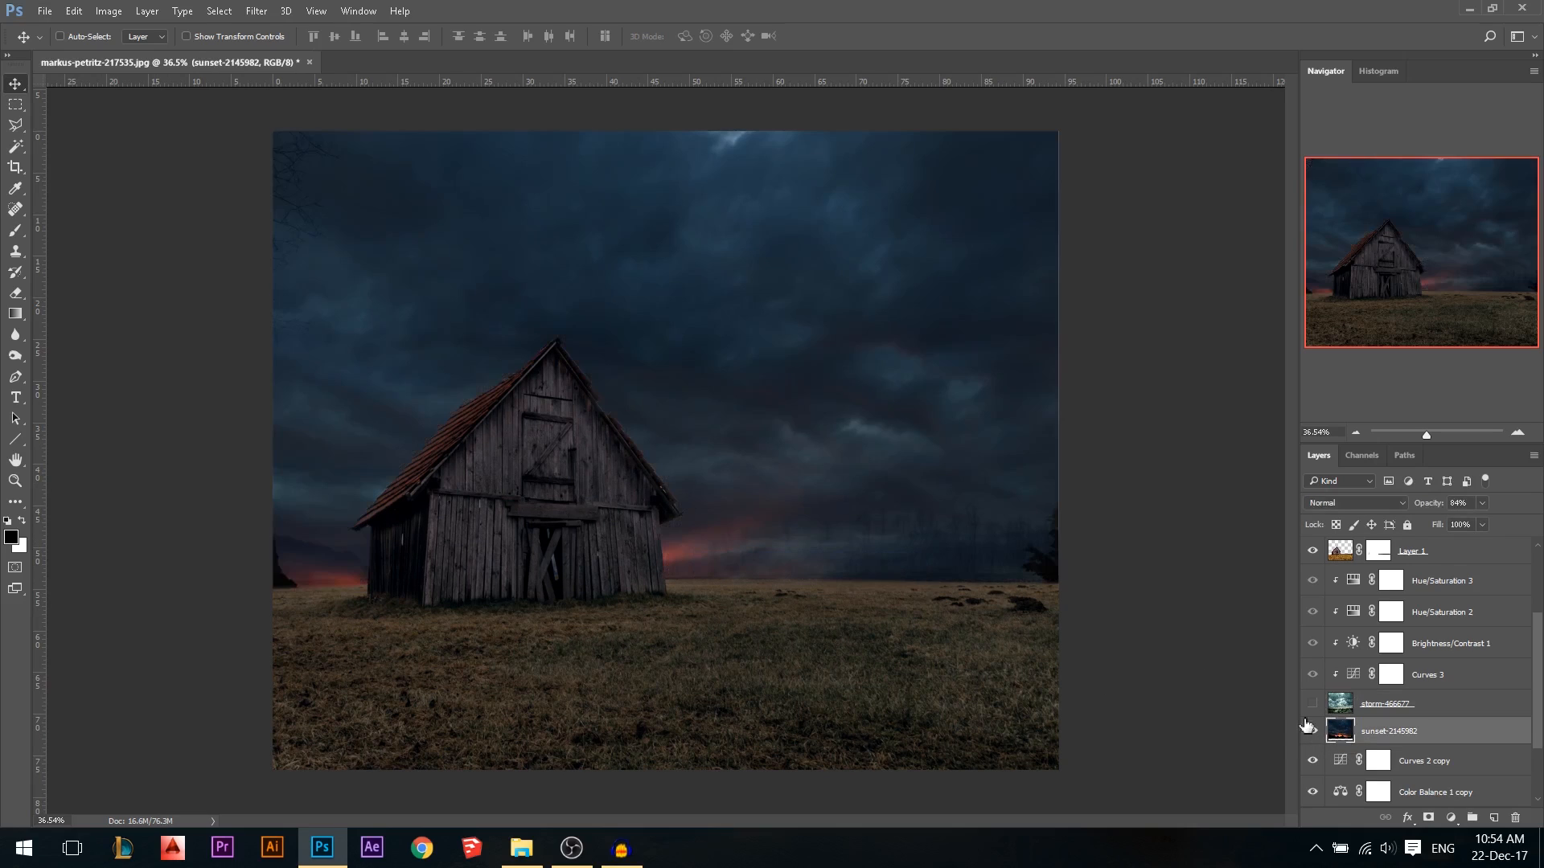
Set the sunset layer's opacity to 100% and shift it vertically so its orange glow shows along the horizon
{"action": "left_click_drag", "start_coordinate": [930, 513], "coordinate": [933, 463]}
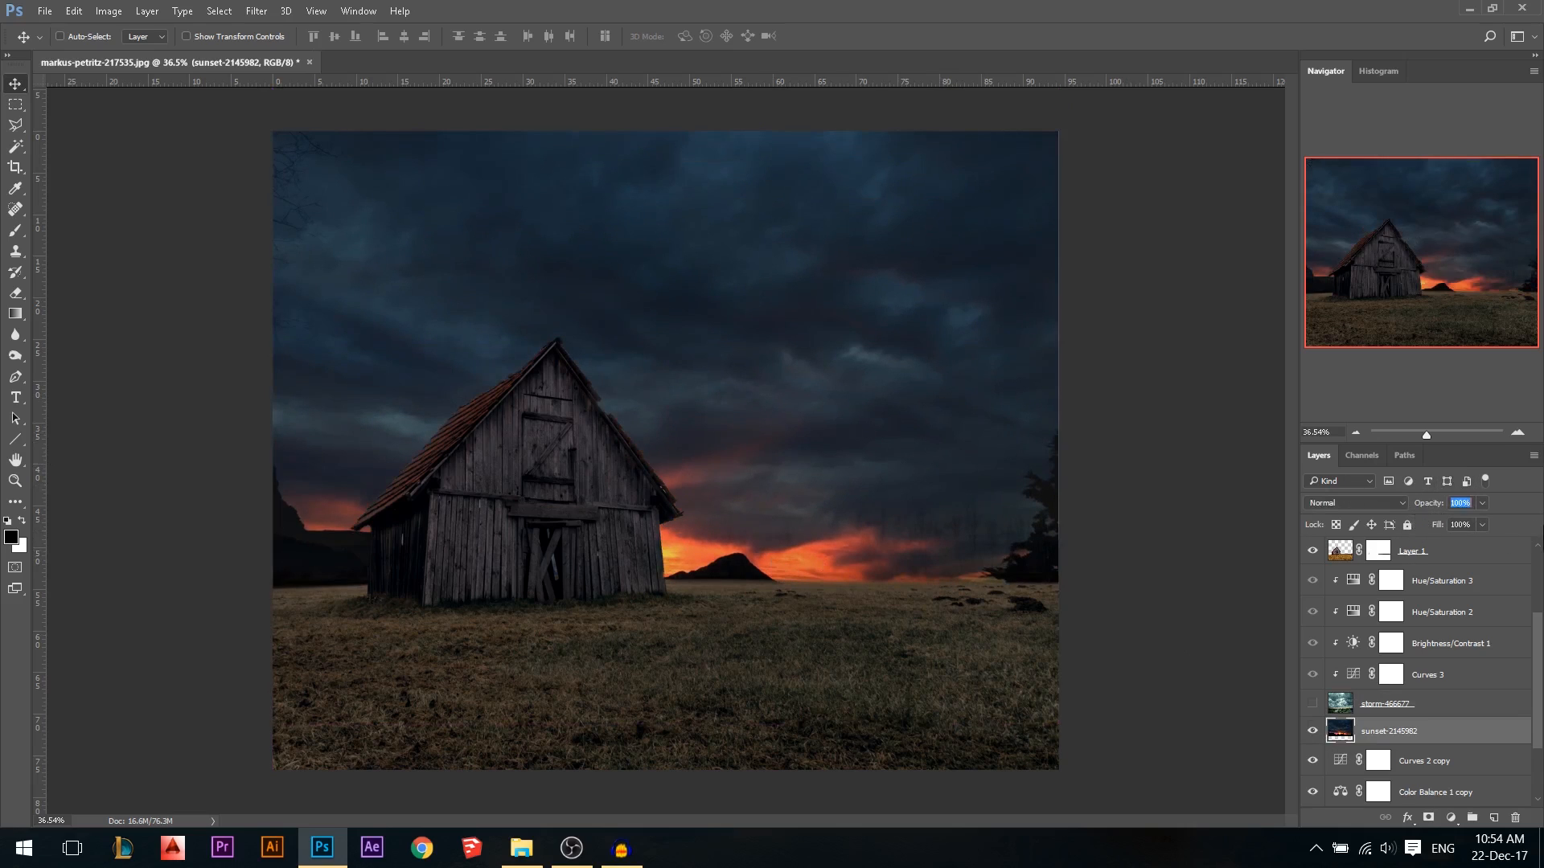
{"action": "scroll", "coordinate": [799, 579], "scroll_direction": "down", "scroll_amount": 1}
{"action": "left_click_drag", "start_coordinate": [789, 476], "coordinate": [778, 552]}
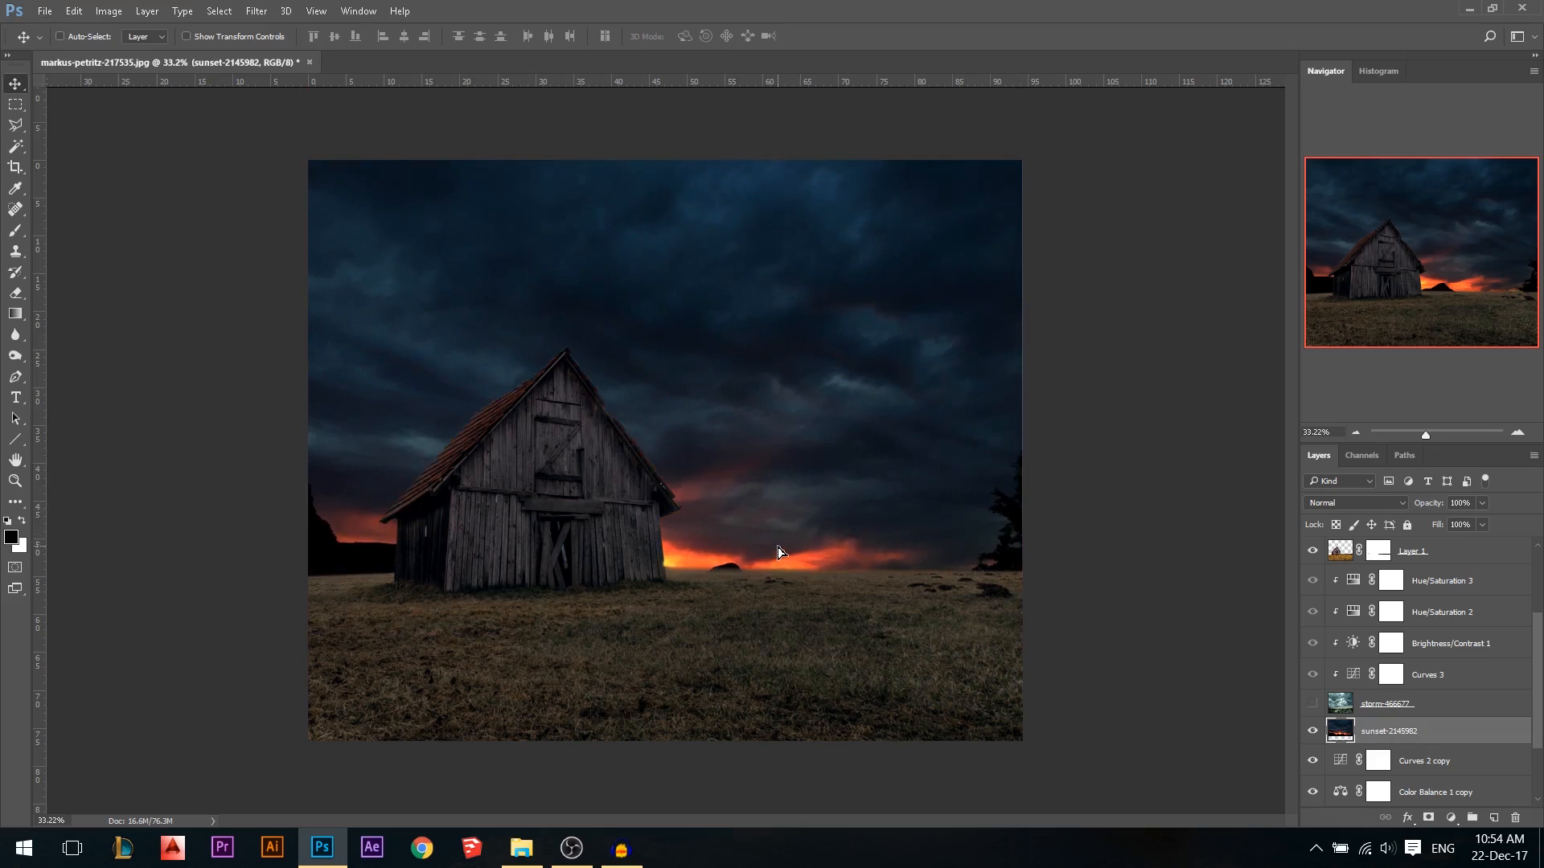
Set the sunset layer's opacity to 84% and shift it up so more of its orange glow shows above the horizon
{"action": "key", "text": "8"}
{"action": "key", "text": "4"}
{"action": "mouse_move", "coordinate": [925, 554]}
{"action": "left_mouse_down"}
{"action": "mouse_move", "coordinate": [930, 534]}
{"action": "mouse_move", "coordinate": [915, 571]}
{"action": "left_mouse_up"}
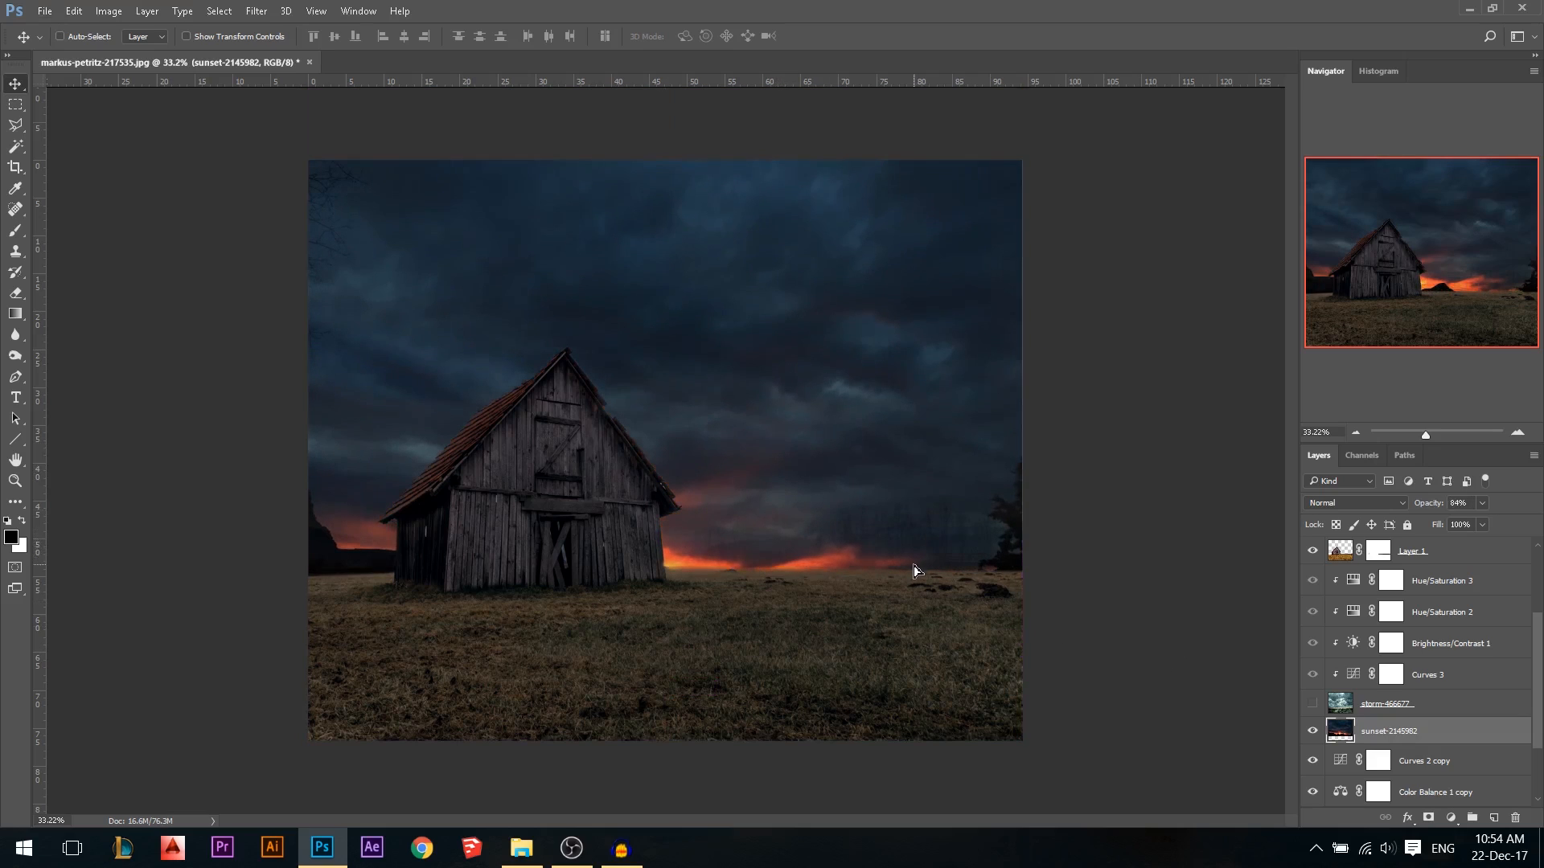
{"action": "left_click_drag", "start_coordinate": [796, 565], "coordinate": [796, 513]}
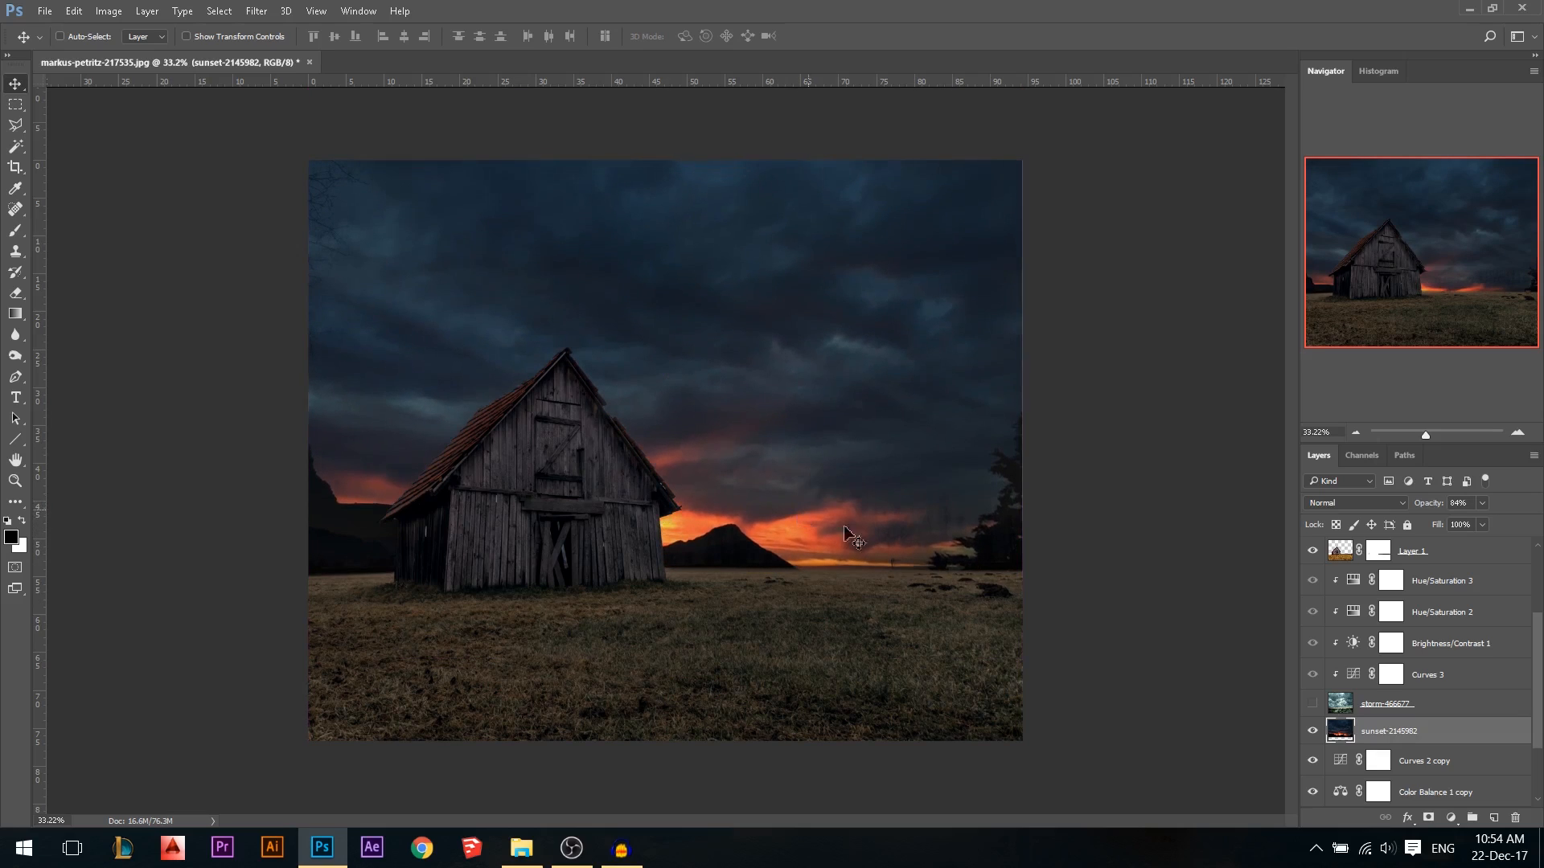
Add a mask to the sunset layer and paint black at 64% opacity along the horizon to reveal the distant trees and hills
{"action": "left_click", "coordinate": [1429, 818]}
{"action": "key", "text": "b"}
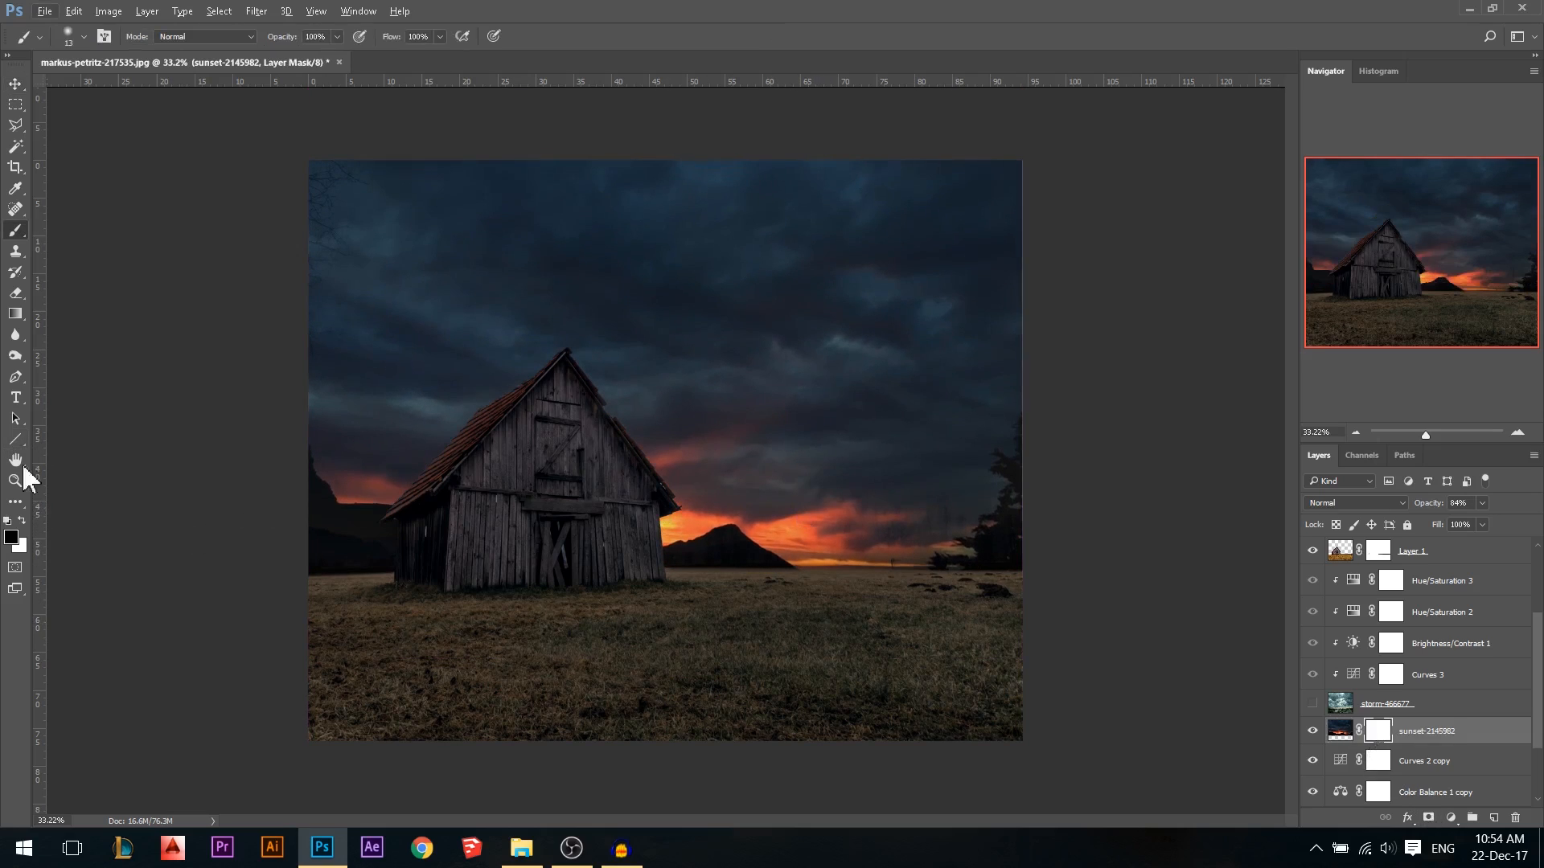
{"action": "left_click_drag", "start_coordinate": [924, 661], "coordinate": [959, 662]}
{"action": "mouse_move", "coordinate": [993, 555]}
{"action": "left_mouse_down"}
{"action": "mouse_move", "coordinate": [676, 546]}
{"action": "mouse_move", "coordinate": [895, 555]}
{"action": "left_mouse_up"}
{"action": "key", "text": "ctrl+z"}
{"action": "key", "text": "6"}
{"action": "key", "text": "4"}
{"action": "mouse_move", "coordinate": [386, 555]}
{"action": "left_mouse_down"}
{"action": "mouse_move", "coordinate": [322, 546]}
{"action": "mouse_move", "coordinate": [370, 538]}
{"action": "mouse_move", "coordinate": [143, 446]}
{"action": "left_mouse_up"}
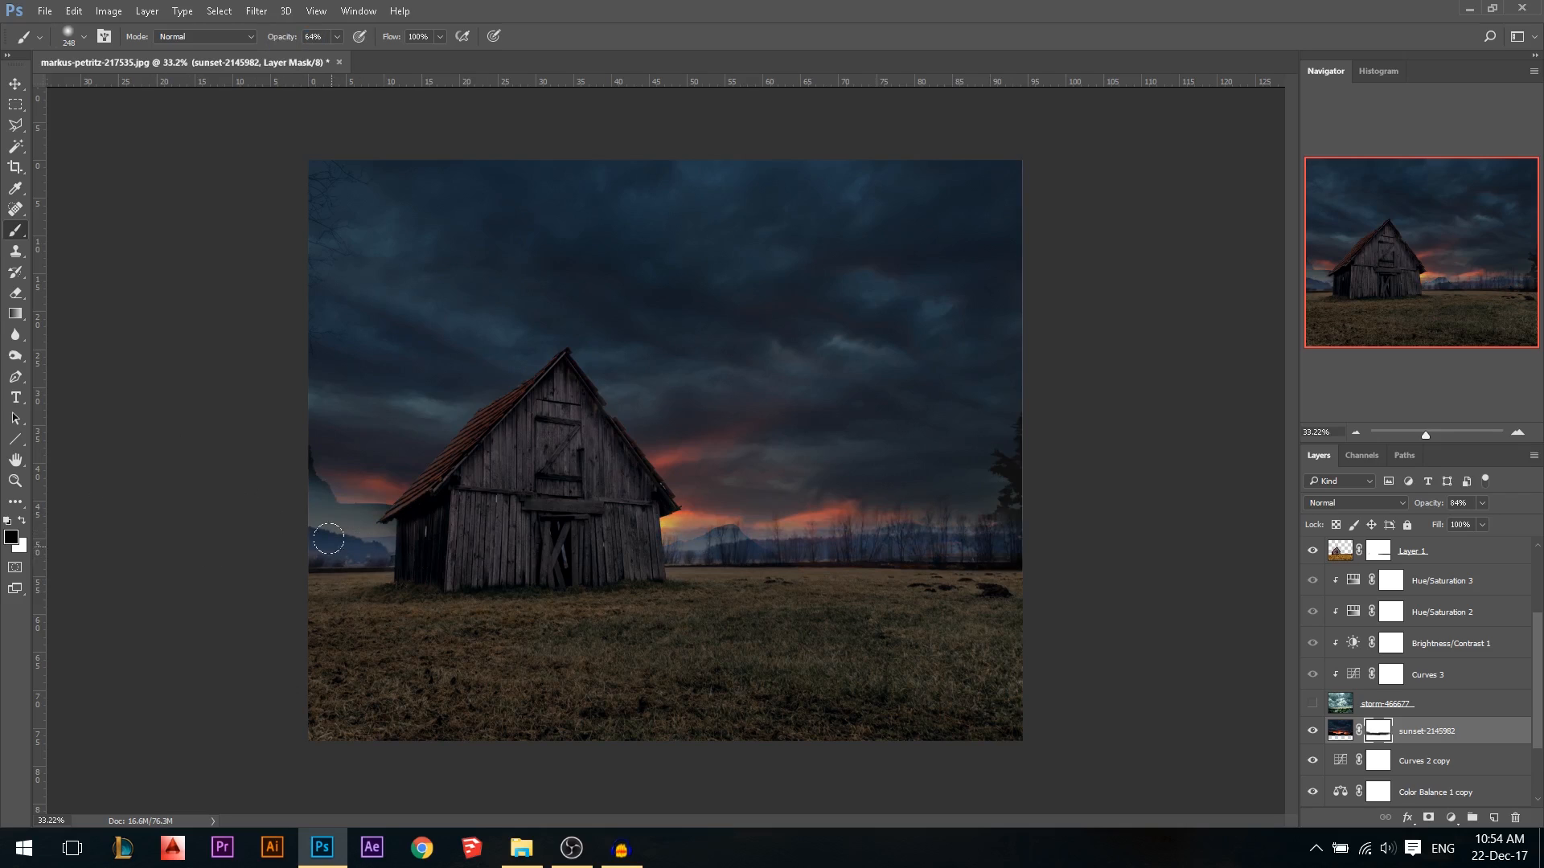
{"action": "left_click_drag", "start_coordinate": [993, 507], "coordinate": [876, 511]}
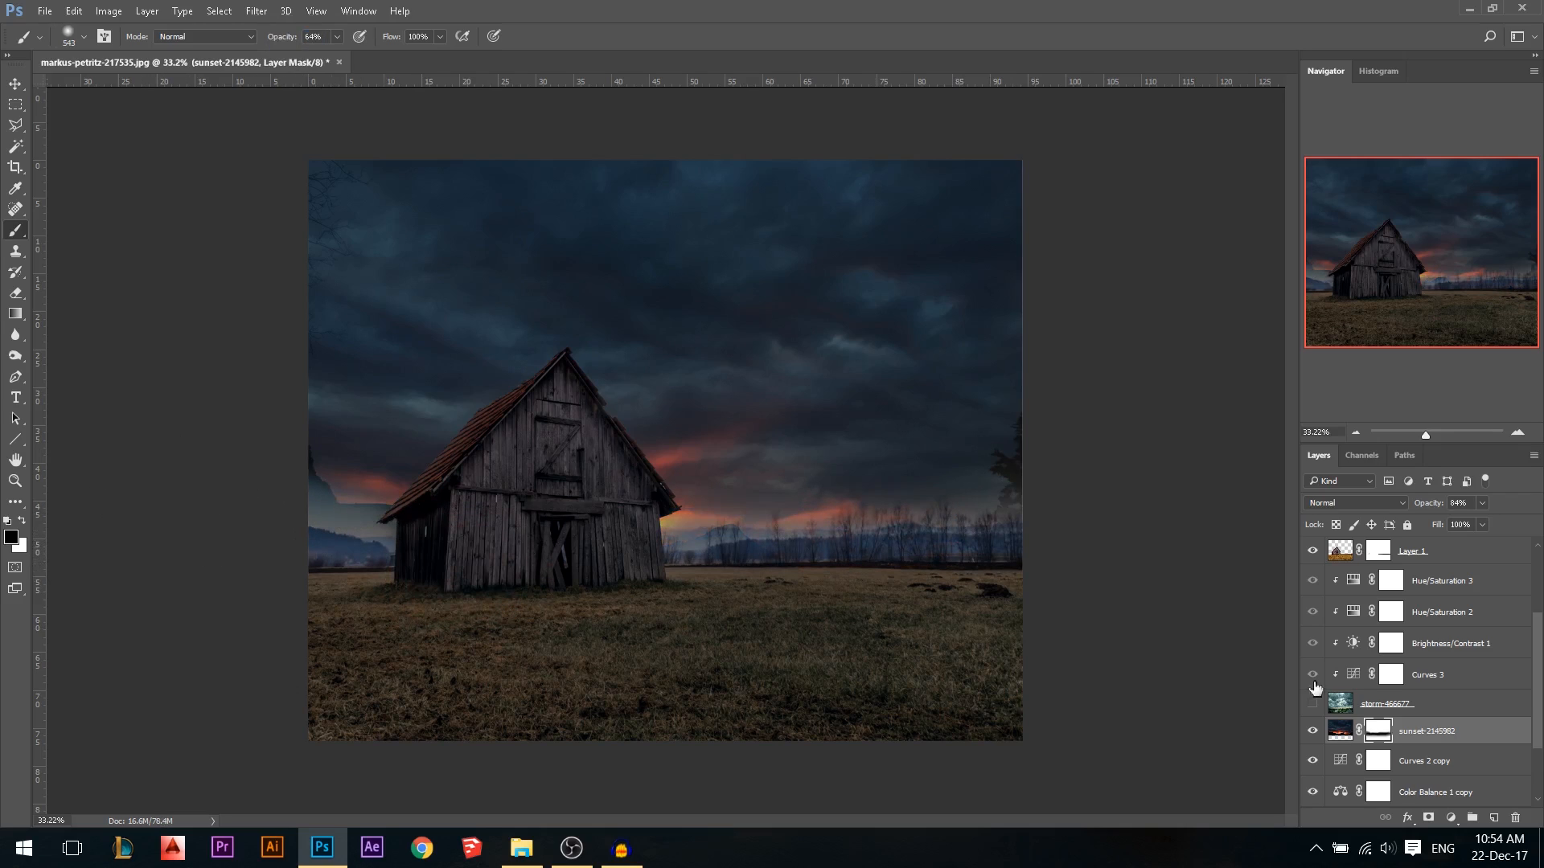
Show the storm-466677 layer, add a layer mask to it and paint out its lower part along the horizon
{"action": "left_click", "coordinate": [1311, 704]}
{"action": "left_click", "coordinate": [1339, 710]}
{"action": "left_click", "coordinate": [1428, 818]}
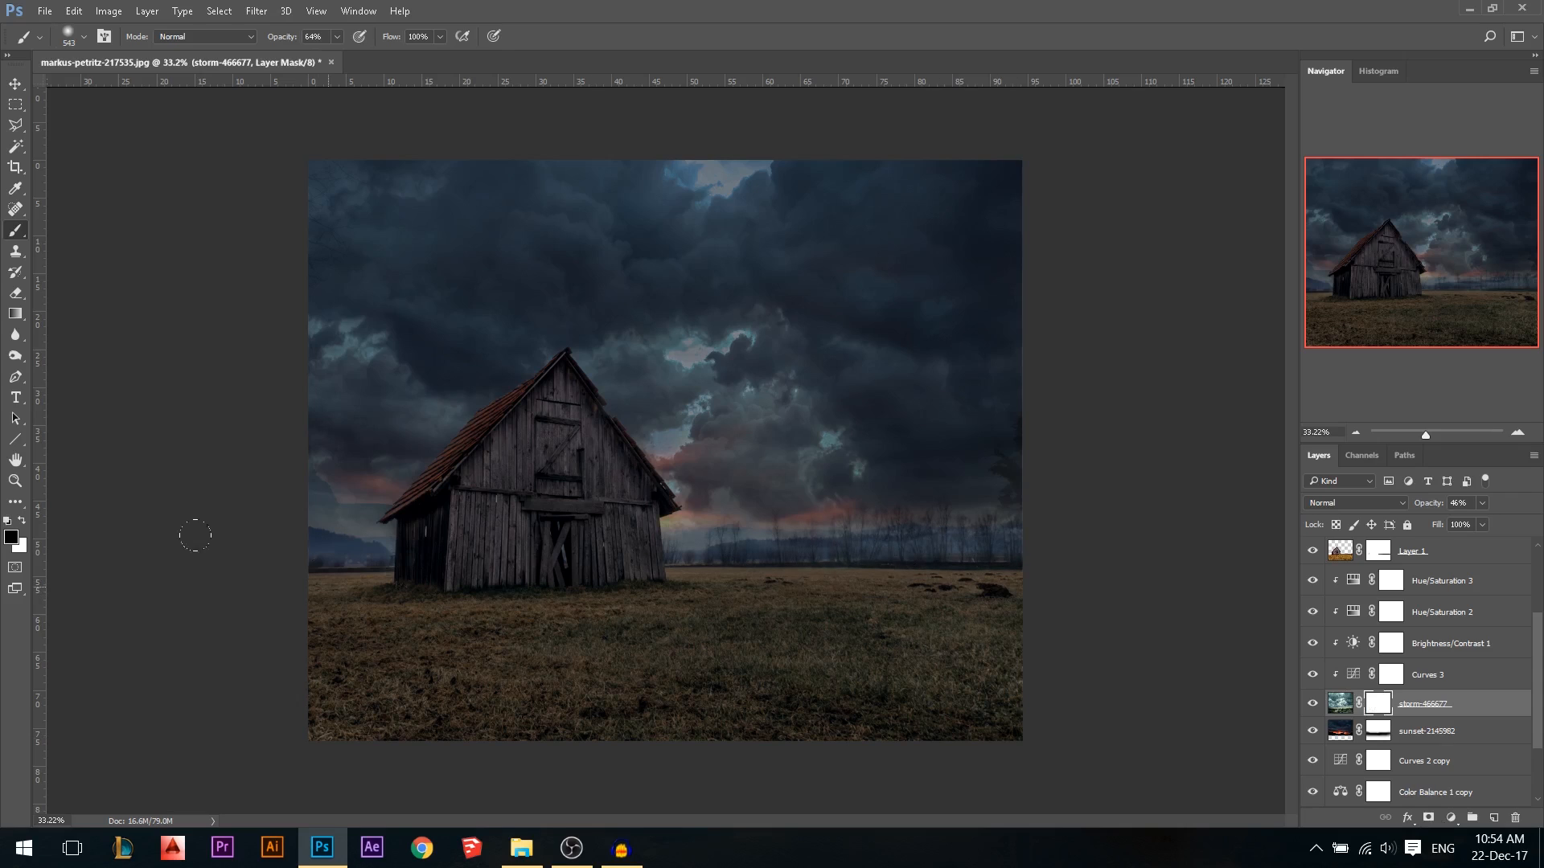
{"action": "left_click", "coordinate": [15, 84]}
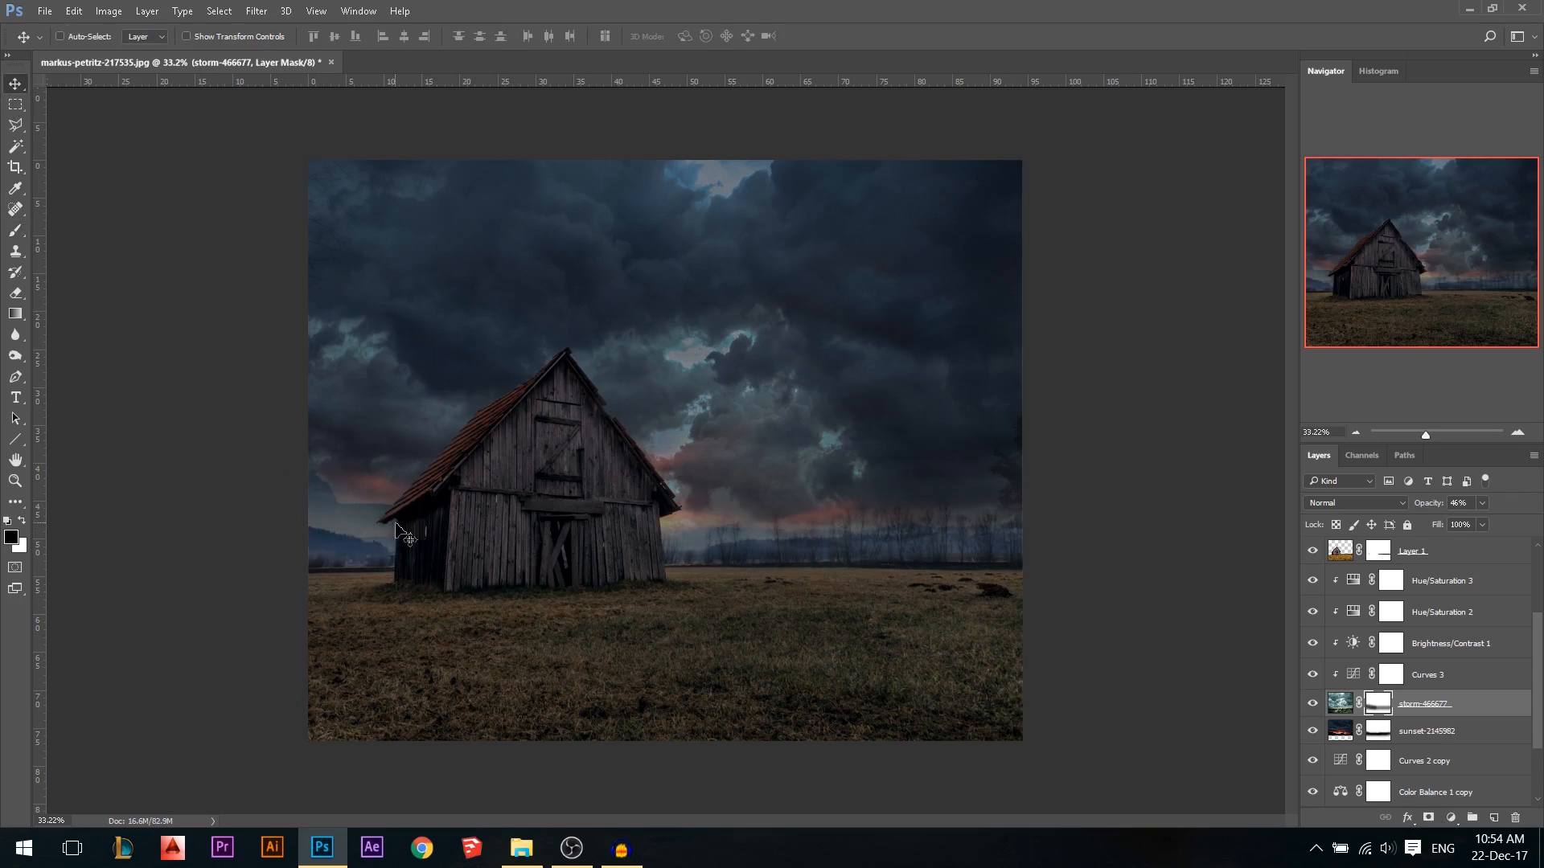
Add a new layer above Hue/Saturation 3 and set the foreground color to pure red (ff0000)
{"action": "scroll", "coordinate": [1381, 699], "scroll_direction": "up", "scroll_amount": 3}
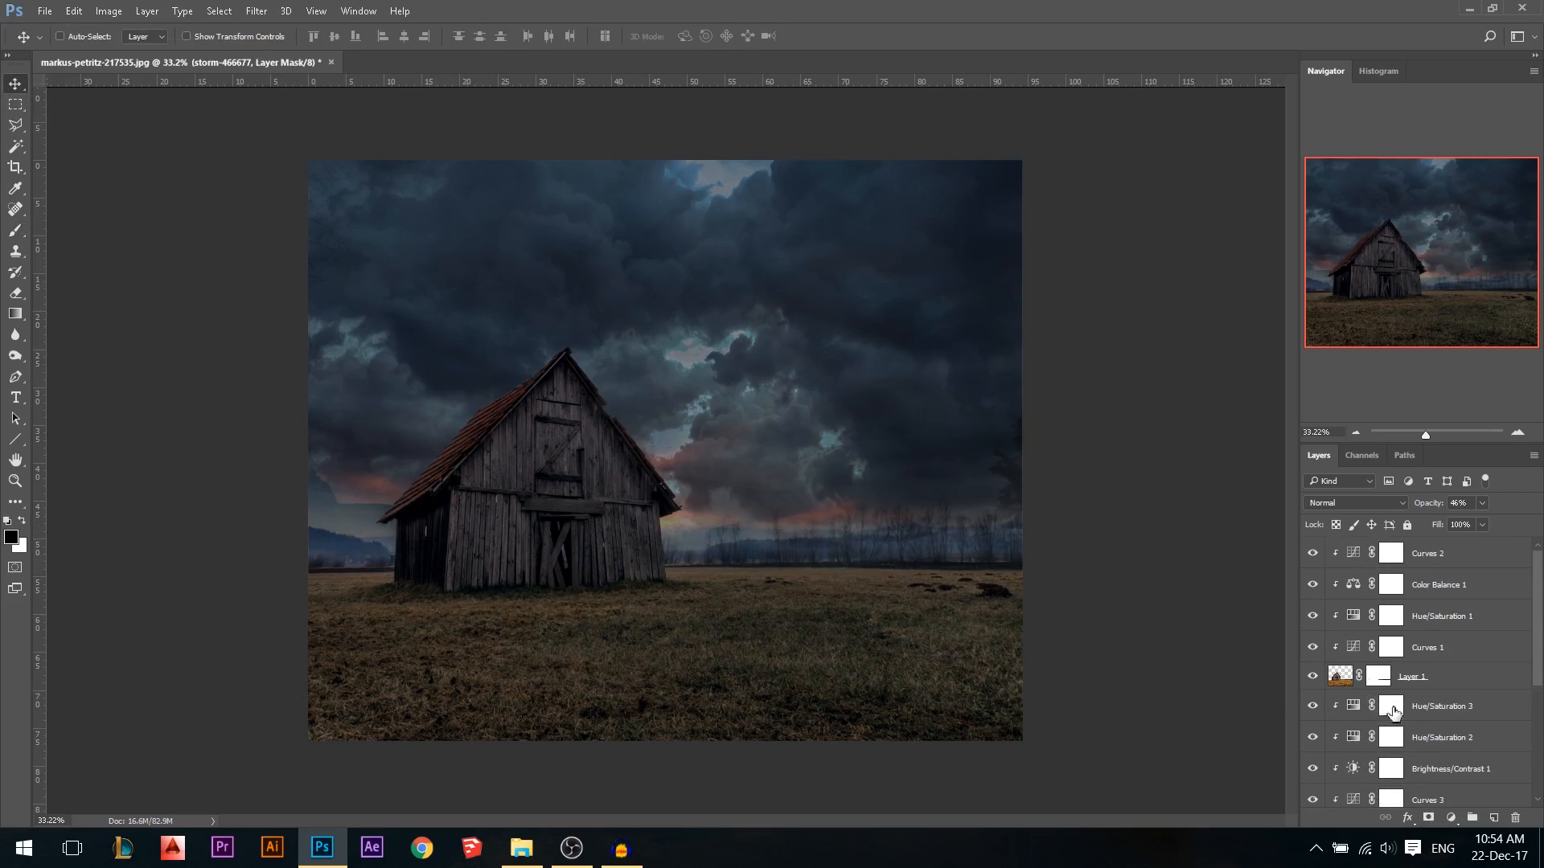
{"action": "left_click", "coordinate": [1405, 712]}
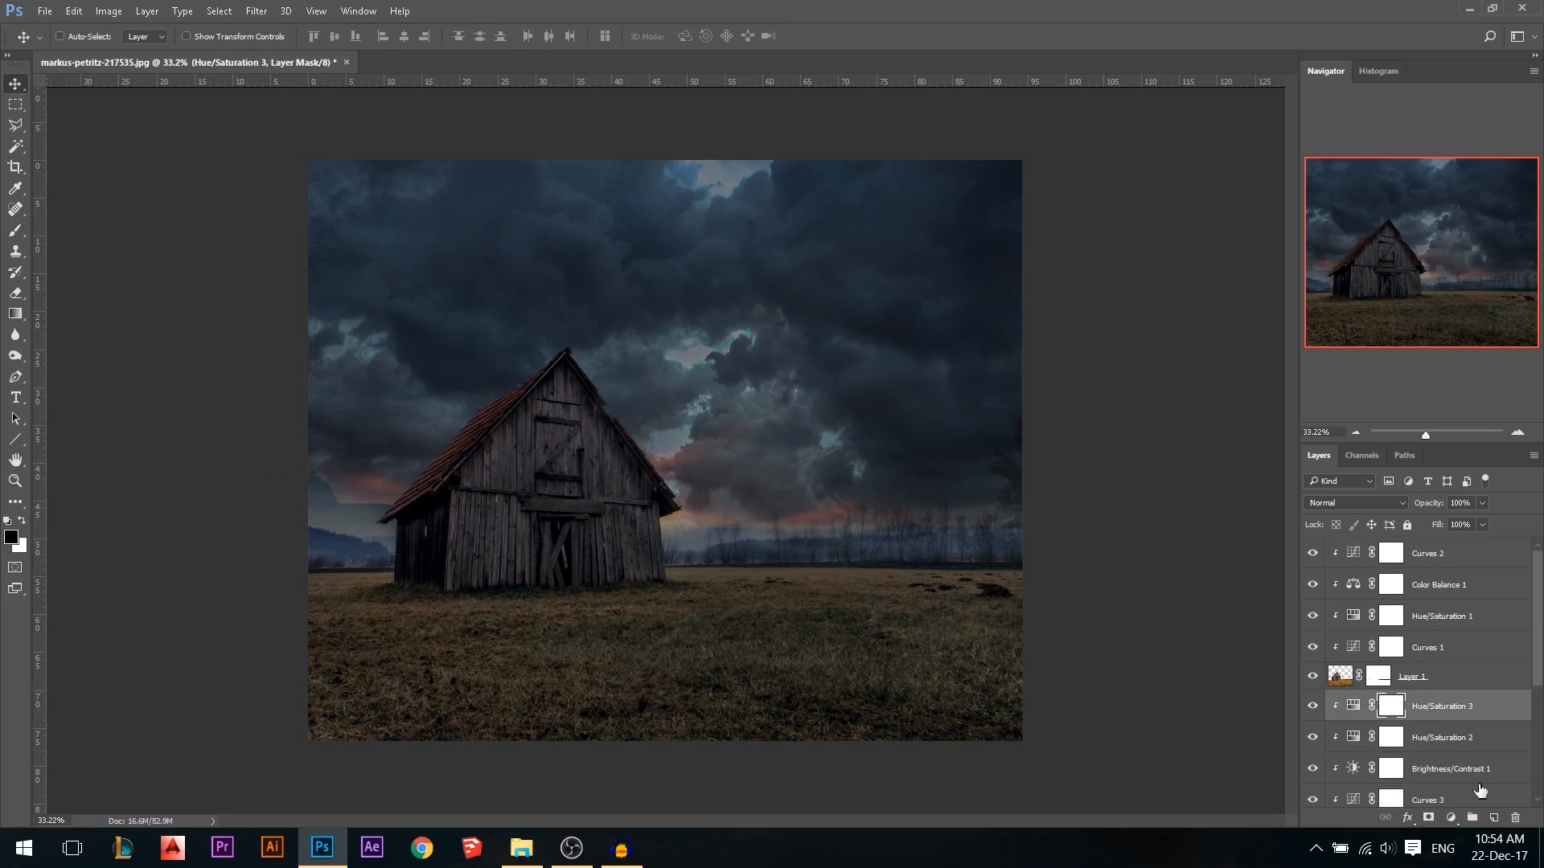
{"action": "left_click", "coordinate": [1493, 818]}
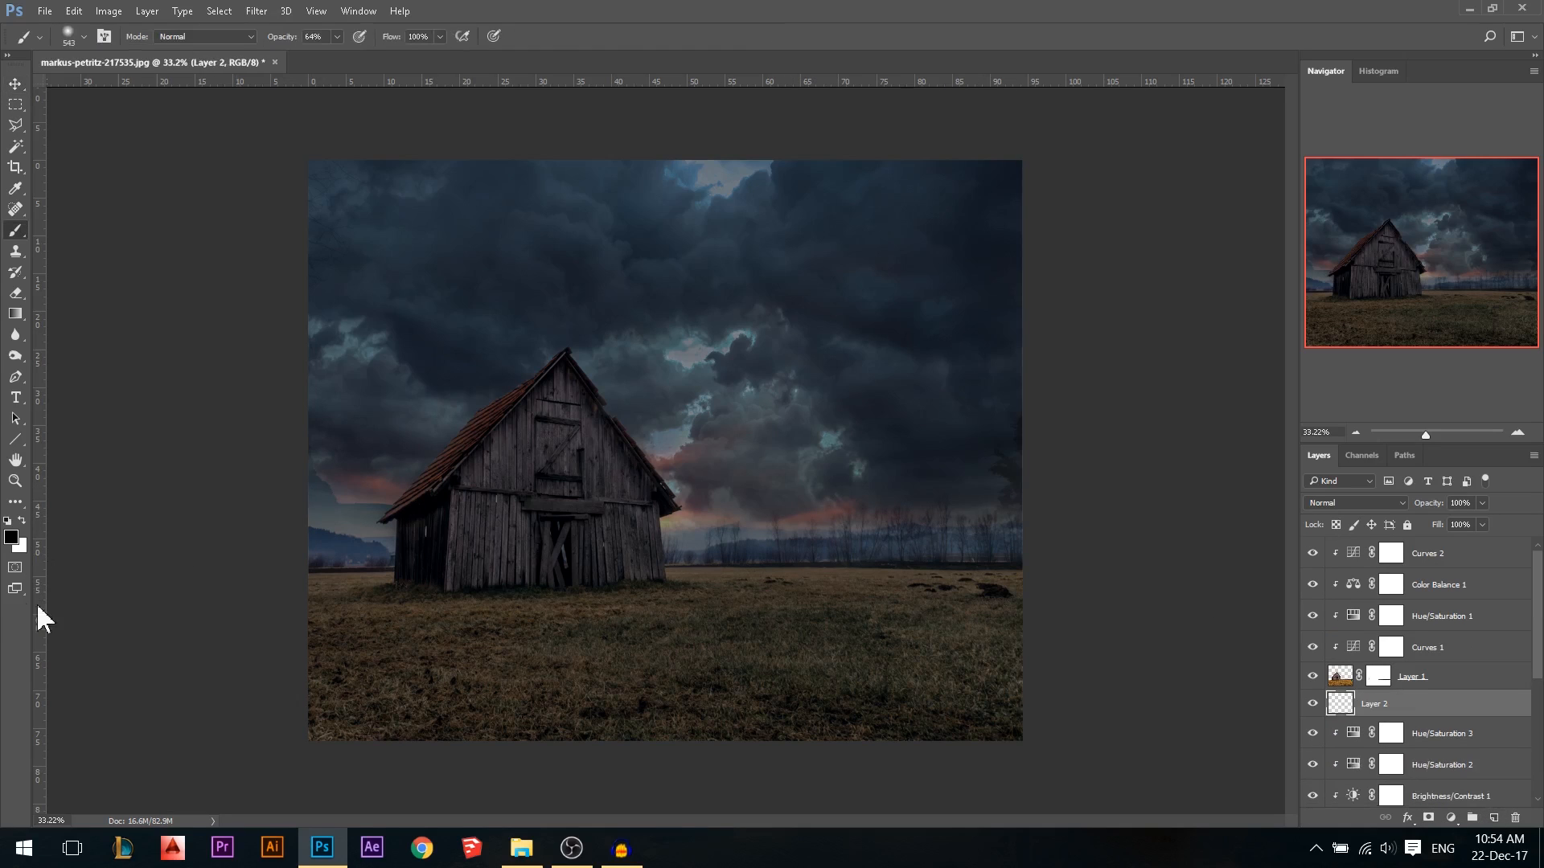
{"action": "left_click", "coordinate": [12, 537]}
{"action": "left_click", "coordinate": [1182, 213]}
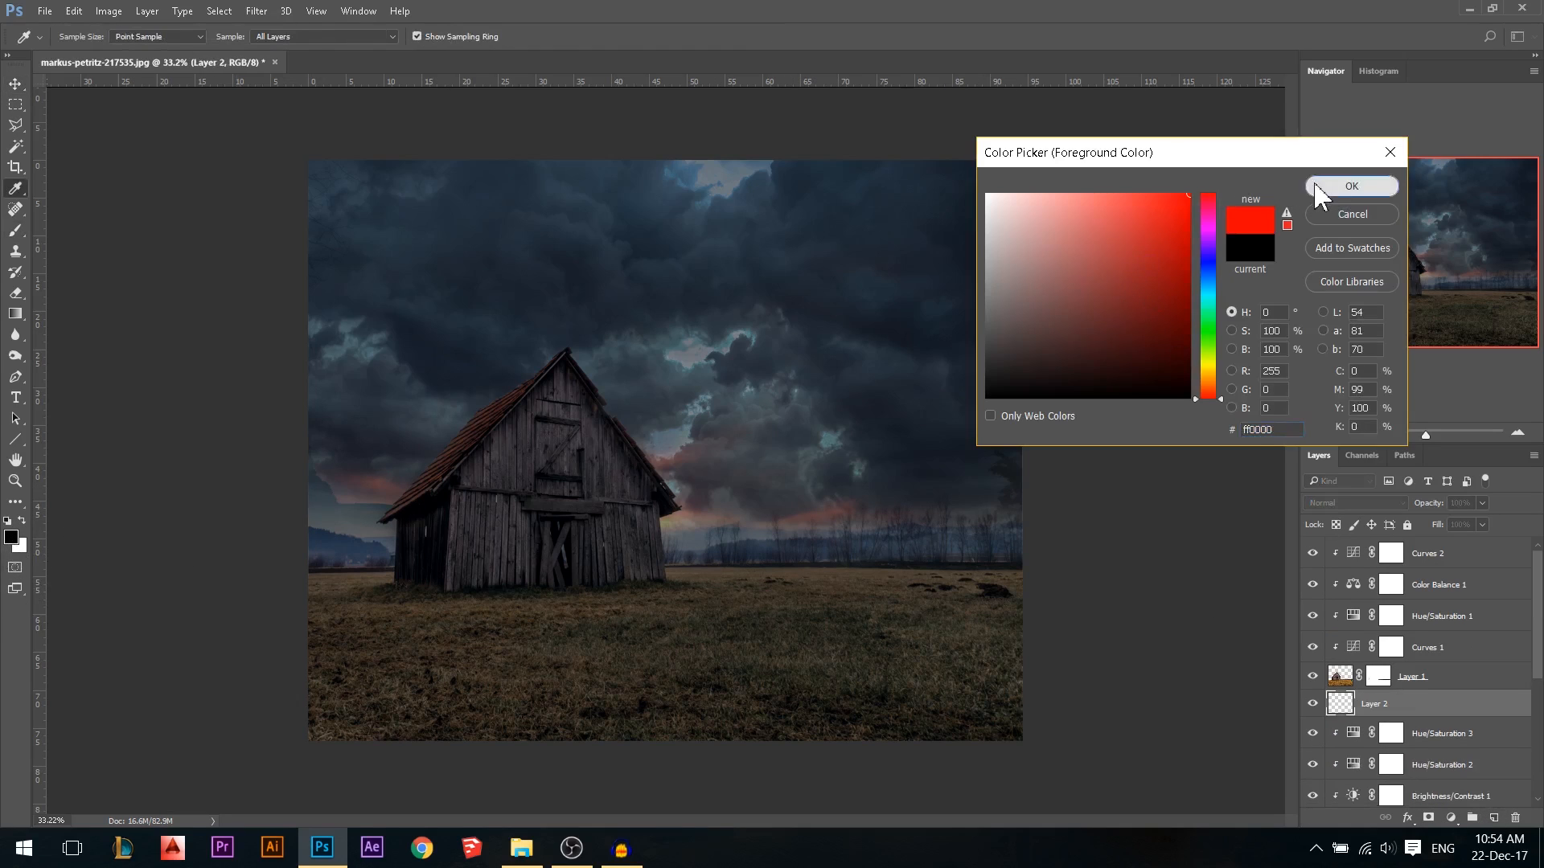
{"action": "left_click", "coordinate": [1334, 187]}
Try a soft red brush stroke across the horizon on the new layer, then undo it
{"action": "key", "text": "b"}
{"action": "mouse_move", "coordinate": [648, 508]}
{"action": "left_mouse_down"}
{"action": "mouse_move", "coordinate": [720, 513]}
{"action": "mouse_move", "coordinate": [630, 506]}
{"action": "mouse_move", "coordinate": [973, 513]}
{"action": "mouse_move", "coordinate": [240, 487]}
{"action": "left_mouse_up"}
{"action": "key", "text": "ctrl+z"}
{"action": "key", "text": "ctrl+z"}
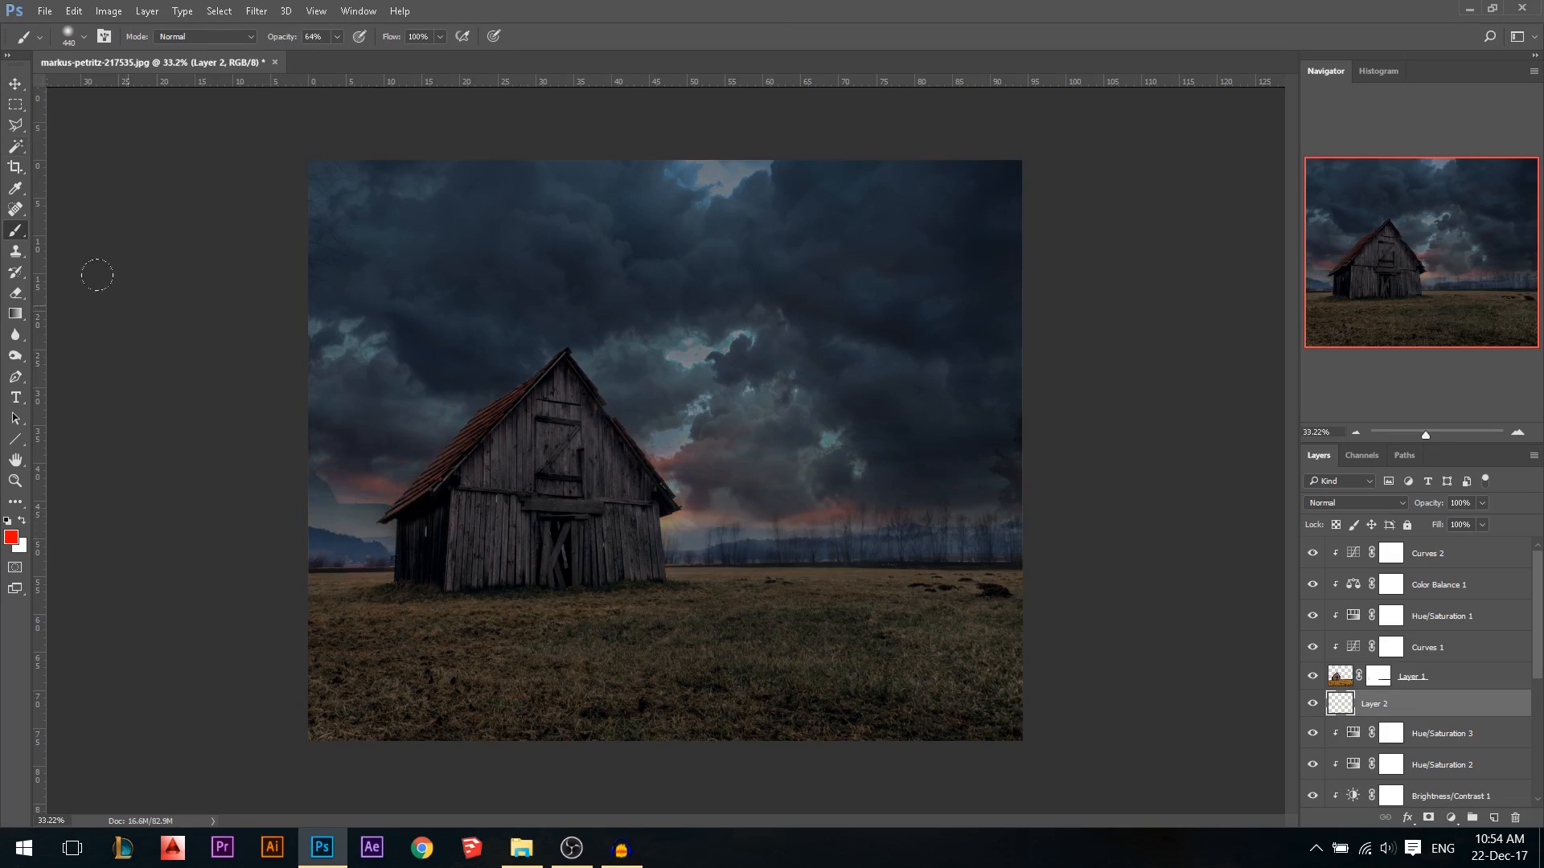
Try two red reflected gradients at 28% opacity along the horizon, then undo both
{"action": "left_click", "coordinate": [15, 315]}
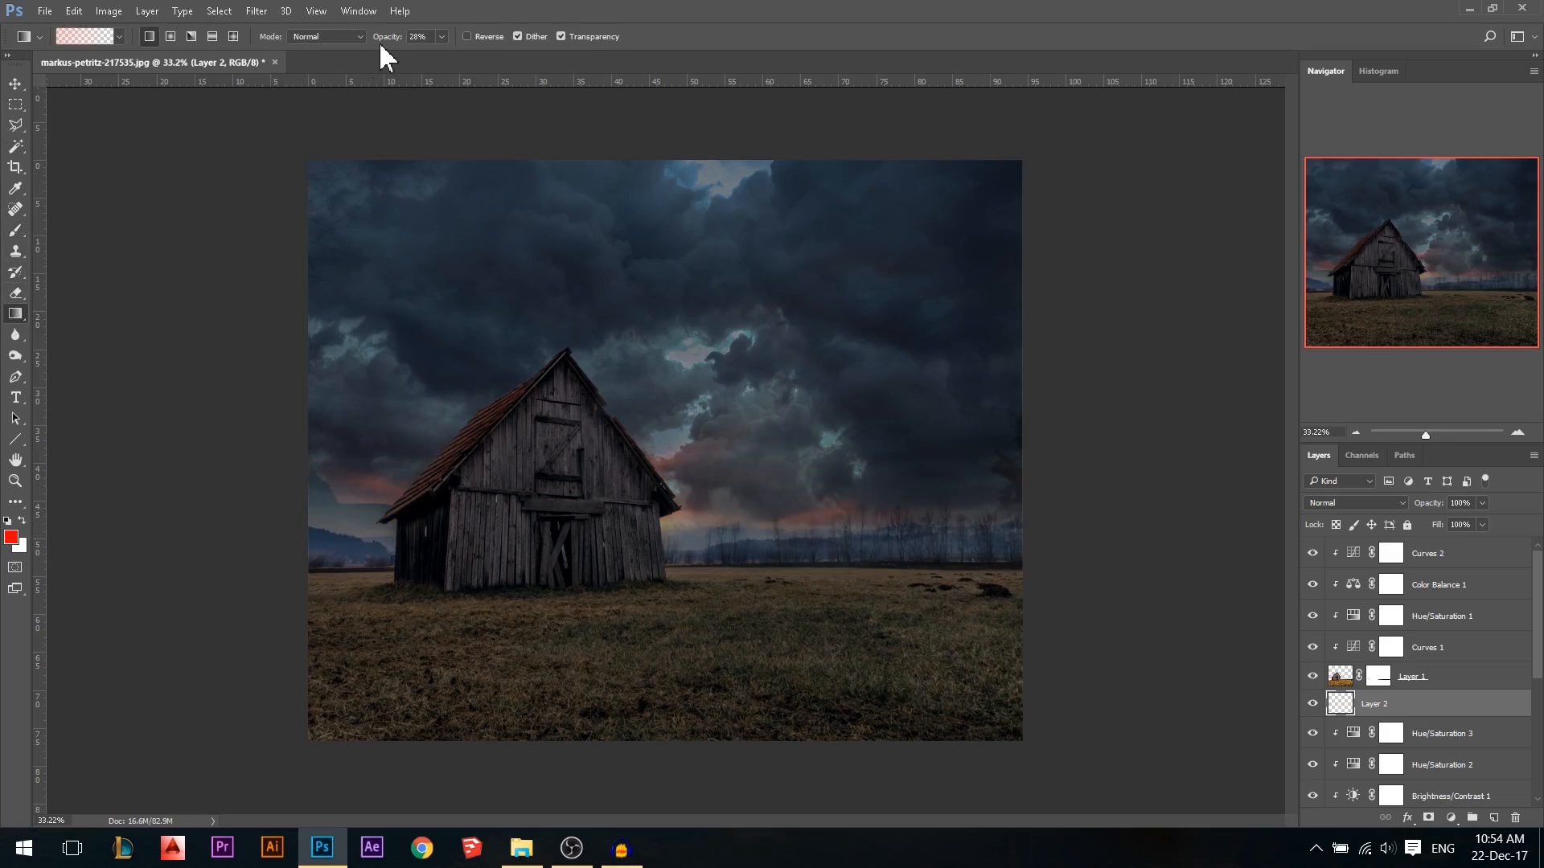
{"action": "left_click", "coordinate": [213, 37]}
{"action": "left_click_drag", "start_coordinate": [704, 514], "coordinate": [705, 425]}
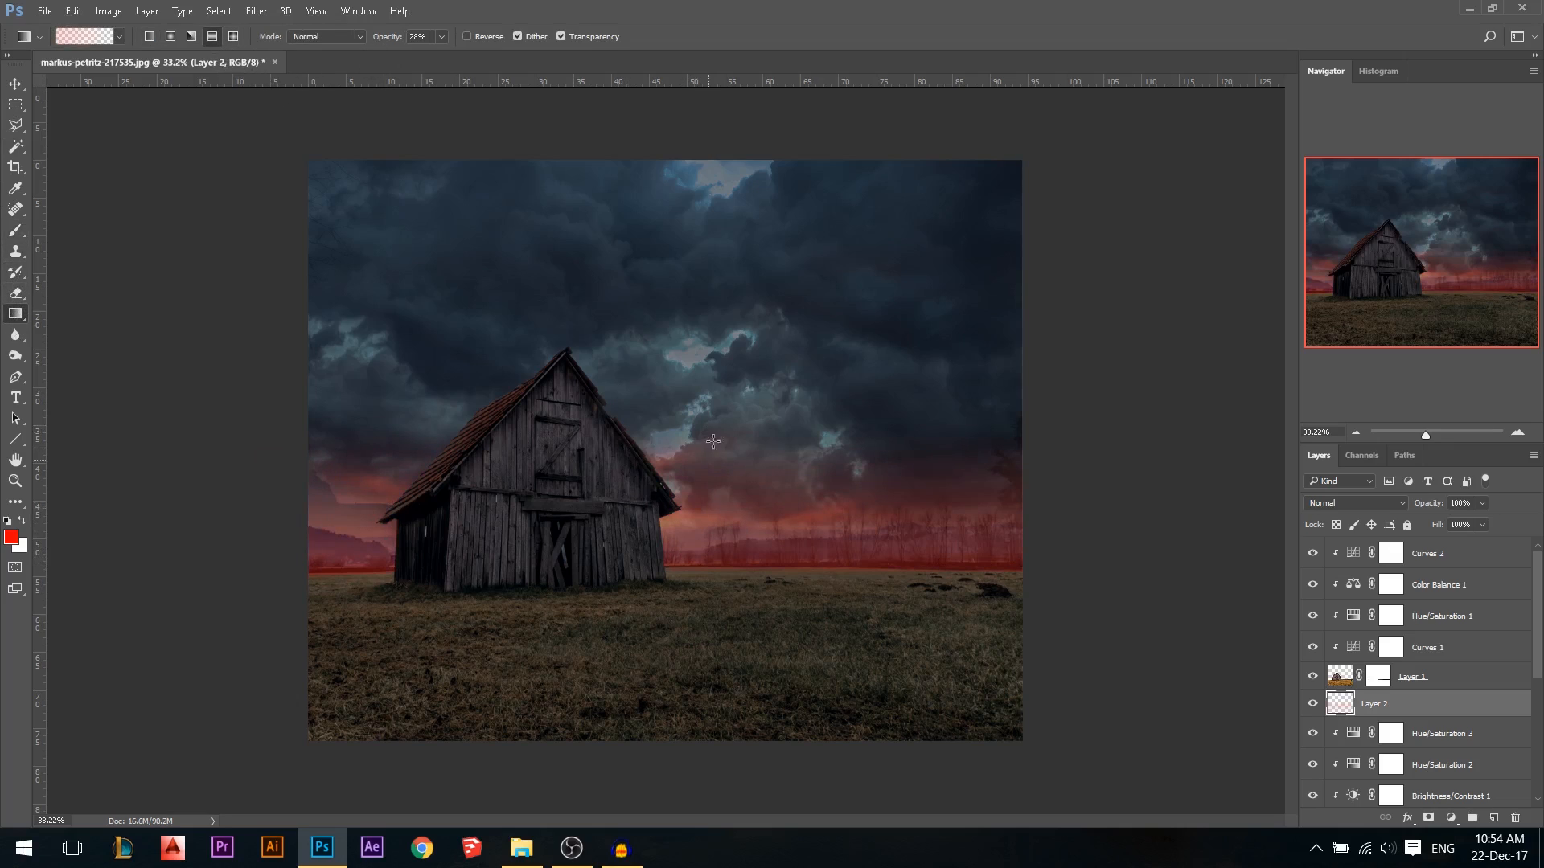
{"action": "left_click_drag", "start_coordinate": [700, 513], "coordinate": [699, 439]}
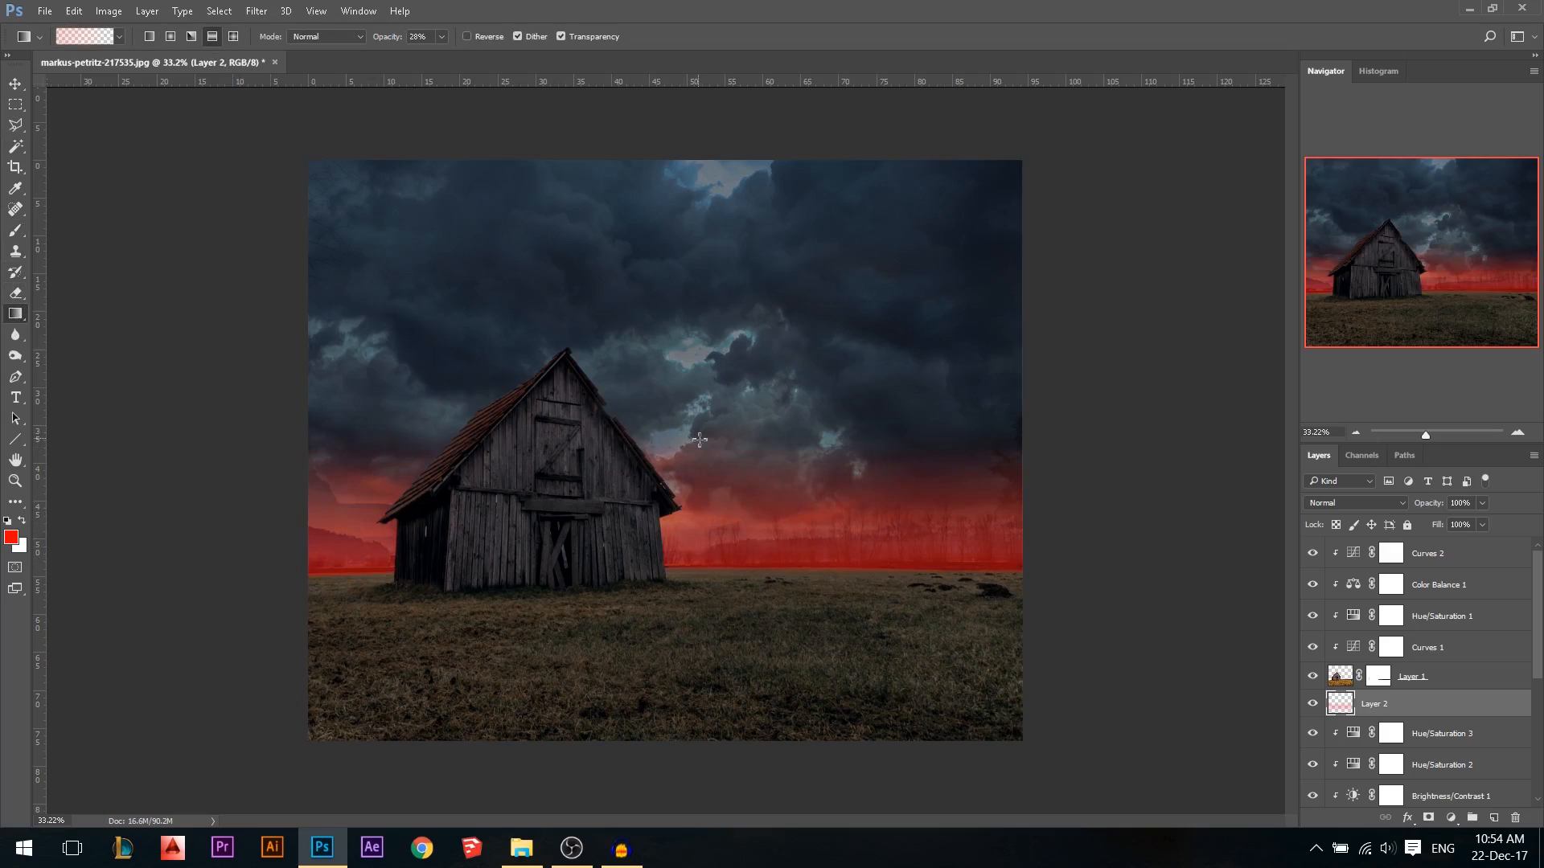
{"action": "key", "text": "ctrl+alt+z"}
{"action": "key", "text": "ctrl+alt+z"}
Set the foreground color to orange (ff7200) and apply three reflected gradients at 28% opacity upward from the horizon on Layer 2
{"action": "left_click", "coordinate": [11, 538]}
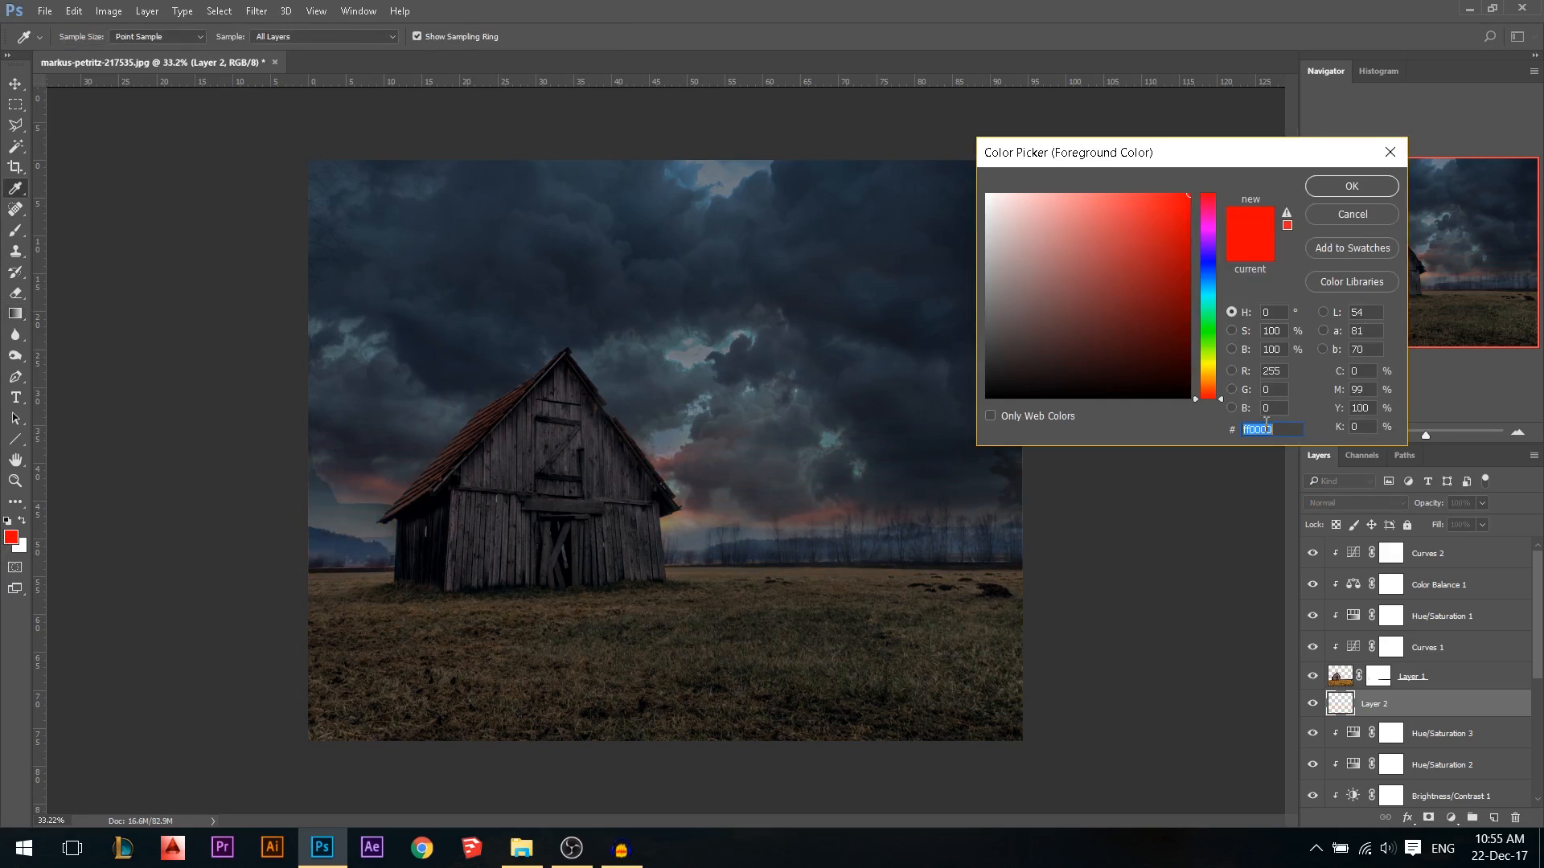
{"action": "left_click", "coordinate": [1206, 385]}
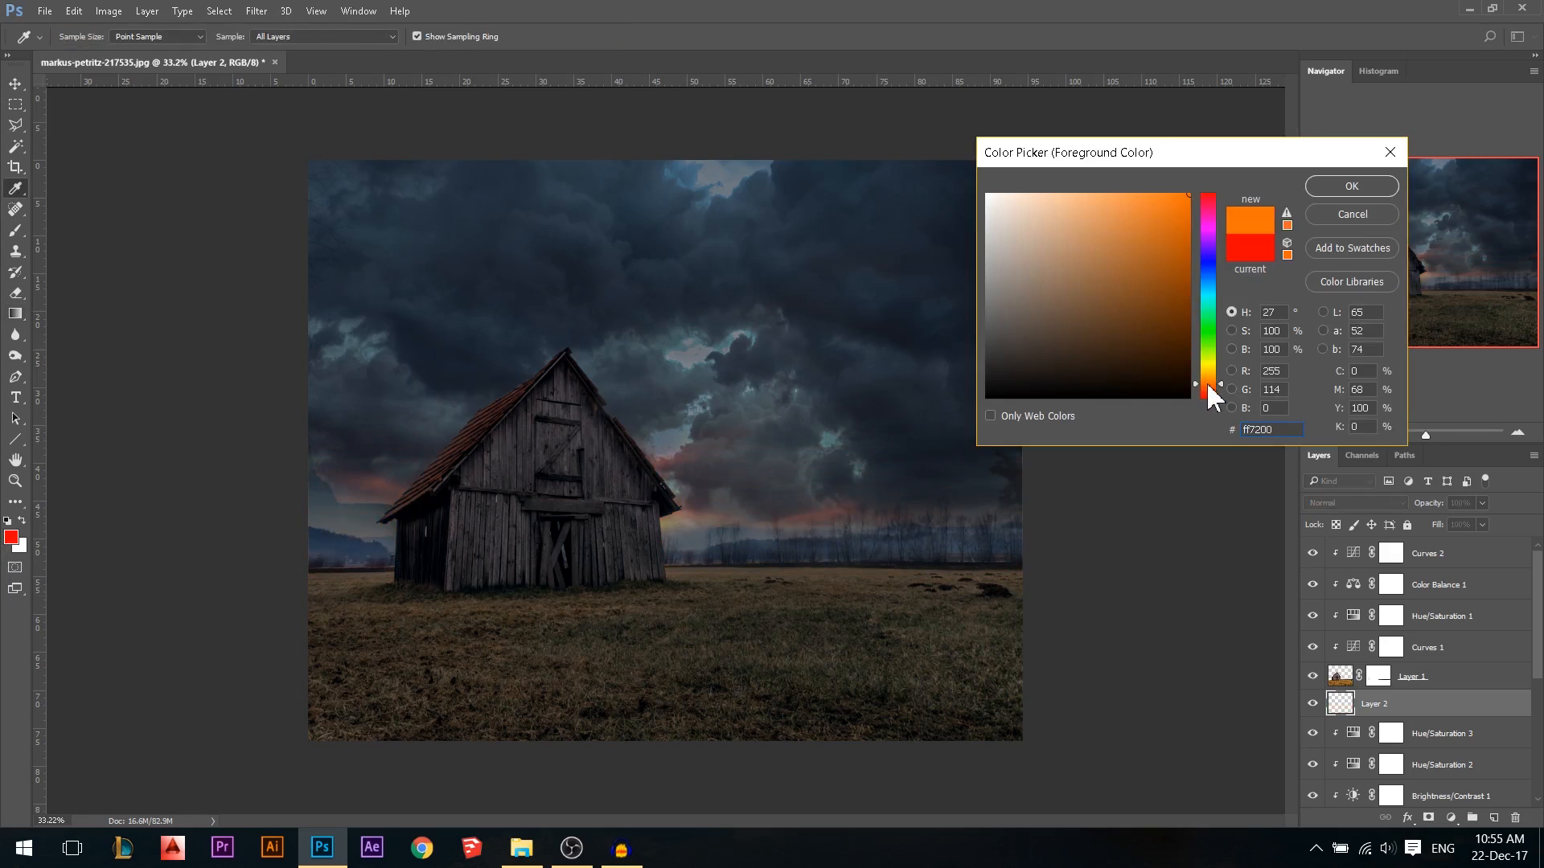
{"action": "left_click", "coordinate": [1351, 186]}
{"action": "left_click_drag", "start_coordinate": [737, 569], "coordinate": [749, 443]}
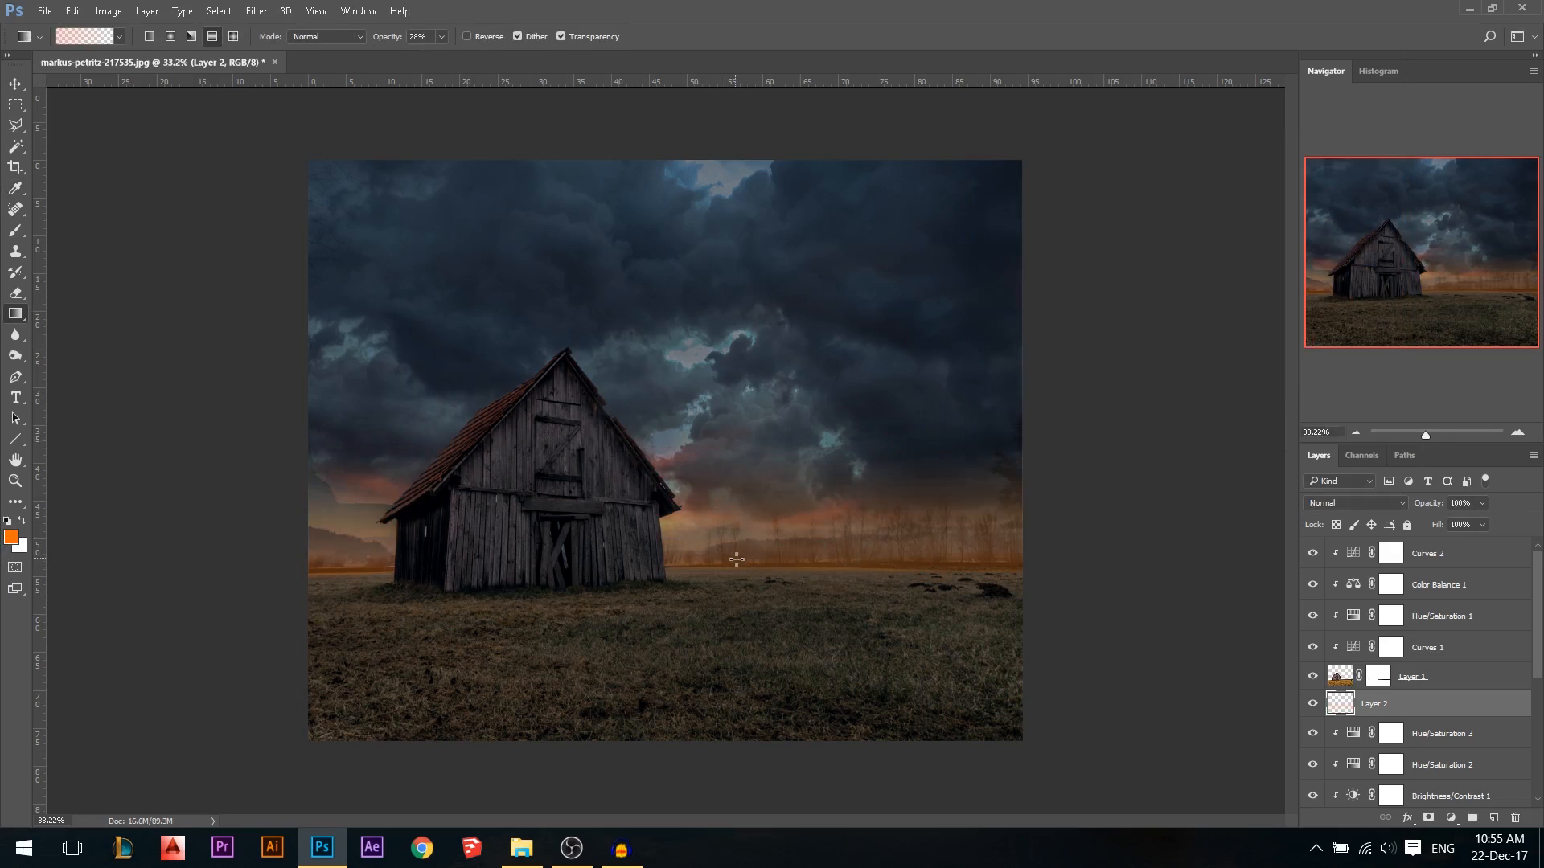
{"action": "left_click_drag", "start_coordinate": [733, 564], "coordinate": [725, 460]}
{"action": "left_click_drag", "start_coordinate": [725, 579], "coordinate": [729, 516]}
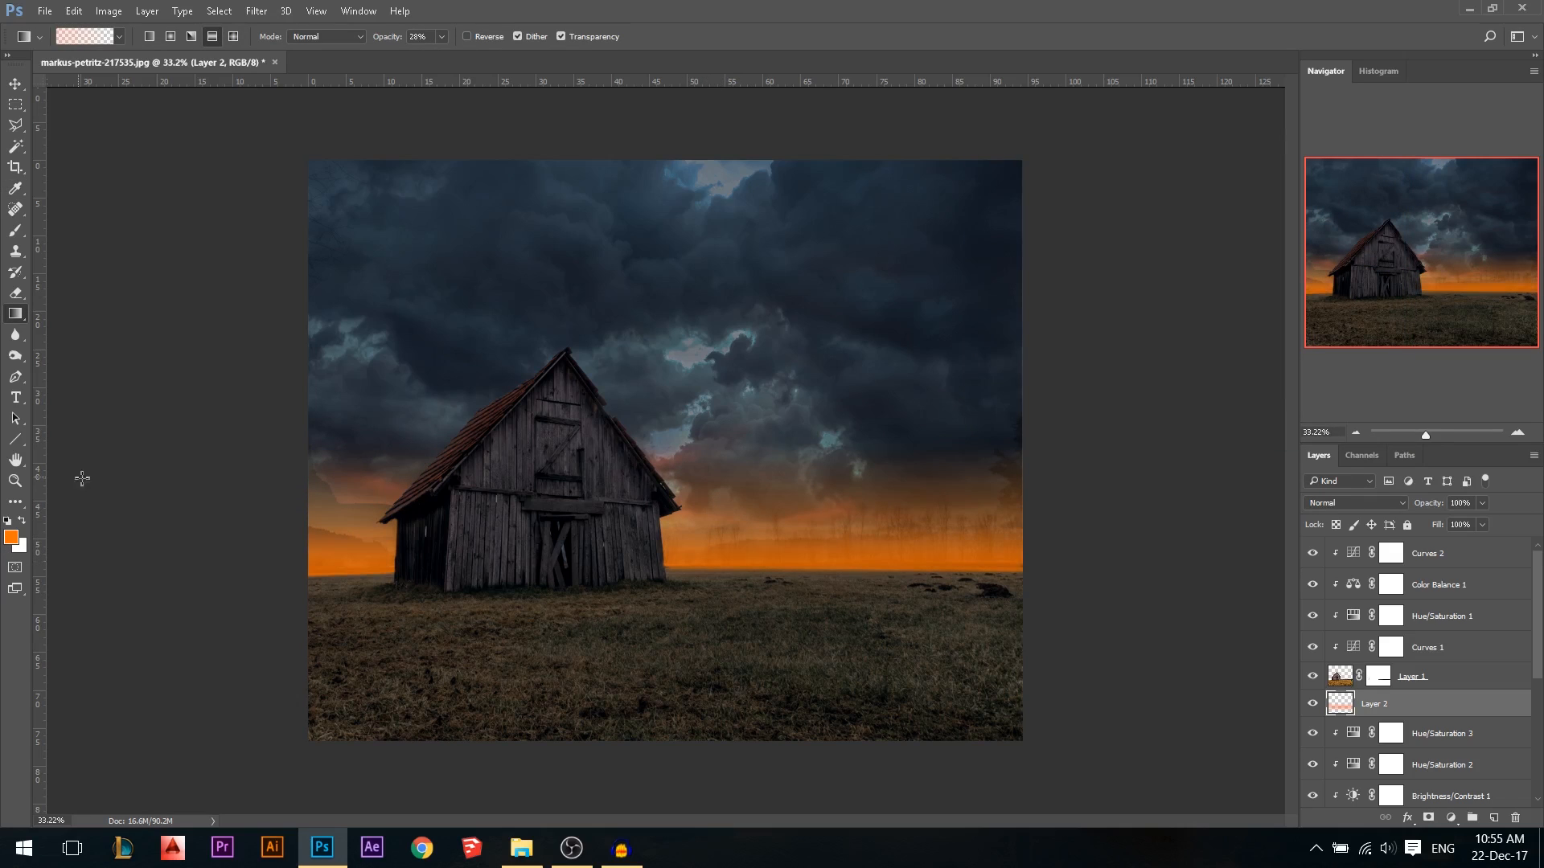
Set the foreground color to red (fd0000) and layer reflected gradients over the orange glow, extending it higher into the sky
{"action": "left_click", "coordinate": [11, 539]}
{"action": "left_click", "coordinate": [1212, 196]}
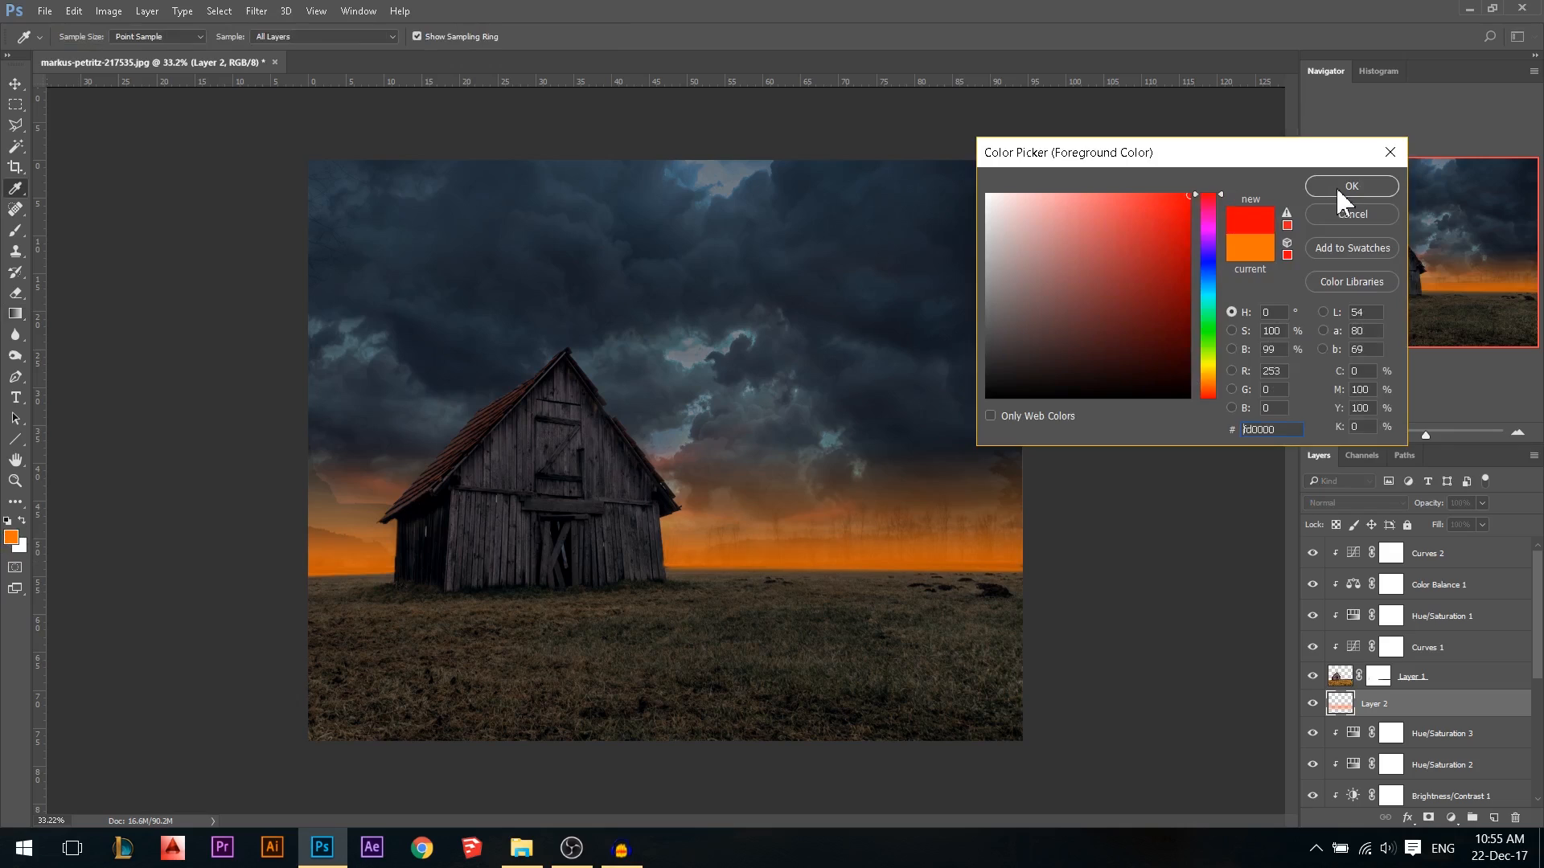
{"action": "left_click", "coordinate": [1339, 186]}
{"action": "left_click_drag", "start_coordinate": [759, 568], "coordinate": [757, 515]}
{"action": "left_click_drag", "start_coordinate": [771, 422], "coordinate": [748, 450]}
{"action": "left_click_drag", "start_coordinate": [740, 513], "coordinate": [734, 396]}
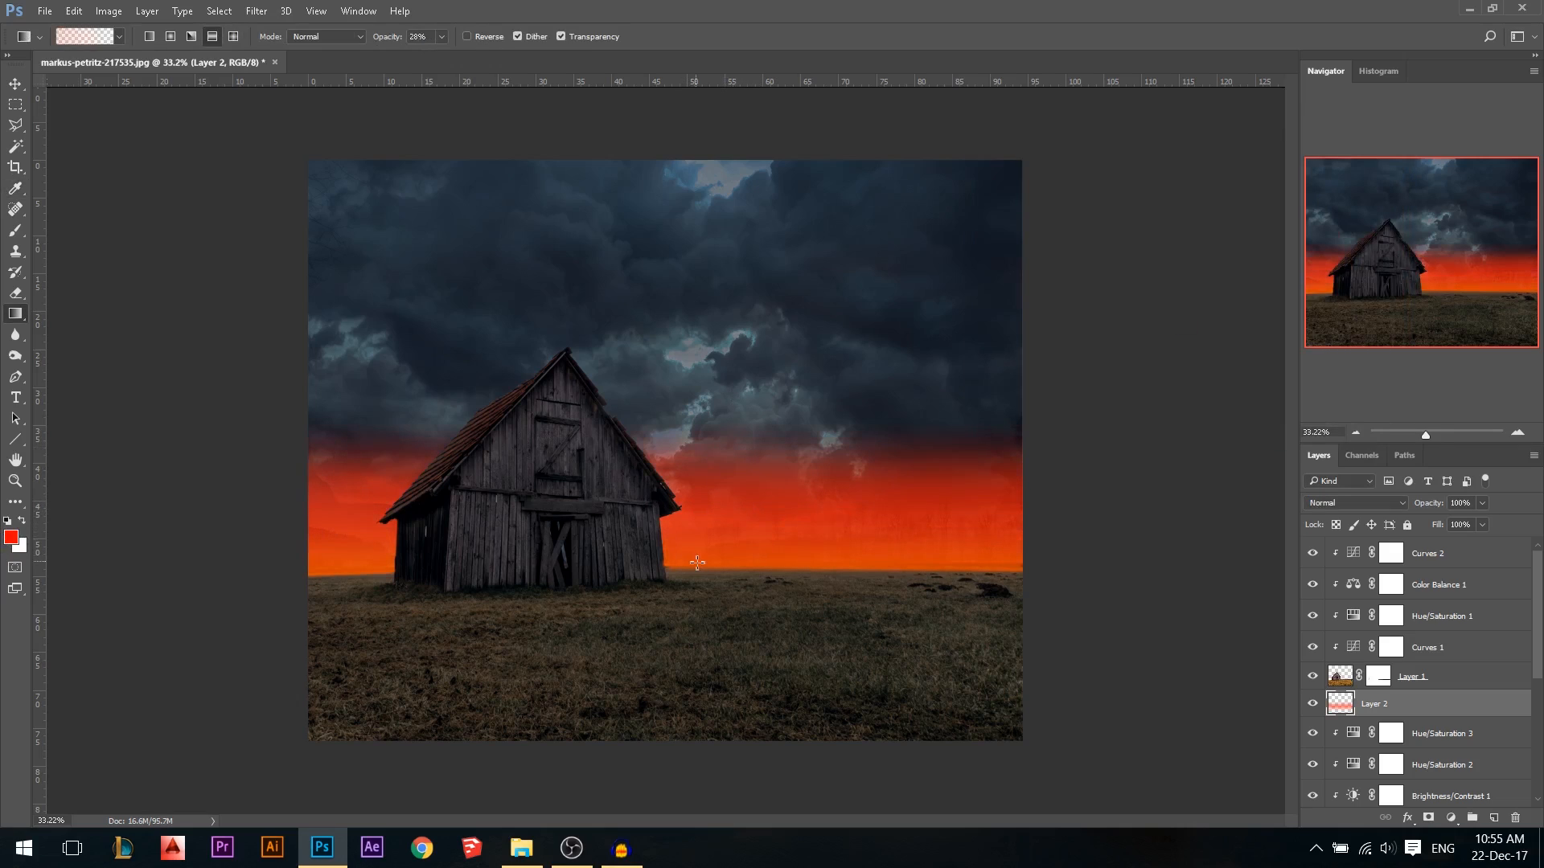
{"action": "left_click", "coordinate": [12, 541]}
{"action": "left_click", "coordinate": [1325, 190]}
Set Layer 2's blend mode to Overlay and lower its opacity to 78%
{"action": "left_click", "coordinate": [1336, 501]}
{"action": "left_click", "coordinate": [1336, 664]}
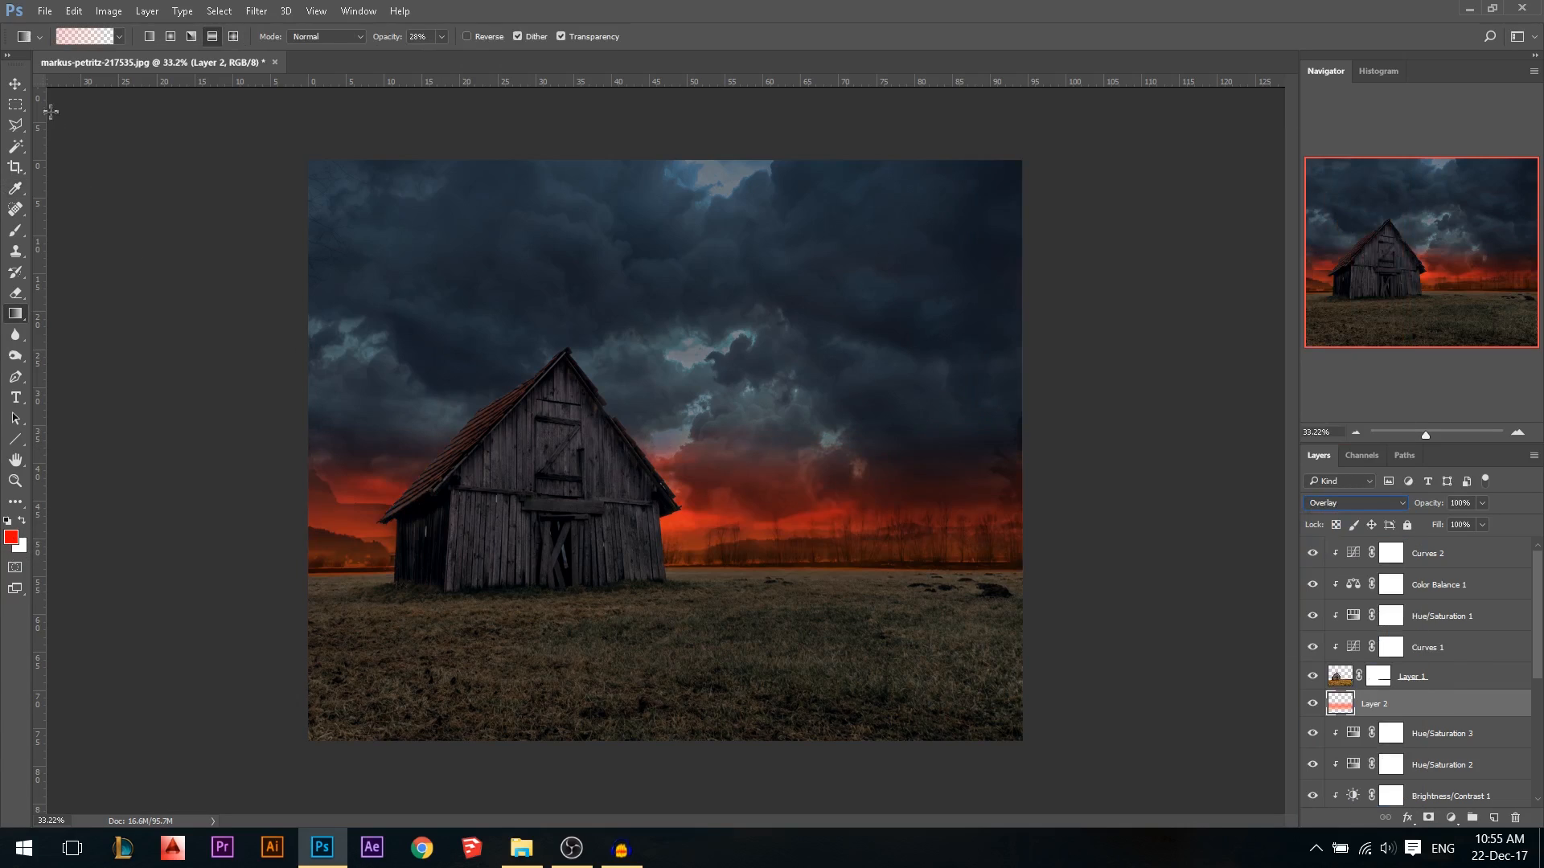
{"action": "left_click", "coordinate": [15, 84]}
{"action": "left_click_drag", "start_coordinate": [1447, 507], "coordinate": [1423, 507]}
Stretch the red glow layer vertically about its center to about 168% of its height
{"action": "key", "text": "ctrl+t"}
{"action": "left_click_drag", "start_coordinate": [669, 424], "coordinate": [671, 330]}
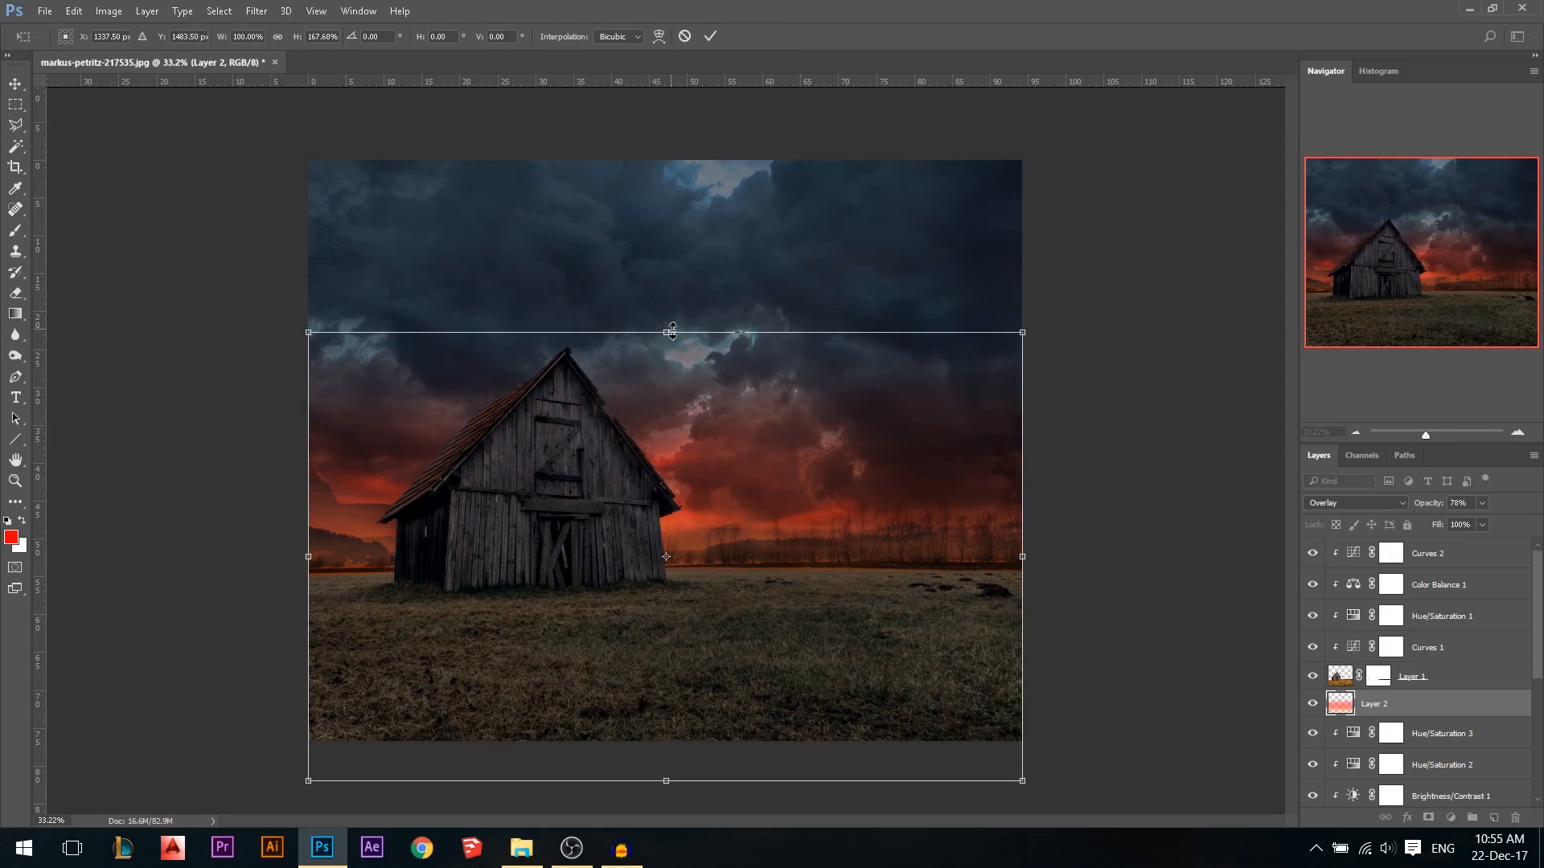
{"action": "key", "text": "Return"}
Erase the upper part of the red glow with a large soft eraser so it stays near the horizon
{"action": "left_click", "coordinate": [16, 292]}
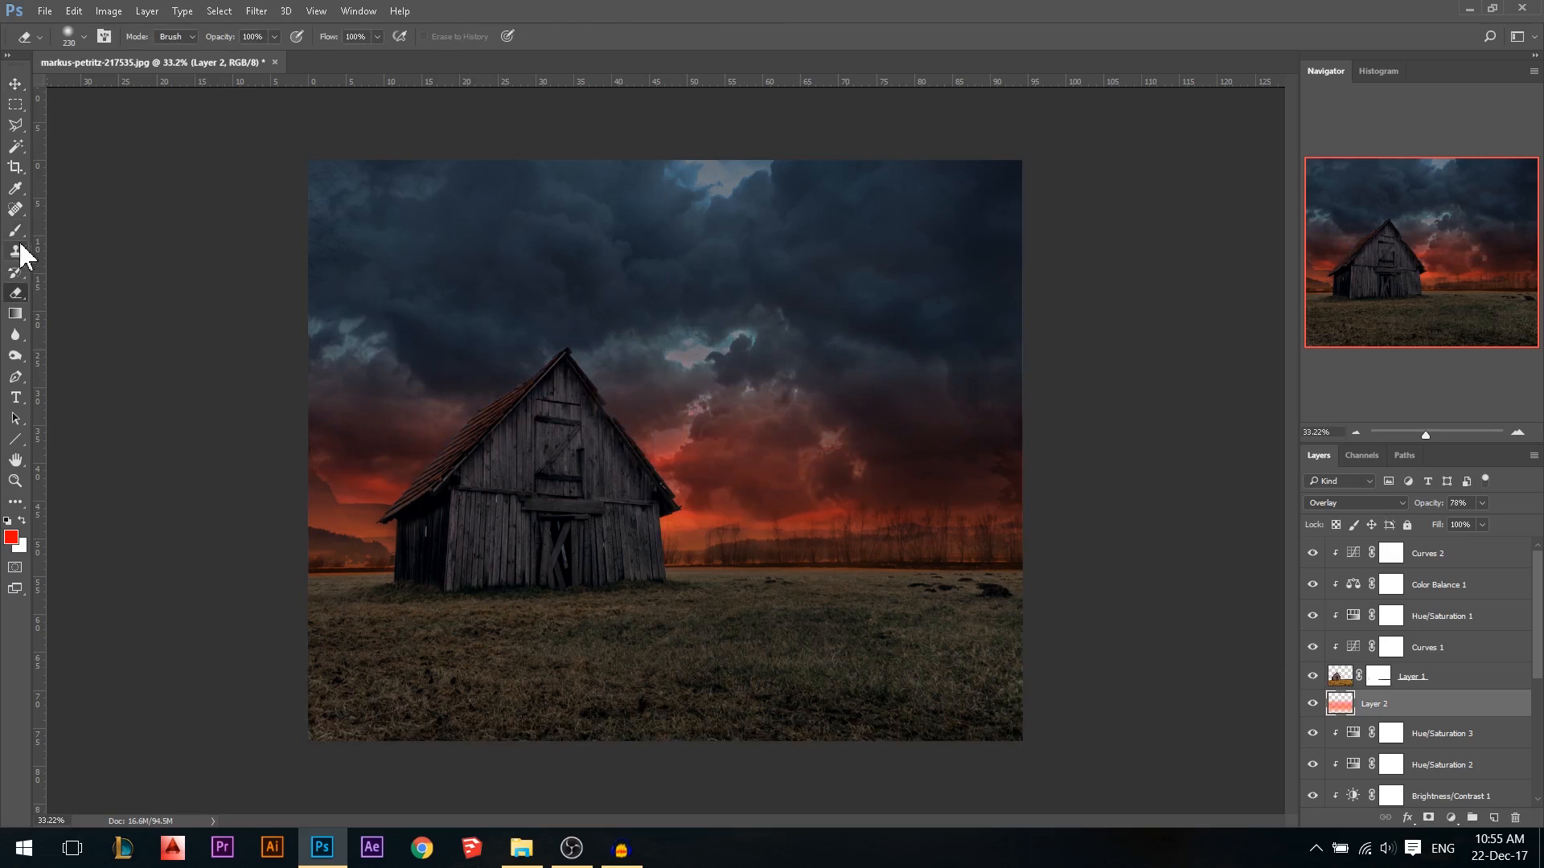
{"action": "left_click_drag", "start_coordinate": [751, 224], "coordinate": [997, 253]}
{"action": "mouse_move", "coordinate": [482, 402]}
{"action": "left_mouse_down"}
{"action": "mouse_move", "coordinate": [407, 421]}
{"action": "mouse_move", "coordinate": [341, 386]}
{"action": "left_mouse_up"}
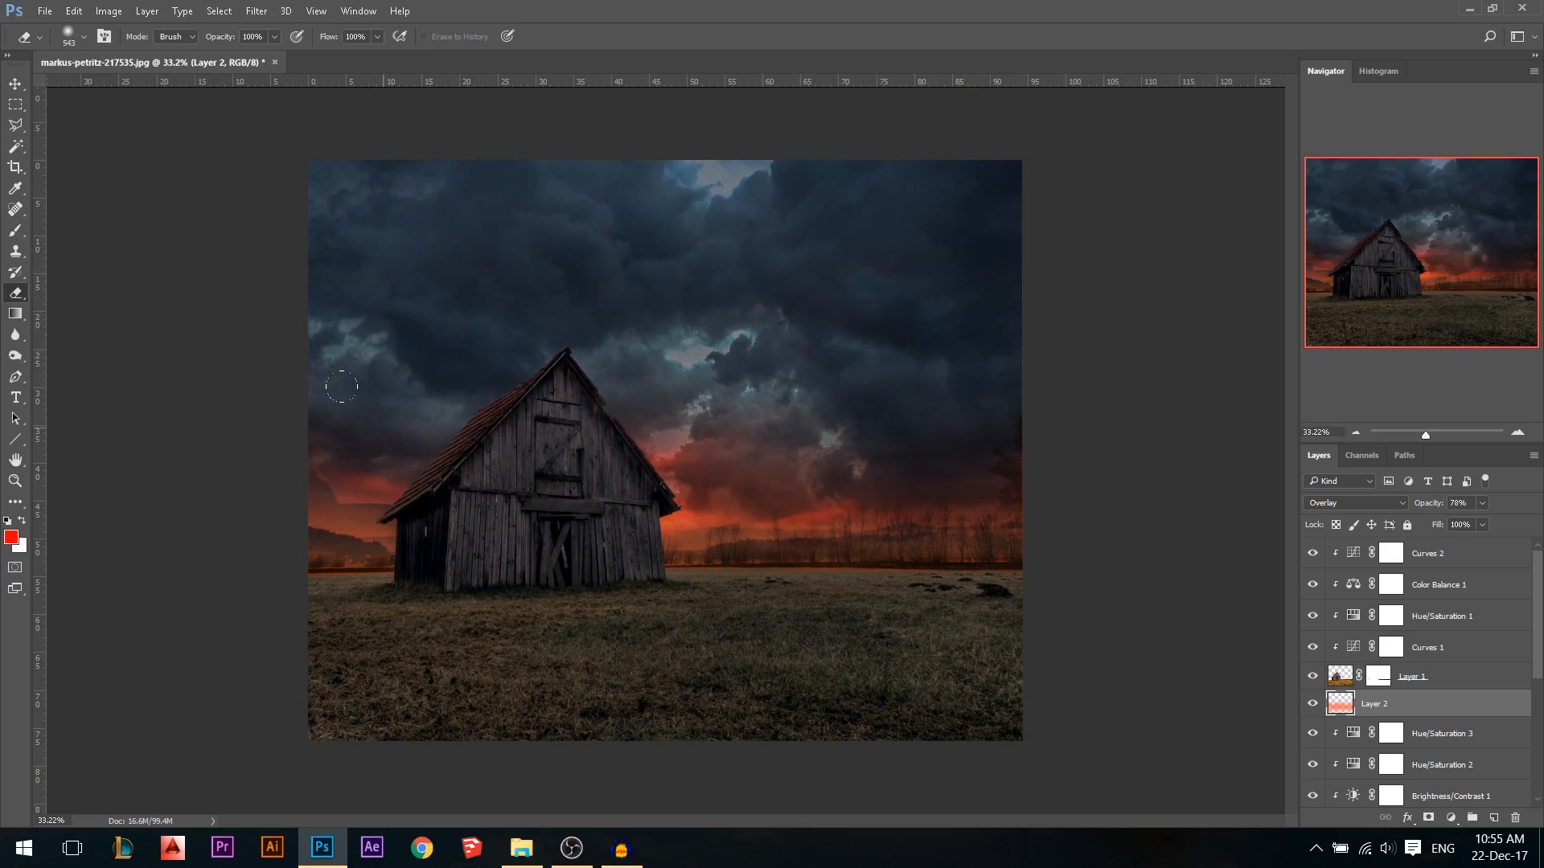
{"action": "left_click_drag", "start_coordinate": [812, 397], "coordinate": [945, 394]}
{"action": "left_click", "coordinate": [16, 85]}
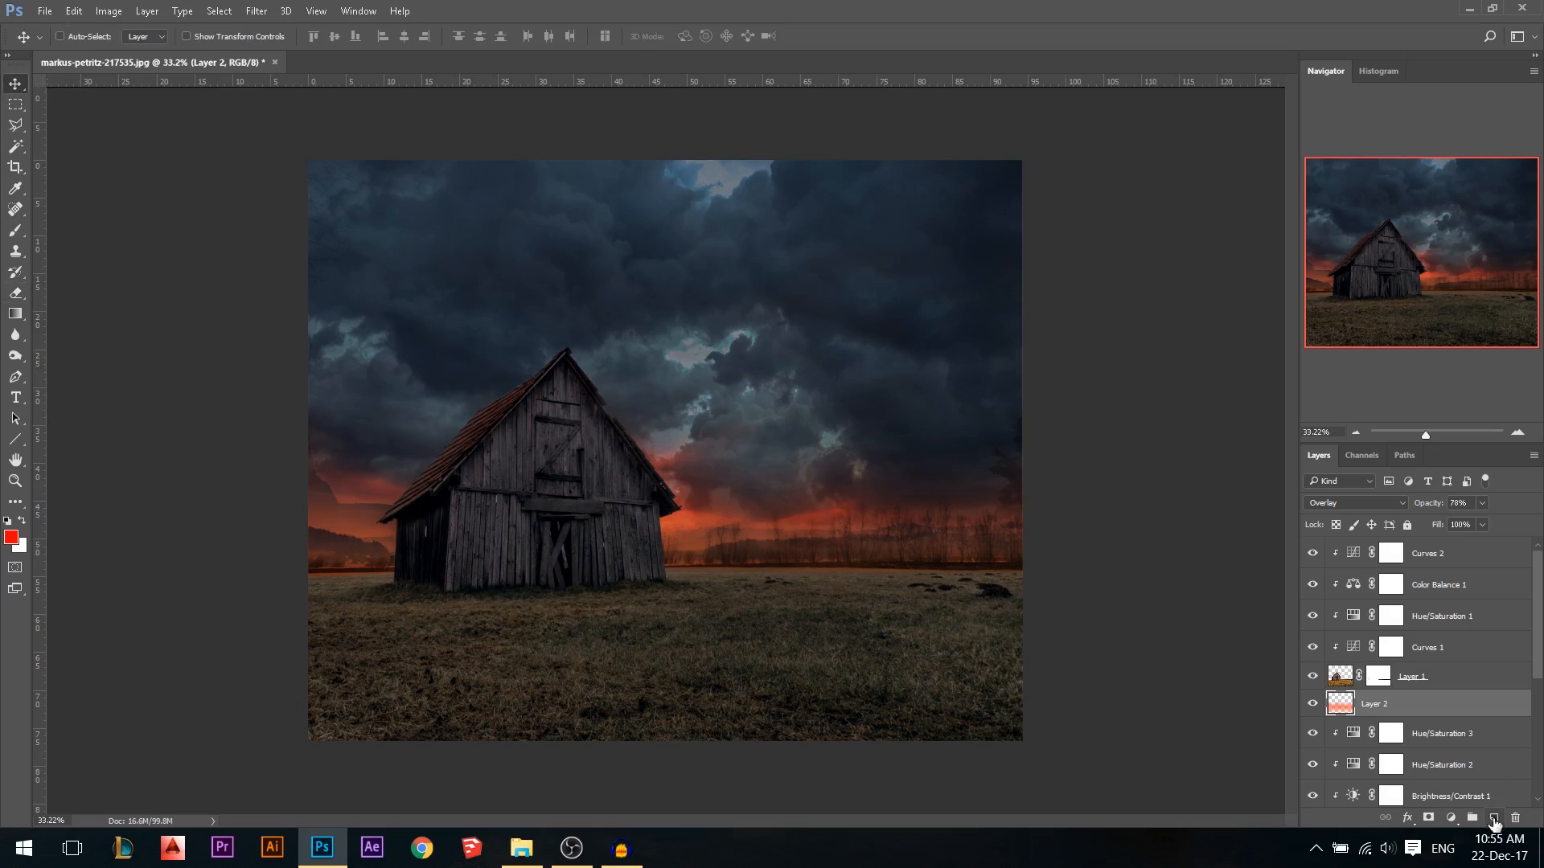
Create a new layer above Curves 2 and clip it to the barn layer stack
{"action": "left_click", "coordinate": [1411, 680]}
{"action": "key", "text": "ctrl+shift+alt+n"}
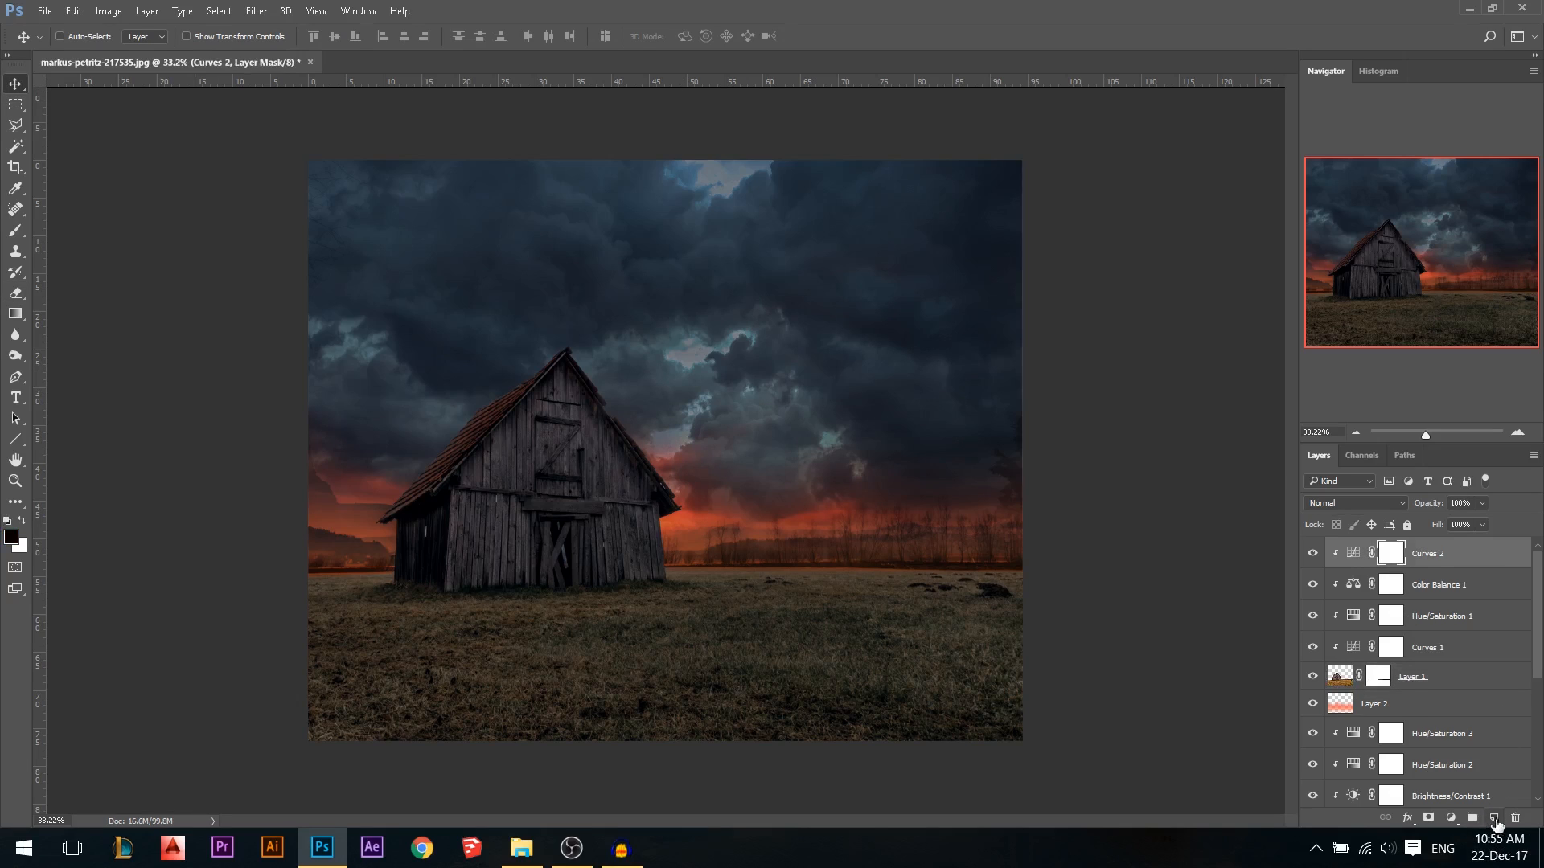
{"action": "left_click", "coordinate": [1422, 567], "text": "alt"}
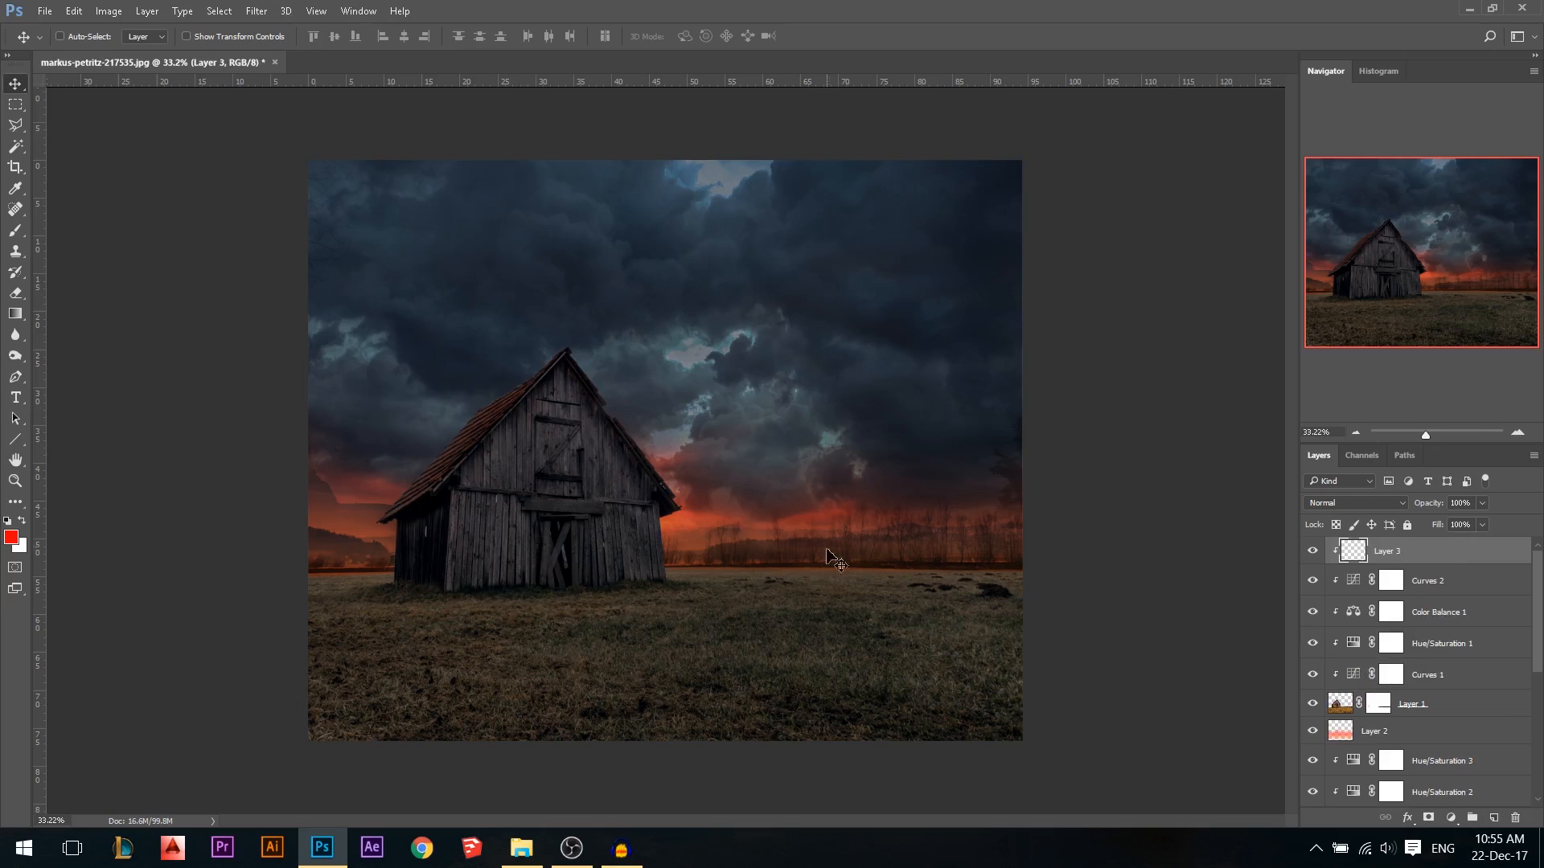
Try painting red light over the barn's front and the field with a large soft brush, then undo the stroke
{"action": "key", "text": "b"}
{"action": "mouse_move", "coordinate": [571, 396]}
{"action": "left_mouse_down"}
{"action": "mouse_move", "coordinate": [582, 458]}
{"action": "mouse_move", "coordinate": [610, 483]}
{"action": "mouse_move", "coordinate": [863, 497]}
{"action": "left_mouse_up"}
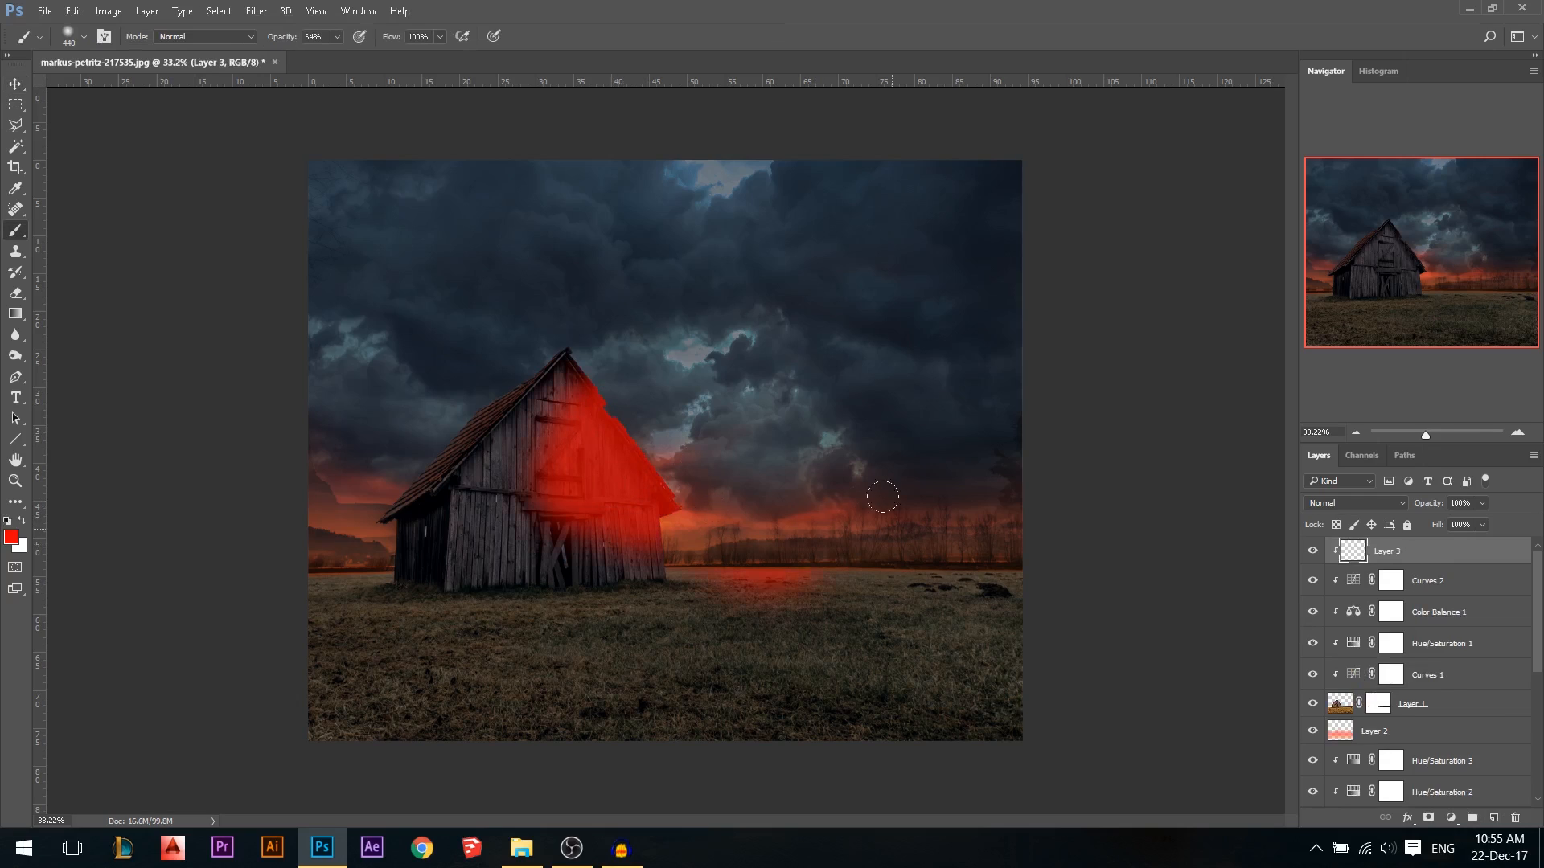
{"action": "key", "text": "ctrl+z"}
Paint red rim light along the far field edge, the barn's roof edges and its side wall with a soft 64% opacity brush
{"action": "right_click", "coordinate": [793, 521], "text": "alt"}
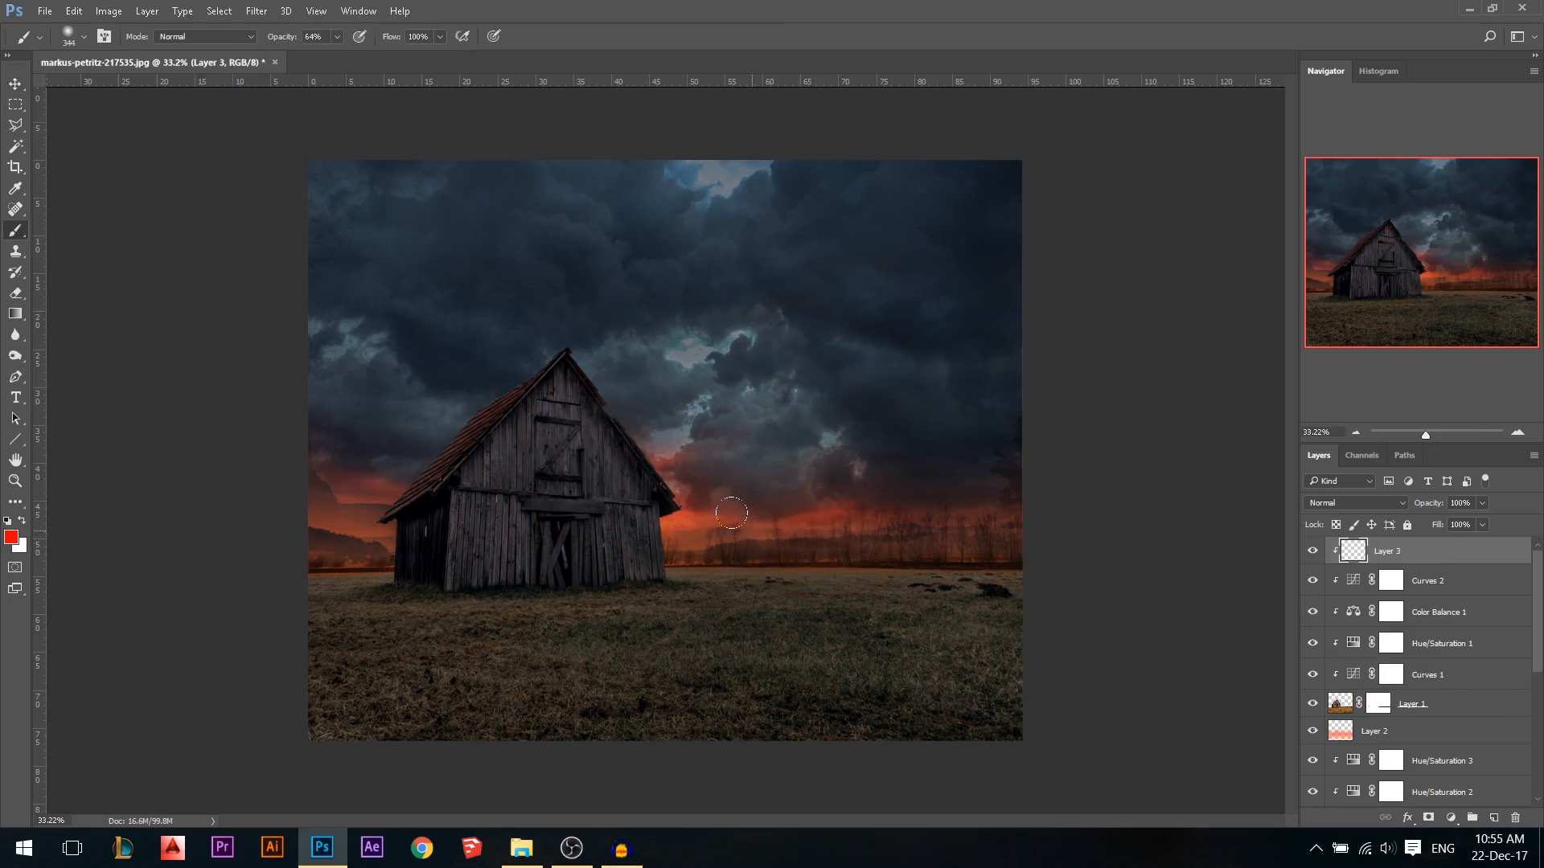
{"action": "right_click", "coordinate": [731, 538], "text": "alt"}
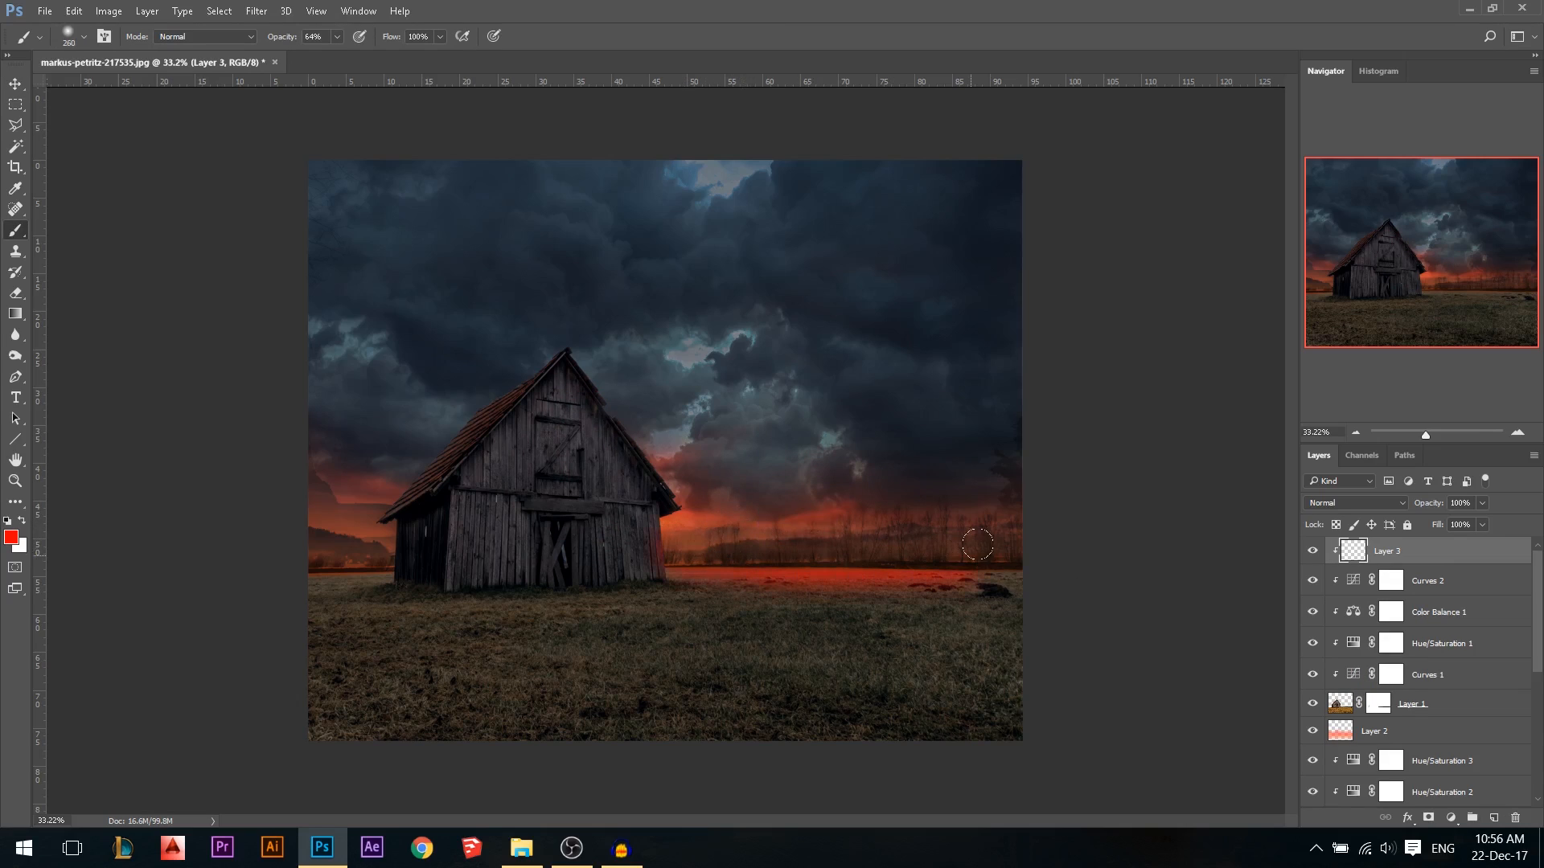
{"action": "left_click_drag", "start_coordinate": [675, 511], "coordinate": [571, 362]}
{"action": "right_click", "coordinate": [639, 366], "text": "alt"}
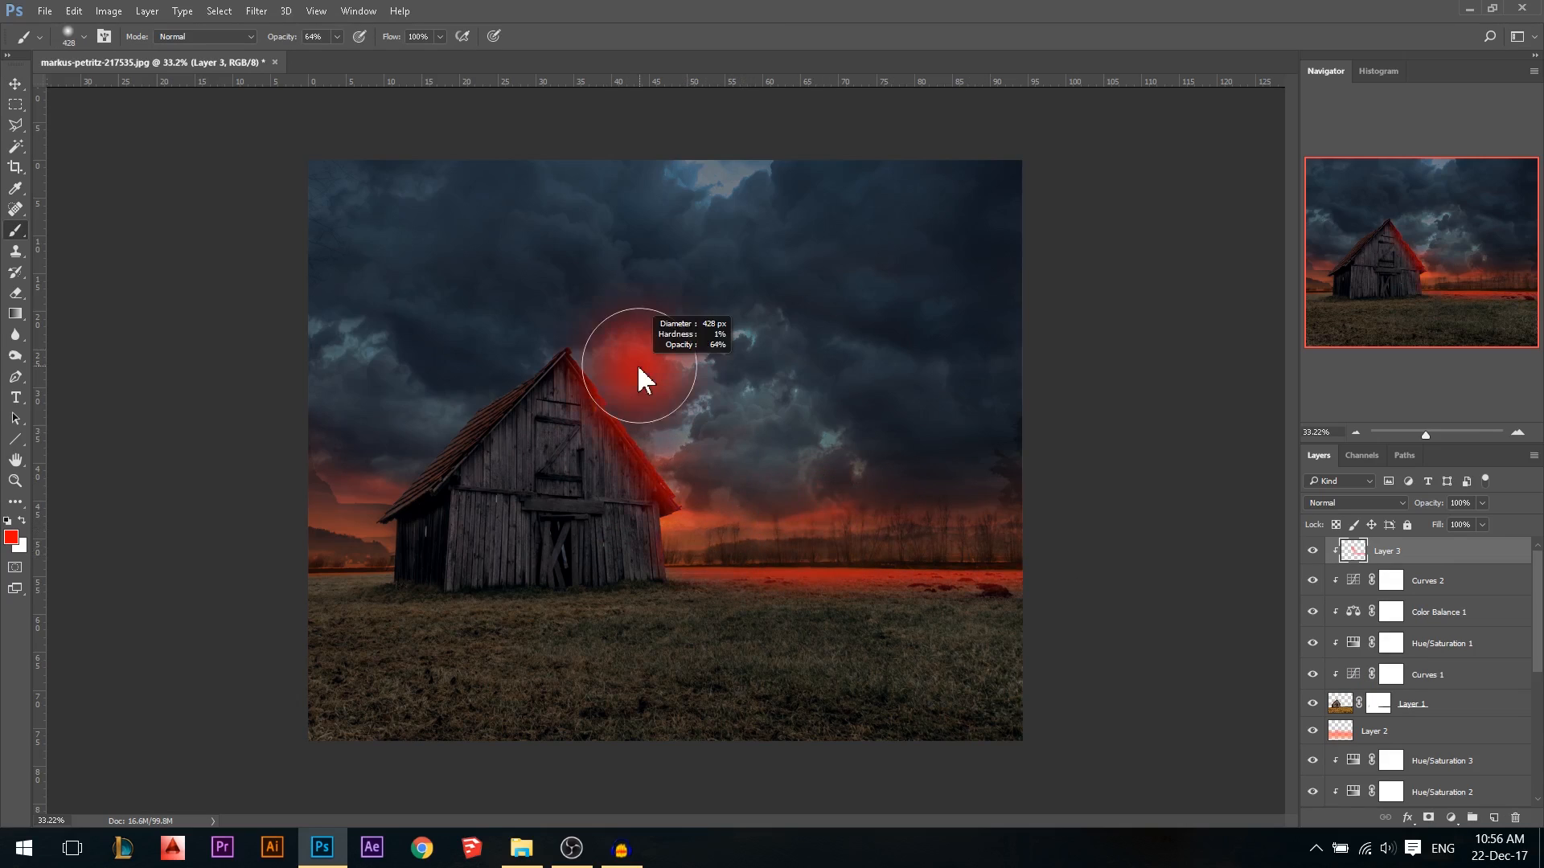
{"action": "left_click", "coordinate": [347, 516]}
{"action": "key", "text": "alt"}
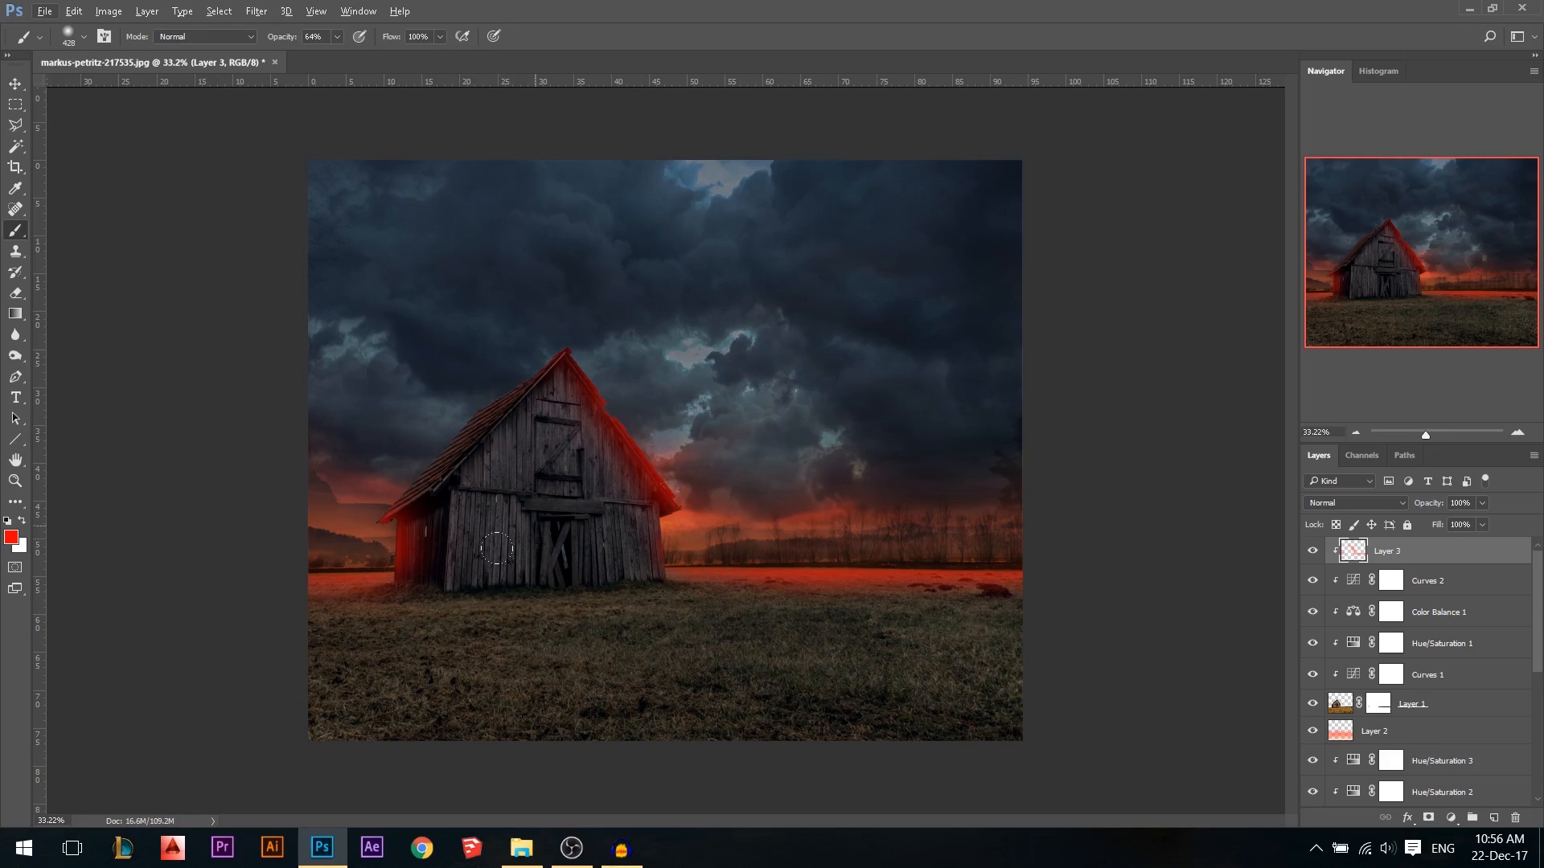
Lower the brush opacity to 12% and 5% and paint a faint red cast over the grass and the barn's front
{"action": "left_click_drag", "start_coordinate": [291, 37], "coordinate": [248, 42]}
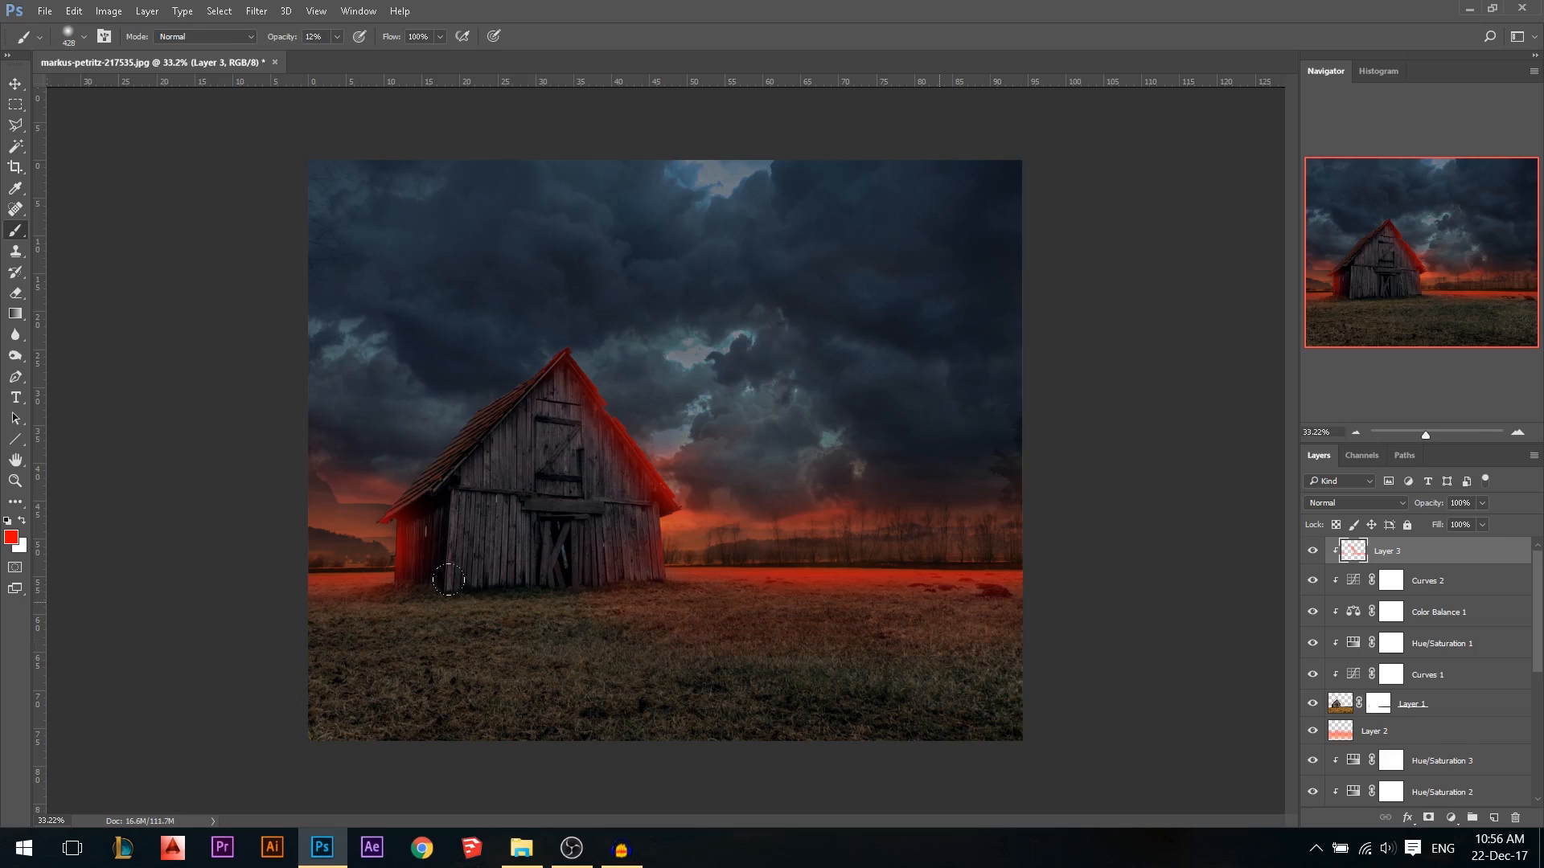
{"action": "left_click_drag", "start_coordinate": [948, 648], "coordinate": [1000, 620]}
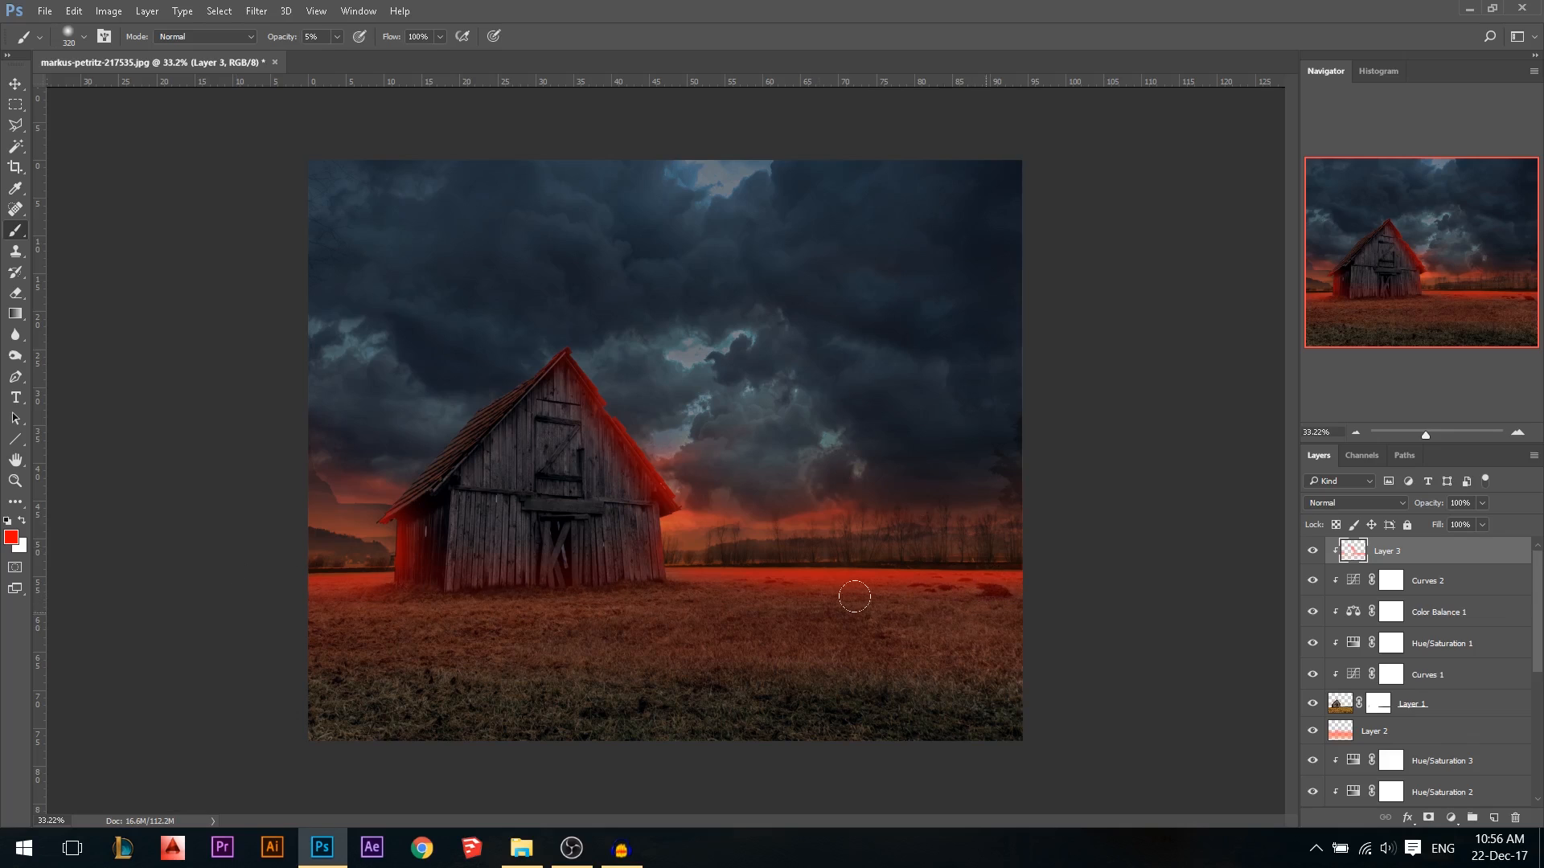
Set the painted red light layer, Layer 3, to Color blend mode and lower its opacity
{"action": "left_click", "coordinate": [1356, 505]}
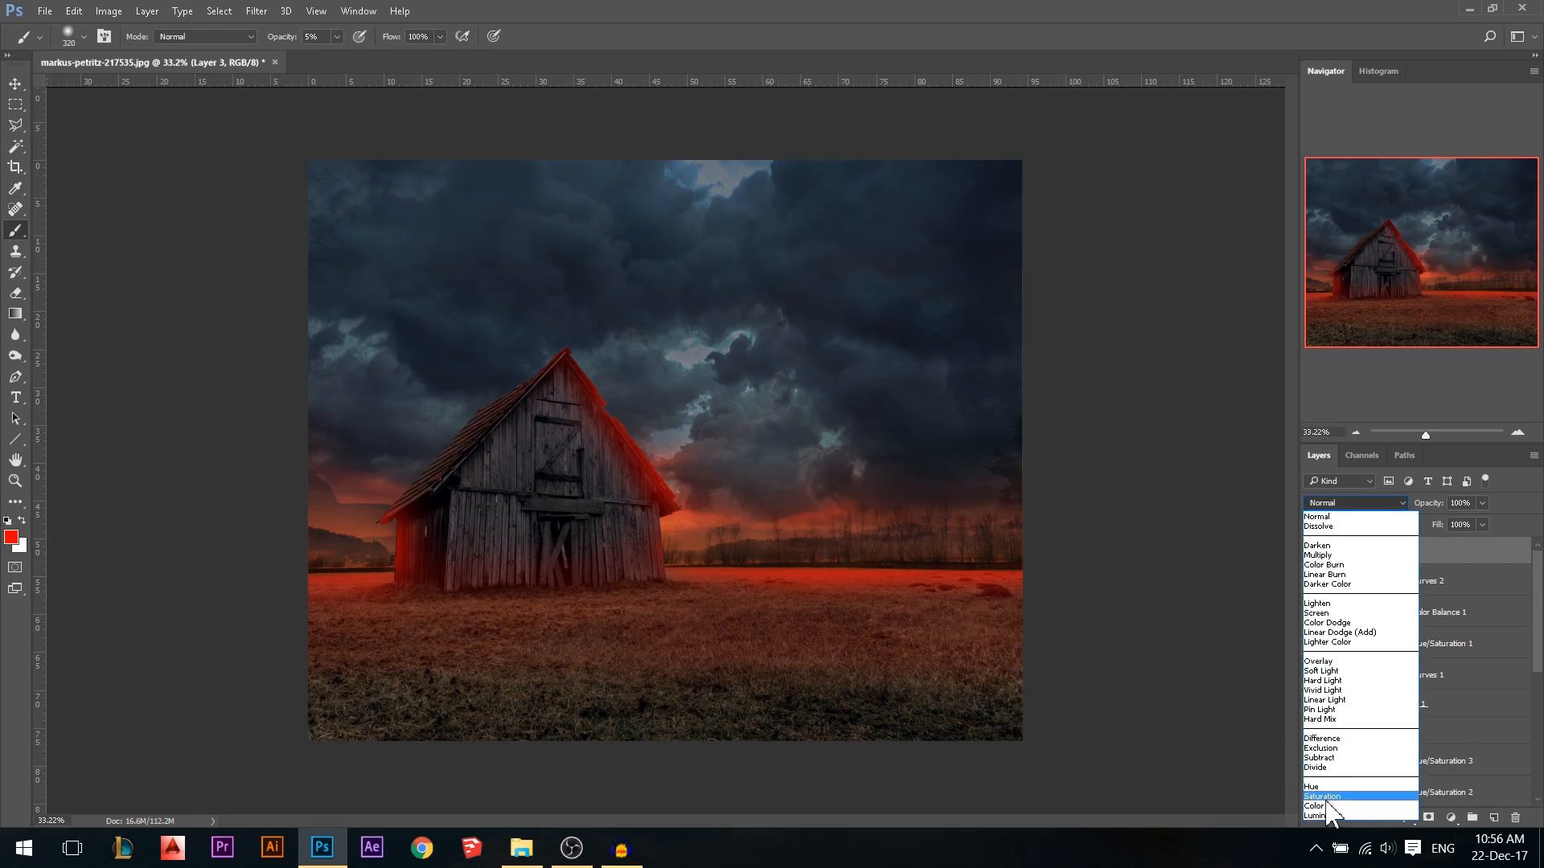
{"action": "left_click", "coordinate": [1359, 813]}
{"action": "left_click", "coordinate": [15, 83]}
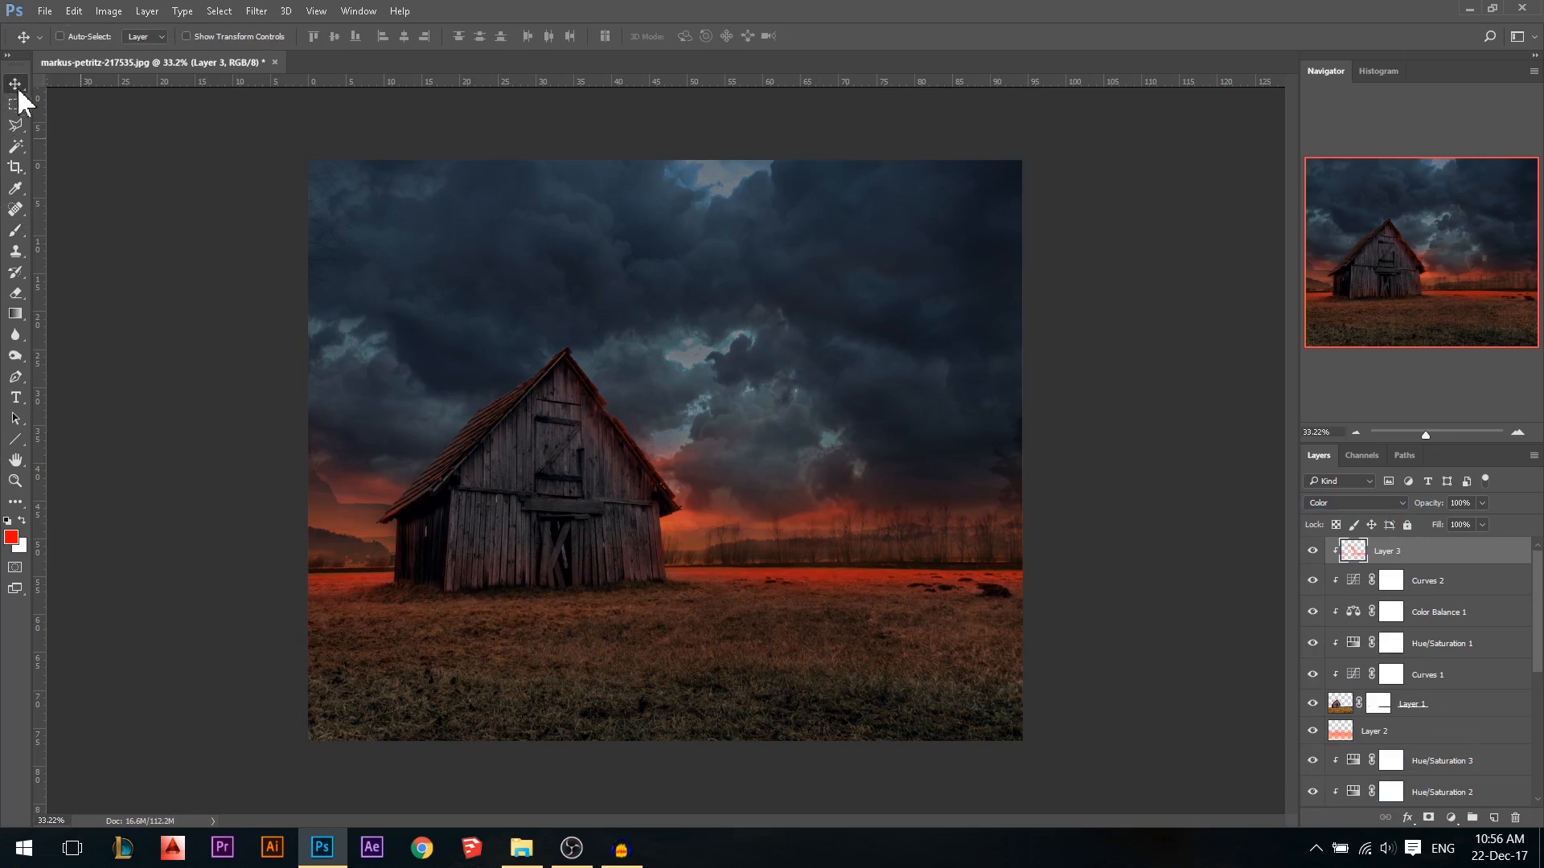
{"action": "mouse_move", "coordinate": [1444, 507]}
{"action": "left_mouse_down"}
{"action": "mouse_move", "coordinate": [1415, 507]}
{"action": "mouse_move", "coordinate": [1429, 508]}
{"action": "left_mouse_up"}
Add a Brightness/Contrast adjustment clipped directly above the barn's Layer 1, with brightness set to -35
{"action": "left_click", "coordinate": [1425, 706]}
{"action": "left_click", "coordinate": [1460, 816]}
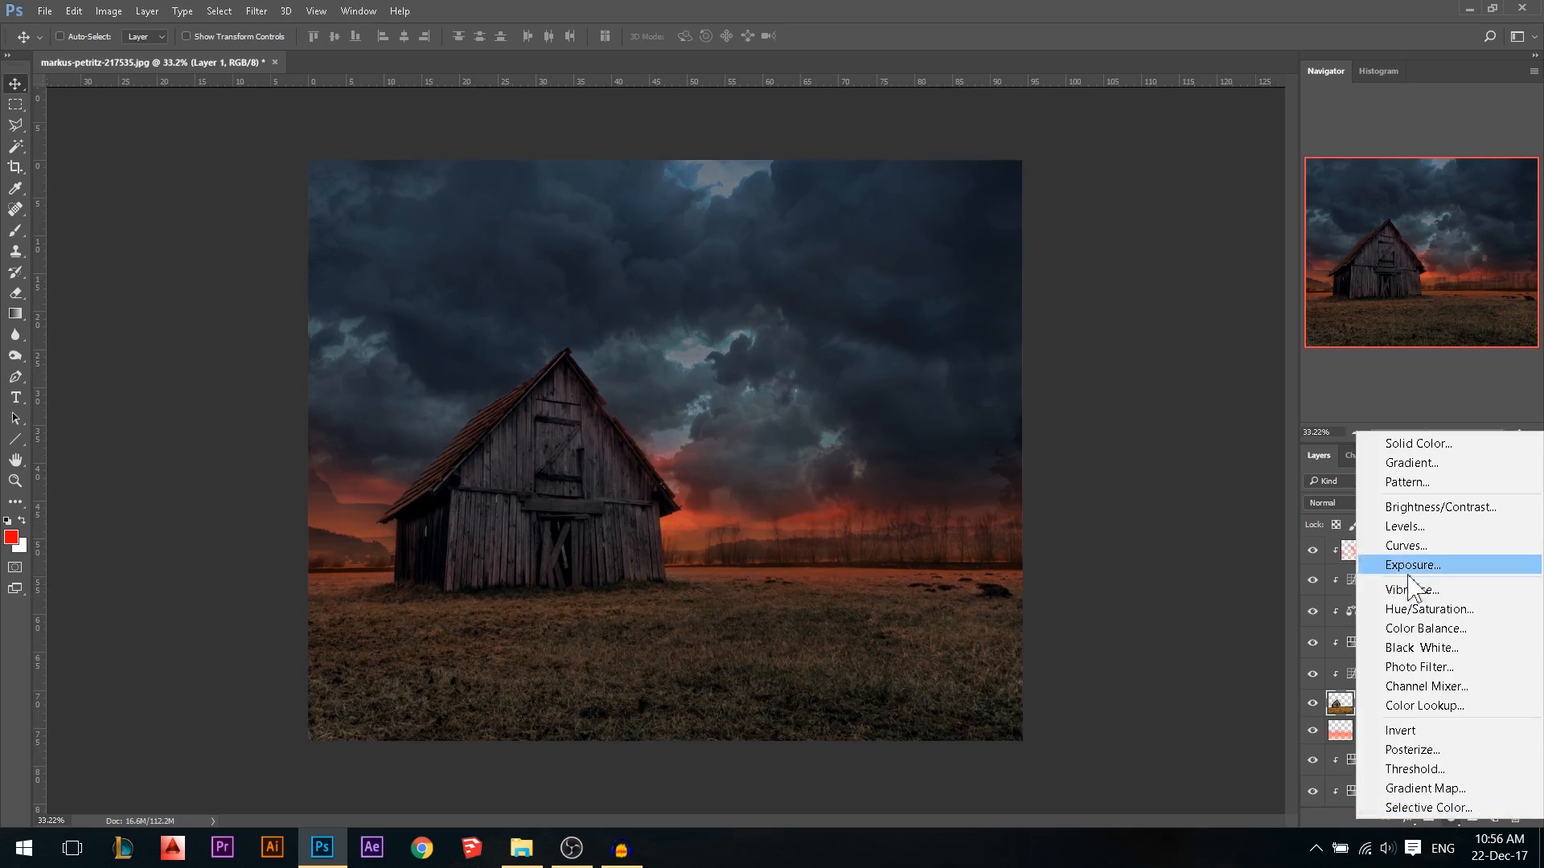
{"action": "left_click", "coordinate": [1435, 513]}
{"action": "left_click", "coordinate": [1116, 239]}
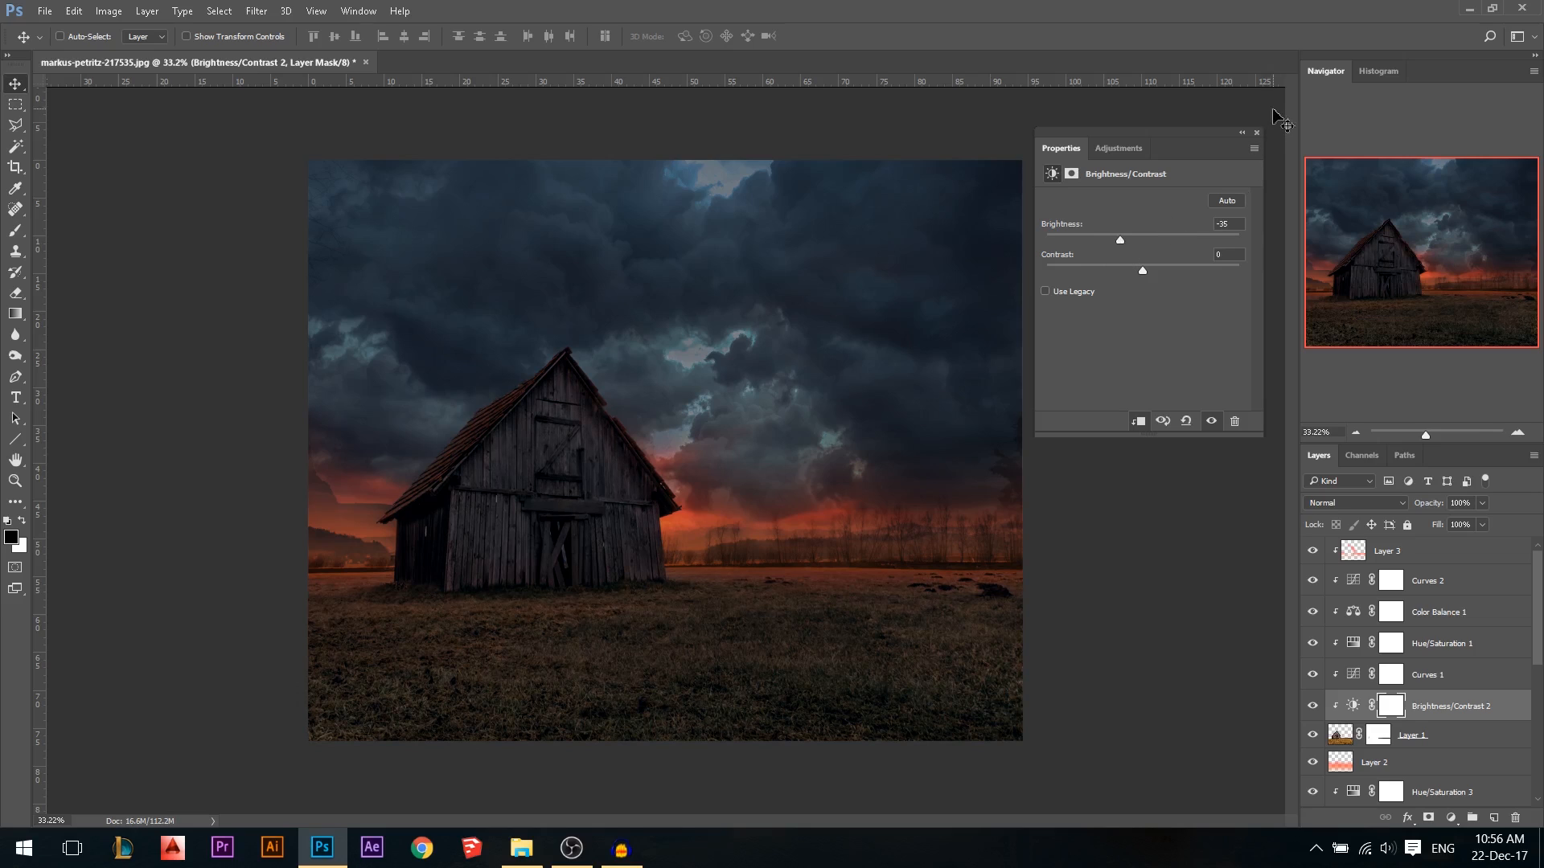
{"action": "left_click", "coordinate": [1257, 133]}
{"action": "left_click_drag", "start_coordinate": [1364, 442], "coordinate": [1363, 246]}
{"action": "scroll", "coordinate": [1399, 224], "scroll_direction": "up", "scroll_amount": 1}
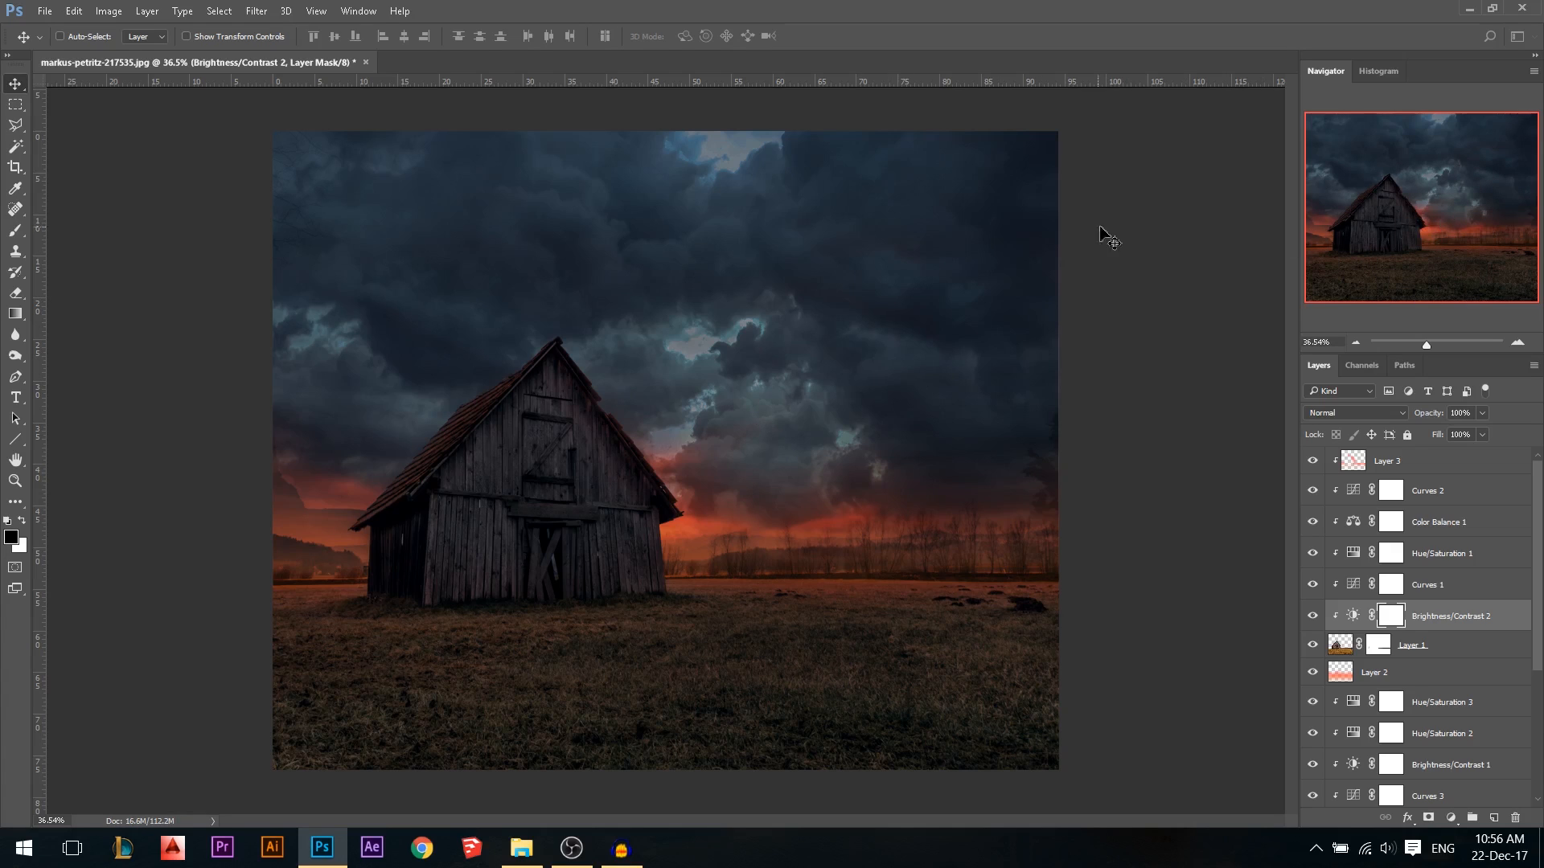
{"action": "scroll", "coordinate": [414, 510], "scroll_direction": "up", "scroll_amount": 1}
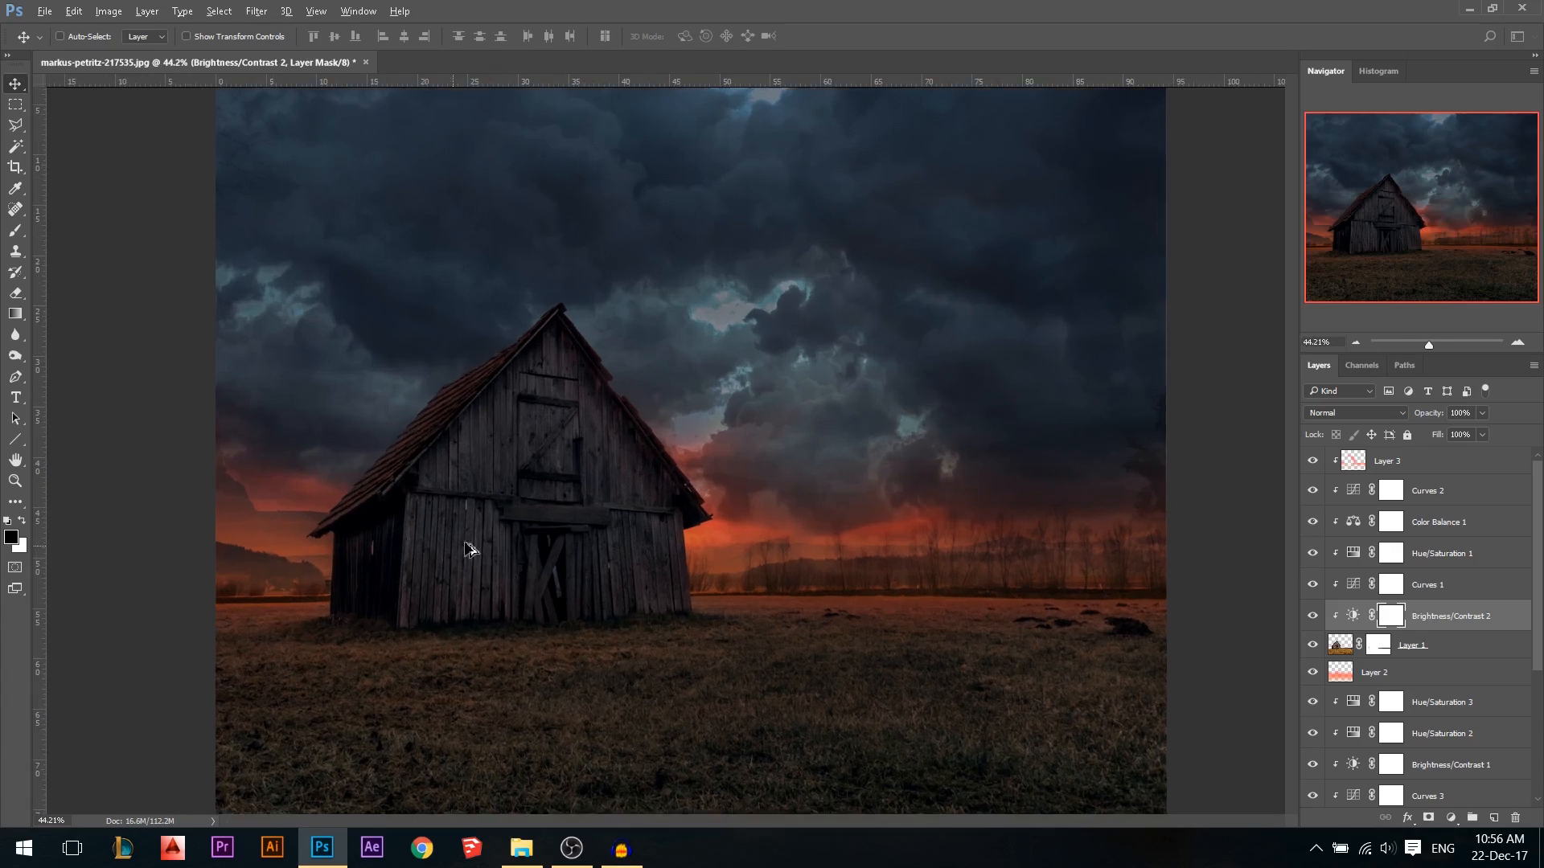
{"action": "scroll", "coordinate": [643, 521], "scroll_direction": "down", "scroll_amount": 2}
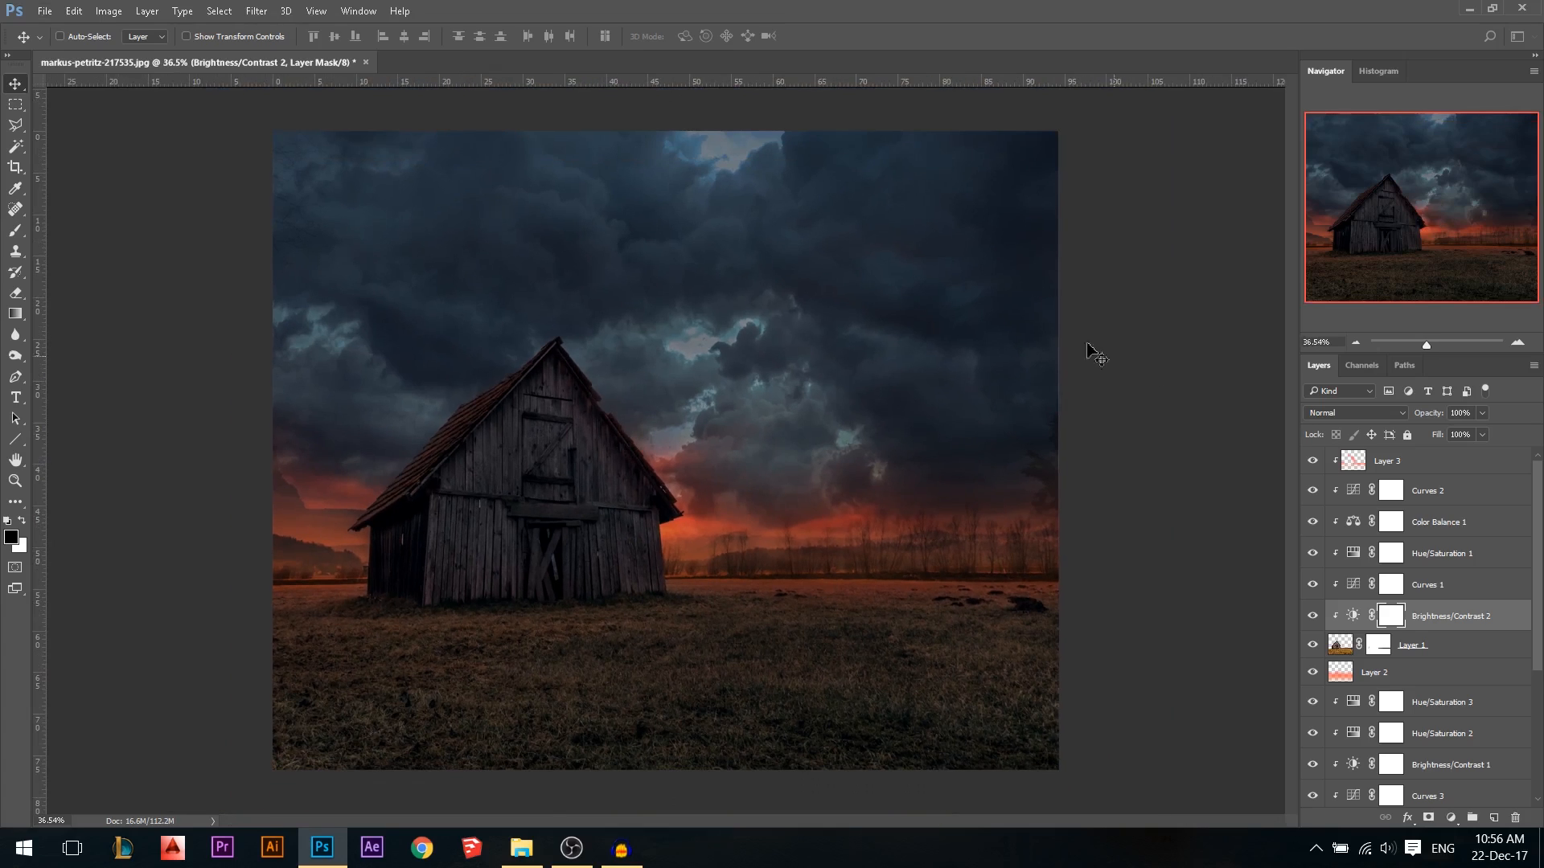
Create a new empty, unclipped layer at the top of the layer stack, above Layer 3
{"action": "left_click", "coordinate": [1403, 678]}
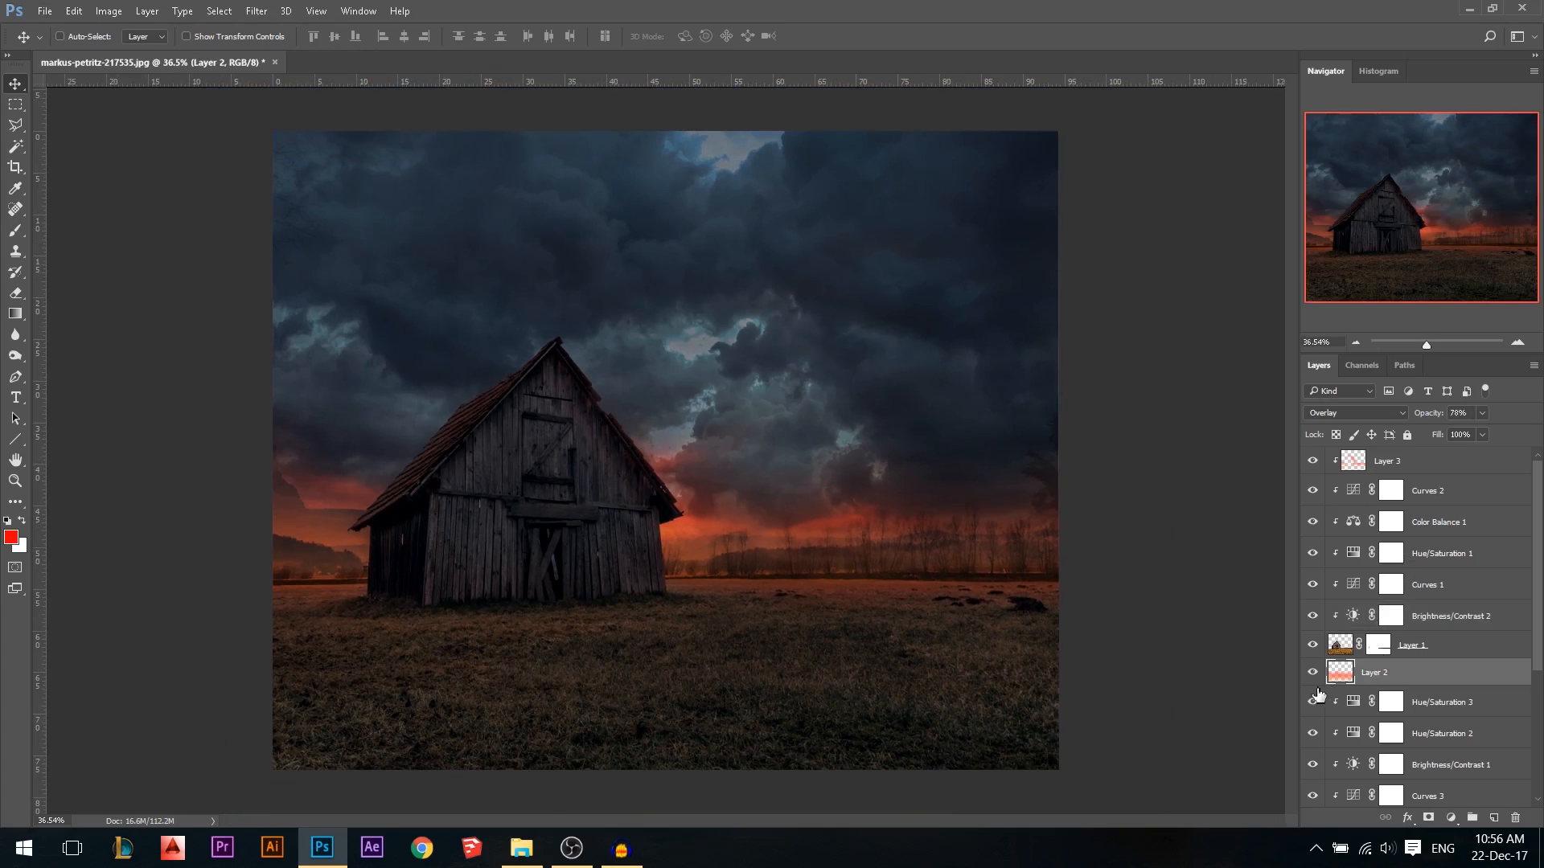
{"action": "left_click", "coordinate": [1313, 675]}
{"action": "left_click", "coordinate": [1494, 817]}
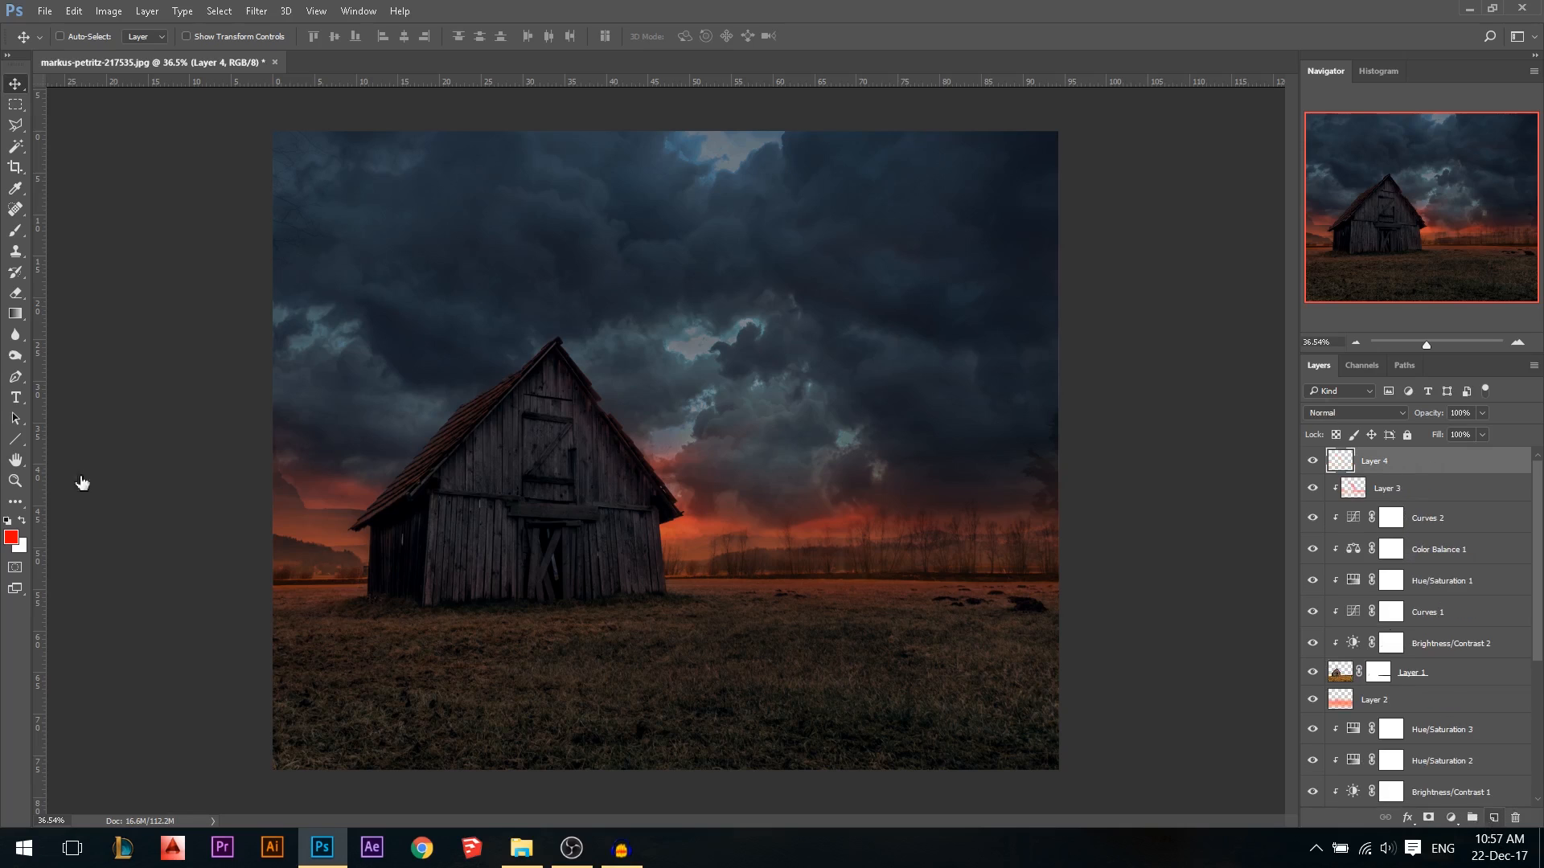
{"action": "left_click", "coordinate": [11, 536]}
{"action": "left_click", "coordinate": [1322, 219]}
Choose a textured cloud-like brush and sample the dark blue #26323e from the sky as its foreground color
{"action": "left_click", "coordinate": [15, 231]}
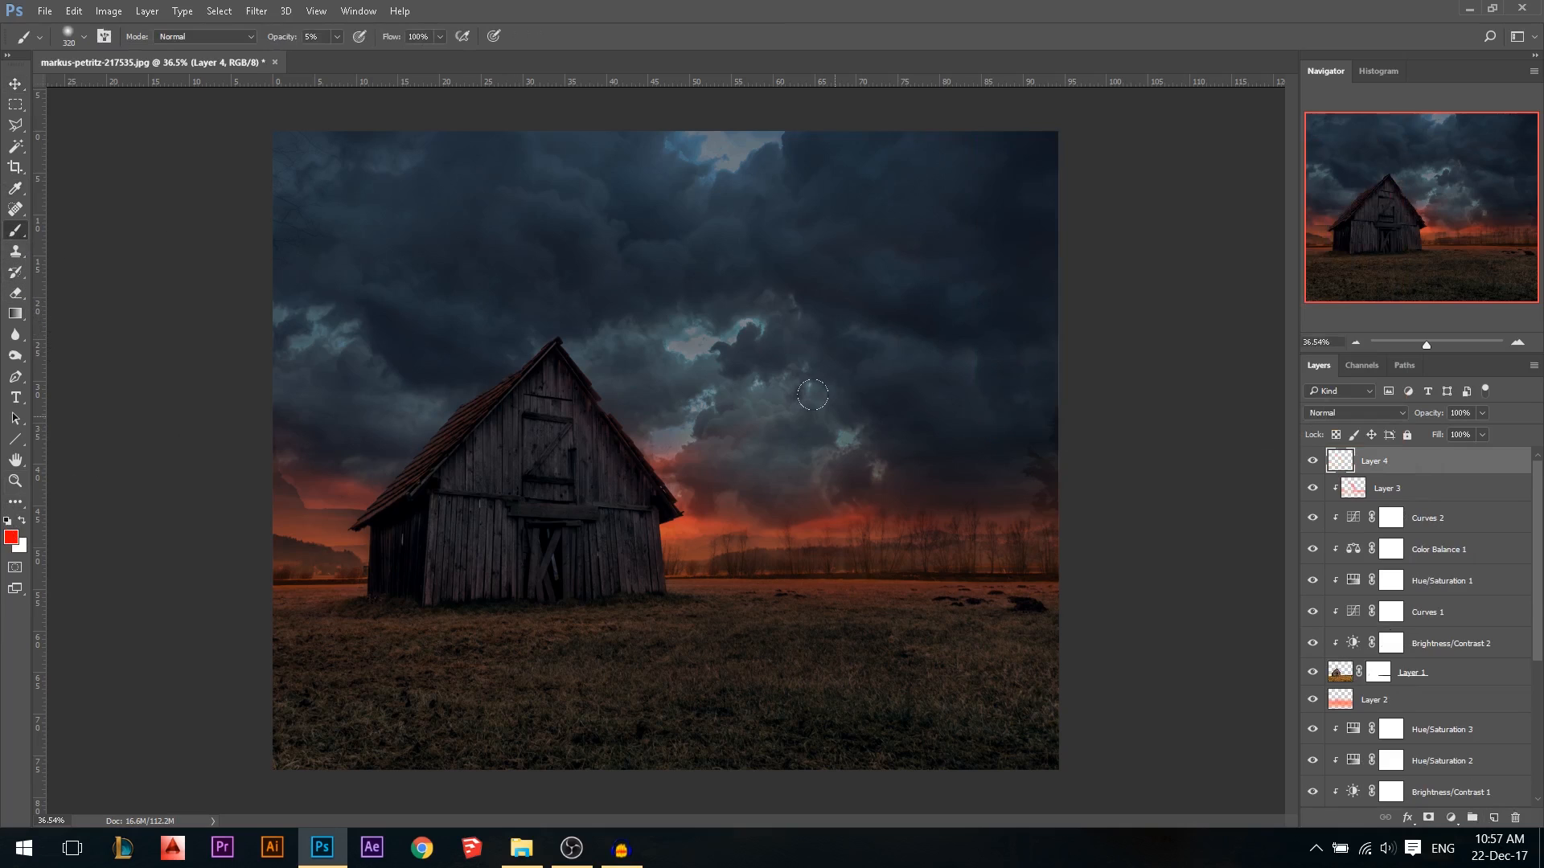
{"action": "scroll", "coordinate": [957, 623], "scroll_direction": "down", "scroll_amount": 3}
{"action": "left_click", "coordinate": [978, 593]}
{"action": "left_click", "coordinate": [657, 392]}
{"action": "left_click", "coordinate": [12, 537]}
{"action": "left_click", "coordinate": [1343, 213]}
{"action": "left_click", "coordinate": [10, 537]}
{"action": "left_click", "coordinate": [603, 261]}
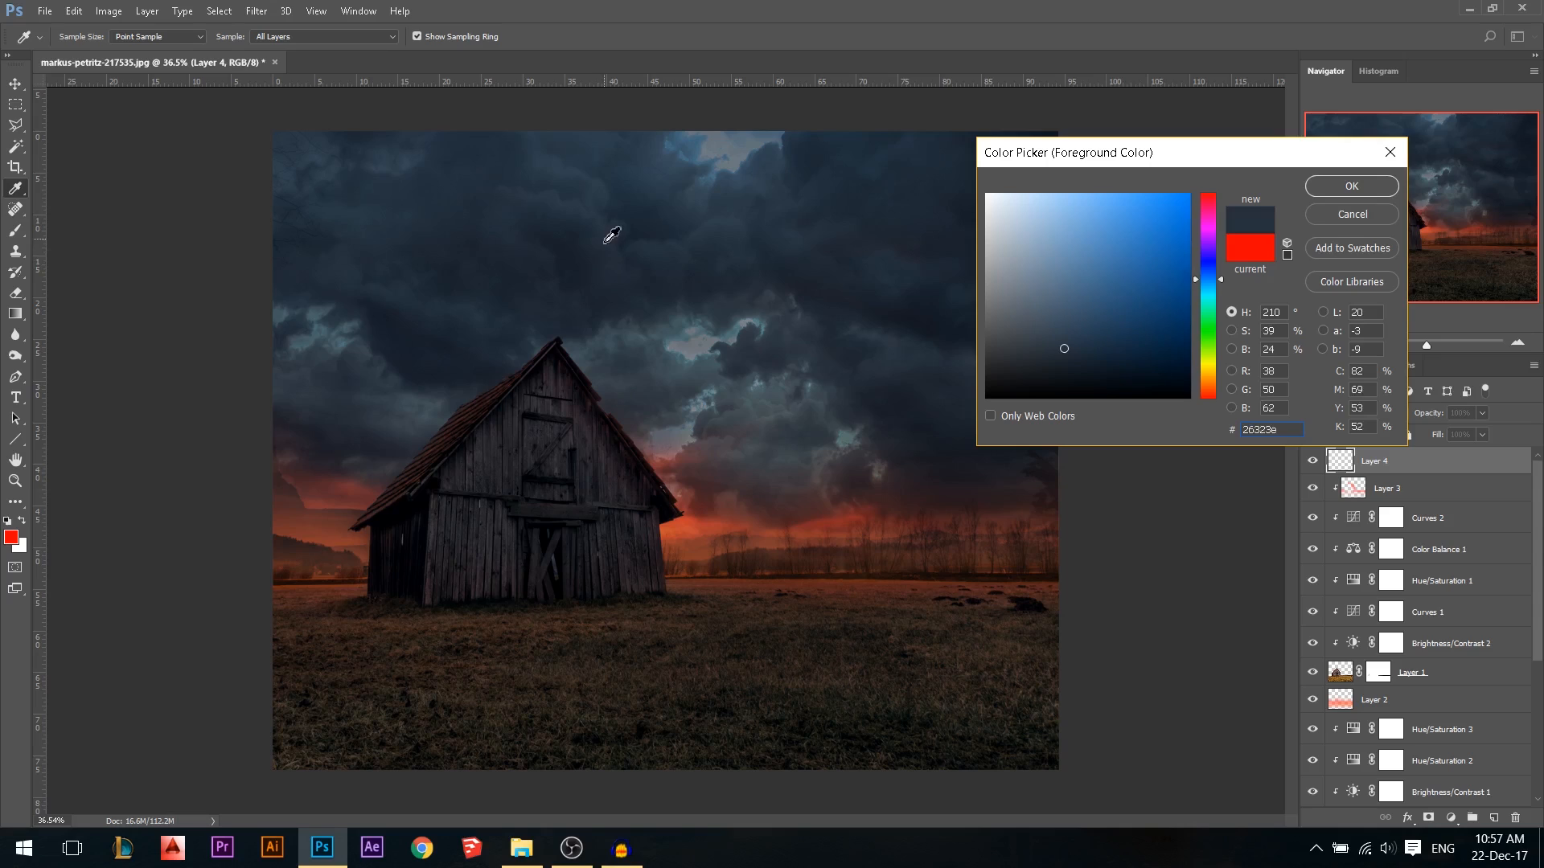
{"action": "left_click", "coordinate": [1352, 185]}
Paint dark blue haze across the sky behind the barn with the textured brush at 24% opacity
{"action": "key", "text": "bracketright"}
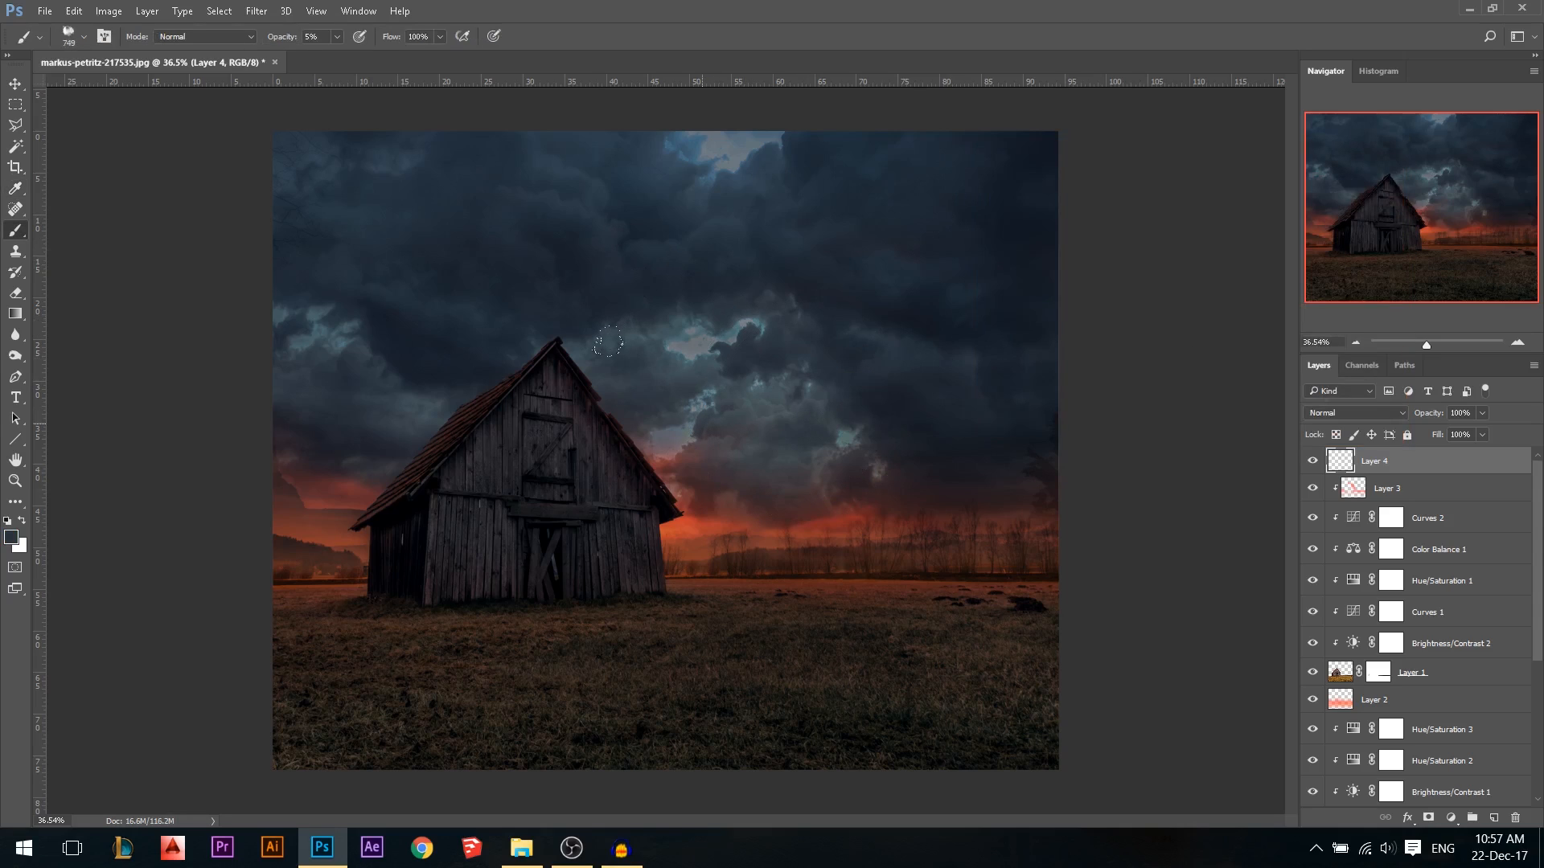
{"action": "left_click_drag", "start_coordinate": [282, 37], "coordinate": [299, 37]}
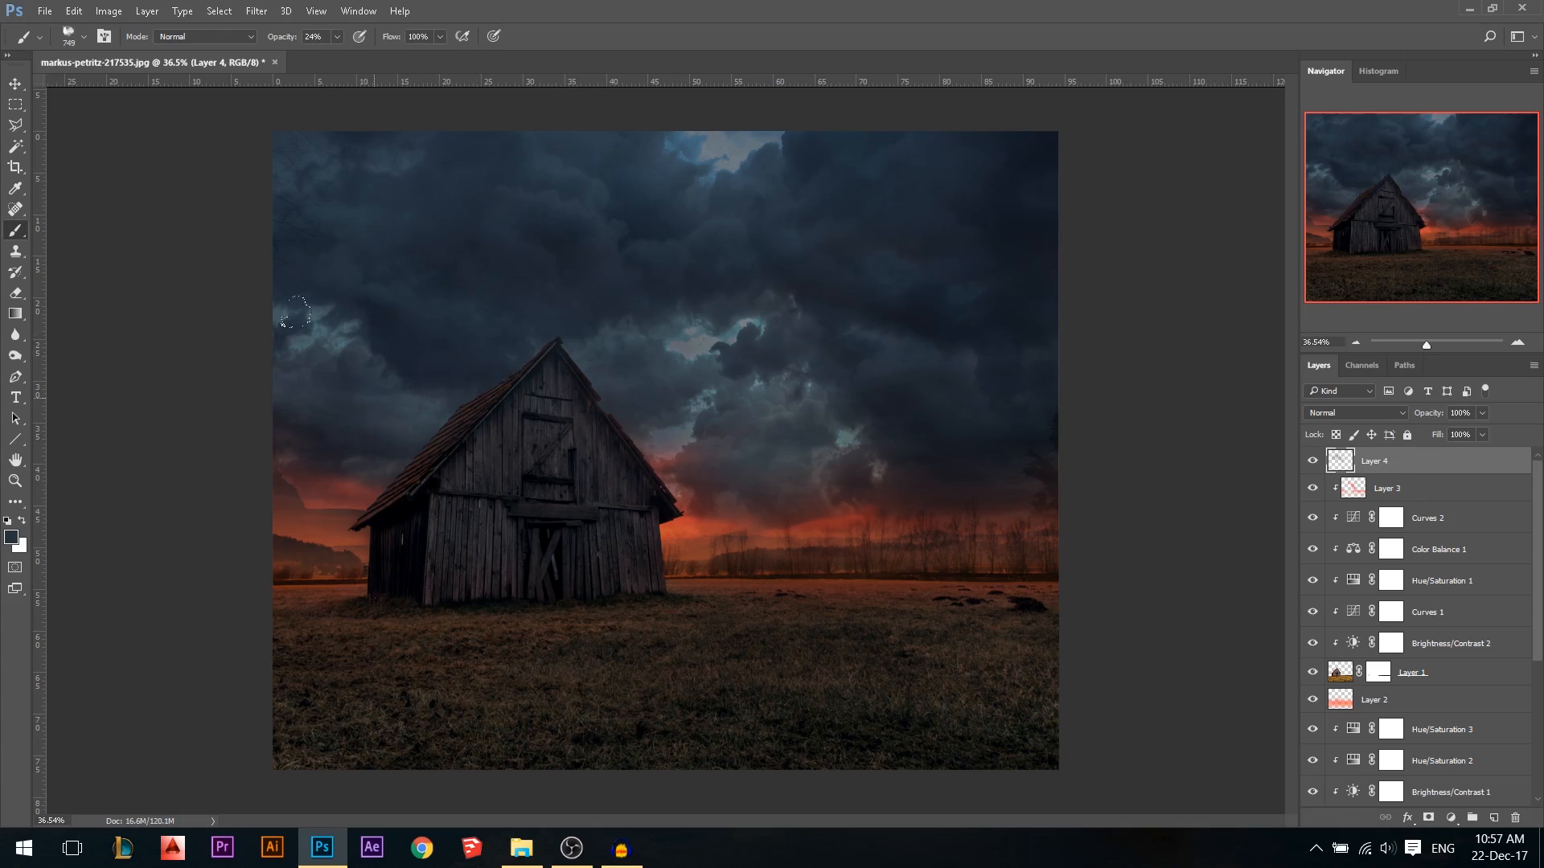
{"action": "left_click_drag", "start_coordinate": [635, 354], "coordinate": [863, 328]}
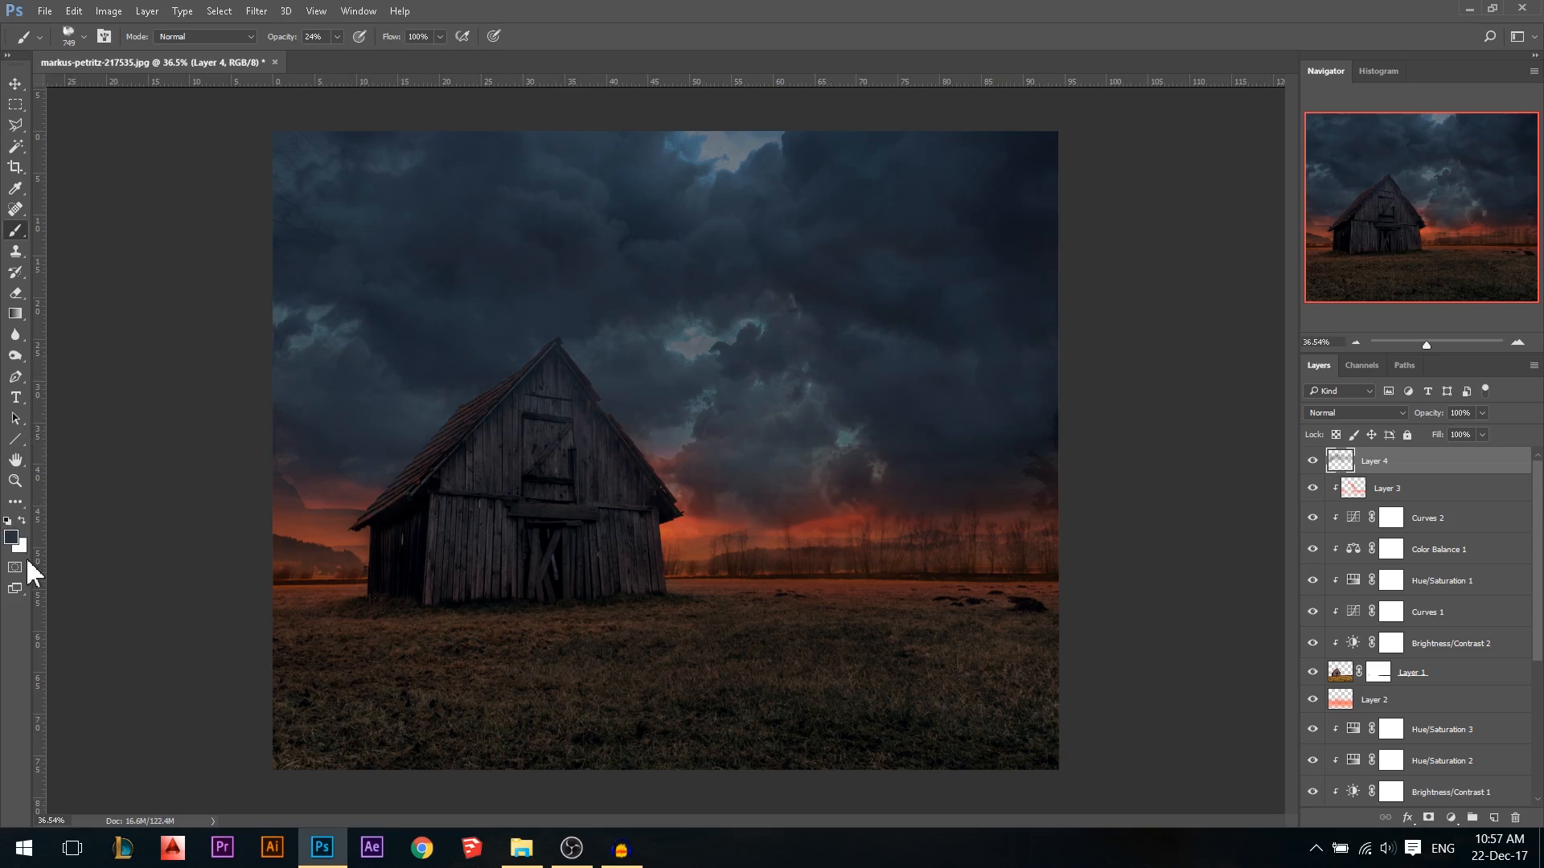
Change the foreground color to dark red and paint red haze along the horizon, the field and the barn's side wall
{"action": "left_click", "coordinate": [12, 538]}
{"action": "left_click_drag", "start_coordinate": [1208, 233], "coordinate": [1210, 195]}
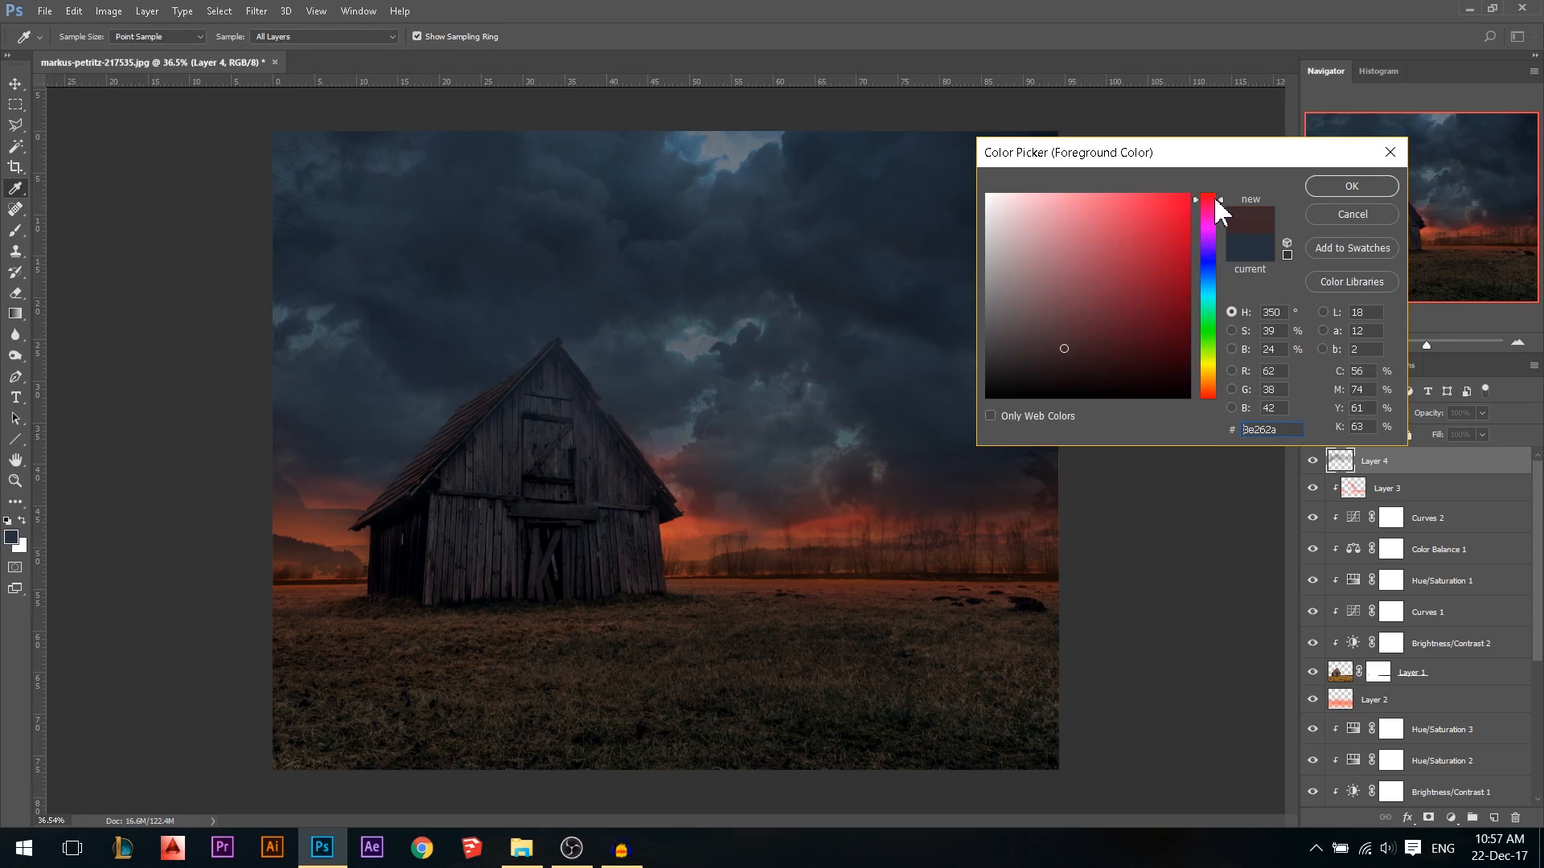
{"action": "left_click", "coordinate": [1154, 305]}
{"action": "left_click", "coordinate": [1341, 188]}
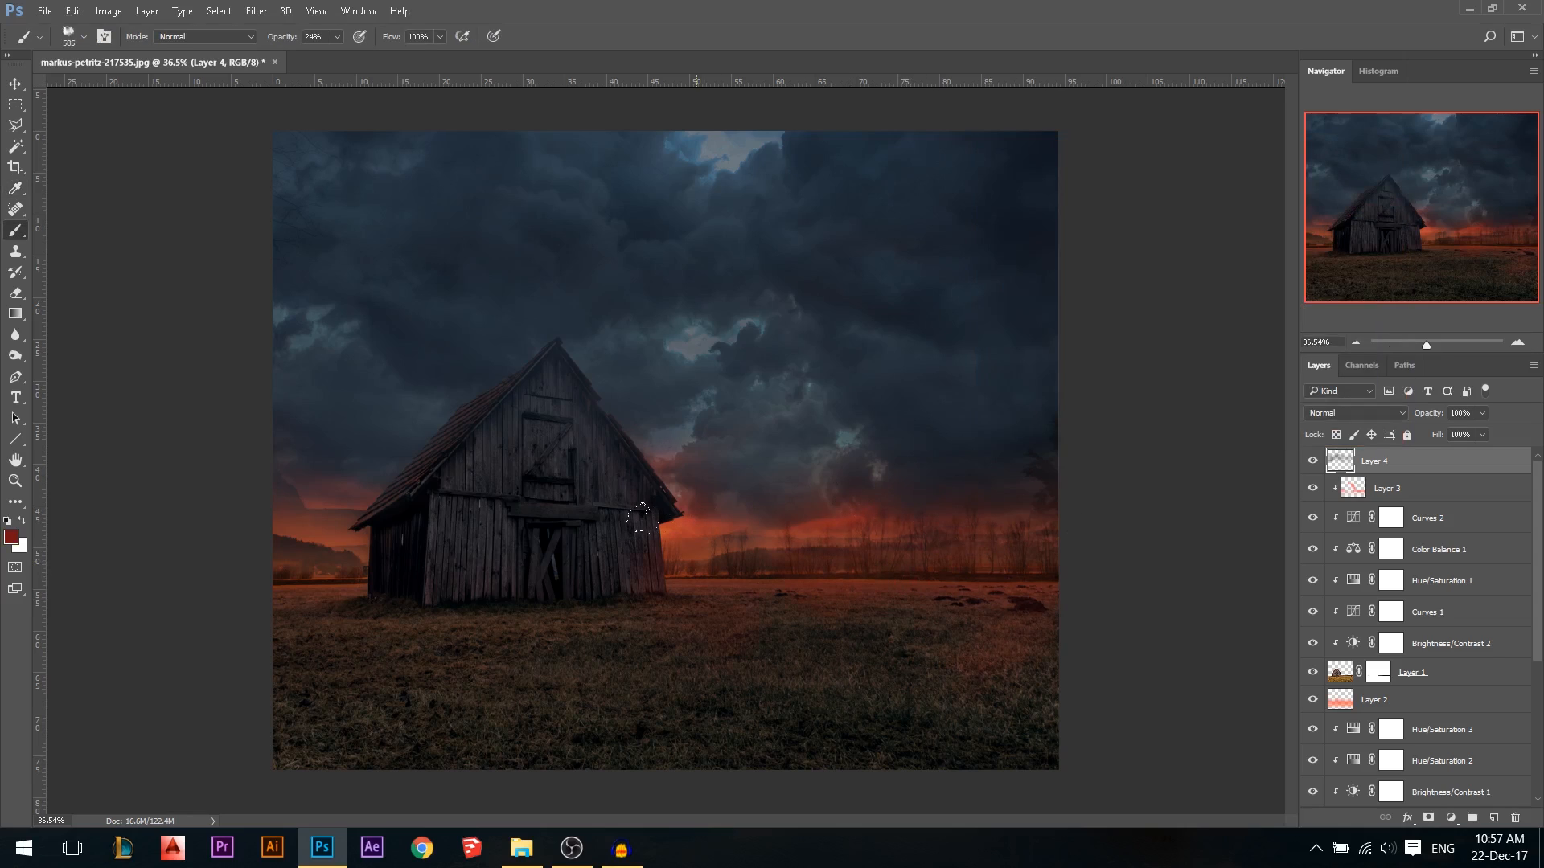
{"action": "mouse_move", "coordinate": [350, 523]}
{"action": "left_mouse_down"}
{"action": "mouse_move", "coordinate": [414, 562]}
{"action": "mouse_move", "coordinate": [378, 579]}
{"action": "left_mouse_up"}
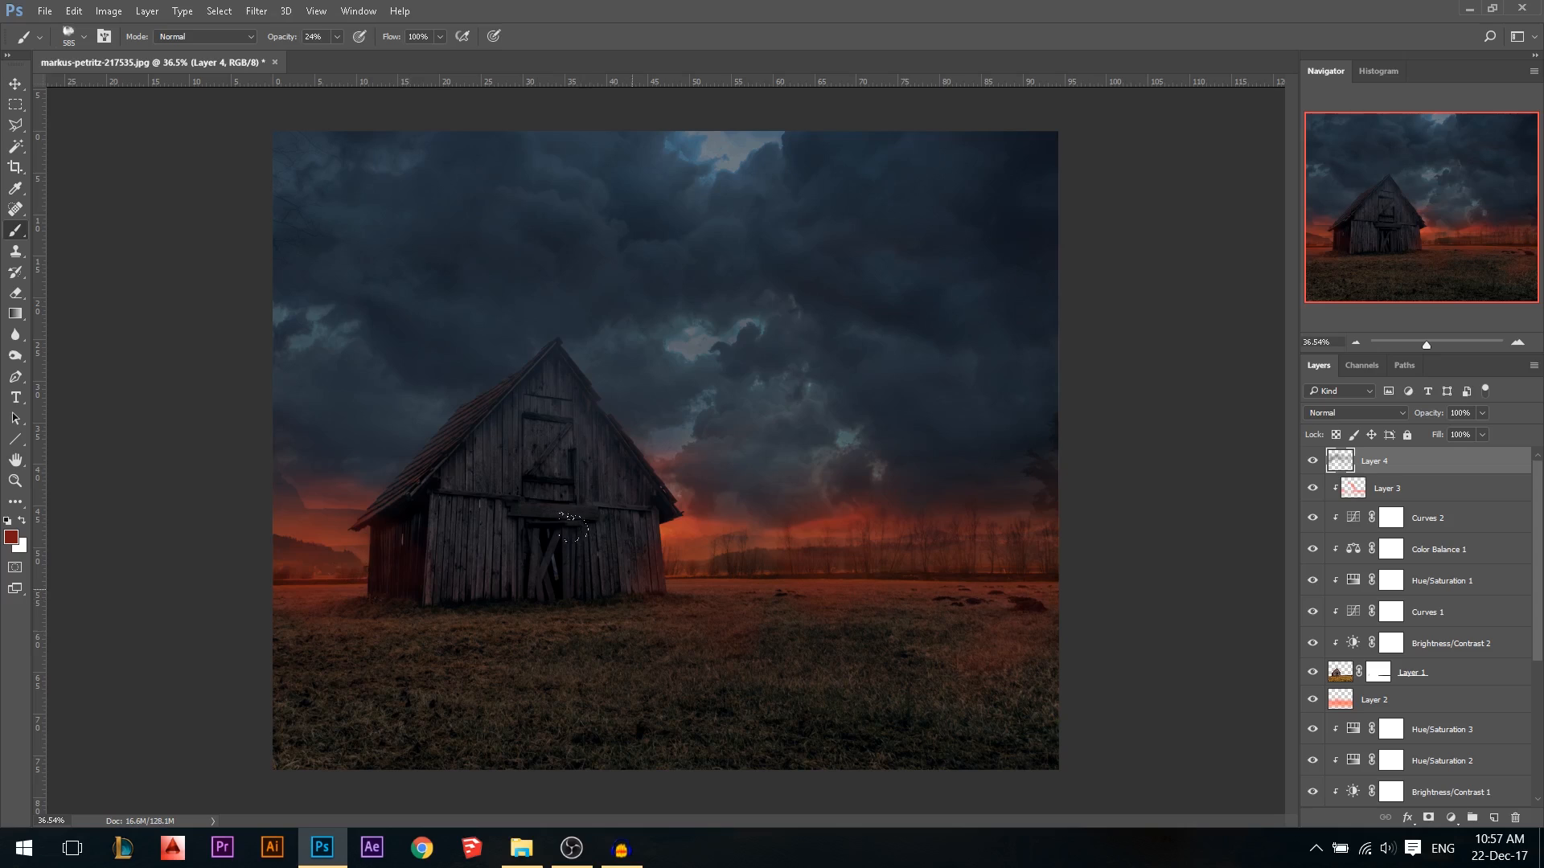
Try the Overlay and Soft Light blend modes on Layer 4, compare it hidden and shown, and return it to Normal
{"action": "left_click", "coordinate": [16, 84]}
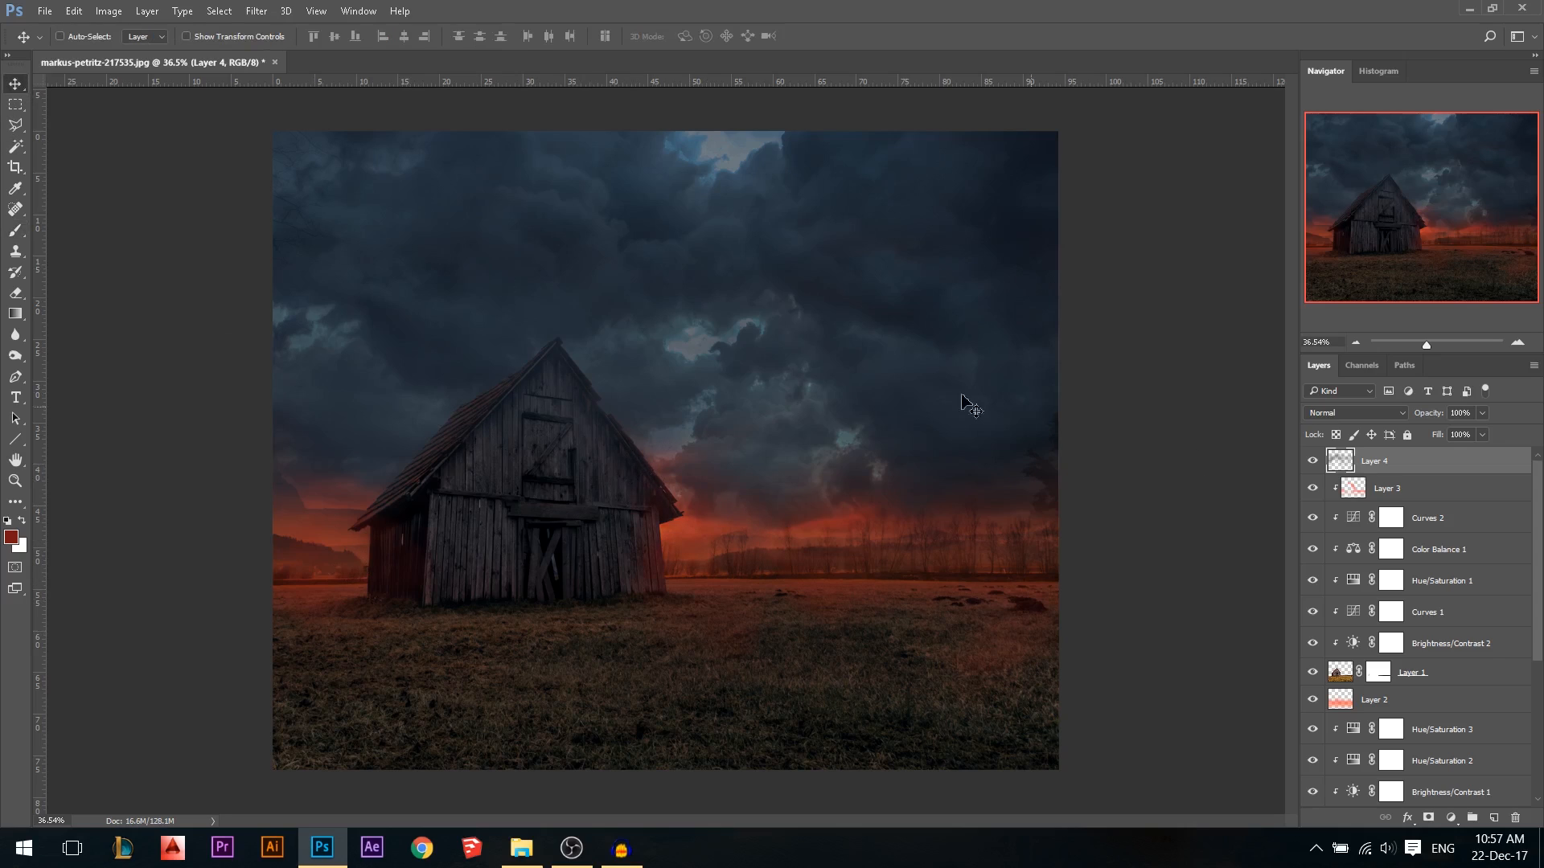
{"action": "left_click", "coordinate": [1329, 415]}
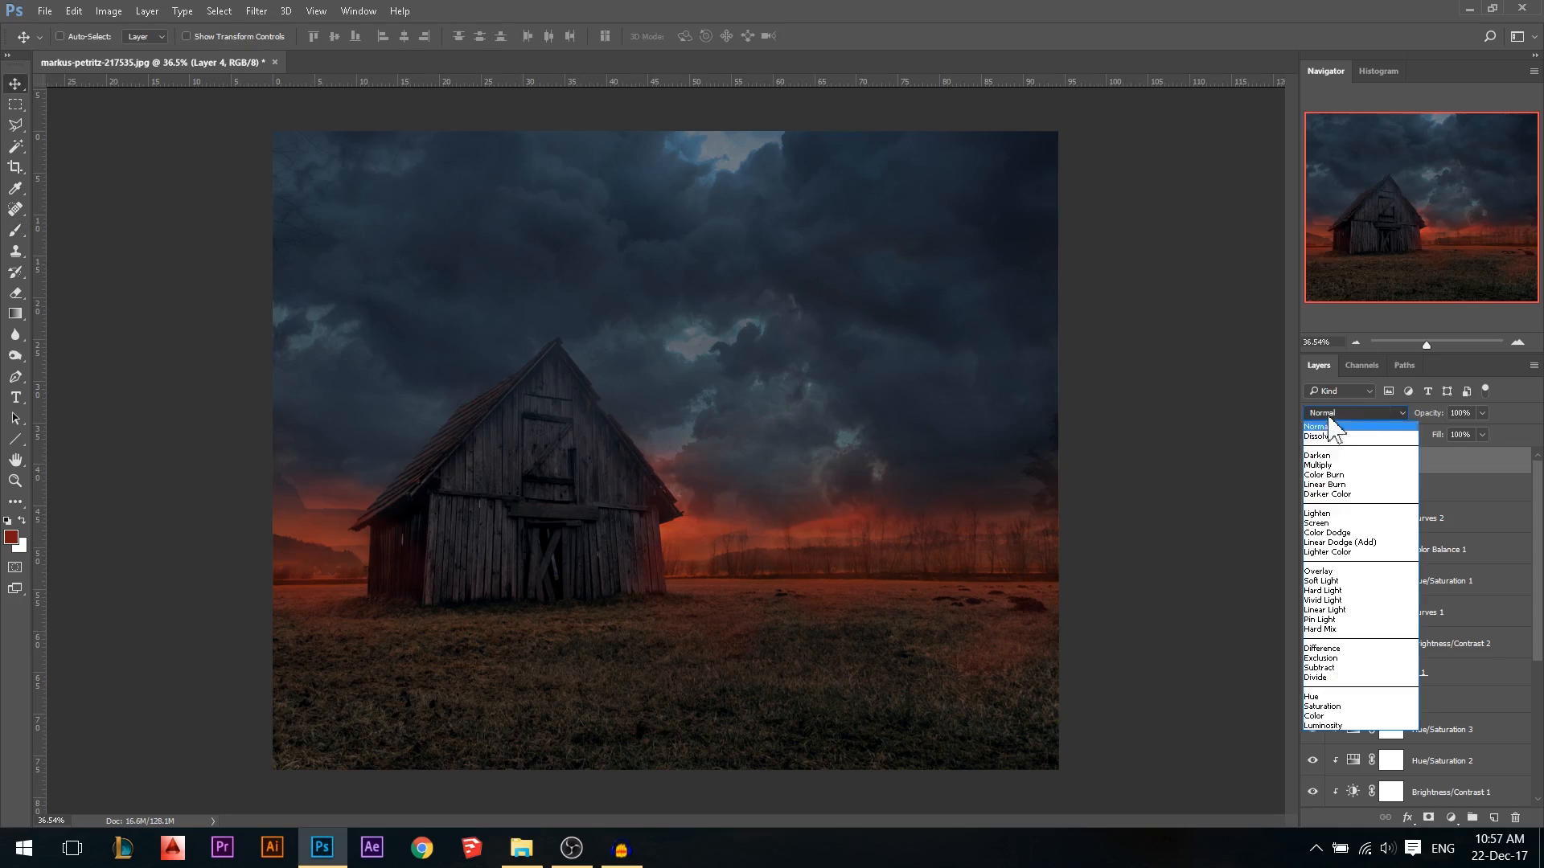
{"action": "left_click", "coordinate": [1335, 571]}
{"action": "left_click", "coordinate": [1313, 461]}
{"action": "left_click", "coordinate": [1312, 463]}
{"action": "left_click", "coordinate": [1313, 464]}
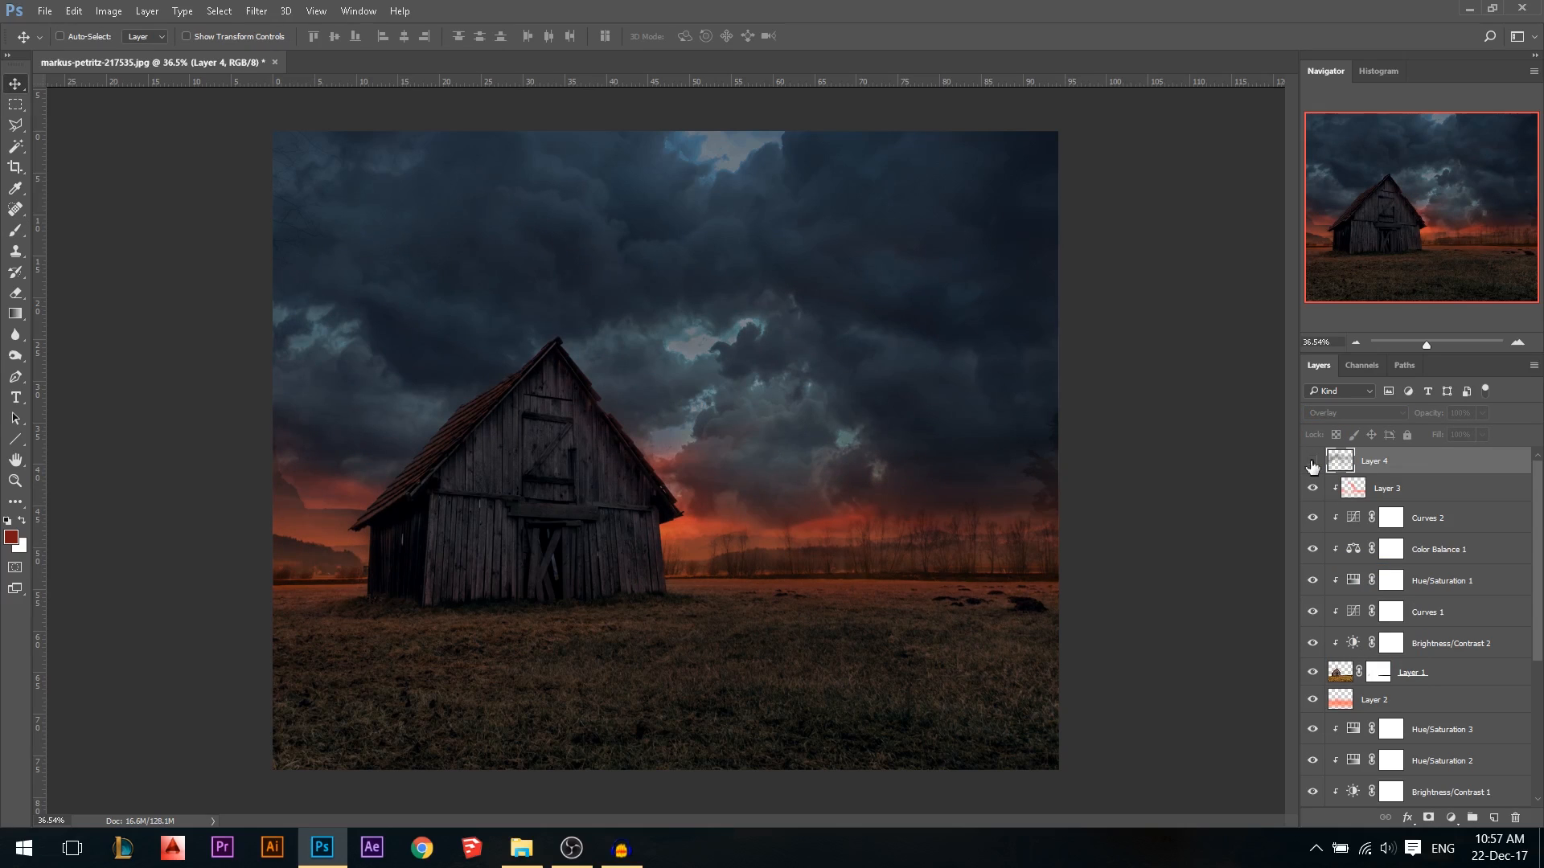
{"action": "left_click", "coordinate": [1313, 464]}
{"action": "left_click", "coordinate": [1355, 412]}
{"action": "left_click", "coordinate": [1331, 416]}
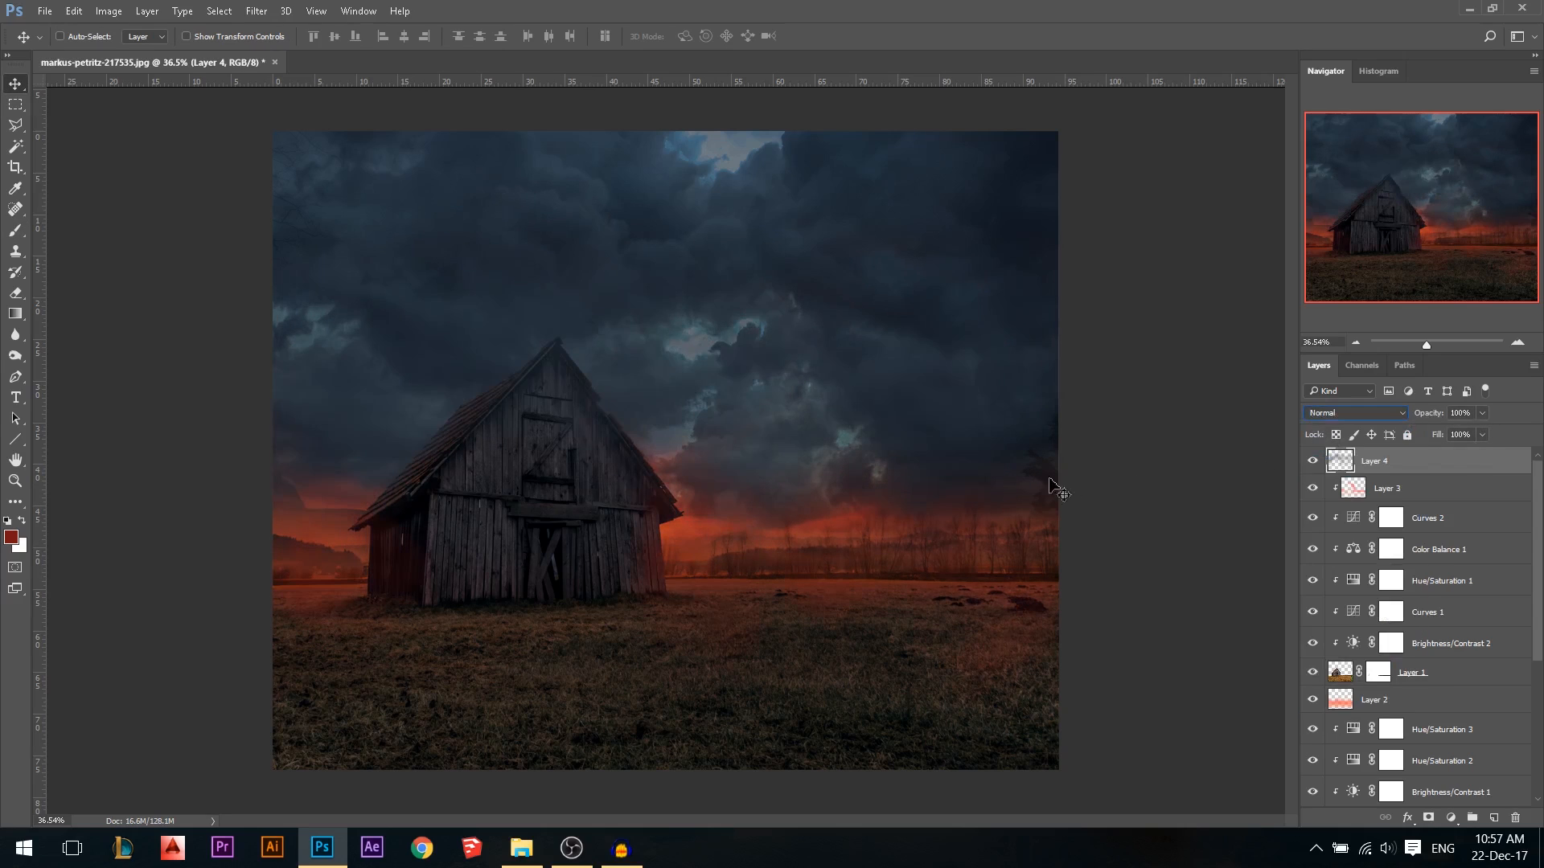
{"action": "left_click", "coordinate": [1377, 413]}
{"action": "left_click", "coordinate": [1323, 581]}
{"action": "left_click", "coordinate": [1325, 414]}
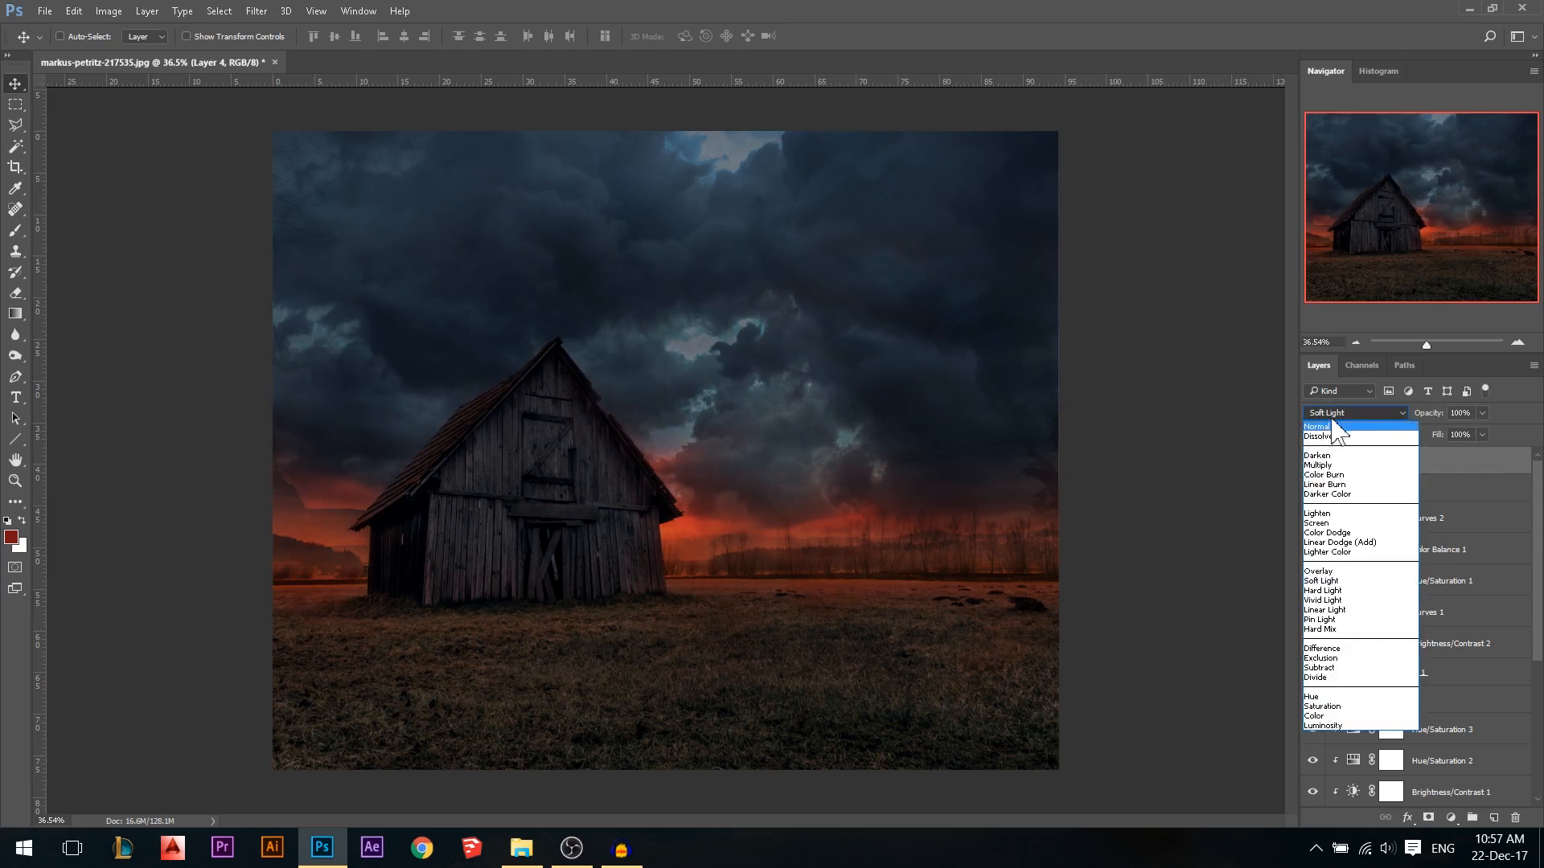
{"action": "left_click", "coordinate": [1318, 427]}
Lower the opacity of the haze layer, Layer 4, to 67%
{"action": "left_click_drag", "start_coordinate": [1440, 415], "coordinate": [1426, 419]}
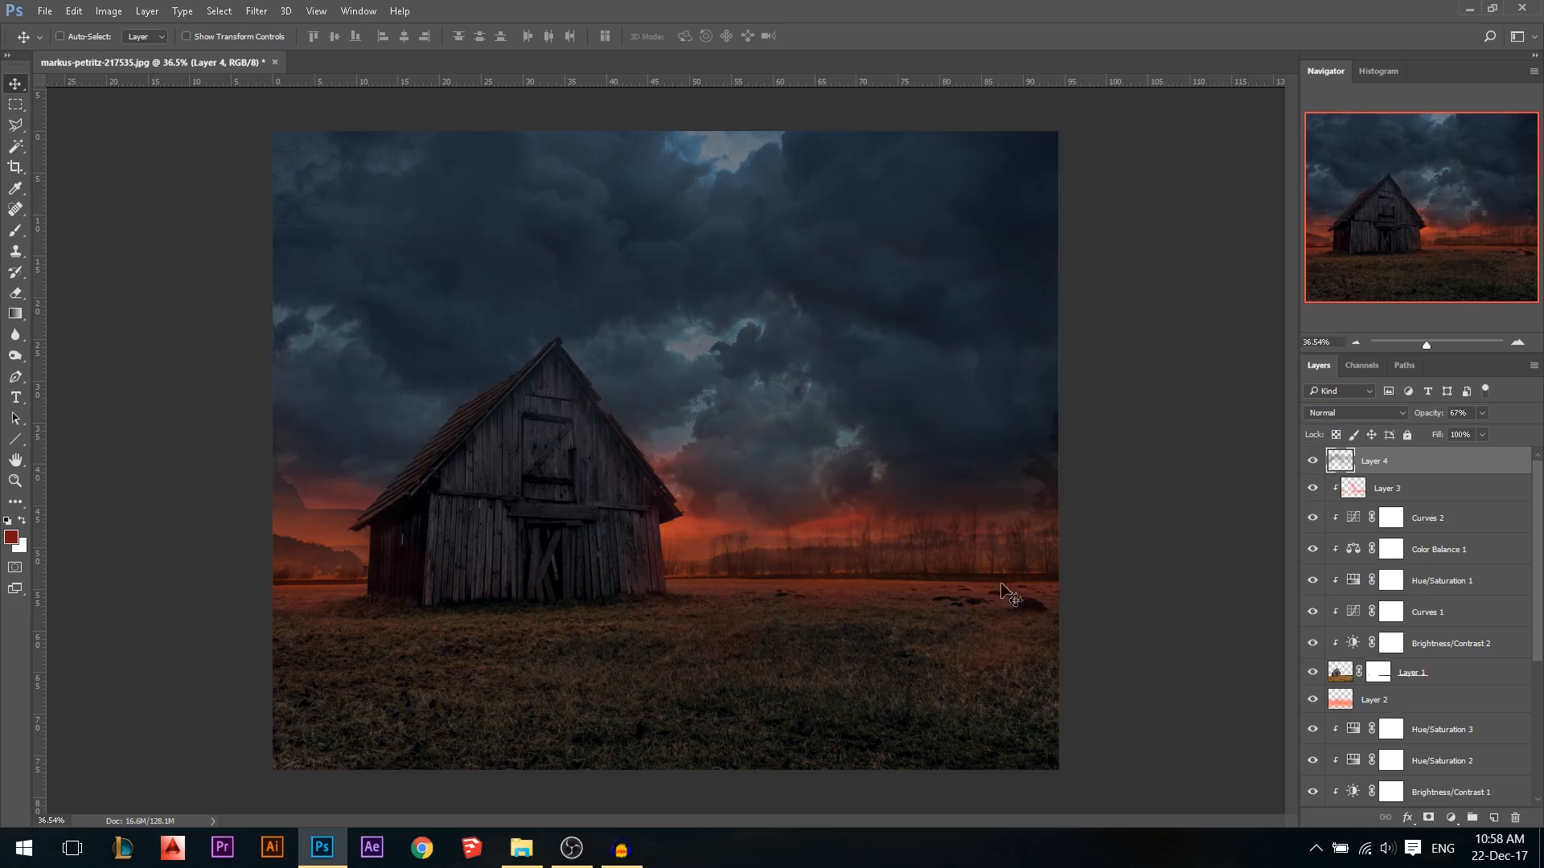
{"action": "scroll", "coordinate": [804, 541], "scroll_direction": "down", "scroll_amount": 2}
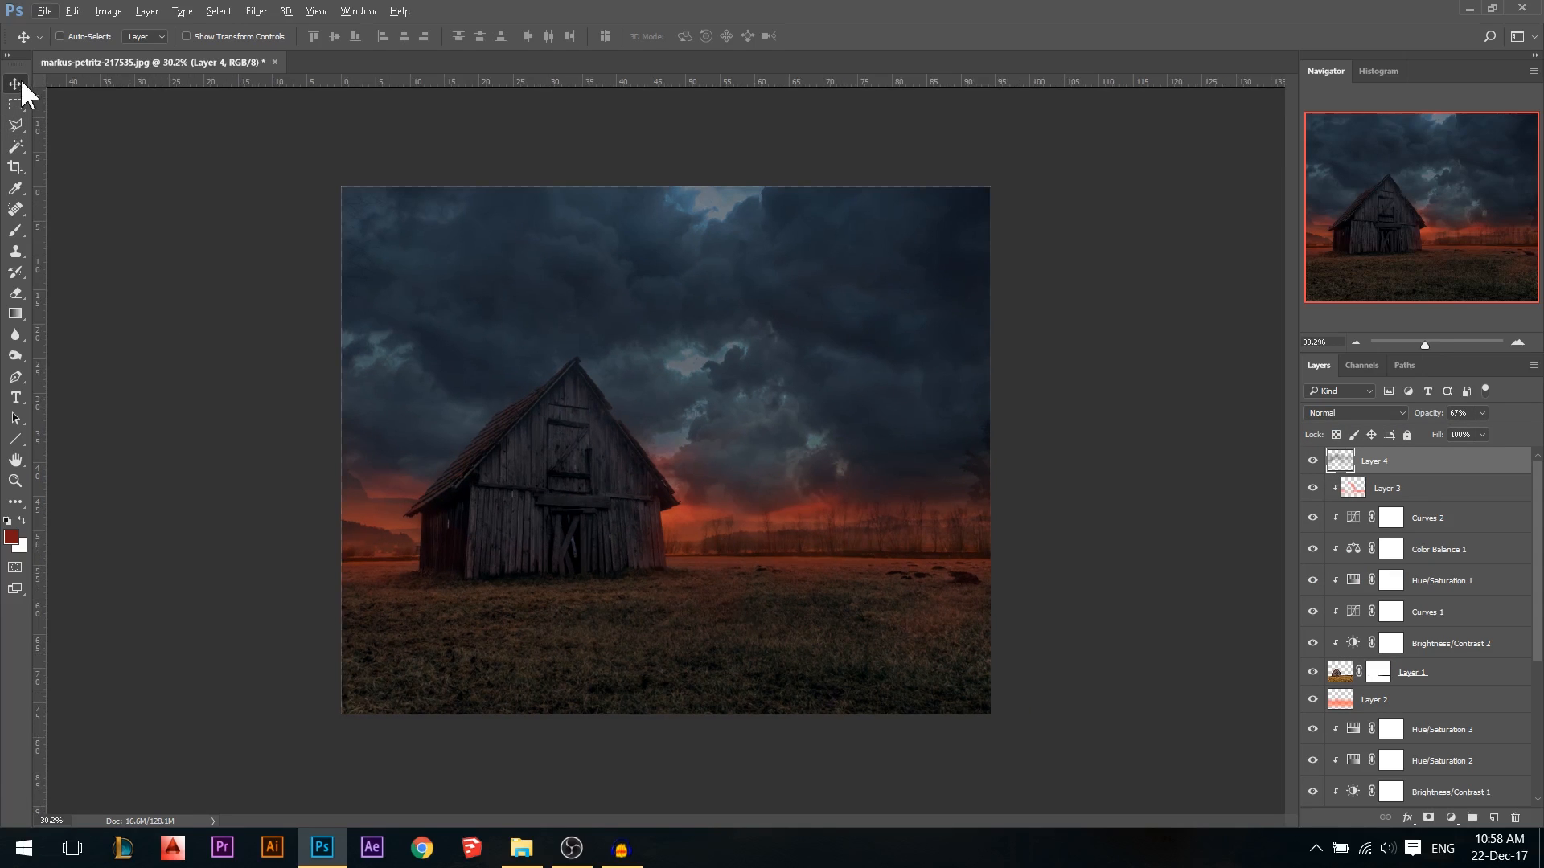
{"action": "scroll", "coordinate": [570, 591], "scroll_direction": "up", "scroll_amount": 2}
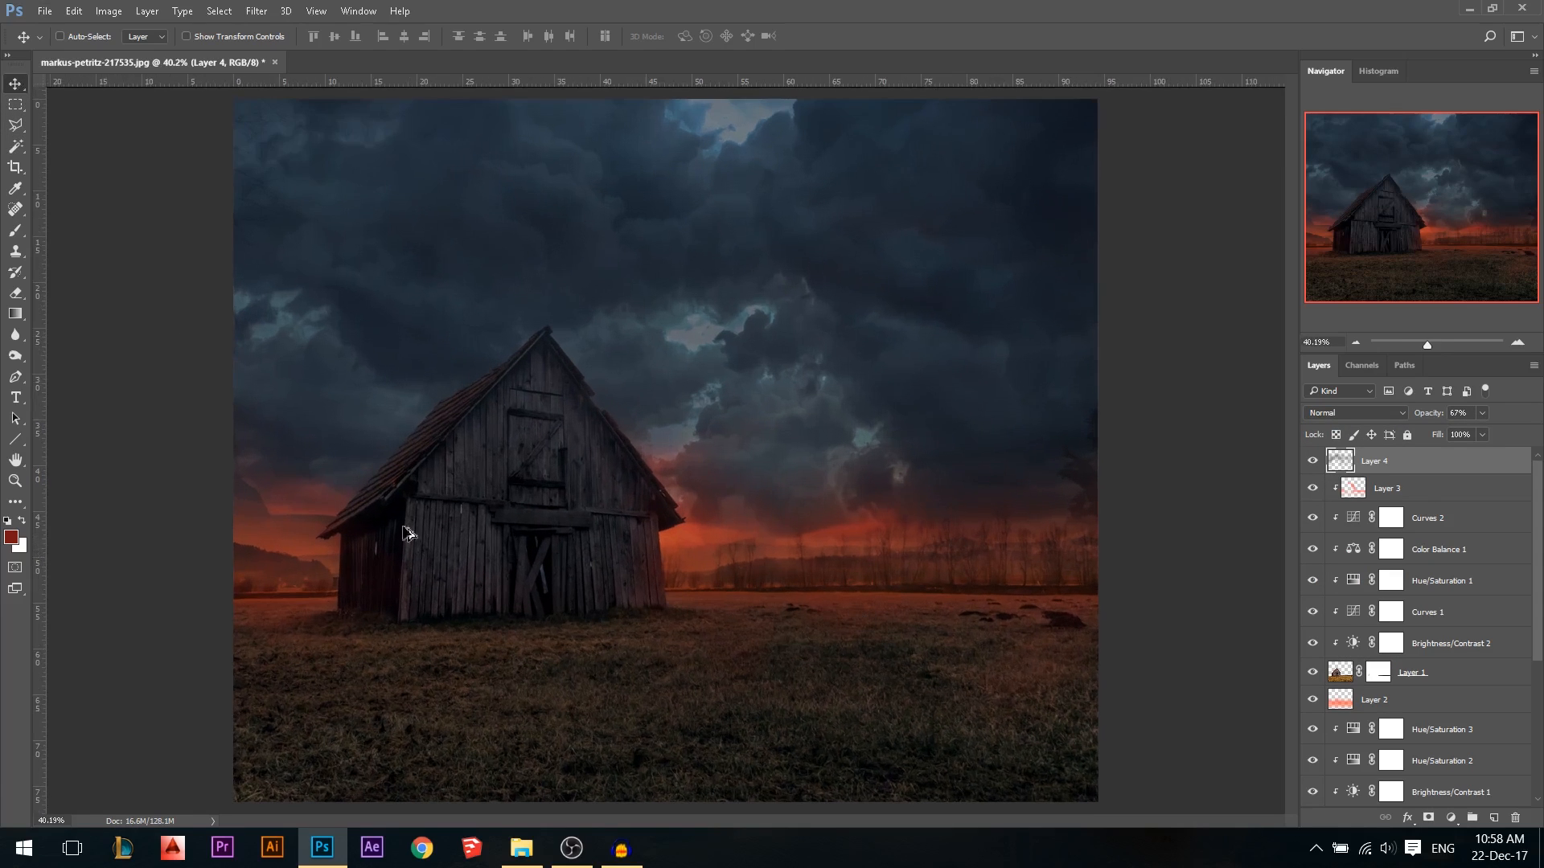
Place lightning-1056419.jpg from the Stocks folder into the document, then resize and position it over the sky and upper barn
{"action": "left_click", "coordinate": [521, 848]}
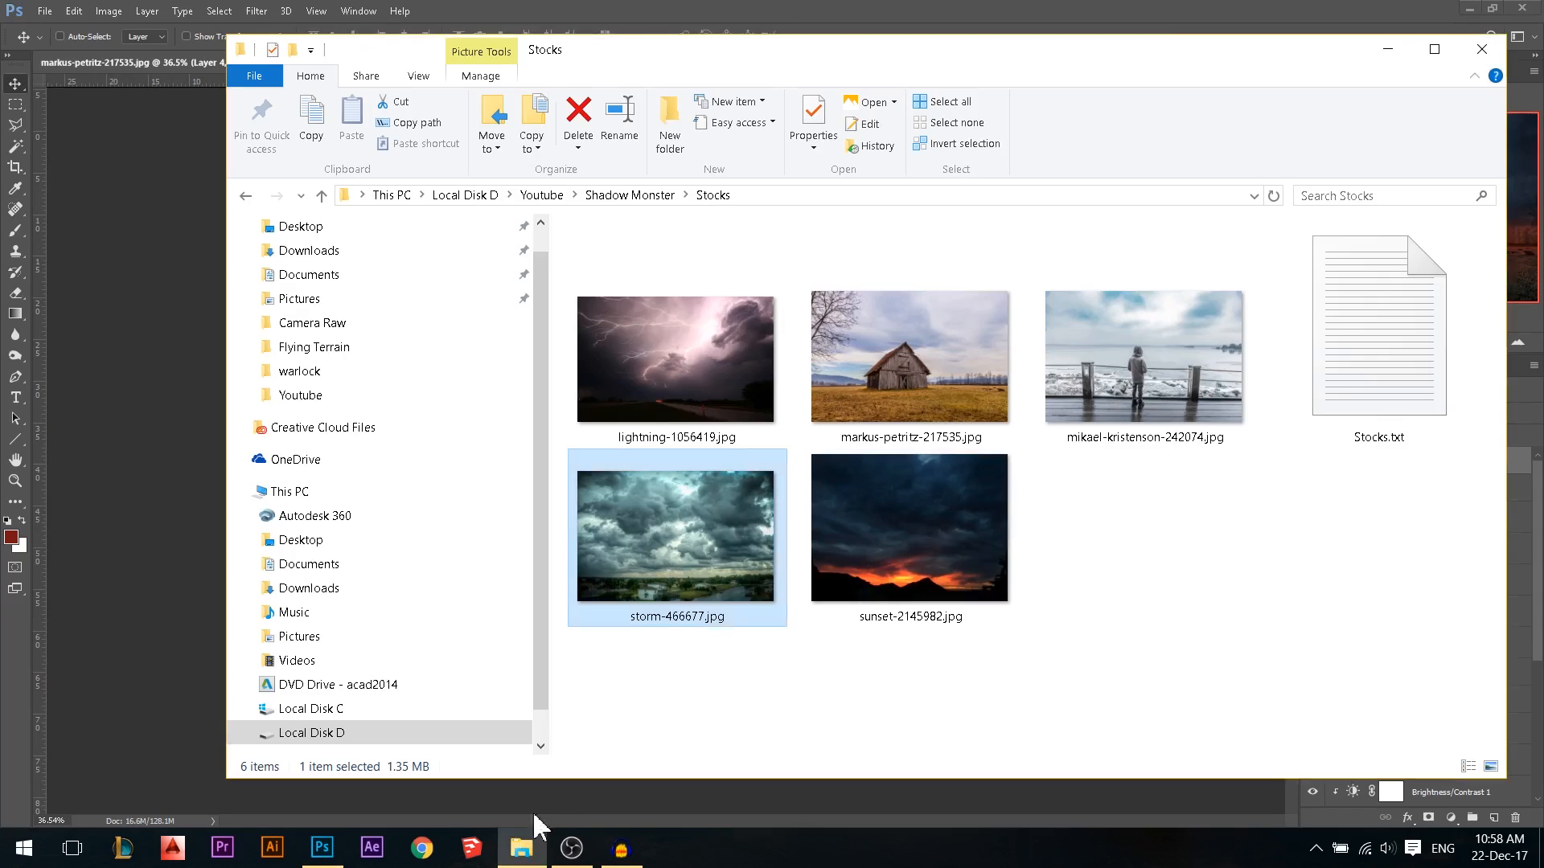
{"action": "left_click_drag", "start_coordinate": [666, 348], "coordinate": [570, 406]}
{"action": "key", "text": "Return"}
{"action": "key", "text": "ctrl+t"}
{"action": "left_click_drag", "start_coordinate": [802, 365], "coordinate": [976, 252]}
{"action": "left_click_drag", "start_coordinate": [911, 419], "coordinate": [890, 301]}
{"action": "key", "text": "Return"}
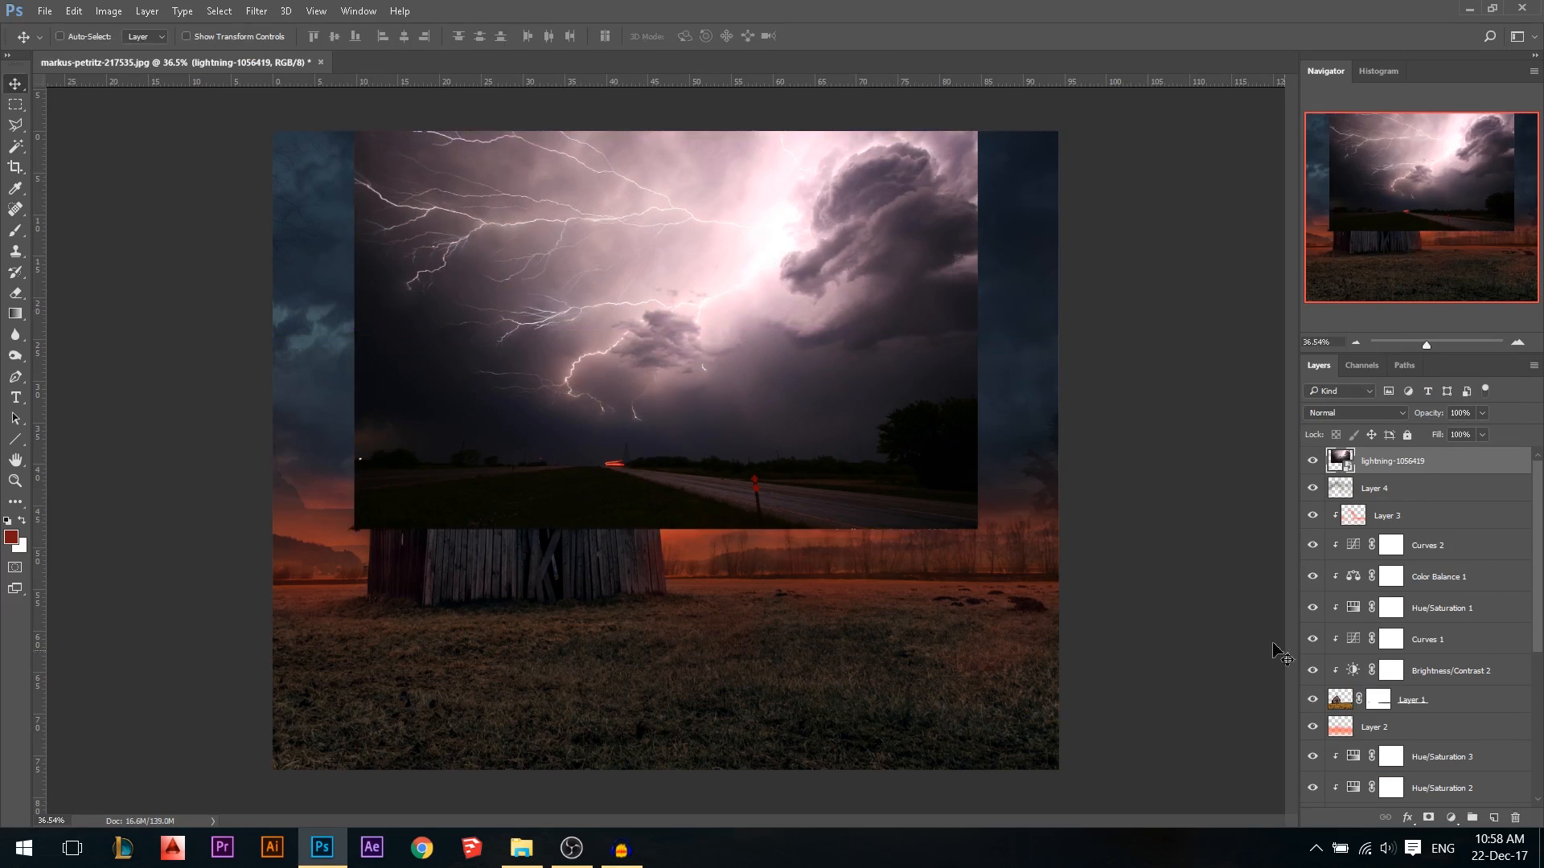
Rasterize the lightning layer and add a layer mask to it
{"action": "right_click", "coordinate": [1366, 461]}
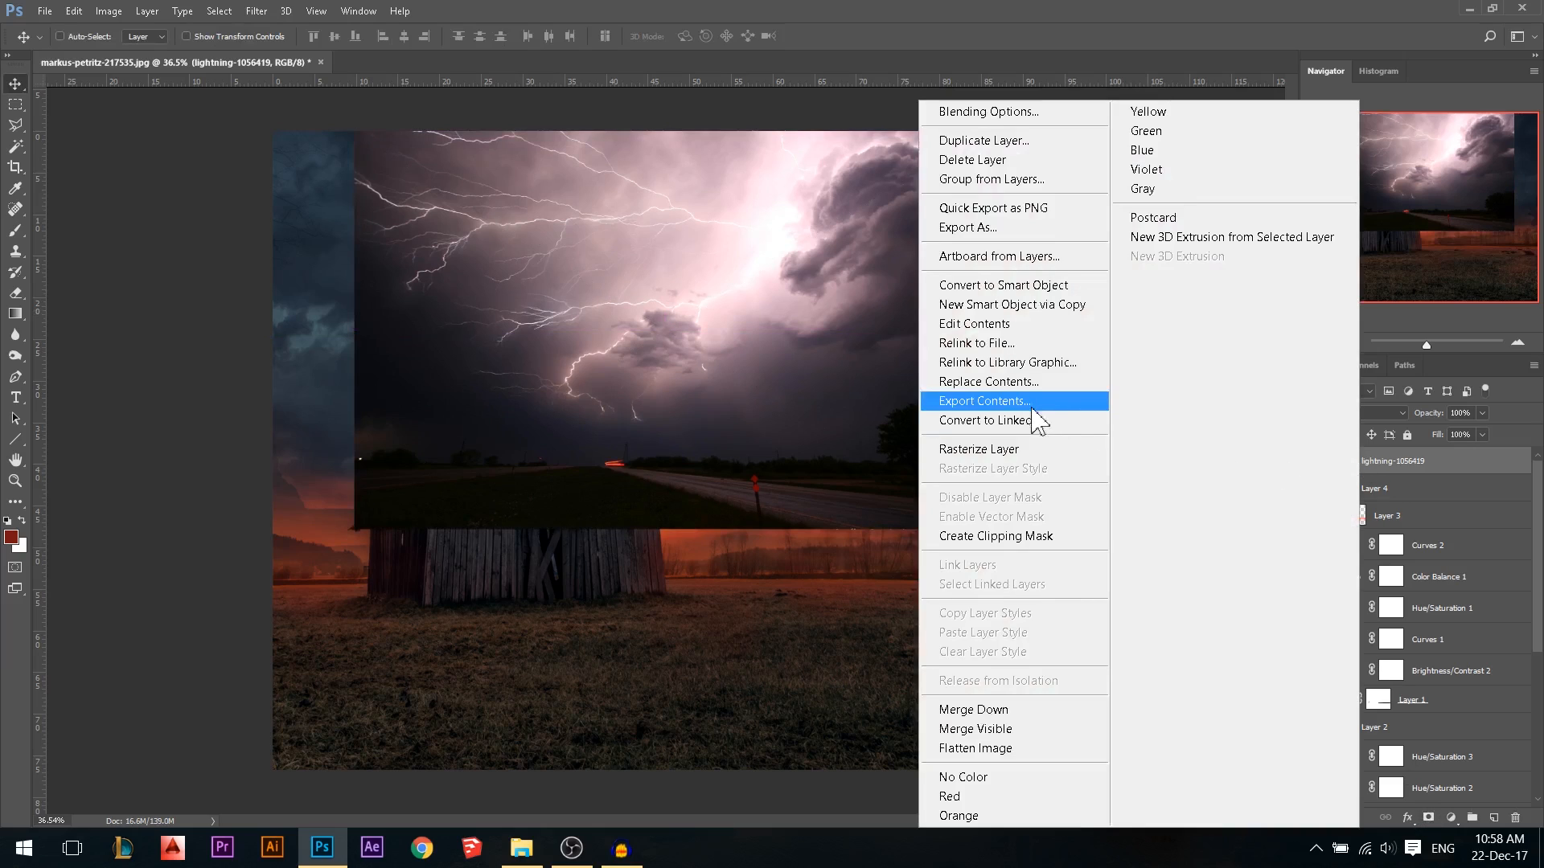
{"action": "left_click", "coordinate": [1010, 450]}
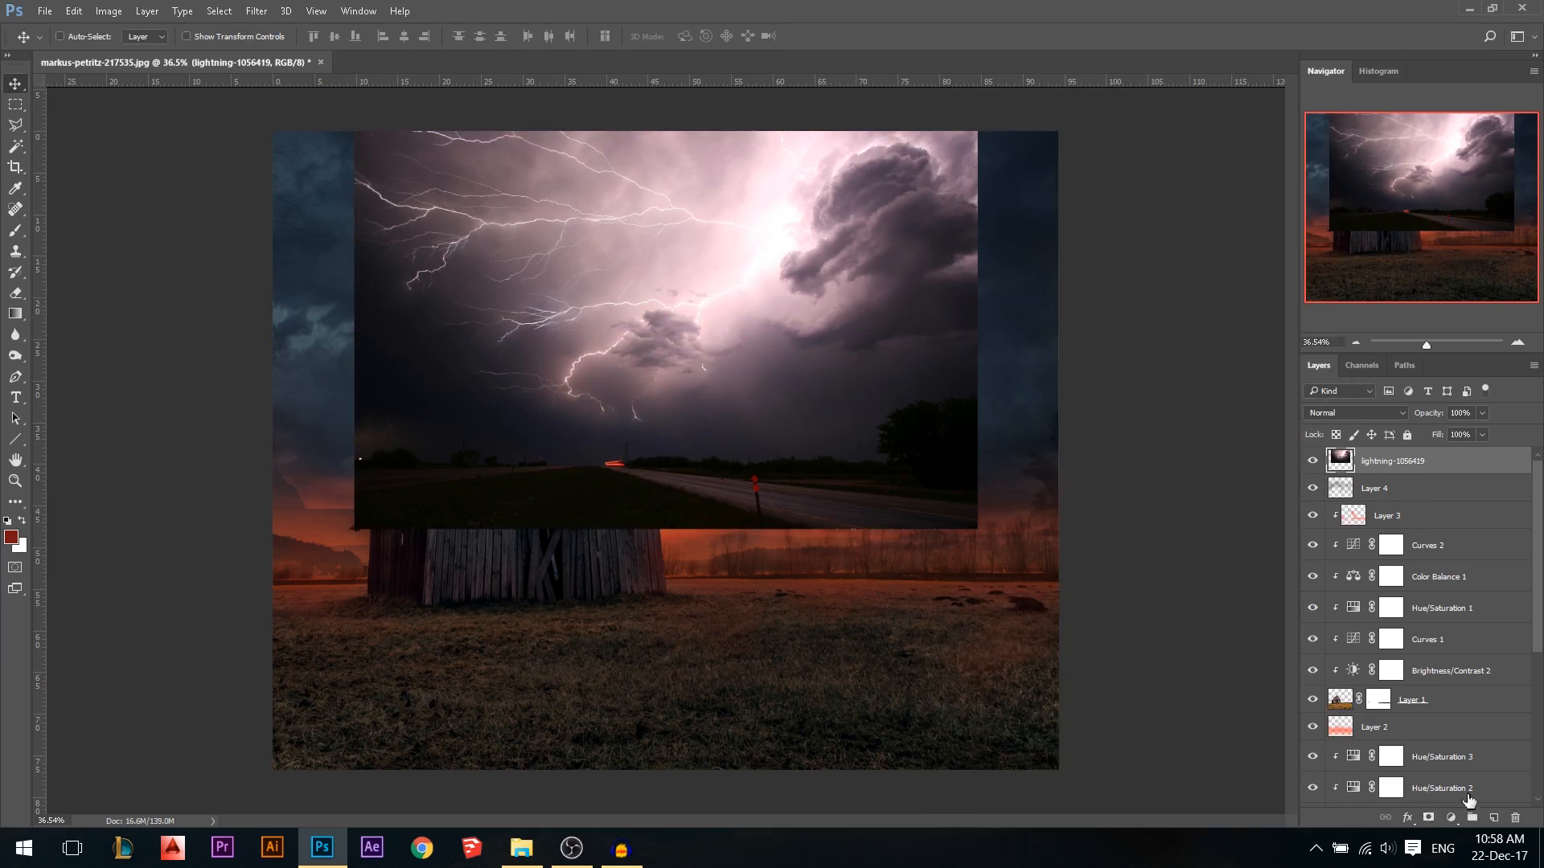
{"action": "left_click", "coordinate": [1428, 817]}
Try the Screen blend mode on the lightning layer, then set it back to Normal
{"action": "left_click", "coordinate": [1380, 414]}
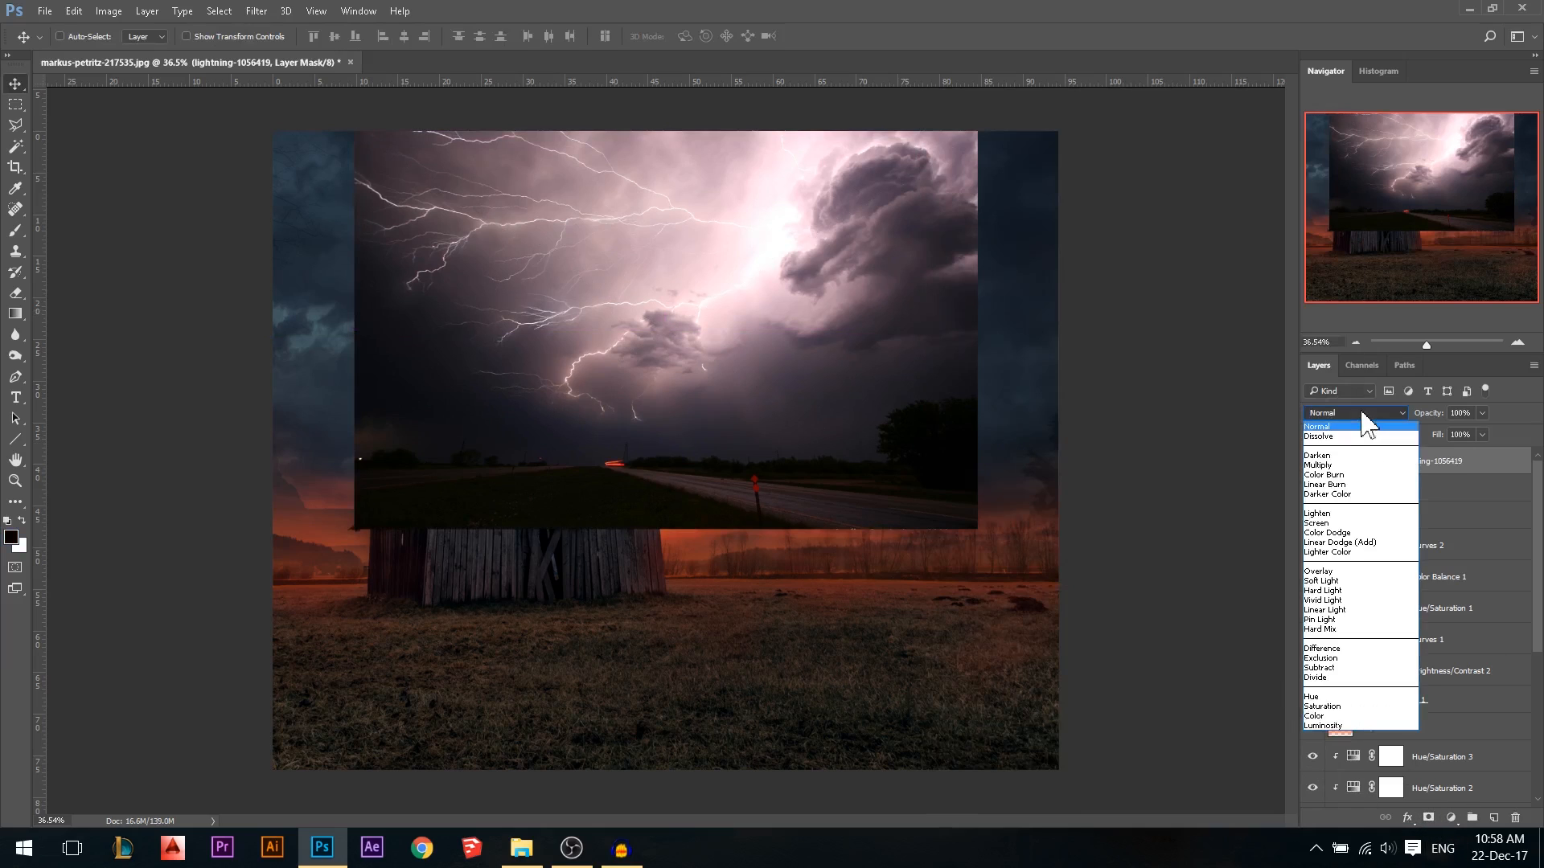
{"action": "left_click", "coordinate": [1364, 527]}
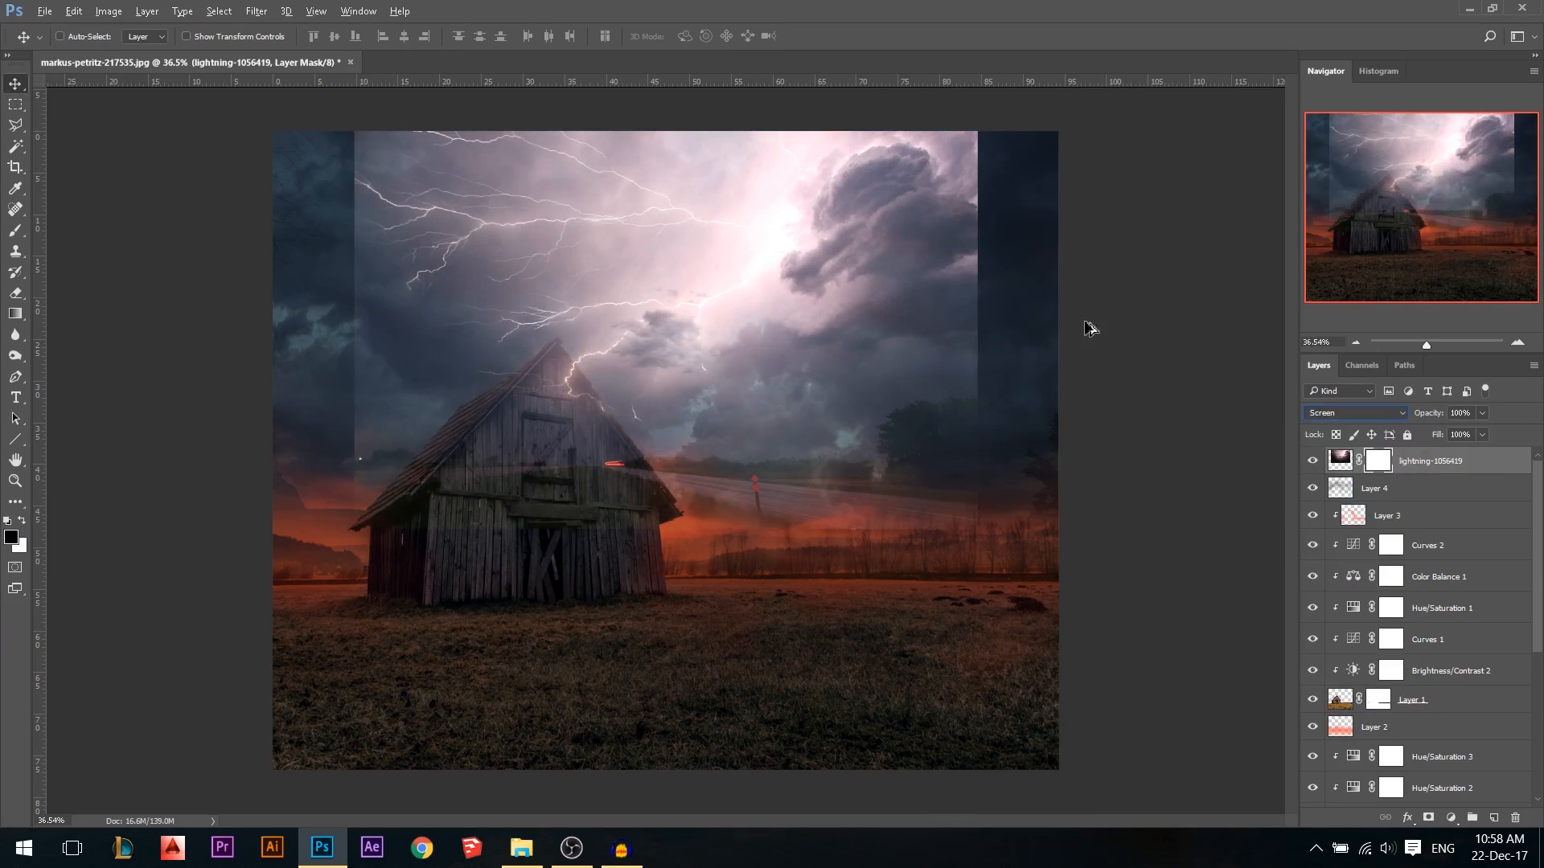
{"action": "scroll", "coordinate": [968, 317], "scroll_direction": "up", "scroll_amount": 1}
{"action": "left_click", "coordinate": [1325, 413]}
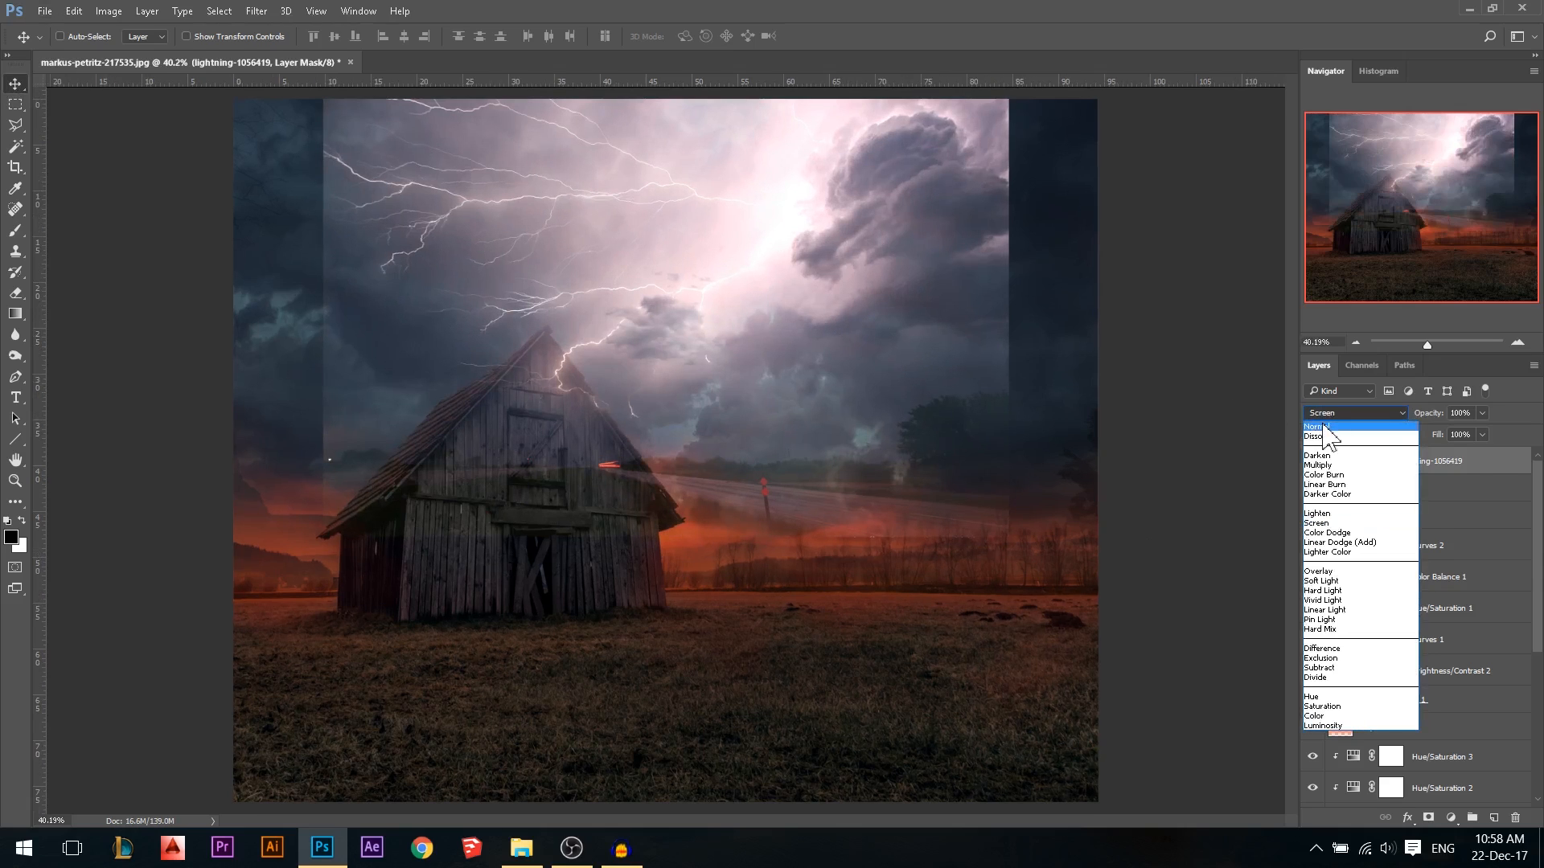
{"action": "left_click", "coordinate": [1323, 427]}
Apply Hue/Saturation with hue -77 and saturation +23 to the lightning layer's image, and set the layer's blend mode to Screen
{"action": "left_click", "coordinate": [1340, 461]}
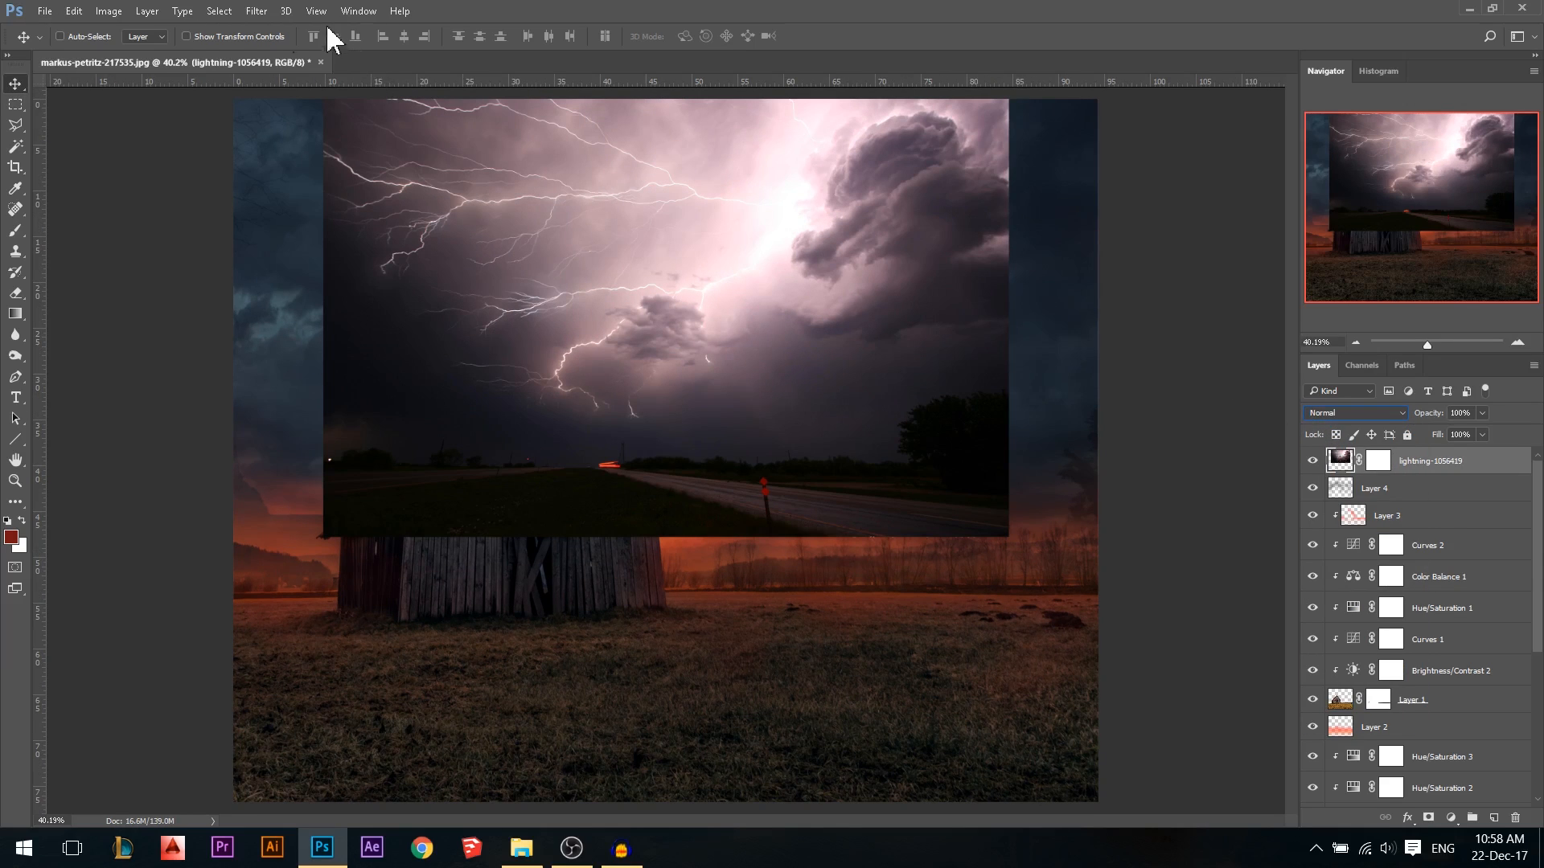
{"action": "left_click", "coordinate": [109, 10]}
{"action": "mouse_move", "coordinate": [201, 60]}
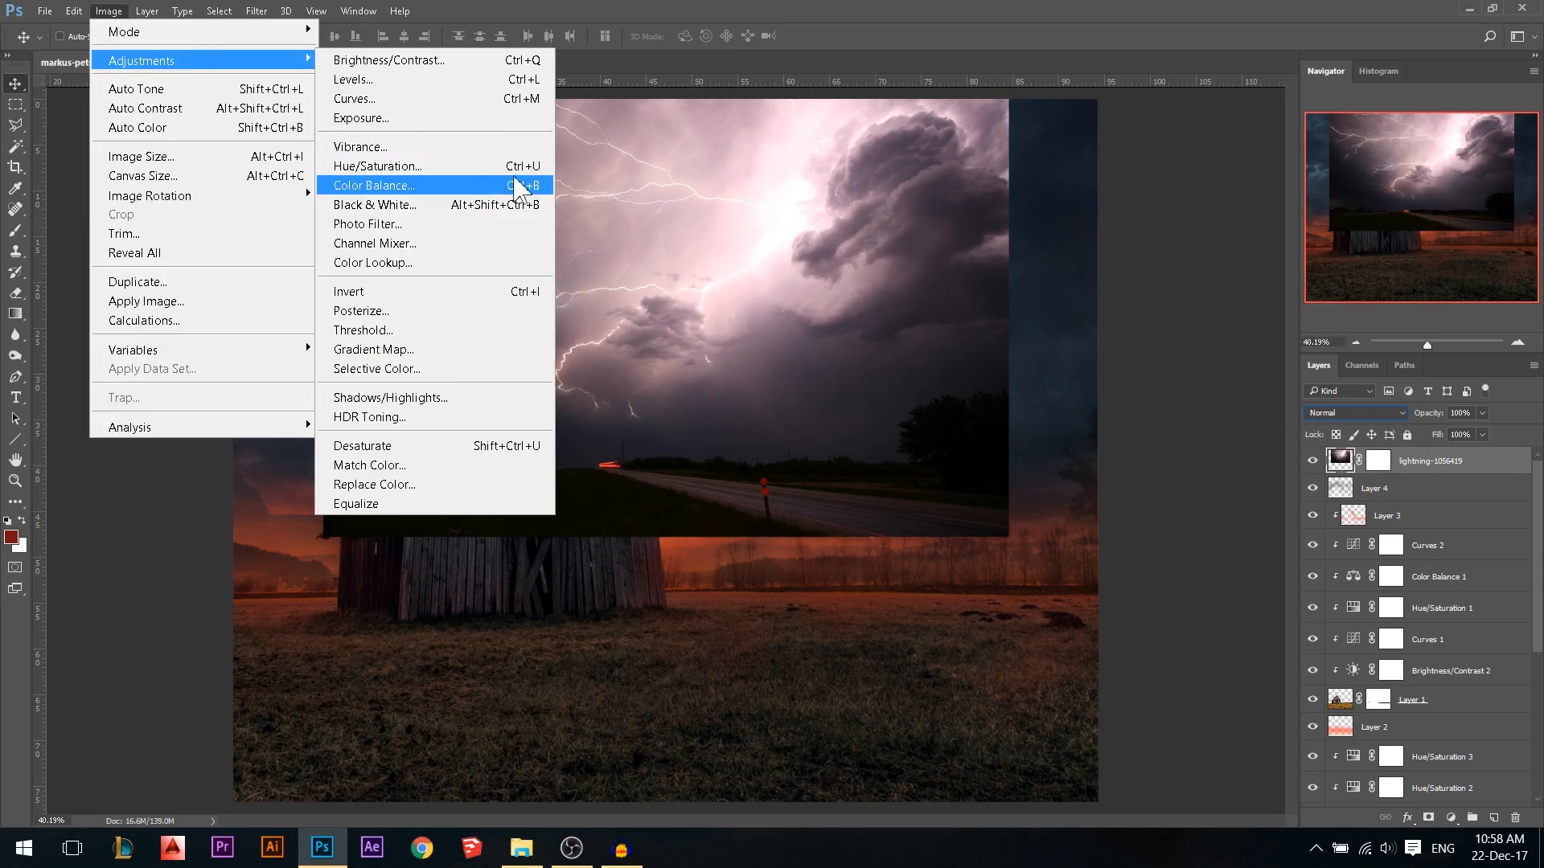
{"action": "left_click", "coordinate": [472, 166]}
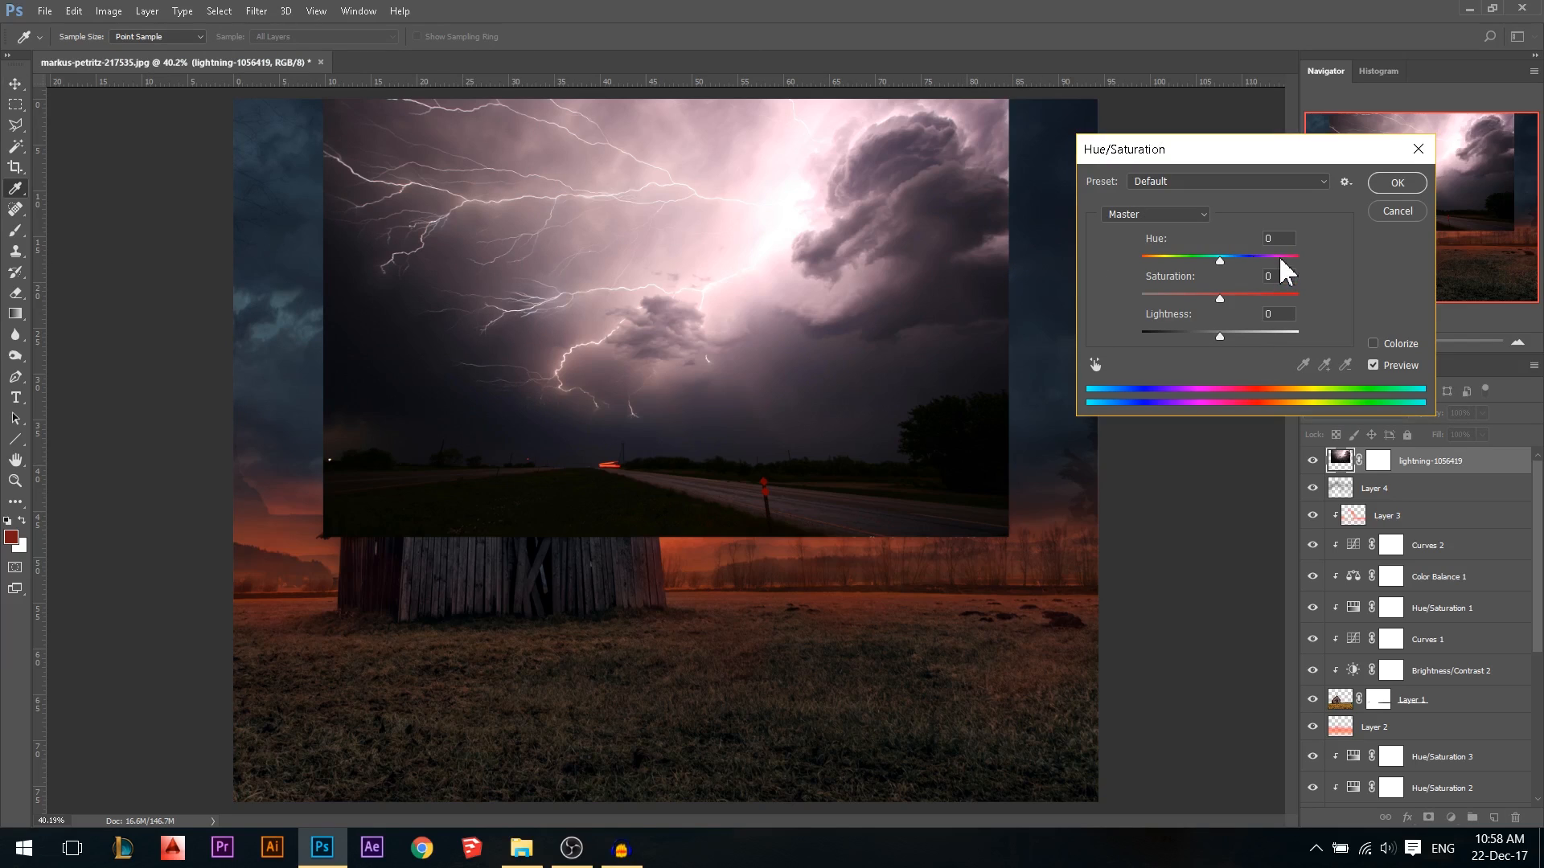
{"action": "left_click_drag", "start_coordinate": [1220, 261], "coordinate": [1173, 259]}
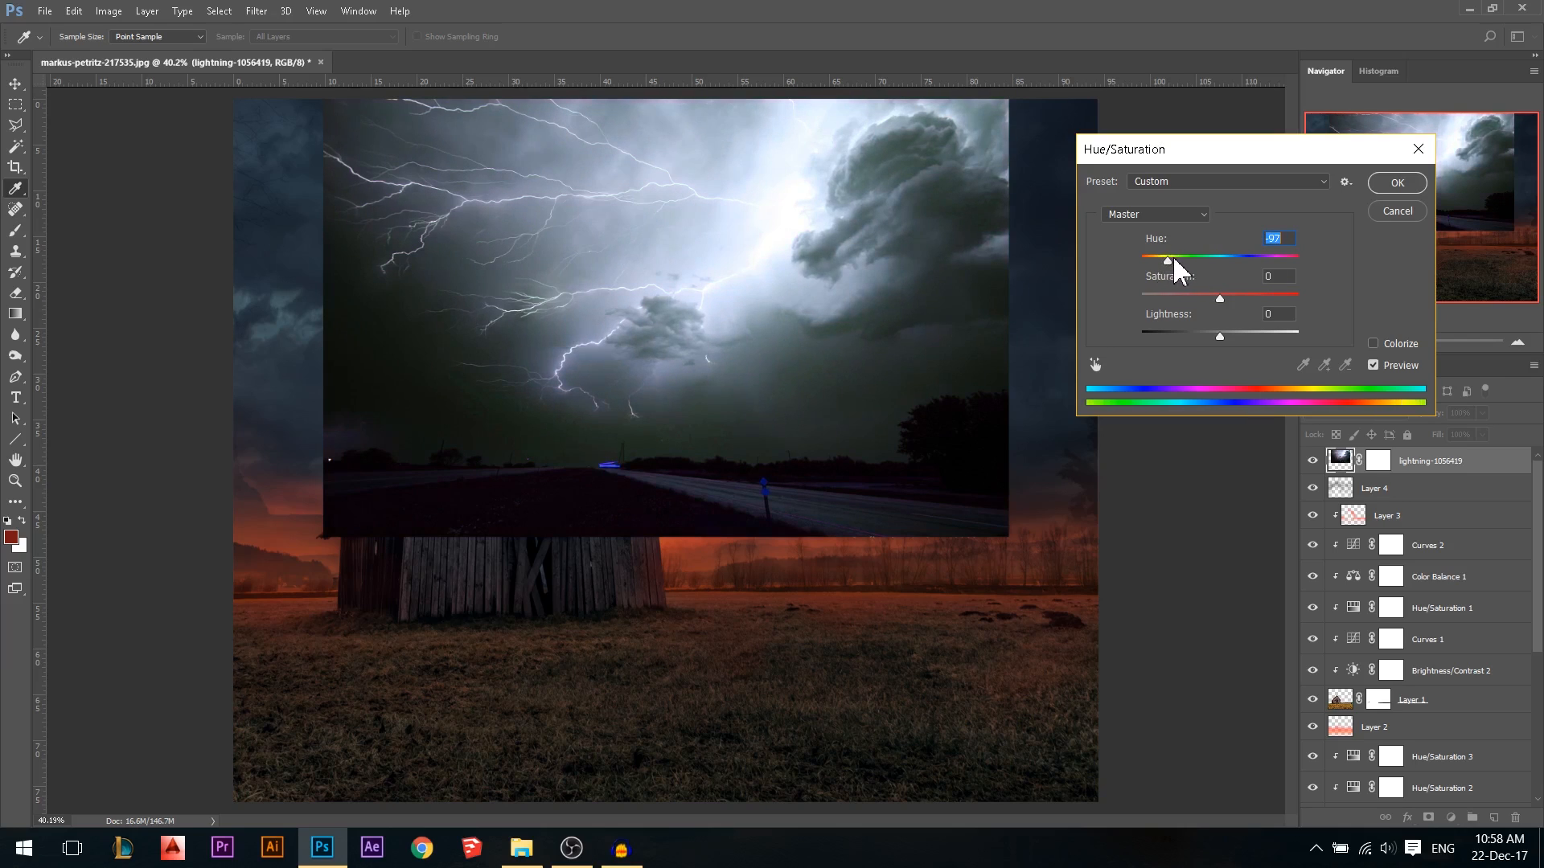
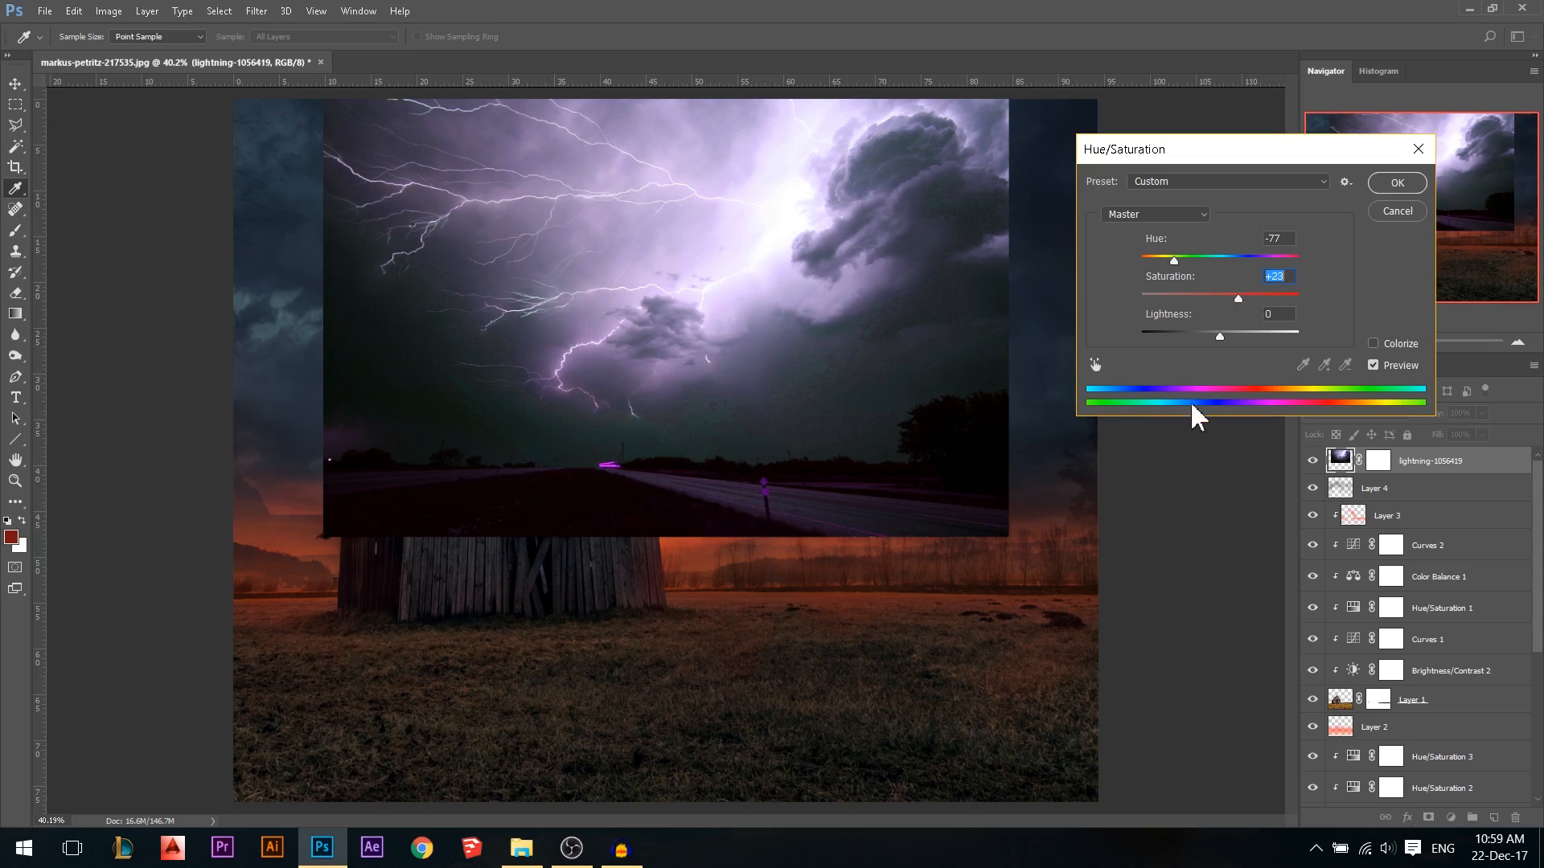
{"action": "left_click", "coordinate": [1391, 186]}
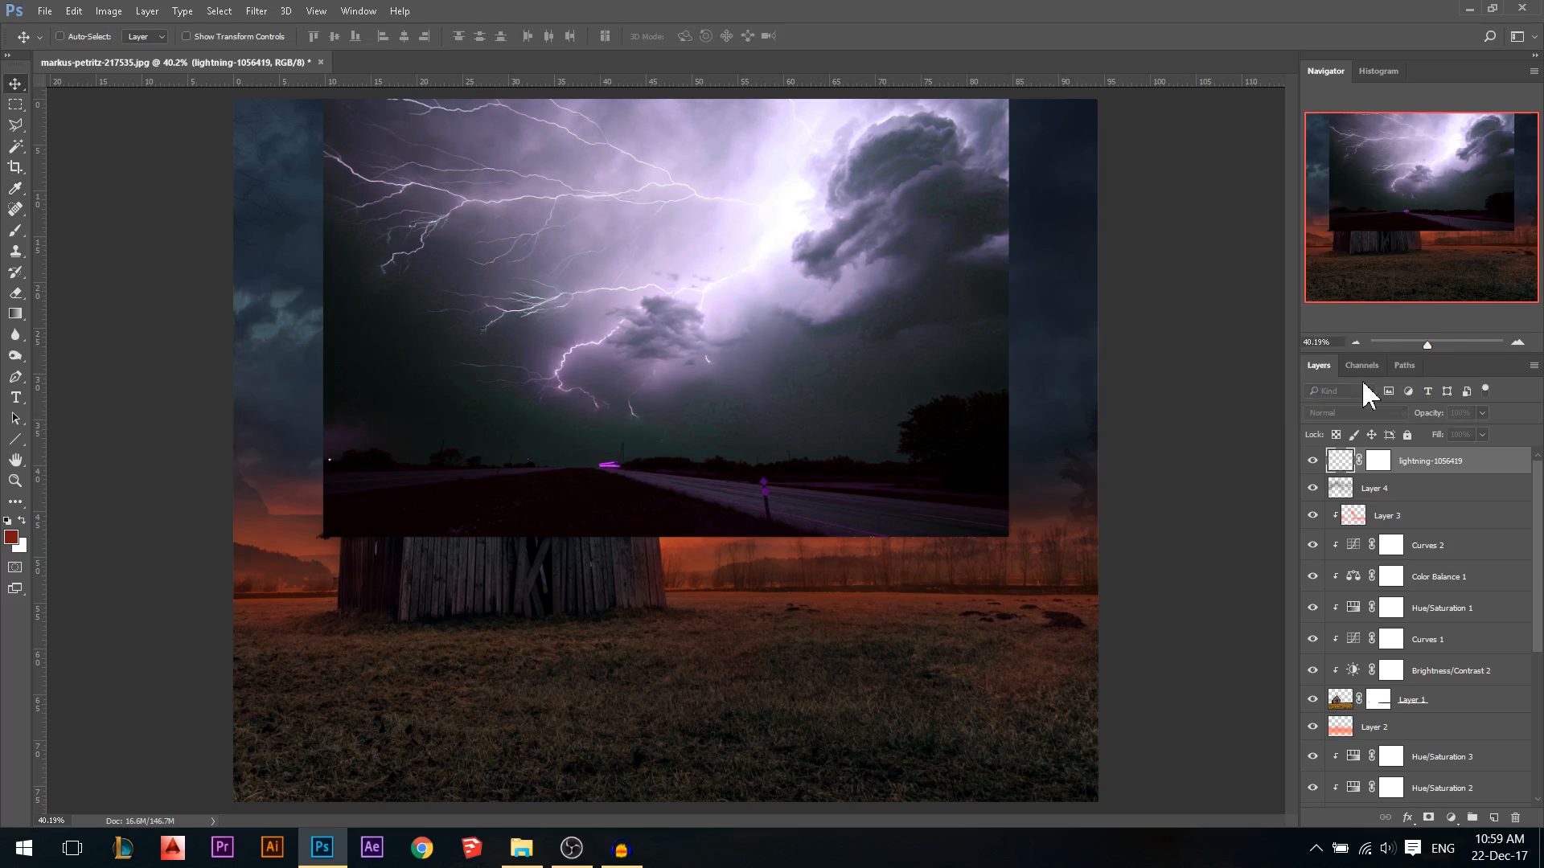
{"action": "left_click", "coordinate": [1365, 414]}
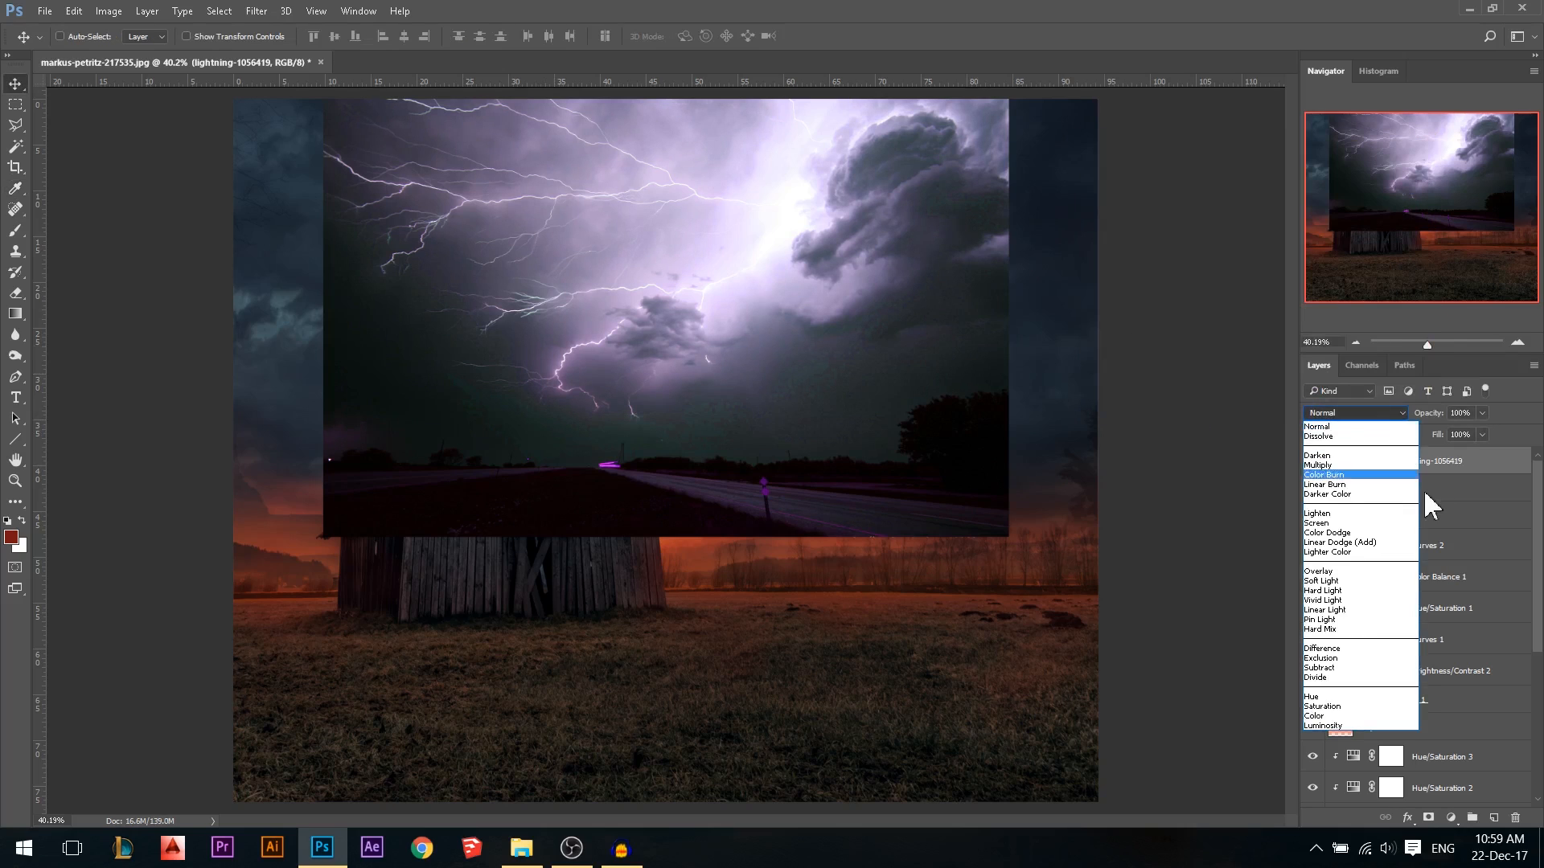
{"action": "left_click", "coordinate": [1331, 523]}
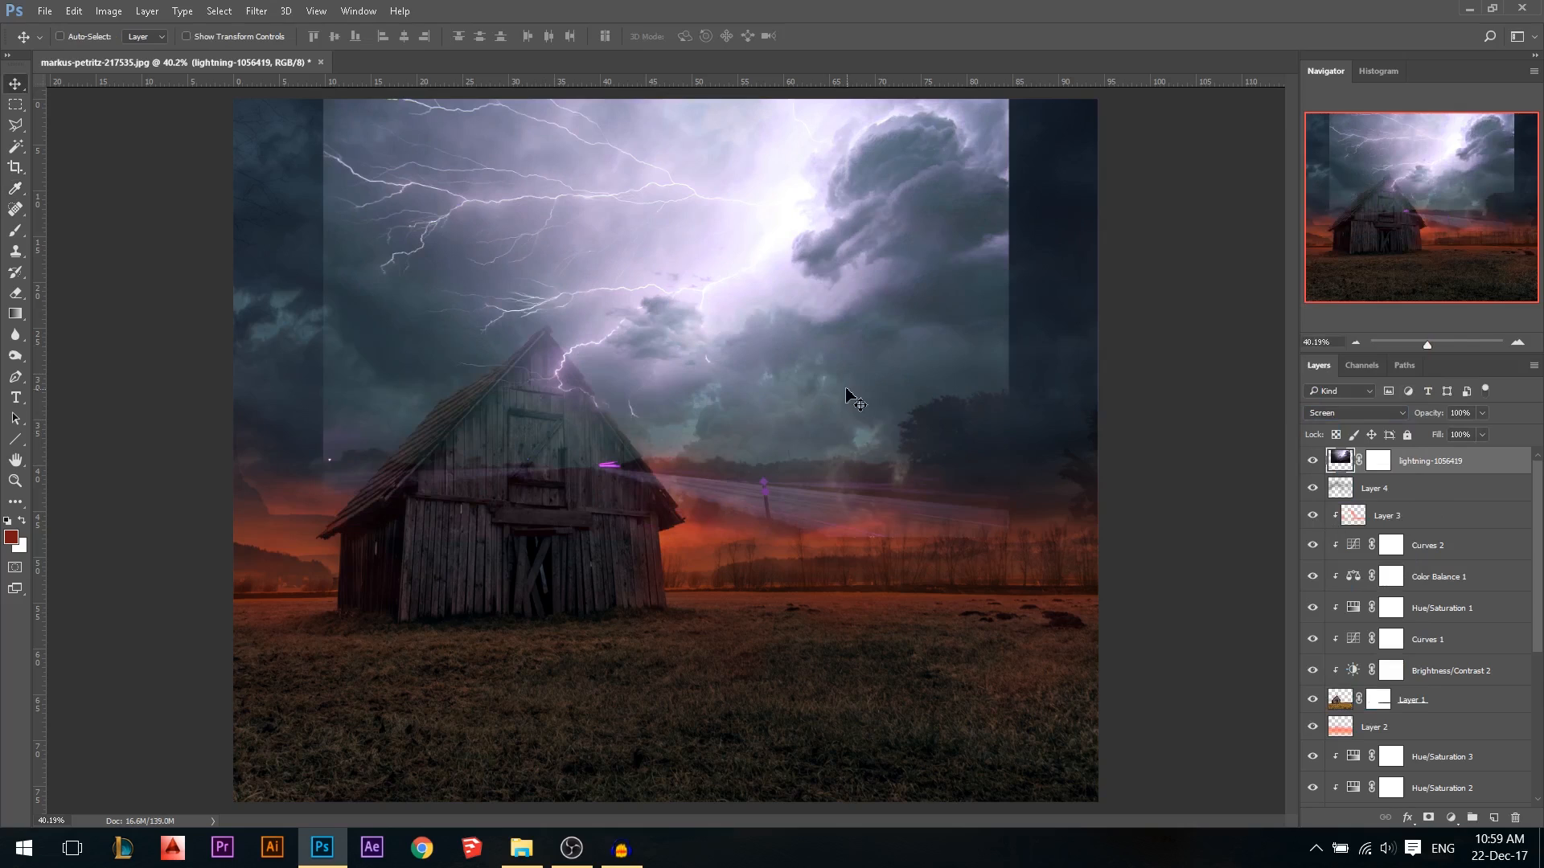
Paint black at 100% opacity on the lightning layer's mask to hide the photo's hard edges, its ground and the overlap on the barn
{"action": "scroll", "coordinate": [949, 365], "scroll_direction": "down", "scroll_amount": 1}
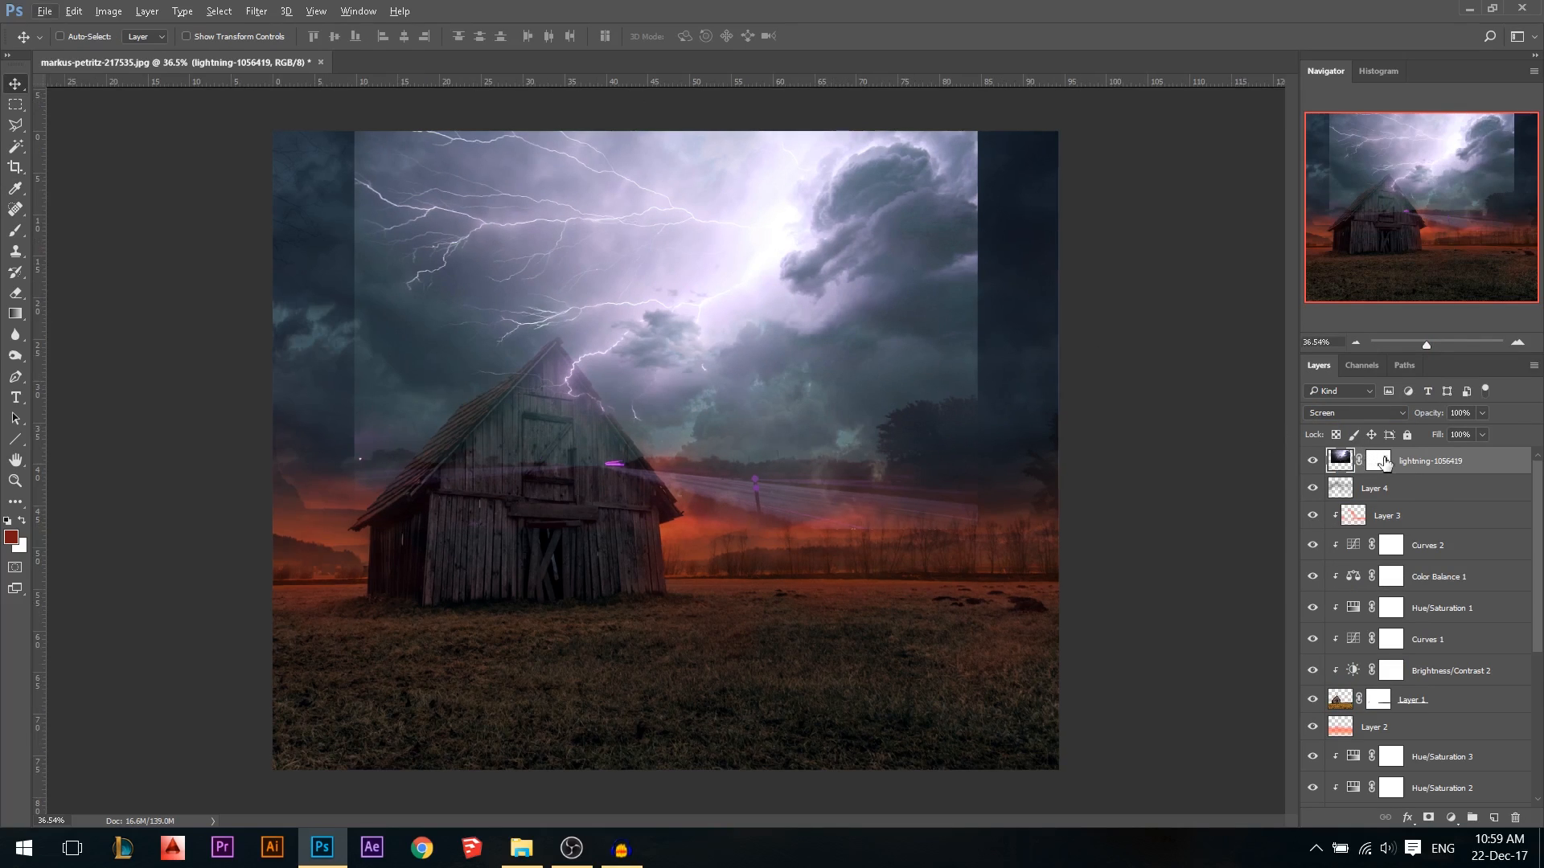
{"action": "left_click", "coordinate": [1378, 462]}
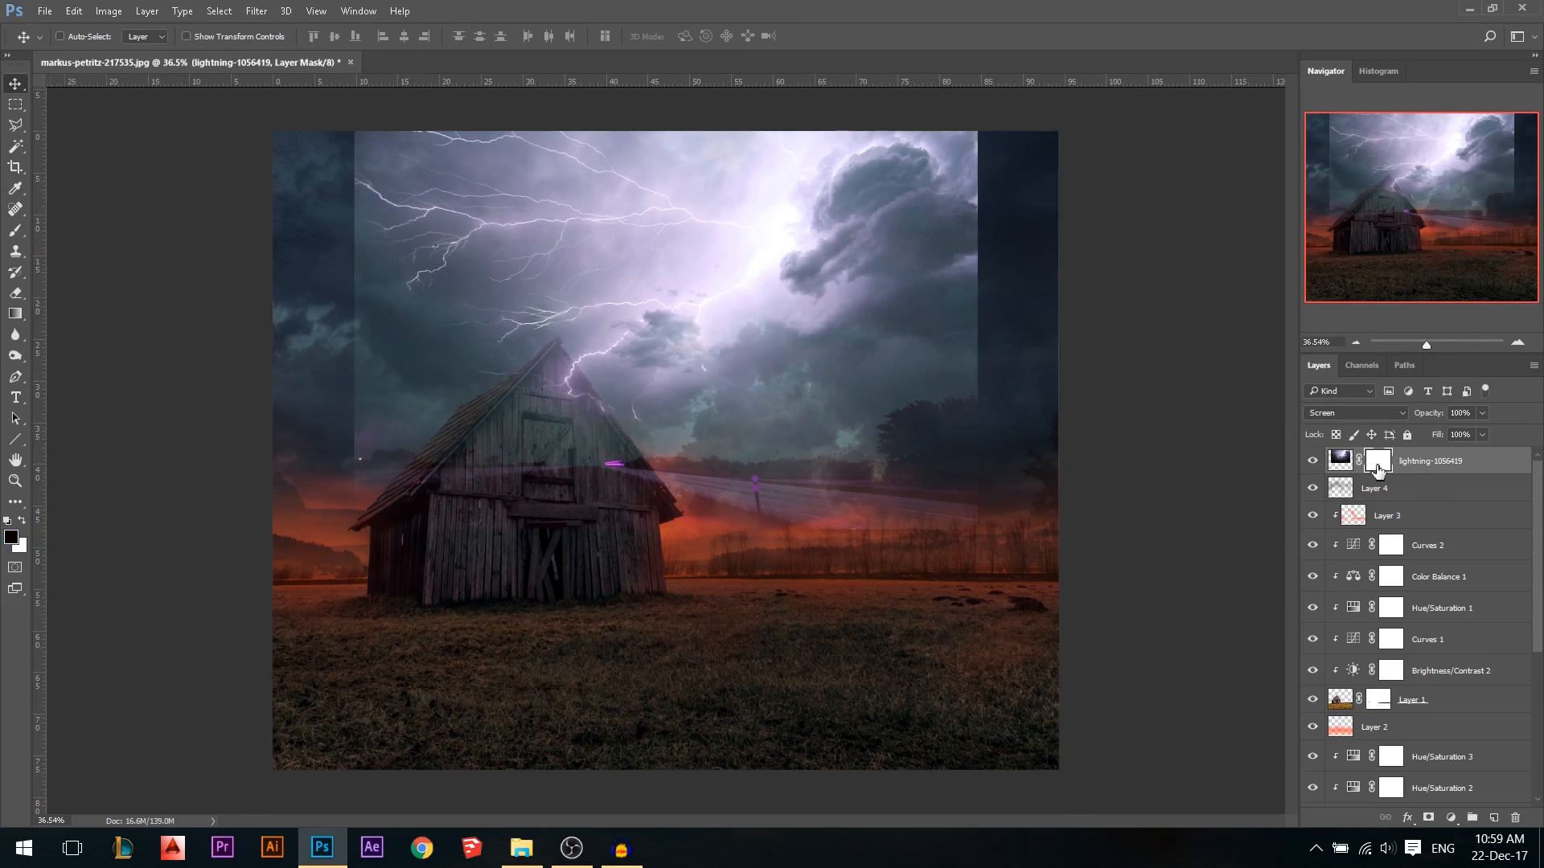
{"action": "key", "text": "b"}
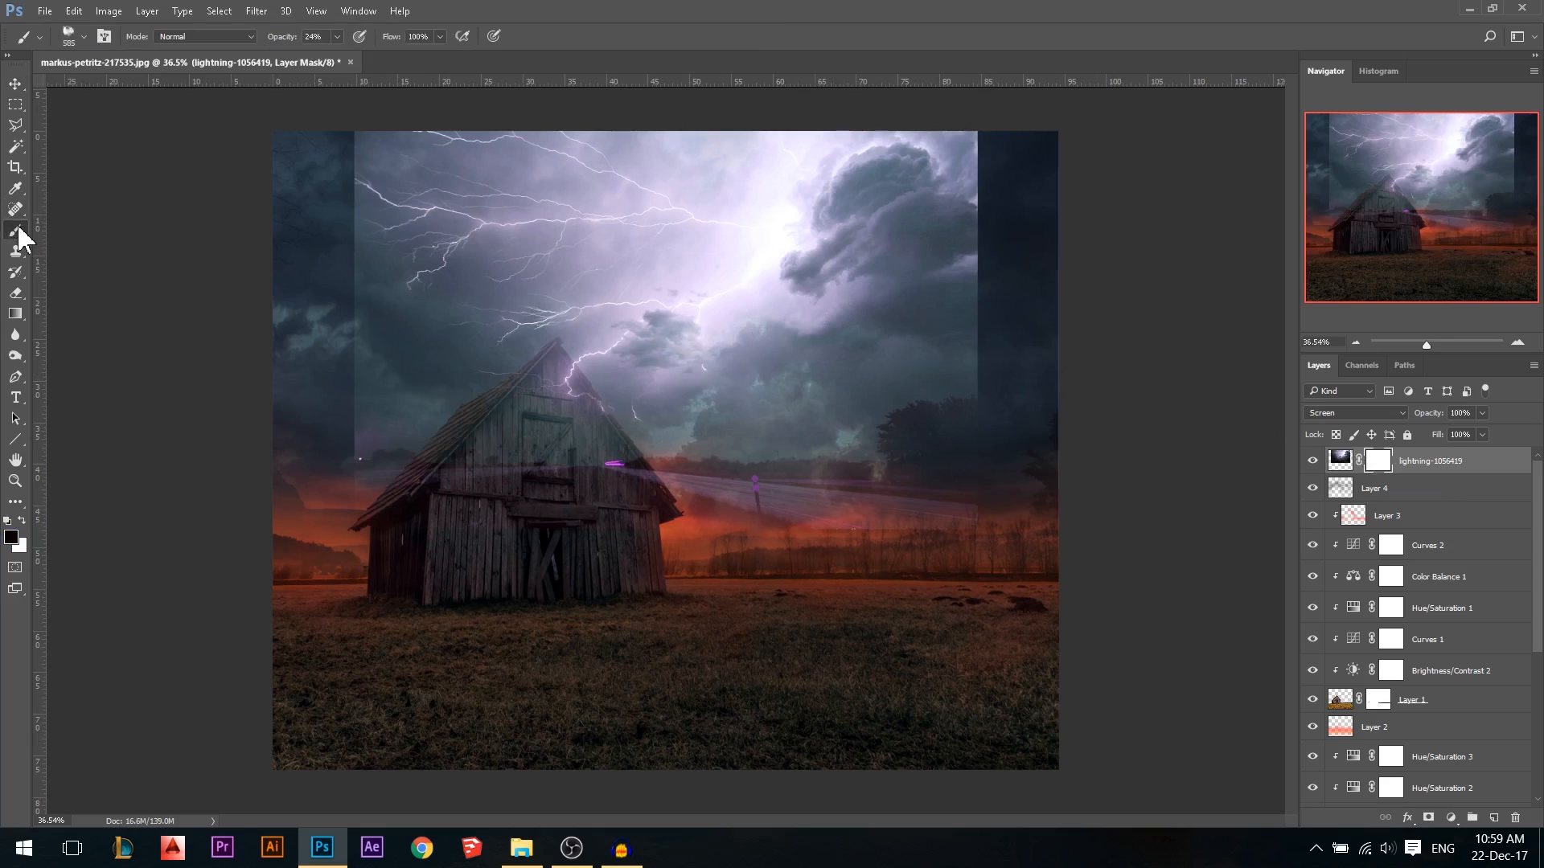
{"action": "left_click_drag", "start_coordinate": [286, 37], "coordinate": [656, 89]}
{"action": "left_click", "coordinate": [322, 203]}
{"action": "left_click_drag", "start_coordinate": [319, 272], "coordinate": [282, 271]}
{"action": "mouse_move", "coordinate": [349, 177]}
{"action": "left_mouse_down"}
{"action": "mouse_move", "coordinate": [353, 257]}
{"action": "mouse_move", "coordinate": [316, 394]}
{"action": "mouse_move", "coordinate": [374, 447]}
{"action": "mouse_move", "coordinate": [418, 478]}
{"action": "mouse_move", "coordinate": [748, 463]}
{"action": "mouse_move", "coordinate": [439, 376]}
{"action": "mouse_move", "coordinate": [563, 361]}
{"action": "mouse_move", "coordinate": [450, 346]}
{"action": "mouse_move", "coordinate": [595, 394]}
{"action": "left_mouse_up"}
{"action": "mouse_move", "coordinate": [902, 509]}
{"action": "left_mouse_down"}
{"action": "mouse_move", "coordinate": [828, 442]}
{"action": "mouse_move", "coordinate": [724, 446]}
{"action": "mouse_move", "coordinate": [933, 390]}
{"action": "mouse_move", "coordinate": [949, 306]}
{"action": "left_mouse_up"}
{"action": "mouse_move", "coordinate": [1030, 128]}
{"action": "left_mouse_down"}
{"action": "mouse_move", "coordinate": [949, 281]}
{"action": "mouse_move", "coordinate": [941, 153]}
{"action": "mouse_move", "coordinate": [868, 113]}
{"action": "mouse_move", "coordinate": [804, 136]}
{"action": "left_mouse_up"}
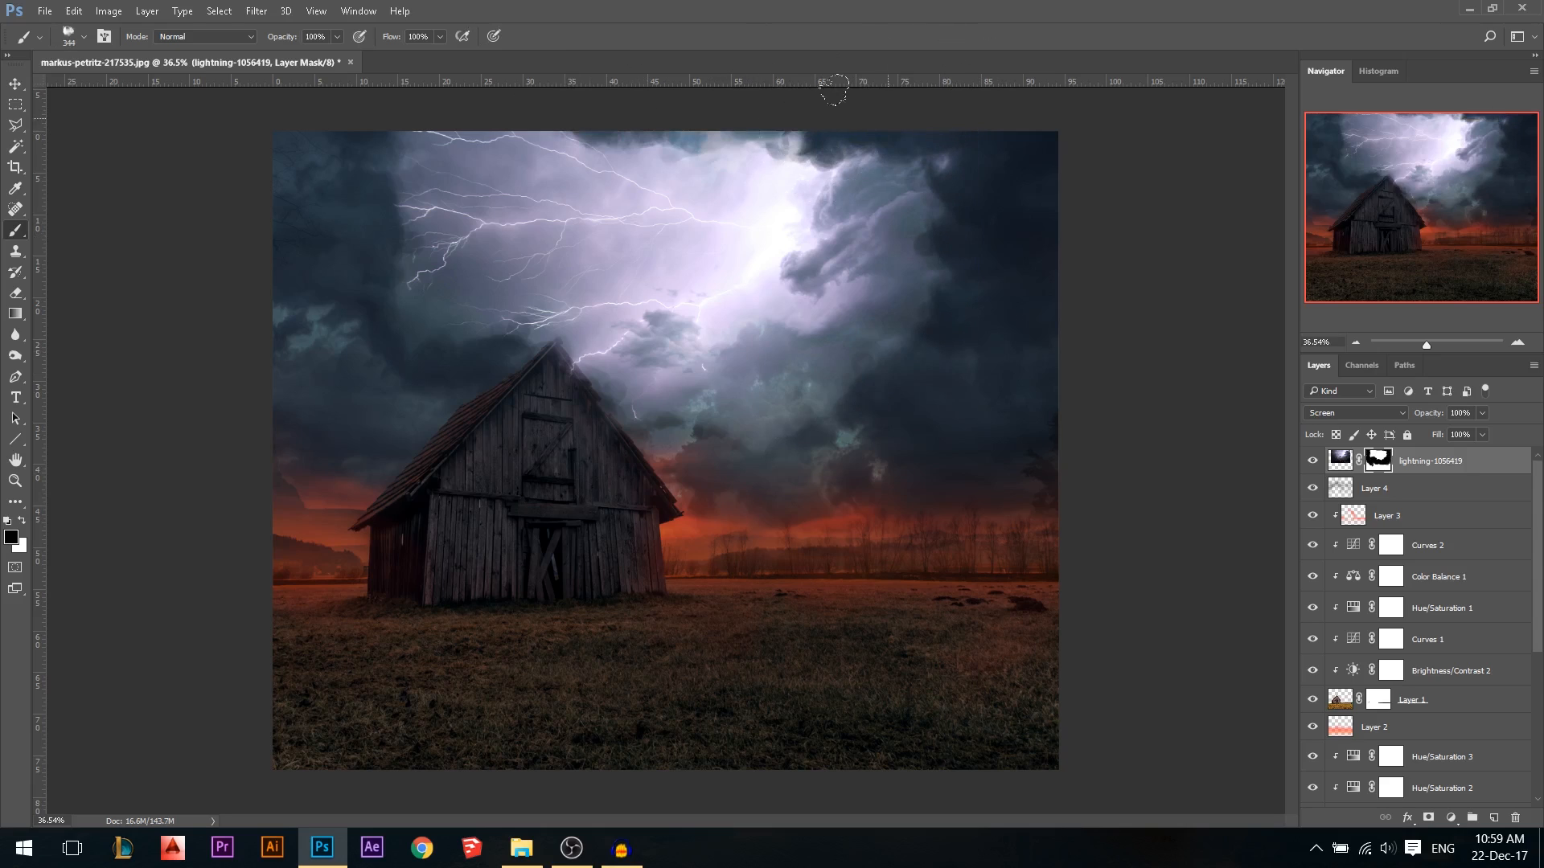
{"action": "left_click_drag", "start_coordinate": [884, 120], "coordinate": [394, 121]}
Fade the lightning photo's outer glow into the surrounding clouds by painting its mask with a 16% opacity black brush
{"action": "key", "text": "1"}
{"action": "key", "text": "6"}
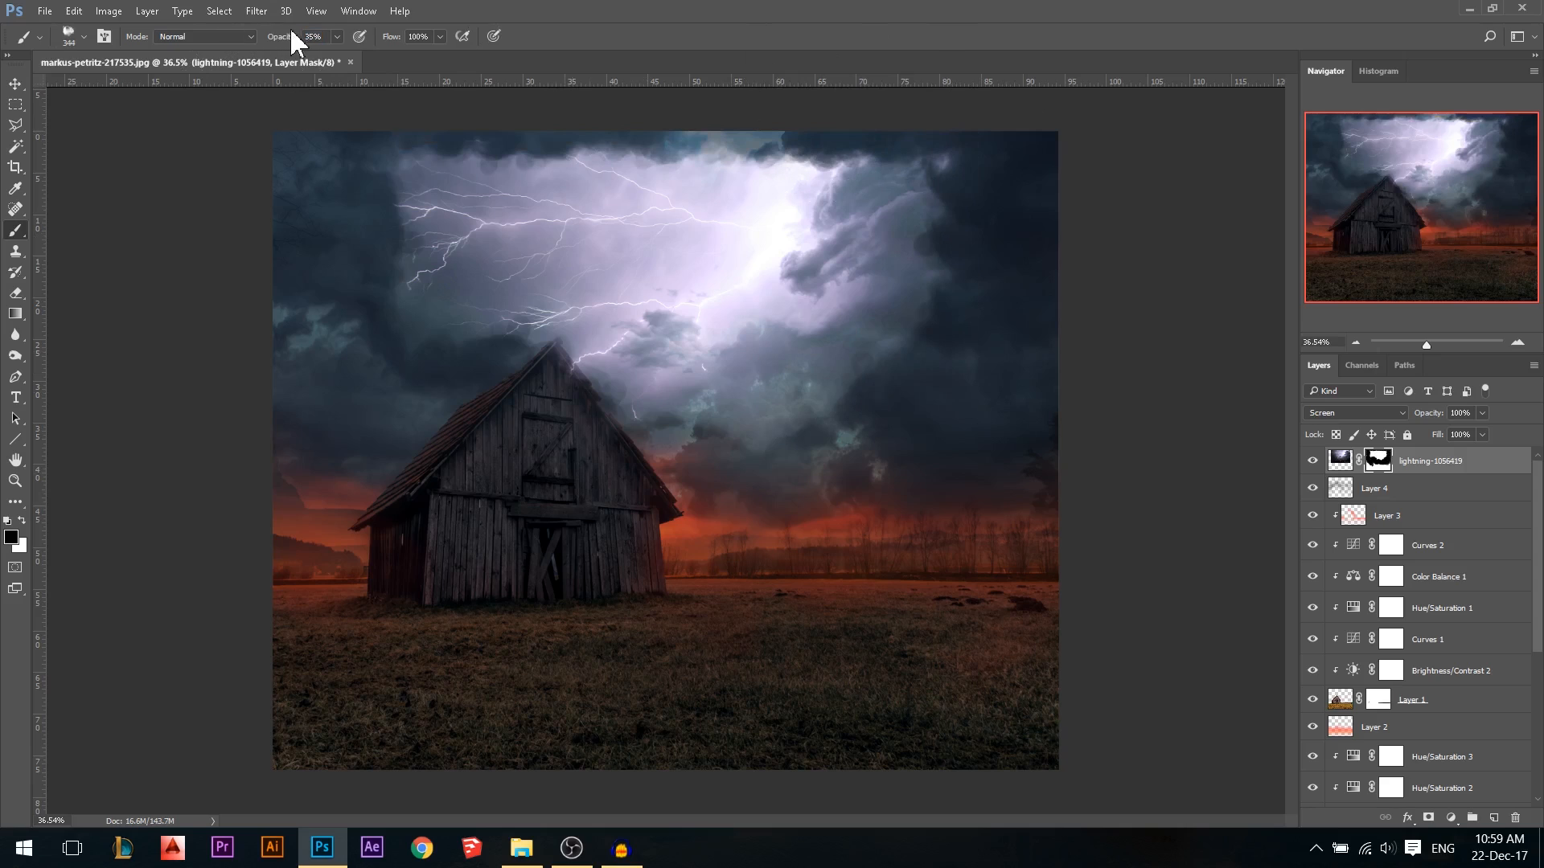
{"action": "mouse_move", "coordinate": [358, 197]}
{"action": "left_mouse_down"}
{"action": "mouse_move", "coordinate": [483, 225]}
{"action": "mouse_move", "coordinate": [563, 201]}
{"action": "mouse_move", "coordinate": [885, 177]}
{"action": "left_mouse_up"}
{"action": "mouse_move", "coordinate": [929, 107]}
{"action": "left_mouse_down"}
{"action": "mouse_move", "coordinate": [793, 254]}
{"action": "mouse_move", "coordinate": [863, 240]}
{"action": "mouse_move", "coordinate": [896, 277]}
{"action": "mouse_move", "coordinate": [814, 330]}
{"action": "left_mouse_up"}
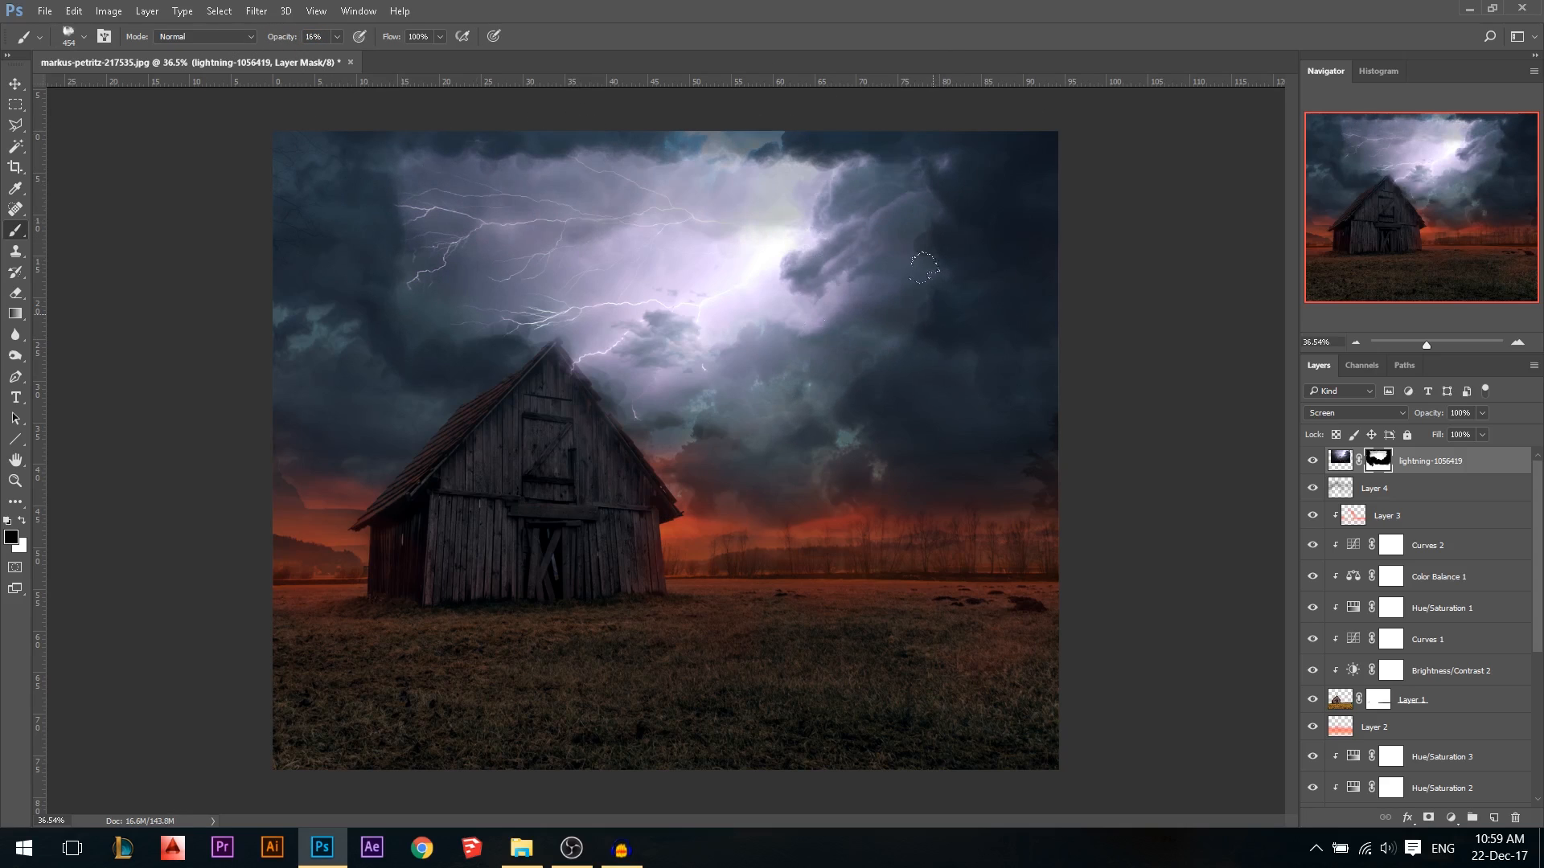
{"action": "mouse_move", "coordinate": [591, 370]}
{"action": "left_mouse_down"}
{"action": "mouse_move", "coordinate": [804, 310]}
{"action": "mouse_move", "coordinate": [579, 378]}
{"action": "left_mouse_up"}
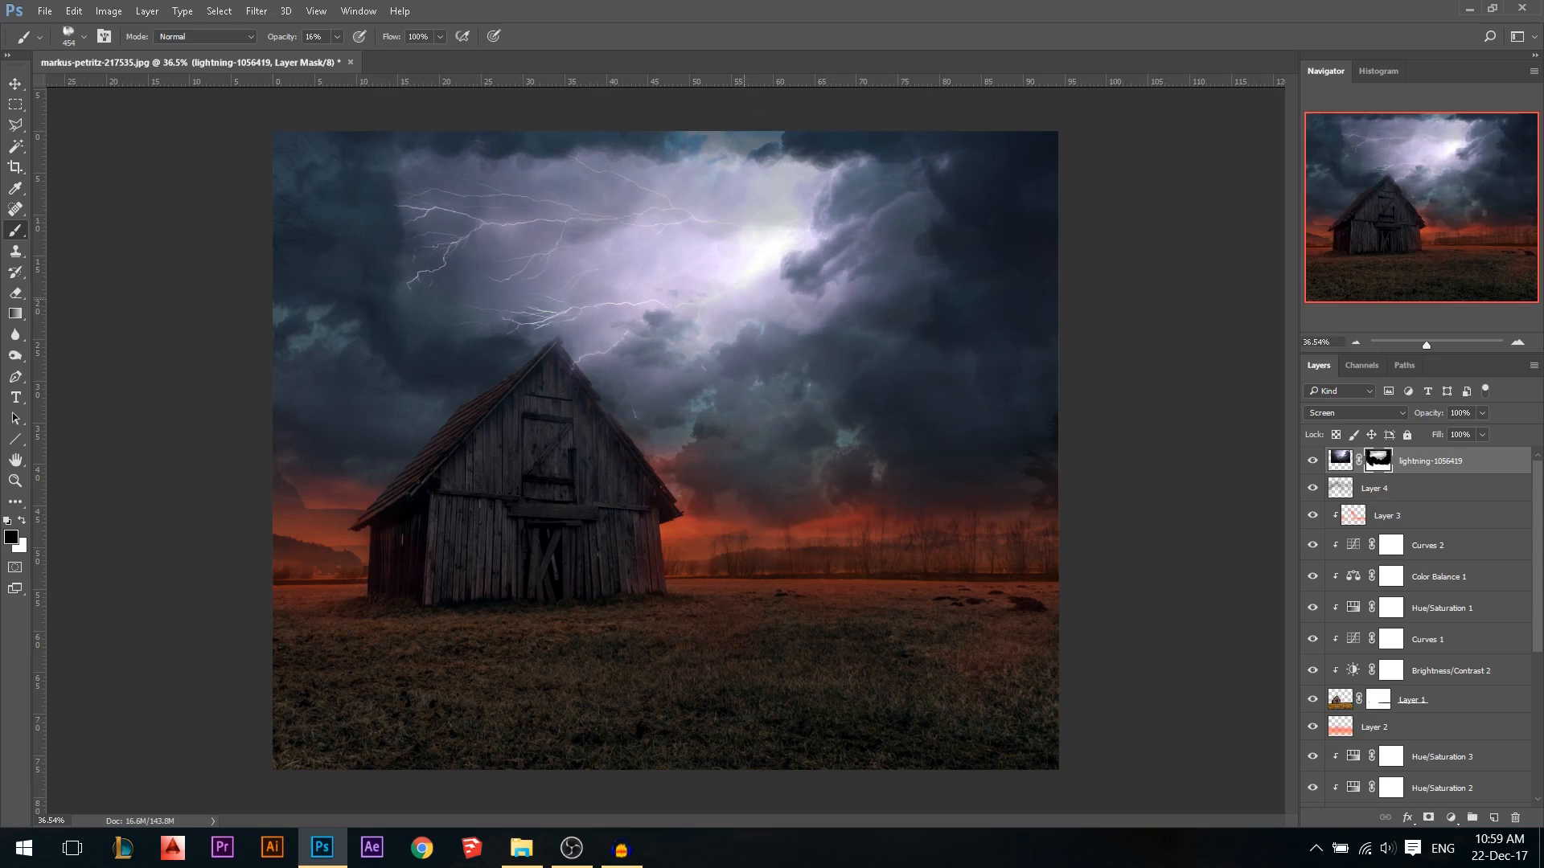
{"action": "mouse_move", "coordinate": [733, 325]}
{"action": "left_mouse_down"}
{"action": "mouse_move", "coordinate": [836, 265]}
{"action": "mouse_move", "coordinate": [840, 297]}
{"action": "left_mouse_up"}
{"action": "mouse_move", "coordinate": [879, 183]}
{"action": "left_mouse_down"}
{"action": "mouse_move", "coordinate": [829, 137]}
{"action": "mouse_move", "coordinate": [373, 158]}
{"action": "mouse_move", "coordinate": [612, 140]}
{"action": "mouse_move", "coordinate": [241, 135]}
{"action": "left_mouse_up"}
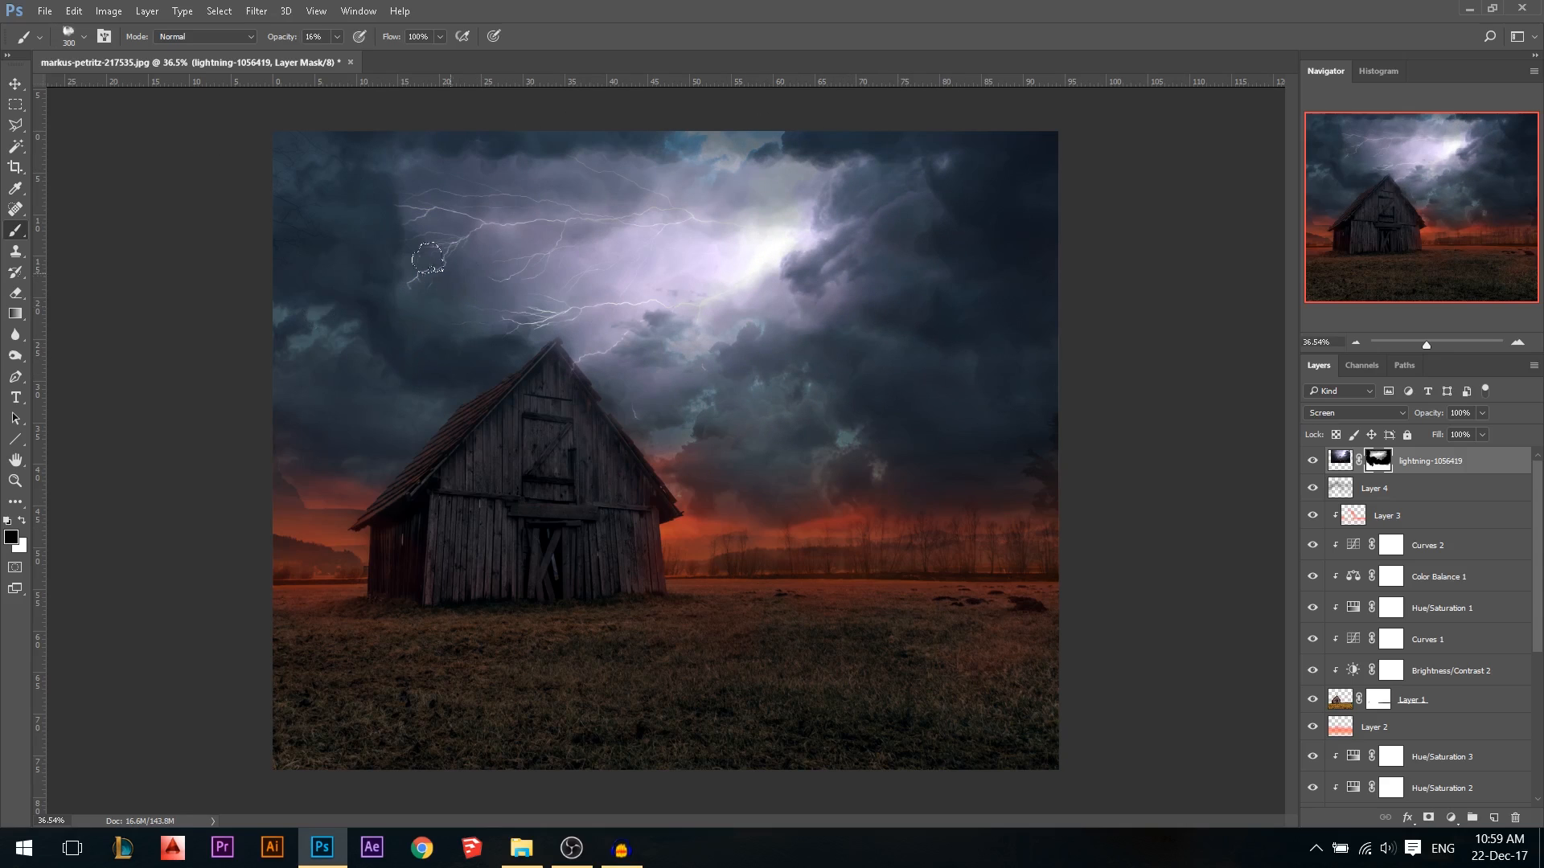
{"action": "left_click_drag", "start_coordinate": [444, 274], "coordinate": [516, 283]}
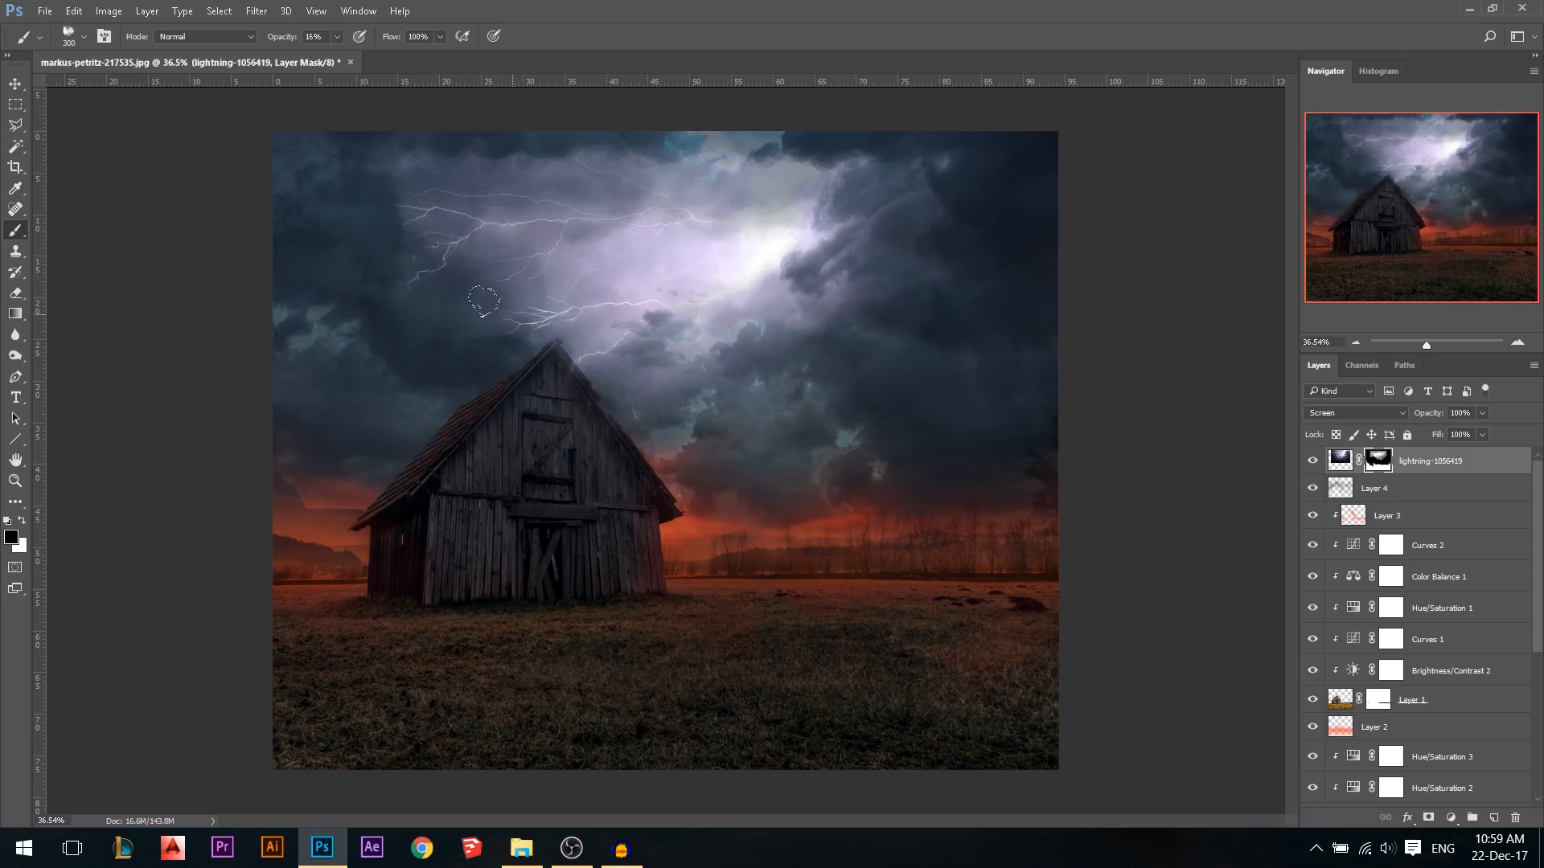
Apply Curves to the lightning image, moving the black point to input 41, lowering the highlight end and adding a point at input 123, output 32
{"action": "left_click", "coordinate": [1343, 462]}
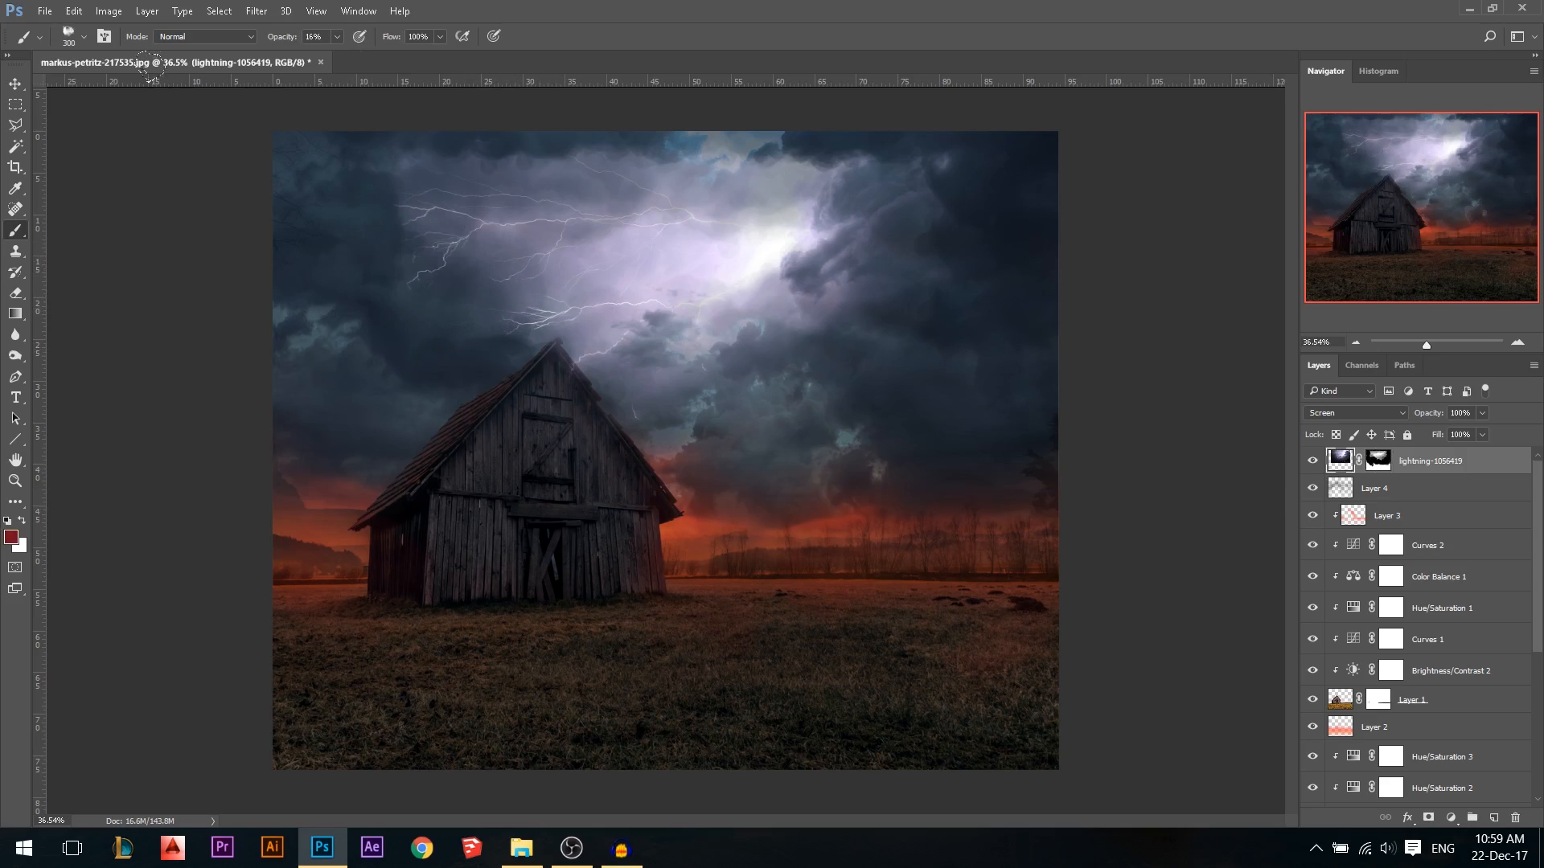
{"action": "left_click", "coordinate": [108, 12]}
{"action": "mouse_move", "coordinate": [149, 61]}
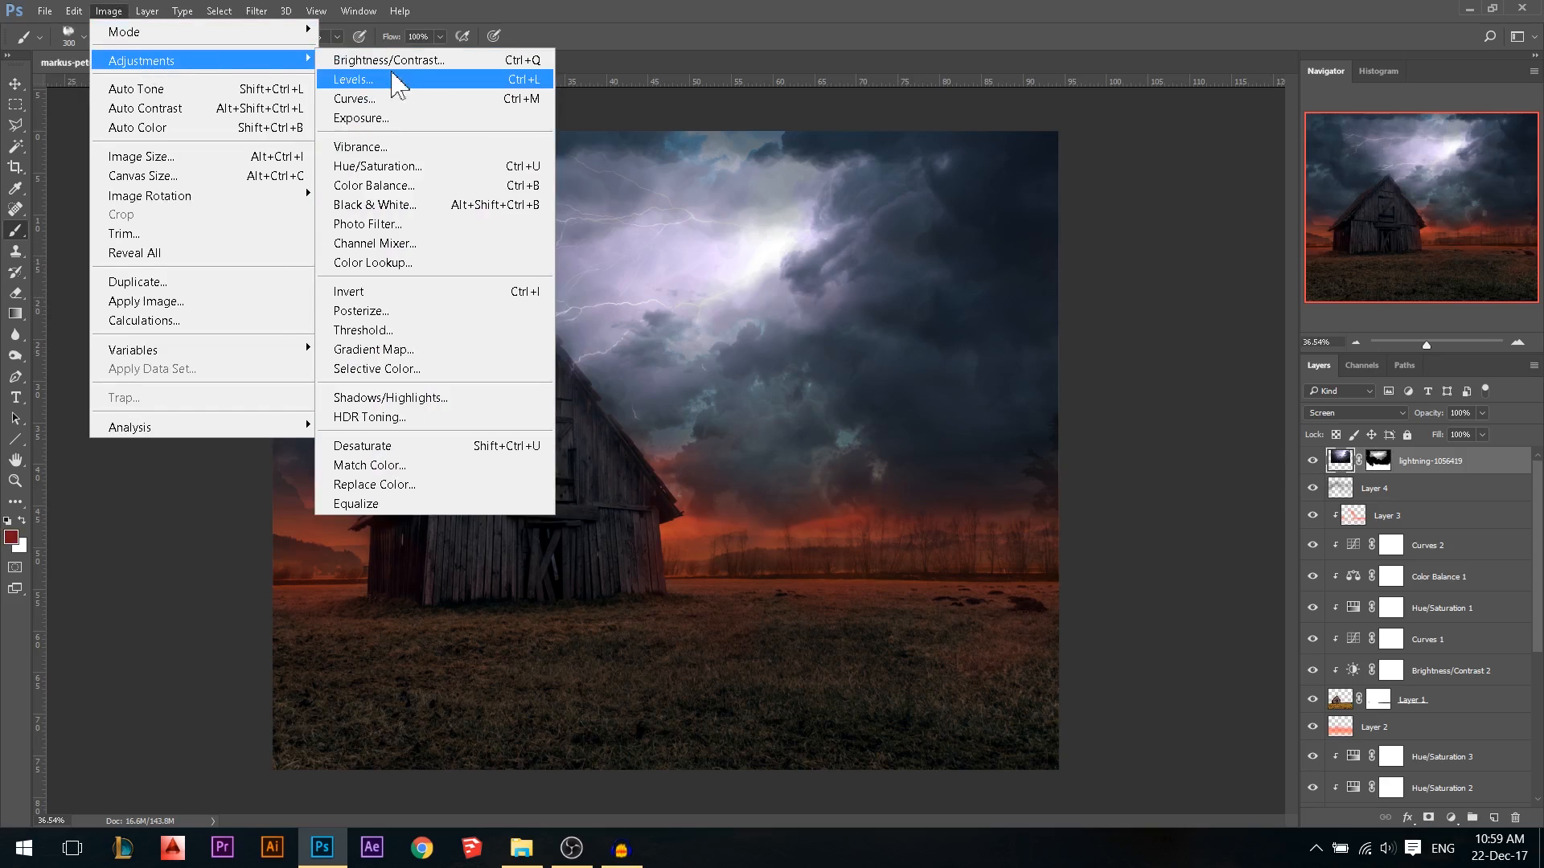
{"action": "left_click", "coordinate": [390, 98]}
{"action": "left_click_drag", "start_coordinate": [1090, 396], "coordinate": [1184, 401]}
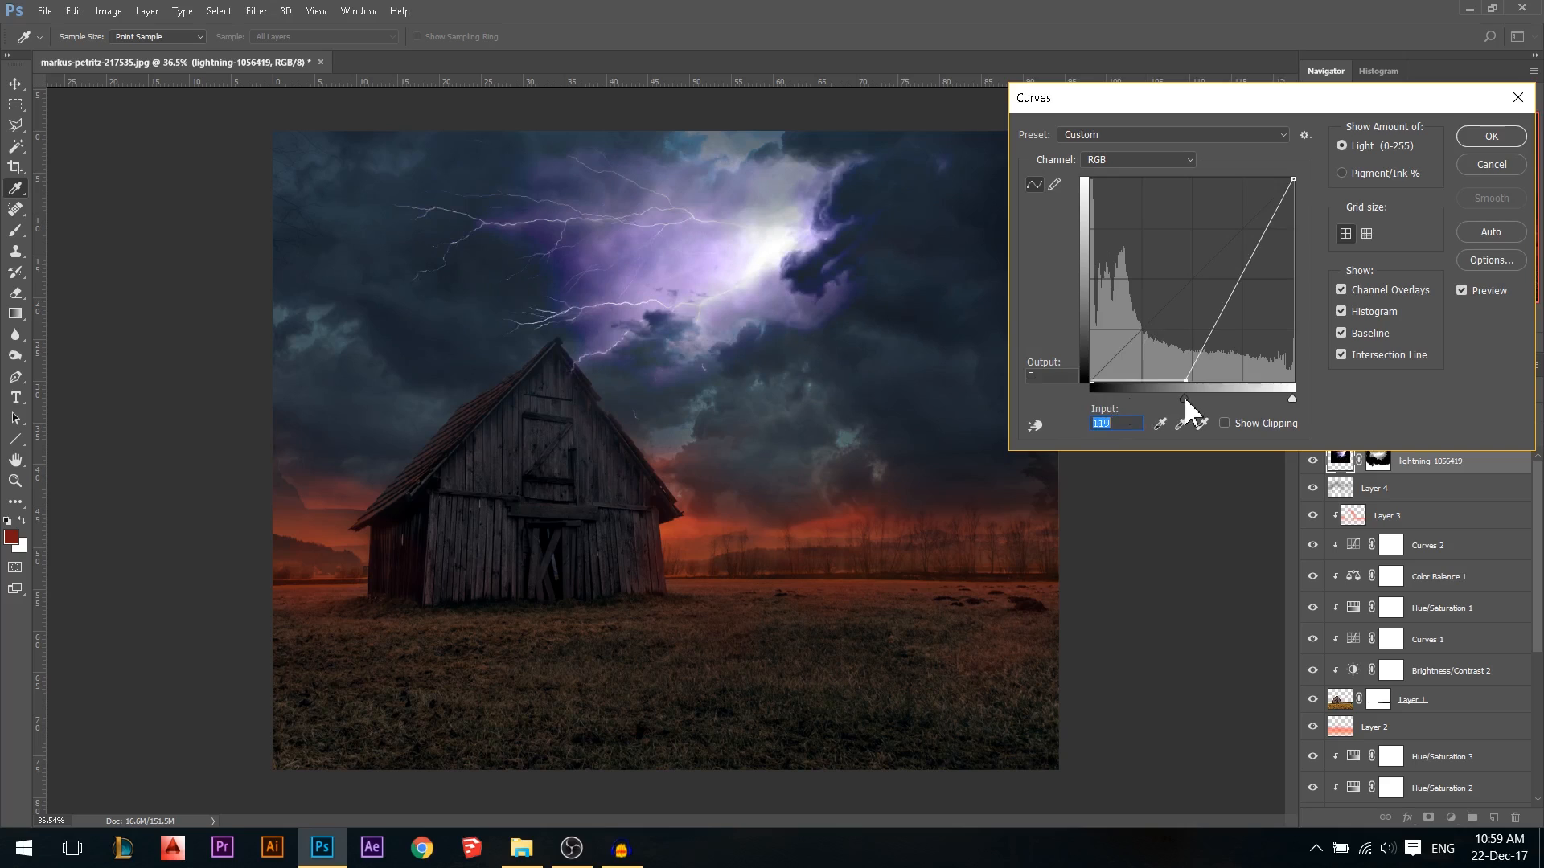
{"action": "left_click_drag", "start_coordinate": [1184, 399], "coordinate": [1124, 399]}
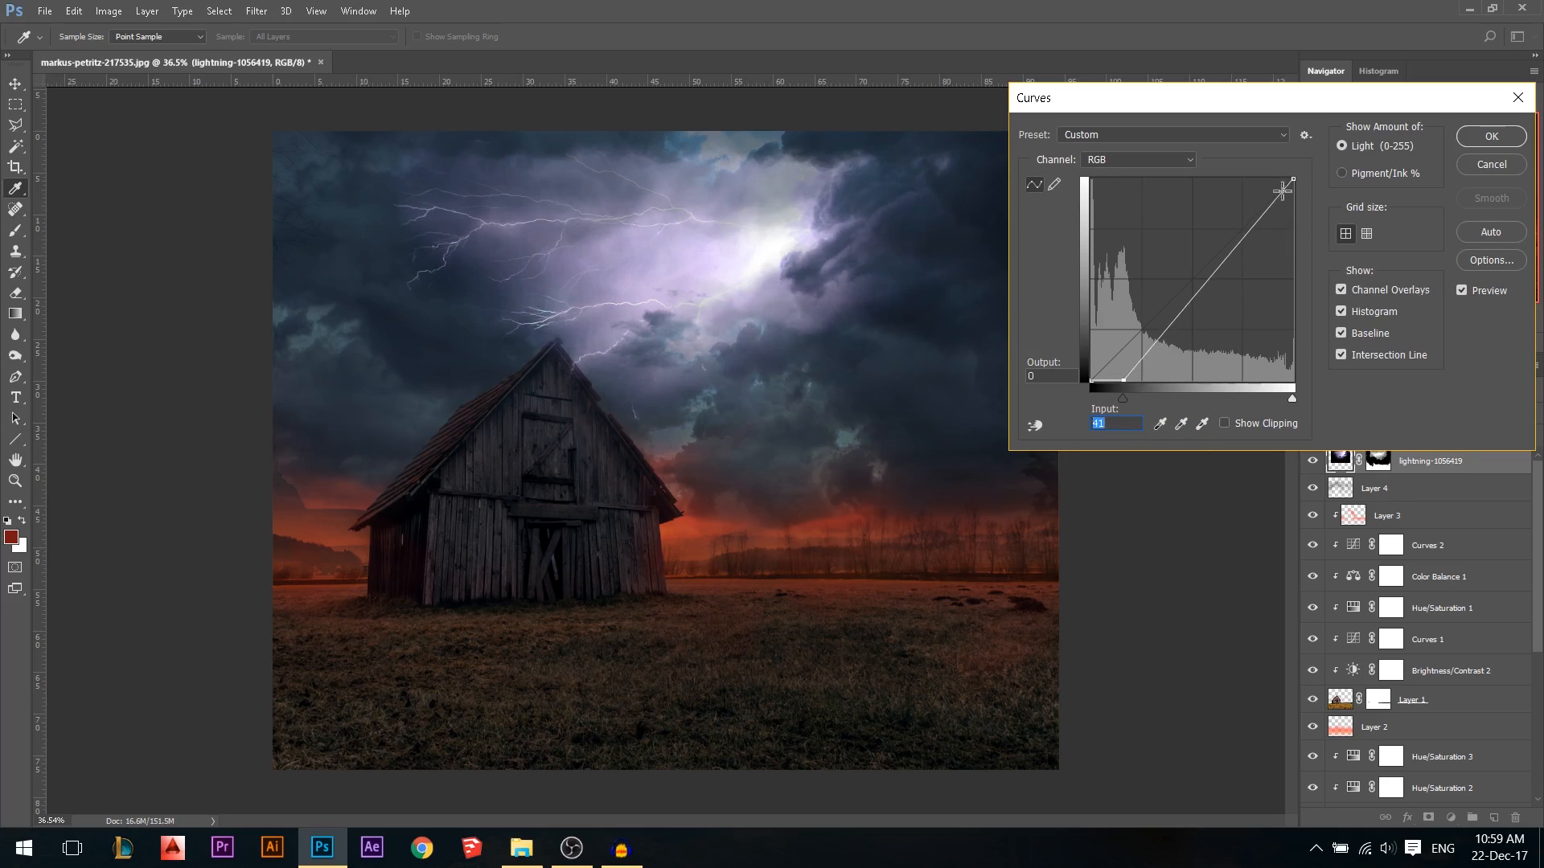
{"action": "left_click_drag", "start_coordinate": [1294, 182], "coordinate": [1294, 231]}
{"action": "left_click_drag", "start_coordinate": [1182, 331], "coordinate": [1193, 356]}
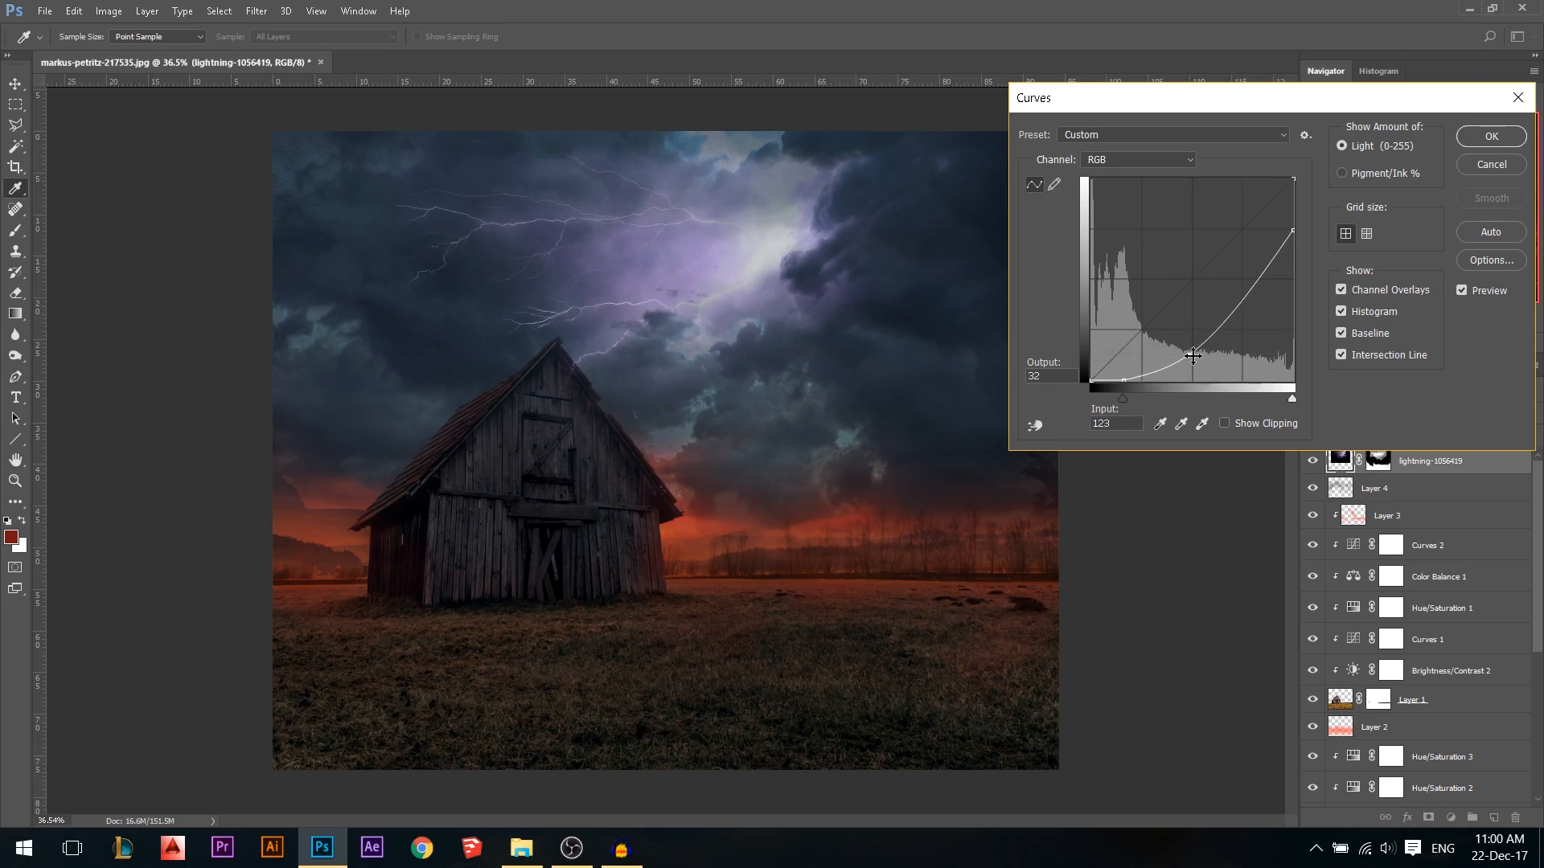
{"action": "left_click", "coordinate": [1491, 137]}
{"action": "key", "text": "v"}
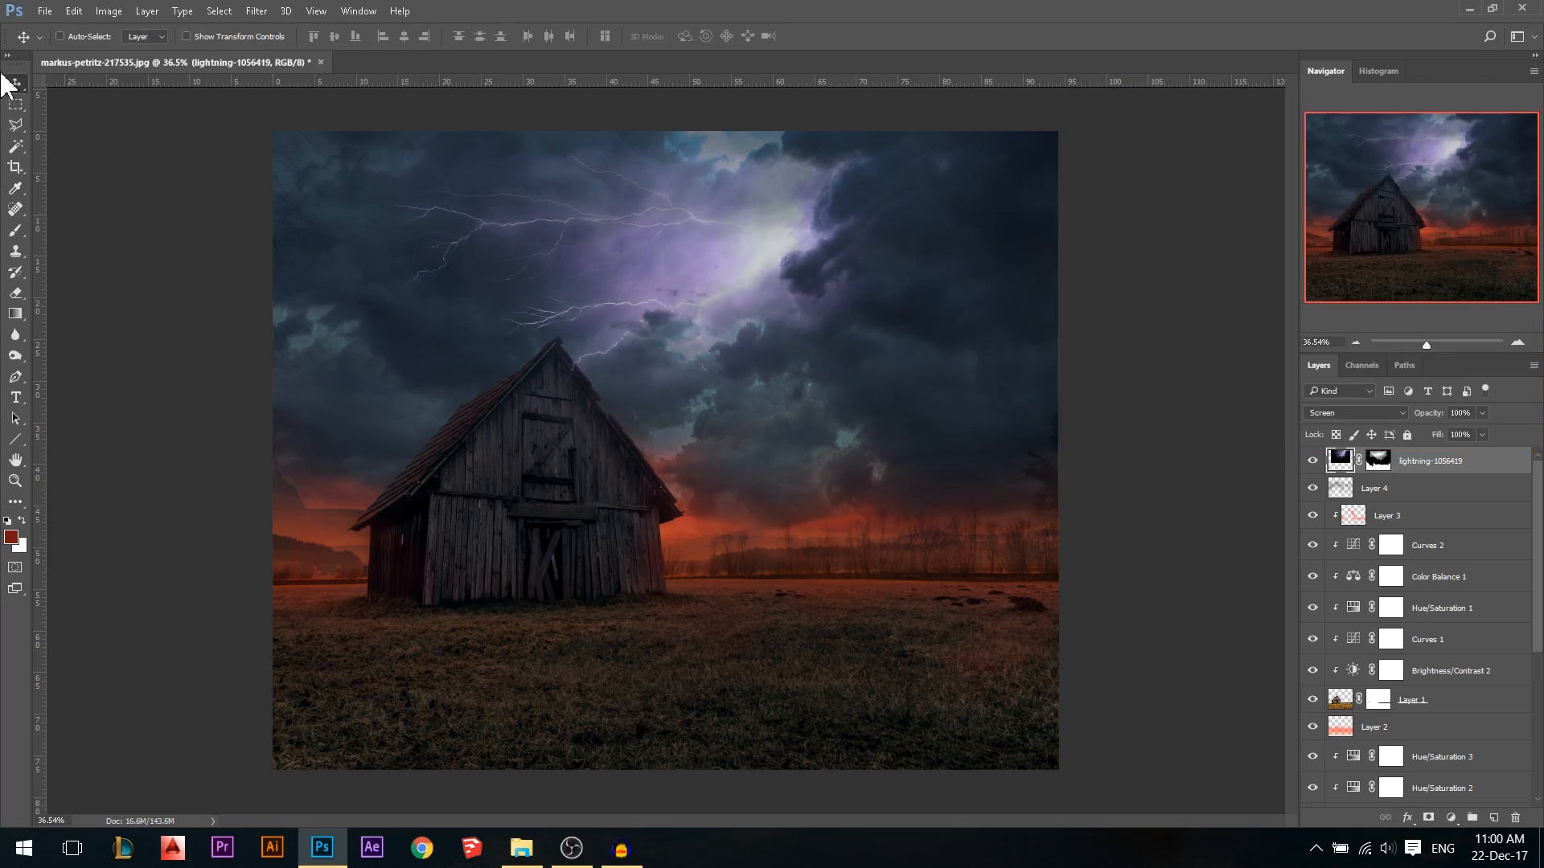
Shift the lightning's purple tint with a Hue/Saturation adjustment of hue -27 and saturation -26
{"action": "scroll", "coordinate": [579, 209], "scroll_direction": "up", "scroll_amount": 2}
{"action": "scroll", "coordinate": [687, 254], "scroll_direction": "up", "scroll_amount": 2}
{"action": "scroll", "coordinate": [718, 399], "scroll_direction": "down", "scroll_amount": 1}
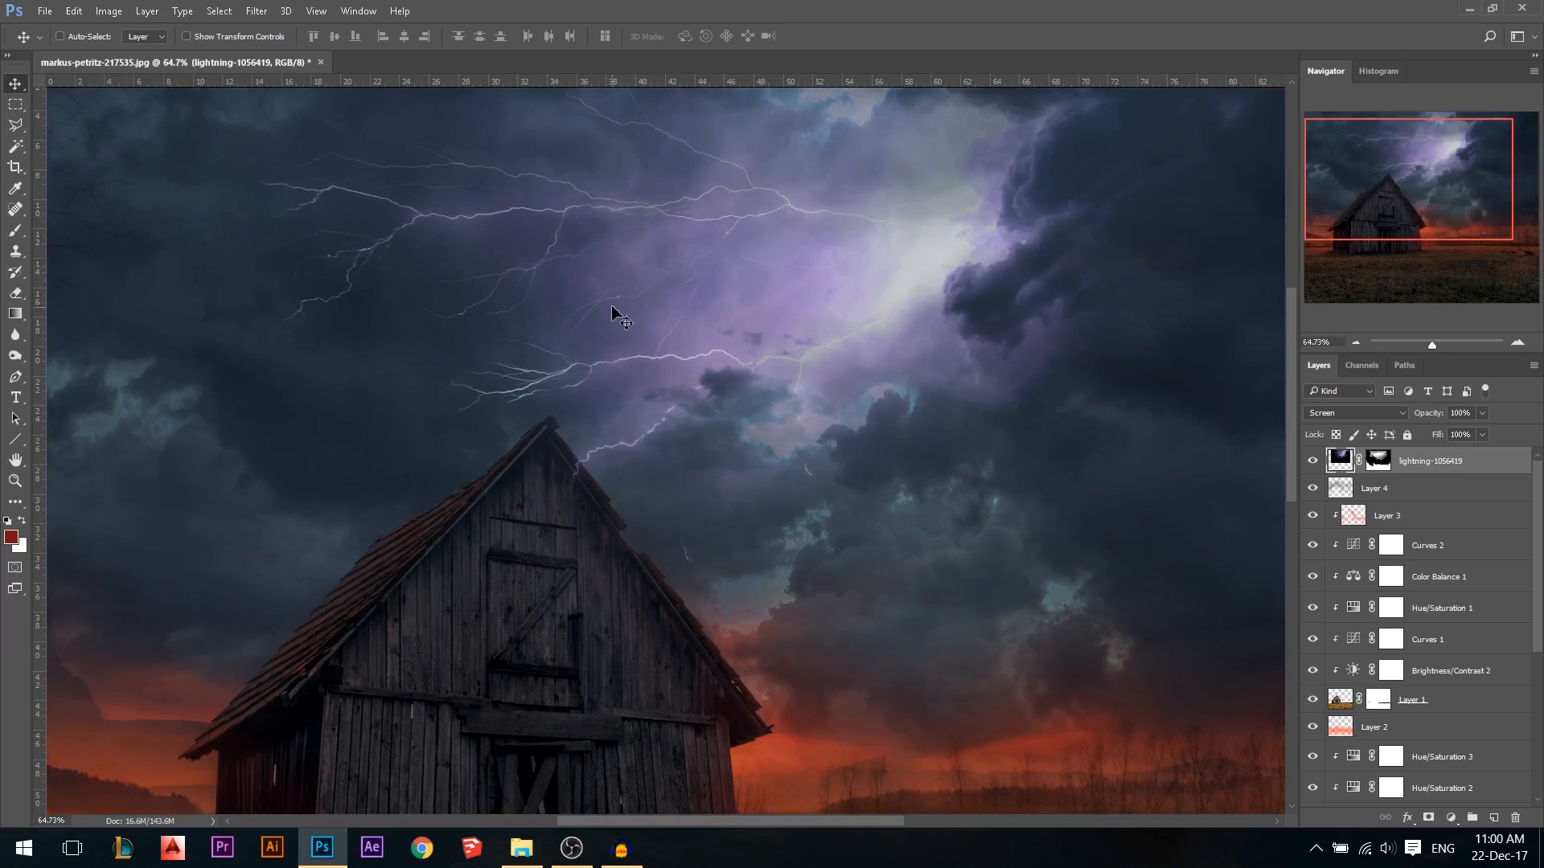
{"action": "scroll", "coordinate": [624, 336], "scroll_direction": "up", "scroll_amount": 2}
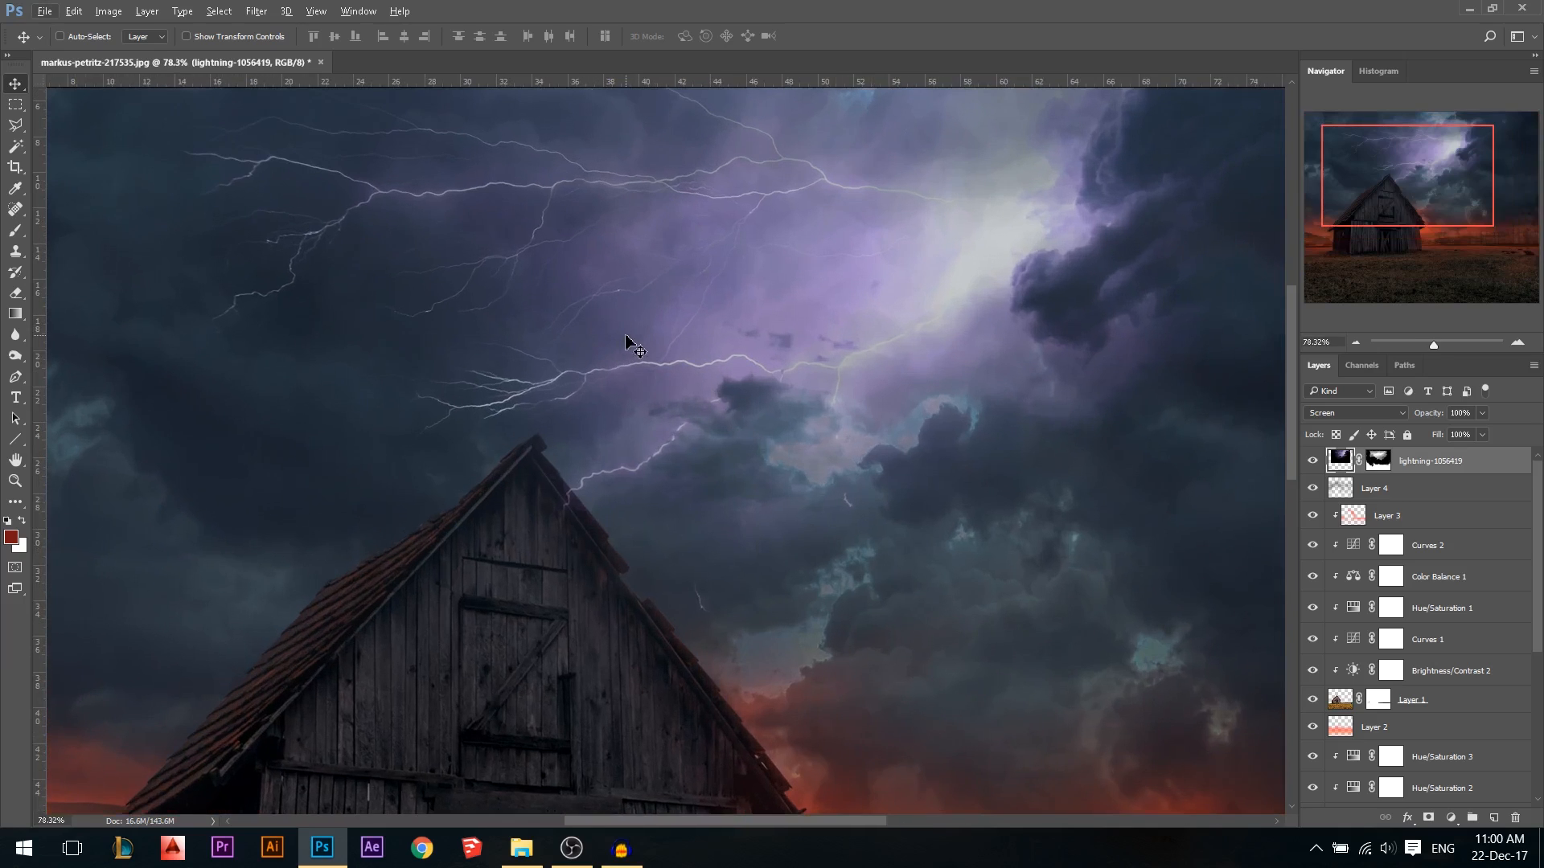
{"action": "left_click", "coordinate": [113, 12]}
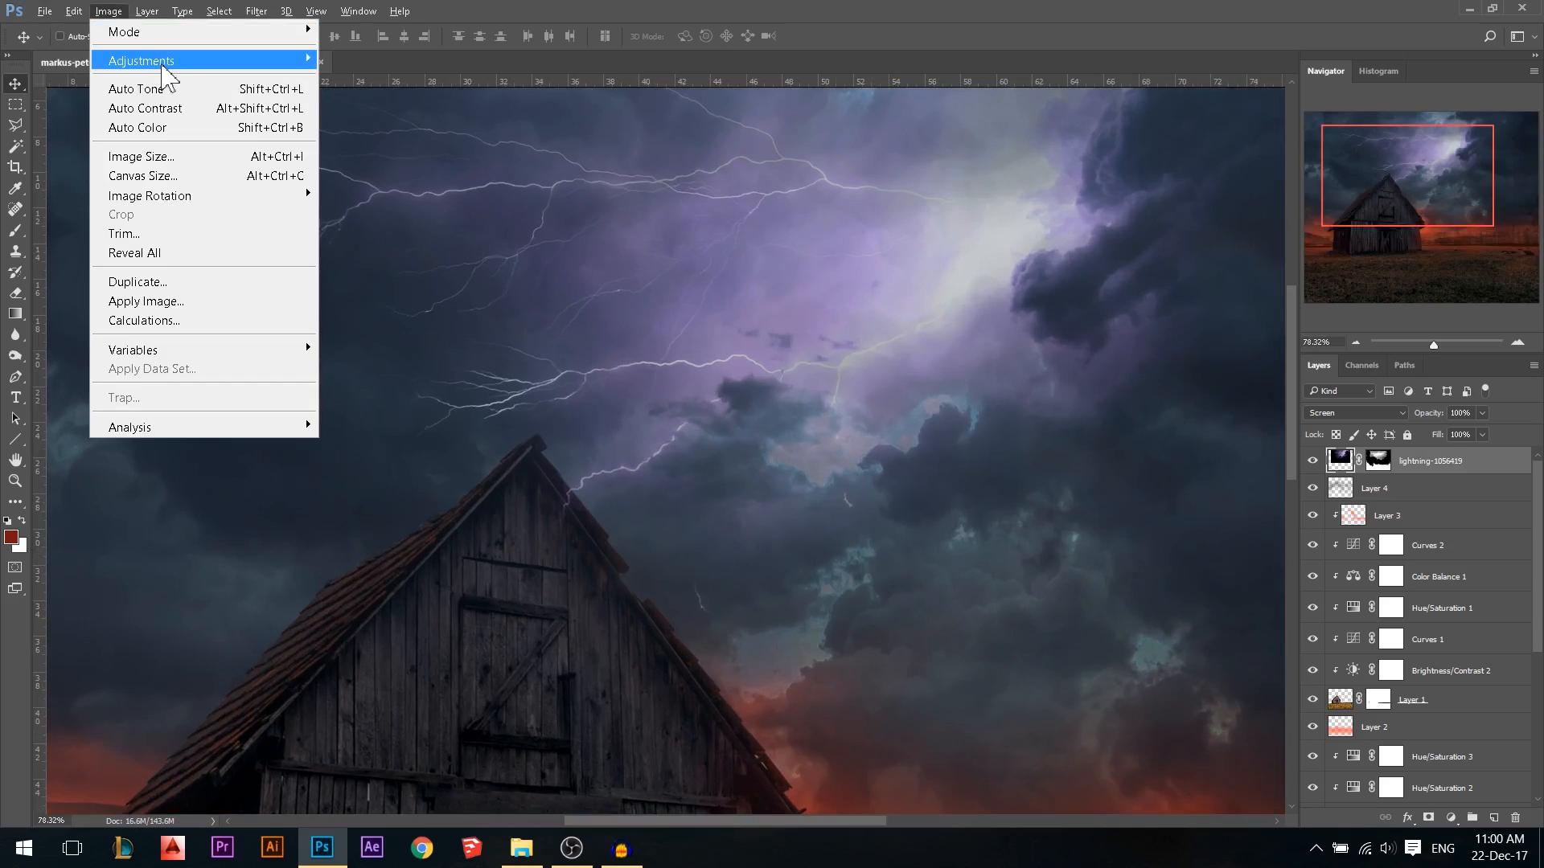
{"action": "mouse_move", "coordinate": [298, 61]}
{"action": "left_click", "coordinate": [378, 166]}
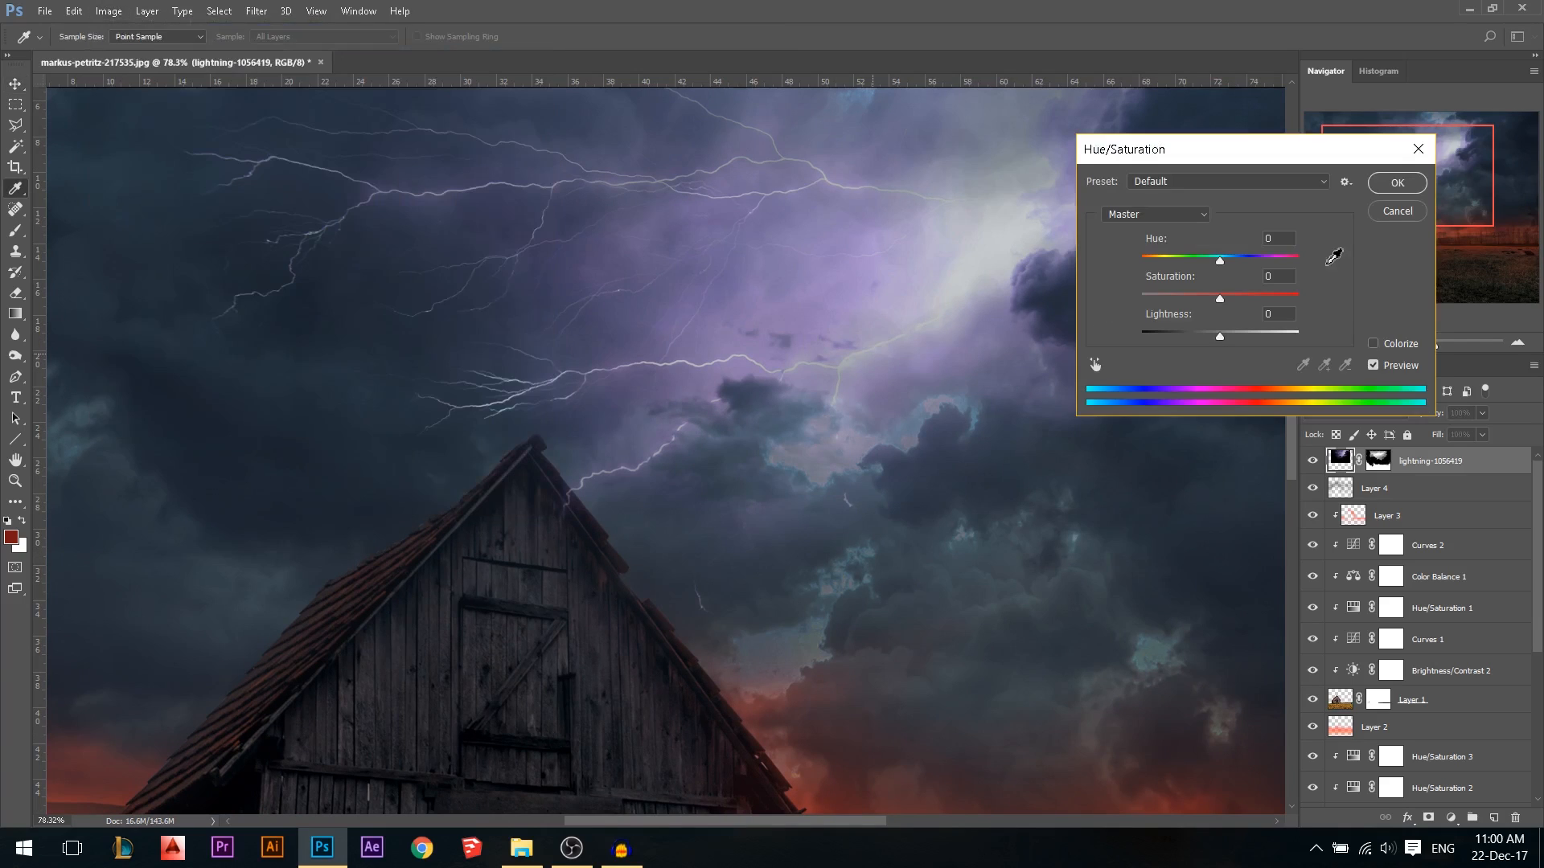
{"action": "left_click_drag", "start_coordinate": [1216, 266], "coordinate": [1201, 300]}
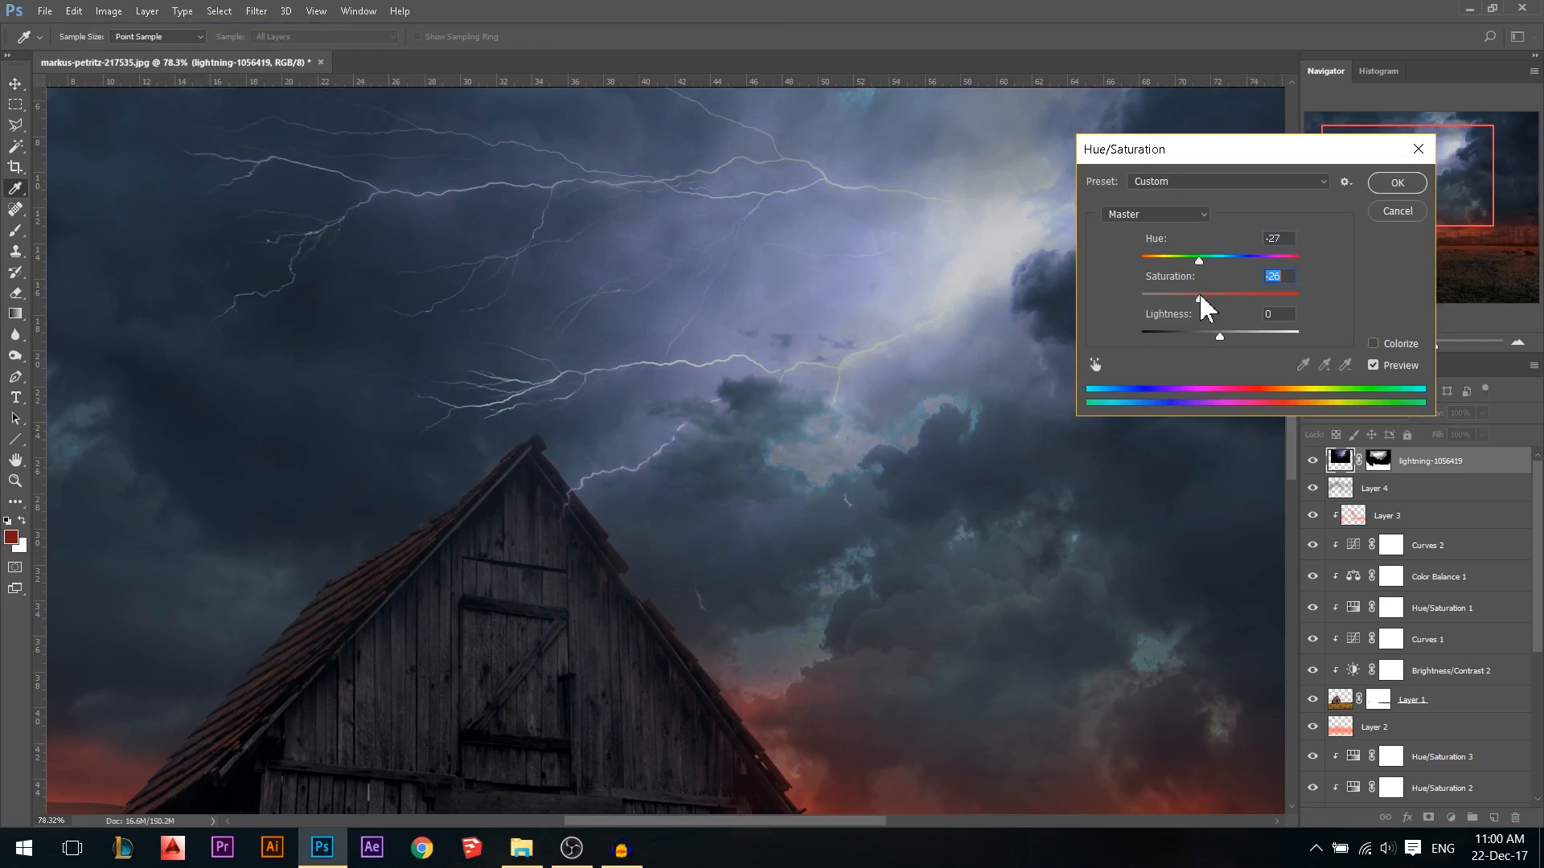
{"action": "left_click", "coordinate": [1398, 183]}
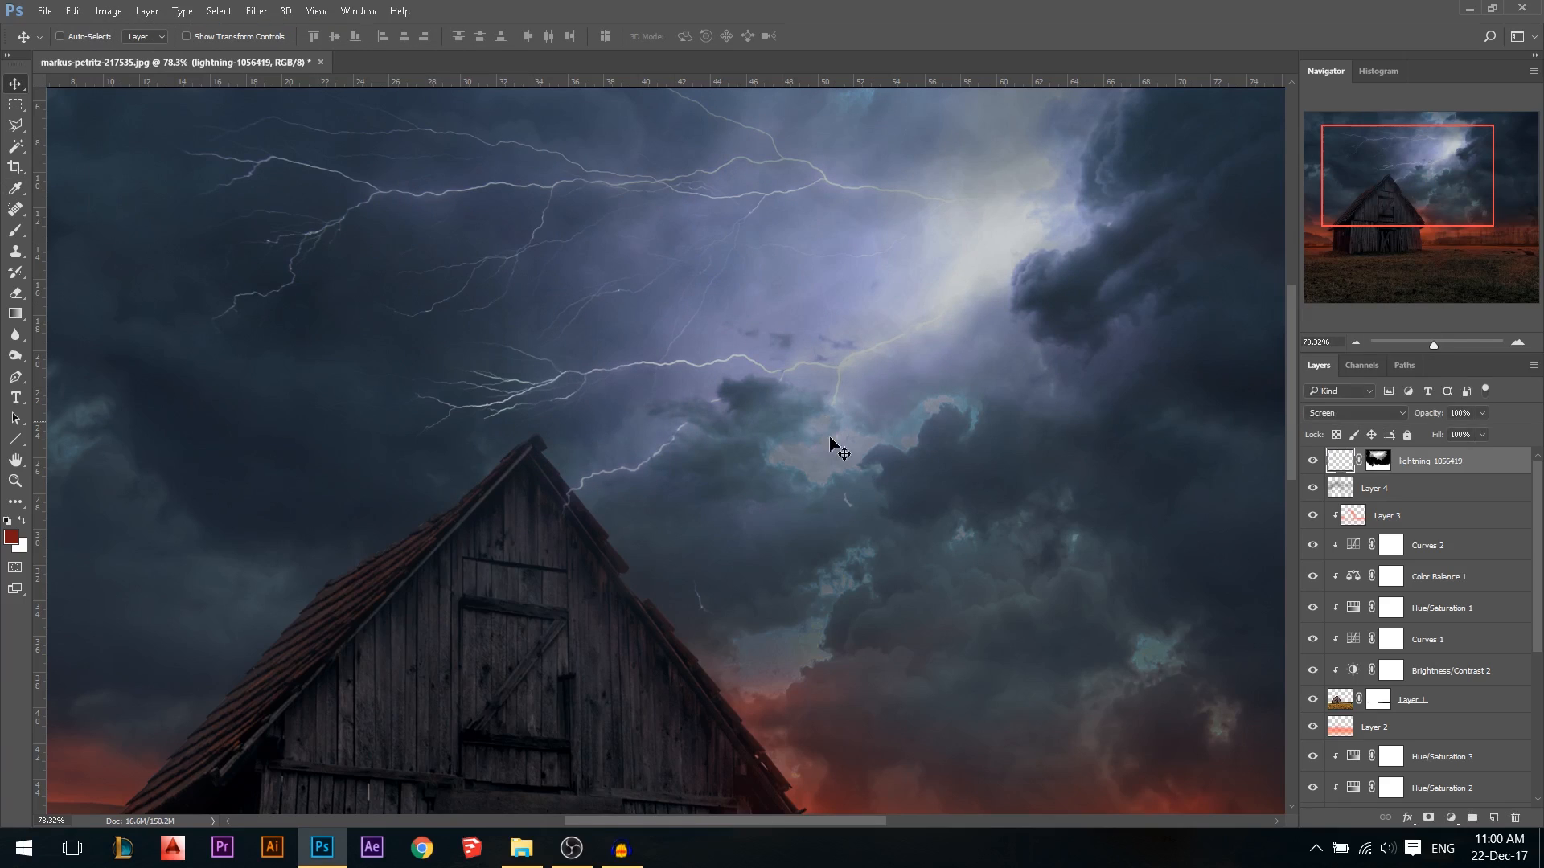
Desaturate the lightning layer further with a second Hue/Saturation adjustment of hue -6 and saturation -47
{"action": "scroll", "coordinate": [684, 421], "scroll_direction": "down", "scroll_amount": 5}
{"action": "scroll", "coordinate": [690, 420], "scroll_direction": "down", "scroll_amount": 4}
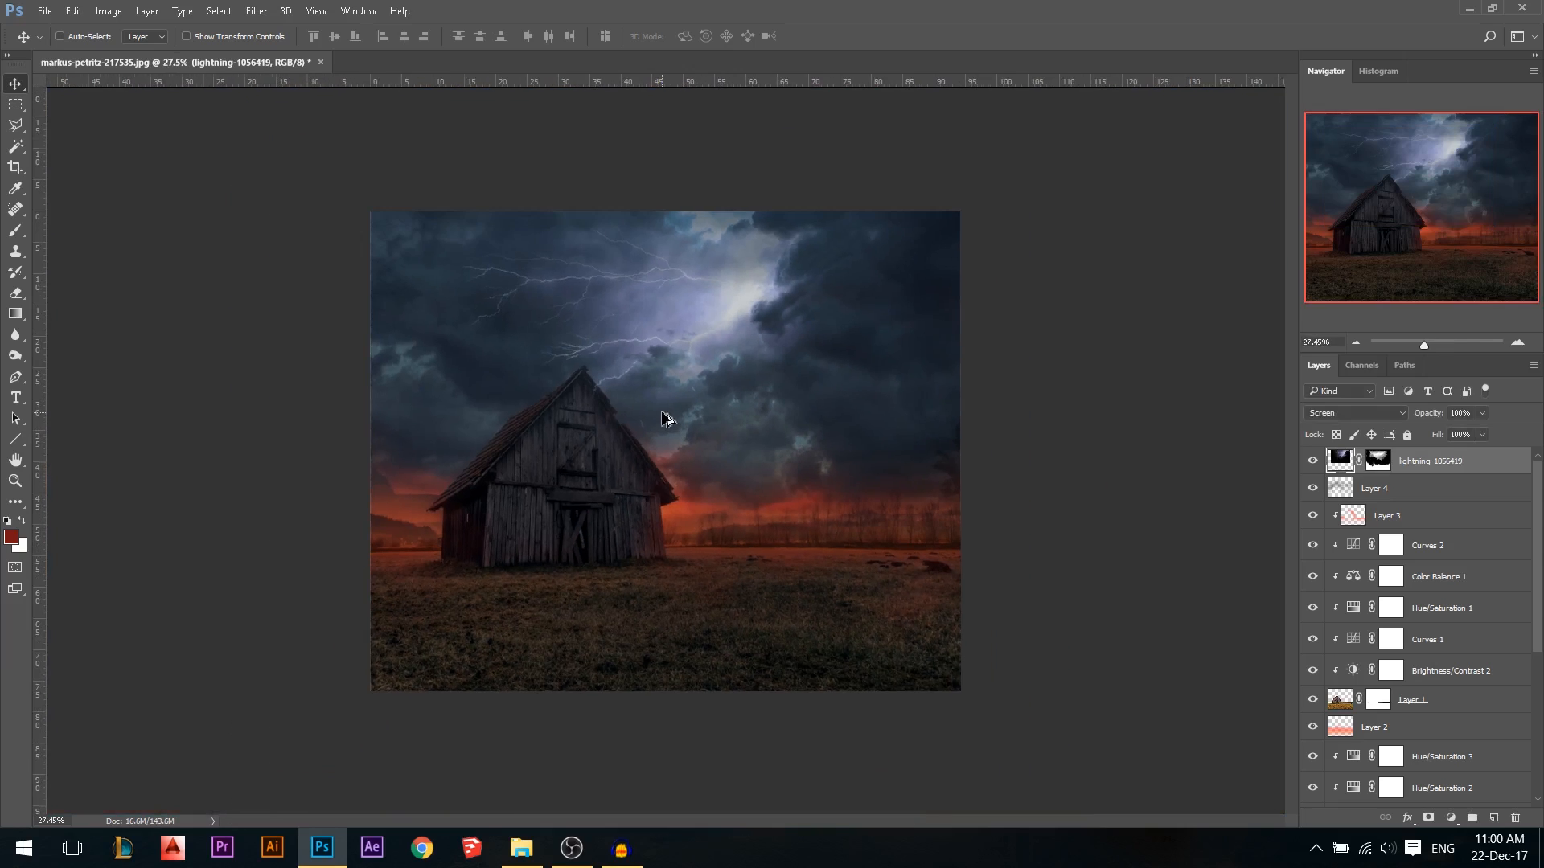
{"action": "scroll", "coordinate": [672, 418], "scroll_direction": "up", "scroll_amount": 1}
{"action": "scroll", "coordinate": [607, 314], "scroll_direction": "up", "scroll_amount": 1}
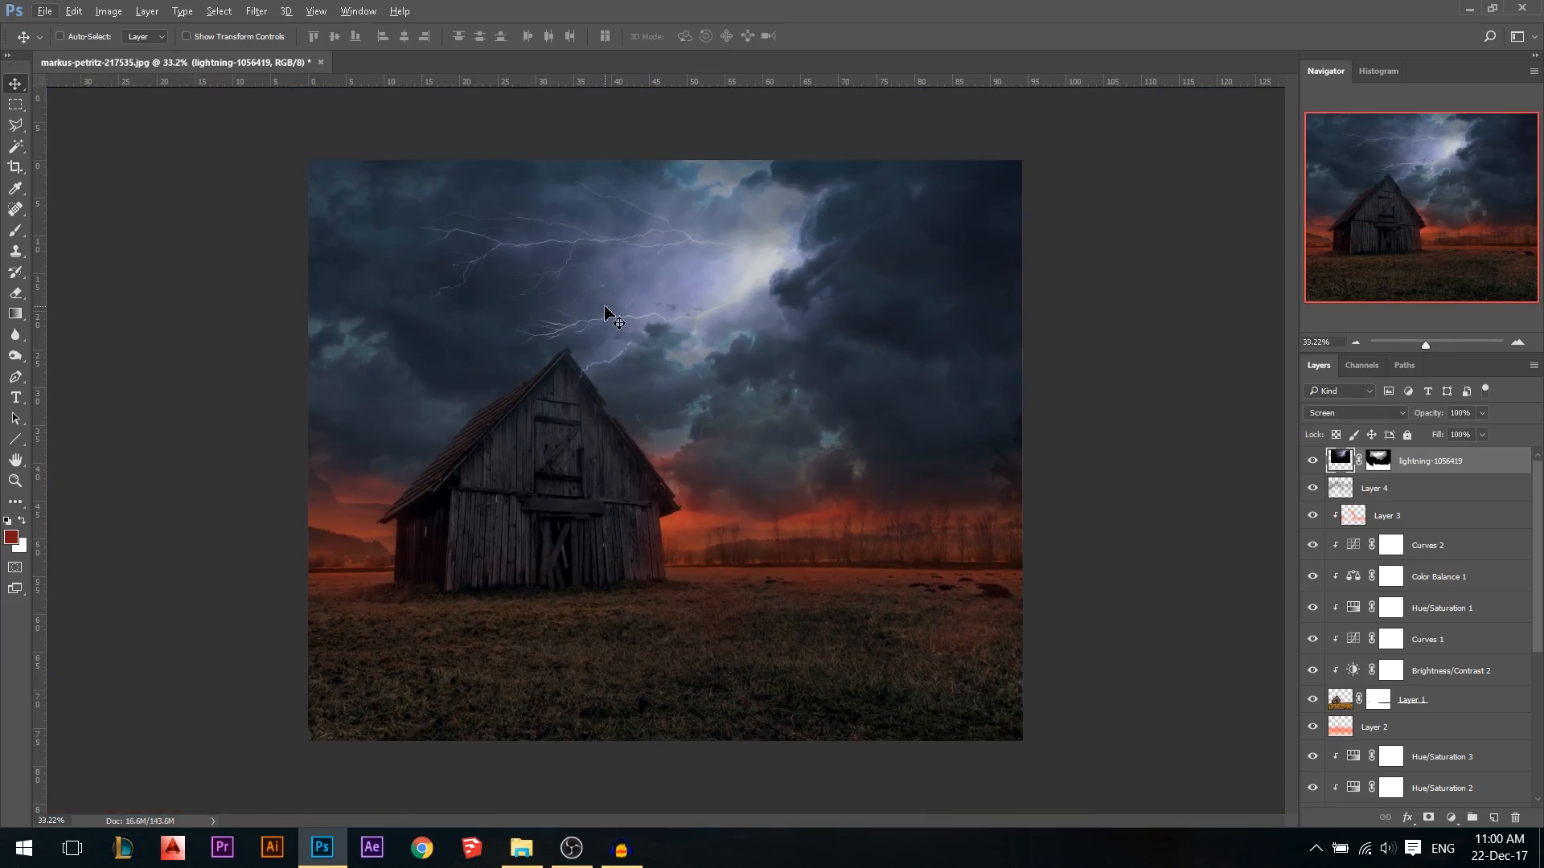
{"action": "key", "text": "ctrl+u"}
{"action": "left_click_drag", "start_coordinate": [1217, 258], "coordinate": [1215, 260]}
{"action": "left_click", "coordinate": [1182, 296]}
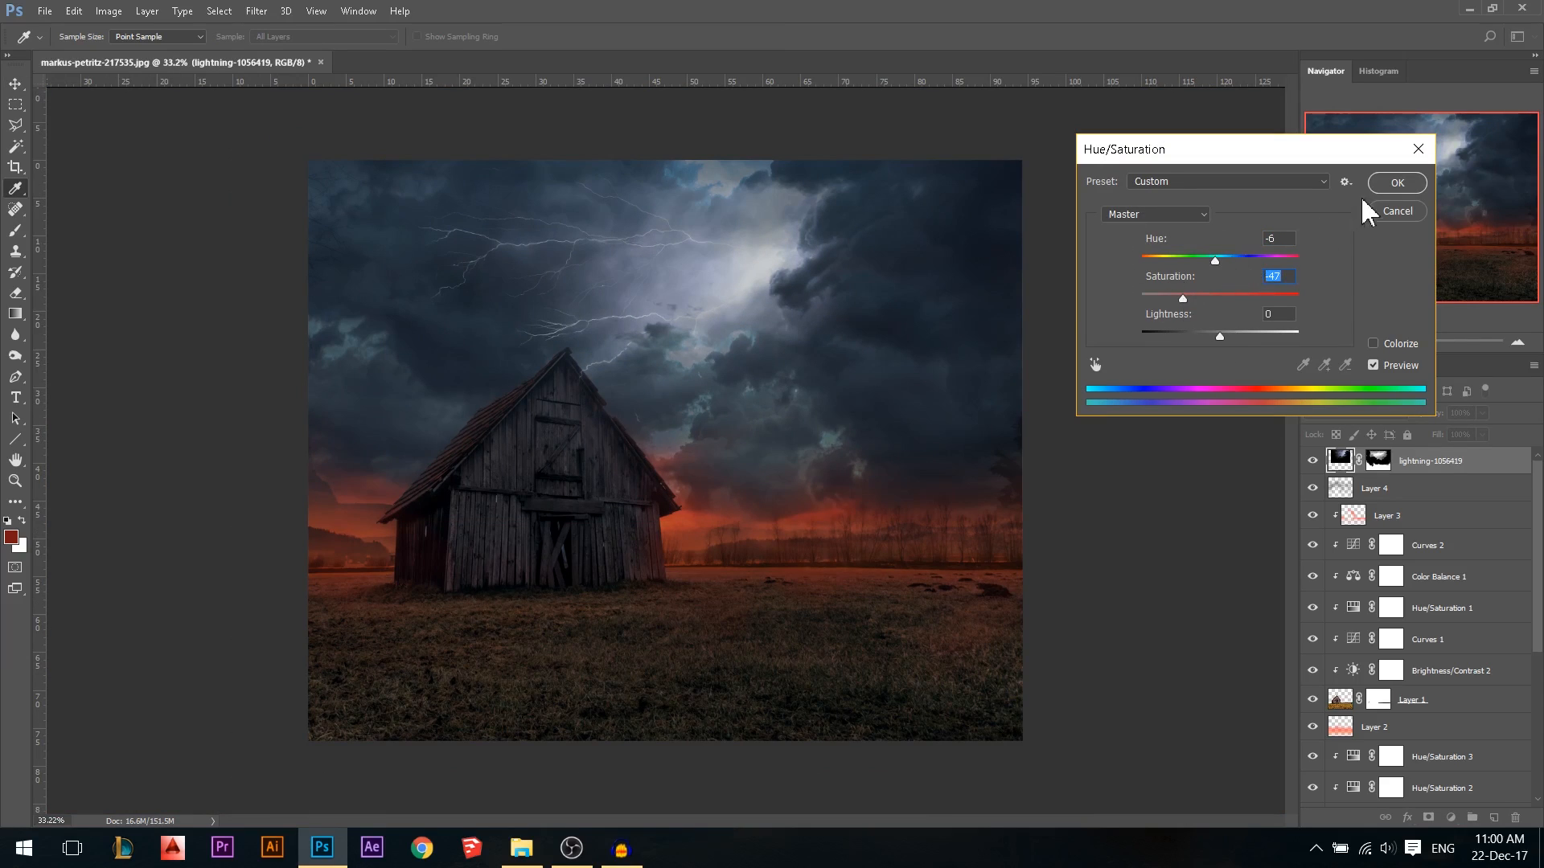
{"action": "left_click", "coordinate": [1394, 184]}
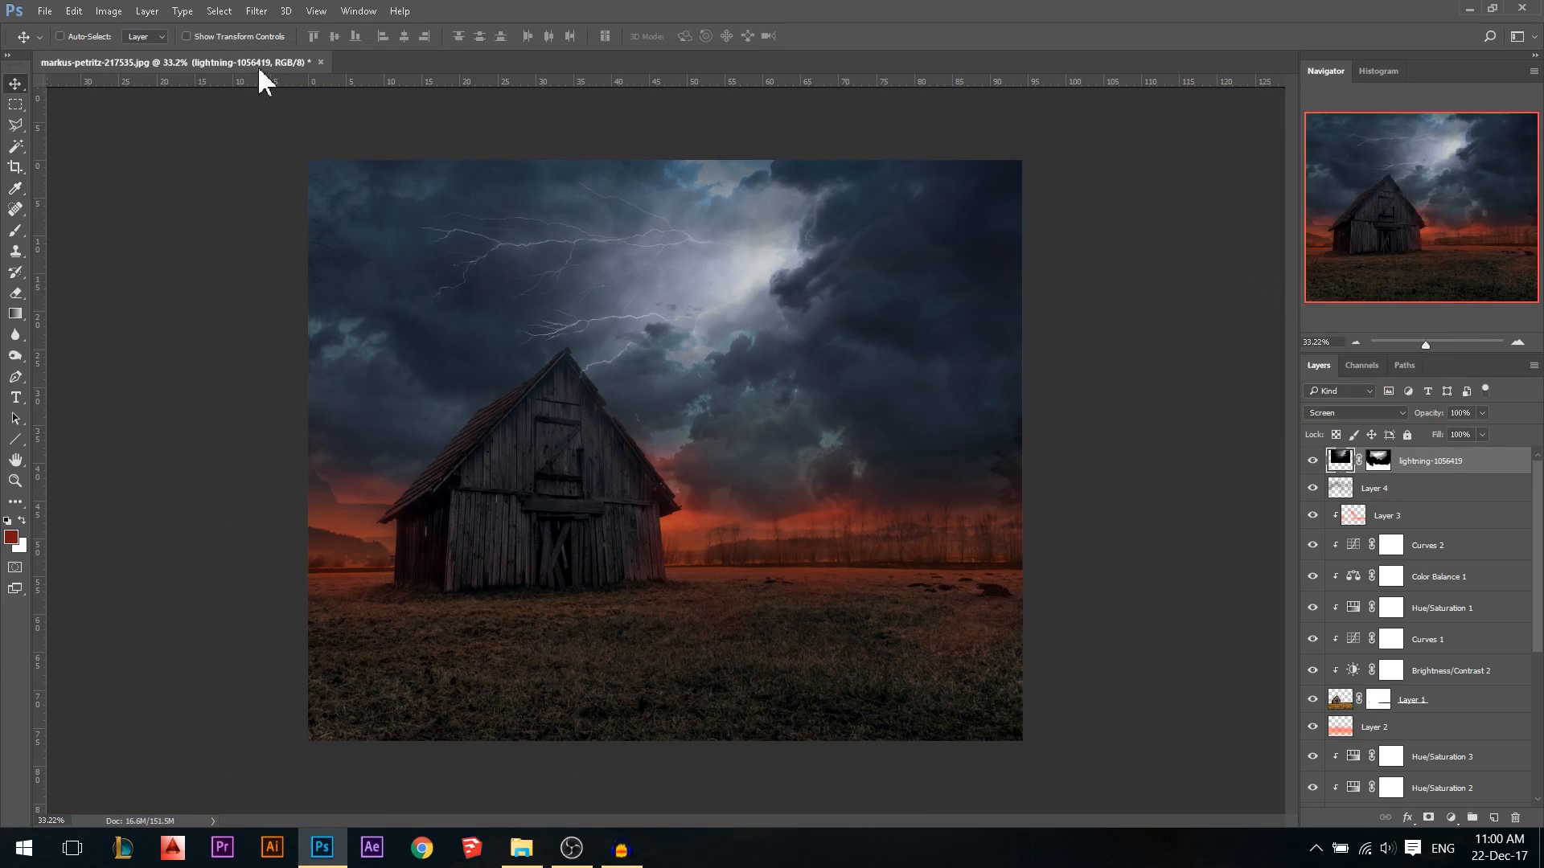
{"action": "left_click", "coordinate": [109, 11]}
{"action": "mouse_move", "coordinate": [171, 63]}
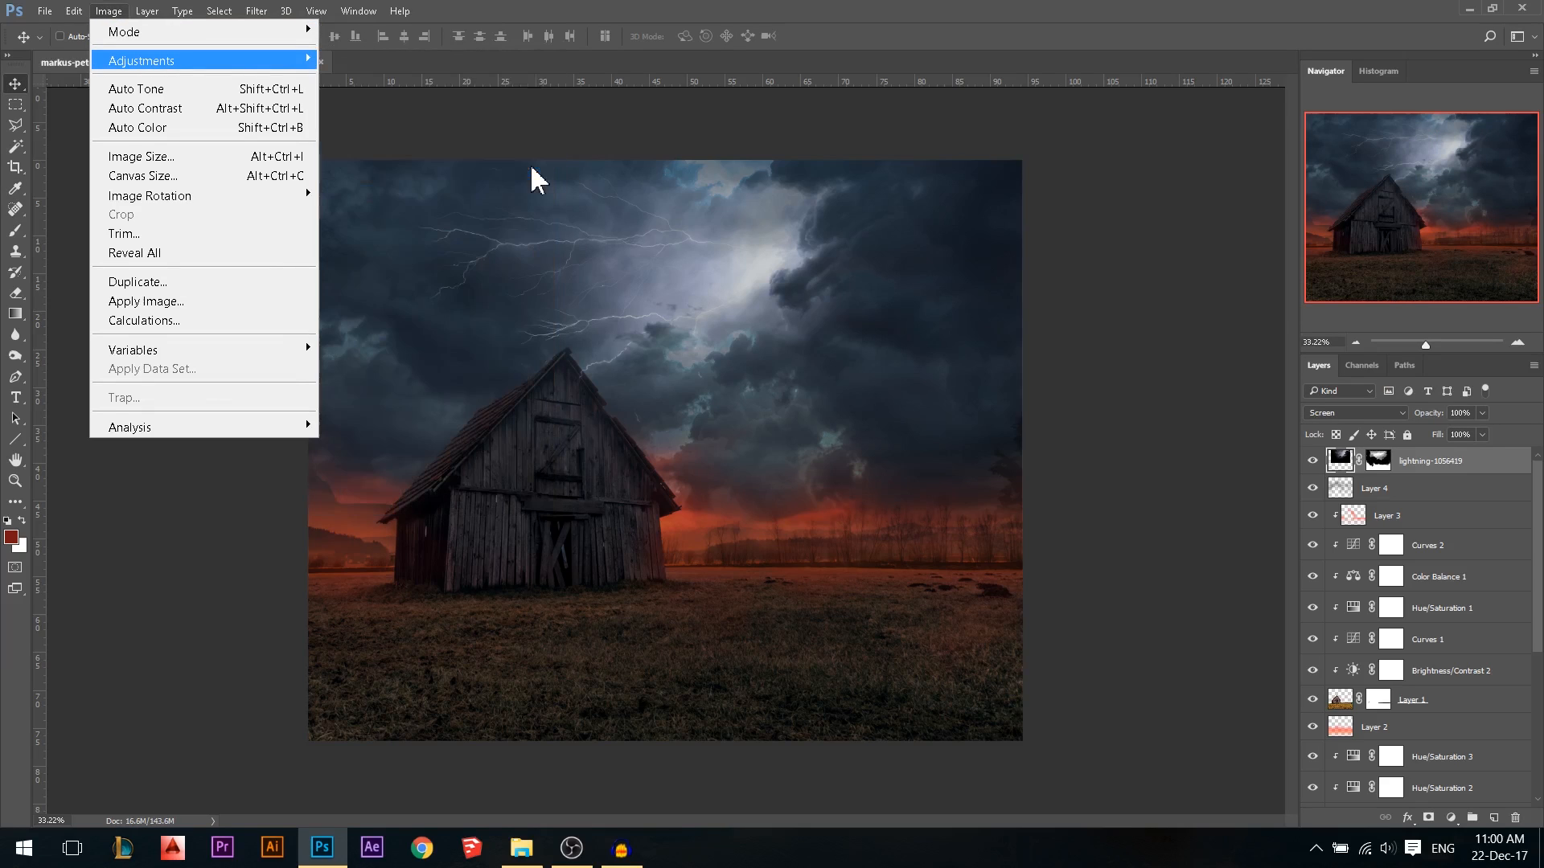
{"action": "key", "text": "Escape"}
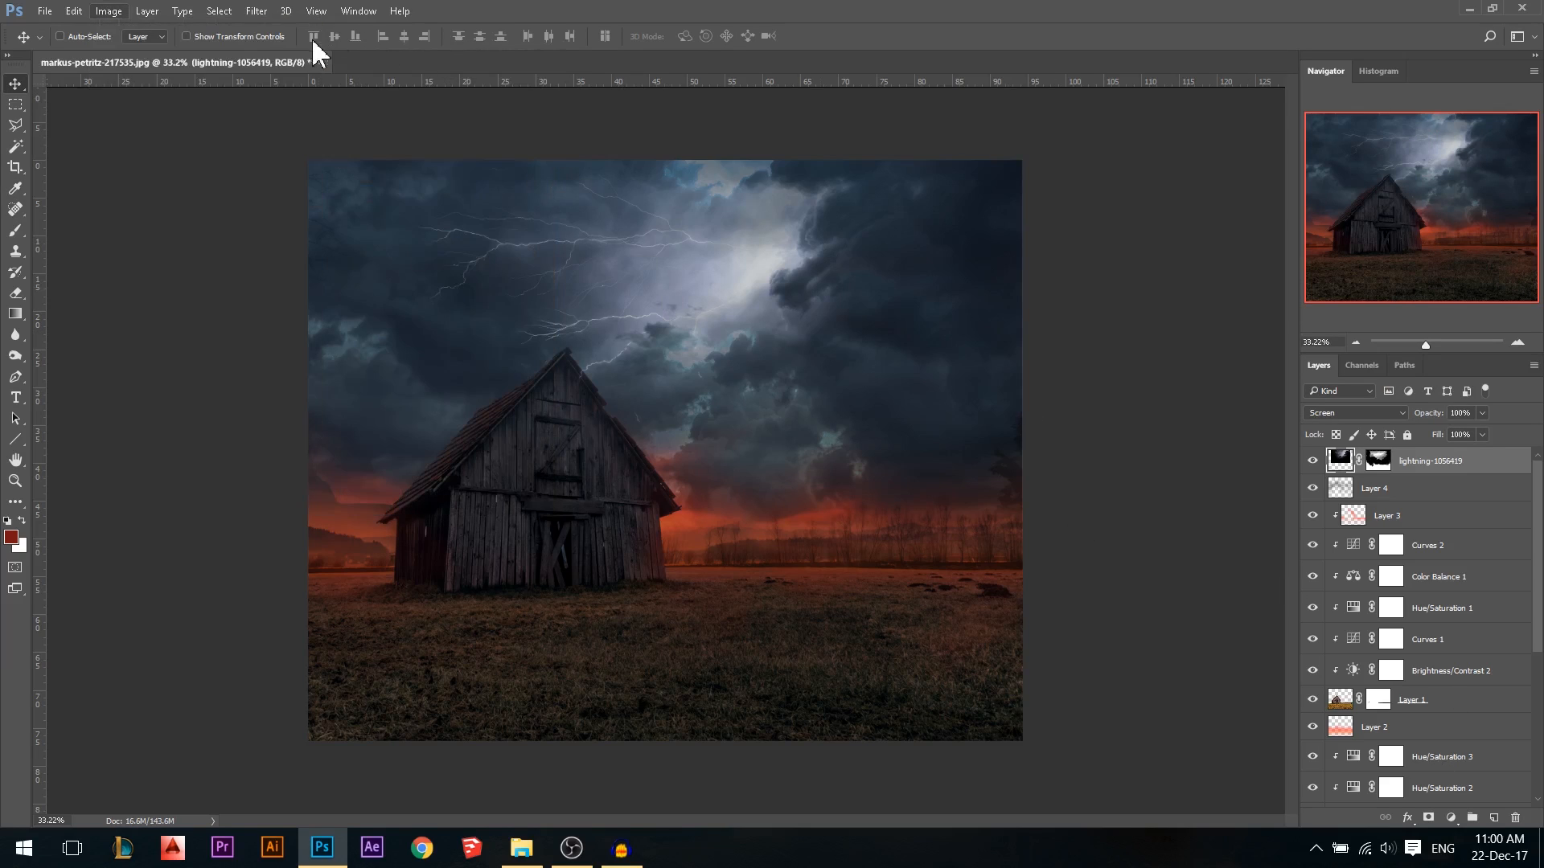
Try boosting the whole composite with a Hue/Saturation adjustment at saturation +43, and delete that adjustment layer
{"action": "left_click", "coordinate": [1449, 817]}
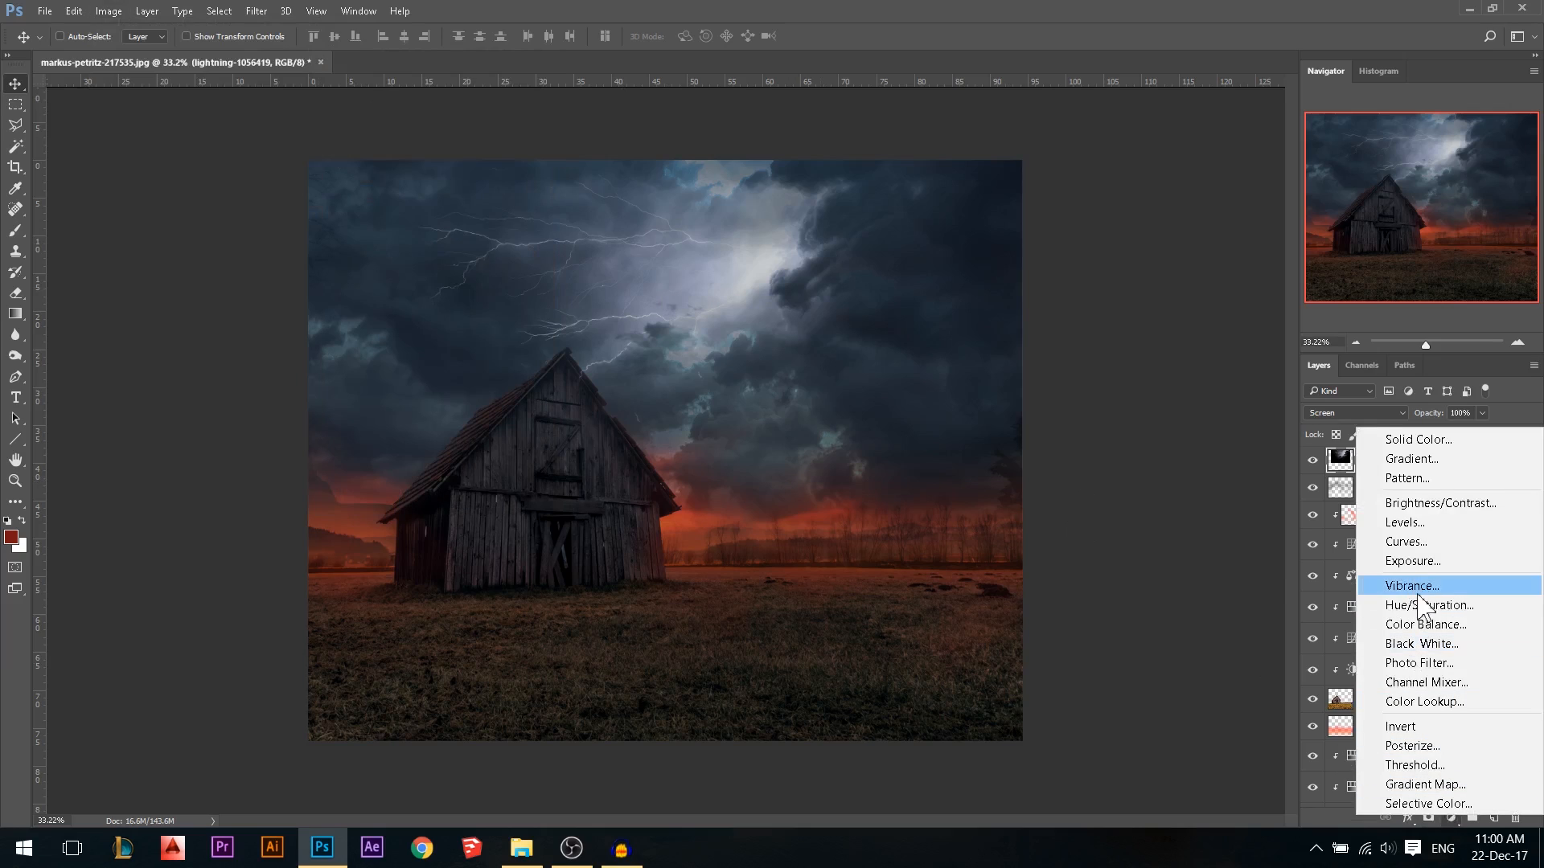
{"action": "left_click", "coordinate": [1428, 621]}
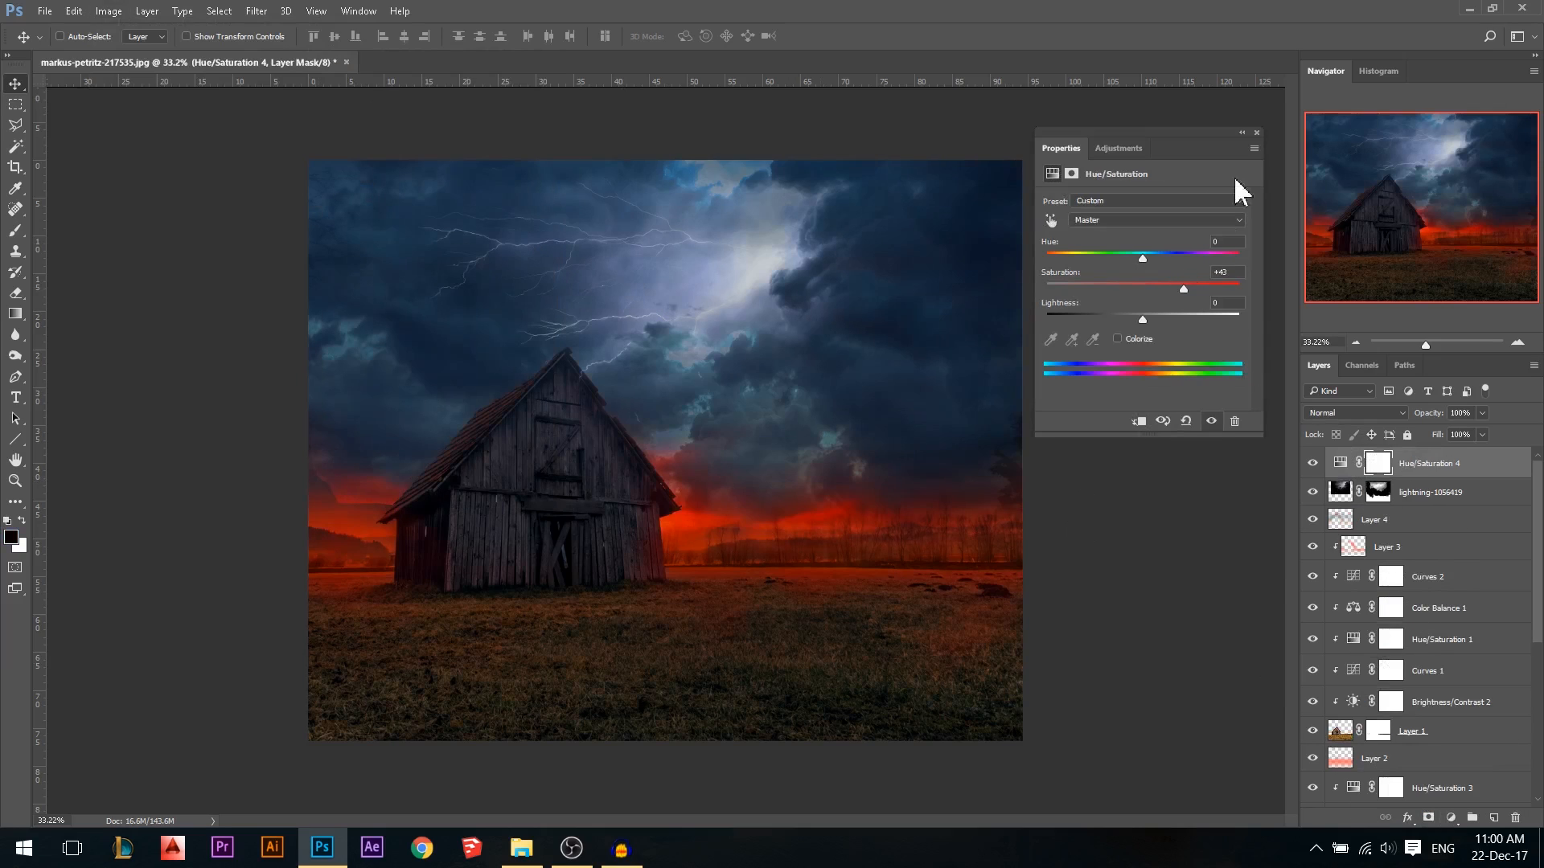
{"action": "left_click", "coordinate": [1256, 133]}
{"action": "left_click", "coordinate": [1451, 487]}
{"action": "left_click", "coordinate": [1439, 464]}
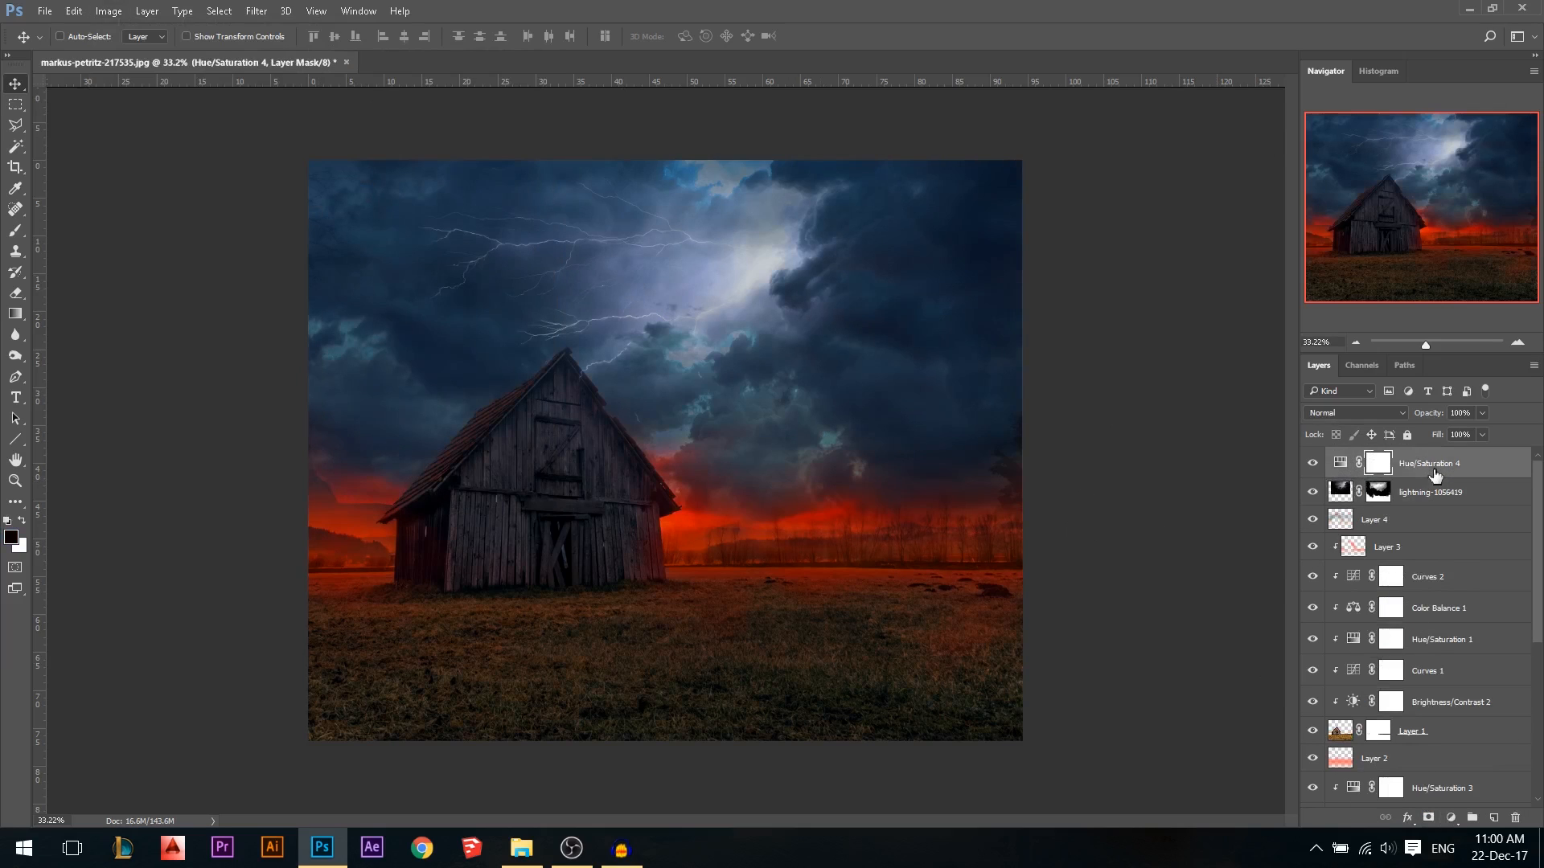
{"action": "key", "text": "Delete"}
{"action": "scroll", "coordinate": [595, 448], "scroll_direction": "up", "scroll_amount": 1}
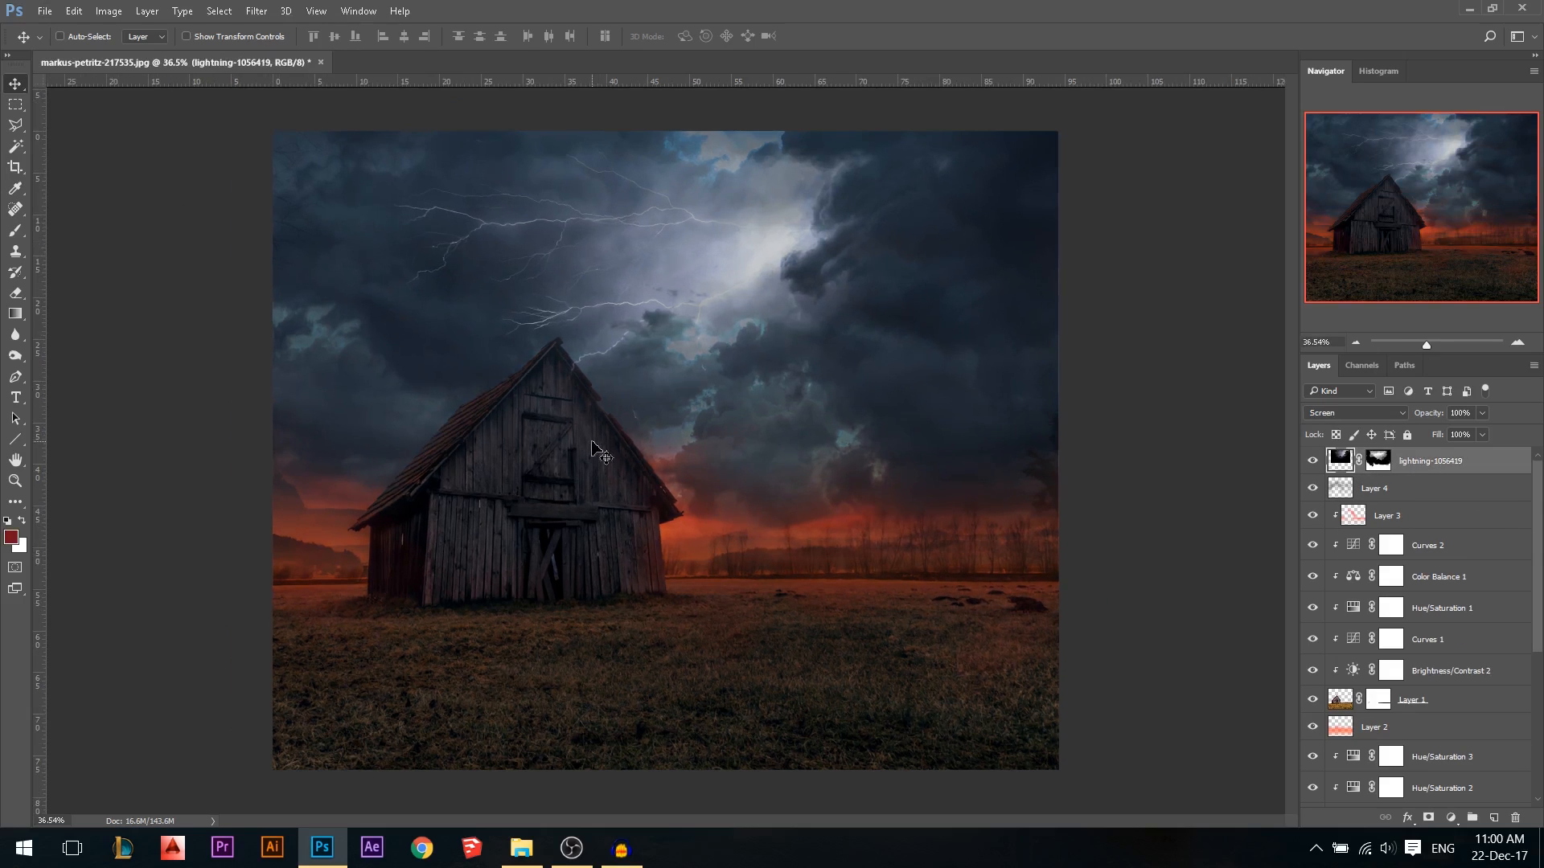
{"action": "scroll", "coordinate": [563, 314], "scroll_direction": "down", "scroll_amount": 1}
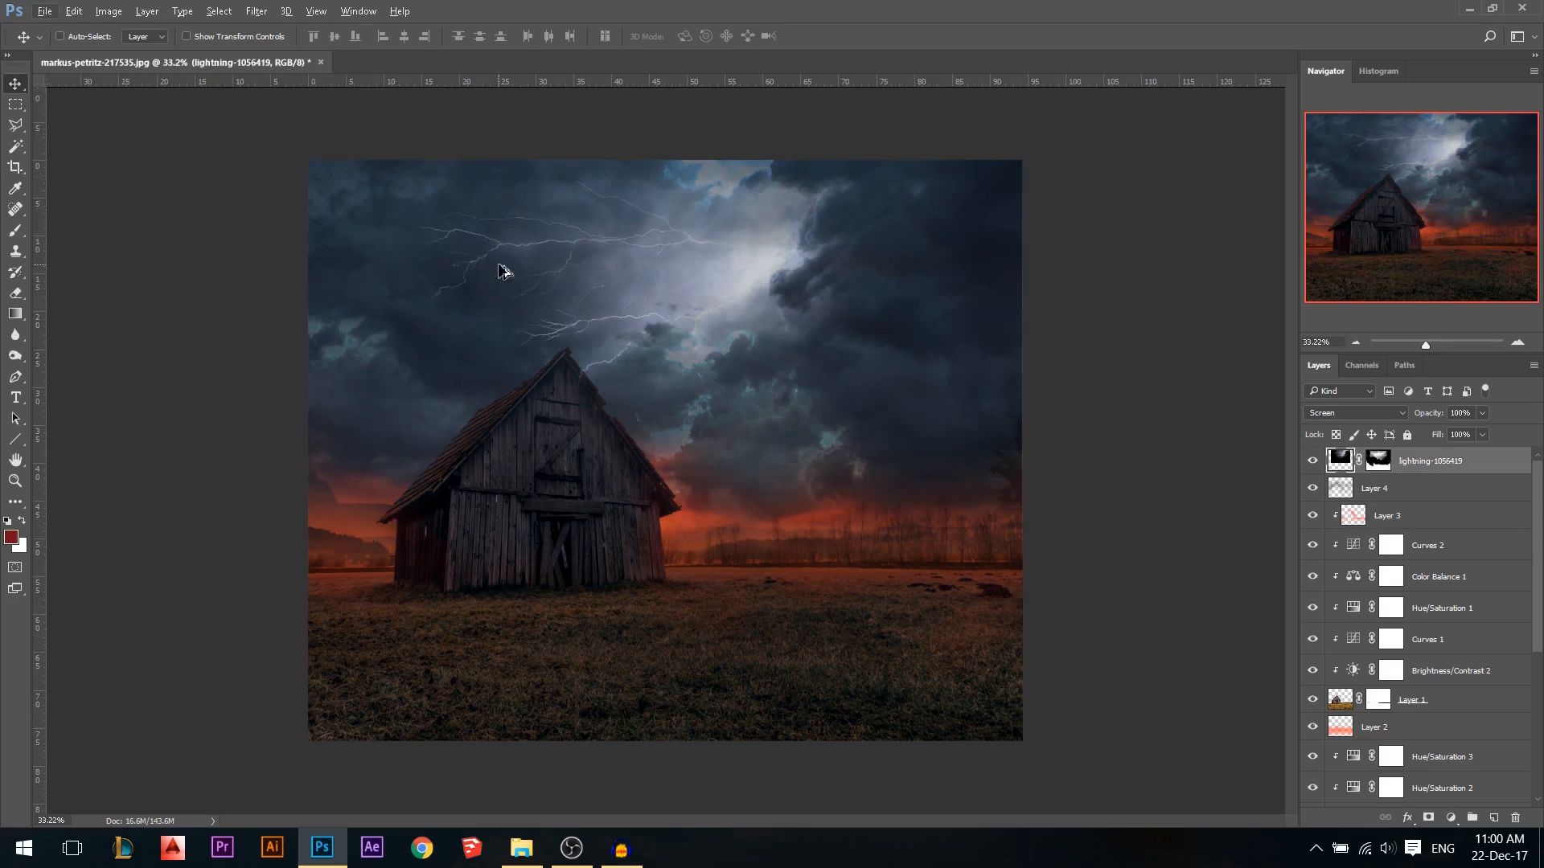
{"action": "scroll", "coordinate": [579, 217], "scroll_direction": "up", "scroll_amount": 2}
{"action": "scroll", "coordinate": [768, 279], "scroll_direction": "down", "scroll_amount": 1}
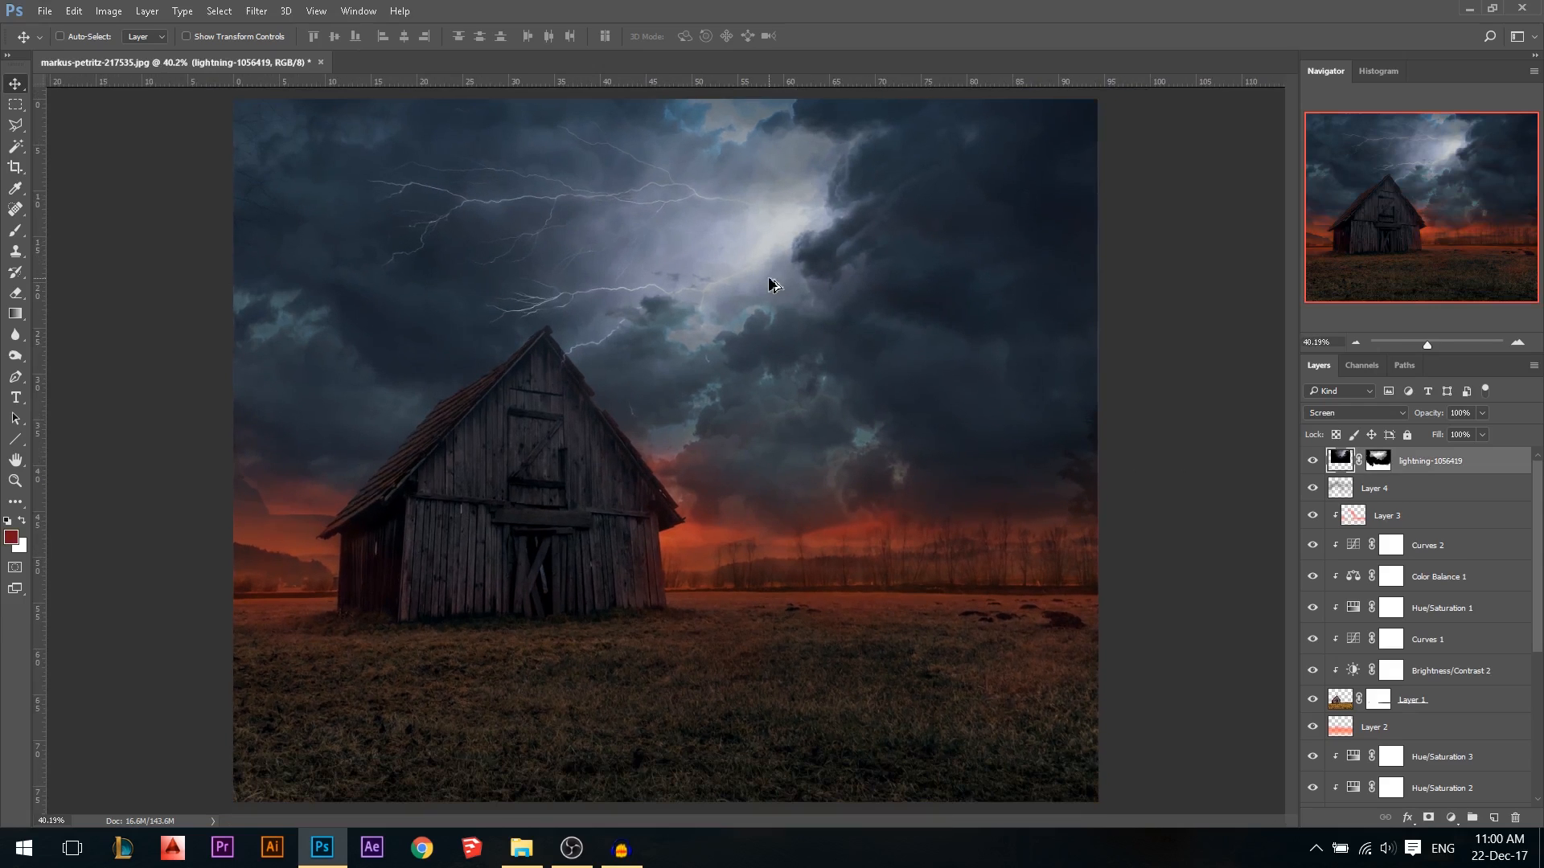
{"action": "scroll", "coordinate": [769, 279], "scroll_direction": "down", "scroll_amount": 1}
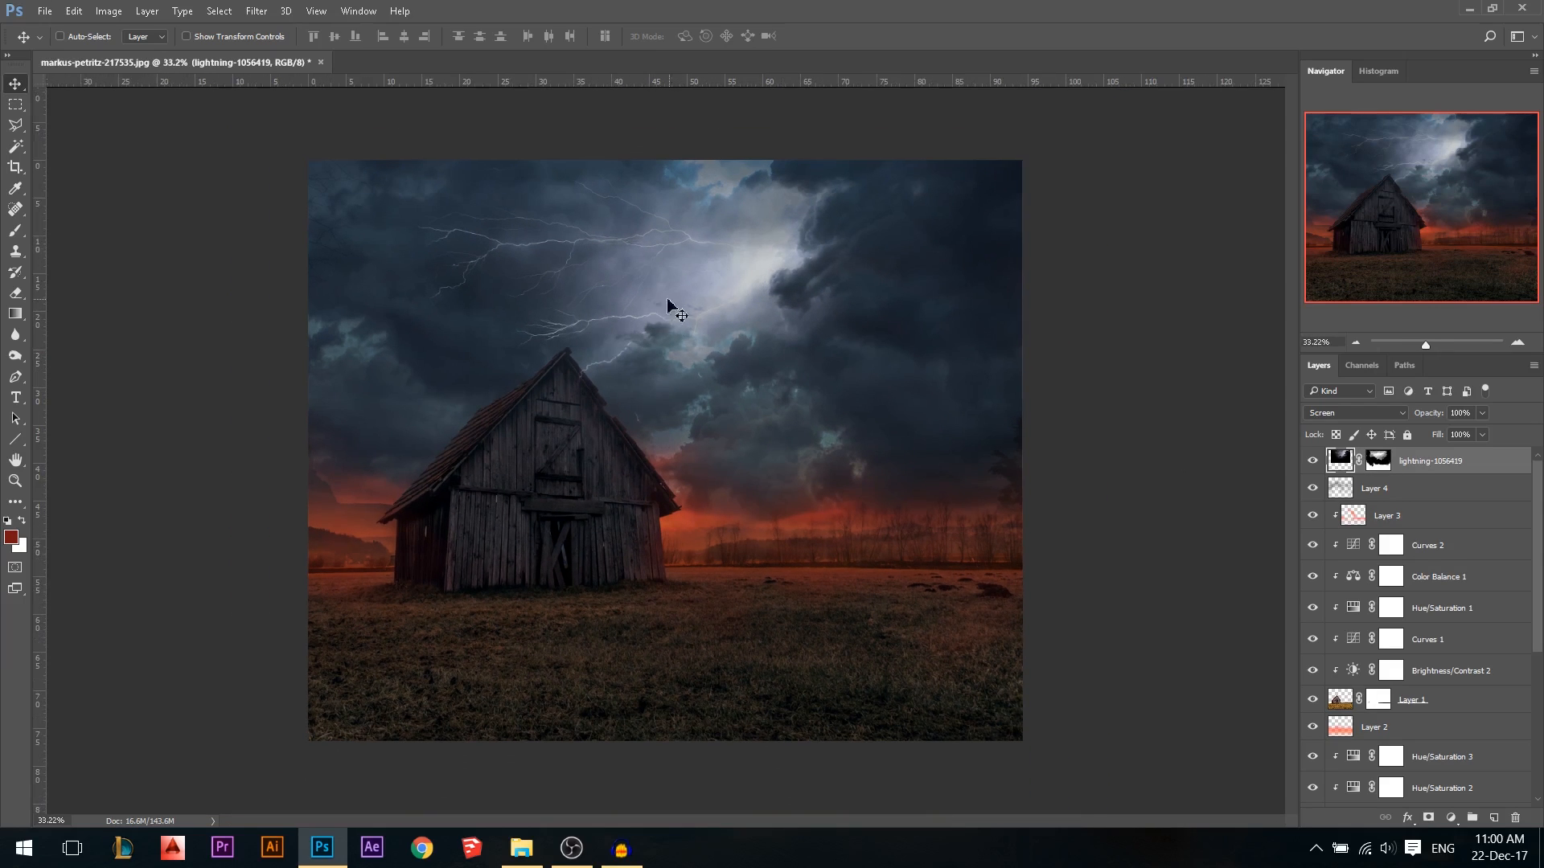
{"action": "key", "text": "alt"}
Group all layers from the lightning photo down to Layer 0 and name the group Background
{"action": "scroll", "coordinate": [1422, 474], "scroll_direction": "down", "scroll_amount": 5}
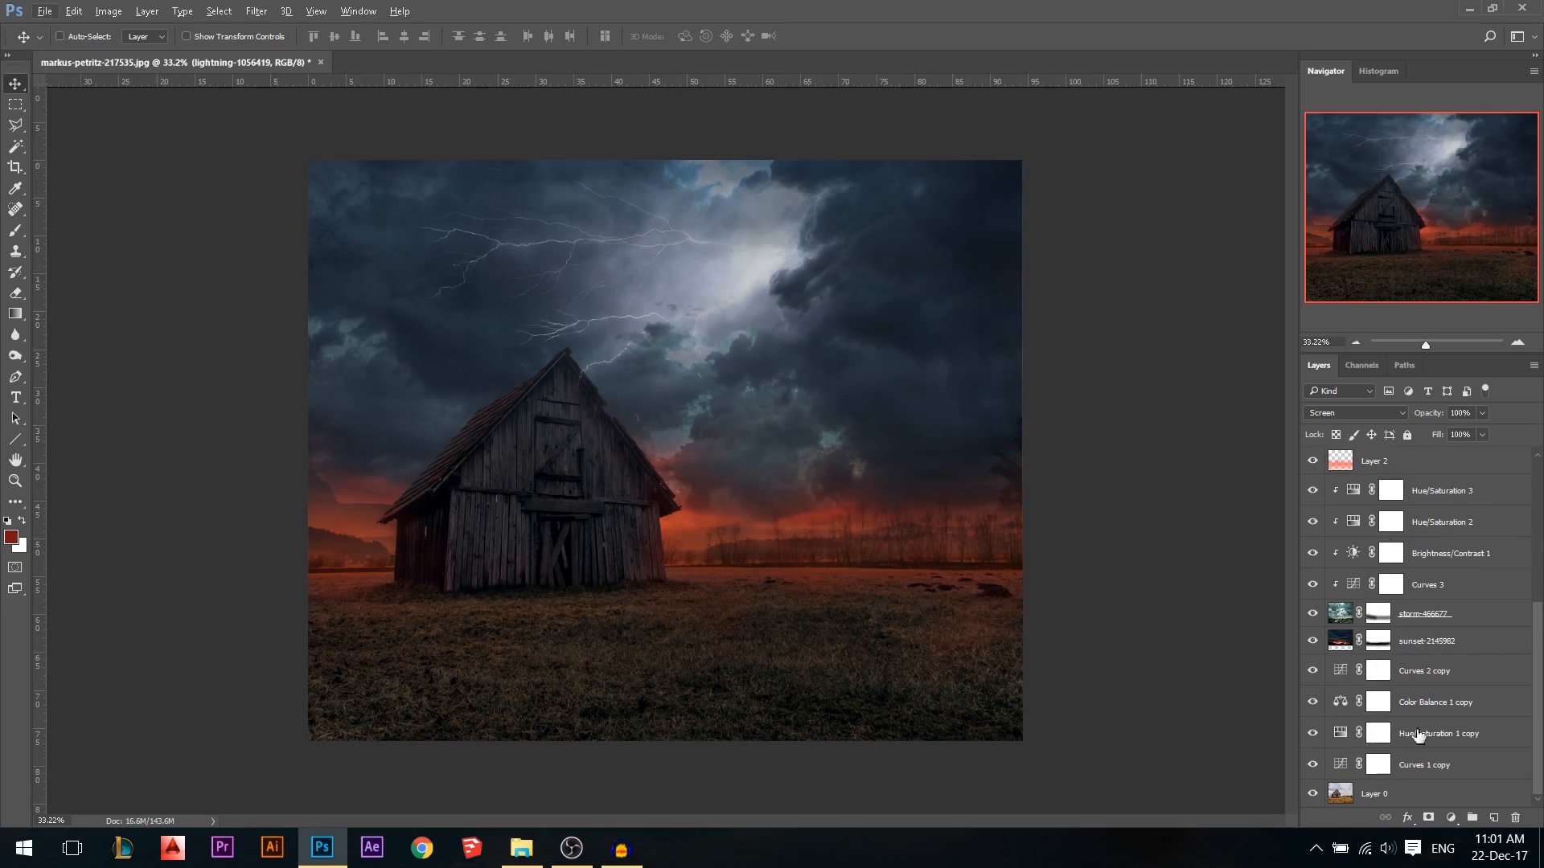
{"action": "left_click", "coordinate": [1404, 796], "text": "shift"}
{"action": "key", "text": "ctrl+g"}
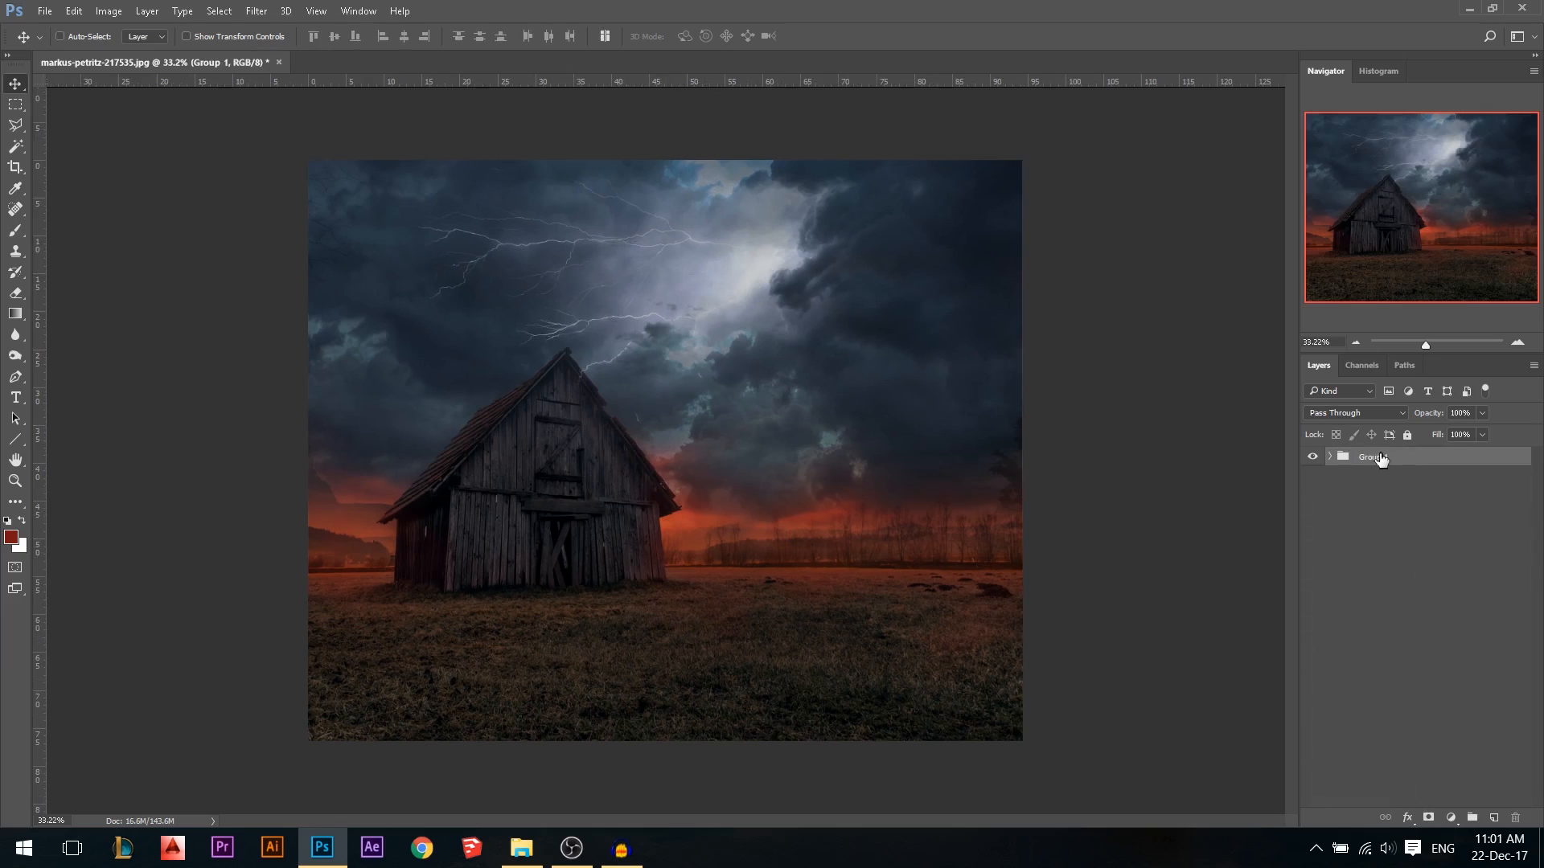
{"action": "double_click", "coordinate": [1375, 457]}
{"action": "type", "text": "Background"}
{"action": "key", "text": "Return"}
Open the stock photo of the hooded figure on the boardwalk and start a Pen path at the left boot's heel
{"action": "left_click", "coordinate": [521, 849]}
{"action": "left_click_drag", "start_coordinate": [1134, 374], "coordinate": [462, 60]}
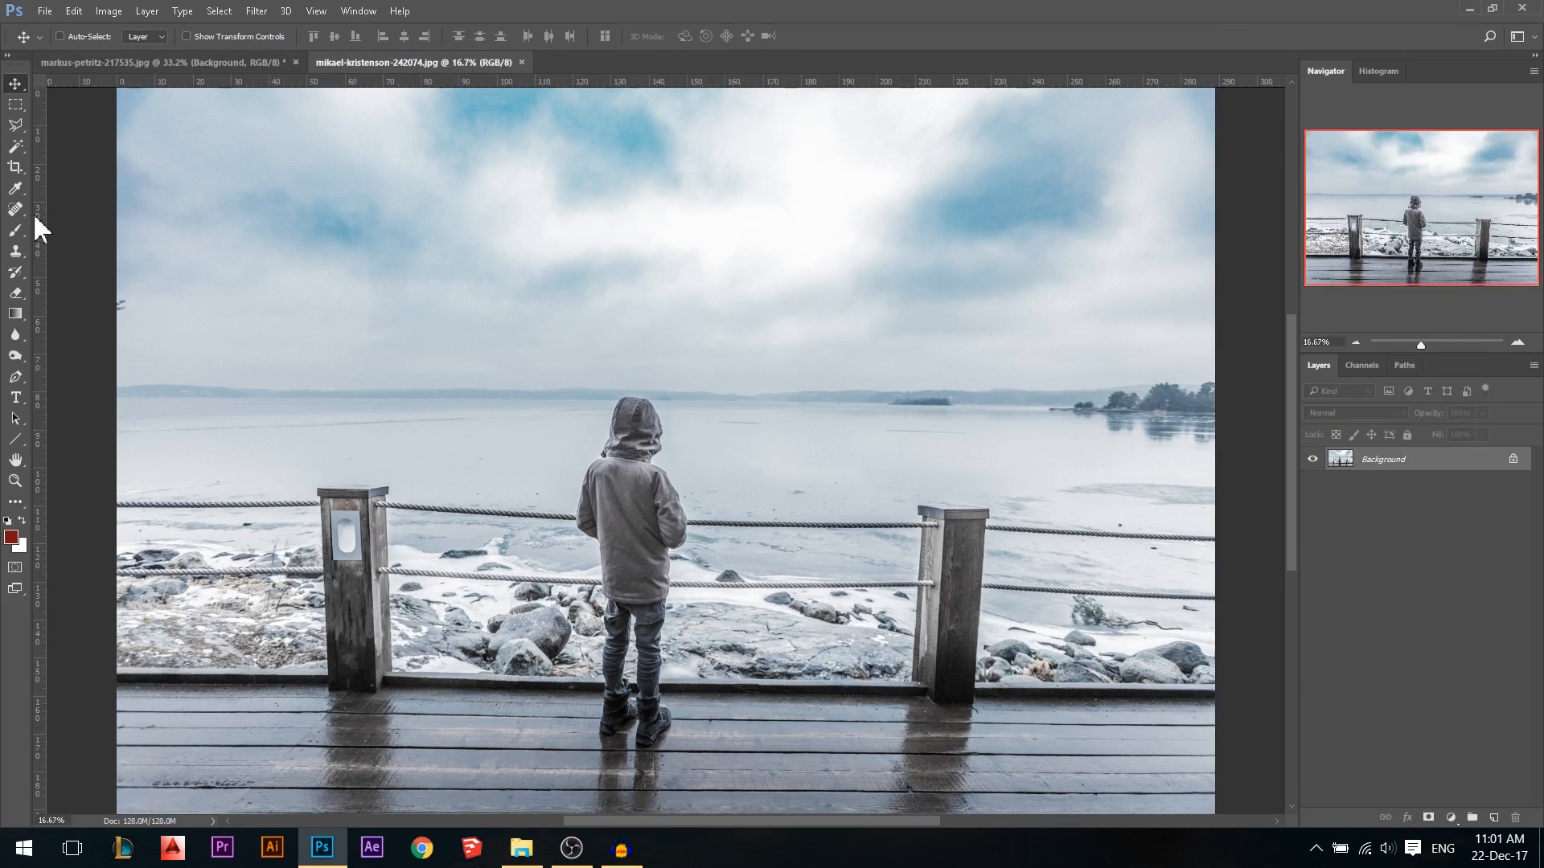
{"action": "left_click", "coordinate": [16, 376]}
{"action": "scroll", "coordinate": [650, 735], "scroll_direction": "up", "scroll_amount": 5}
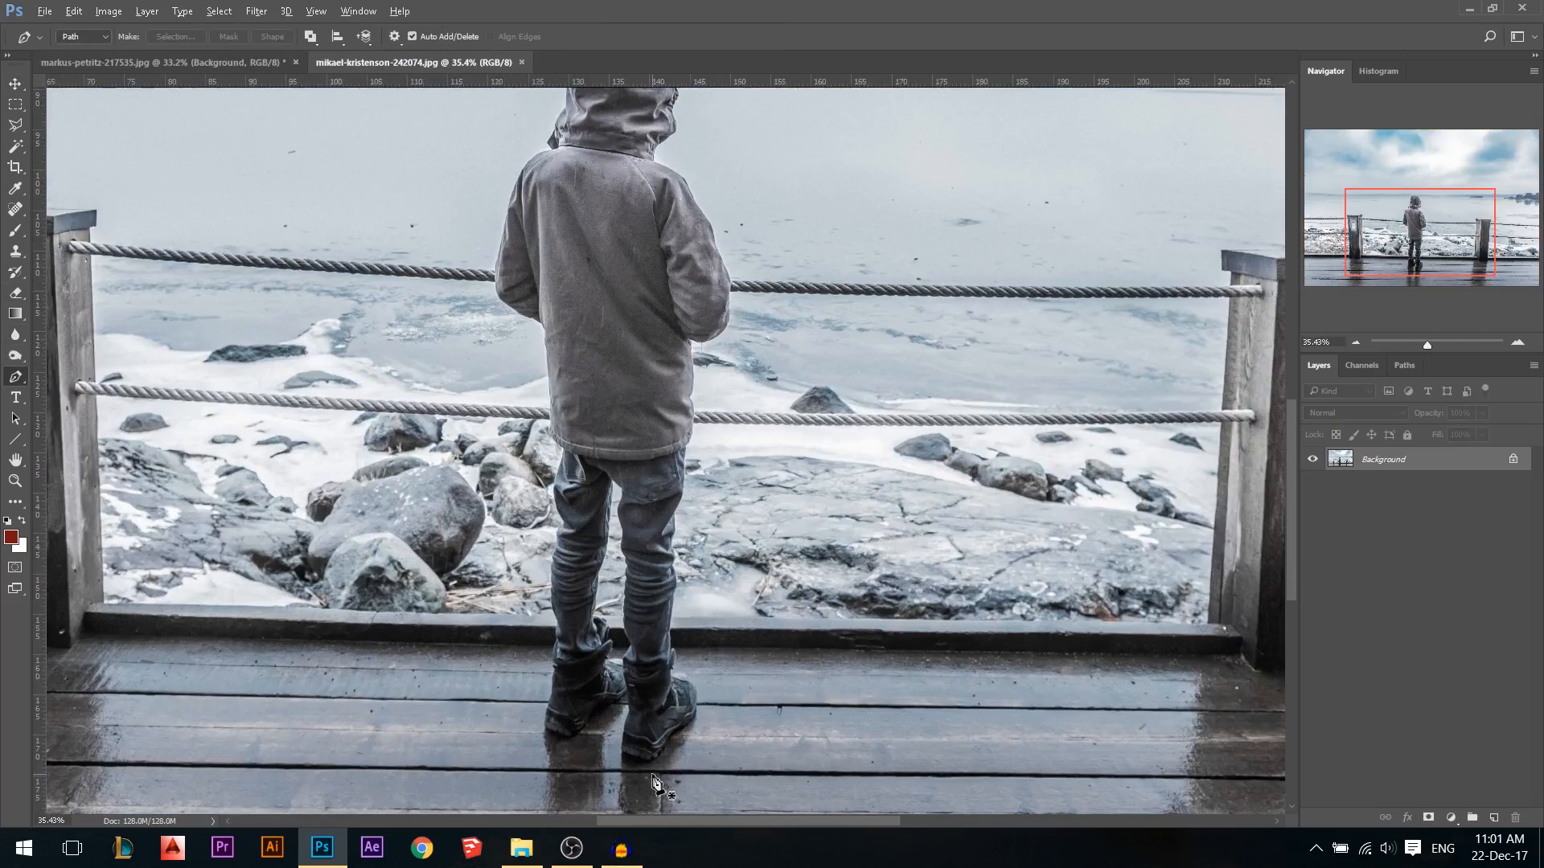
{"action": "left_click", "coordinate": [436, 682]}
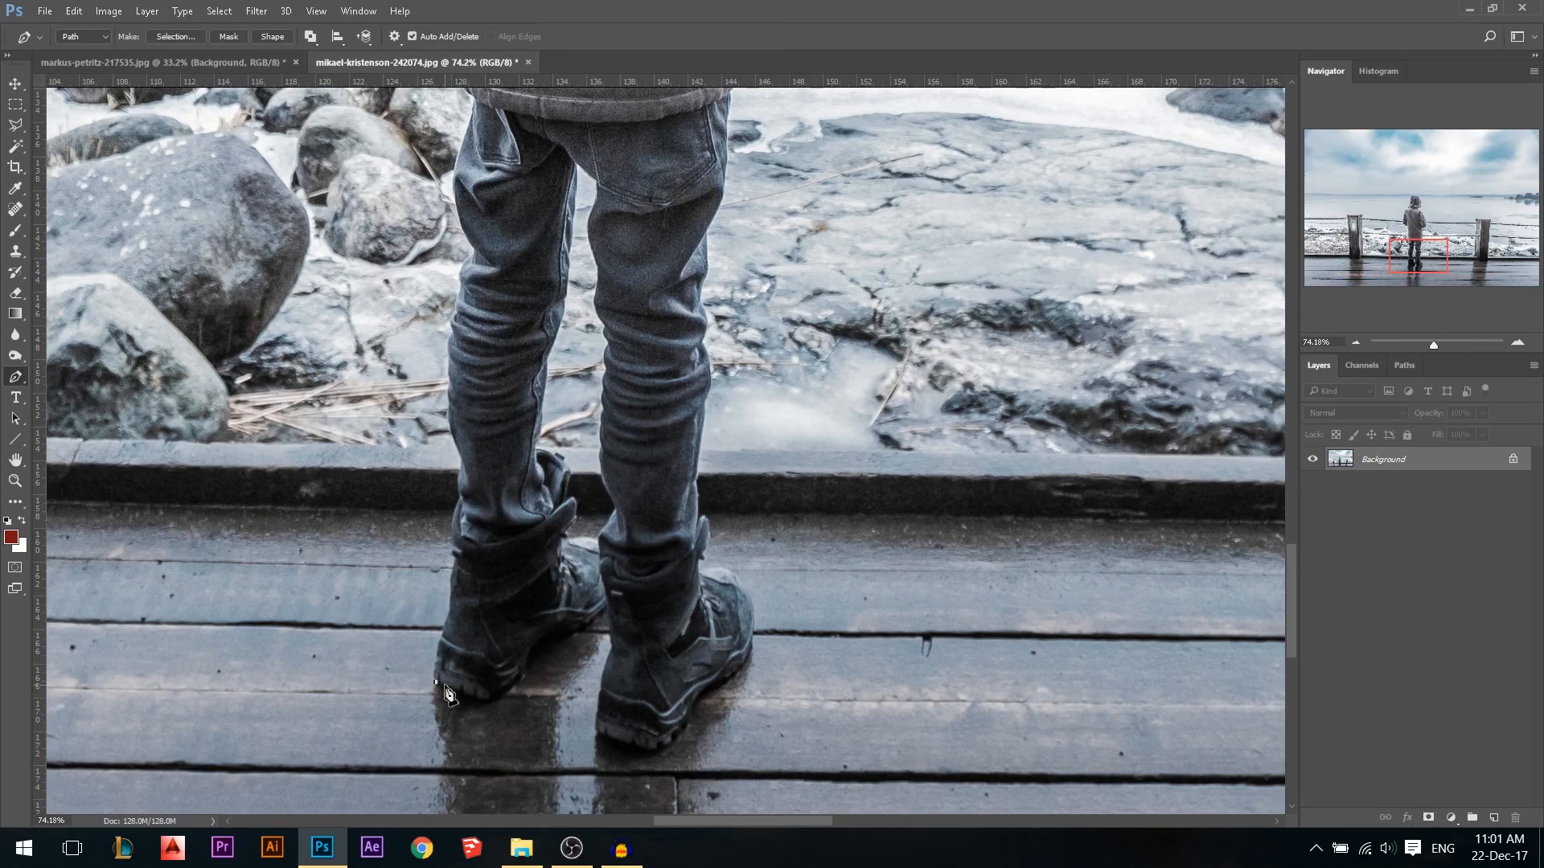
Trace the Pen path with closely spaced anchors along the left boot's sole and toe to the edge of the right boot
{"action": "scroll", "coordinate": [443, 687], "scroll_direction": "up", "scroll_amount": 5}
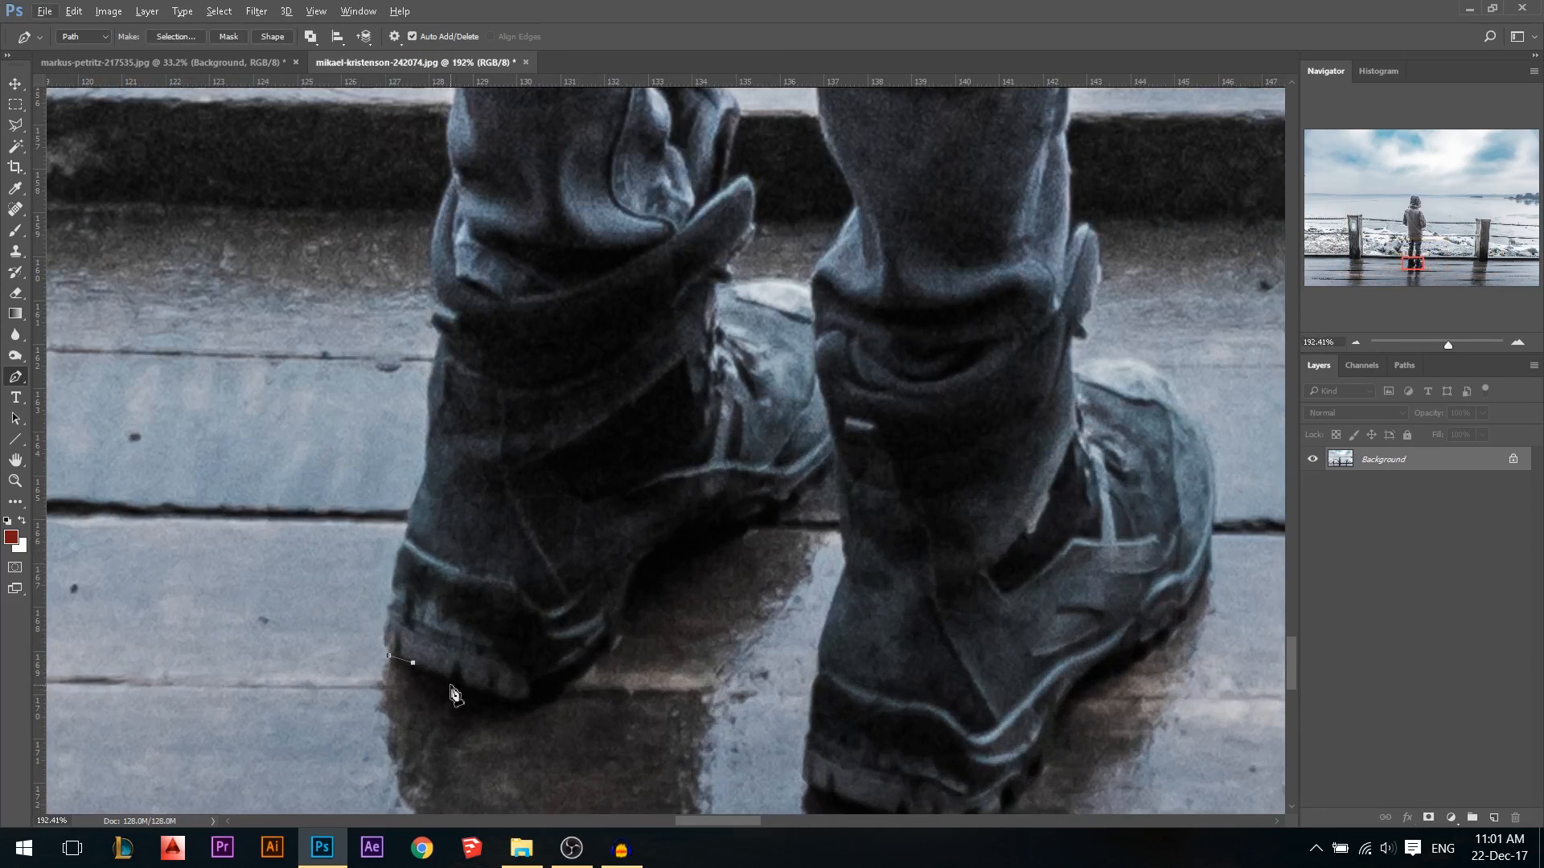
{"action": "left_click", "coordinate": [451, 681]}
{"action": "left_click", "coordinate": [523, 699]}
{"action": "left_click", "coordinate": [555, 693]}
{"action": "left_click", "coordinate": [588, 661]}
{"action": "left_click", "coordinate": [614, 639]}
{"action": "left_click", "coordinate": [633, 599]}
{"action": "left_click", "coordinate": [640, 577]}
{"action": "left_click", "coordinate": [673, 536]}
{"action": "left_click", "coordinate": [708, 514]}
{"action": "left_click", "coordinate": [727, 507]}
{"action": "left_click", "coordinate": [759, 496]}
{"action": "left_click", "coordinate": [791, 481]}
{"action": "left_click", "coordinate": [805, 477]}
{"action": "left_click", "coordinate": [816, 469]}
{"action": "left_click", "coordinate": [827, 462]}
{"action": "left_click", "coordinate": [853, 495]}
{"action": "left_click", "coordinate": [852, 527]}
{"action": "left_click", "coordinate": [851, 556]}
{"action": "left_click", "coordinate": [852, 573]}
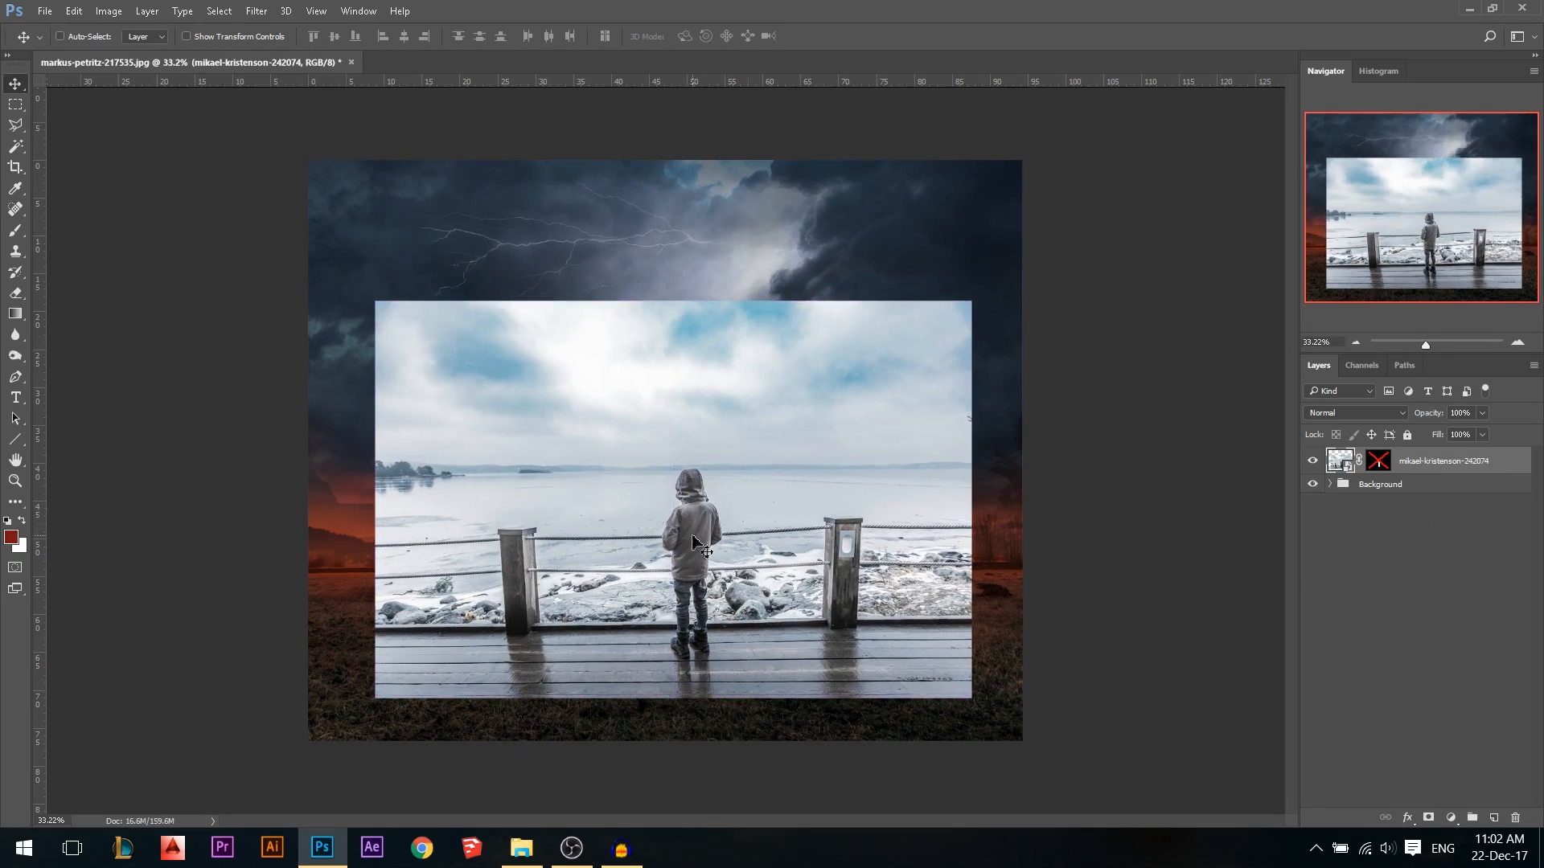
Enable the placed photo's layer mask to isolate the hooded figure and shift it slightly down and right beside the barn
{"action": "scroll", "coordinate": [685, 433], "scroll_direction": "up", "scroll_amount": 2}
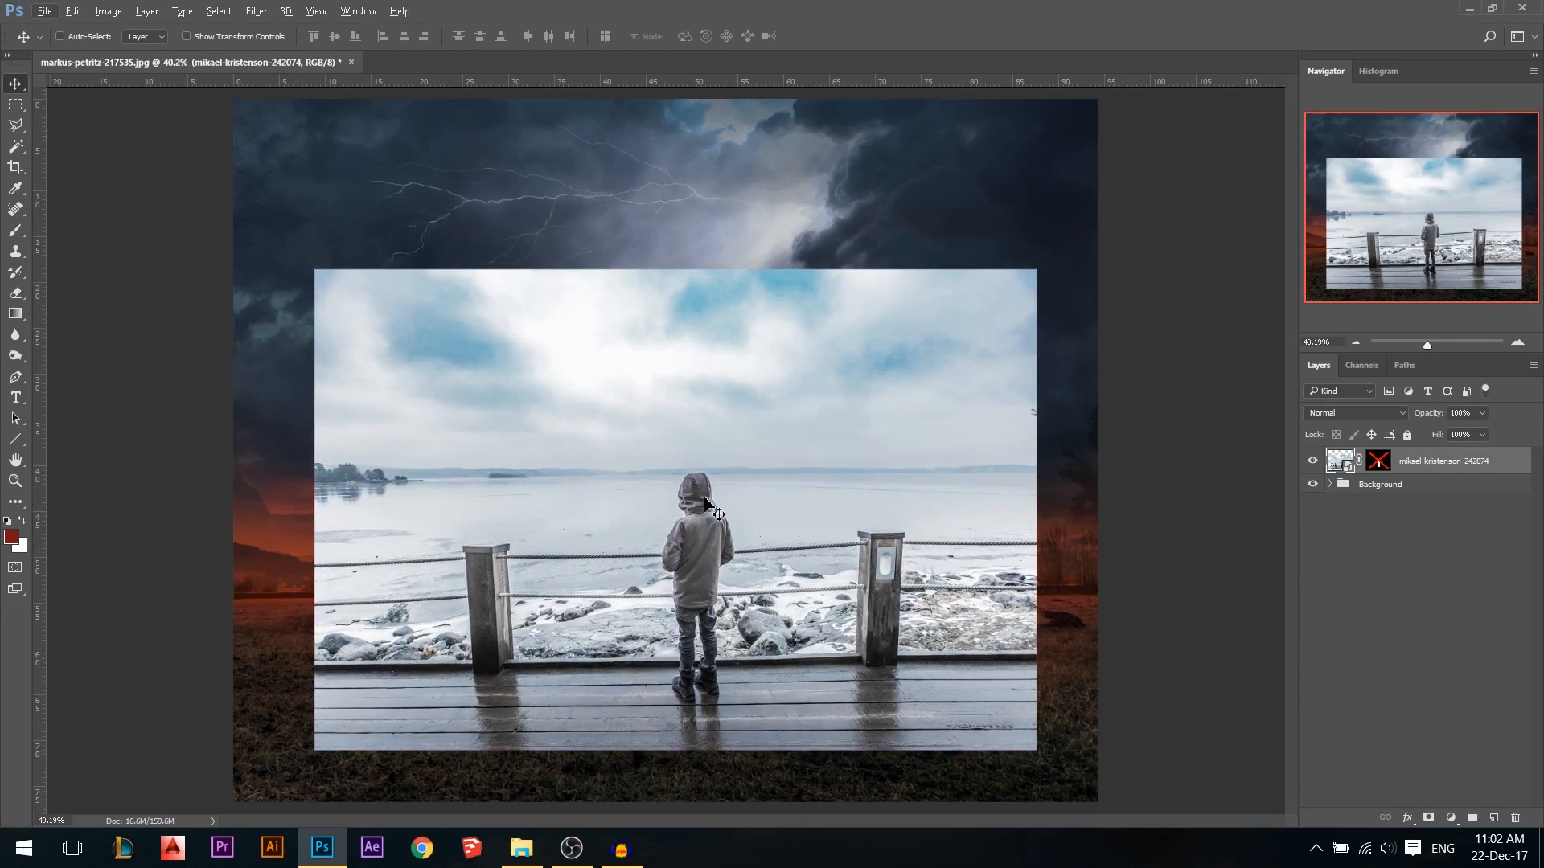
{"action": "left_click", "coordinate": [1382, 467], "text": "shift"}
{"action": "left_click_drag", "start_coordinate": [687, 599], "coordinate": [715, 615]}
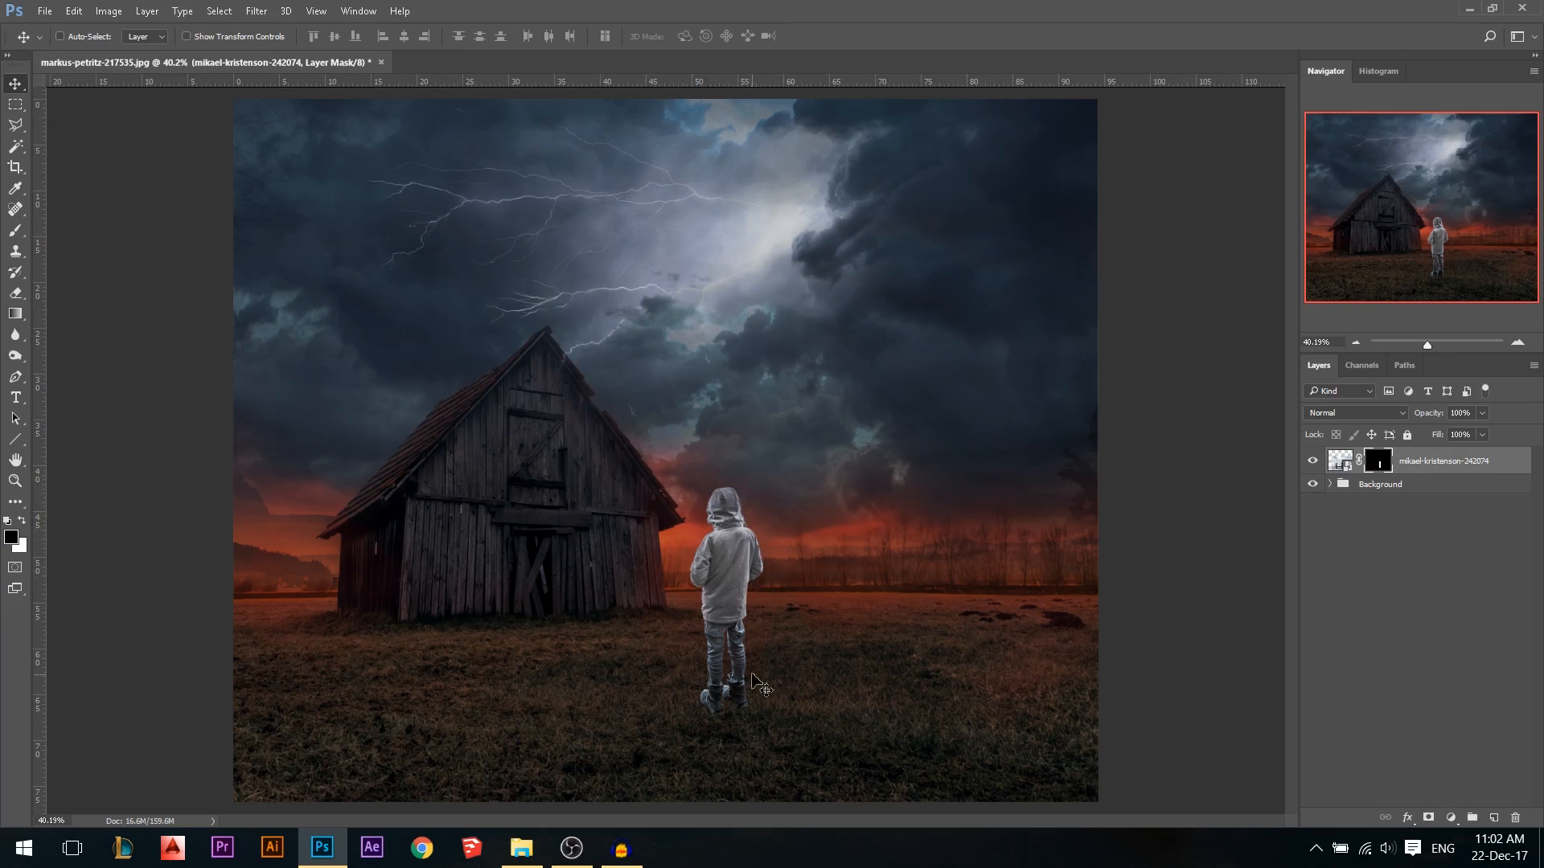
Draw a small closed Pen path around the barn's roof peak and convert it to a selection with 0.5 pixel feather
{"action": "left_click", "coordinate": [15, 376]}
{"action": "left_click", "coordinate": [529, 323]}
{"action": "left_click", "coordinate": [586, 347]}
{"action": "left_click", "coordinate": [516, 422]}
{"action": "left_click_drag", "start_coordinate": [489, 409], "coordinate": [488, 400]}
{"action": "left_click", "coordinate": [527, 325]}
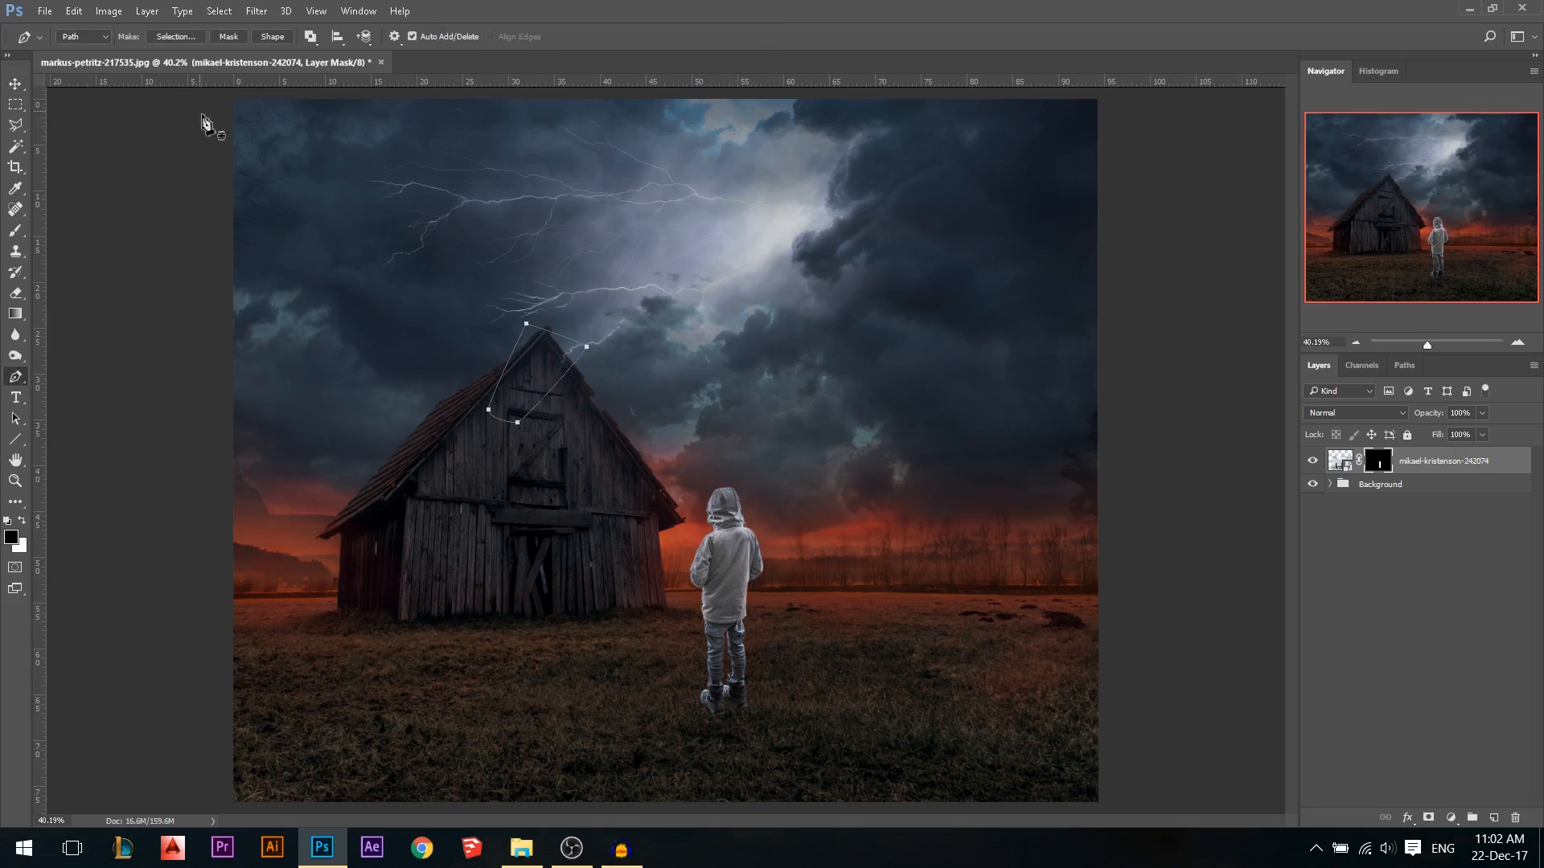
{"action": "left_click", "coordinate": [176, 37]}
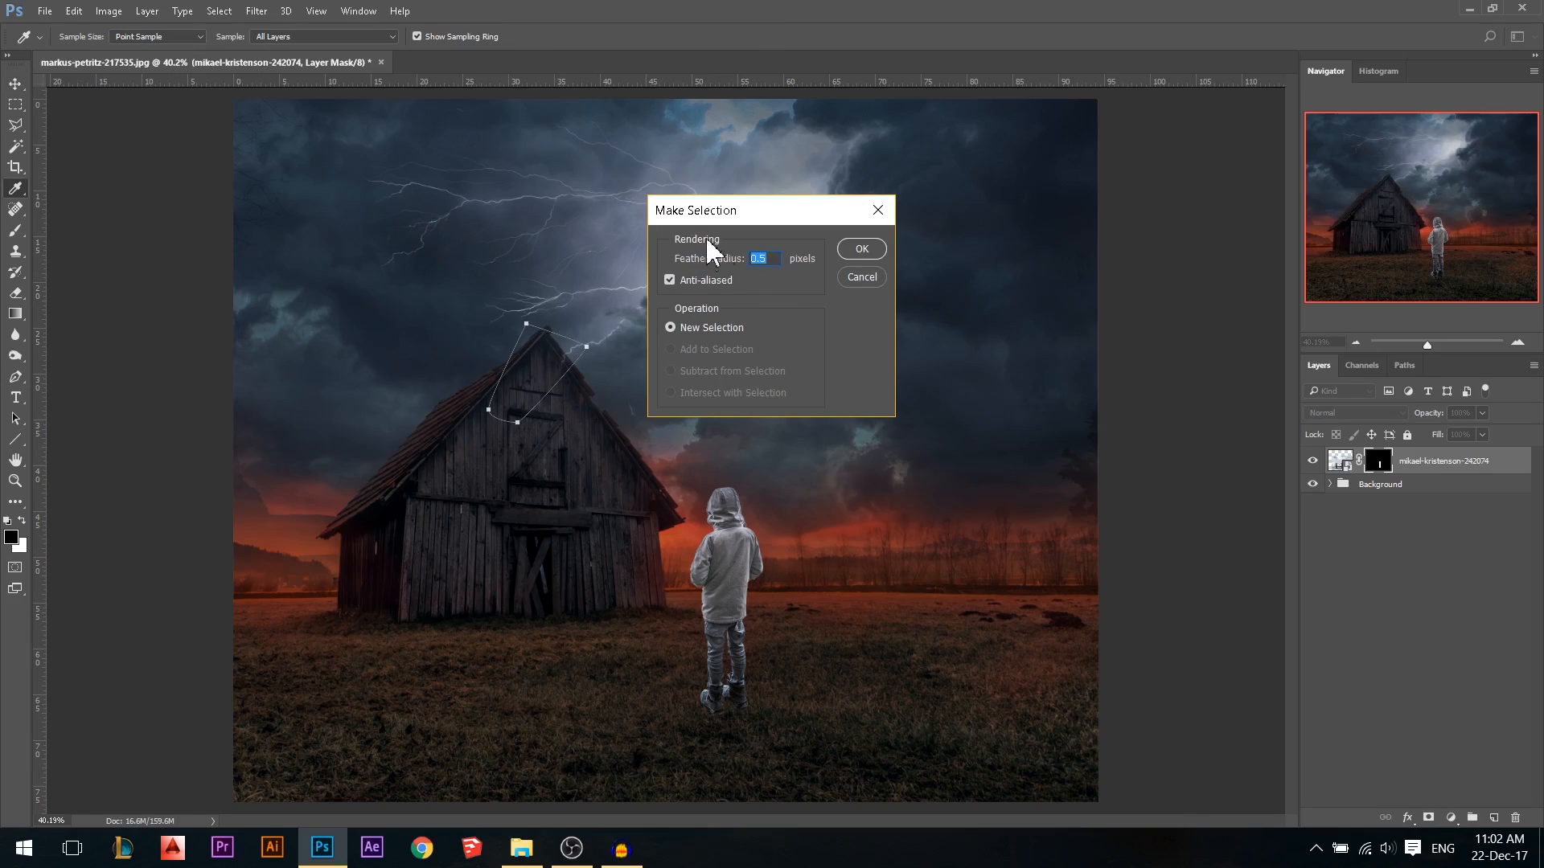
{"action": "left_click", "coordinate": [870, 254]}
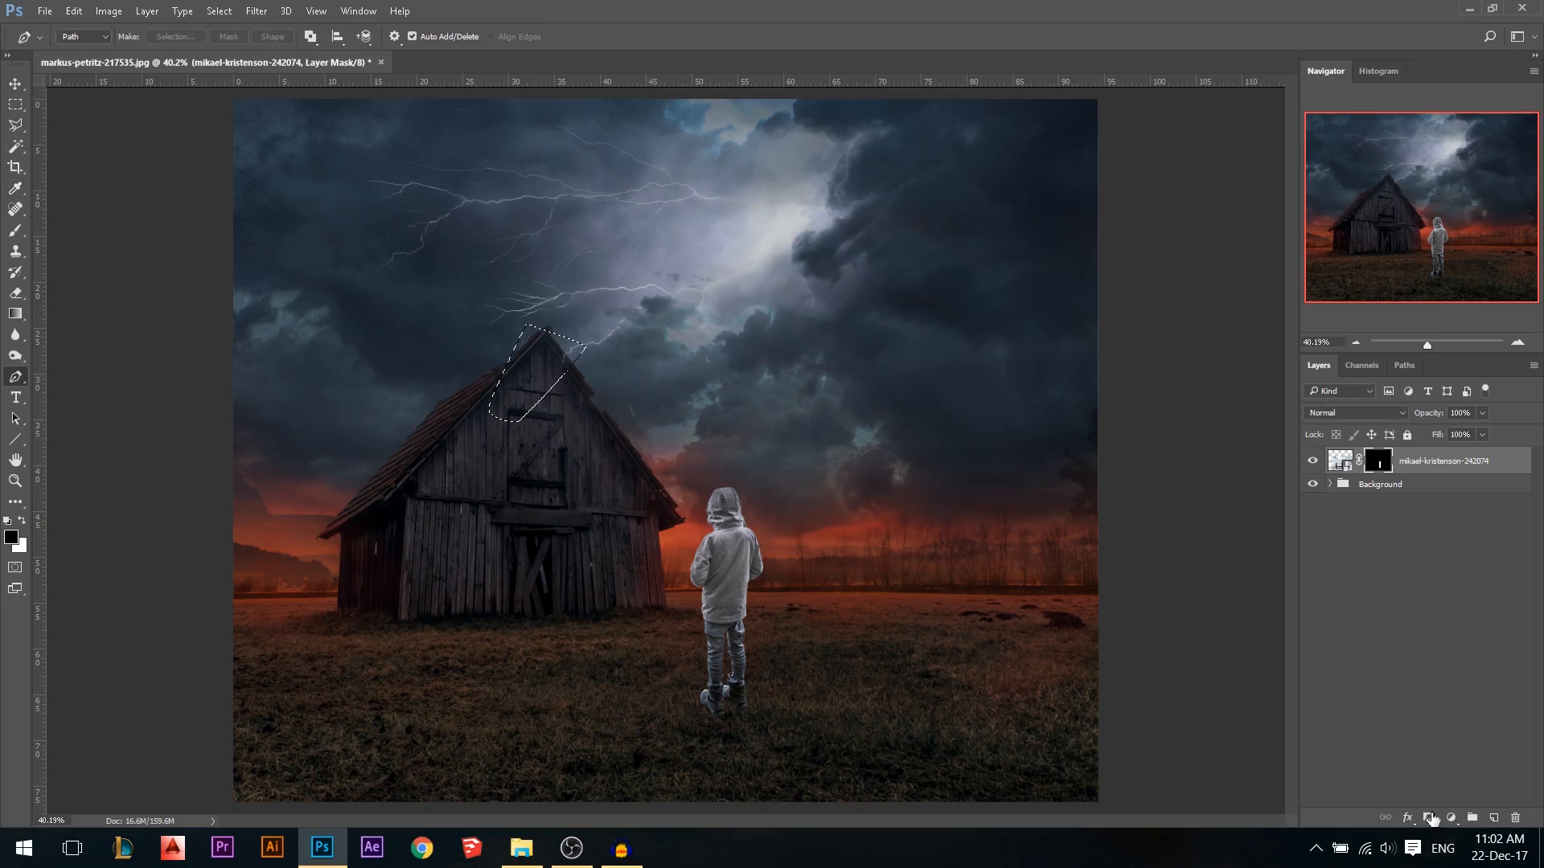
Rasterize the hooded figure's smart object layer
{"action": "left_click", "coordinate": [15, 84]}
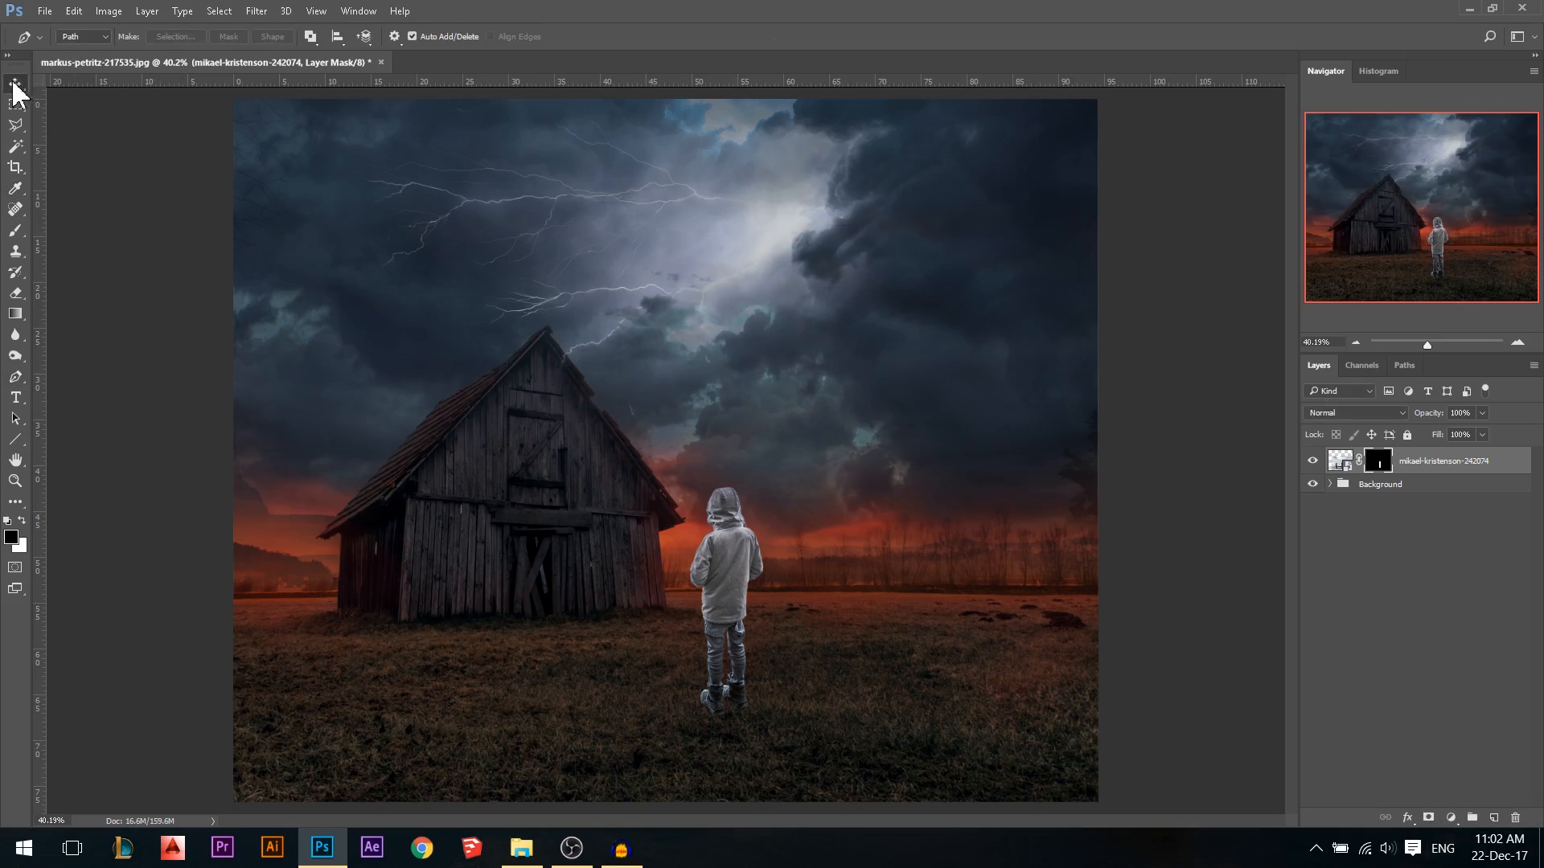
{"action": "scroll", "coordinate": [817, 603], "scroll_direction": "up", "scroll_amount": 3}
{"action": "scroll", "coordinate": [831, 346], "scroll_direction": "down", "scroll_amount": 1}
{"action": "right_click", "coordinate": [1340, 462]}
{"action": "left_click", "coordinate": [1413, 571]}
{"action": "right_click", "coordinate": [1450, 466]}
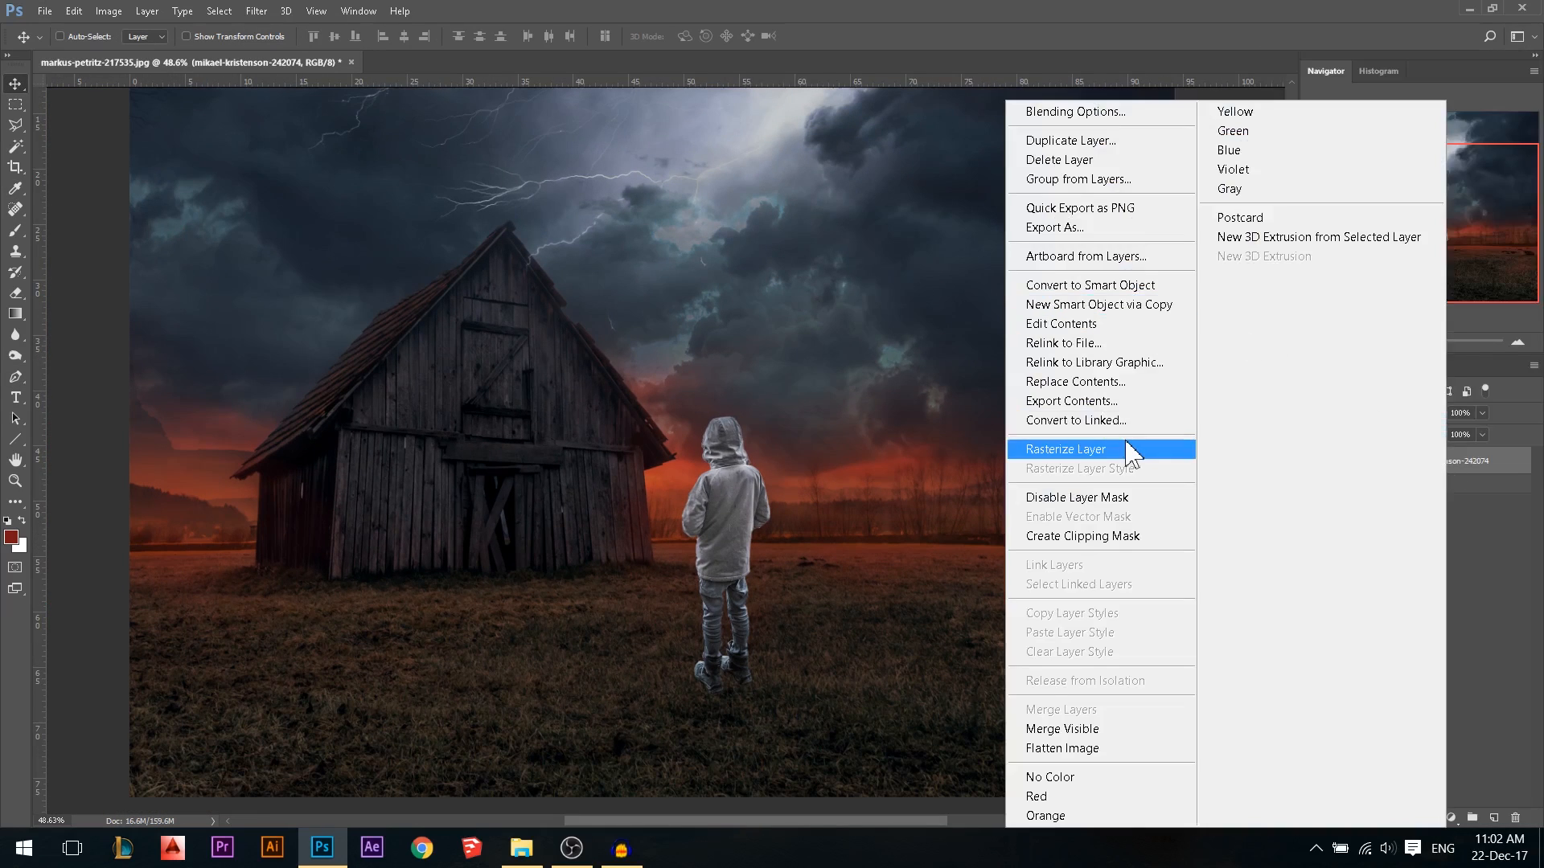
{"action": "left_click", "coordinate": [1033, 448]}
Scale the hooded figure proportionally to about 60% and place it in the field to the right of the barn
{"action": "scroll", "coordinate": [861, 491], "scroll_direction": "down", "scroll_amount": 2}
{"action": "left_click_drag", "start_coordinate": [744, 505], "coordinate": [778, 527]}
{"action": "key", "text": "ctrl+t"}
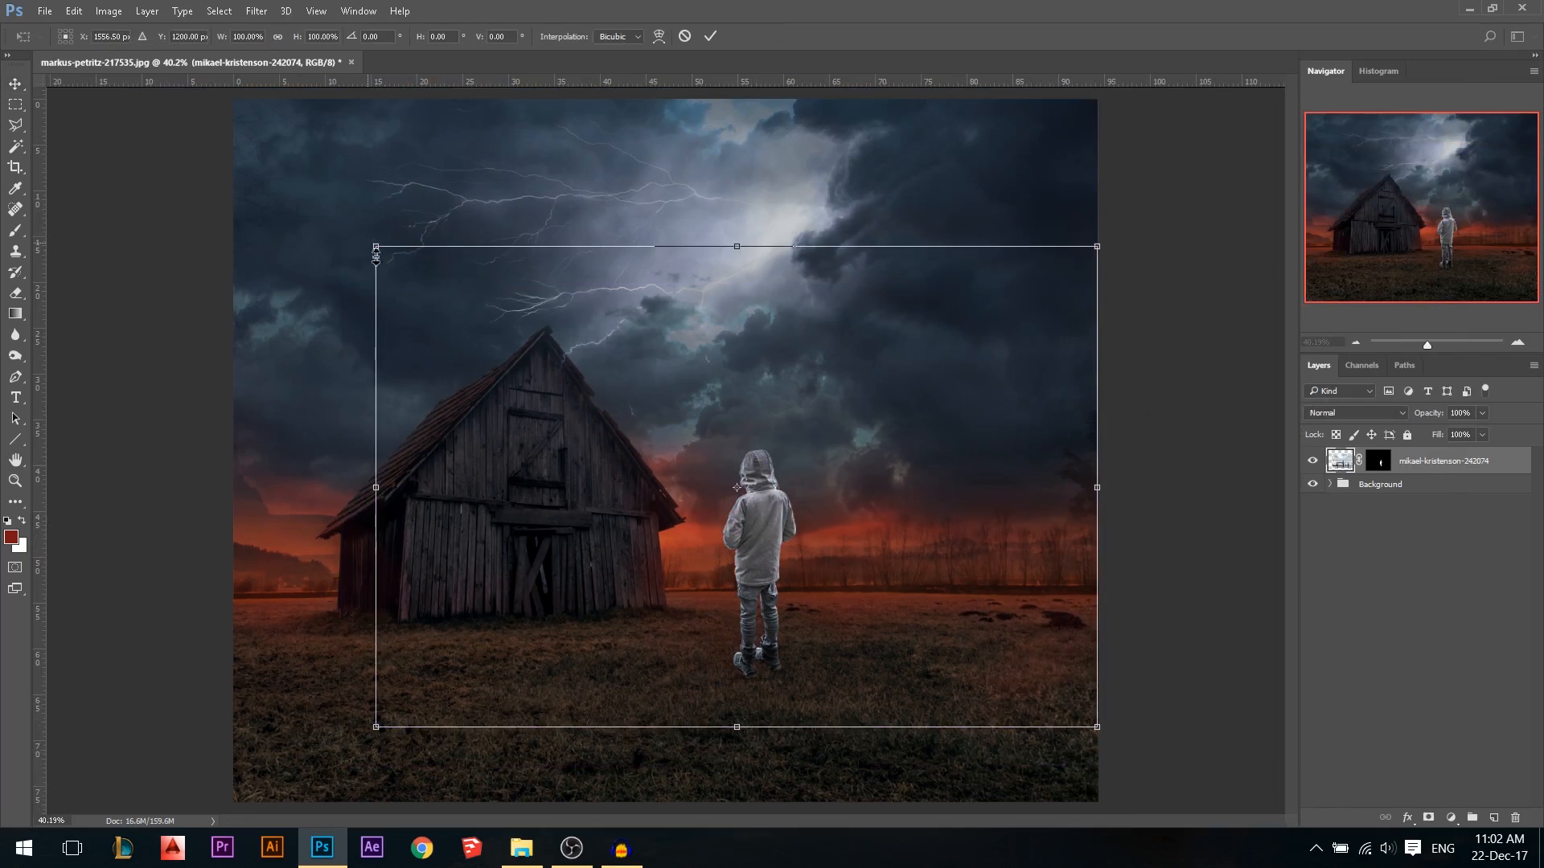
{"action": "left_click_drag", "start_coordinate": [375, 256], "coordinate": [375, 320]}
{"action": "key", "text": "ctrl+z"}
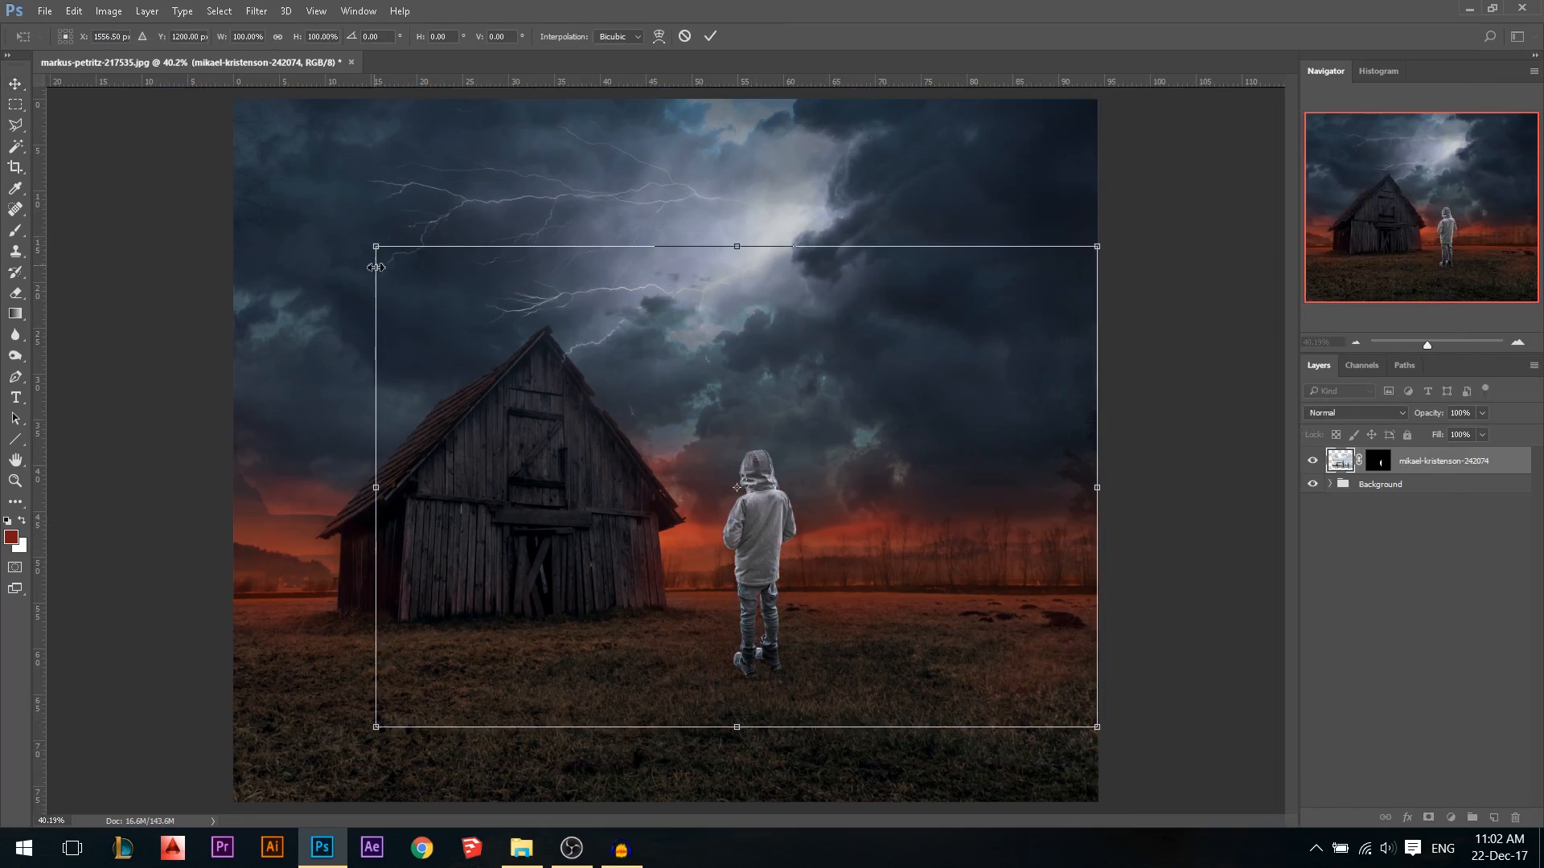
{"action": "left_click_drag", "start_coordinate": [382, 254], "coordinate": [690, 407]}
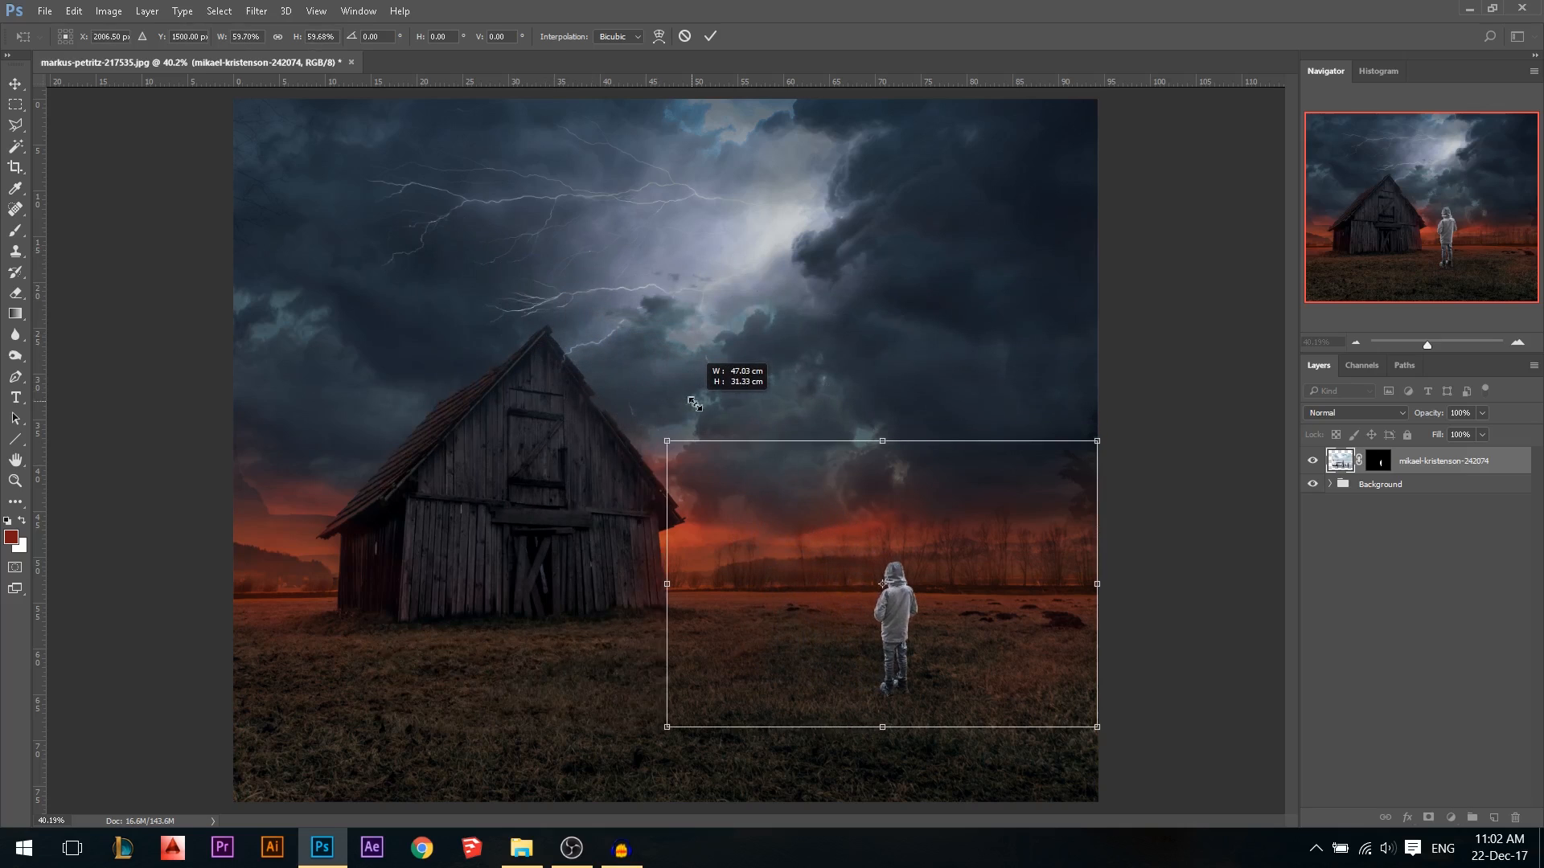
{"action": "left_click_drag", "start_coordinate": [980, 631], "coordinate": [907, 632]}
{"action": "key", "text": "Return"}
Check the figure against the Crop tool's rule-of-thirds grid and shift it slightly left toward the vertical third line
{"action": "key", "text": "p"}
{"action": "scroll", "coordinate": [906, 632], "scroll_direction": "down", "scroll_amount": 1}
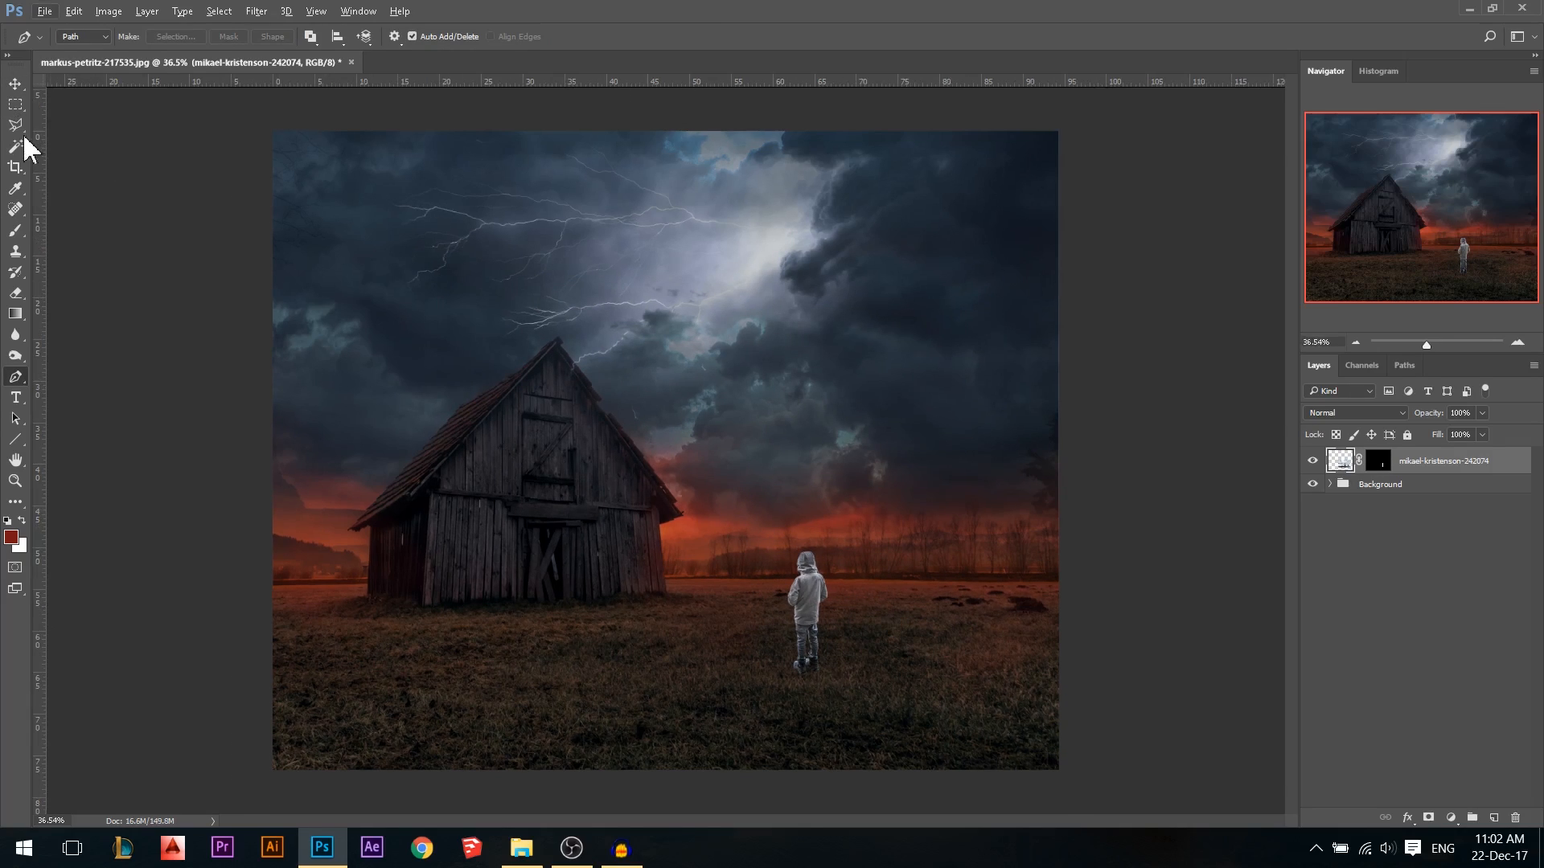
{"action": "left_click", "coordinate": [14, 167]}
{"action": "left_click", "coordinate": [597, 372]}
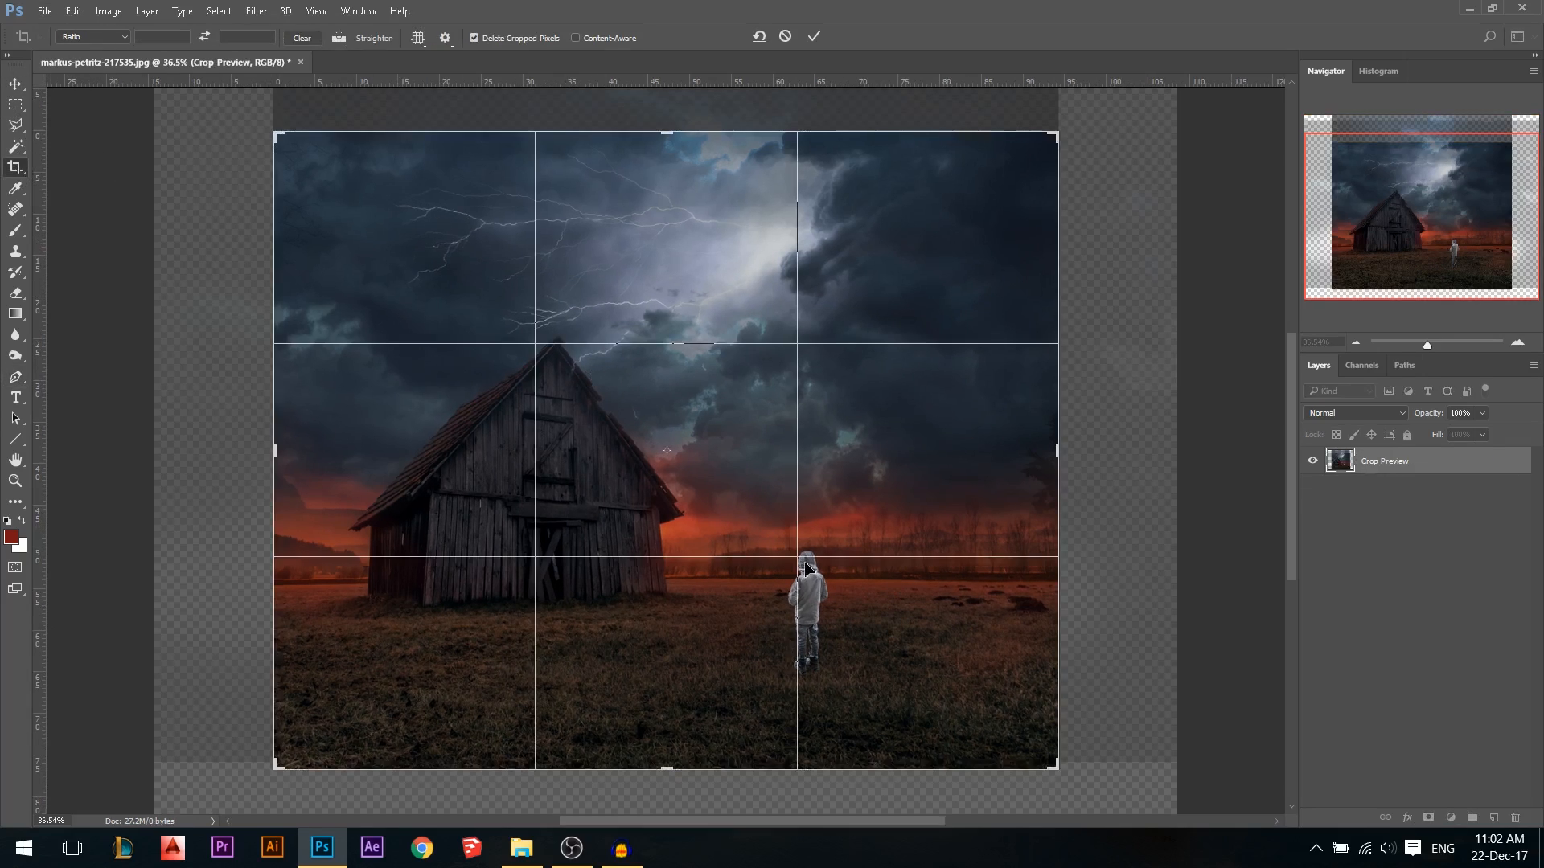
{"action": "left_click", "coordinate": [14, 85]}
{"action": "left_click_drag", "start_coordinate": [828, 604], "coordinate": [813, 605]}
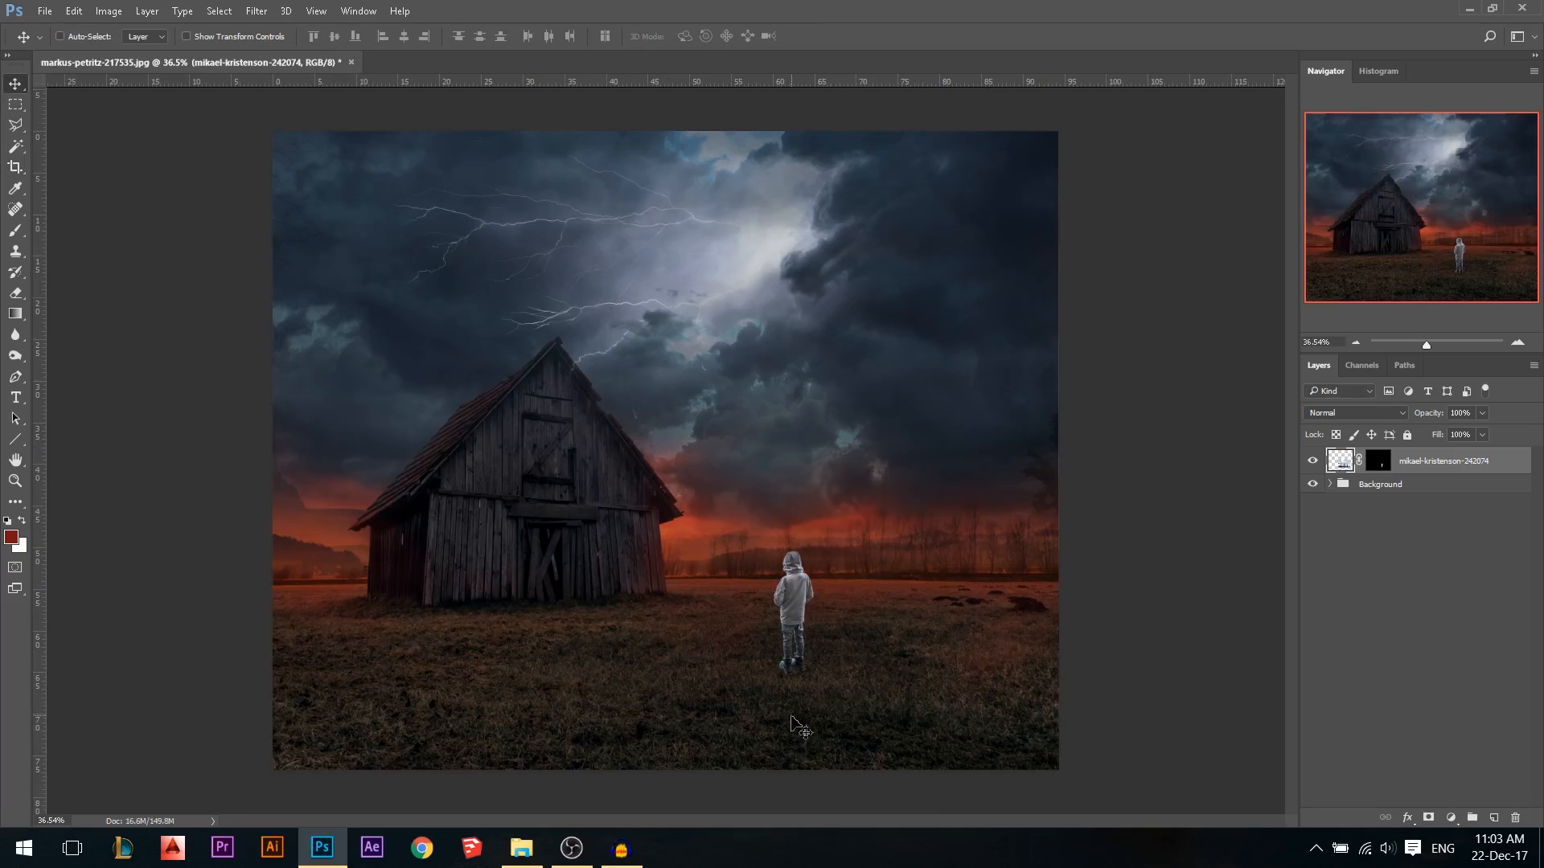
{"action": "scroll", "coordinate": [799, 725], "scroll_direction": "up", "scroll_amount": 5}
{"action": "scroll", "coordinate": [837, 664], "scroll_direction": "up", "scroll_amount": 1}
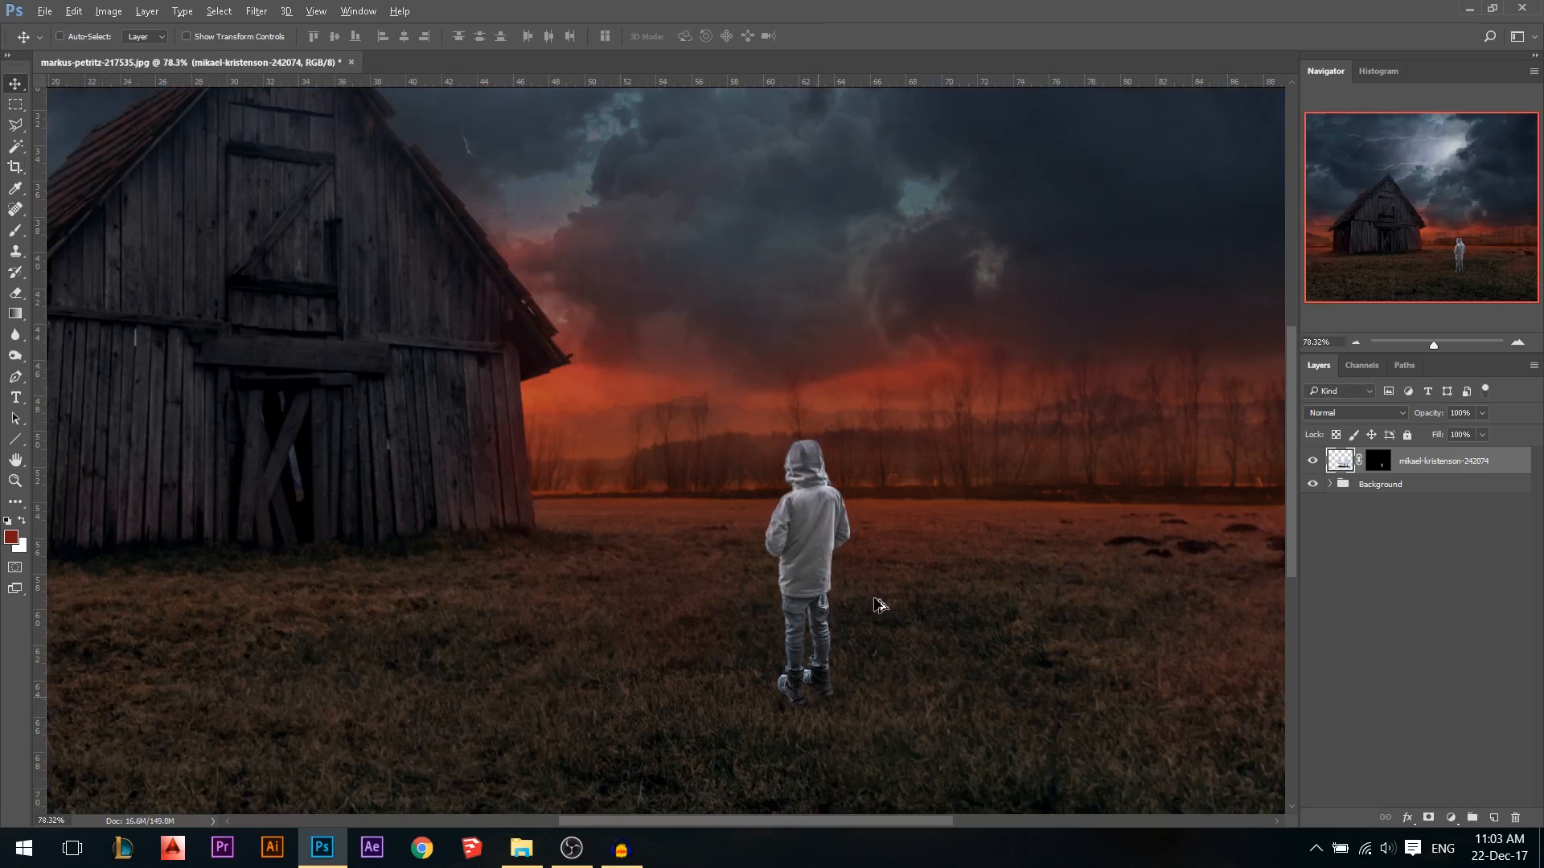
{"action": "scroll", "coordinate": [879, 606], "scroll_direction": "down", "scroll_amount": 4}
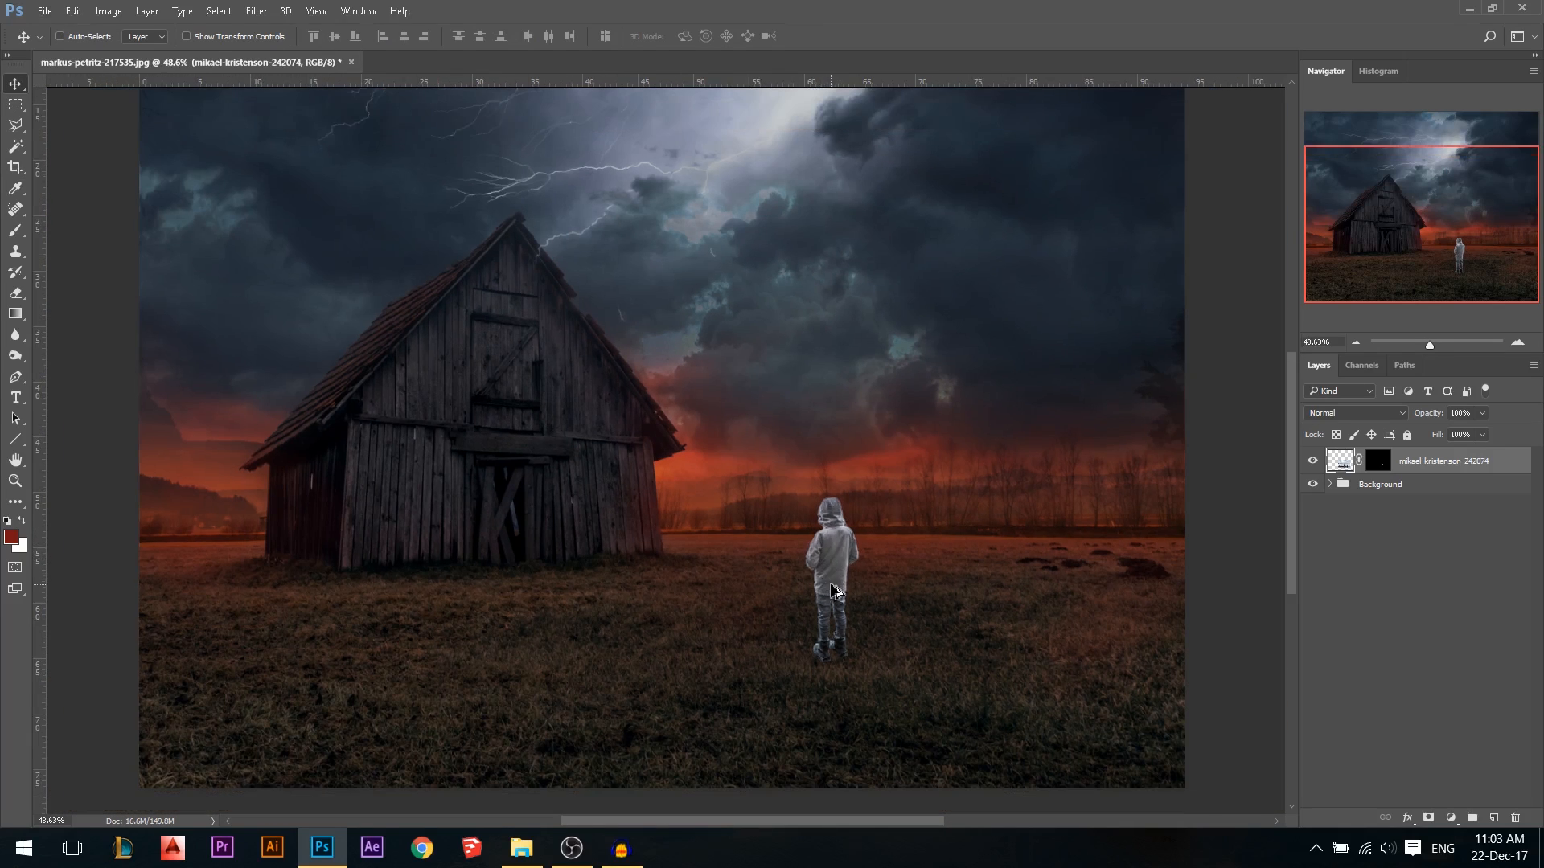
{"action": "scroll", "coordinate": [858, 632], "scroll_direction": "down", "scroll_amount": 1}
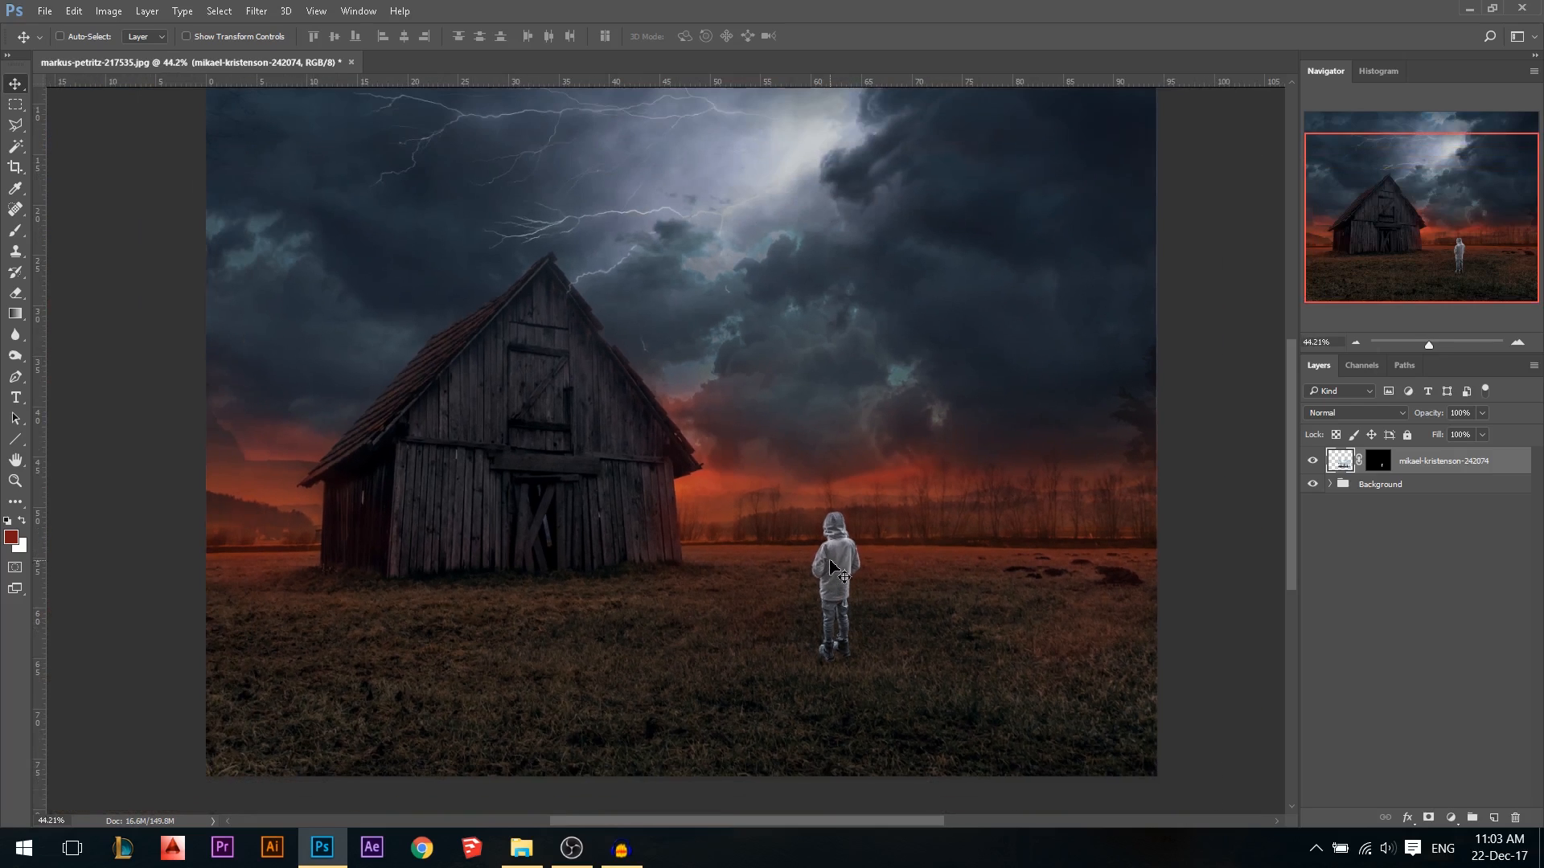
Darken the hooded figure with a clipped Curves adjustment, lowering the highlight end and slightly raising the black point's output
{"action": "scroll", "coordinate": [836, 571], "scroll_direction": "up", "scroll_amount": 6}
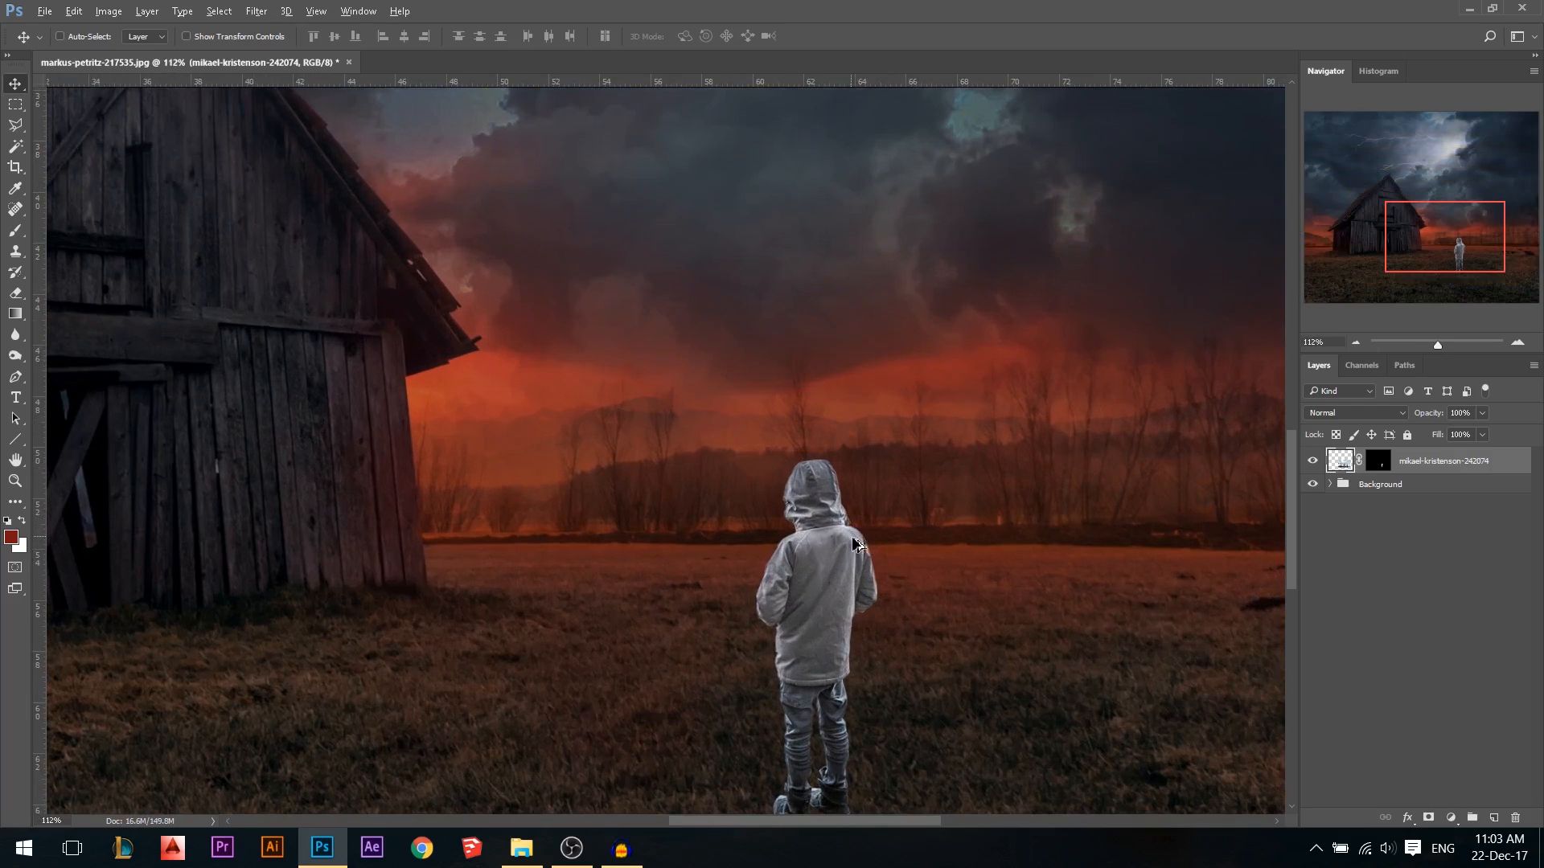
{"action": "scroll", "coordinate": [800, 517], "scroll_direction": "down", "scroll_amount": 1}
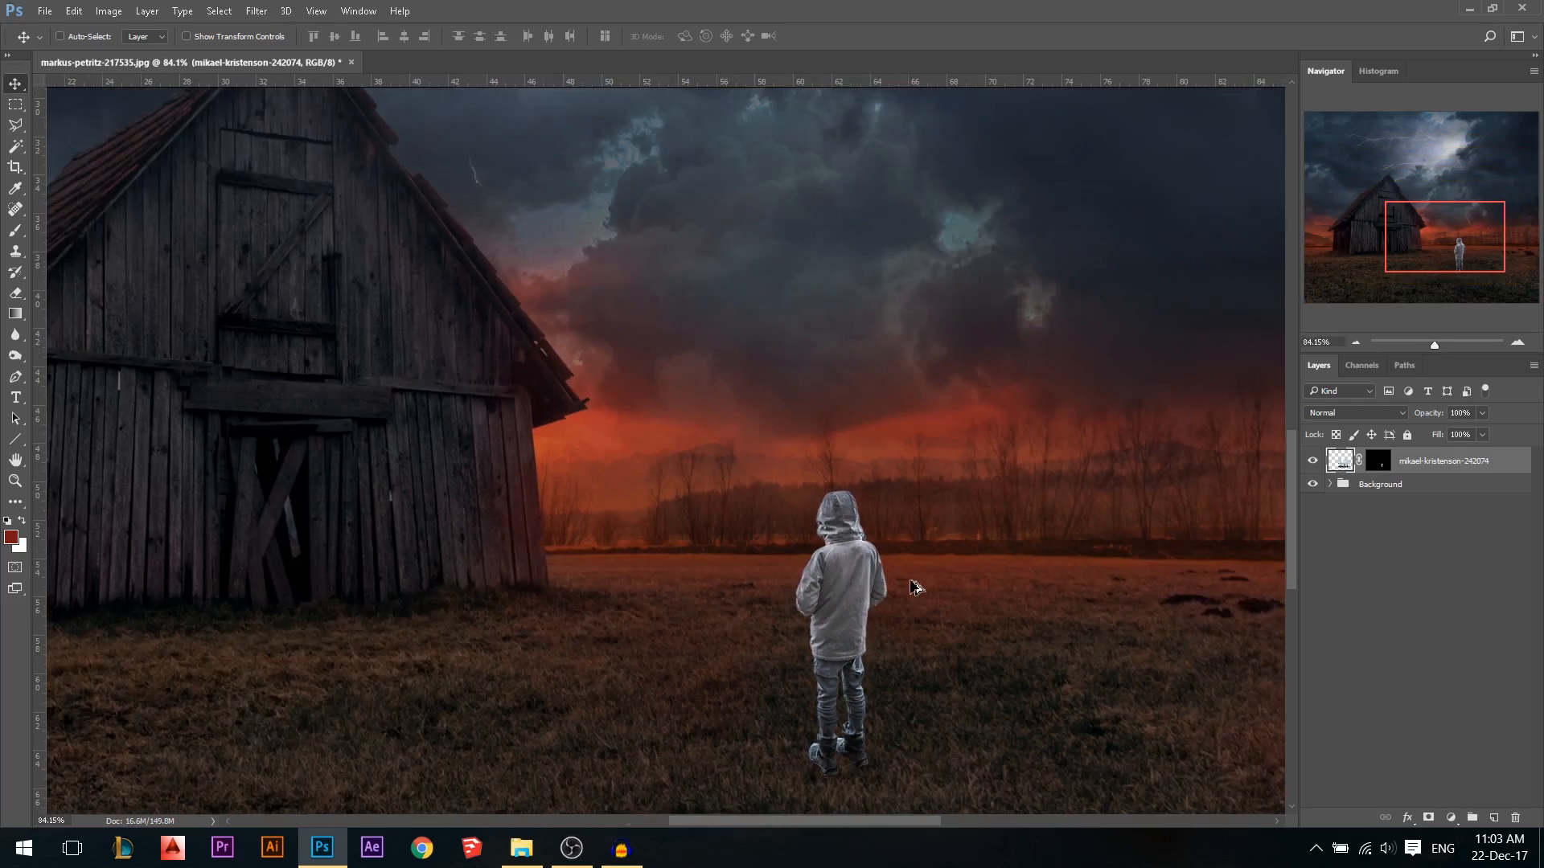
{"action": "left_click", "coordinate": [1452, 812]}
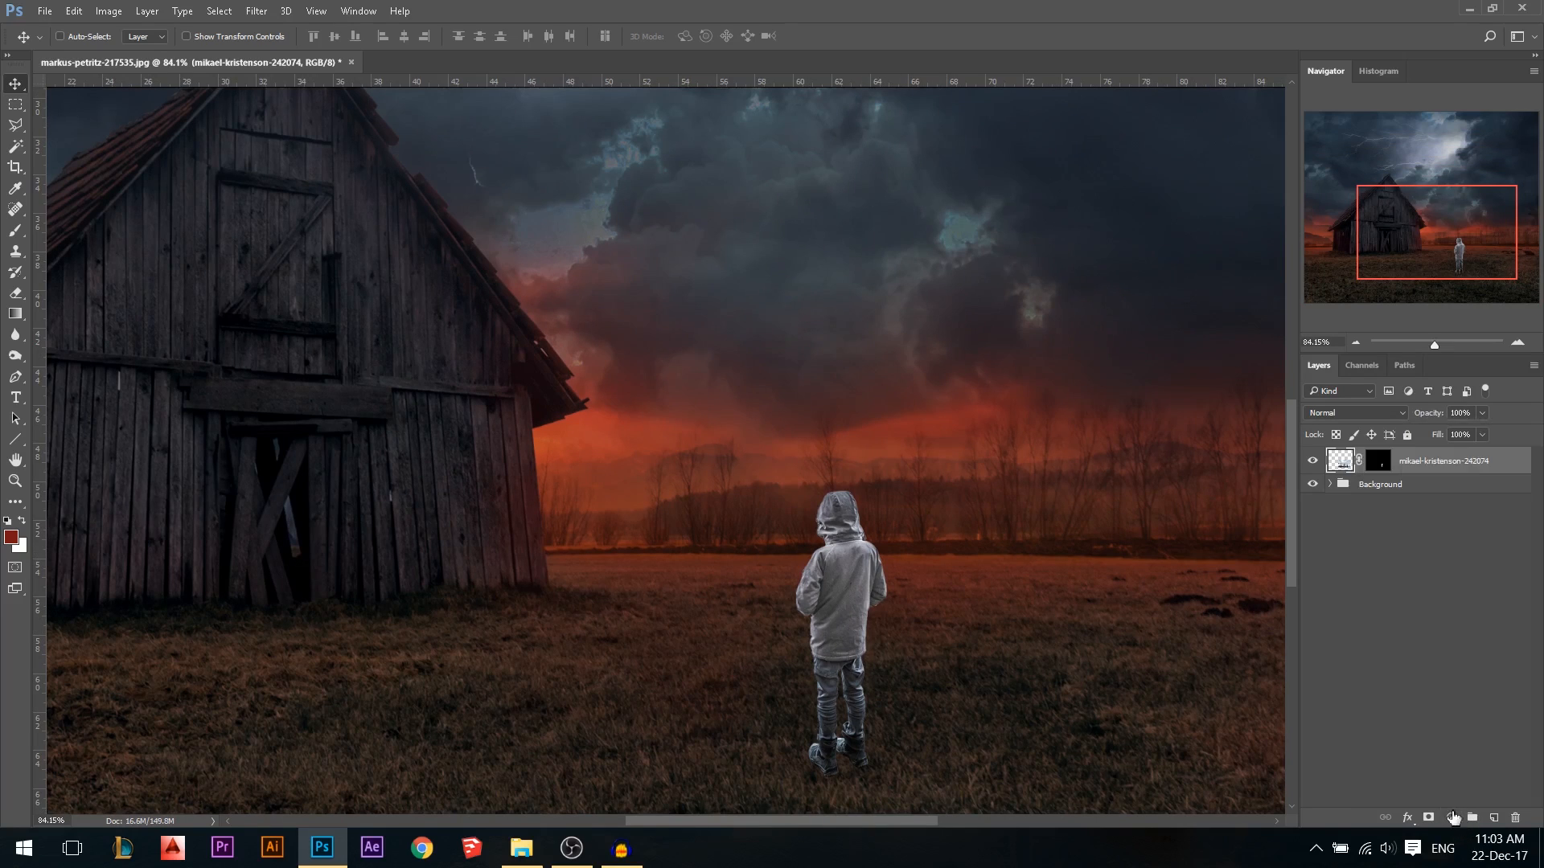
{"action": "left_click", "coordinate": [1377, 563]}
{"action": "left_click", "coordinate": [1138, 421]}
{"action": "left_click_drag", "start_coordinate": [1236, 239], "coordinate": [1237, 312]}
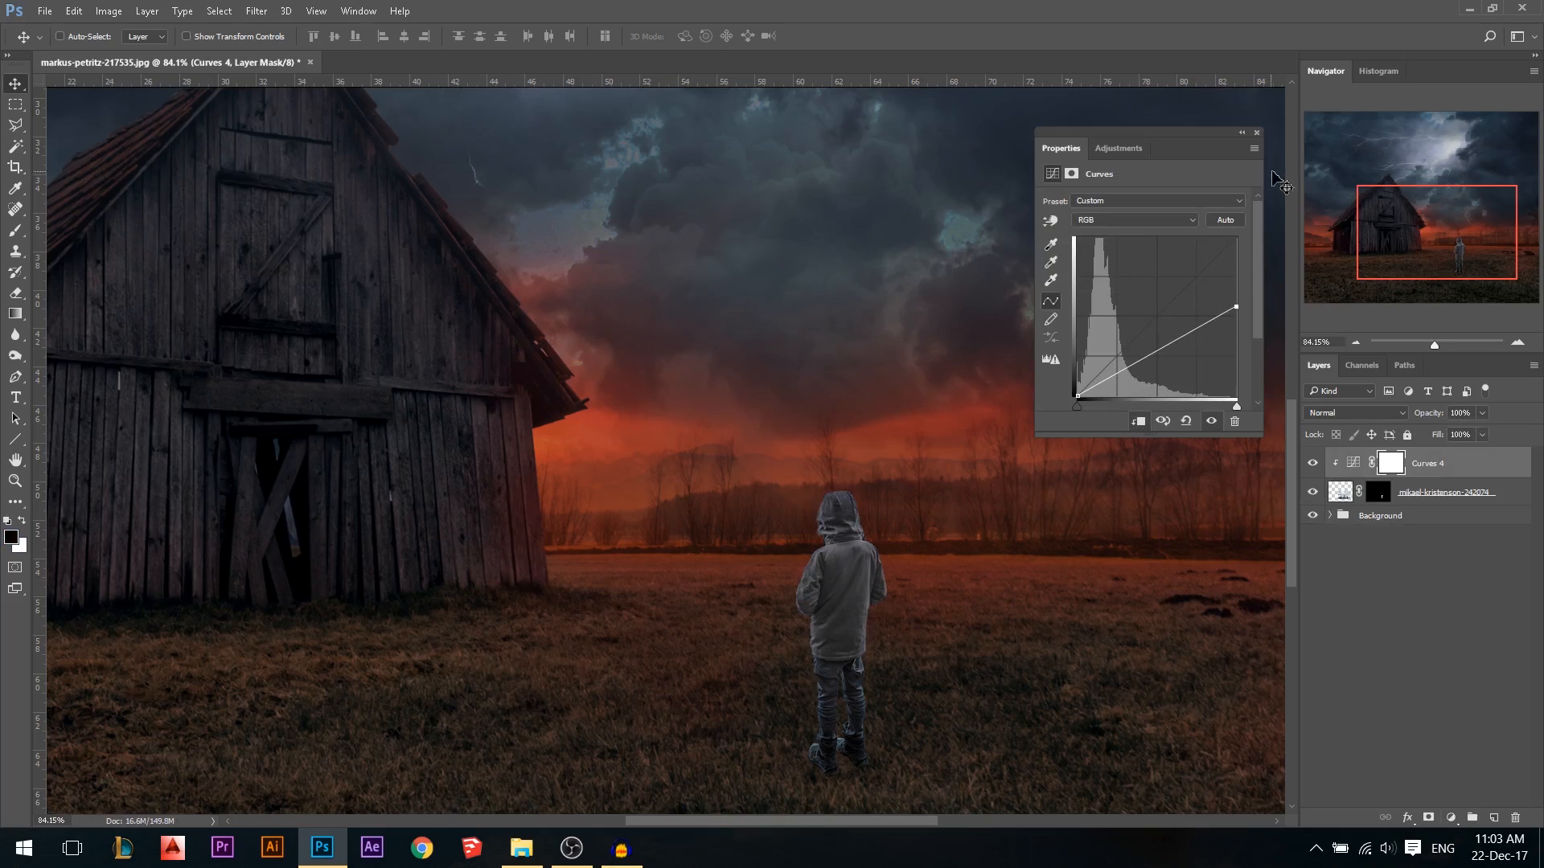
{"action": "left_click_drag", "start_coordinate": [1076, 401], "coordinate": [1077, 390]}
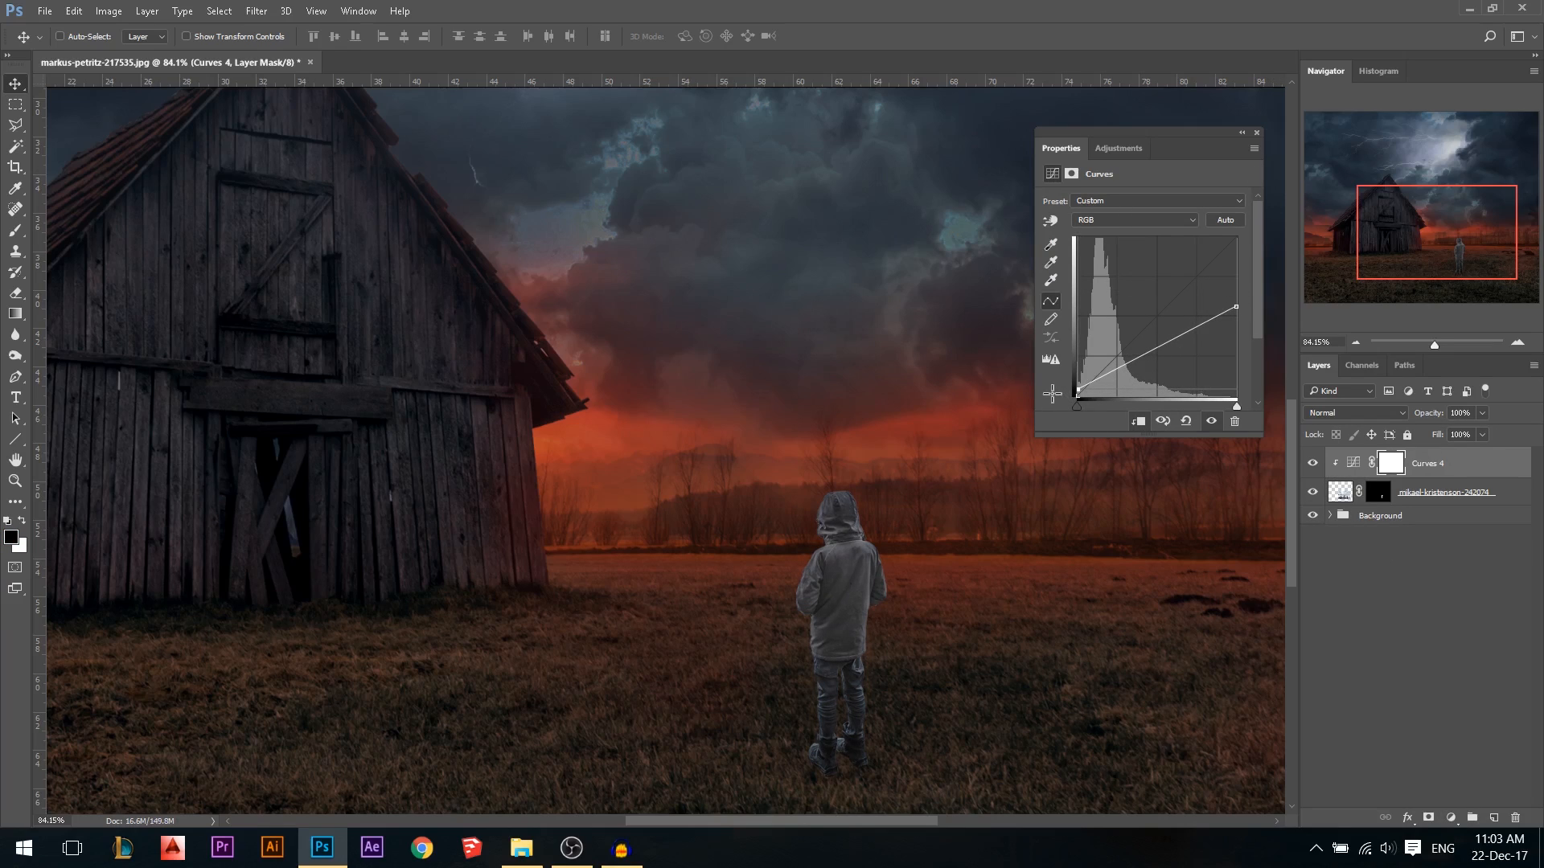
Darken the figure with a second clipped Curves adjustment that lowers the highlight output, and invert its mask to black
{"action": "left_click", "coordinate": [1257, 133]}
{"action": "key", "text": "ctrl+0"}
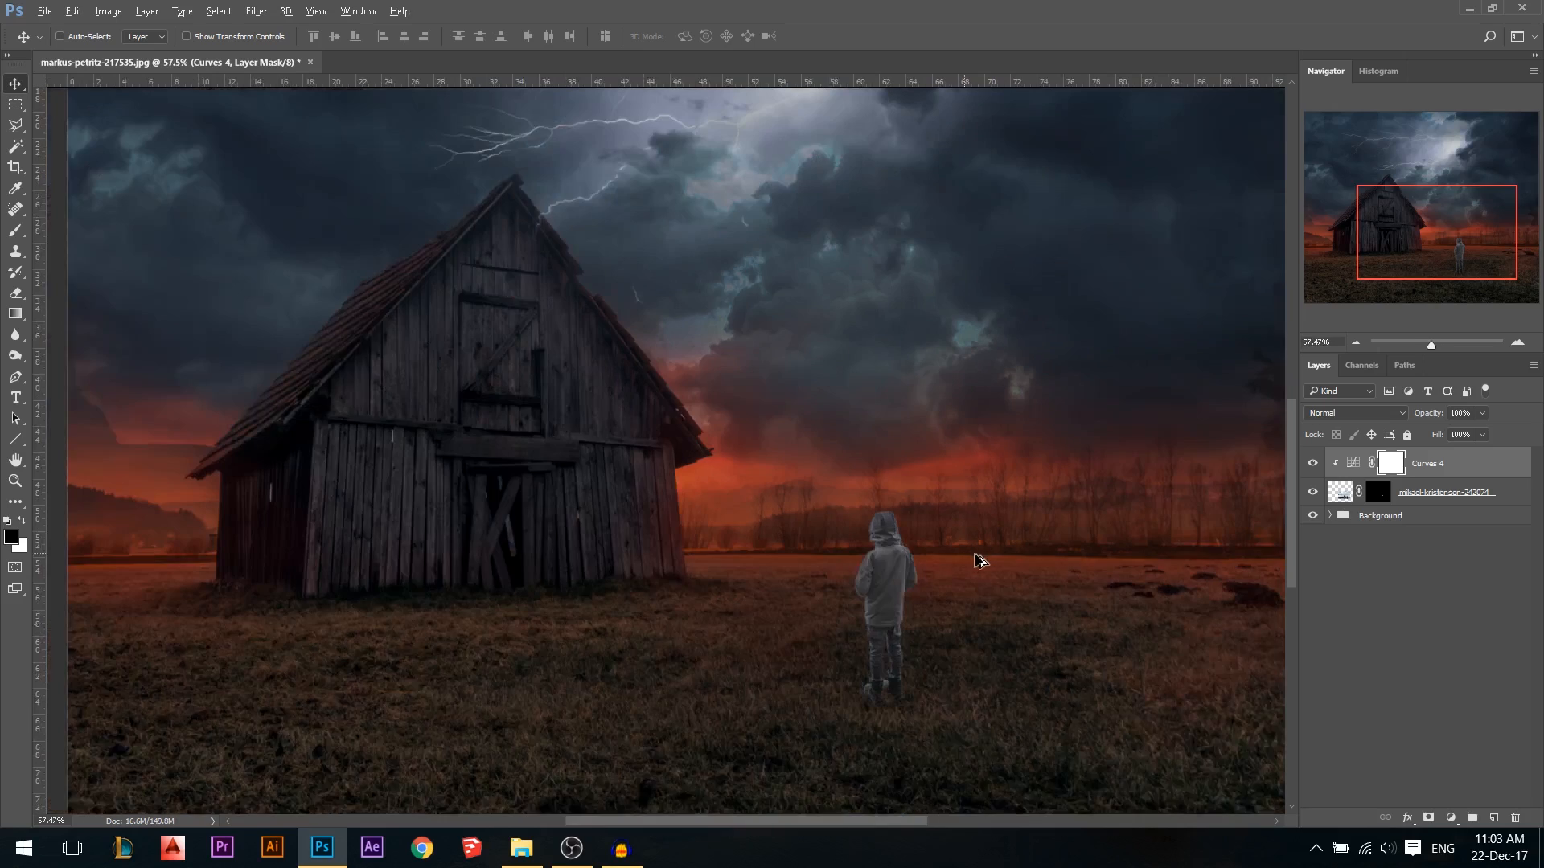
{"action": "scroll", "coordinate": [951, 587], "scroll_direction": "down", "scroll_amount": 2}
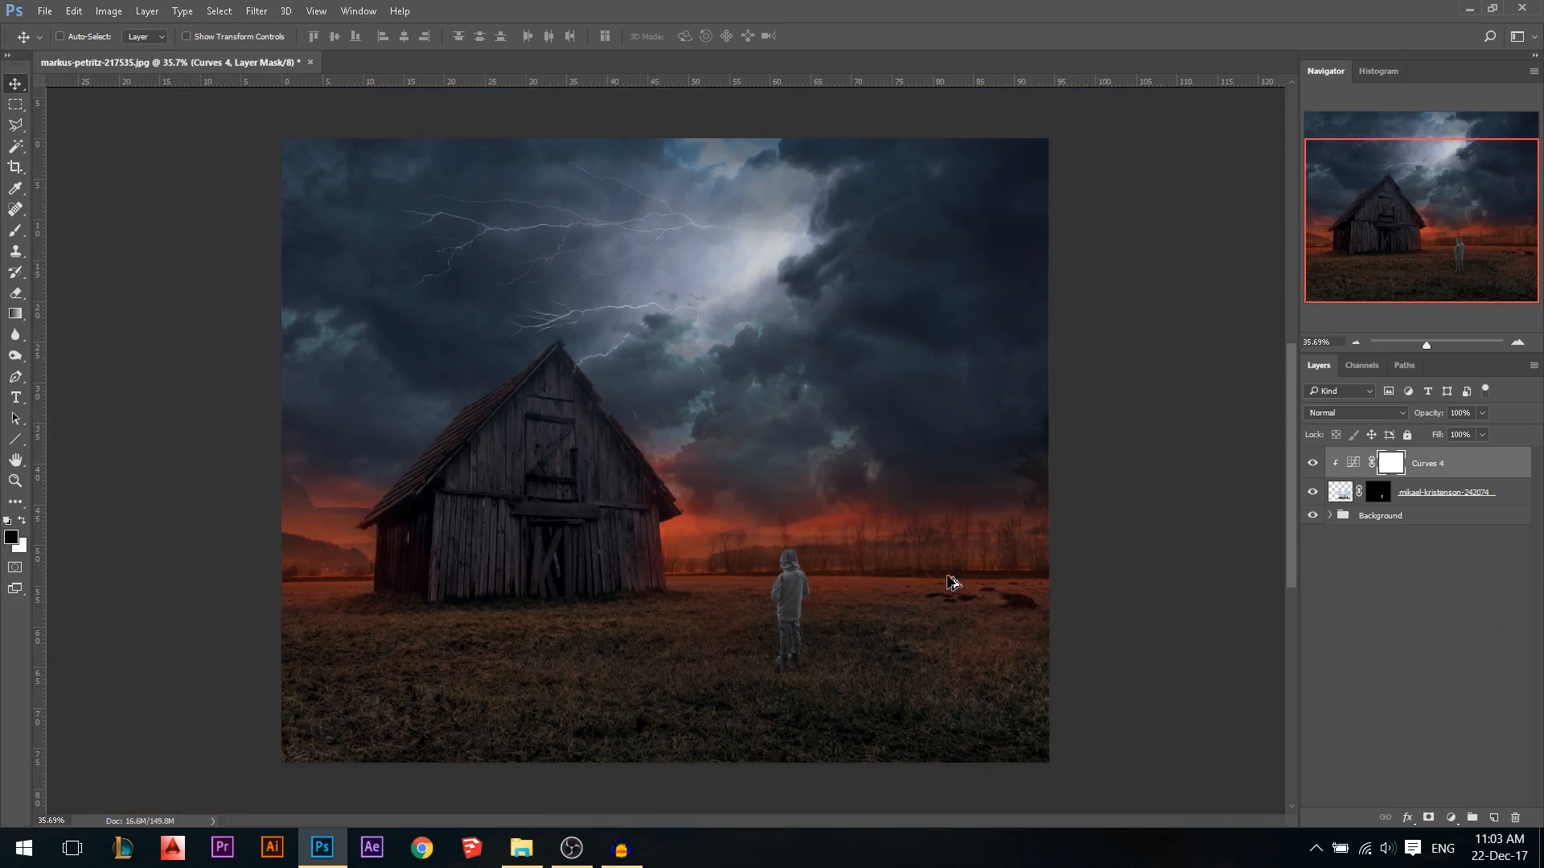
{"action": "scroll", "coordinate": [768, 608], "scroll_direction": "up", "scroll_amount": 5}
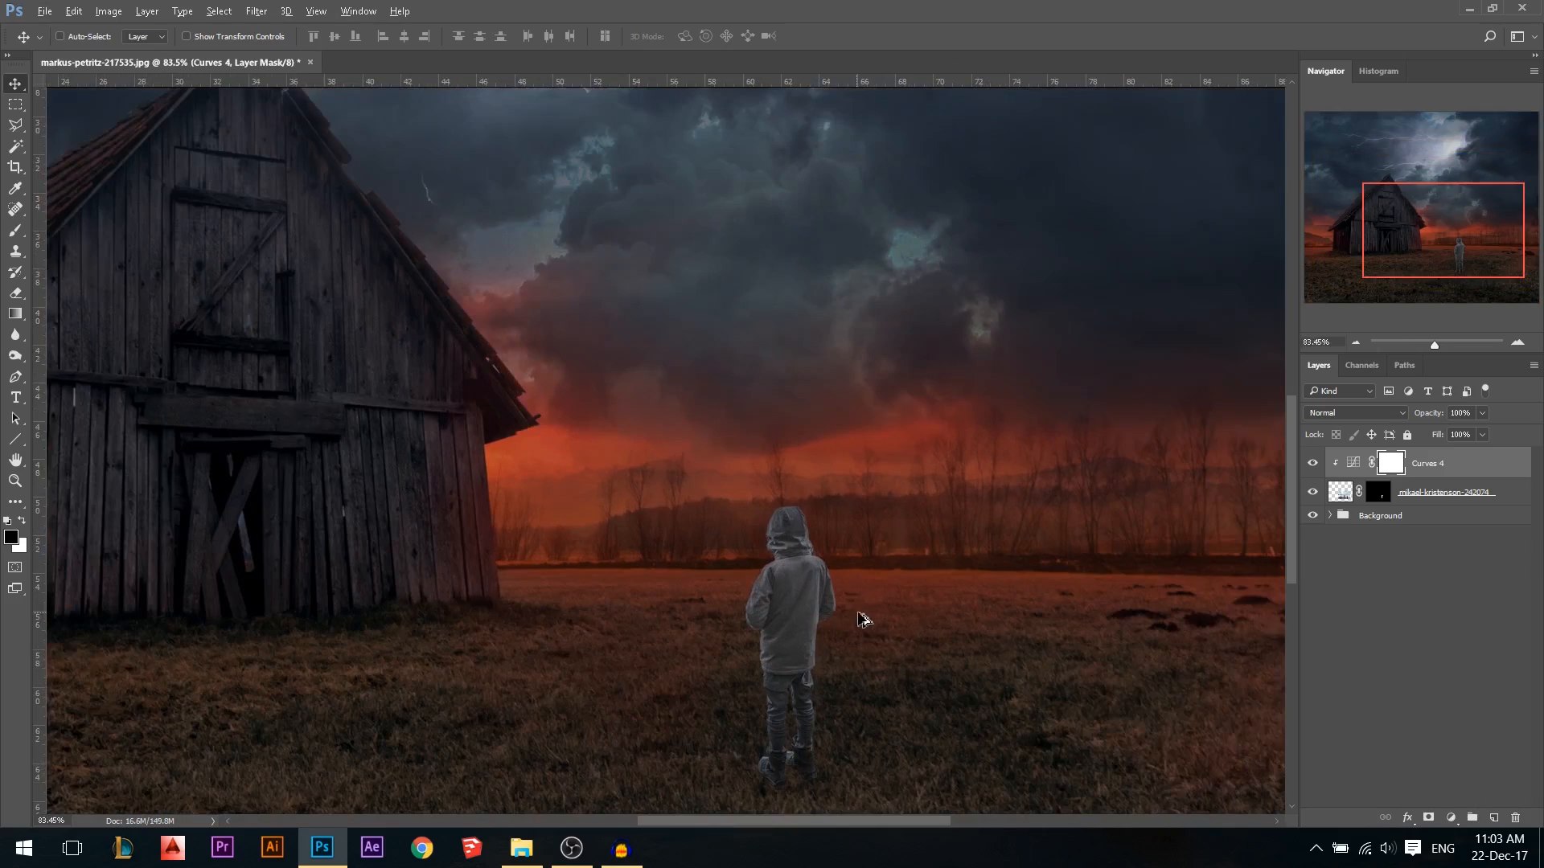
{"action": "left_click", "coordinate": [1443, 819]}
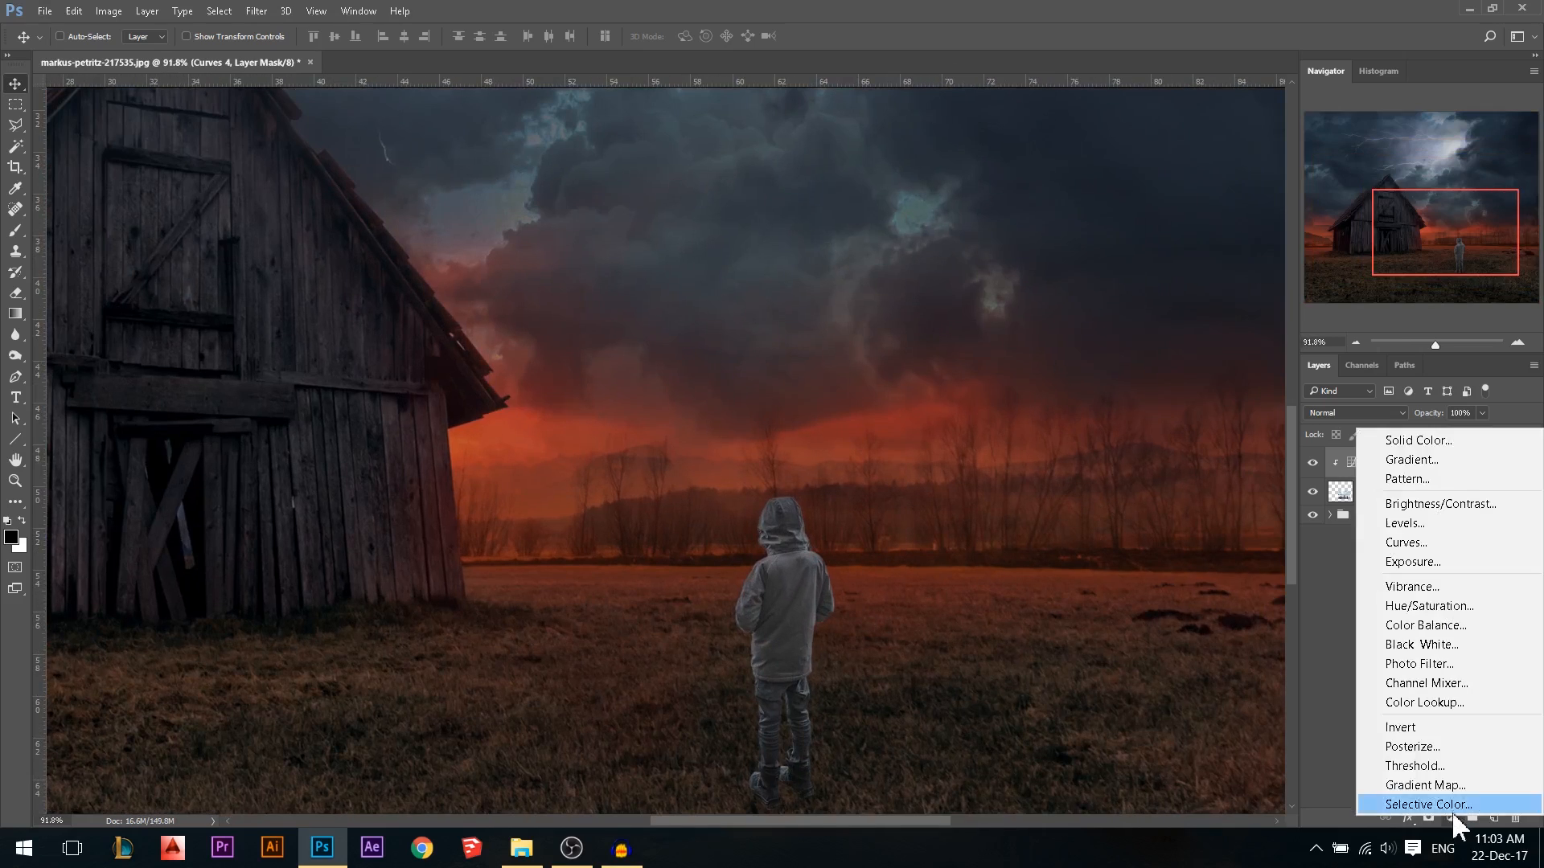
{"action": "left_click", "coordinate": [1415, 541]}
{"action": "left_click", "coordinate": [1142, 423]}
{"action": "left_click_drag", "start_coordinate": [1236, 238], "coordinate": [1255, 309]}
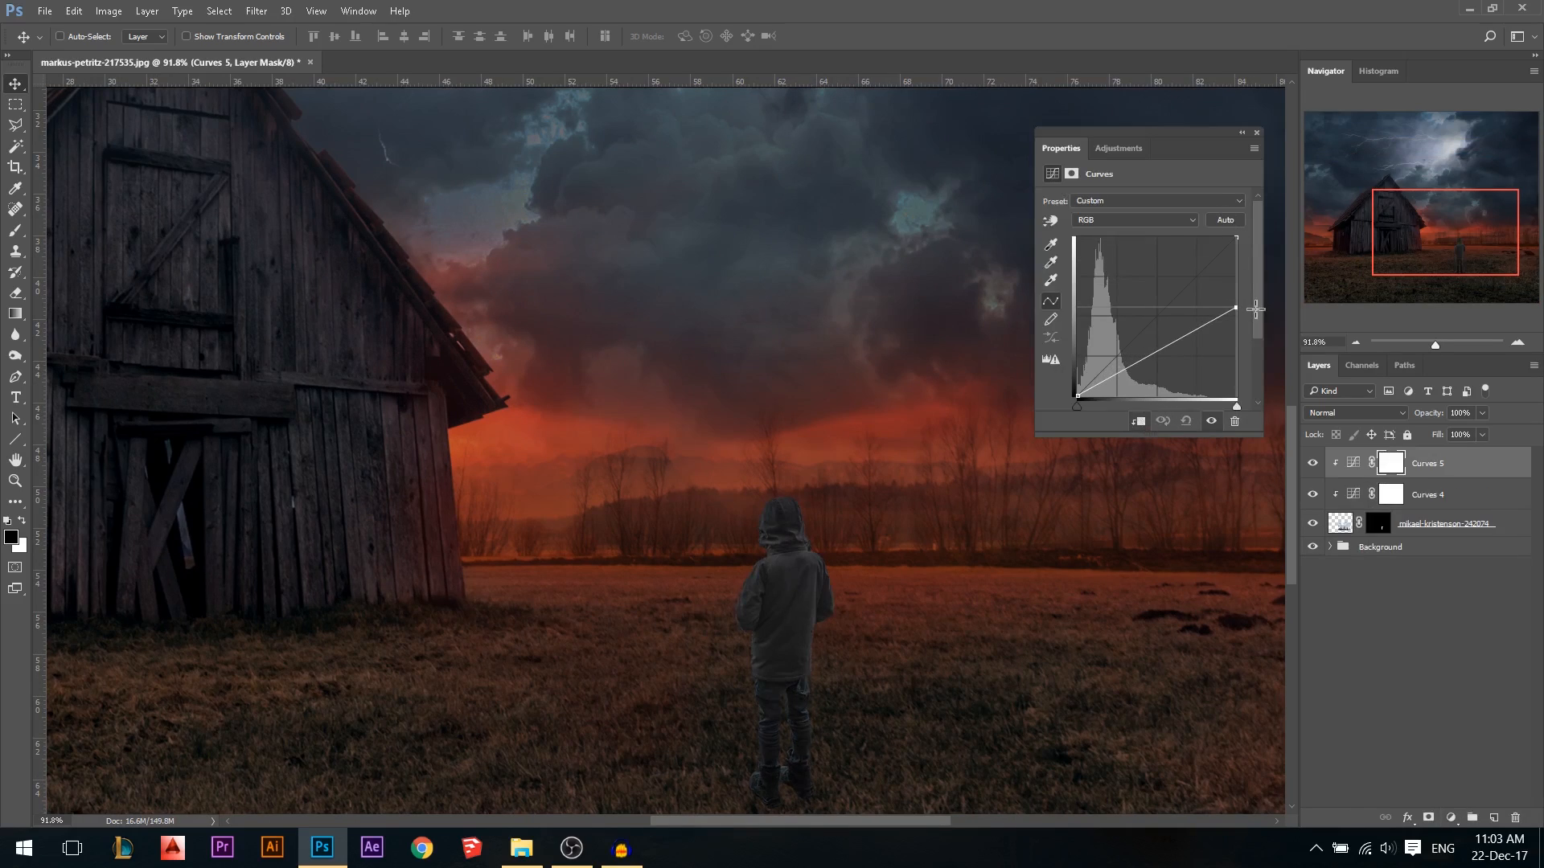
{"action": "left_click", "coordinate": [1257, 133]}
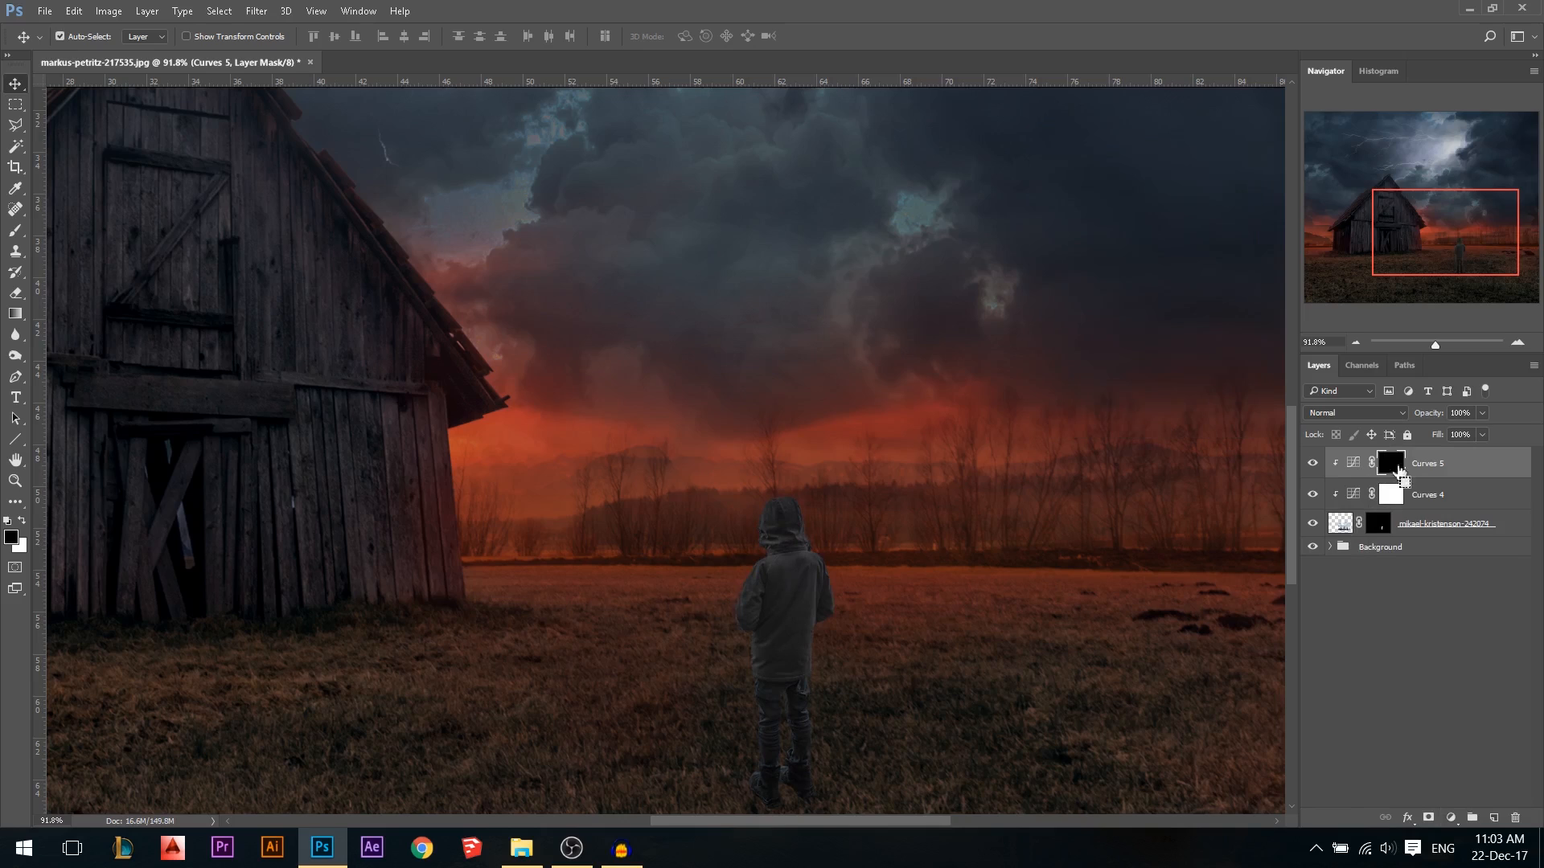
Paint with a small soft white brush at 48% opacity on the Curves 5 mask to darken the figure's hood and shoulder edges
{"action": "left_click", "coordinate": [15, 231]}
{"action": "left_click", "coordinate": [23, 521]}
{"action": "right_click", "coordinate": [551, 503]}
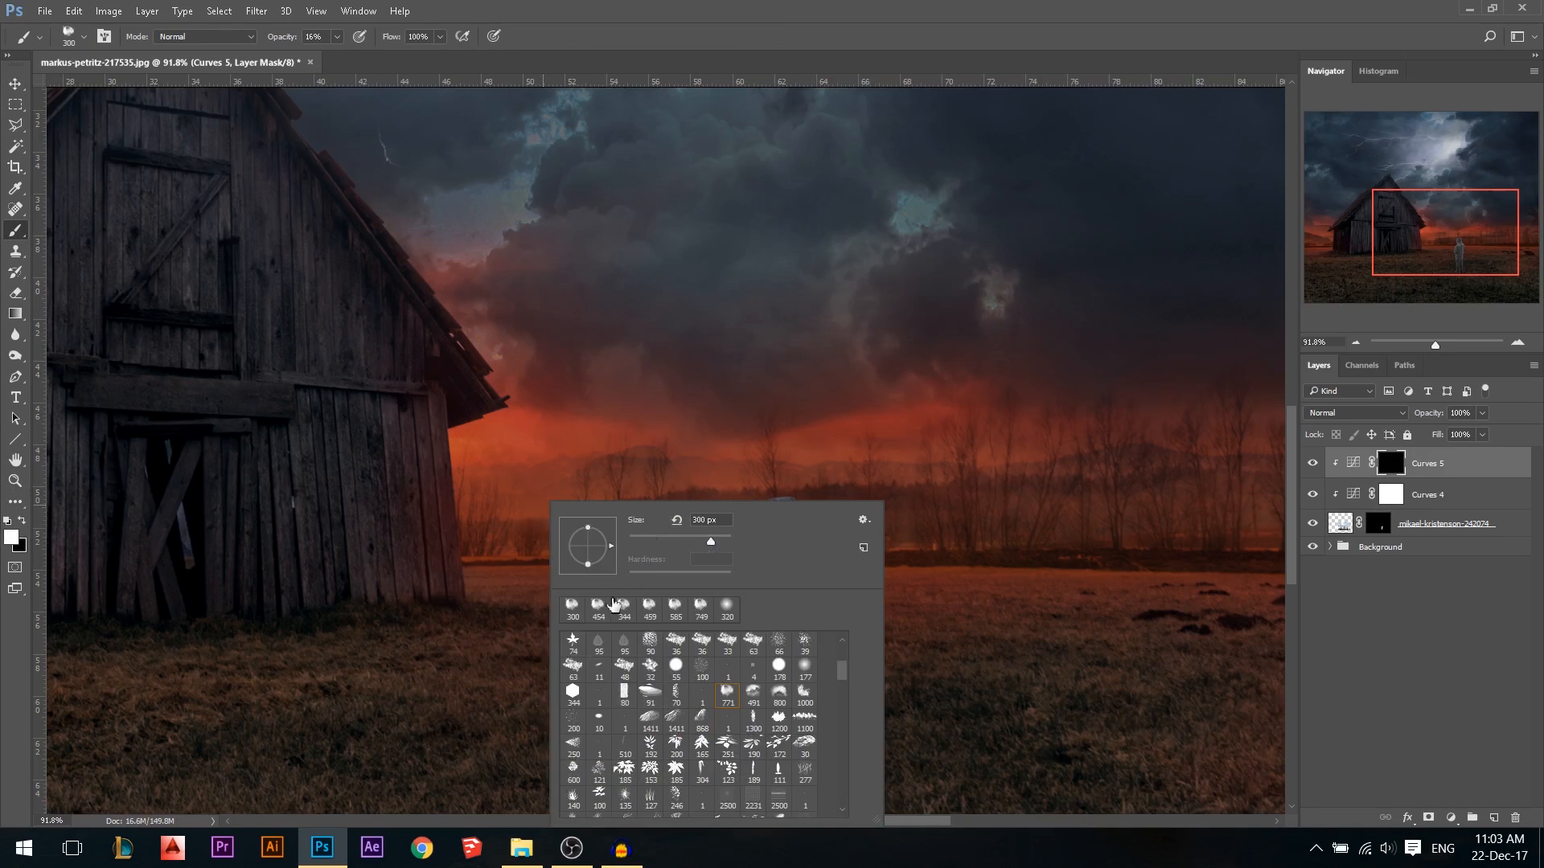
{"action": "double_click", "coordinate": [729, 613]}
{"action": "left_click_drag", "start_coordinate": [283, 37], "coordinate": [304, 48]}
{"action": "left_click_drag", "start_coordinate": [788, 519], "coordinate": [716, 539]}
{"action": "scroll", "coordinate": [778, 546], "scroll_direction": "up", "scroll_amount": 6}
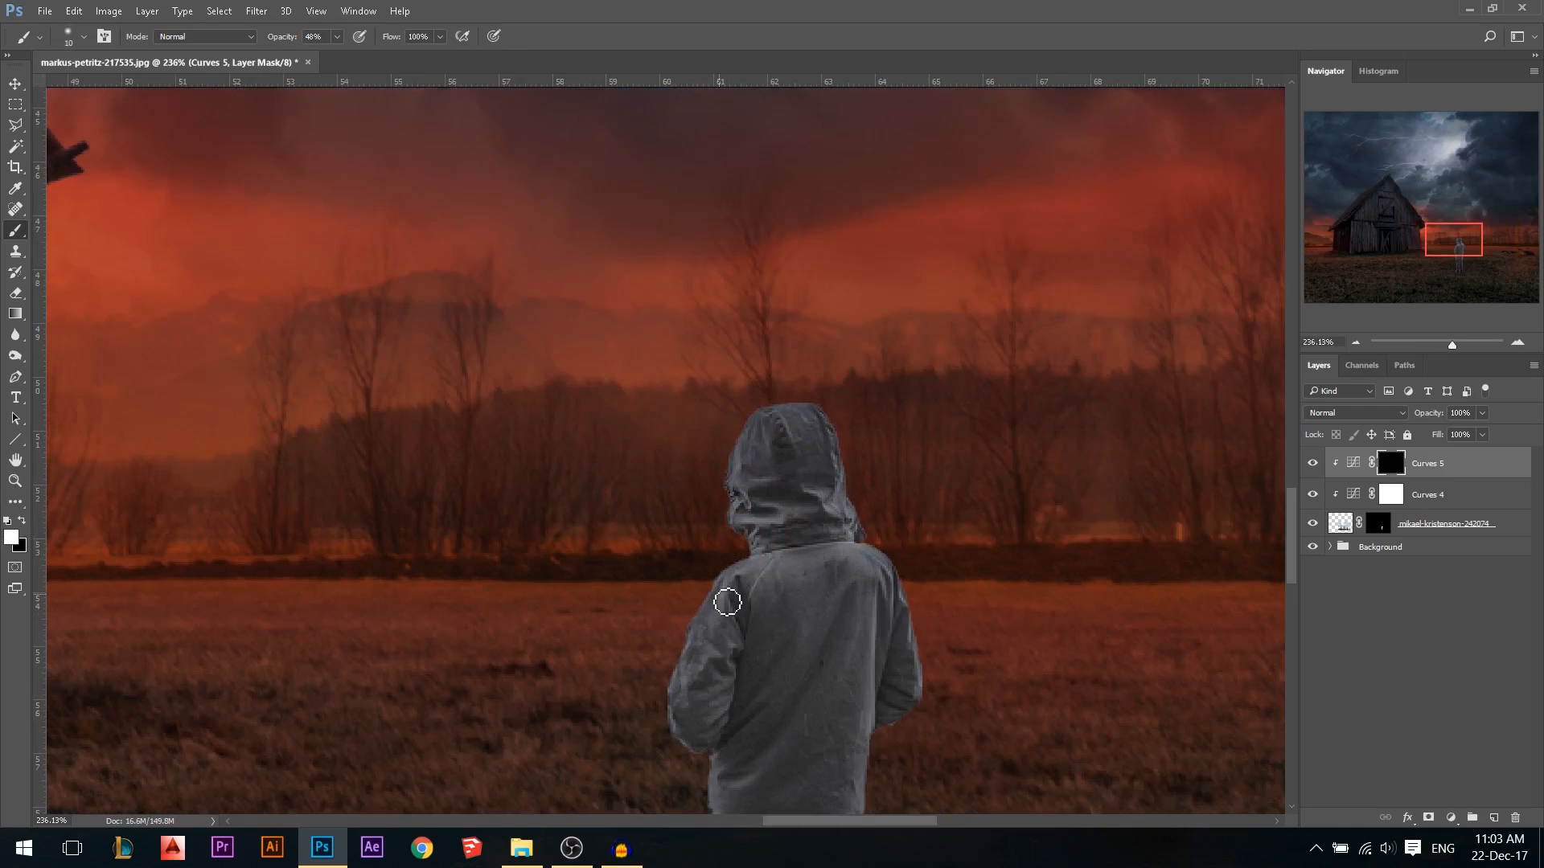
{"action": "mouse_move", "coordinate": [729, 609]}
{"action": "left_mouse_down"}
{"action": "mouse_move", "coordinate": [906, 549]}
{"action": "mouse_move", "coordinate": [865, 537]}
{"action": "mouse_move", "coordinate": [862, 502]}
{"action": "mouse_move", "coordinate": [839, 512]}
{"action": "mouse_move", "coordinate": [812, 496]}
{"action": "mouse_move", "coordinate": [838, 518]}
{"action": "mouse_move", "coordinate": [849, 471]}
{"action": "mouse_move", "coordinate": [788, 533]}
{"action": "mouse_move", "coordinate": [743, 528]}
{"action": "mouse_move", "coordinate": [734, 448]}
{"action": "left_mouse_up"}
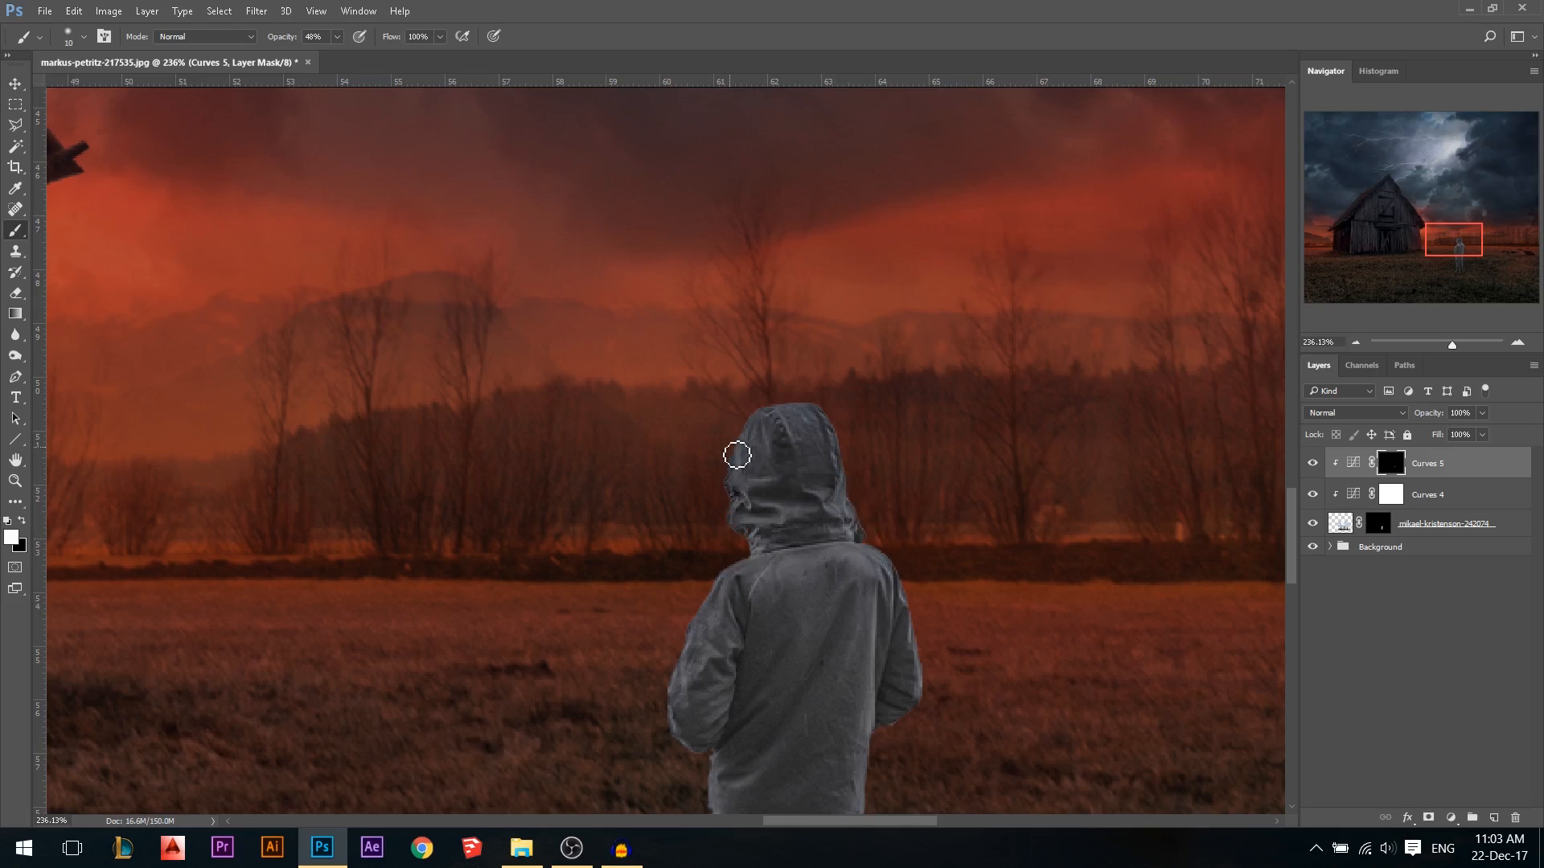
{"action": "left_click_drag", "start_coordinate": [882, 572], "coordinate": [882, 680]}
Extend the painted darkening on the same mask down the jacket's hem, trousers and boots
{"action": "scroll", "coordinate": [861, 813], "scroll_direction": "down", "scroll_amount": 1}
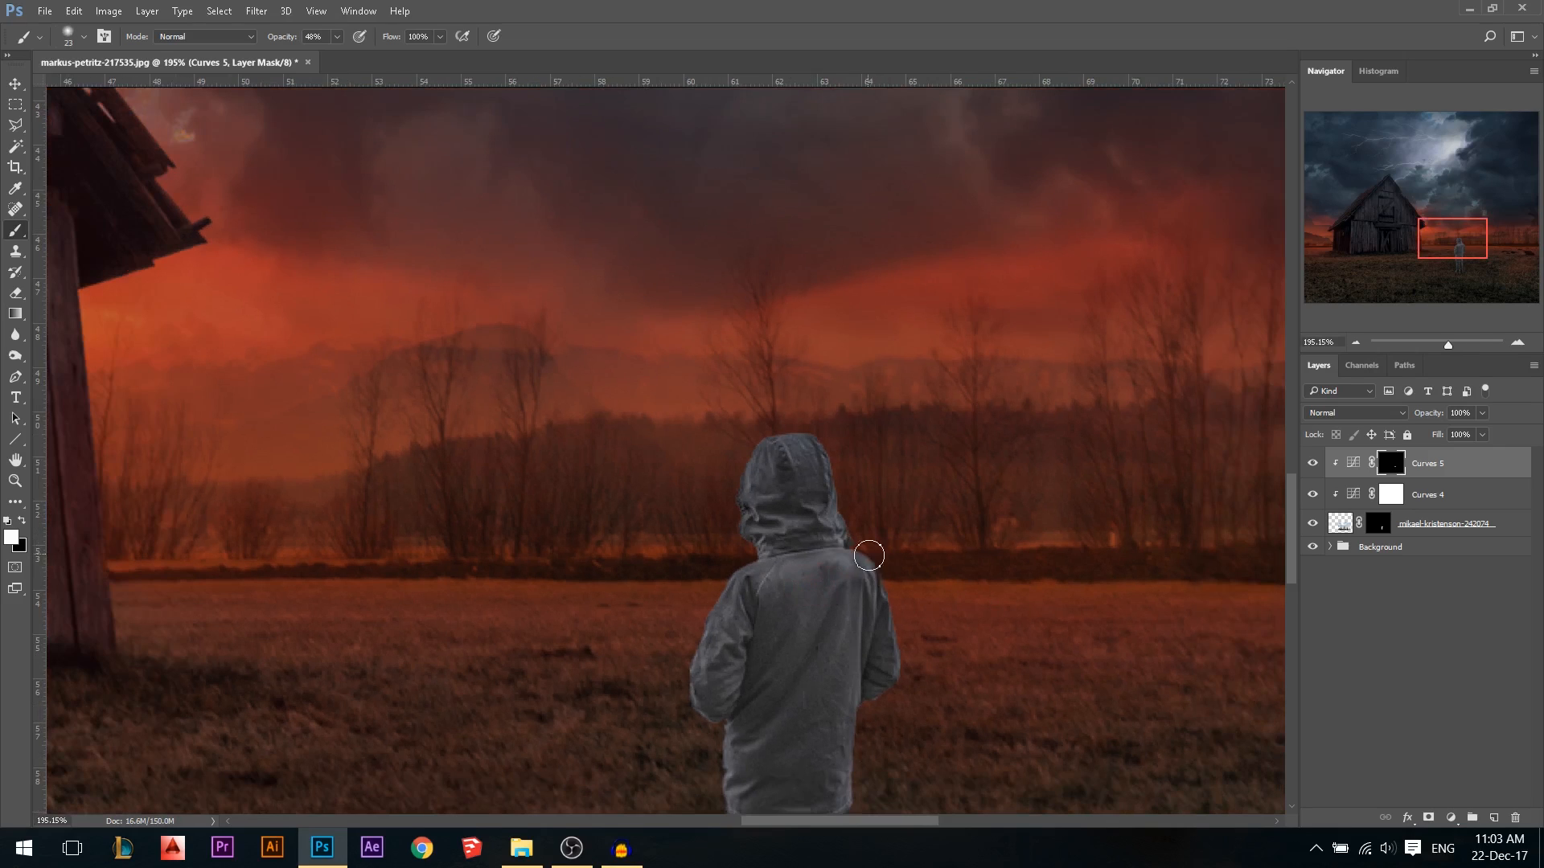
{"action": "scroll", "coordinate": [892, 537], "scroll_direction": "down", "scroll_amount": 4}
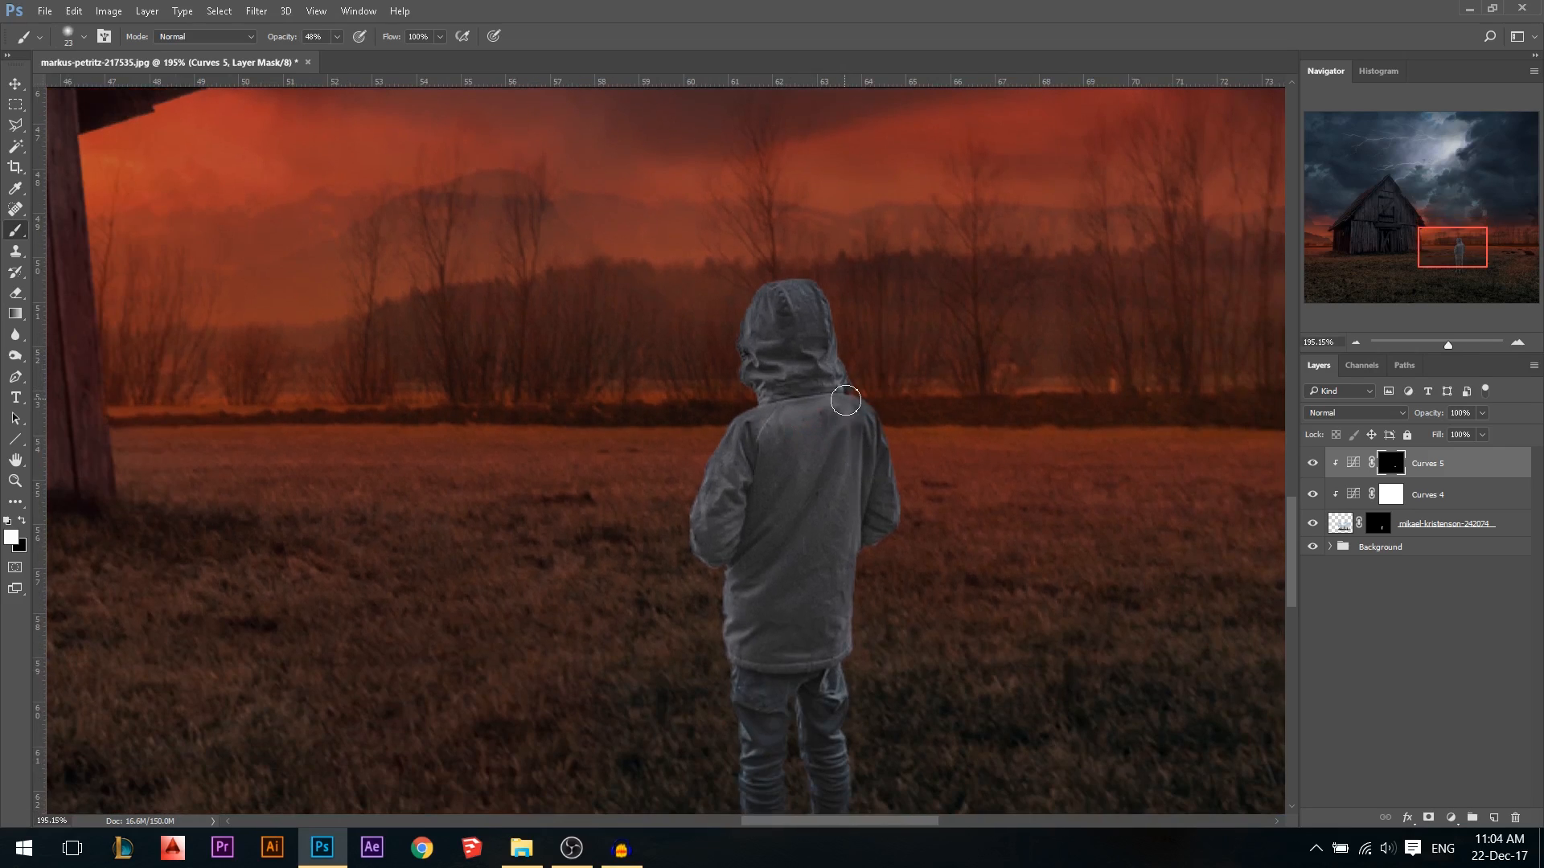
{"action": "scroll", "coordinate": [689, 552], "scroll_direction": "down", "scroll_amount": 1}
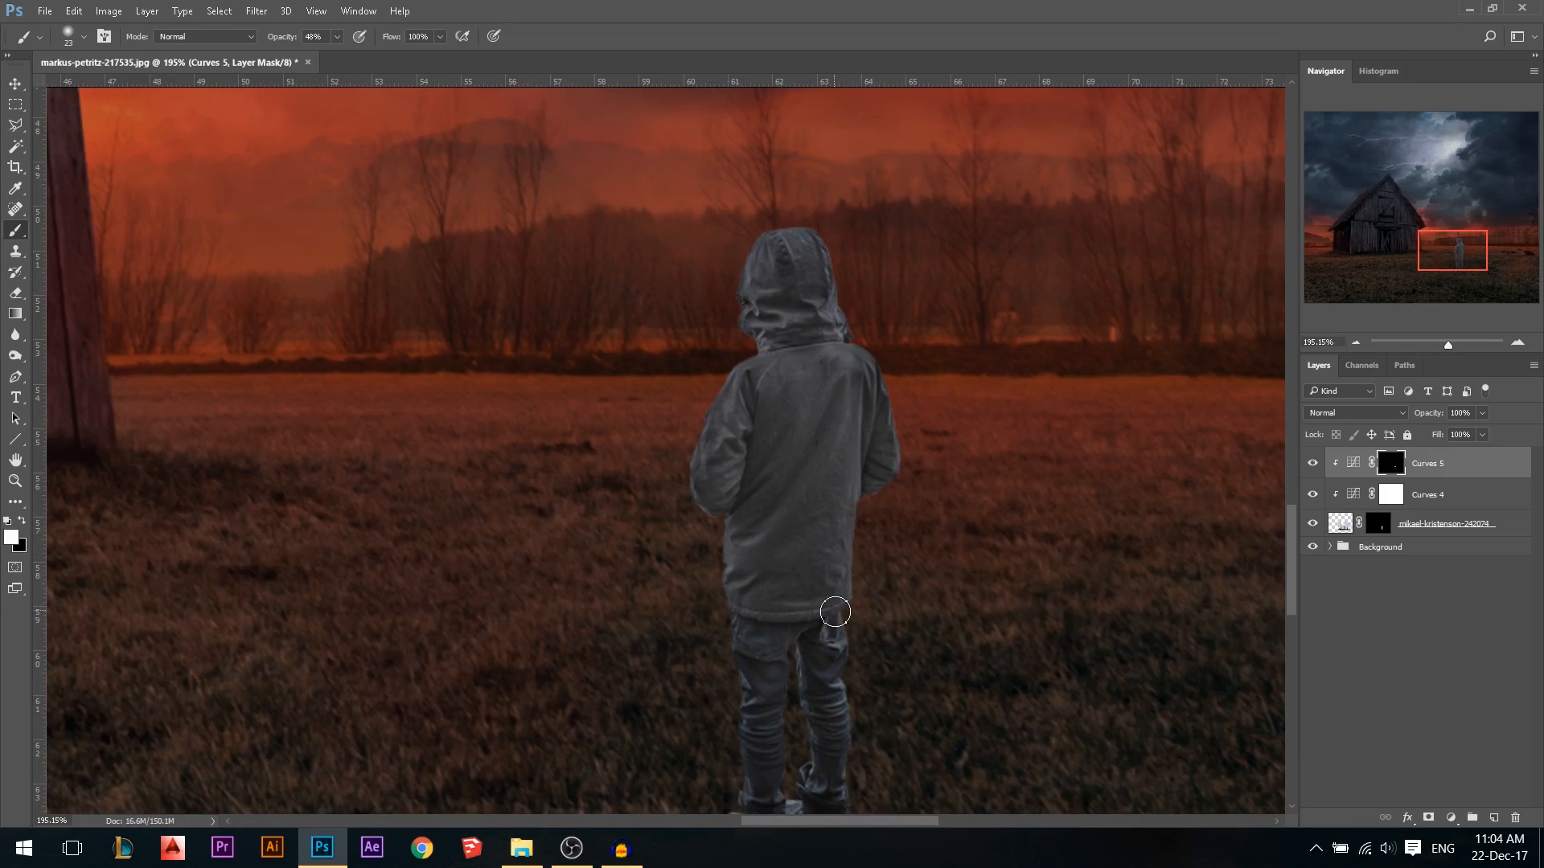
{"action": "scroll", "coordinate": [850, 697], "scroll_direction": "down", "scroll_amount": 3}
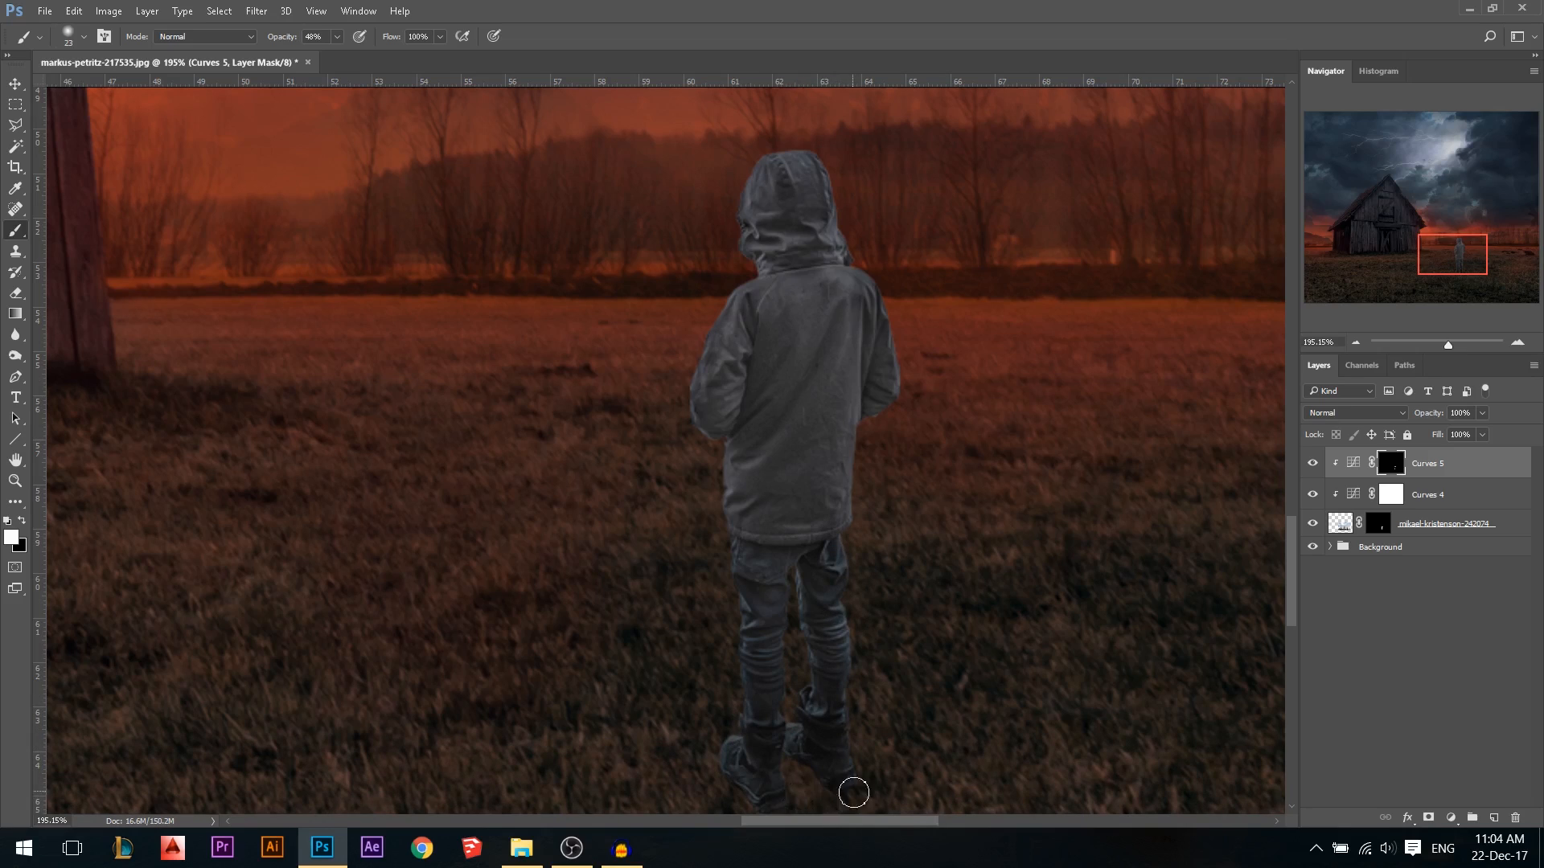
{"action": "scroll", "coordinate": [824, 772], "scroll_direction": "down", "scroll_amount": 2}
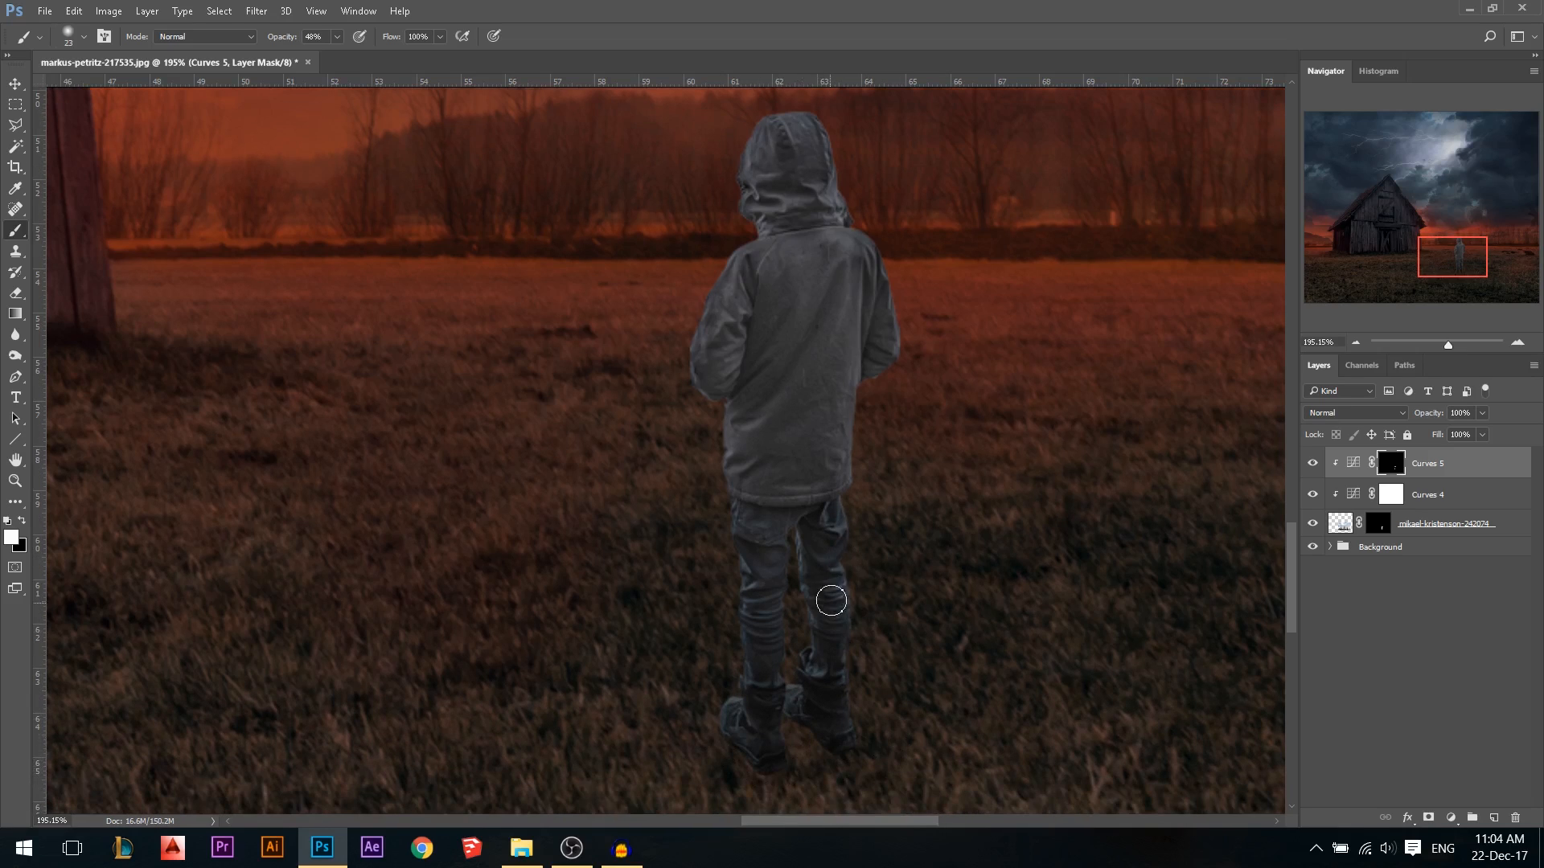
{"action": "key", "text": "ctrl+0"}
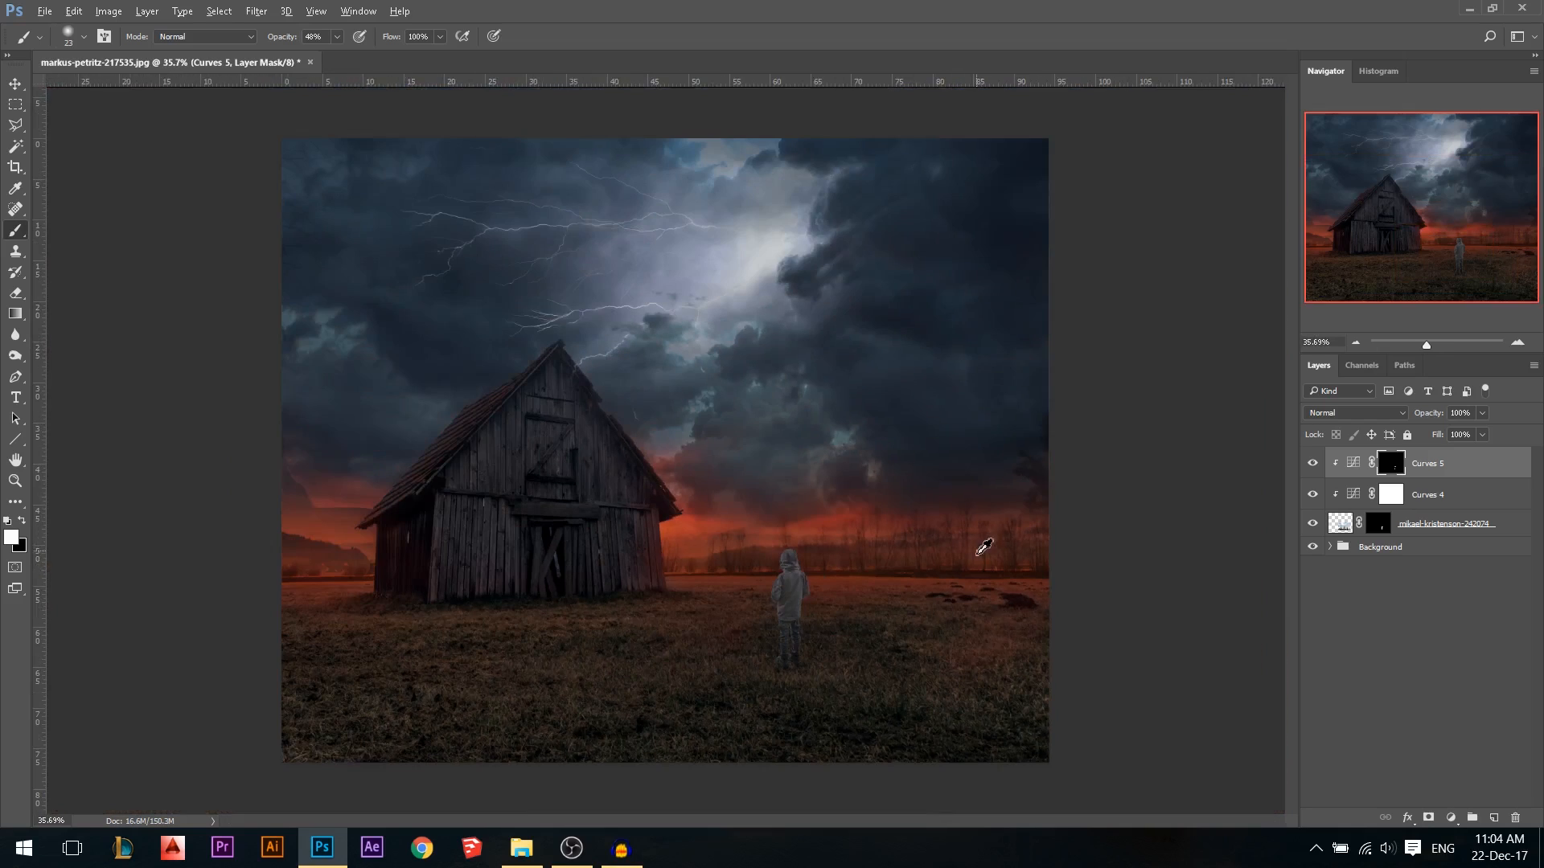
Paint black on the lightning layer's mask to hide the bolt end overlapping the barn's roof edge, and collapse the Background group
{"action": "left_click", "coordinate": [16, 84]}
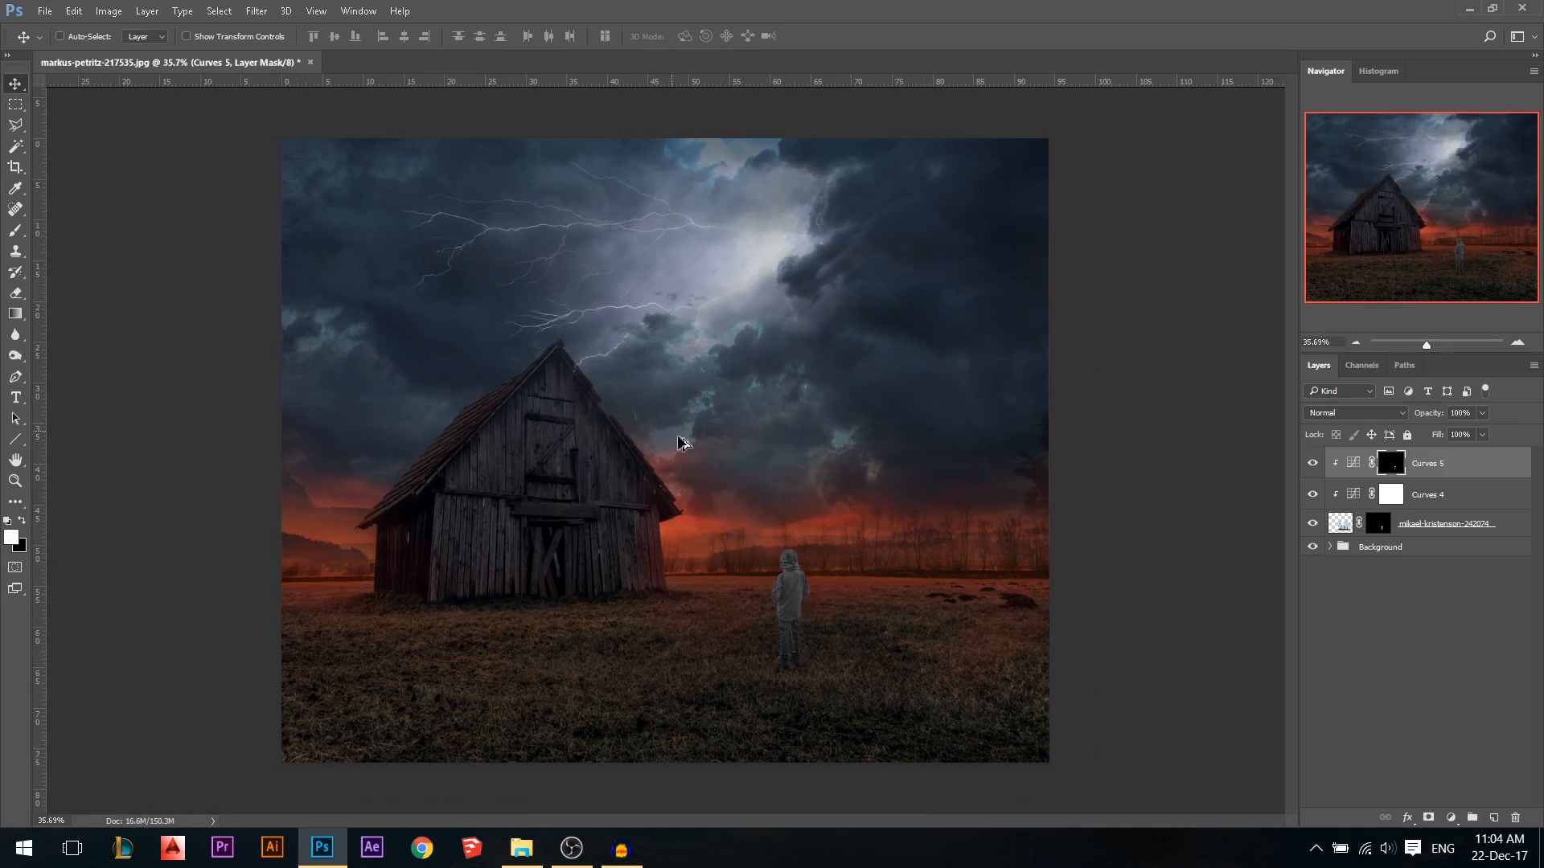
{"action": "scroll", "coordinate": [563, 354], "scroll_direction": "up", "scroll_amount": 8}
{"action": "scroll", "coordinate": [566, 372], "scroll_direction": "up", "scroll_amount": 5}
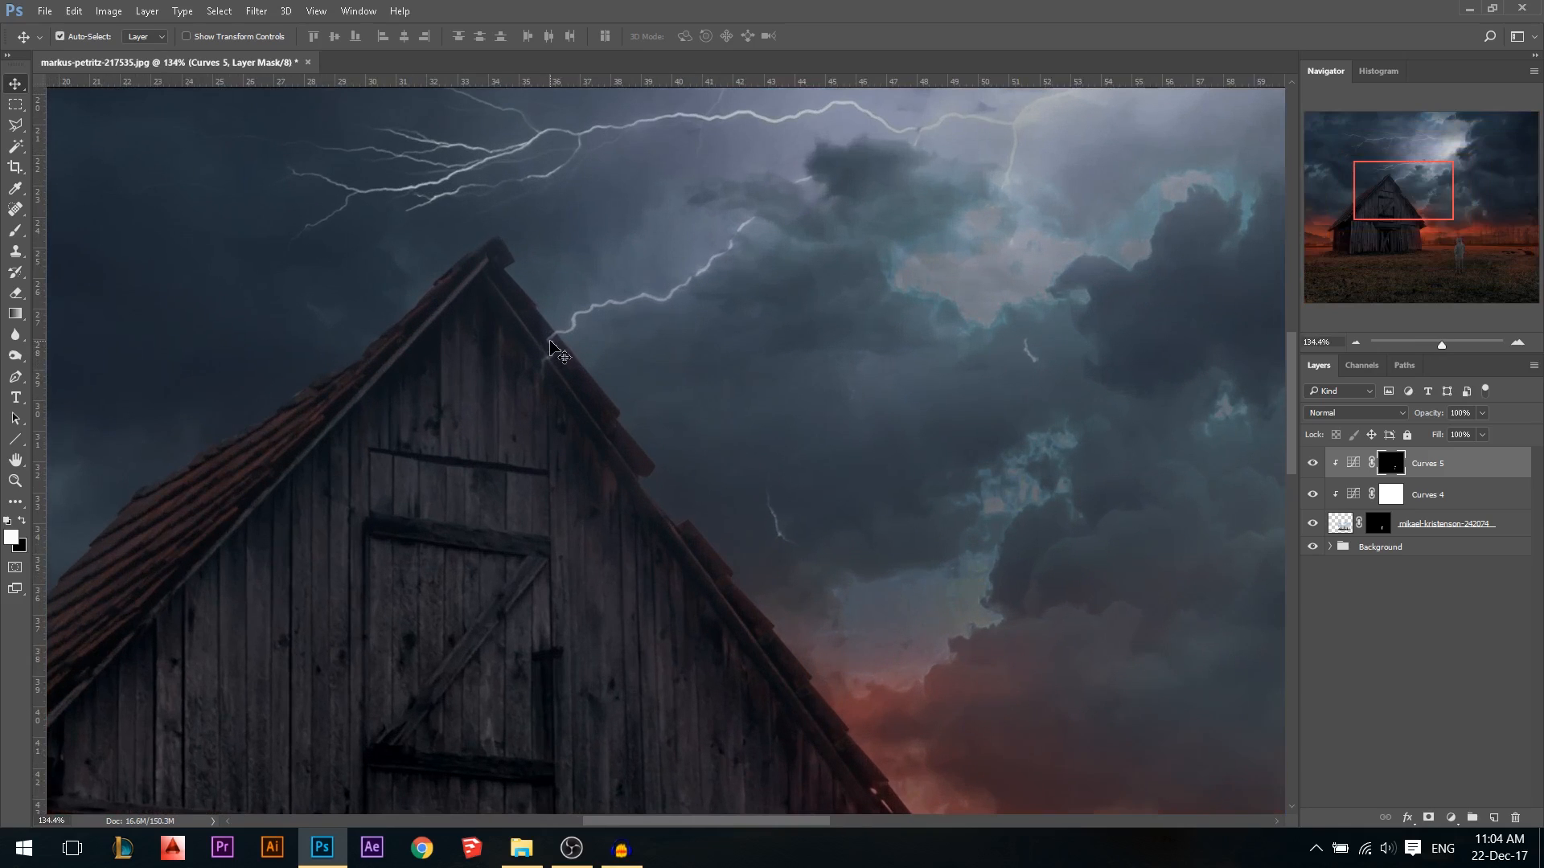
{"action": "left_click", "coordinate": [550, 343]}
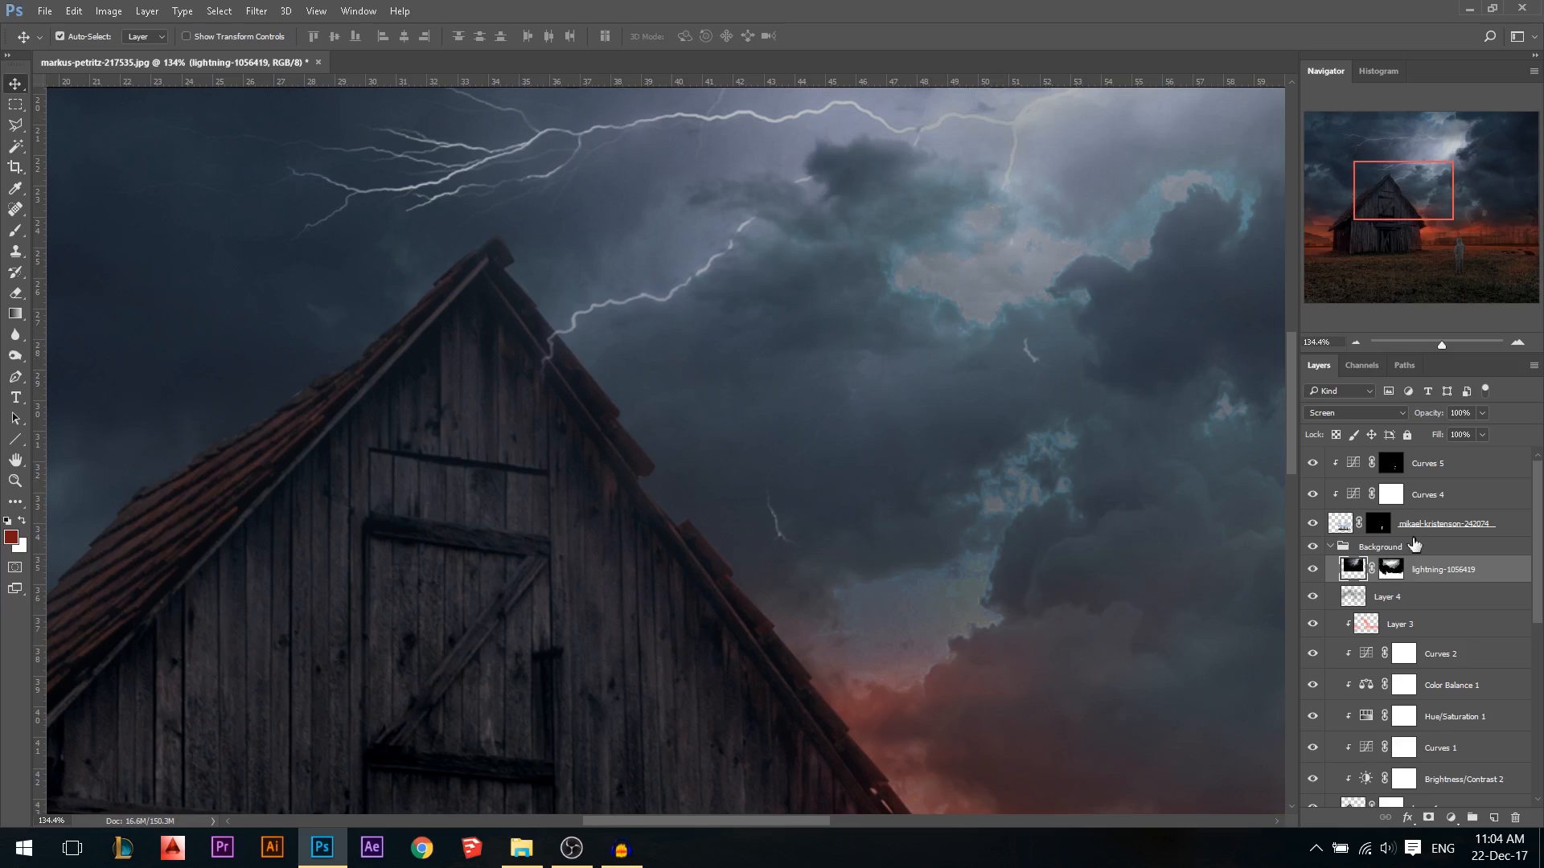
{"action": "left_click", "coordinate": [1391, 569]}
{"action": "left_click", "coordinate": [15, 231]}
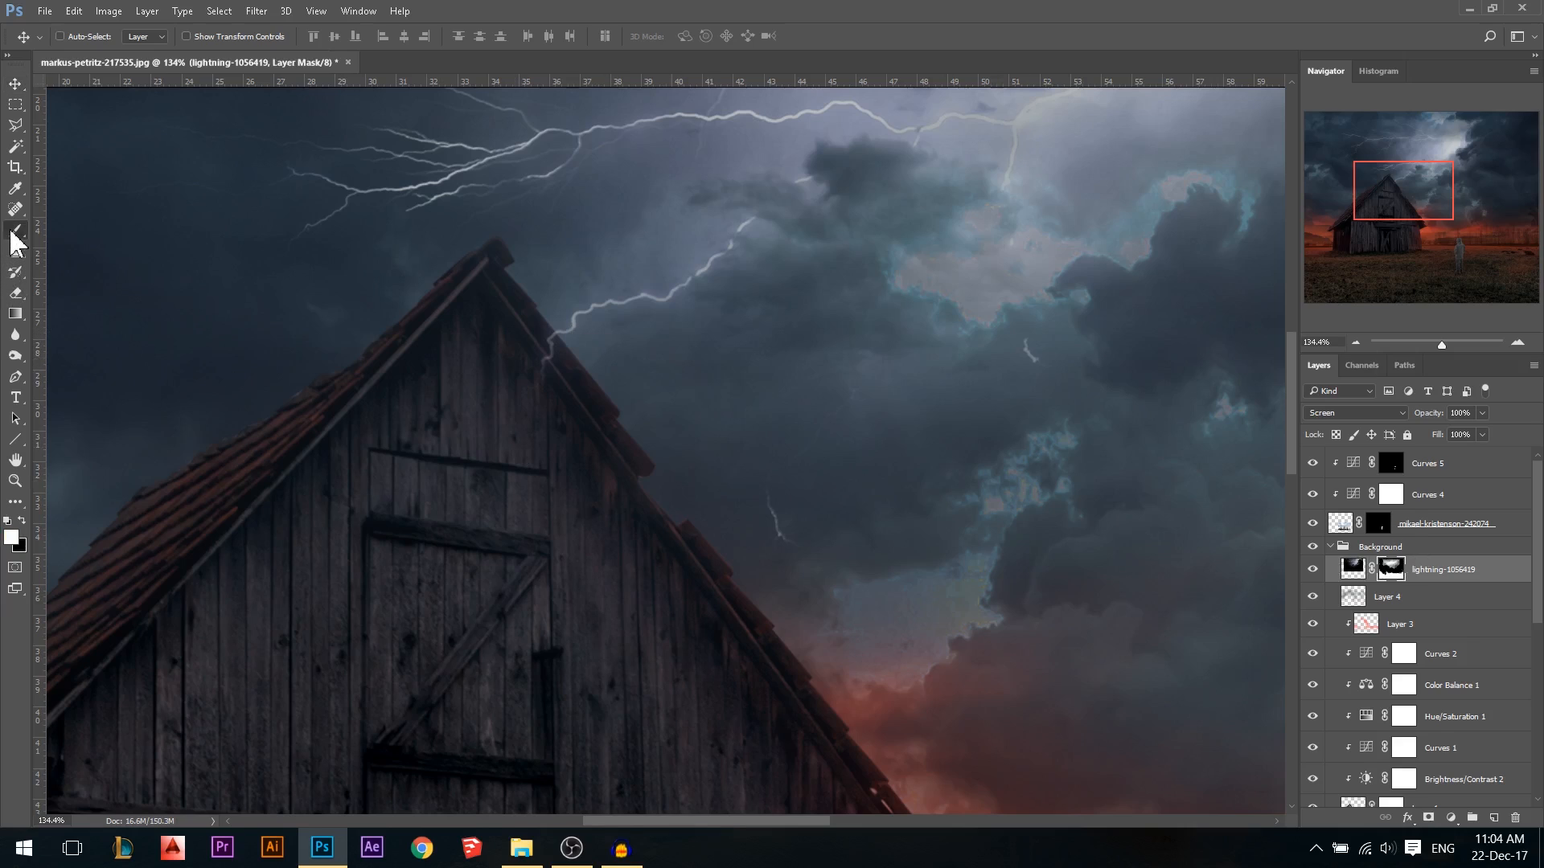
{"action": "left_click", "coordinate": [21, 521]}
{"action": "right_click", "coordinate": [587, 430], "text": "alt"}
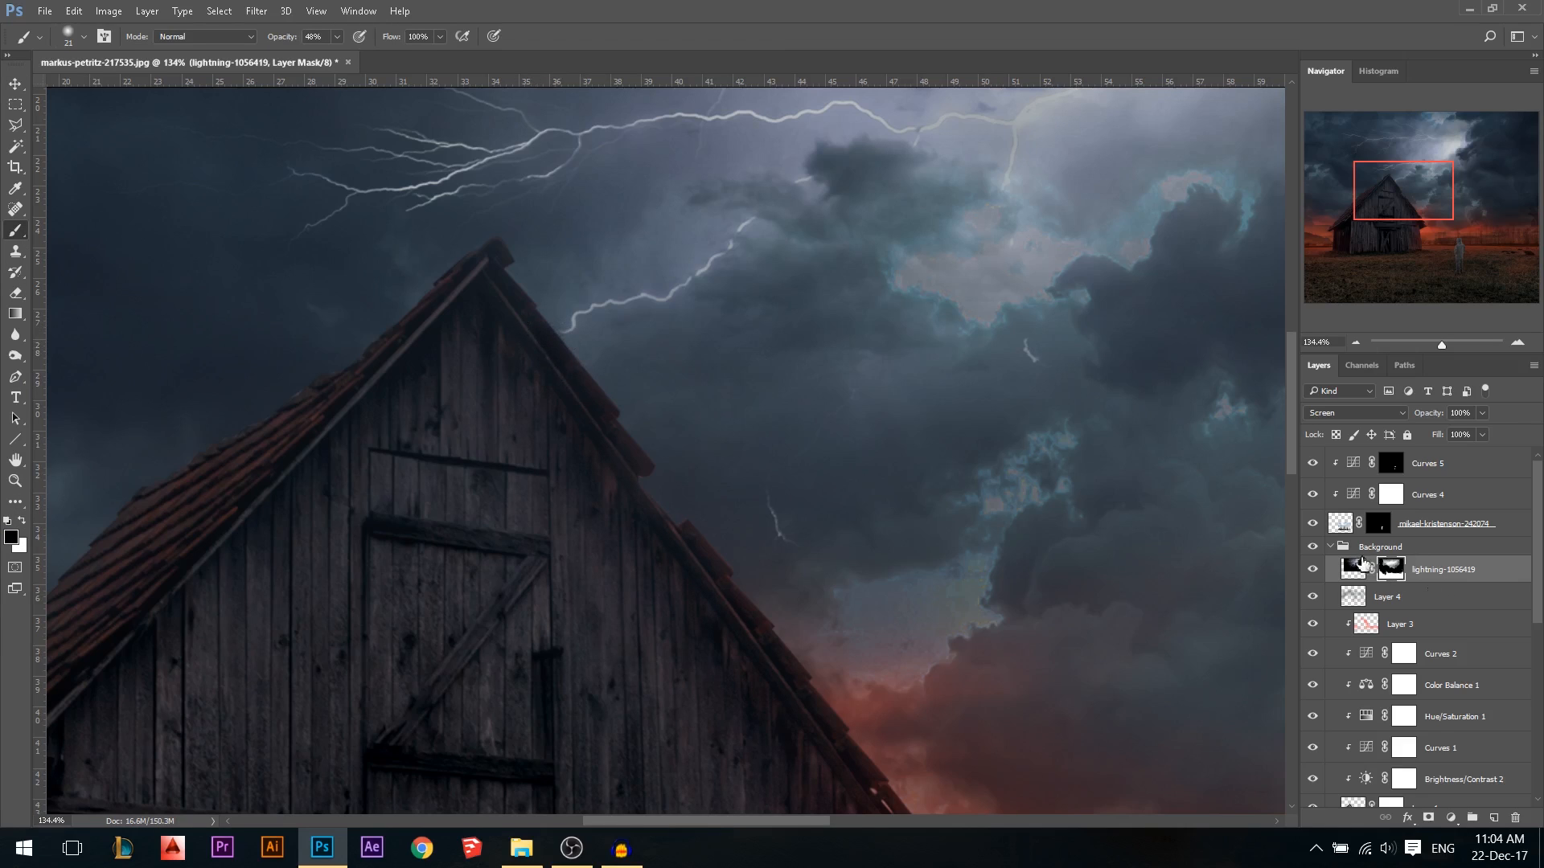
{"action": "left_click", "coordinate": [1333, 550]}
{"action": "scroll", "coordinate": [579, 373], "scroll_direction": "down", "scroll_amount": 8}
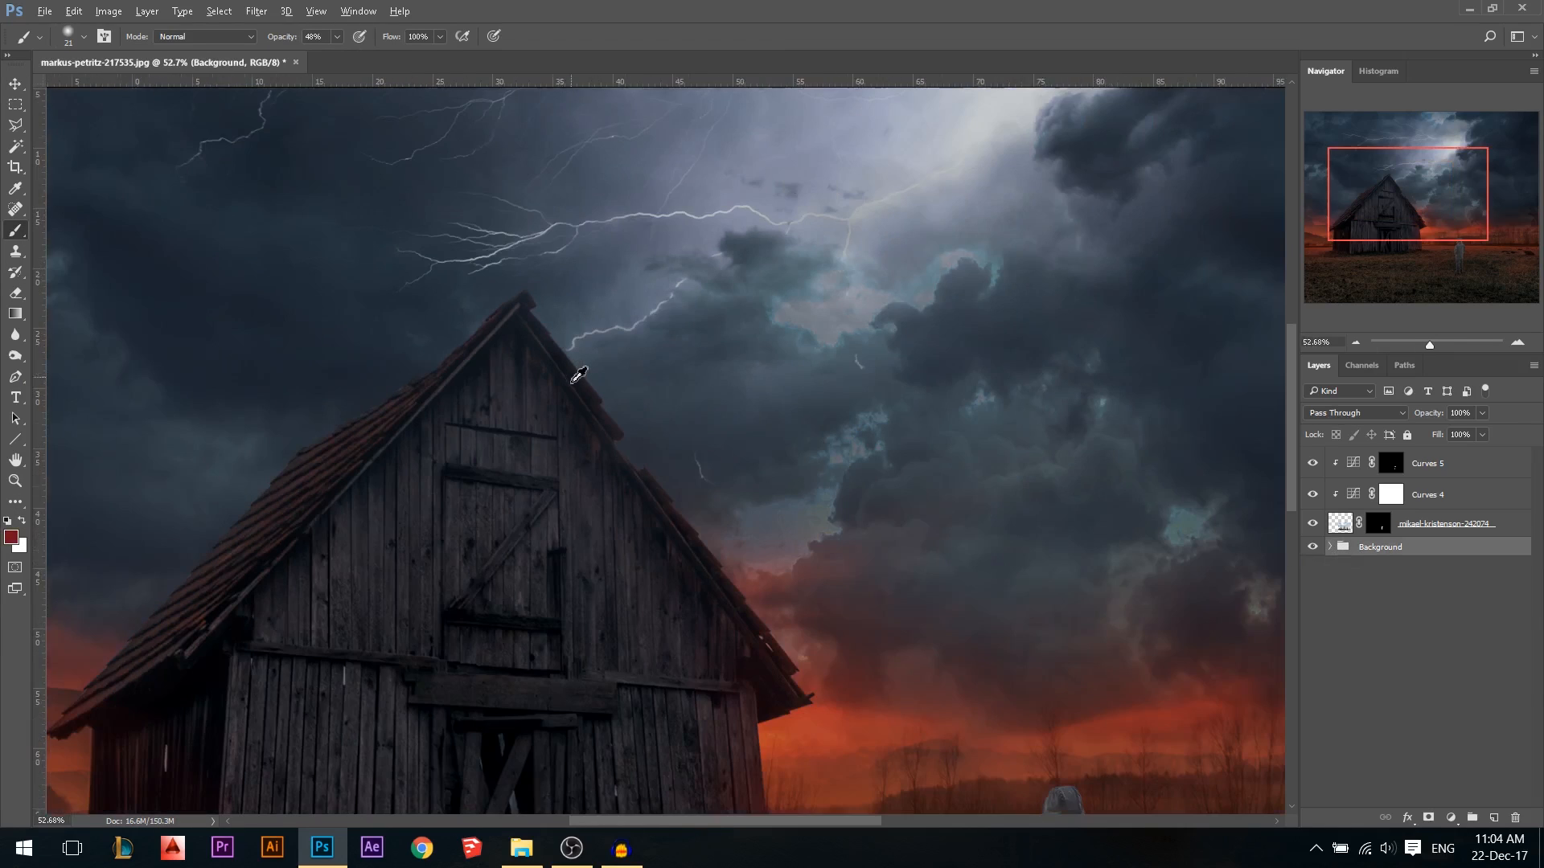
Examine how the hooded figure blends with the scene, especially where the boots meet the grass
{"action": "left_click", "coordinate": [15, 83]}
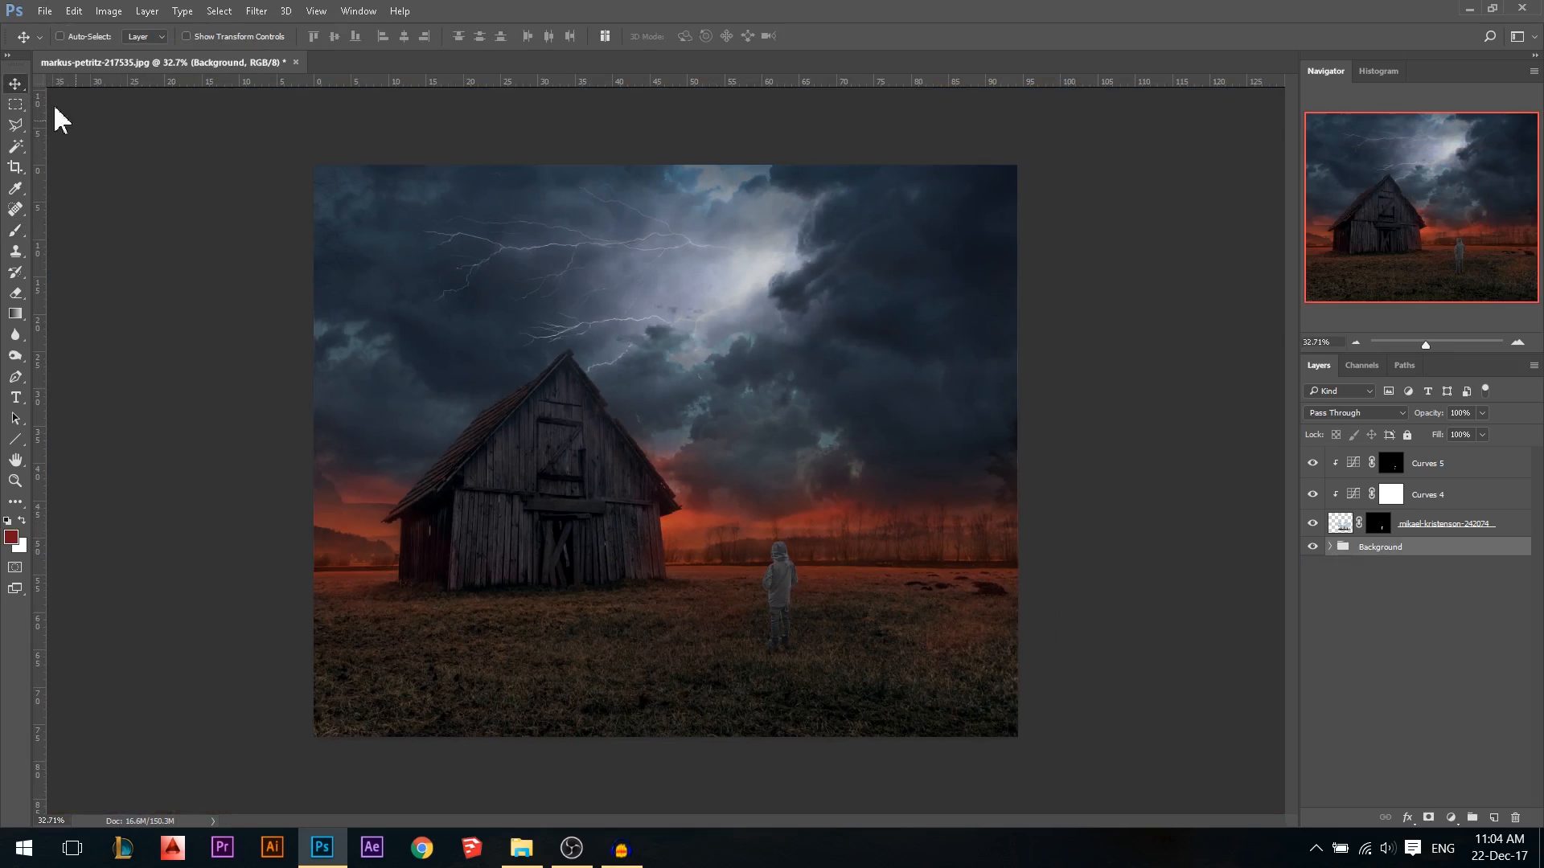
{"action": "scroll", "coordinate": [751, 569], "scroll_direction": "up", "scroll_amount": 4}
{"action": "scroll", "coordinate": [841, 649], "scroll_direction": "up", "scroll_amount": 3}
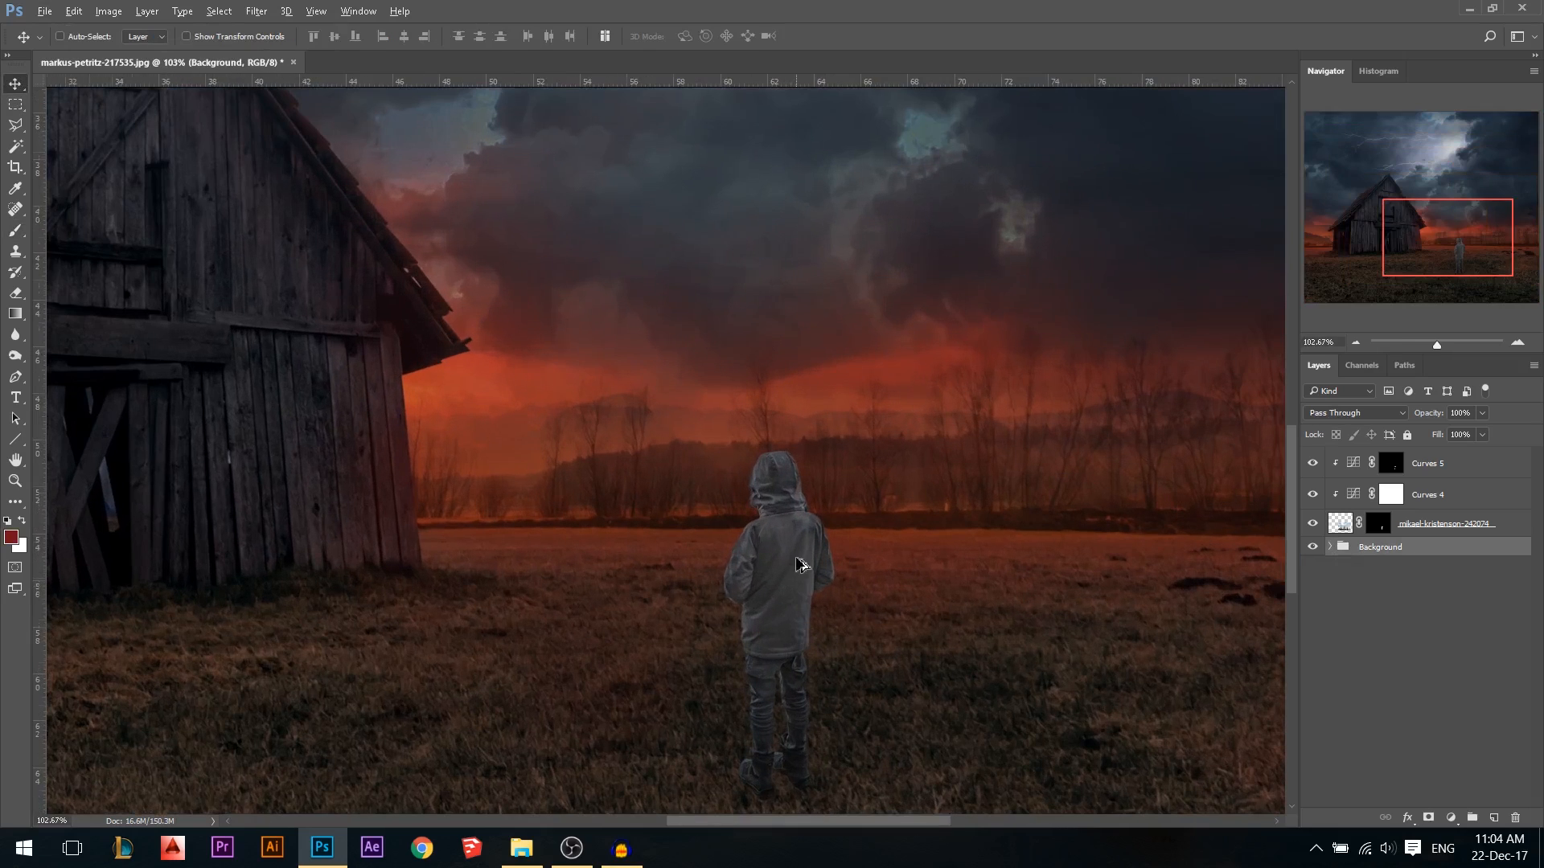
{"action": "scroll", "coordinate": [755, 563], "scroll_direction": "down", "scroll_amount": 4}
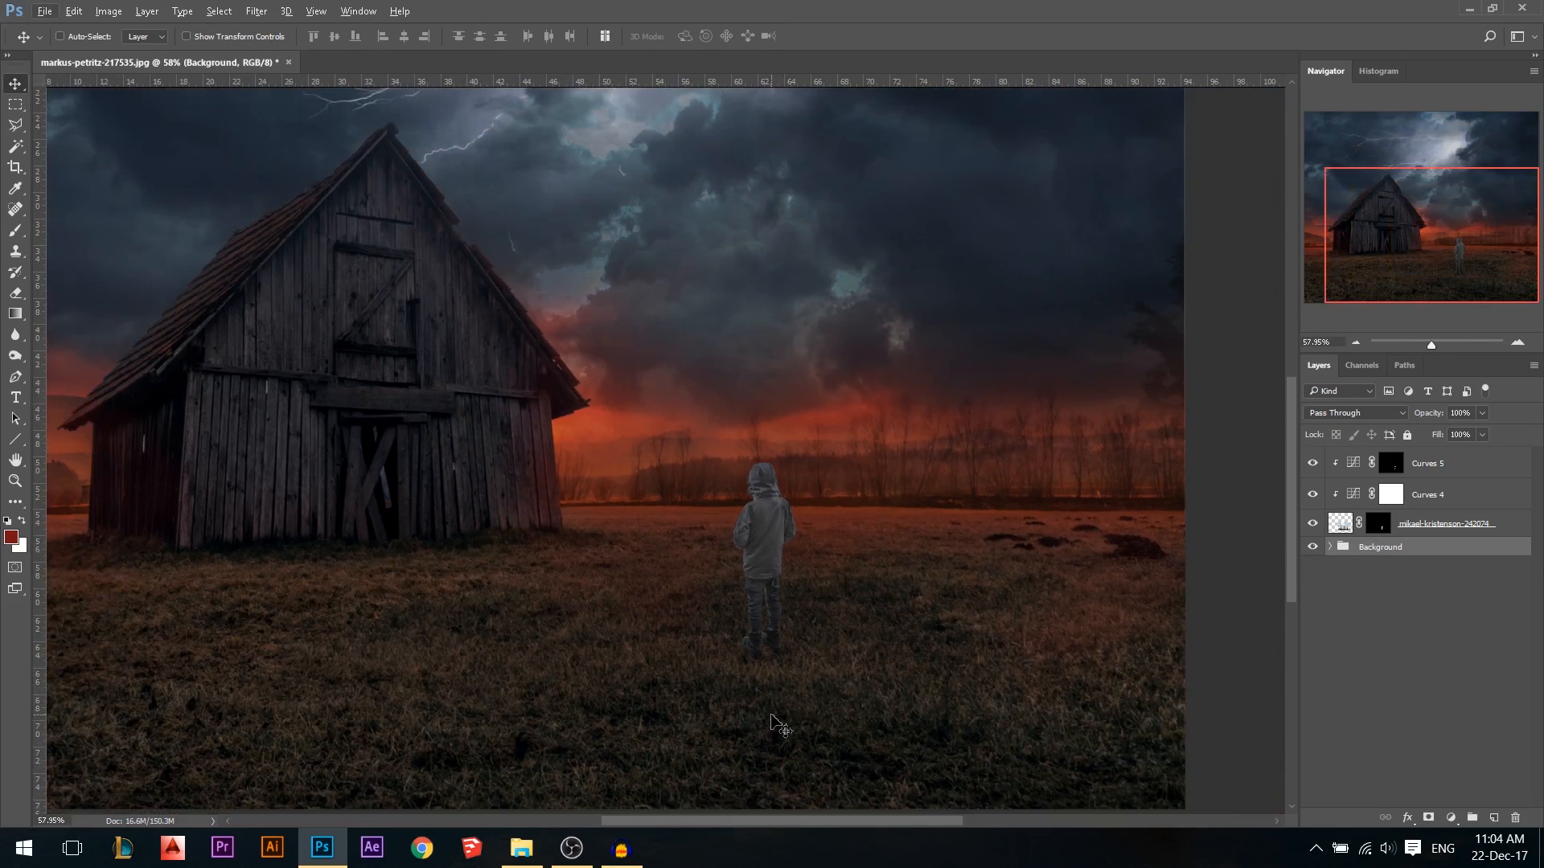
{"action": "scroll", "coordinate": [786, 714], "scroll_direction": "up", "scroll_amount": 4}
{"action": "scroll", "coordinate": [780, 647], "scroll_direction": "down", "scroll_amount": 2}
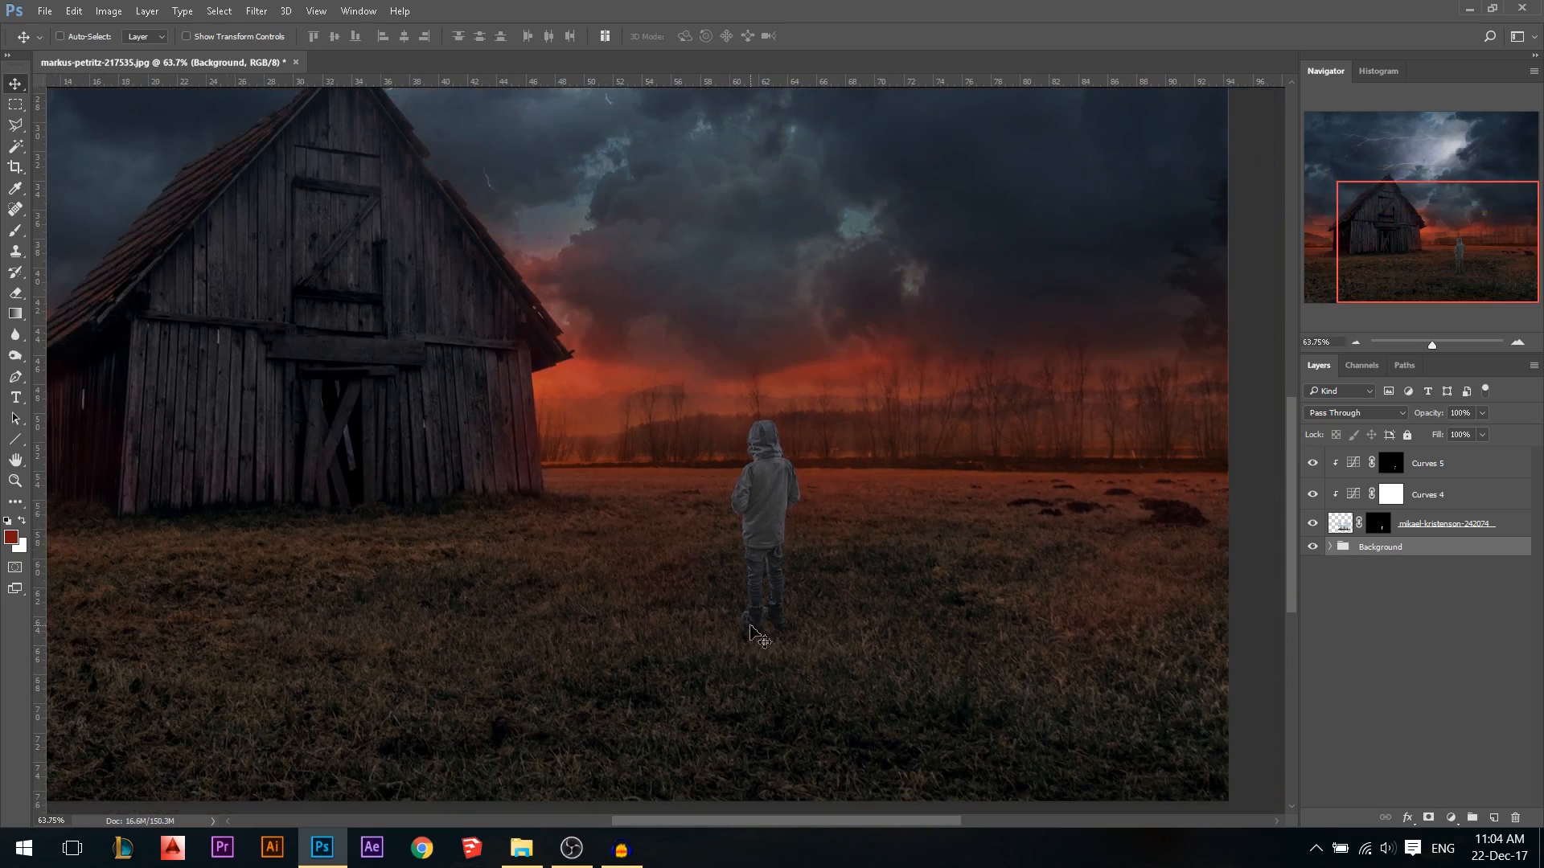
{"action": "scroll", "coordinate": [770, 659], "scroll_direction": "up", "scroll_amount": 3}
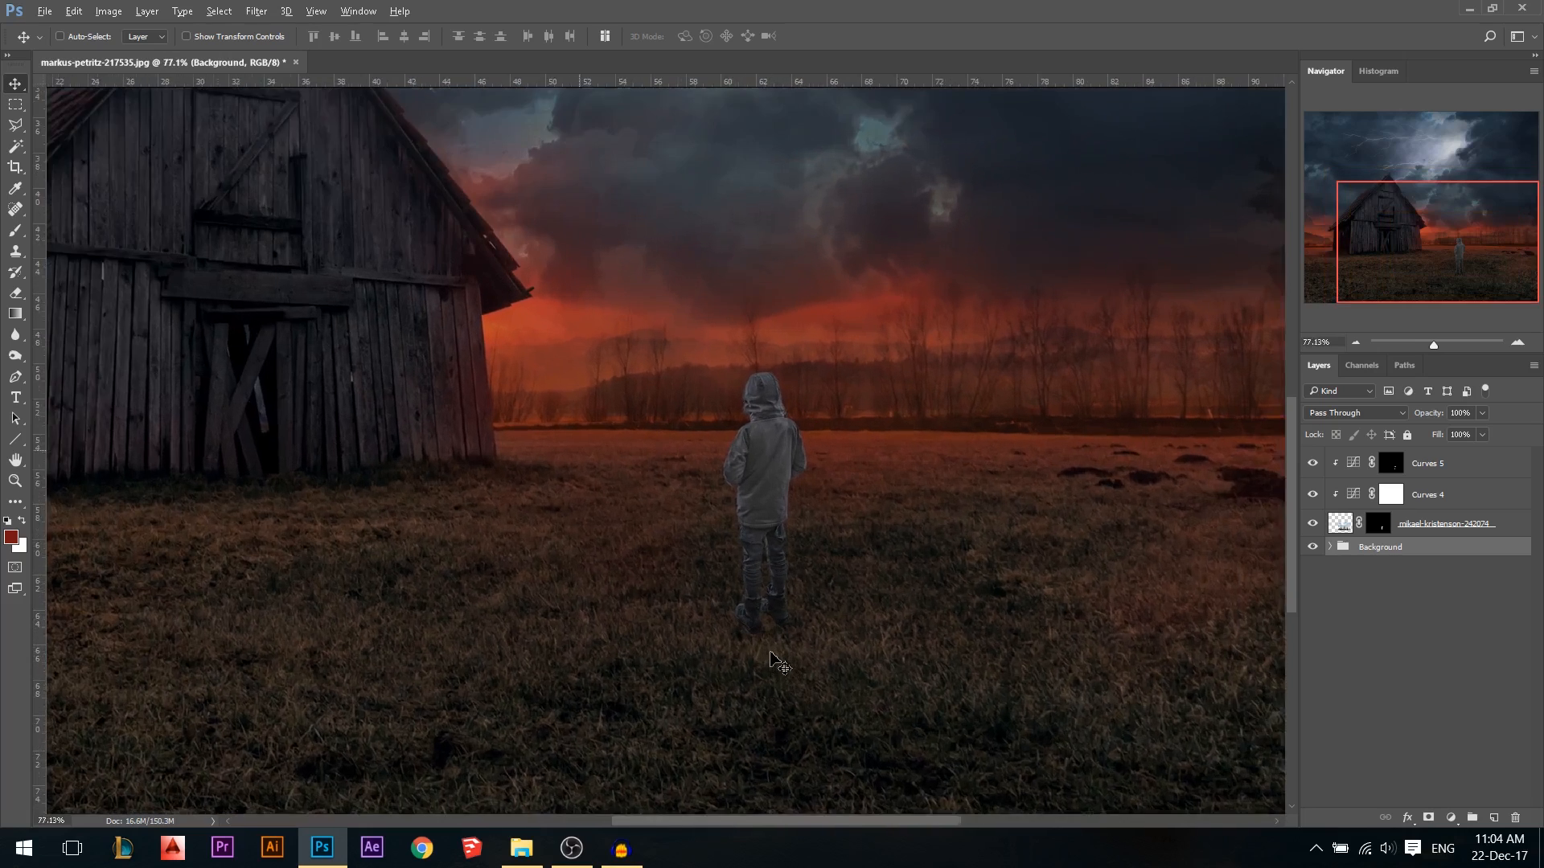
{"action": "scroll", "coordinate": [792, 663], "scroll_direction": "up", "scroll_amount": 1}
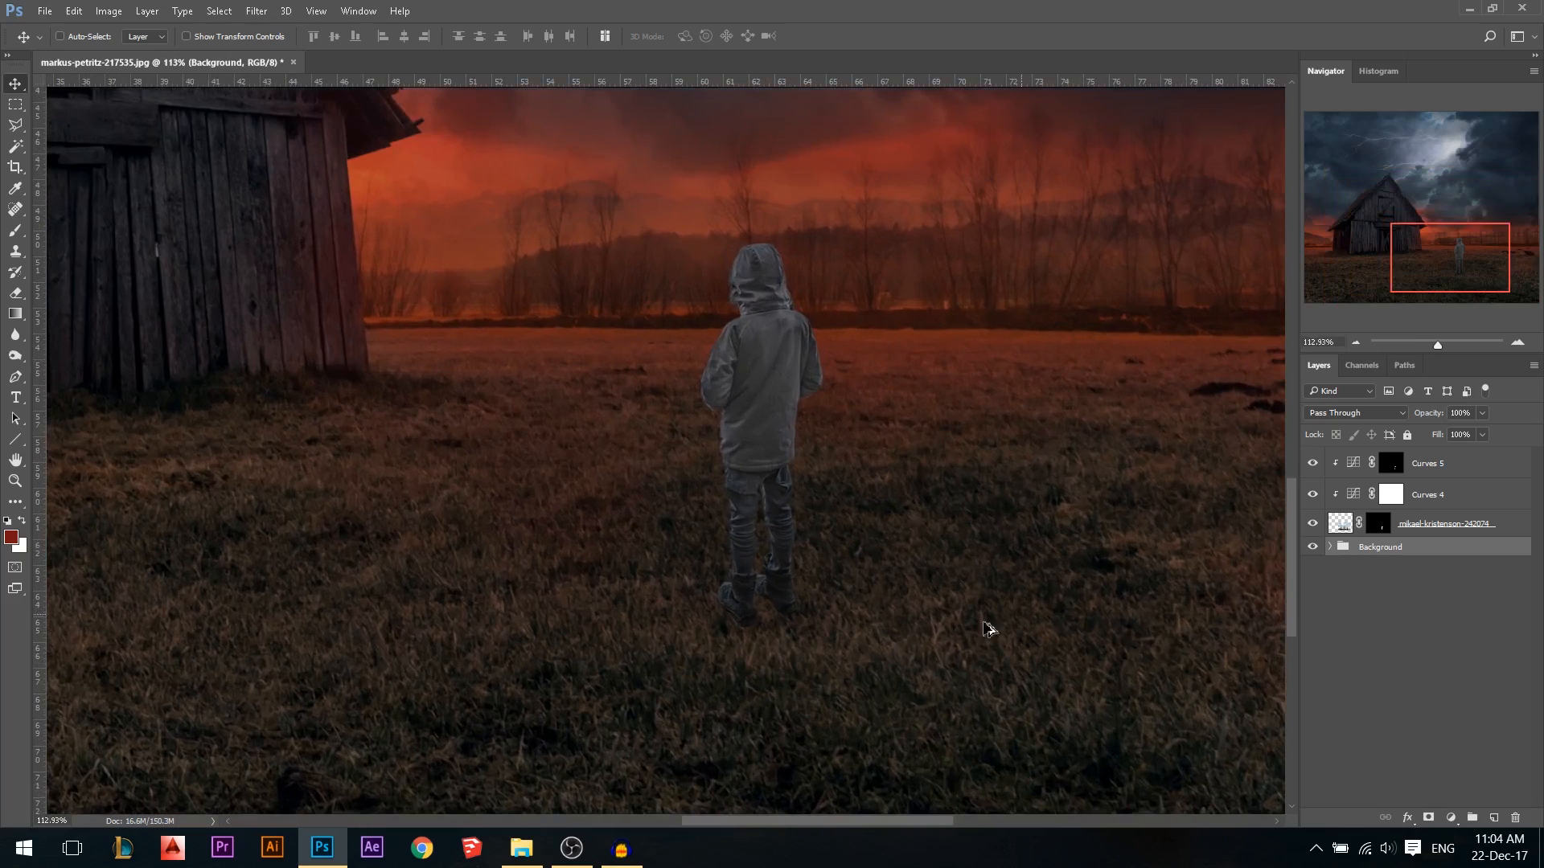
Add a new layer between the figure and the Background group and paint a soft black shadow under the boots
{"action": "left_click", "coordinate": [1493, 817]}
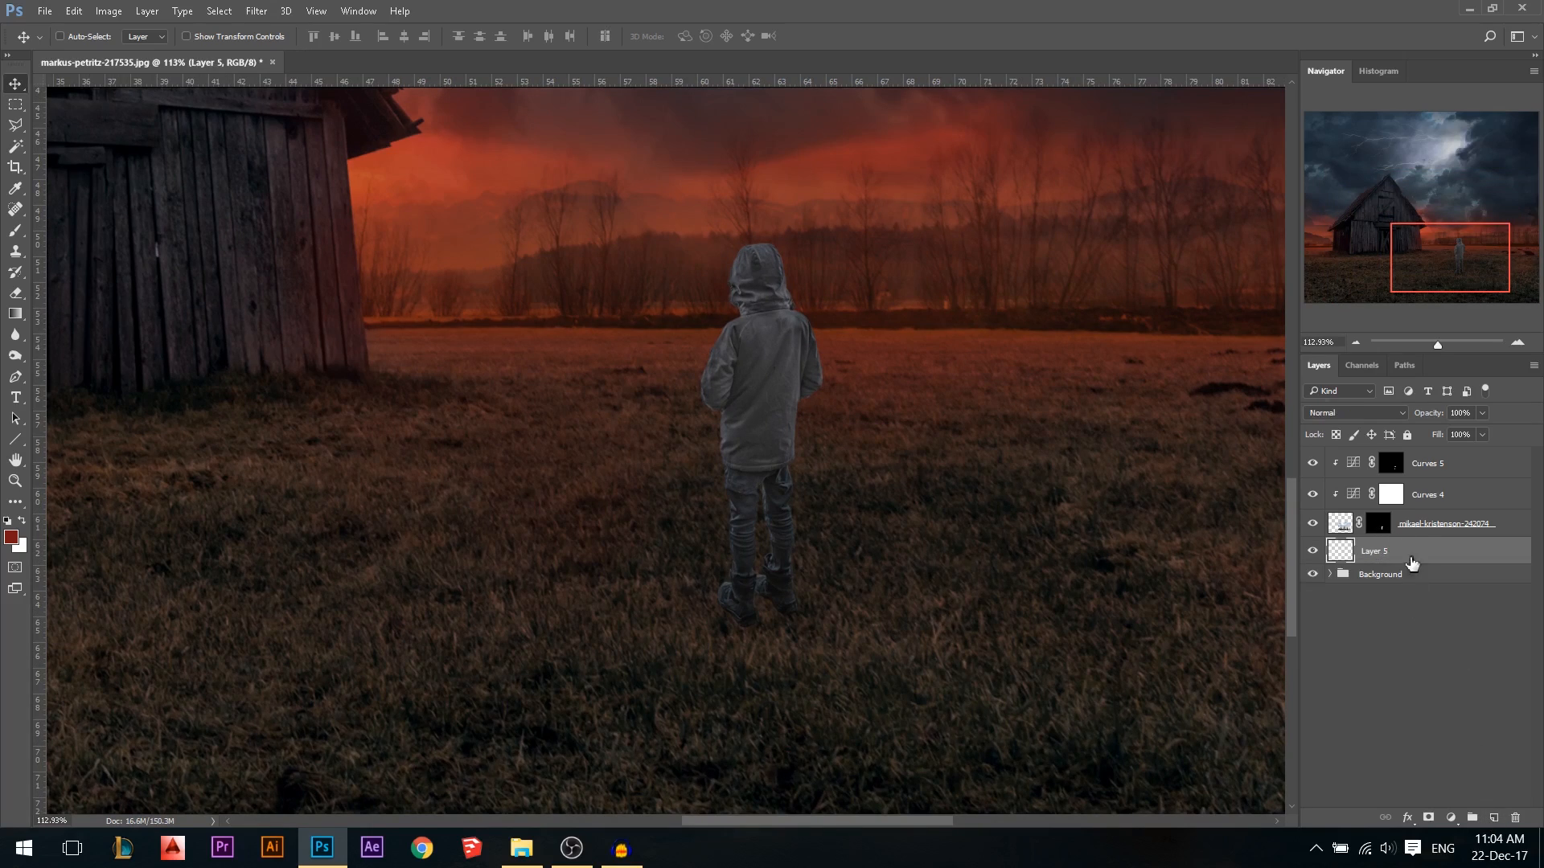
{"action": "key", "text": "b"}
{"action": "key", "text": "d"}
{"action": "mouse_move", "coordinate": [708, 586]}
{"action": "left_mouse_down"}
{"action": "mouse_move", "coordinate": [759, 603]}
{"action": "mouse_move", "coordinate": [748, 609]}
{"action": "left_mouse_up"}
{"action": "left_click", "coordinate": [733, 616]}
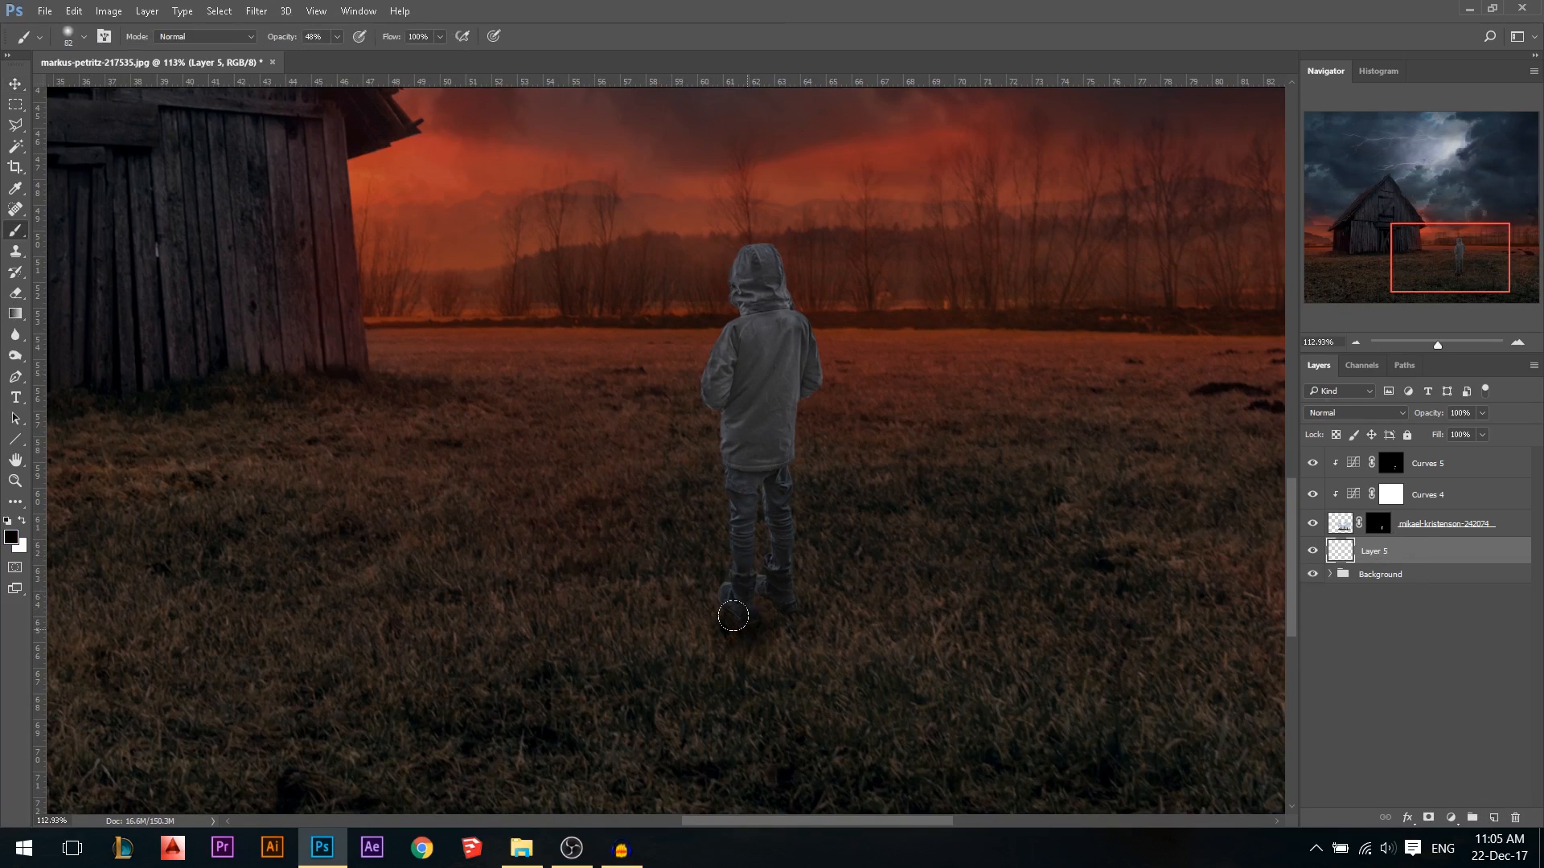
Transform the painted shadow by stretching, flattening and skewing it to follow the line of the boots
{"action": "key", "text": "ctrl+t"}
{"action": "left_click_drag", "start_coordinate": [802, 627], "coordinate": [853, 630]}
{"action": "left_click_drag", "start_coordinate": [652, 617], "coordinate": [664, 587]}
{"action": "left_click_drag", "start_coordinate": [757, 557], "coordinate": [750, 589]}
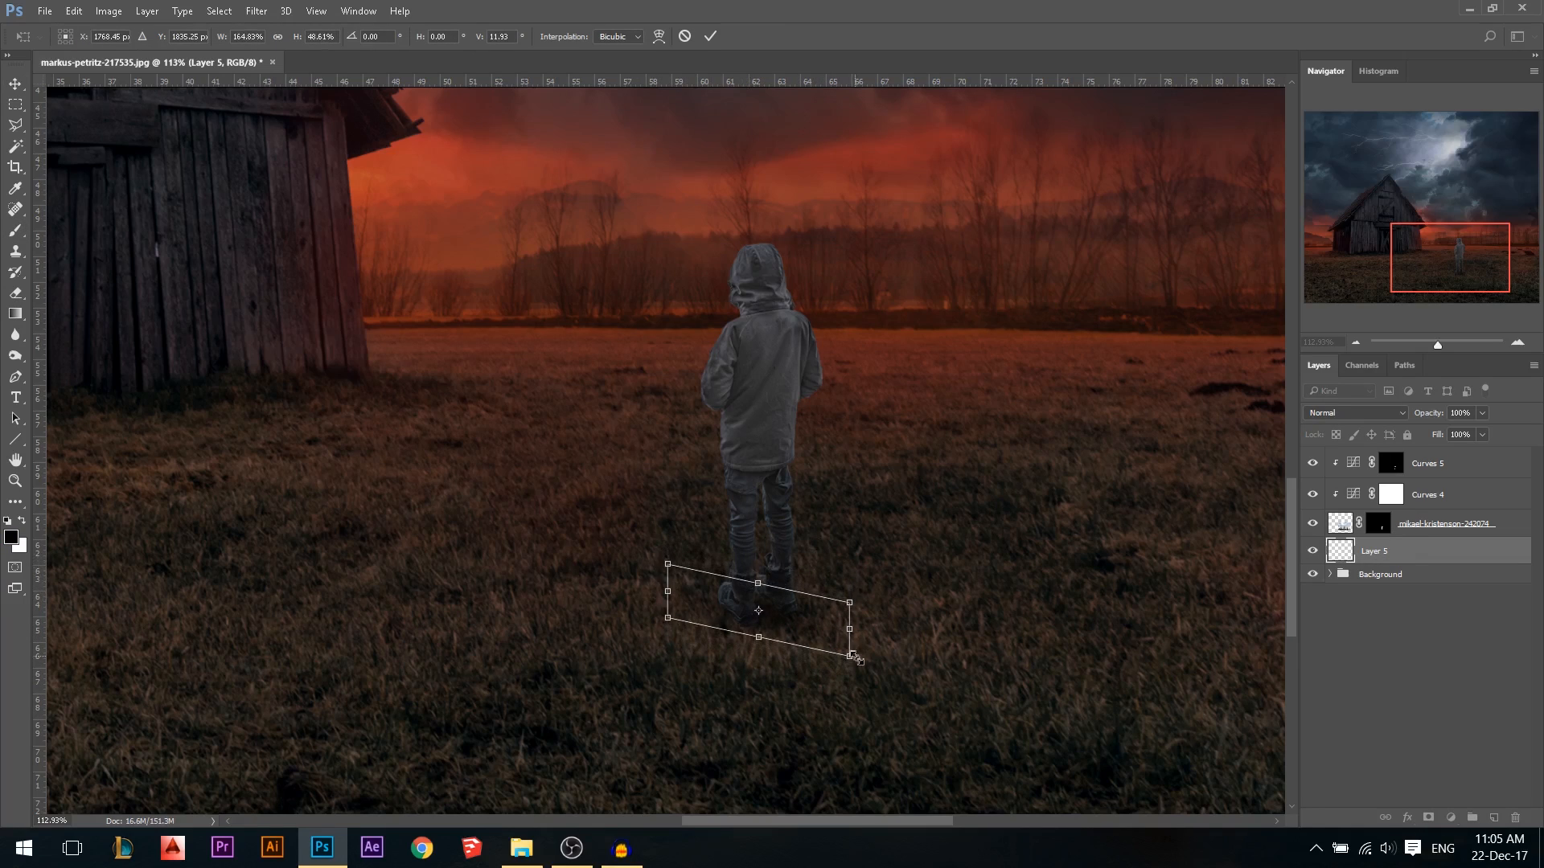
{"action": "left_click_drag", "start_coordinate": [850, 629], "coordinate": [795, 693]}
{"action": "left_click_drag", "start_coordinate": [692, 558], "coordinate": [712, 556]}
{"action": "left_click_drag", "start_coordinate": [726, 640], "coordinate": [740, 630]}
{"action": "key", "text": "Return"}
Widen and refit the shadow under the boots, and place a duplicate of it slightly to the right
{"action": "key", "text": "b"}
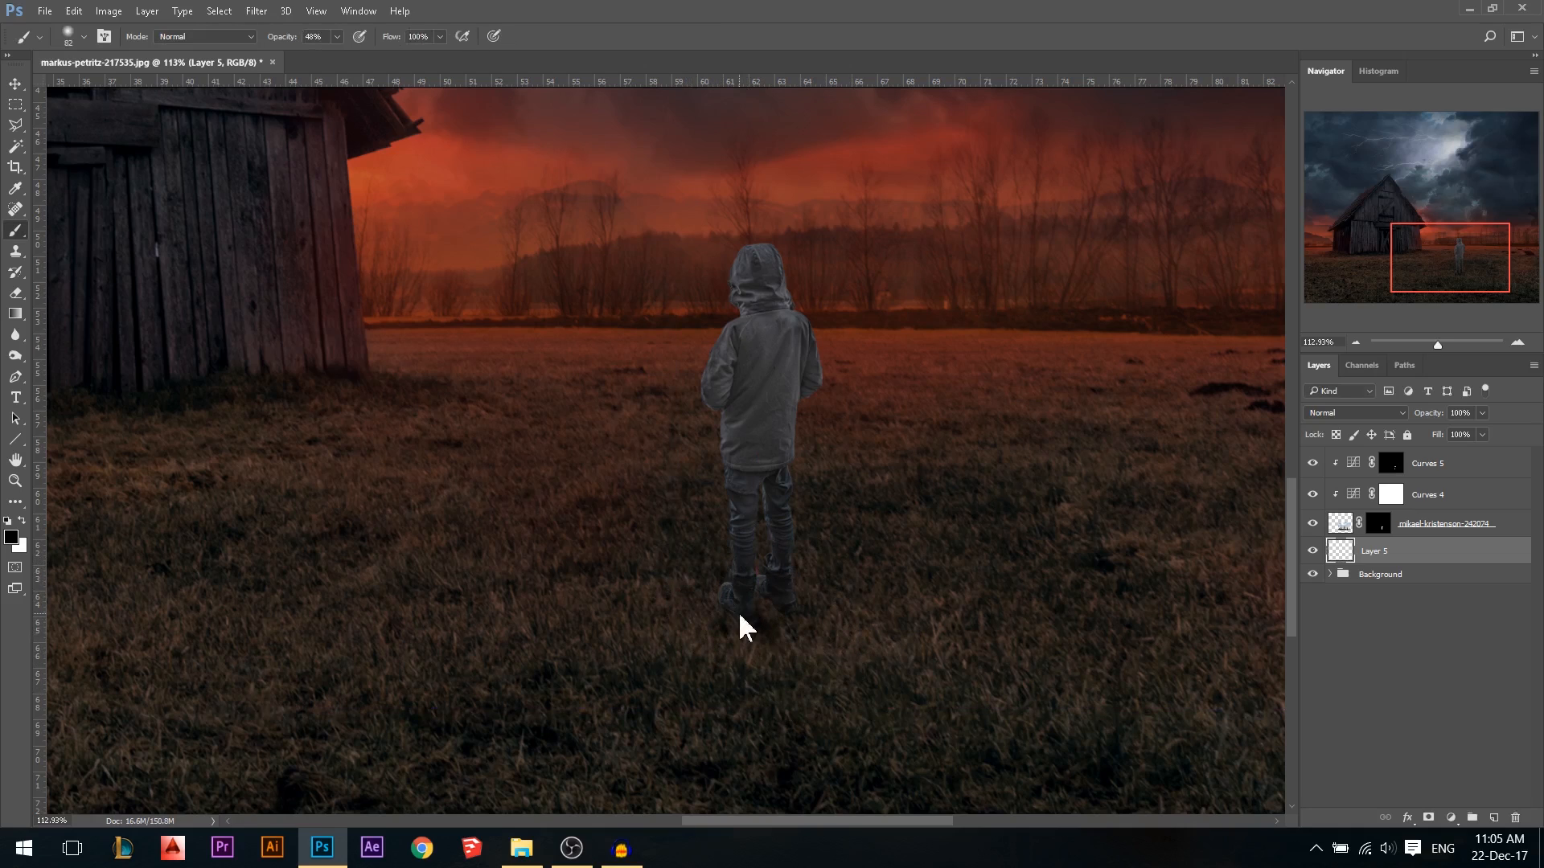
{"action": "scroll", "coordinate": [768, 609], "scroll_direction": "up", "scroll_amount": 3}
{"action": "left_click", "coordinate": [15, 83]}
{"action": "key", "text": "ctrl+t"}
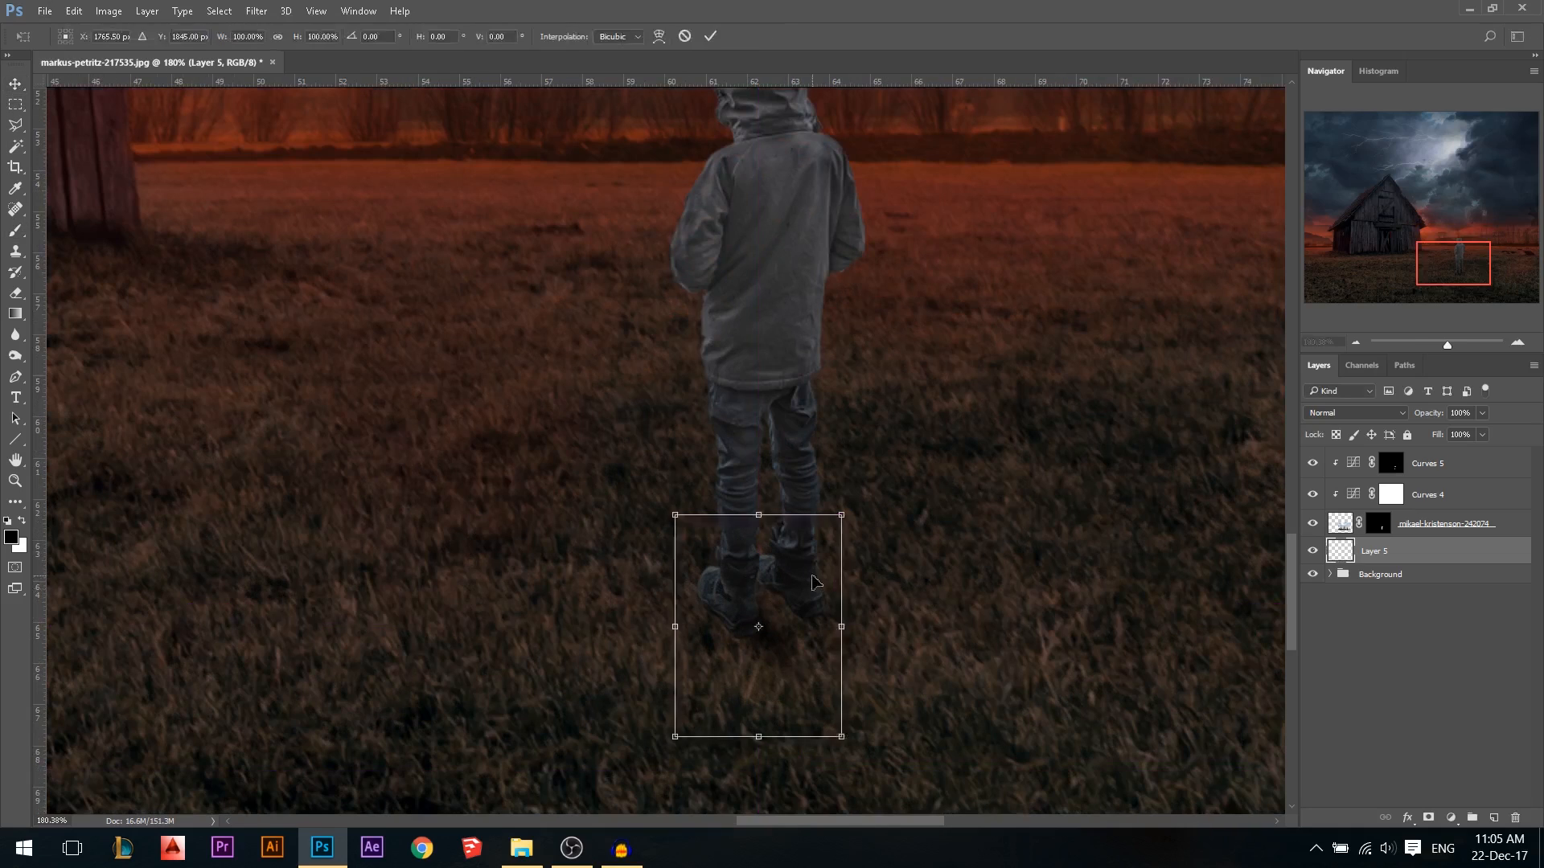
{"action": "left_click_drag", "start_coordinate": [842, 621], "coordinate": [866, 626]}
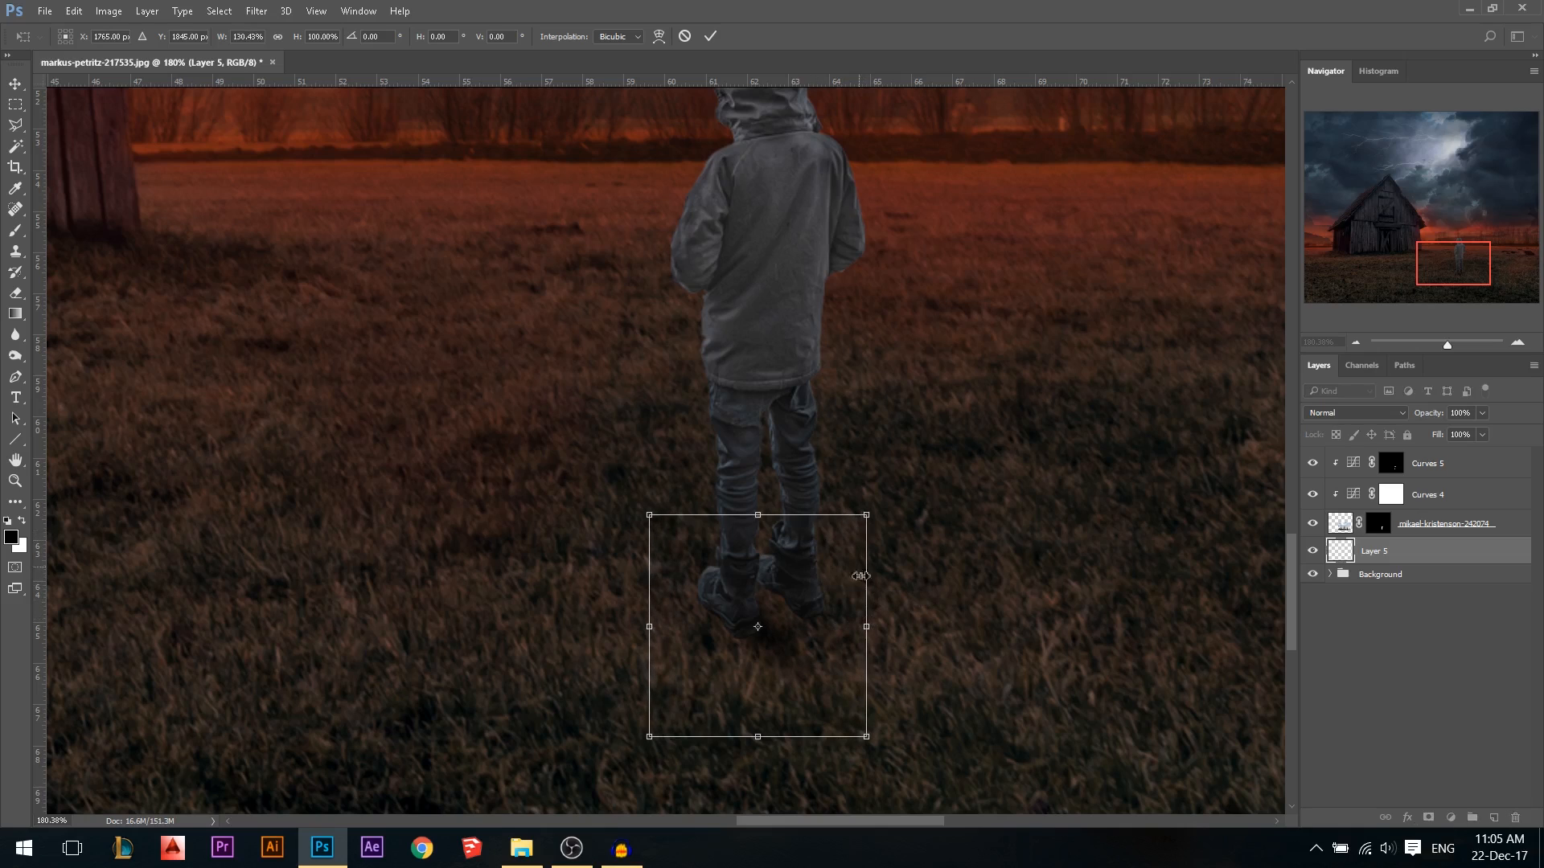
{"action": "left_click_drag", "start_coordinate": [853, 524], "coordinate": [807, 552]}
{"action": "key", "text": "Return"}
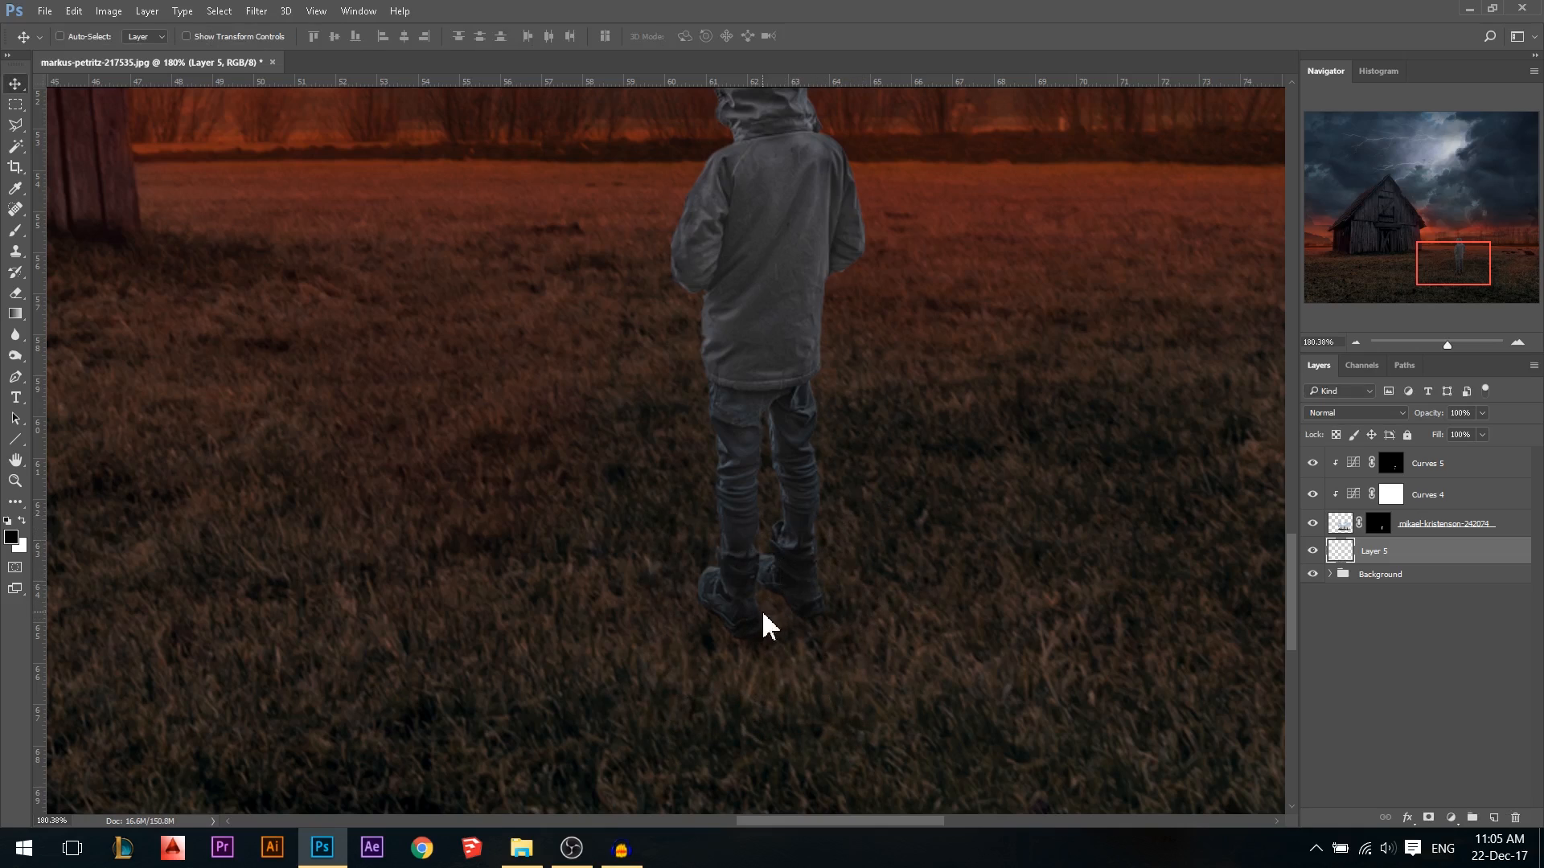
{"action": "left_click_drag", "start_coordinate": [756, 637], "coordinate": [797, 619]}
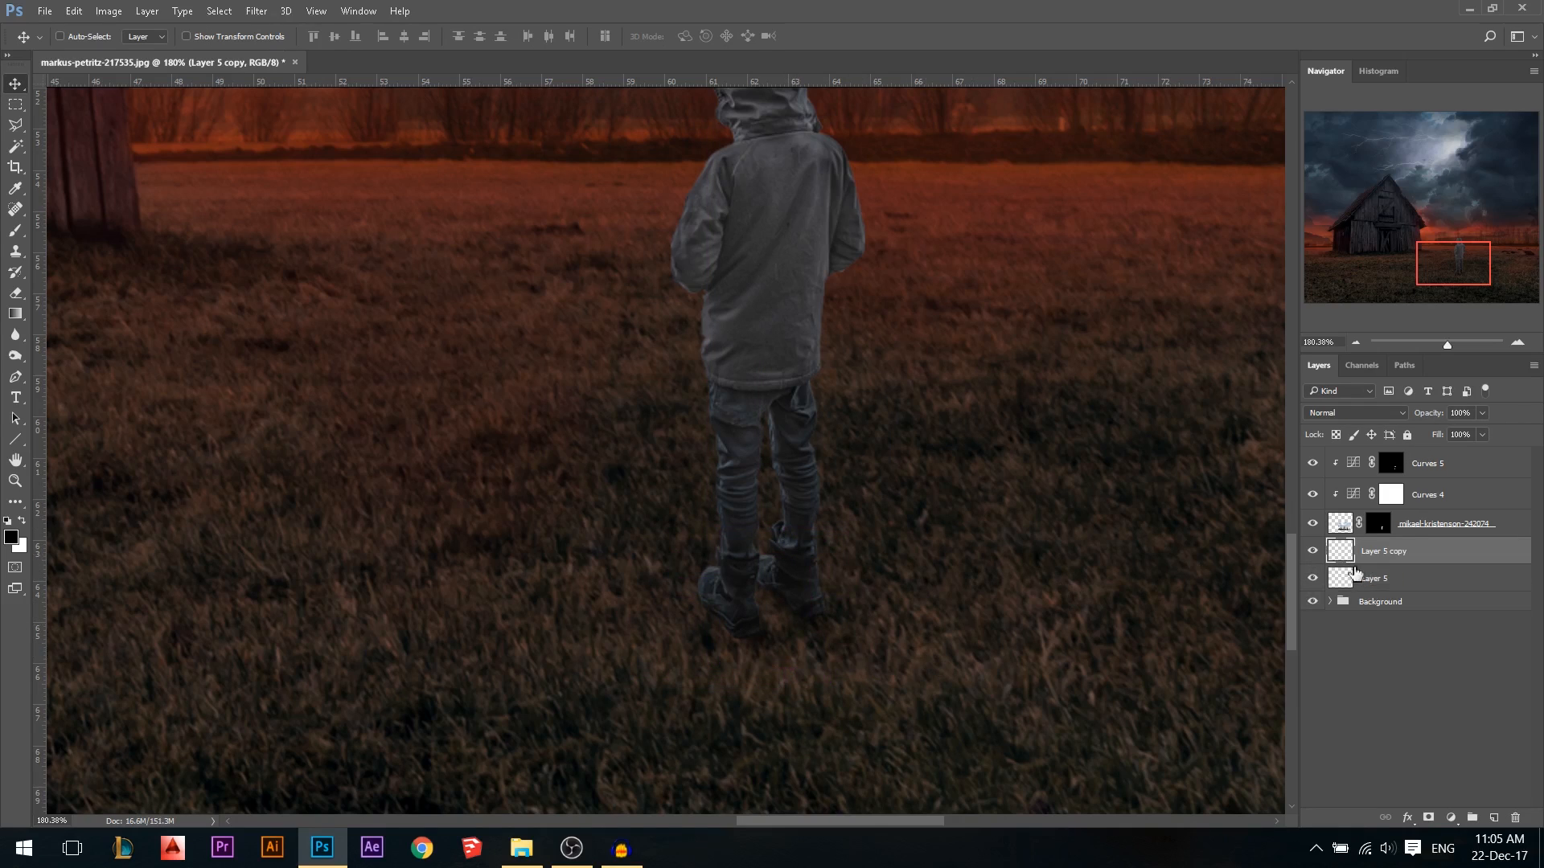
Delete the original boot shadow layer, Layer 5, below its copy
{"action": "left_click", "coordinate": [1377, 586]}
{"action": "key", "text": "Delete"}
{"action": "scroll", "coordinate": [1013, 587], "scroll_direction": "down", "scroll_amount": 3}
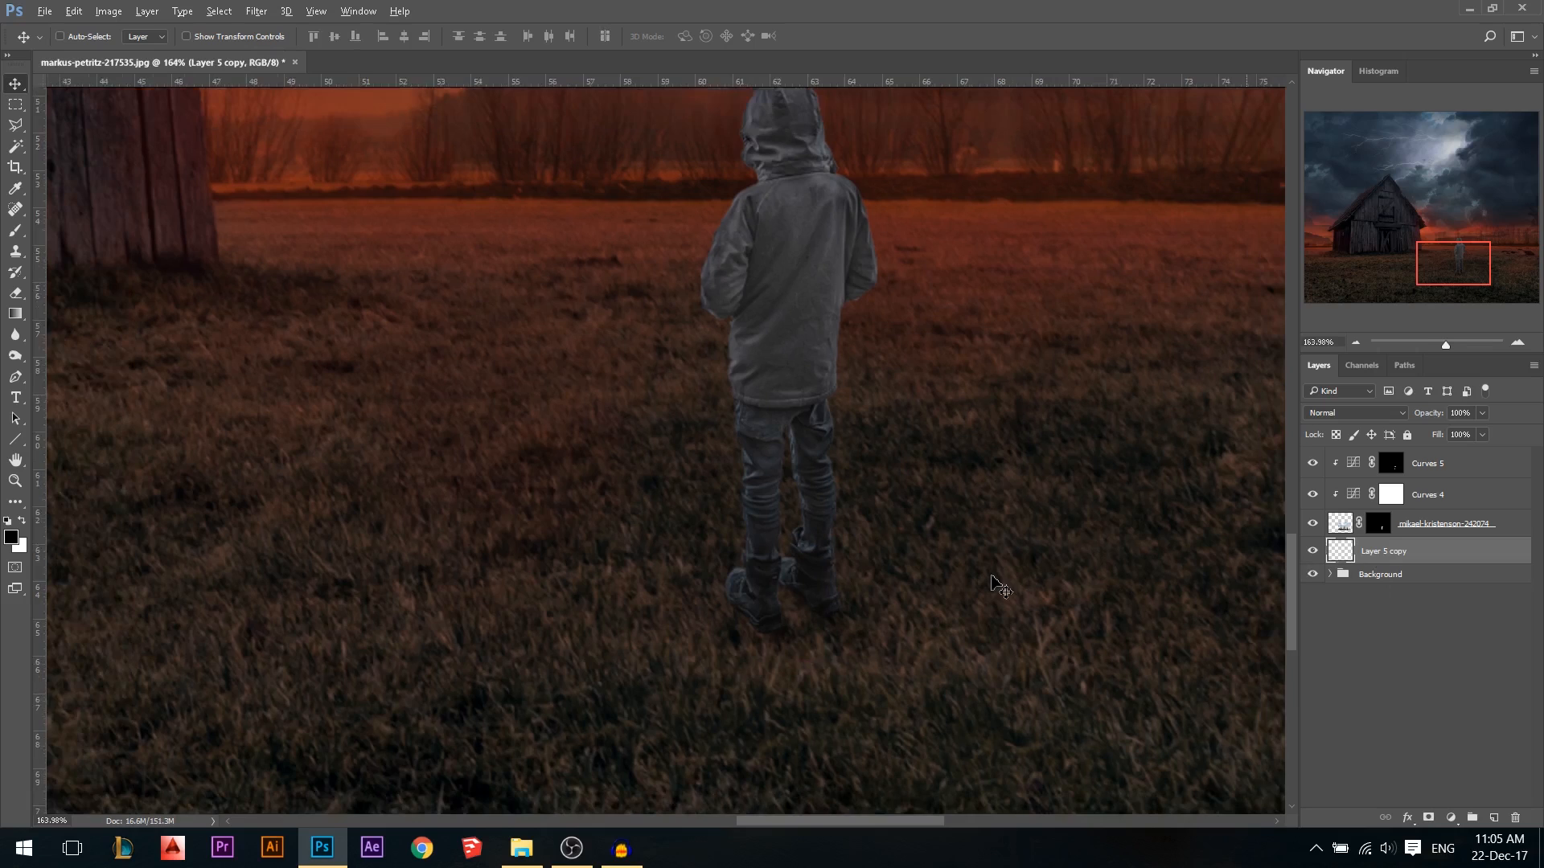
Duplicate the hooded figure's layer directly beneath itself and apply the duplicate's layer mask
{"action": "left_click", "coordinate": [1451, 531]}
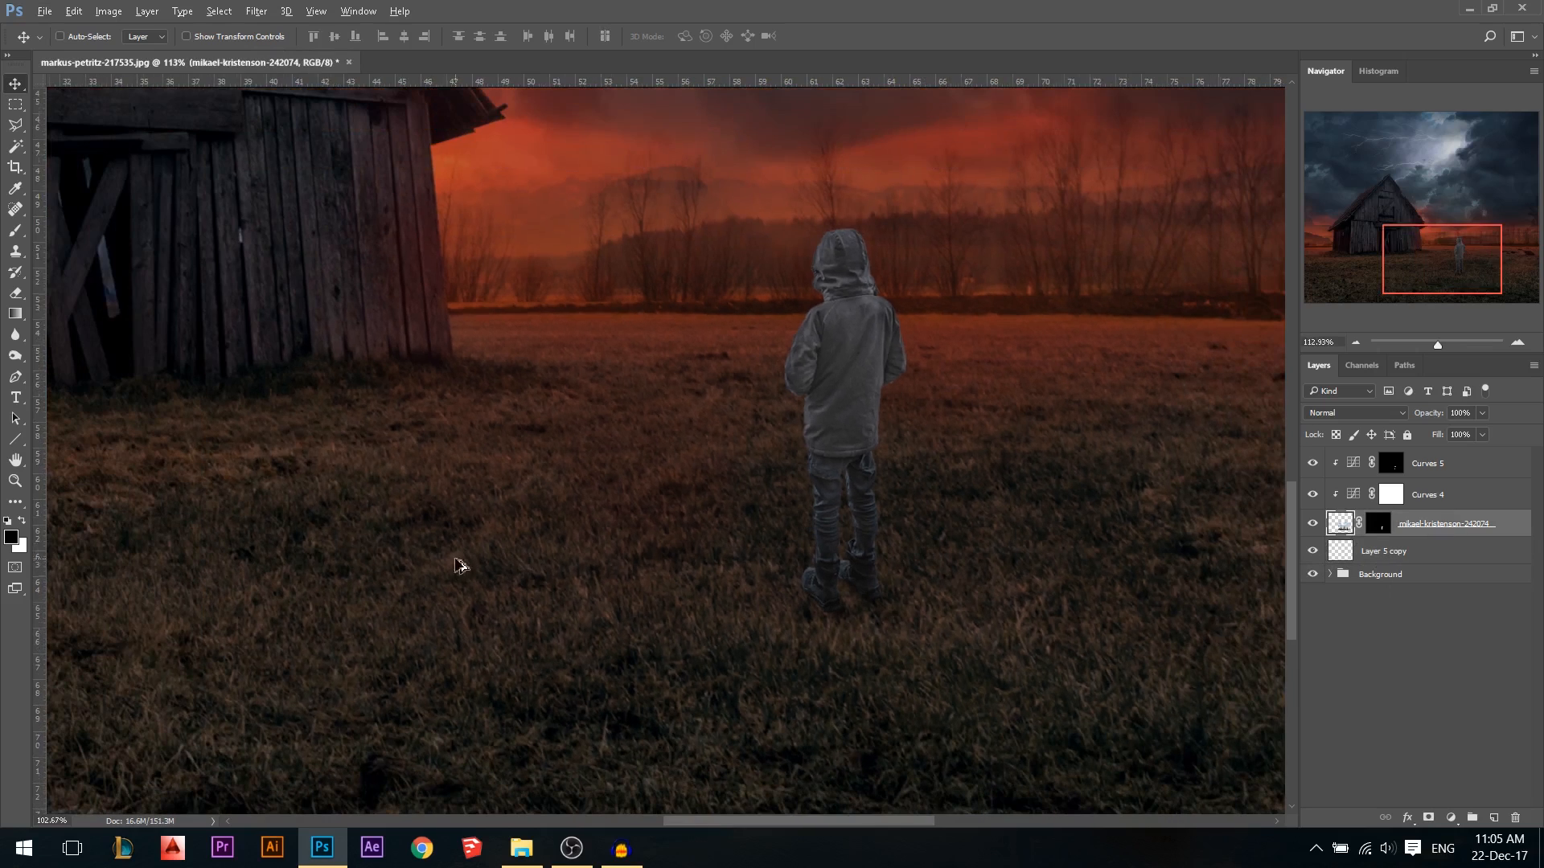
{"action": "scroll", "coordinate": [455, 585], "scroll_direction": "down", "scroll_amount": 2}
{"action": "left_click_drag", "start_coordinate": [1415, 533], "coordinate": [1373, 555]}
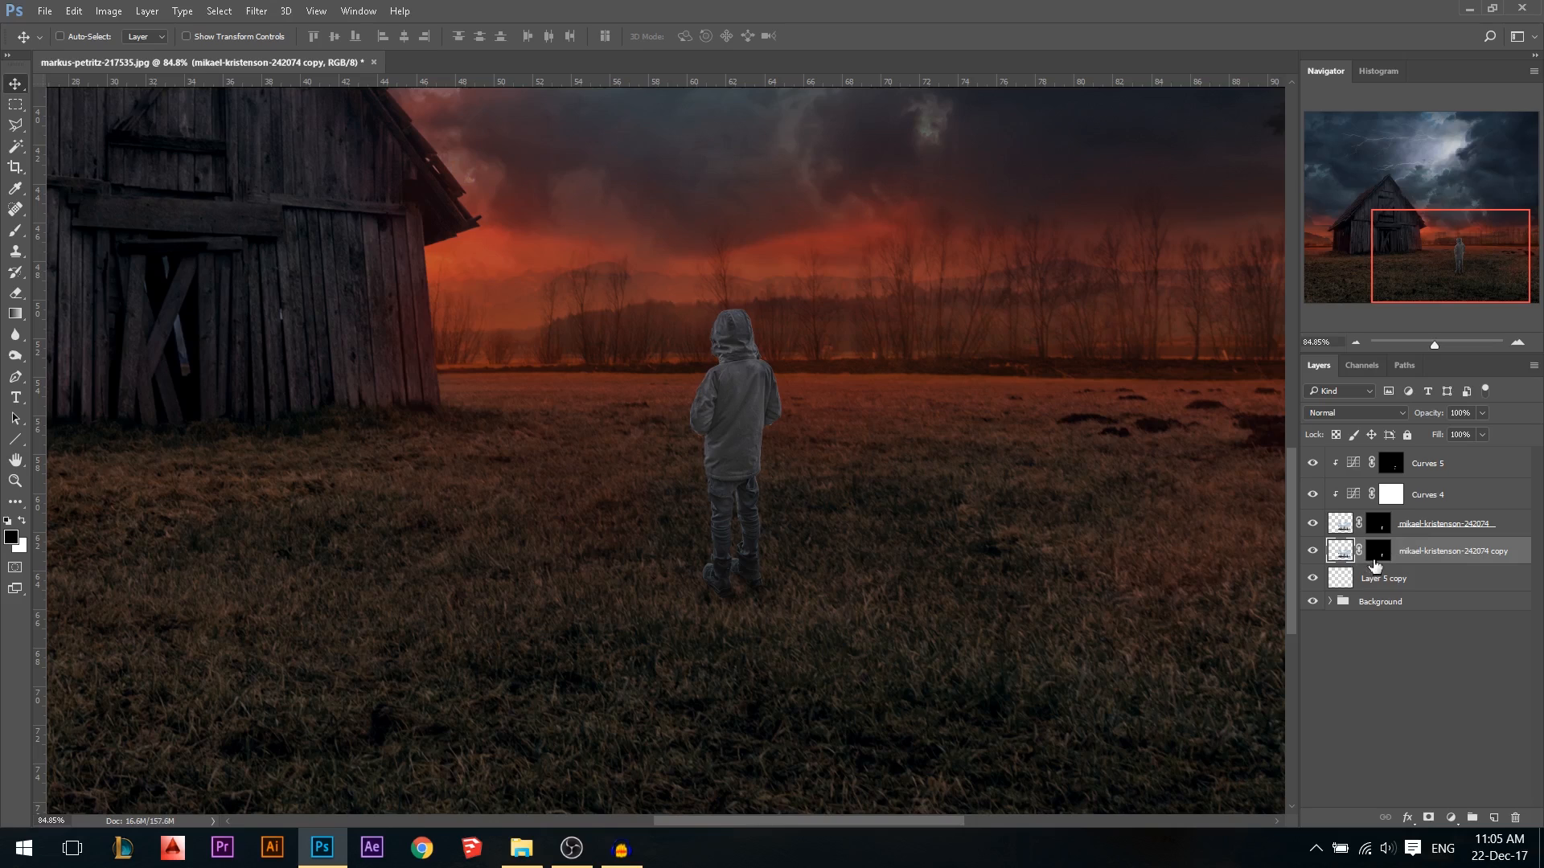
{"action": "right_click", "coordinate": [1375, 563]}
{"action": "left_click", "coordinate": [1334, 613]}
Flip the duplicate figure downward from the boots, flatten it and skew it diagonally across the grass as a cast shadow
{"action": "scroll", "coordinate": [650, 473], "scroll_direction": "down", "scroll_amount": 1}
{"action": "key", "text": "ctrl+t"}
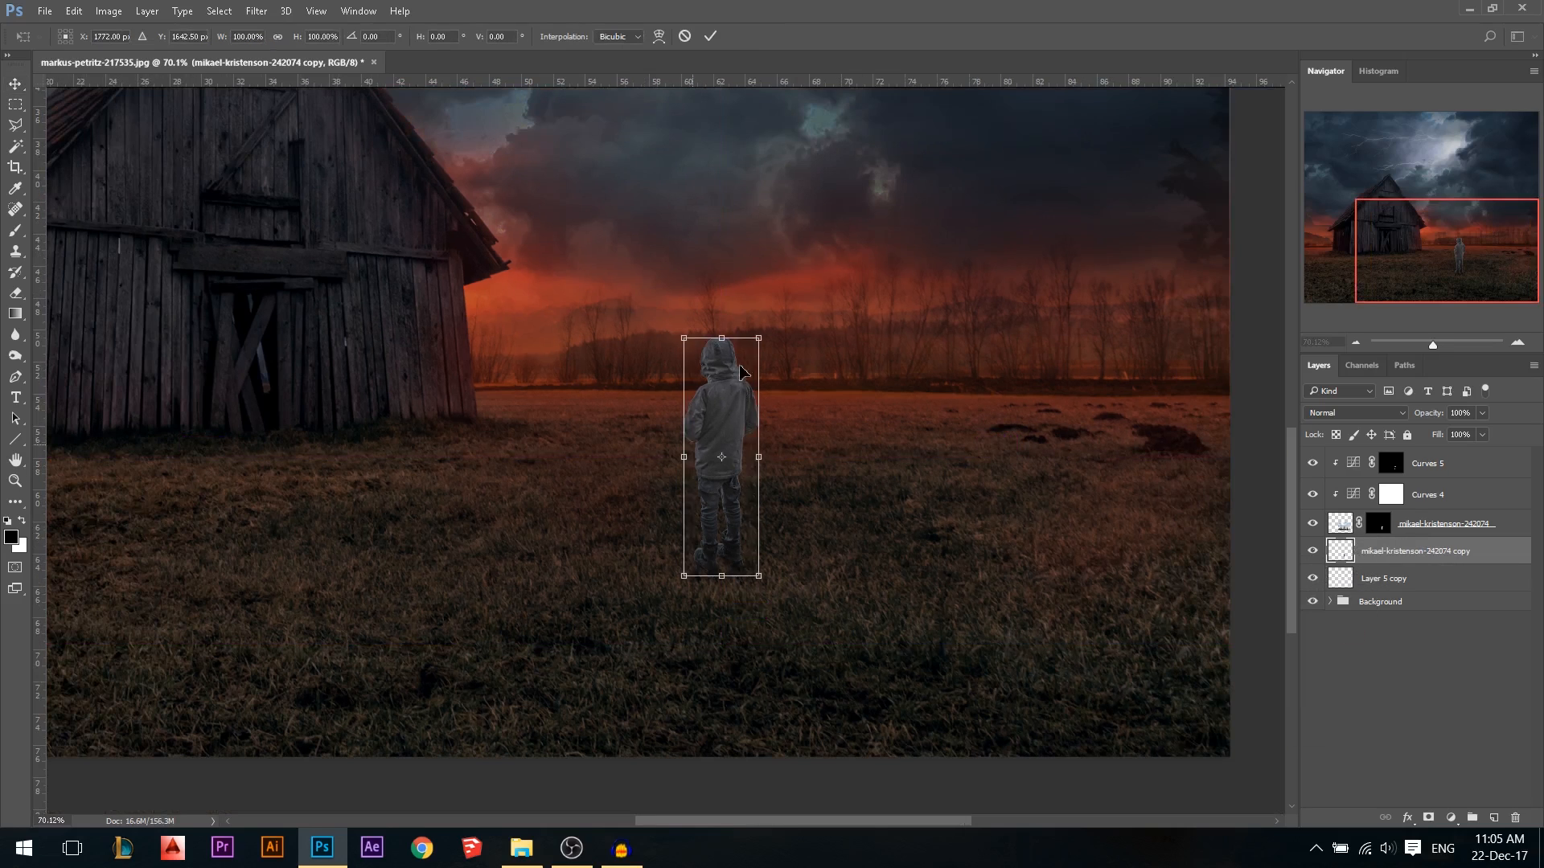
{"action": "left_click_drag", "start_coordinate": [722, 338], "coordinate": [901, 723]}
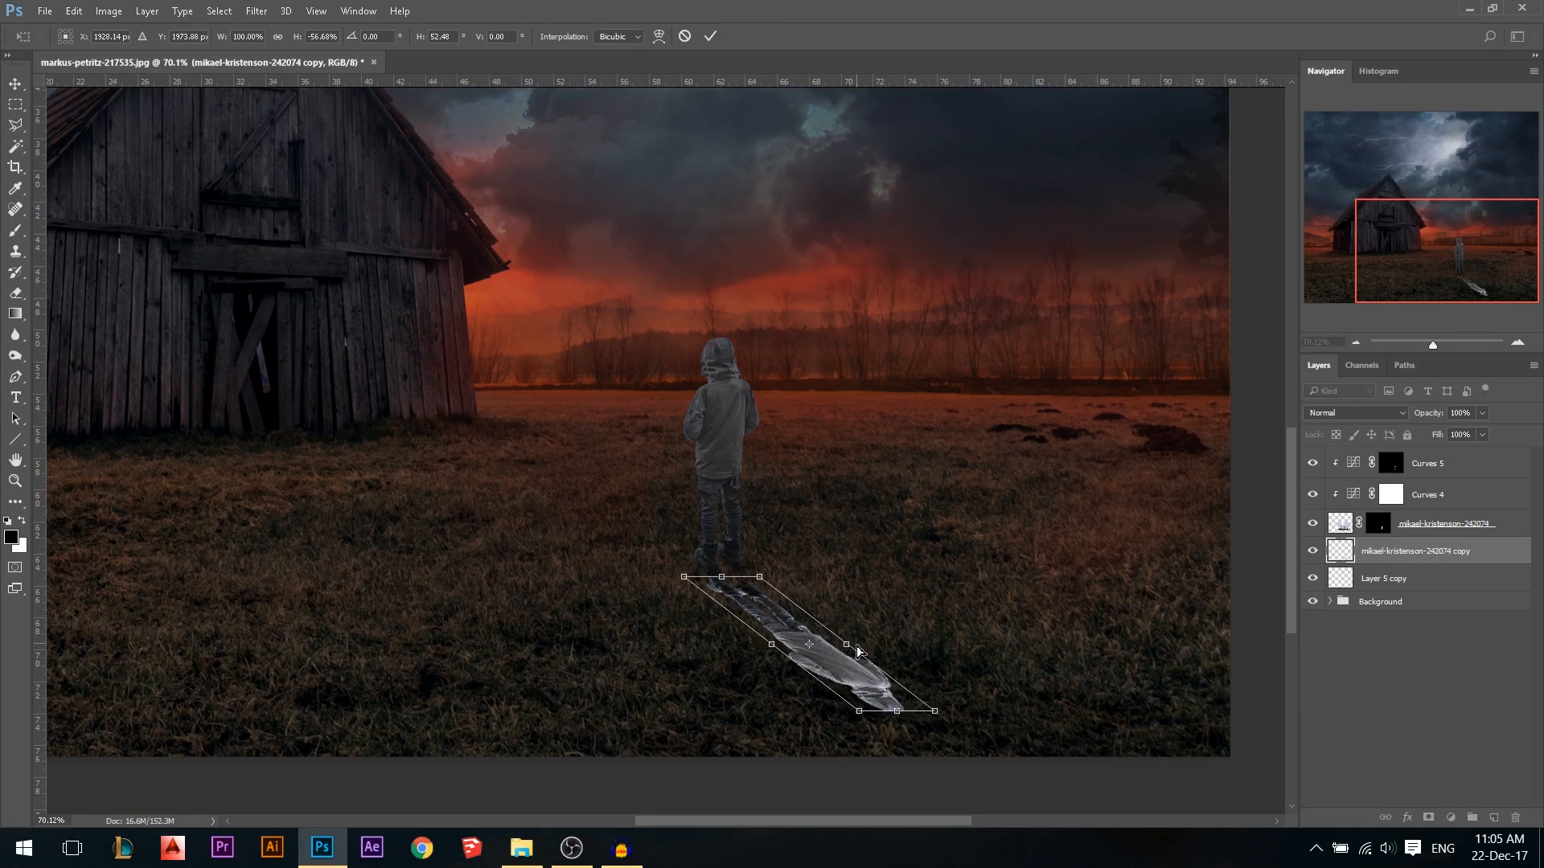
{"action": "left_click_drag", "start_coordinate": [849, 648], "coordinate": [875, 596]}
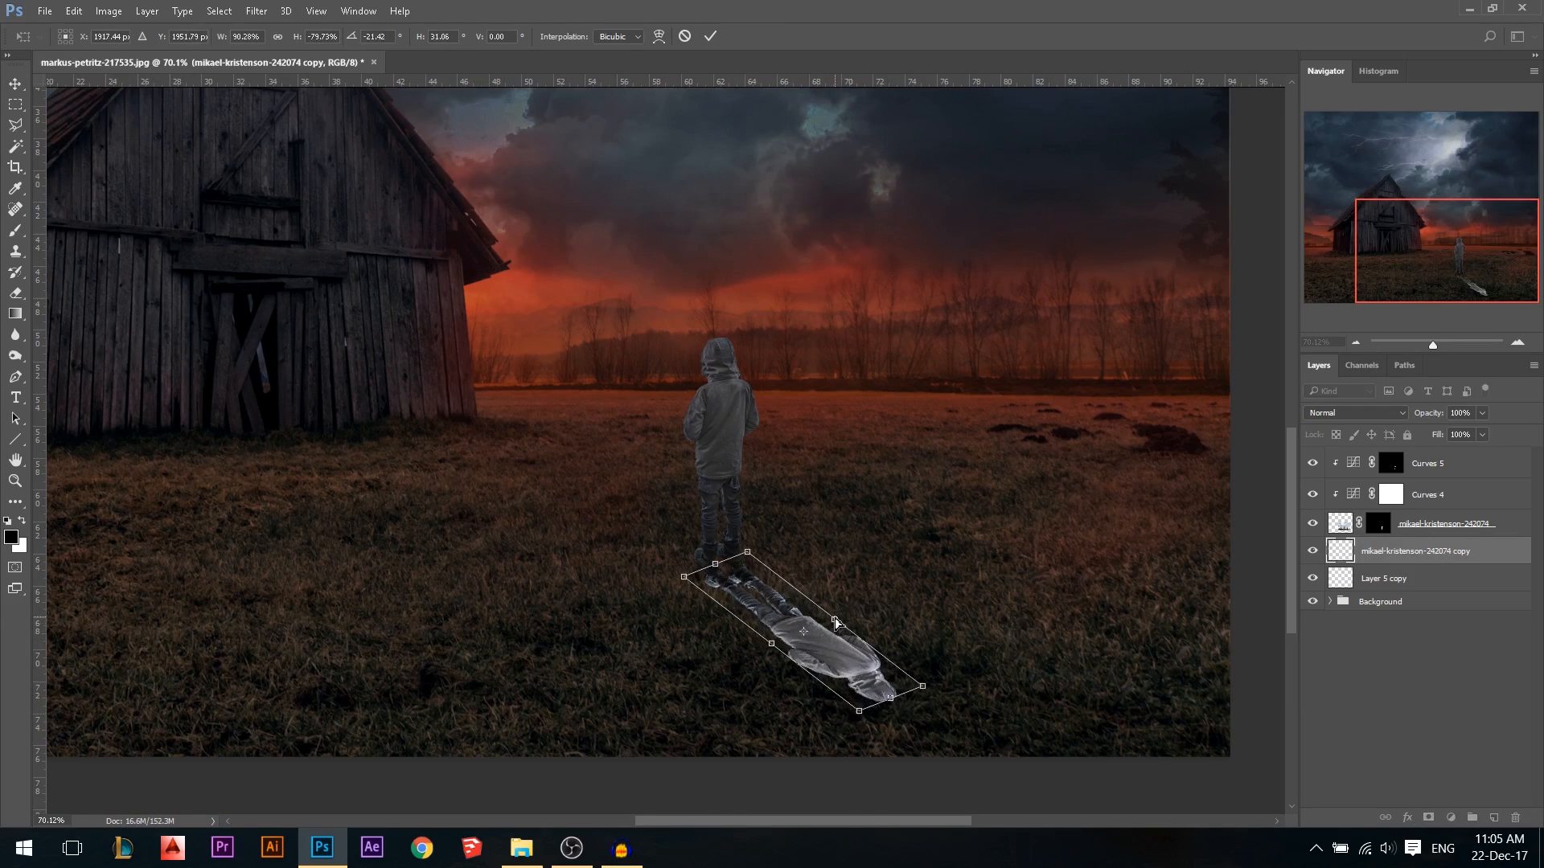
{"action": "key", "text": "Return"}
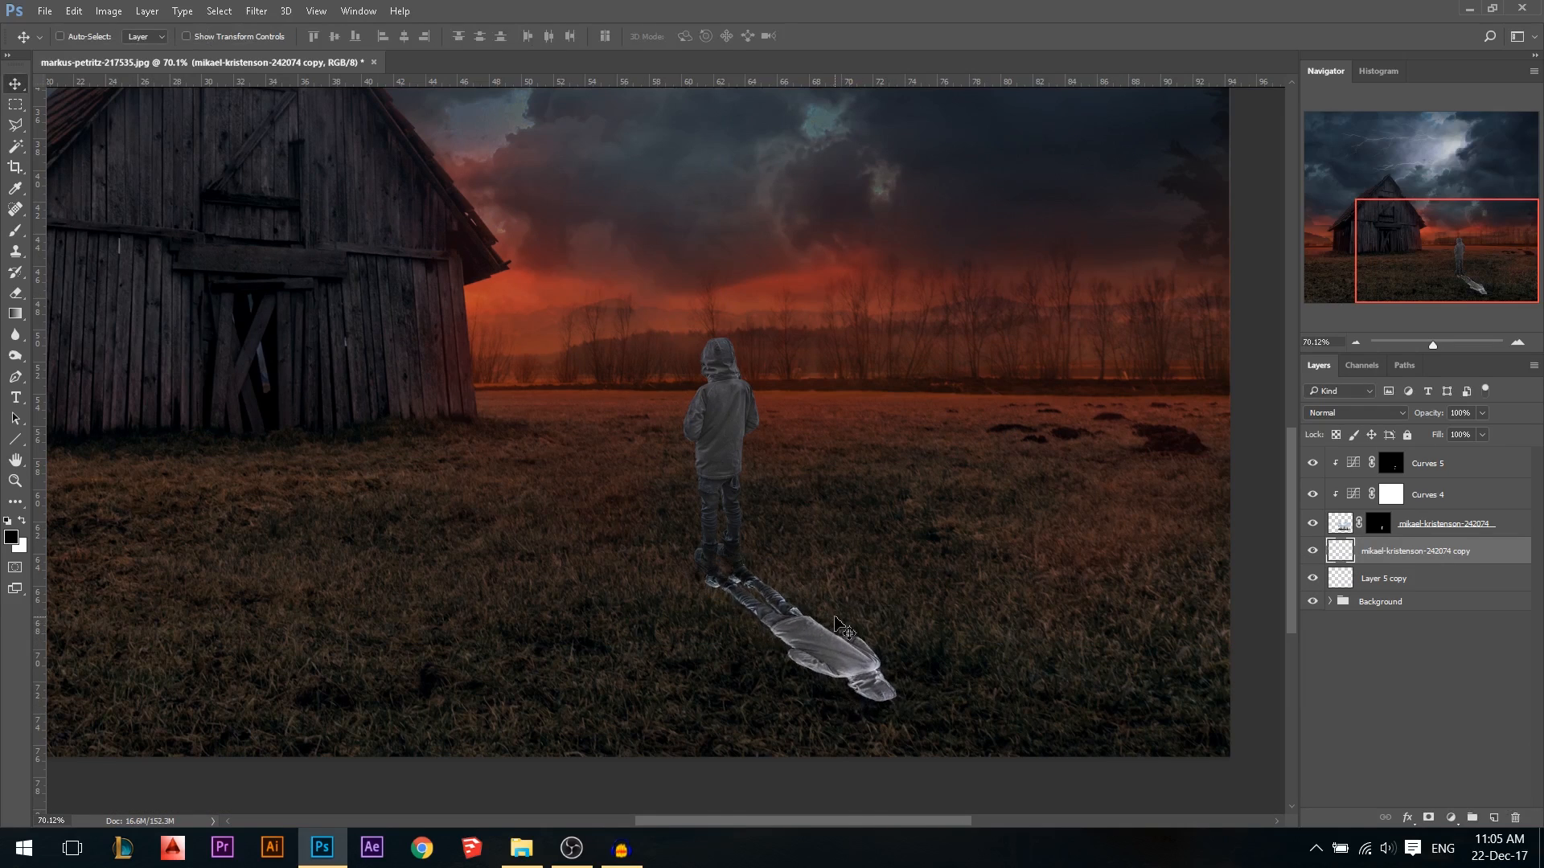
Fill the silhouette of the flipped figure copy with solid black and clear the selection
{"action": "left_click", "coordinate": [1341, 551], "text": "ctrl"}
{"action": "key", "text": "alt+BackSpace"}
{"action": "key", "text": "ctrl+d"}
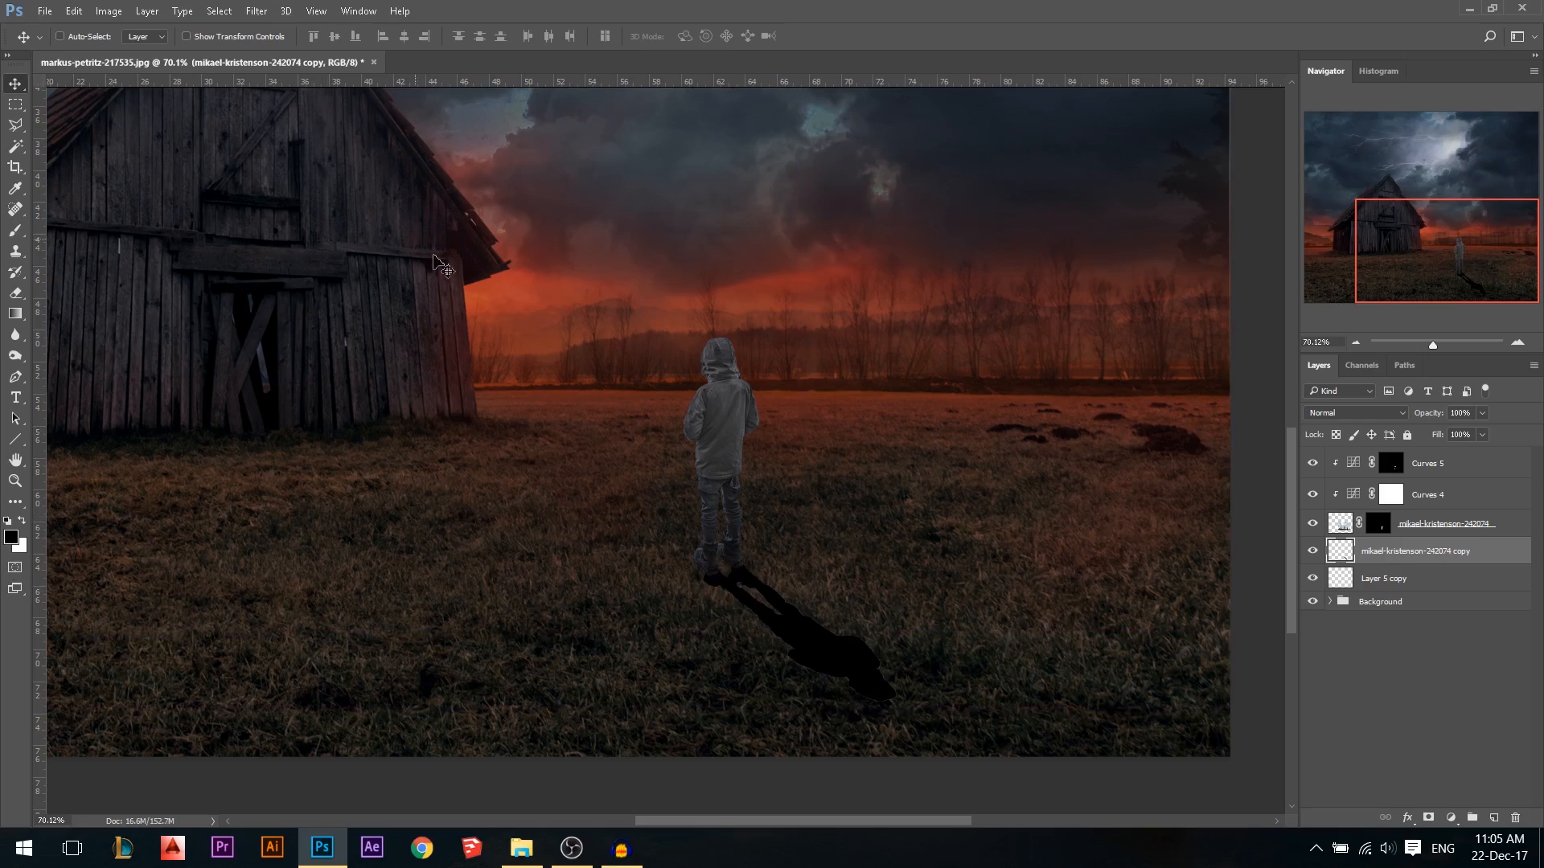
Apply a 2.5-pixel Gaussian Blur to the cast shadow and lower its layer opacity to 27%
{"action": "left_click", "coordinate": [256, 13]}
{"action": "mouse_move", "coordinate": [483, 234]}
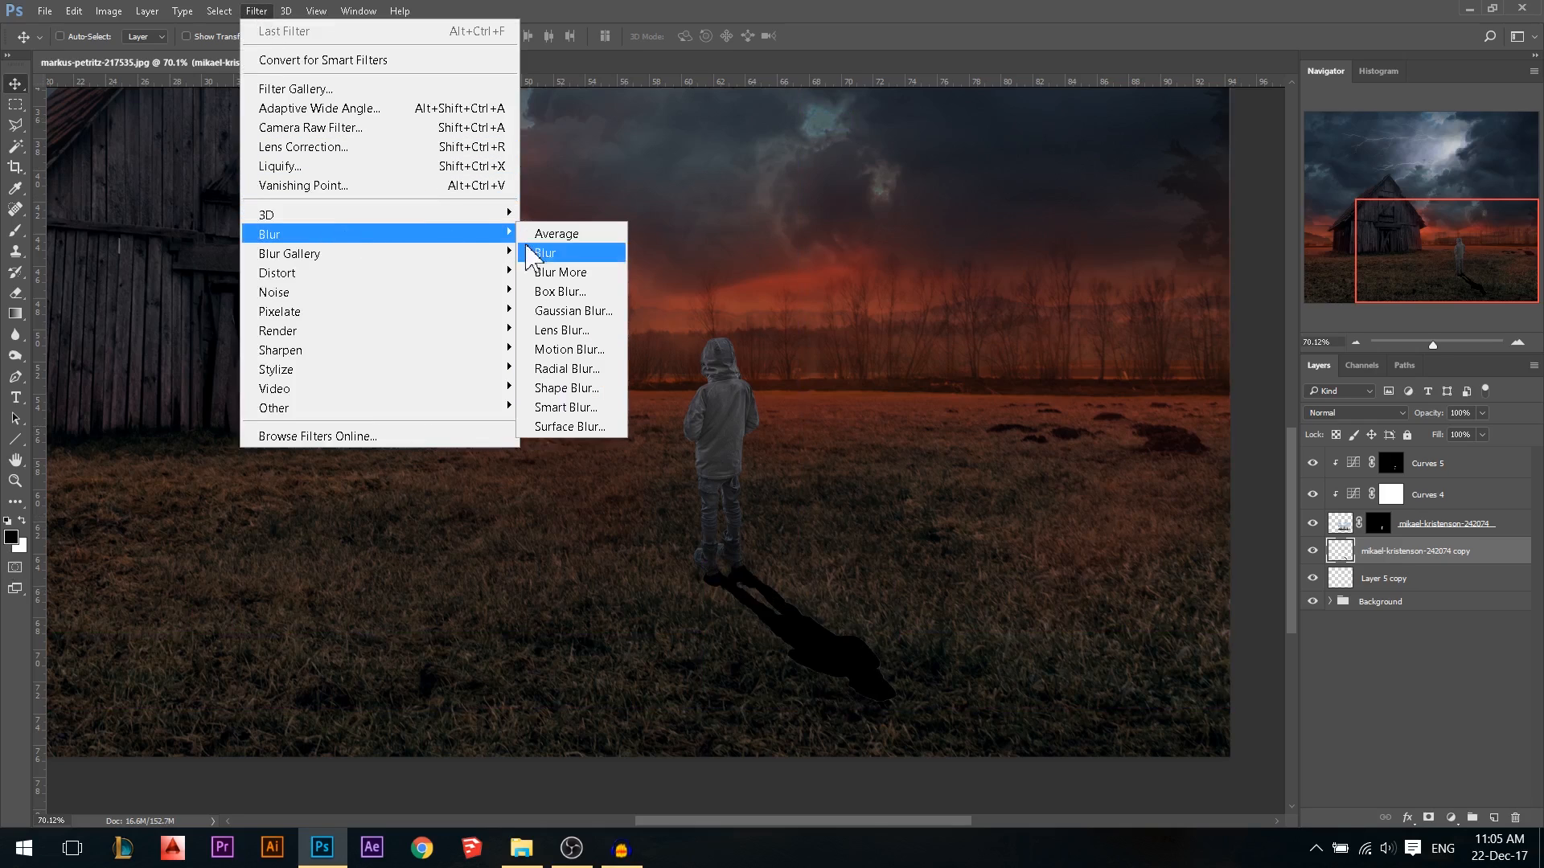
{"action": "left_click", "coordinate": [563, 312]}
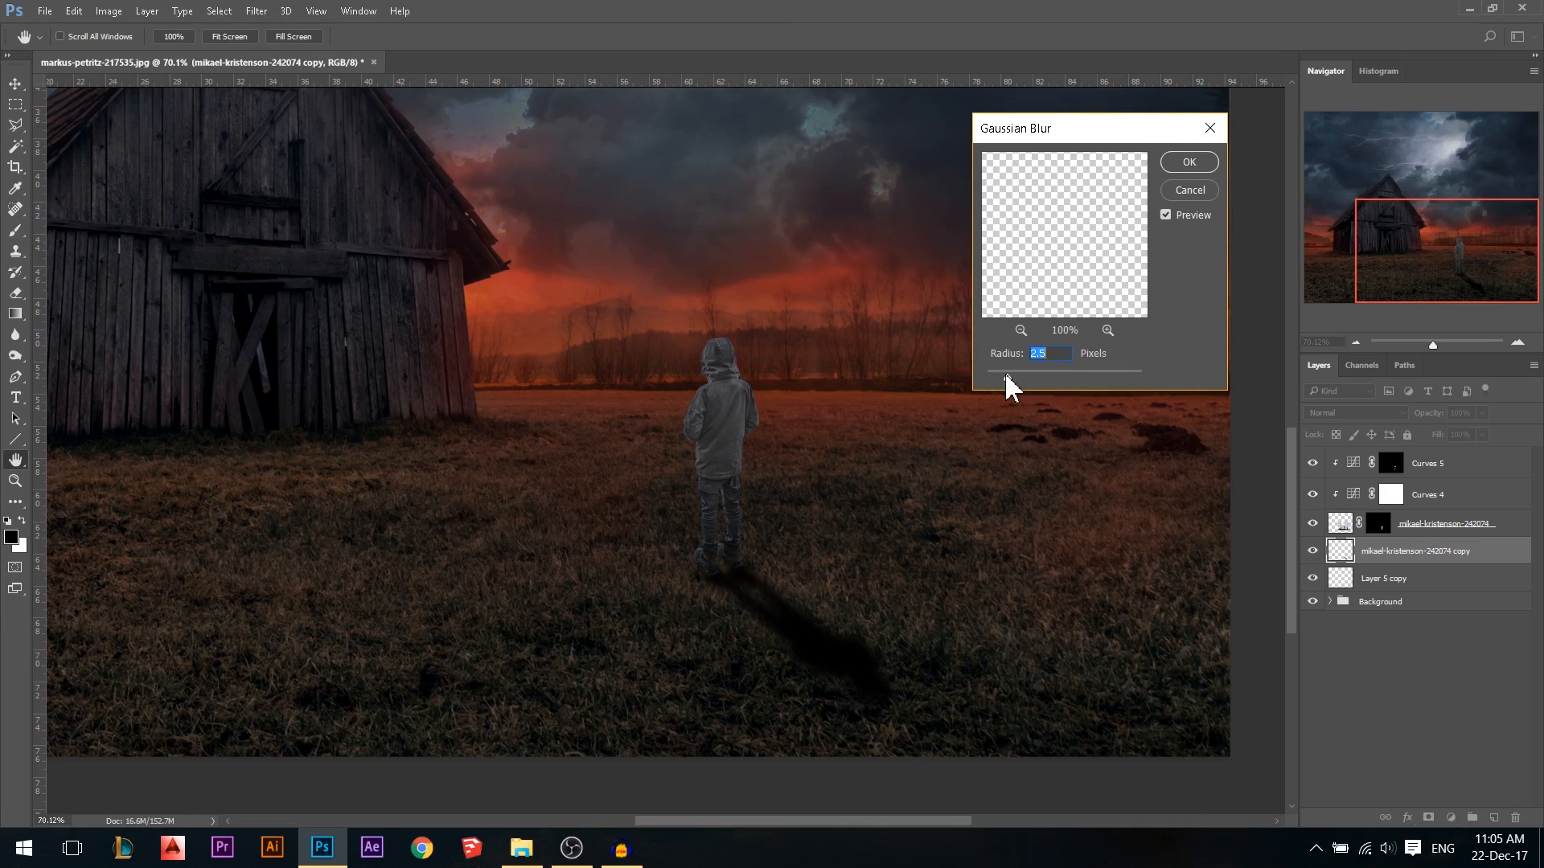
{"action": "left_click", "coordinate": [1203, 161]}
{"action": "mouse_move", "coordinate": [1452, 412]}
{"action": "left_mouse_down"}
{"action": "mouse_move", "coordinate": [1392, 413]}
{"action": "mouse_move", "coordinate": [1422, 416]}
{"action": "left_mouse_up"}
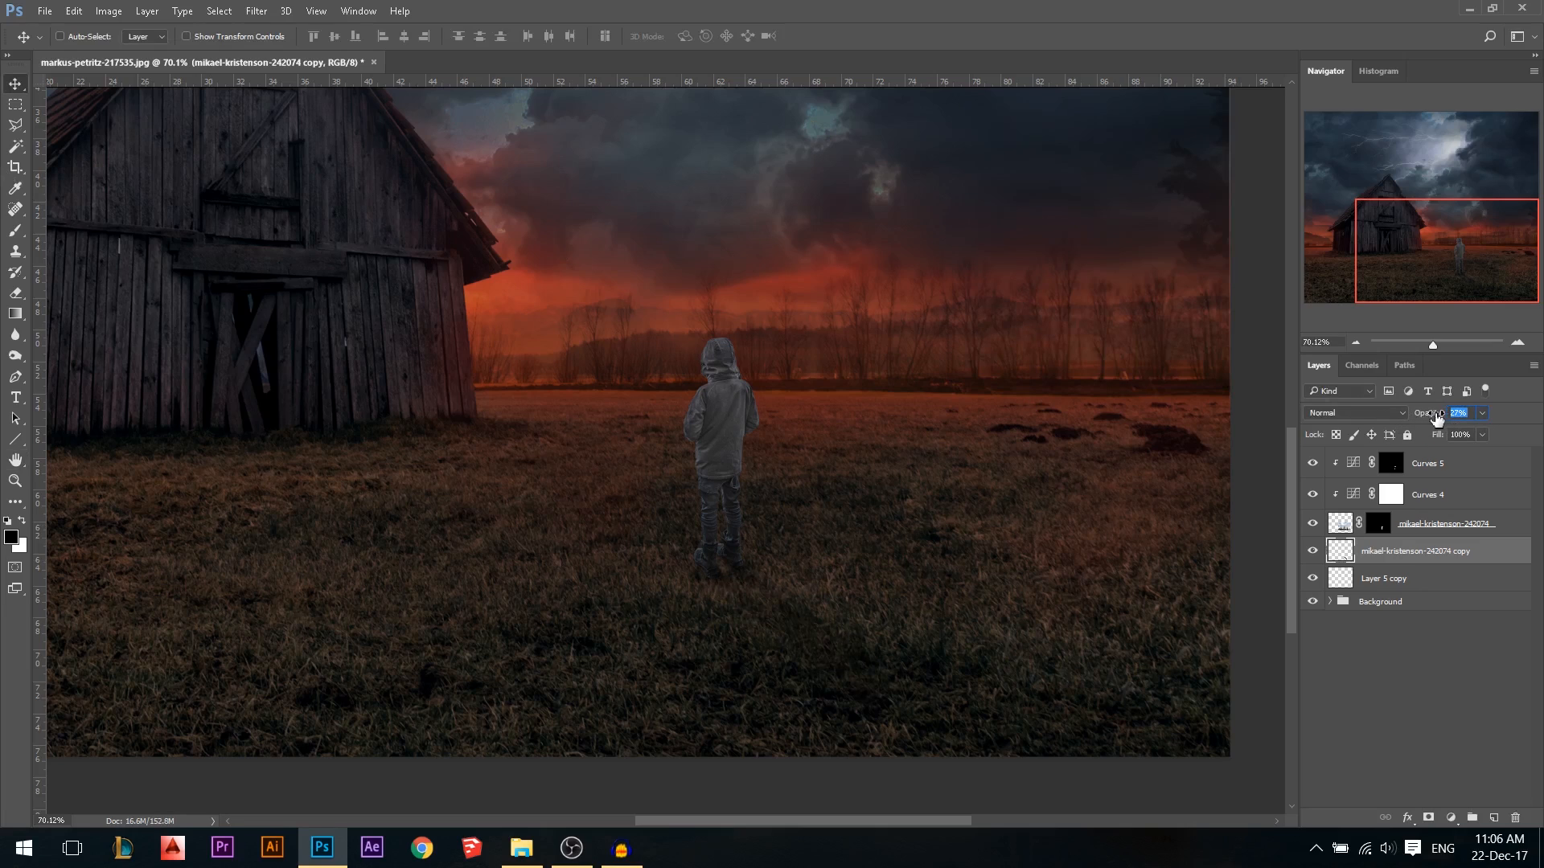
{"action": "key", "text": "Return"}
{"action": "scroll", "coordinate": [869, 651], "scroll_direction": "up", "scroll_amount": 3}
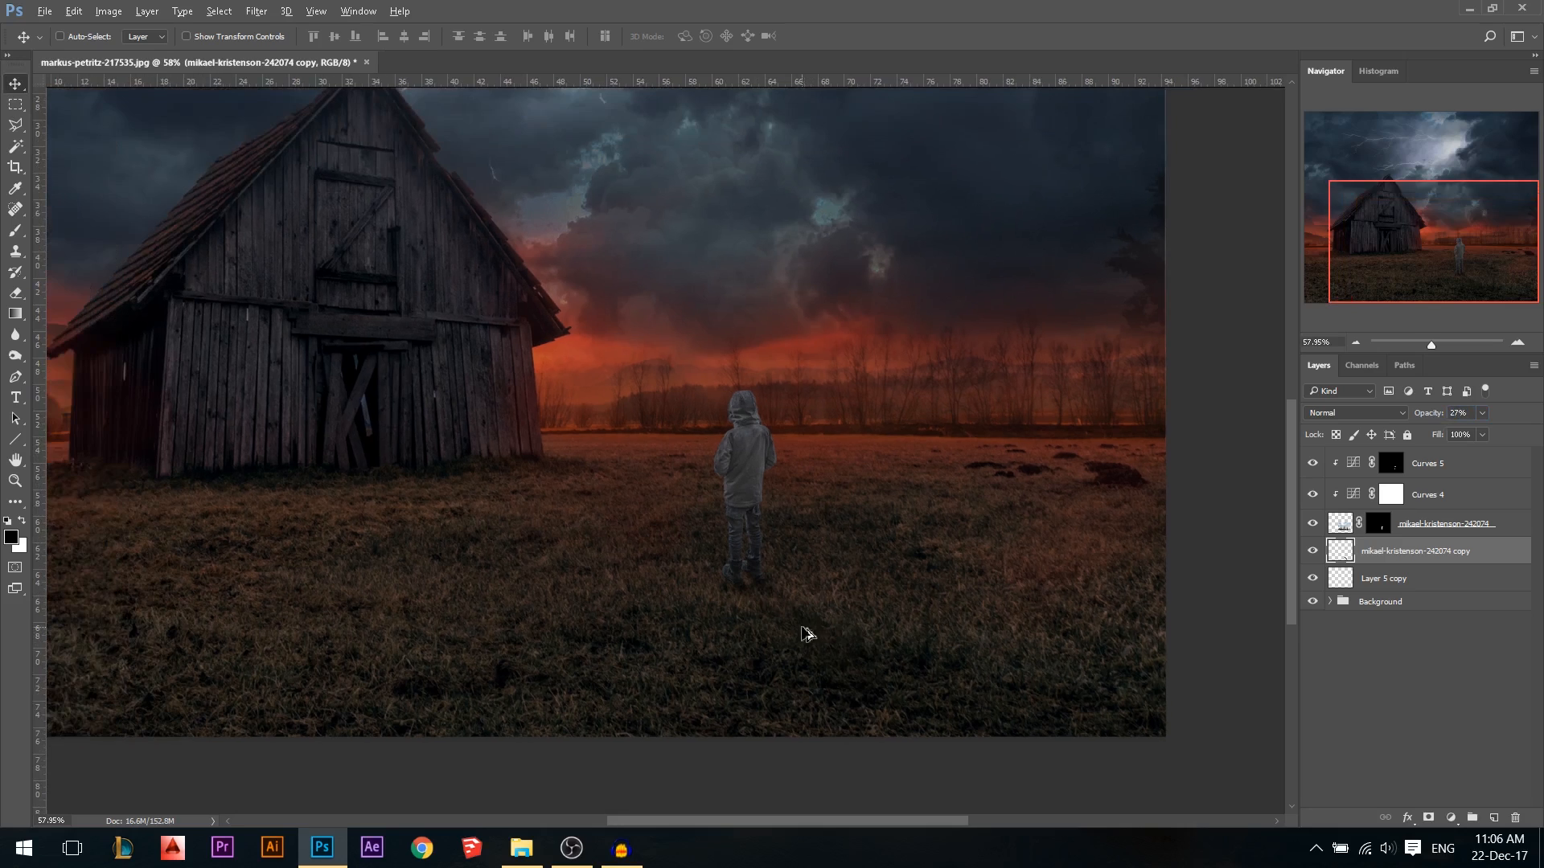
Soften the boot soles on the hooded figure's layer mask with a small soft black brush
{"action": "scroll", "coordinate": [794, 637], "scroll_direction": "up", "scroll_amount": 4}
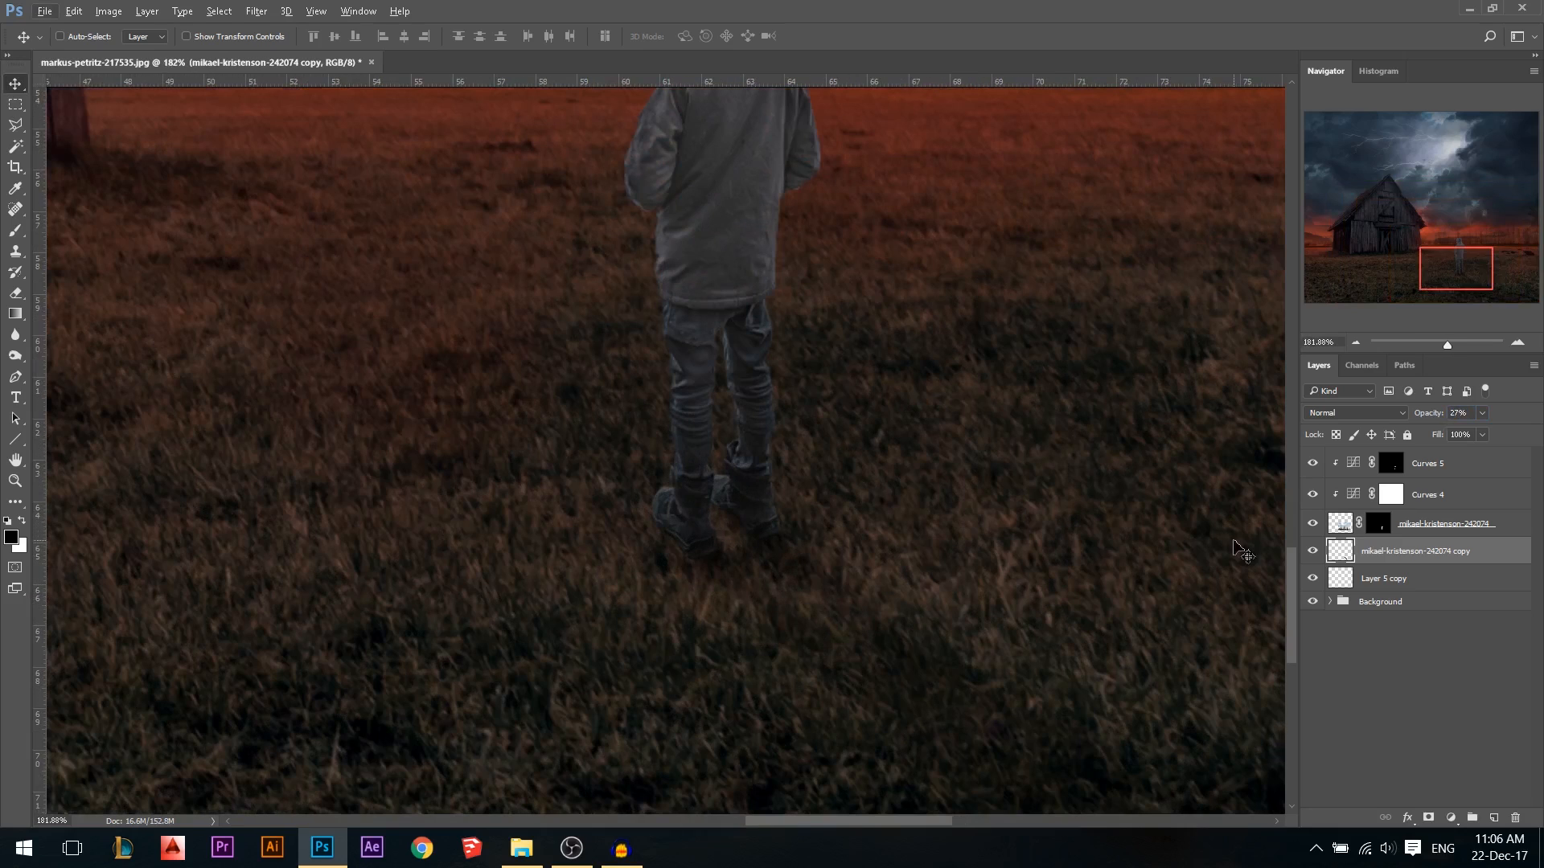
{"action": "scroll", "coordinate": [652, 555], "scroll_direction": "up", "scroll_amount": 1}
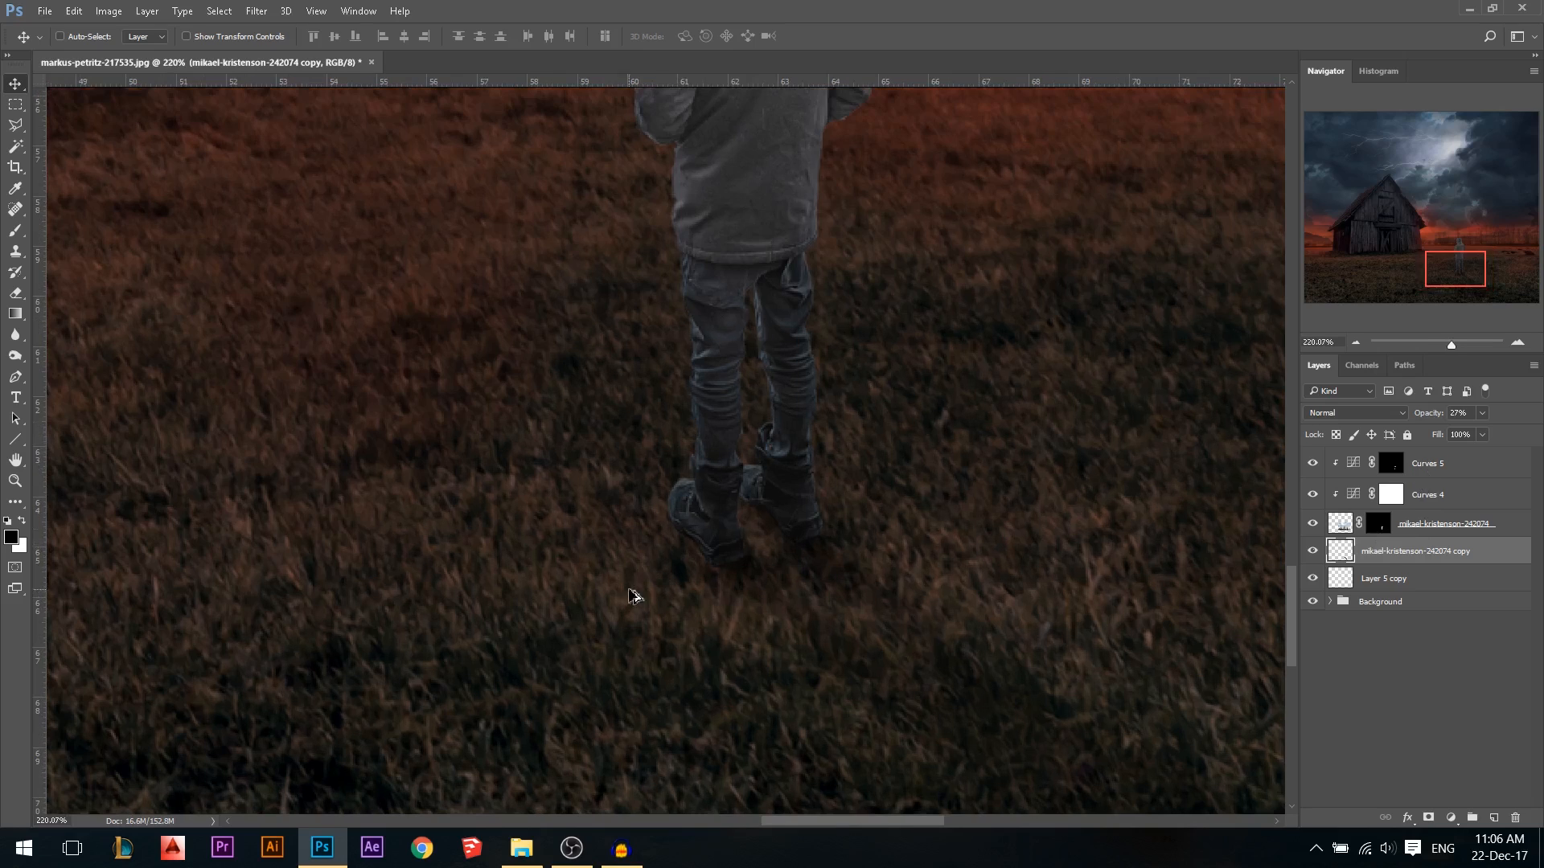
{"action": "scroll", "coordinate": [690, 603], "scroll_direction": "up", "scroll_amount": 1}
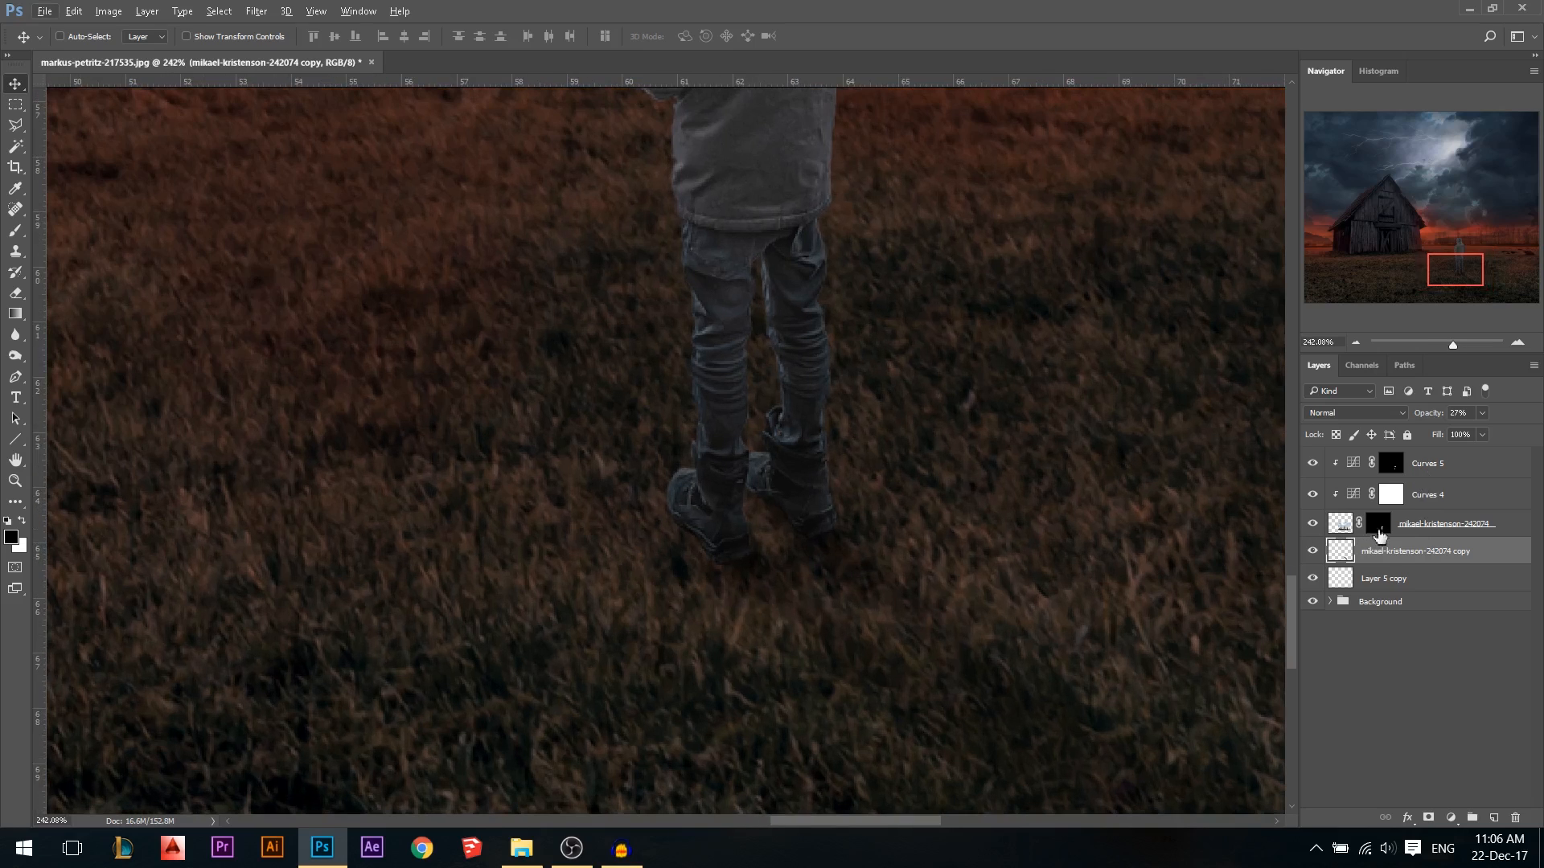
{"action": "left_click", "coordinate": [1378, 526]}
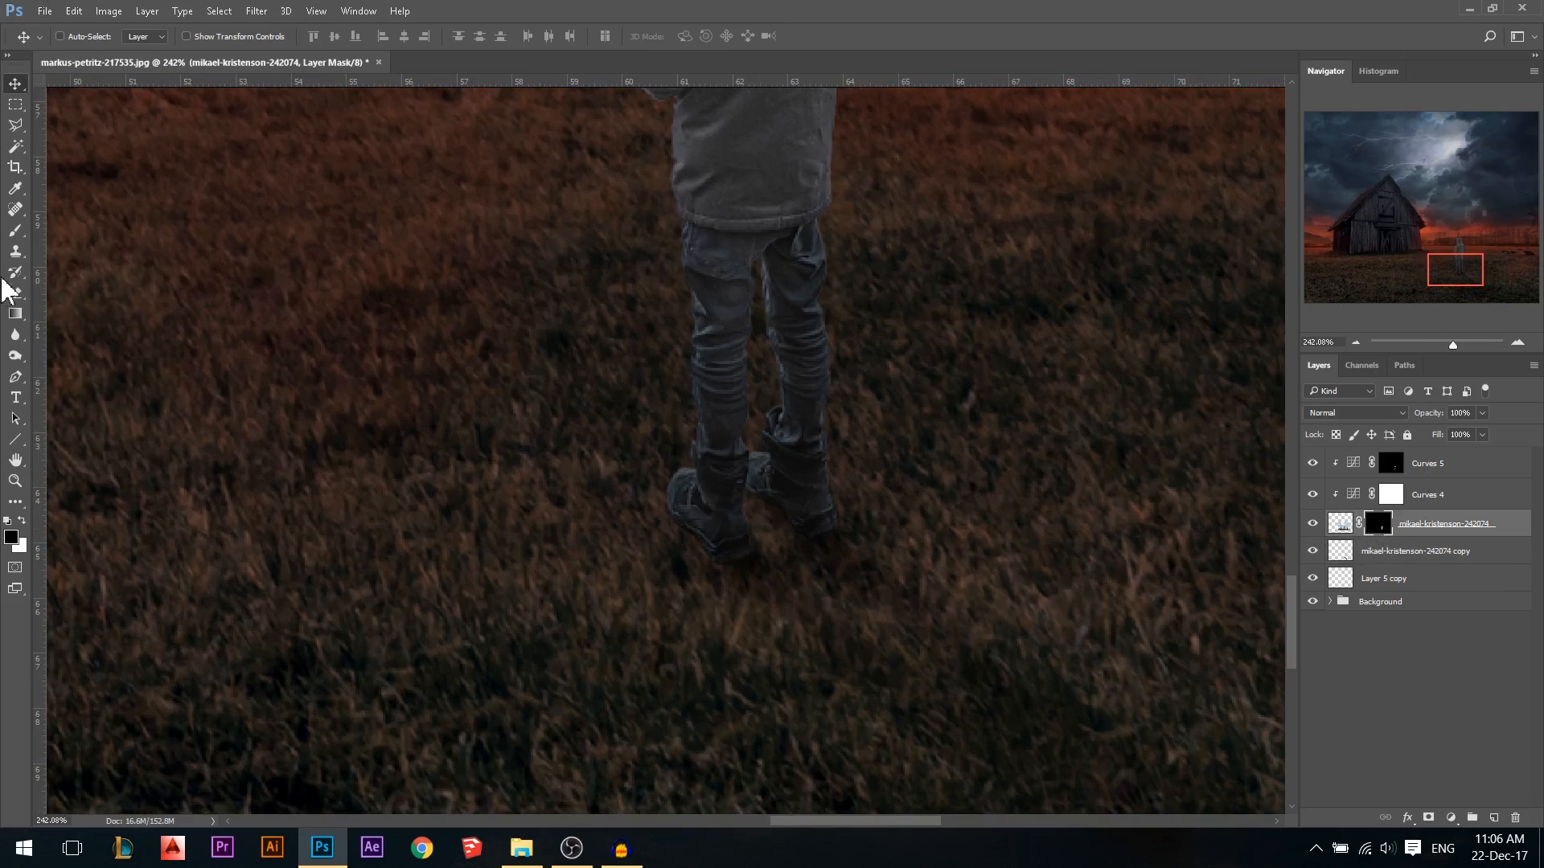
{"action": "left_click", "coordinate": [15, 231]}
{"action": "right_click", "coordinate": [800, 593], "text": "alt"}
{"action": "scroll", "coordinate": [758, 591], "scroll_direction": "up", "scroll_amount": 3}
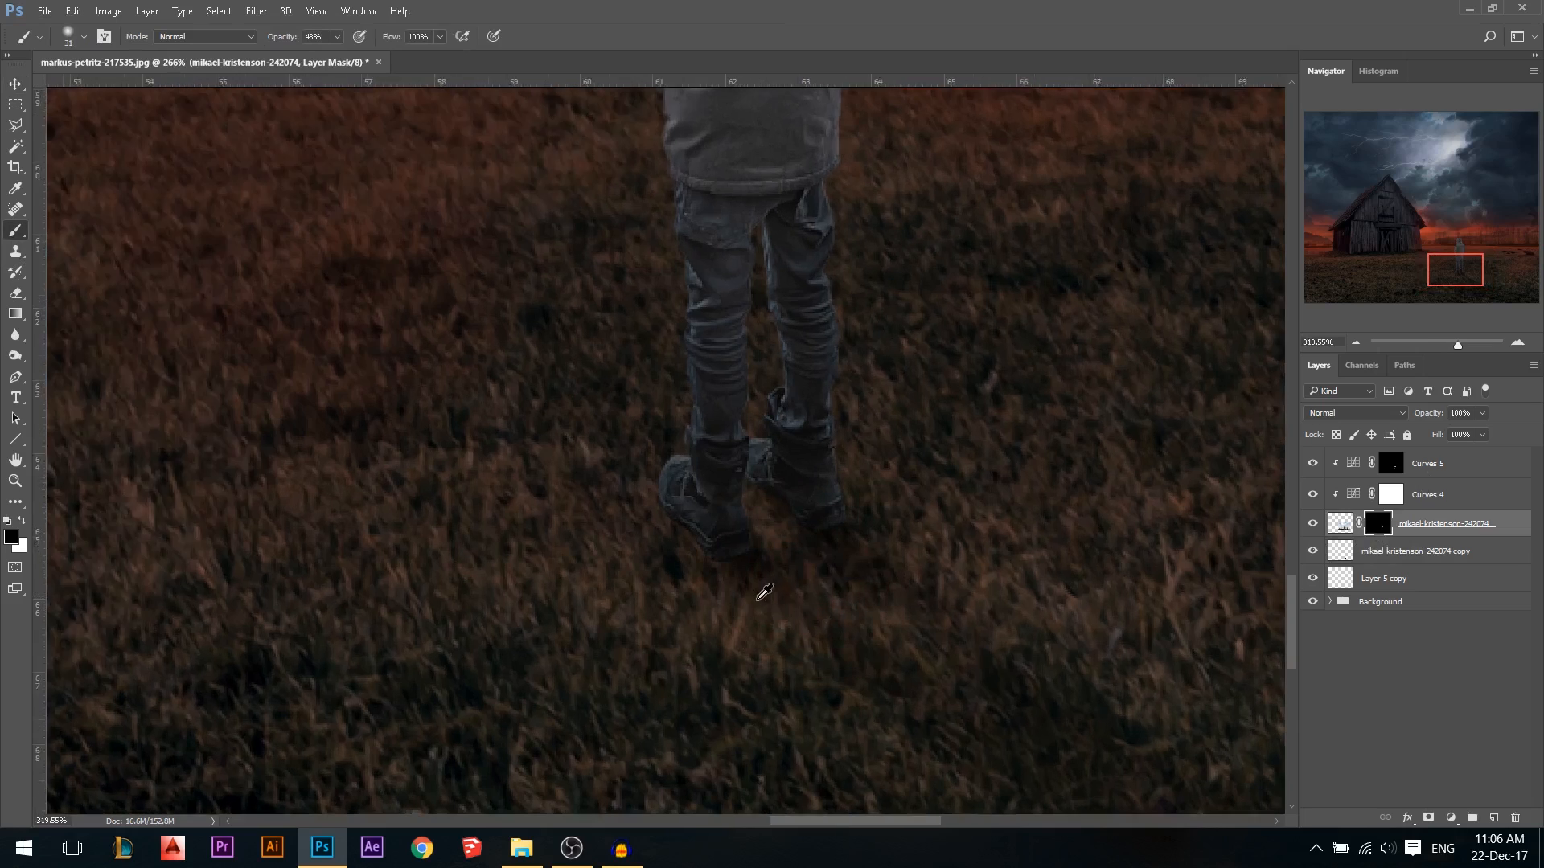
{"action": "right_click", "coordinate": [706, 558], "text": "alt"}
{"action": "scroll", "coordinate": [697, 545], "scroll_direction": "up", "scroll_amount": 1}
{"action": "right_click", "coordinate": [697, 546], "text": "alt"}
{"action": "scroll", "coordinate": [689, 552], "scroll_direction": "down", "scroll_amount": 1}
{"action": "right_click", "coordinate": [693, 545], "text": "alt"}
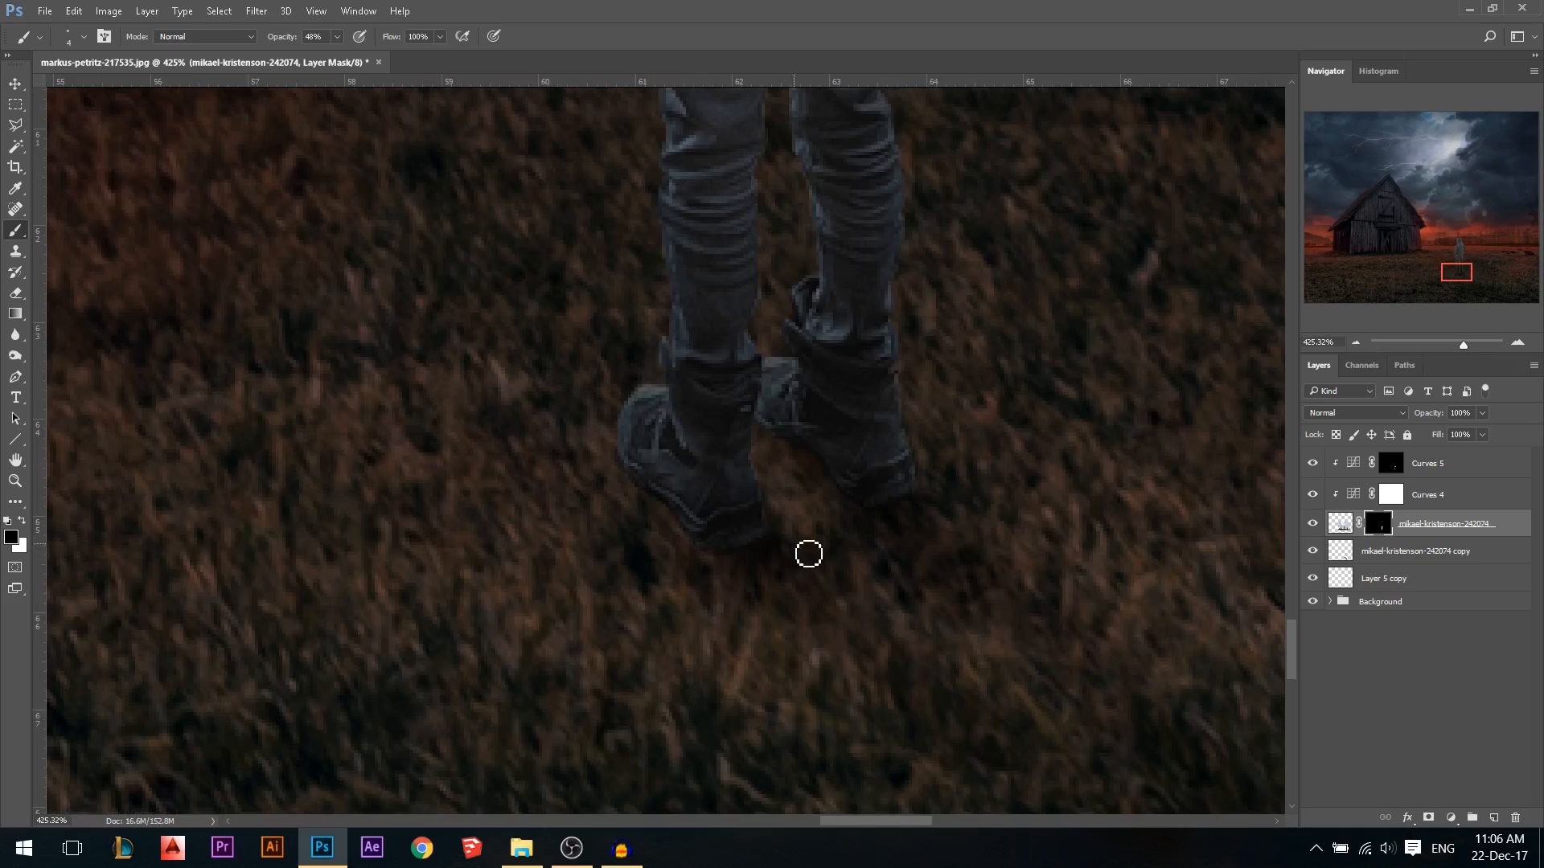
{"action": "right_click", "coordinate": [751, 559], "text": "alt"}
Paint black on the figure's mask along the boots' lower edges with a grass-blade brush tip
{"action": "right_click", "coordinate": [831, 584]}
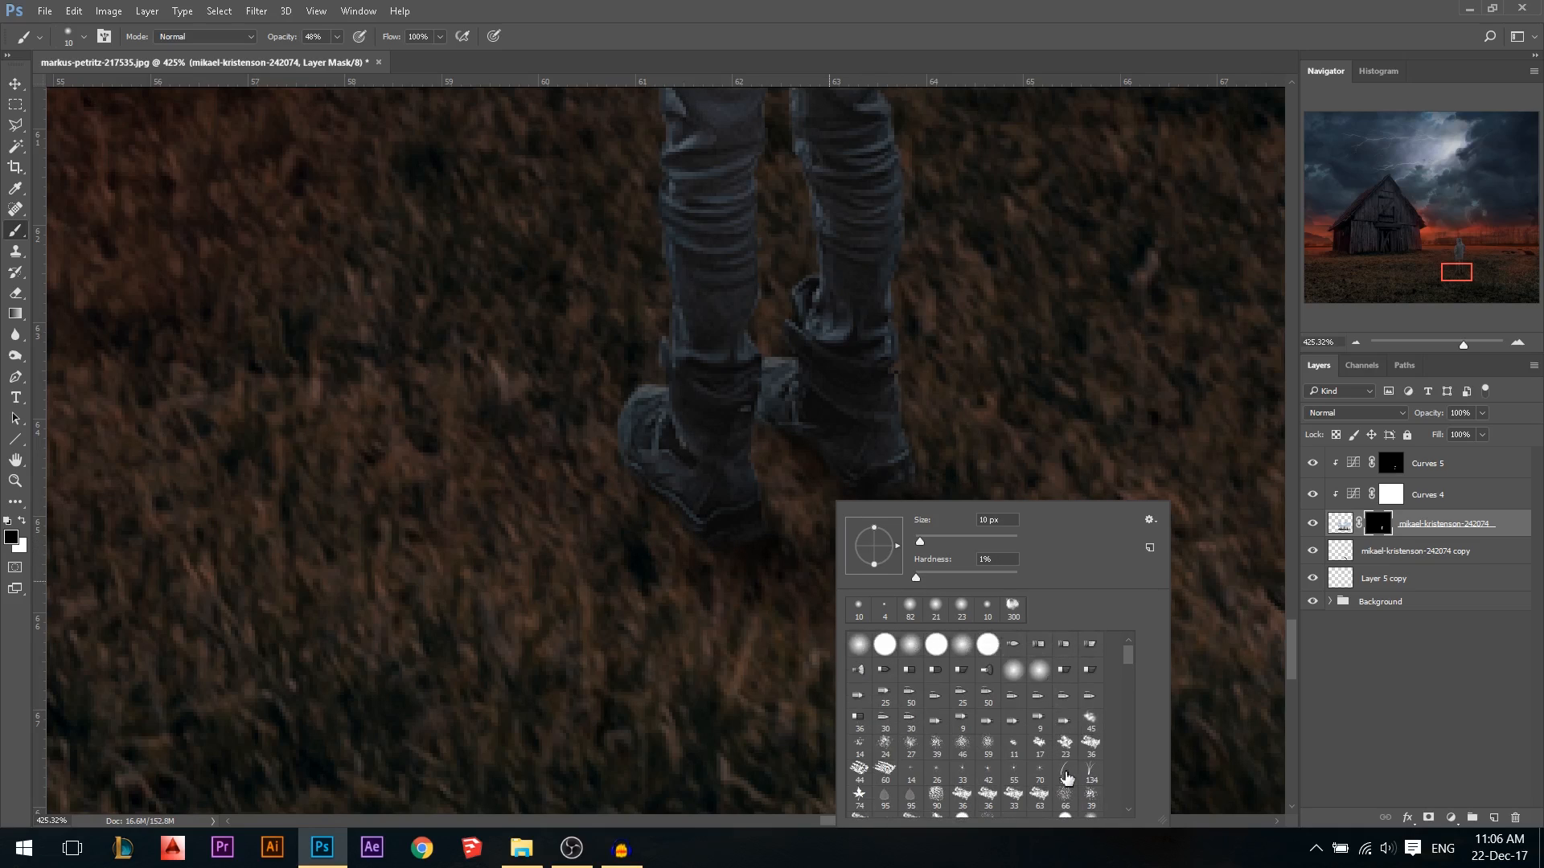
{"action": "left_click", "coordinate": [1066, 774]}
{"action": "mouse_move", "coordinate": [731, 537]}
{"action": "left_mouse_down"}
{"action": "mouse_move", "coordinate": [463, 512]}
{"action": "mouse_move", "coordinate": [654, 525]}
{"action": "mouse_move", "coordinate": [674, 507]}
{"action": "mouse_move", "coordinate": [707, 550]}
{"action": "mouse_move", "coordinate": [616, 501]}
{"action": "mouse_move", "coordinate": [730, 582]}
{"action": "mouse_move", "coordinate": [597, 506]}
{"action": "left_mouse_up"}
{"action": "key", "text": "ctrl+z"}
{"action": "left_click_drag", "start_coordinate": [707, 550], "coordinate": [648, 537]}
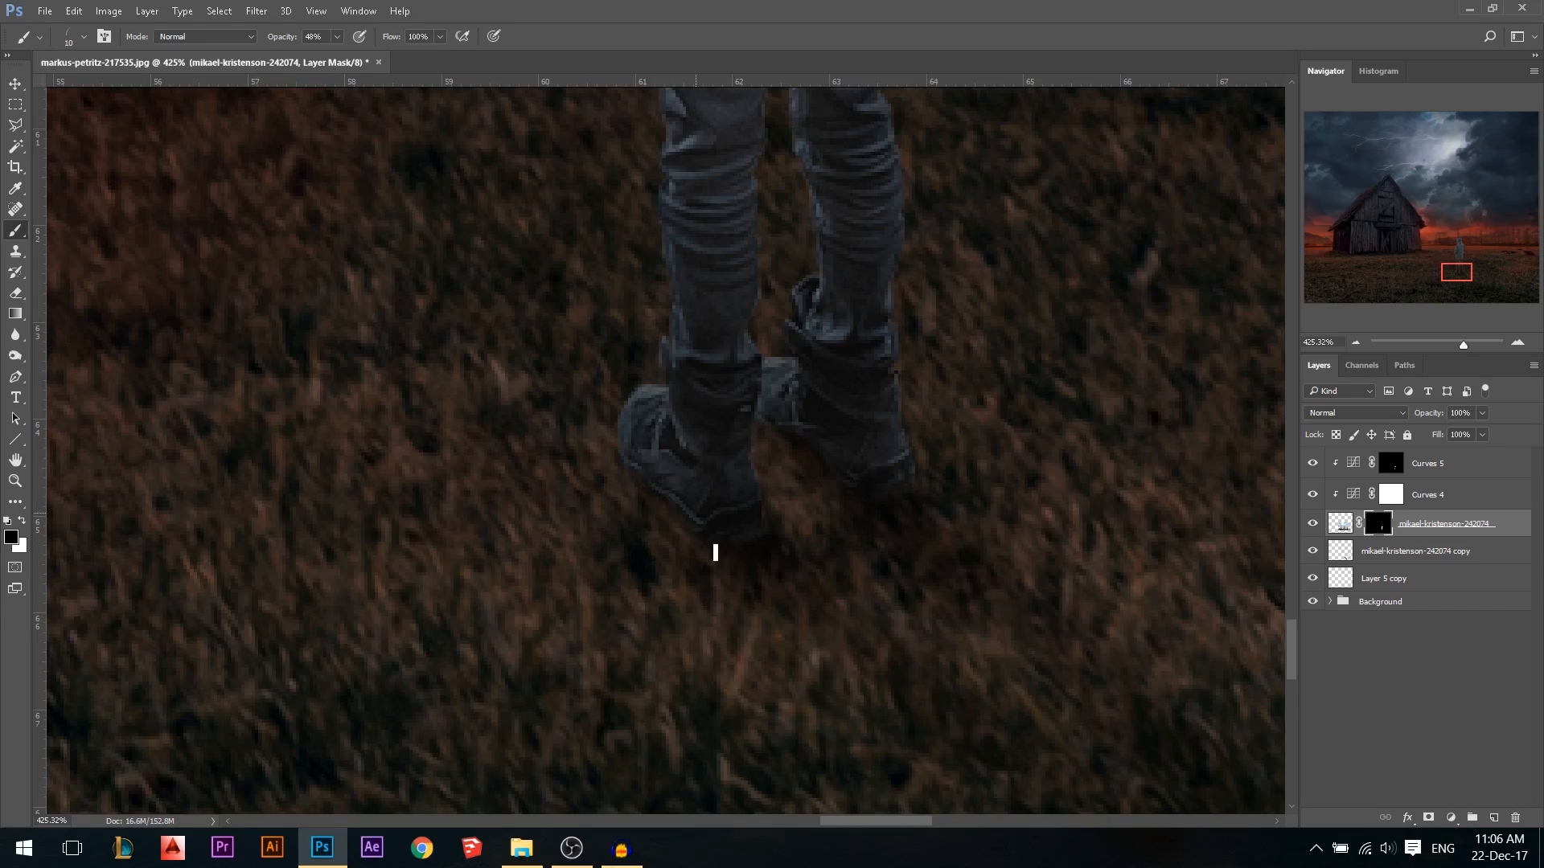
{"action": "left_click_drag", "start_coordinate": [668, 530], "coordinate": [653, 505]}
{"action": "mouse_move", "coordinate": [703, 553]}
{"action": "left_mouse_down"}
{"action": "mouse_move", "coordinate": [662, 544]}
{"action": "mouse_move", "coordinate": [706, 552]}
{"action": "mouse_move", "coordinate": [889, 515]}
{"action": "left_mouse_up"}
Add a new empty layer above the figure's Curves 5 adjustment
{"action": "scroll", "coordinate": [871, 534], "scroll_direction": "down", "scroll_amount": 3}
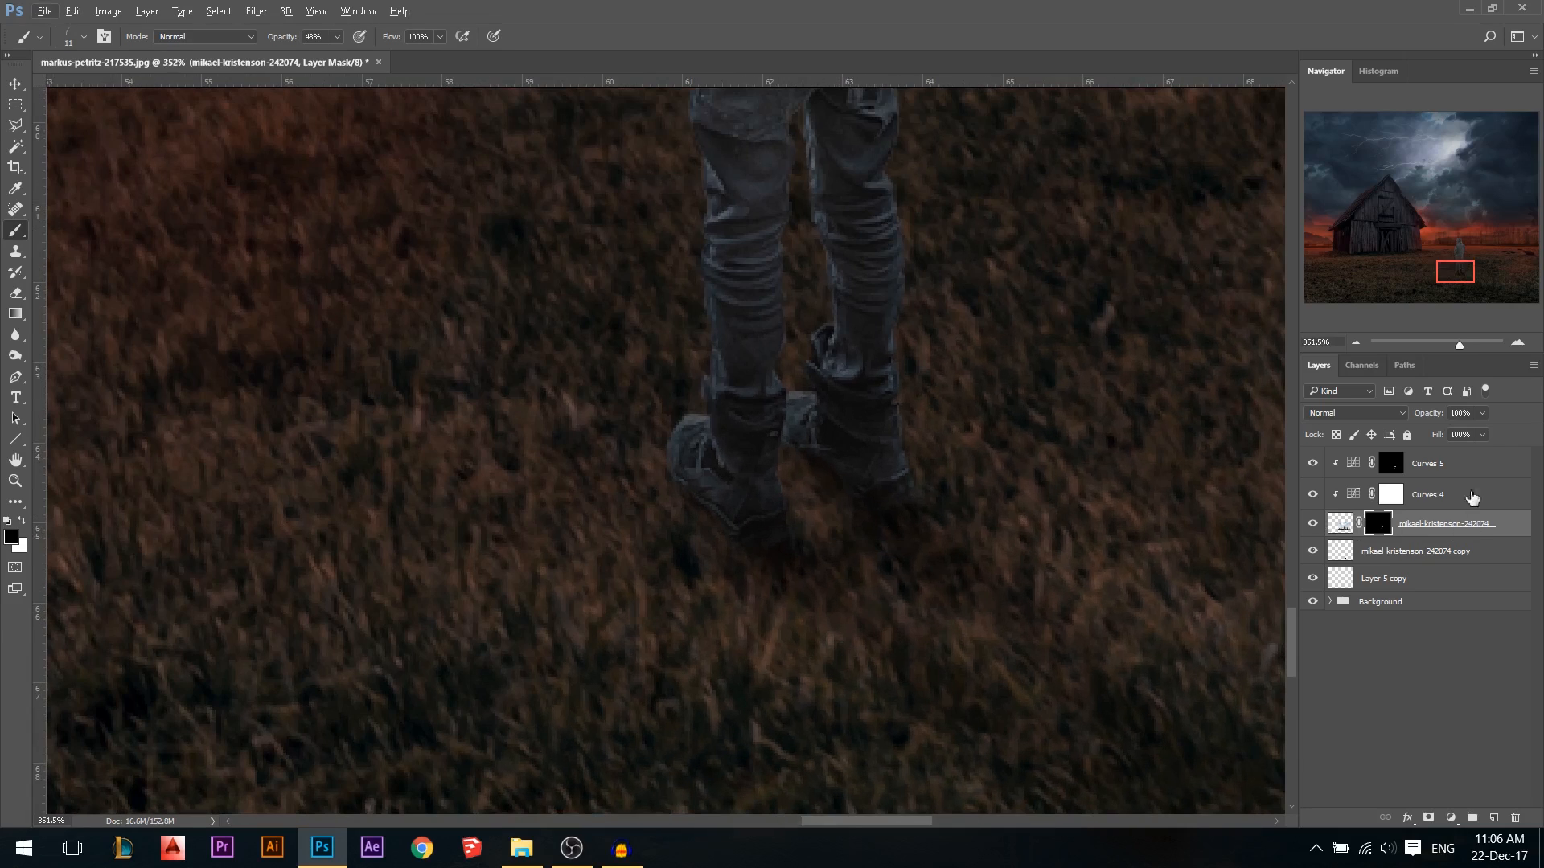
{"action": "key", "text": "alt+bracketright"}
{"action": "key", "text": "alt+bracketright"}
{"action": "left_click", "coordinate": [1494, 818]}
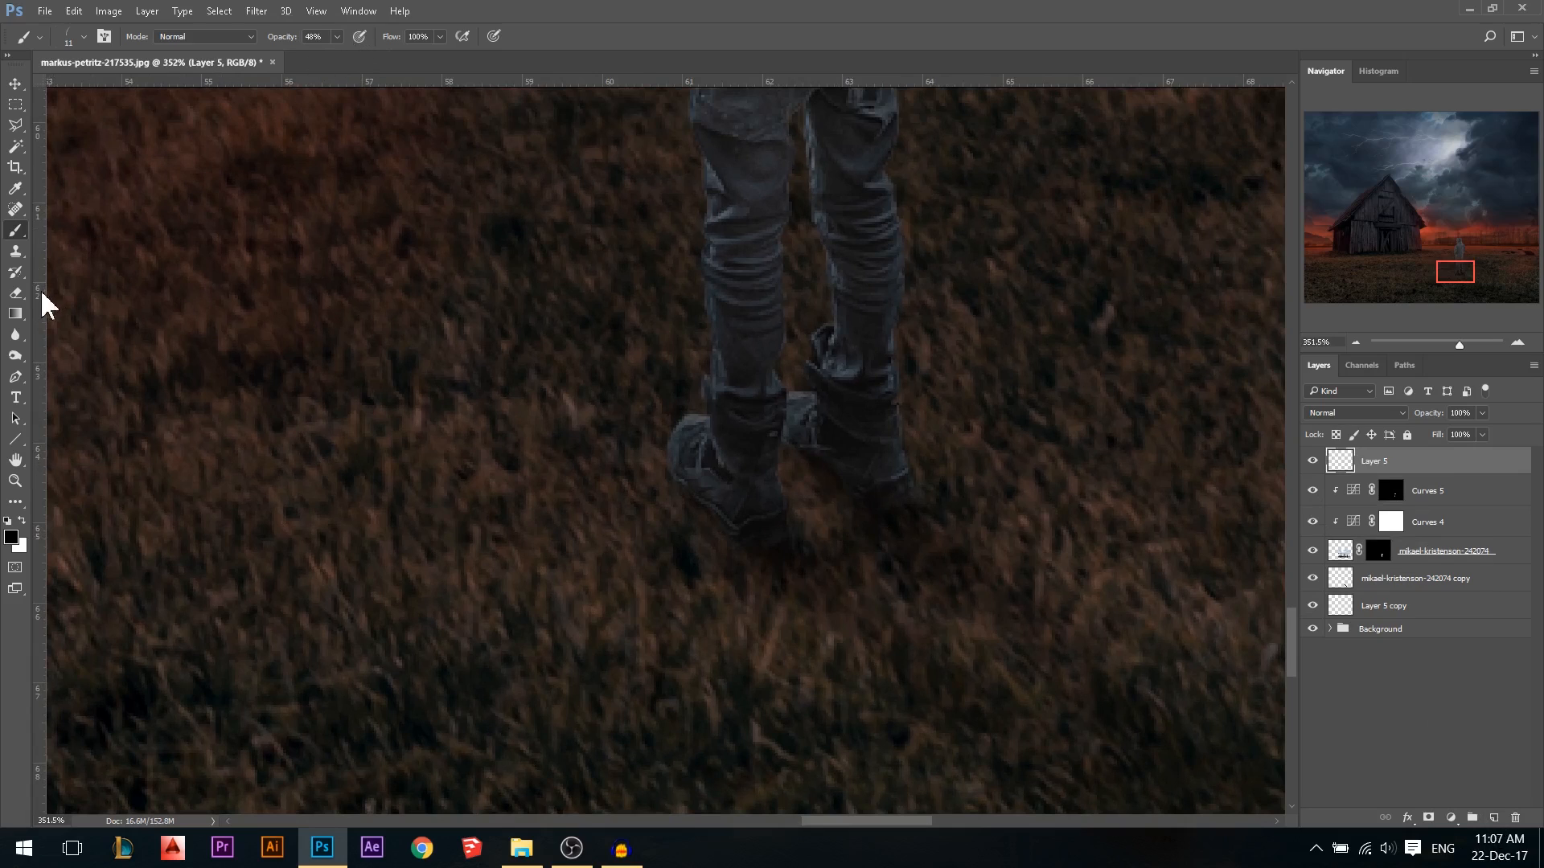
Clone grass over the boots' edges on the new layer, using the Clone Stamp with a grass-blade tip sampling All Layers
{"action": "left_click", "coordinate": [15, 253]}
{"action": "right_click", "coordinate": [490, 400]}
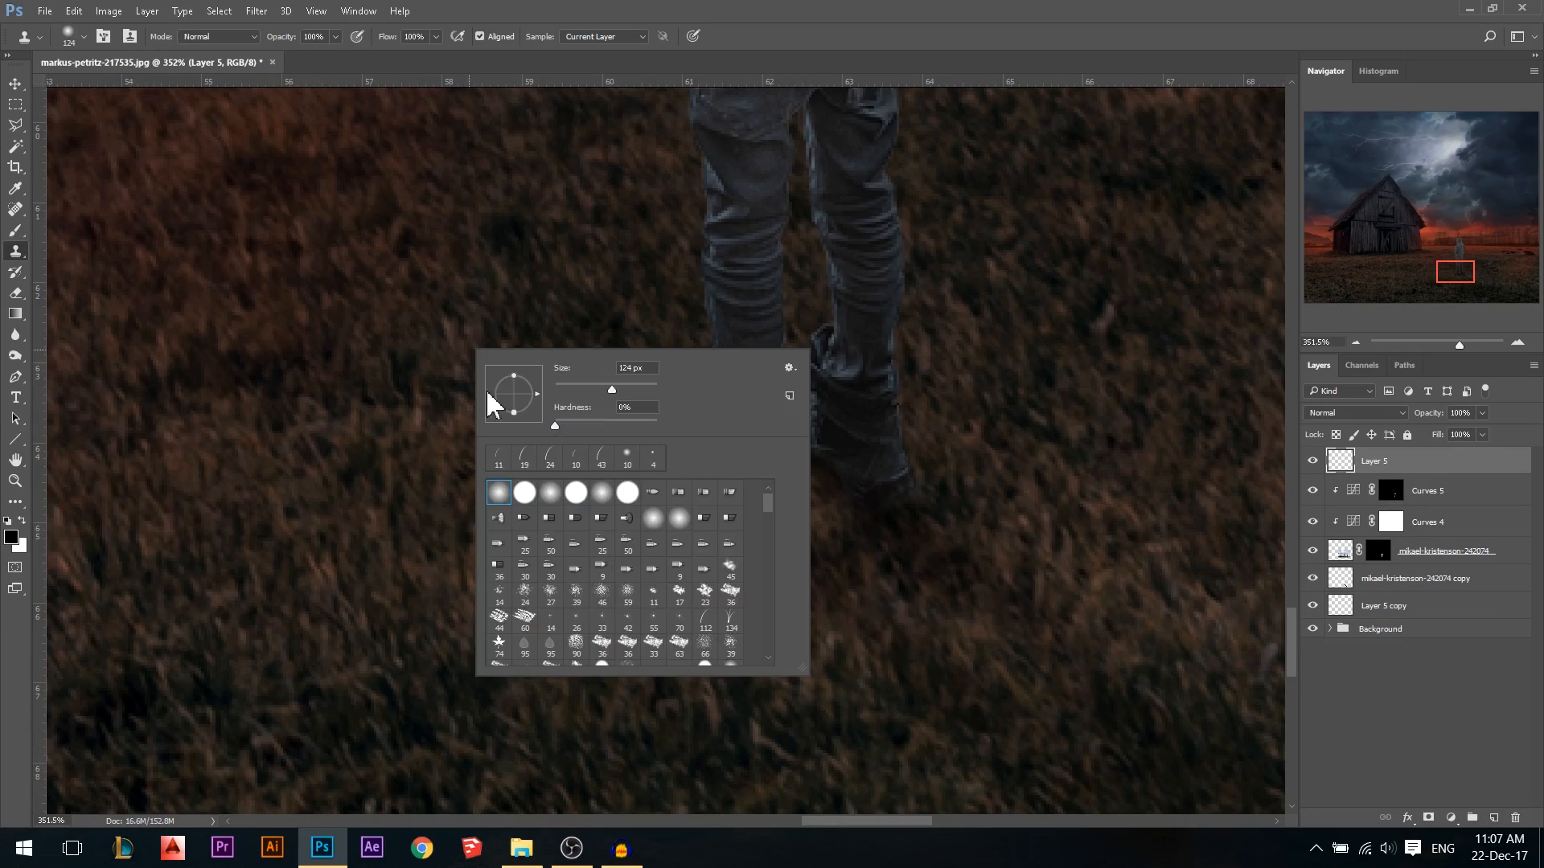
{"action": "double_click", "coordinate": [524, 456]}
{"action": "left_click_drag", "start_coordinate": [414, 336], "coordinate": [362, 329]}
{"action": "left_click", "coordinate": [603, 36]}
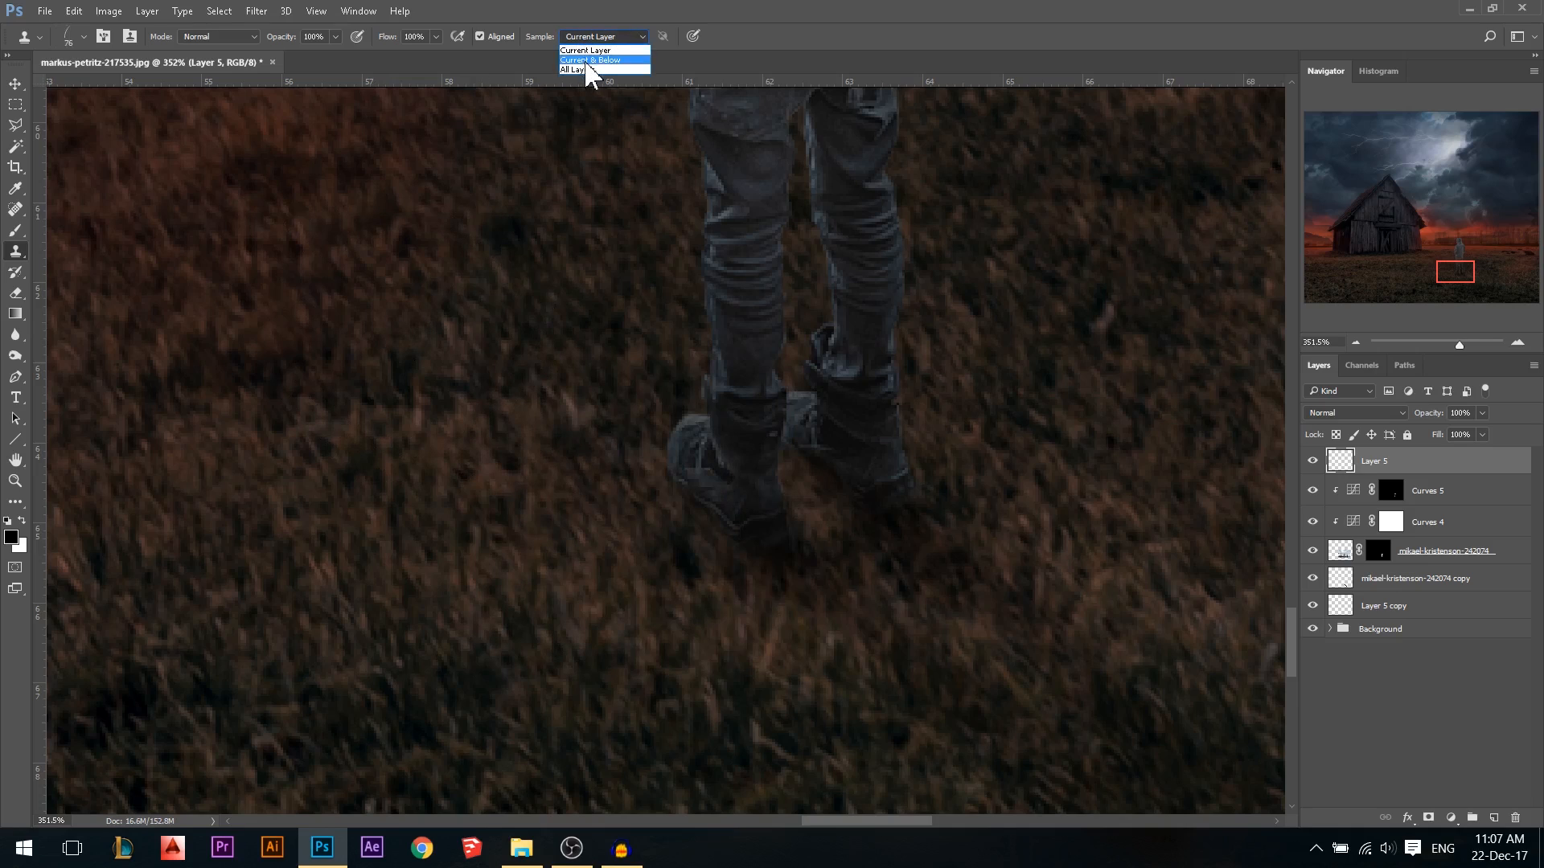
{"action": "left_click", "coordinate": [591, 70]}
{"action": "left_click_drag", "start_coordinate": [668, 448], "coordinate": [647, 441]}
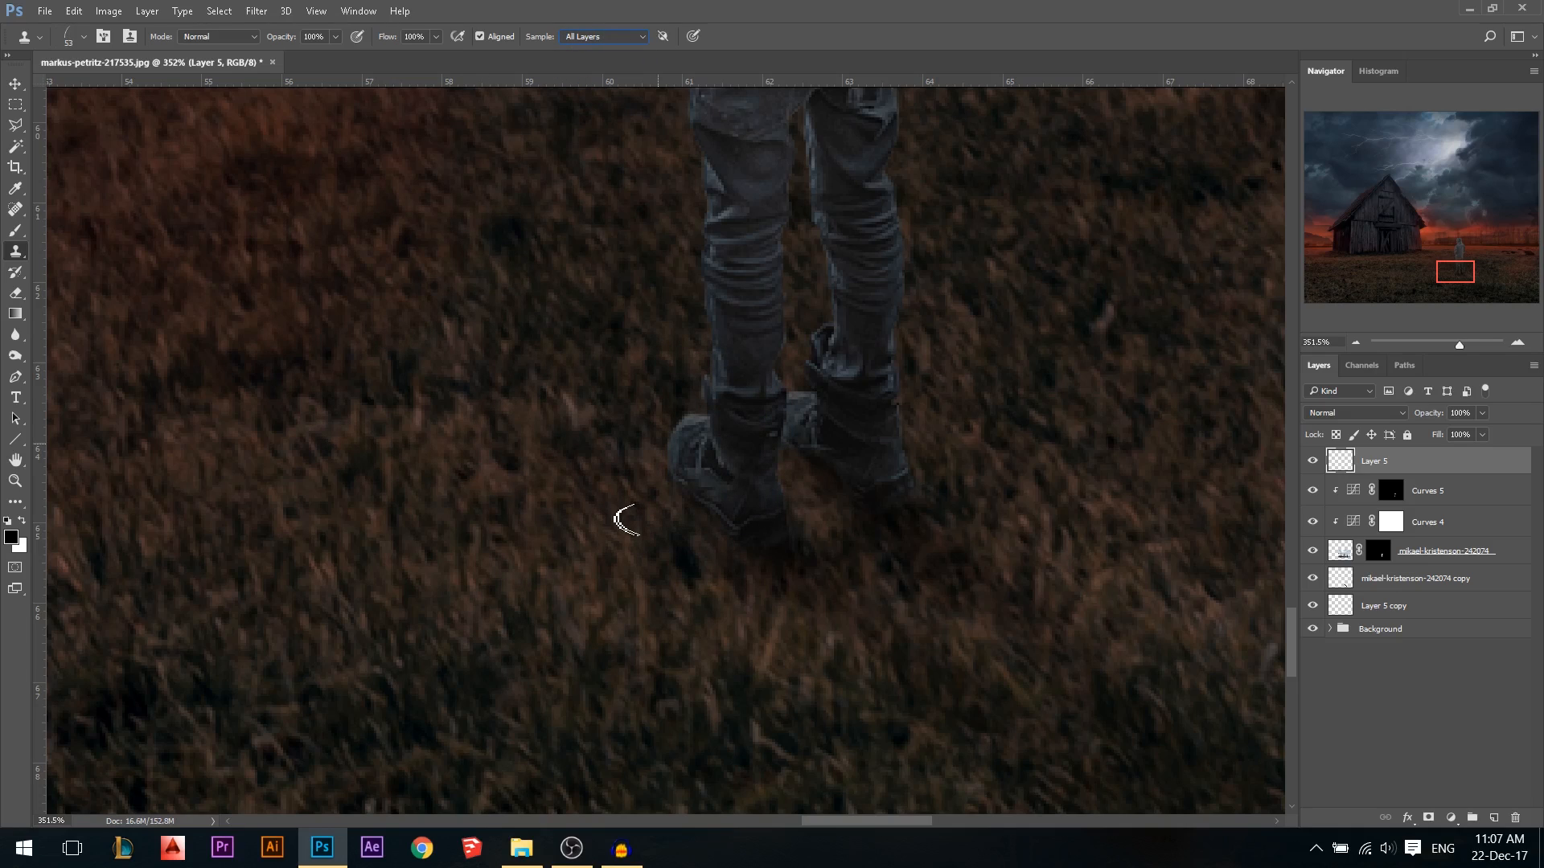
{"action": "mouse_move", "coordinate": [674, 508]}
{"action": "left_mouse_down"}
{"action": "mouse_move", "coordinate": [642, 510]}
{"action": "mouse_move", "coordinate": [631, 551]}
{"action": "left_mouse_up"}
{"action": "left_click_drag", "start_coordinate": [745, 541], "coordinate": [807, 555]}
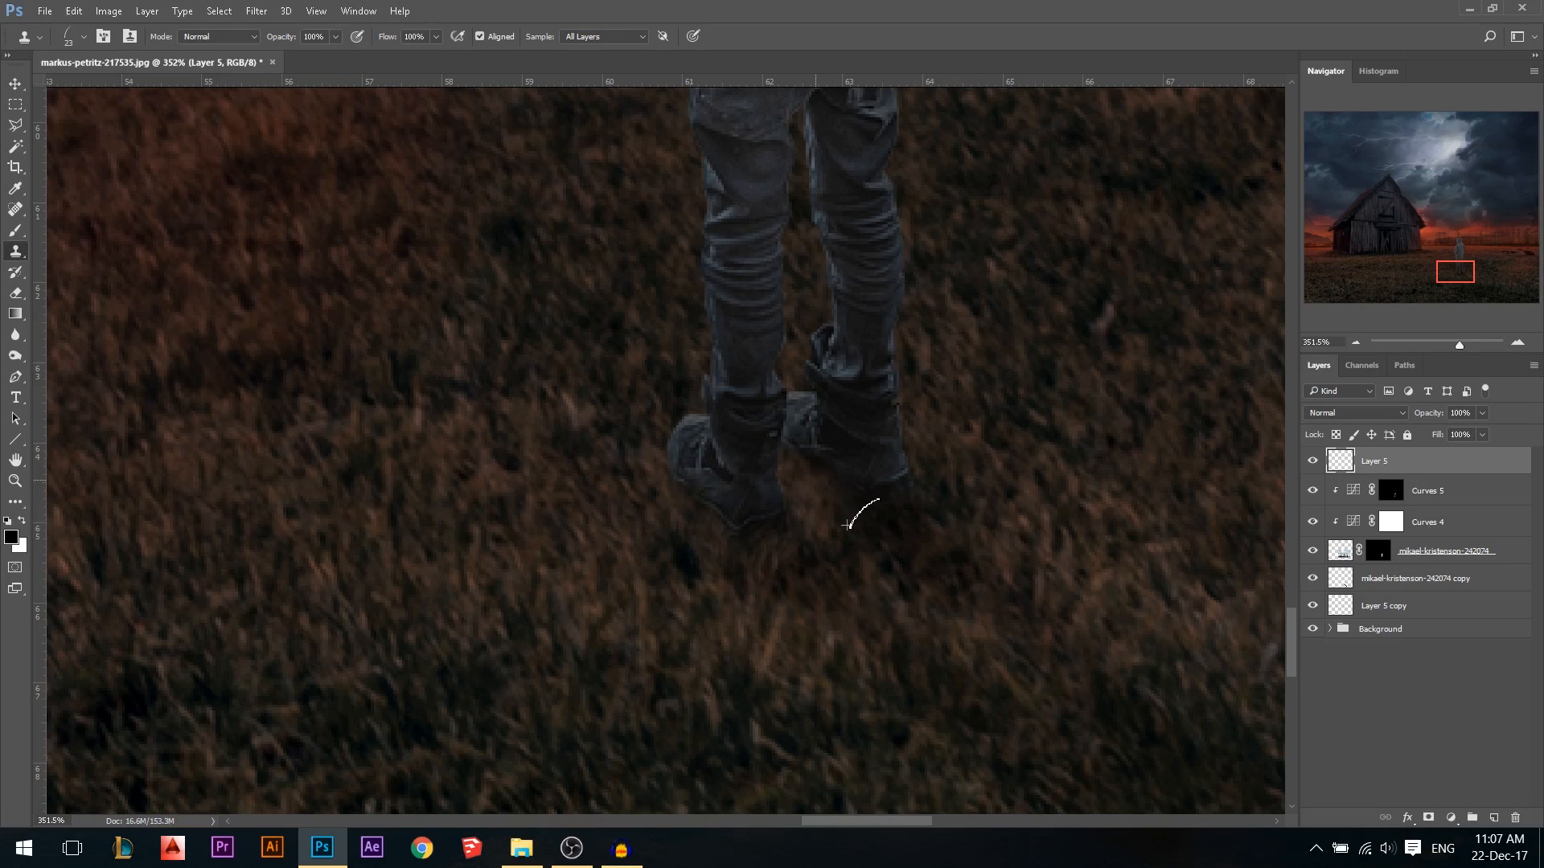
Compare the scene with and without the cloned grass layer, and examine how the figure blends into the whole composition
{"action": "left_click", "coordinate": [1313, 462]}
{"action": "left_click", "coordinate": [1313, 462]}
{"action": "left_click", "coordinate": [1312, 462]}
{"action": "left_click", "coordinate": [1312, 462]}
{"action": "scroll", "coordinate": [882, 592], "scroll_direction": "down", "scroll_amount": 5}
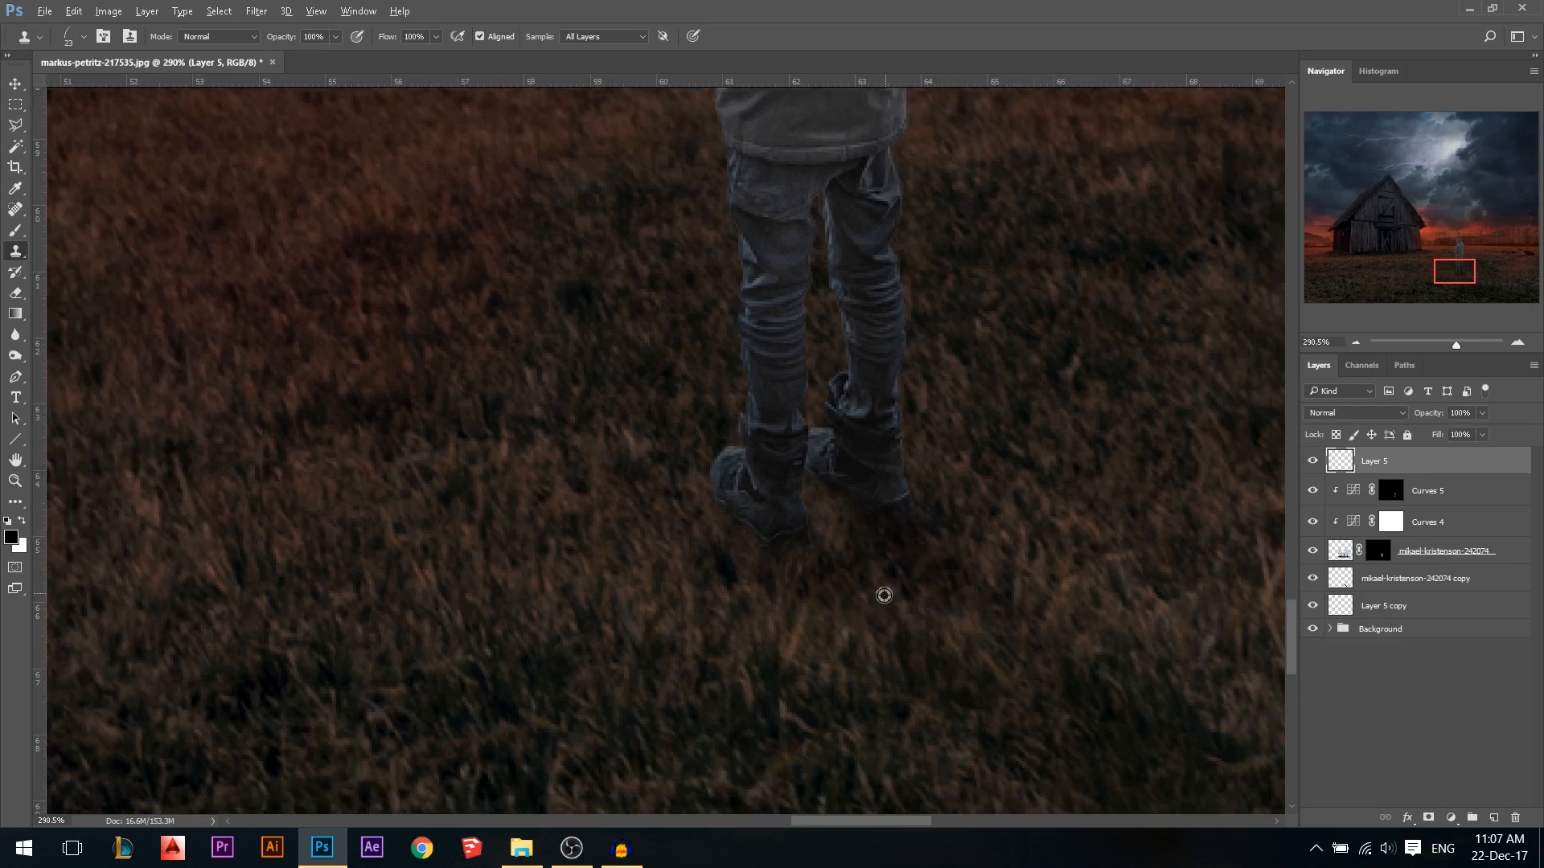
{"action": "scroll", "coordinate": [882, 592], "scroll_direction": "down", "scroll_amount": 4}
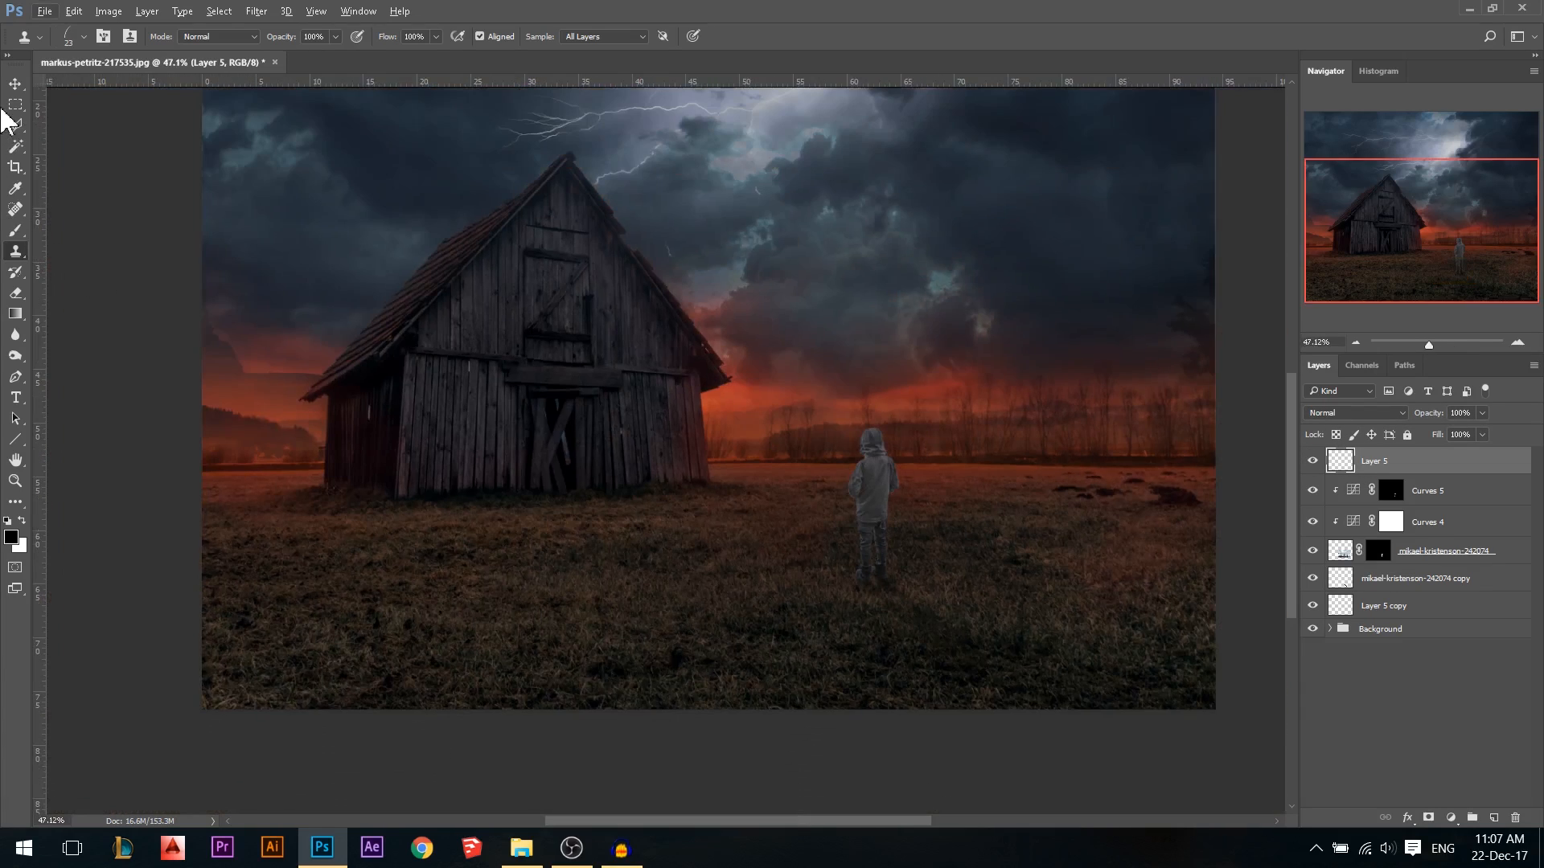
{"action": "left_click", "coordinate": [16, 84]}
{"action": "scroll", "coordinate": [872, 541], "scroll_direction": "down", "scroll_amount": 3}
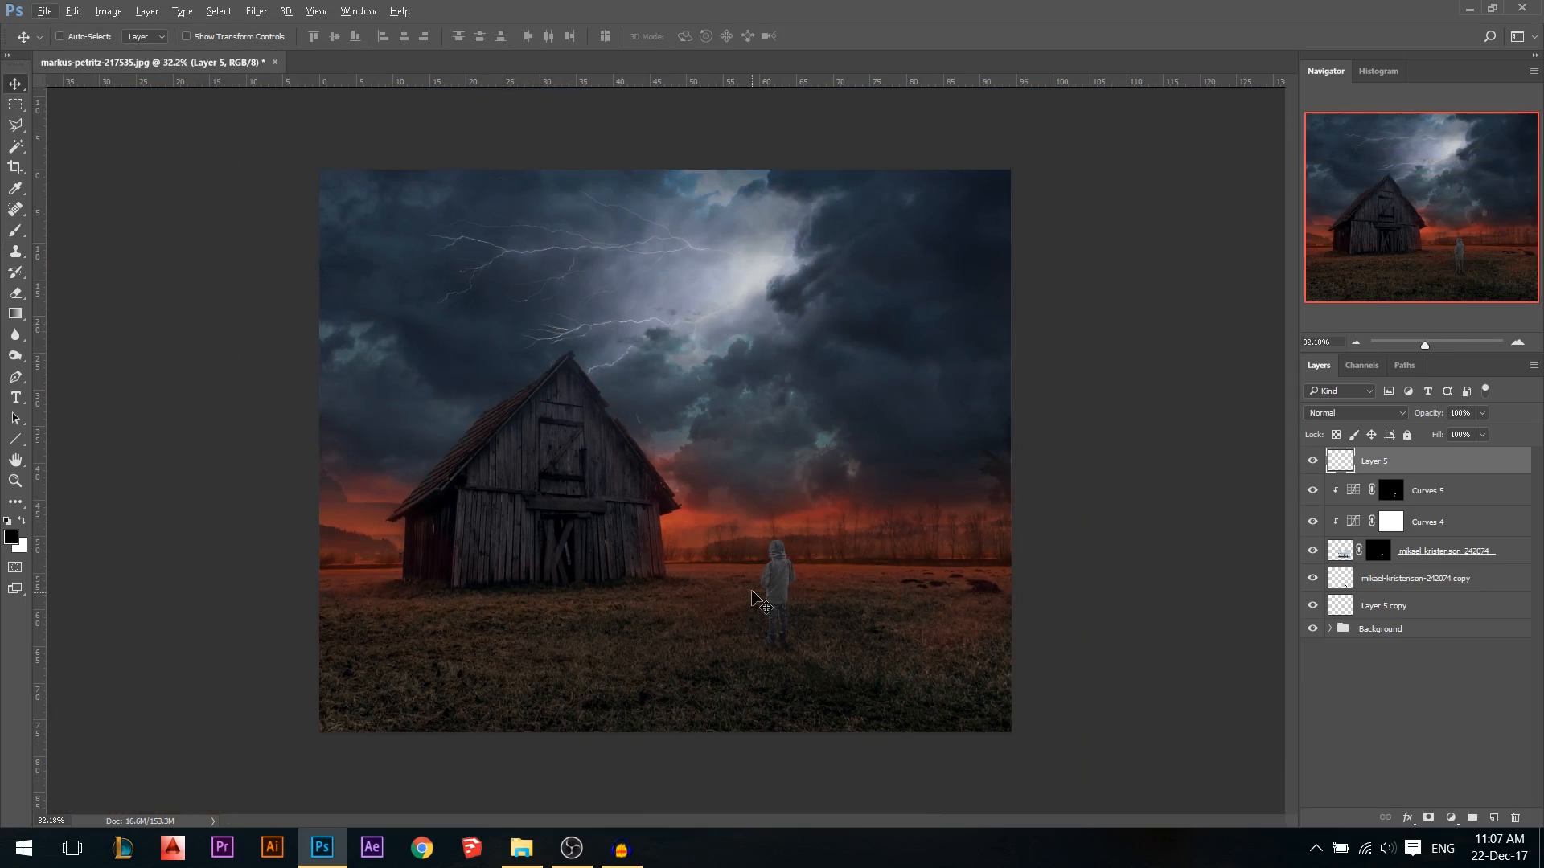
{"action": "scroll", "coordinate": [768, 608], "scroll_direction": "up", "scroll_amount": 3}
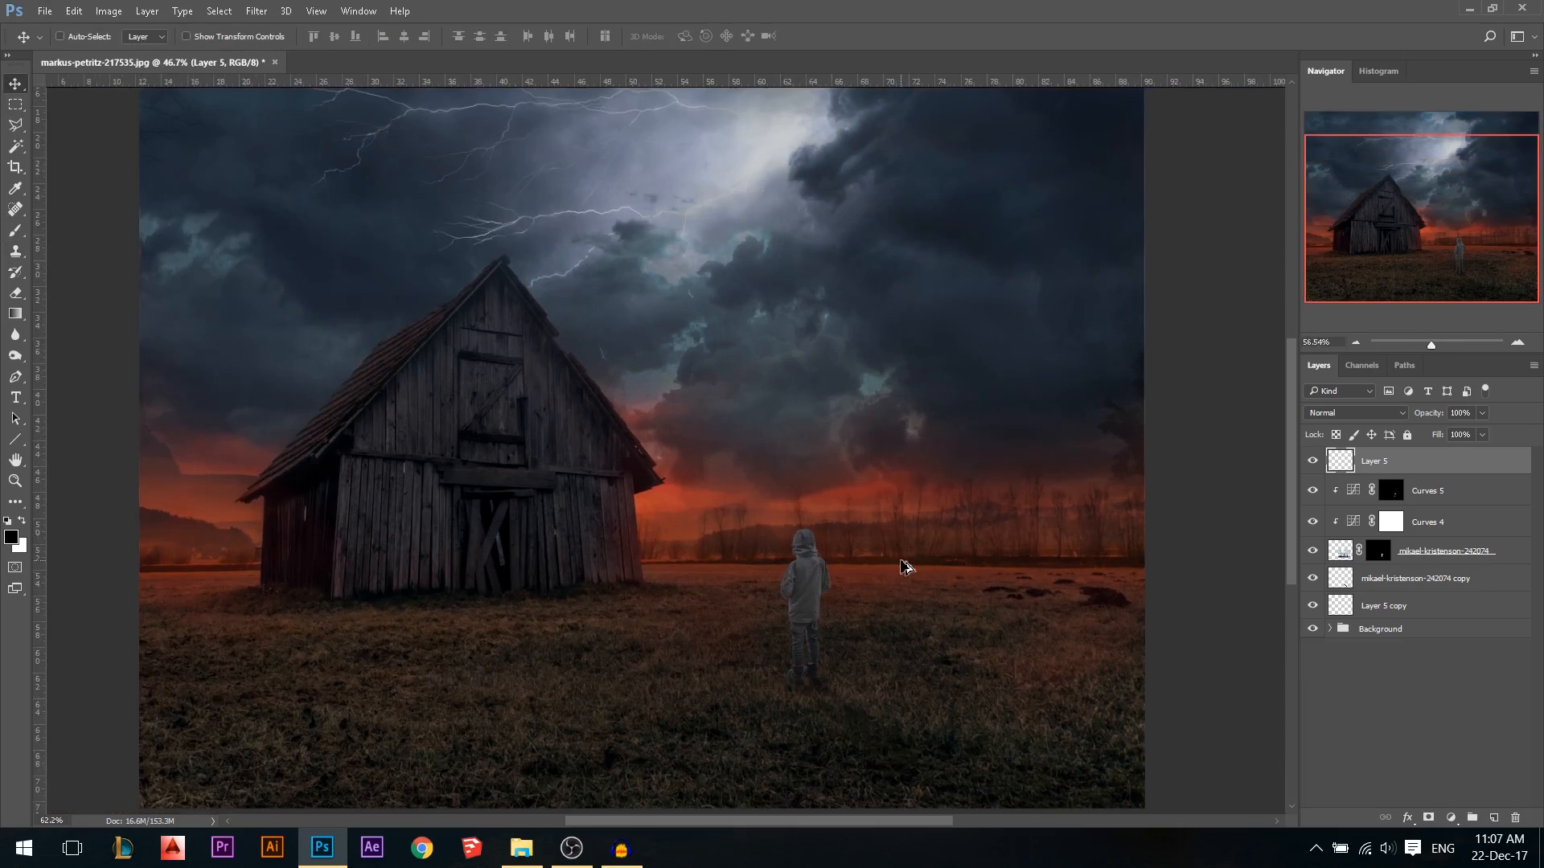
{"action": "scroll", "coordinate": [792, 624], "scroll_direction": "up", "scroll_amount": 5}
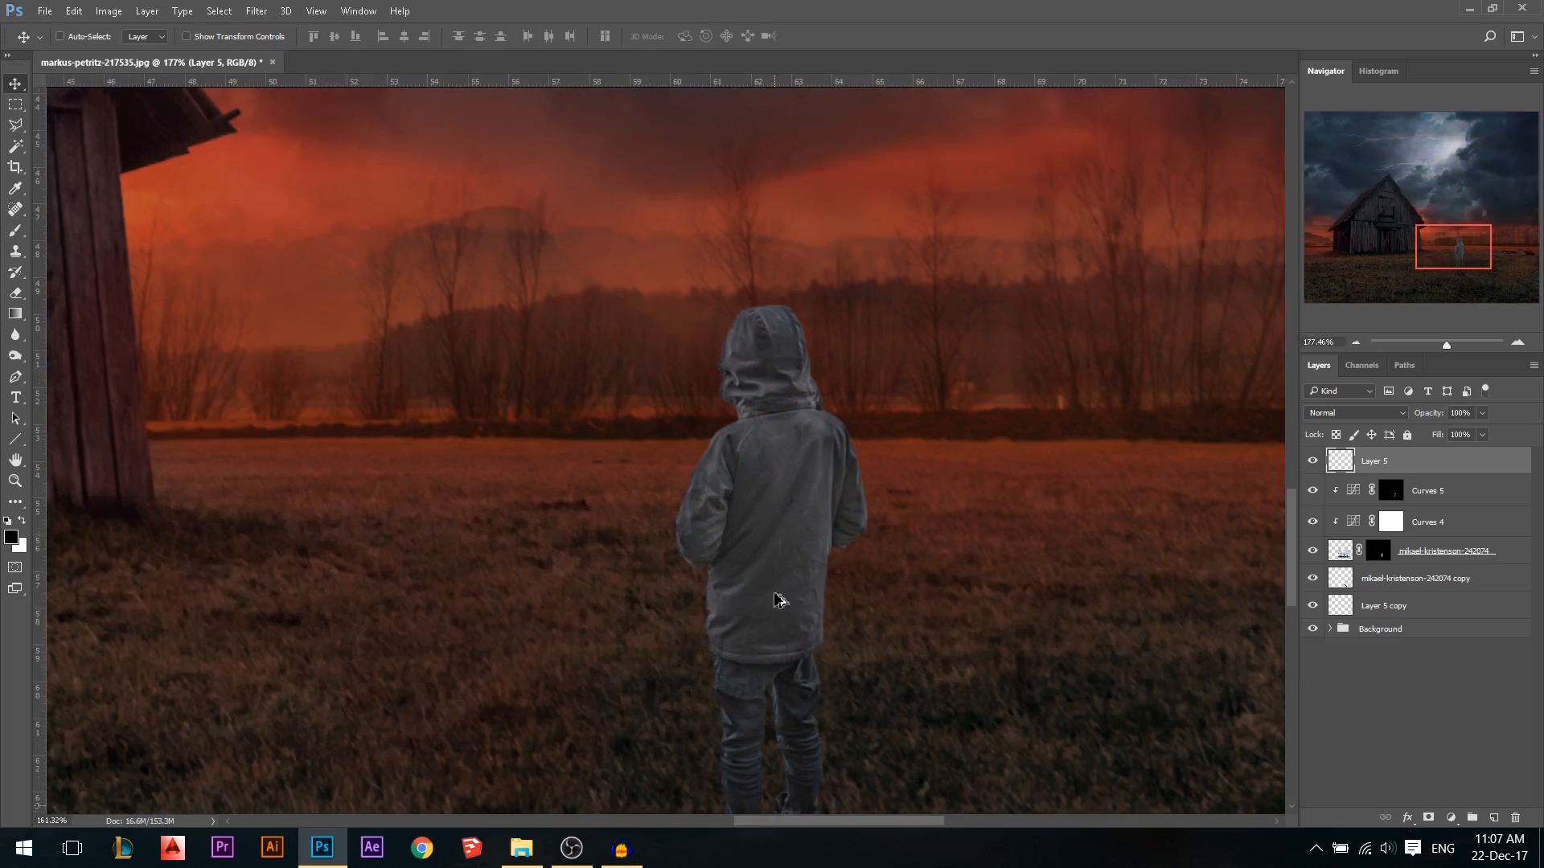
{"action": "scroll", "coordinate": [779, 603], "scroll_direction": "down", "scroll_amount": 3}
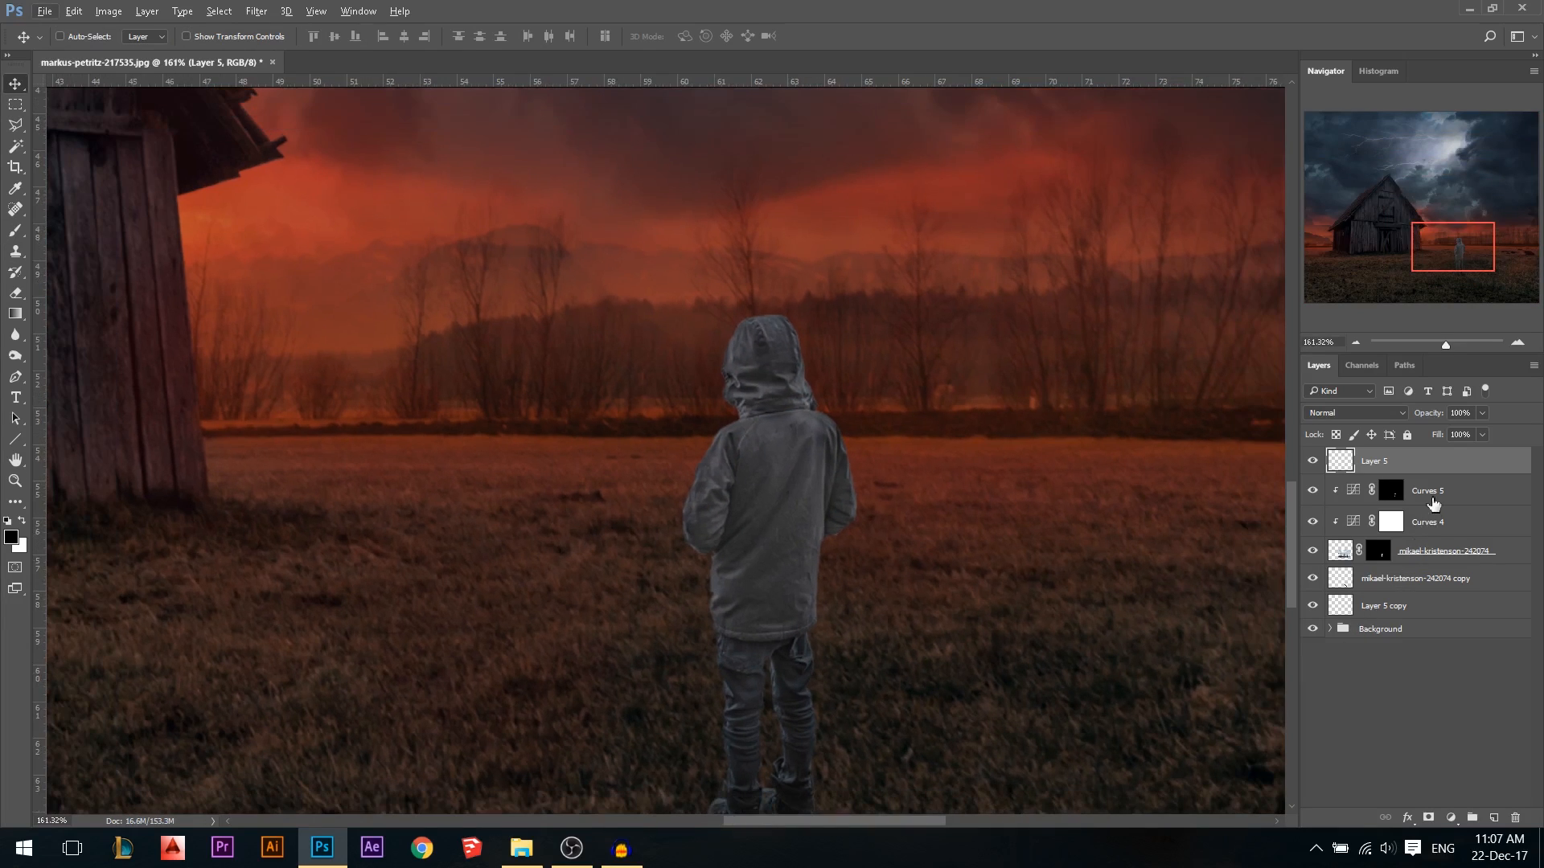
Add a Hue/Saturation adjustment above Curves 5, clipped to the hooded figure, and enable Colorize
{"action": "left_click", "coordinate": [1434, 500]}
{"action": "scroll", "coordinate": [861, 699], "scroll_direction": "up", "scroll_amount": 1}
{"action": "left_click", "coordinate": [1453, 816]}
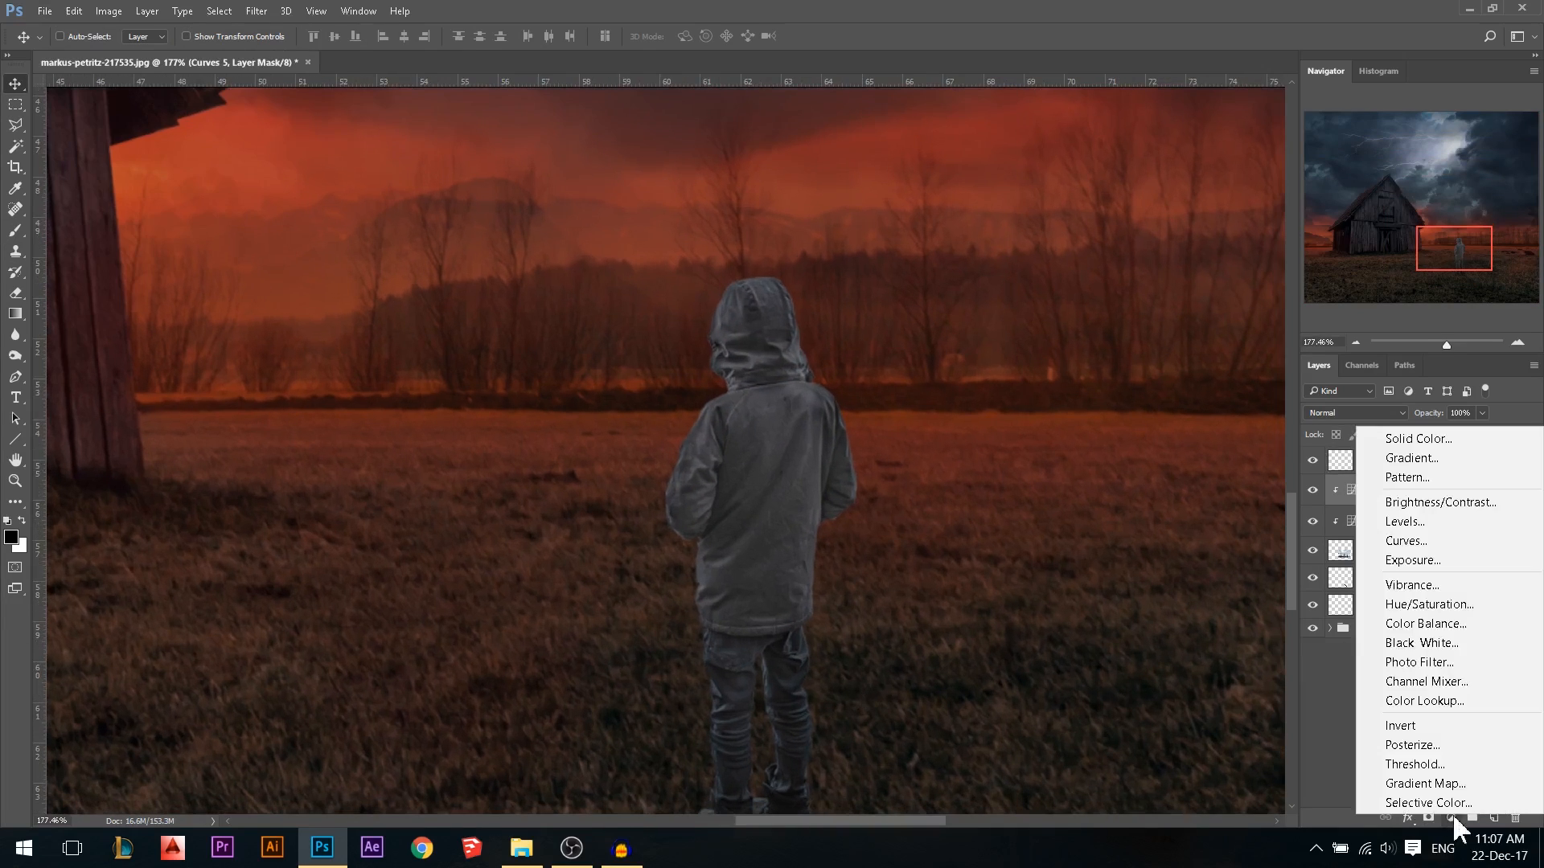
{"action": "left_click", "coordinate": [1457, 604]}
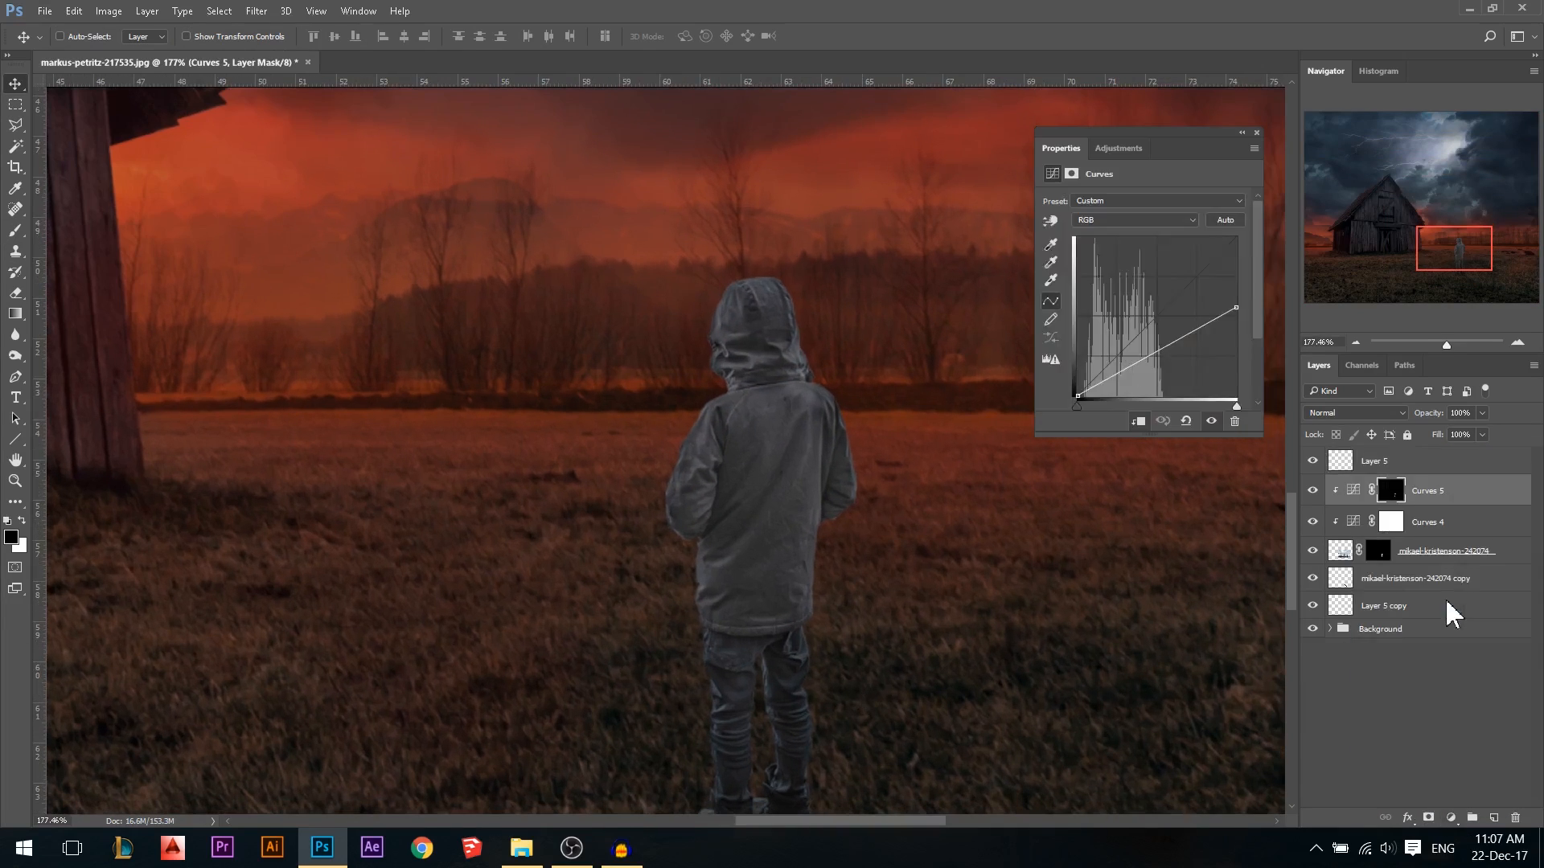
{"action": "left_click", "coordinate": [1141, 423]}
{"action": "left_click", "coordinate": [1117, 338]}
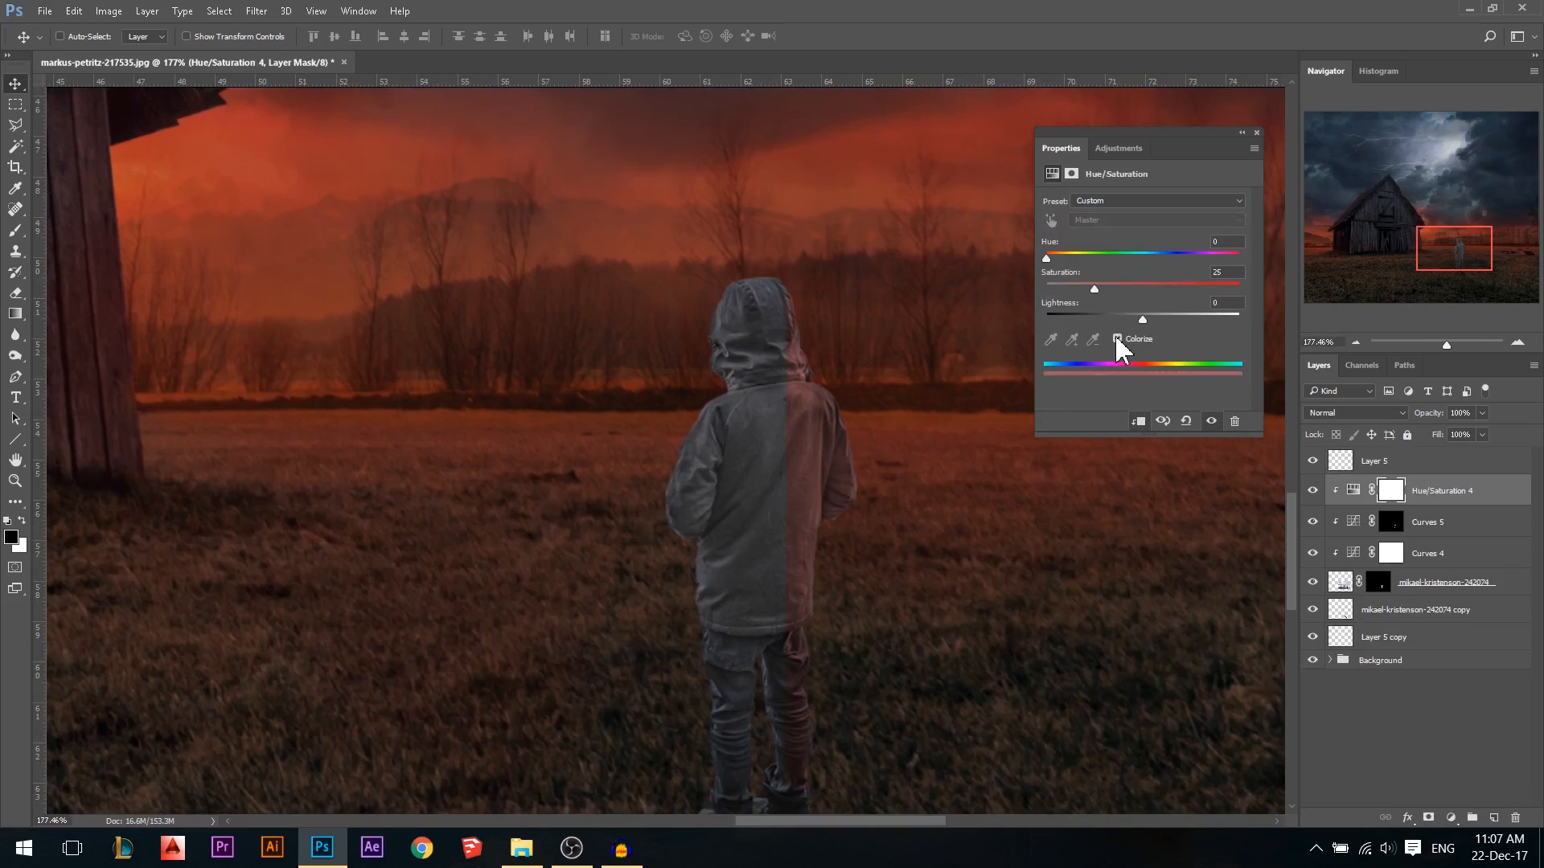
Tint the hooded figure dark blue in the Hue/Saturation 4 adjustment, with hue 239, lightness -35 and increased saturation
{"action": "scroll", "coordinate": [779, 620], "scroll_direction": "down", "scroll_amount": 2}
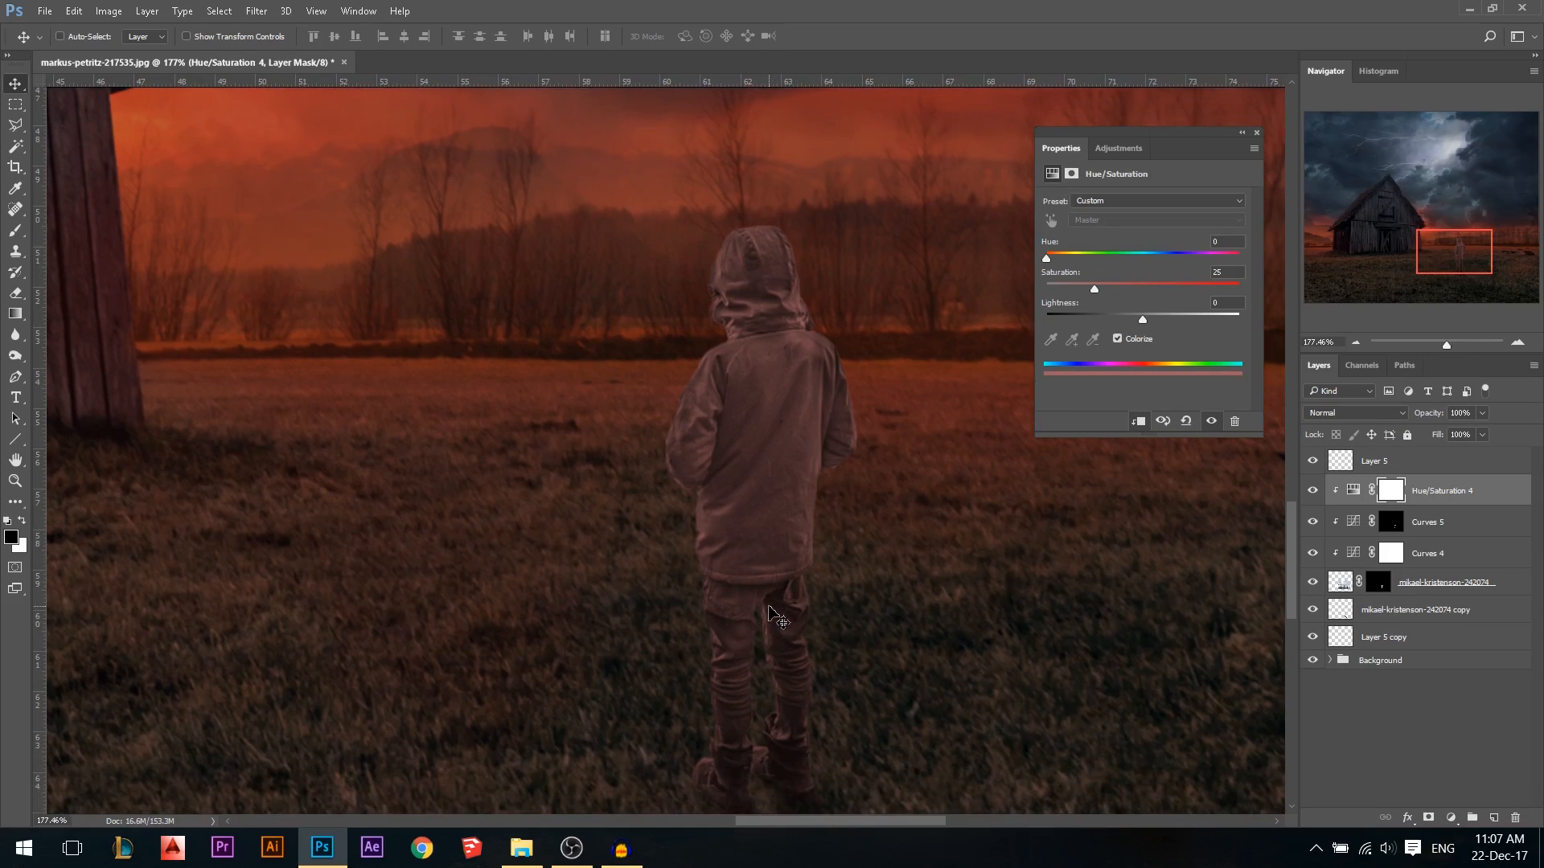
{"action": "left_click", "coordinate": [1170, 254]}
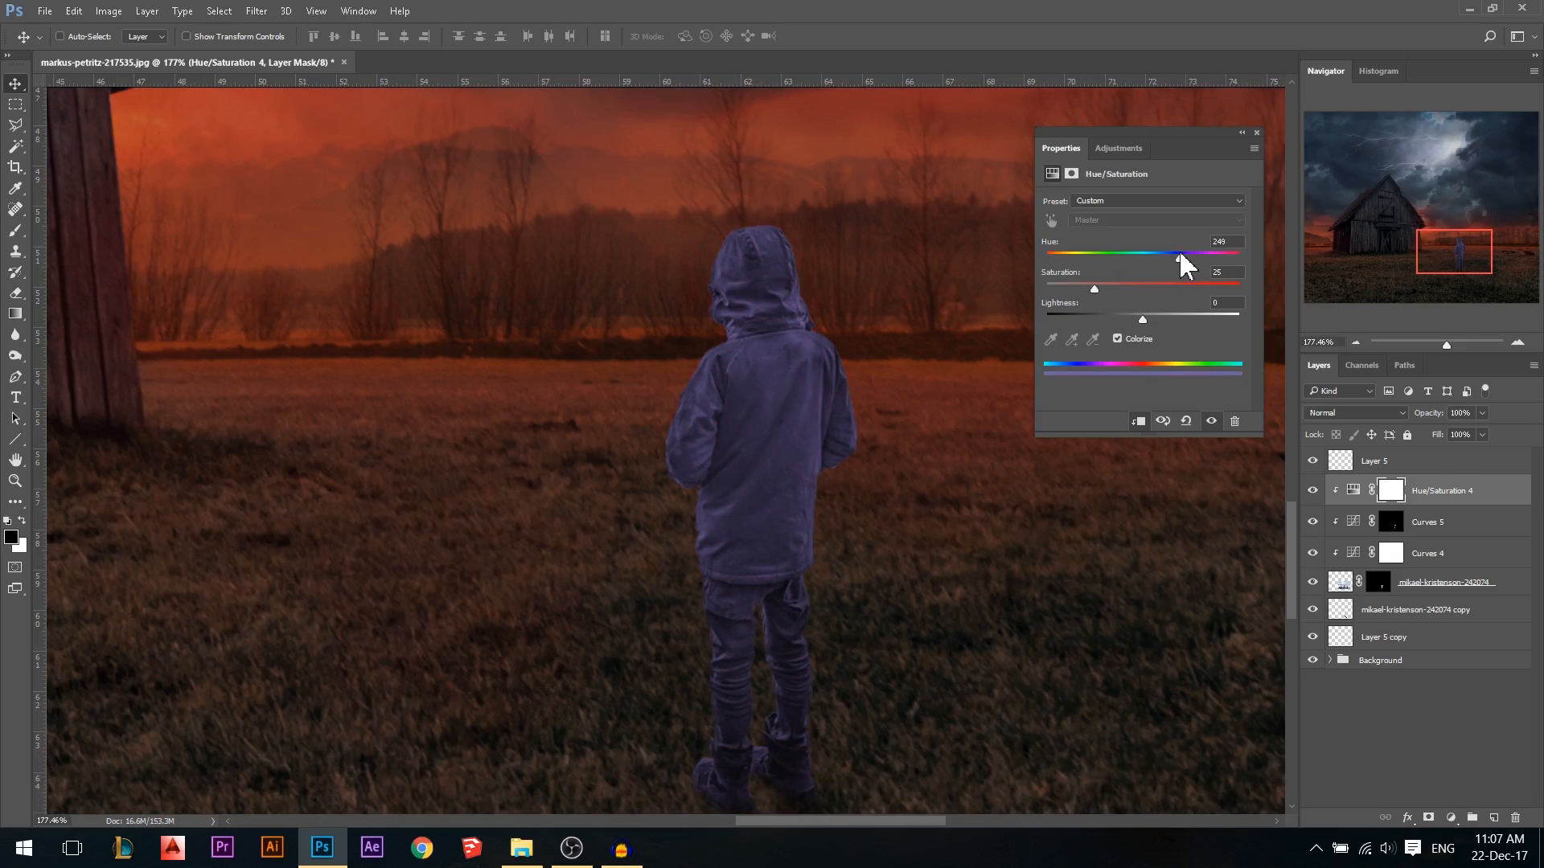
{"action": "left_click_drag", "start_coordinate": [1130, 320], "coordinate": [1108, 318]}
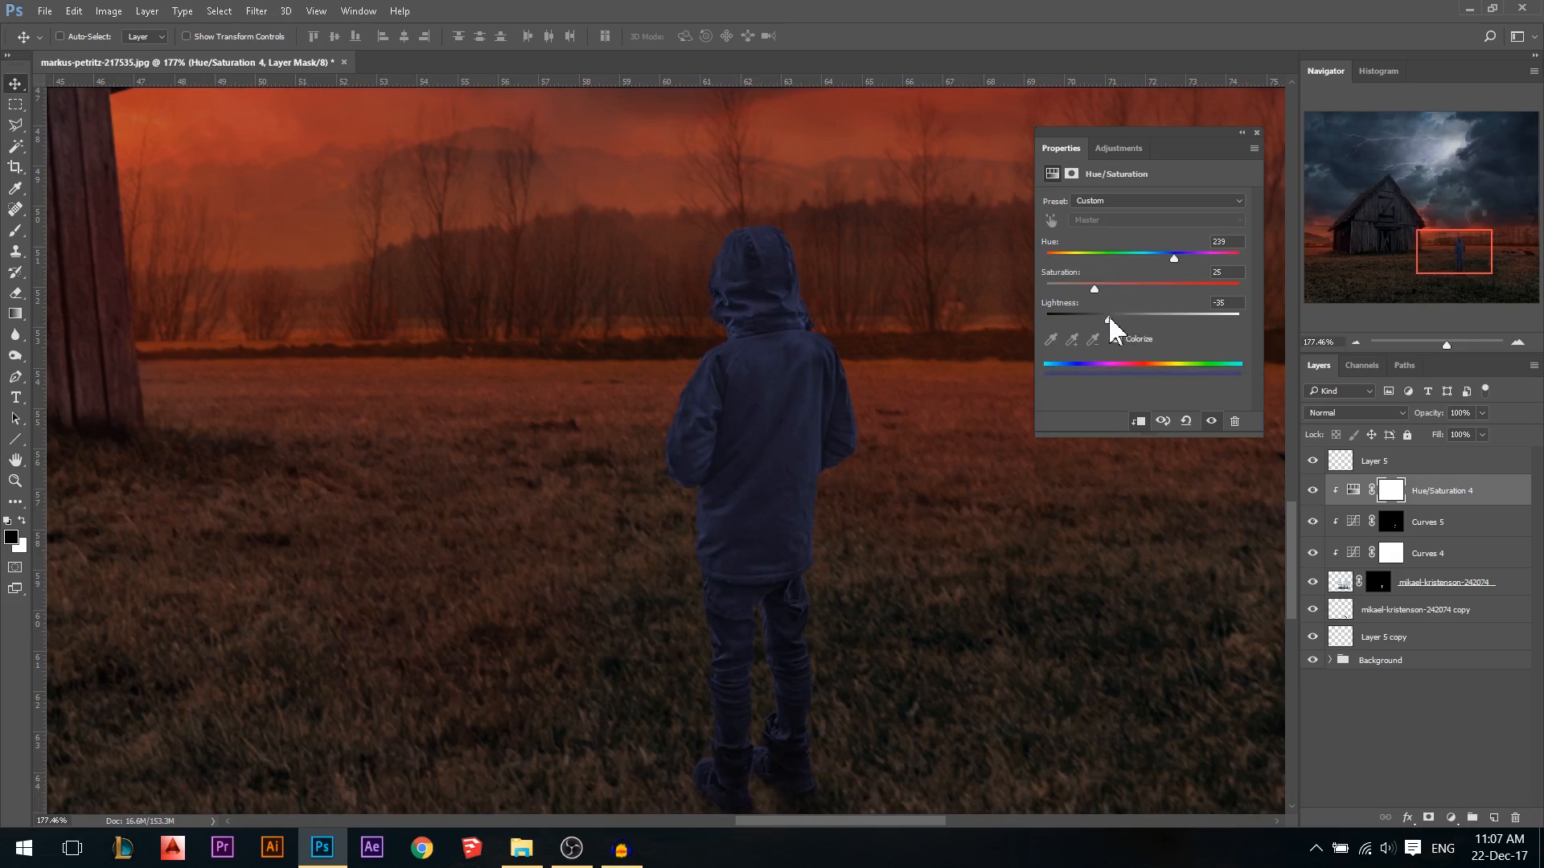
{"action": "left_click", "coordinate": [1114, 287]}
{"action": "left_click", "coordinate": [1257, 132]}
Invert the Hue/Saturation 4 mask to hide the blue tint from the whole figure
{"action": "scroll", "coordinate": [813, 713], "scroll_direction": "up", "scroll_amount": 3}
{"action": "scroll", "coordinate": [734, 635], "scroll_direction": "down", "scroll_amount": 1}
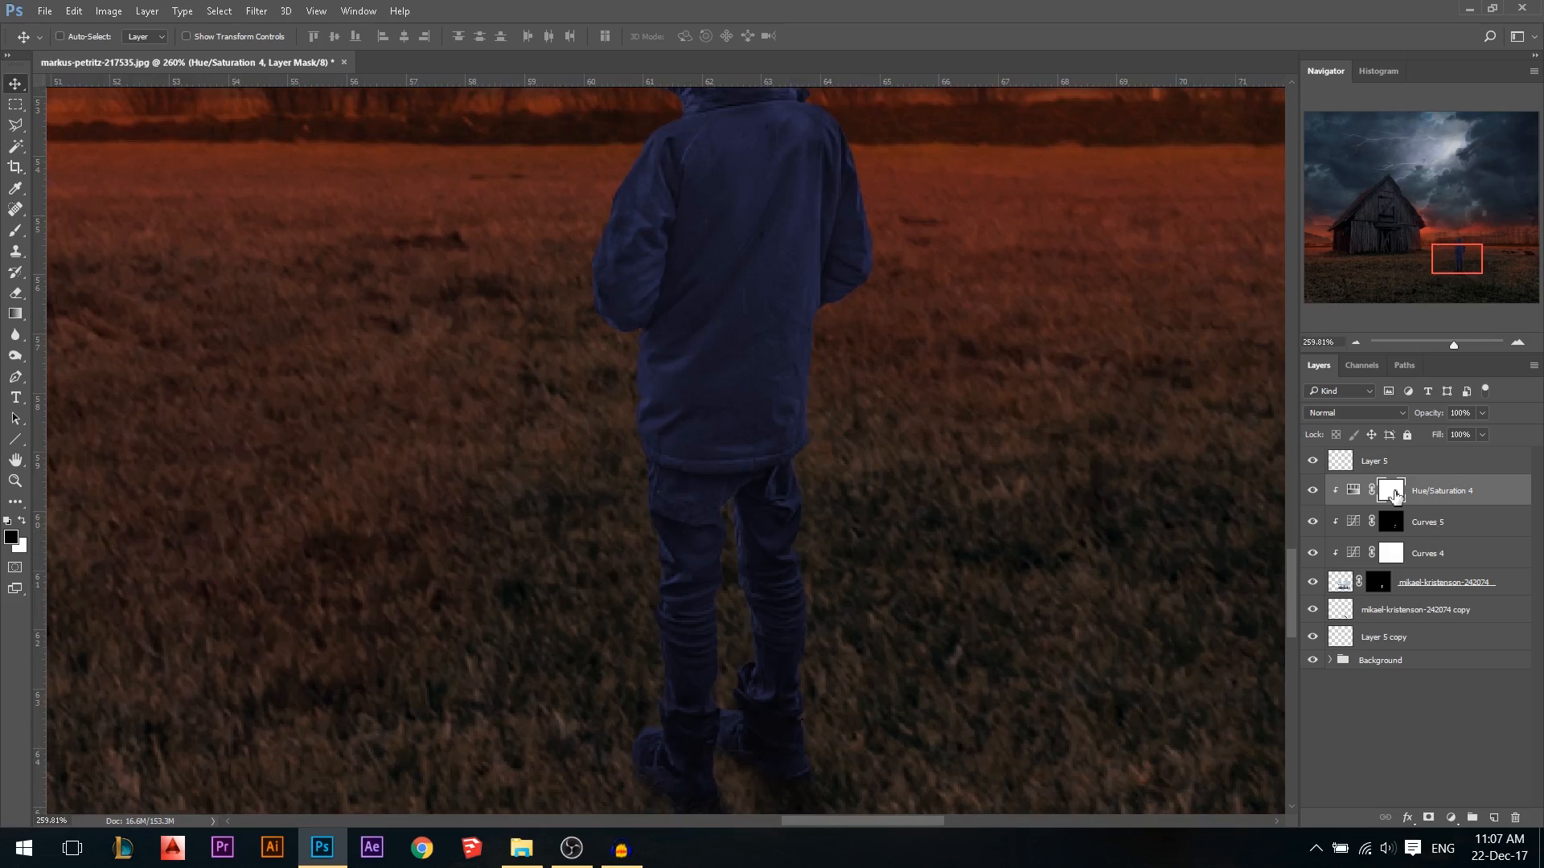
{"action": "key", "text": "ctrl+i"}
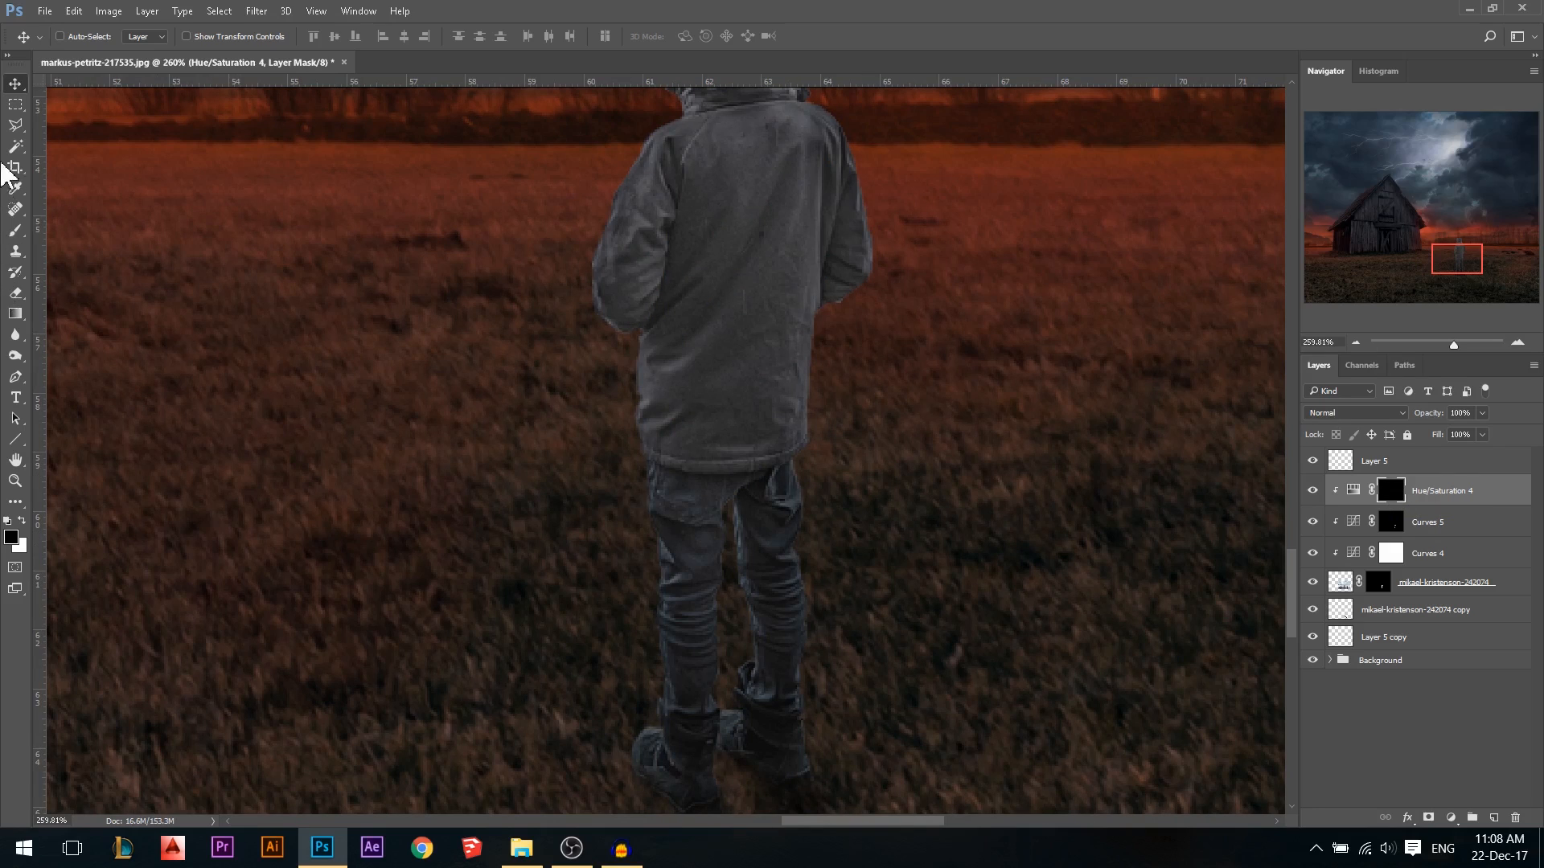
Select the figure's trousers from the jacket hem down to the boot tops with the Polygonal Lasso
{"action": "left_click", "coordinate": [15, 125]}
{"action": "left_click", "coordinate": [639, 459]}
{"action": "left_click", "coordinate": [675, 467]}
{"action": "left_click", "coordinate": [732, 475]}
{"action": "left_click", "coordinate": [809, 452]}
{"action": "left_click", "coordinate": [831, 667]}
{"action": "left_click", "coordinate": [801, 694]}
{"action": "left_click", "coordinate": [798, 713]}
{"action": "left_click", "coordinate": [734, 686]}
{"action": "left_click", "coordinate": [717, 711]}
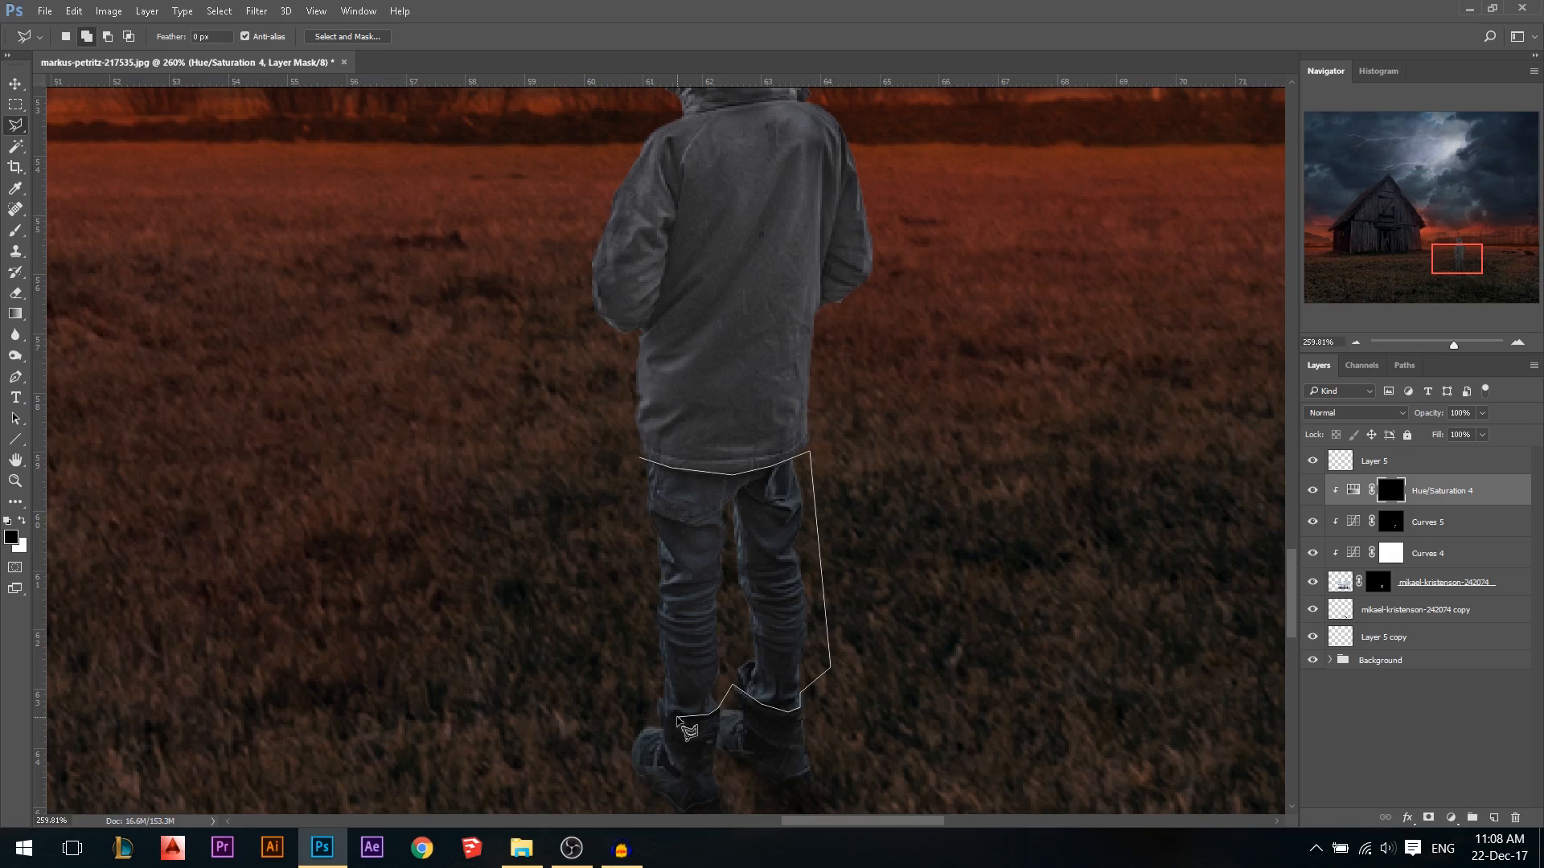
{"action": "left_click", "coordinate": [667, 714]}
{"action": "double_click", "coordinate": [587, 545]}
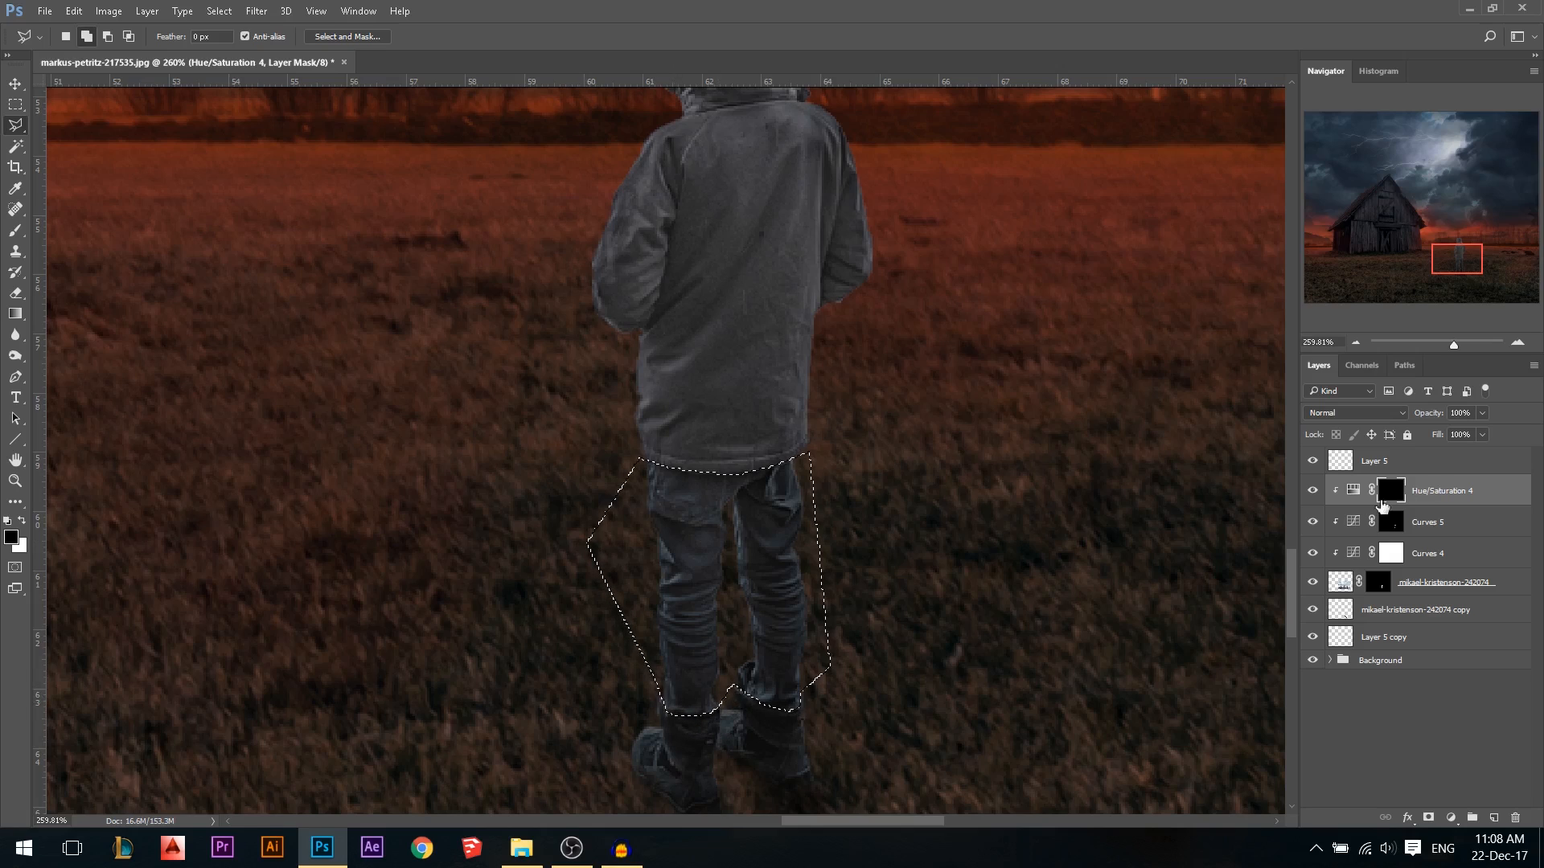
Paint white over the selected trousers on the Hue/Saturation 4 mask with a soft 109 px brush at 100% opacity, and deselect
{"action": "left_click", "coordinate": [15, 231]}
{"action": "left_click", "coordinate": [21, 521]}
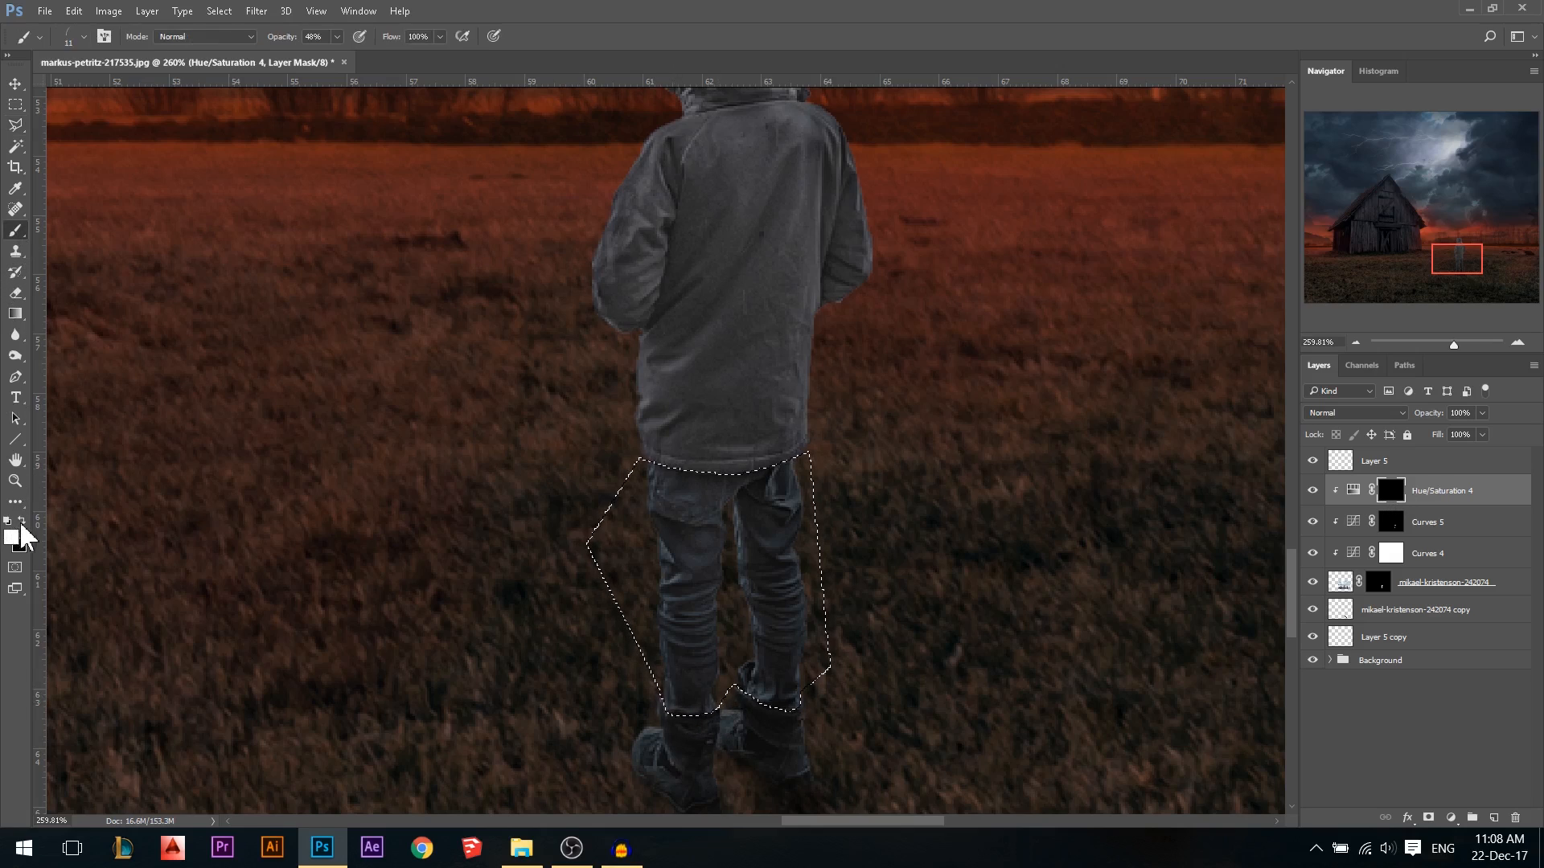
{"action": "left_click_drag", "start_coordinate": [658, 531], "coordinate": [760, 533]}
{"action": "left_click_drag", "start_coordinate": [281, 37], "coordinate": [345, 42]}
{"action": "right_click", "coordinate": [839, 493]}
{"action": "left_click", "coordinate": [852, 643]}
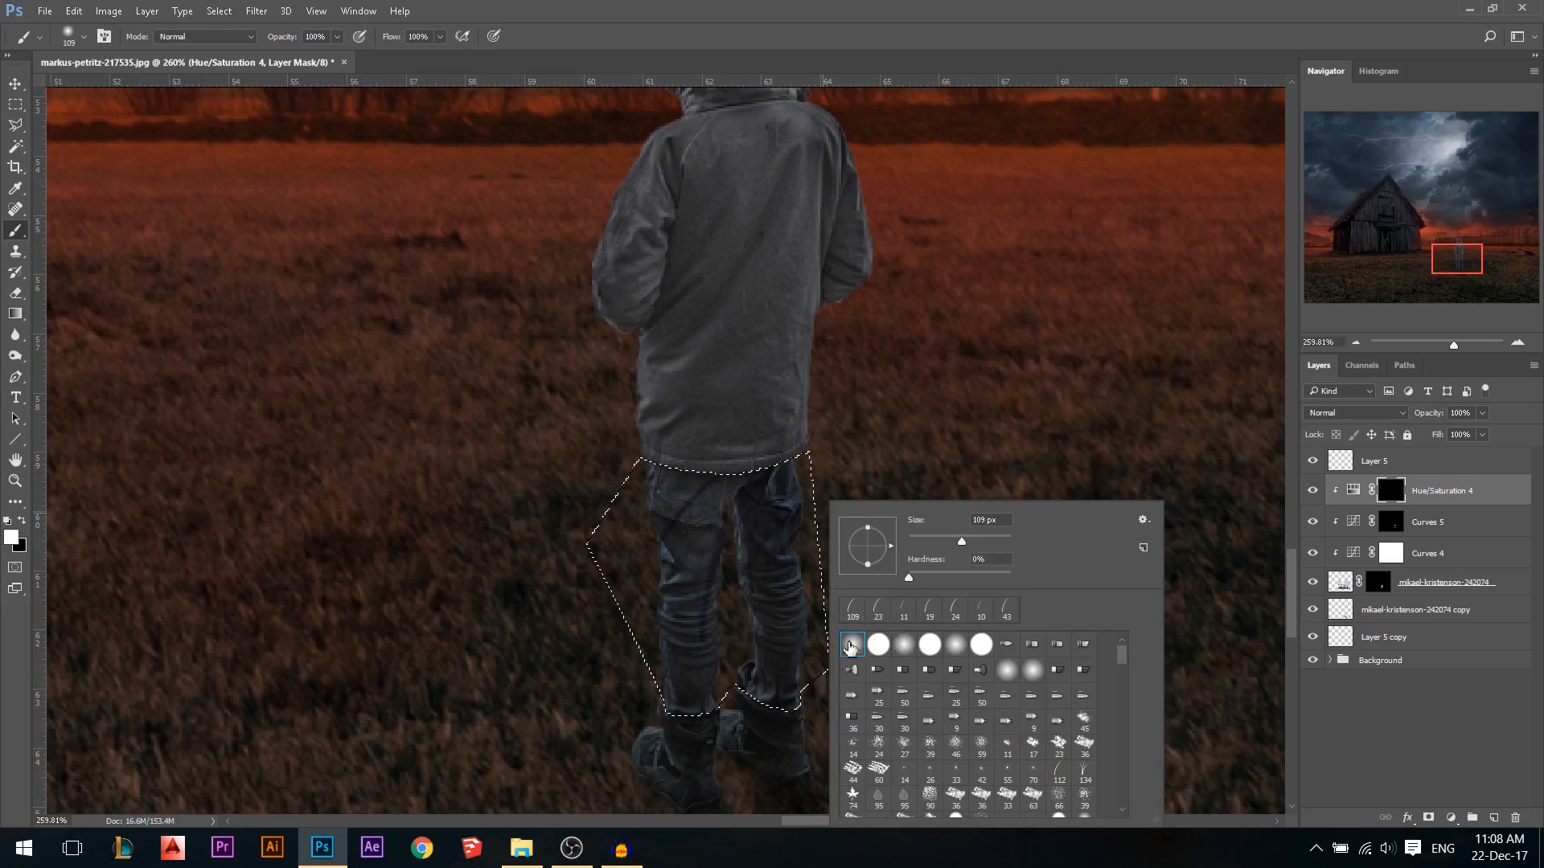
{"action": "left_click", "coordinate": [715, 431]}
{"action": "mouse_move", "coordinate": [716, 432]}
{"action": "left_mouse_down"}
{"action": "mouse_move", "coordinate": [691, 659]}
{"action": "mouse_move", "coordinate": [771, 489]}
{"action": "left_mouse_up"}
{"action": "key", "text": "ctrl+d"}
Examine the figure with its blue trousers against the barn and field, both from afar and close up
{"action": "scroll", "coordinate": [925, 583], "scroll_direction": "down", "scroll_amount": 6}
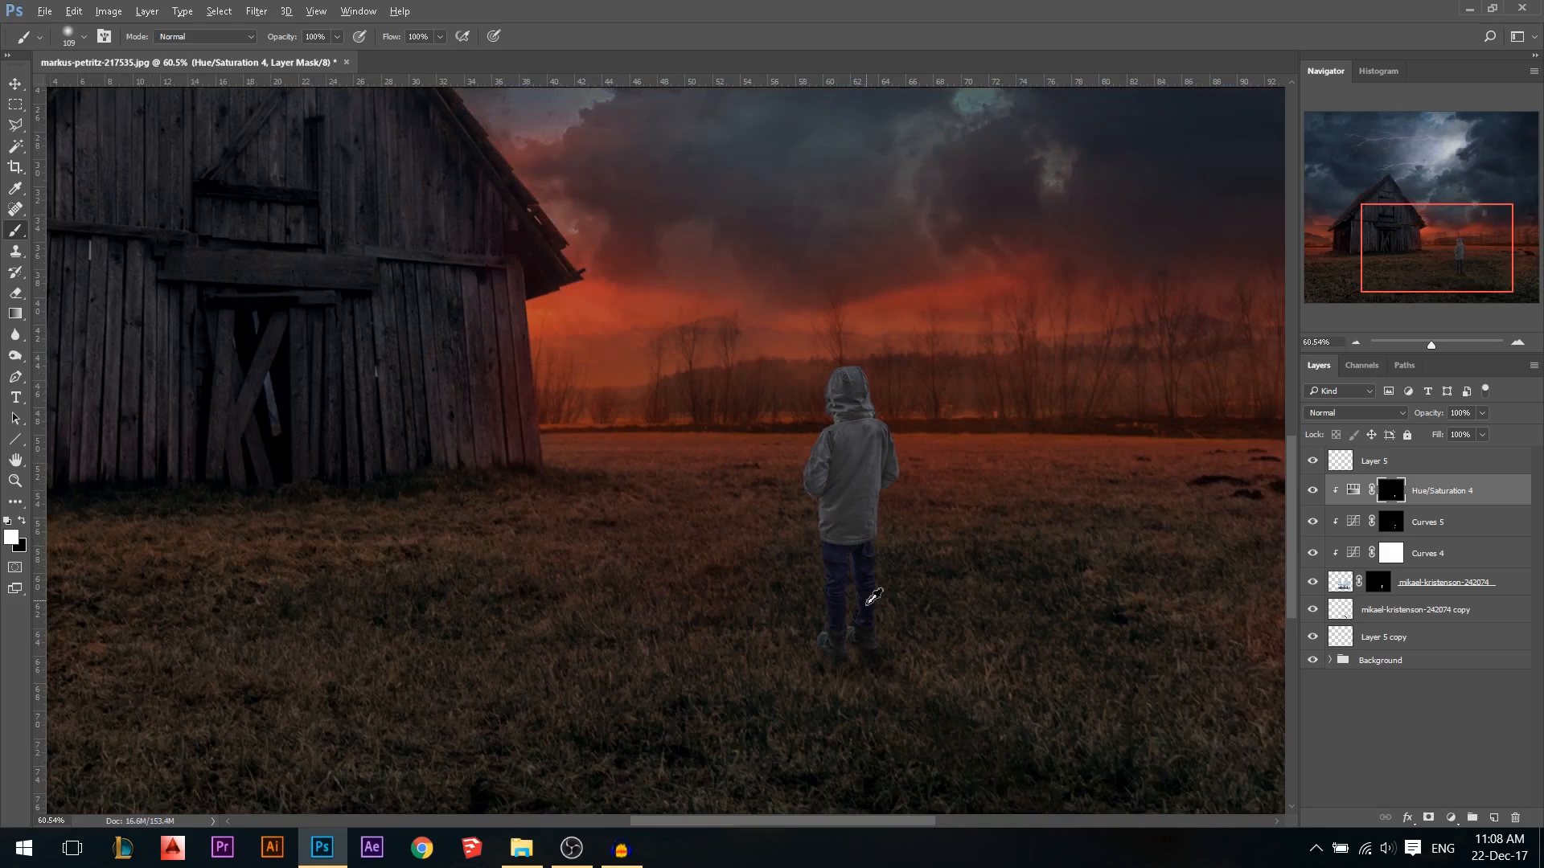
{"action": "scroll", "coordinate": [874, 597], "scroll_direction": "down", "scroll_amount": 3}
{"action": "scroll", "coordinate": [862, 620], "scroll_direction": "up", "scroll_amount": 5}
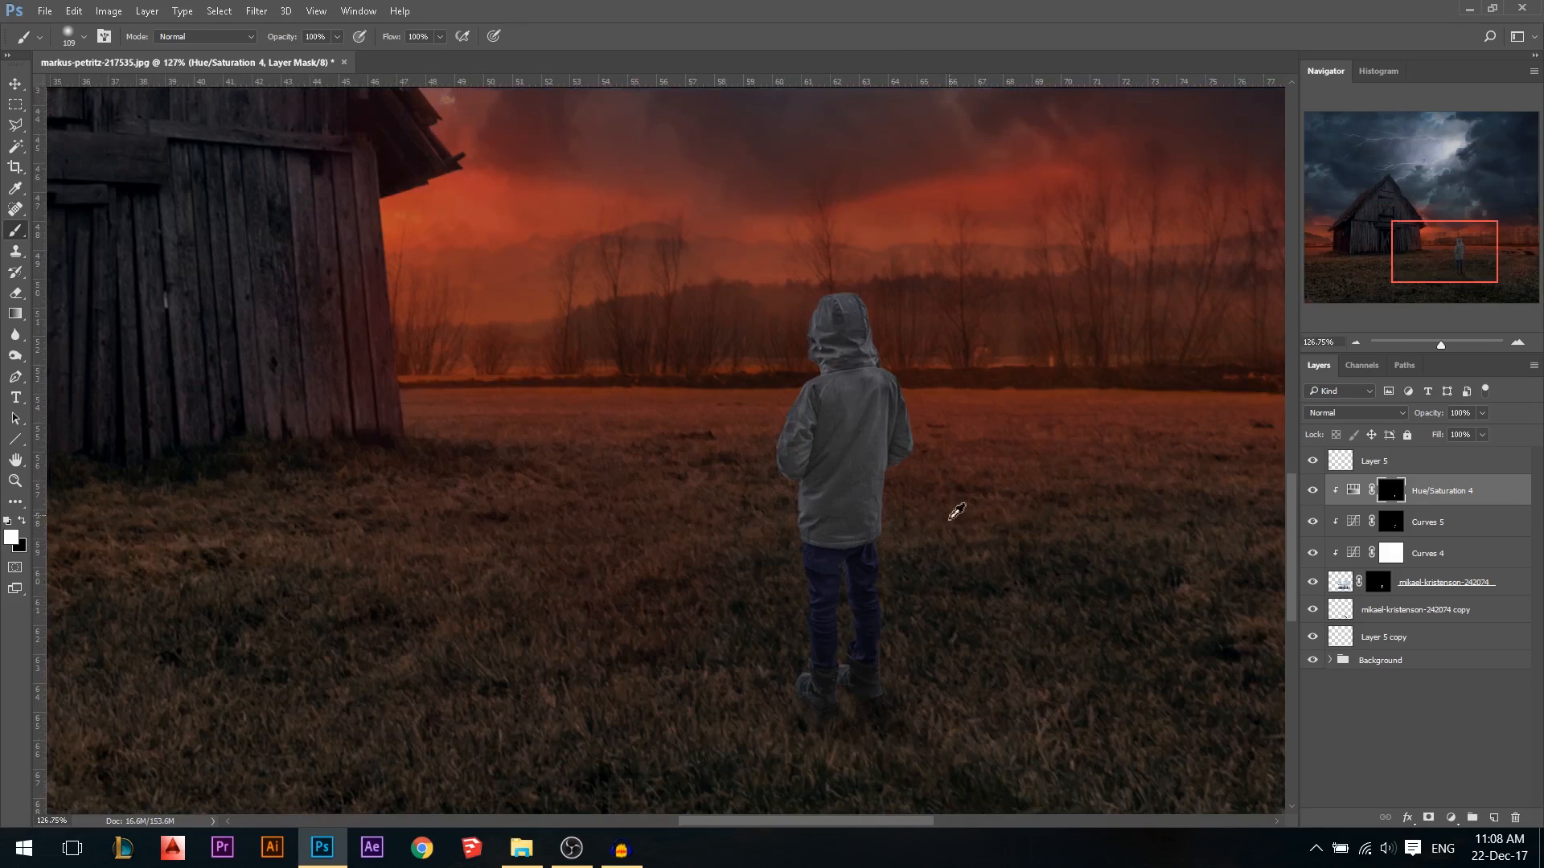
{"action": "scroll", "coordinate": [912, 521], "scroll_direction": "up", "scroll_amount": 3}
{"action": "left_click", "coordinate": [15, 85]}
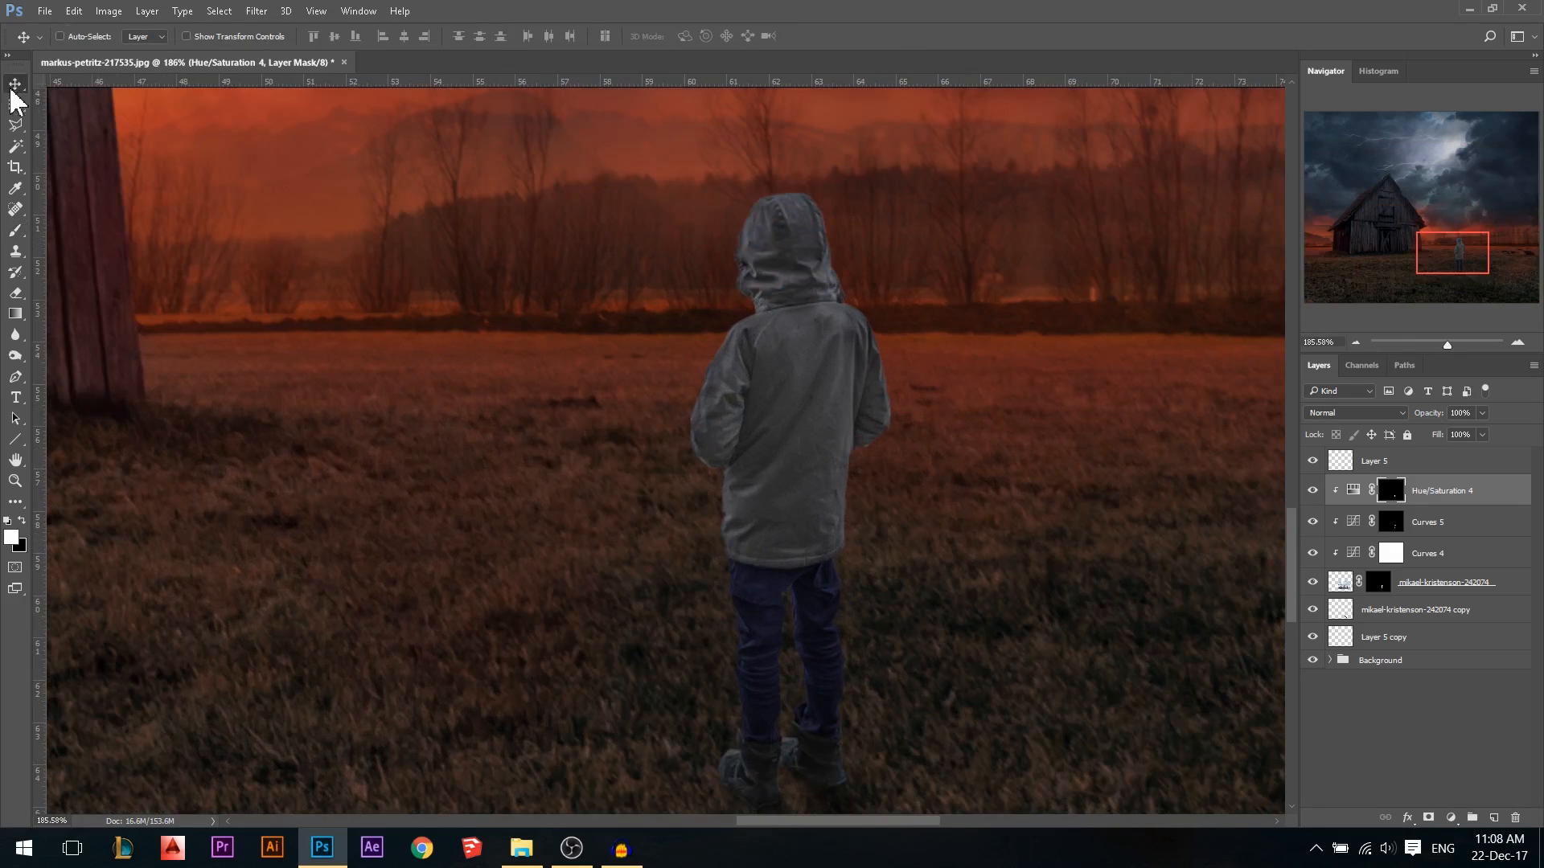
{"action": "left_click", "coordinate": [1439, 796]}
{"action": "left_click", "coordinate": [1451, 817]}
{"action": "key", "text": "Escape"}
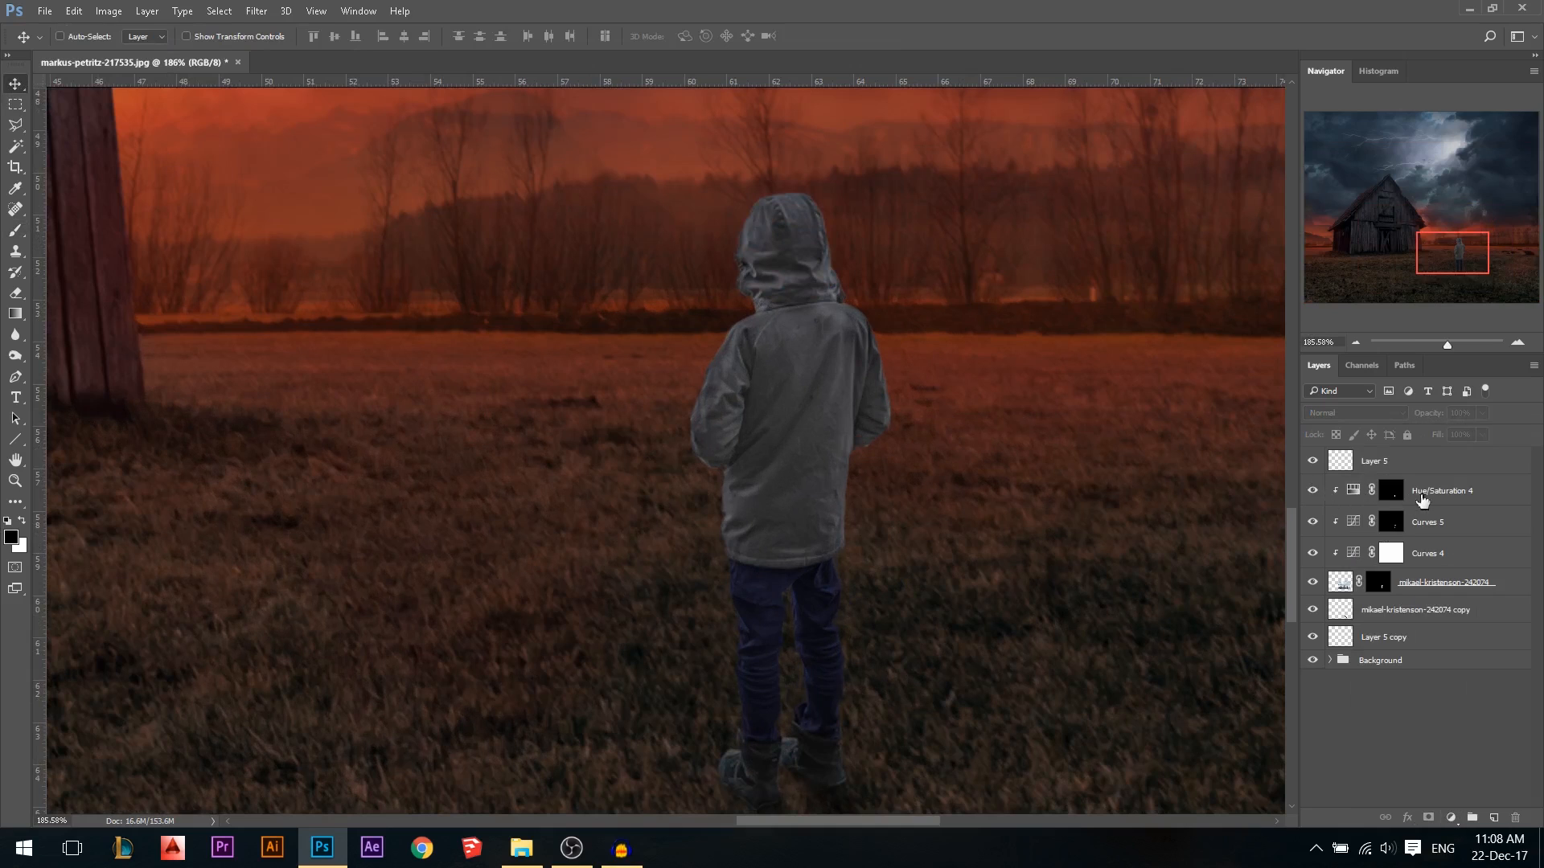
{"action": "left_click", "coordinate": [1423, 501]}
{"action": "left_click_drag", "start_coordinate": [901, 251], "coordinate": [924, 261]}
{"action": "left_click_drag", "start_coordinate": [768, 297], "coordinate": [768, 271]}
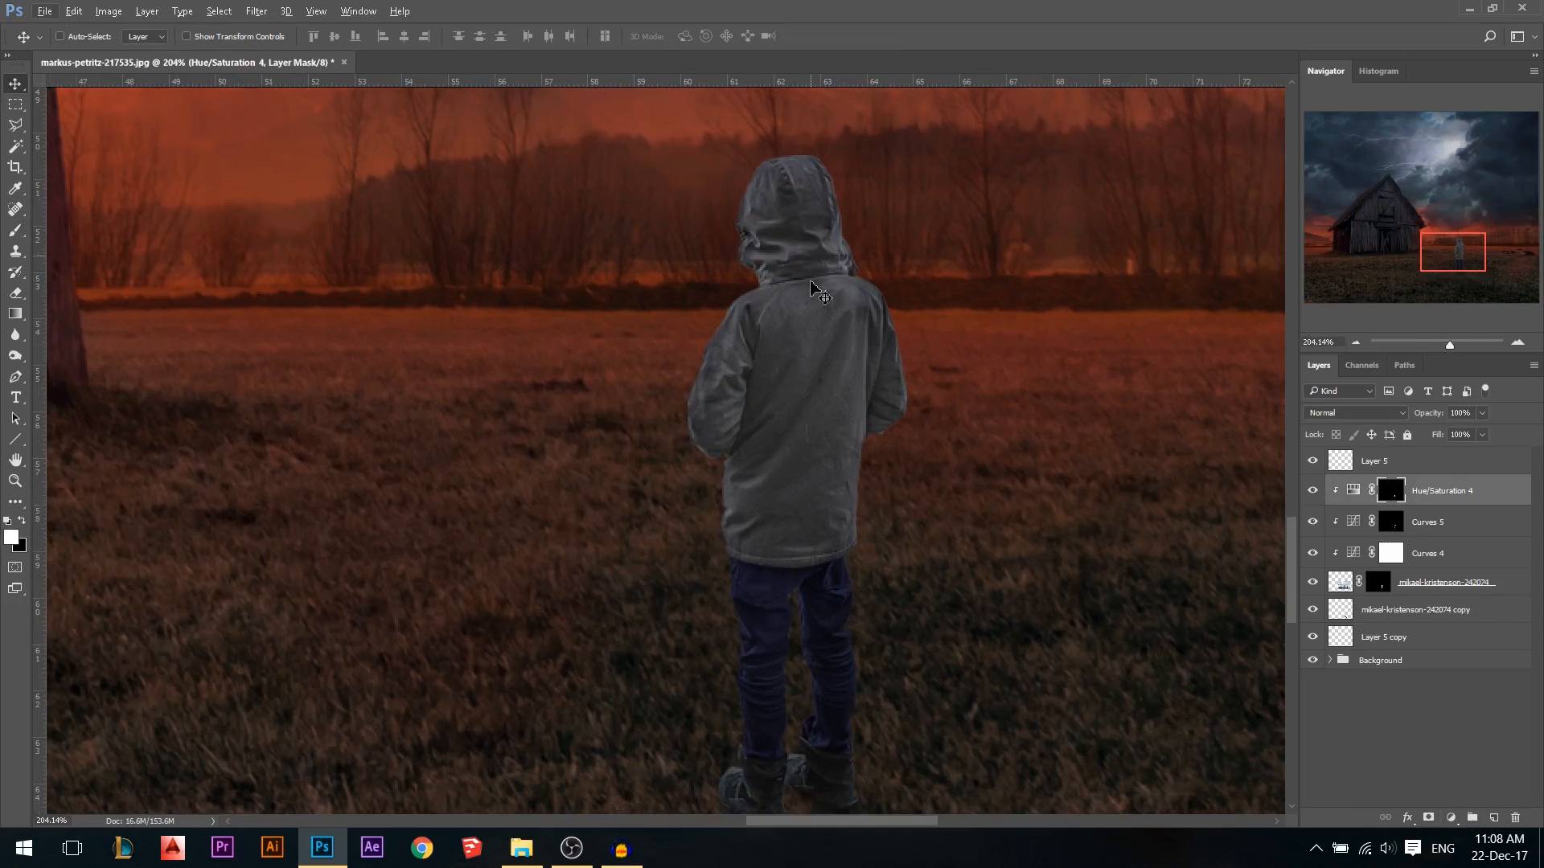
{"action": "left_click_drag", "start_coordinate": [742, 347], "coordinate": [698, 350]}
{"action": "scroll", "coordinate": [831, 674], "scroll_direction": "down", "scroll_amount": 3}
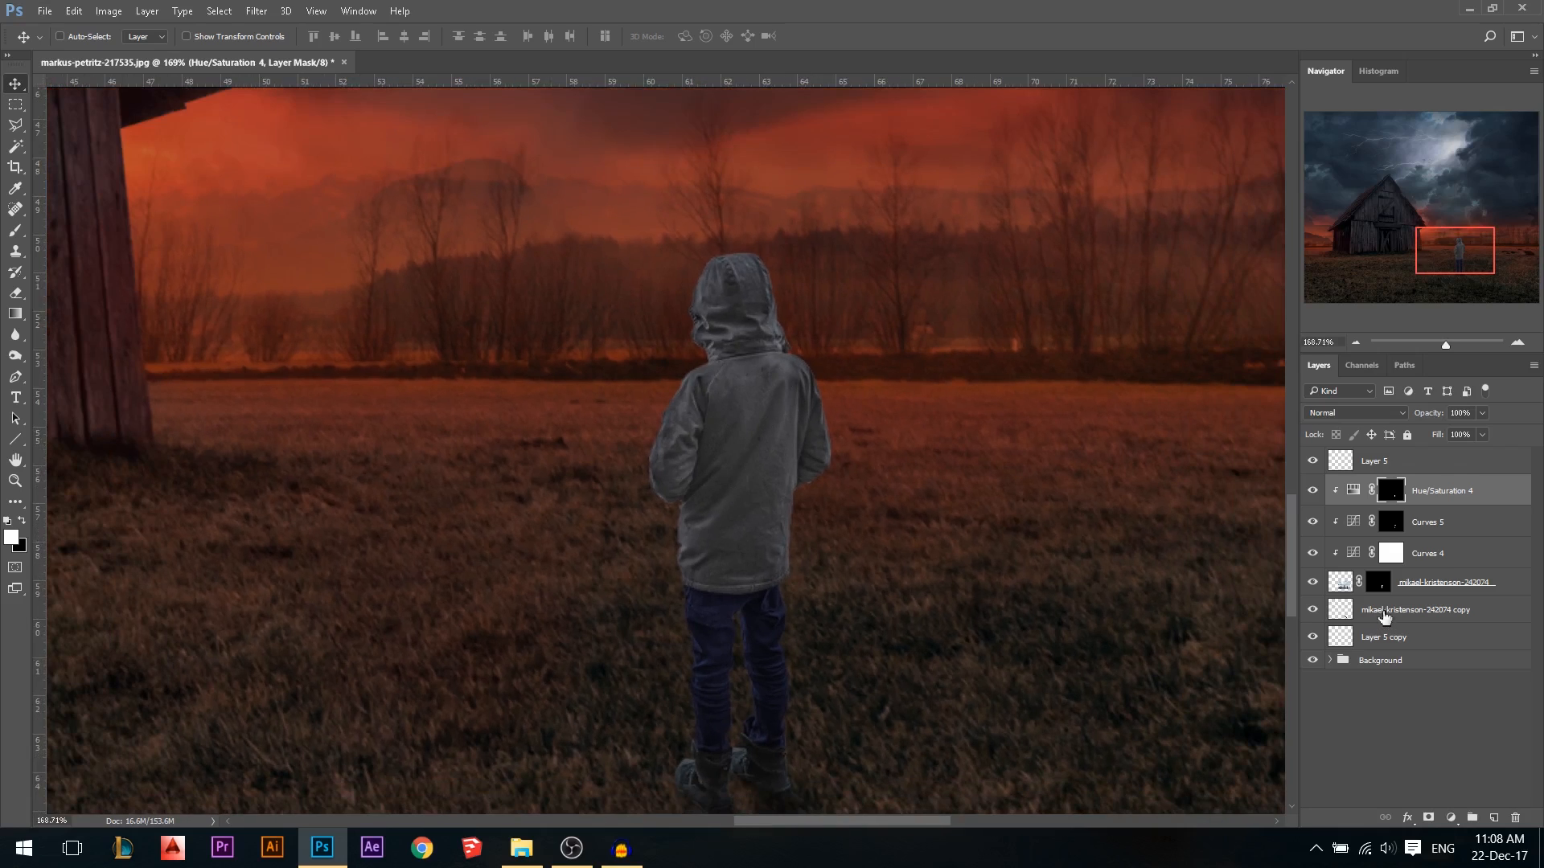
Add another Hue/Saturation adjustment above Hue/Saturation 4, clipped to the figure, and colorize it in a reddish hue
{"action": "left_click", "coordinate": [1452, 817]}
{"action": "left_click", "coordinate": [1445, 605]}
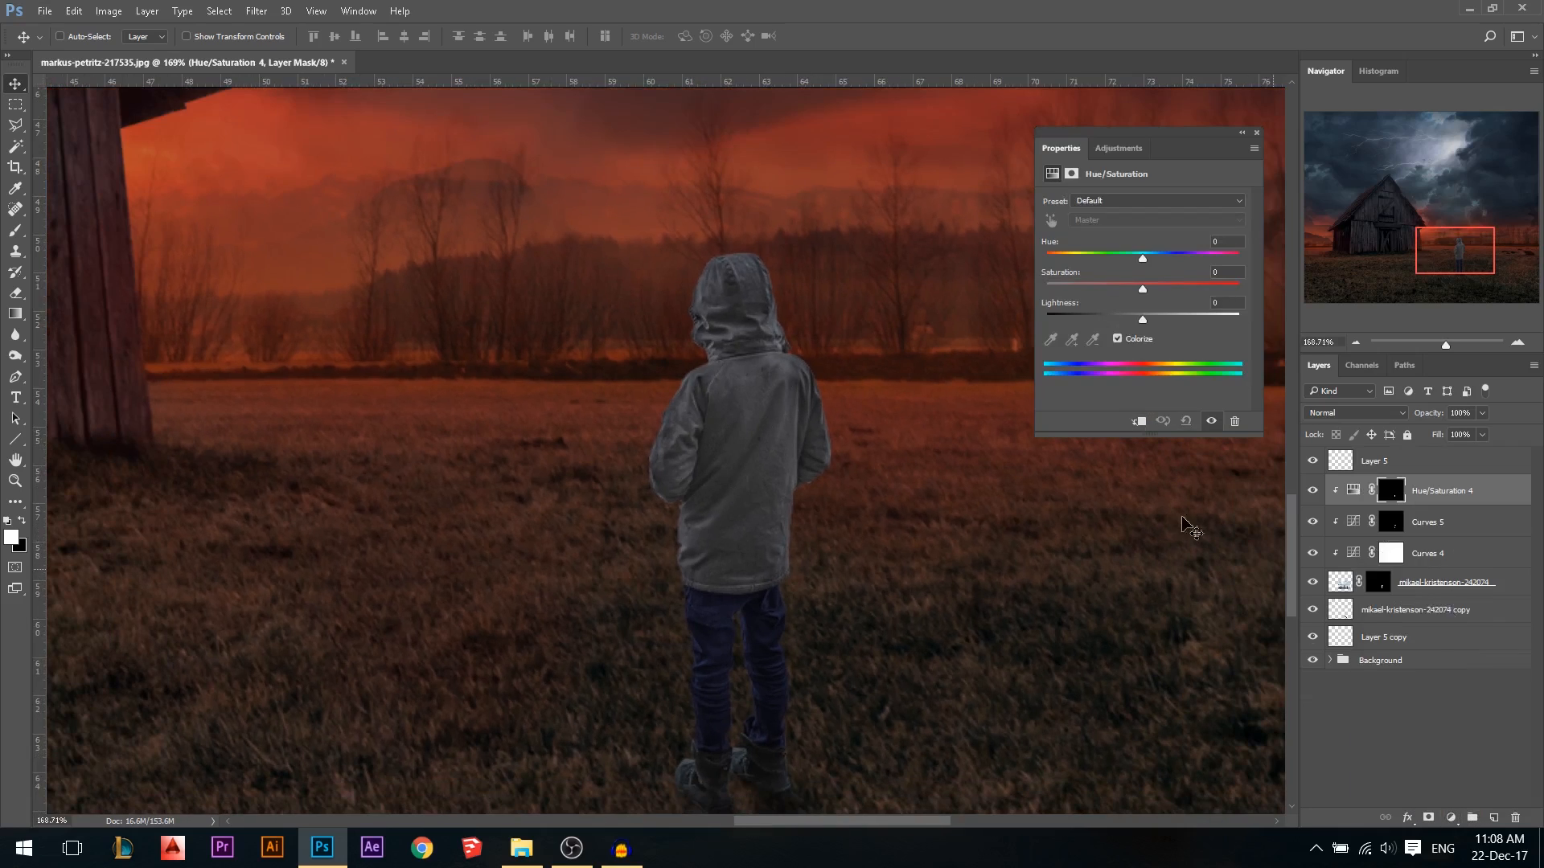
{"action": "left_click", "coordinate": [1065, 256]}
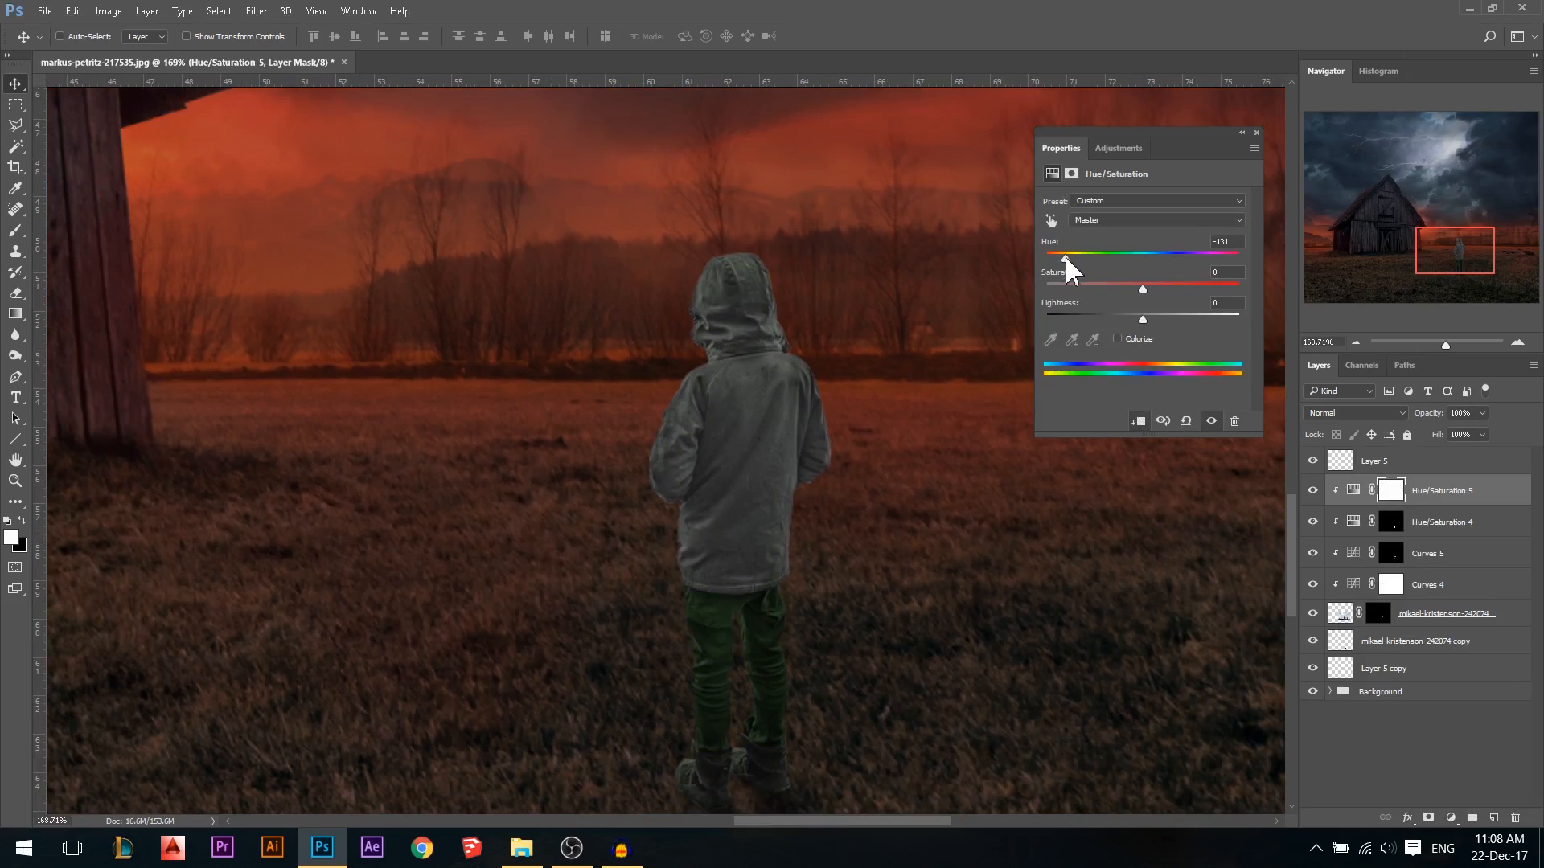
{"action": "left_click_drag", "start_coordinate": [1162, 256], "coordinate": [1184, 256]}
{"action": "left_click", "coordinate": [1150, 337]}
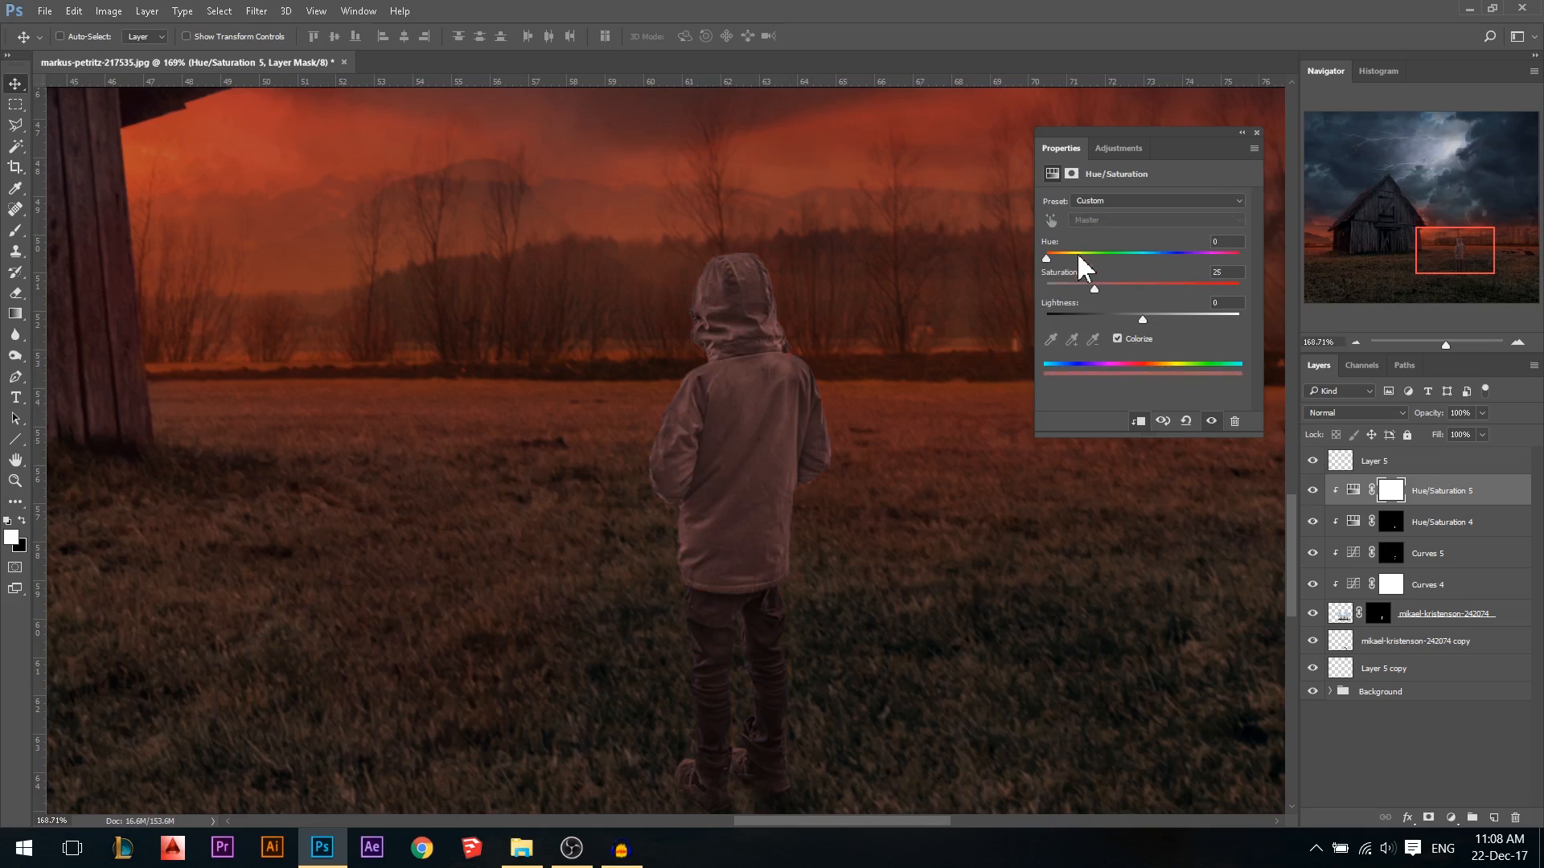
{"action": "left_click", "coordinate": [1258, 133]}
Invert the Hue/Saturation 5 mask and outline the jacket from its hem with the Polygonal Lasso
{"action": "scroll", "coordinate": [893, 444], "scroll_direction": "up", "scroll_amount": 2}
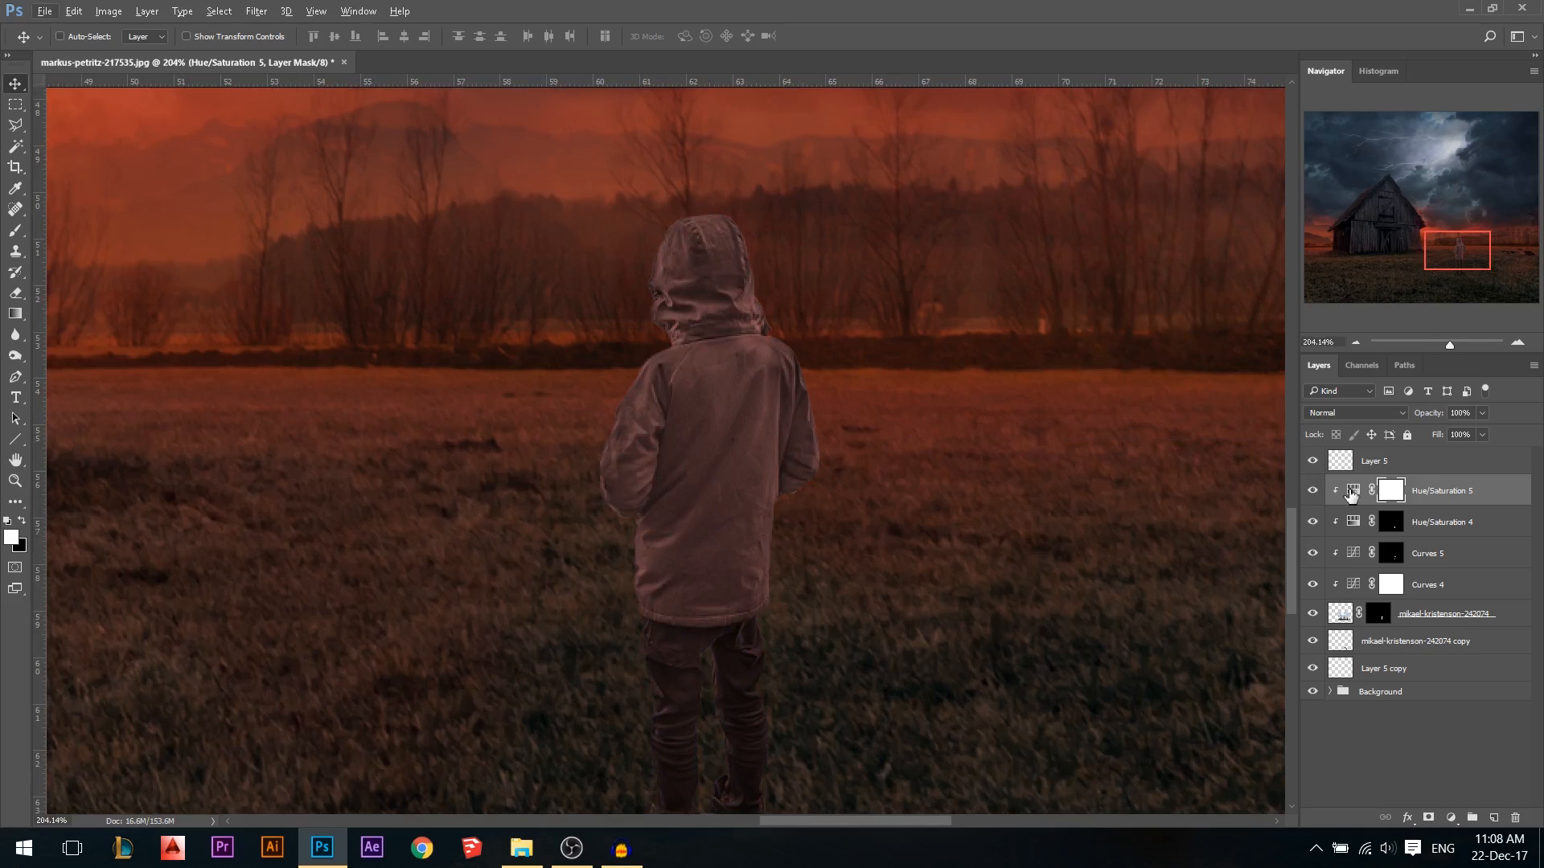
{"action": "key", "text": "ctrl+i"}
{"action": "left_click", "coordinate": [16, 125]}
{"action": "left_click", "coordinate": [623, 608]}
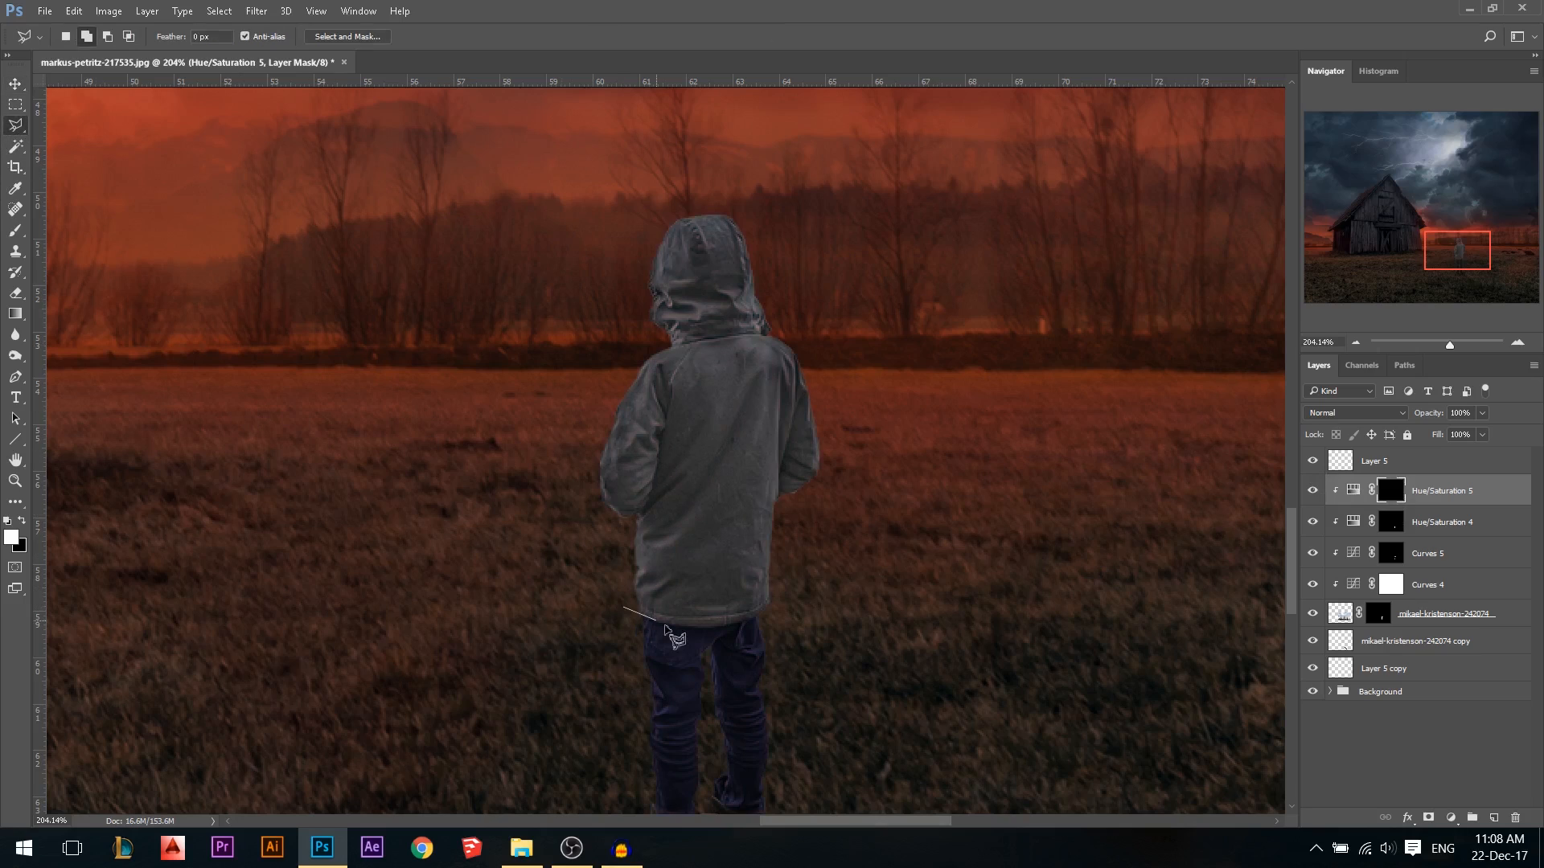
Select the child's jacket with a polygonal lasso outline, fill it with white on the Hue/Saturation 5 mask, and deselect
{"action": "left_click", "coordinate": [666, 624]}
{"action": "left_click", "coordinate": [727, 624]}
{"action": "left_click", "coordinate": [774, 613]}
{"action": "left_click", "coordinate": [880, 504]}
{"action": "left_click", "coordinate": [900, 295]}
{"action": "left_click", "coordinate": [748, 190]}
{"action": "left_click", "coordinate": [672, 190]}
{"action": "left_click", "coordinate": [573, 214]}
{"action": "double_click", "coordinate": [507, 488]}
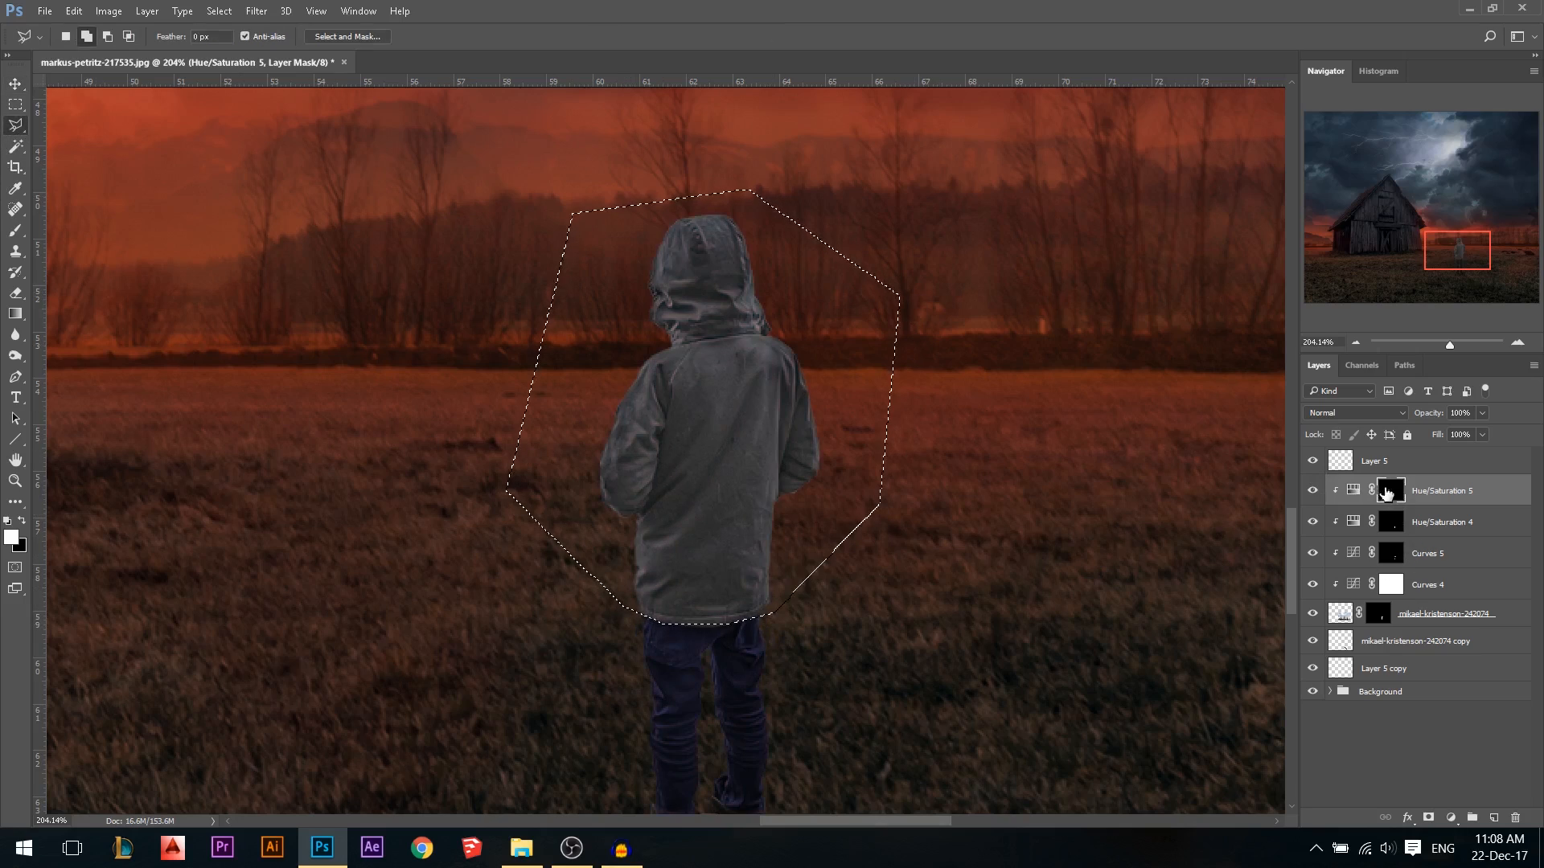
{"action": "key", "text": "alt+BackSpace"}
{"action": "key", "text": "ctrl+d"}
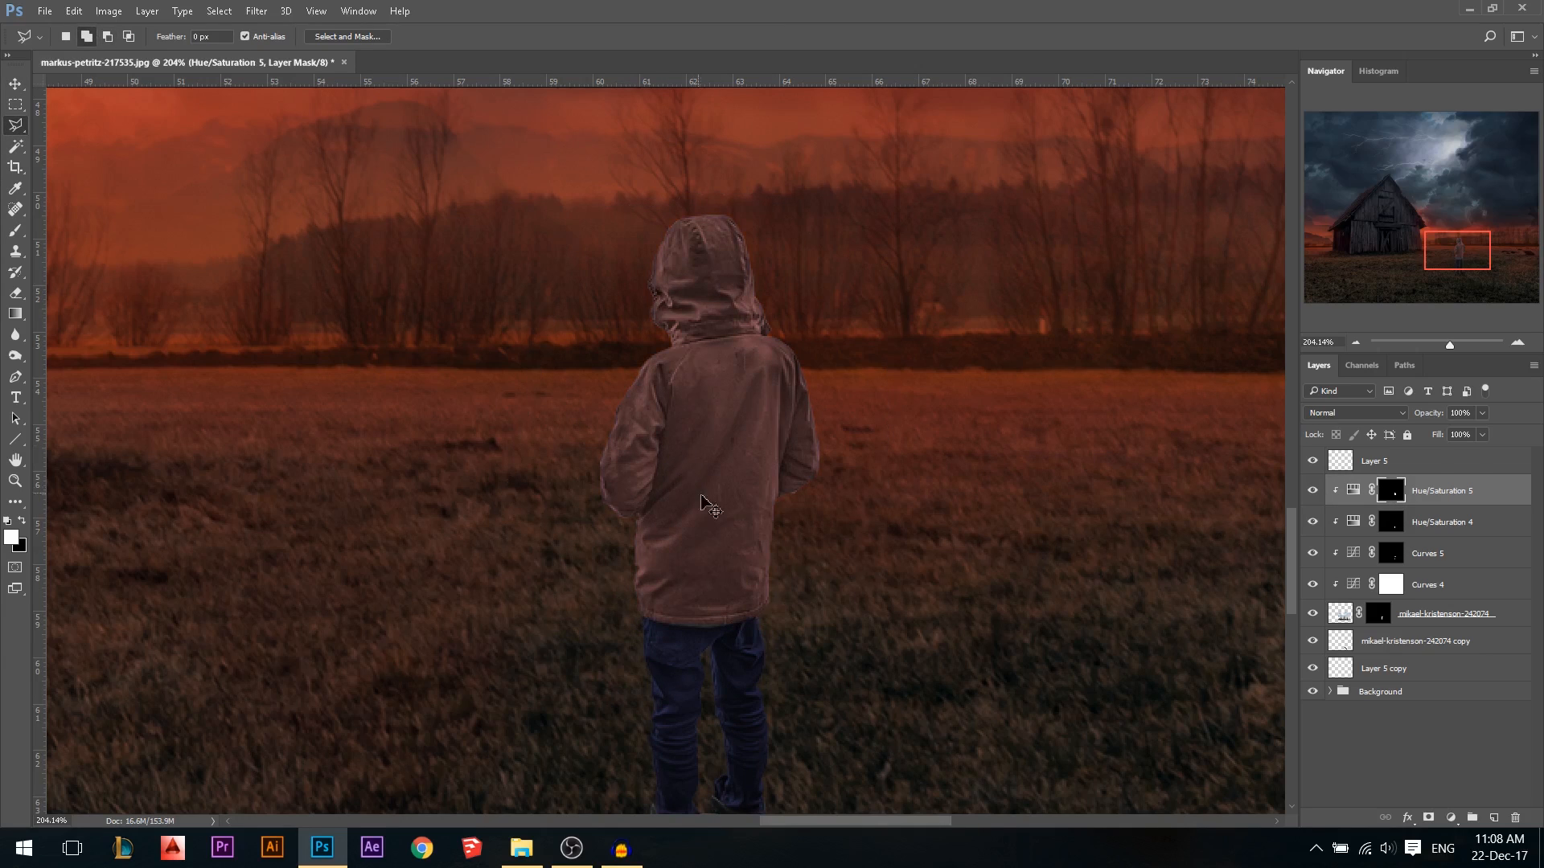
Tint the jacket brown by setting Hue/Saturation 5 to hue 18 and saturation 34
{"action": "scroll", "coordinate": [1027, 561], "scroll_direction": "down", "scroll_amount": 6}
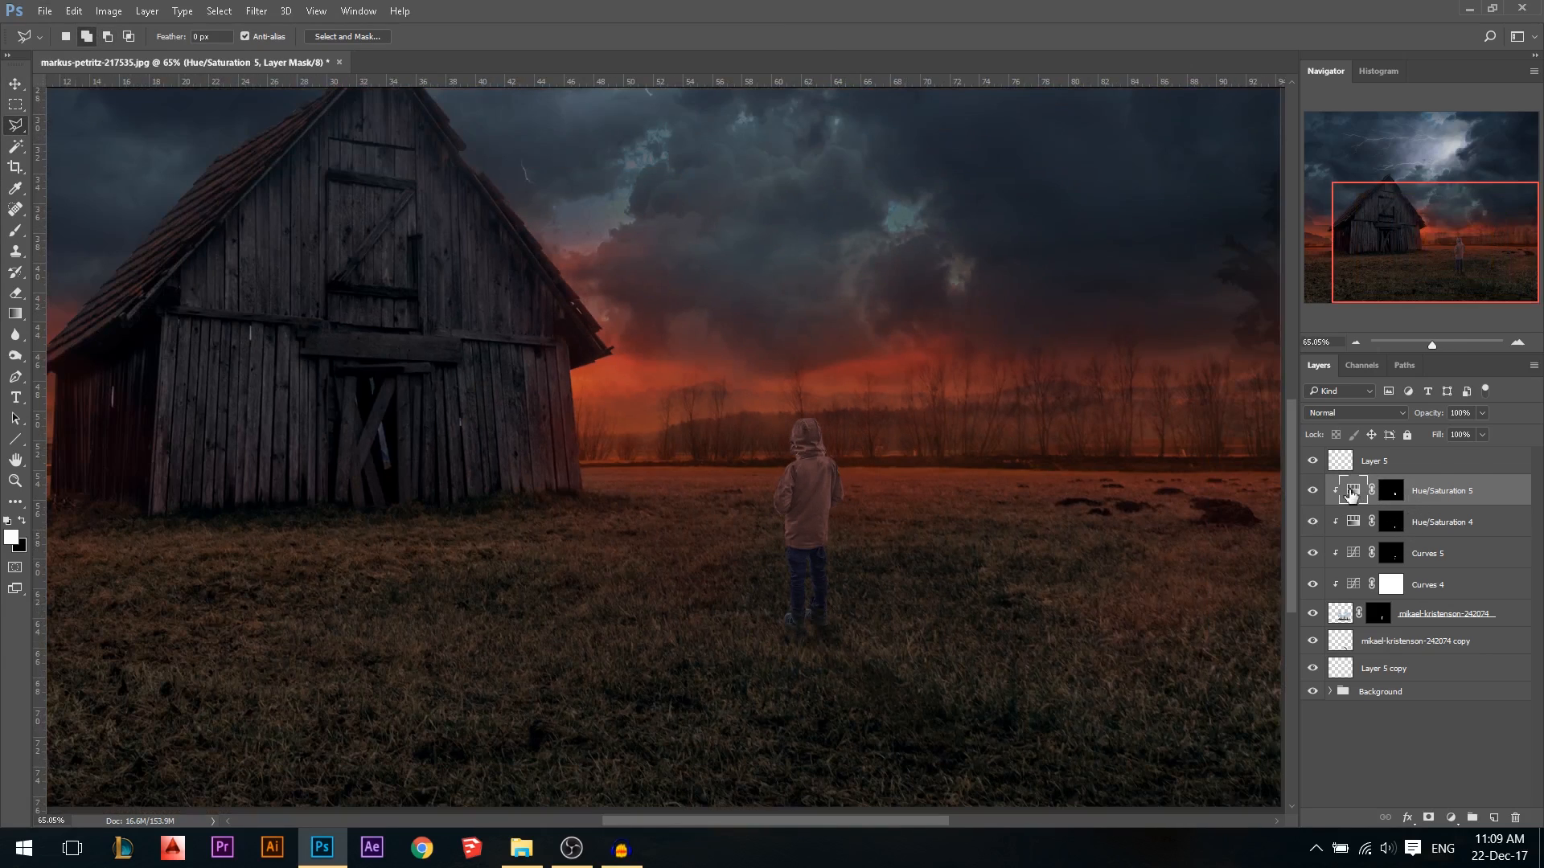
{"action": "double_click", "coordinate": [1352, 492]}
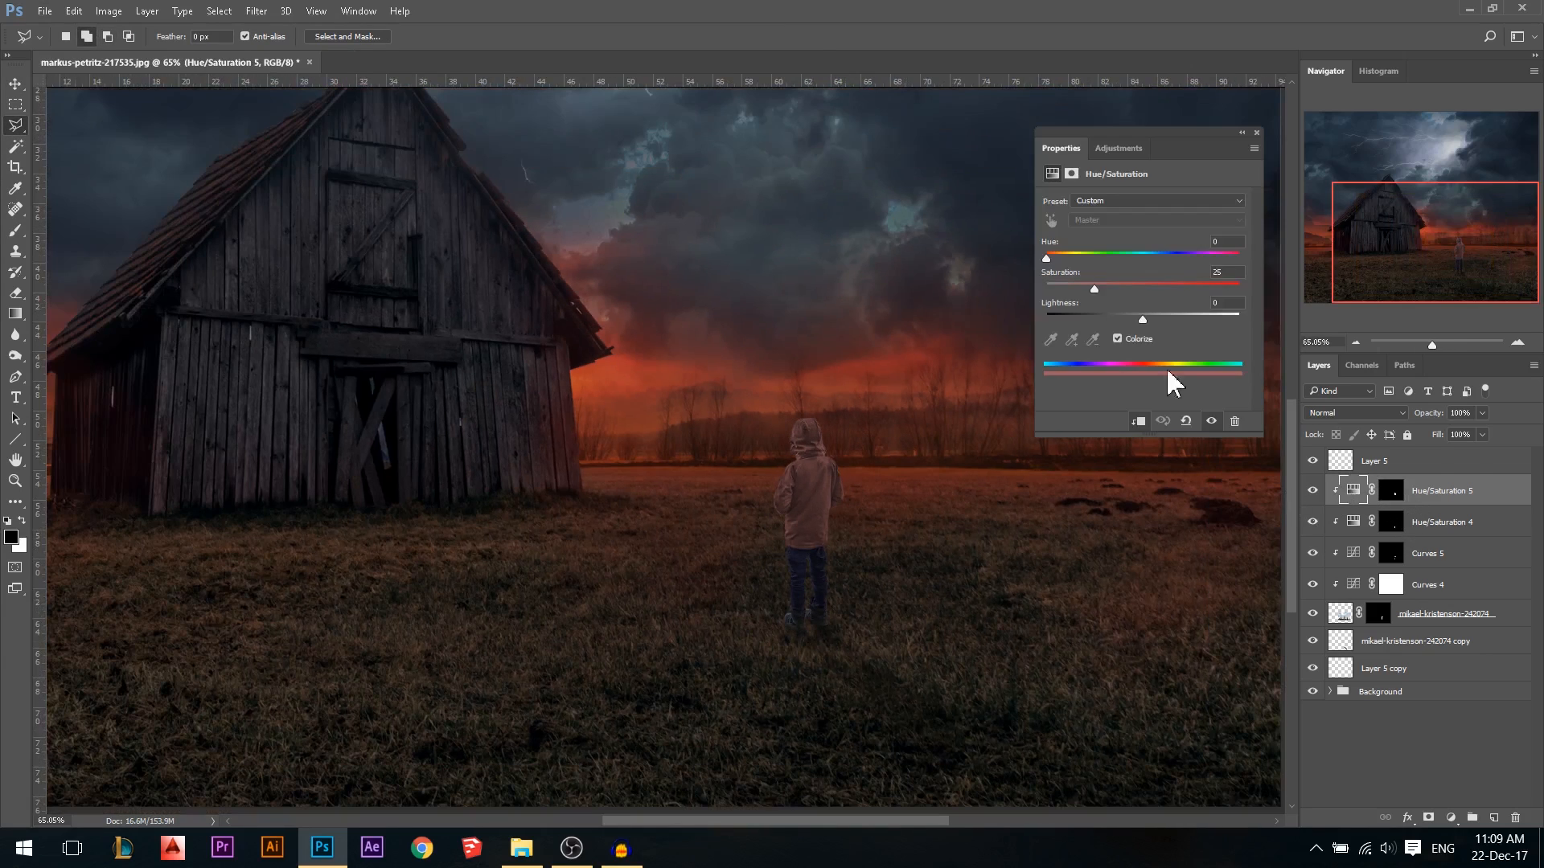
{"action": "left_click_drag", "start_coordinate": [1092, 258], "coordinate": [1136, 258]}
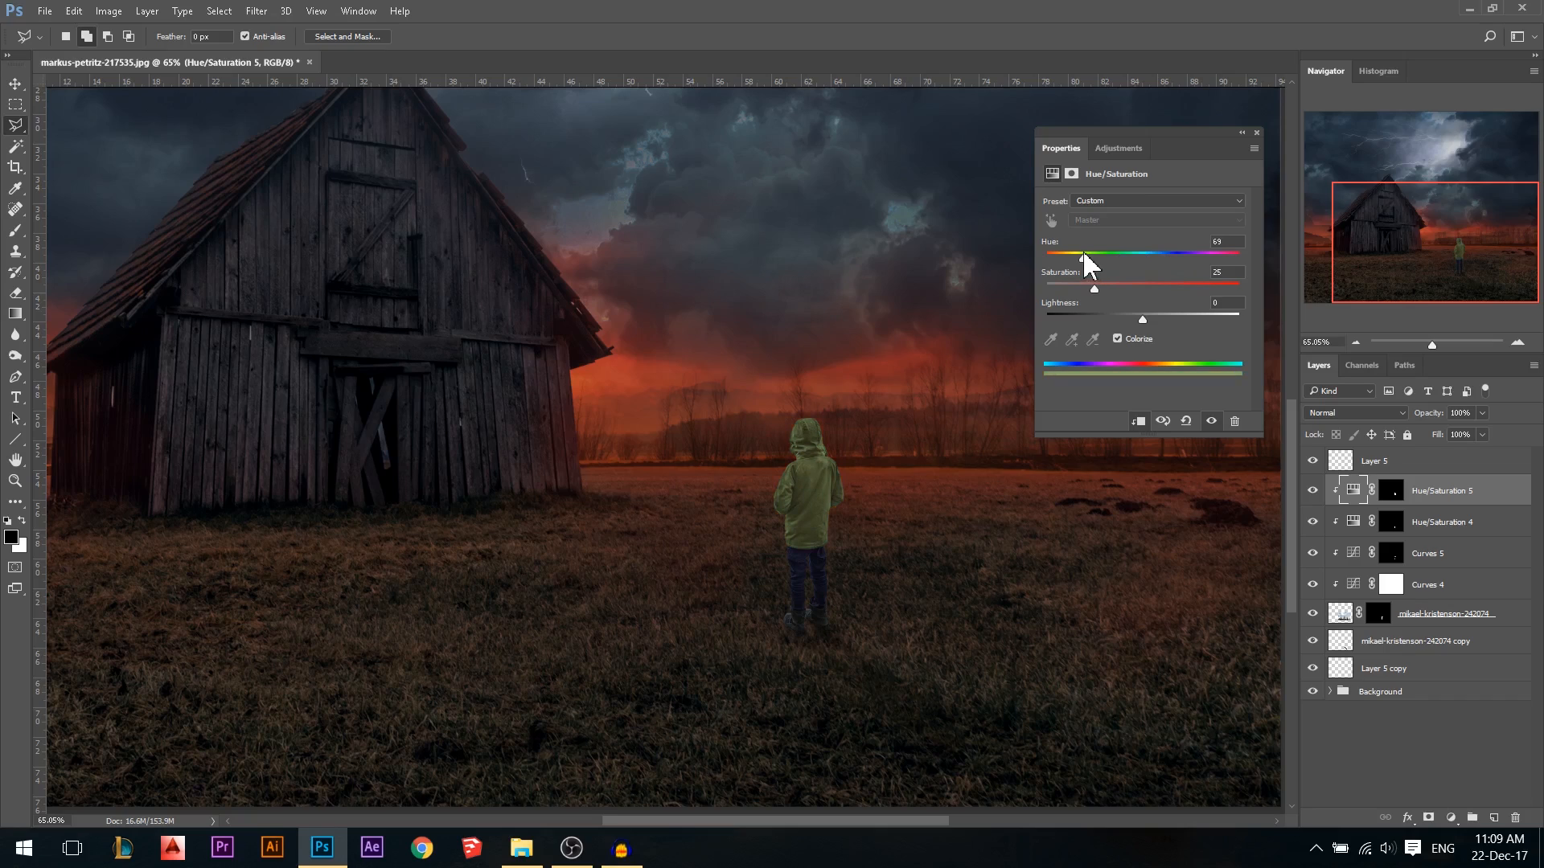
{"action": "left_click_drag", "start_coordinate": [1154, 255], "coordinate": [1210, 256]}
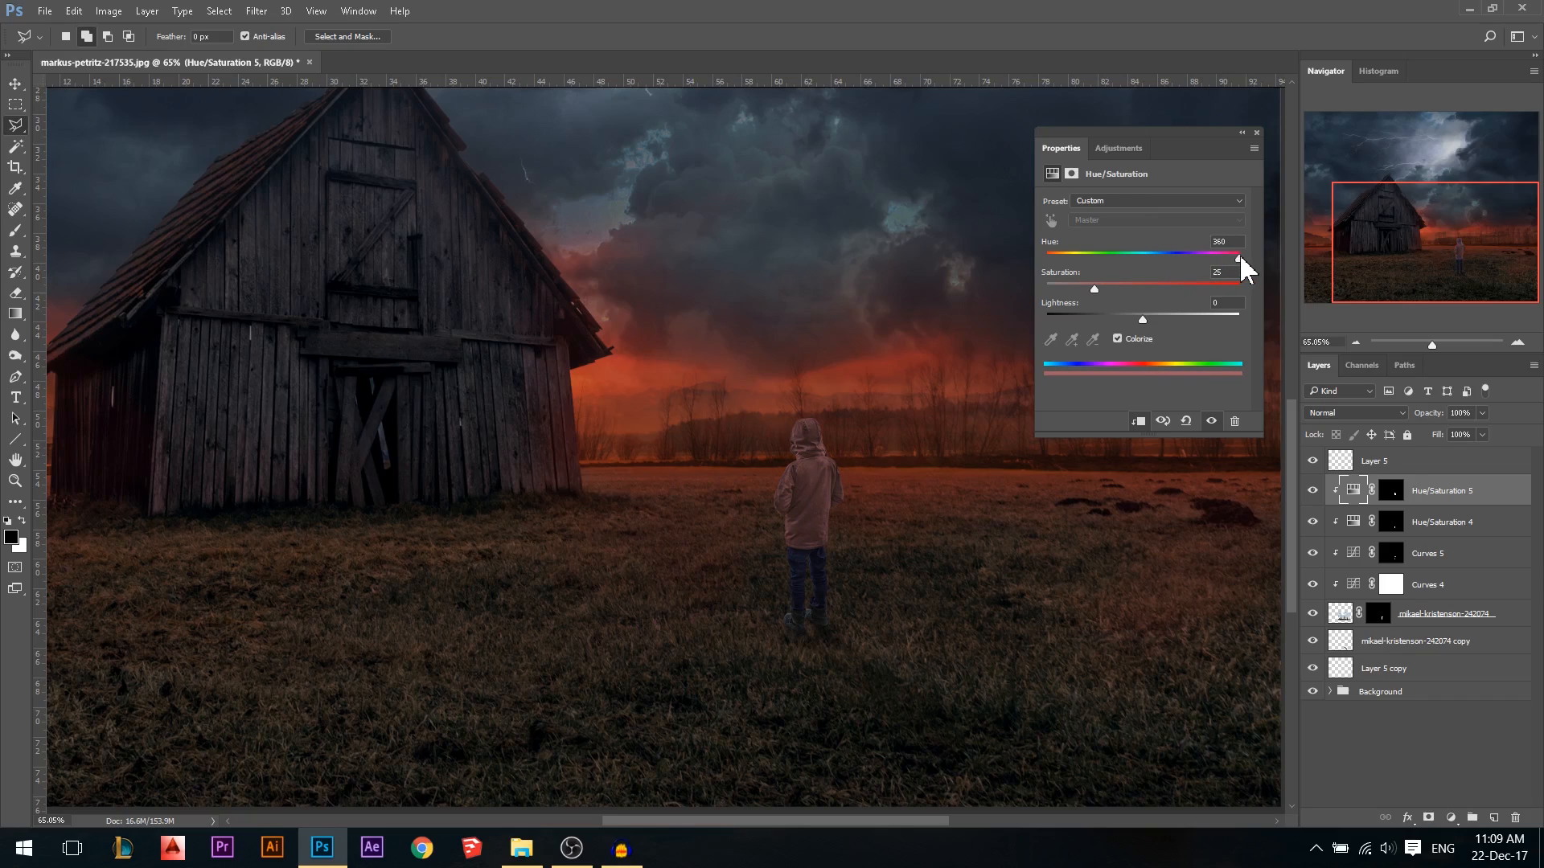
{"action": "left_click", "coordinate": [1051, 258]}
{"action": "mouse_move", "coordinate": [1143, 319]}
{"action": "left_mouse_down"}
{"action": "mouse_move", "coordinate": [1124, 316]}
{"action": "mouse_move", "coordinate": [1158, 315]}
{"action": "mouse_move", "coordinate": [1156, 302]}
{"action": "mouse_move", "coordinate": [1144, 334]}
{"action": "left_mouse_up"}
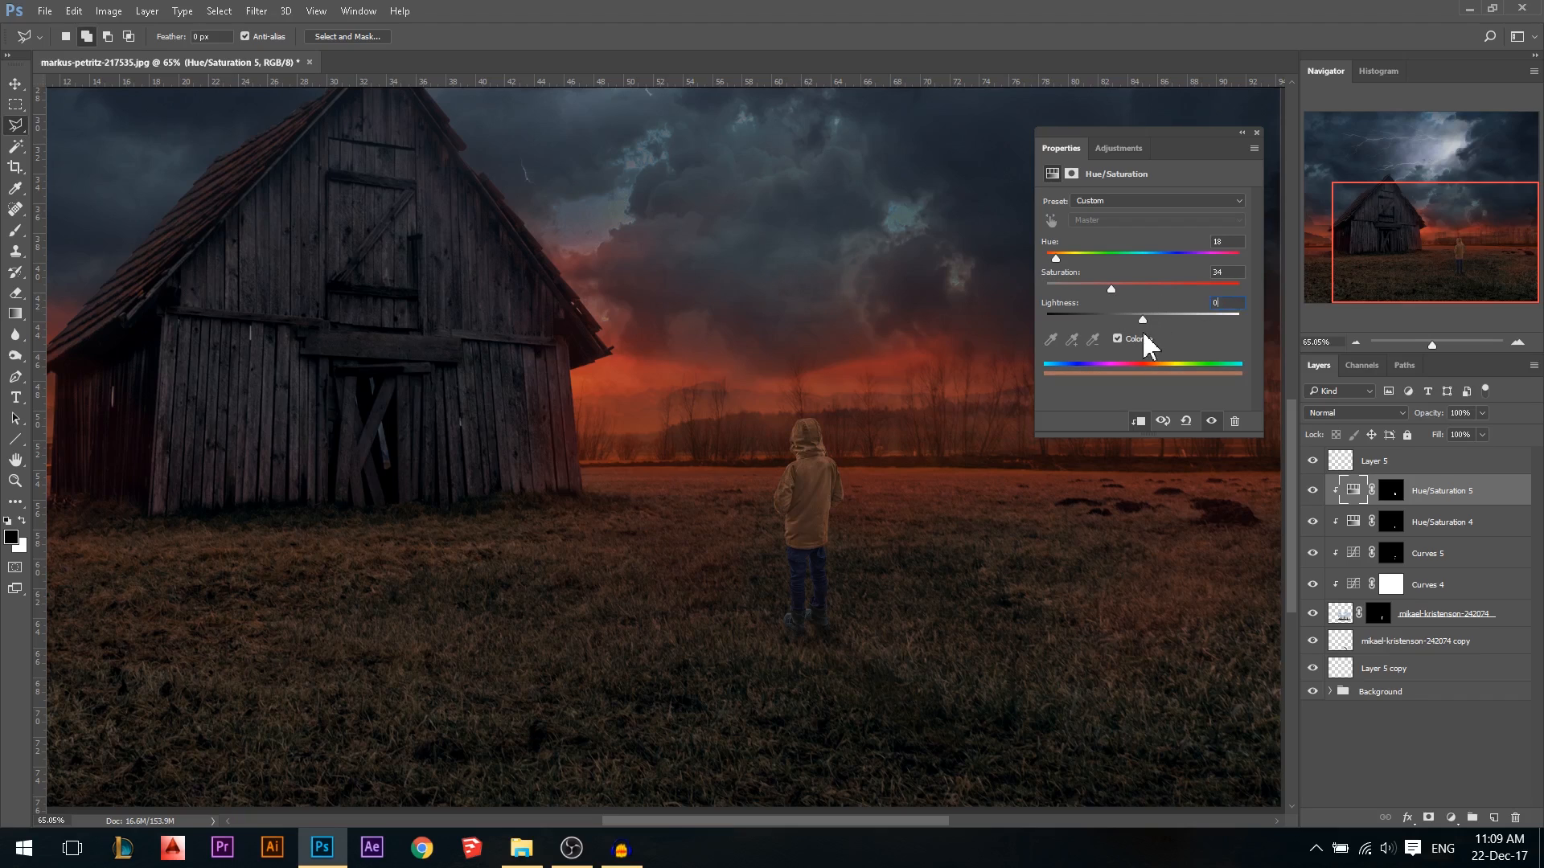
{"action": "left_click", "coordinate": [1257, 133]}
{"action": "scroll", "coordinate": [923, 491], "scroll_direction": "down", "scroll_amount": 5}
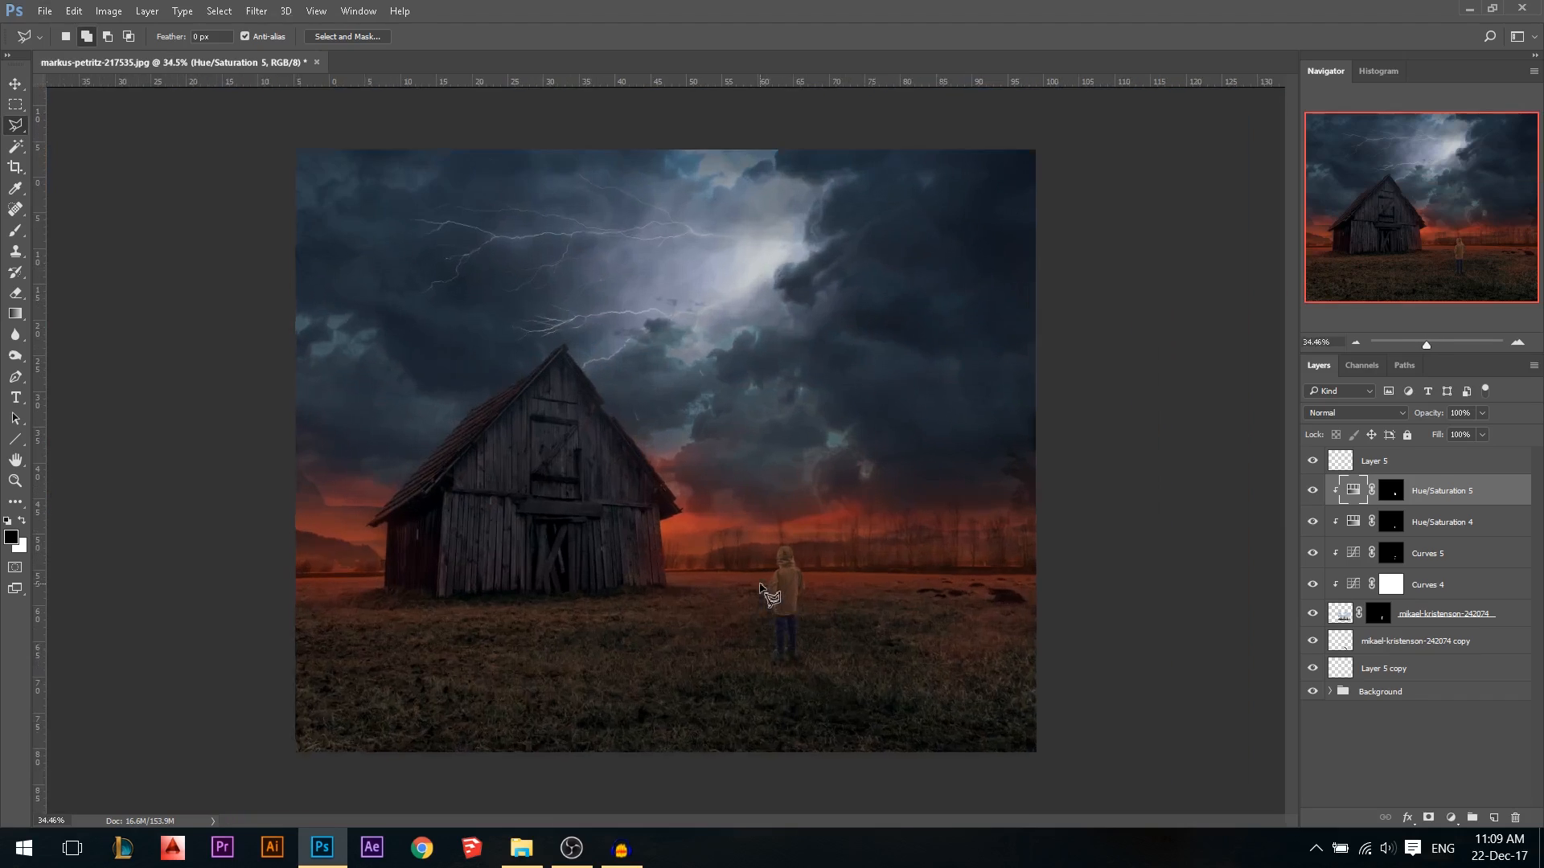
{"action": "scroll", "coordinate": [764, 595], "scroll_direction": "up", "scroll_amount": 5}
{"action": "left_click", "coordinate": [16, 84]}
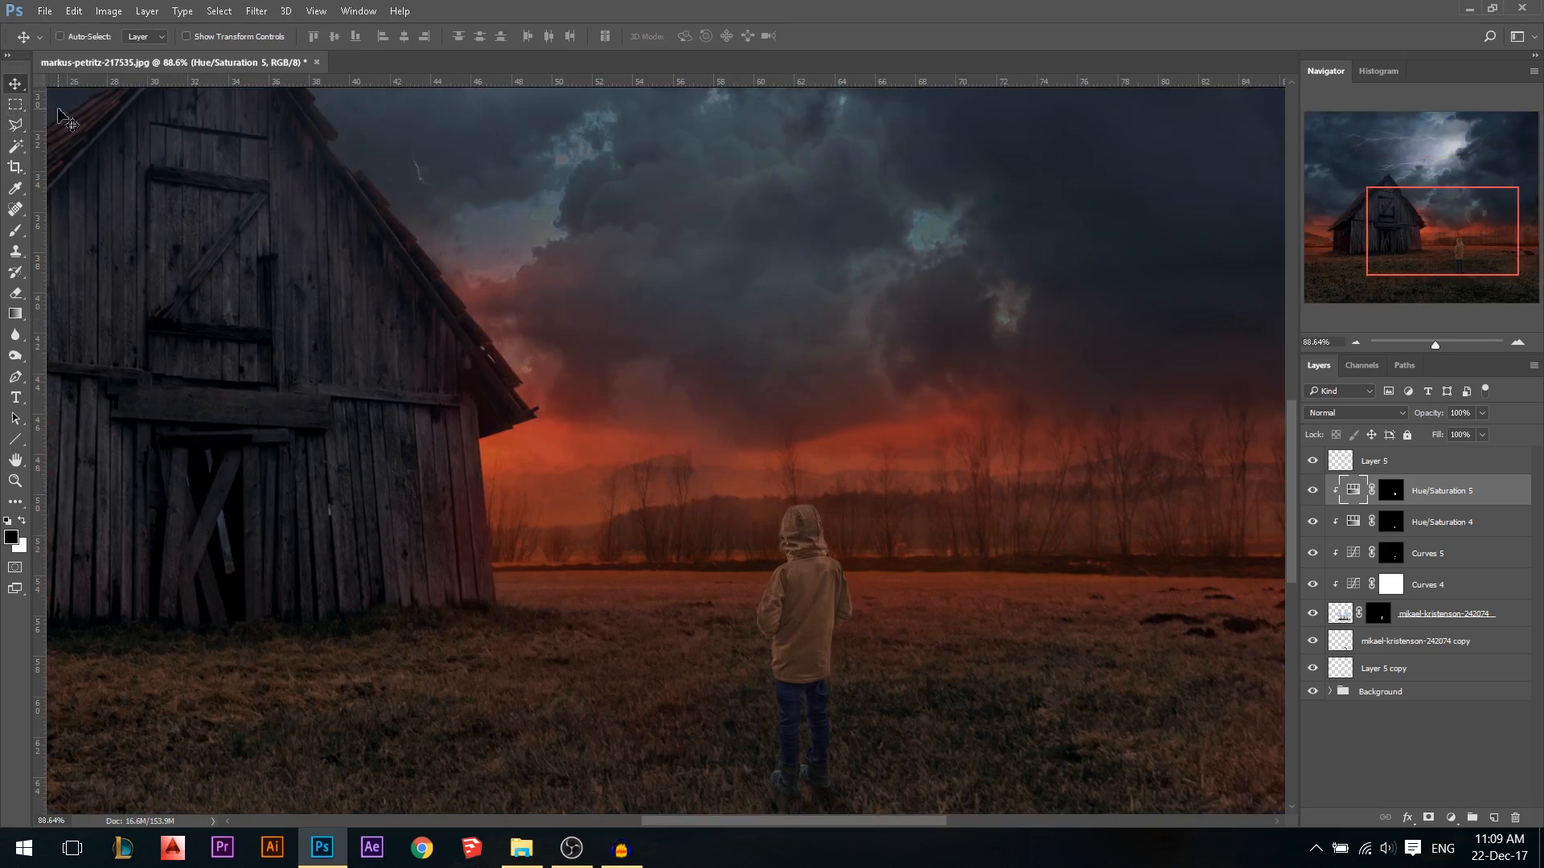
{"action": "scroll", "coordinate": [1000, 593], "scroll_direction": "down", "scroll_amount": 2}
{"action": "scroll", "coordinate": [914, 611], "scroll_direction": "down", "scroll_amount": 2}
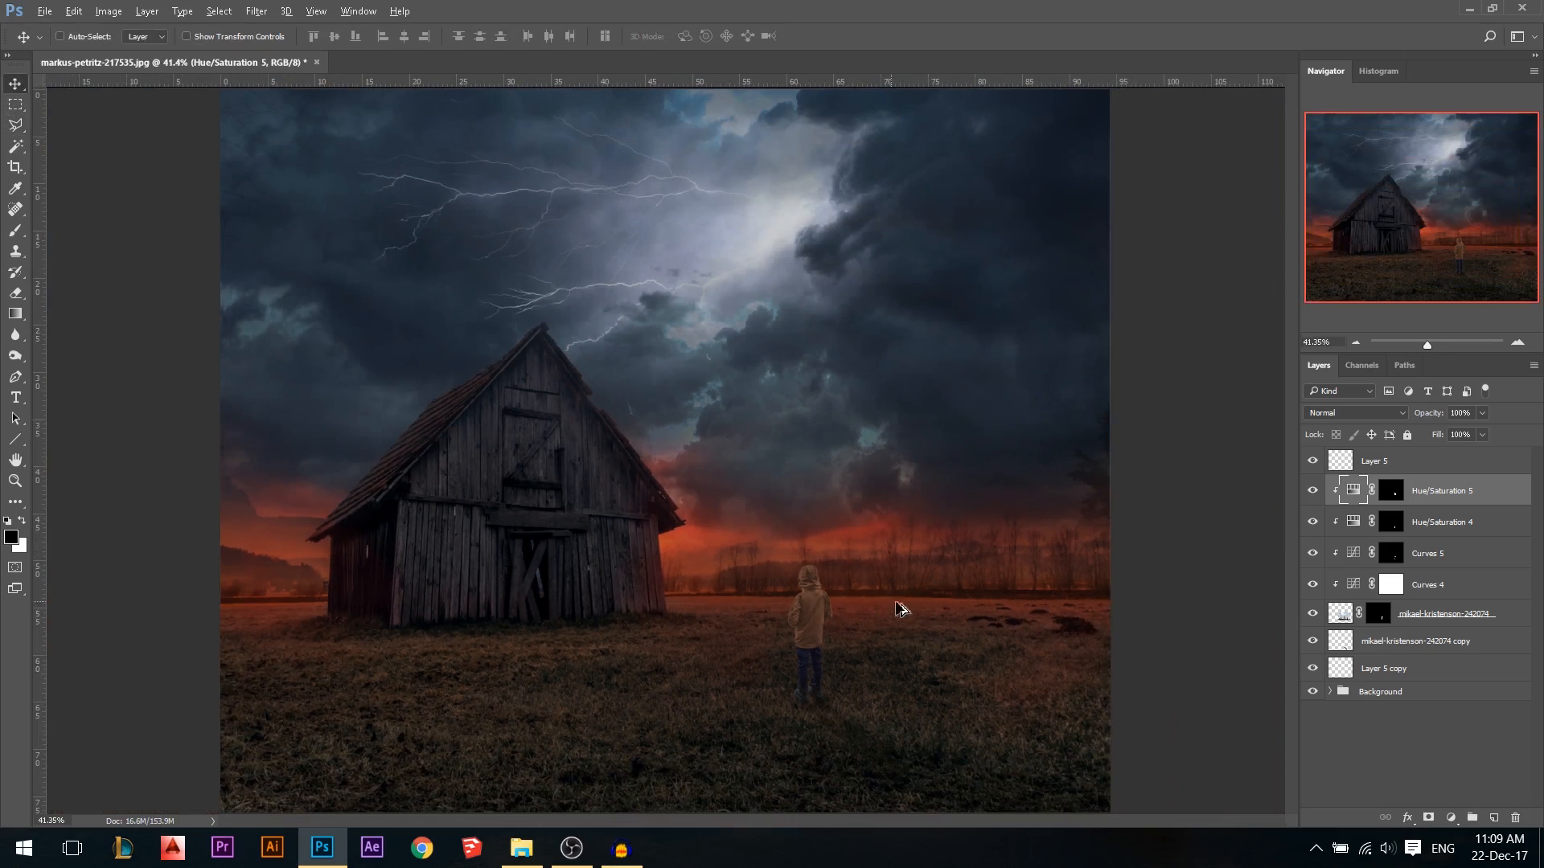
{"action": "scroll", "coordinate": [872, 721], "scroll_direction": "up", "scroll_amount": 2}
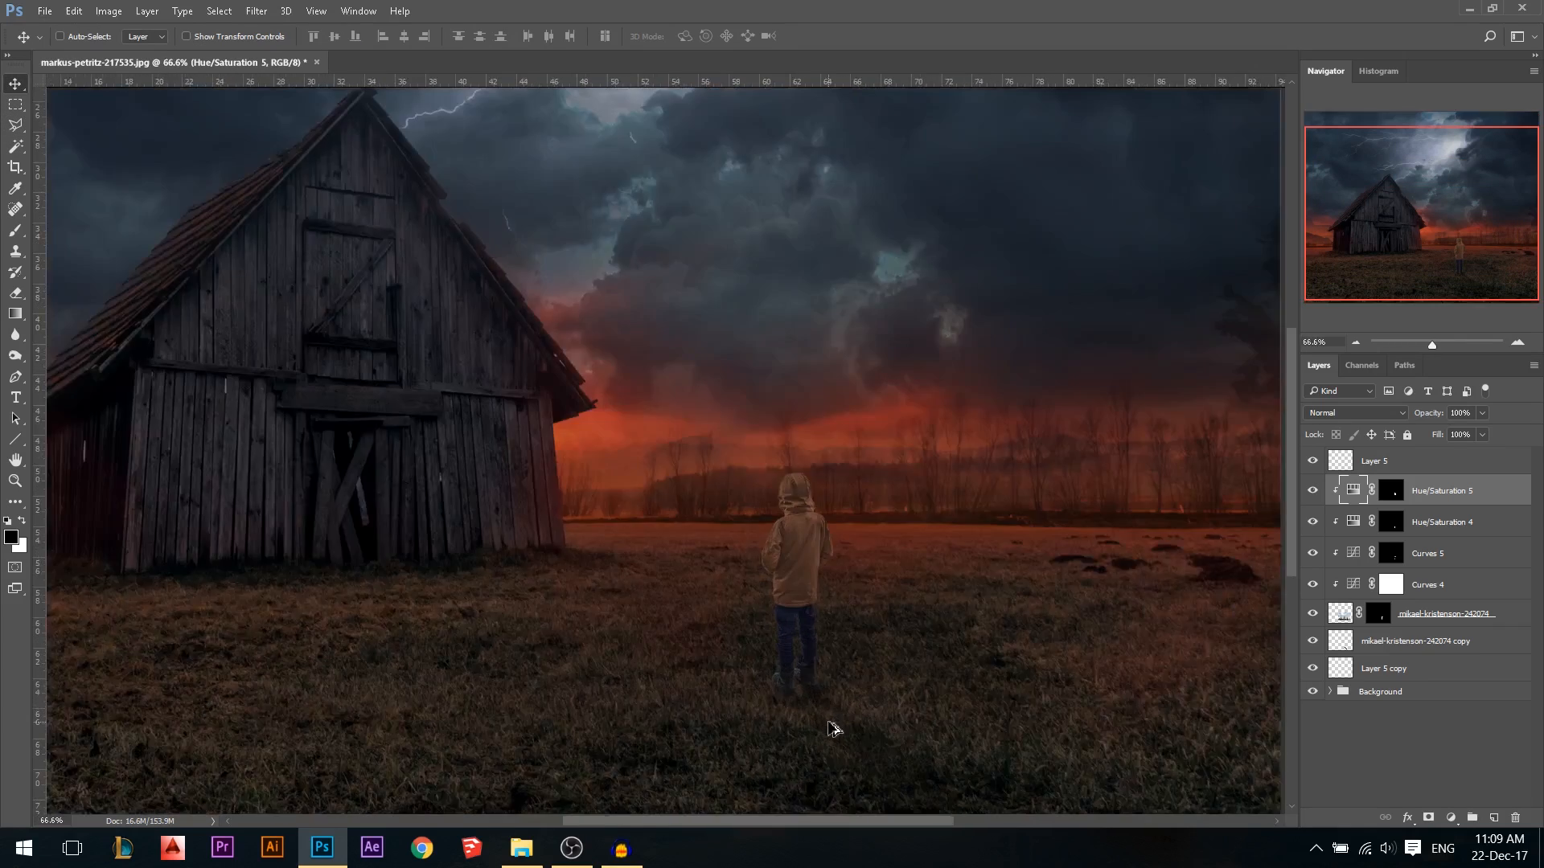
Paint with a small white brush on the Curves 5 mask along the edges of the child's boots
{"action": "scroll", "coordinate": [834, 729], "scroll_direction": "up", "scroll_amount": 6}
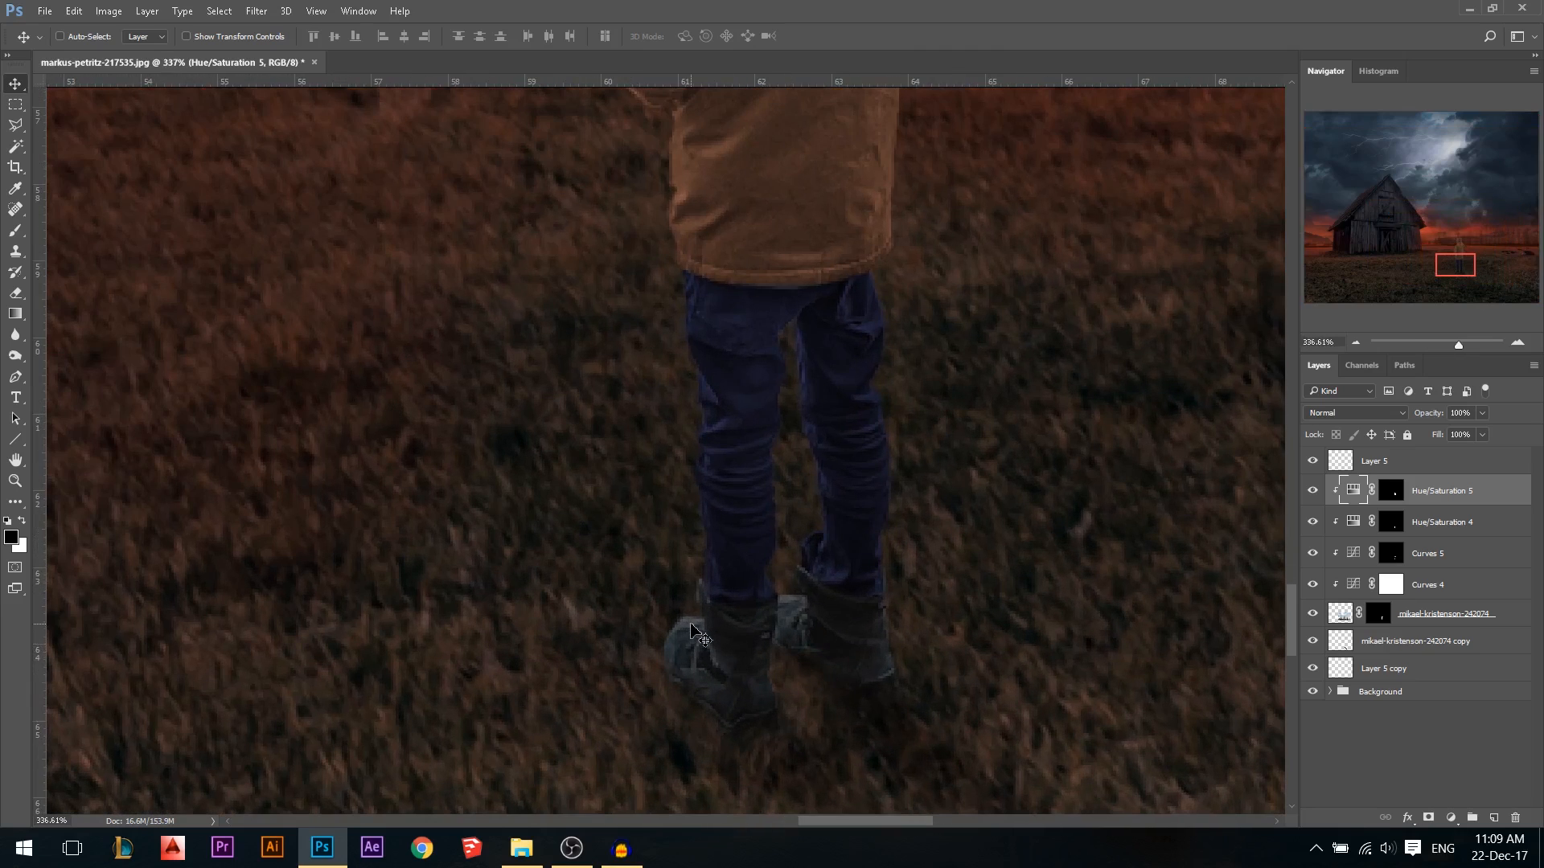
{"action": "scroll", "coordinate": [698, 635], "scroll_direction": "up", "scroll_amount": 1}
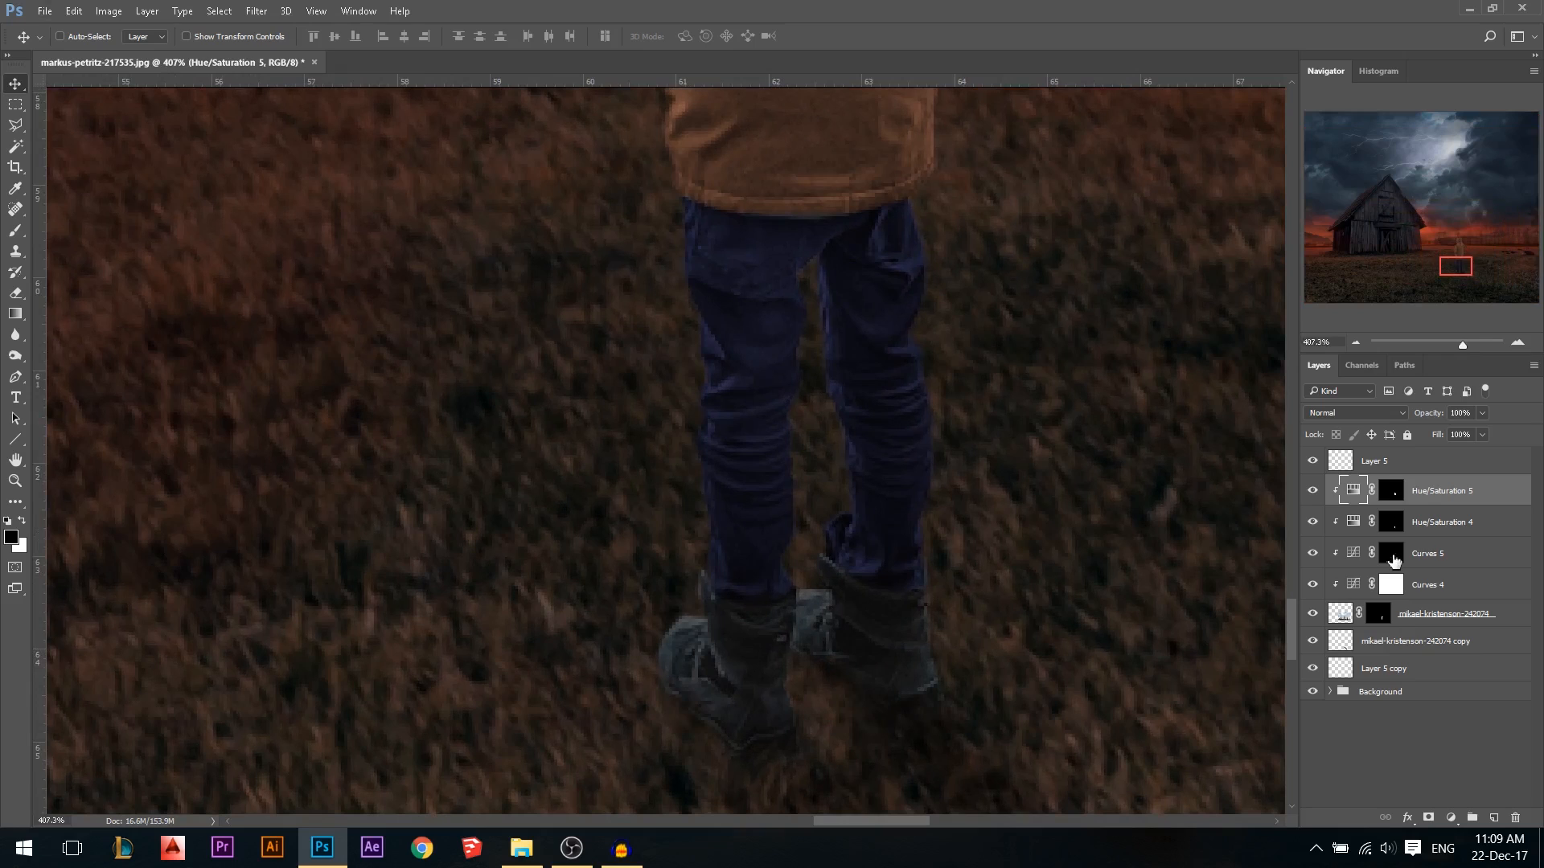
{"action": "left_click", "coordinate": [1391, 557]}
{"action": "left_click", "coordinate": [15, 231]}
{"action": "key", "text": "x"}
{"action": "left_click_drag", "start_coordinate": [630, 523], "coordinate": [555, 537]}
{"action": "left_click_drag", "start_coordinate": [534, 627], "coordinate": [563, 640]}
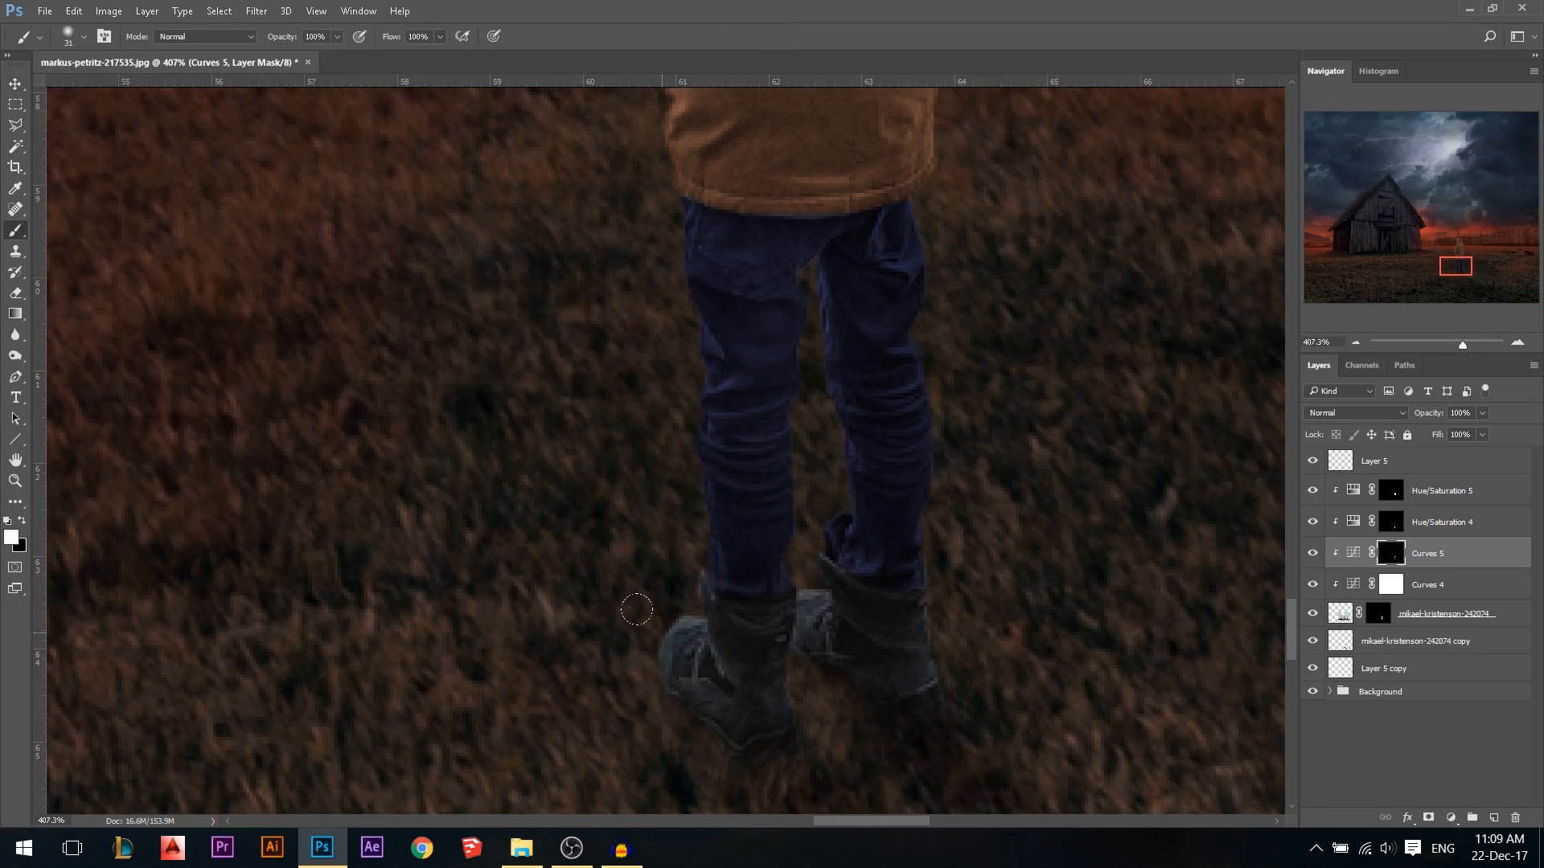
{"action": "mouse_move", "coordinate": [641, 588]}
{"action": "left_mouse_down"}
{"action": "mouse_move", "coordinate": [659, 620]}
{"action": "mouse_move", "coordinate": [671, 609]}
{"action": "left_mouse_up"}
{"action": "key", "text": "ctrl+0"}
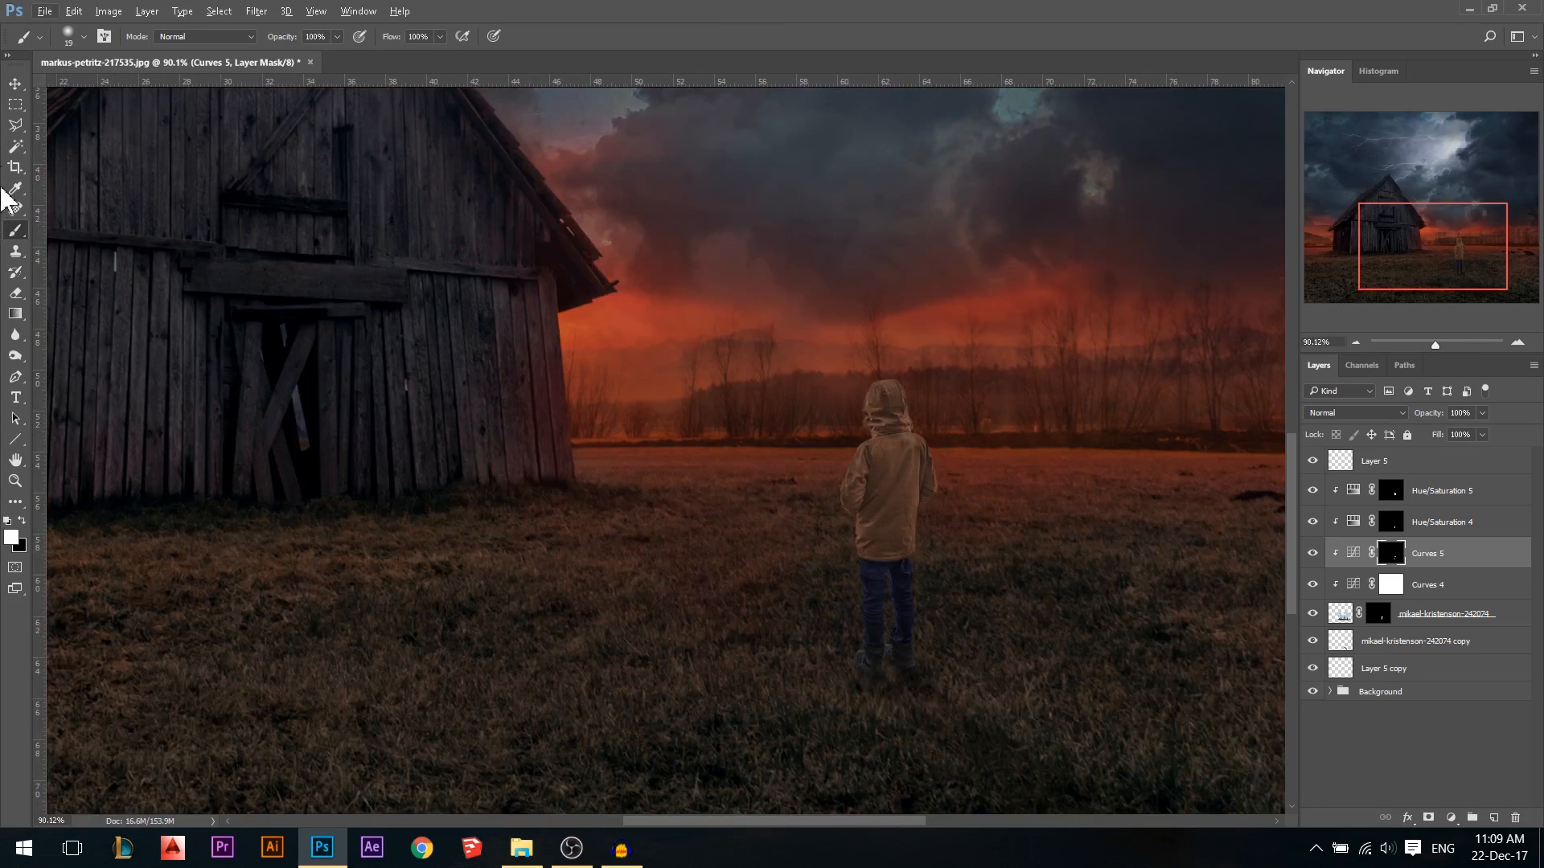
Add white Verdana text above Layer 5 near the jacket, reading "I Belive" and "In Monsters" on two lines
{"action": "left_click", "coordinate": [15, 84]}
{"action": "scroll", "coordinate": [993, 575], "scroll_direction": "down", "scroll_amount": 2}
{"action": "scroll", "coordinate": [1016, 568], "scroll_direction": "up", "scroll_amount": 4}
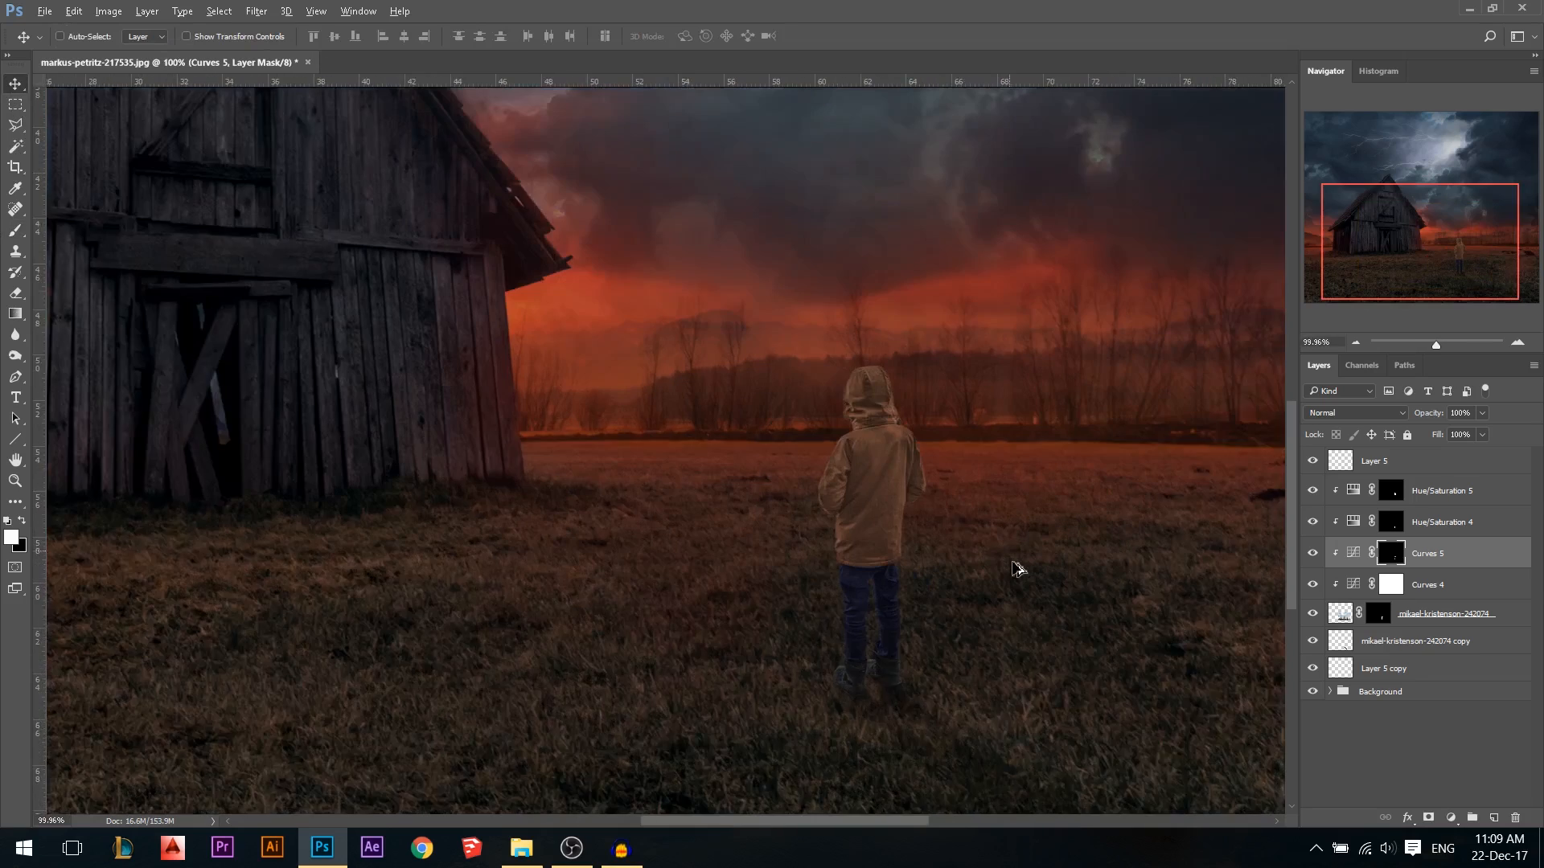
{"action": "left_click", "coordinate": [1425, 463]}
{"action": "scroll", "coordinate": [1045, 526], "scroll_direction": "up", "scroll_amount": 2}
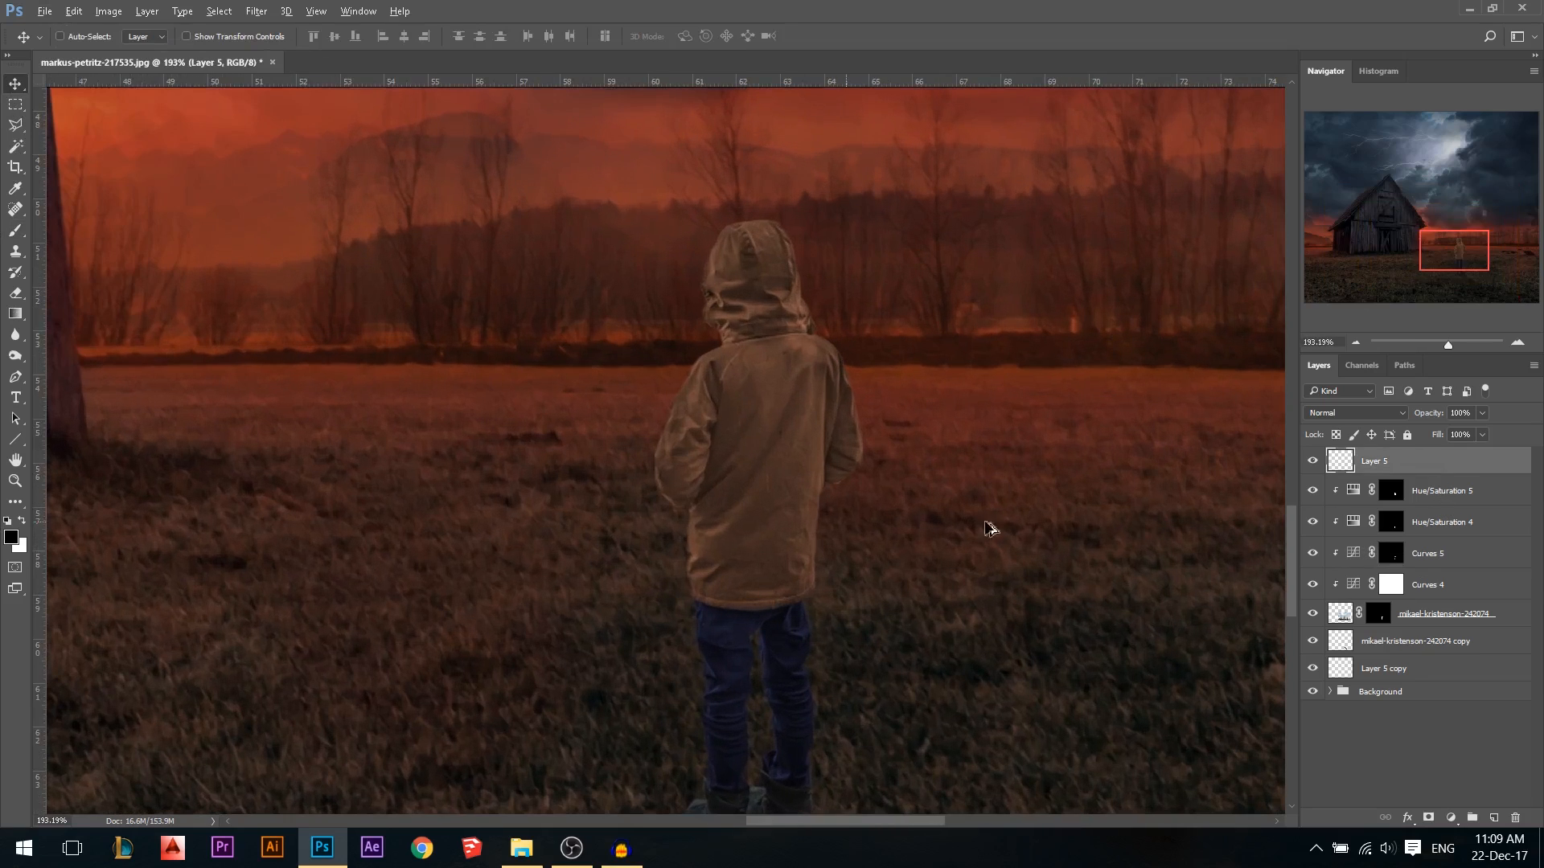
{"action": "key", "text": "alt+t"}
{"action": "left_click", "coordinate": [15, 398]}
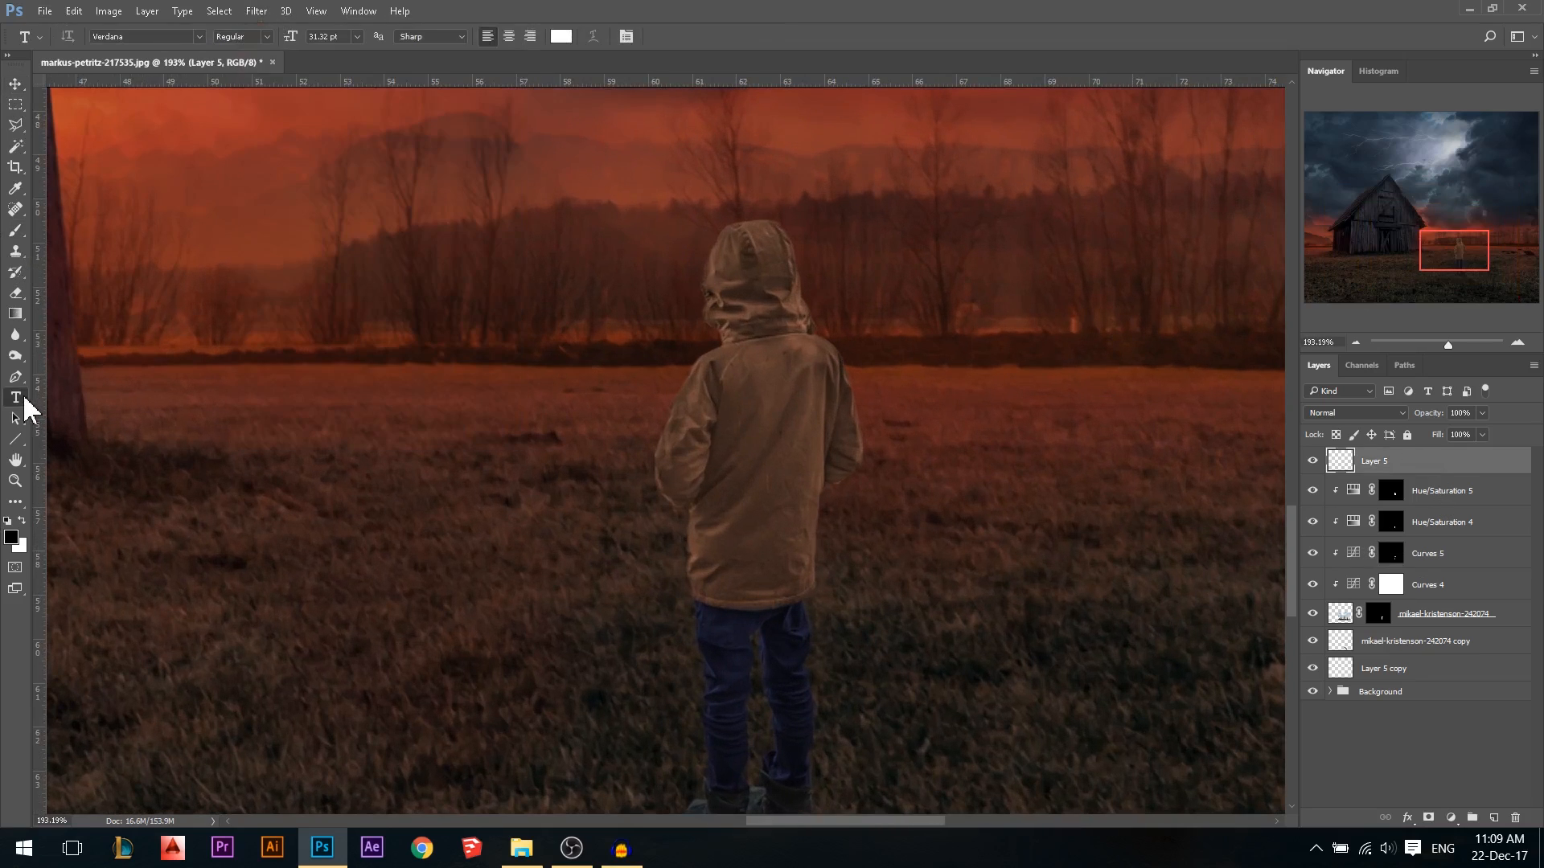
{"action": "left_click", "coordinate": [610, 534]}
{"action": "type", "text": "I Belive "}
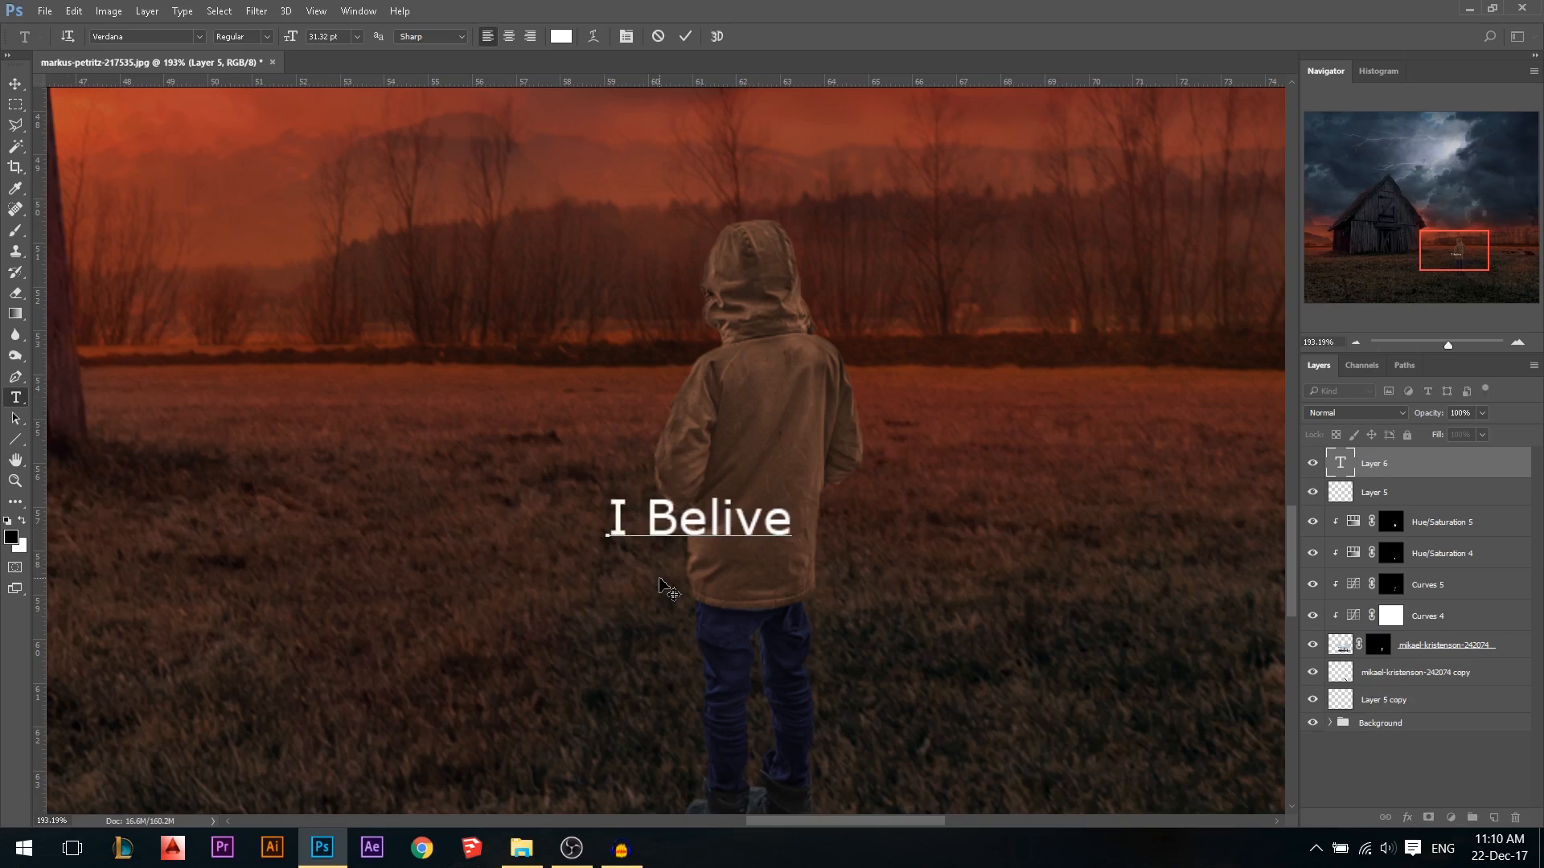
{"action": "type", "text": "In M"}
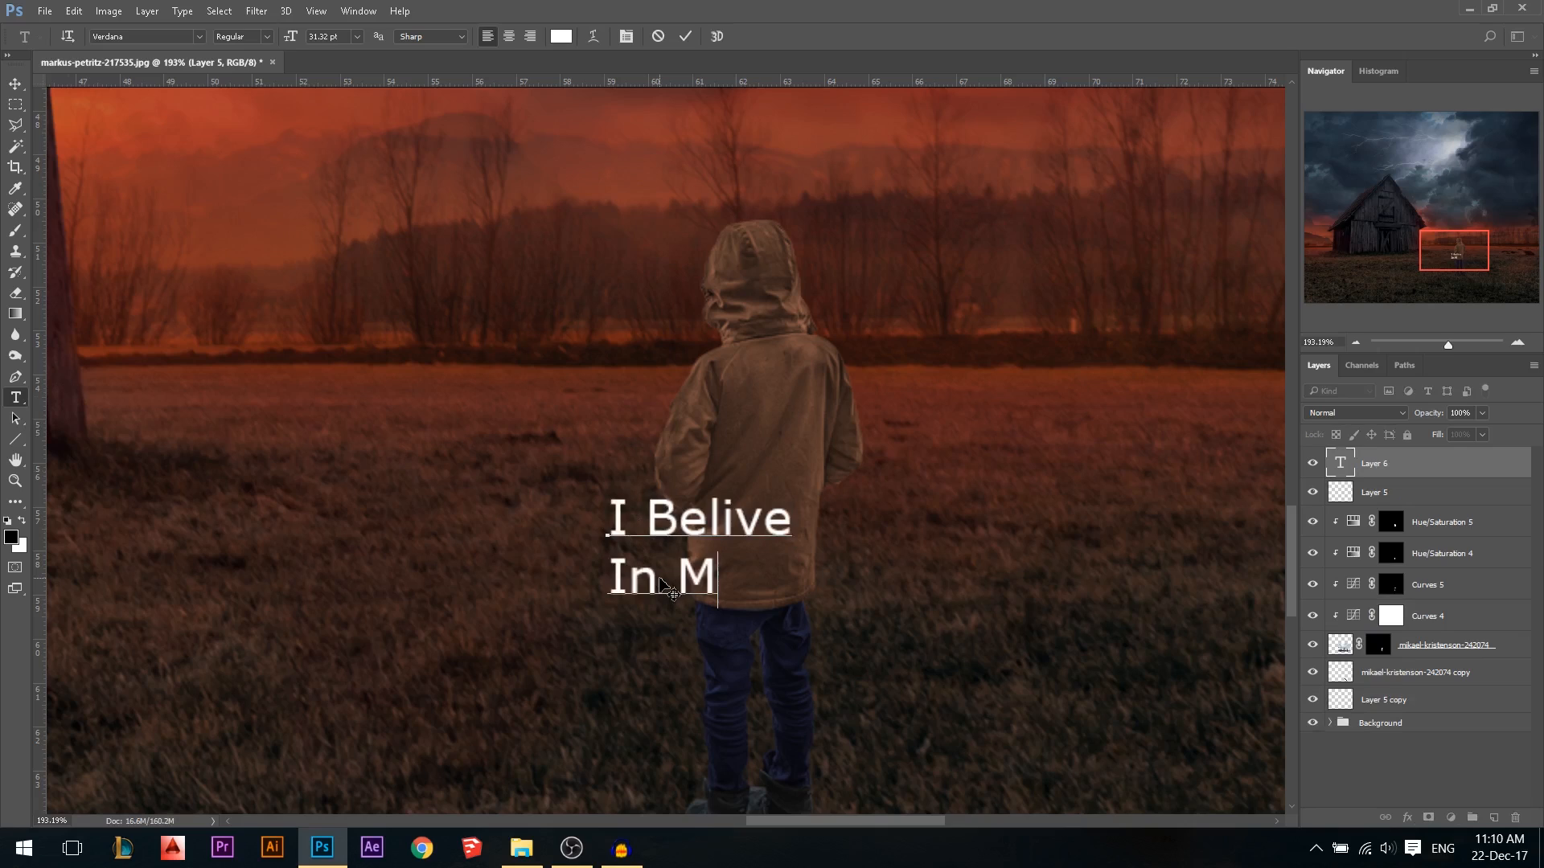
{"action": "type", "text": "onsters"}
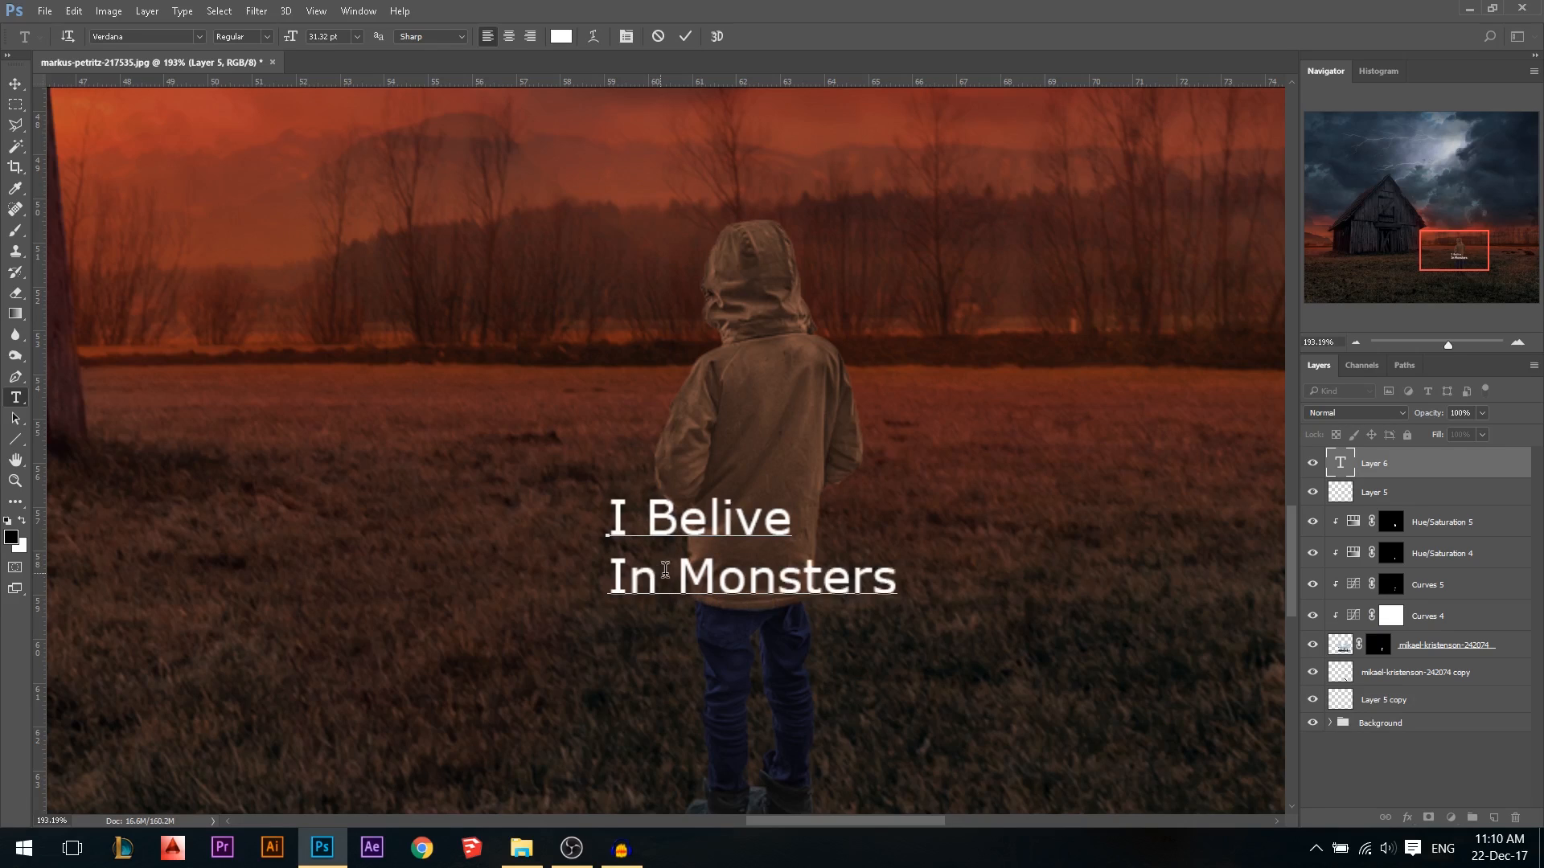
Centre-align both lines of the text
{"action": "key", "text": "ctrl+a"}
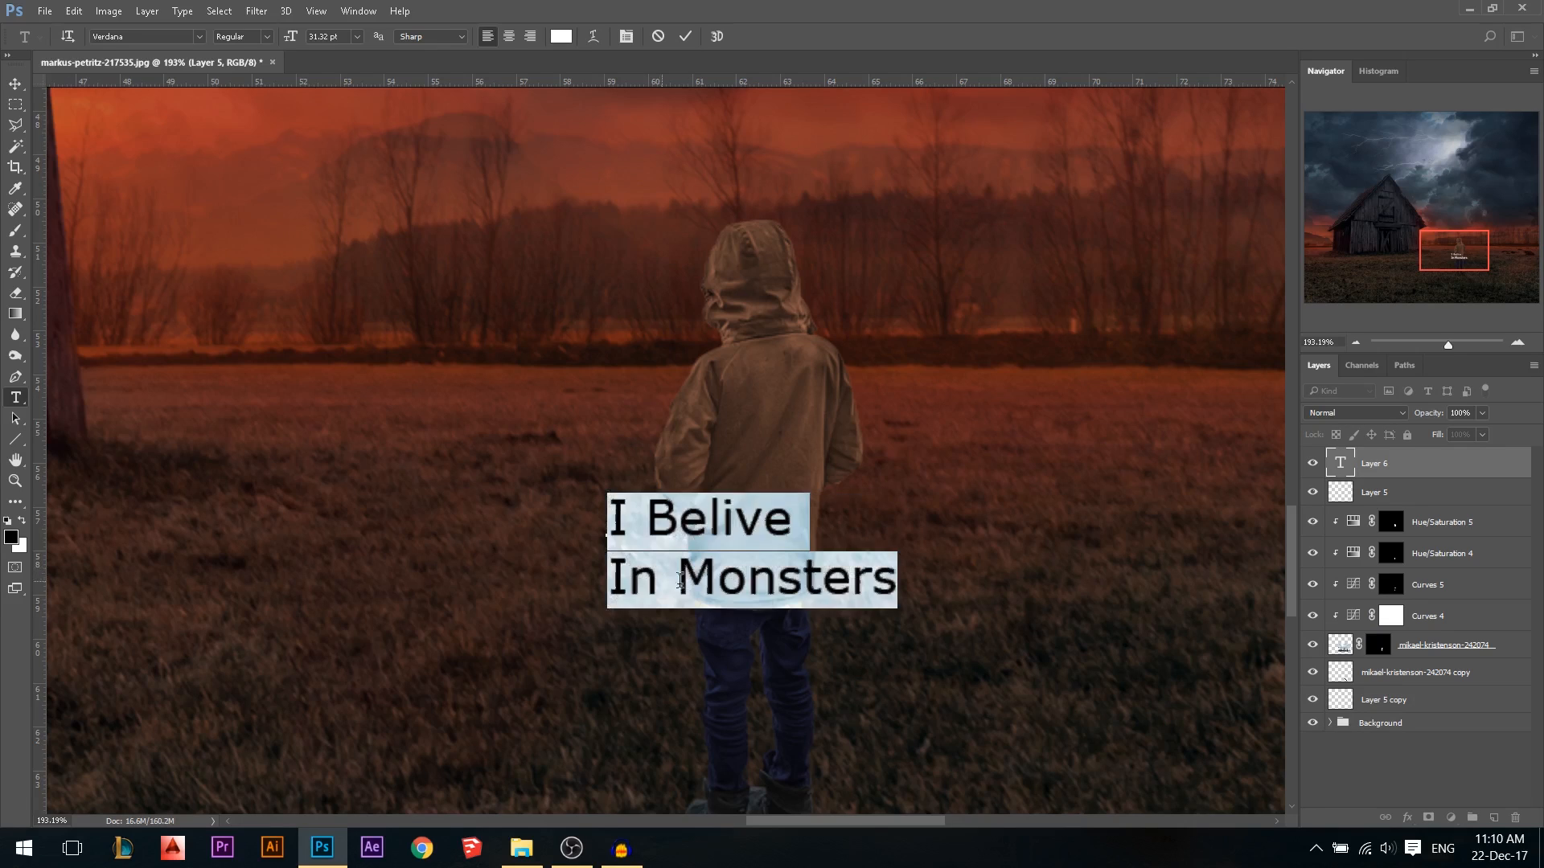
{"action": "left_click", "coordinate": [509, 37]}
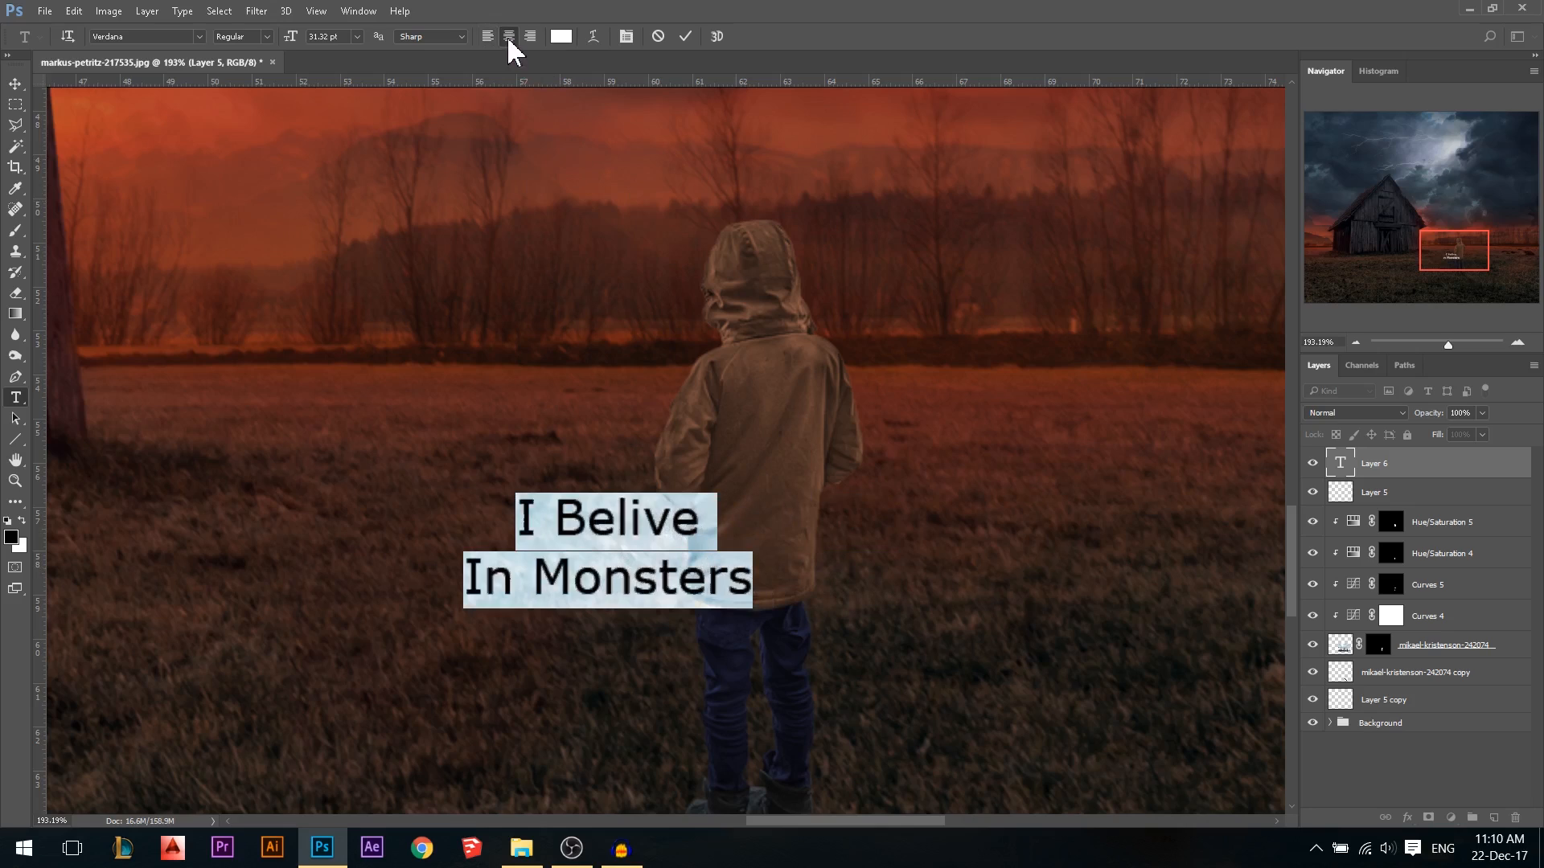
{"action": "left_click", "coordinate": [611, 530]}
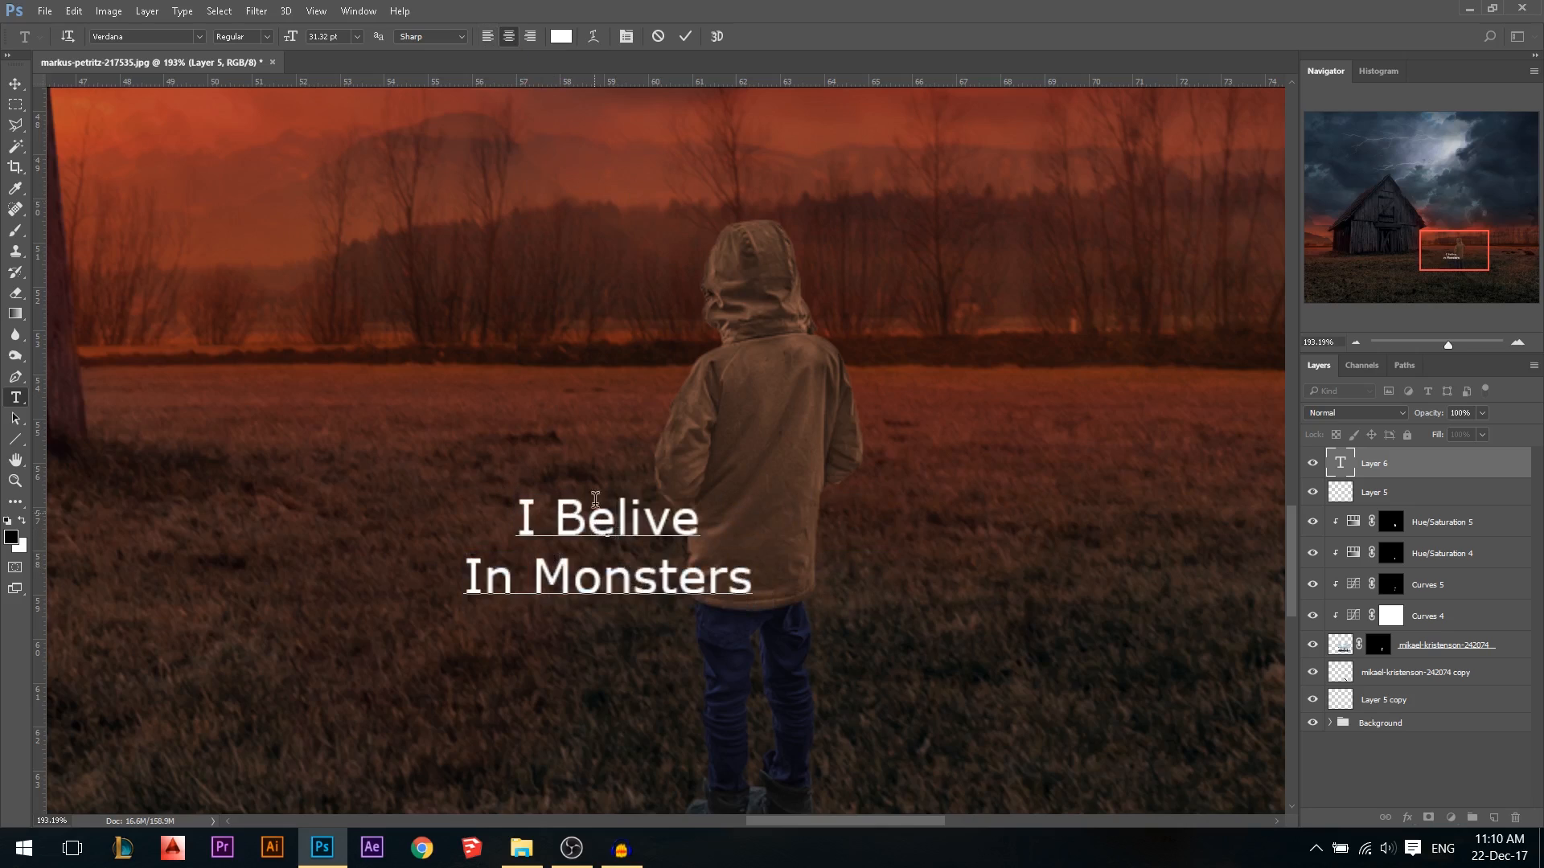
Reword the text to "I Love" on the first line and "Monsters" on the second, and commit it
{"action": "left_click_drag", "start_coordinate": [537, 576], "coordinate": [465, 576]}
{"action": "key", "text": "BackSpace"}
{"action": "left_click", "coordinate": [594, 532]}
{"action": "double_click", "coordinate": [595, 532]}
{"action": "type", "text": "Love"}
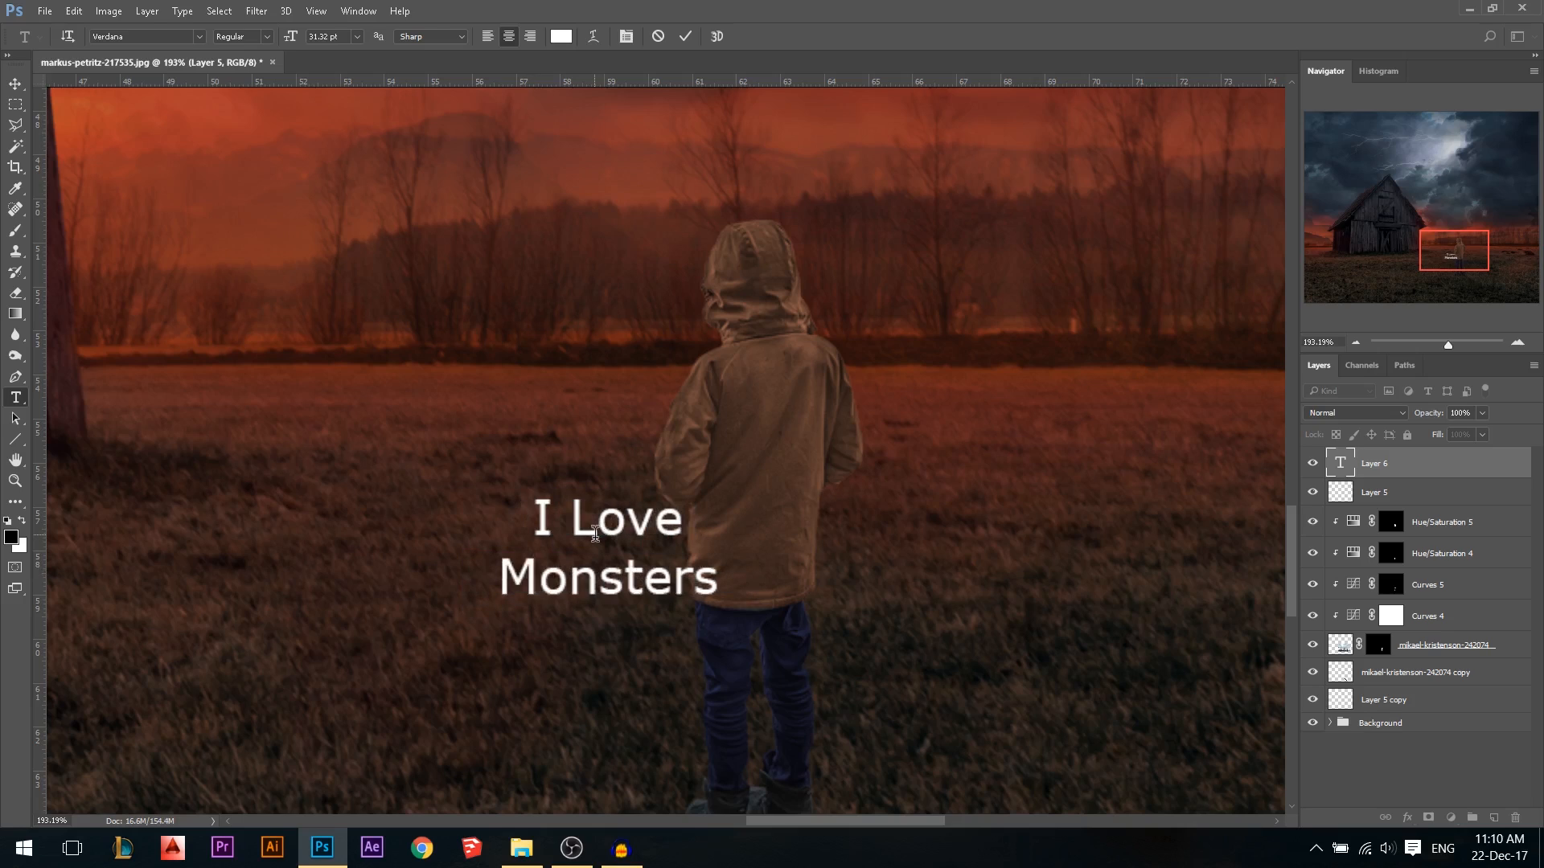
{"action": "key", "text": "ctrl+Return"}
Move the "I Love Monsters" text onto the back of the jacket and scale it down to fit the back's width
{"action": "key", "text": "v"}
{"action": "left_click_drag", "start_coordinate": [612, 531], "coordinate": [781, 461]}
{"action": "key", "text": "ctrl+t"}
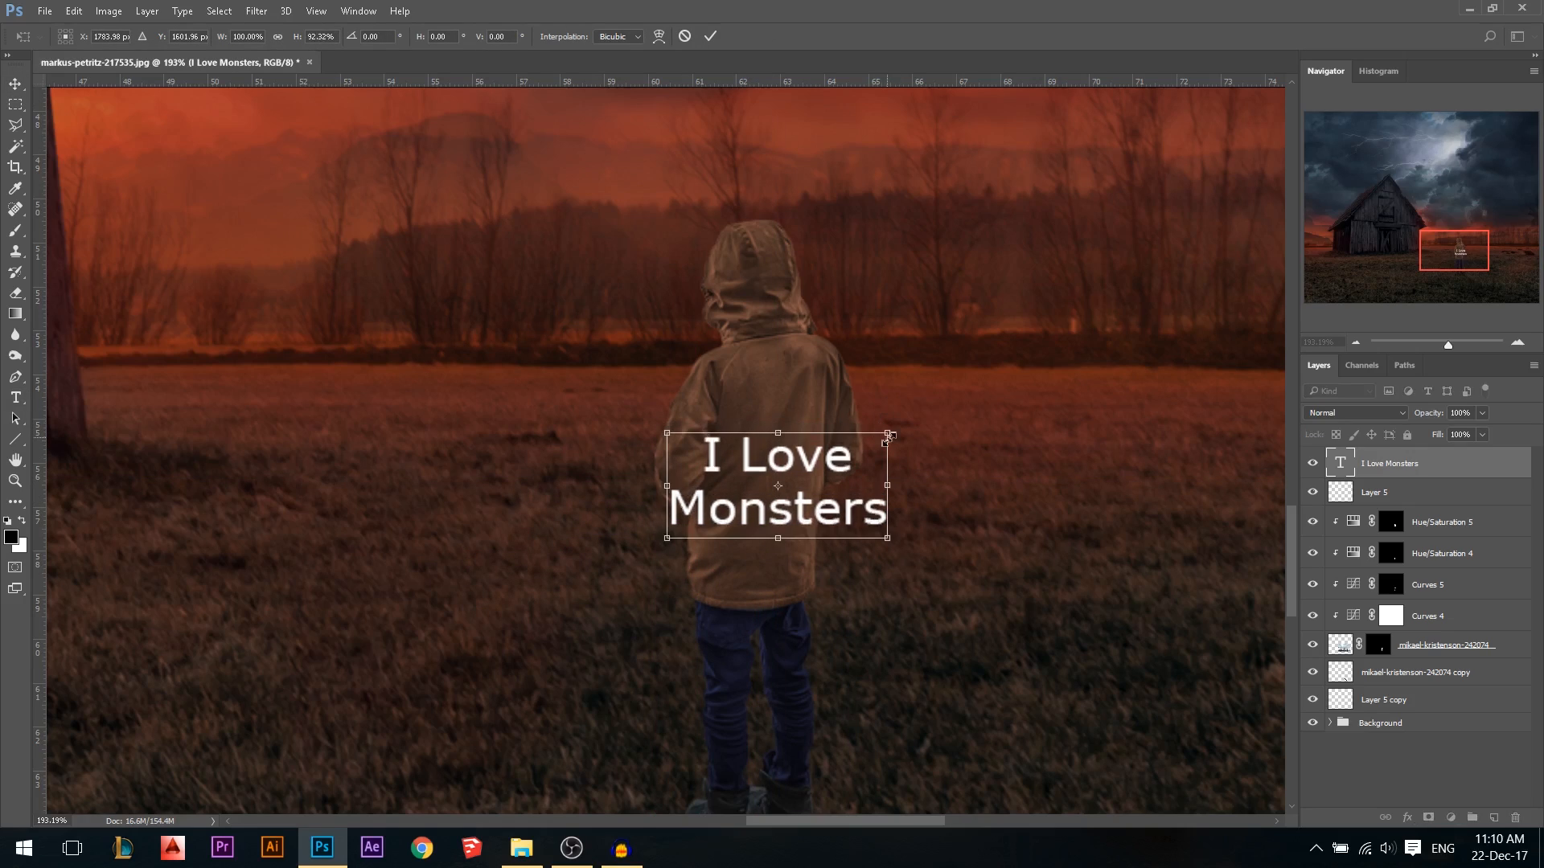
{"action": "left_click_drag", "start_coordinate": [891, 422], "coordinate": [838, 452]}
{"action": "key", "text": "Return"}
Nudge the text slightly up and to the left to centre it on the jacket's back
{"action": "key", "text": "Up"}
{"action": "key", "text": "Up"}
{"action": "key", "text": "Up"}
{"action": "key", "text": "Up"}
{"action": "key", "text": "Up"}
{"action": "key", "text": "Up"}
{"action": "key", "text": "Up"}
{"action": "key", "text": "Up"}
{"action": "key", "text": "Up"}
{"action": "key", "text": "Up"}
{"action": "key", "text": "Left"}
{"action": "key", "text": "Left"}
{"action": "key", "text": "Left"}
{"action": "key", "text": "Left"}
{"action": "key", "text": "Left"}
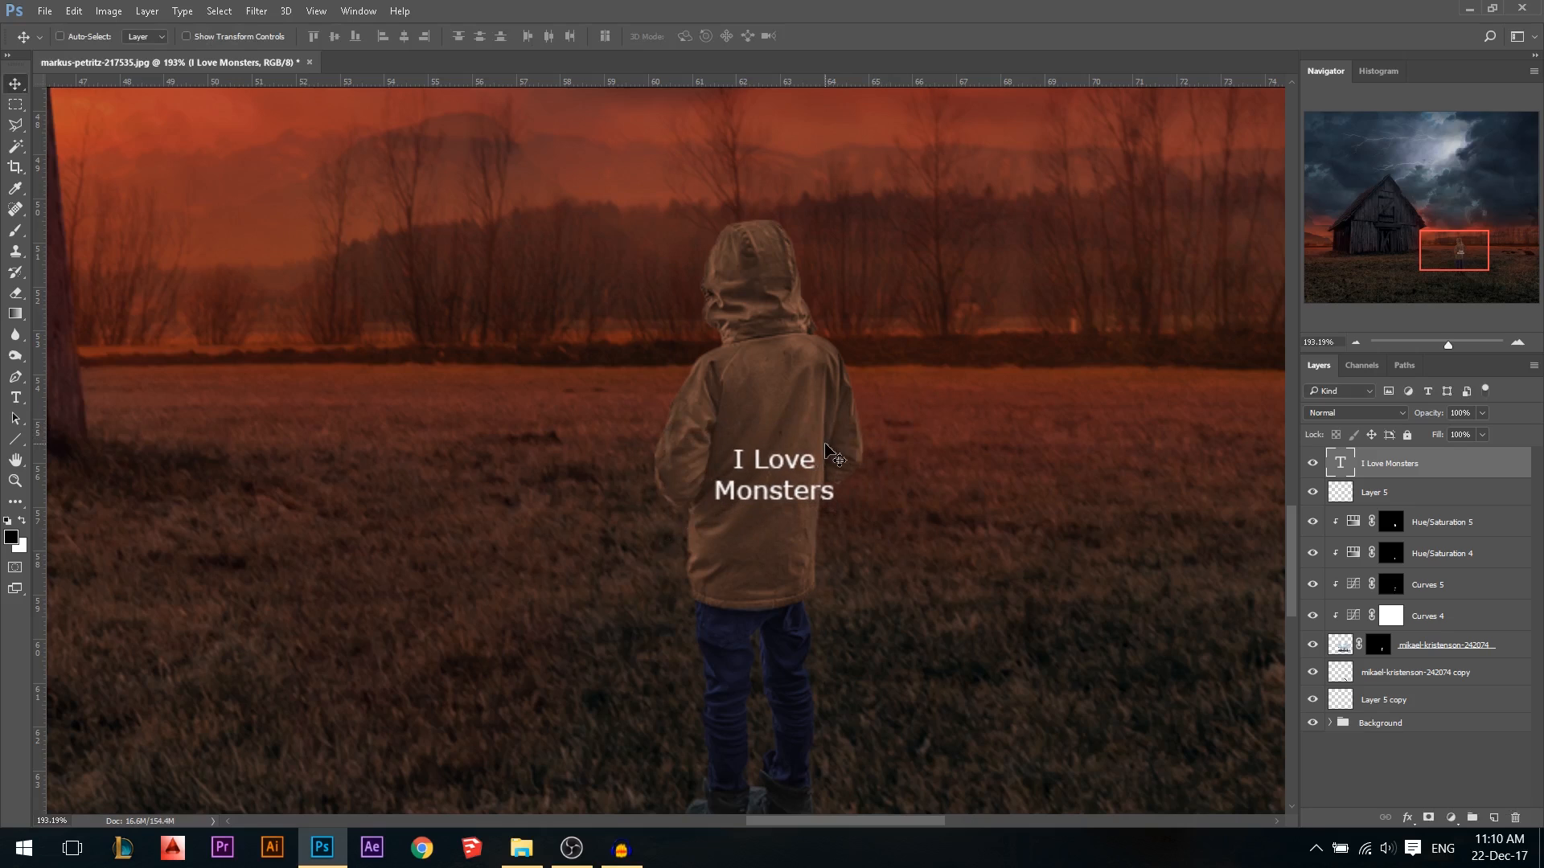
Rasterize the "I Love Monsters" text layer
{"action": "scroll", "coordinate": [826, 495], "scroll_direction": "up", "scroll_amount": 5}
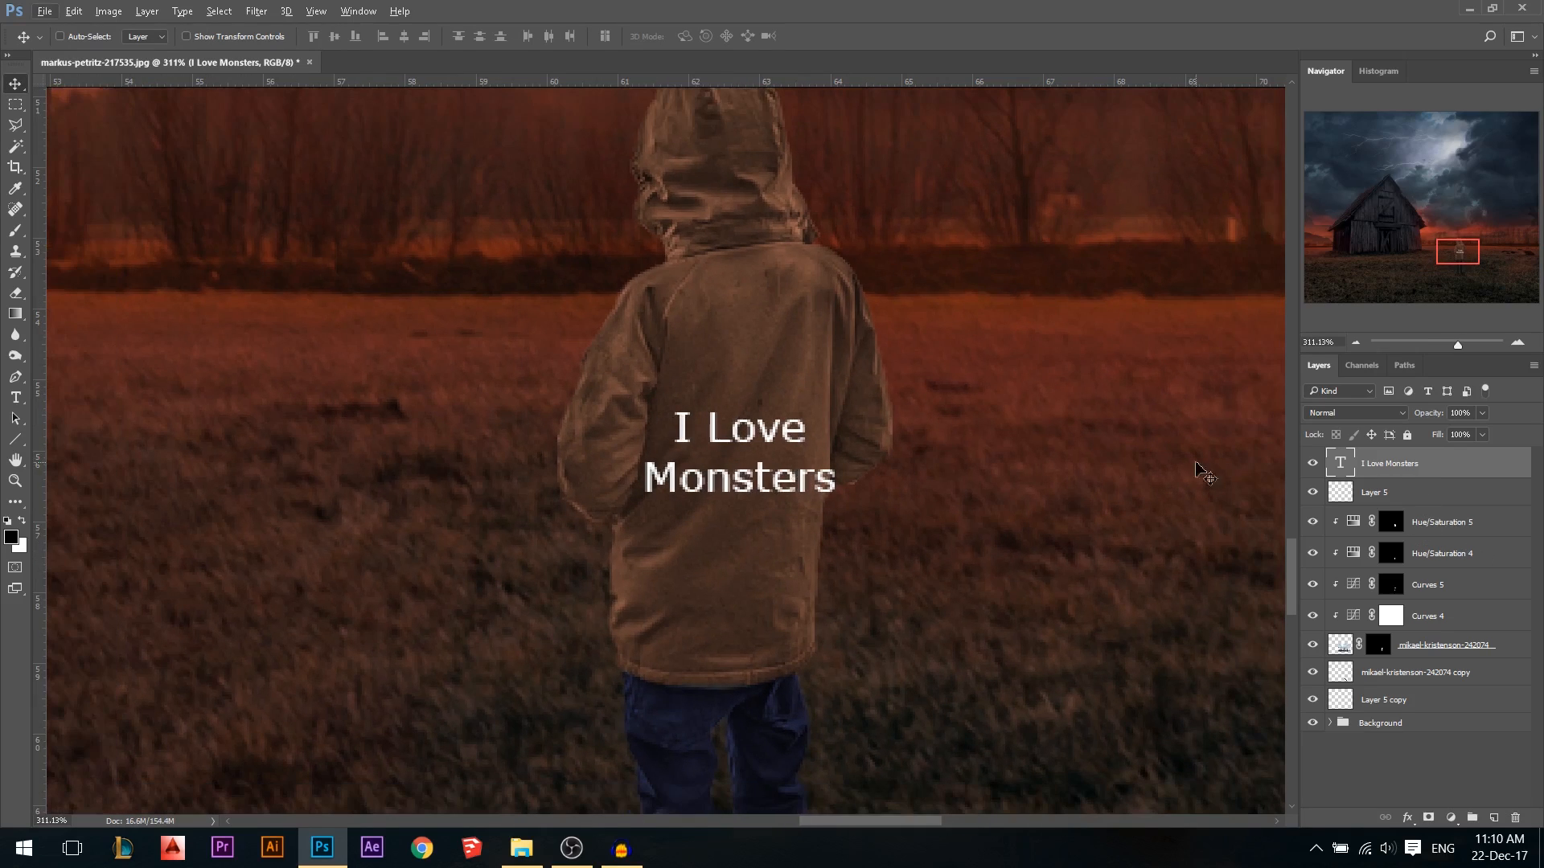
{"action": "right_click", "coordinate": [1431, 465]}
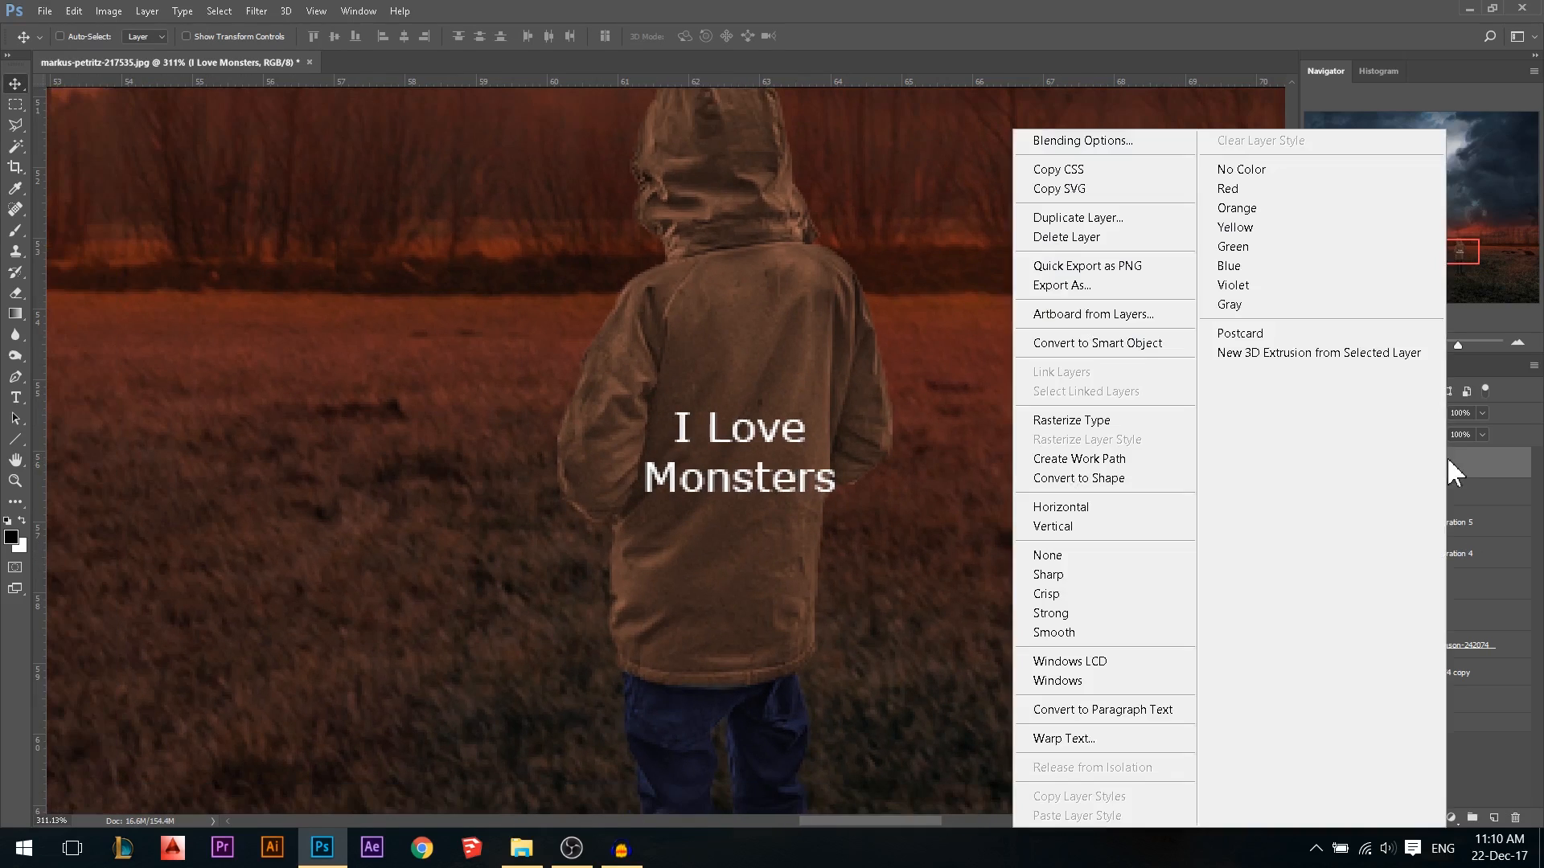
{"action": "left_click", "coordinate": [1116, 420]}
{"action": "mouse_move", "coordinate": [949, 497]}
{"action": "left_mouse_down"}
{"action": "mouse_move", "coordinate": [893, 418]}
{"action": "mouse_move", "coordinate": [945, 492]}
{"action": "left_mouse_up"}
Warp the "I Love Monsters" lettering by pulling its two right corners inward and slightly upward to follow the jacket's back
{"action": "scroll", "coordinate": [790, 482], "scroll_direction": "up", "scroll_amount": 3}
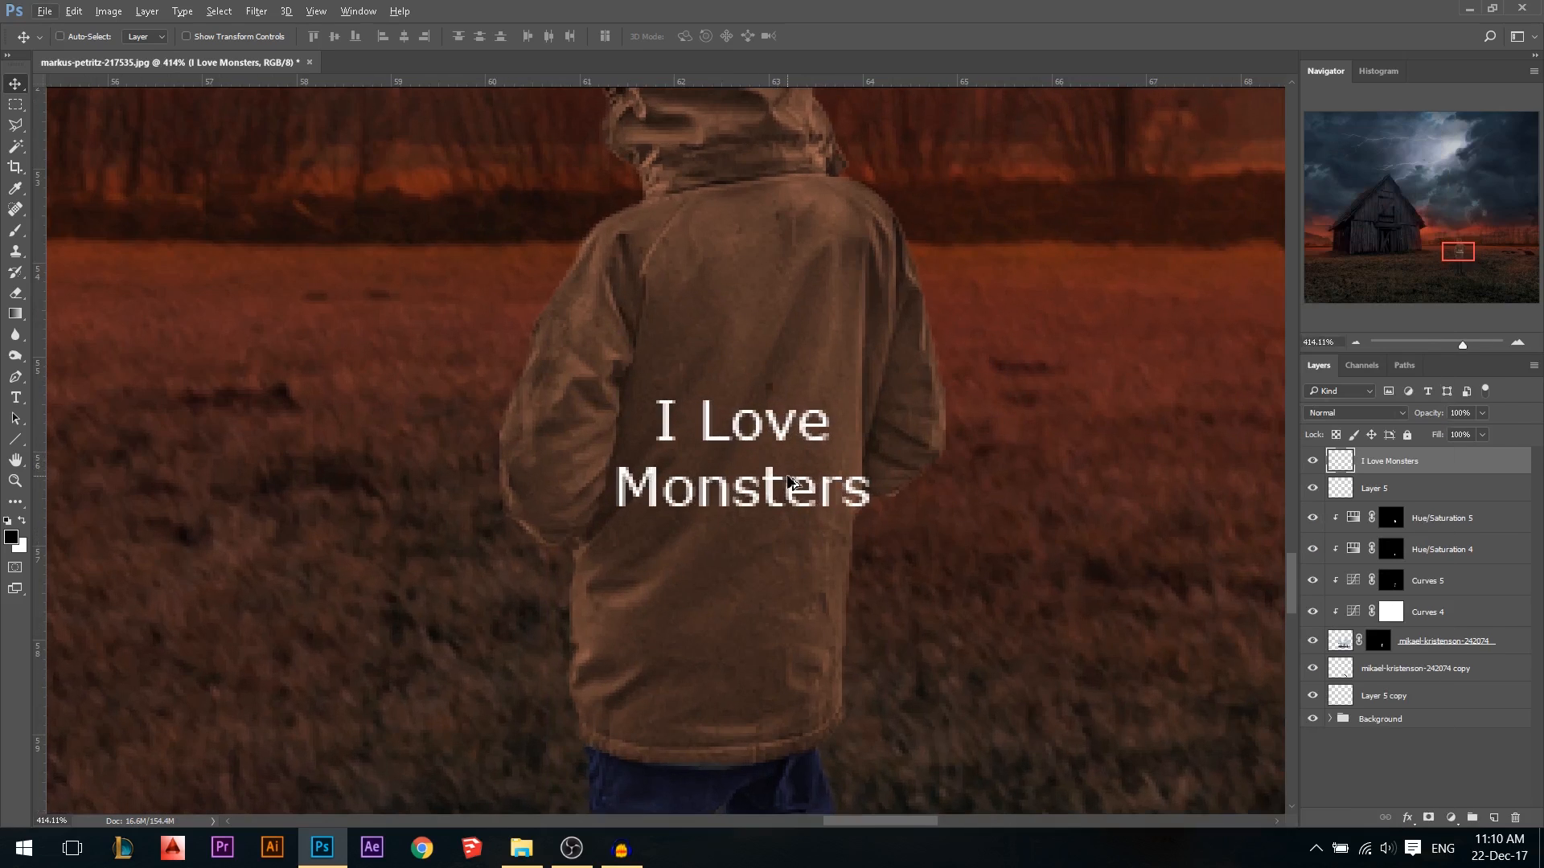
{"action": "key", "text": "ctrl+t"}
{"action": "right_click", "coordinate": [777, 455]}
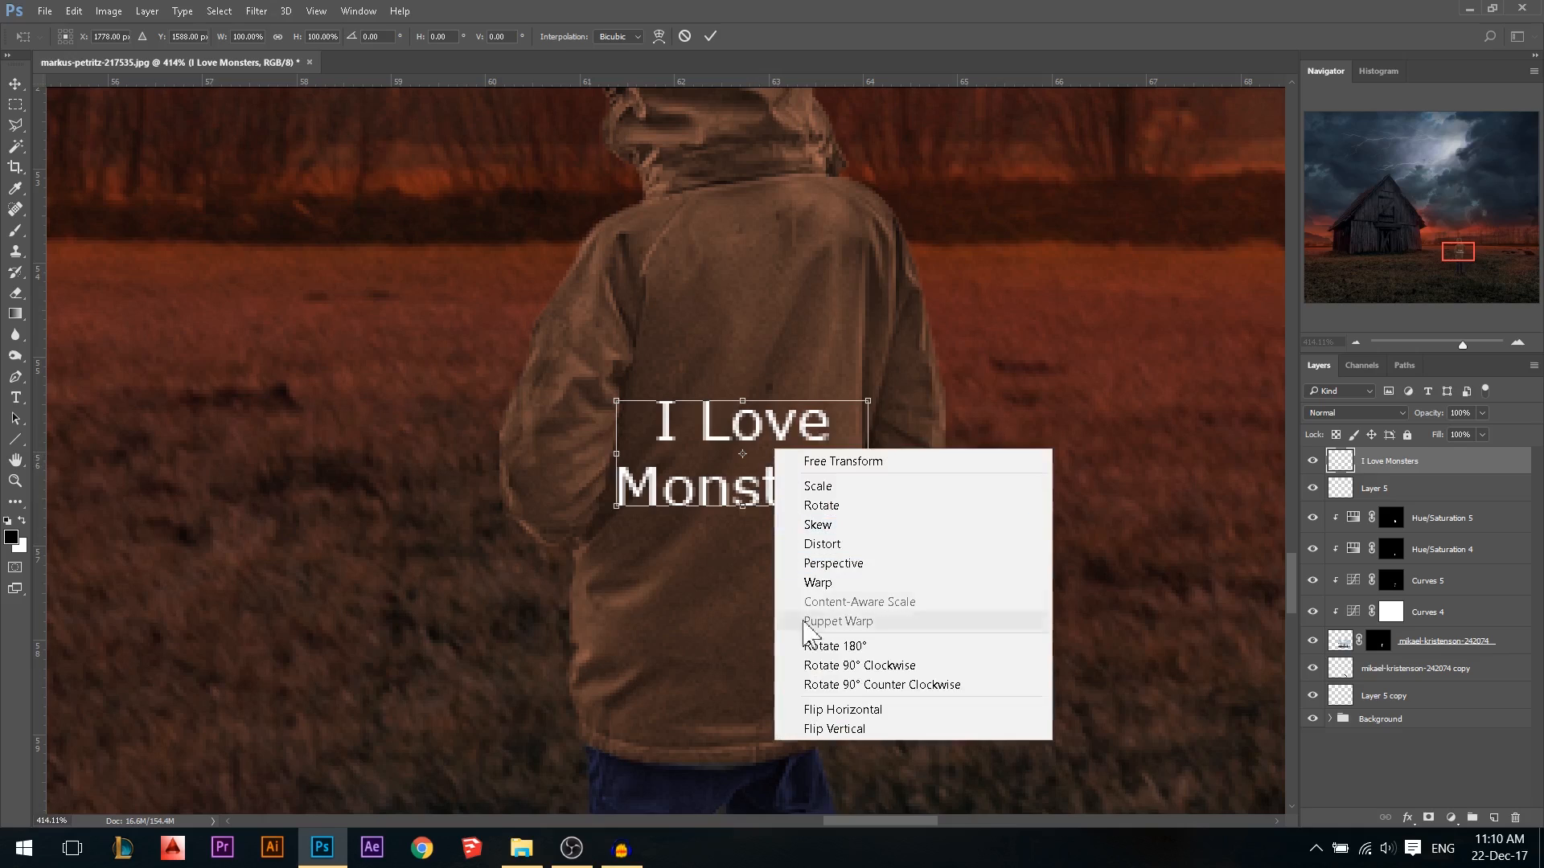
{"action": "left_click", "coordinate": [828, 581]}
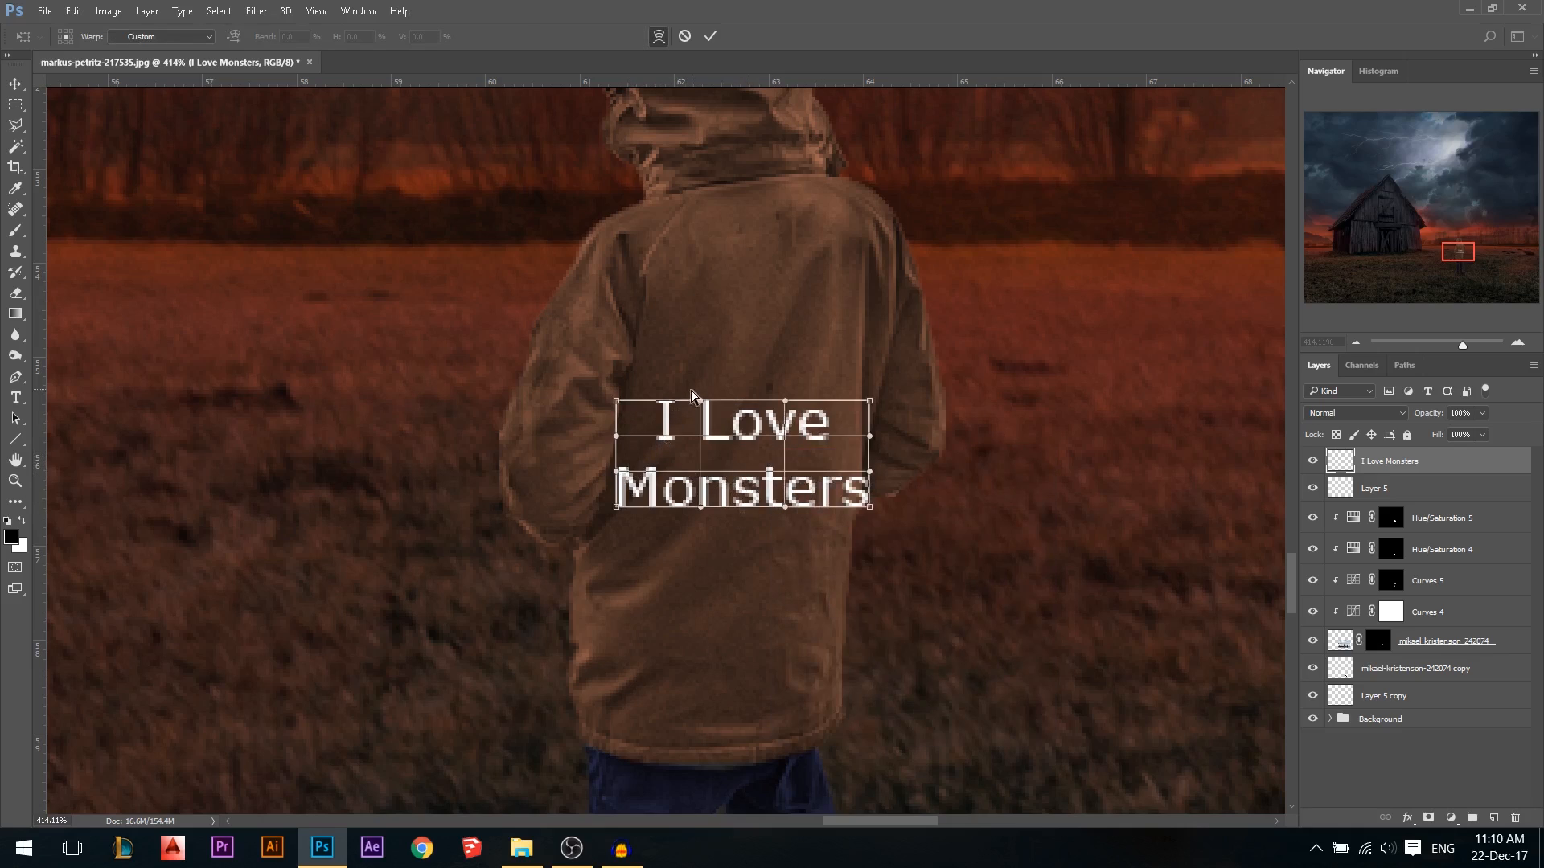
{"action": "left_click_drag", "start_coordinate": [715, 473], "coordinate": [717, 472]}
{"action": "mouse_move", "coordinate": [870, 508]}
{"action": "left_mouse_down"}
{"action": "mouse_move", "coordinate": [875, 470]}
{"action": "mouse_move", "coordinate": [854, 498]}
{"action": "left_mouse_up"}
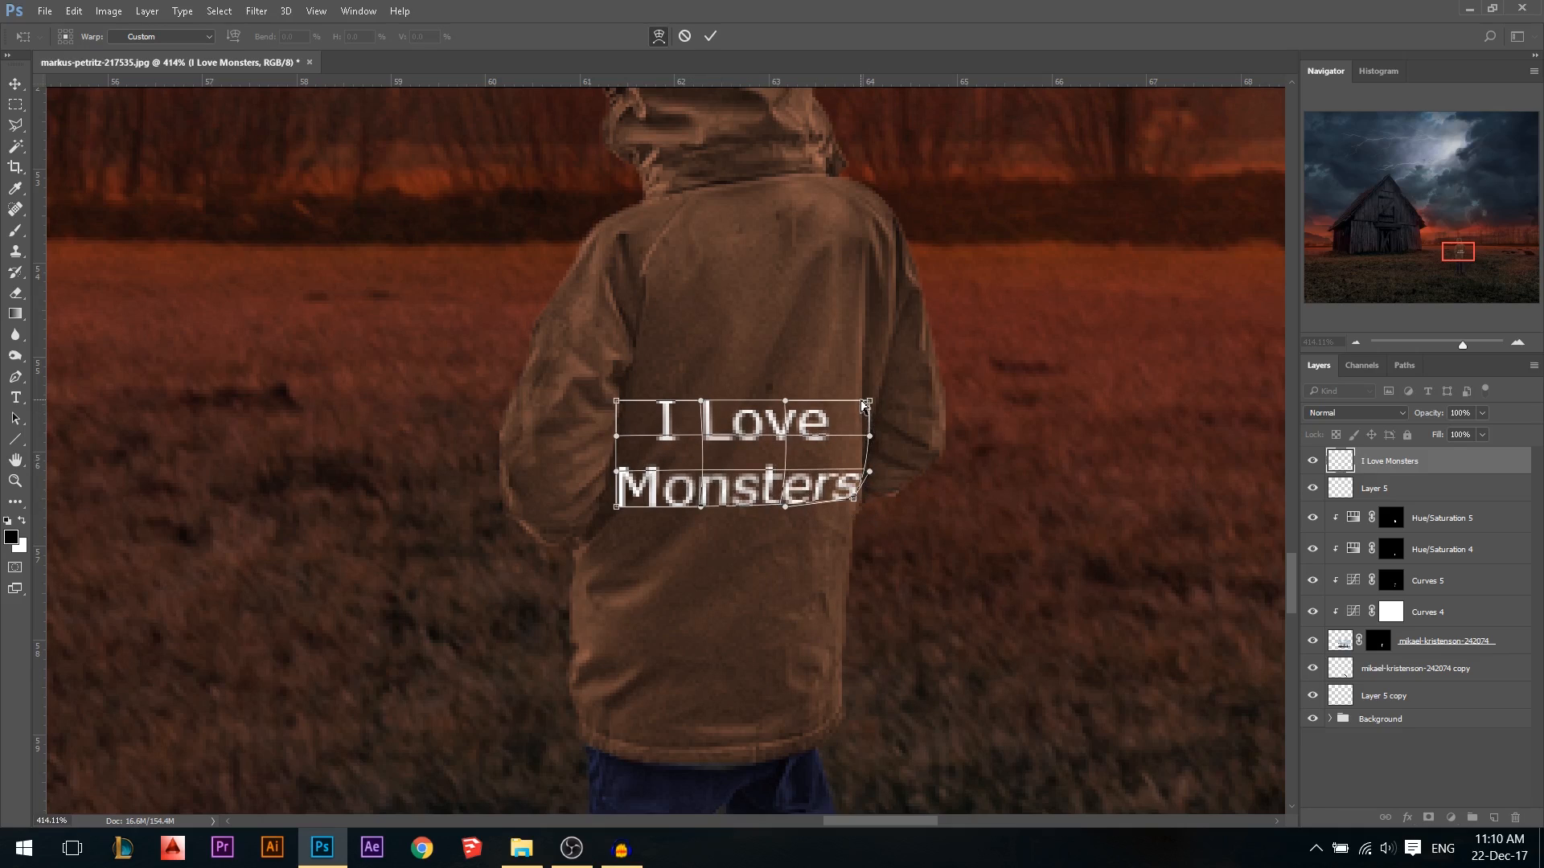
{"action": "left_click_drag", "start_coordinate": [871, 402], "coordinate": [716, 401]}
{"action": "key", "text": "ctrl+z"}
Bend the lettering's upper and lower edges and its left side to match the fabric's shape, and apply the warp
{"action": "left_click_drag", "start_coordinate": [701, 506], "coordinate": [693, 503]}
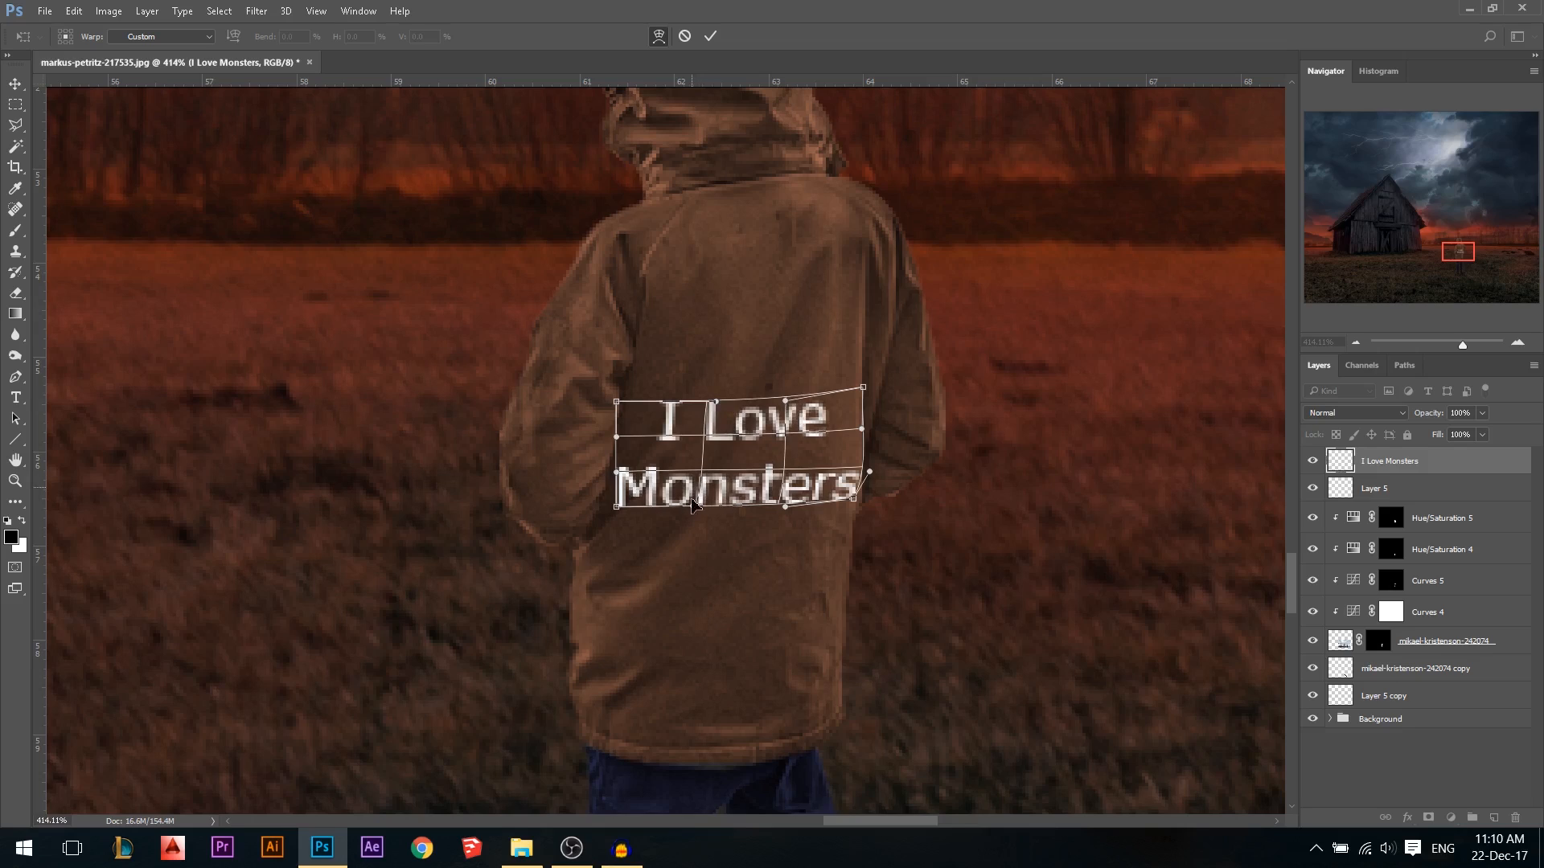
{"action": "left_click_drag", "start_coordinate": [715, 406], "coordinate": [718, 402]}
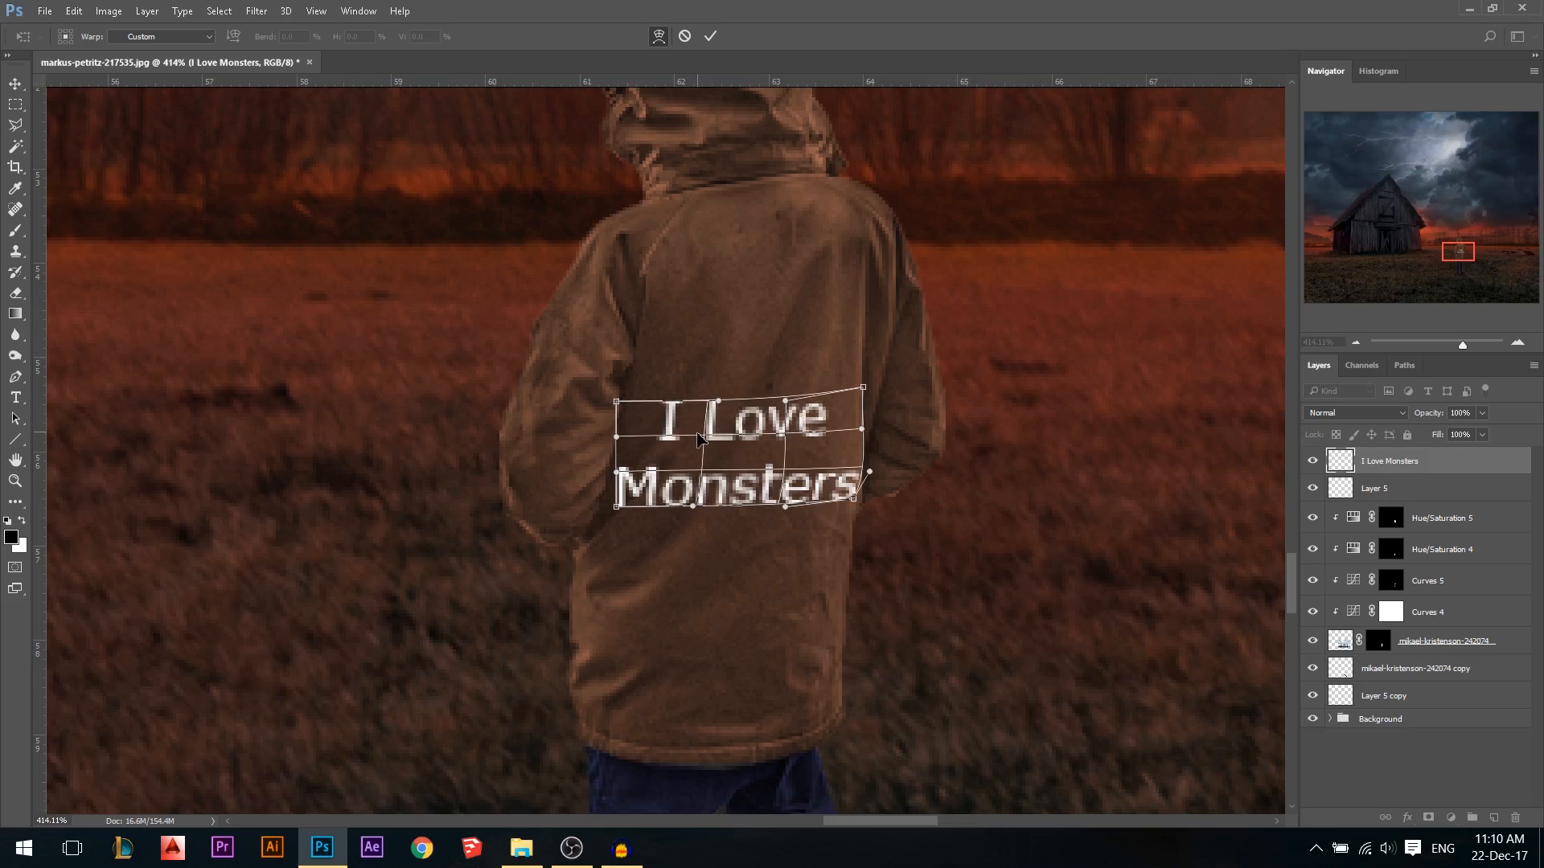
{"action": "left_click_drag", "start_coordinate": [718, 401], "coordinate": [727, 401]}
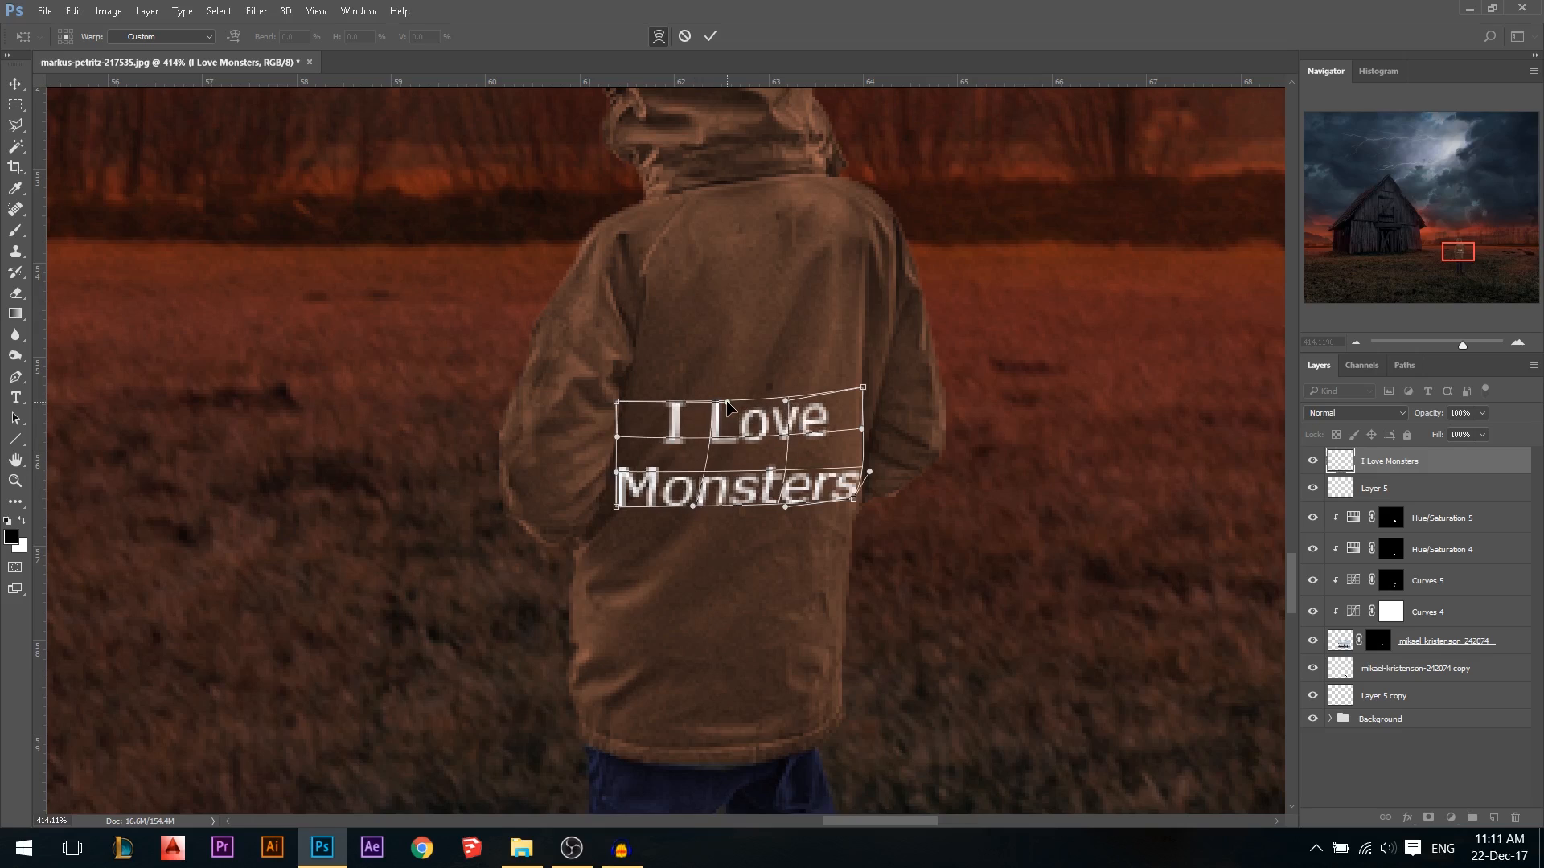
{"action": "left_click_drag", "start_coordinate": [621, 509], "coordinate": [628, 500]}
{"action": "left_click_drag", "start_coordinate": [618, 438], "coordinate": [634, 410]}
{"action": "key", "text": "Return"}
Try the Multiply and Overlay blend modes on the "I Love Monsters" layer
{"action": "scroll", "coordinate": [634, 410], "scroll_direction": "down", "scroll_amount": 6}
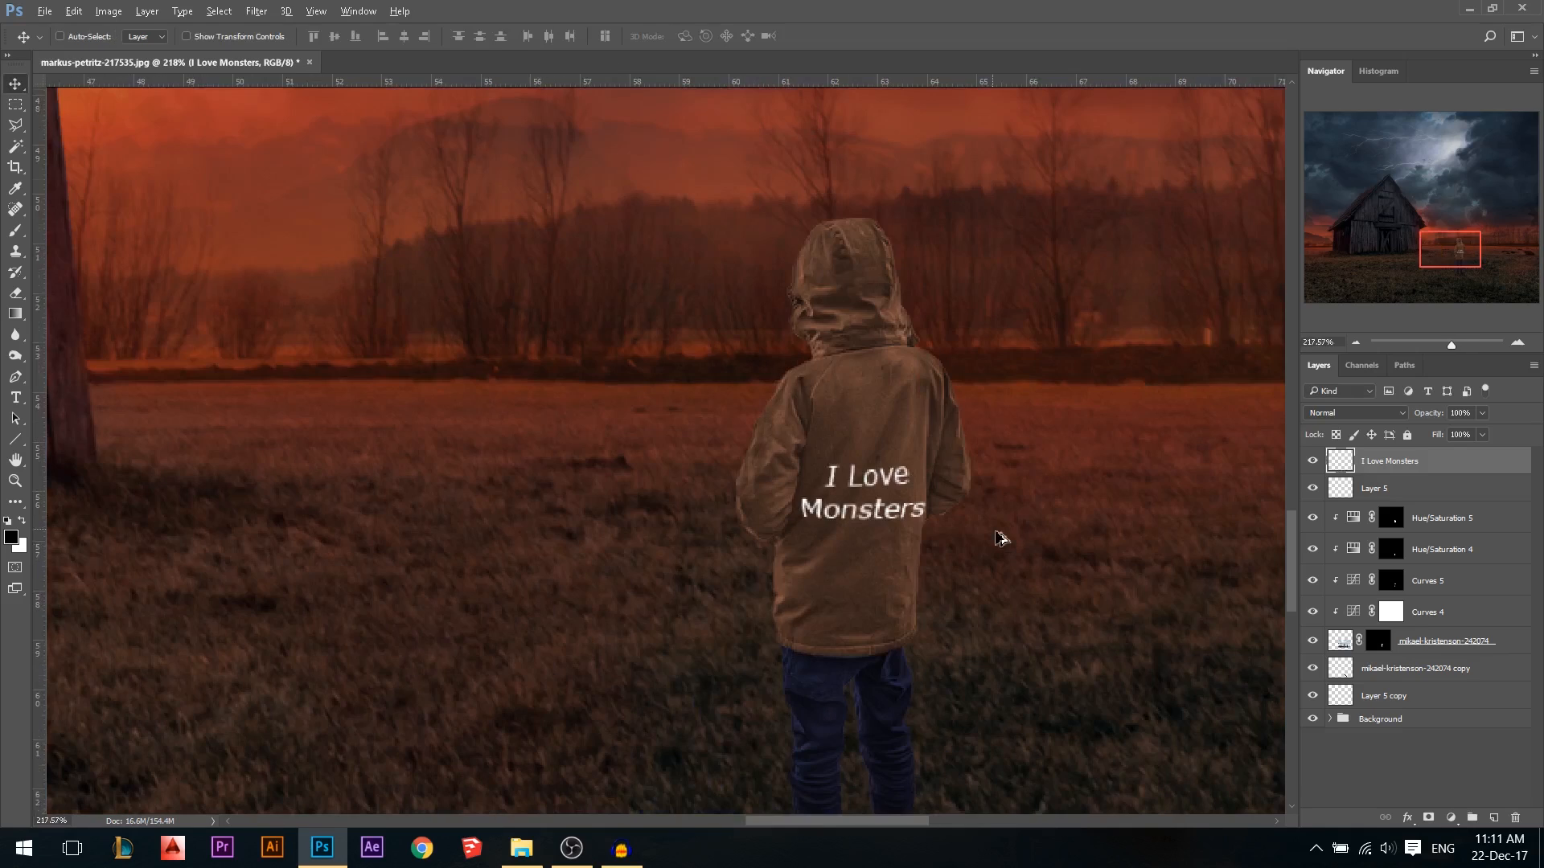
{"action": "scroll", "coordinate": [878, 527], "scroll_direction": "down", "scroll_amount": 4}
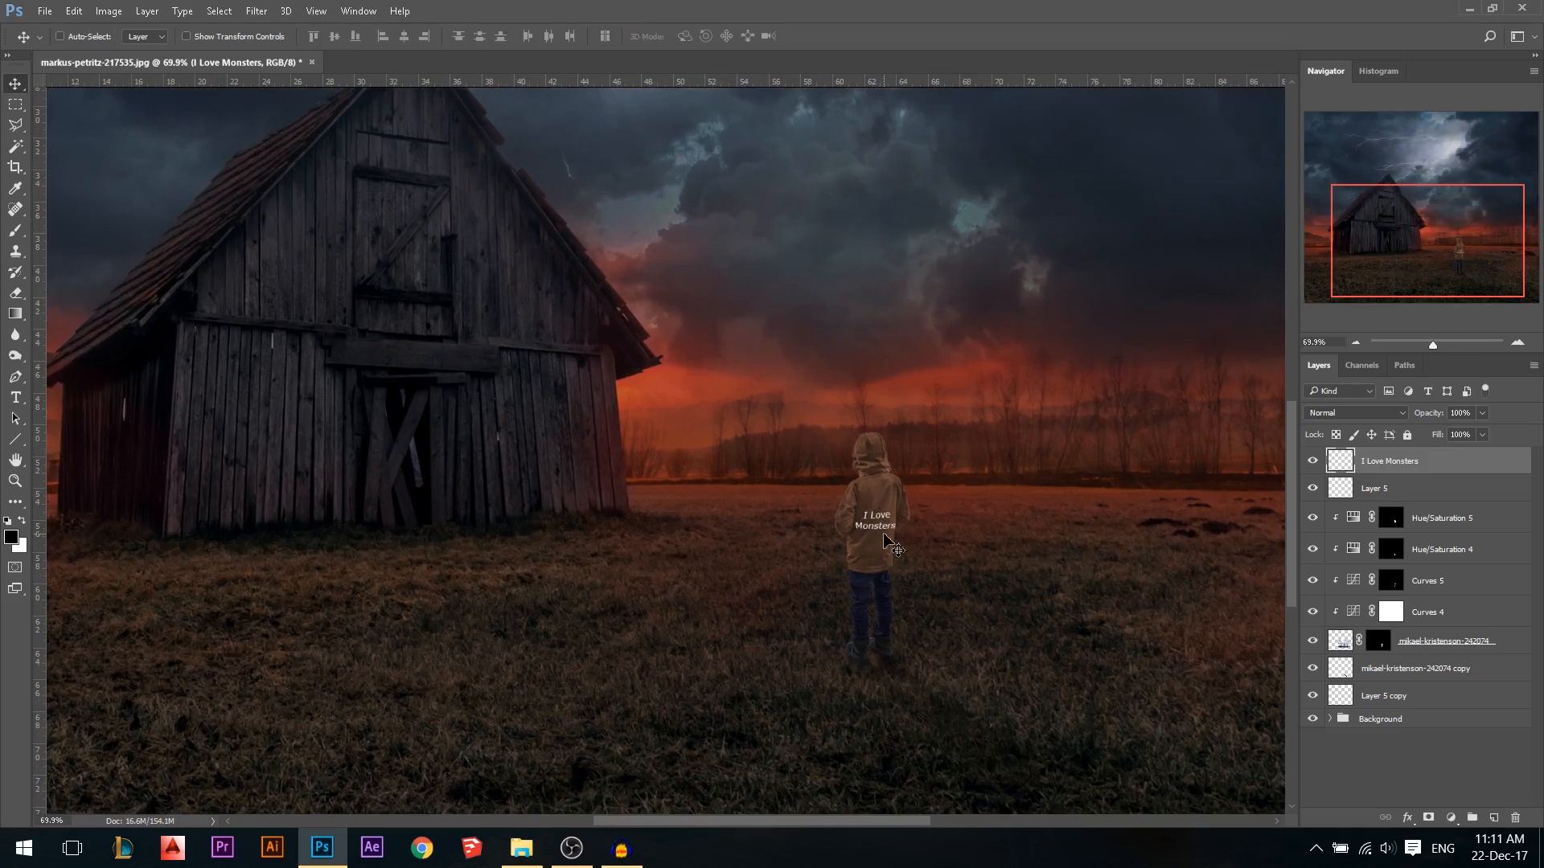
{"action": "left_click", "coordinate": [1371, 413]}
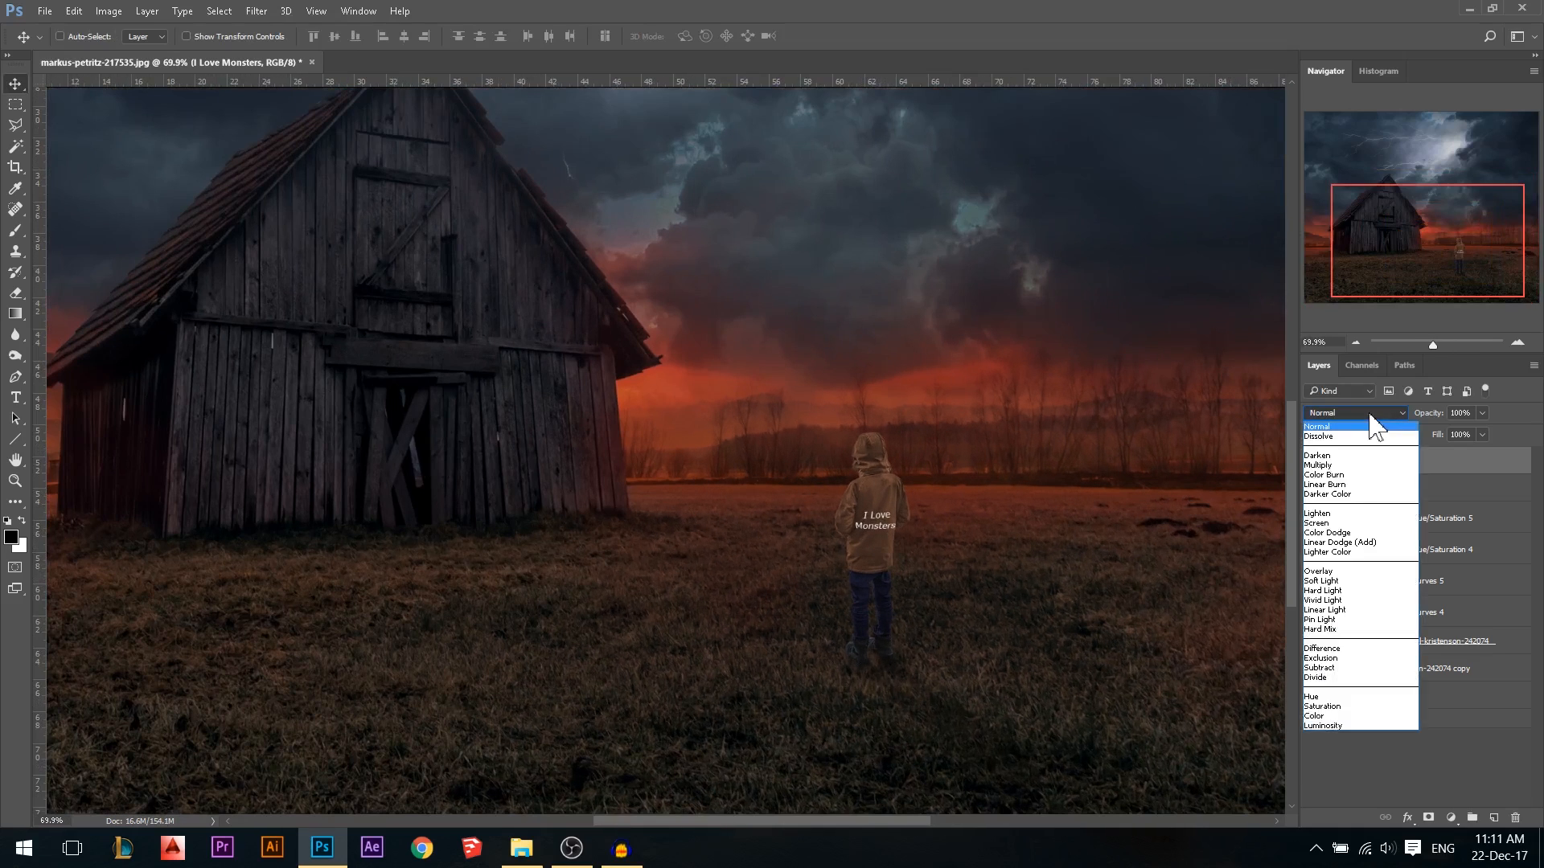
{"action": "left_click", "coordinate": [1331, 464]}
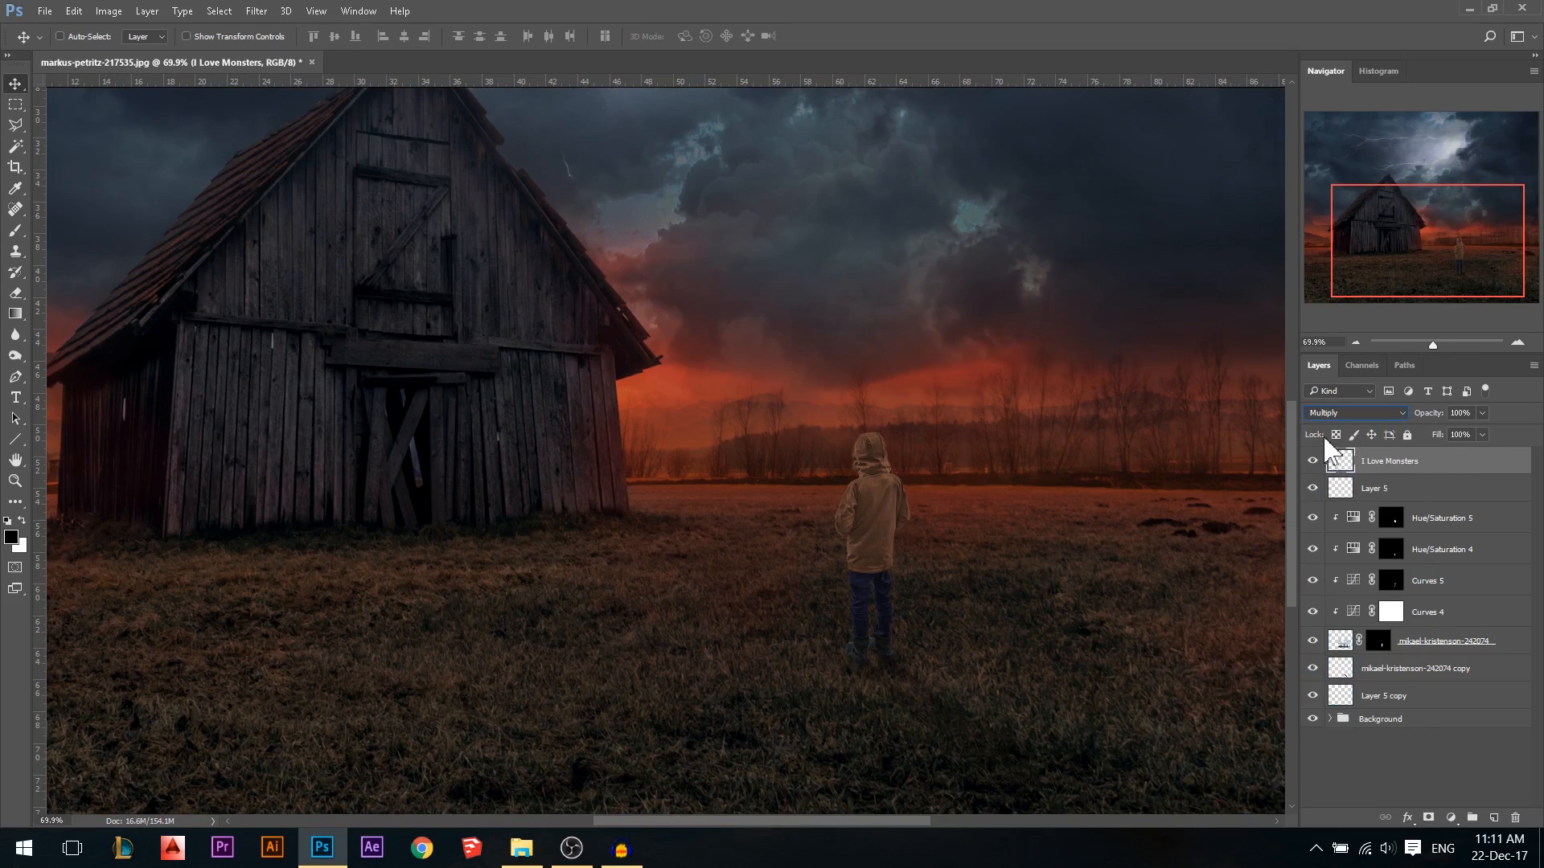
{"action": "left_click", "coordinate": [1356, 413]}
{"action": "left_click", "coordinate": [1331, 564]}
{"action": "scroll", "coordinate": [907, 537], "scroll_direction": "up", "scroll_amount": 5}
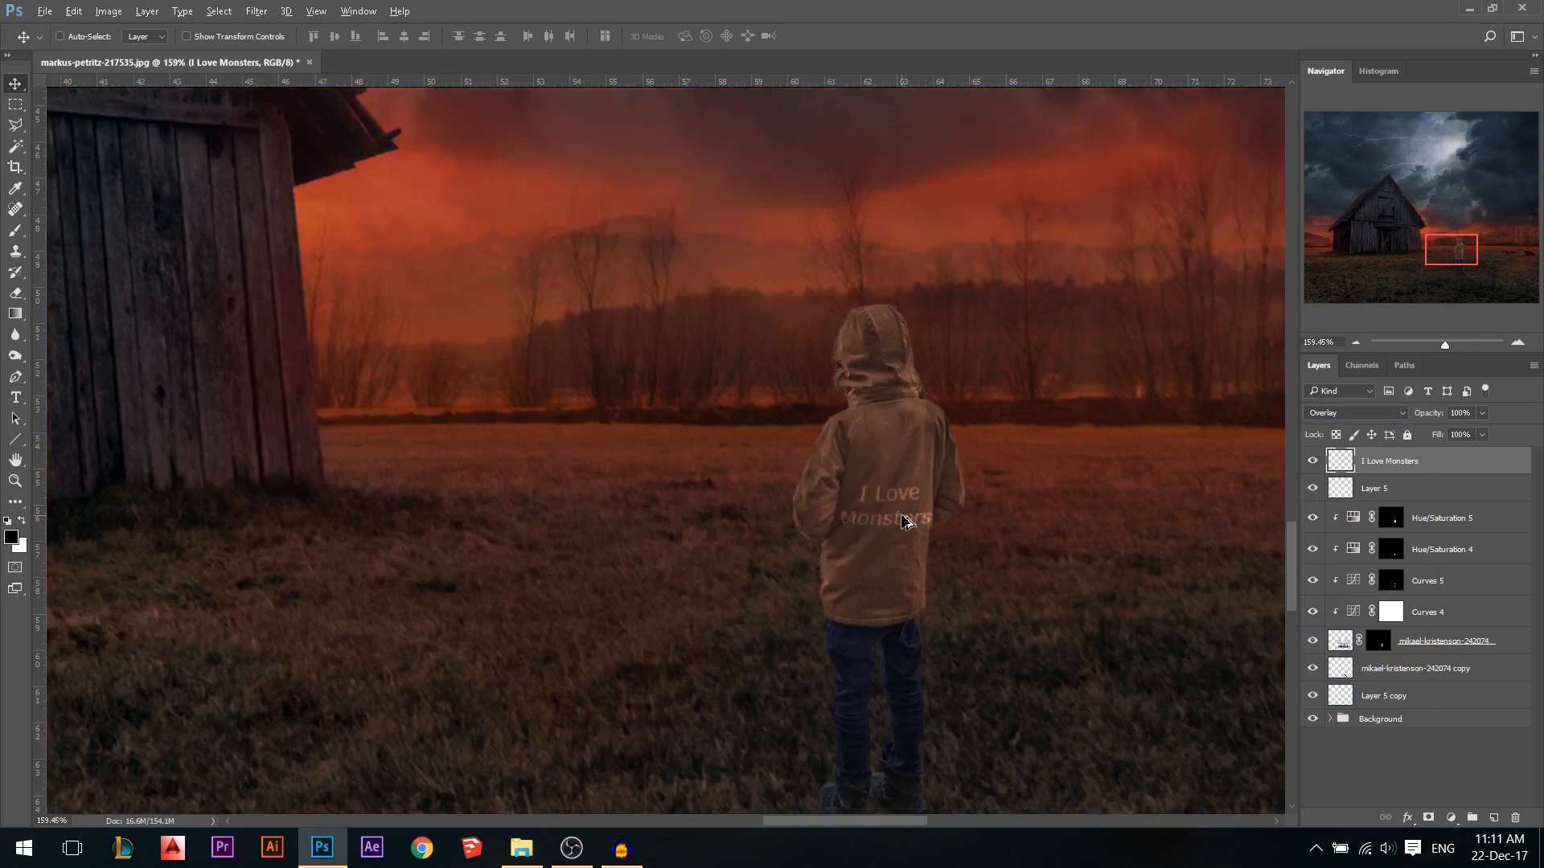
{"action": "scroll", "coordinate": [907, 521], "scroll_direction": "down", "scroll_amount": 5}
{"action": "scroll", "coordinate": [941, 544], "scroll_direction": "down", "scroll_amount": 1}
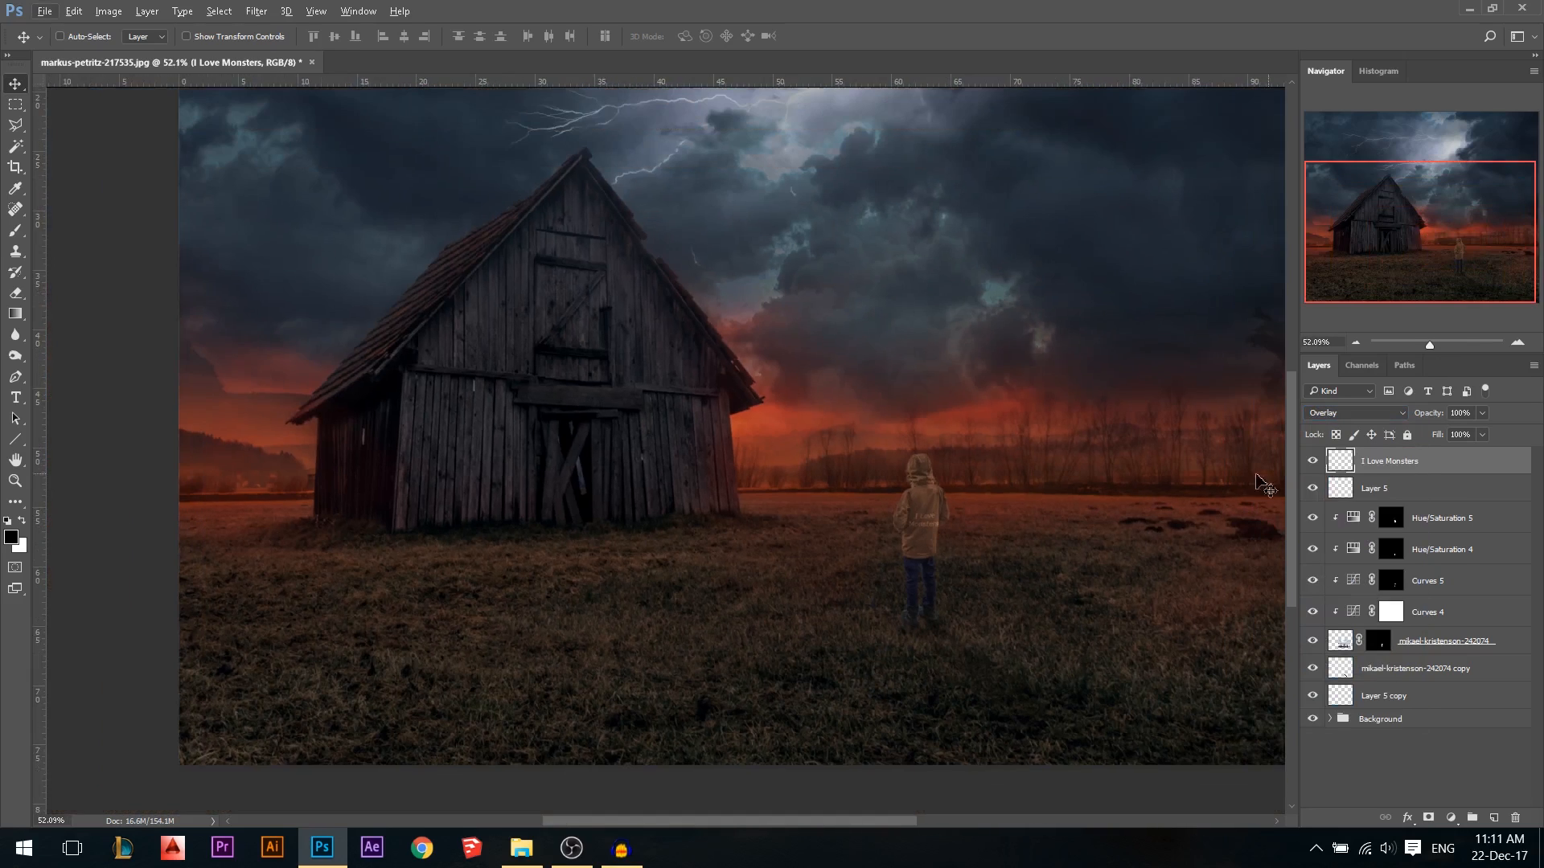
Set the "I Love Monsters" layer's blend mode to Normal and lower its opacity to 29%
{"action": "left_click", "coordinate": [1402, 413]}
{"action": "left_click", "coordinate": [1351, 412]}
{"action": "left_click_drag", "start_coordinate": [1427, 413], "coordinate": [1428, 417]}
{"action": "scroll", "coordinate": [845, 555], "scroll_direction": "down", "scroll_amount": 2}
{"action": "scroll", "coordinate": [693, 552], "scroll_direction": "up", "scroll_amount": 10}
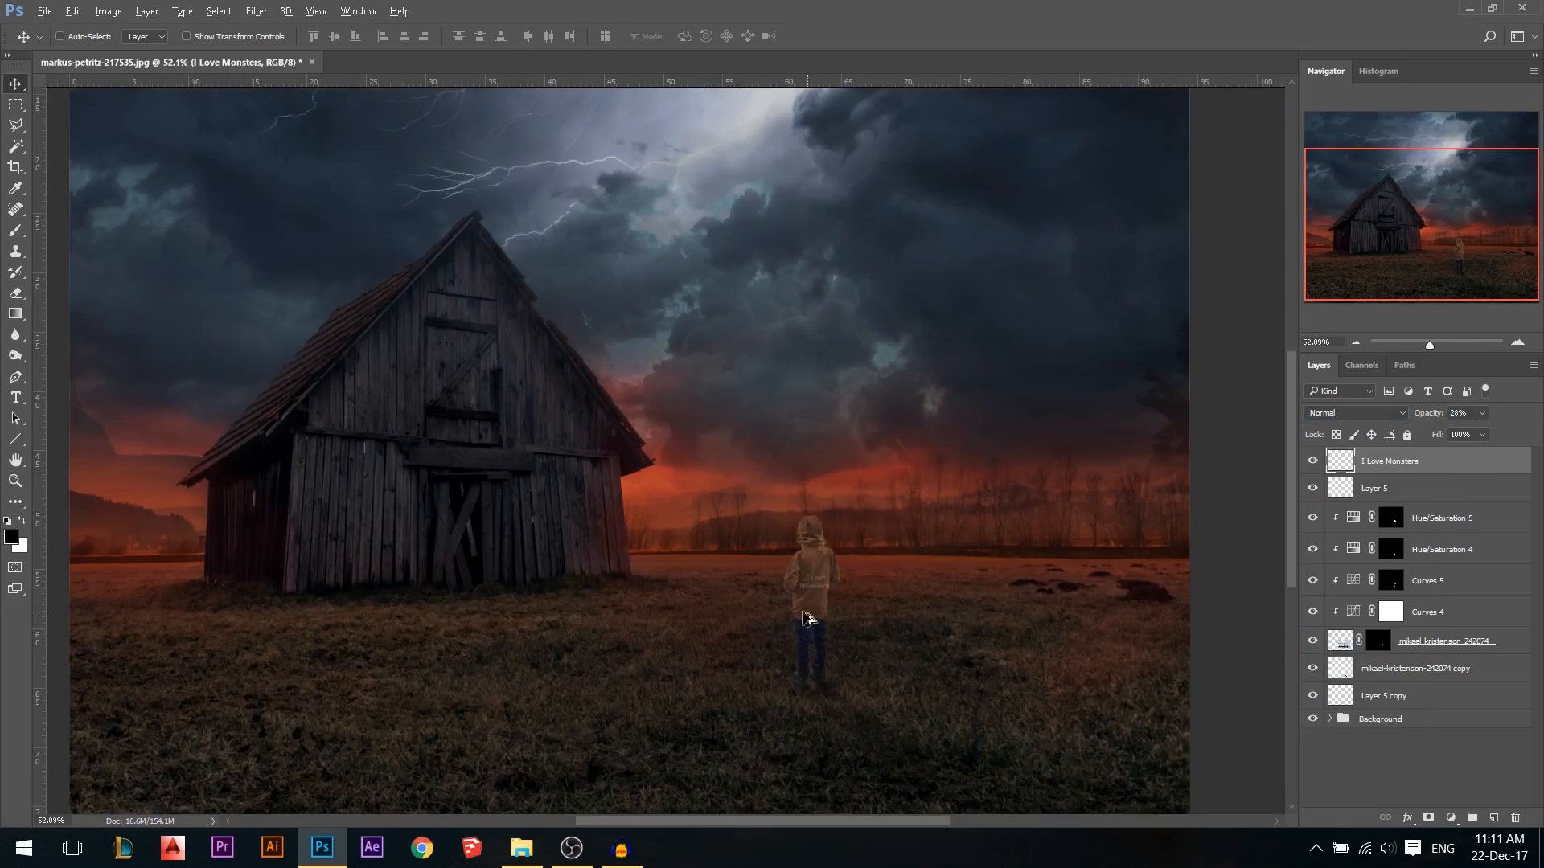
{"action": "scroll", "coordinate": [837, 559], "scroll_direction": "up", "scroll_amount": 1}
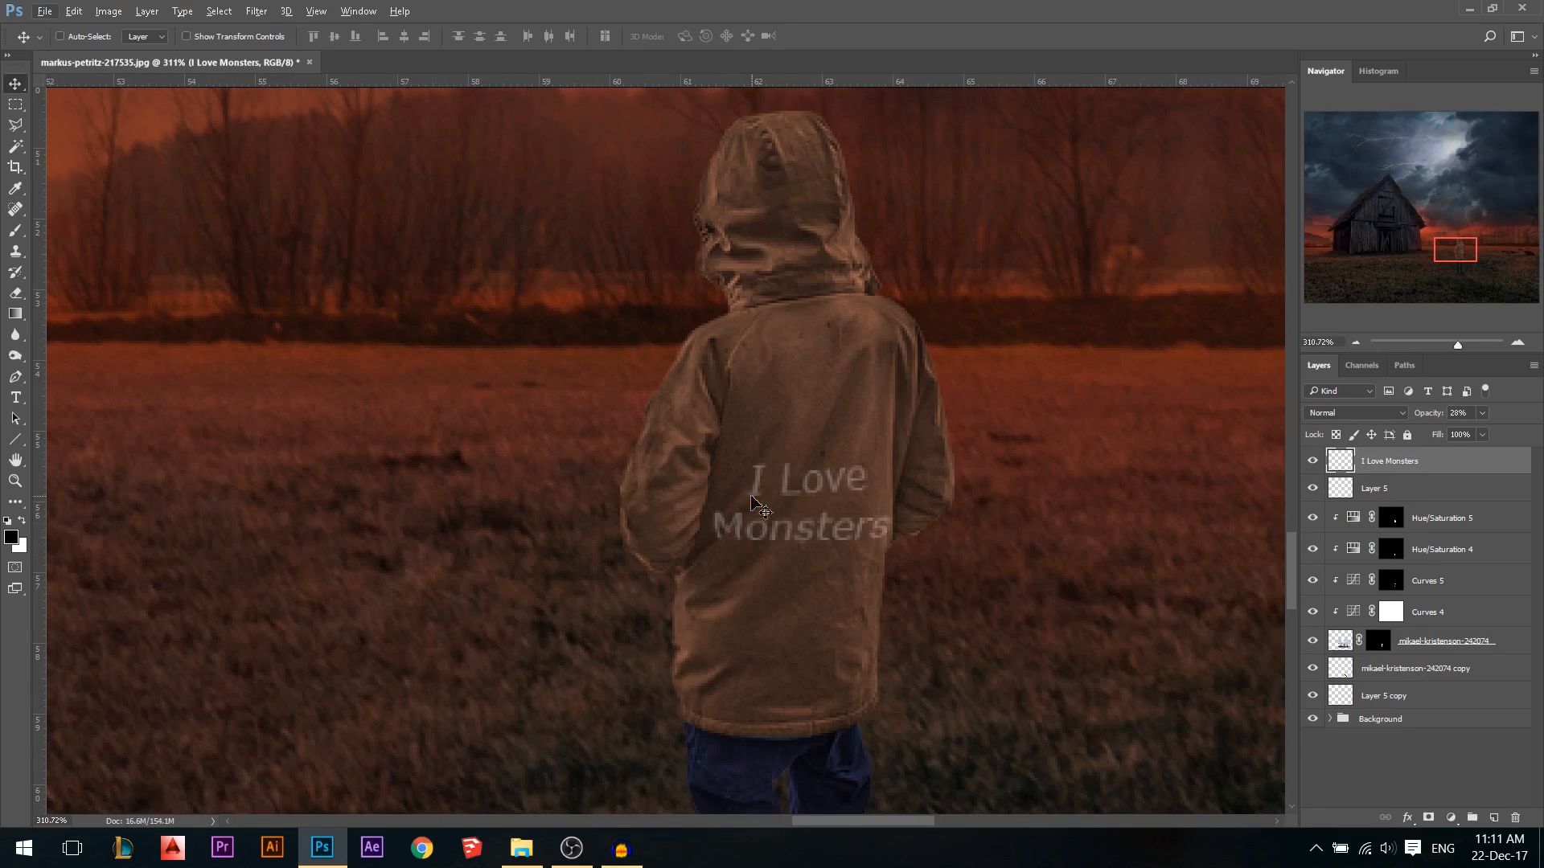
{"action": "scroll", "coordinate": [920, 611], "scroll_direction": "down", "scroll_amount": 12}
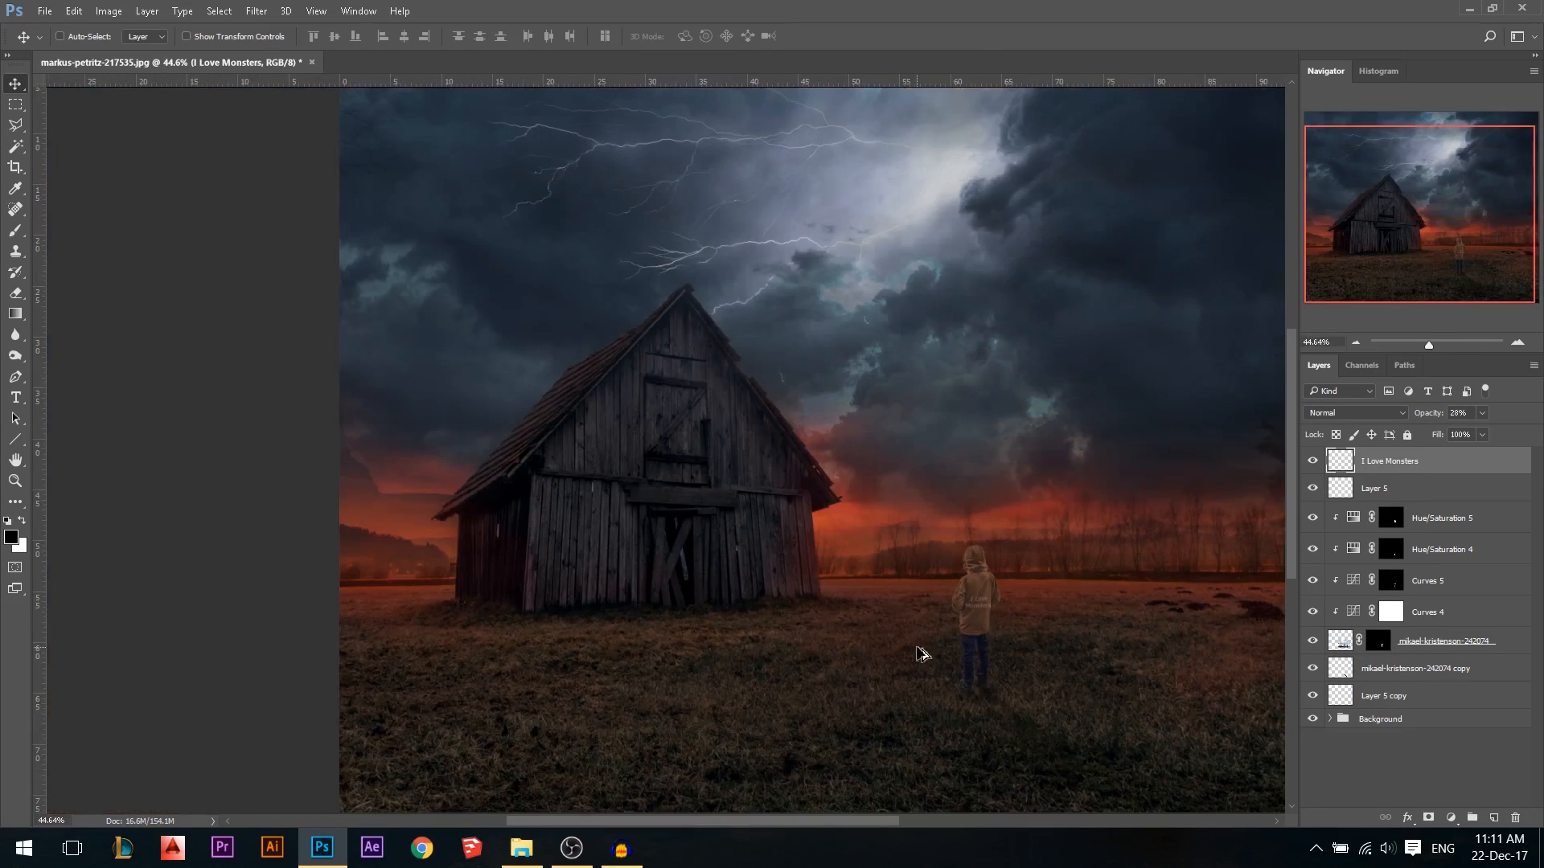
Group all layers from "I Love Monsters" down to "Layer 5 copy" and name the group "Model"
{"action": "scroll", "coordinate": [922, 653], "scroll_direction": "down", "scroll_amount": 1}
{"action": "left_click", "coordinate": [1429, 695], "text": "shift"}
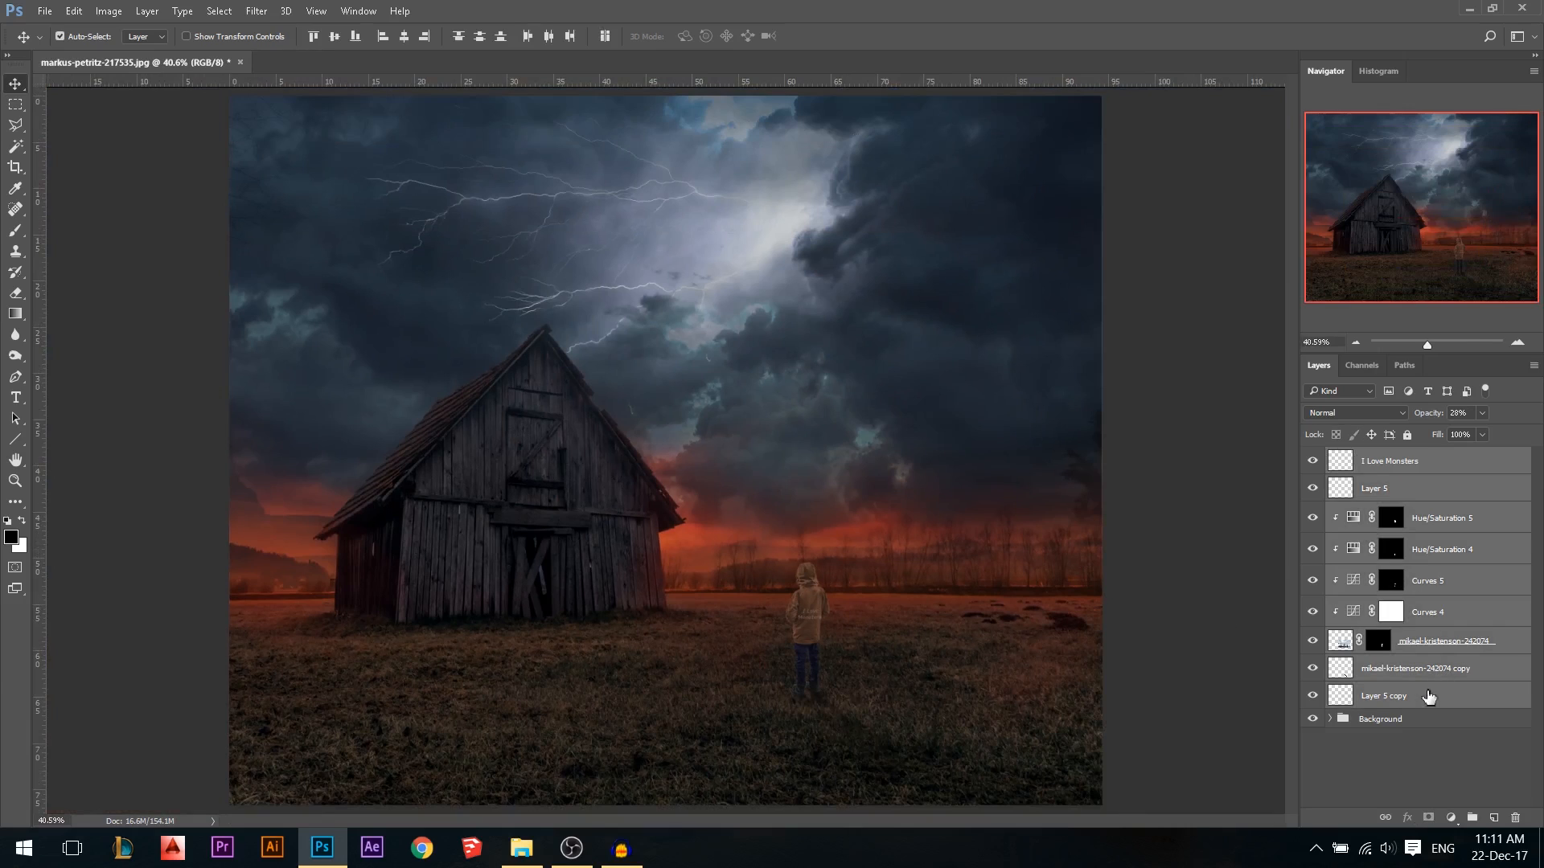
{"action": "key", "text": "ctrl+g"}
{"action": "double_click", "coordinate": [1375, 458]}
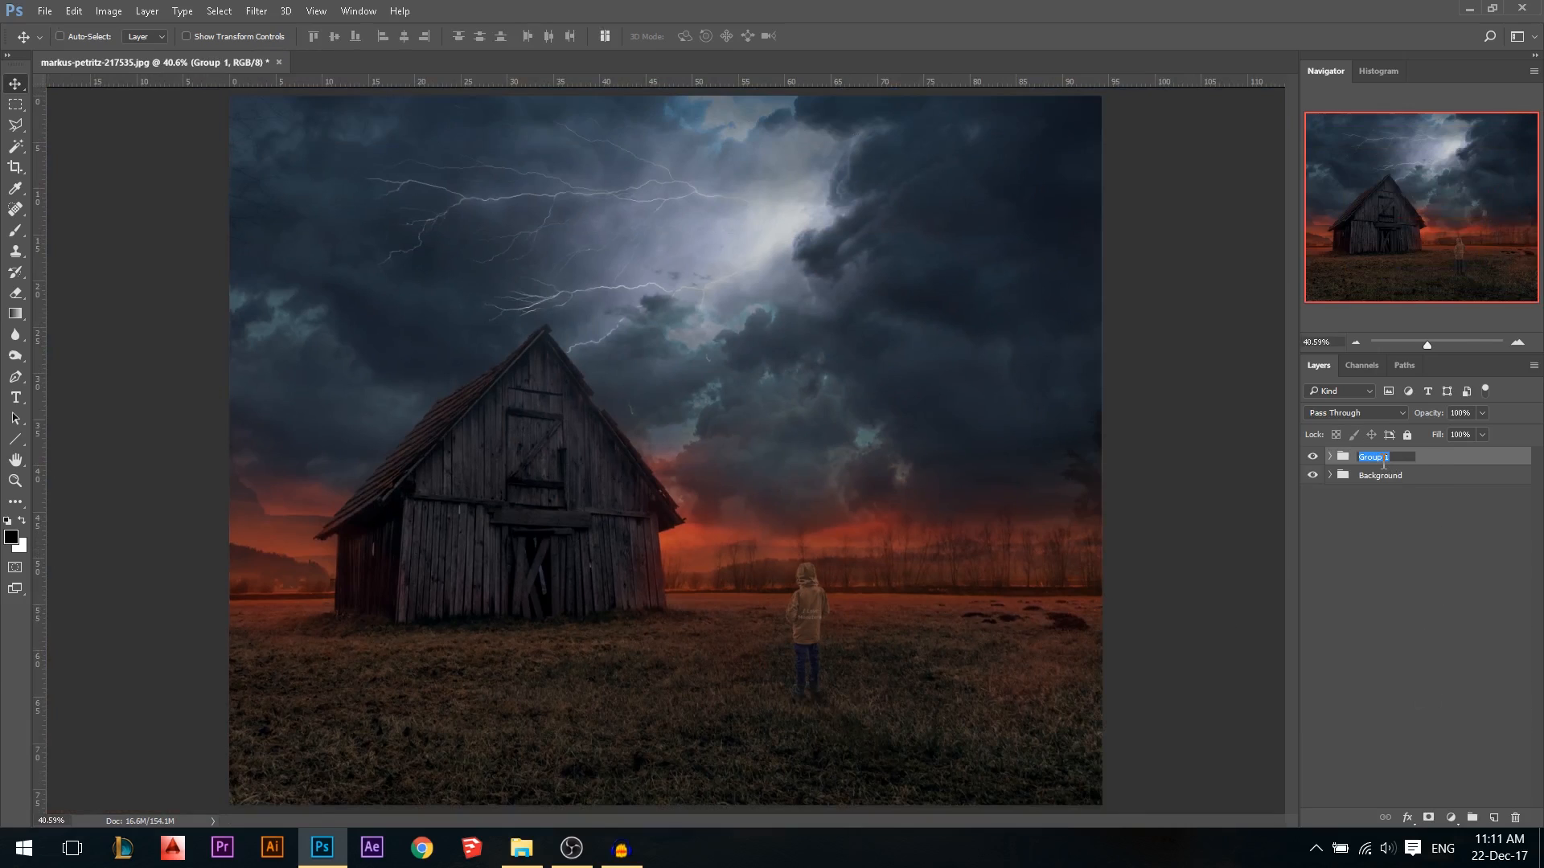
{"action": "key", "text": "Return"}
Create a new document of 1500 x 1500 pixels at 300 pixels/inch with a white background
{"action": "left_click", "coordinate": [45, 11]}
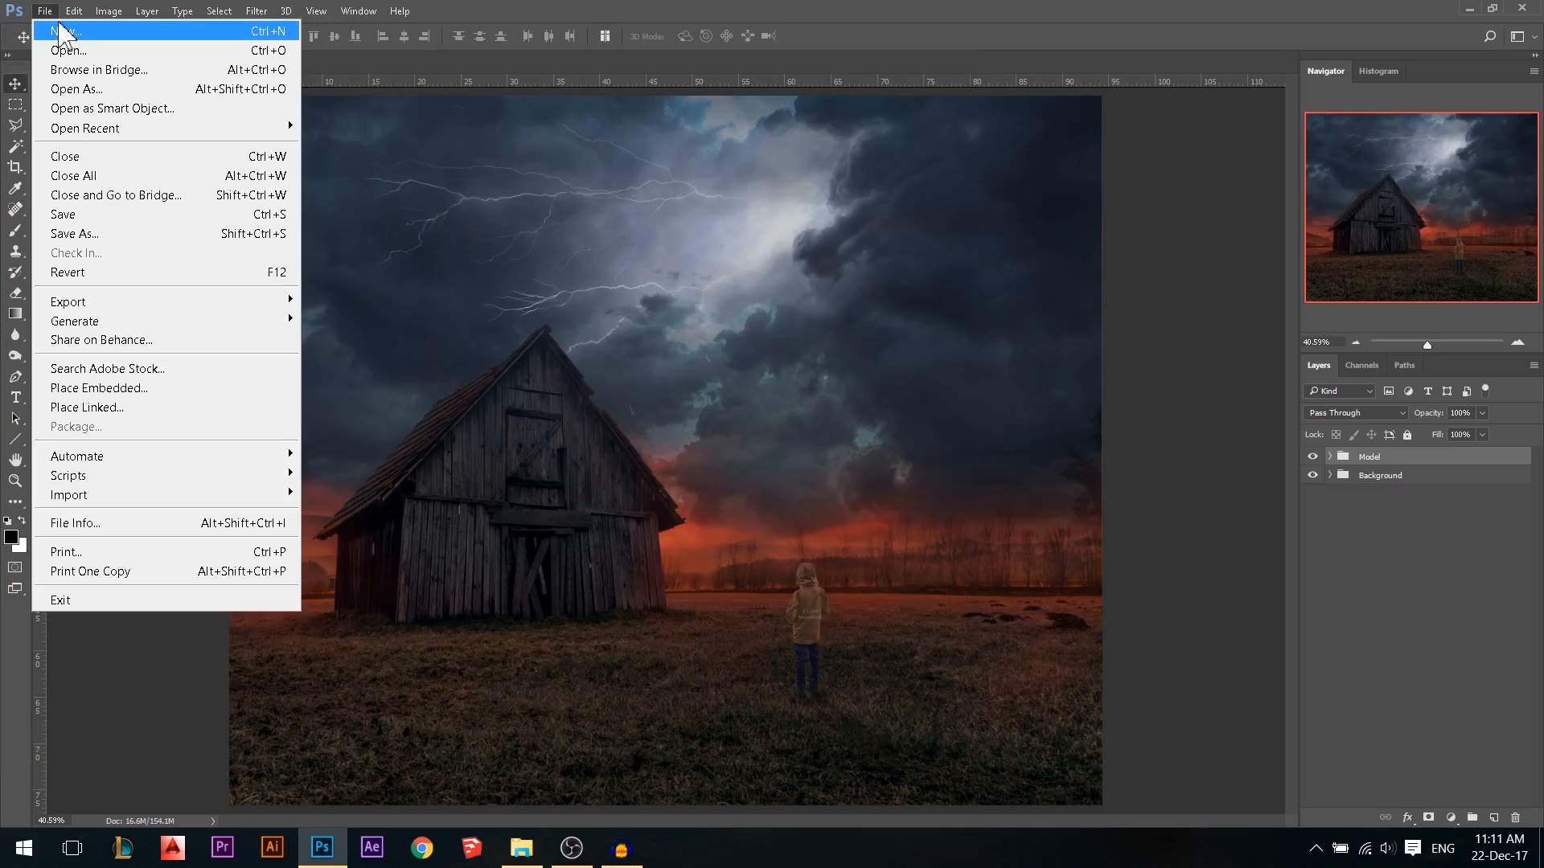
{"action": "key", "text": "Escape"}
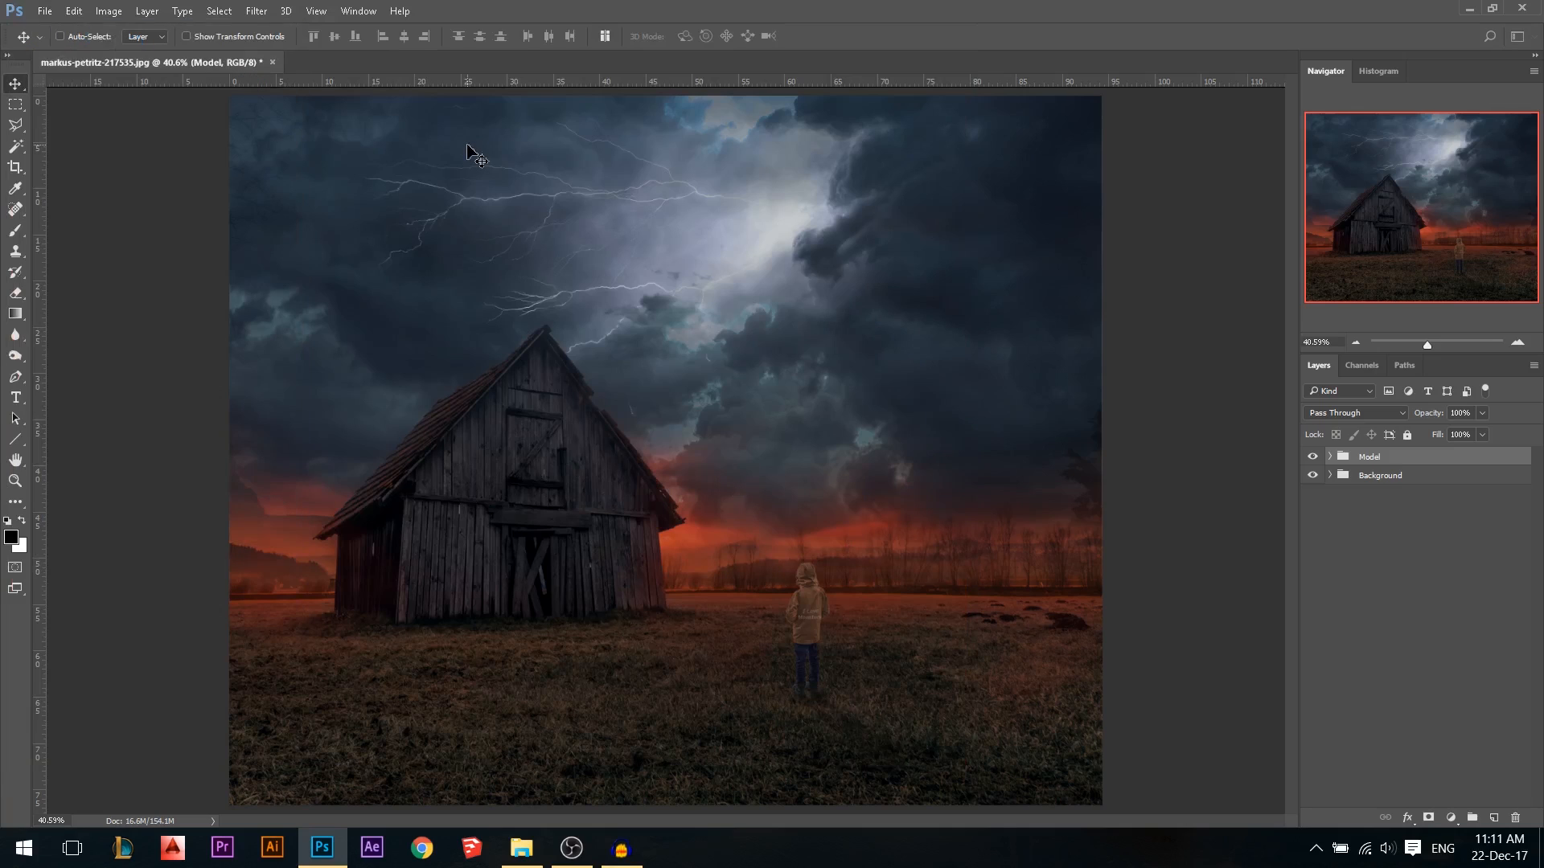
{"action": "key", "text": "ctrl+n"}
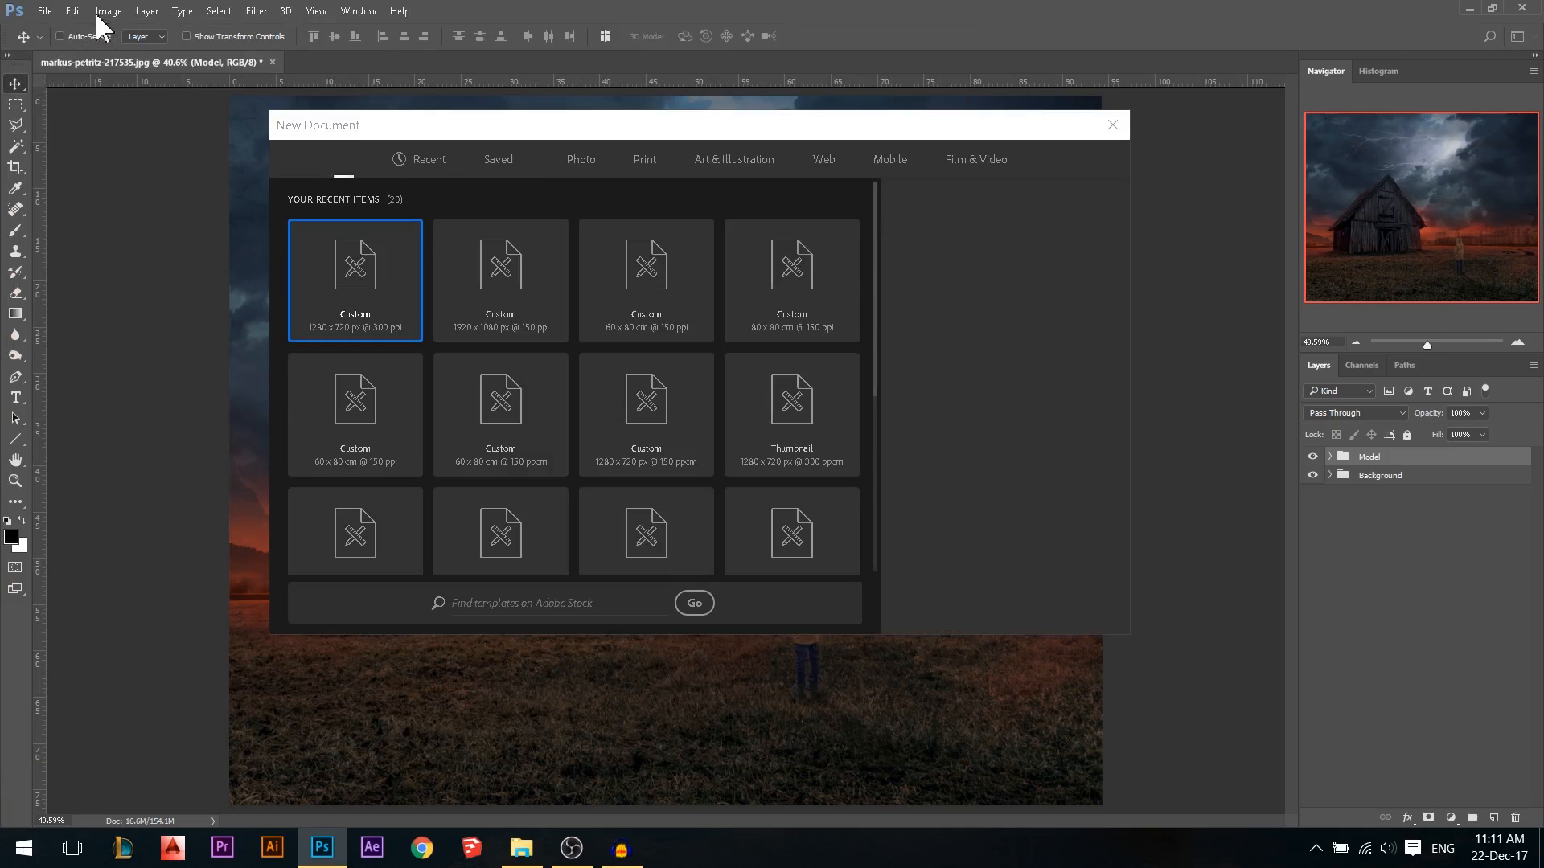
{"action": "double_click", "coordinate": [946, 274]}
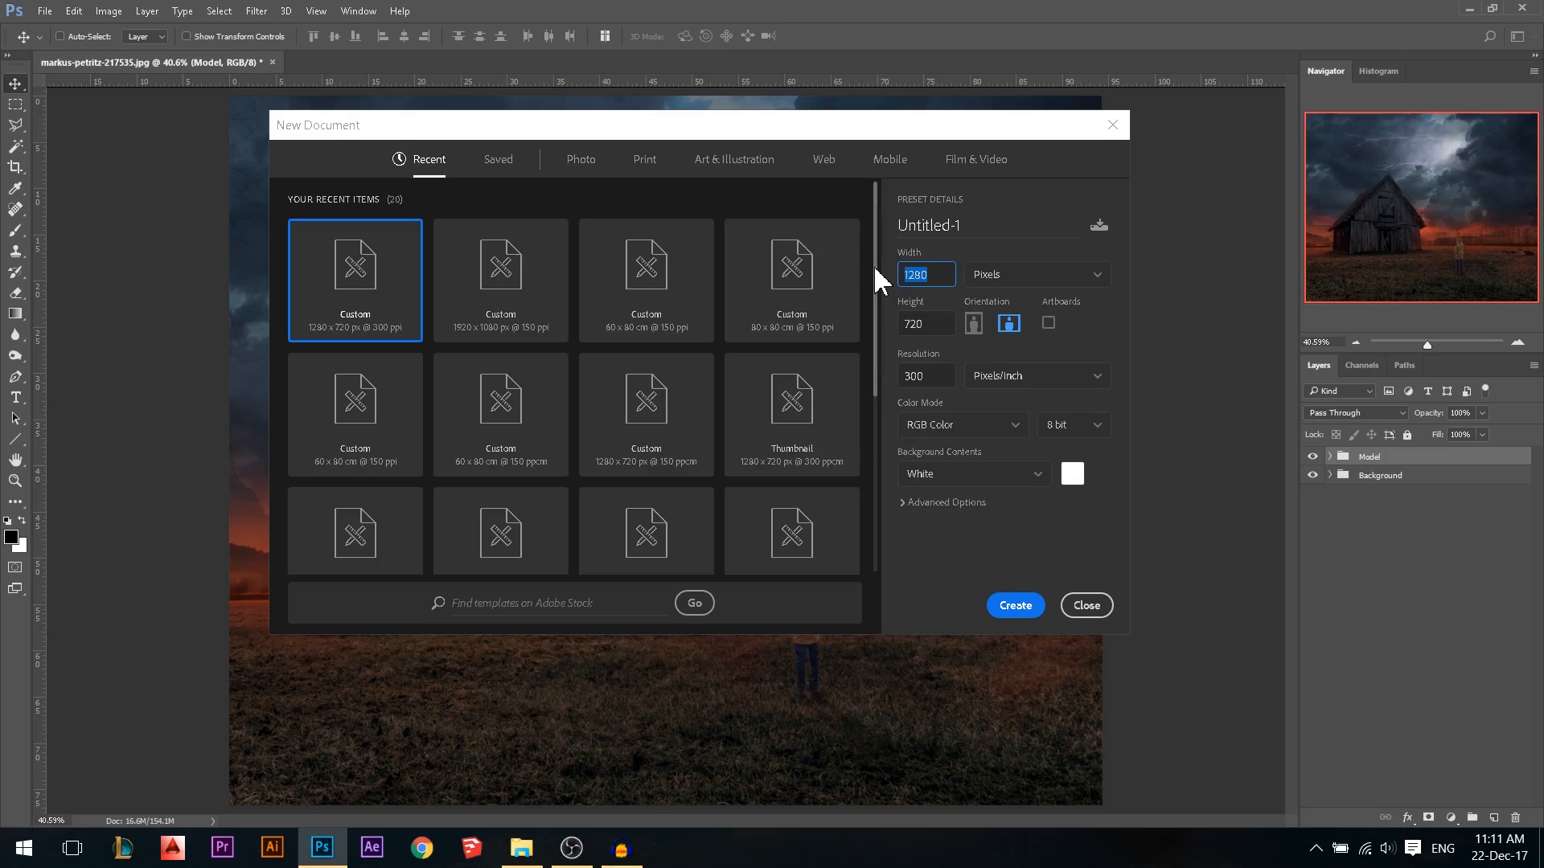
{"action": "type", "text": "1500"}
{"action": "key", "text": "Tab"}
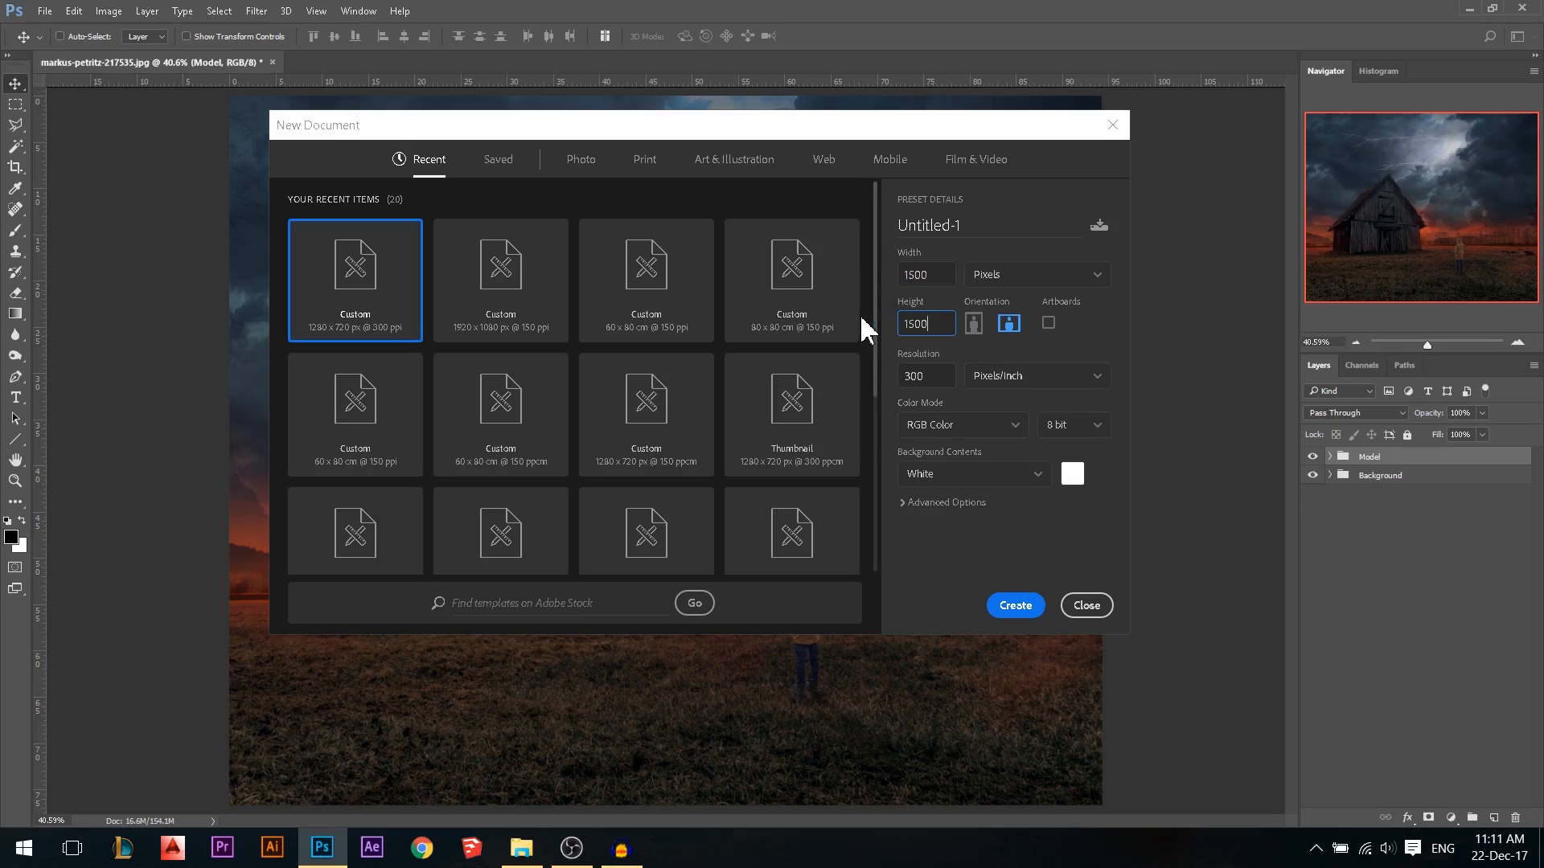
{"action": "key", "text": "Return"}
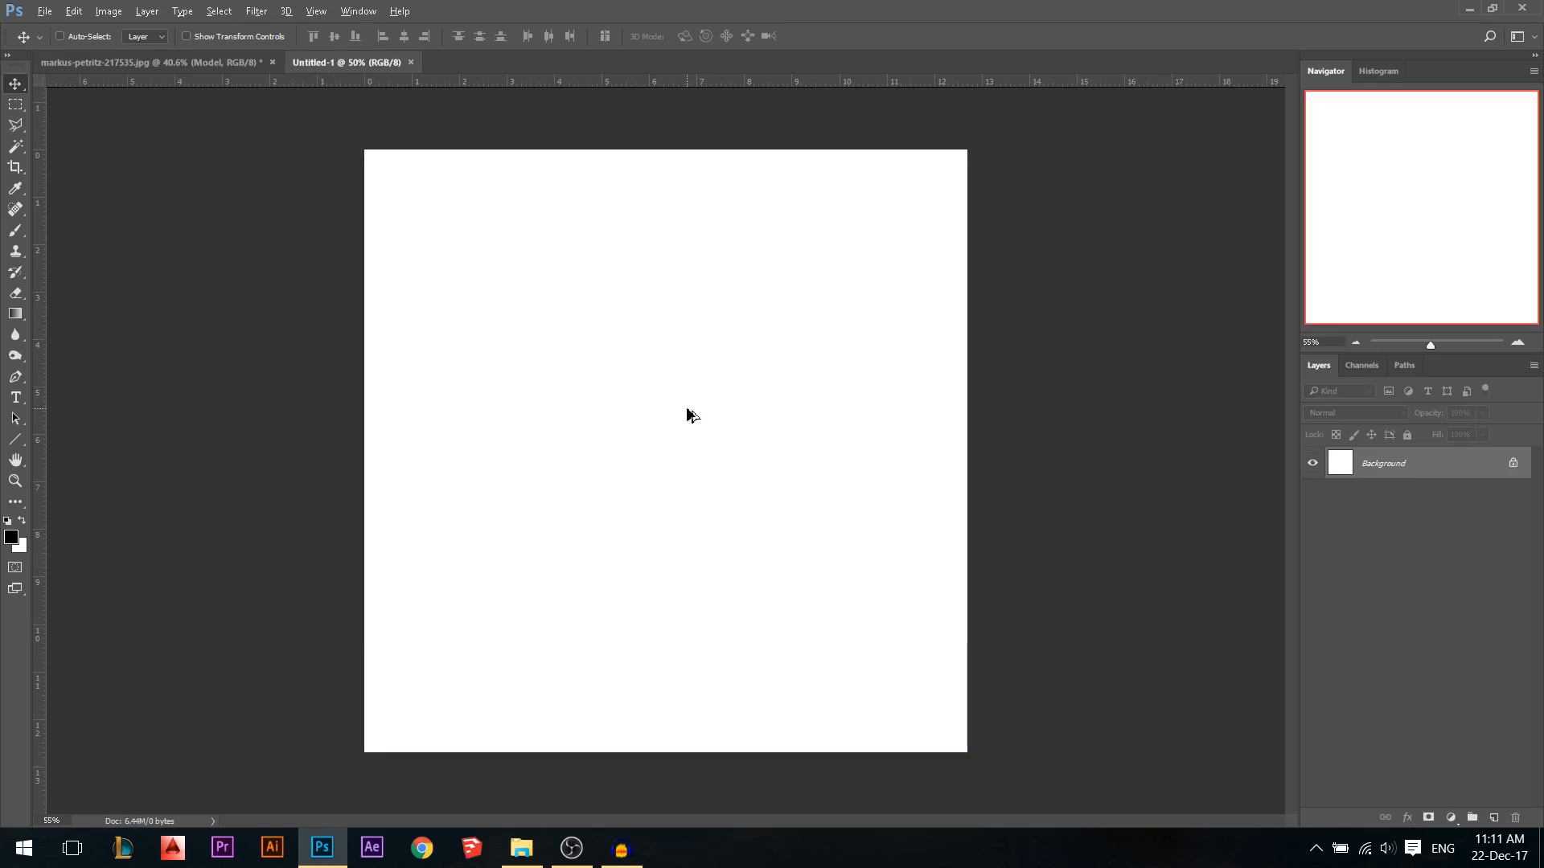
Place shadow-monster.png from the Inspirations folder into the new document and commit the placement
{"action": "key", "text": "ctrl+minus"}
{"action": "double_click", "coordinate": [714, 338]}
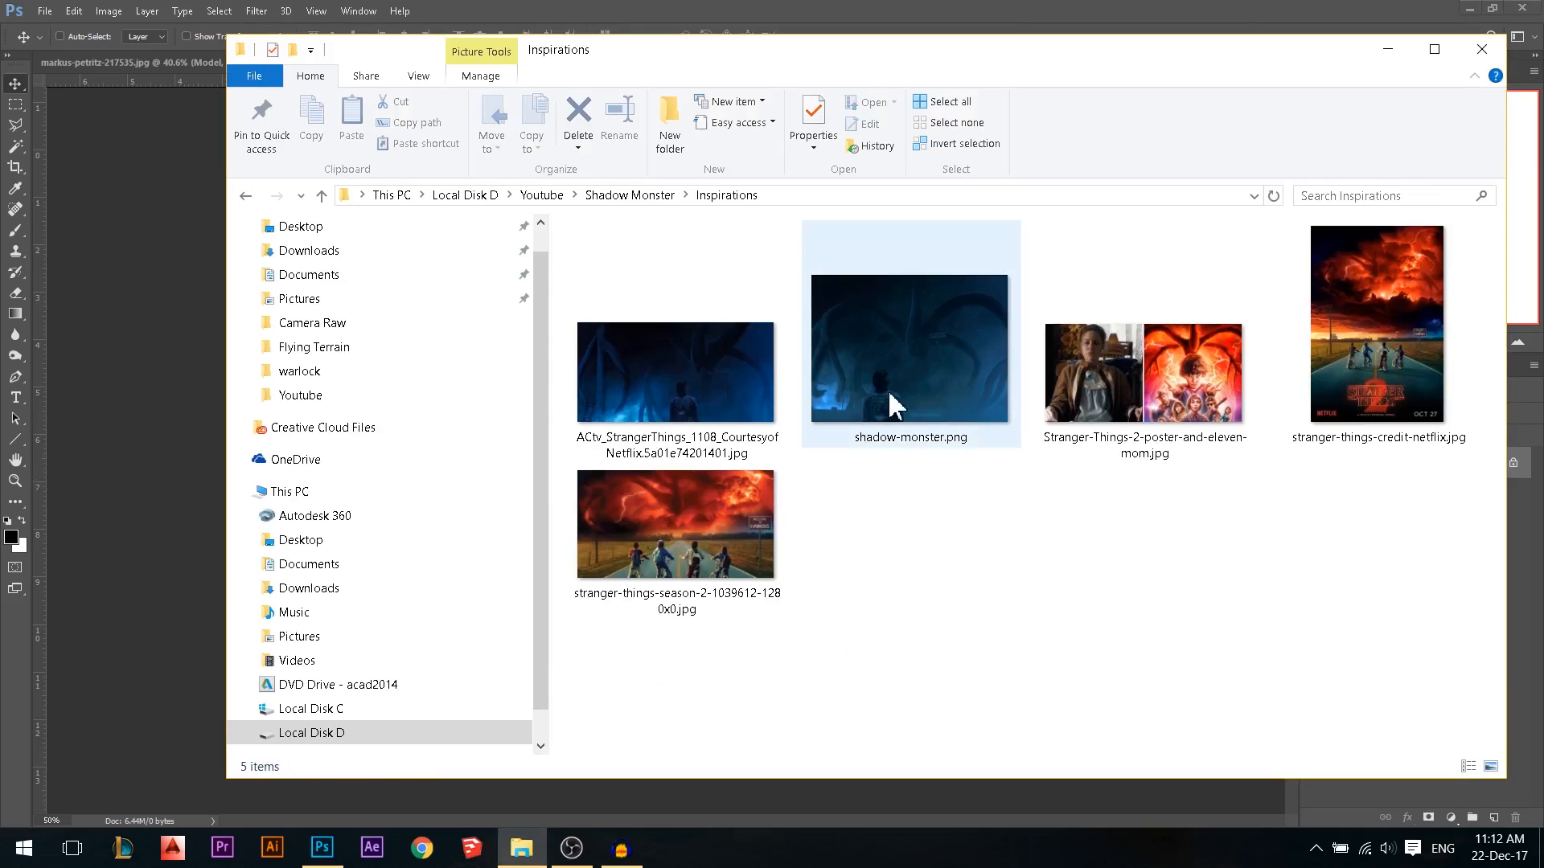
{"action": "left_click_drag", "start_coordinate": [913, 374], "coordinate": [591, 593]}
{"action": "key", "text": "Return"}
{"action": "scroll", "coordinate": [728, 414], "scroll_direction": "up", "scroll_amount": 1}
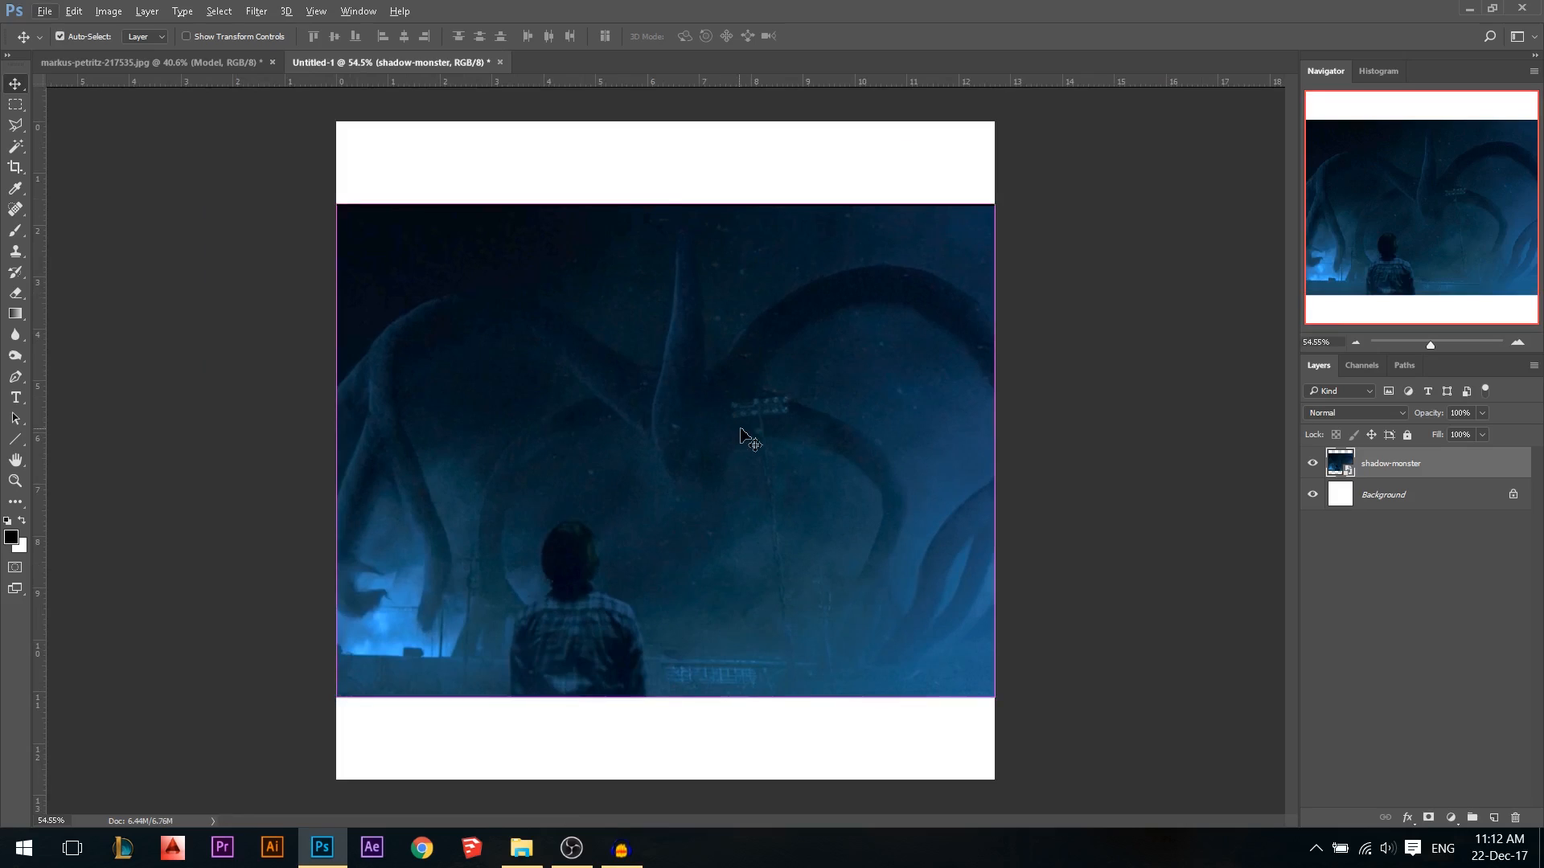
Flip the placed shadow-monster image horizontally
{"action": "key", "text": "ctrl+t"}
{"action": "right_click", "coordinate": [740, 430]}
{"action": "left_click", "coordinate": [836, 667]}
{"action": "key", "text": "Return"}
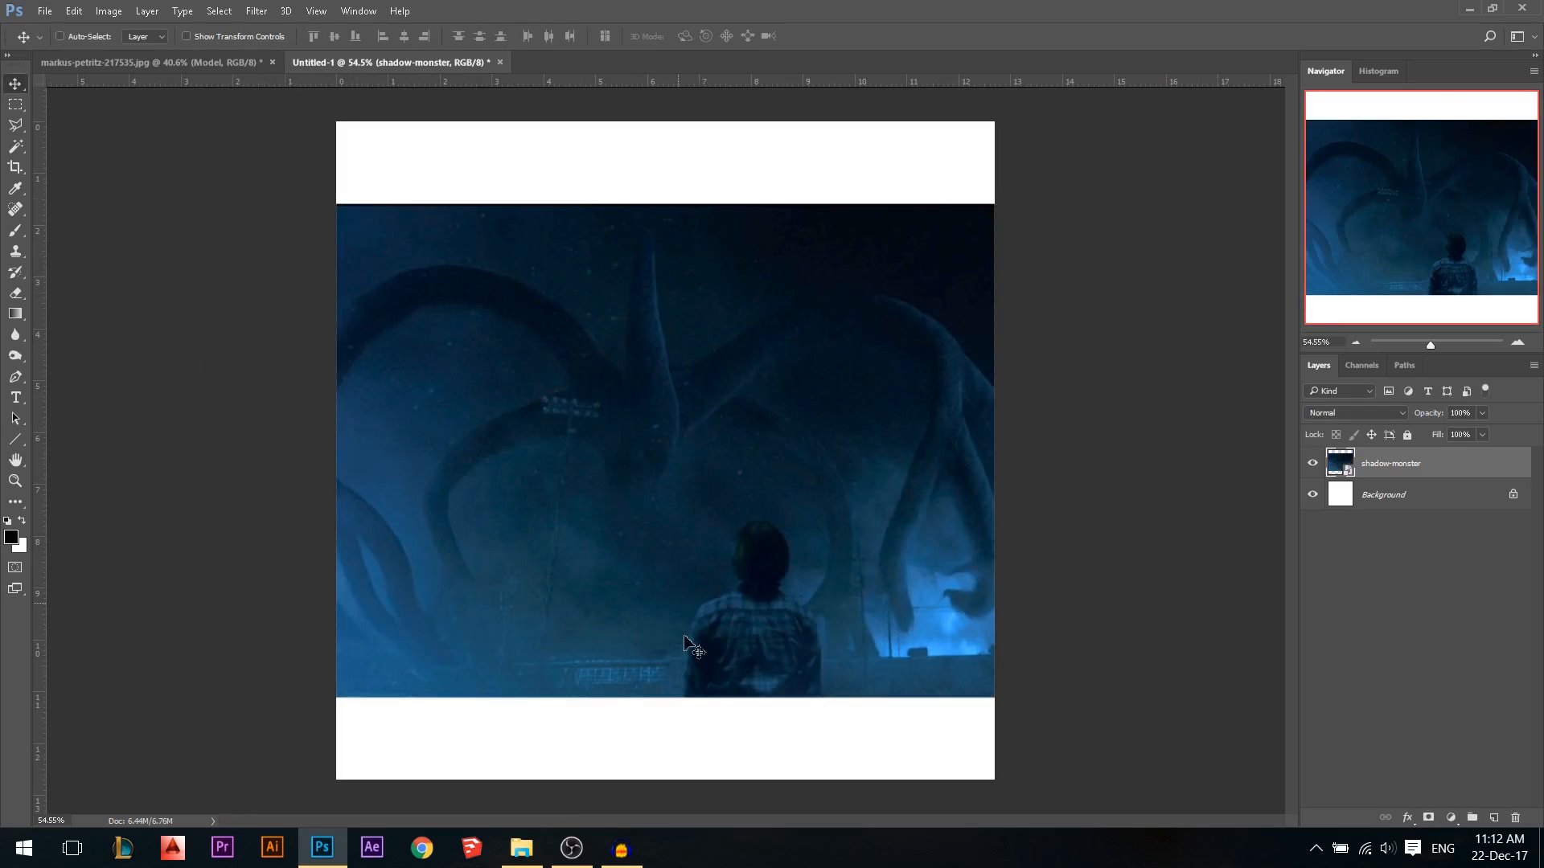
Trace a closed Pen tool path around the monster's pointed head, extending the tip up into the white area
{"action": "scroll", "coordinate": [706, 393], "scroll_direction": "up", "scroll_amount": 5}
{"action": "left_click", "coordinate": [16, 378]}
{"action": "left_click", "coordinate": [635, 605]}
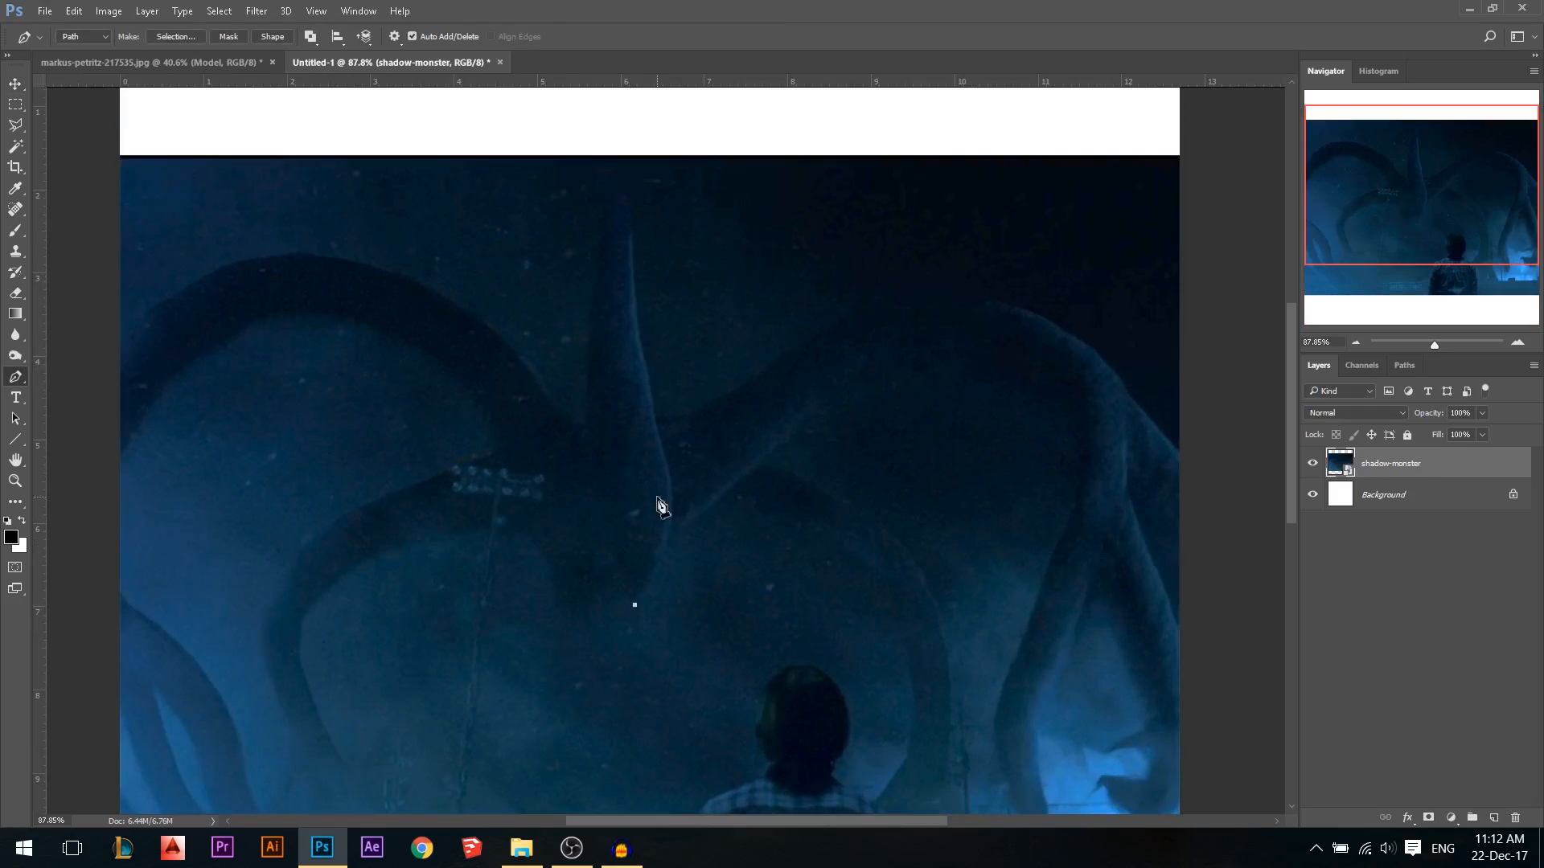
{"action": "left_click_drag", "start_coordinate": [665, 465], "coordinate": [649, 371]}
{"action": "left_click", "coordinate": [666, 466], "text": "alt"}
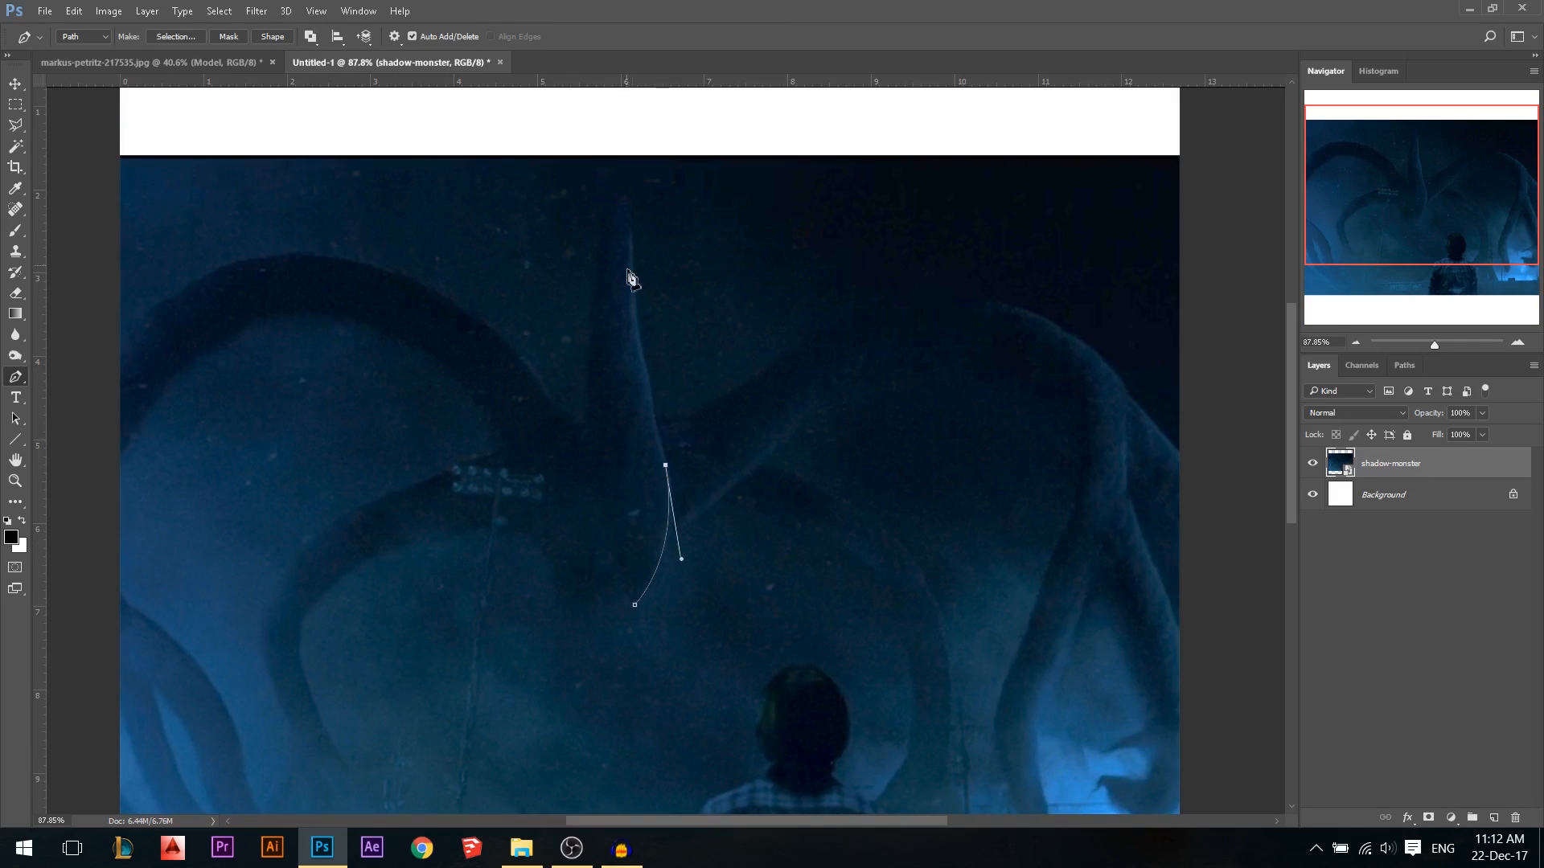
{"action": "mouse_move", "coordinate": [632, 201]}
{"action": "left_mouse_down"}
{"action": "mouse_move", "coordinate": [637, 93]}
{"action": "mouse_move", "coordinate": [631, 175]}
{"action": "left_mouse_up"}
{"action": "left_click", "coordinate": [632, 202], "text": "alt"}
{"action": "left_click_drag", "start_coordinate": [589, 426], "coordinate": [661, 666]}
{"action": "key", "text": "ctrl+z"}
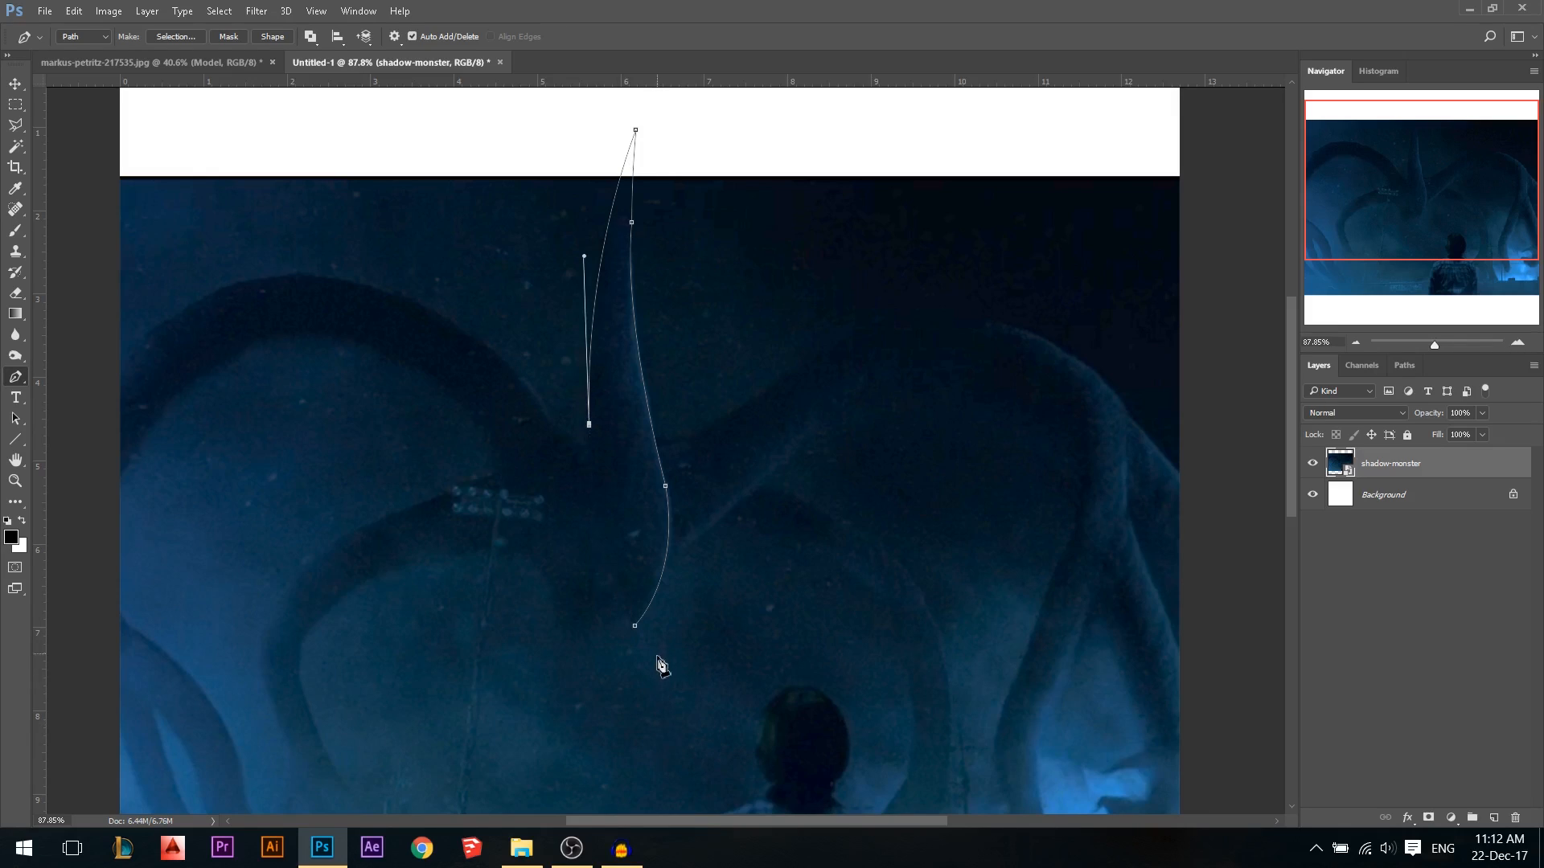
{"action": "left_click", "coordinate": [590, 428]}
{"action": "left_click_drag", "start_coordinate": [636, 628], "coordinate": [688, 721]}
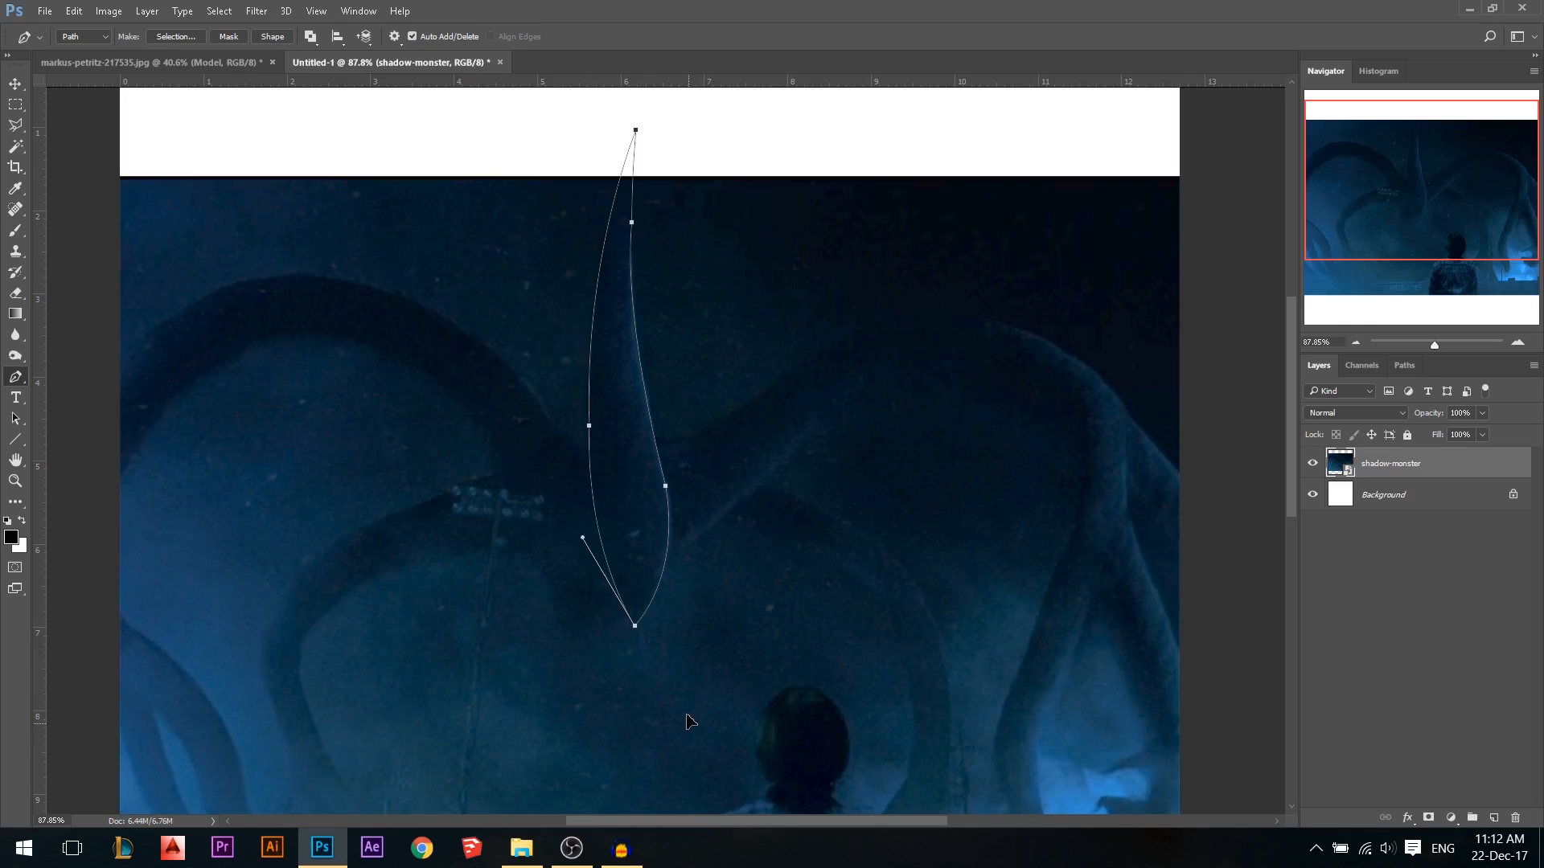
Convert the head path into a selection and add a new layer named "Head"
{"action": "left_click", "coordinate": [174, 37]}
{"action": "left_click", "coordinate": [857, 250]}
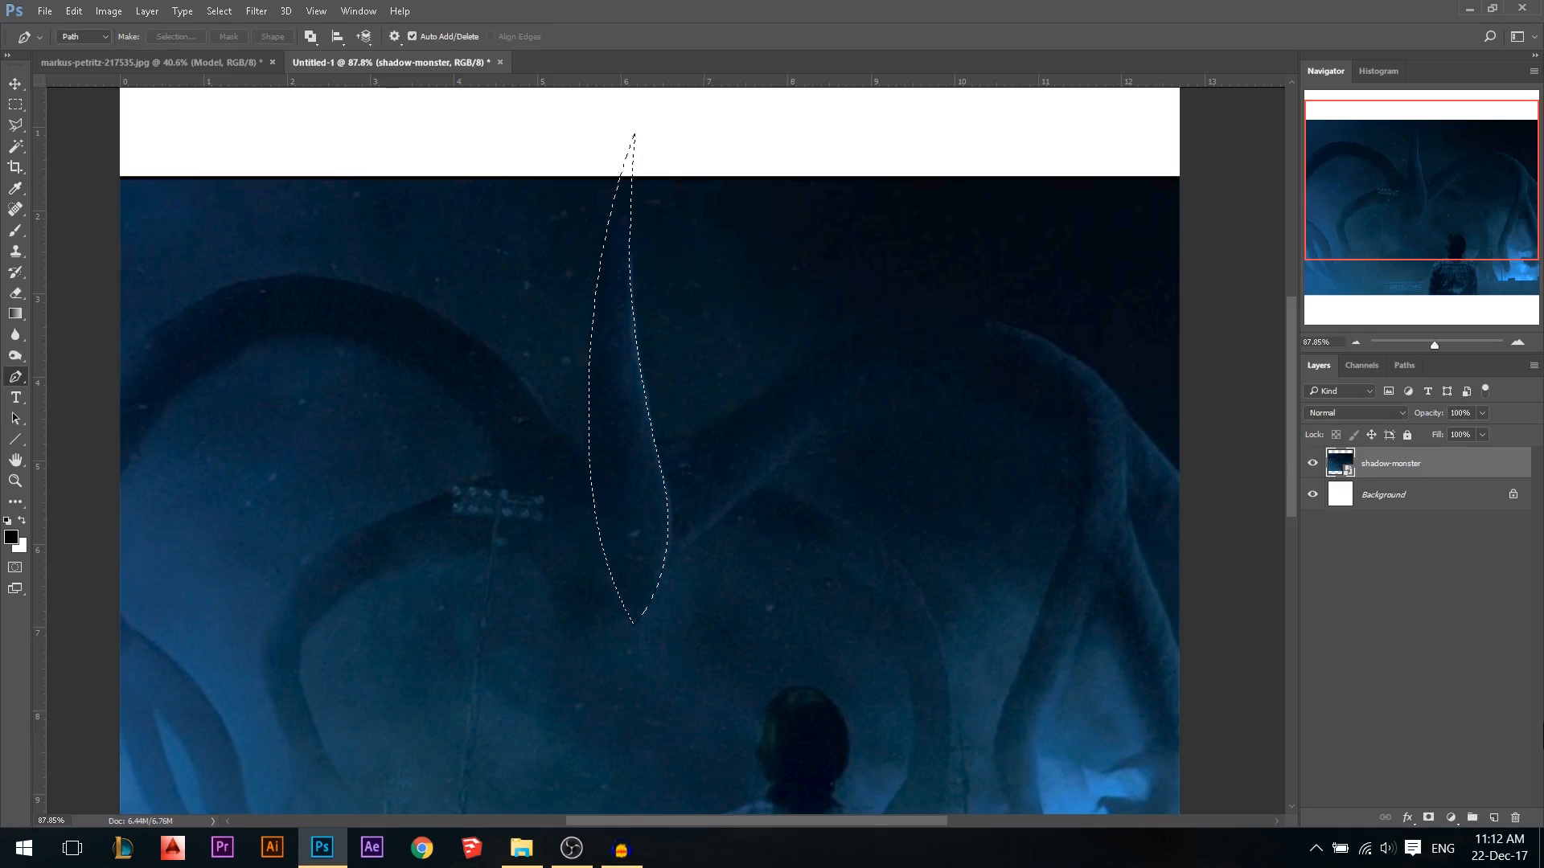
{"action": "left_click", "coordinate": [1498, 817]}
{"action": "double_click", "coordinate": [1373, 464]}
{"action": "type", "text": "Head"}
{"action": "key", "text": "Return"}
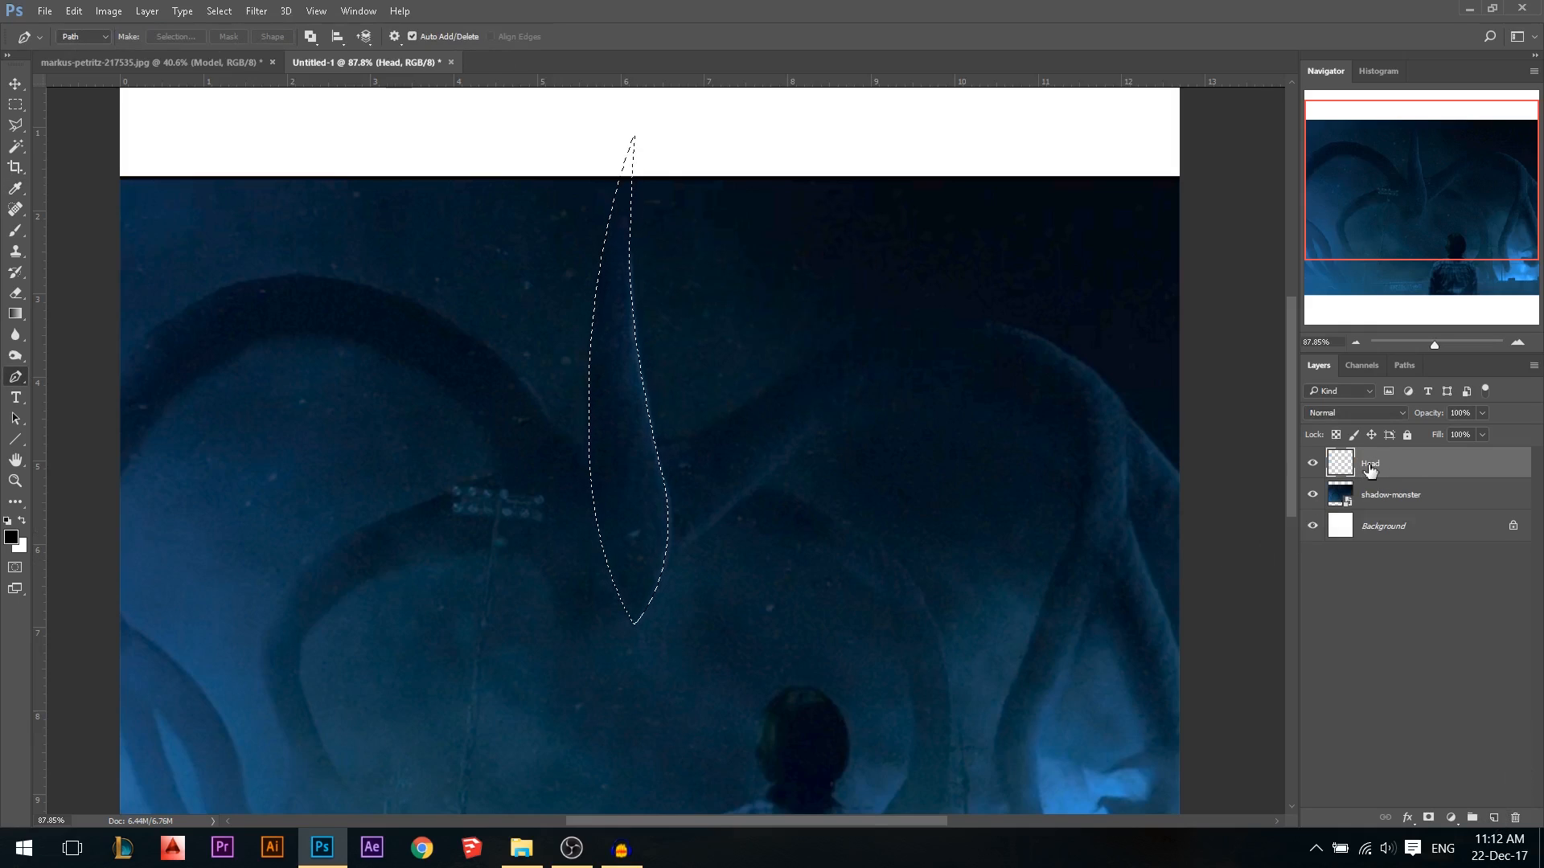
Fill the head selection with black, deselect it, and hide the Head layer
{"action": "key", "text": "alt+BackSpace"}
{"action": "left_click", "coordinate": [1312, 465]}
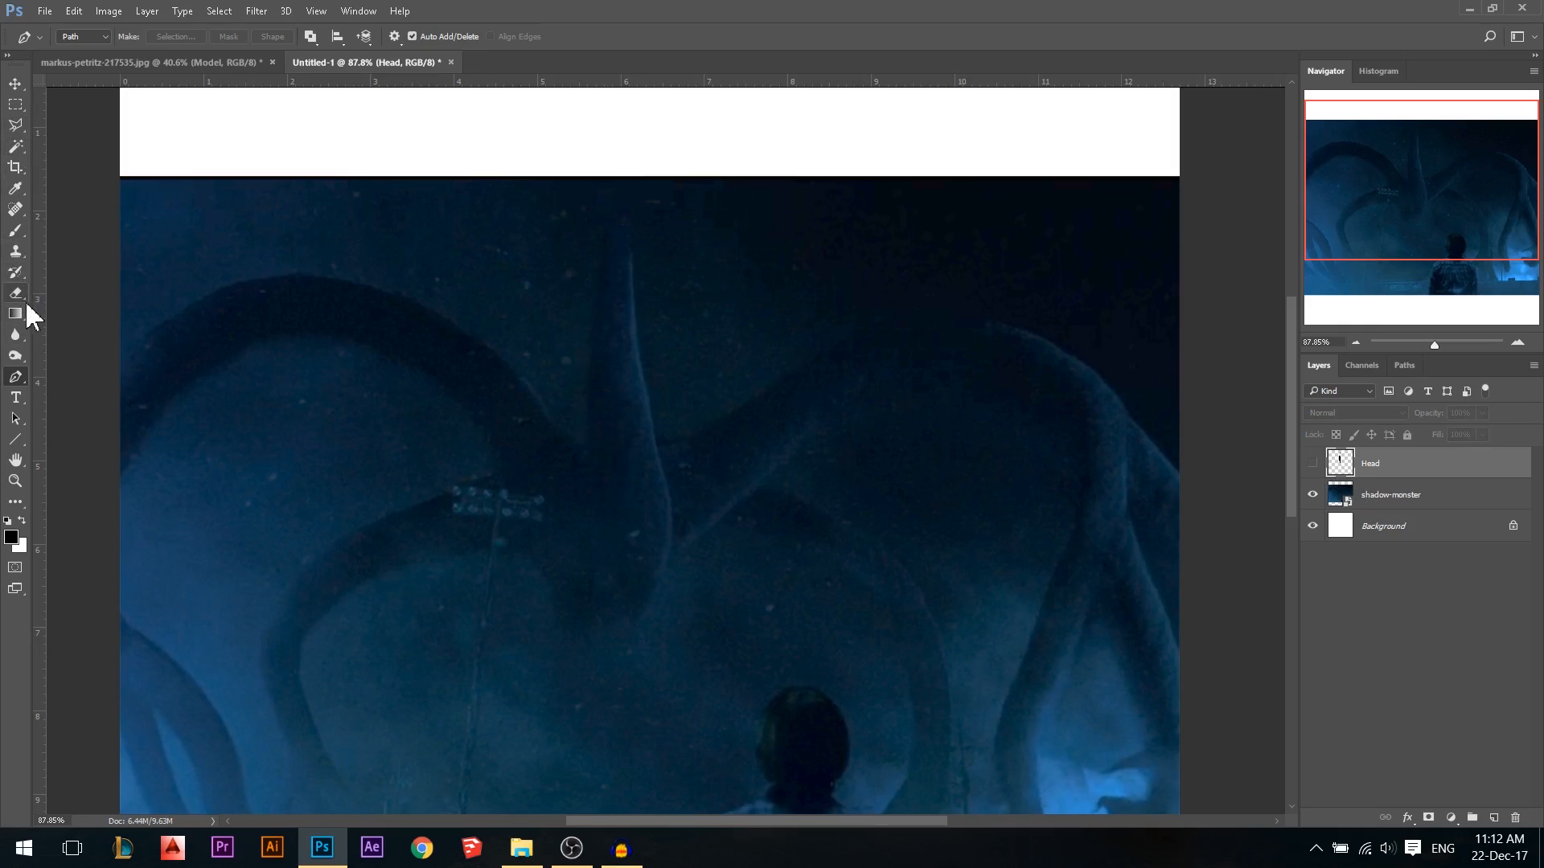
{"action": "left_click_drag", "start_coordinate": [475, 482], "coordinate": [620, 545]}
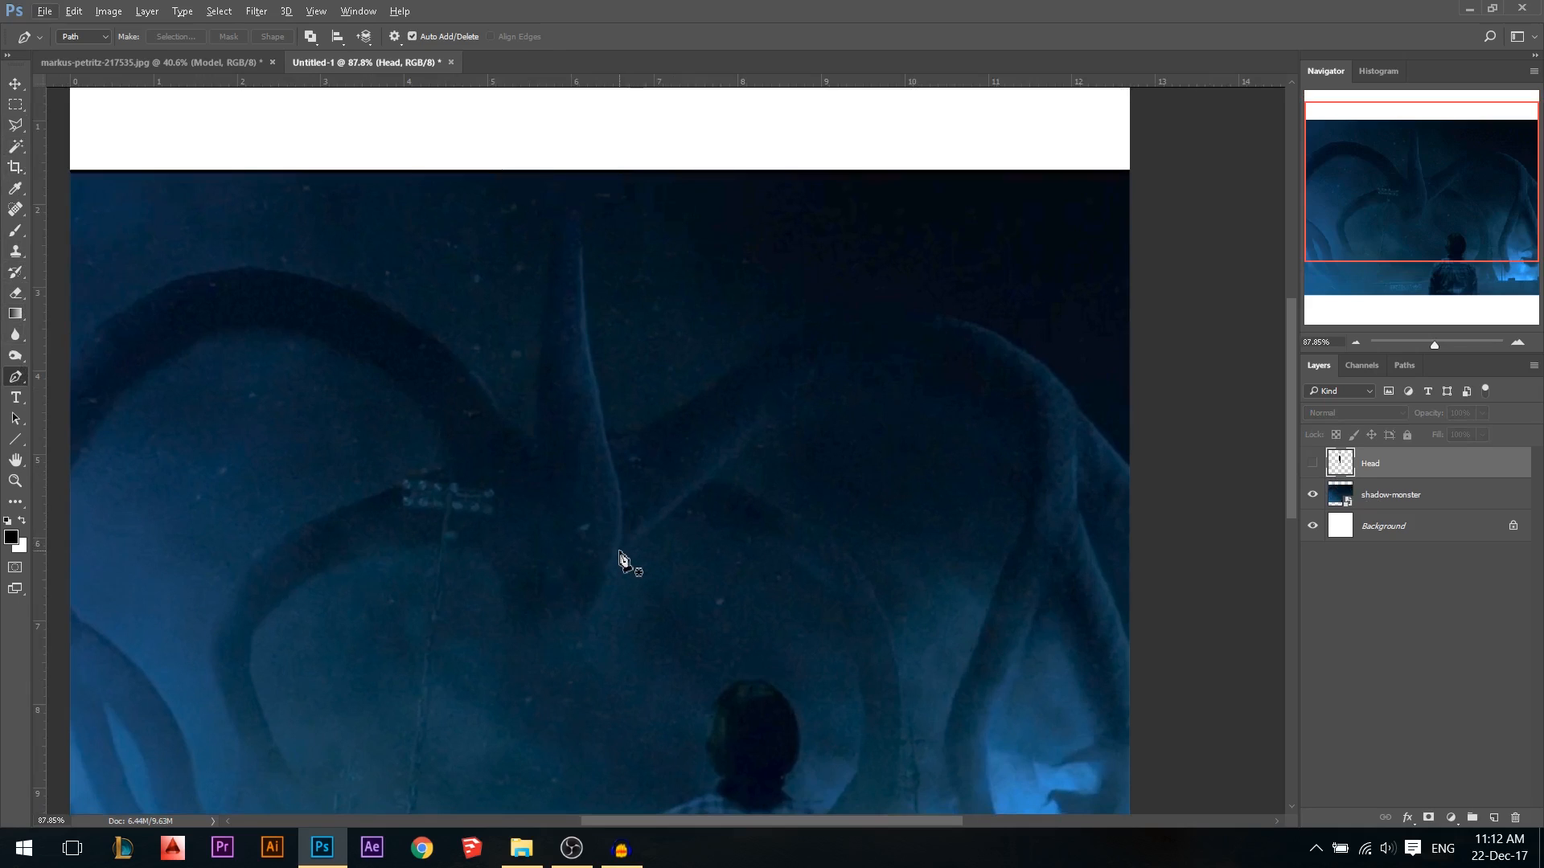
Start a Pen tool path at the head's lower edge and curve it along the underside of the right arm to the bend
{"action": "left_click", "coordinate": [607, 542]}
{"action": "left_click_drag", "start_coordinate": [670, 508], "coordinate": [700, 479]}
{"action": "left_click", "coordinate": [671, 509], "text": "alt"}
{"action": "left_click_drag", "start_coordinate": [802, 395], "coordinate": [841, 376]}
{"action": "left_click", "coordinate": [802, 395], "text": "alt"}
{"action": "left_click_drag", "start_coordinate": [1013, 412], "coordinate": [1085, 508]}
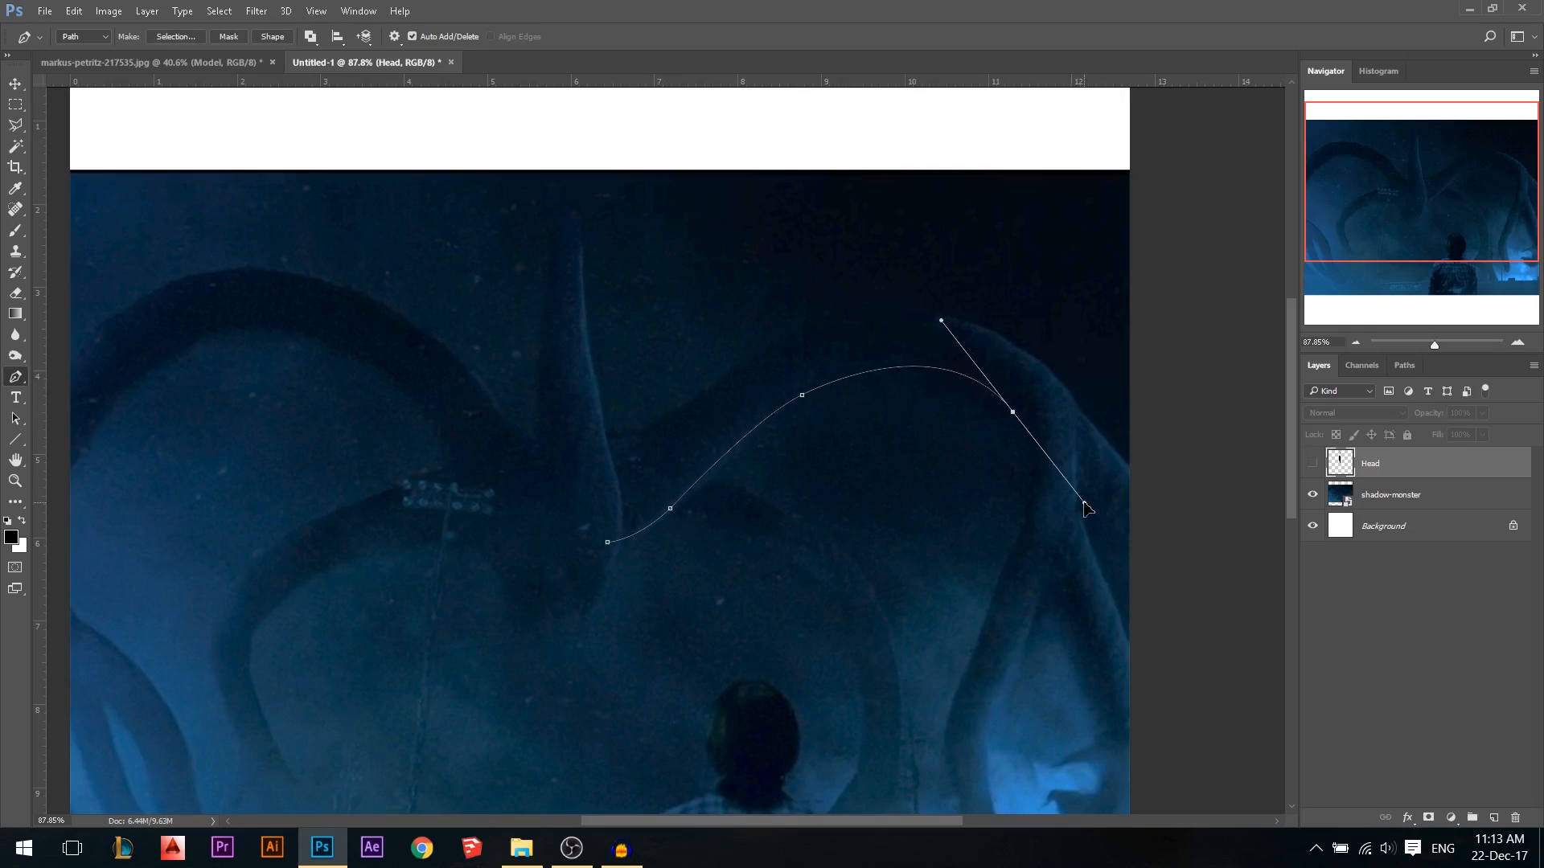
{"action": "left_click", "coordinate": [1012, 413], "text": "alt"}
{"action": "scroll", "coordinate": [1011, 414], "scroll_direction": "down", "scroll_amount": 1}
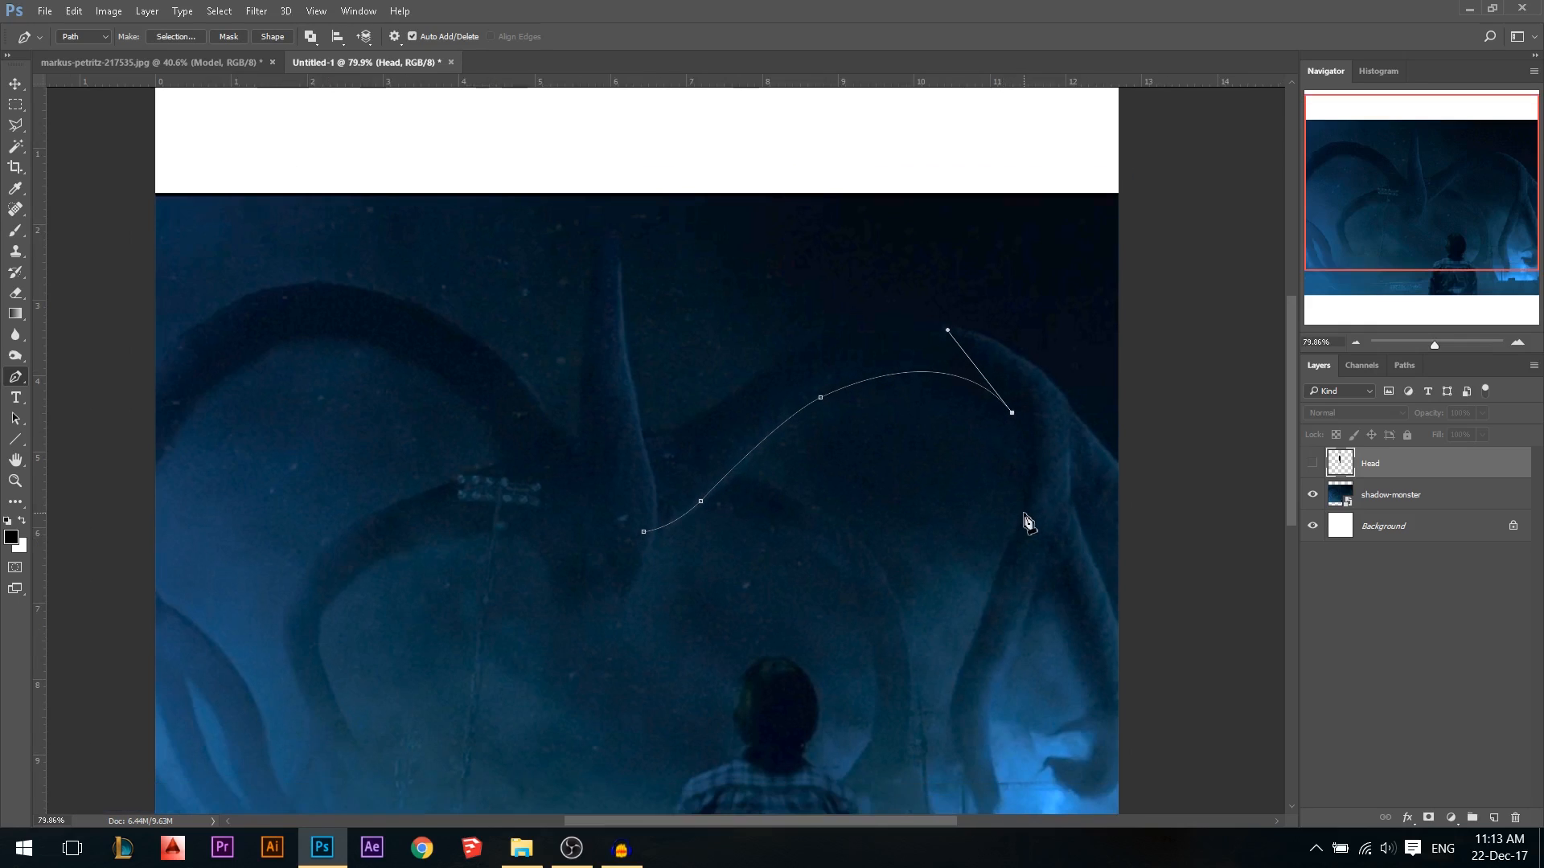
Continue the path from the bend down the inner edge of the right arm's front leg toward its tip
{"action": "left_click_drag", "start_coordinate": [1010, 548], "coordinate": [976, 636]}
{"action": "key", "text": "ctrl+z"}
{"action": "scroll", "coordinate": [898, 678], "scroll_direction": "down", "scroll_amount": 3}
{"action": "scroll", "coordinate": [899, 678], "scroll_direction": "up", "scroll_amount": 1}
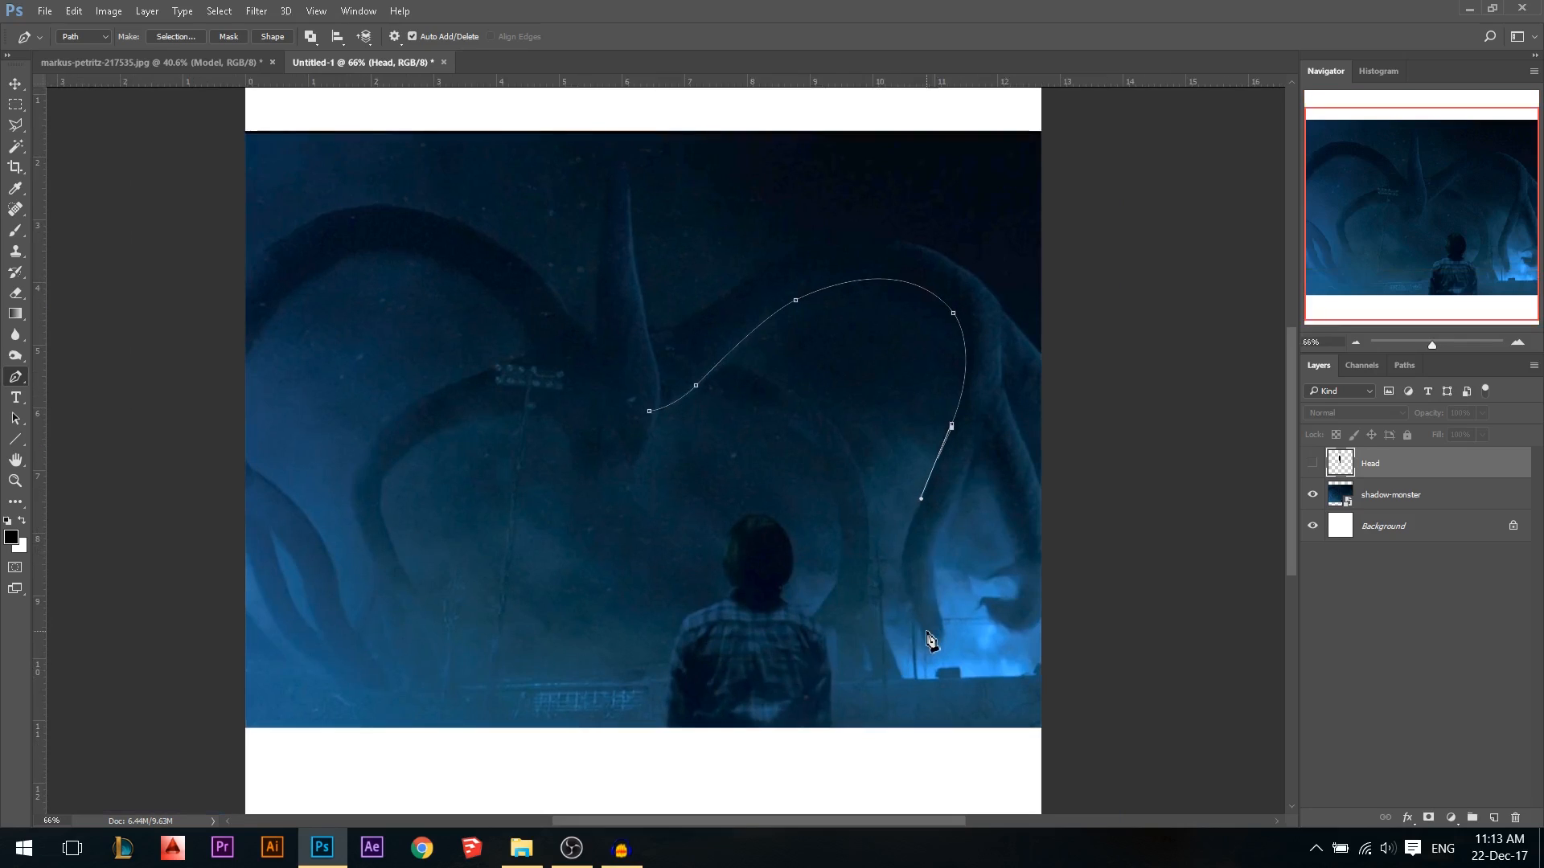
{"action": "left_click", "coordinate": [951, 425], "text": "alt"}
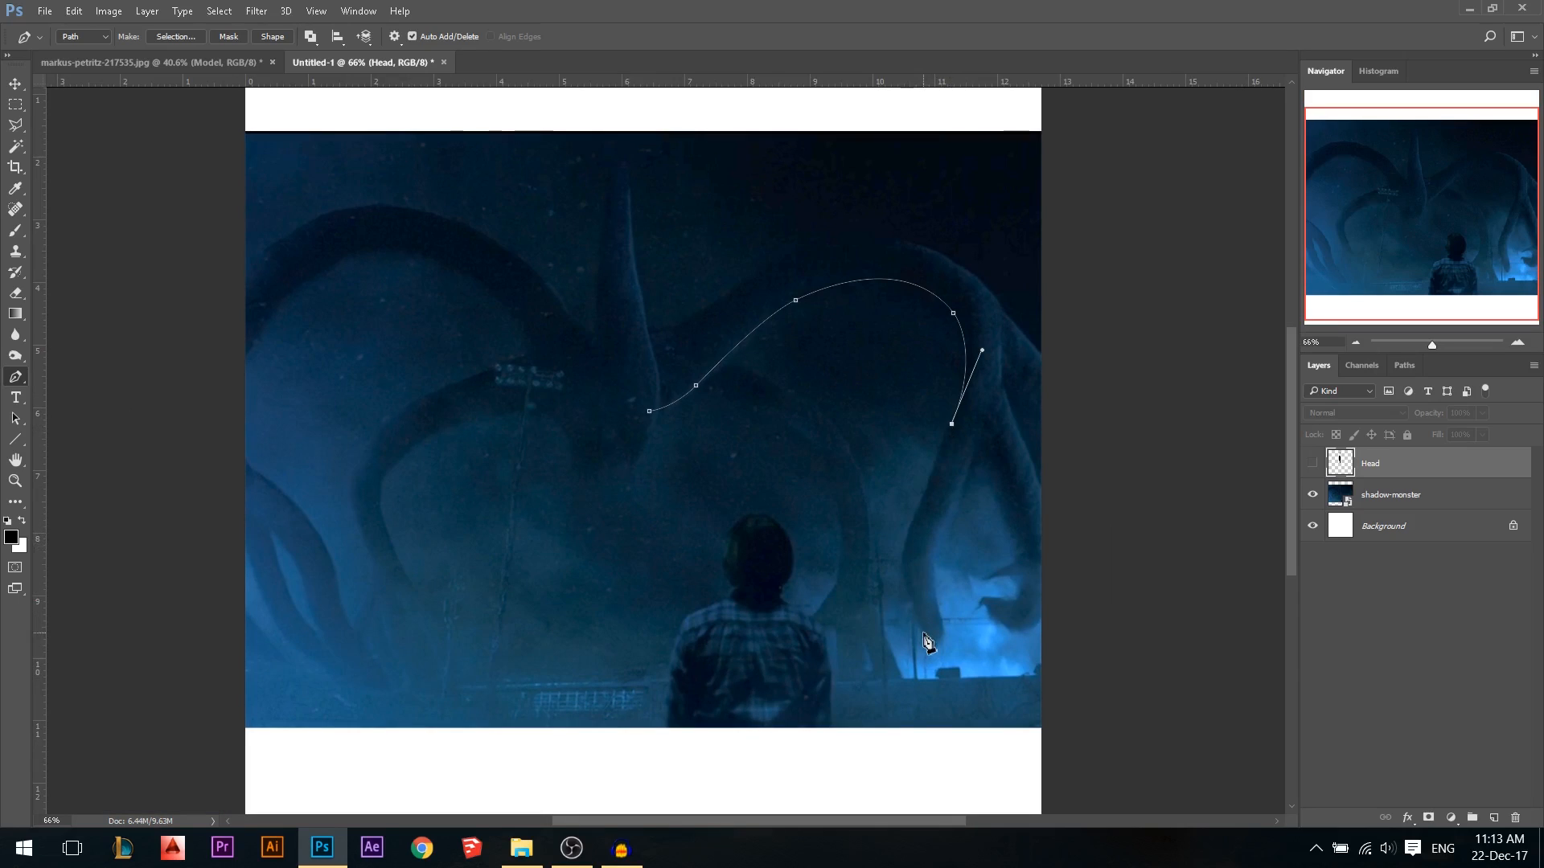
{"action": "left_click_drag", "start_coordinate": [909, 528], "coordinate": [907, 573]}
{"action": "left_click_drag", "start_coordinate": [917, 623], "coordinate": [931, 662]}
{"action": "scroll", "coordinate": [963, 693], "scroll_direction": "up", "scroll_amount": 2}
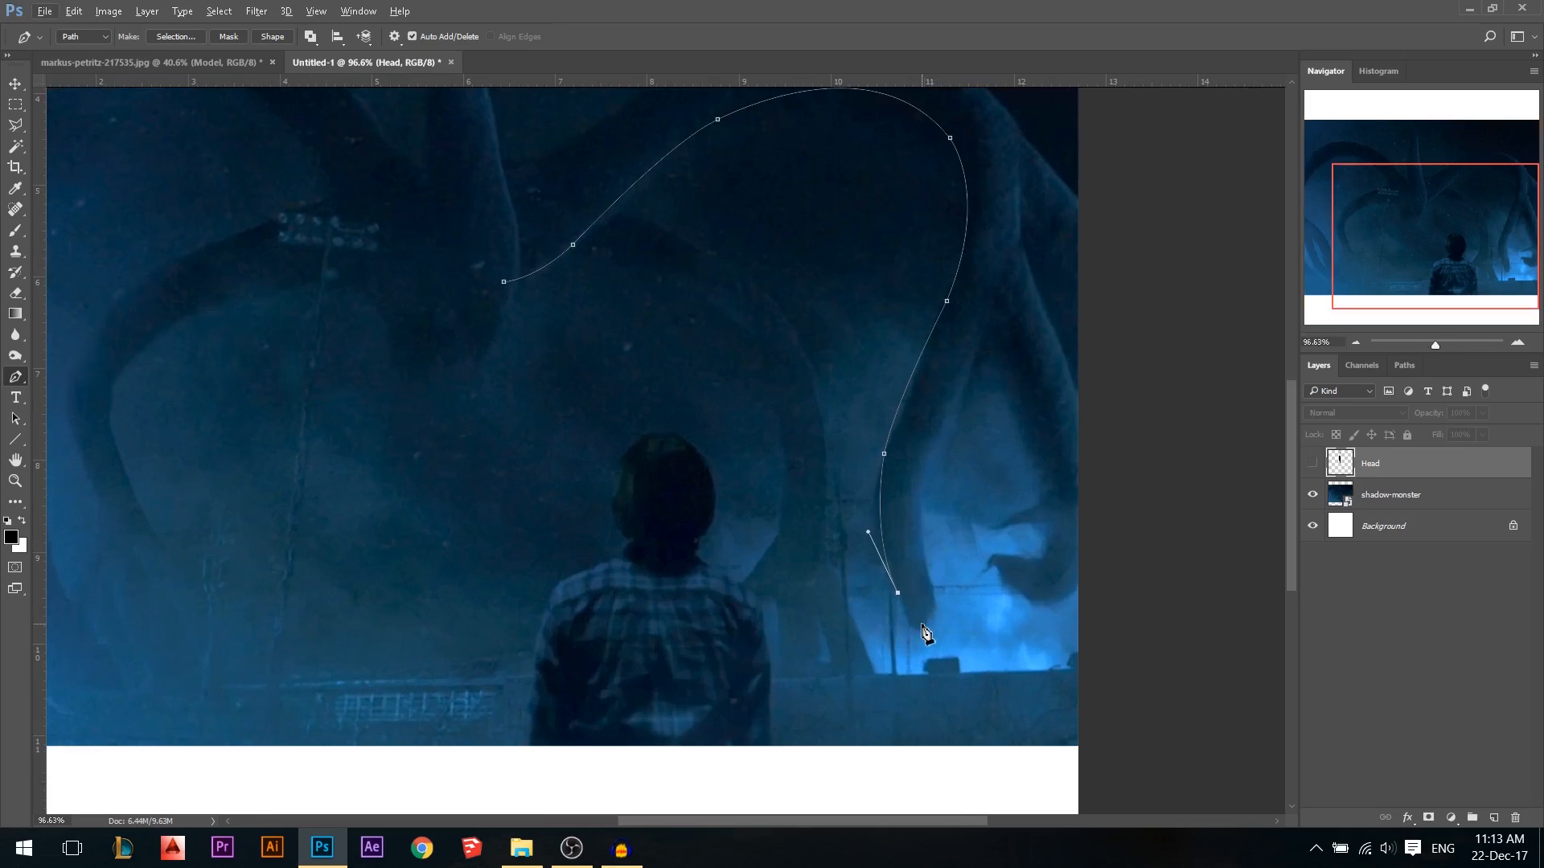
Round the front leg's tip and trace its other edge up and over the fork with the neighbouring leg
{"action": "left_click_drag", "start_coordinate": [927, 641], "coordinate": [932, 624]}
{"action": "left_click_drag", "start_coordinate": [924, 552], "coordinate": [913, 507]}
{"action": "left_click_drag", "start_coordinate": [947, 414], "coordinate": [971, 378]}
{"action": "left_click", "coordinate": [948, 414], "text": "alt"}
{"action": "key", "text": "ctrl+z"}
{"action": "left_click", "coordinate": [947, 414], "text": "alt"}
{"action": "left_click_drag", "start_coordinate": [1003, 370], "coordinate": [1010, 456]}
{"action": "left_click", "coordinate": [1003, 370], "text": "alt"}
{"action": "left_click_drag", "start_coordinate": [1003, 370], "coordinate": [1015, 392]}
Trace the inner edge of the right arm's second leg down to the point of its hooked claw
{"action": "left_click", "coordinate": [1004, 380]}
{"action": "left_click", "coordinate": [1032, 476]}
{"action": "left_click", "coordinate": [1045, 539]}
{"action": "left_click_drag", "start_coordinate": [982, 549], "coordinate": [983, 554]}
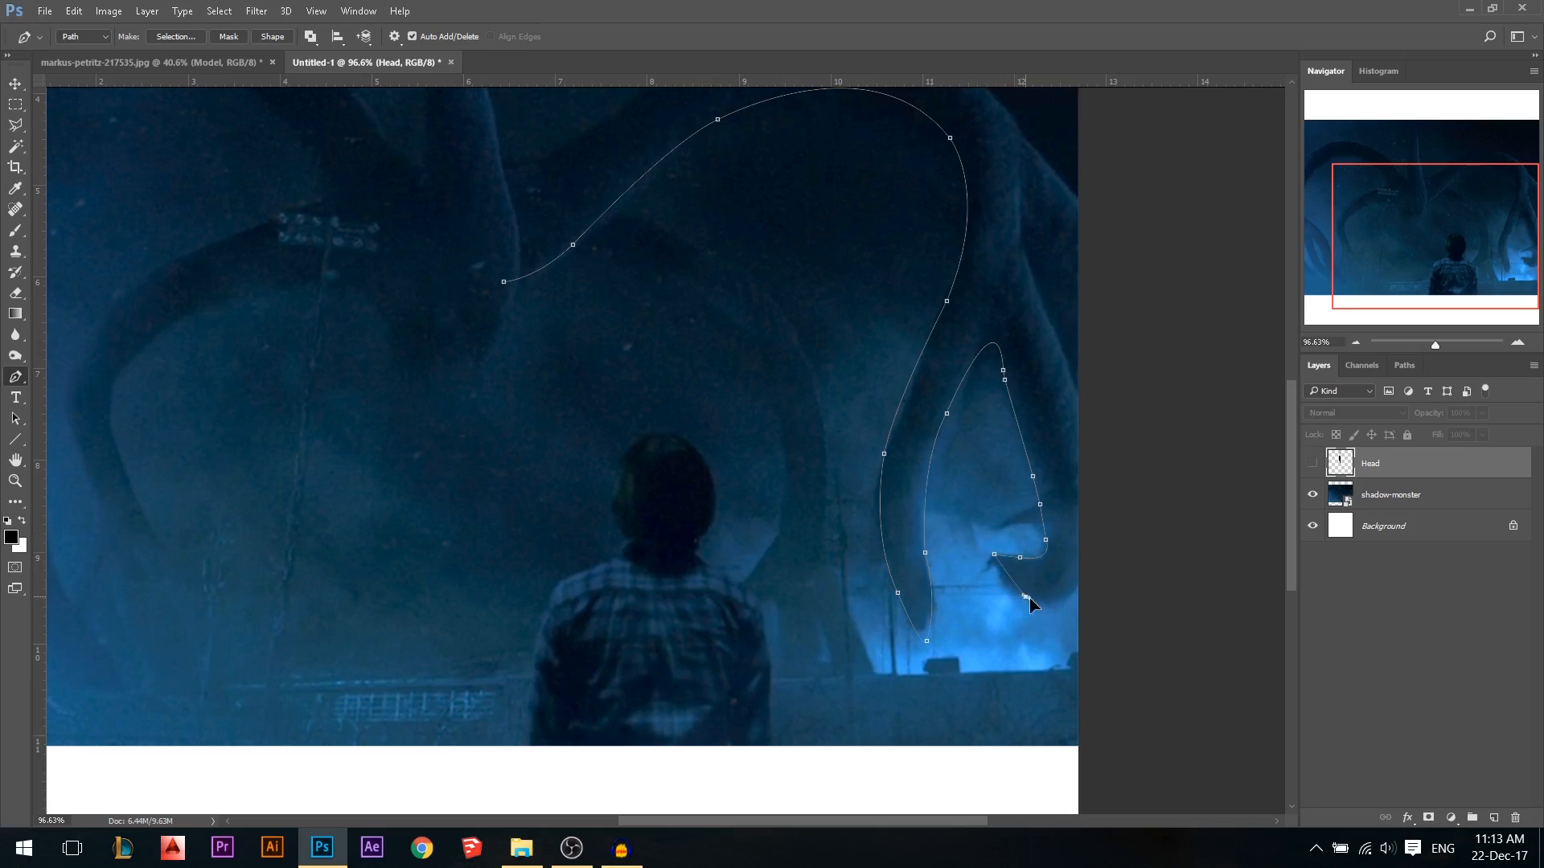
Trace around the hooked claw and up the leg's outer edge, then outline the short third tentacle past the image's right border
{"action": "left_click_drag", "start_coordinate": [1078, 596], "coordinate": [1117, 488]}
{"action": "left_click", "coordinate": [1095, 550], "text": "alt"}
{"action": "left_click_drag", "start_coordinate": [1072, 382], "coordinate": [1037, 324]}
{"action": "left_click", "coordinate": [1073, 382], "text": "alt"}
{"action": "left_click", "coordinate": [1041, 299]}
{"action": "left_click_drag", "start_coordinate": [1097, 328], "coordinate": [1101, 369]}
{"action": "left_click_drag", "start_coordinate": [1095, 292], "coordinate": [1102, 285]}
{"action": "left_click_drag", "start_coordinate": [1093, 232], "coordinate": [1090, 222]}
{"action": "scroll", "coordinate": [1103, 263], "scroll_direction": "down", "scroll_amount": 2}
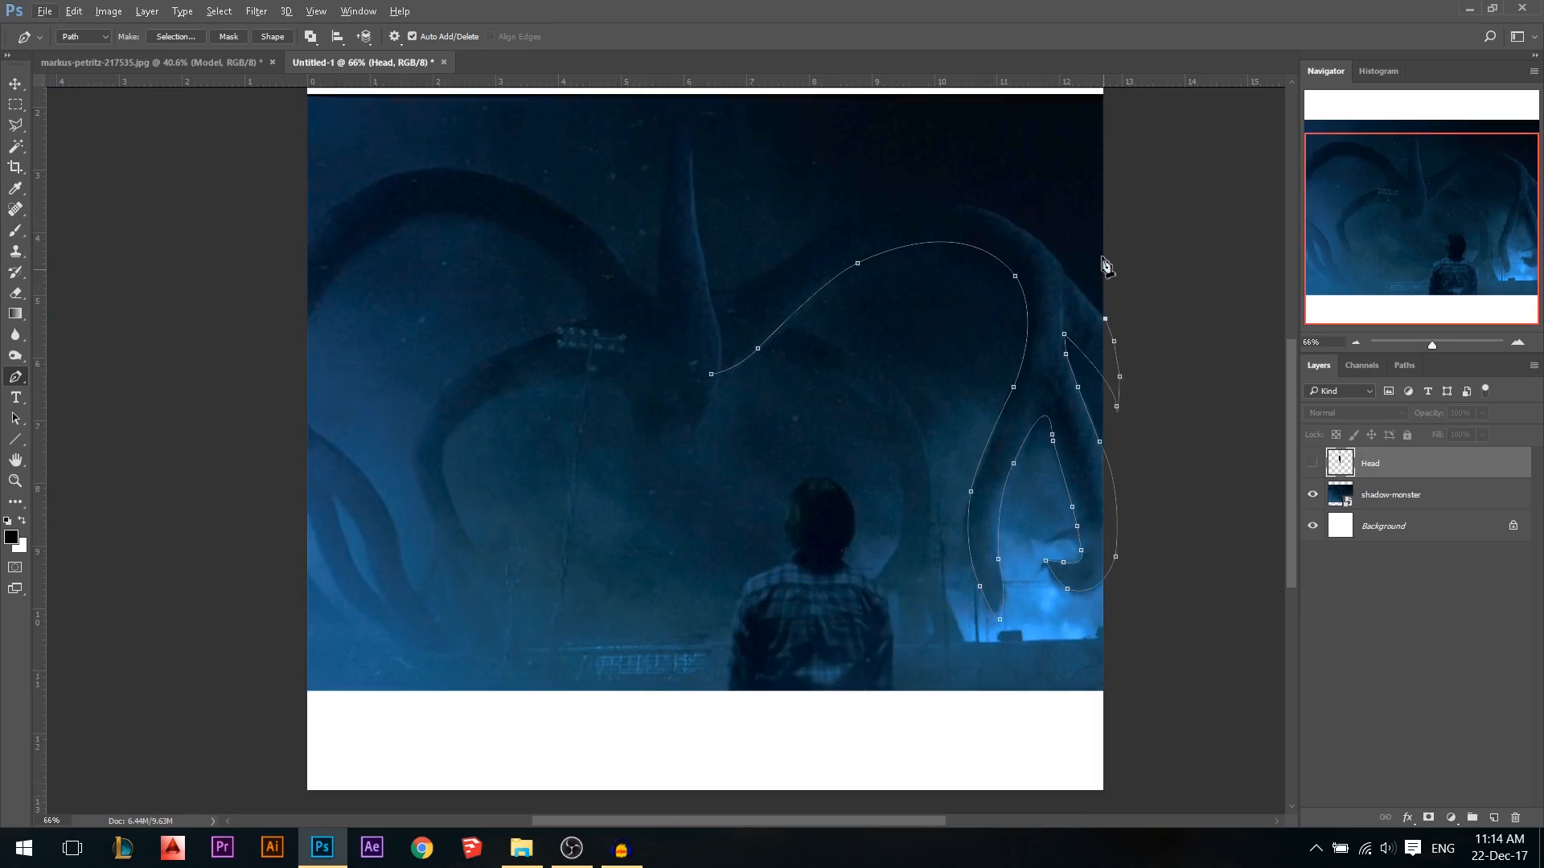
Trace the upper edge of the right arm back to the head and close the path at its starting point
{"action": "left_click_drag", "start_coordinate": [931, 214], "coordinate": [834, 218]}
{"action": "left_click", "coordinate": [929, 217]}
{"action": "left_click_drag", "start_coordinate": [759, 292], "coordinate": [673, 300]}
{"action": "left_click", "coordinate": [761, 293]}
{"action": "left_click", "coordinate": [692, 304]}
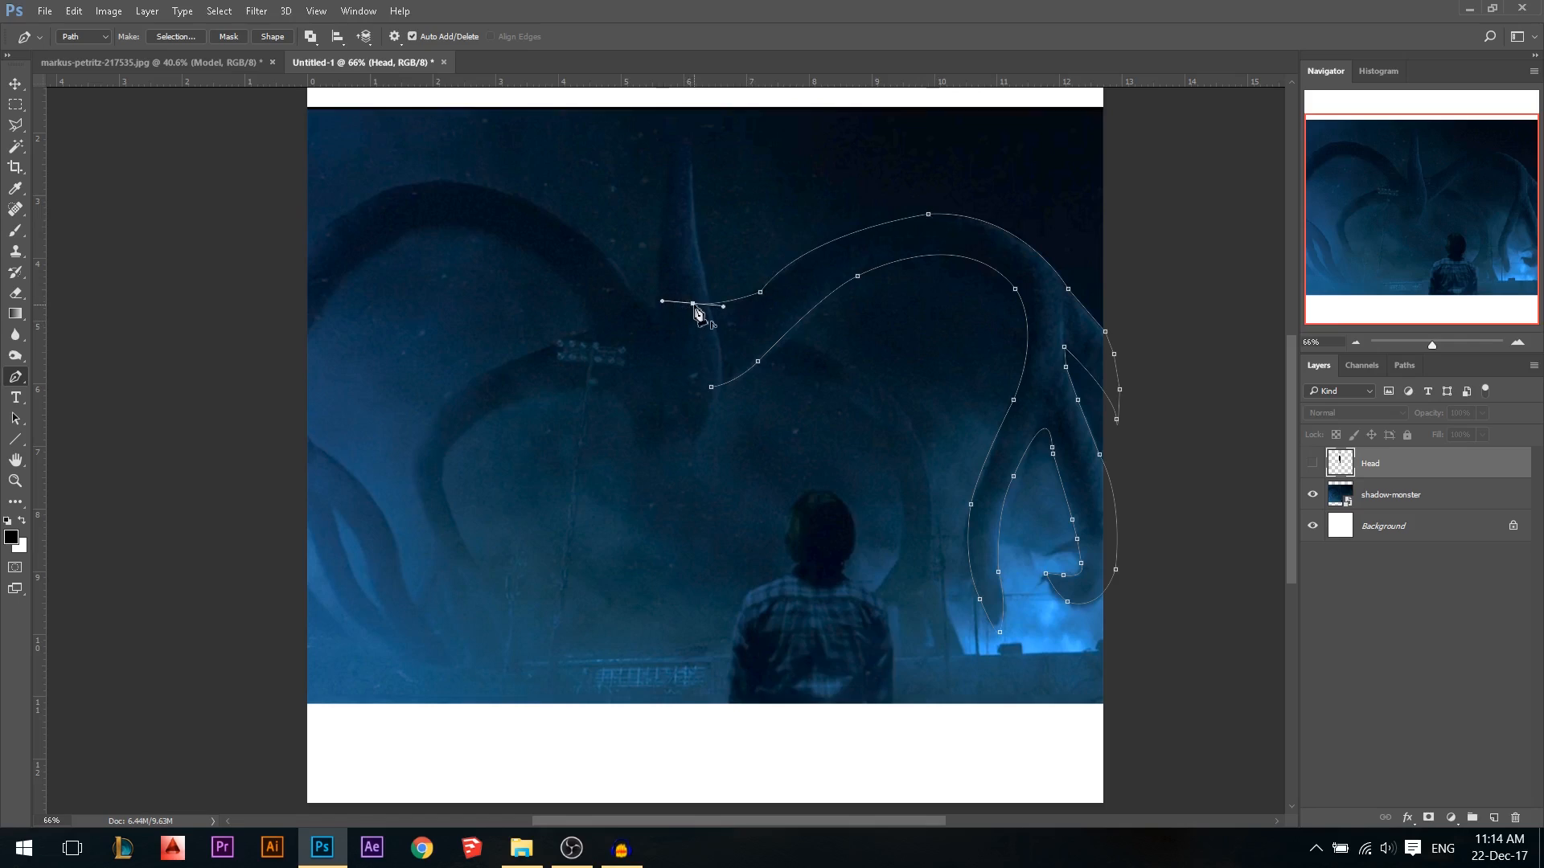
{"action": "left_click", "coordinate": [713, 389]}
Extend the canvas to the right with the Crop tool so it contains the whole right arm path
{"action": "key", "text": "c"}
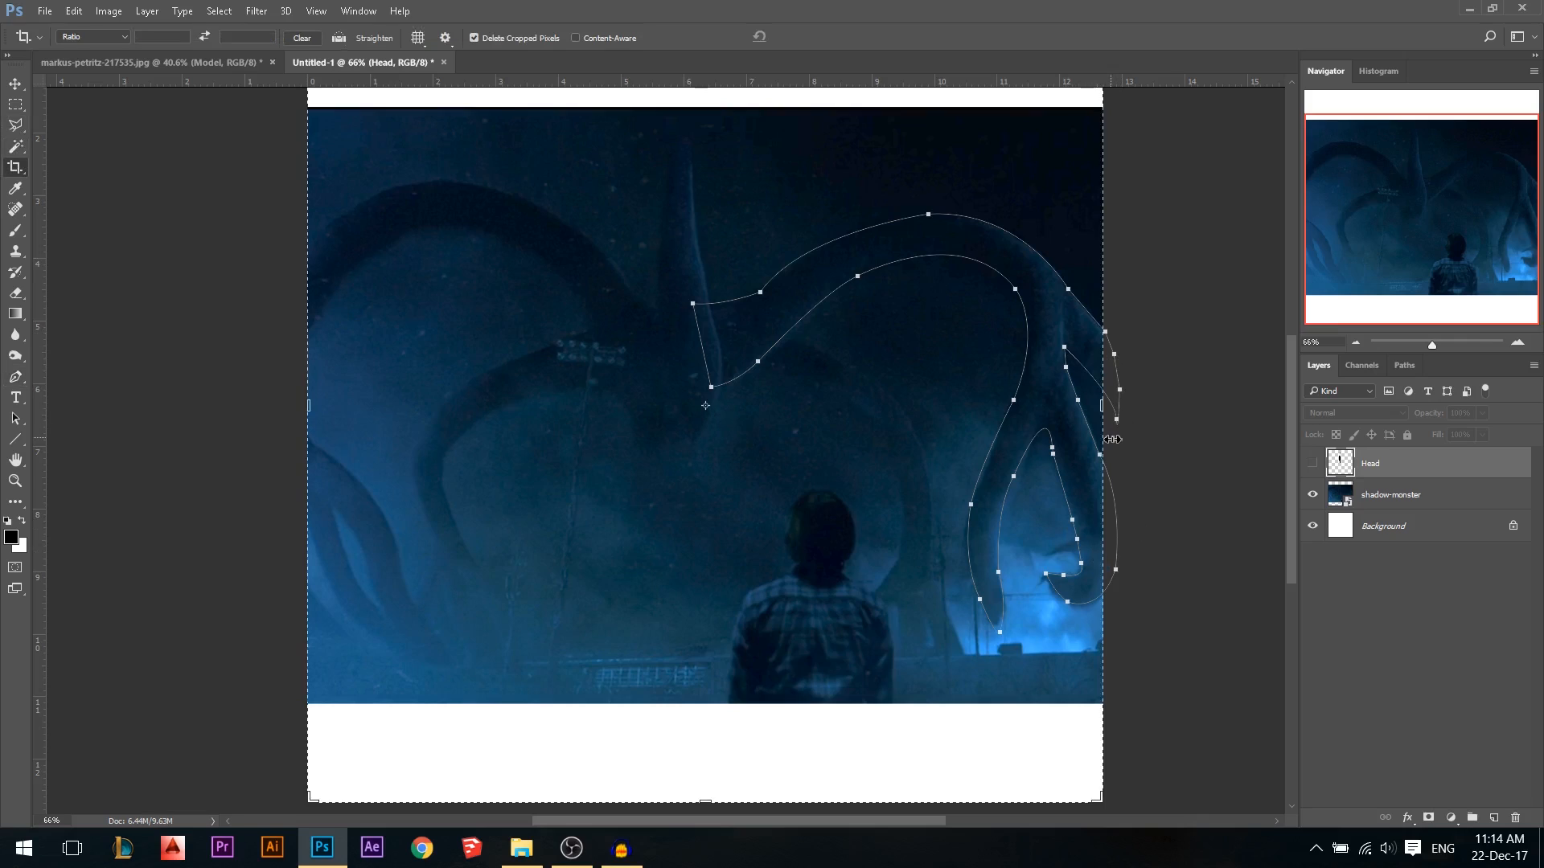
{"action": "left_click_drag", "start_coordinate": [1103, 408], "coordinate": [1137, 412]}
{"action": "key", "text": "Return"}
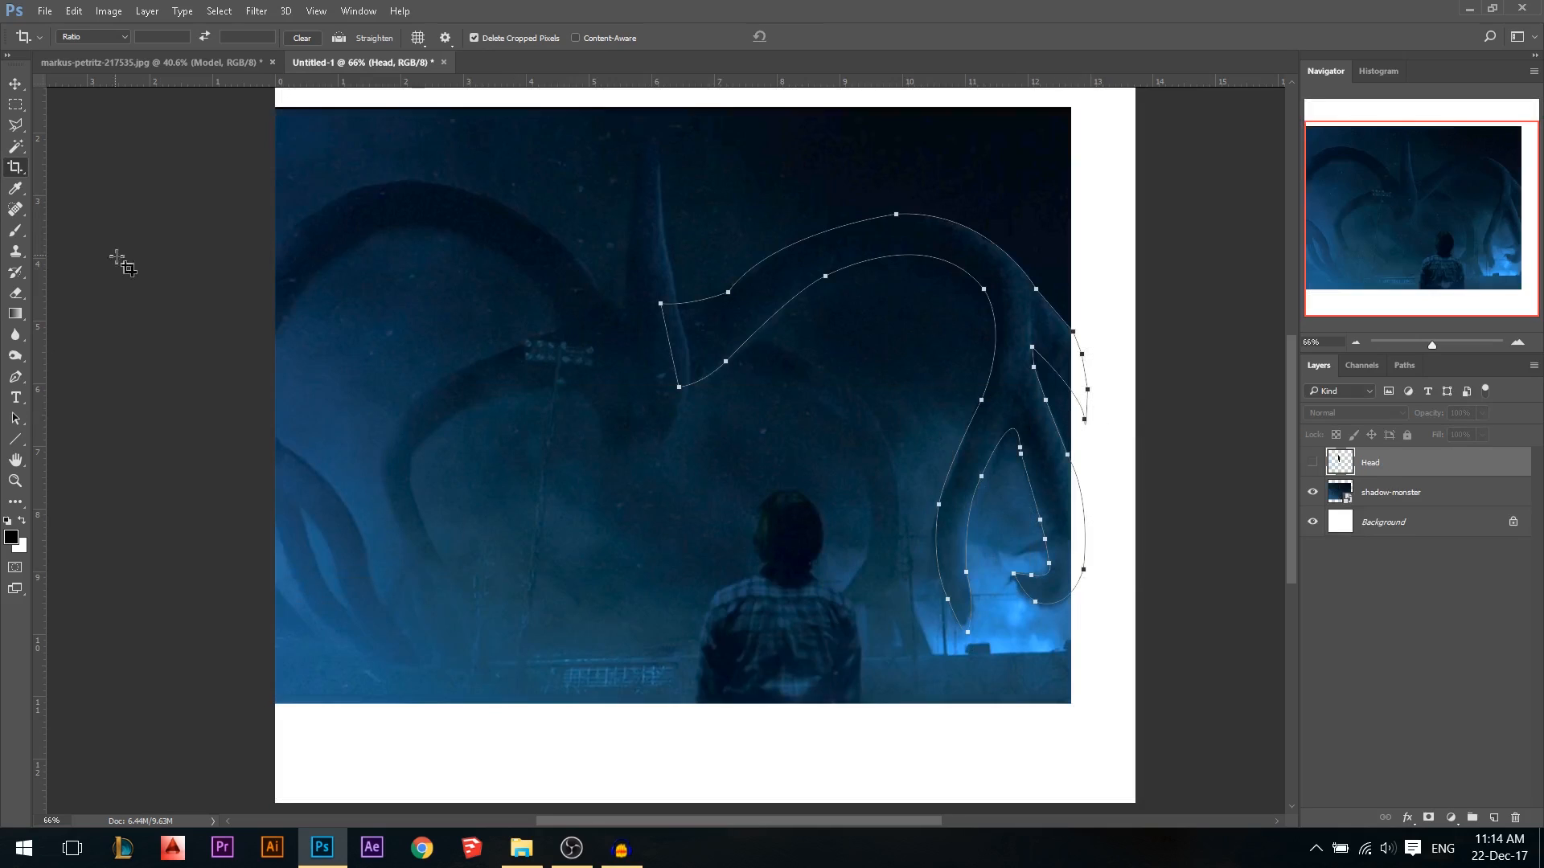
Convert the right arm path into a selection with a 0.5-pixel feather and add a new layer named "Right"
{"action": "left_click", "coordinate": [16, 378]}
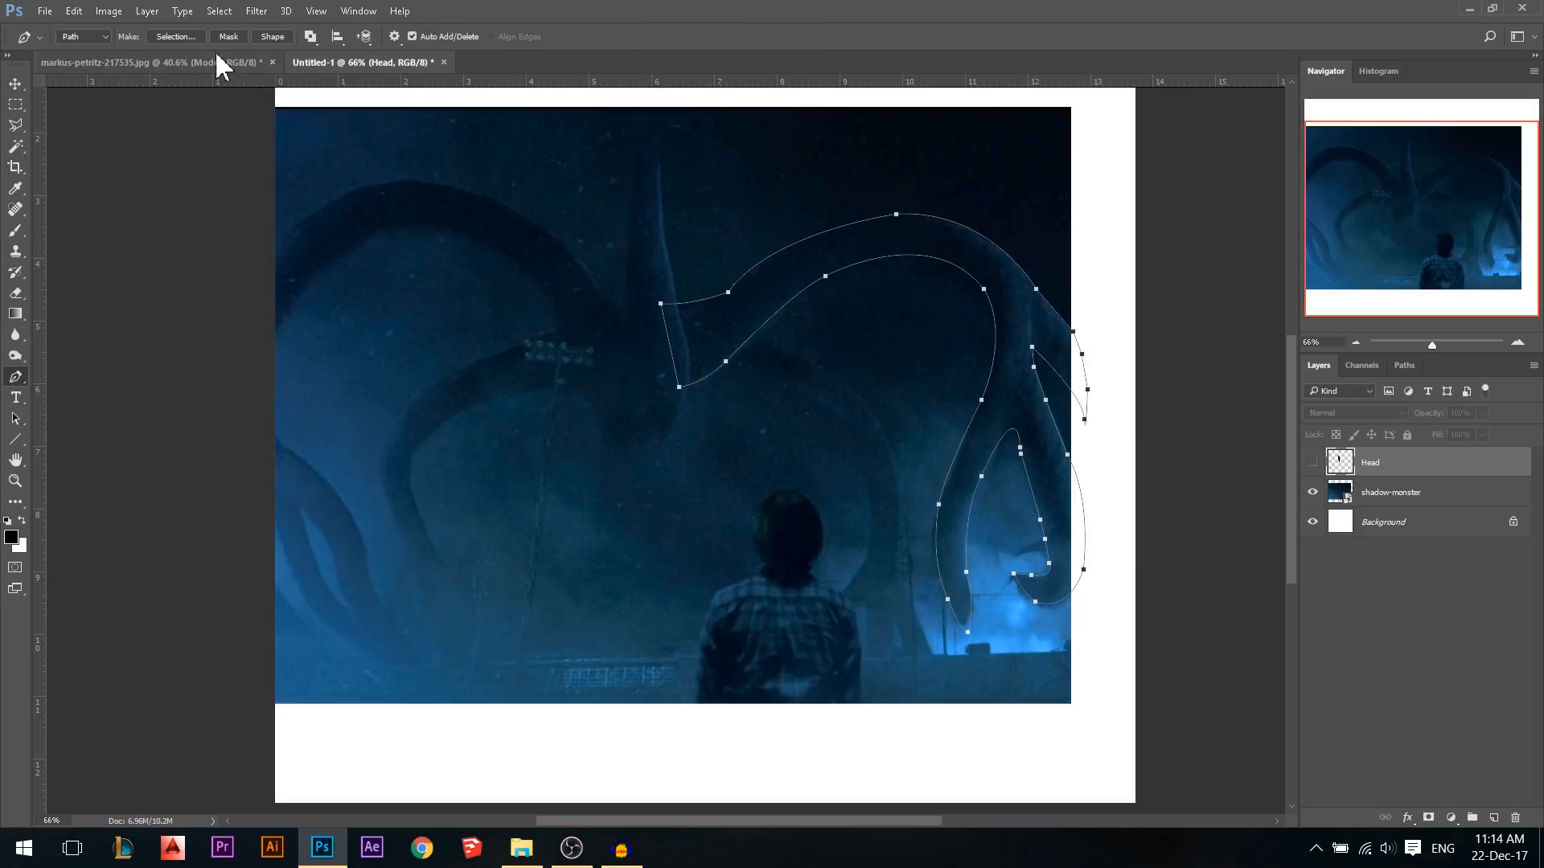
{"action": "left_click", "coordinate": [190, 39]}
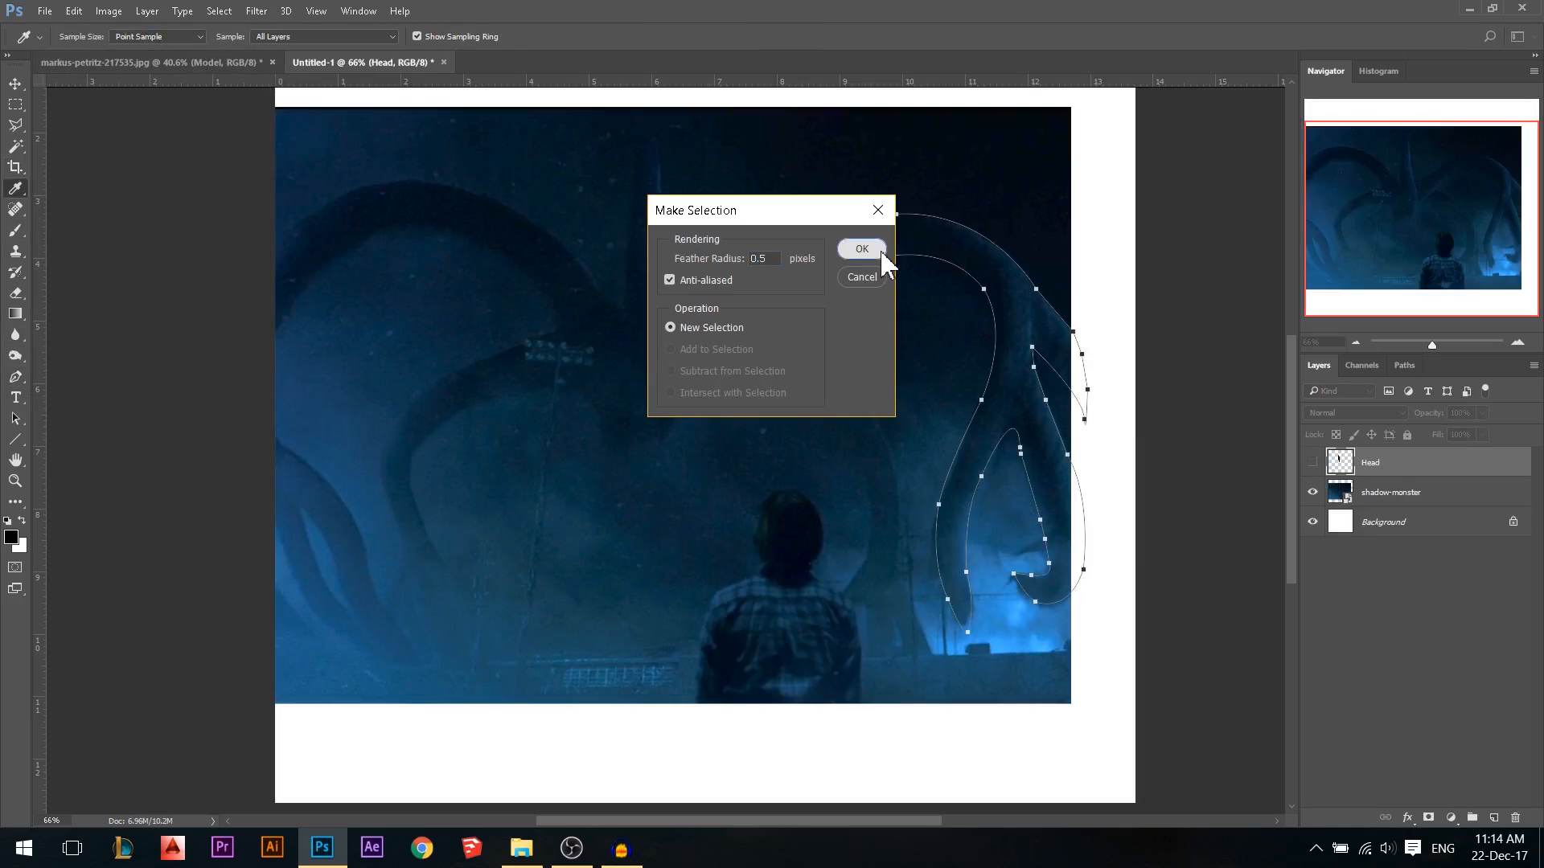
{"action": "left_click", "coordinate": [862, 249]}
{"action": "left_click", "coordinate": [1495, 817]}
{"action": "double_click", "coordinate": [1374, 464]}
{"action": "type", "text": "Right"}
{"action": "key", "text": "Return"}
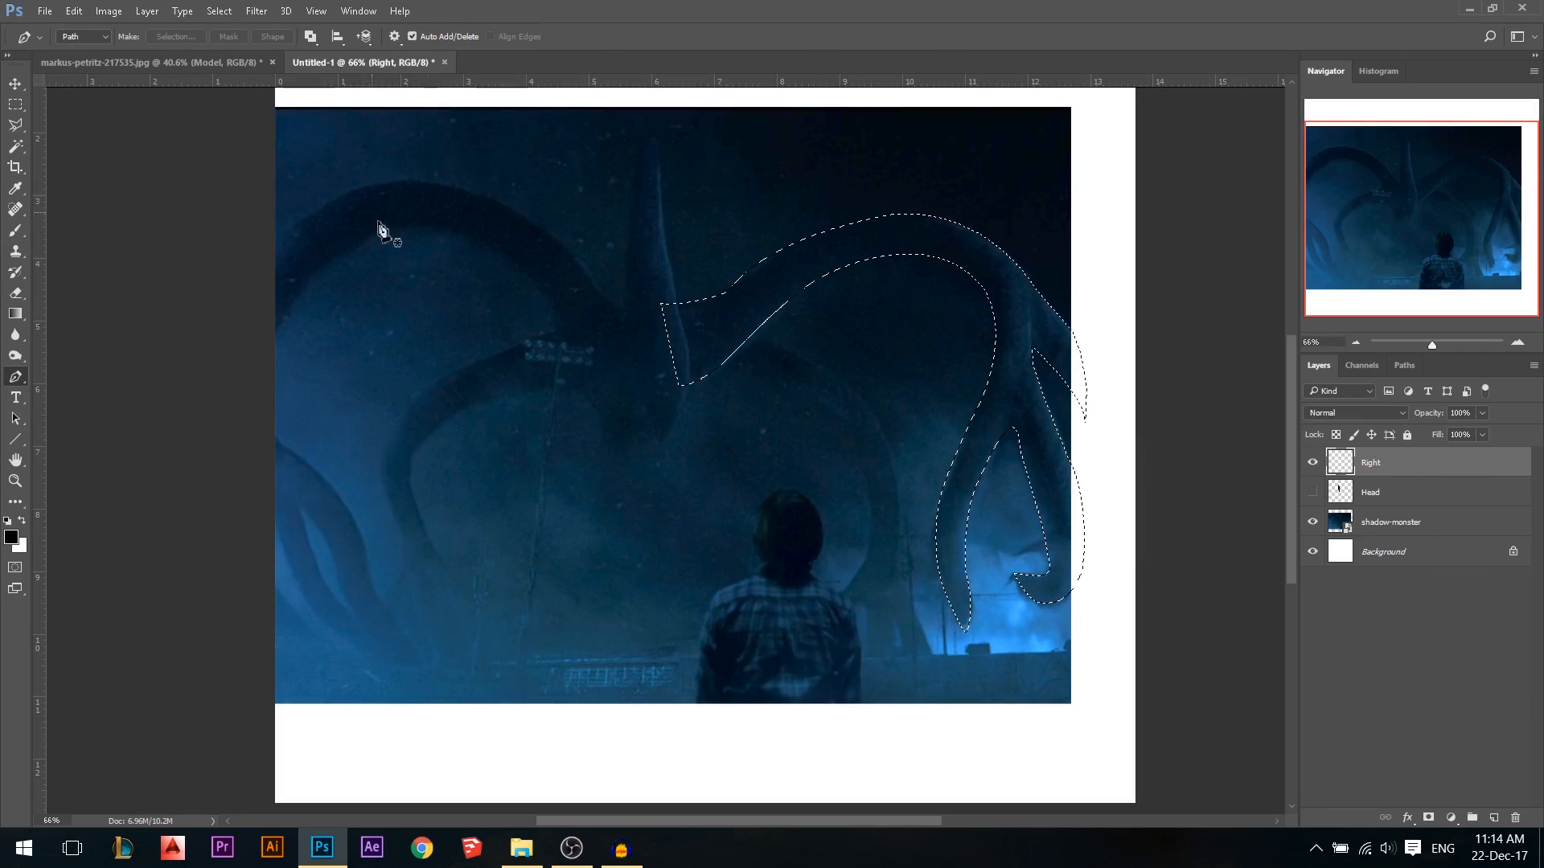
Fill the right arm selection with black, deselect it, check it against the head, and hide the Right and Head layers
{"action": "key", "text": "alt+BackSpace"}
{"action": "key", "text": "ctrl+d"}
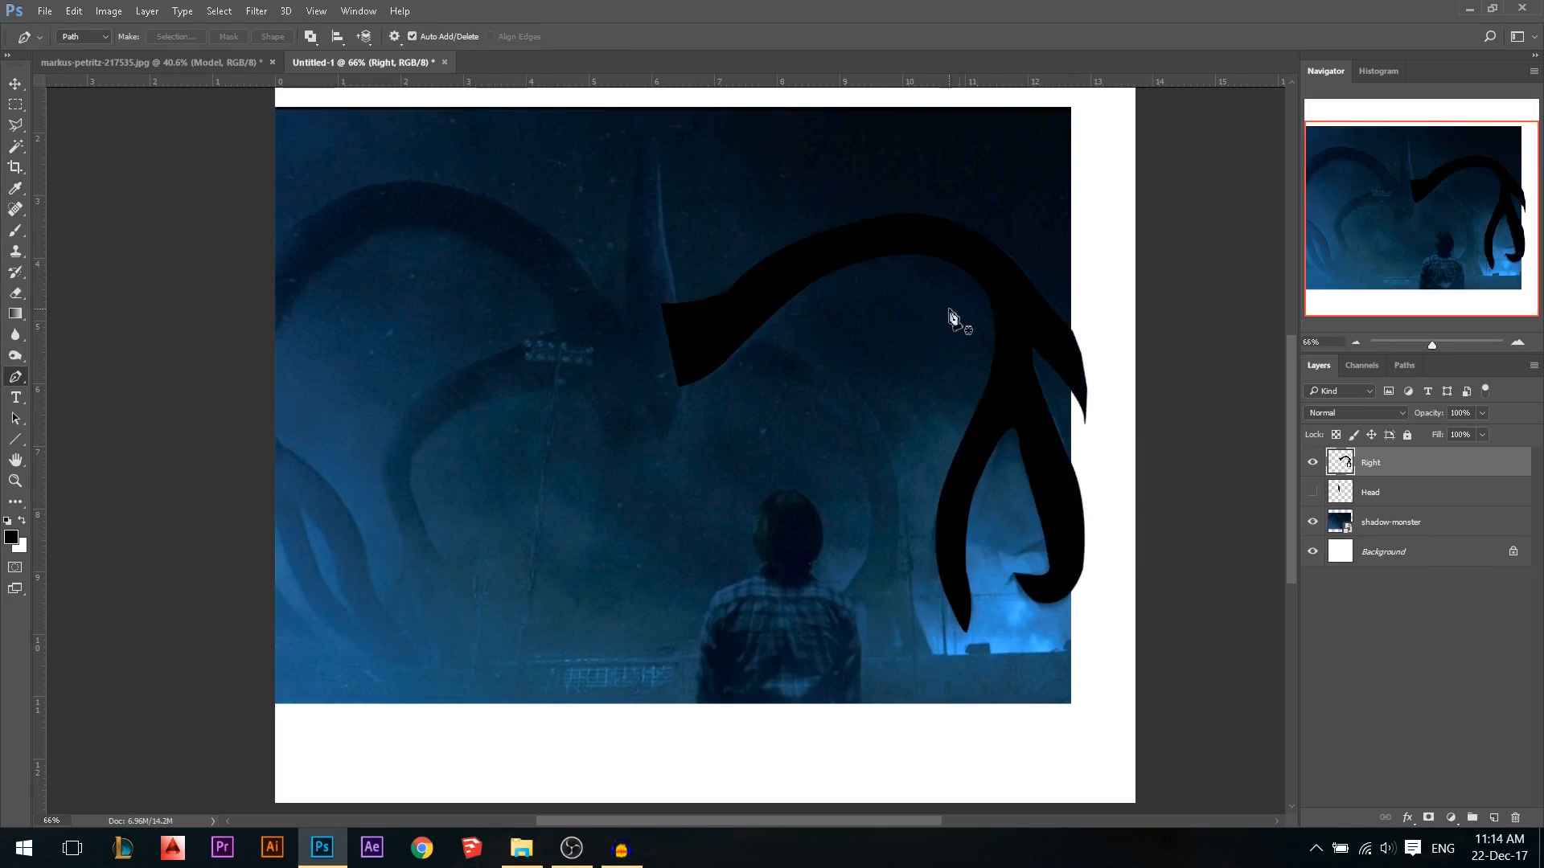
{"action": "left_click", "coordinate": [1312, 492]}
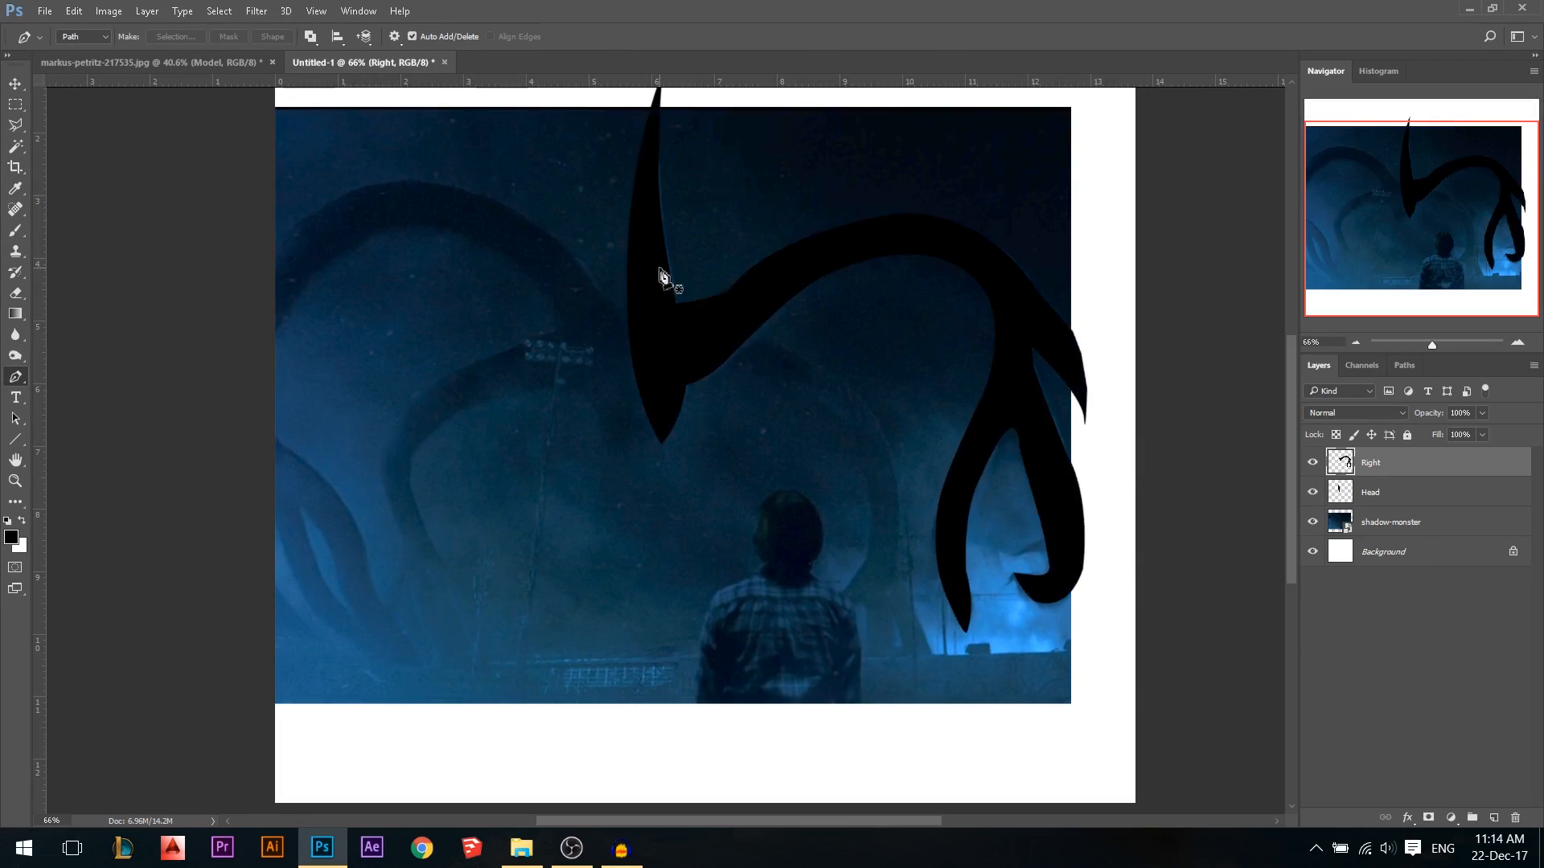
{"action": "left_click", "coordinate": [1313, 492]}
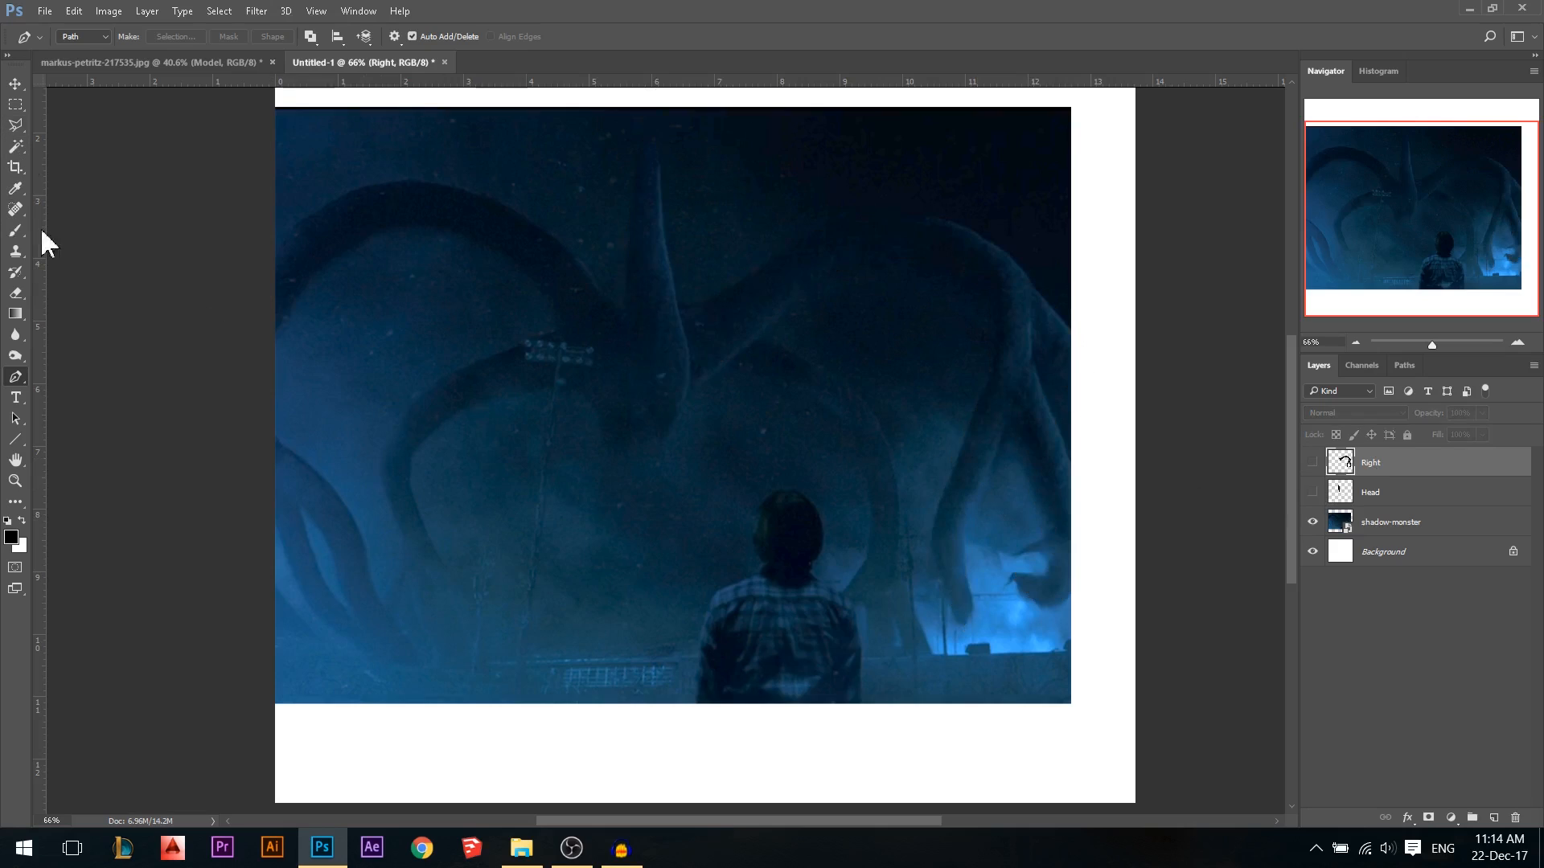
Start a Pen tool path at the head and trace the left arm's outer edge, curving it beyond the canvas's left border
{"action": "scroll", "coordinate": [595, 305], "scroll_direction": "up", "scroll_amount": 1}
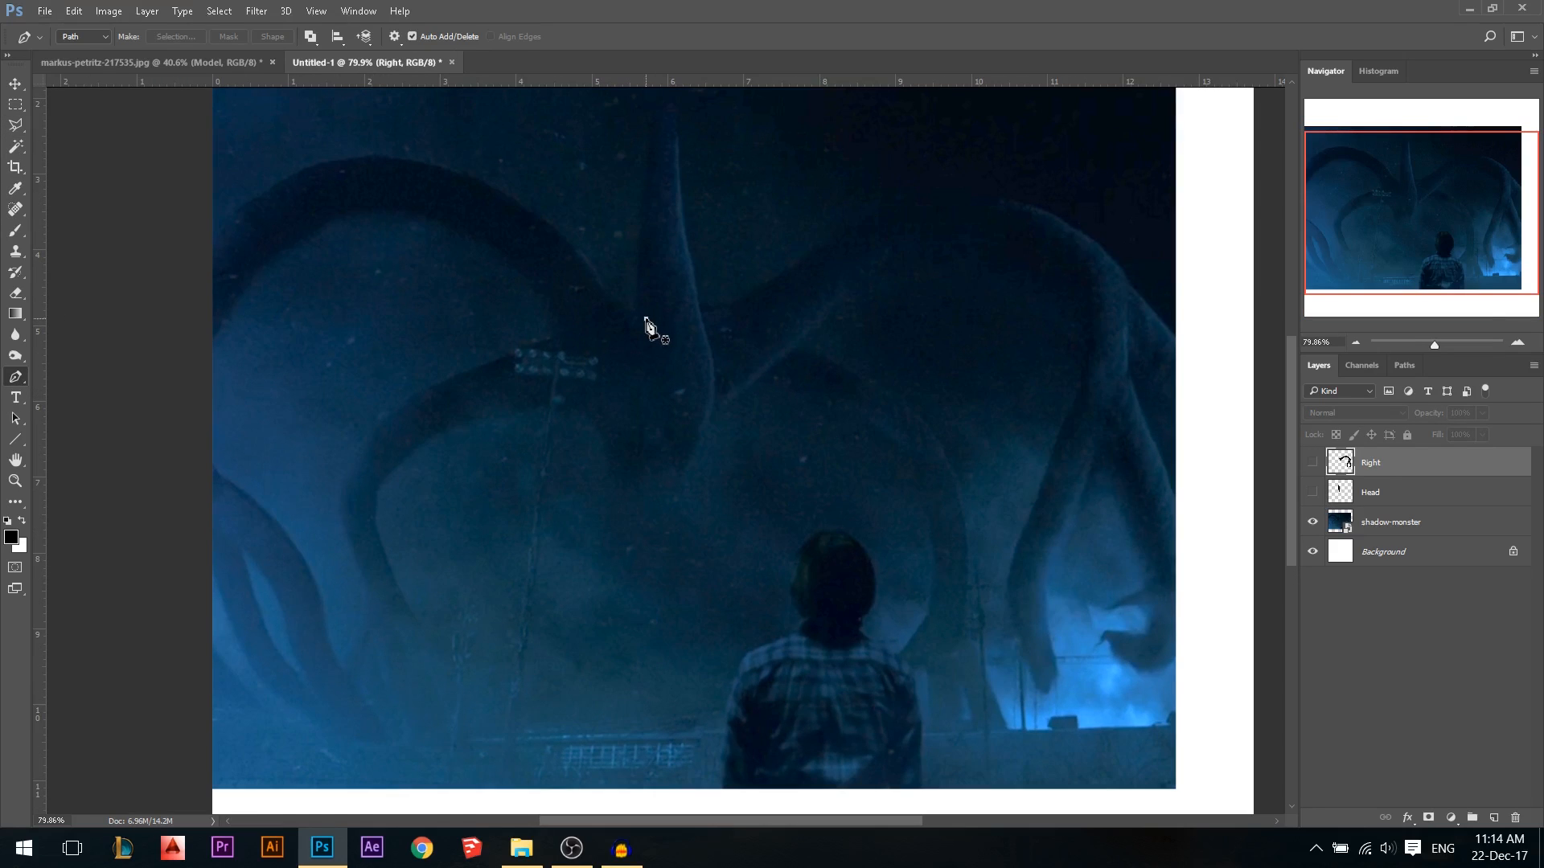
{"action": "scroll", "coordinate": [792, 442], "scroll_direction": "down", "scroll_amount": 1}
{"action": "scroll", "coordinate": [407, 212], "scroll_direction": "up", "scroll_amount": 1}
{"action": "left_click_drag", "start_coordinate": [405, 204], "coordinate": [233, 229]}
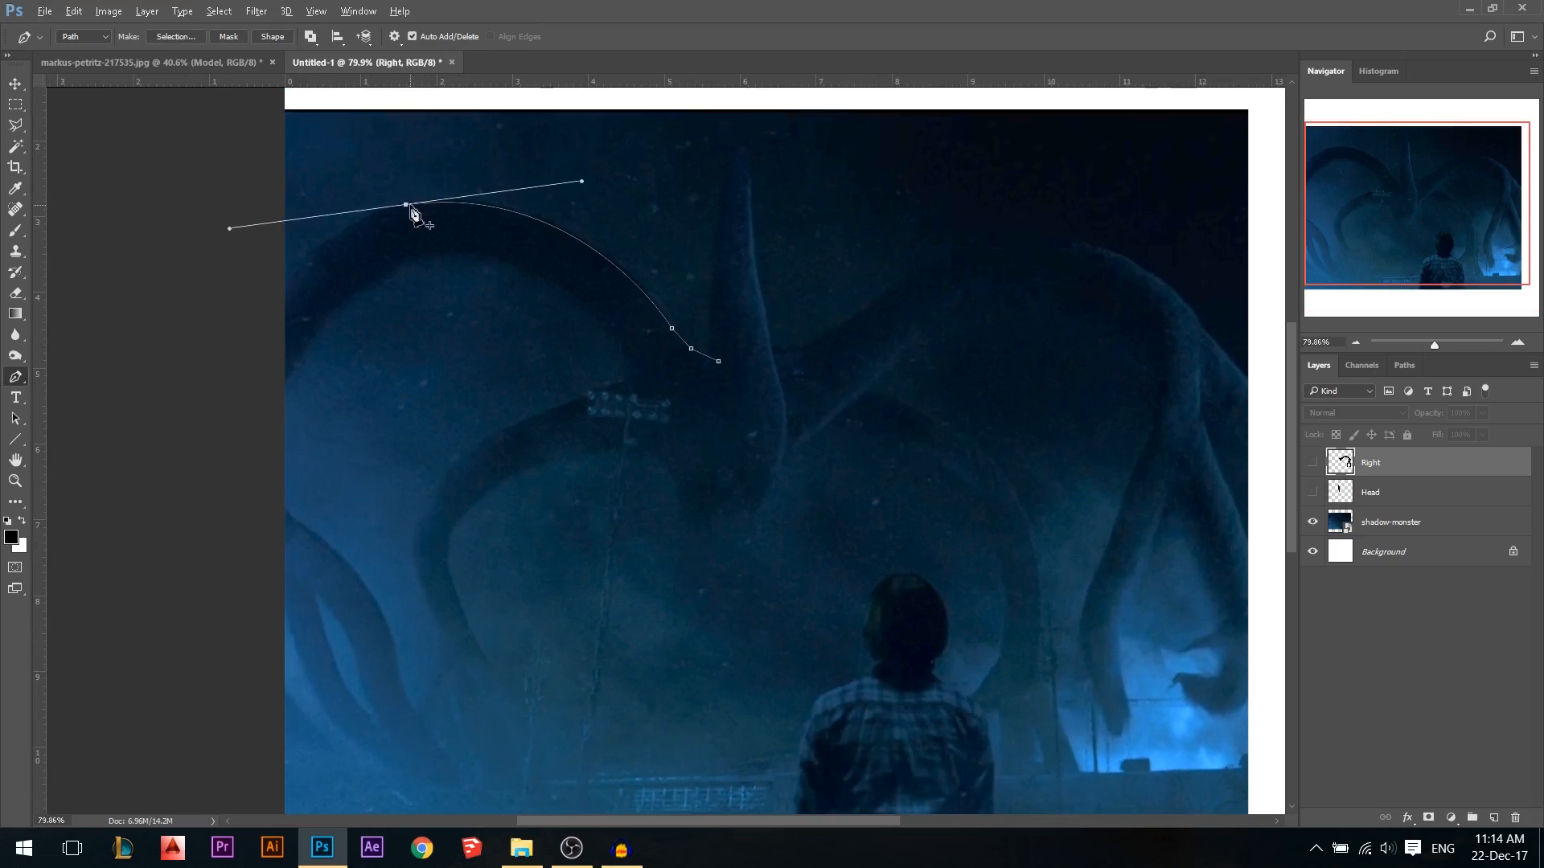
{"action": "left_click", "coordinate": [405, 204], "text": "alt"}
{"action": "scroll", "coordinate": [1017, 349], "scroll_direction": "down", "scroll_amount": 1}
{"action": "left_click_drag", "start_coordinate": [374, 351], "coordinate": [318, 454]}
{"action": "left_click", "coordinate": [375, 352], "text": "alt"}
{"action": "left_click_drag", "start_coordinate": [346, 450], "coordinate": [385, 623]}
{"action": "left_click", "coordinate": [346, 451], "text": "alt"}
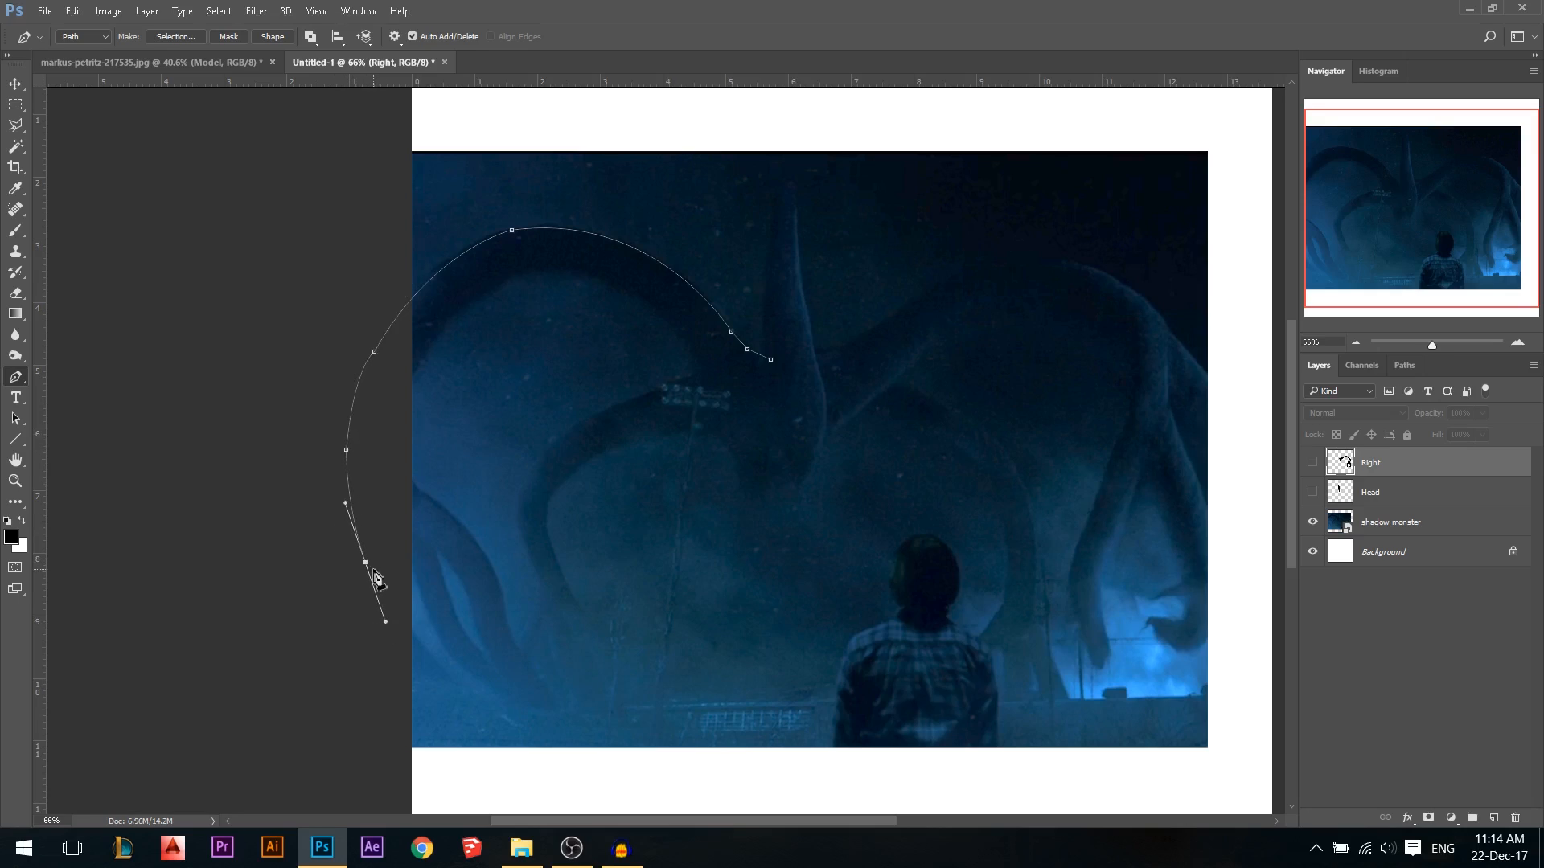
Trace the left arm's first claw to its tip near the ground and back up its inner edge outside the canvas
{"action": "mouse_move", "coordinate": [427, 682]}
{"action": "left_mouse_down"}
{"action": "mouse_move", "coordinate": [460, 705]}
{"action": "mouse_move", "coordinate": [455, 686]}
{"action": "left_mouse_up"}
{"action": "left_click_drag", "start_coordinate": [392, 633], "coordinate": [402, 514]}
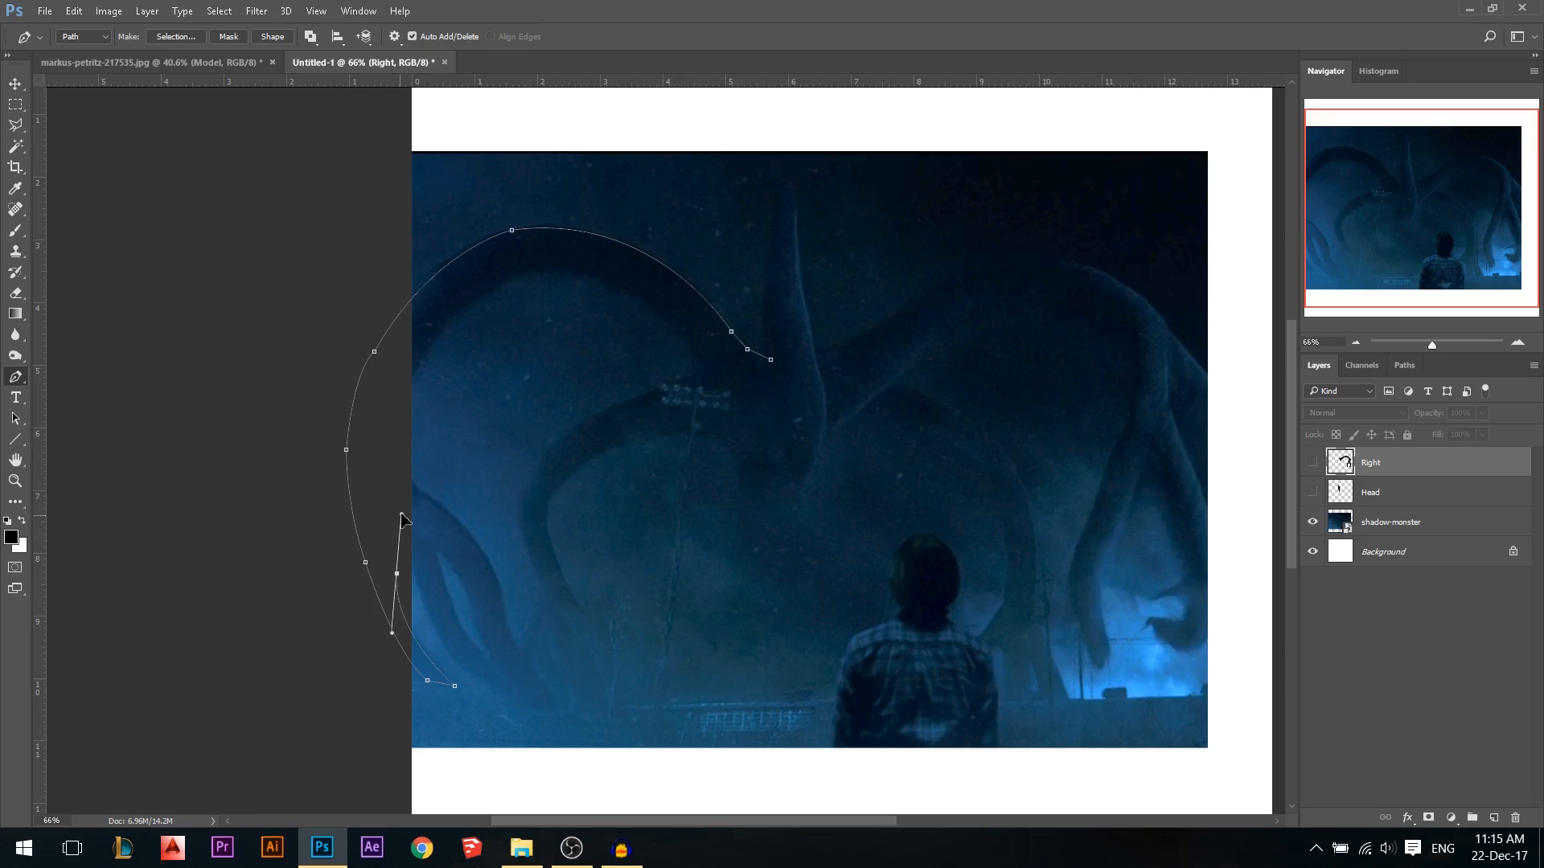
{"action": "left_click", "coordinate": [397, 575], "text": "alt"}
{"action": "left_click_drag", "start_coordinate": [429, 685], "coordinate": [421, 672]}
{"action": "key", "text": "ctrl+alt+z"}
{"action": "key", "text": "shift+ctrl+z"}
{"action": "scroll", "coordinate": [402, 579], "scroll_direction": "up", "scroll_amount": 3}
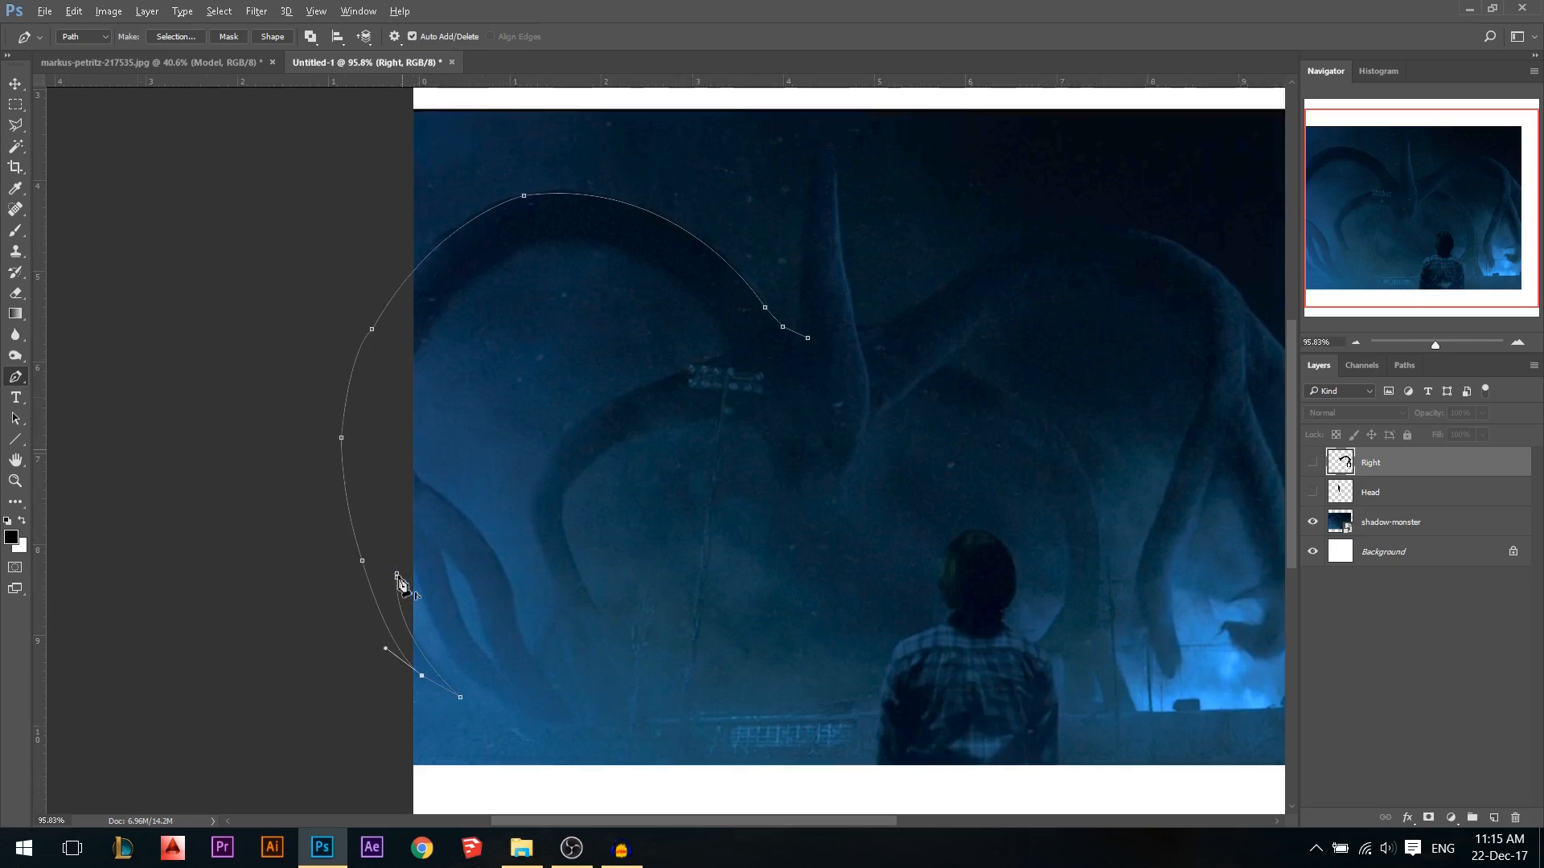
{"action": "key", "text": "ctrl+alt+z"}
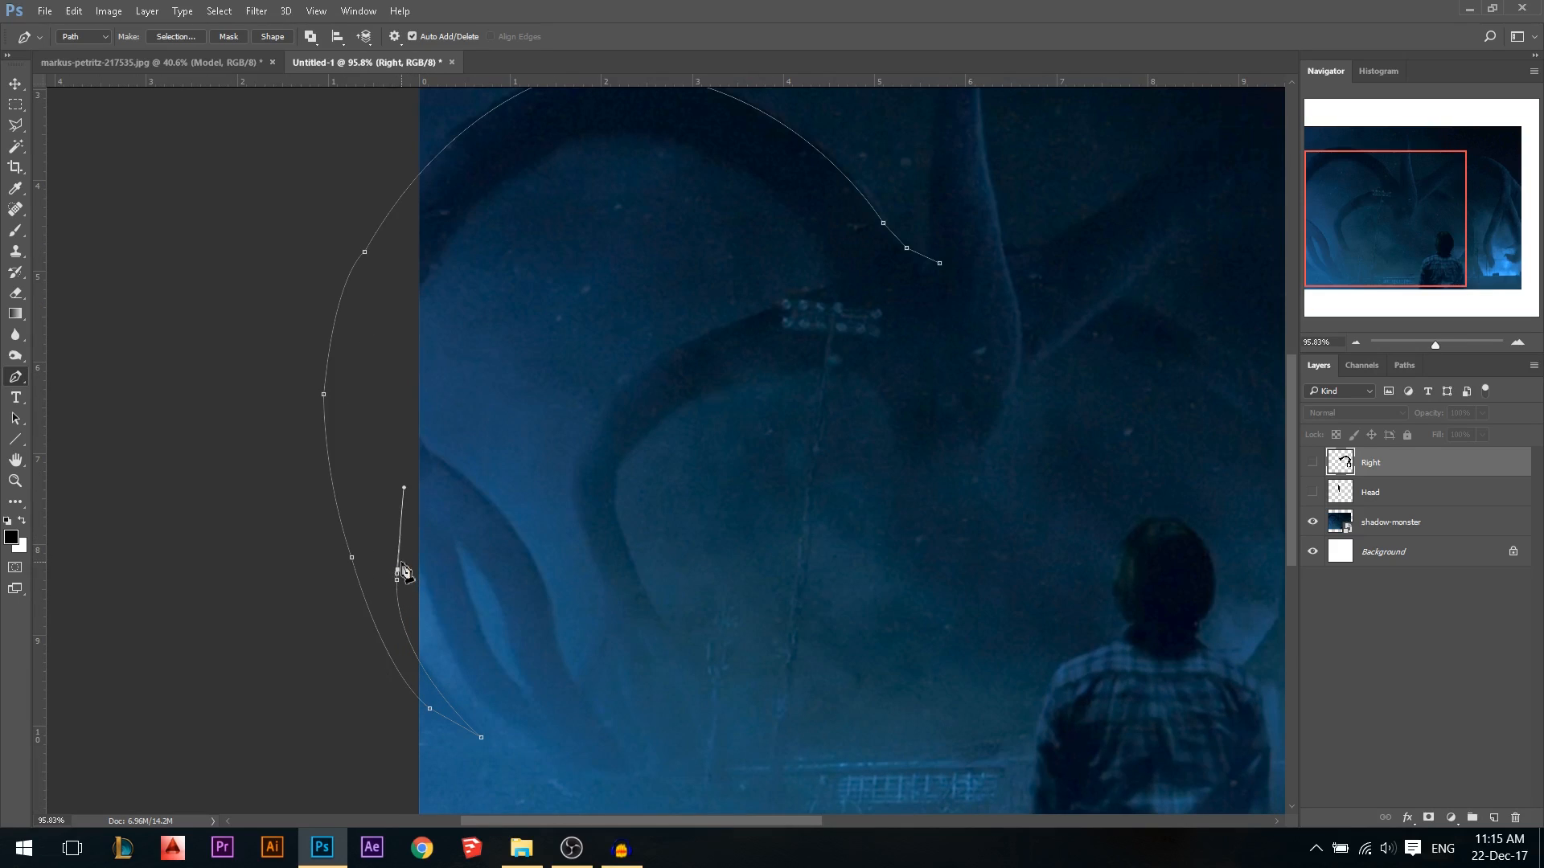
Trace from the gap between the claws down the second claw's inner edge to a pointed tip
{"action": "left_click", "coordinate": [388, 521]}
{"action": "left_click", "coordinate": [425, 590]}
{"action": "left_click_drag", "start_coordinate": [514, 728], "coordinate": [573, 750]}
{"action": "key", "text": "ctrl+alt+z"}
{"action": "left_click_drag", "start_coordinate": [503, 673], "coordinate": [548, 683]}
{"action": "scroll", "coordinate": [507, 683], "scroll_direction": "down", "scroll_amount": 1}
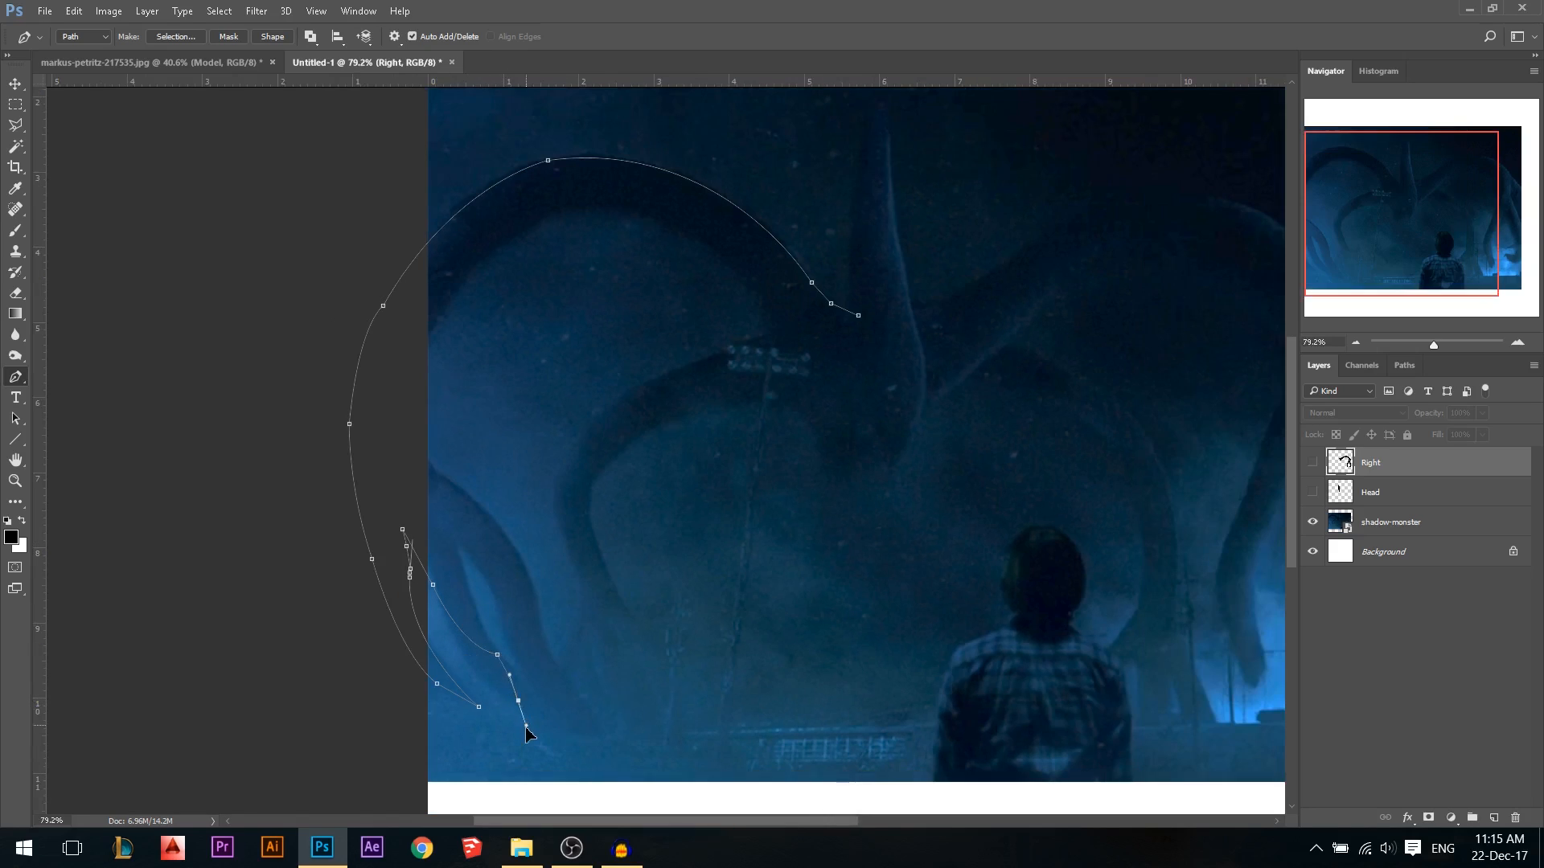
{"action": "key", "text": "ctrl+z"}
{"action": "left_click_drag", "start_coordinate": [536, 717], "coordinate": [544, 764]}
{"action": "left_click", "coordinate": [537, 718], "text": "alt"}
Trace the second claw's other edge upward and follow the underside of the left arm's large arch
{"action": "left_click_drag", "start_coordinate": [530, 640], "coordinate": [510, 605]}
{"action": "left_click_drag", "start_coordinate": [479, 554], "coordinate": [454, 515]}
{"action": "left_click_drag", "start_coordinate": [415, 394], "coordinate": [419, 351]}
{"action": "left_click_drag", "start_coordinate": [507, 243], "coordinate": [573, 205]}
{"action": "left_click", "coordinate": [706, 245]}
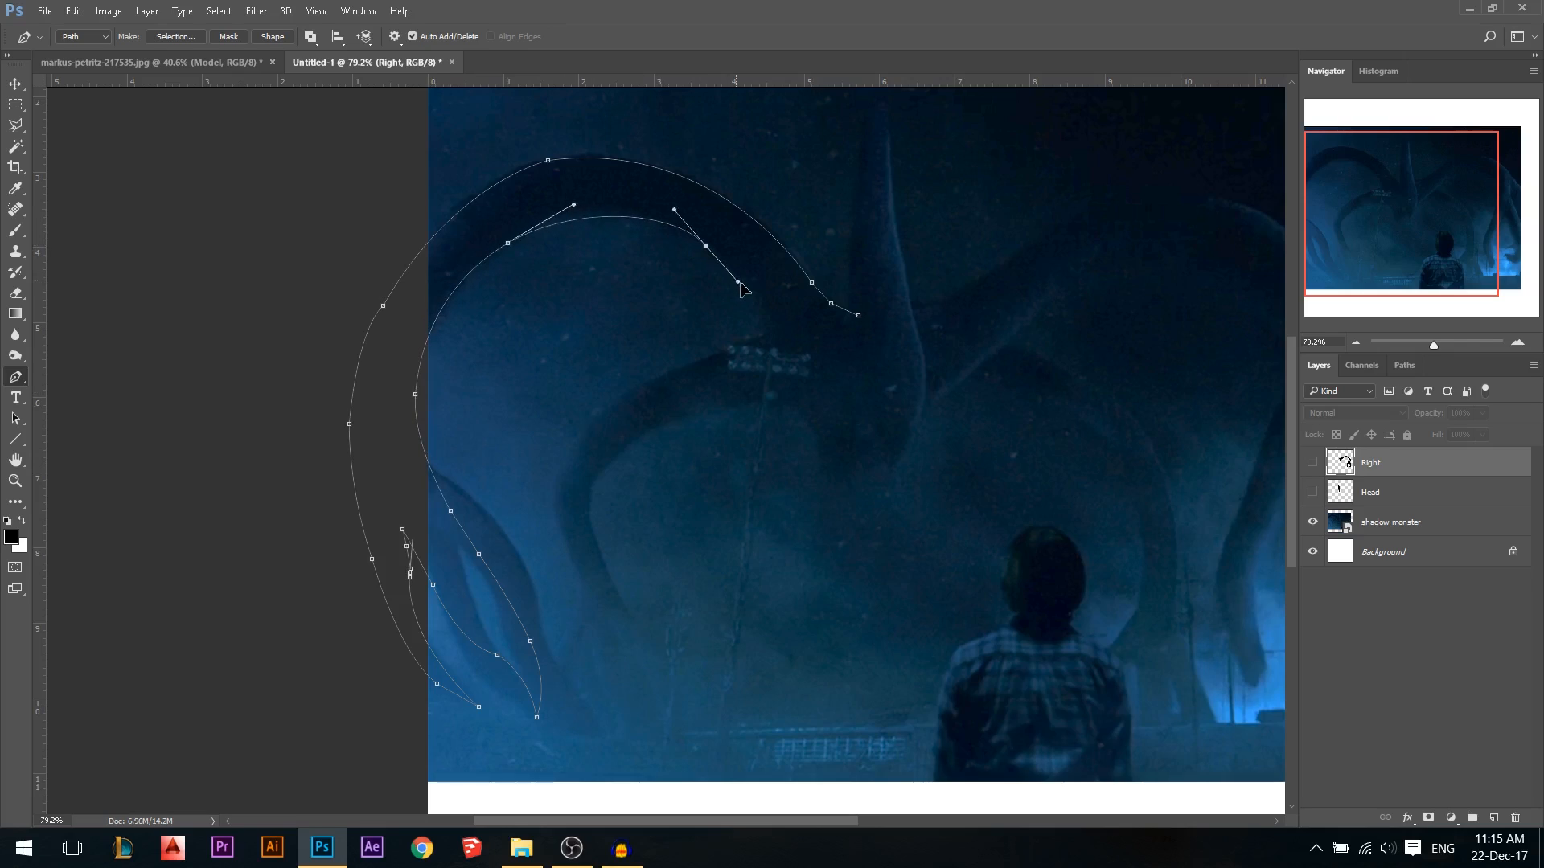
Curve the path around the left arm's inner junction and along the outer edge of the smaller lower arm
{"action": "left_click_drag", "start_coordinate": [769, 322], "coordinate": [640, 391]}
{"action": "left_click", "coordinate": [734, 358]}
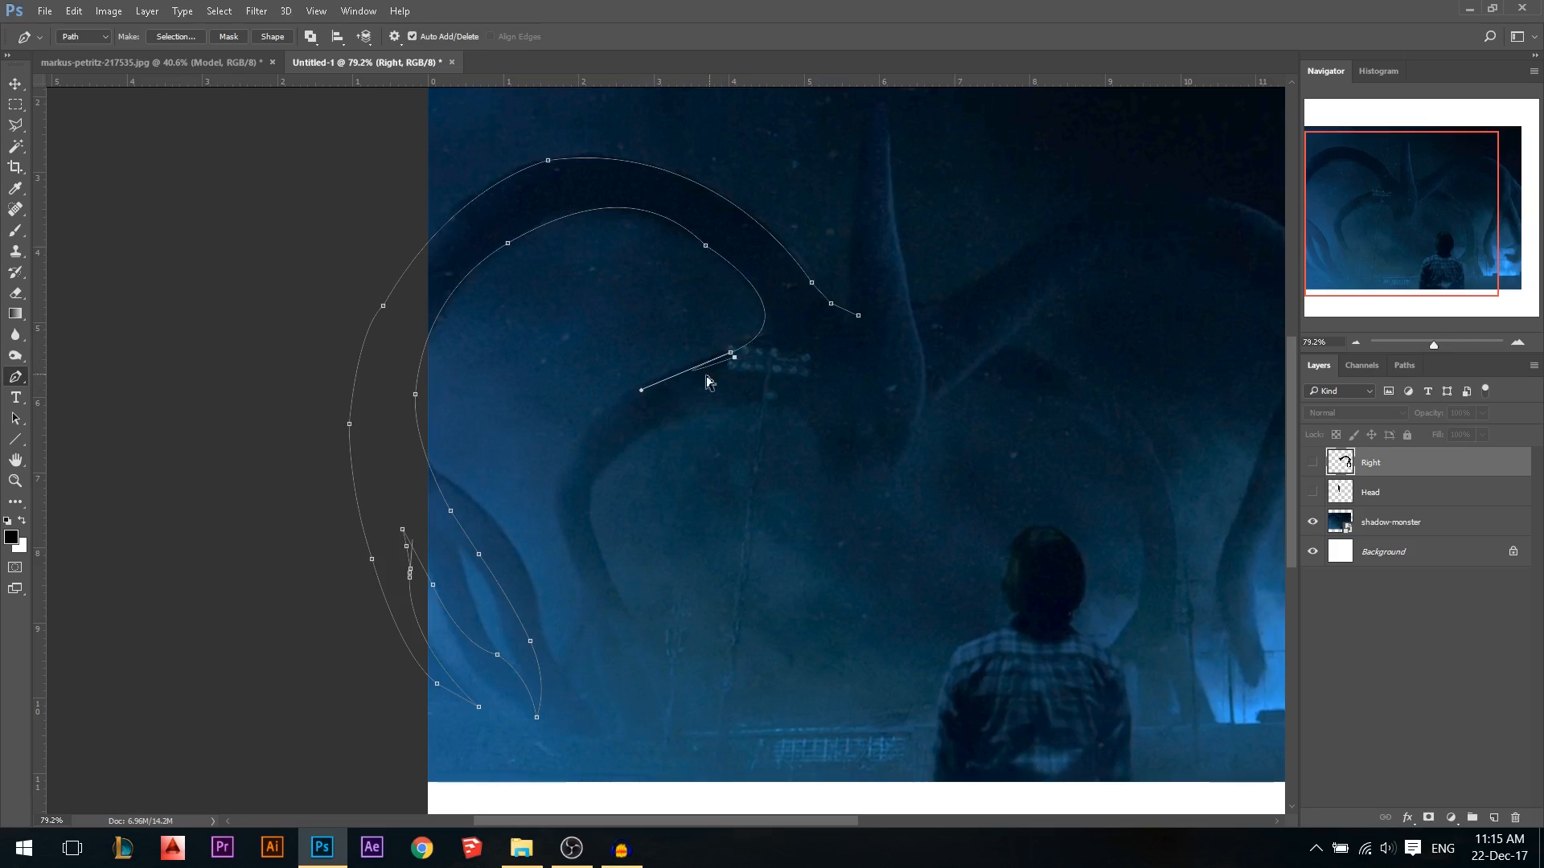
{"action": "left_click_drag", "start_coordinate": [583, 435], "coordinate": [557, 485]}
{"action": "mouse_move", "coordinate": [576, 548]}
{"action": "left_mouse_down"}
{"action": "mouse_move", "coordinate": [607, 614]}
{"action": "mouse_move", "coordinate": [578, 553]}
{"action": "left_mouse_up"}
Show the Right layer briefly to compare its silhouette with the left arm path, and hide it again
{"action": "scroll", "coordinate": [386, 465], "scroll_direction": "down", "scroll_amount": 3}
{"action": "scroll", "coordinate": [1228, 526], "scroll_direction": "up", "scroll_amount": 3}
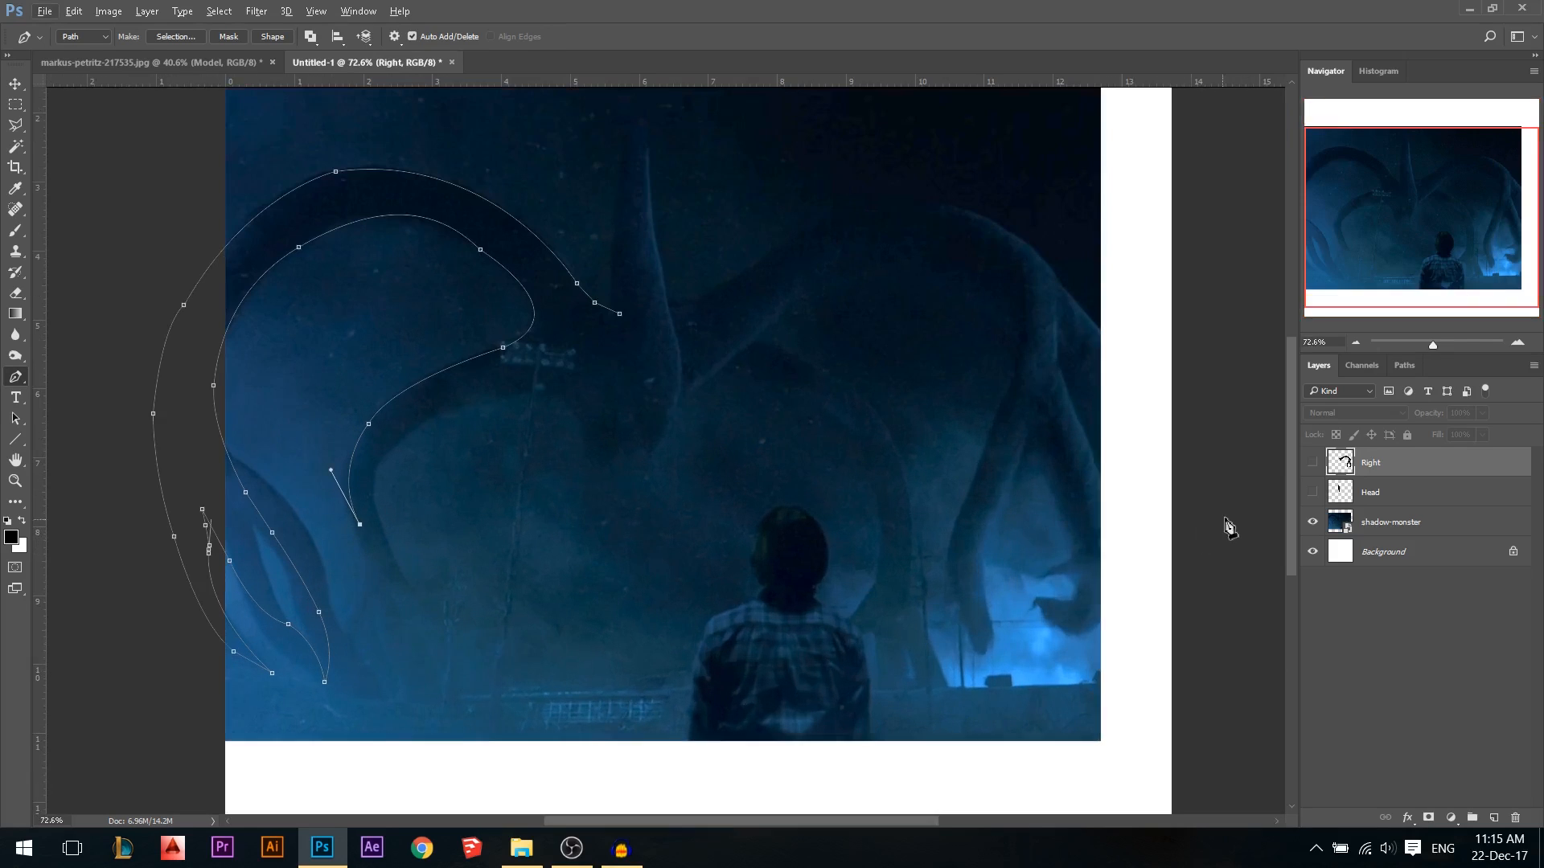
{"action": "left_click", "coordinate": [1311, 464]}
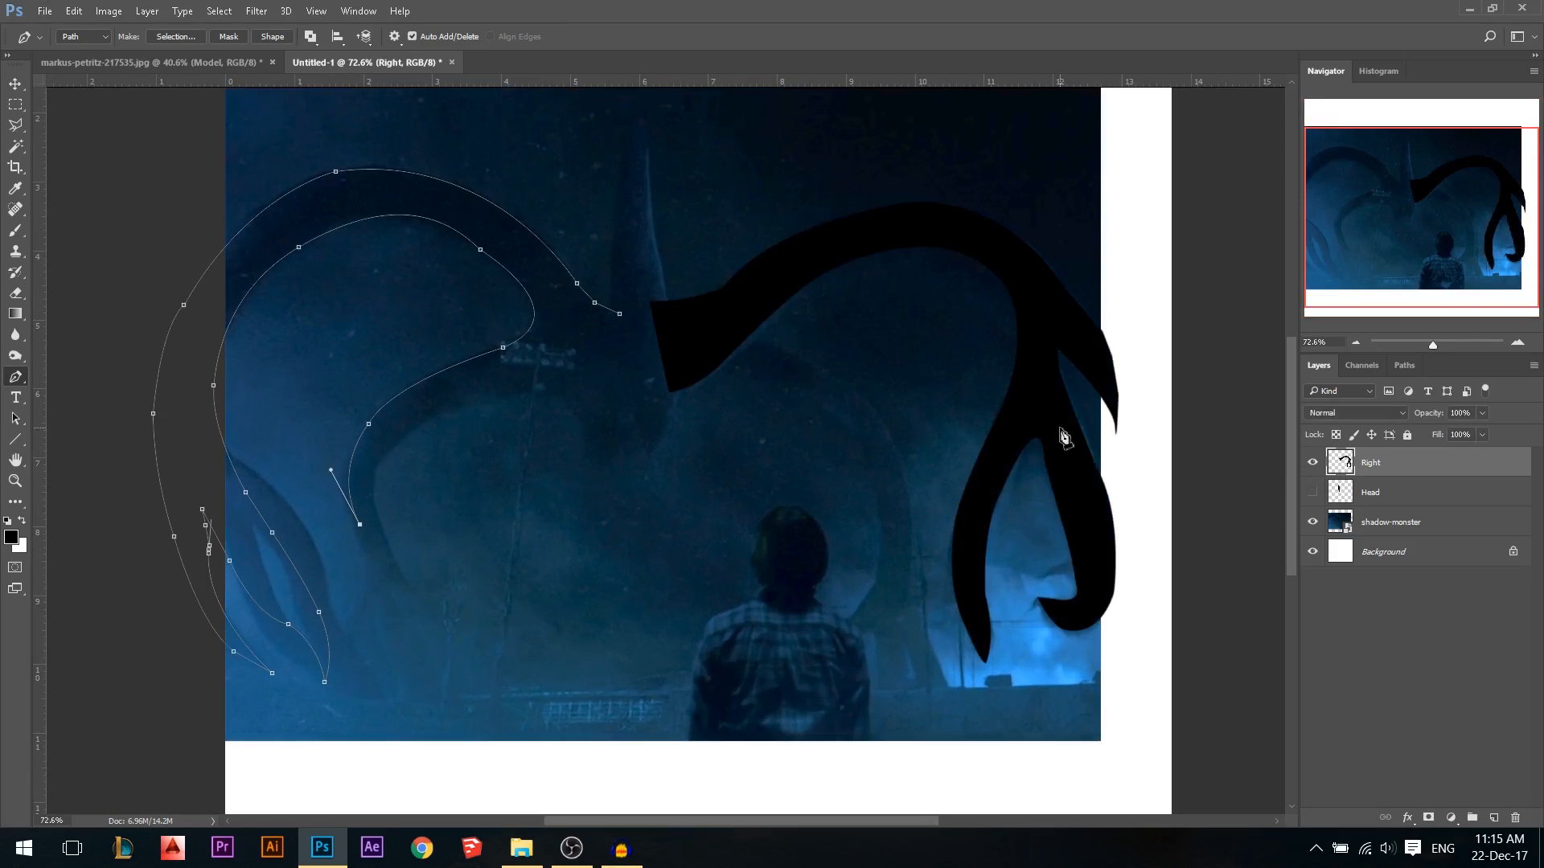
{"action": "left_click", "coordinate": [1312, 464]}
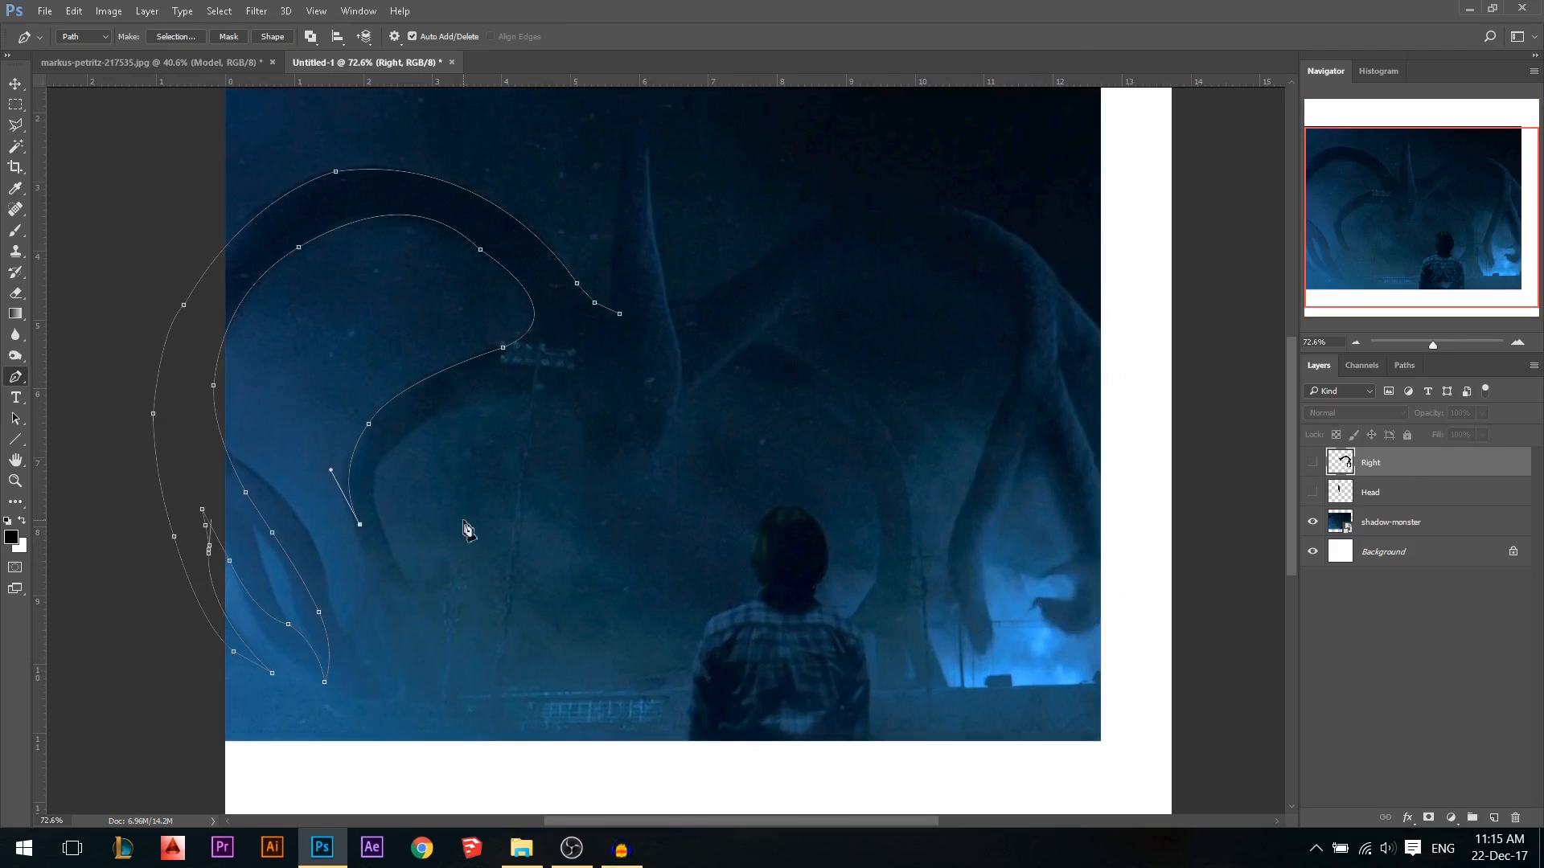
Continue the path down the lower left arm and trace three narrow pointed fingers at its end
{"action": "scroll", "coordinate": [375, 574], "scroll_direction": "up", "scroll_amount": 2}
{"action": "left_click", "coordinate": [374, 575]}
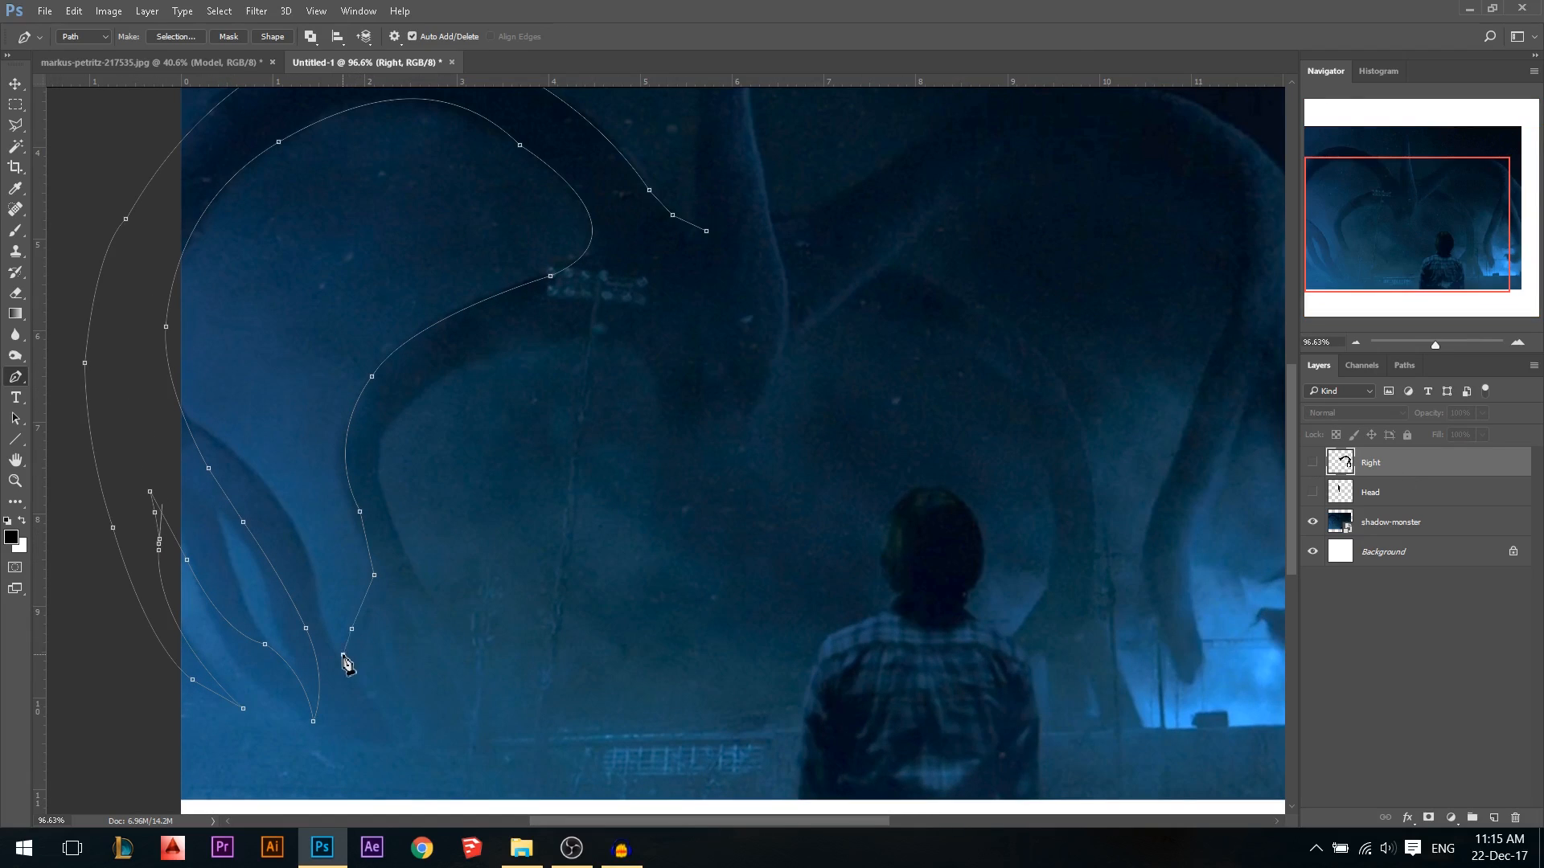
{"action": "left_click", "coordinate": [358, 738]}
{"action": "left_click_drag", "start_coordinate": [372, 635], "coordinate": [394, 609]}
{"action": "left_click", "coordinate": [372, 637], "text": "alt"}
{"action": "left_click_drag", "start_coordinate": [417, 730], "coordinate": [438, 756]}
{"action": "left_click", "coordinate": [418, 730], "text": "alt"}
{"action": "left_click_drag", "start_coordinate": [394, 609], "coordinate": [403, 599]}
{"action": "left_click", "coordinate": [394, 610], "text": "alt"}
{"action": "left_click_drag", "start_coordinate": [433, 659], "coordinate": [446, 714]}
{"action": "left_click", "coordinate": [435, 660], "text": "alt"}
{"action": "left_click", "coordinate": [454, 719]}
Trace the lower left arm's inner edge back up around the body and close the path at its starting point
{"action": "left_click_drag", "start_coordinate": [430, 610], "coordinate": [411, 555]}
{"action": "left_click", "coordinate": [431, 611], "text": "alt"}
{"action": "left_click", "coordinate": [387, 504]}
{"action": "left_click_drag", "start_coordinate": [417, 392], "coordinate": [674, 447]}
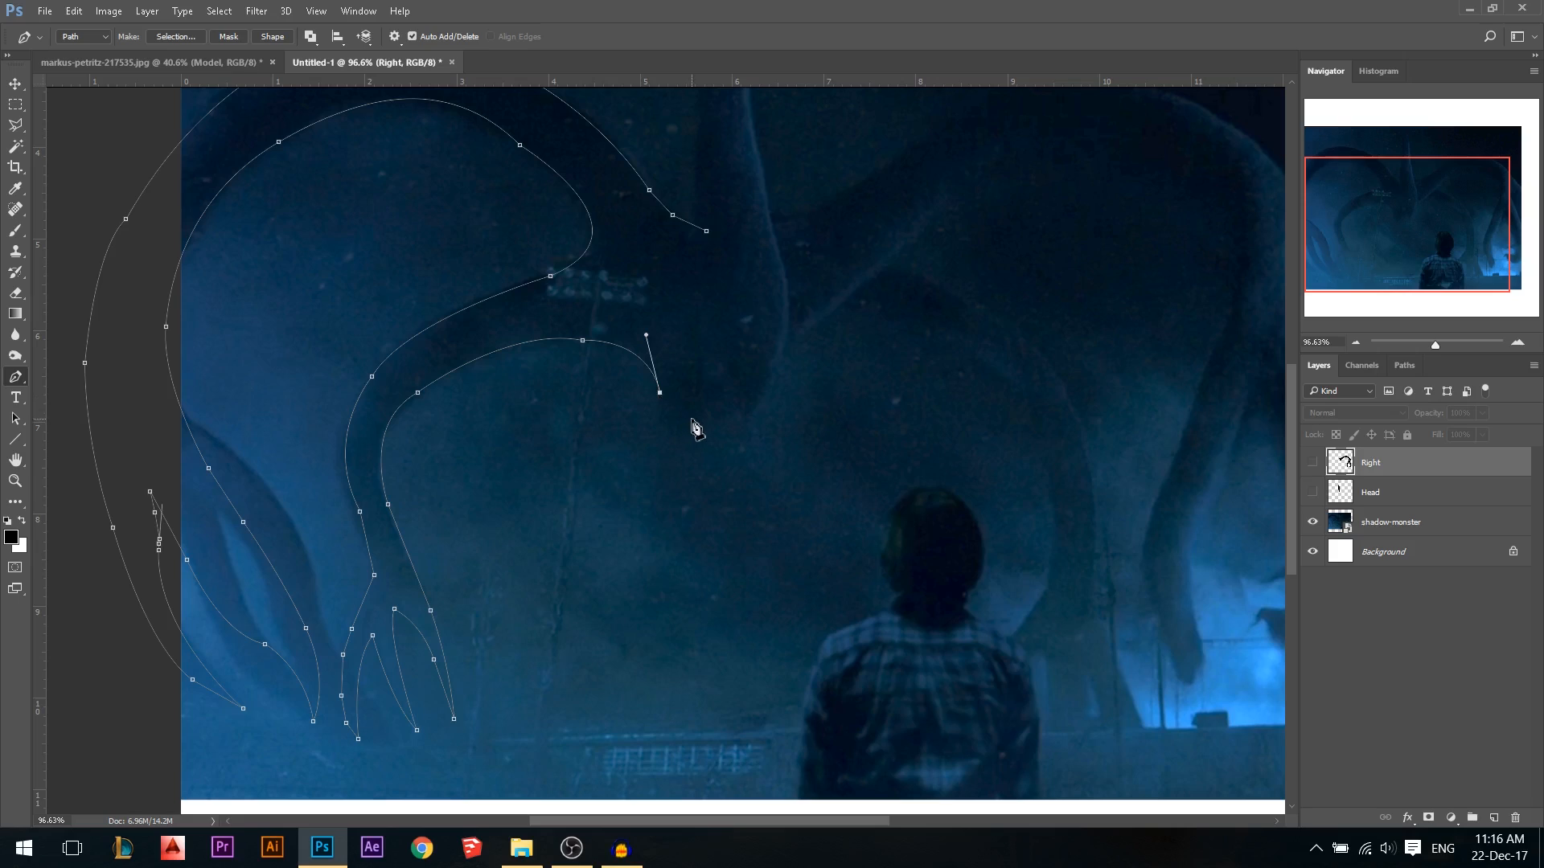
{"action": "left_click", "coordinate": [709, 235]}
Convert the left arm path into a selection and add a new layer named "LEFT"
{"action": "left_click", "coordinate": [176, 36]}
{"action": "left_click", "coordinate": [851, 245]}
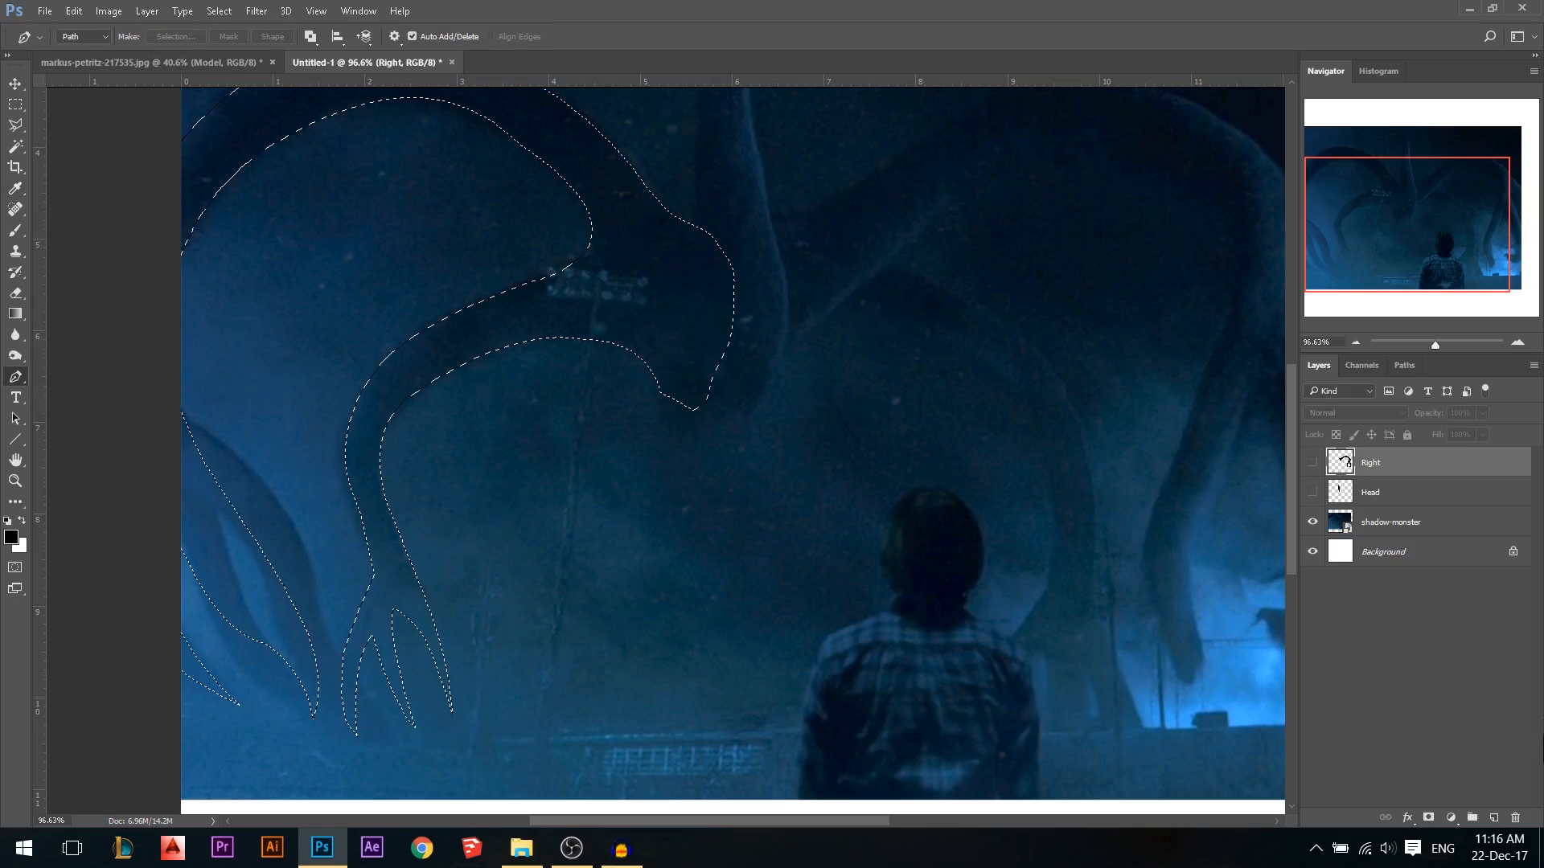
{"action": "left_click", "coordinate": [1493, 818]}
{"action": "double_click", "coordinate": [1373, 463]}
{"action": "type", "text": "LEFT"}
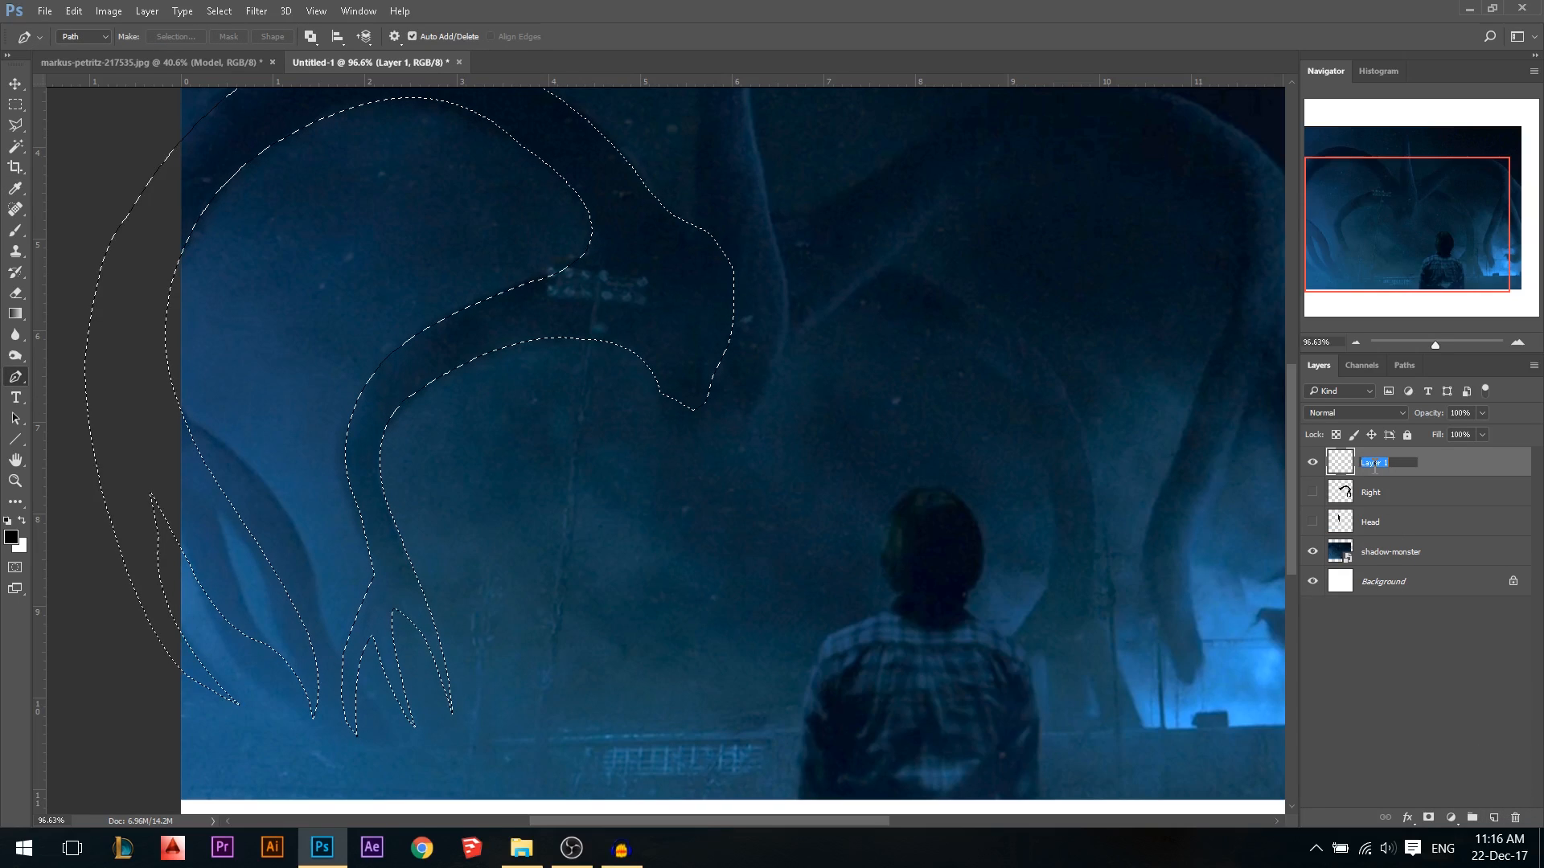
{"action": "key", "text": "Return"}
Start cropping around the left arm selection, then undo the crop, the LEFT layer and the path-to-selection conversion
{"action": "scroll", "coordinate": [813, 631], "scroll_direction": "down", "scroll_amount": 1}
{"action": "key", "text": "ctrl+0"}
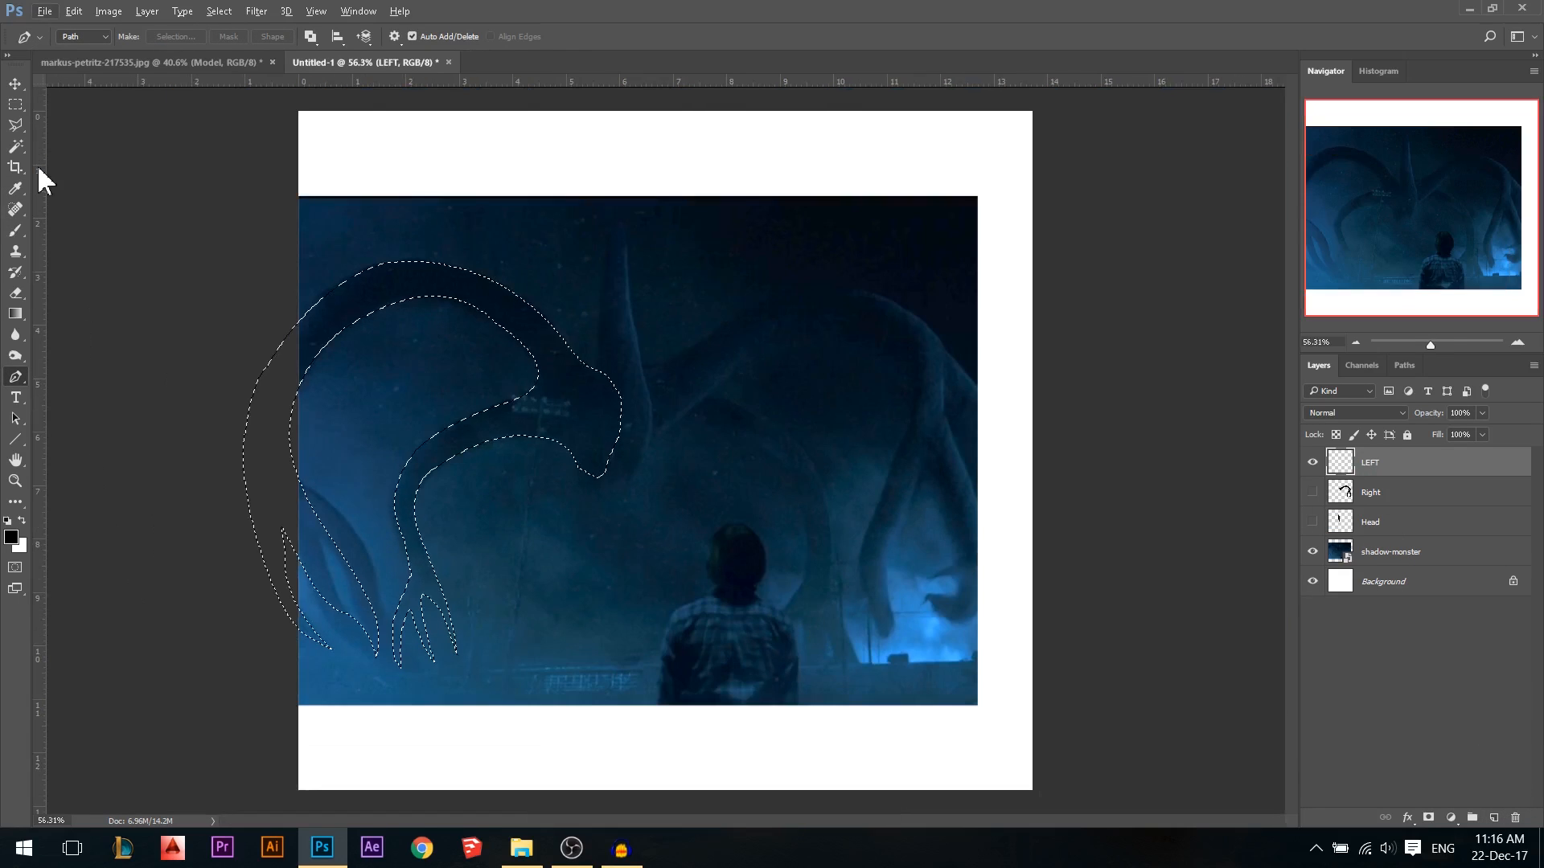
{"action": "left_click", "coordinate": [15, 167]}
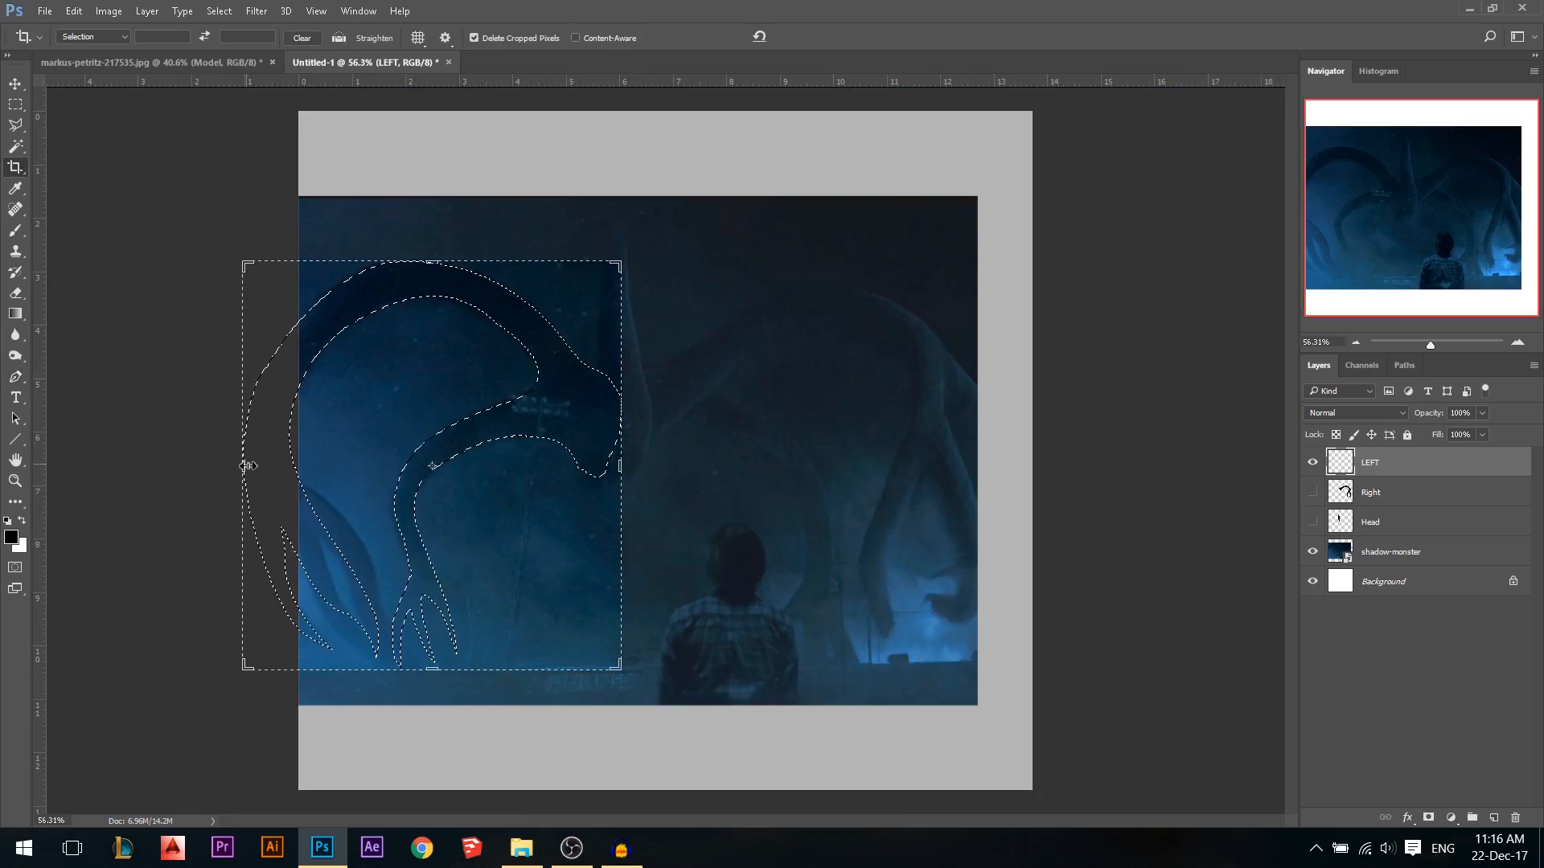
{"action": "key", "text": "ctrl+z"}
{"action": "key", "text": "ctrl+alt+z"}
{"action": "key", "text": "ctrl+alt+z"}
{"action": "key", "text": "ctrl+alt+z"}
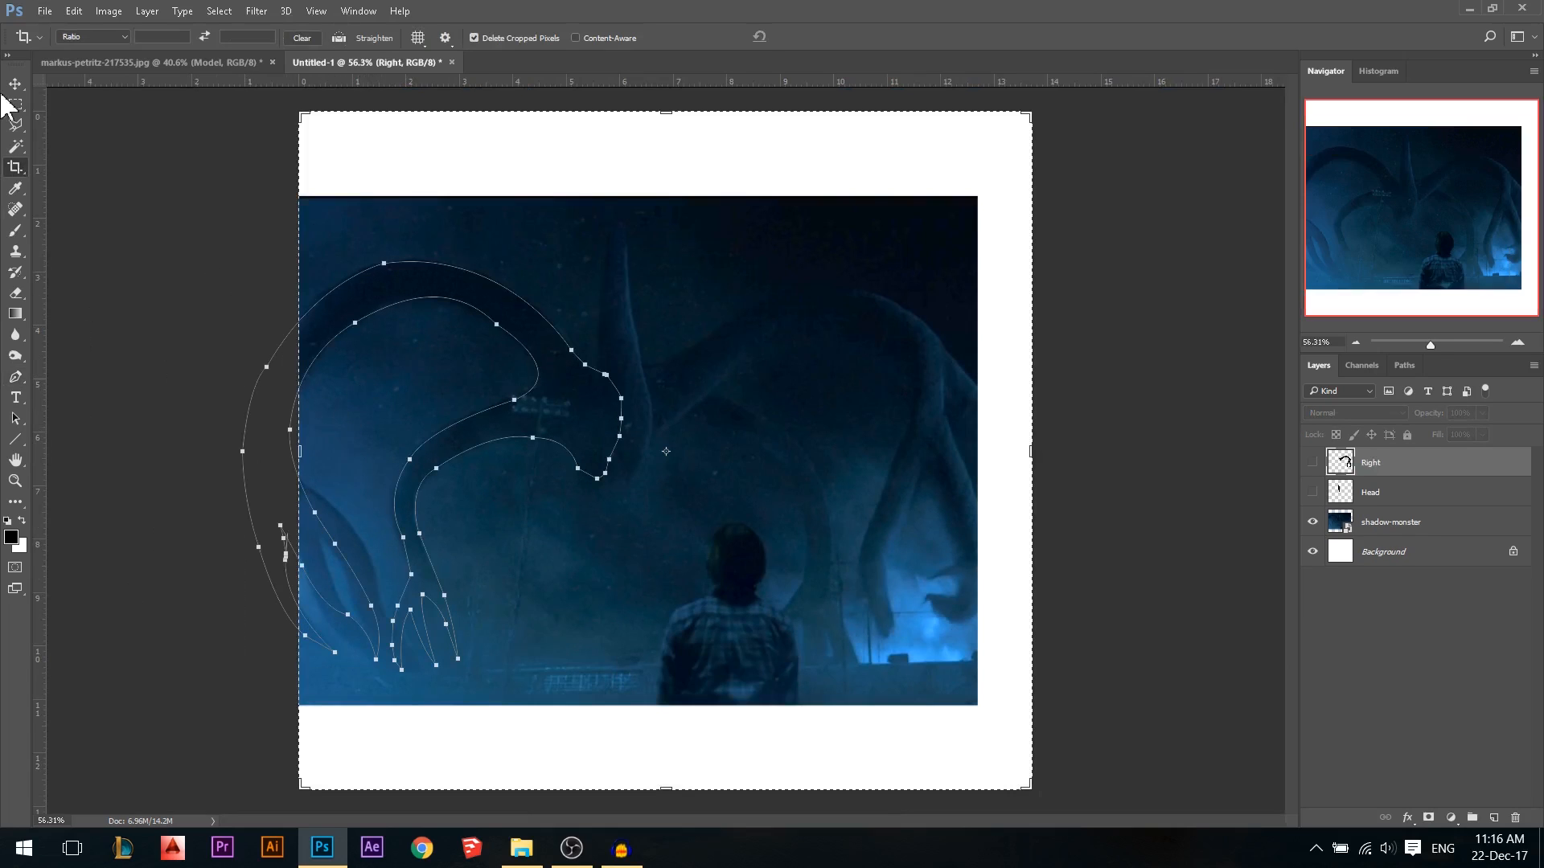
Extend the canvas outward past the left arm's outer edge and convert the left arm path into a selection
{"action": "left_click_drag", "start_coordinate": [301, 448], "coordinate": [249, 448]}
{"action": "key", "text": "Return"}
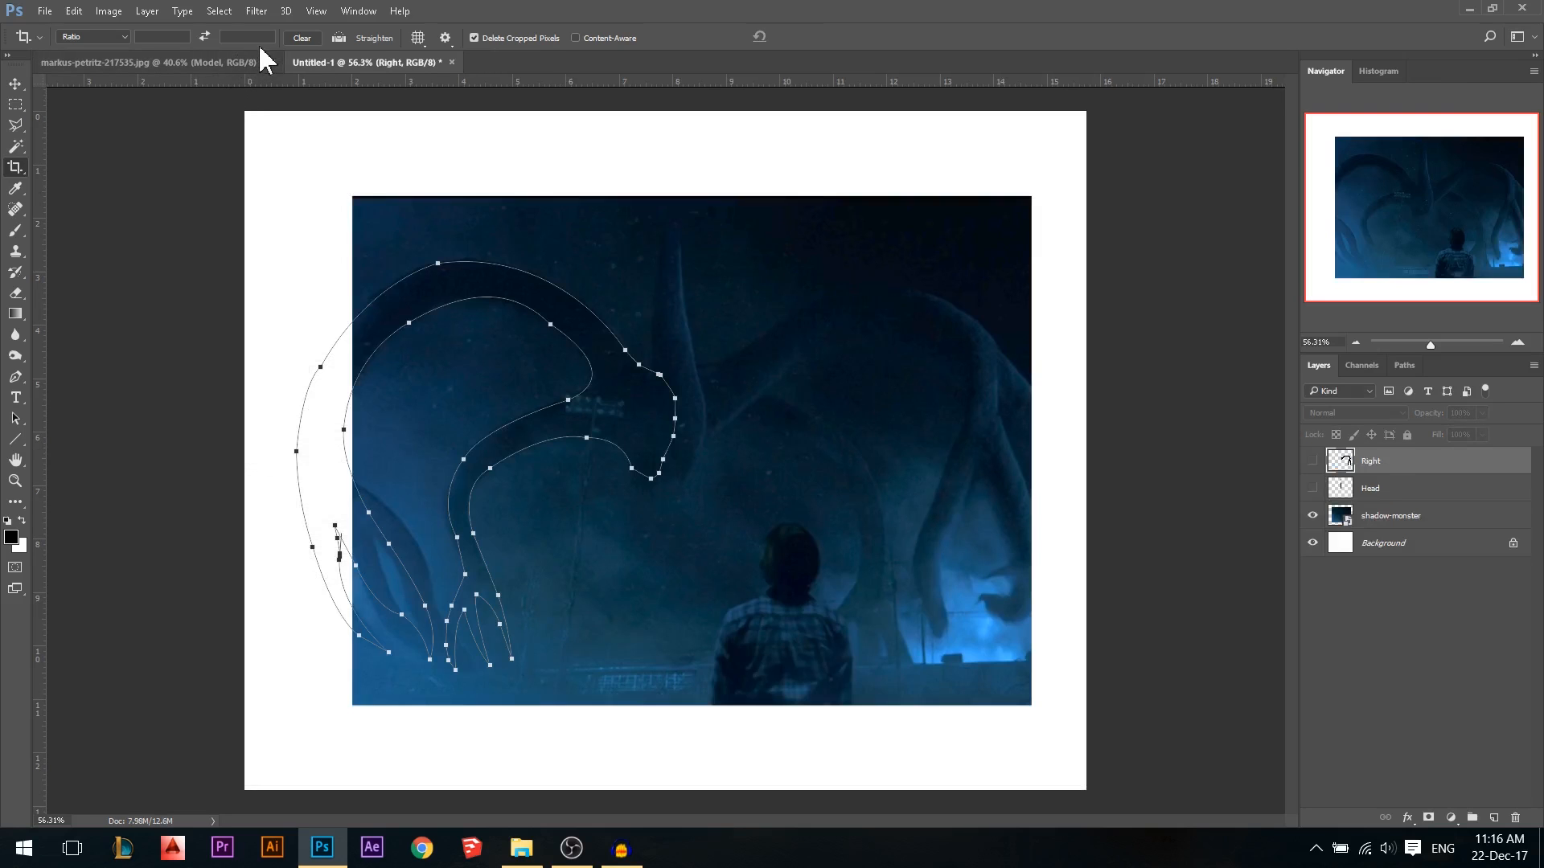
{"action": "key", "text": "i"}
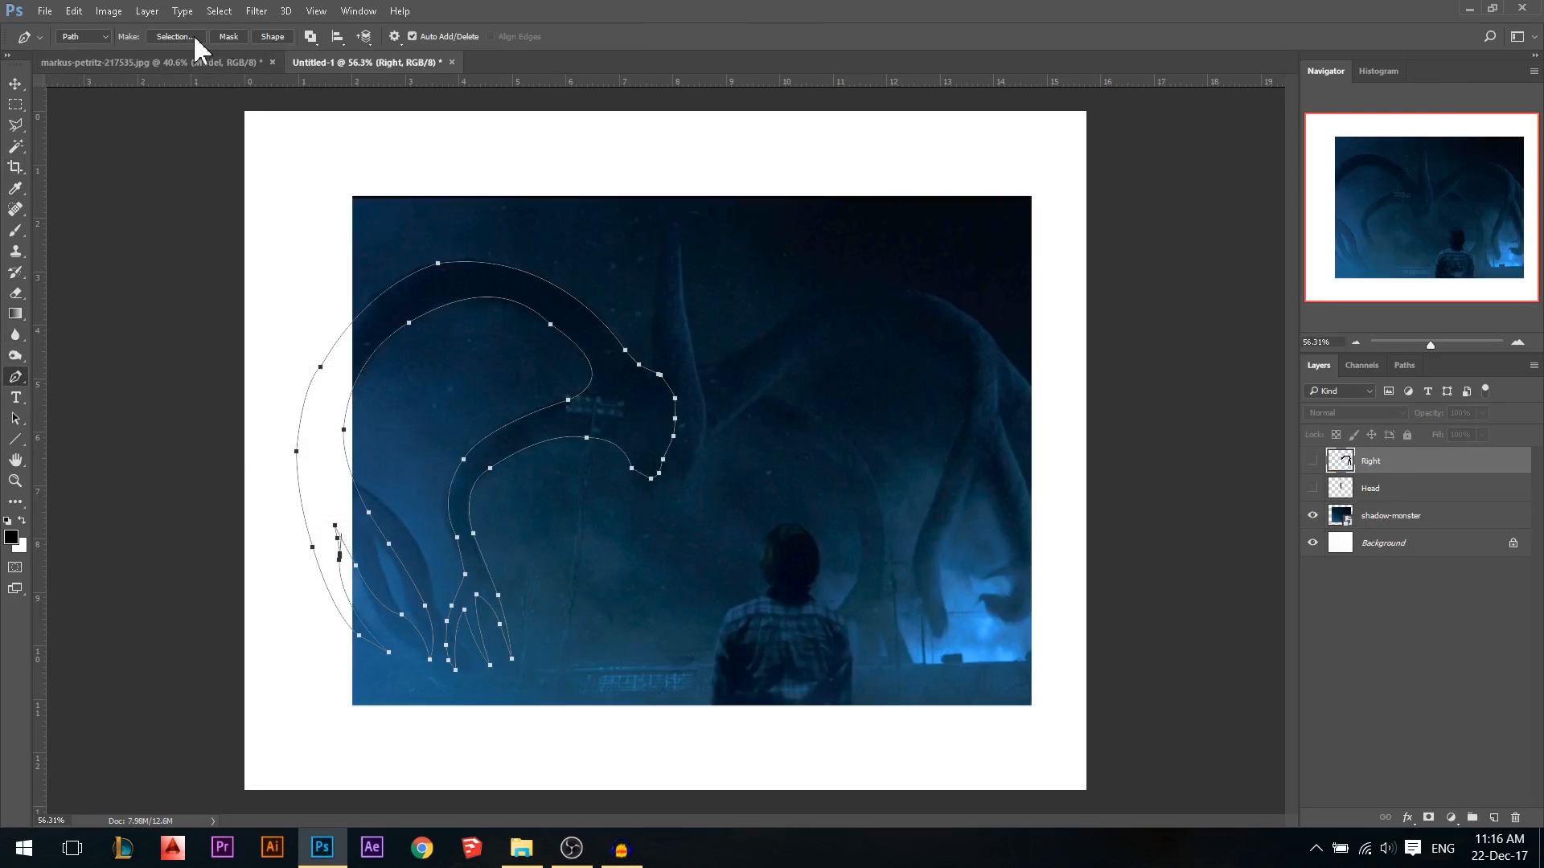
{"action": "key", "text": "ctrl+alt+Return"}
{"action": "left_click", "coordinate": [861, 249]}
{"action": "key", "text": "p"}
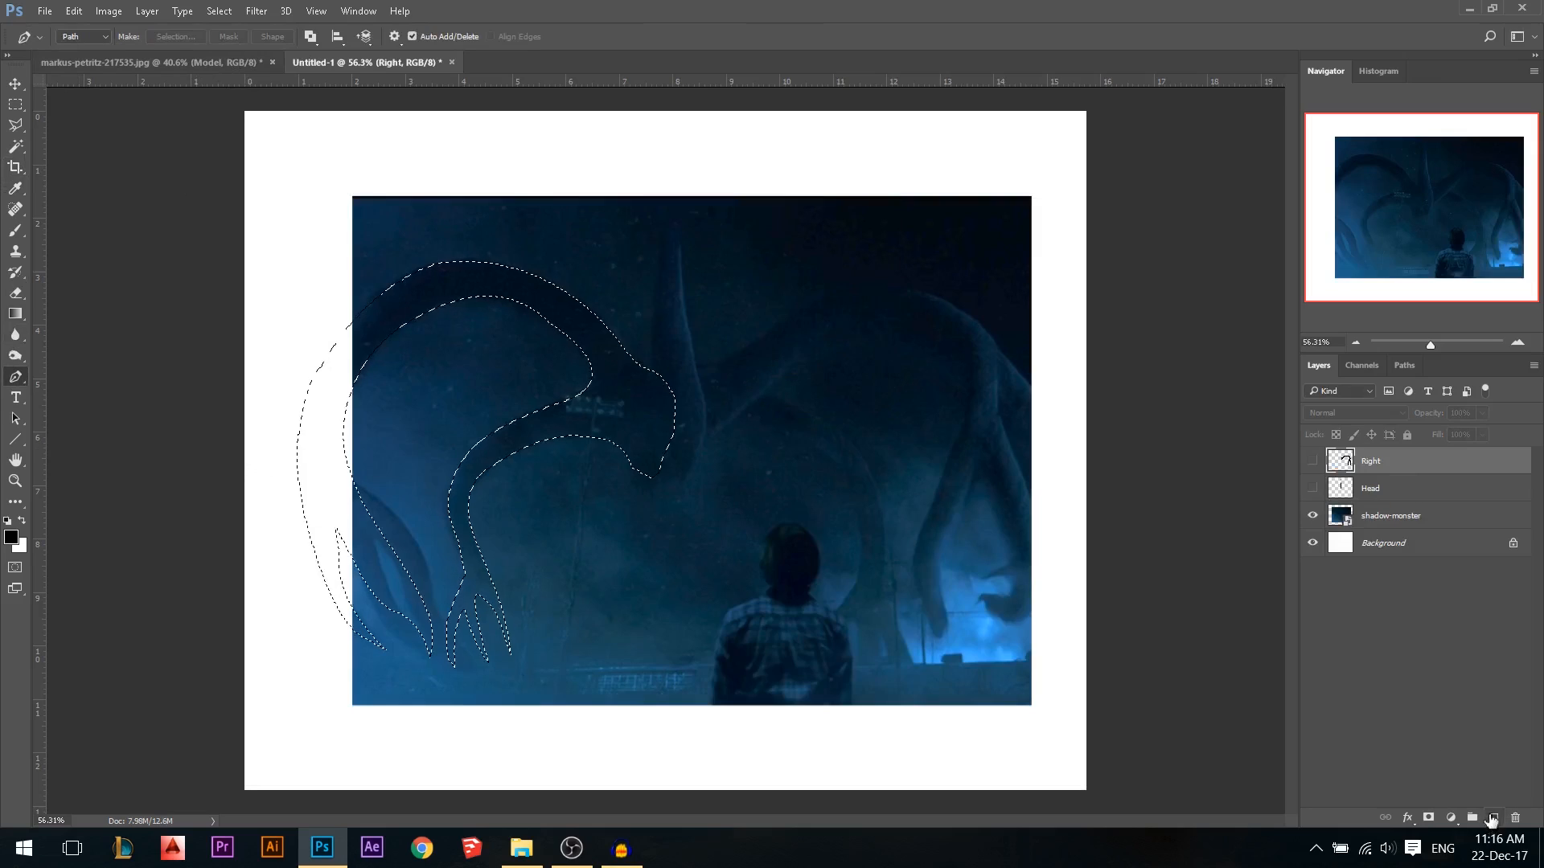
Add a new layer named "Left" and fill the left arm selection with black on it
{"action": "left_click", "coordinate": [1491, 817]}
{"action": "key", "text": "alt+BackSpace"}
{"action": "key", "text": "ctrl+d"}
{"action": "double_click", "coordinate": [1373, 462]}
{"action": "type", "text": "Left"}
{"action": "key", "text": "Return"}
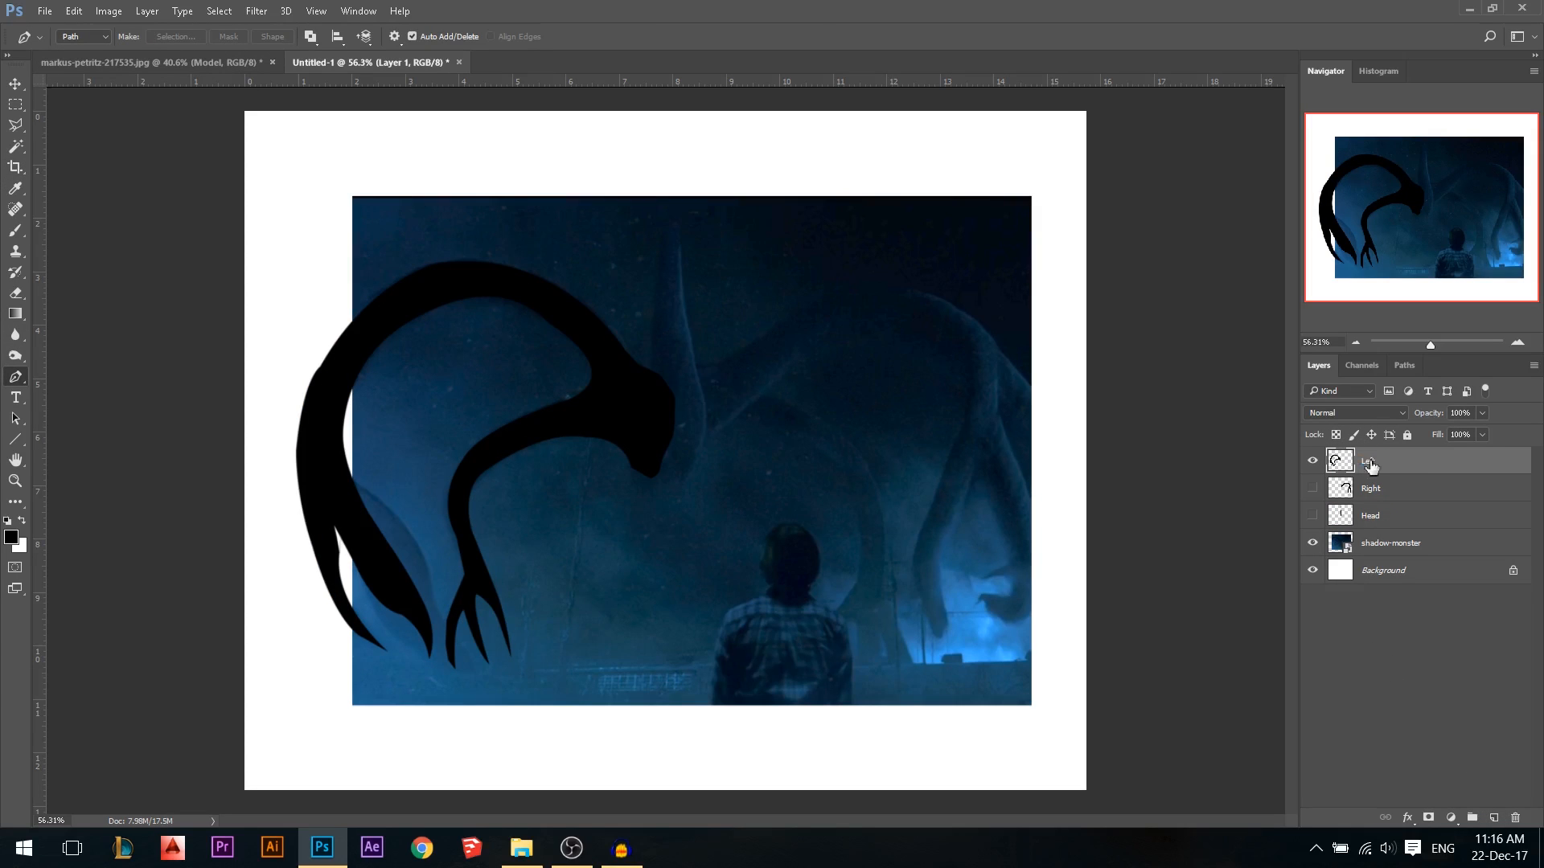
Hide the Left layer and show the Right layer over the reference
{"action": "scroll", "coordinate": [751, 422], "scroll_direction": "up", "scroll_amount": 1}
{"action": "left_click", "coordinate": [1313, 460]}
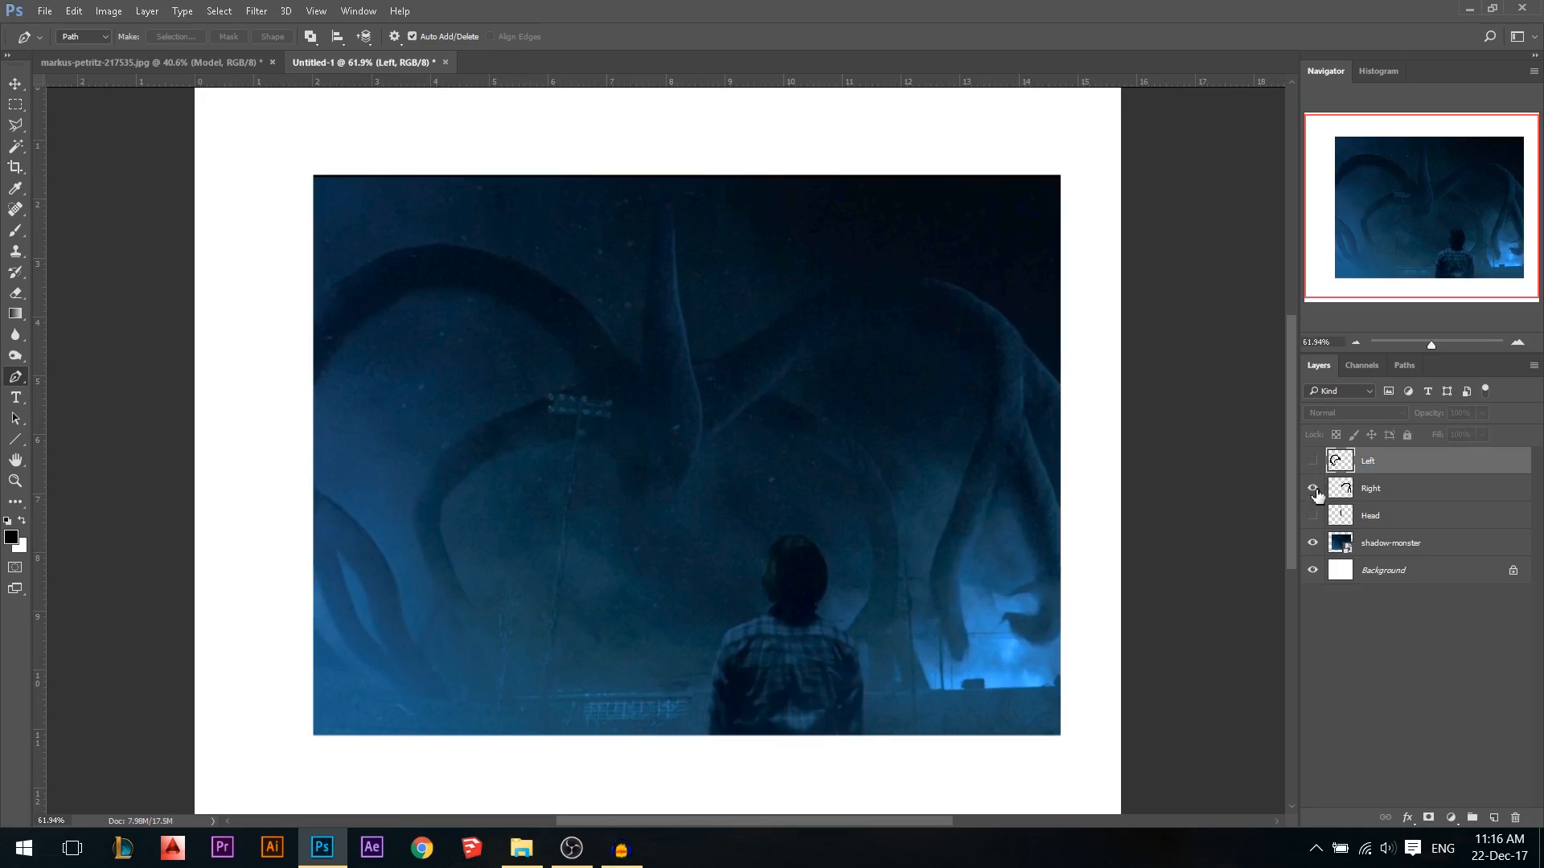
{"action": "left_click", "coordinate": [1313, 488]}
{"action": "scroll", "coordinate": [844, 499], "scroll_direction": "up", "scroll_amount": 1}
{"action": "scroll", "coordinate": [710, 383], "scroll_direction": "up", "scroll_amount": 3}
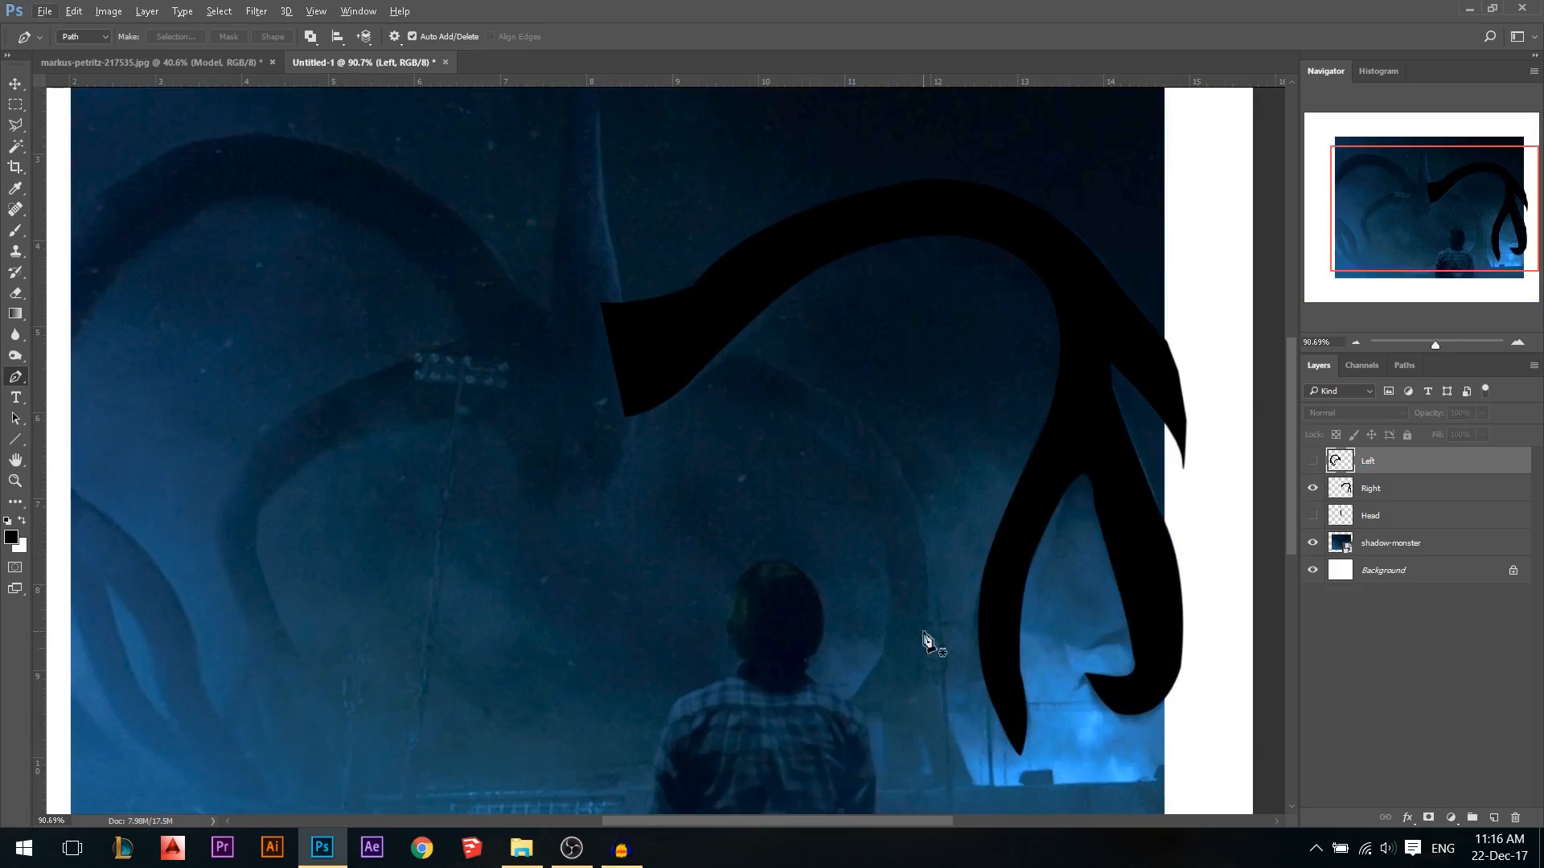
{"action": "scroll", "coordinate": [788, 506], "scroll_direction": "down", "scroll_amount": 1}
Add a new layer named "Right Back" and place it directly below the Right layer
{"action": "left_click", "coordinate": [1387, 497]}
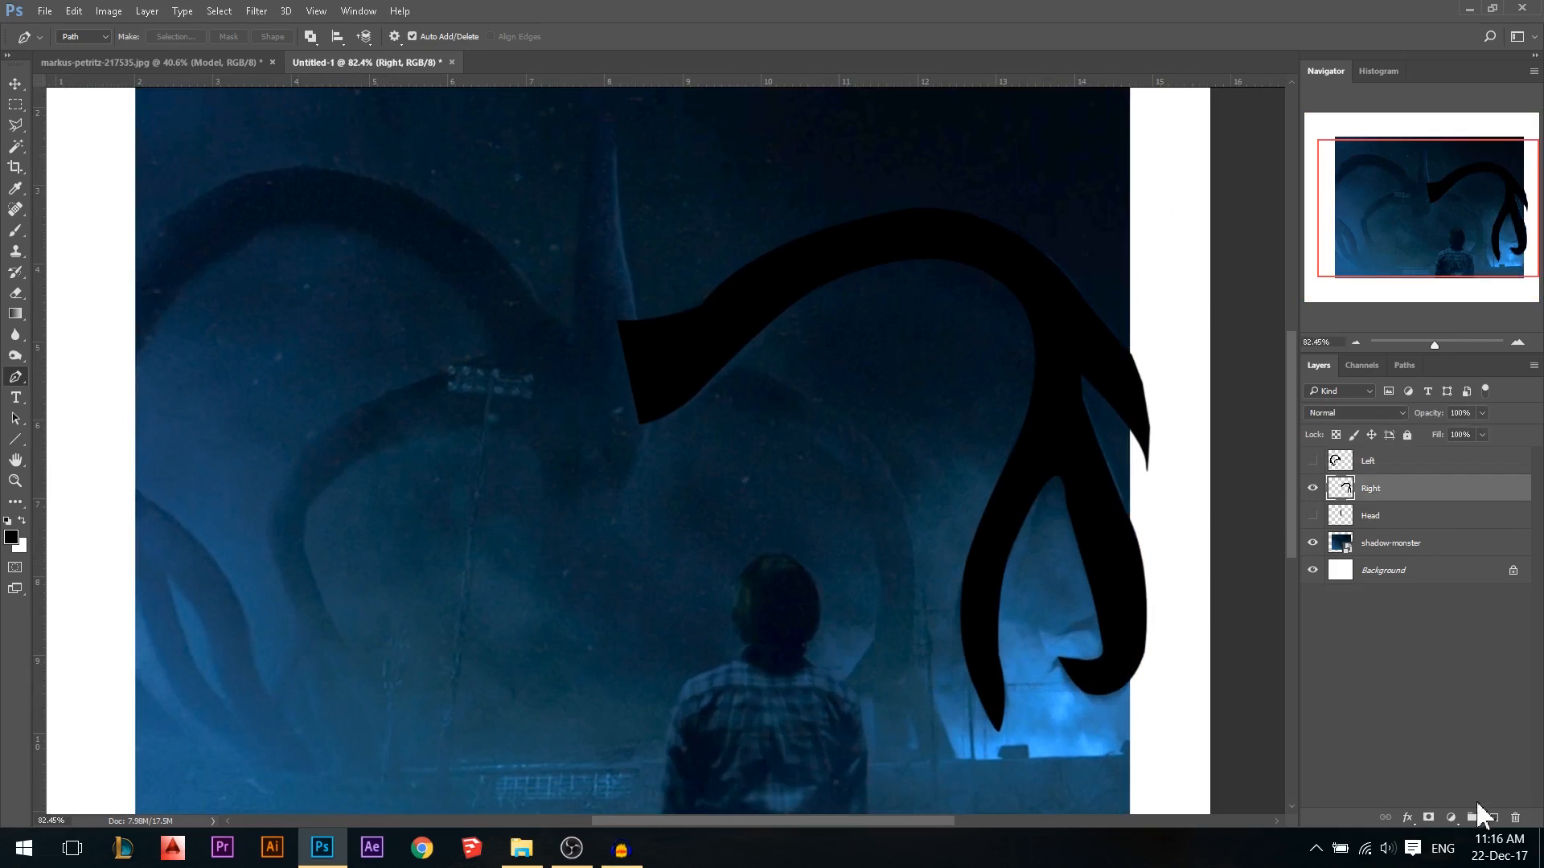
{"action": "left_click", "coordinate": [1495, 819]}
{"action": "double_click", "coordinate": [1373, 489]}
{"action": "type", "text": "Right Back"}
{"action": "key", "text": "Return"}
{"action": "left_click_drag", "start_coordinate": [1373, 497], "coordinate": [1376, 531]}
{"action": "left_click", "coordinate": [15, 125]}
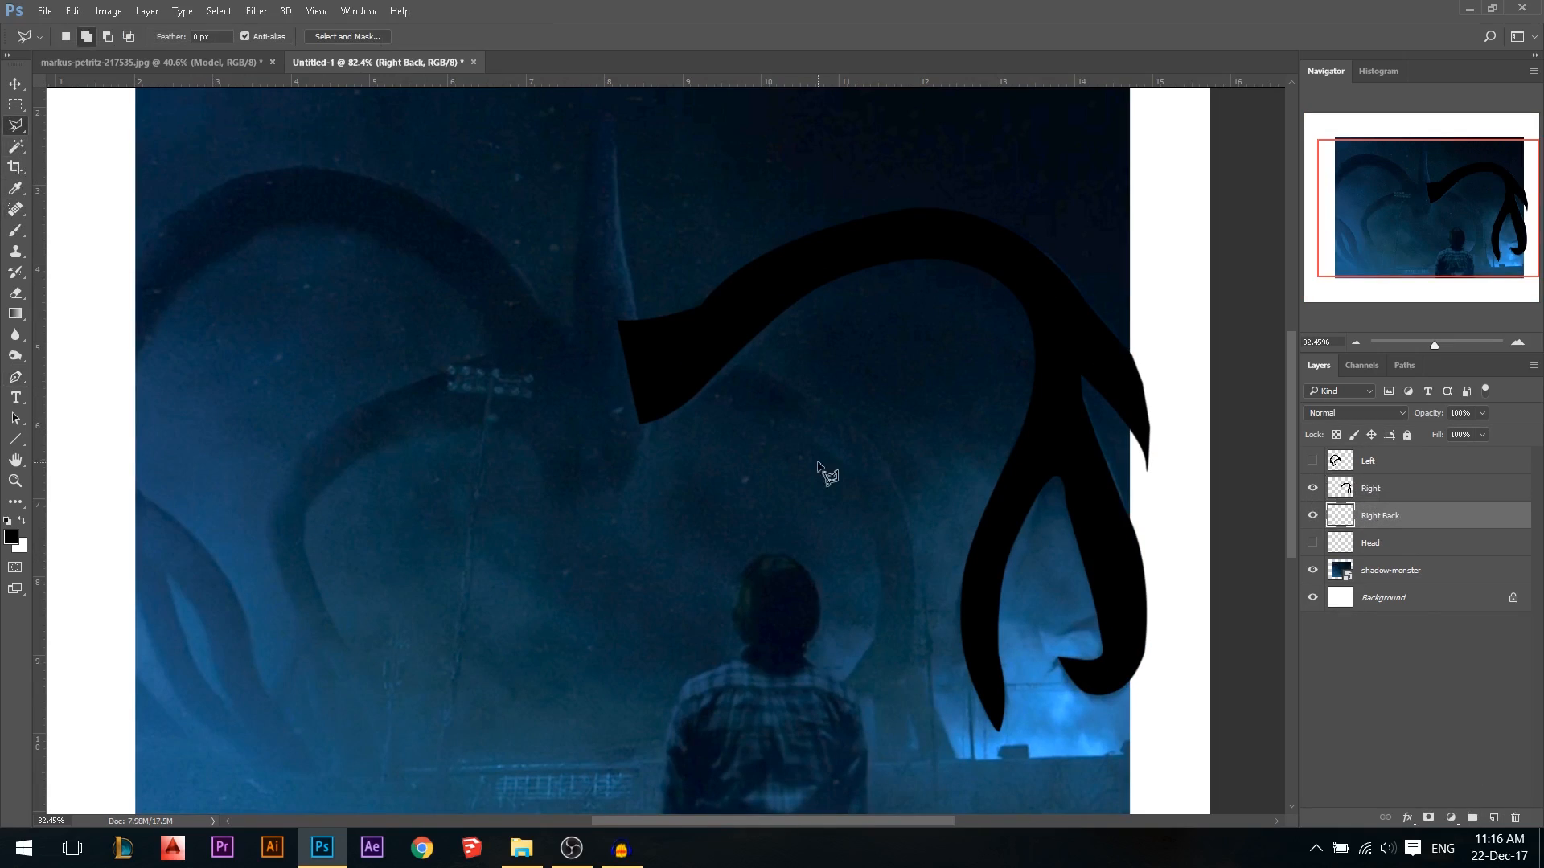
{"action": "left_click", "coordinate": [683, 398]}
{"action": "left_click", "coordinate": [706, 406]}
{"action": "left_click", "coordinate": [767, 415]}
{"action": "left_click", "coordinate": [827, 447]}
{"action": "left_click", "coordinate": [869, 516]}
{"action": "key", "text": "Escape"}
Trace the inner edge of the right back arm with the Pen tool, continuing around a hand with three pointed fingers
{"action": "left_click", "coordinate": [15, 376]}
{"action": "left_click", "coordinate": [685, 392]}
{"action": "left_click_drag", "start_coordinate": [874, 552], "coordinate": [816, 771]}
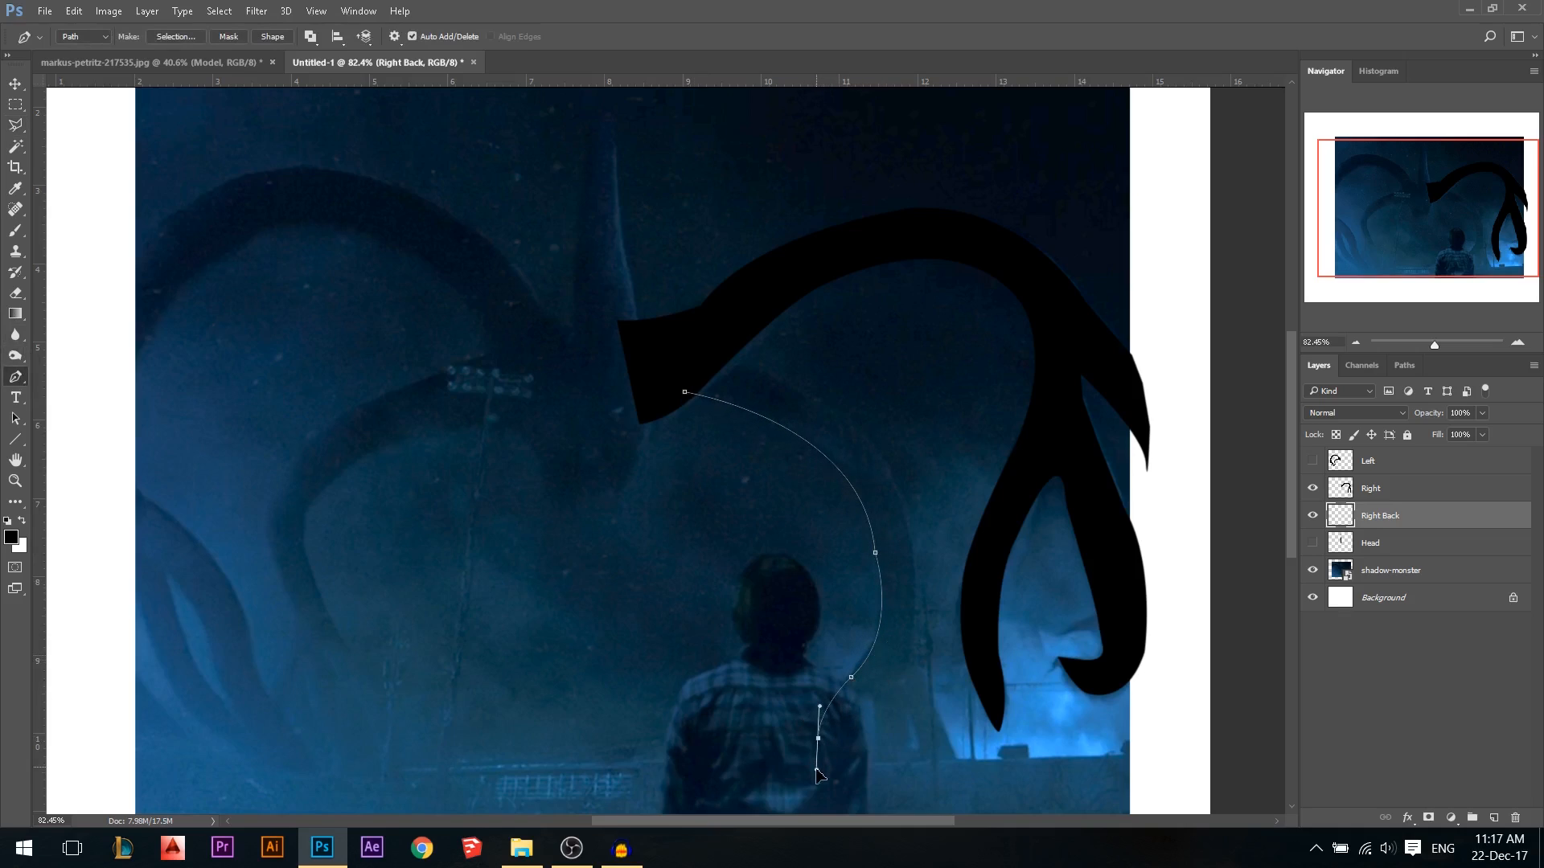
{"action": "left_click", "coordinate": [817, 739]}
{"action": "left_click_drag", "start_coordinate": [876, 781], "coordinate": [894, 767]}
{"action": "left_click_drag", "start_coordinate": [904, 705], "coordinate": [920, 733]}
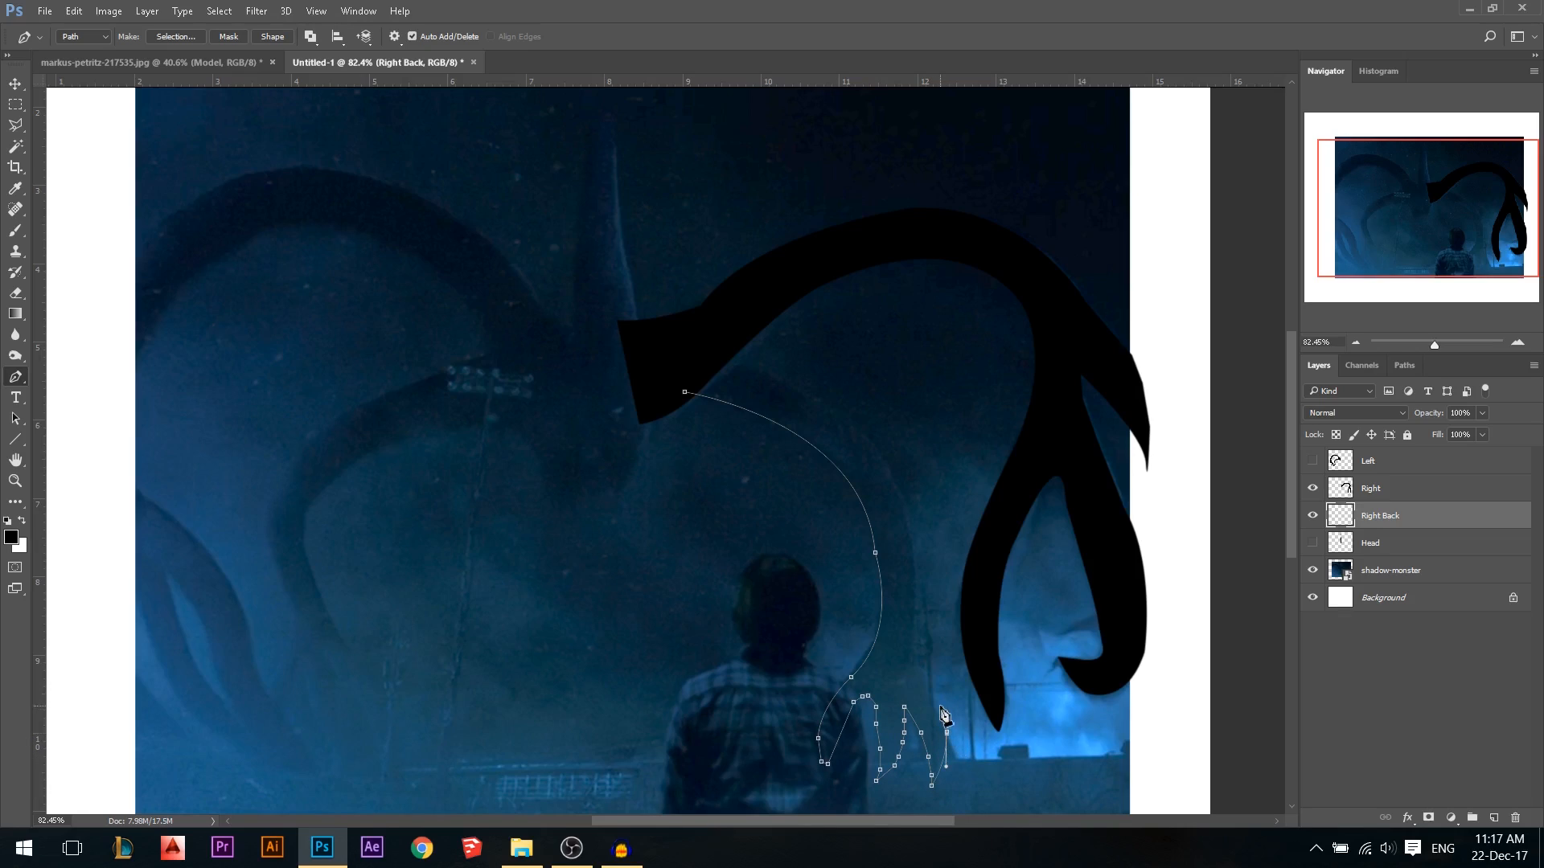
{"action": "left_click", "coordinate": [947, 733]}
Trace the right back arm's outer edge up to the body, close the path and refine the innermost finger's curve
{"action": "left_click_drag", "start_coordinate": [868, 438], "coordinate": [801, 346]}
{"action": "left_click", "coordinate": [867, 439]}
{"action": "left_click_drag", "start_coordinate": [689, 360], "coordinate": [601, 362]}
{"action": "left_click", "coordinate": [689, 360]}
{"action": "scroll", "coordinate": [824, 784], "scroll_direction": "up", "scroll_amount": 3}
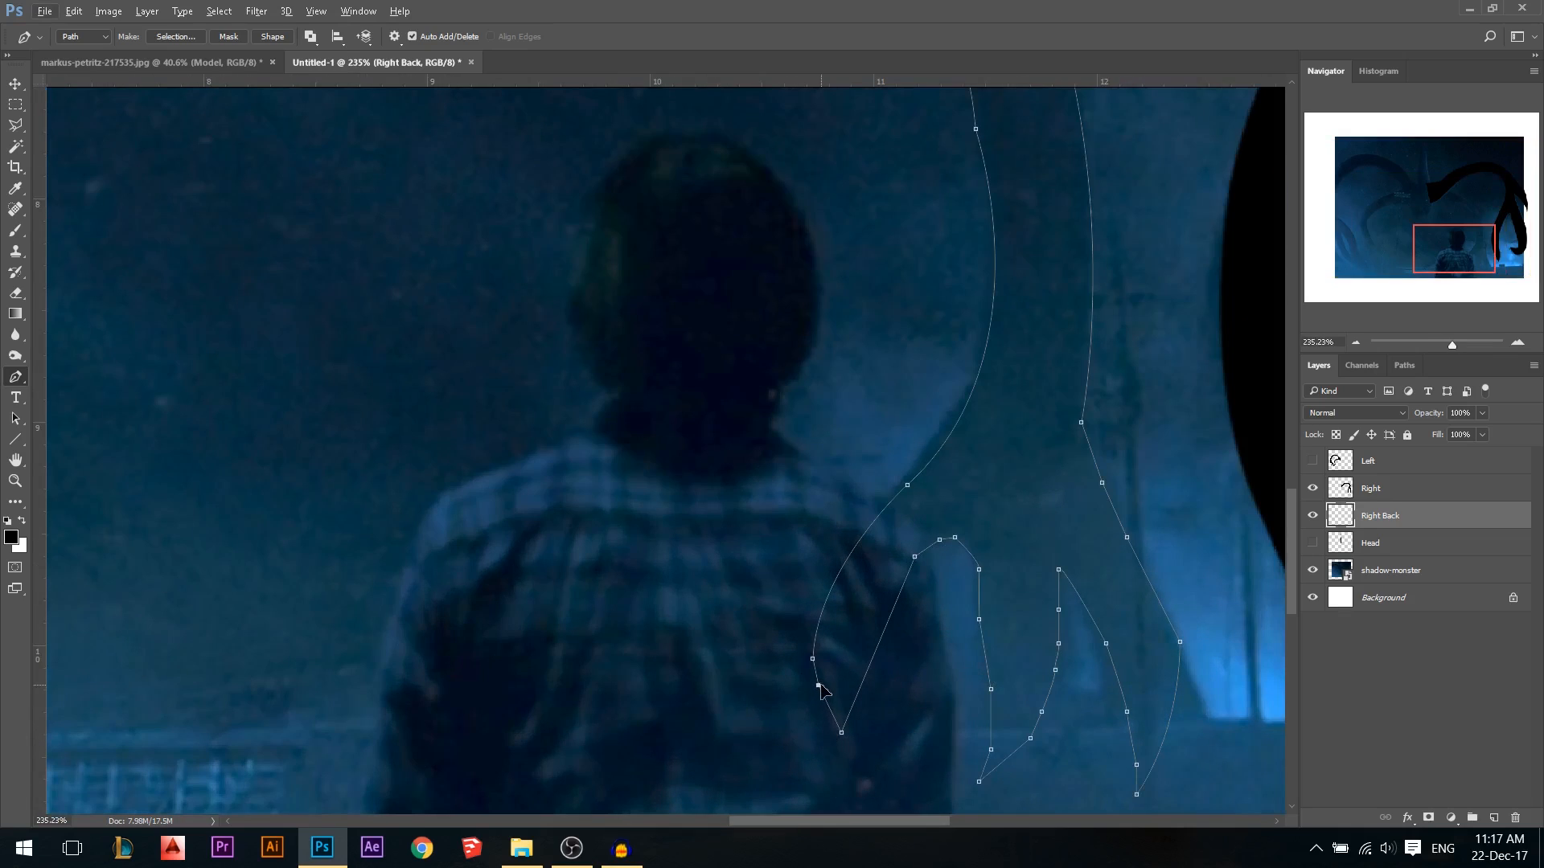
{"action": "left_click_drag", "start_coordinate": [815, 667], "coordinate": [820, 623]}
{"action": "scroll", "coordinate": [818, 690], "scroll_direction": "down", "scroll_amount": 3}
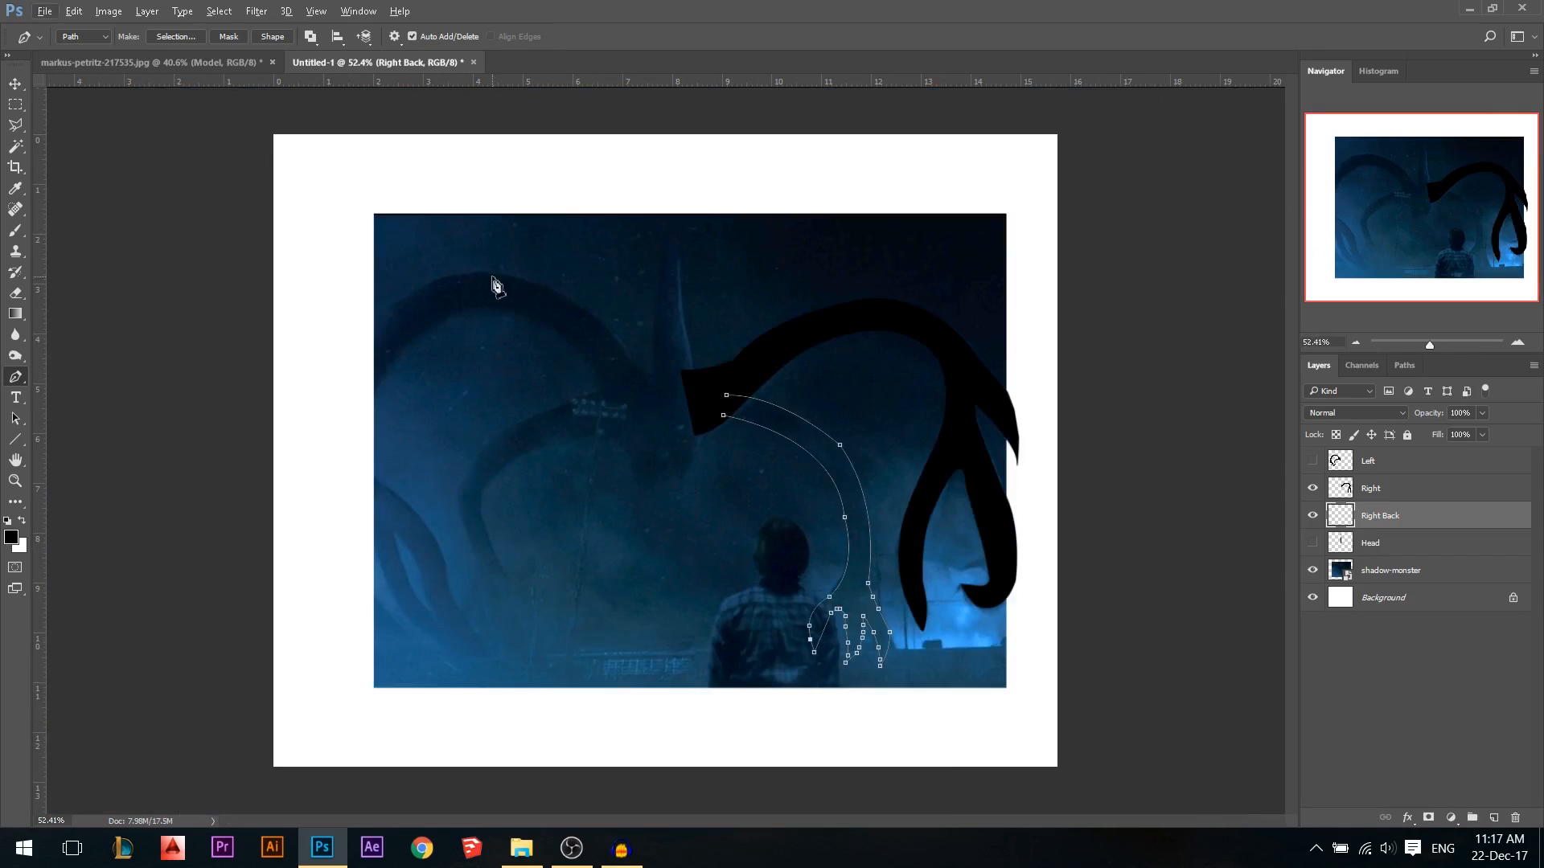
Fill the traced arm path with black on the Right Back layer using a 0.5 px feathered selection, and show the Head and Left layers
{"action": "left_click", "coordinate": [179, 37]}
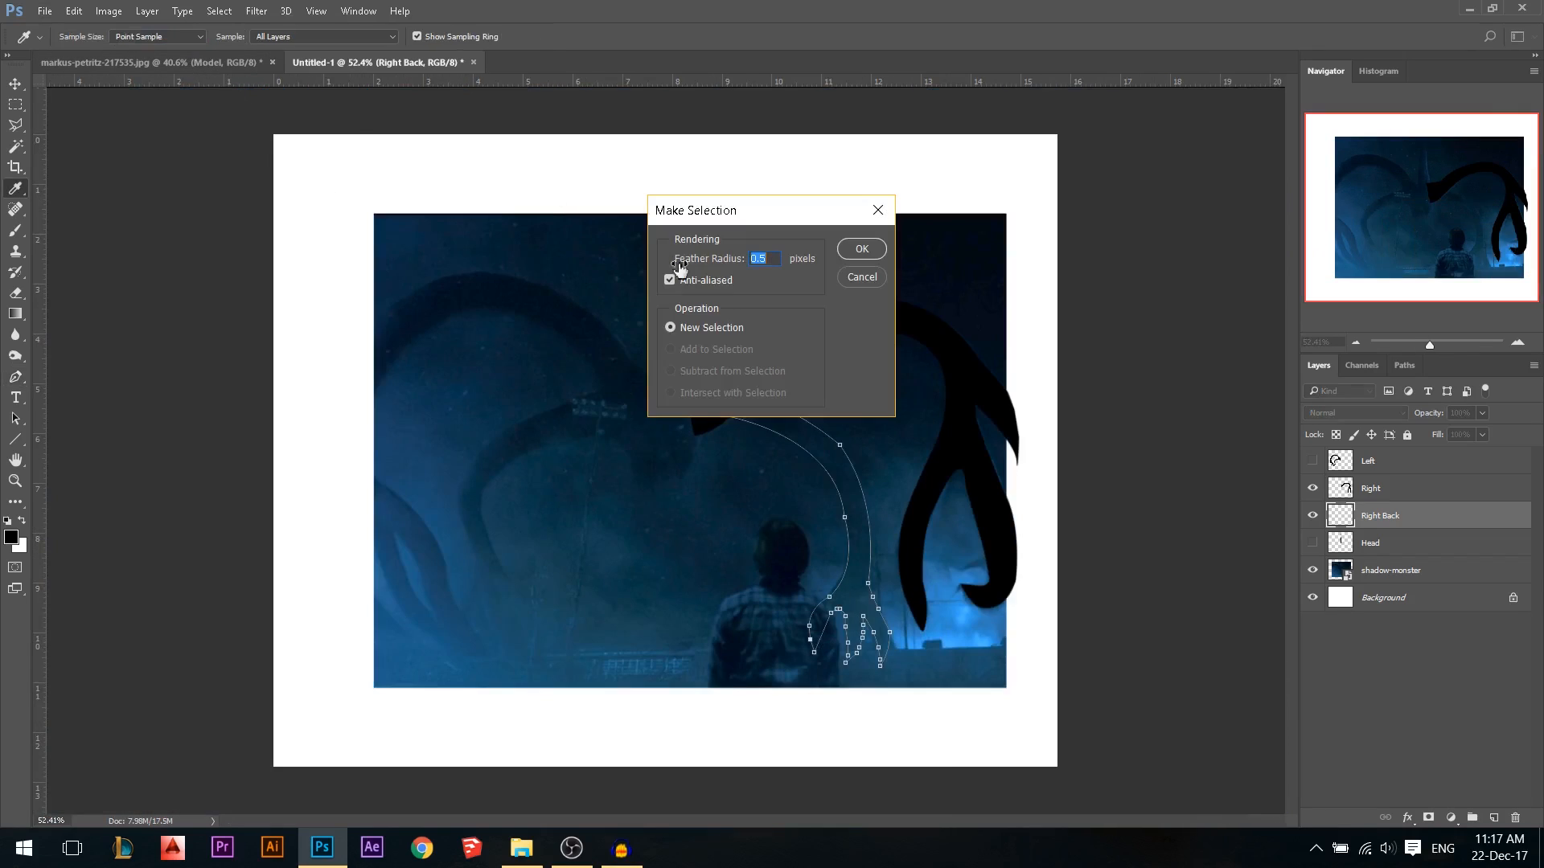
{"action": "left_click", "coordinate": [851, 254]}
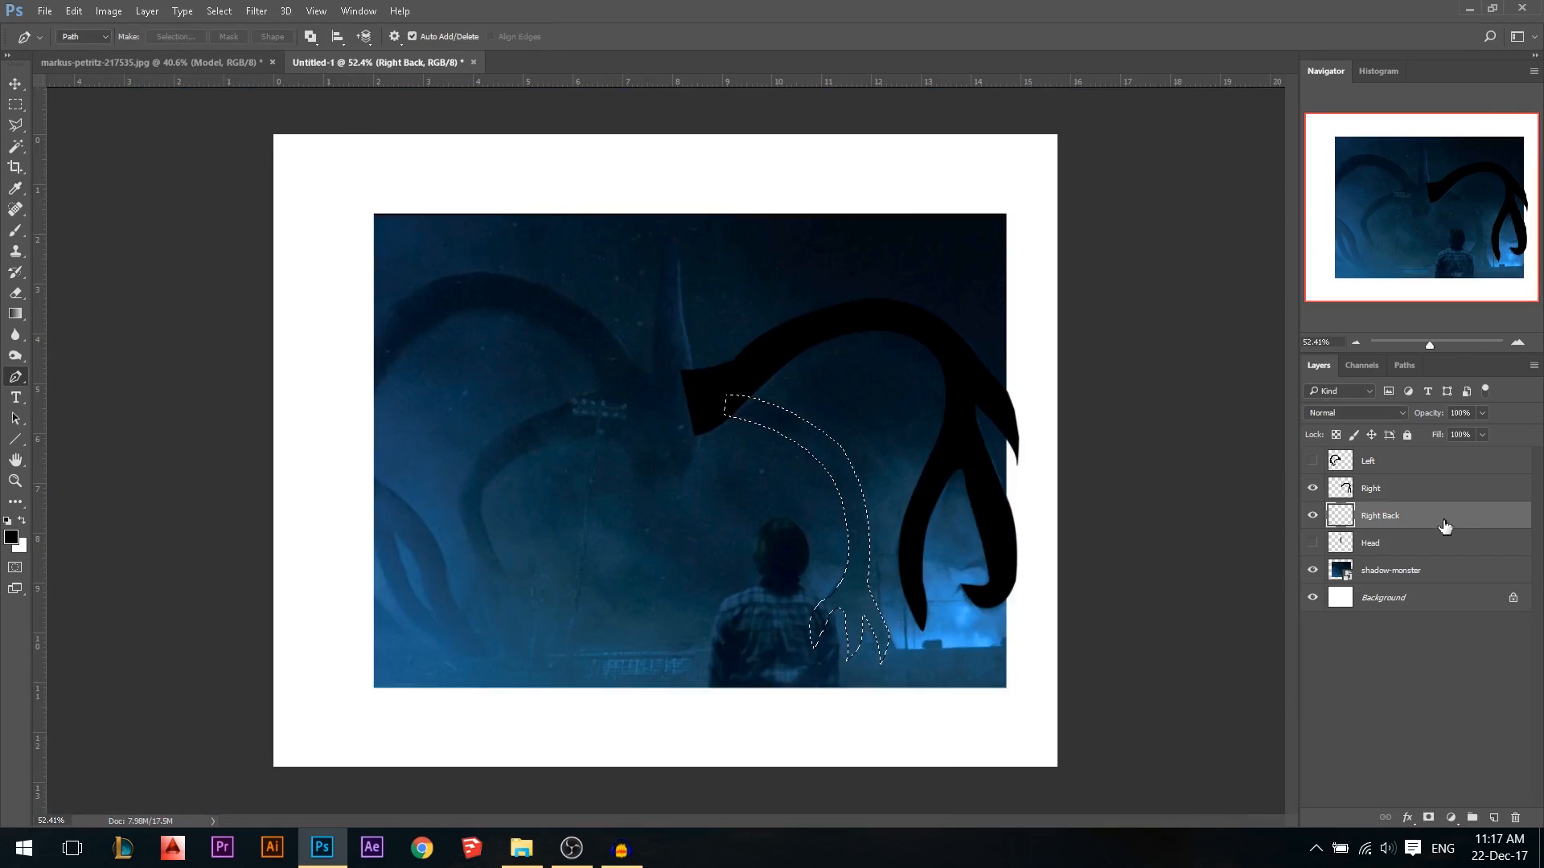
{"action": "key", "text": "alt+BackSpace"}
{"action": "key", "text": "ctrl+d"}
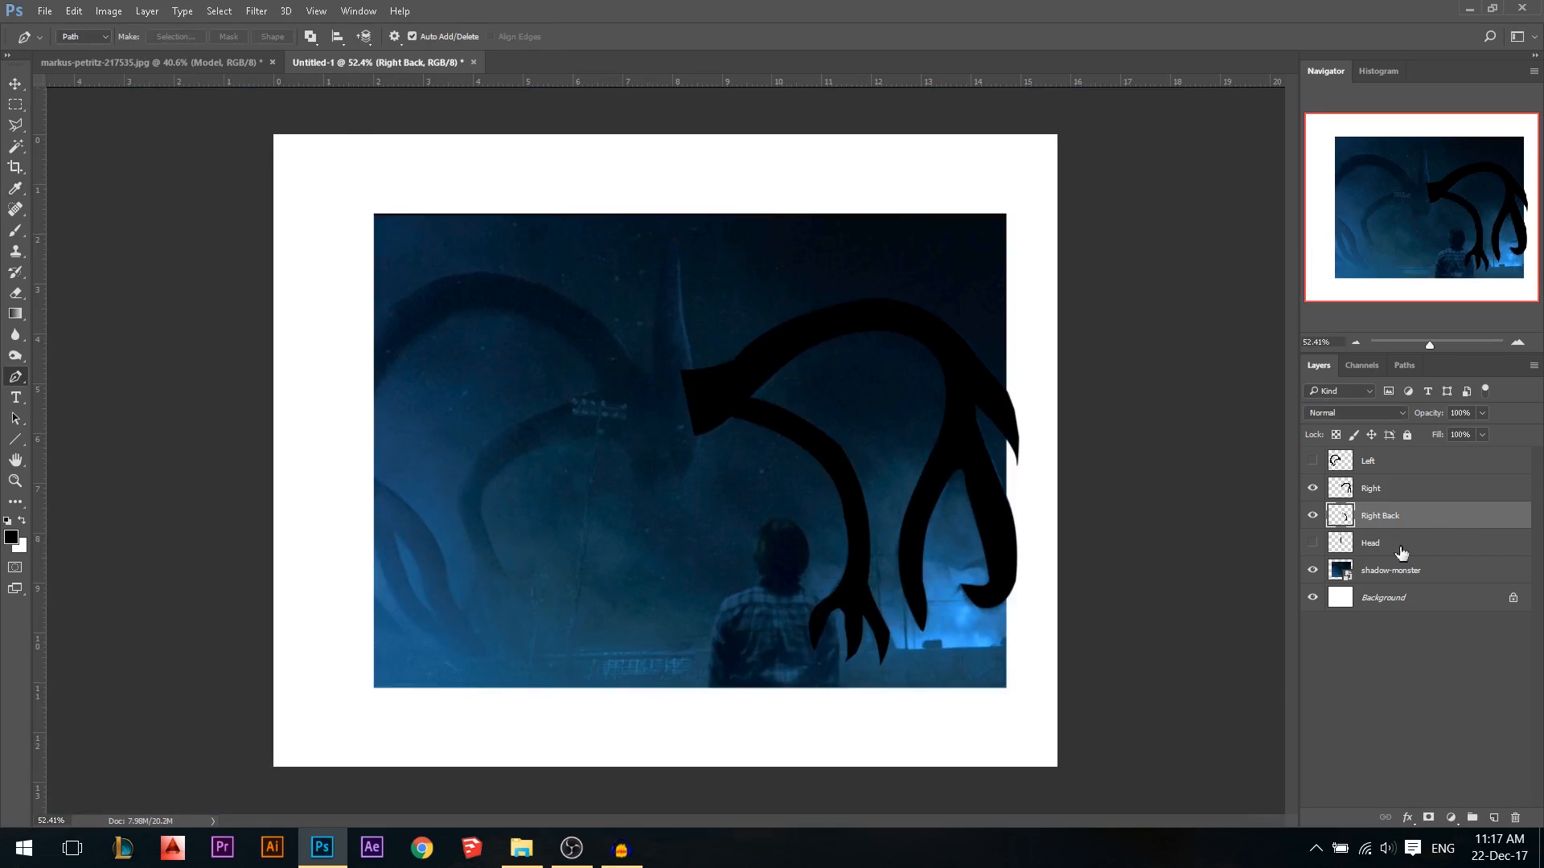
{"action": "left_click", "coordinate": [1313, 543]}
{"action": "left_click", "coordinate": [1314, 462]}
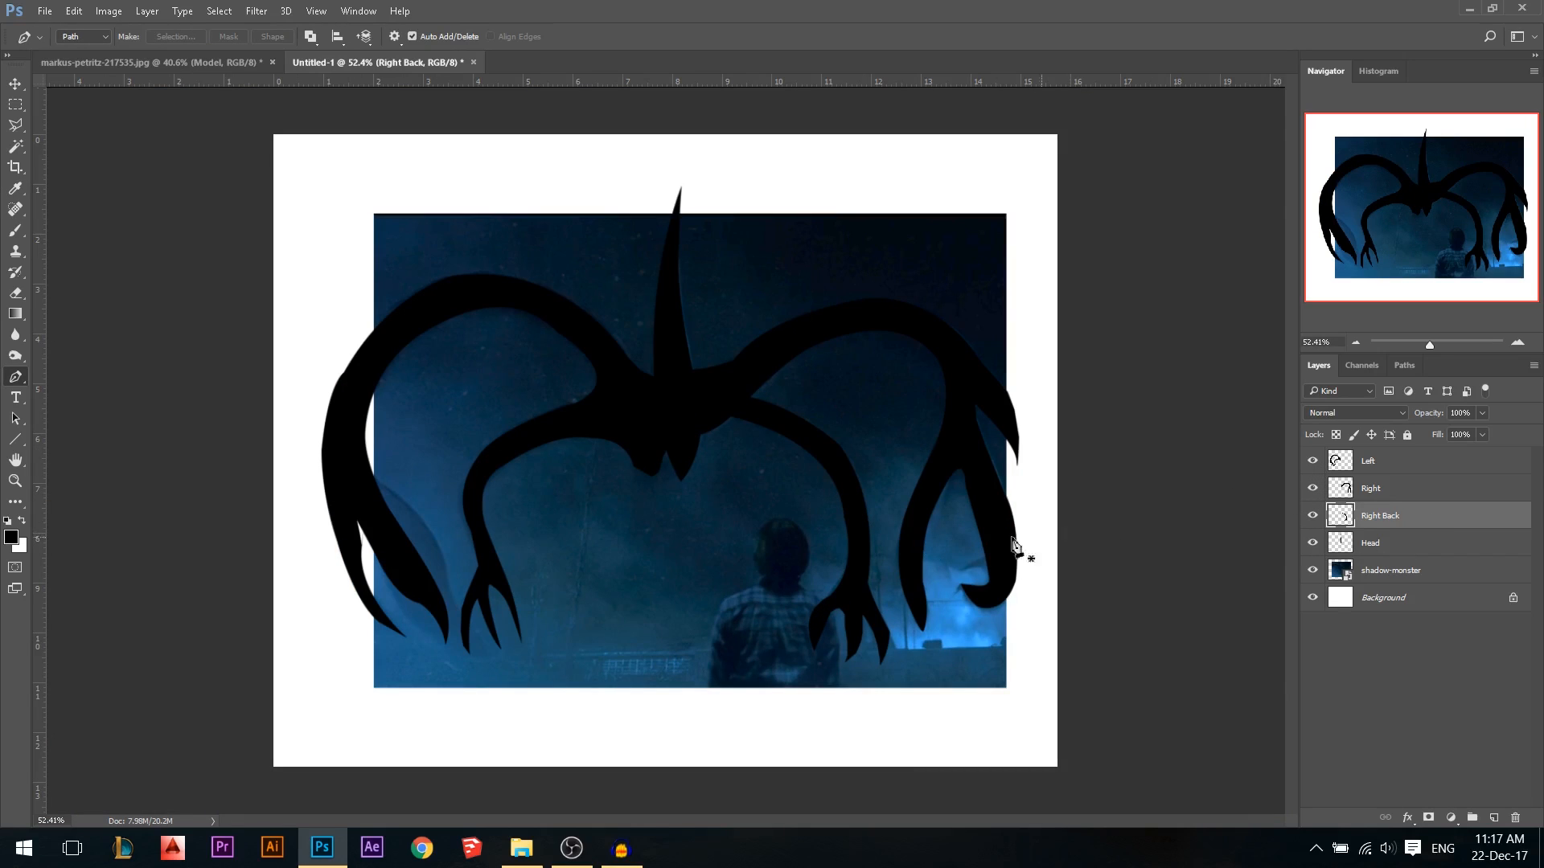
Outline the lump protruding beside the head's lower tip on the Left layer with the Pen tool and delete it
{"action": "left_click", "coordinate": [1339, 470]}
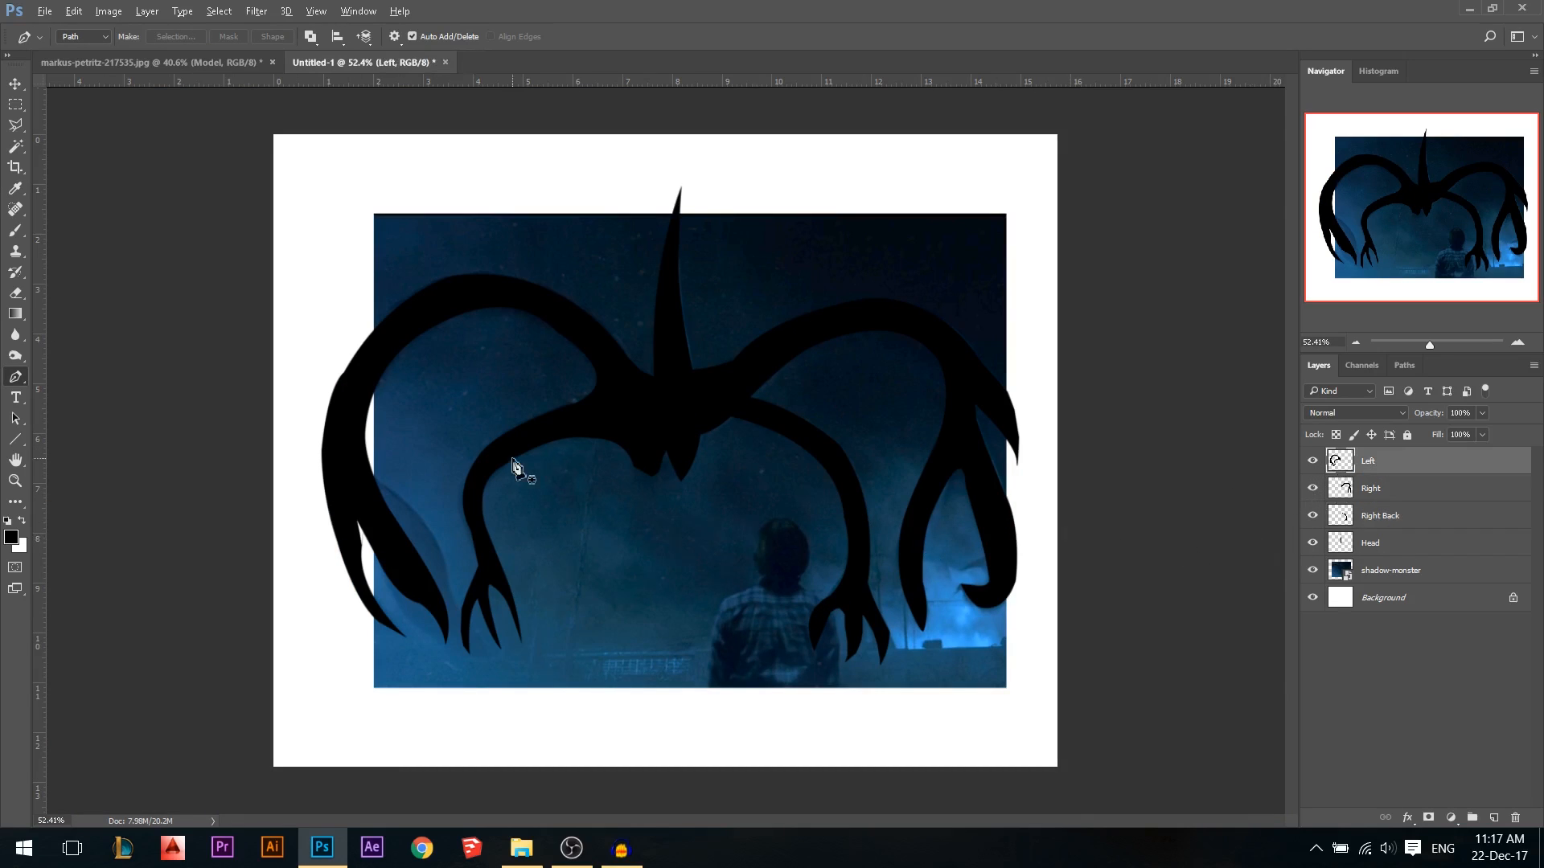
{"action": "scroll", "coordinate": [603, 474], "scroll_direction": "up", "scroll_amount": 4}
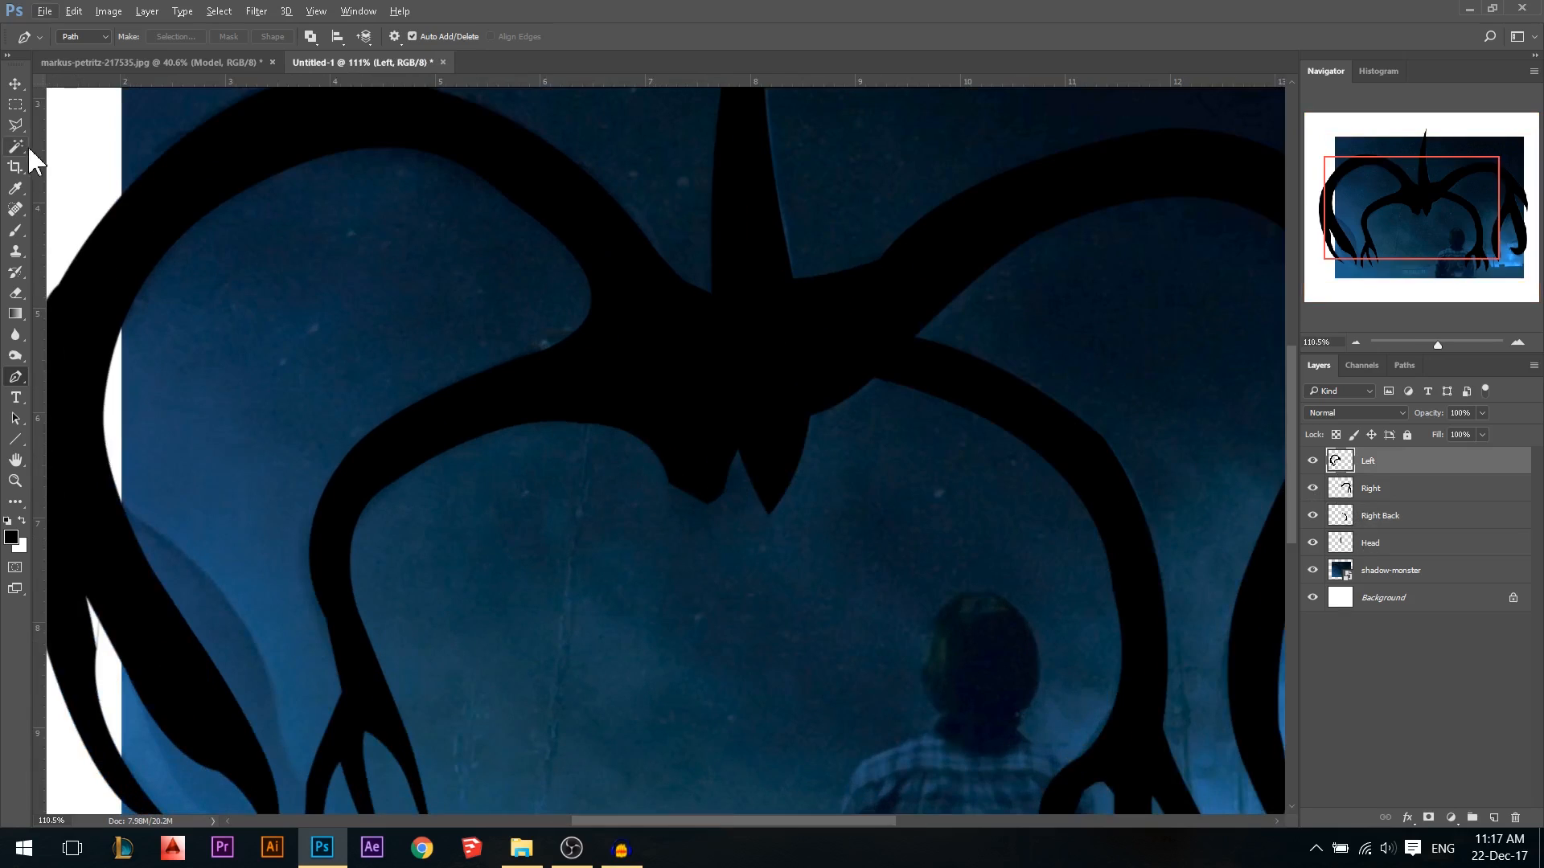
{"action": "left_click", "coordinate": [608, 427]}
{"action": "left_click_drag", "start_coordinate": [745, 495], "coordinate": [770, 555]}
{"action": "left_click_drag", "start_coordinate": [665, 547], "coordinate": [619, 490]}
{"action": "left_click", "coordinate": [608, 428]}
{"action": "left_click", "coordinate": [193, 37]}
{"action": "key", "text": "Return"}
{"action": "key", "text": "Delete"}
{"action": "key", "text": "ctrl+d"}
{"action": "scroll", "coordinate": [756, 505], "scroll_direction": "down", "scroll_amount": 2}
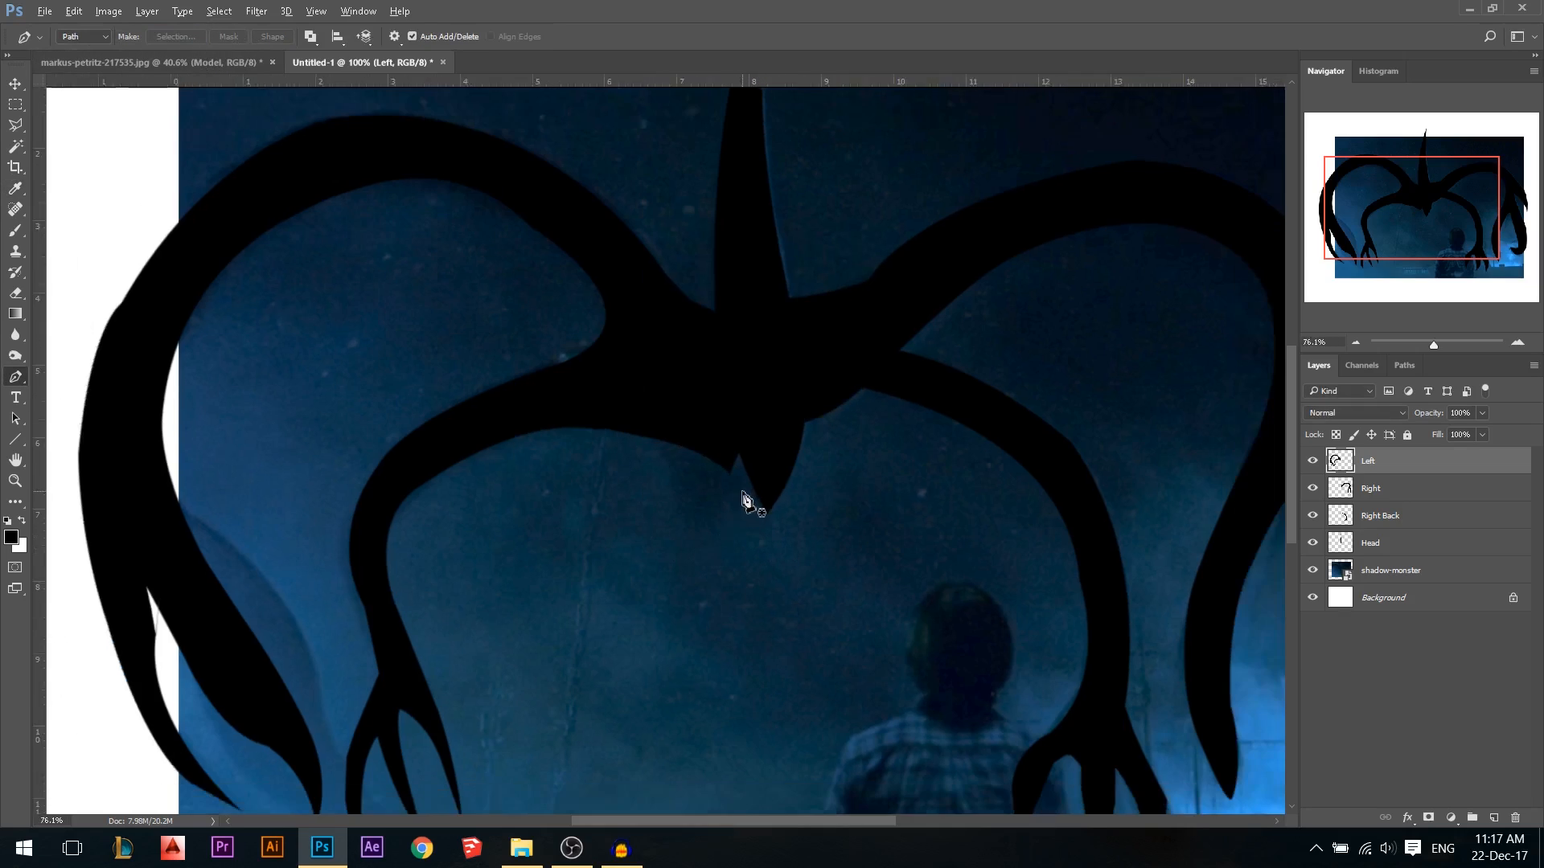
Group the Left, Right, Right Back and Head layers and name the group "Monster"
{"action": "key", "text": "ctrl+0"}
{"action": "left_click", "coordinate": [1371, 542], "text": "shift"}
{"action": "key", "text": "ctrl+g"}
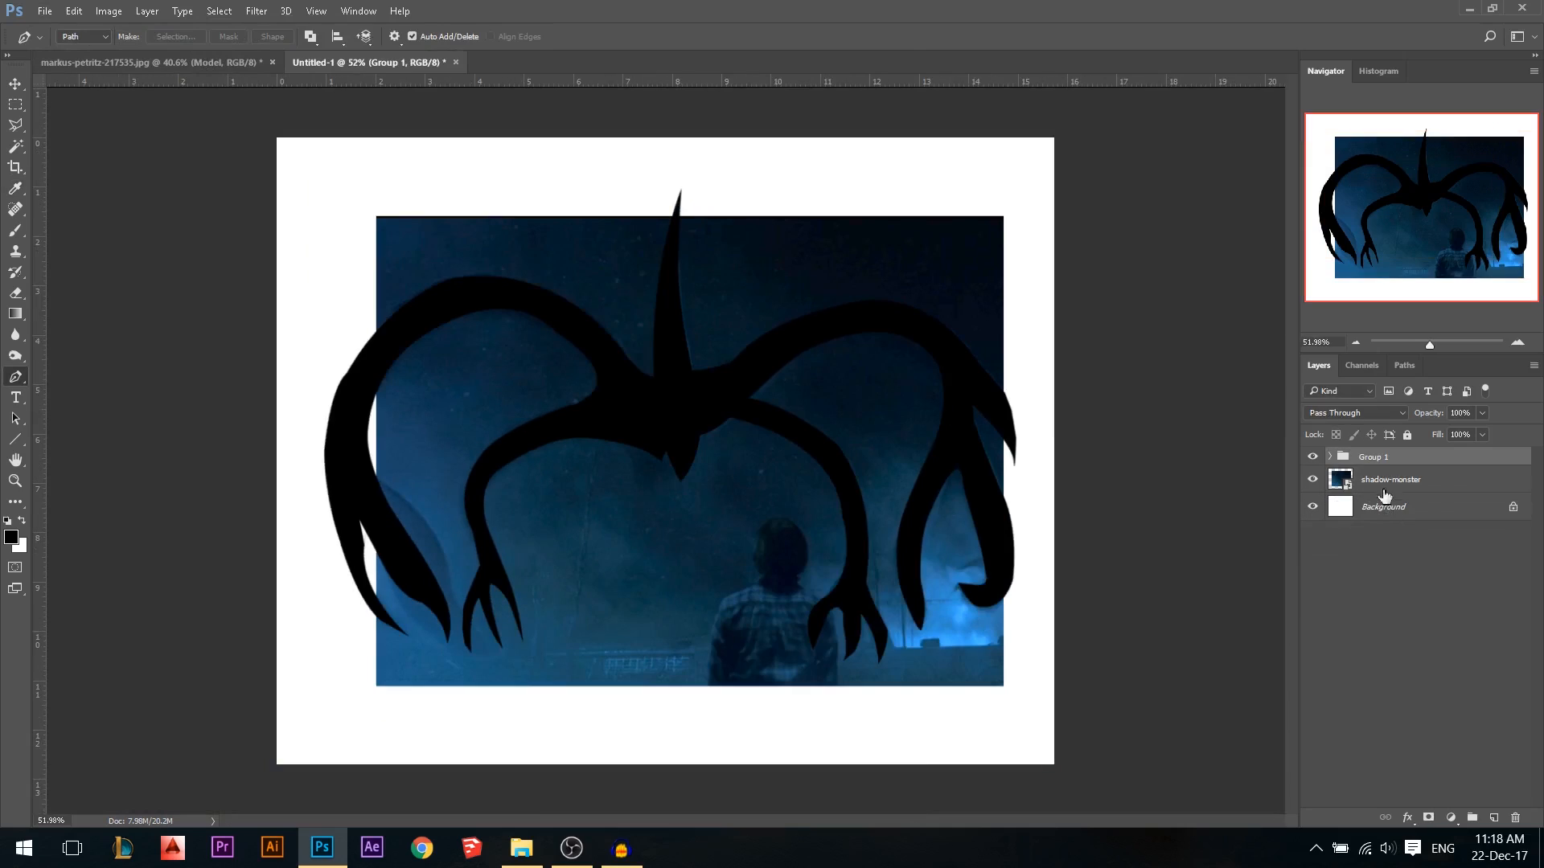
{"action": "double_click", "coordinate": [1375, 457]}
{"action": "type", "text": "Monster"}
{"action": "key", "text": "Return"}
Bring the Monster group into the markus-petritz-217535.jpg barn composite and close the Untitled-1 document without saving
{"action": "key", "text": "v"}
{"action": "mouse_move", "coordinate": [638, 403]}
{"action": "left_mouse_down"}
{"action": "mouse_move", "coordinate": [249, 66]}
{"action": "mouse_move", "coordinate": [231, 70]}
{"action": "mouse_move", "coordinate": [624, 424]}
{"action": "left_mouse_up"}
{"action": "right_click", "coordinate": [396, 65]}
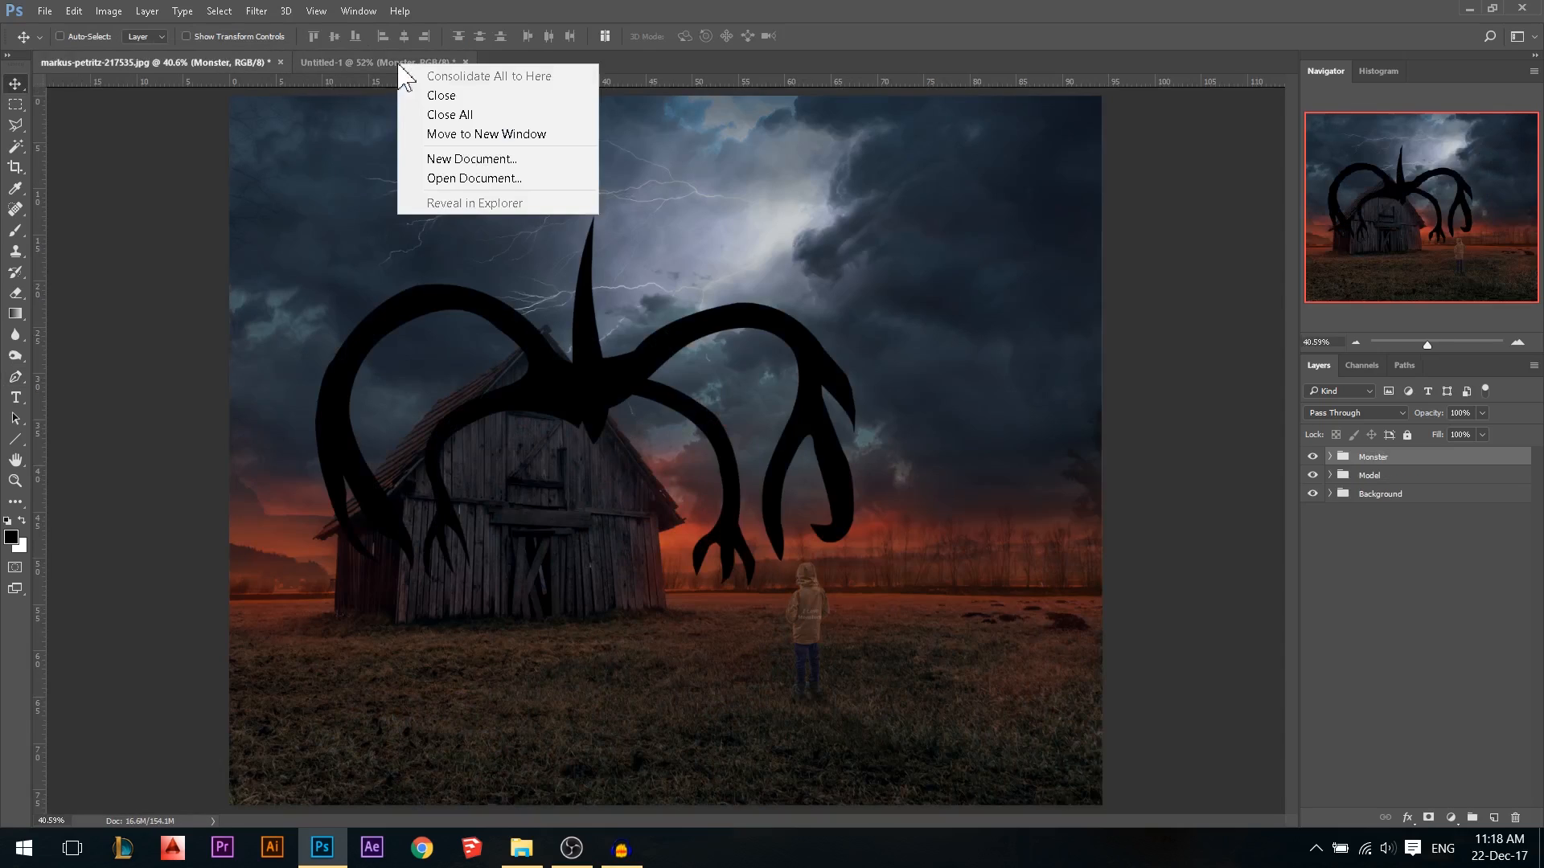
{"action": "left_click", "coordinate": [410, 94]}
{"action": "left_click", "coordinate": [774, 322]}
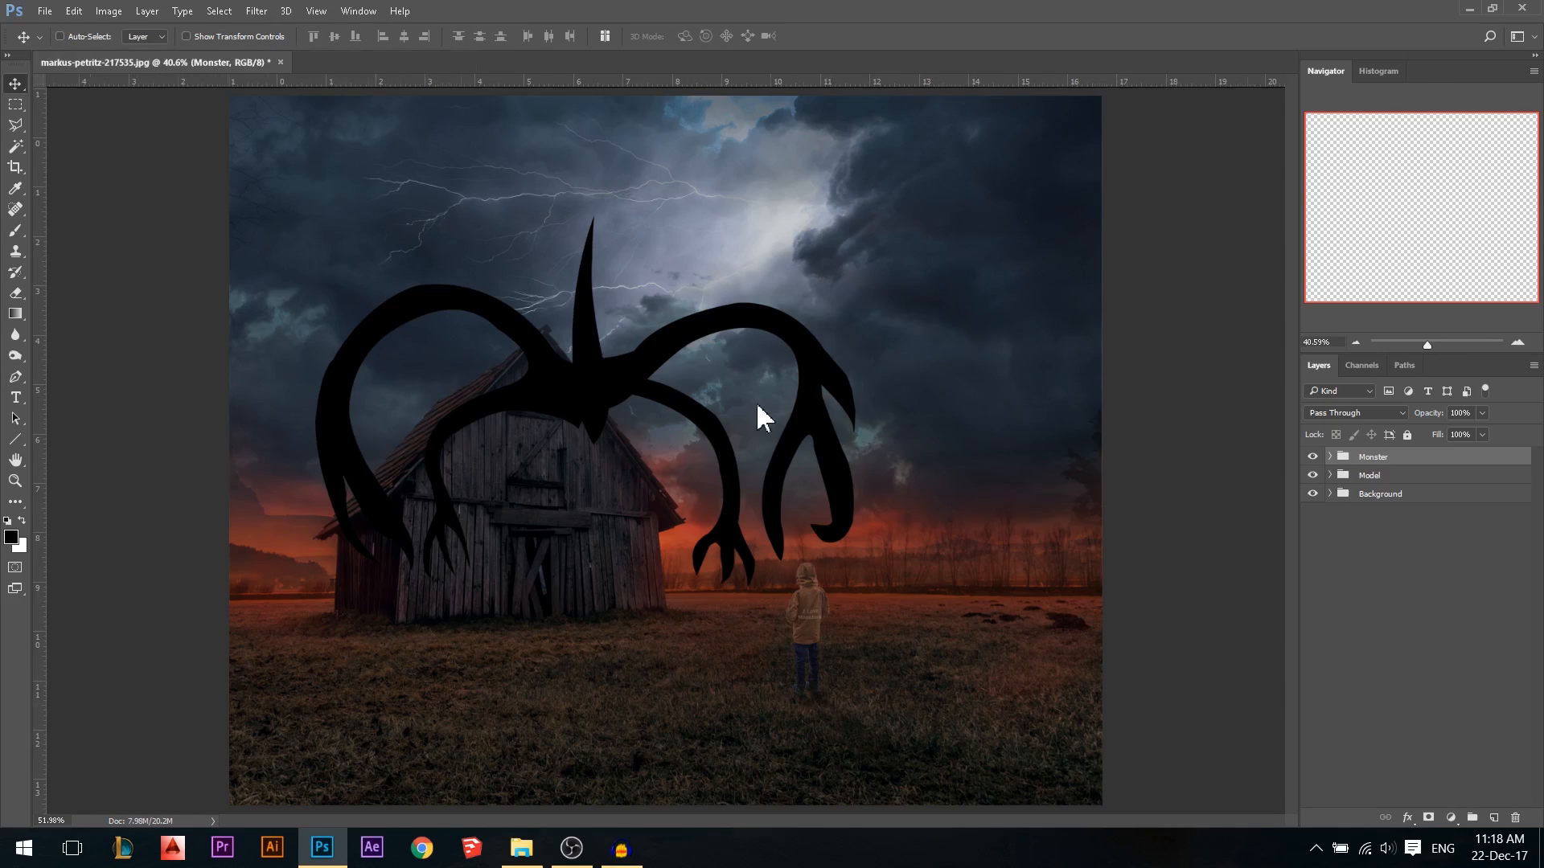
Scale the Monster group to about 168% width and 173% height so it spans the sky above the barn
{"action": "key", "text": "ctrl+minus"}
{"action": "key", "text": "ctrl+t"}
{"action": "left_click_drag", "start_coordinate": [812, 271], "coordinate": [937, 184]}
{"action": "left_click_drag", "start_coordinate": [883, 376], "coordinate": [877, 307]}
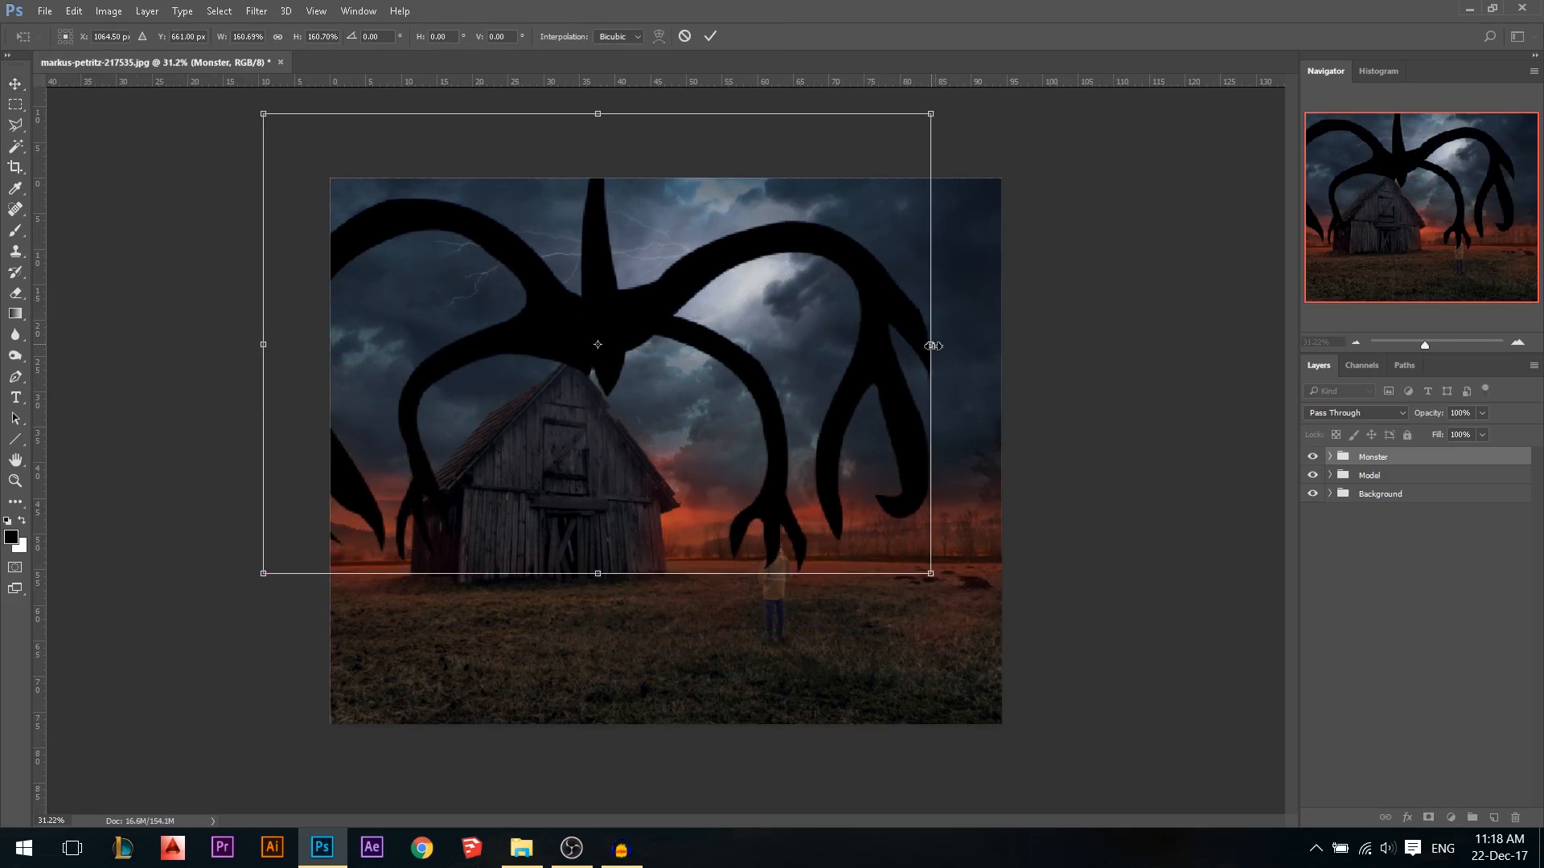
{"action": "left_click_drag", "start_coordinate": [941, 346], "coordinate": [910, 346]}
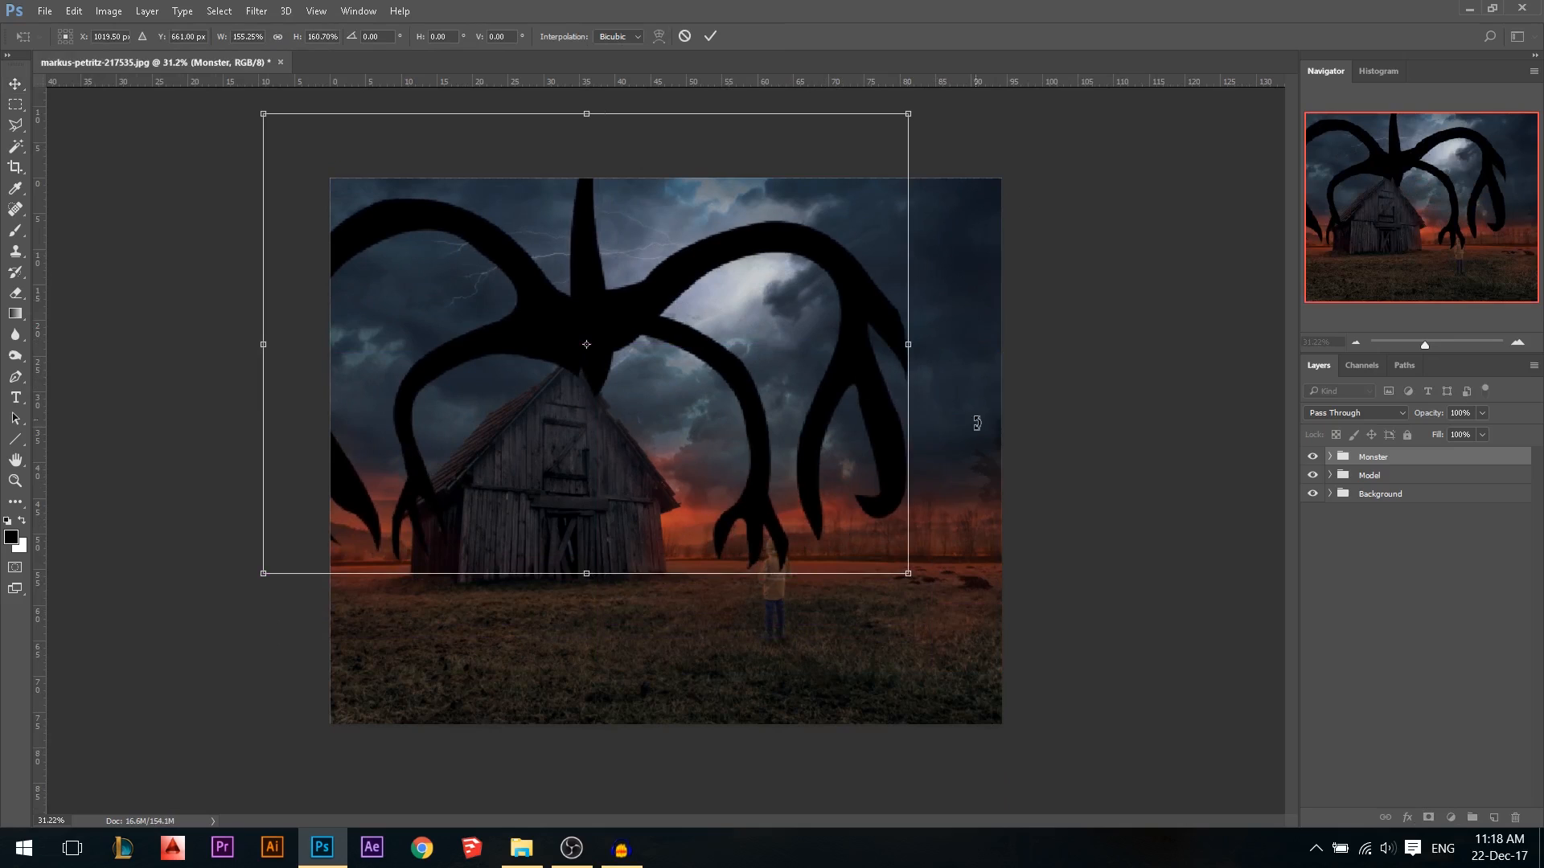
{"action": "left_click_drag", "start_coordinate": [908, 116], "coordinate": [975, 95]}
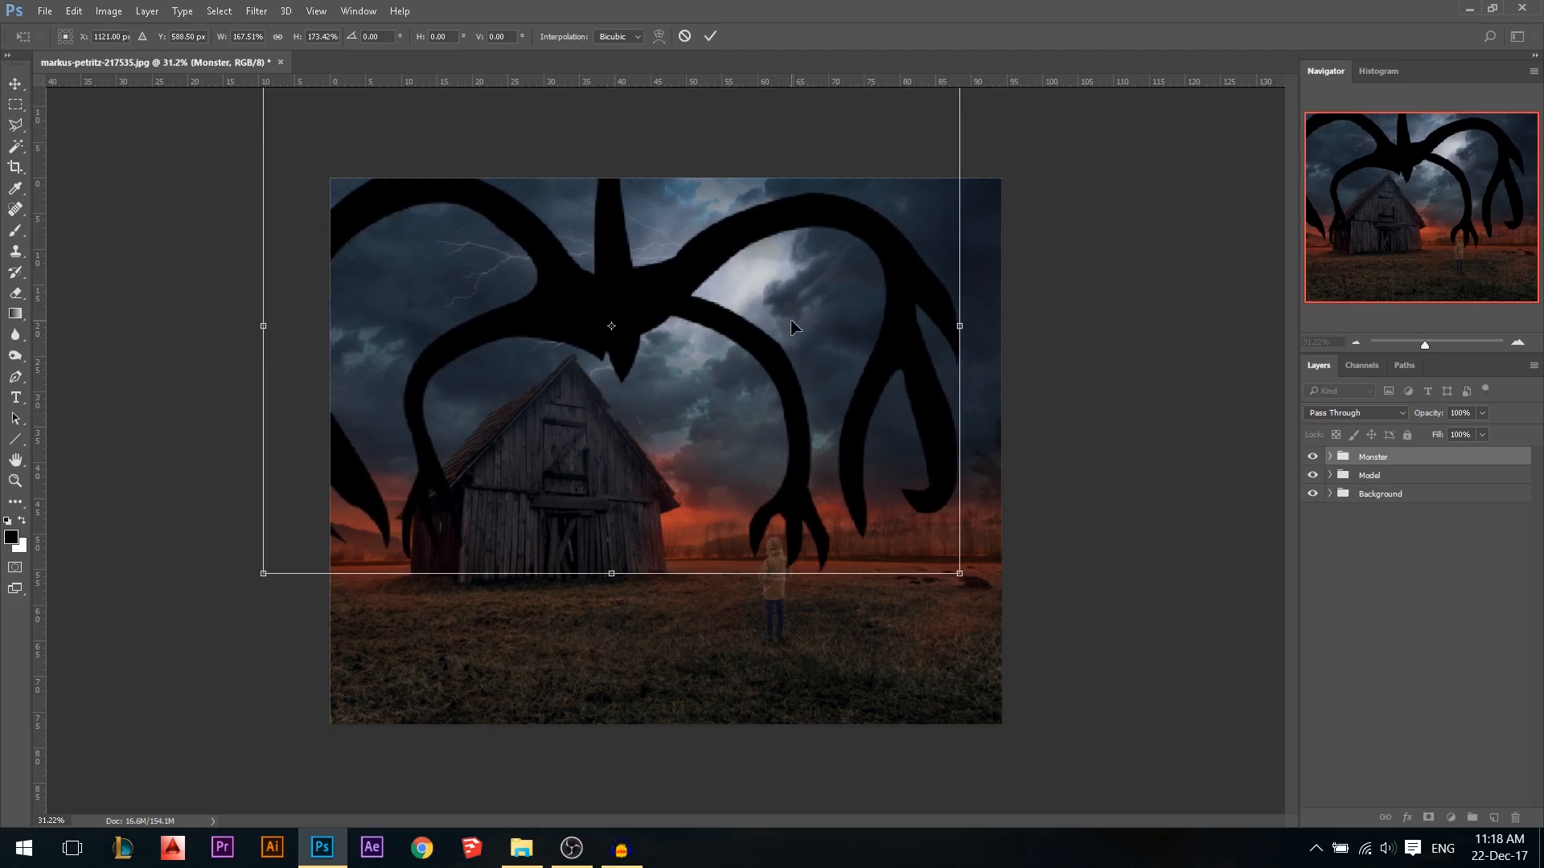
{"action": "key", "text": "Return"}
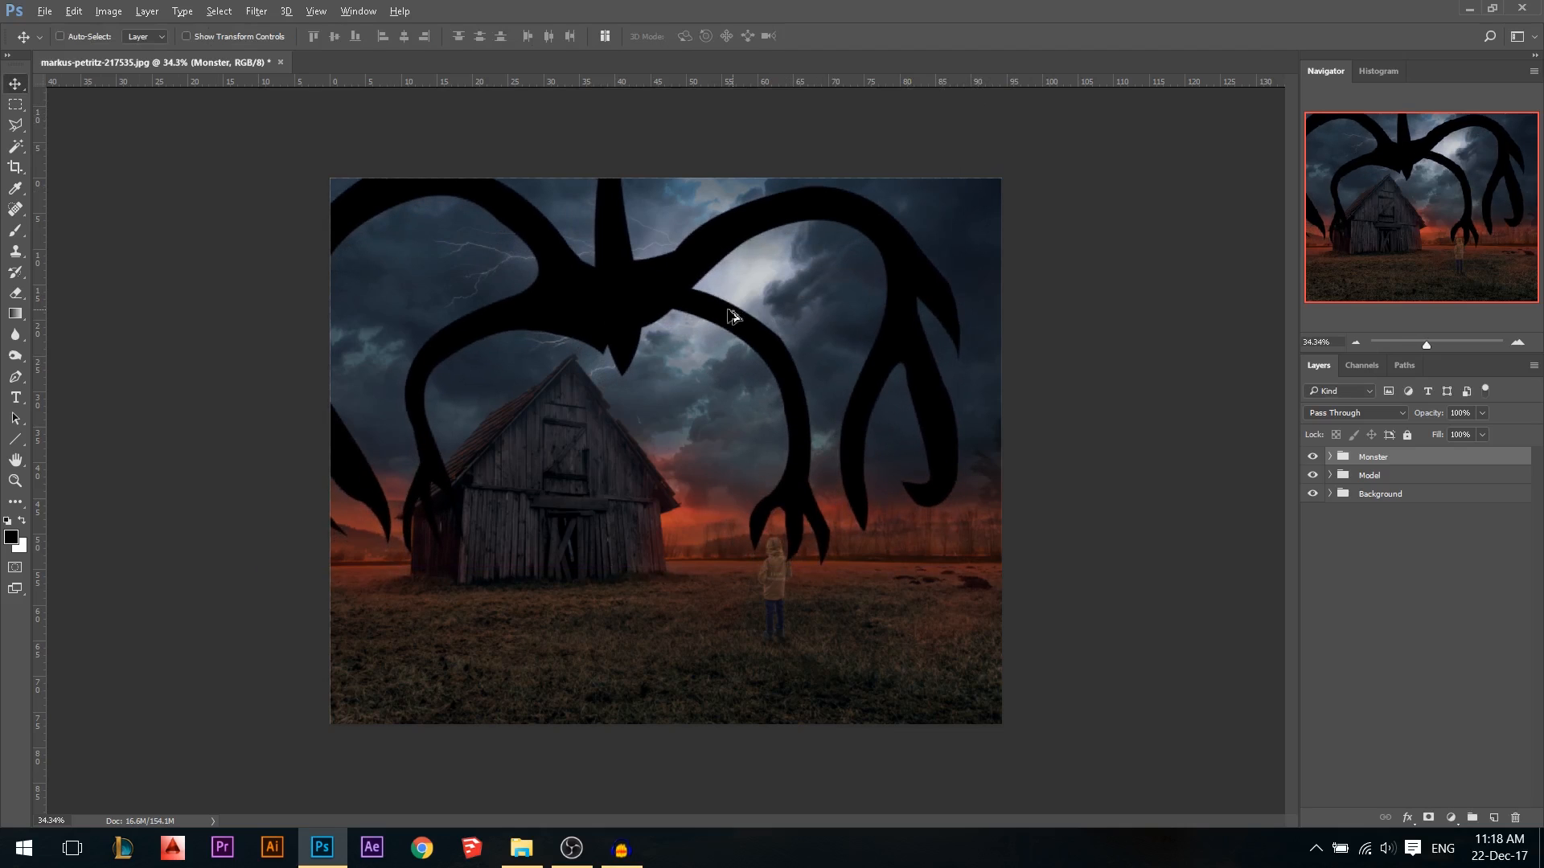
Shift the Monster group slightly right and down over the barn
{"action": "scroll", "coordinate": [898, 485], "scroll_direction": "up", "scroll_amount": 4}
{"action": "scroll", "coordinate": [628, 306], "scroll_direction": "down", "scroll_amount": 2}
{"action": "left_click_drag", "start_coordinate": [585, 256], "coordinate": [459, 430]}
{"action": "scroll", "coordinate": [458, 423], "scroll_direction": "up", "scroll_amount": 2}
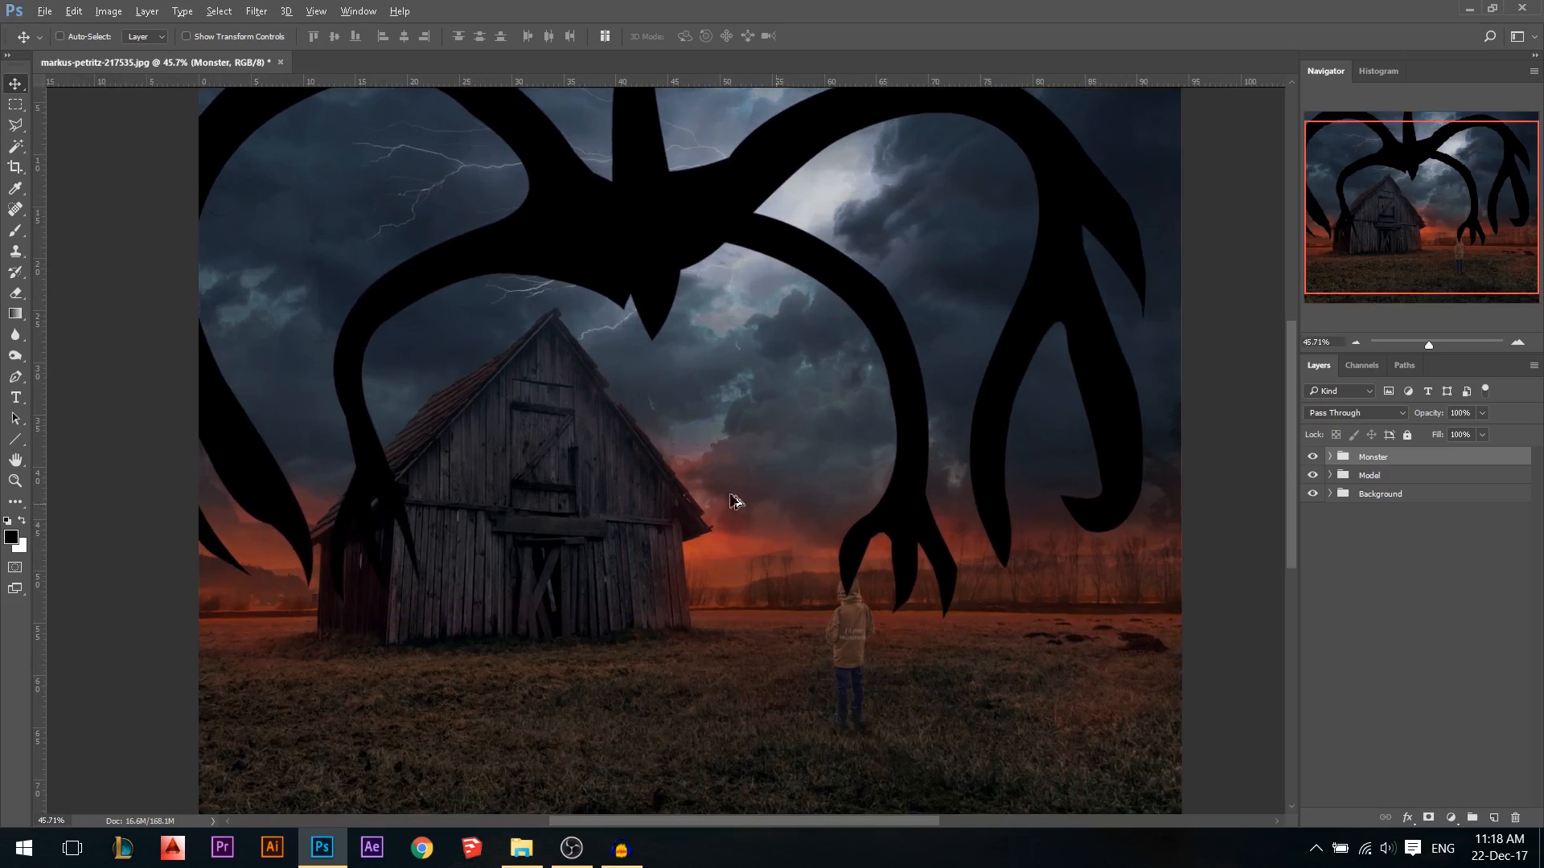
{"action": "scroll", "coordinate": [804, 507], "scroll_direction": "down", "scroll_amount": 1}
{"action": "left_click_drag", "start_coordinate": [426, 281], "coordinate": [435, 292]}
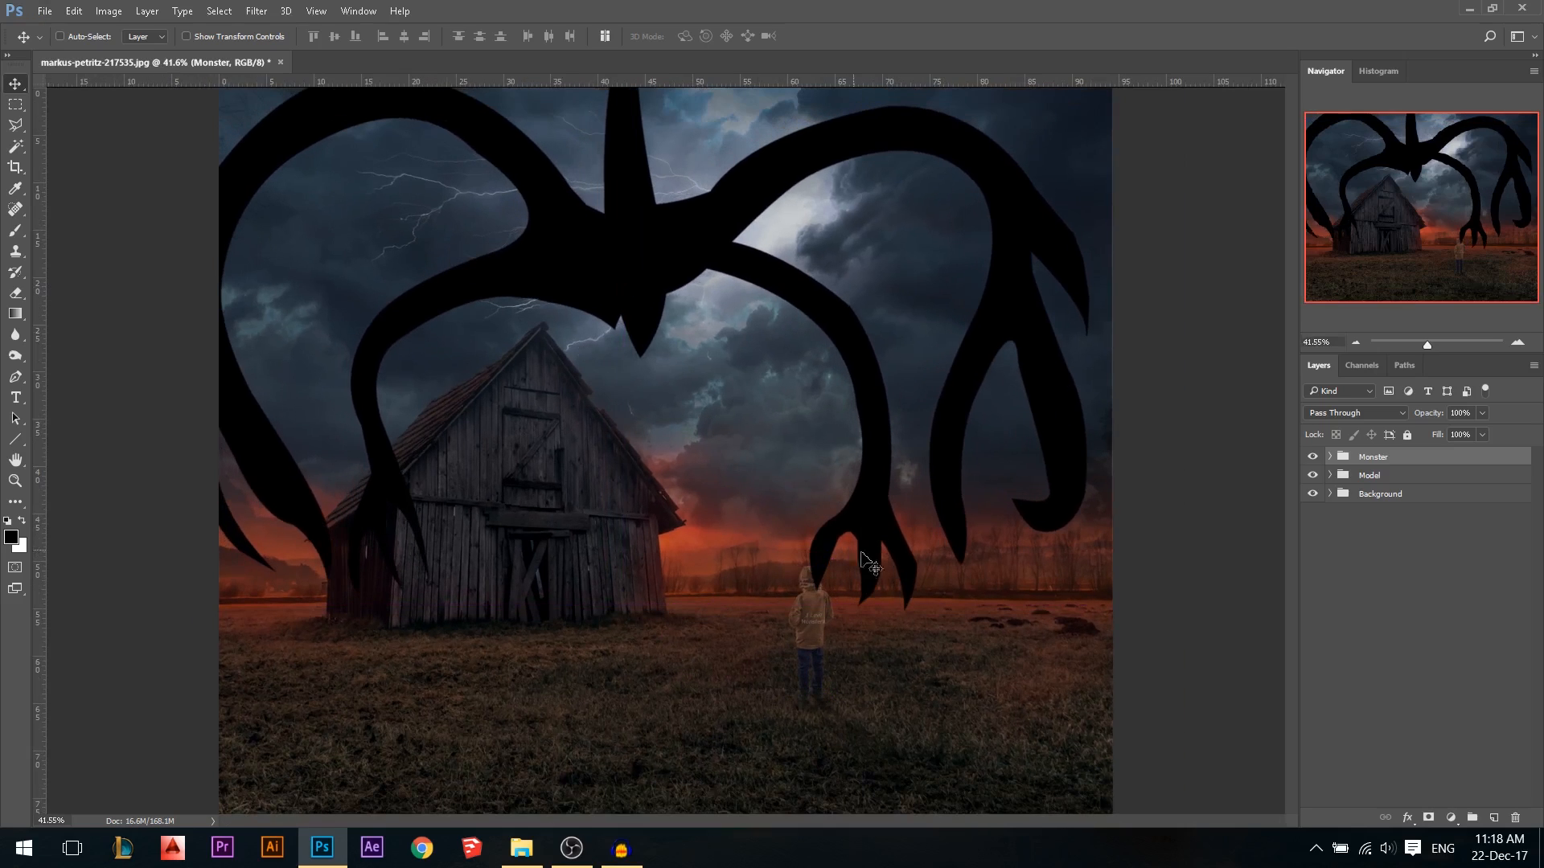
Pick the Right, Right Back and Left arm layers in turn on the canvas to check the monster's separate parts
{"action": "left_click", "coordinate": [1014, 336], "text": "ctrl"}
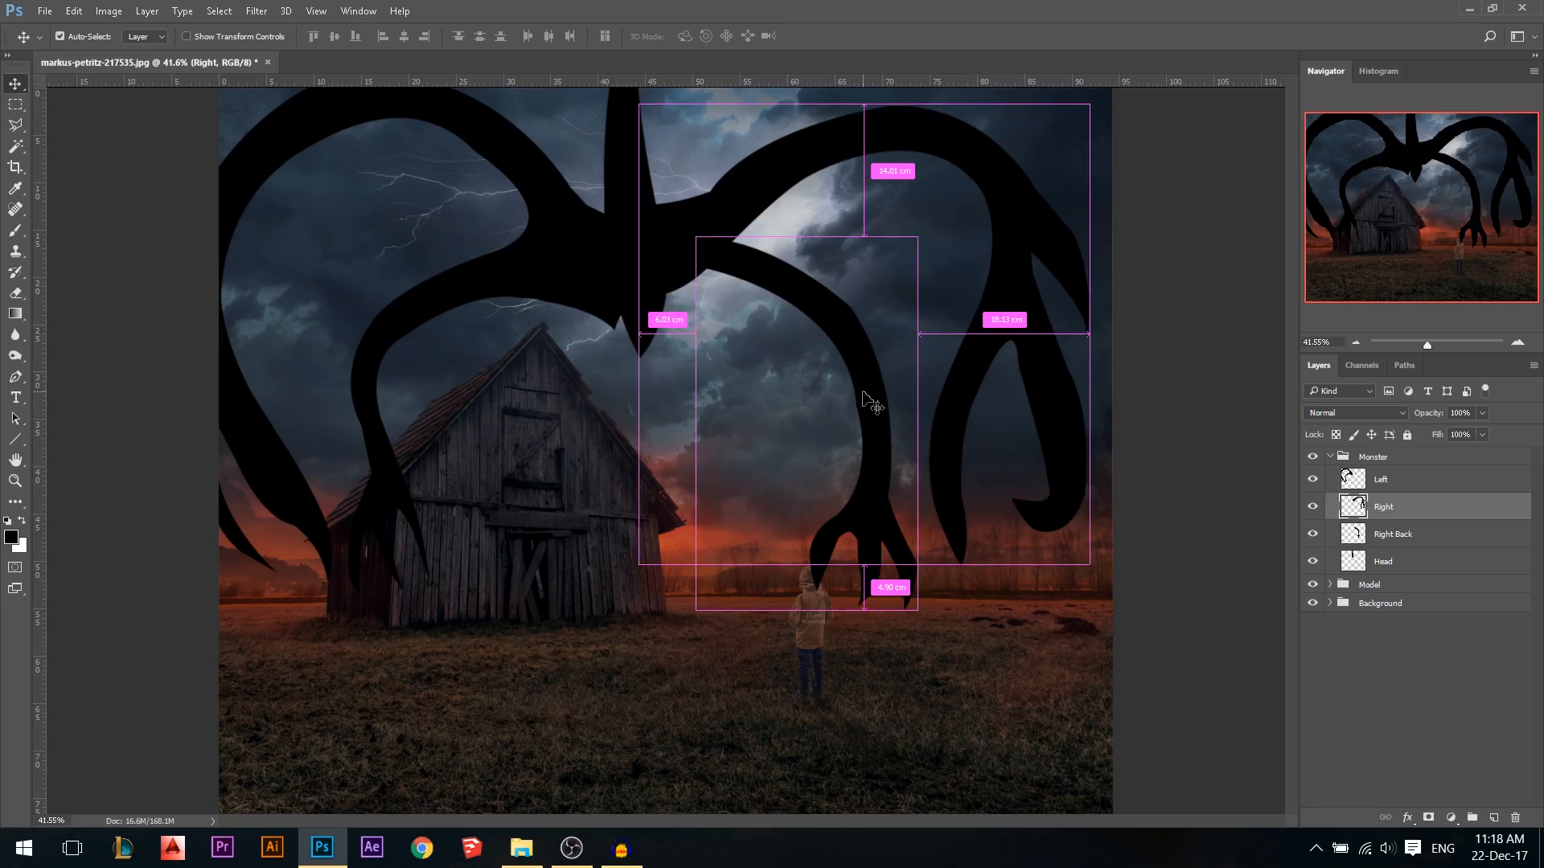
{"action": "left_click", "coordinate": [860, 420], "text": "ctrl"}
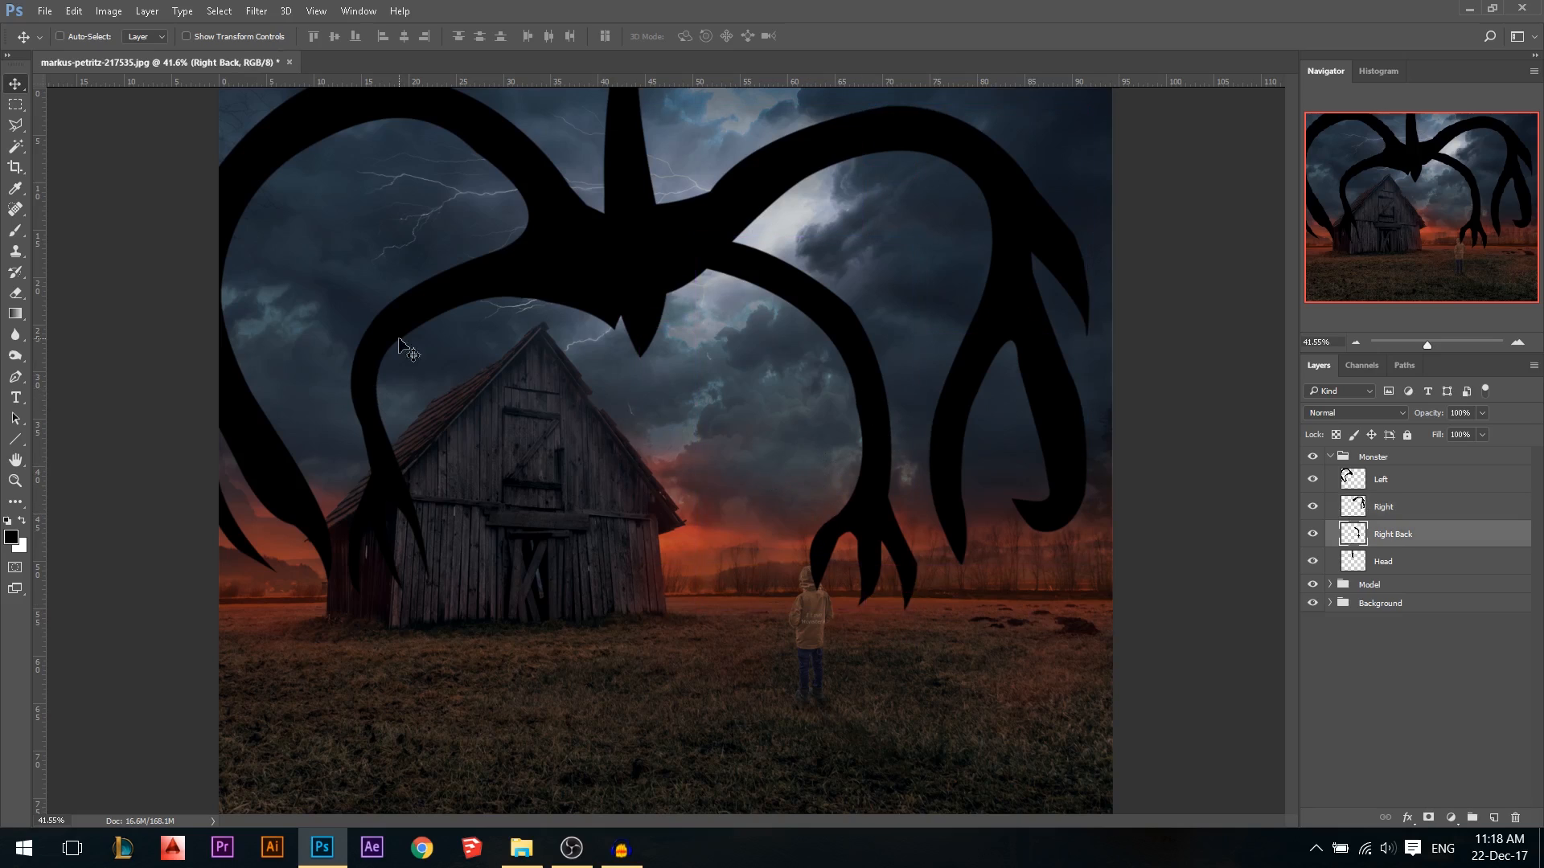
{"action": "left_click", "coordinate": [397, 304], "text": "ctrl"}
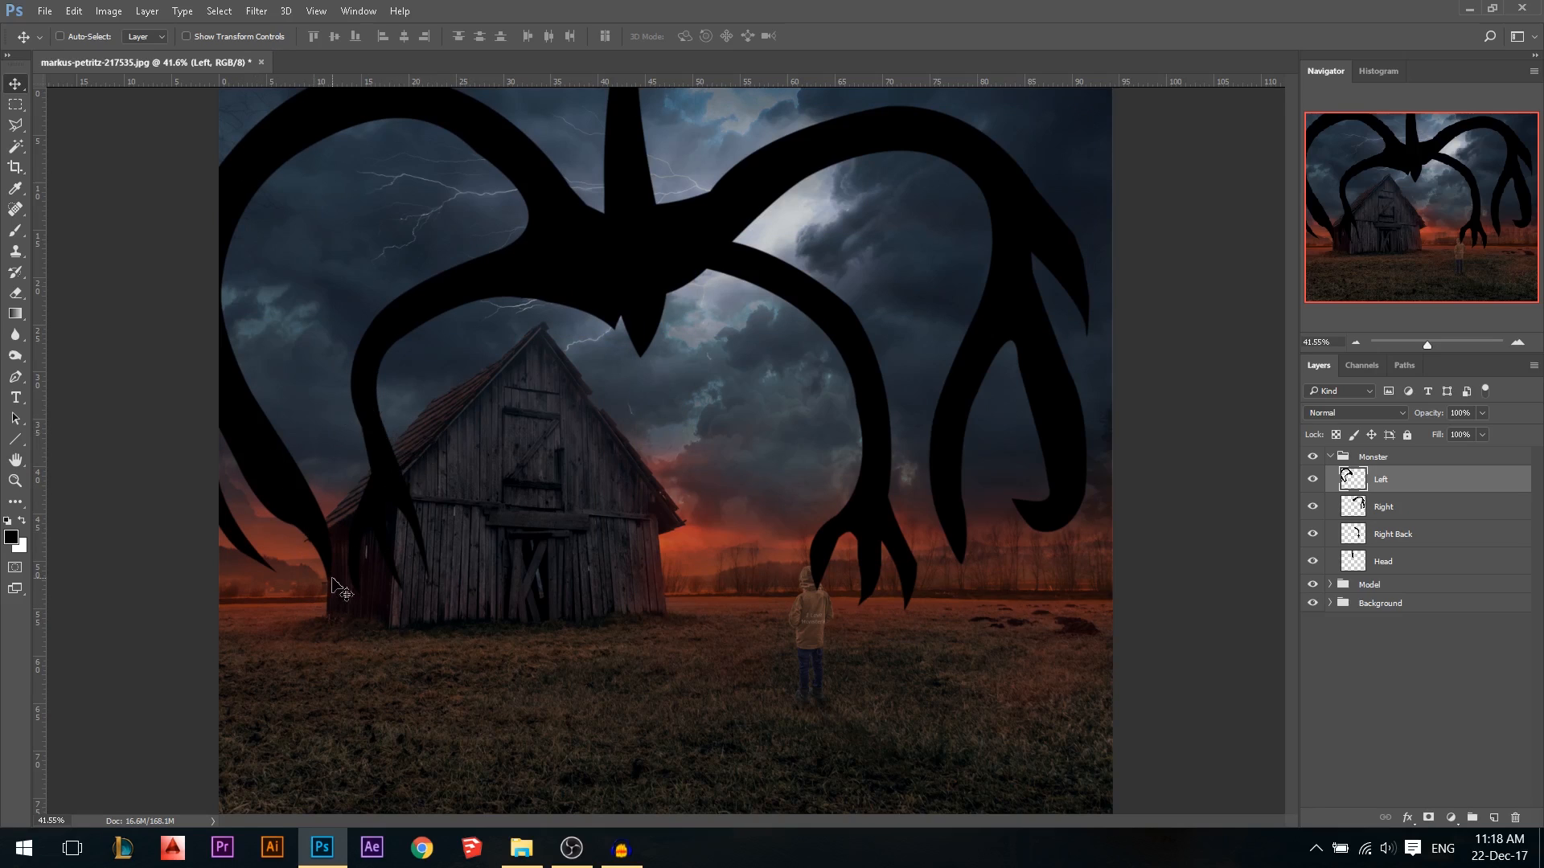
{"action": "scroll", "coordinate": [338, 589], "scroll_direction": "up", "scroll_amount": 1}
{"action": "scroll", "coordinate": [1278, 498], "scroll_direction": "up", "scroll_amount": 3}
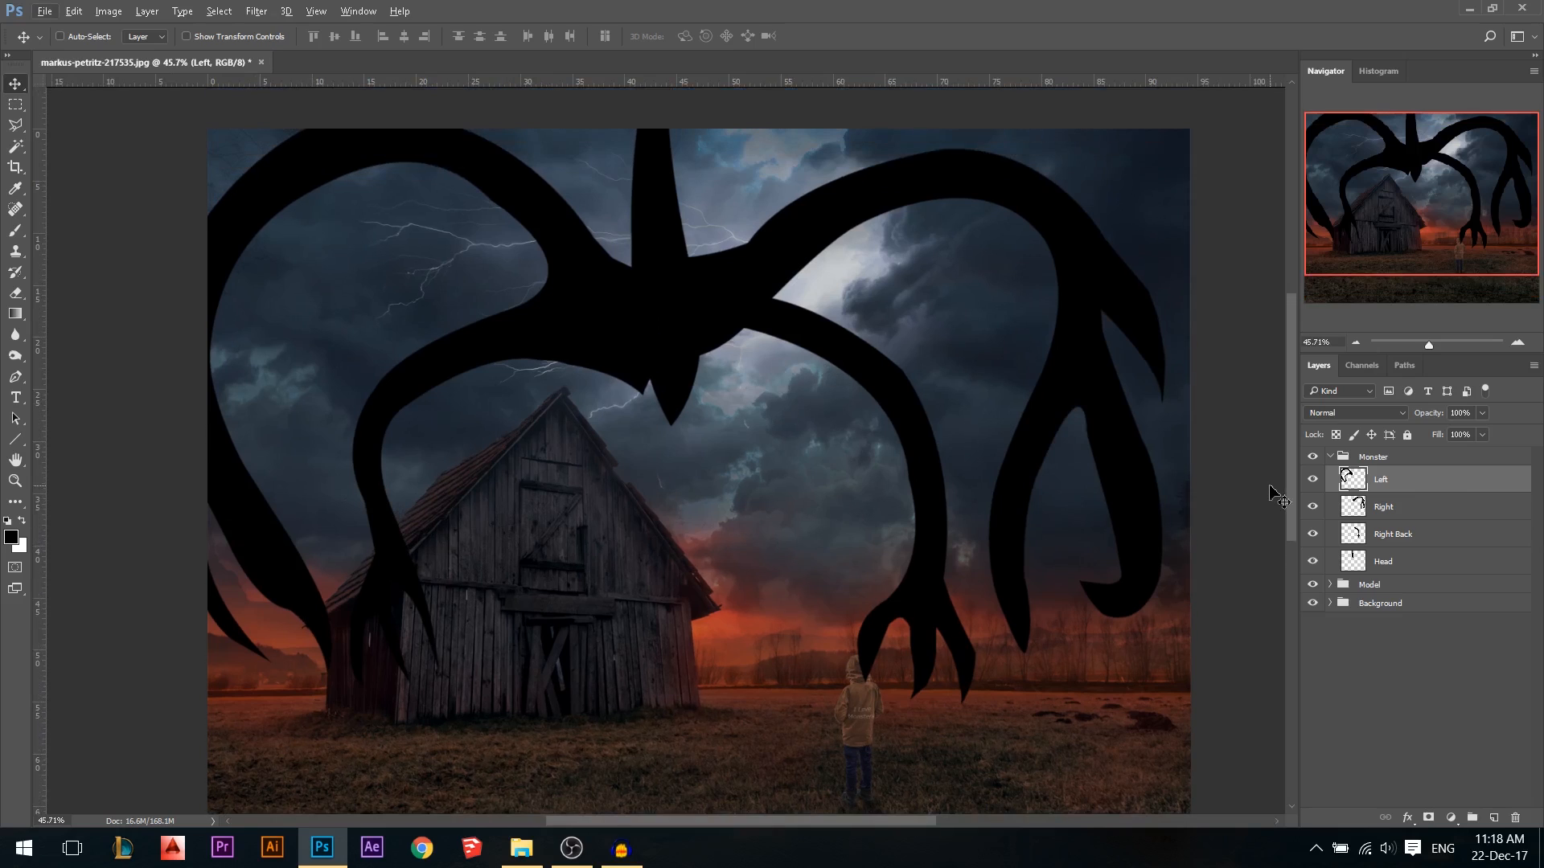
{"action": "scroll", "coordinate": [808, 336], "scroll_direction": "up", "scroll_amount": 2}
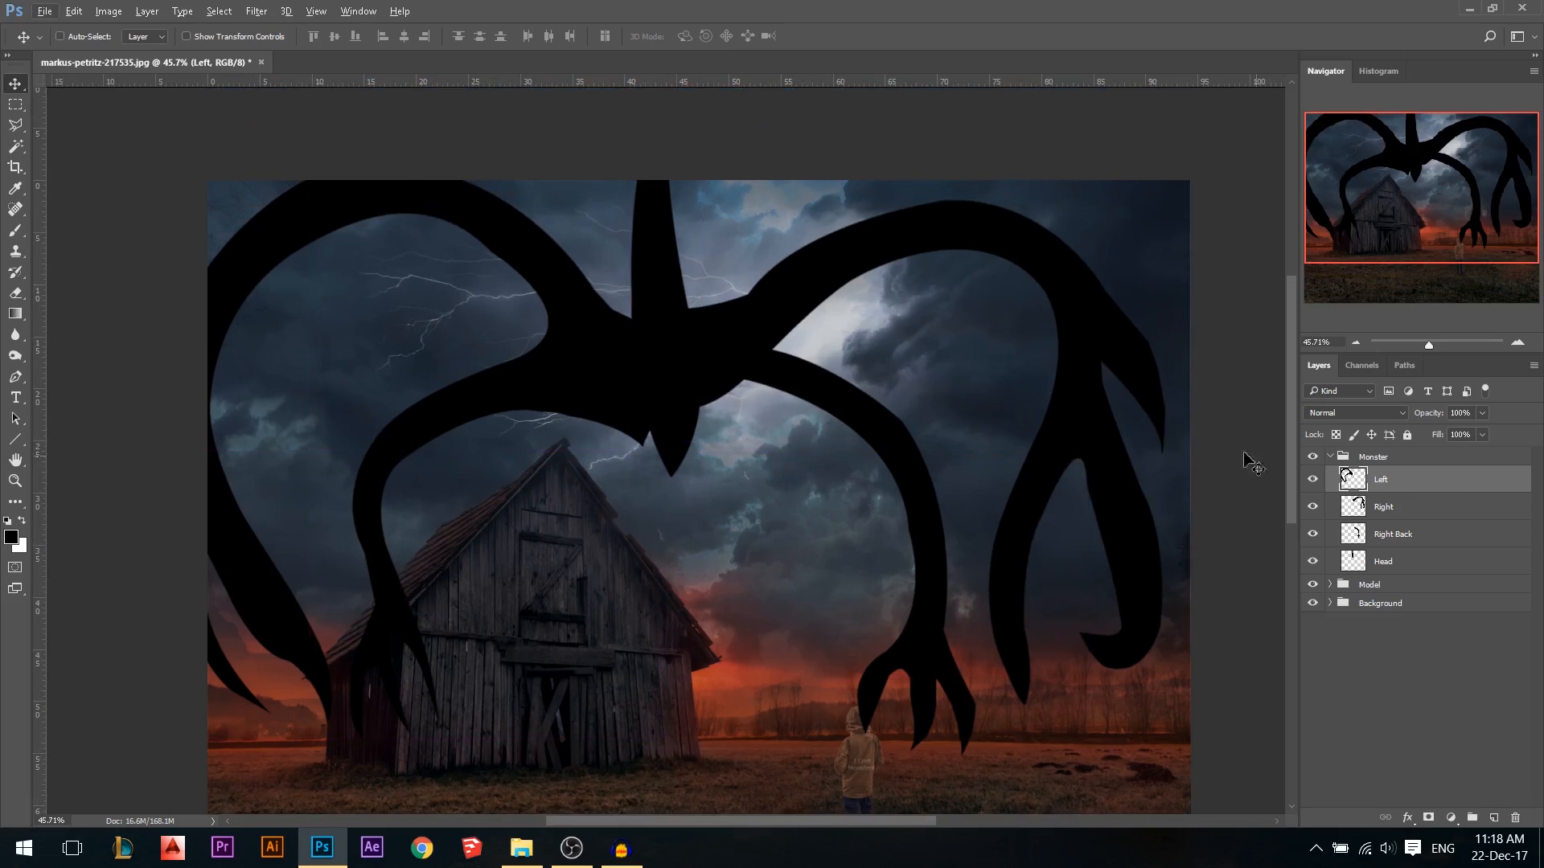
Select the Head layer and set up the Dodge tool with its range on Shadows
{"action": "left_click", "coordinate": [1350, 567]}
{"action": "left_click_drag", "start_coordinate": [713, 335], "coordinate": [653, 402]}
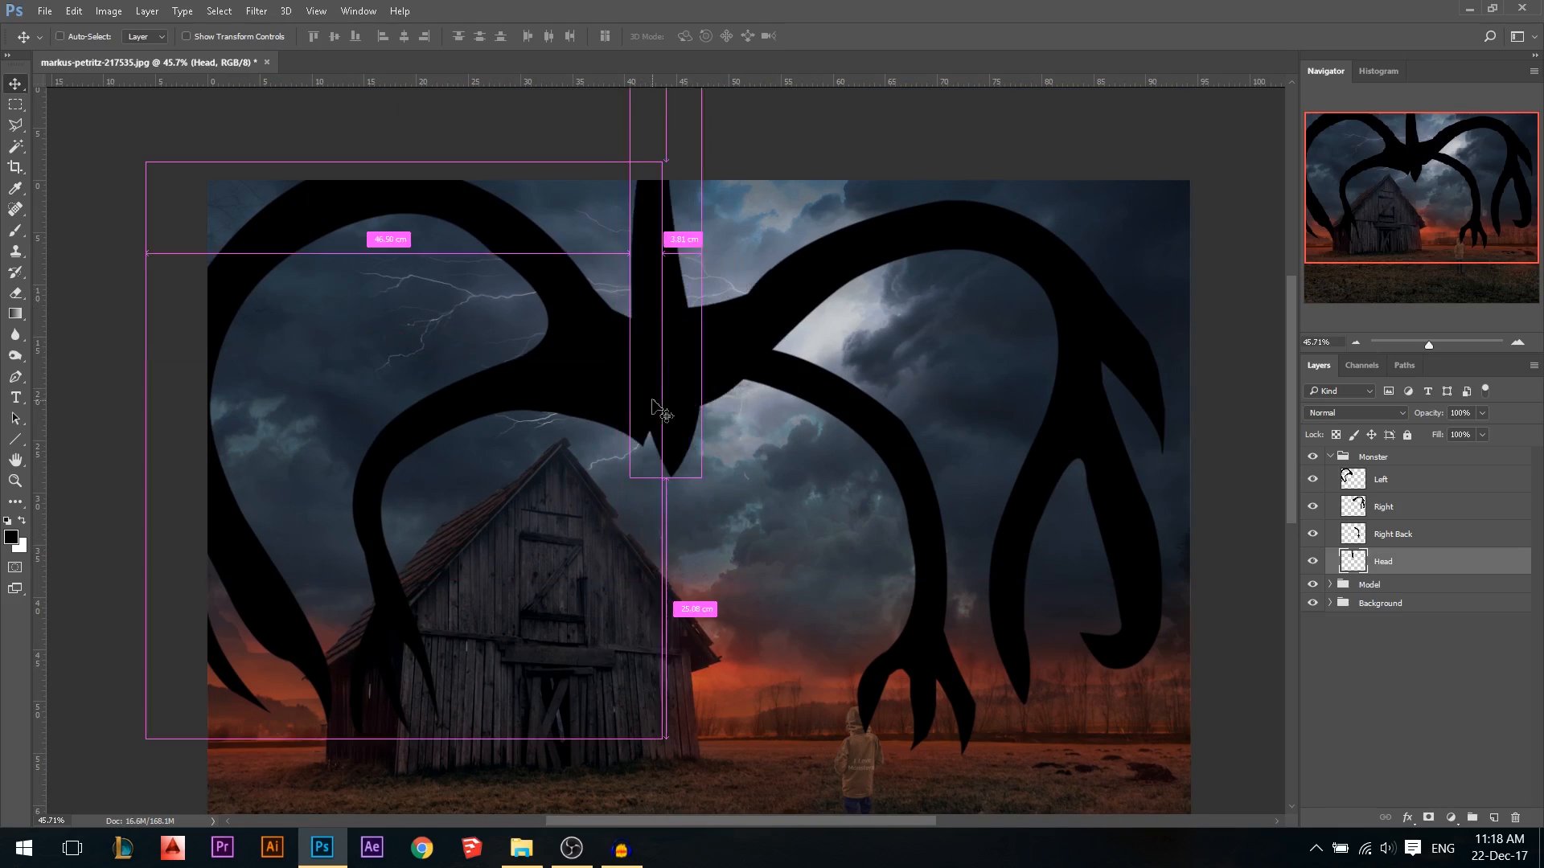
{"action": "left_click", "coordinate": [15, 356]}
{"action": "right_click", "coordinate": [15, 356]}
{"action": "left_click", "coordinate": [73, 355]}
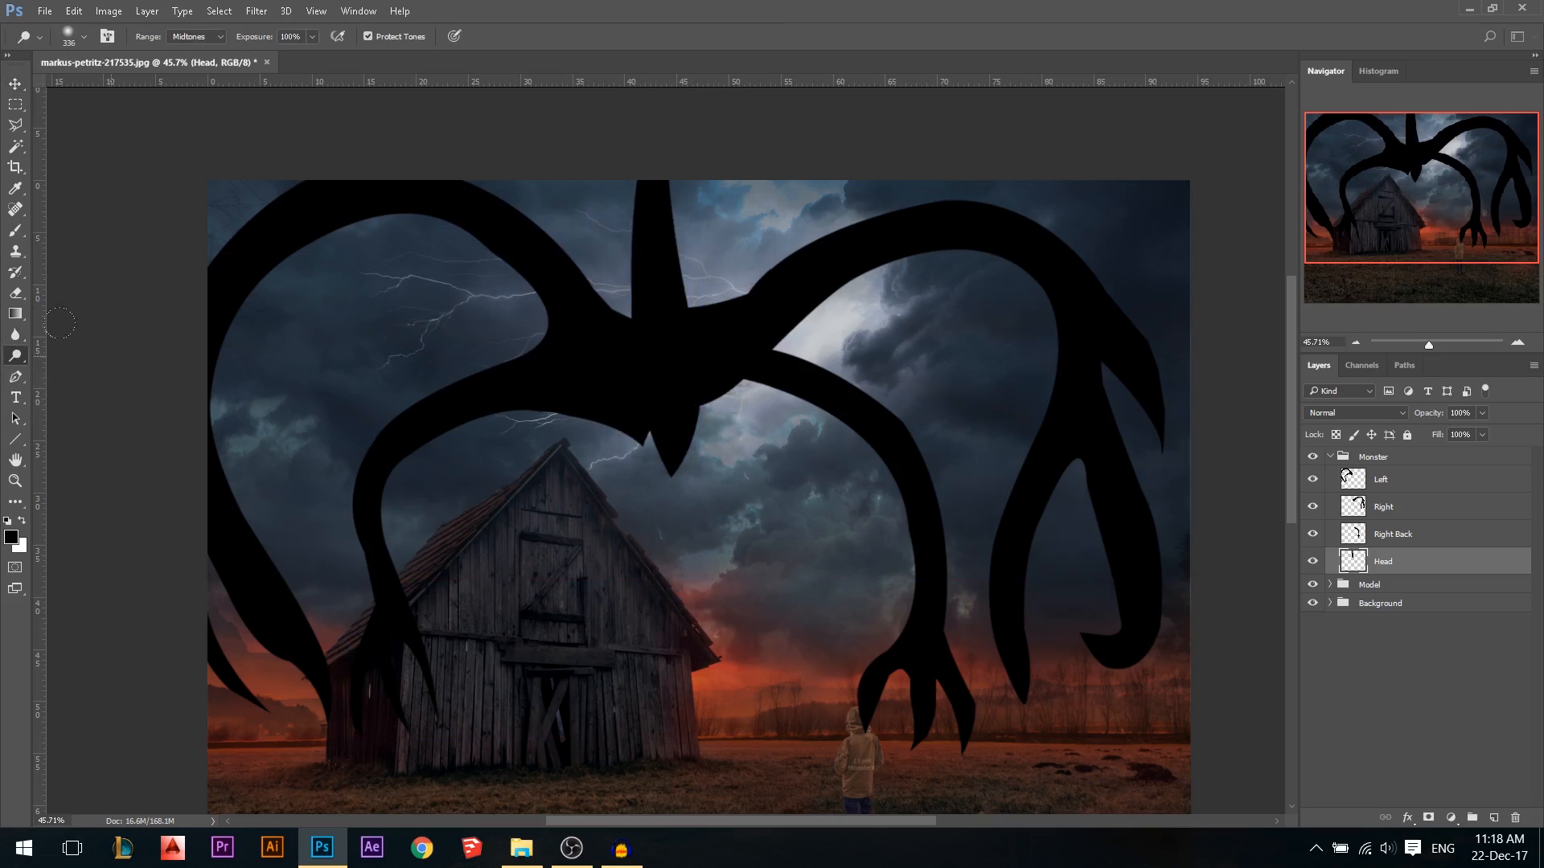
{"action": "left_click", "coordinate": [218, 38]}
{"action": "left_click", "coordinate": [208, 50]}
Lift the Head layer's black point to output 10 with Curves and move the layer to the top of the Monster group
{"action": "key", "text": "ctrl+m"}
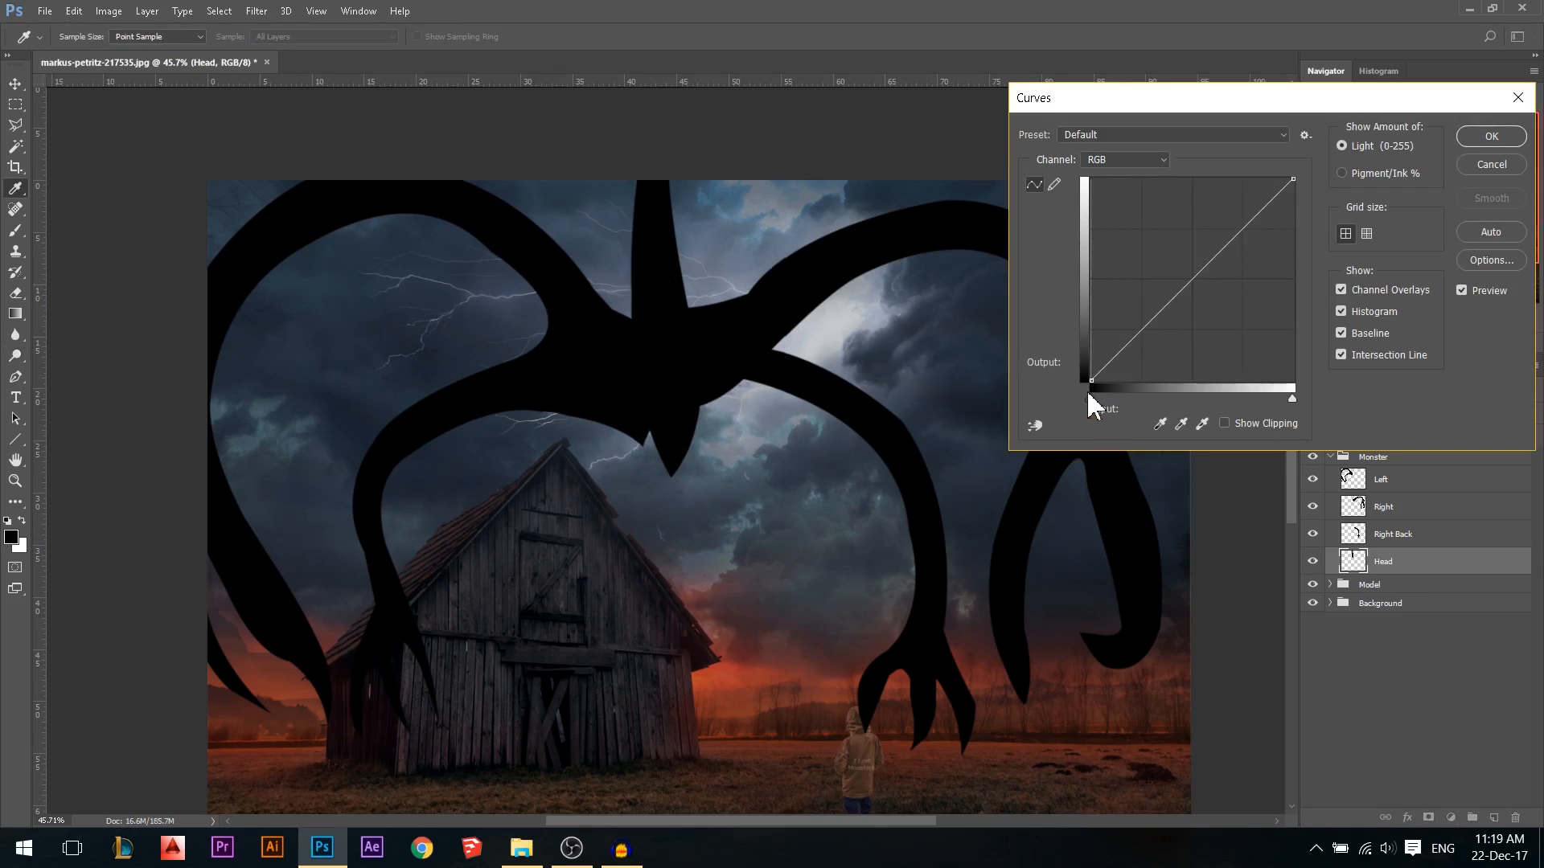
{"action": "mouse_move", "coordinate": [1093, 381]}
{"action": "left_mouse_down"}
{"action": "mouse_move", "coordinate": [1055, 332]}
{"action": "mouse_move", "coordinate": [1085, 373]}
{"action": "mouse_move", "coordinate": [1069, 376]}
{"action": "left_mouse_up"}
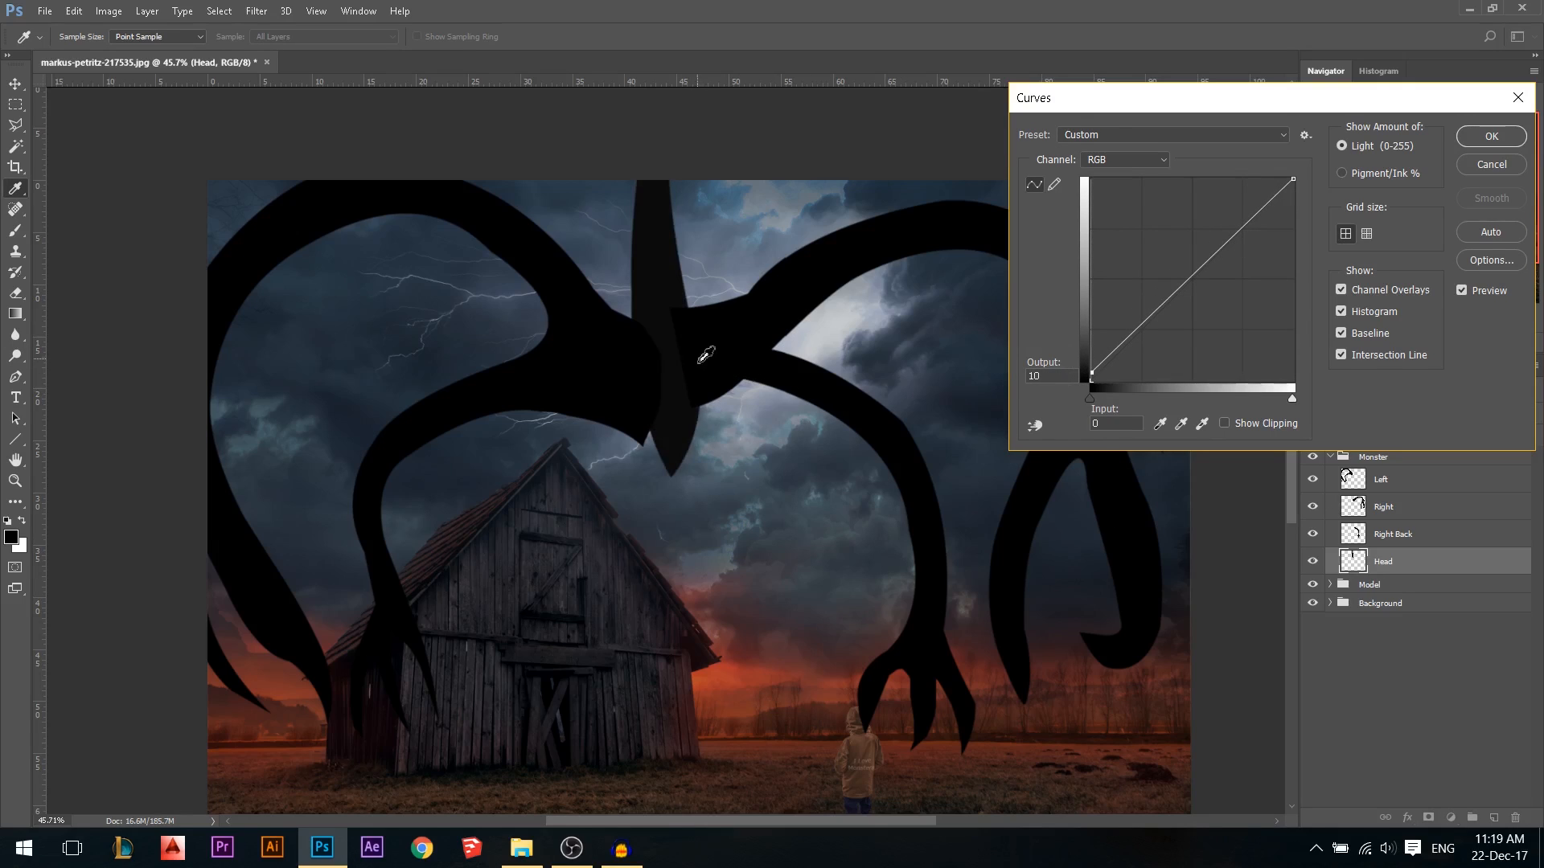
{"action": "key", "text": "Return"}
{"action": "key", "text": "o"}
{"action": "left_click_drag", "start_coordinate": [1395, 567], "coordinate": [1385, 471]}
Lift the Left arm layer's black point to output 10 with Curves
{"action": "left_click", "coordinate": [1382, 506]}
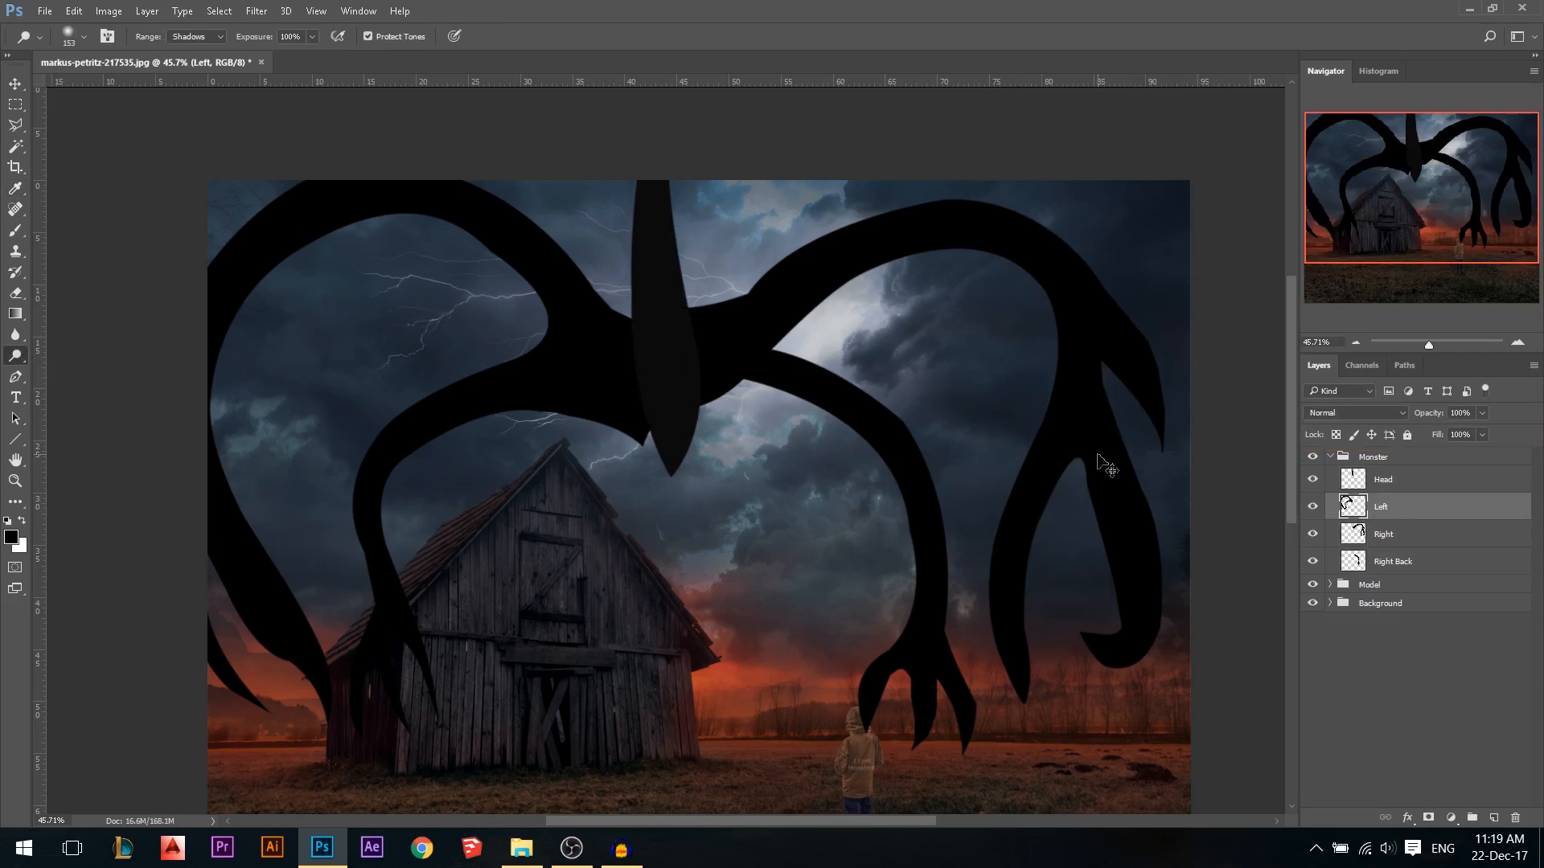
{"action": "key", "text": "ctrl+m"}
{"action": "mouse_move", "coordinate": [1086, 384]}
{"action": "left_mouse_down"}
{"action": "mouse_move", "coordinate": [1067, 401]}
{"action": "mouse_move", "coordinate": [1061, 380]}
{"action": "left_mouse_up"}
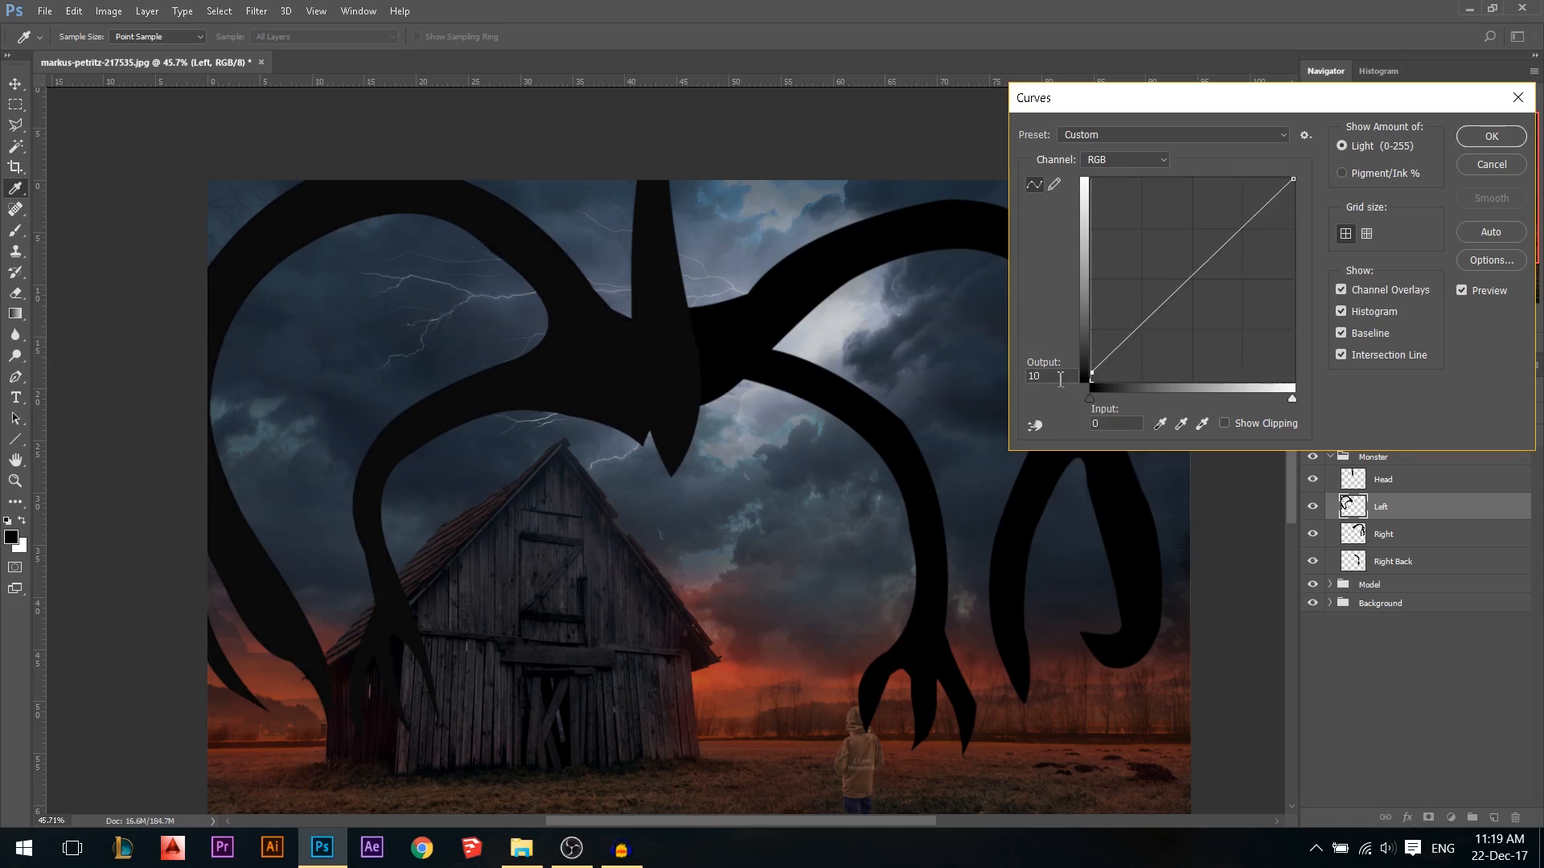
{"action": "left_click", "coordinate": [1484, 146]}
Raise the Right arm layer's blacks to output 10 with Curves
{"action": "left_click", "coordinate": [1377, 534]}
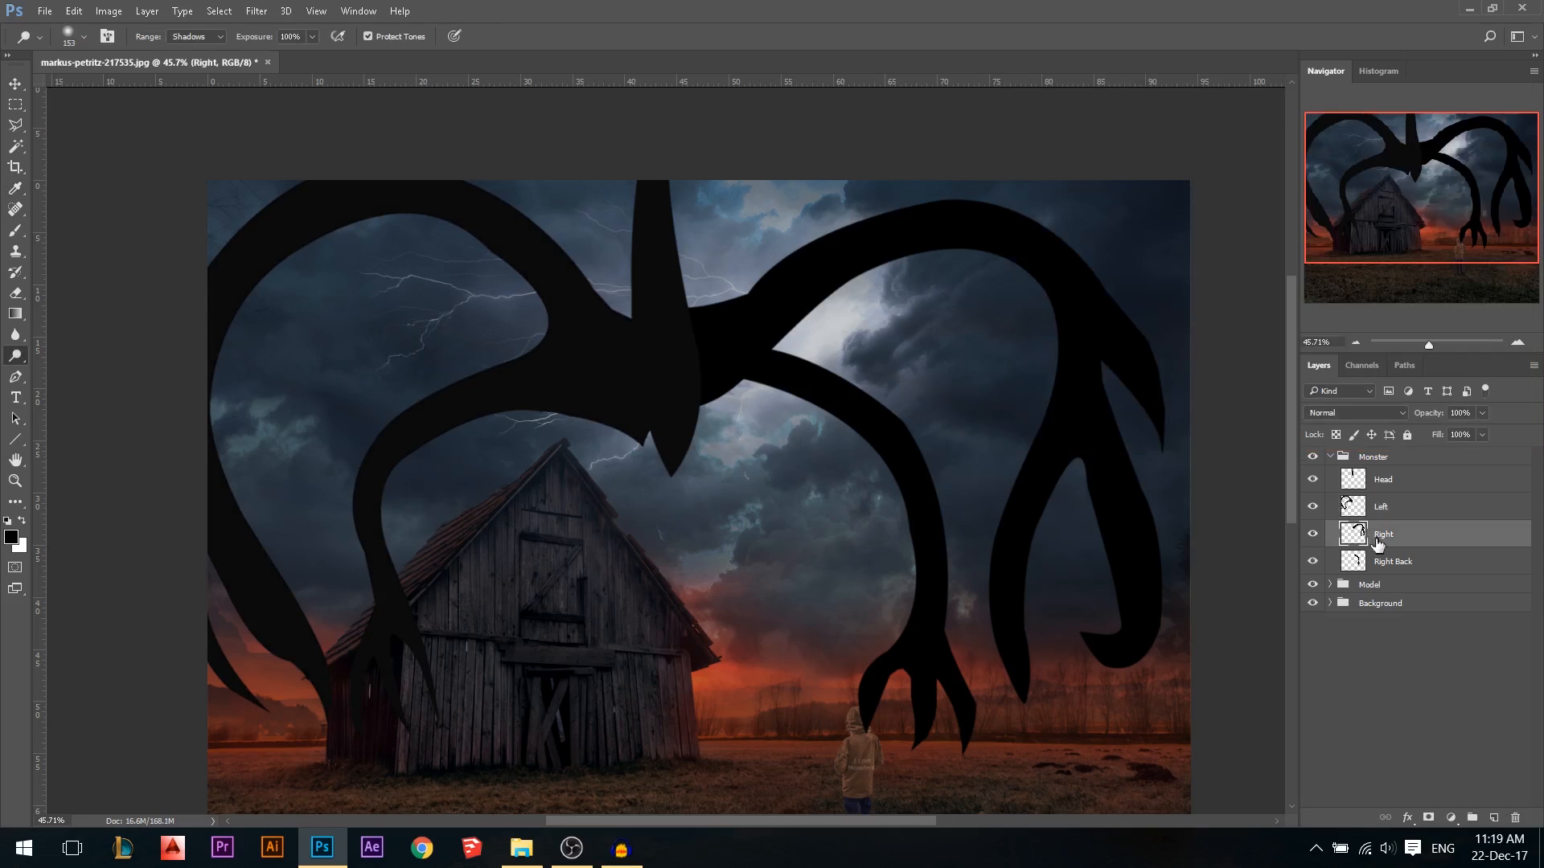
{"action": "key", "text": "ctrl+m"}
{"action": "left_click_drag", "start_coordinate": [1087, 384], "coordinate": [1053, 374]}
{"action": "type", "text": "0"}
{"action": "key", "text": "Return"}
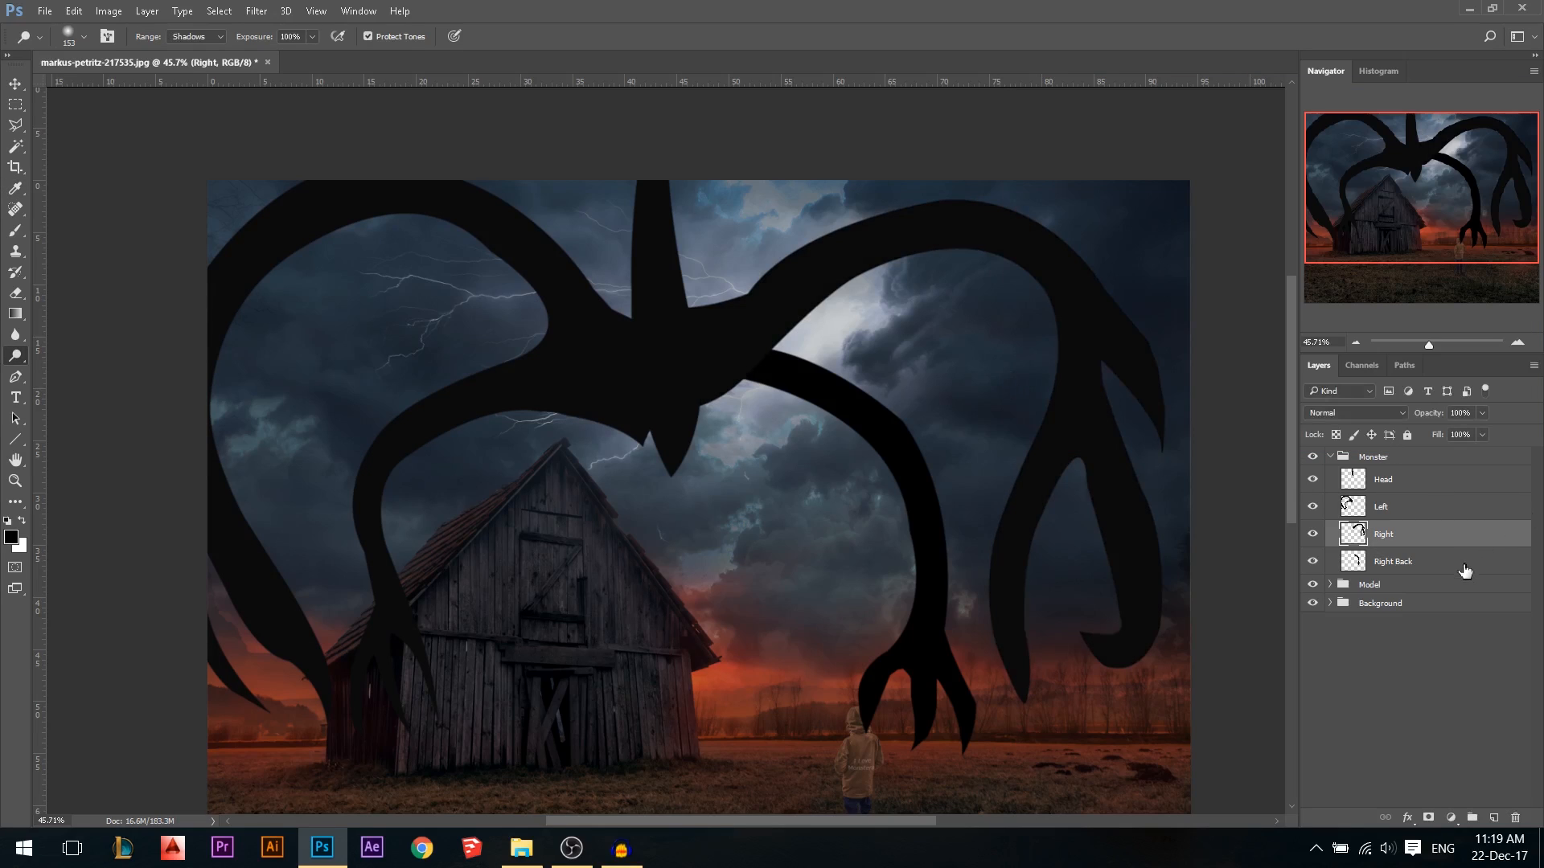
Raise the Right Back layer's blacks with Curves to the same dark grey as the other monster parts
{"action": "left_click", "coordinate": [1465, 570]}
{"action": "key", "text": "ctrl+m"}
{"action": "left_click_drag", "start_coordinate": [1090, 382], "coordinate": [1062, 376]}
{"action": "type", "text": "0"}
{"action": "key", "text": "Return"}
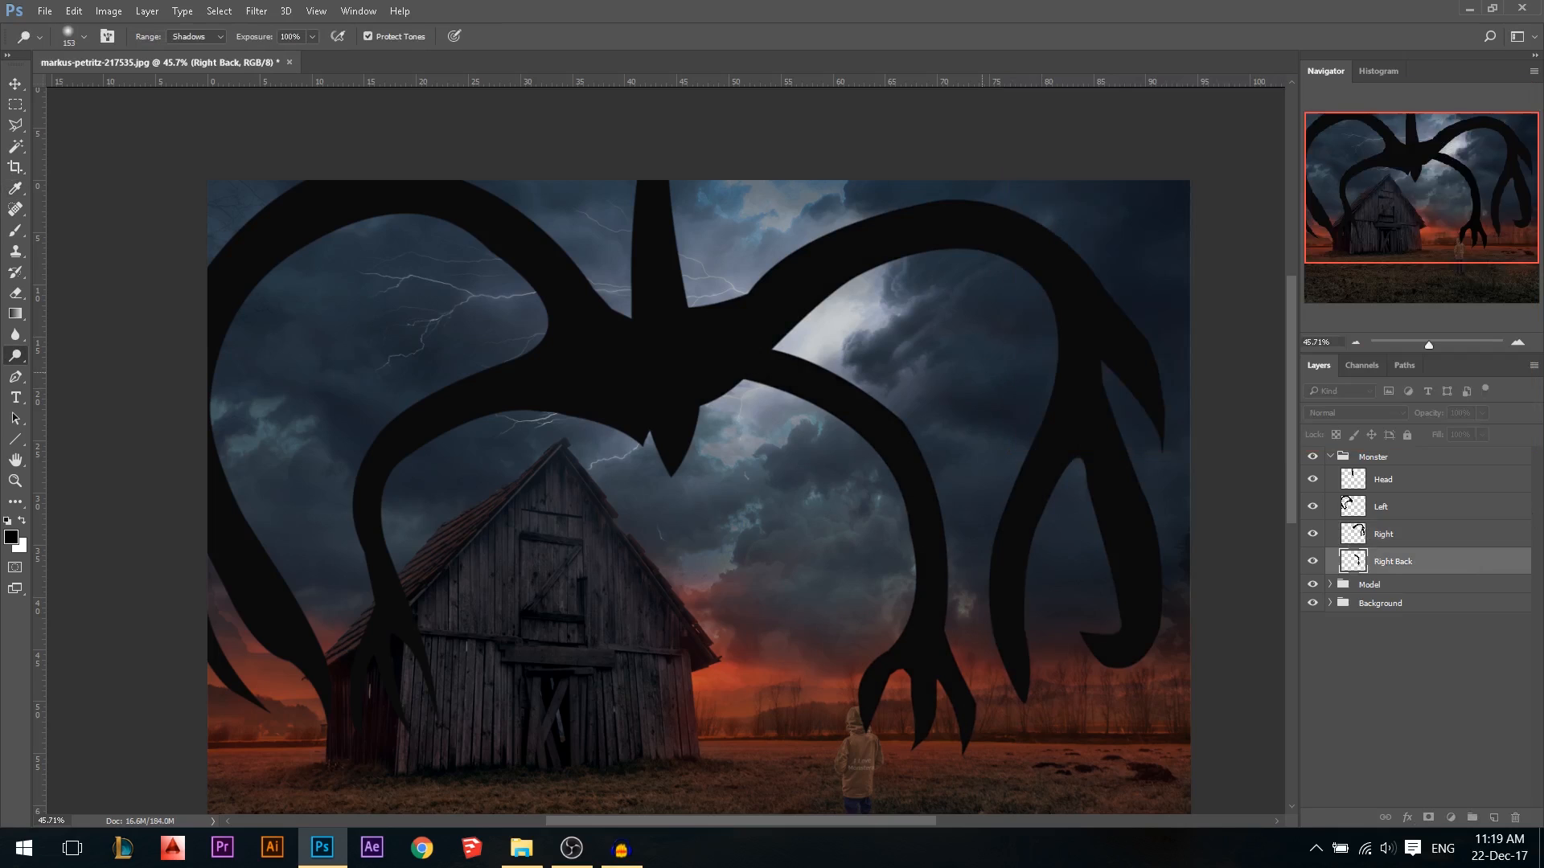
Examine how the Head layer sits over the arm layers, with the Head layer selected
{"action": "key", "text": "ctrl+0"}
{"action": "scroll", "coordinate": [845, 374], "scroll_direction": "up", "scroll_amount": 1}
{"action": "scroll", "coordinate": [528, 217], "scroll_direction": "up", "scroll_amount": 1}
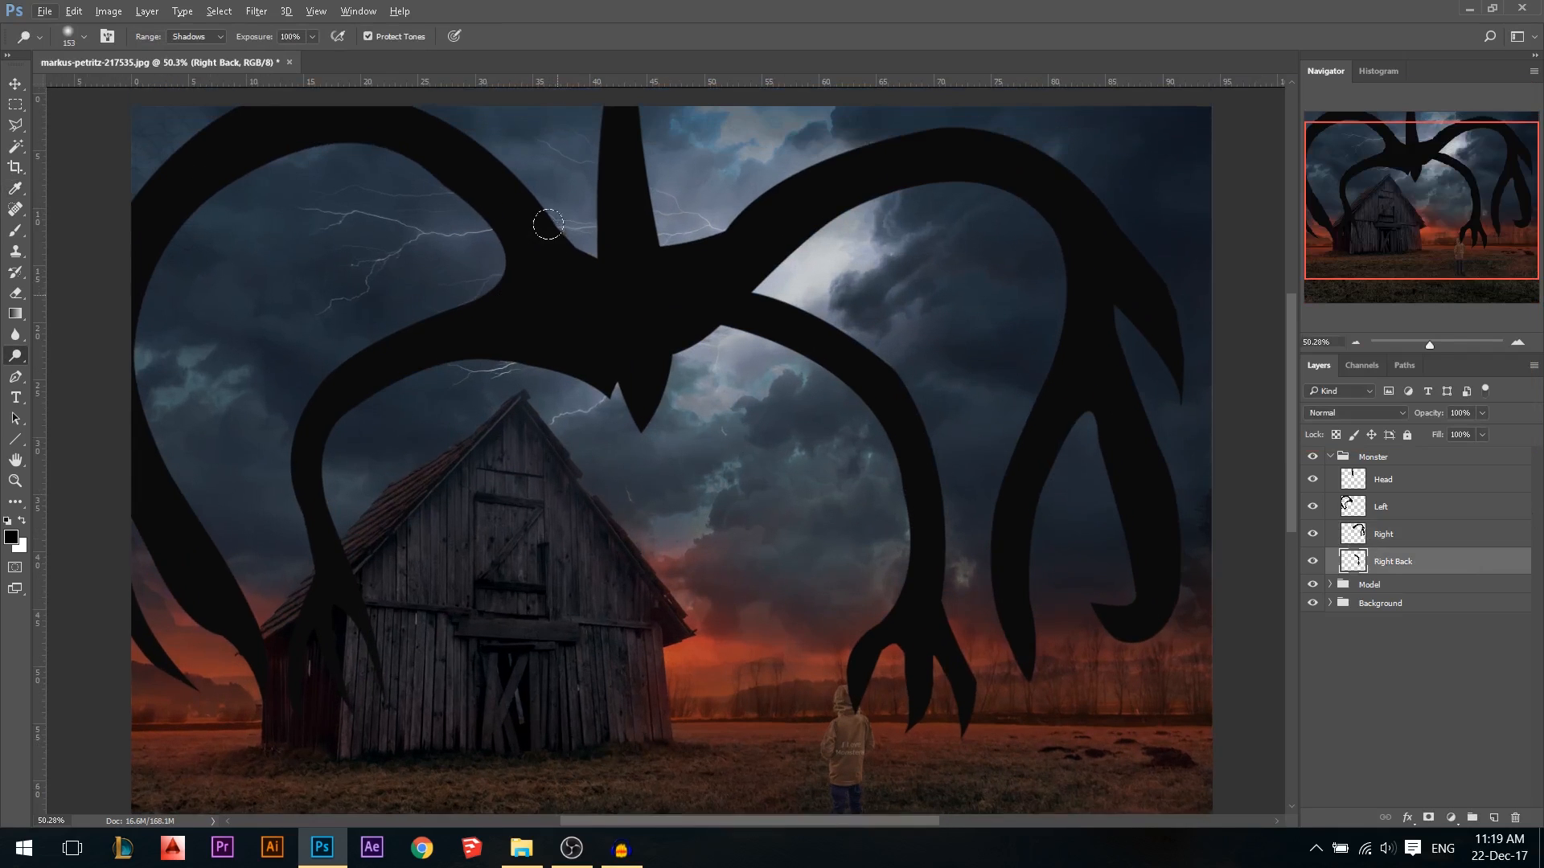
{"action": "key", "text": "alt+bracketright"}
{"action": "key", "text": "alt+bracketright"}
{"action": "key", "text": "alt+bracketright"}
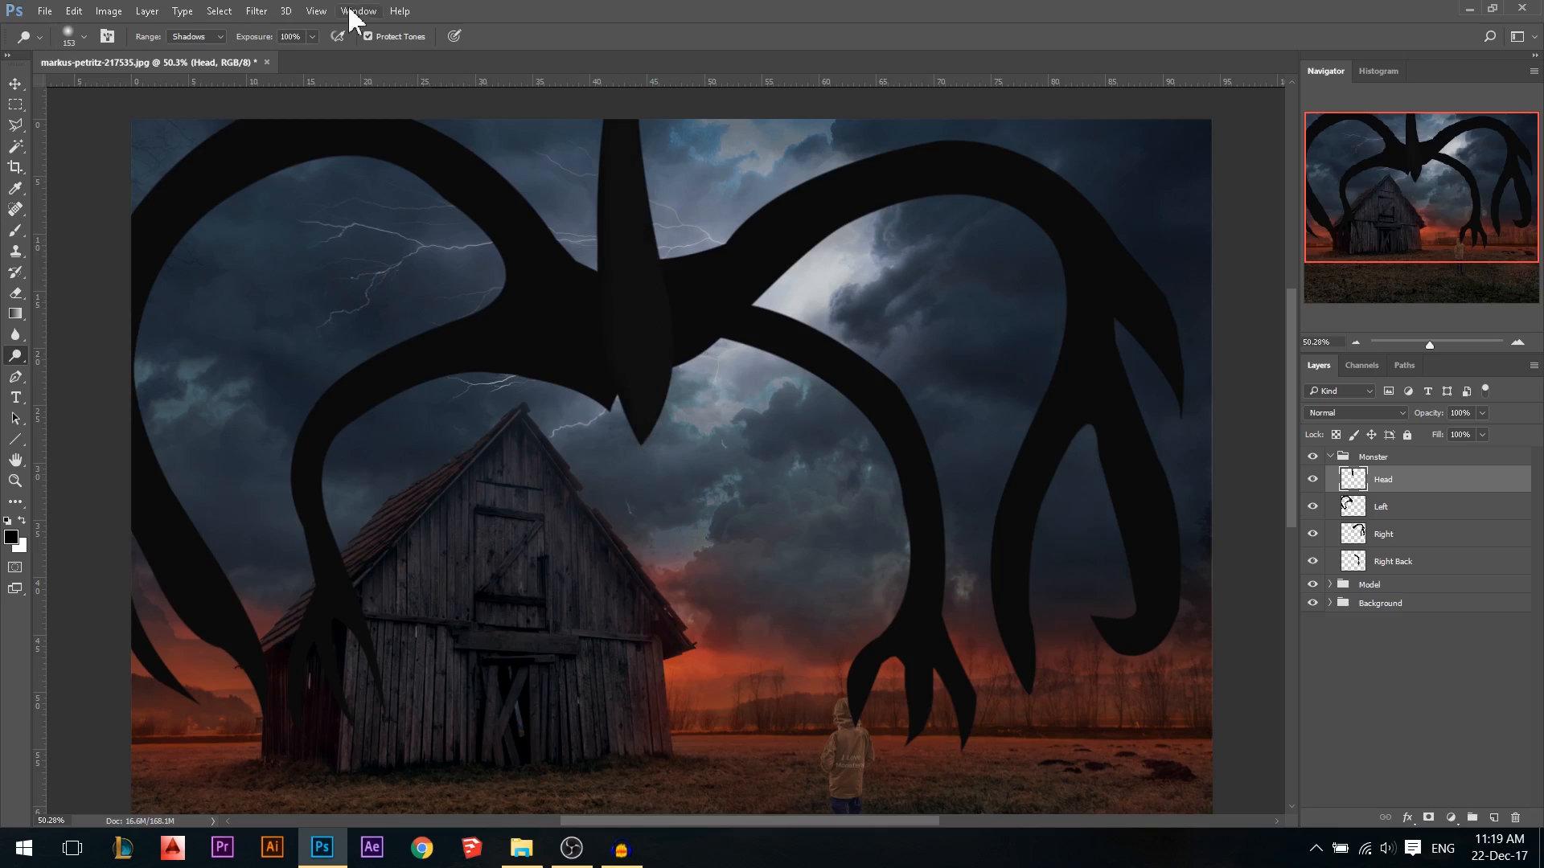
{"action": "scroll", "coordinate": [628, 233], "scroll_direction": "up", "scroll_amount": 2}
{"action": "scroll", "coordinate": [646, 261], "scroll_direction": "down", "scroll_amount": 2}
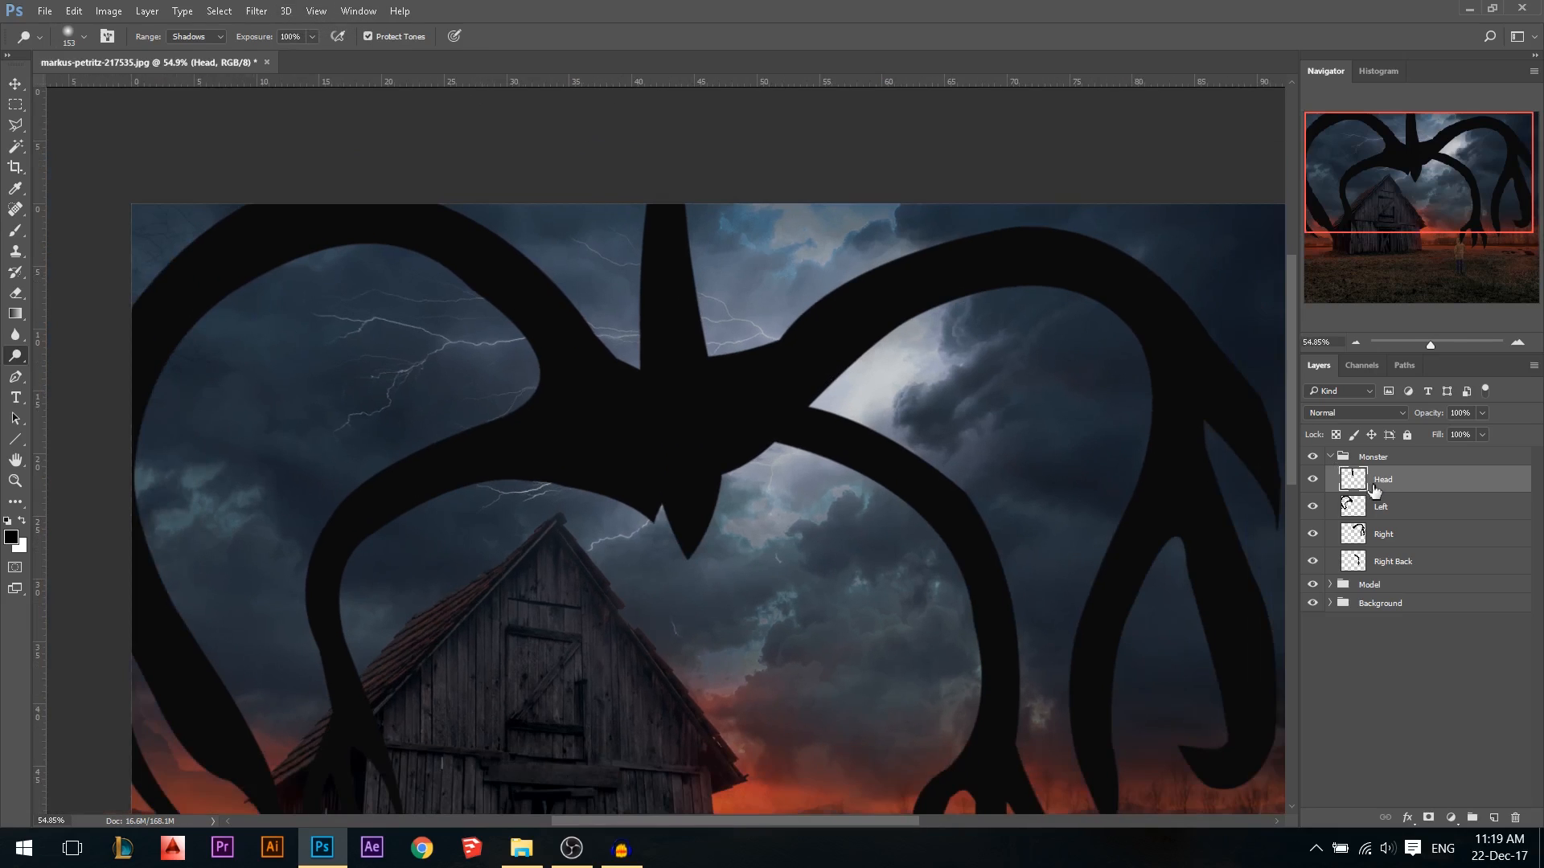
{"action": "key", "text": "v"}
{"action": "scroll", "coordinate": [751, 386], "scroll_direction": "down", "scroll_amount": 2}
{"action": "left_click_drag", "start_coordinate": [642, 283], "coordinate": [646, 300]}
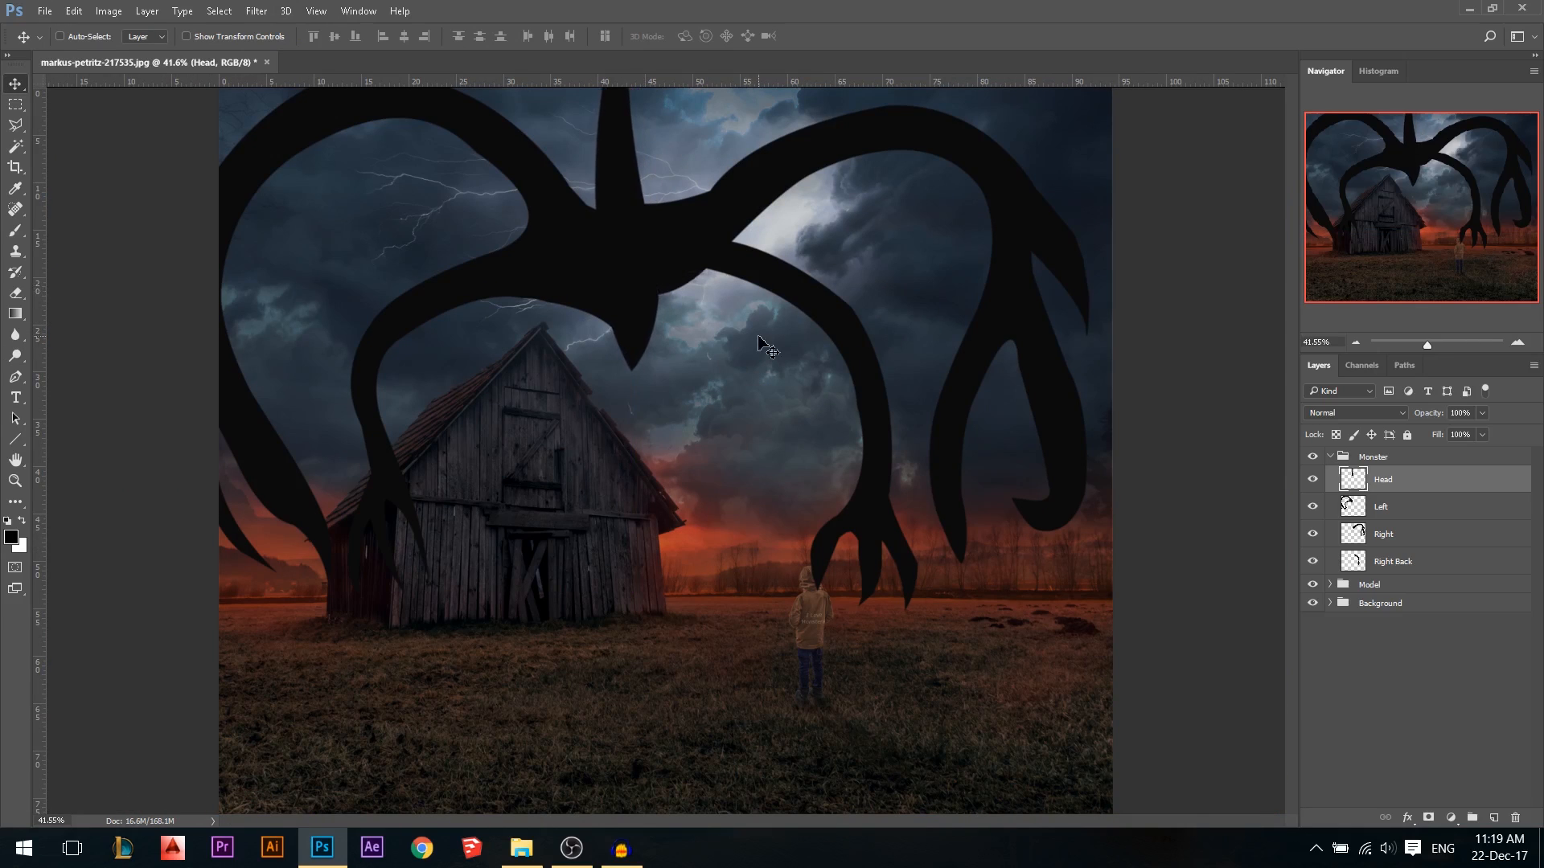
Hide the Head layer and outline a narrow polygonal selection along the inner end of the Right arm layer
{"action": "scroll", "coordinate": [632, 238], "scroll_direction": "up", "scroll_amount": 2}
{"action": "left_click", "coordinate": [681, 277], "text": "ctrl"}
{"action": "mouse_move", "coordinate": [682, 278]}
{"action": "left_mouse_down"}
{"action": "mouse_move", "coordinate": [689, 303]}
{"action": "mouse_move", "coordinate": [682, 277]}
{"action": "left_mouse_up"}
{"action": "left_click", "coordinate": [1308, 480]}
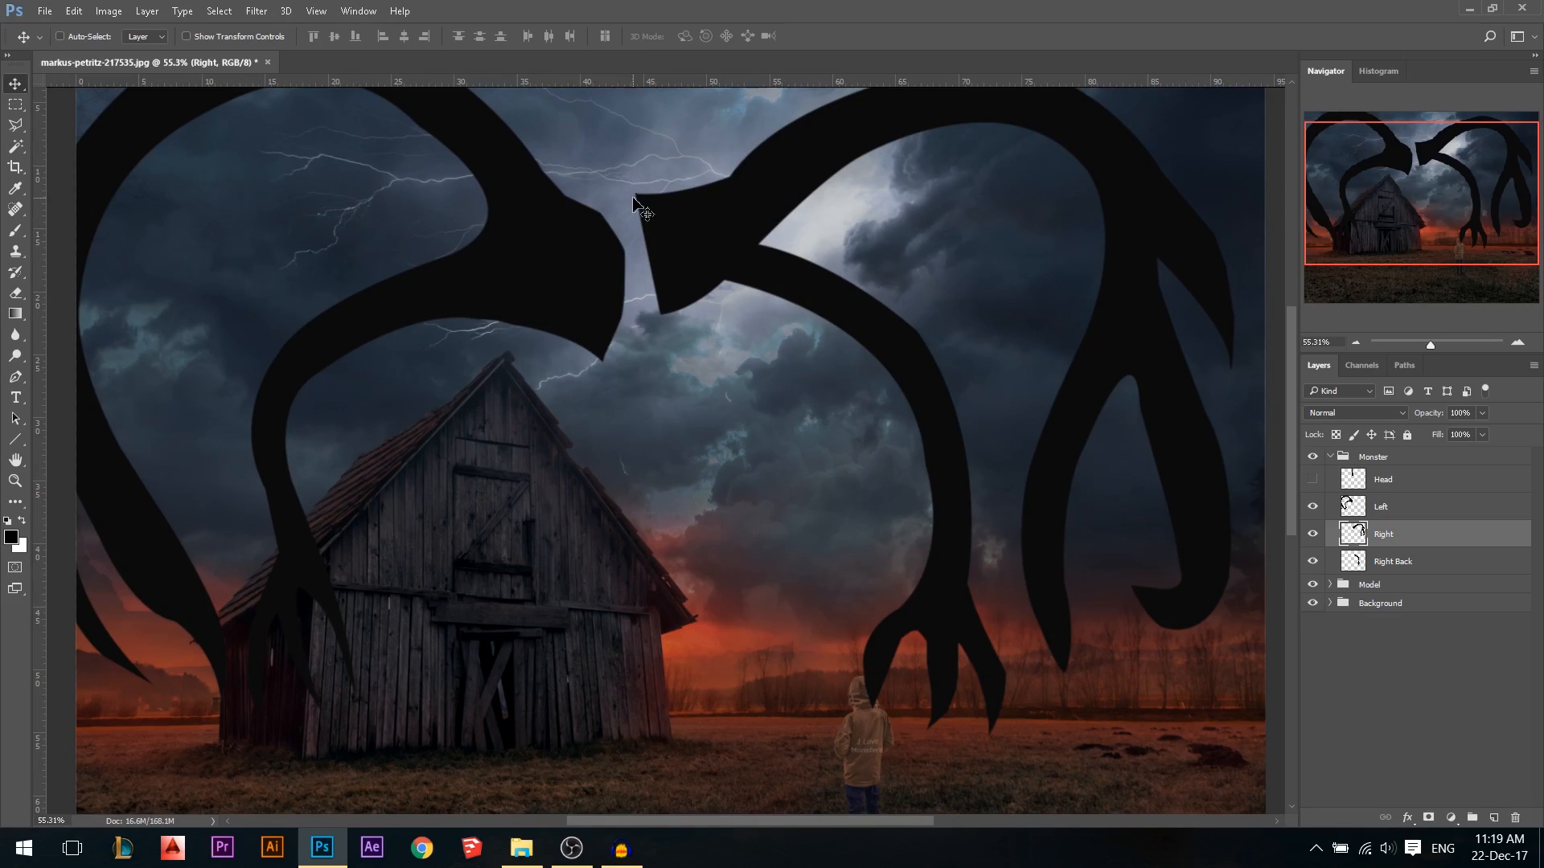
{"action": "left_click", "coordinate": [15, 124]}
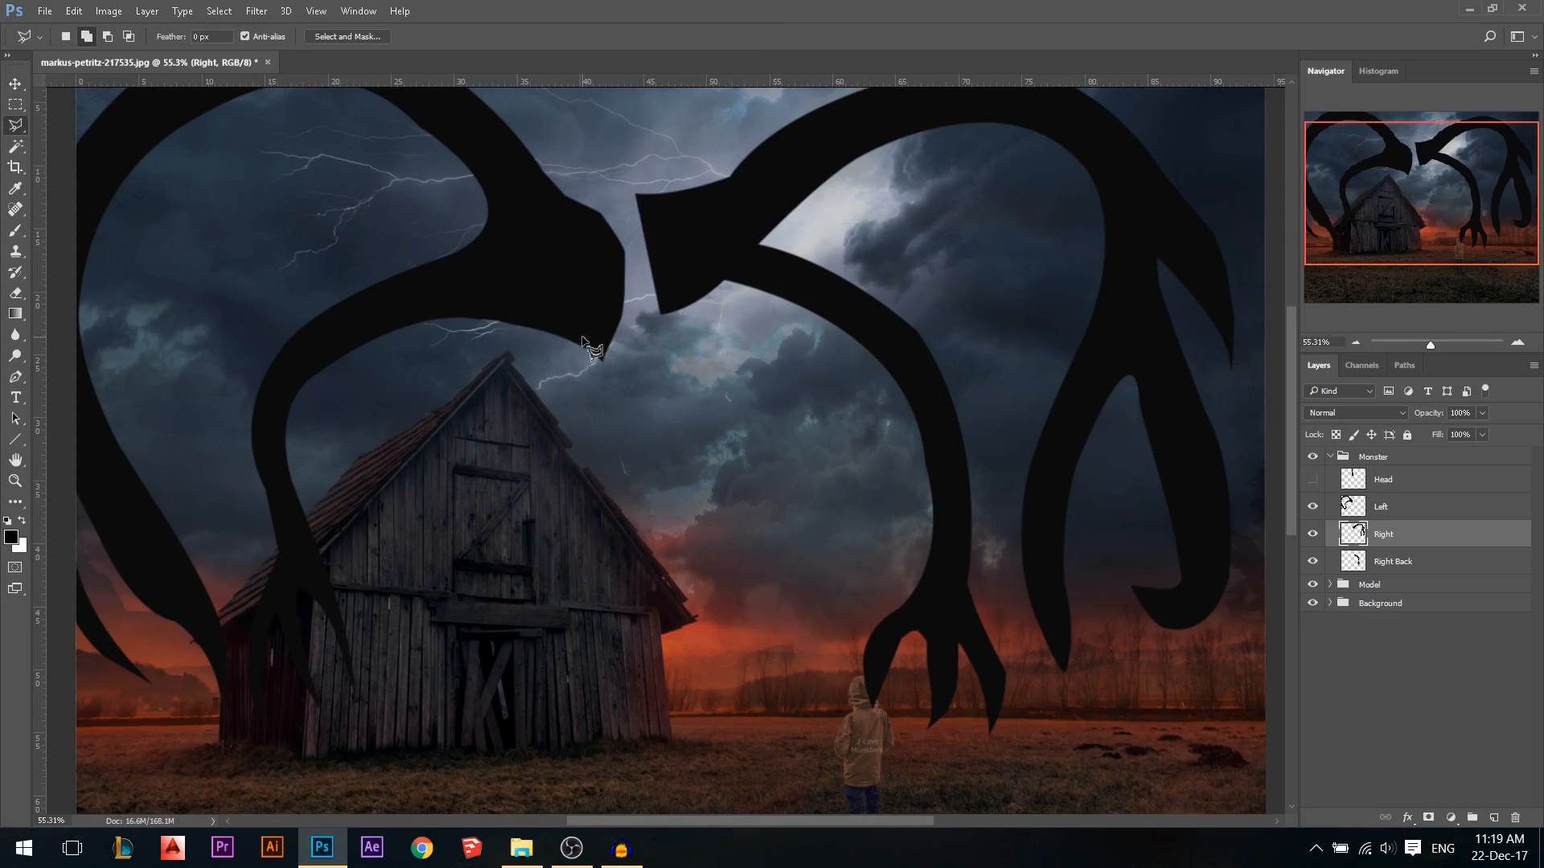
{"action": "left_click", "coordinate": [652, 332]}
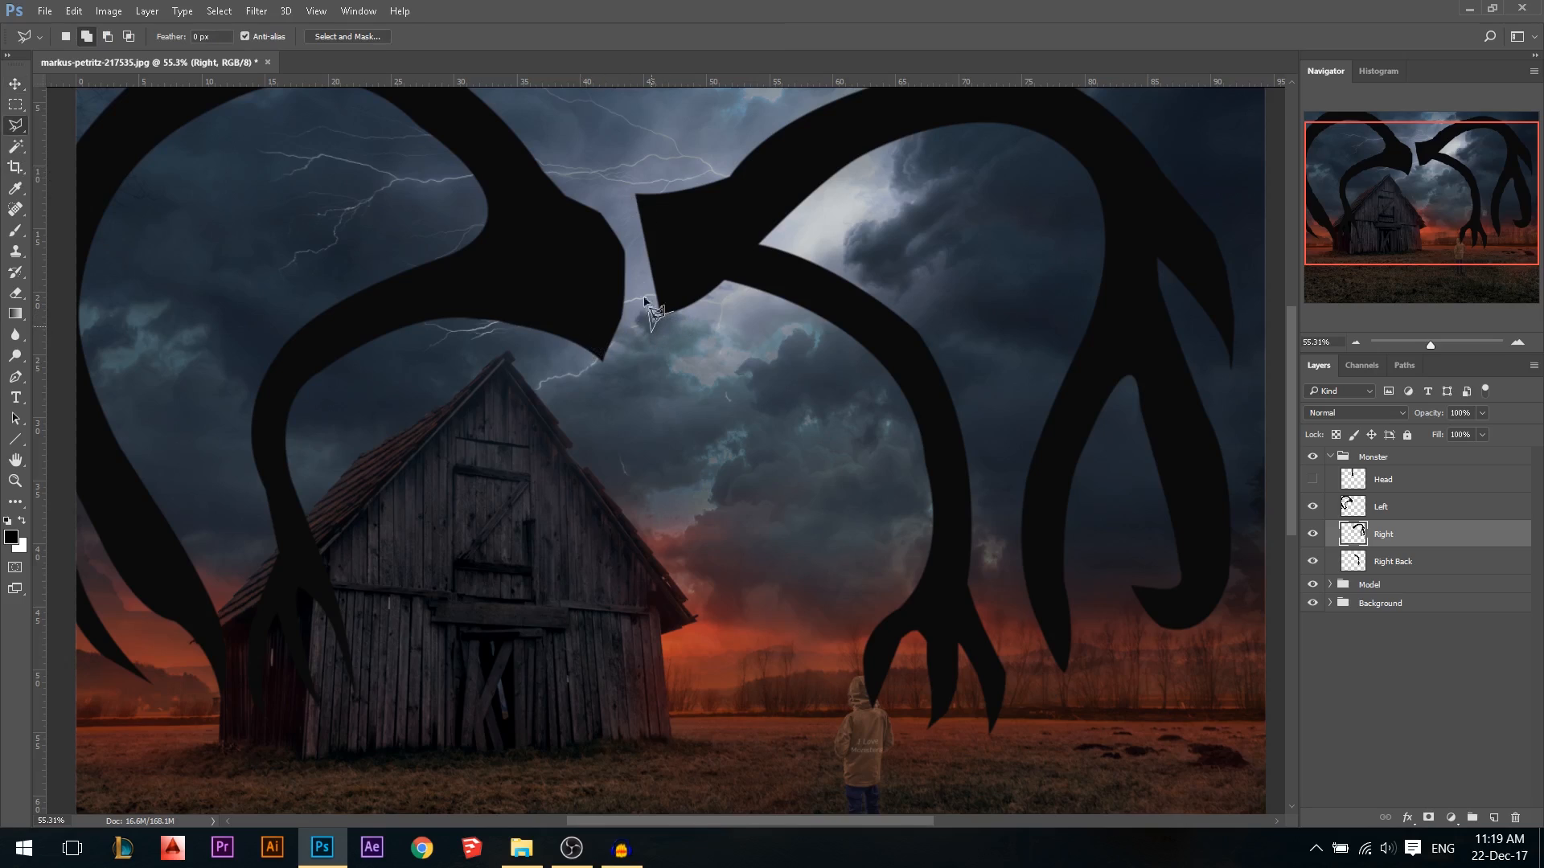
{"action": "left_click", "coordinate": [646, 199]}
Fill the selected strip on the Right layer with the arm's colour 0a0a0a, deselect, and show the Head layer again
{"action": "left_click", "coordinate": [11, 537]}
{"action": "left_click", "coordinate": [708, 251]}
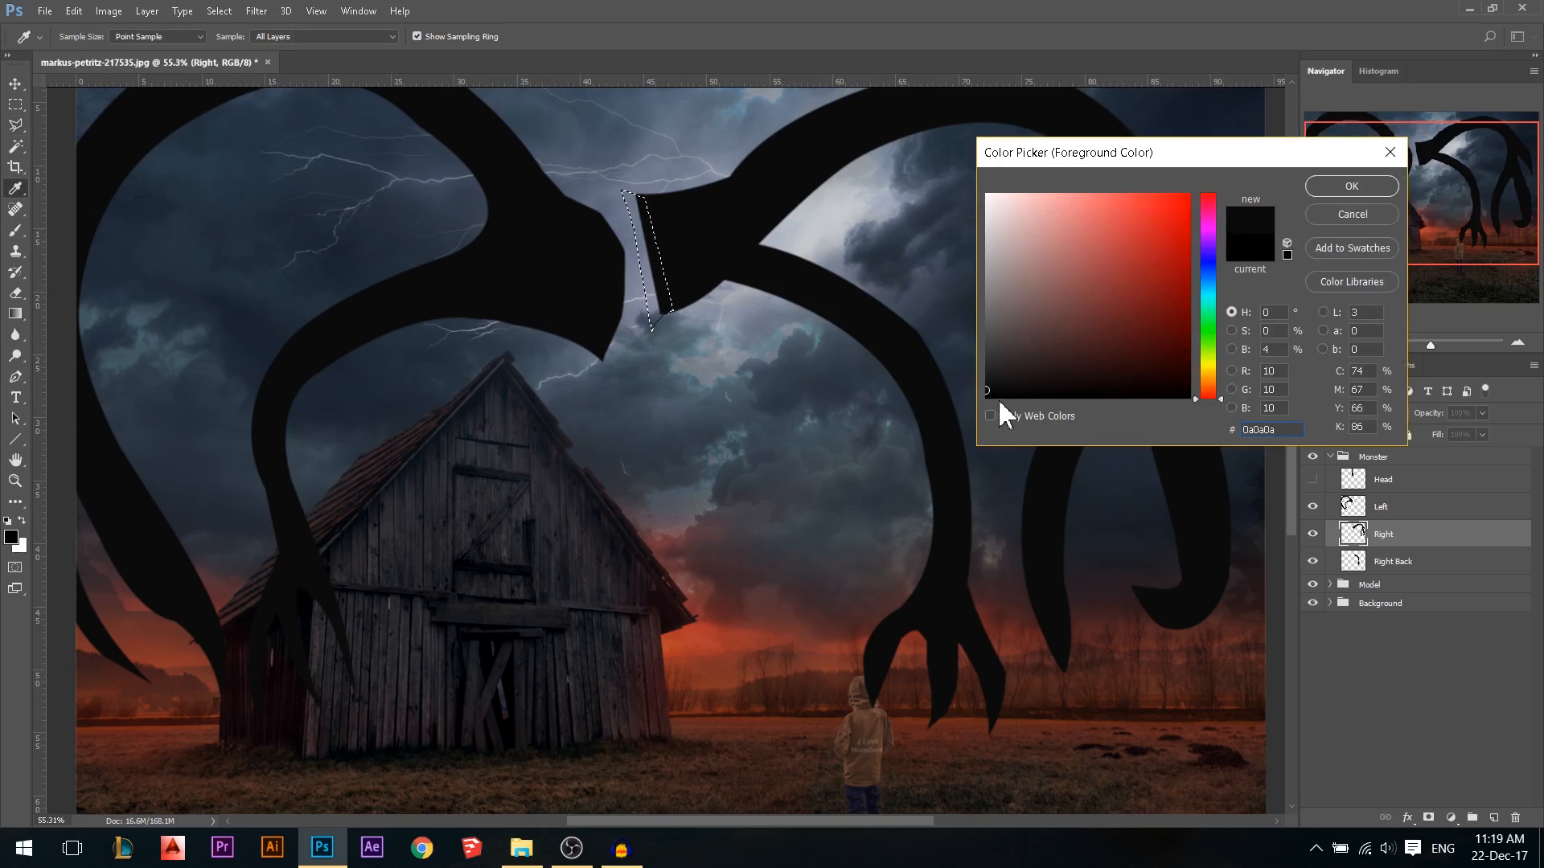
{"action": "left_click", "coordinate": [1335, 184]}
{"action": "key", "text": "alt+BackSpace"}
{"action": "key", "text": "ctrl+d"}
{"action": "left_click", "coordinate": [1314, 480]}
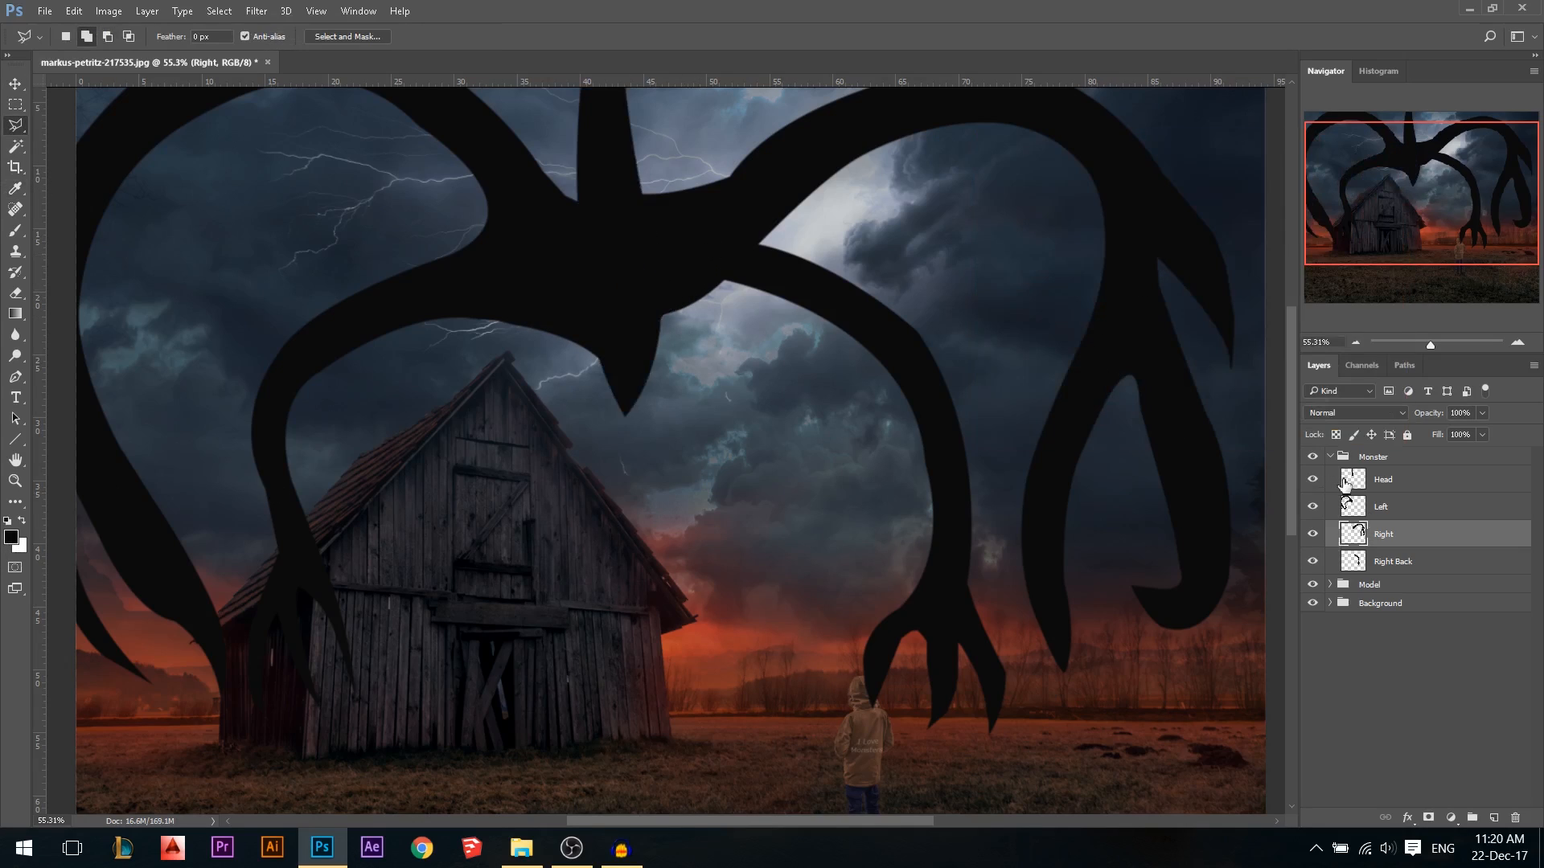
Brighten the right side of the monster's head on the Head layer with the Dodge tool, enlarging the soft brush to about 286 px
{"action": "left_click", "coordinate": [1341, 483]}
{"action": "scroll", "coordinate": [890, 507], "scroll_direction": "up", "scroll_amount": 3}
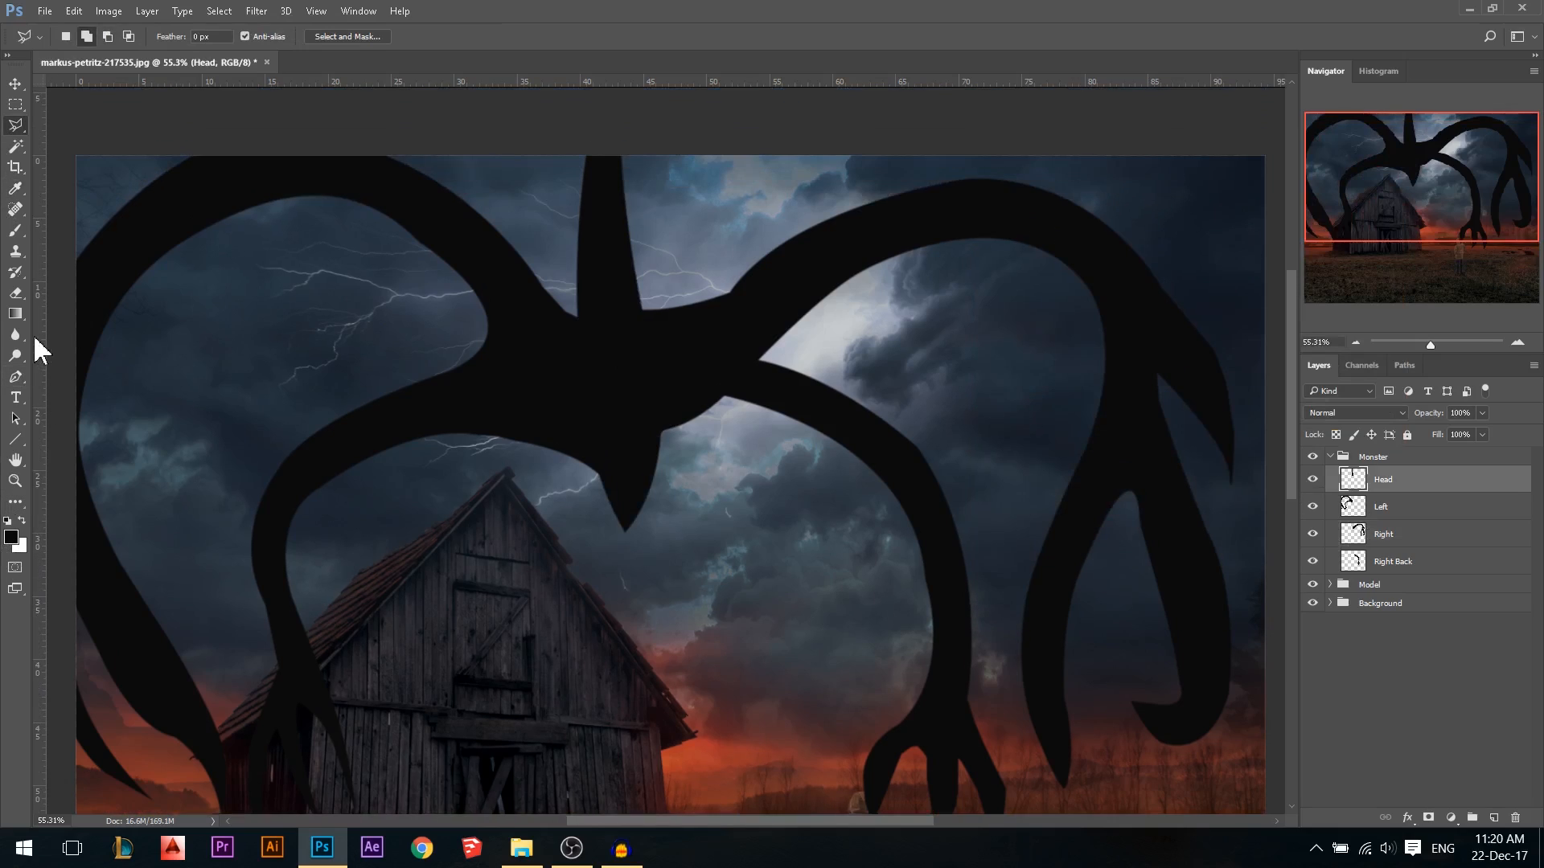
{"action": "left_click", "coordinate": [16, 355]}
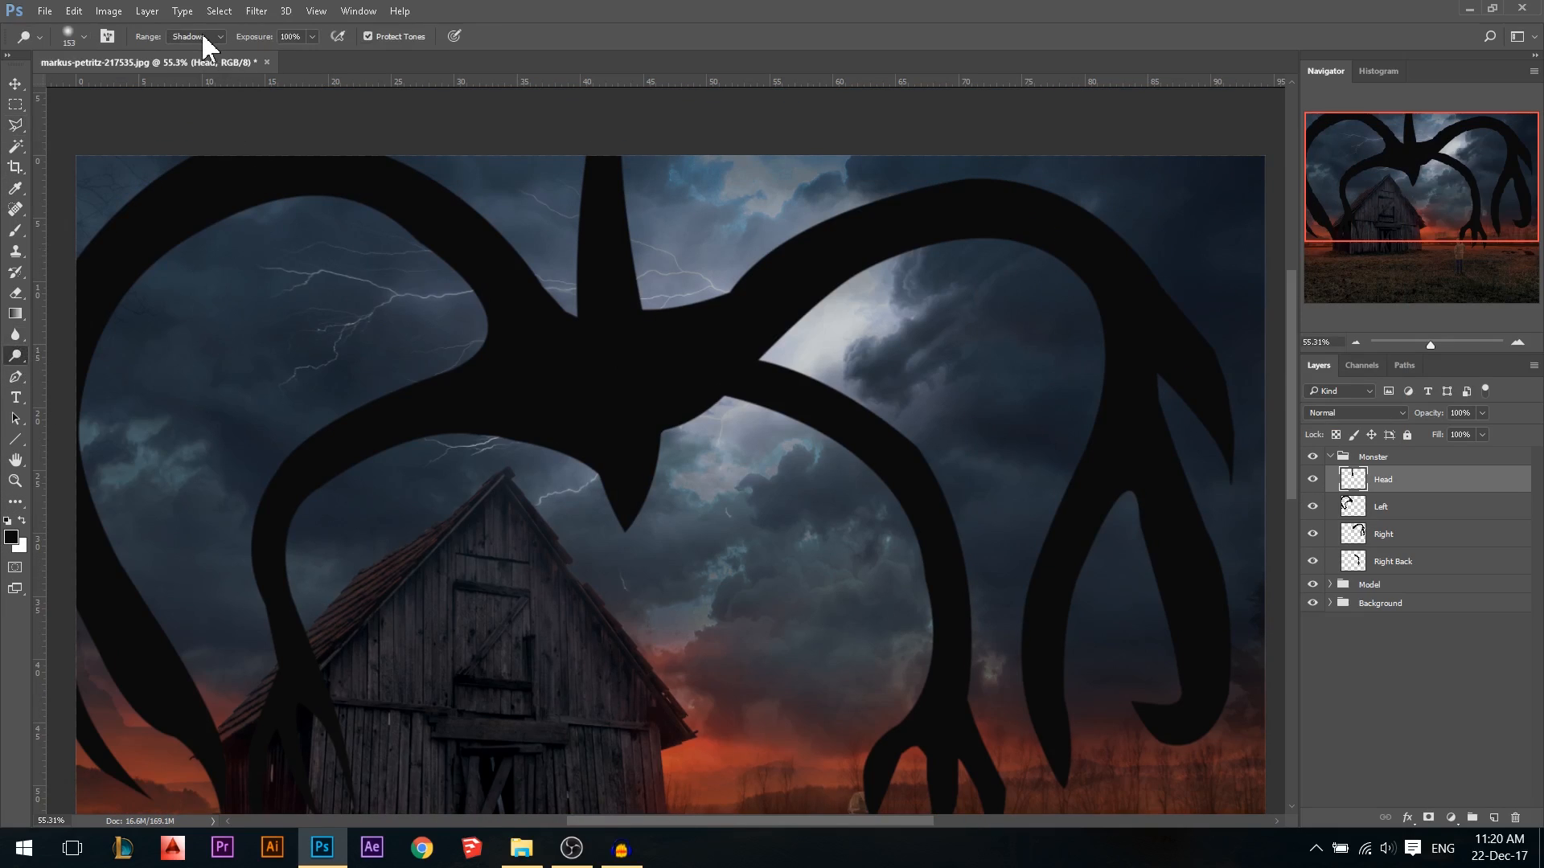
{"action": "right_click", "coordinate": [668, 480], "text": "alt"}
{"action": "right_click", "coordinate": [728, 337], "text": "alt"}
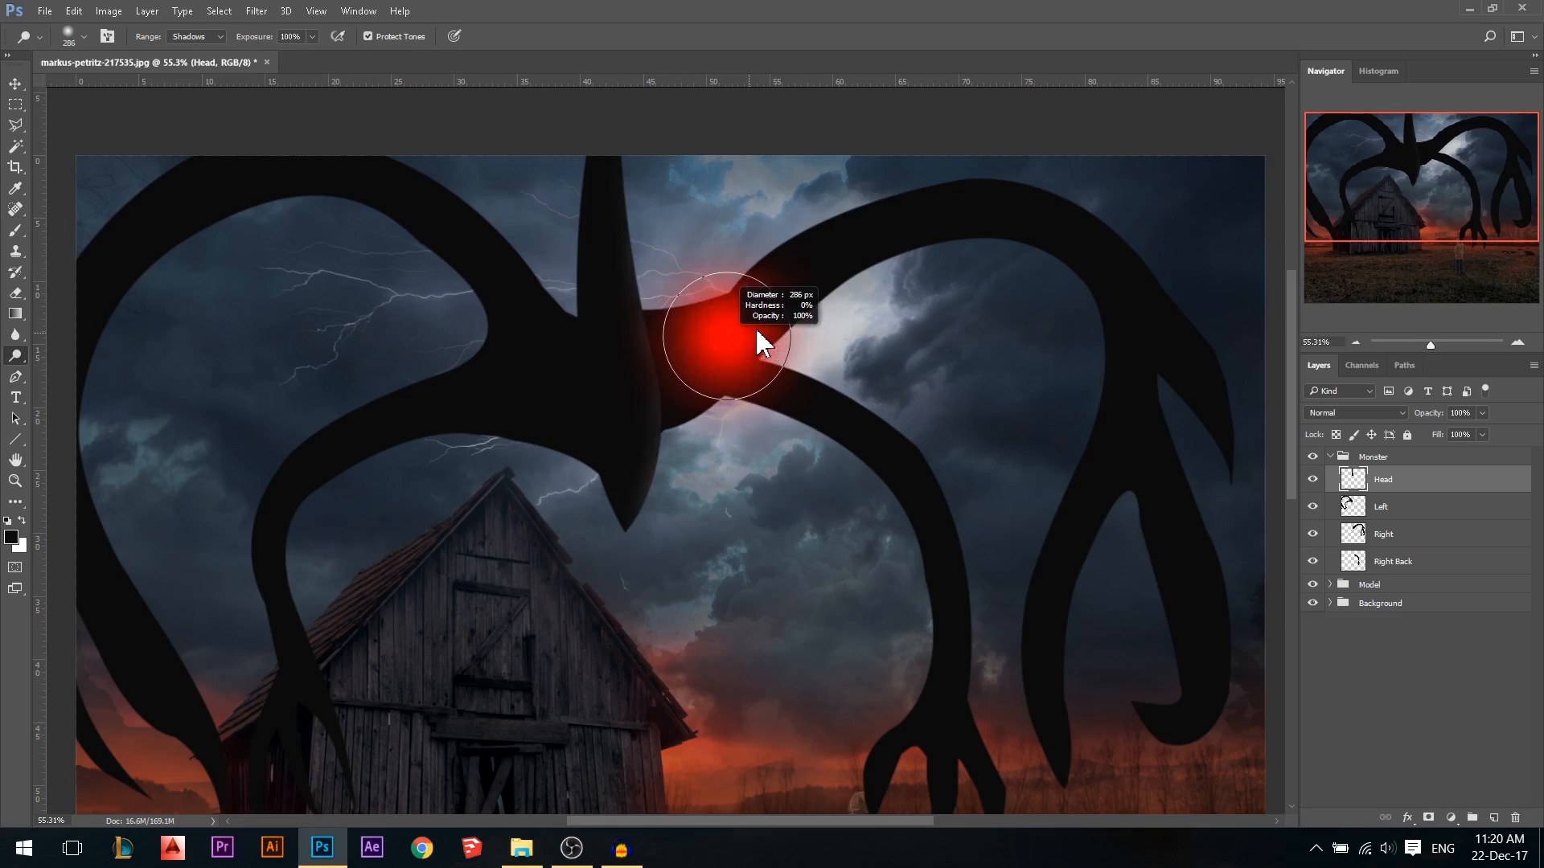
Lower the dodge exposure to 32% and softly extend the head's highlight, reducing the brush to about 210 px
{"action": "left_click_drag", "start_coordinate": [265, 40], "coordinate": [237, 41]}
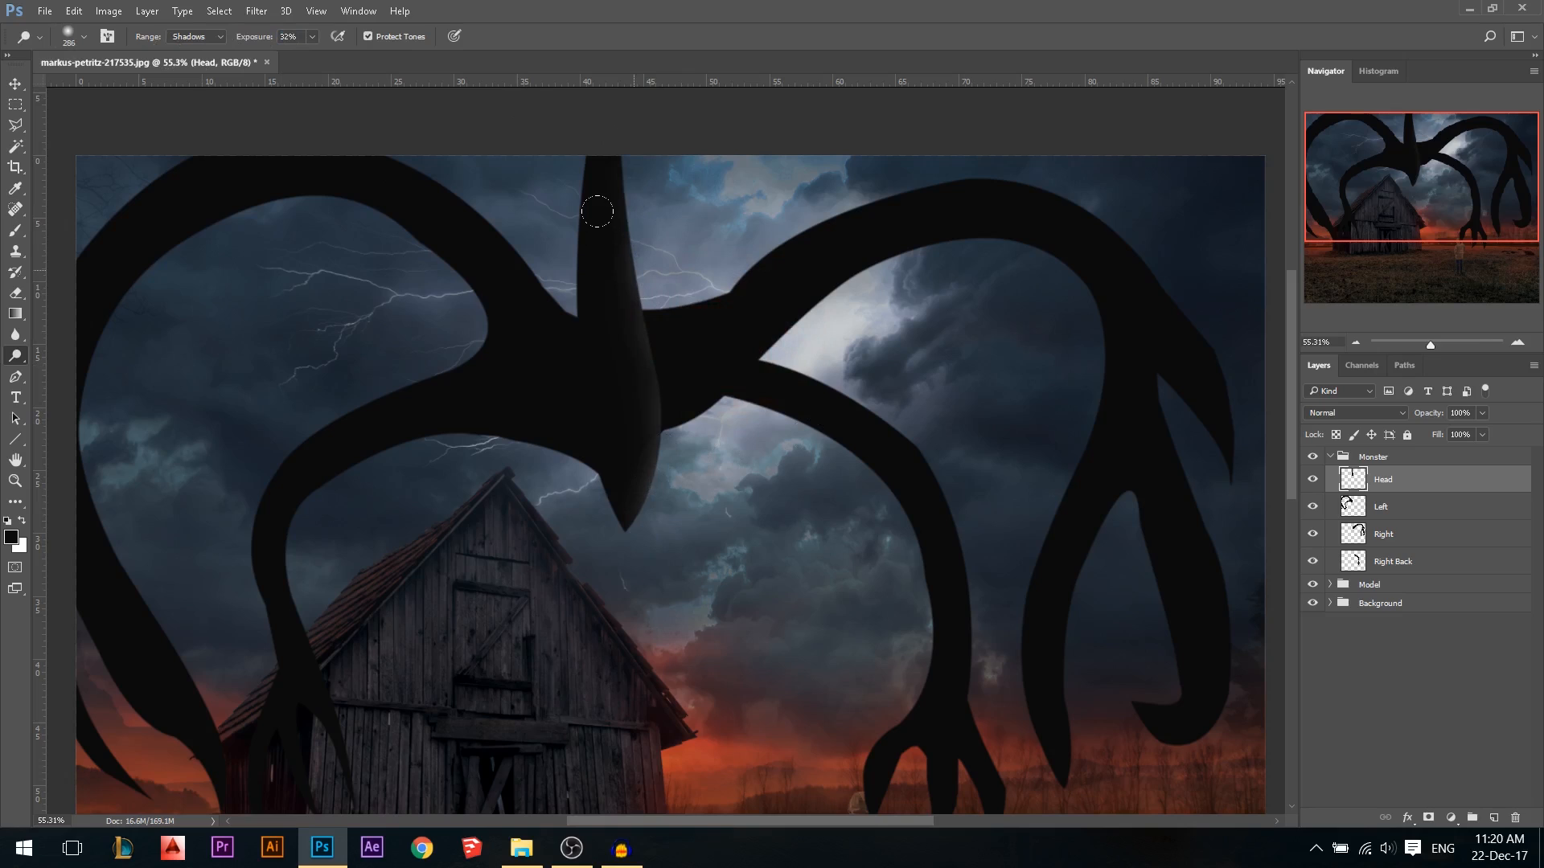
{"action": "right_click", "coordinate": [649, 464], "text": "alt"}
{"action": "scroll", "coordinate": [627, 370], "scroll_direction": "up", "scroll_amount": 1}
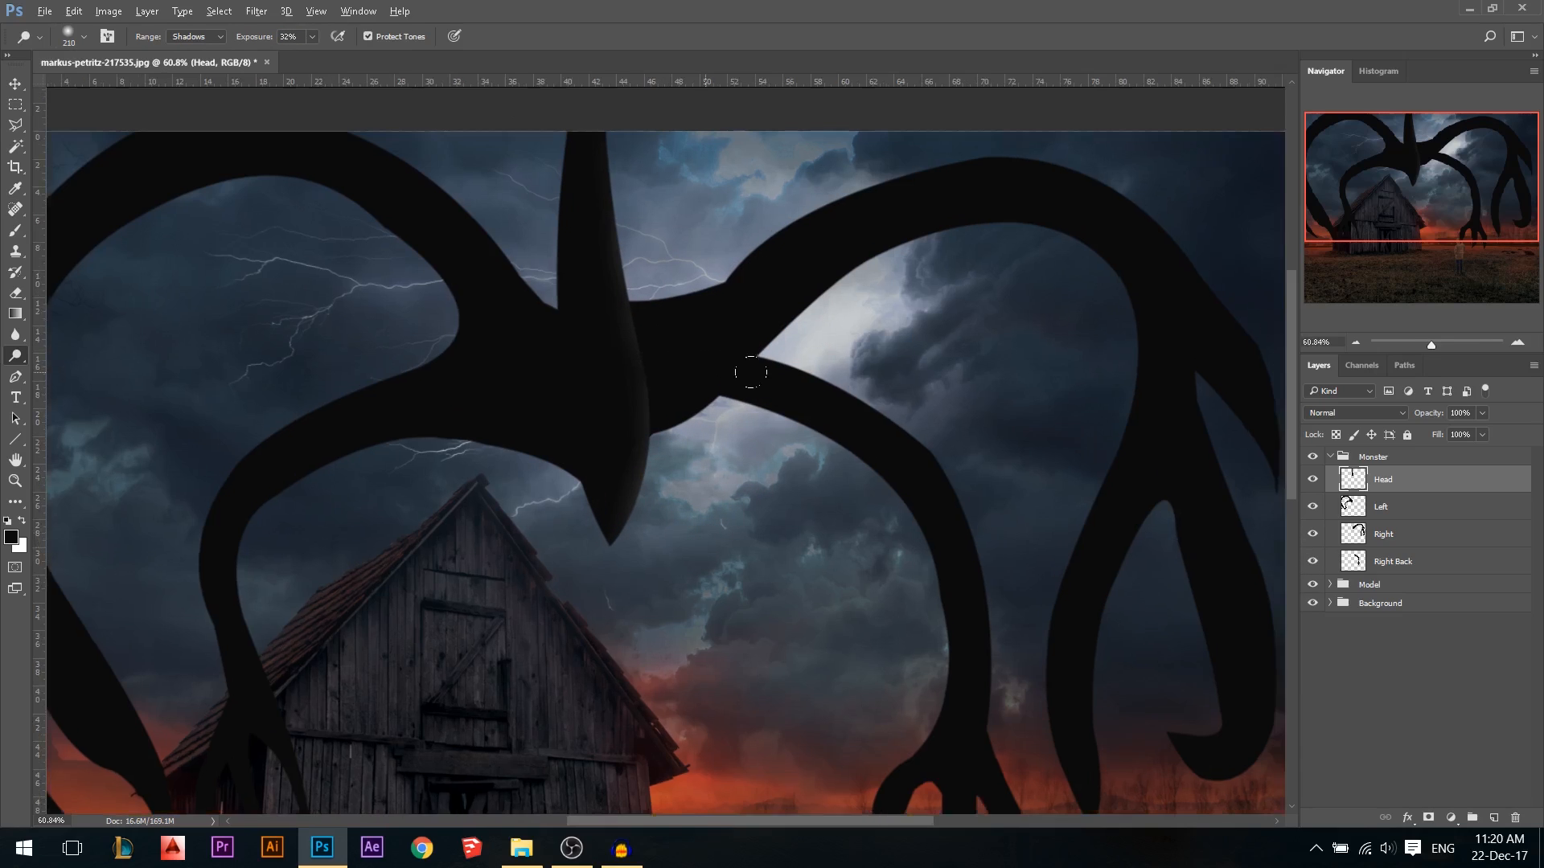
Load the Head layer's outline as a selection and dodge a thin highlight along its right edge at 100% exposure with a brush of about 46 px
{"action": "left_click", "coordinate": [1354, 483], "text": "ctrl"}
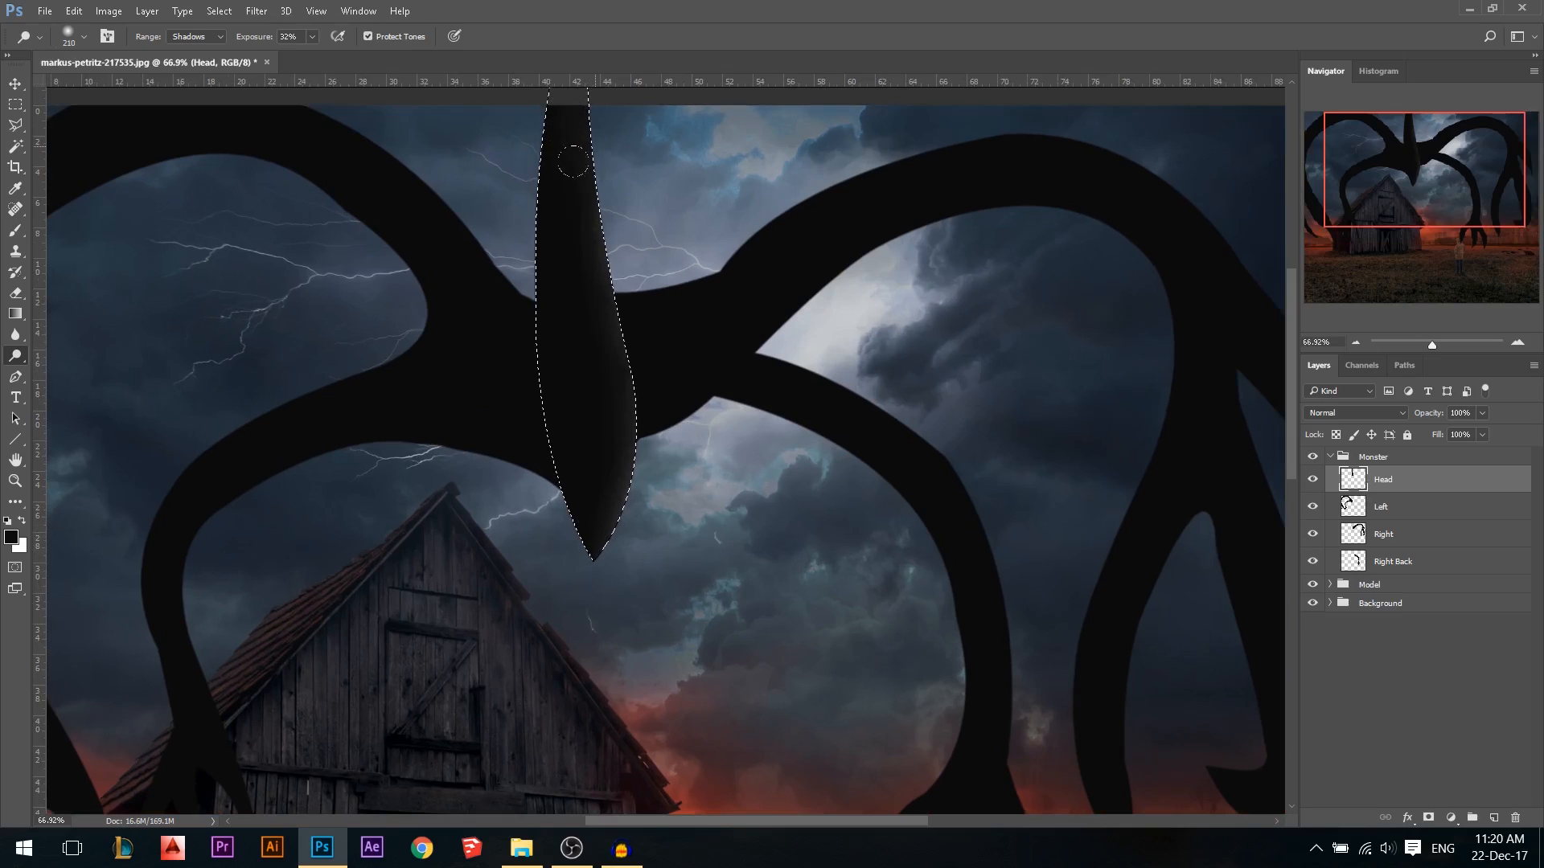
{"action": "key", "text": "0"}
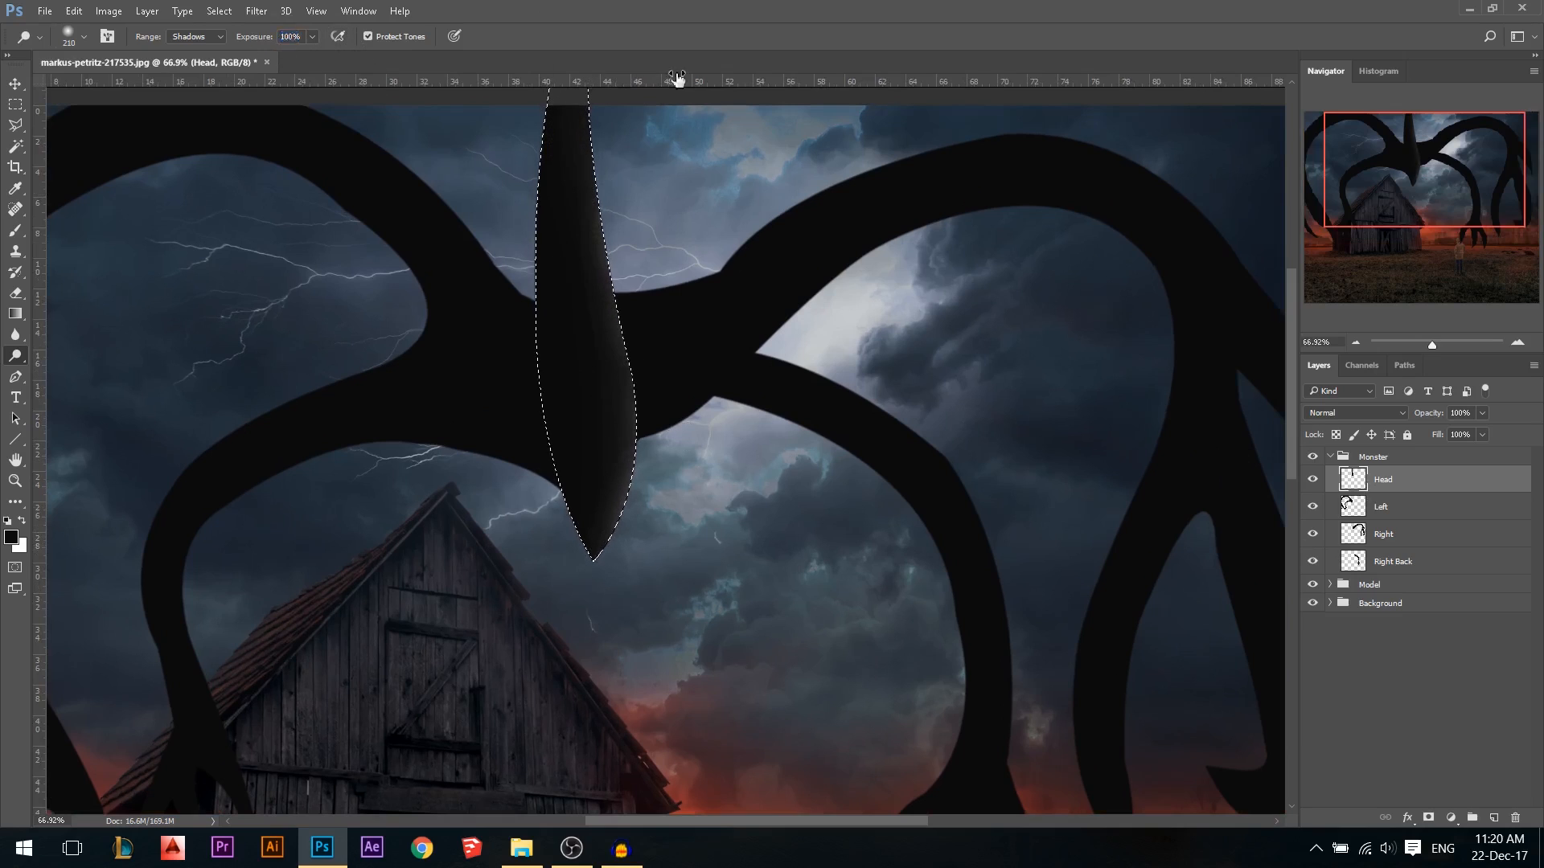
{"action": "right_click", "coordinate": [611, 573], "text": "alt"}
{"action": "right_click", "coordinate": [602, 567], "text": "alt"}
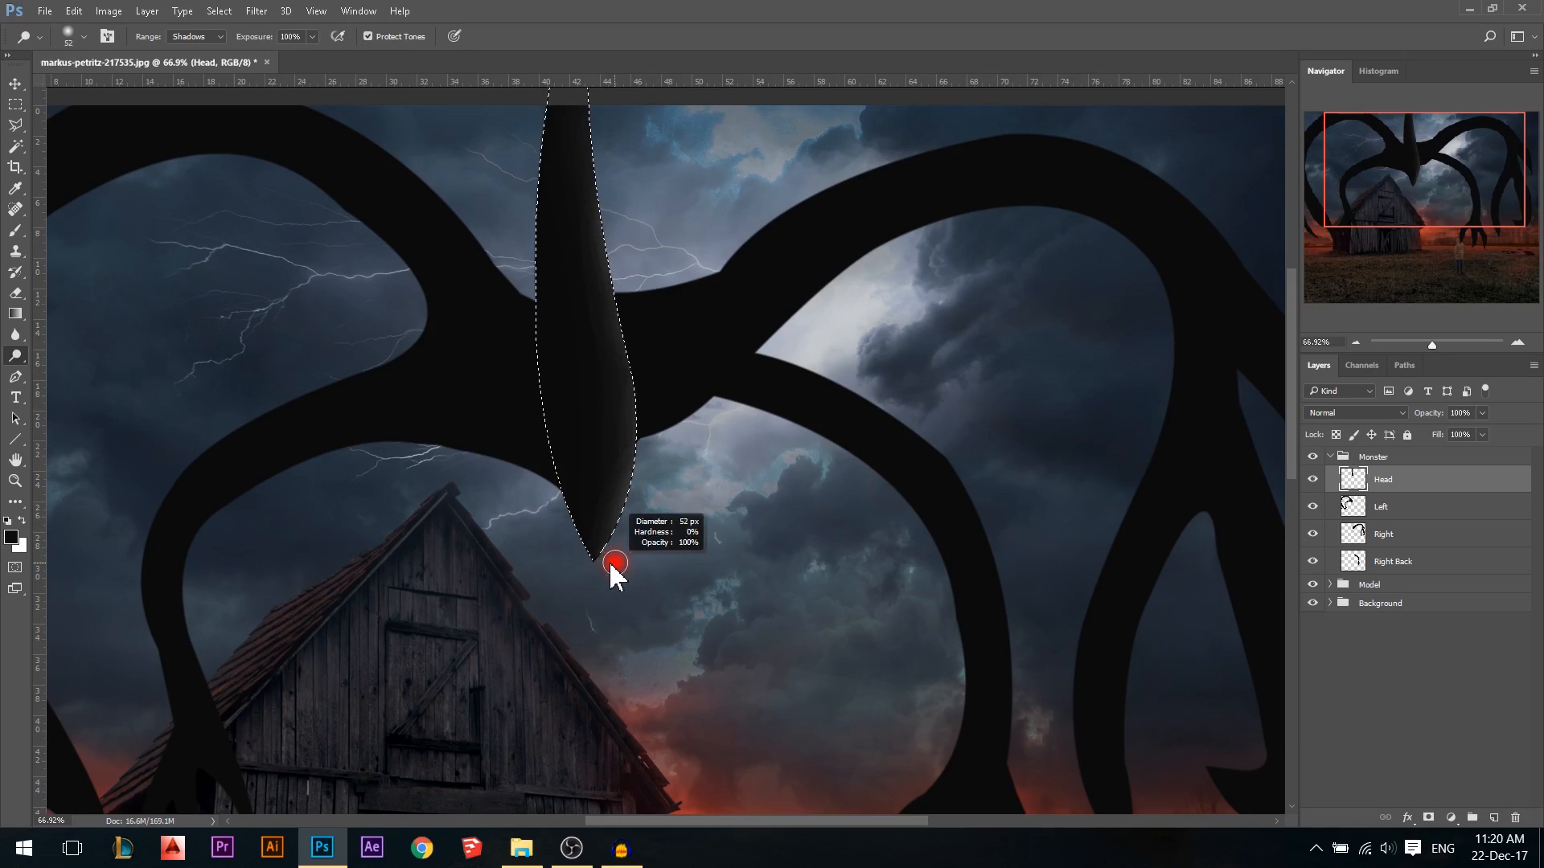
{"action": "mouse_move", "coordinate": [606, 561]}
{"action": "left_mouse_down"}
{"action": "mouse_move", "coordinate": [652, 439]}
{"action": "mouse_move", "coordinate": [593, 107]}
{"action": "left_mouse_up"}
{"action": "scroll", "coordinate": [593, 107], "scroll_direction": "down", "scroll_amount": 1}
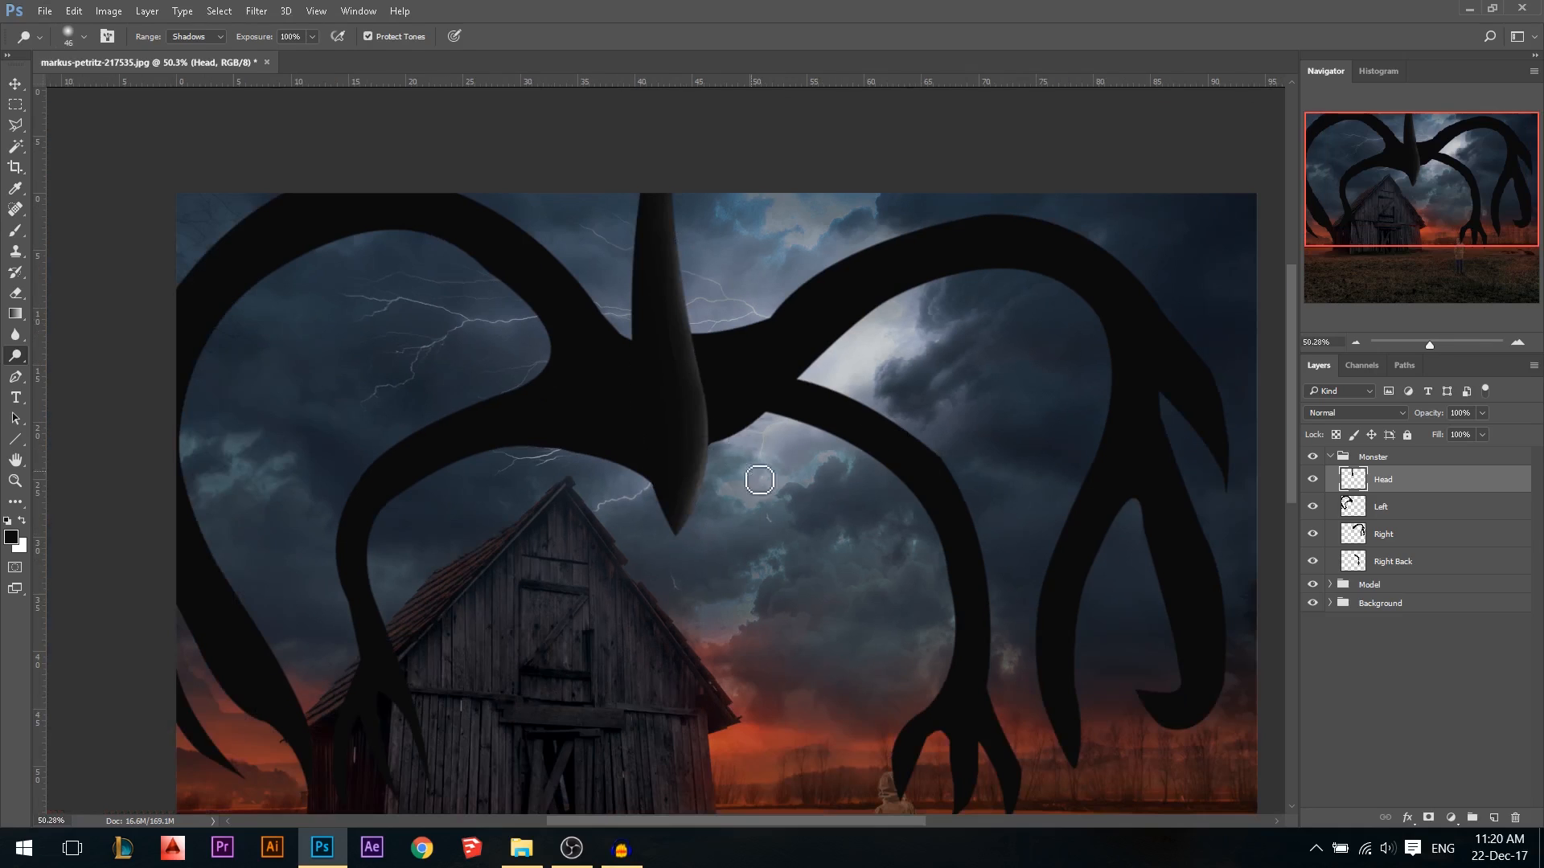
{"action": "scroll", "coordinate": [761, 479], "scroll_direction": "down", "scroll_amount": 1}
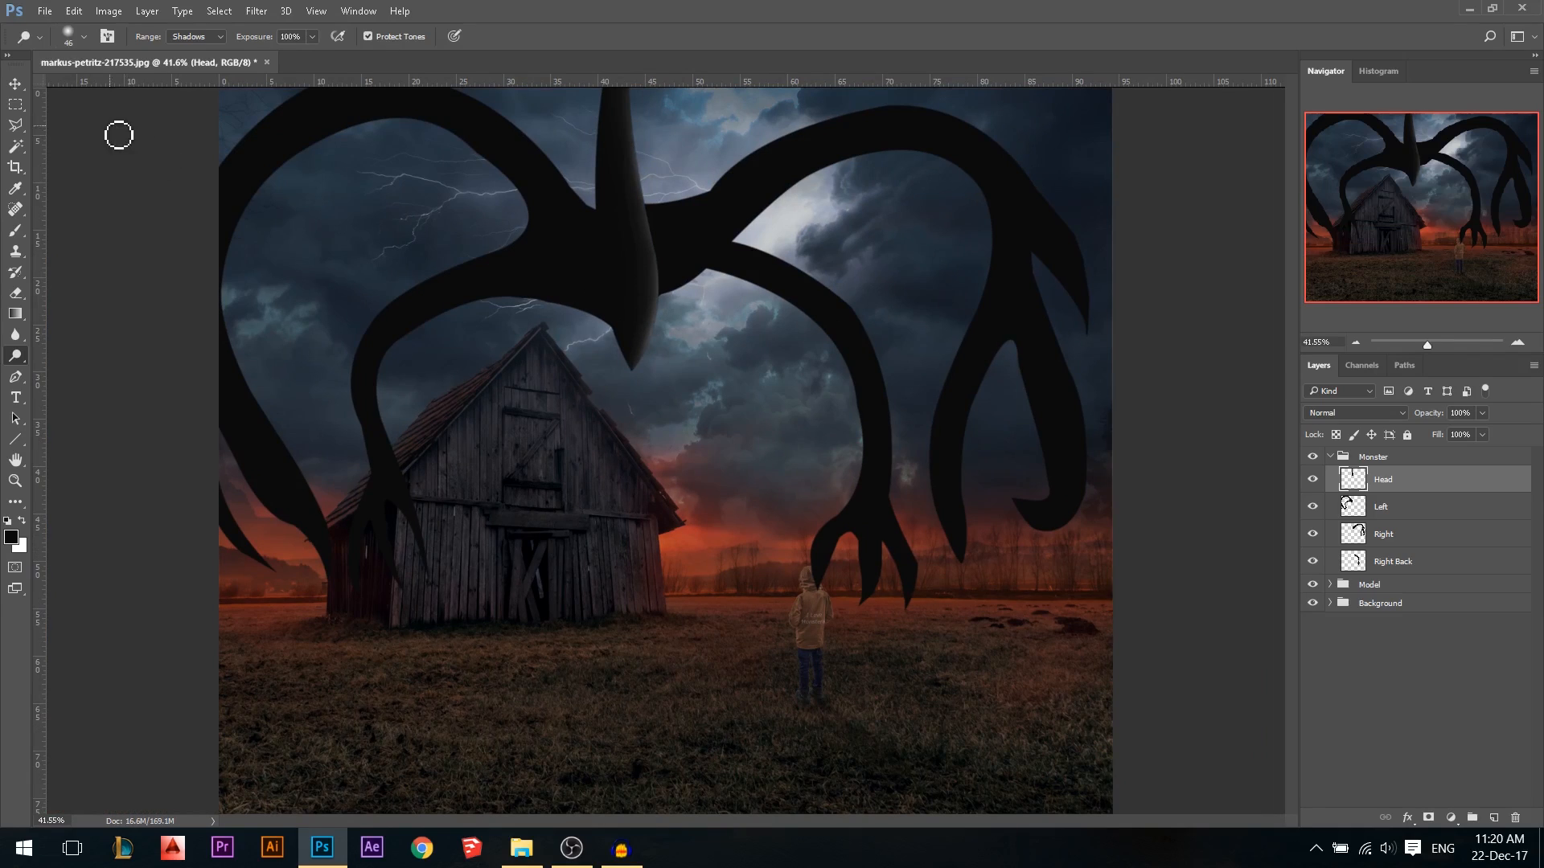
Select the Left arm layer, load its outline as a selection, and return to the Dodge tool
{"action": "left_click", "coordinate": [16, 83]}
{"action": "left_click", "coordinate": [550, 271]}
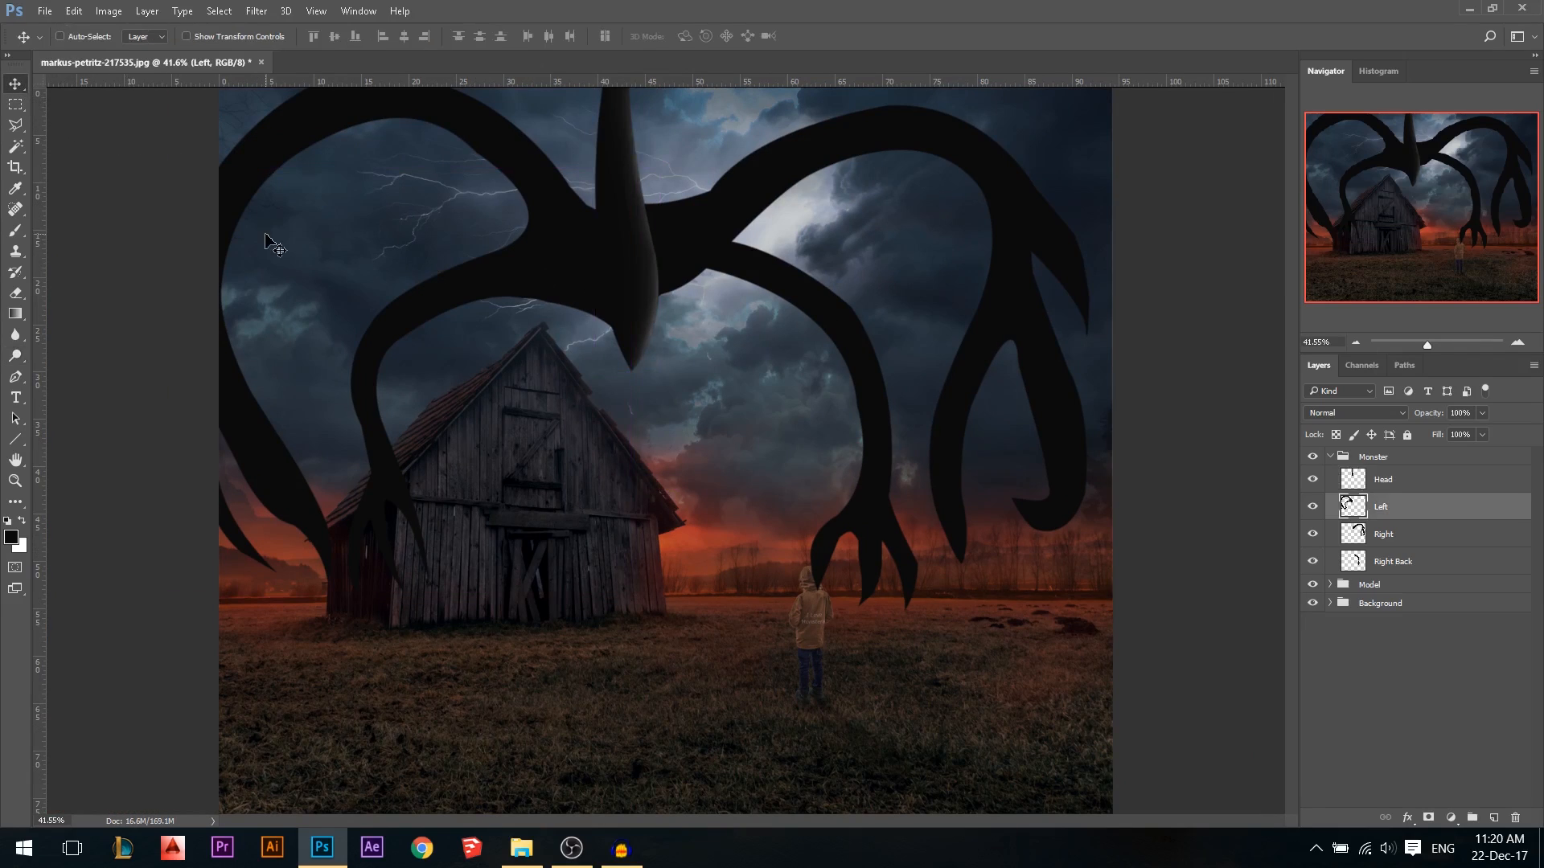
{"action": "left_click", "coordinate": [1353, 511], "text": "ctrl"}
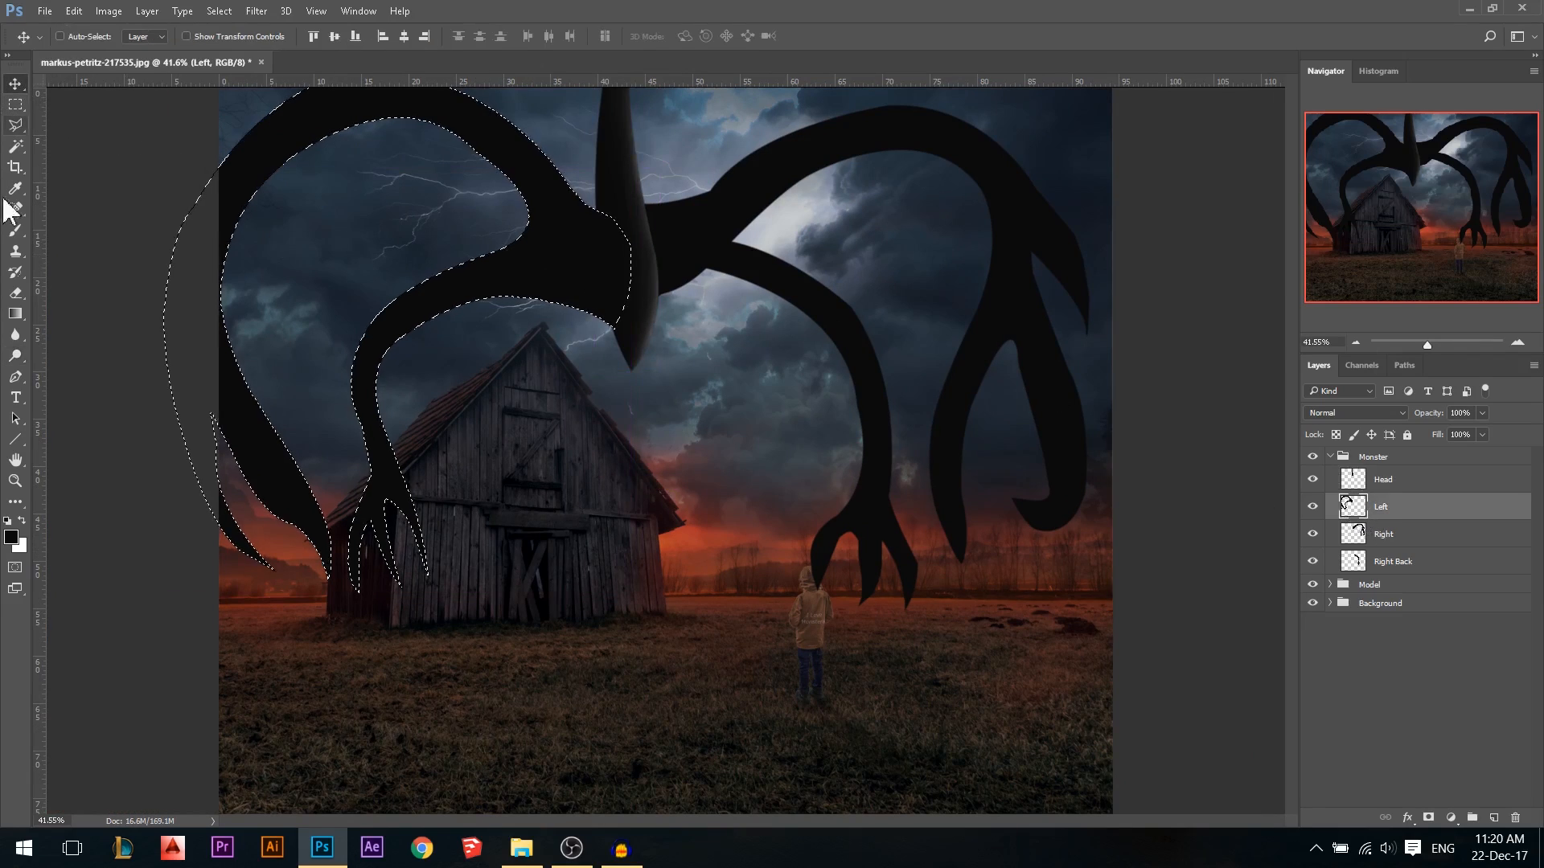
{"action": "left_click", "coordinate": [15, 355]}
Dodge a soft highlight on the Left layer where the arms join the head, using a brush of about 149 px at 100% exposure
{"action": "scroll", "coordinate": [649, 171], "scroll_direction": "up", "scroll_amount": 4, "text": "alt"}
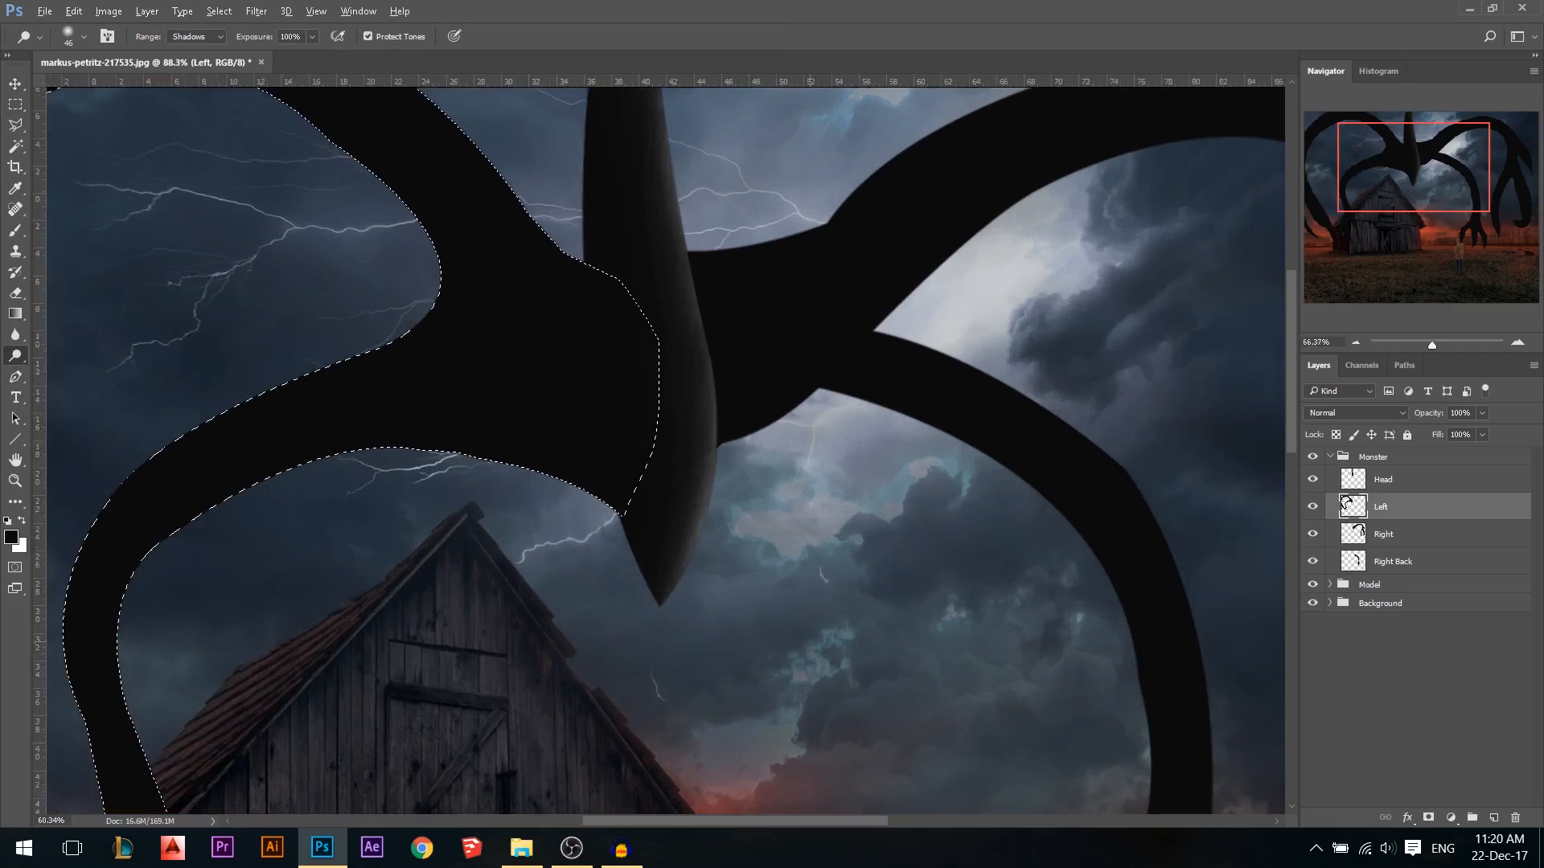
{"action": "scroll", "coordinate": [555, 281], "scroll_direction": "down", "scroll_amount": 2, "text": "alt"}
{"action": "right_click", "coordinate": [576, 328], "text": "alt"}
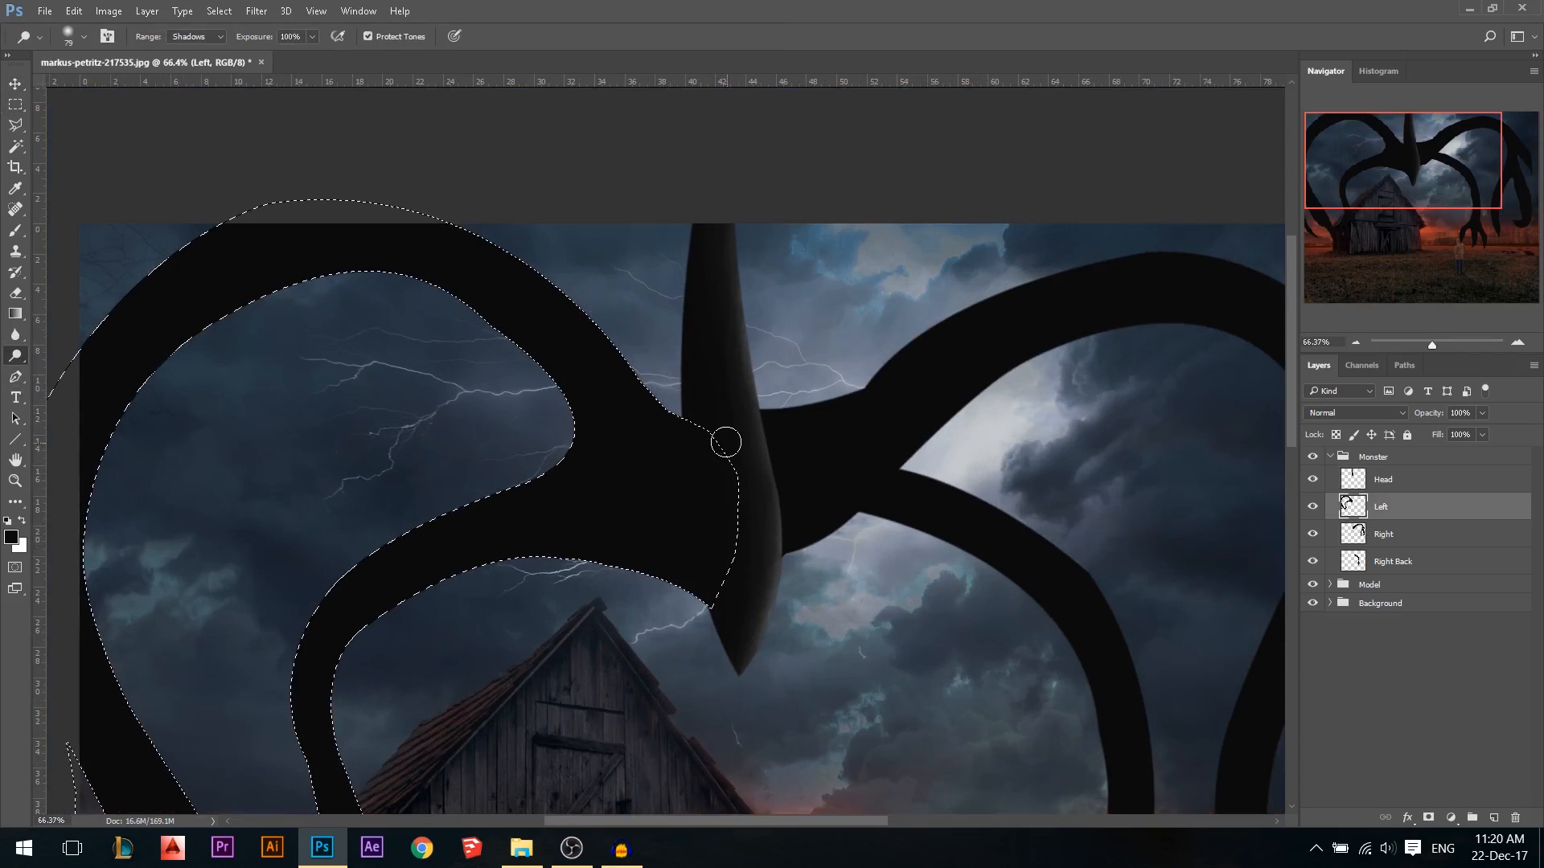
{"action": "right_click", "coordinate": [616, 339], "text": "alt"}
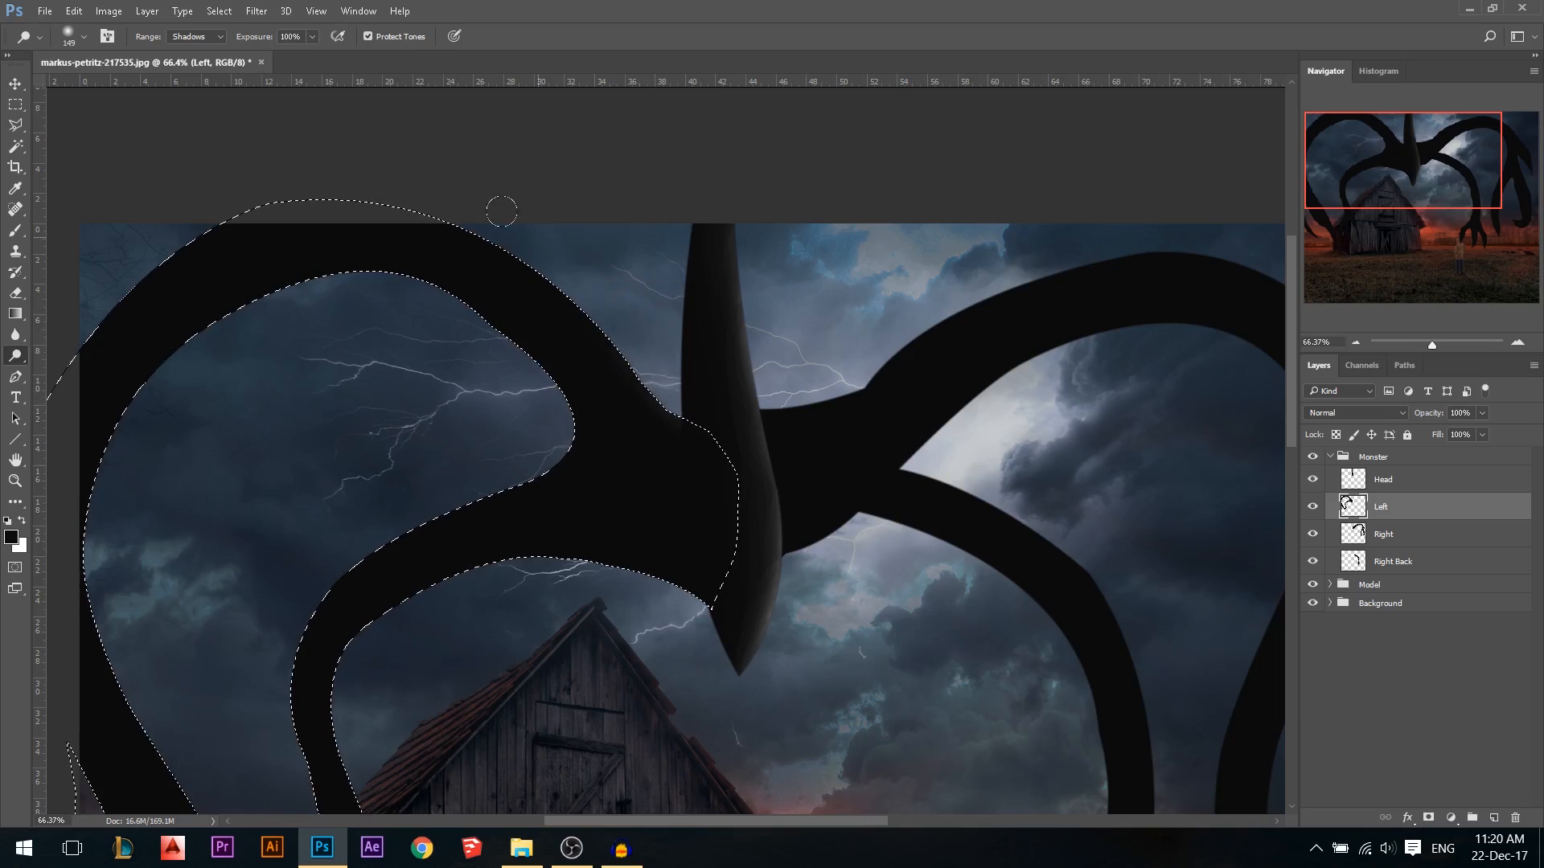
{"action": "left_click_drag", "start_coordinate": [619, 316], "coordinate": [706, 483]}
{"action": "key", "text": "bracketright"}
{"action": "key", "text": "bracketright"}
{"action": "key", "text": "bracketright"}
{"action": "left_click_drag", "start_coordinate": [665, 503], "coordinate": [645, 503]}
Dodge the edges of the inner left arm's forearm and claws, reducing the brush to about 29 px for the claws
{"action": "scroll", "coordinate": [276, 443], "scroll_direction": "down", "scroll_amount": 4}
{"action": "scroll", "coordinate": [370, 728], "scroll_direction": "up", "scroll_amount": 3}
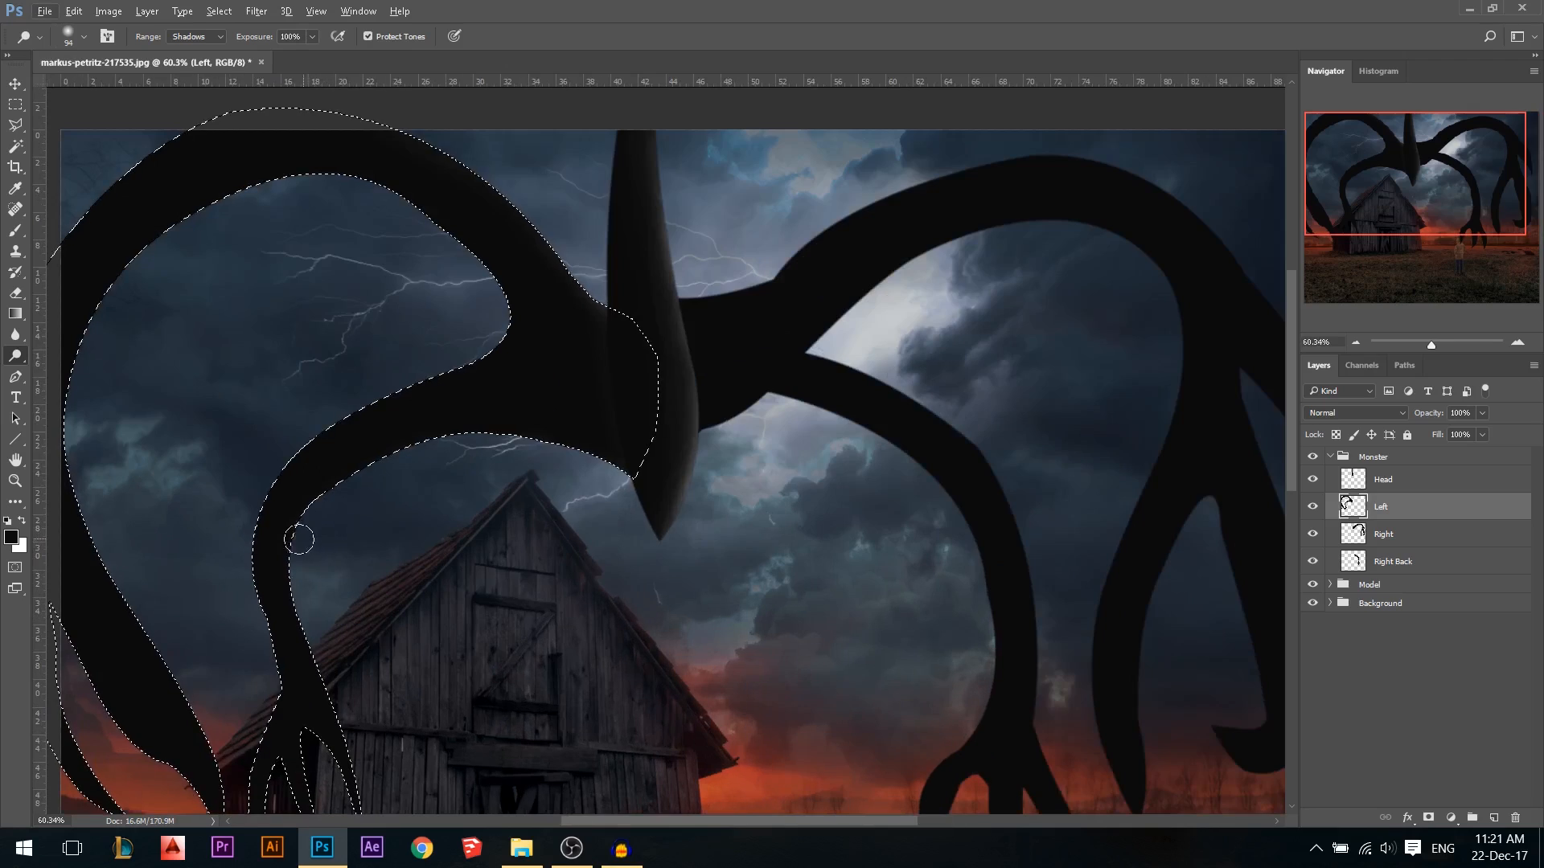
{"action": "scroll", "coordinate": [372, 709], "scroll_direction": "up", "scroll_amount": 4}
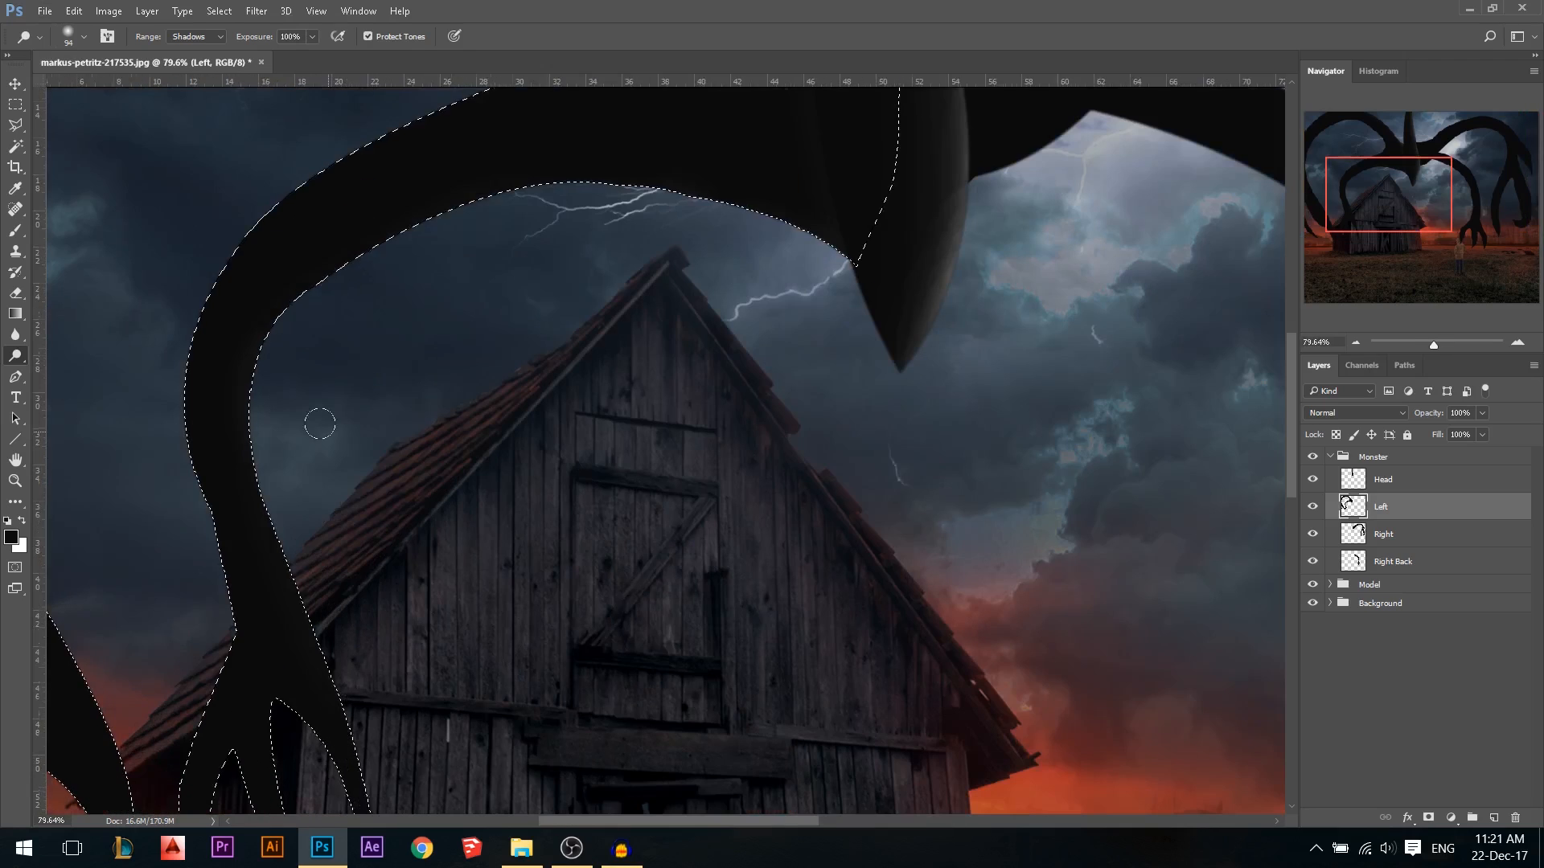
{"action": "left_click_drag", "start_coordinate": [395, 729], "coordinate": [367, 727]}
{"action": "scroll", "coordinate": [391, 751], "scroll_direction": "down", "scroll_amount": 1}
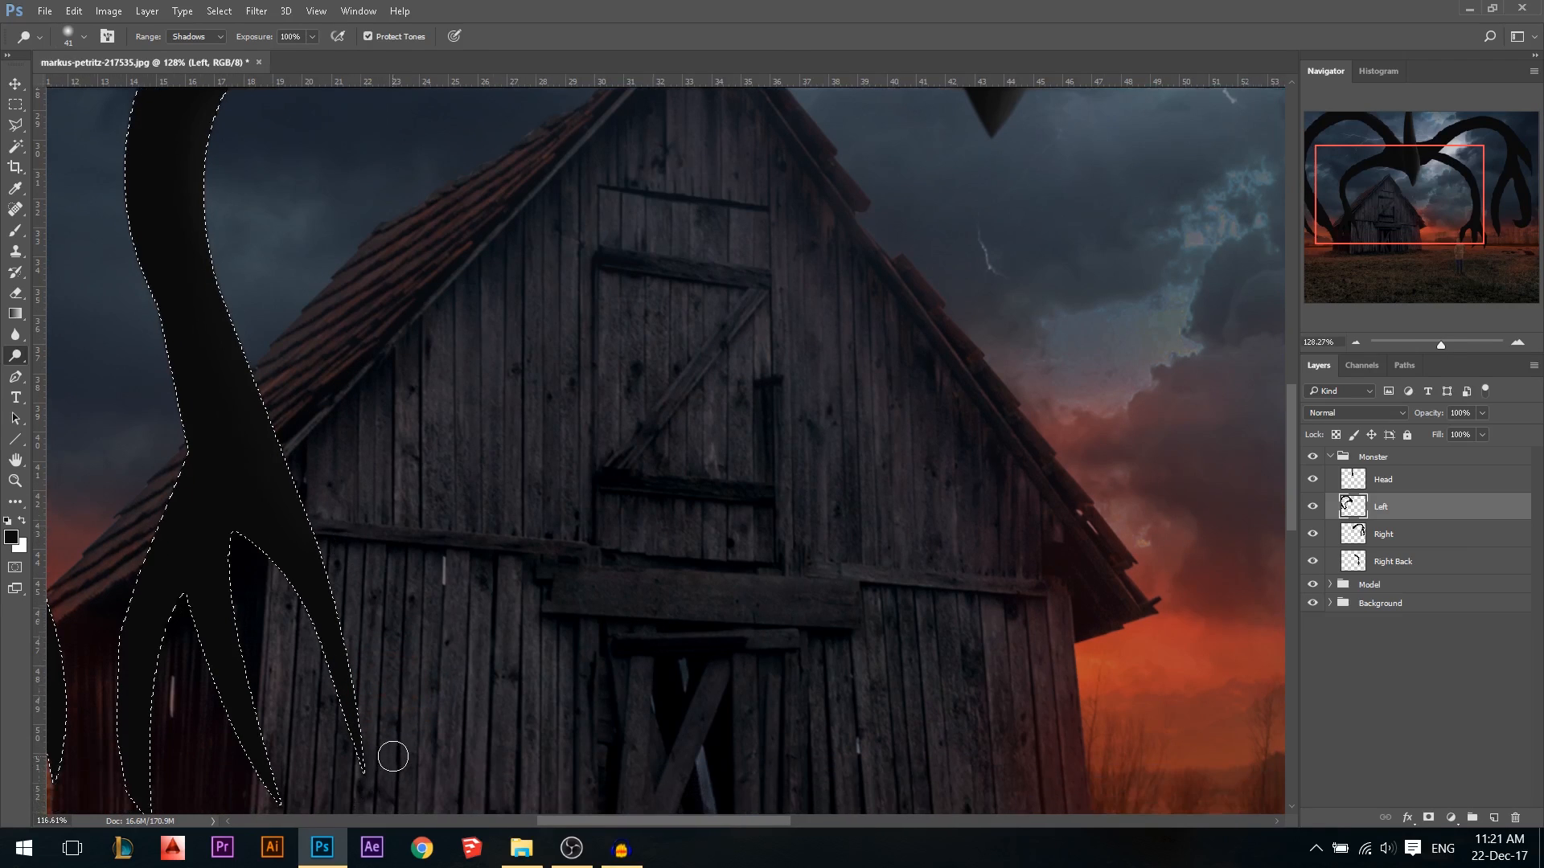
{"action": "scroll", "coordinate": [390, 751], "scroll_direction": "down", "scroll_amount": 1}
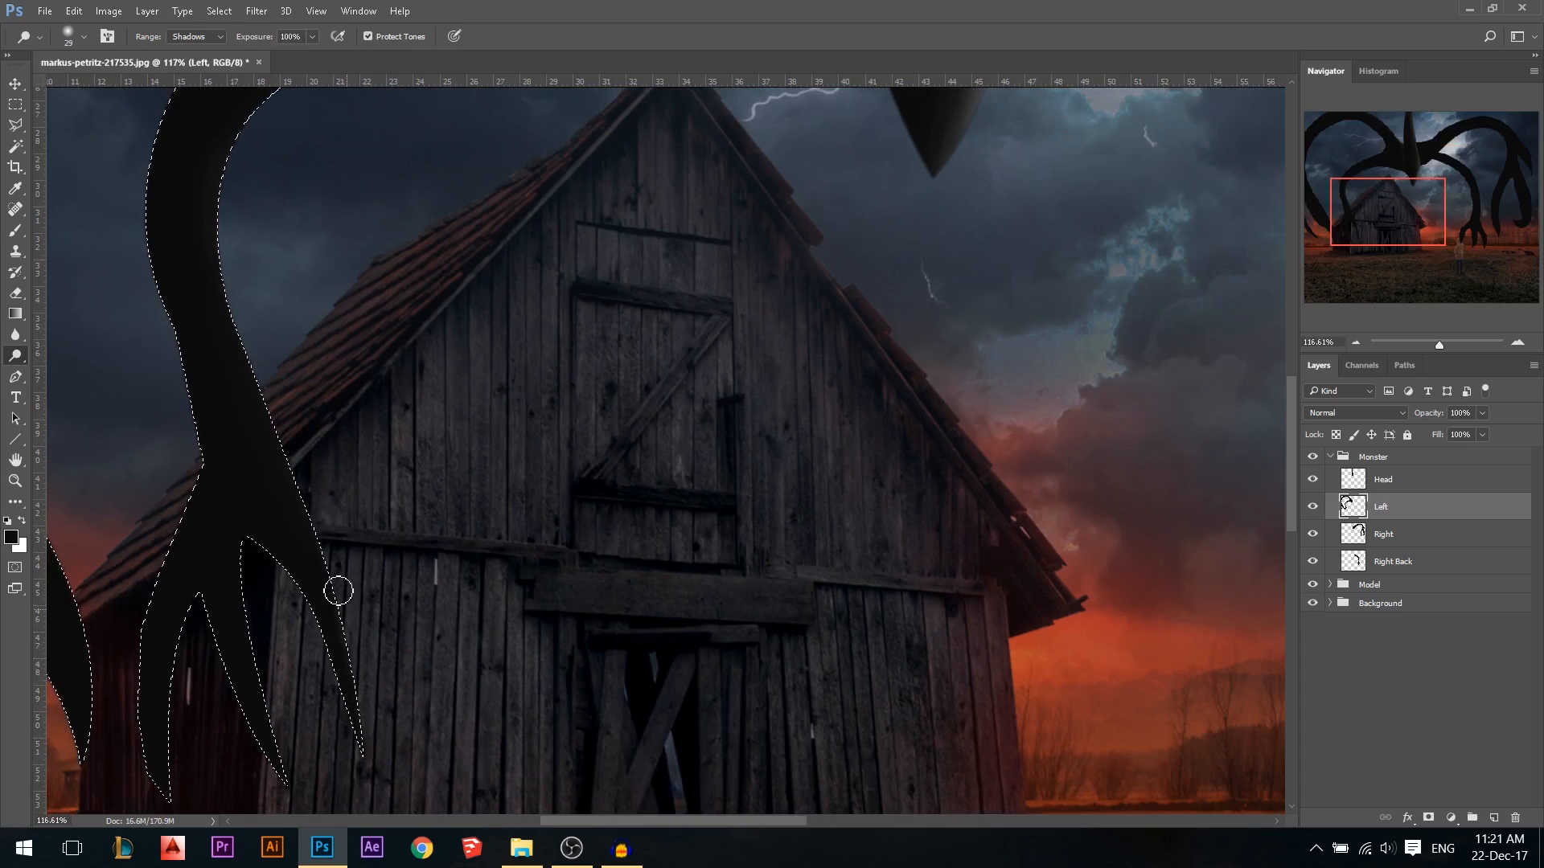
{"action": "left_click_drag", "start_coordinate": [351, 741], "coordinate": [335, 648]}
{"action": "left_click_drag", "start_coordinate": [295, 781], "coordinate": [255, 644]}
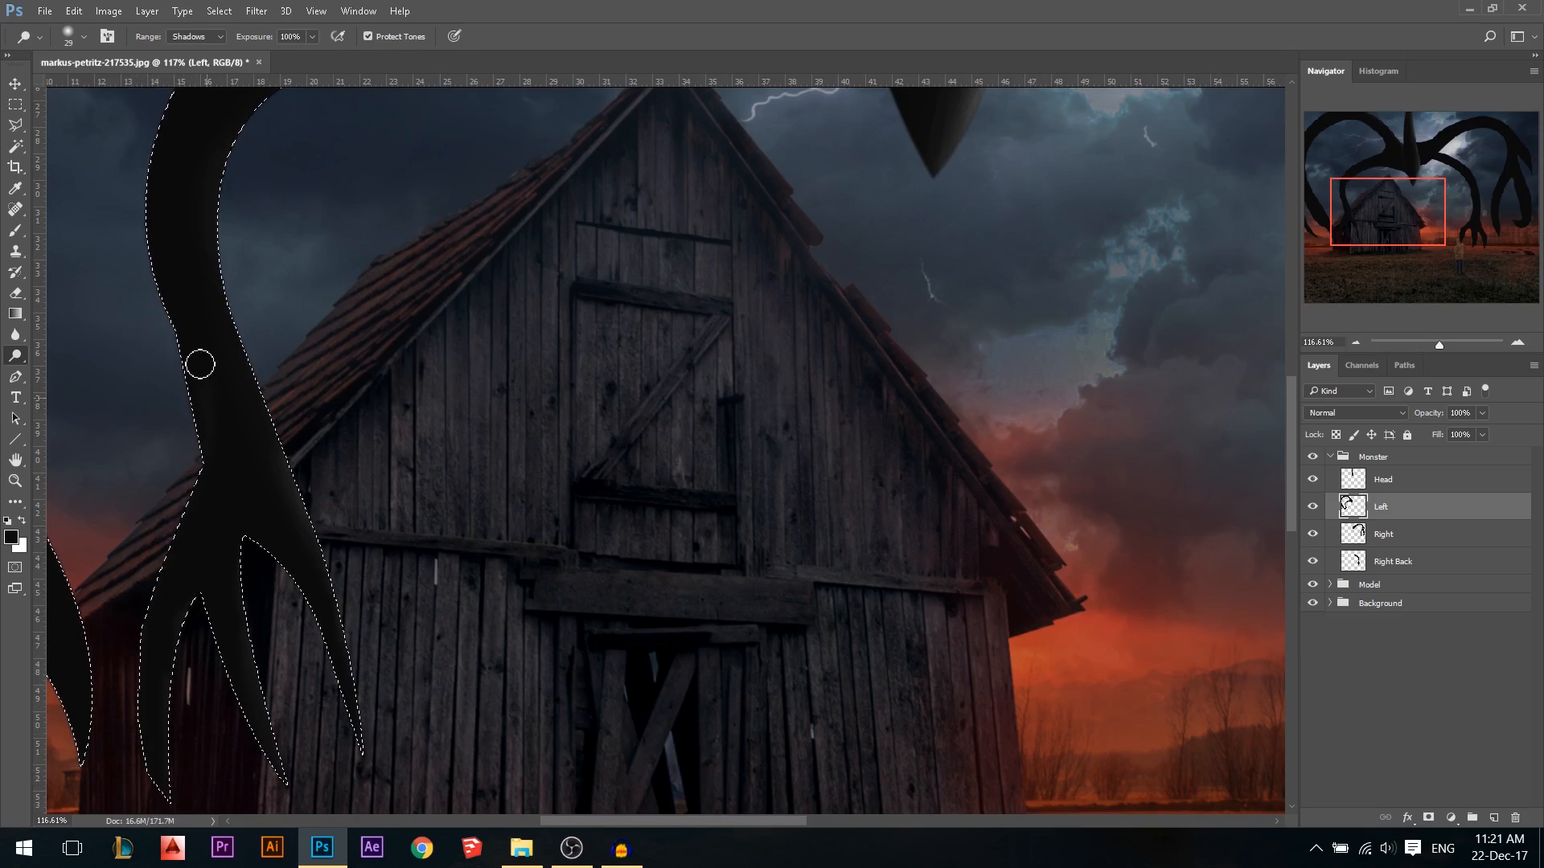
Dodge a thin highlight along the upper outer edge of the inner left arm with a brush of about 24 px
{"action": "scroll", "coordinate": [280, 402], "scroll_direction": "down", "scroll_amount": 3}
{"action": "scroll", "coordinate": [228, 296], "scroll_direction": "up", "scroll_amount": 5}
{"action": "right_click", "coordinate": [283, 223], "text": "alt"}
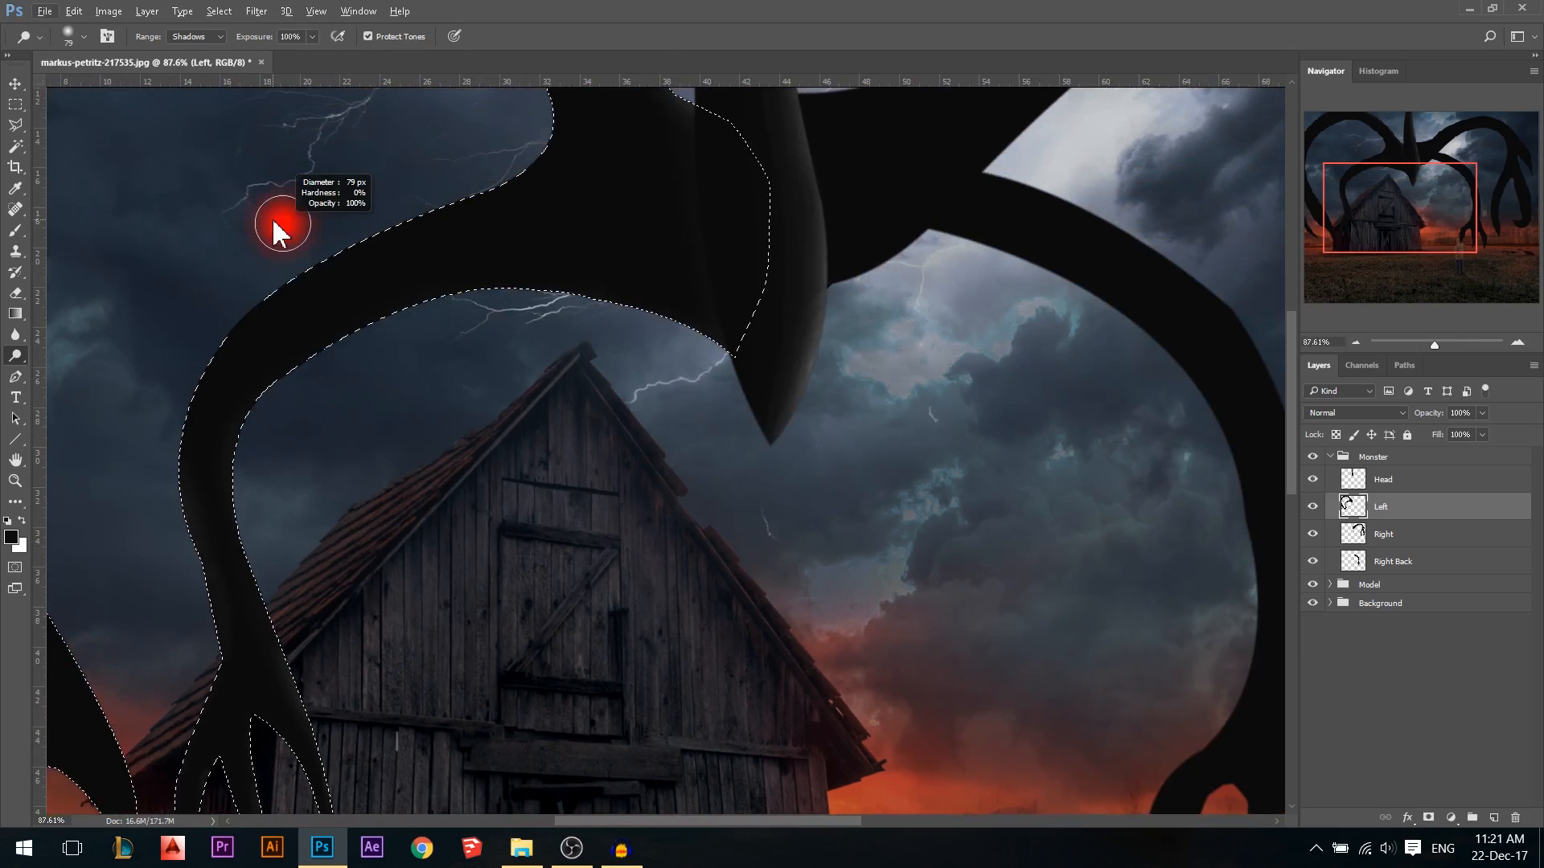
{"action": "left_click_drag", "start_coordinate": [280, 232], "coordinate": [236, 232]}
{"action": "mouse_move", "coordinate": [194, 388]}
{"action": "left_mouse_down"}
{"action": "mouse_move", "coordinate": [188, 492]}
{"action": "mouse_move", "coordinate": [219, 345]}
{"action": "mouse_move", "coordinate": [217, 382]}
{"action": "mouse_move", "coordinate": [258, 313]}
{"action": "mouse_move", "coordinate": [422, 220]}
{"action": "mouse_move", "coordinate": [533, 180]}
{"action": "mouse_move", "coordinate": [398, 236]}
{"action": "left_mouse_up"}
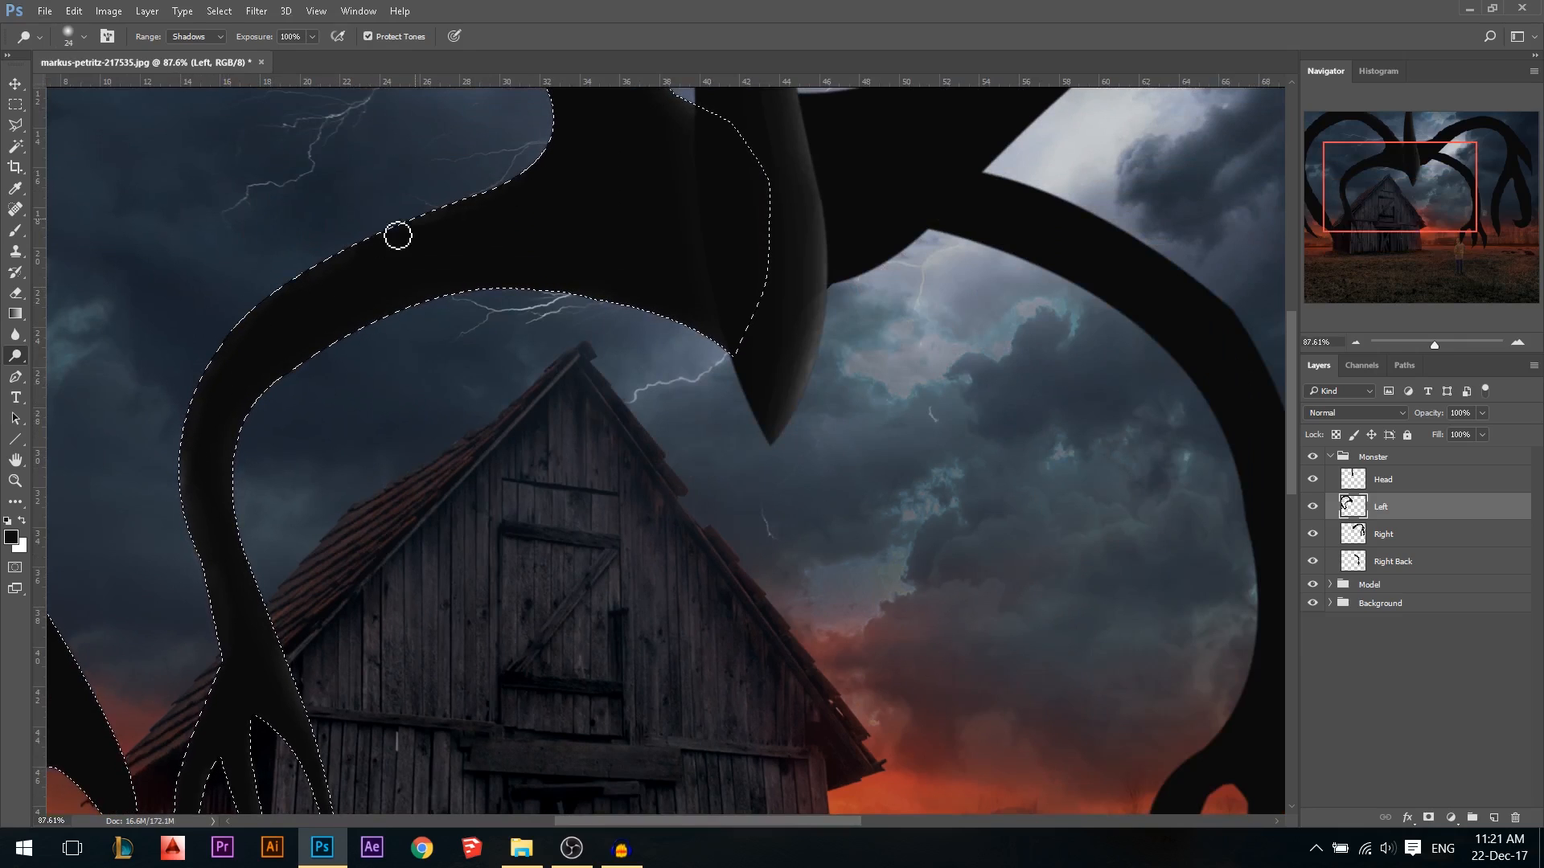
{"action": "scroll", "coordinate": [445, 265], "scroll_direction": "up", "scroll_amount": 2}
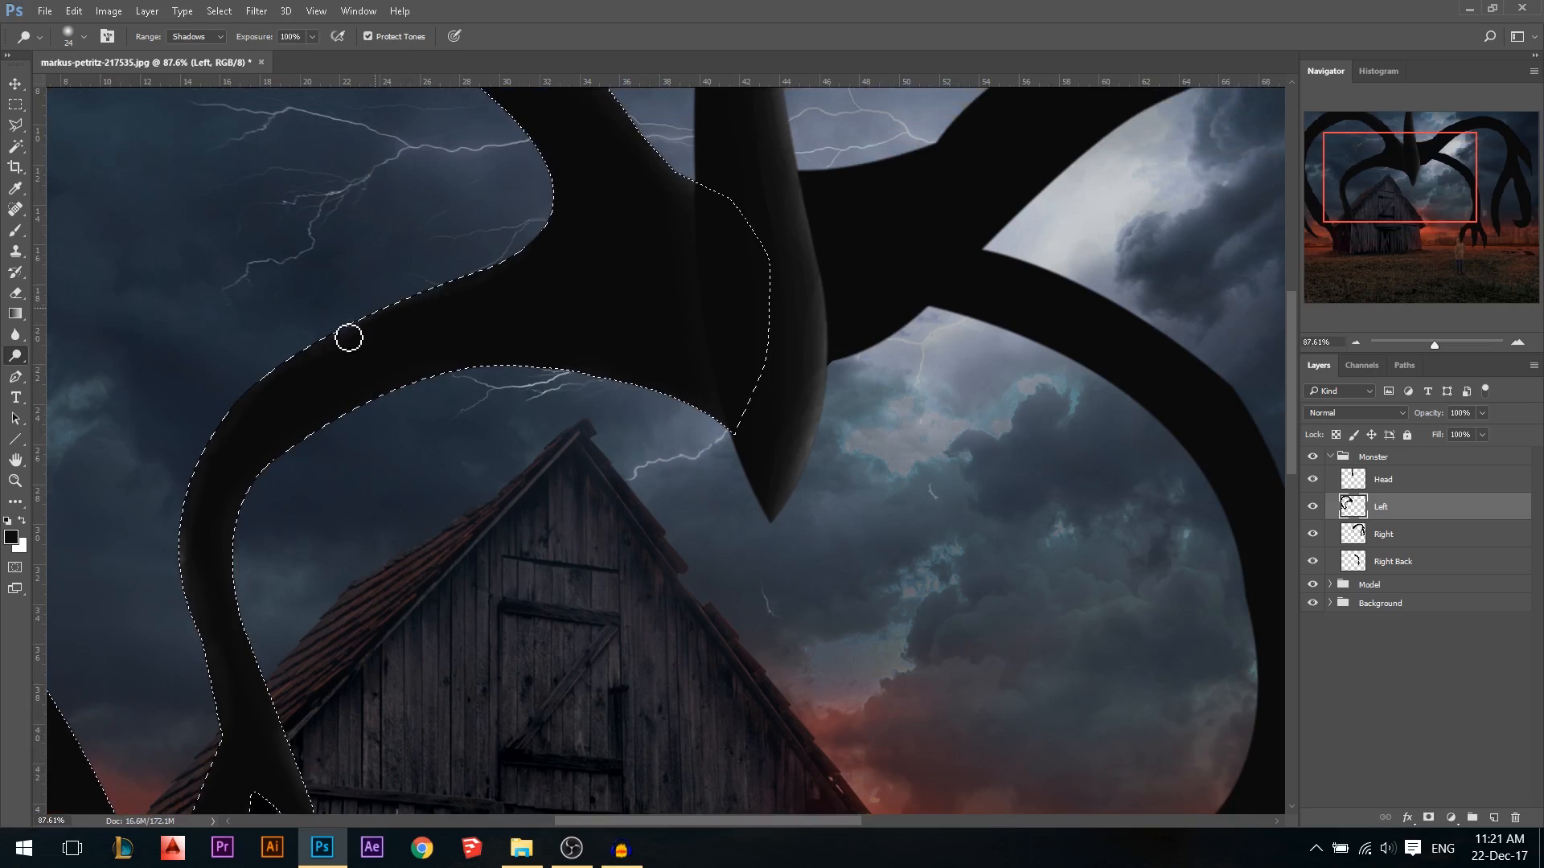
Dodge a rim highlight along the inner underside of the outer left arm's arch
{"action": "scroll", "coordinate": [461, 252], "scroll_direction": "up", "scroll_amount": 4}
{"action": "scroll", "coordinate": [493, 341], "scroll_direction": "up", "scroll_amount": 2}
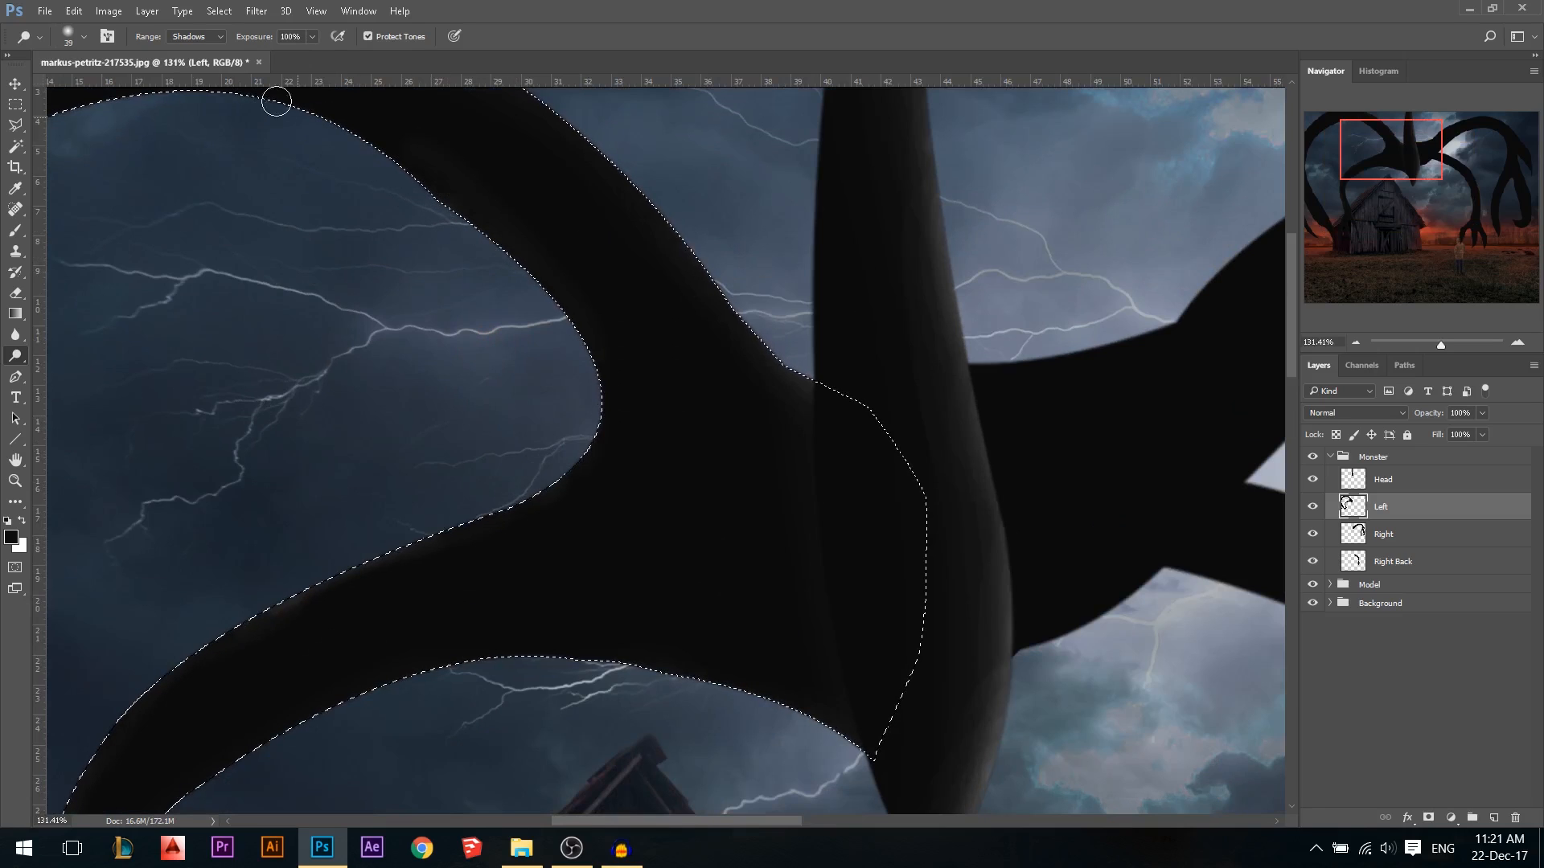
{"action": "scroll", "coordinate": [822, 368], "scroll_direction": "down", "scroll_amount": 5}
{"action": "scroll", "coordinate": [322, 362], "scroll_direction": "up", "scroll_amount": 3}
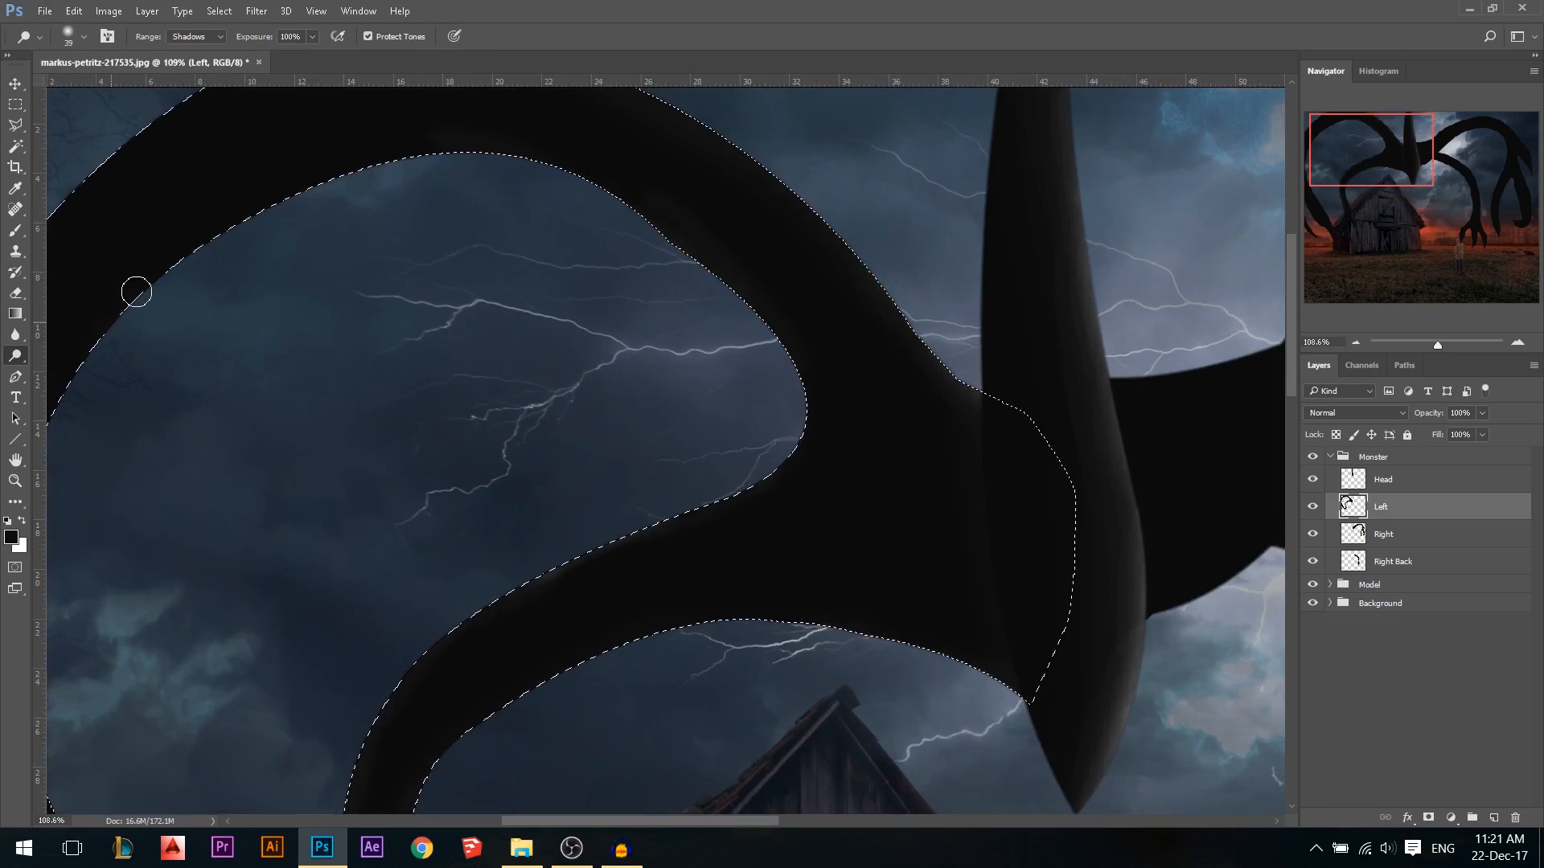
{"action": "mouse_move", "coordinate": [387, 173]}
{"action": "left_mouse_down"}
{"action": "mouse_move", "coordinate": [526, 182]}
{"action": "mouse_move", "coordinate": [523, 167]}
{"action": "mouse_move", "coordinate": [349, 175]}
{"action": "mouse_move", "coordinate": [268, 214]}
{"action": "mouse_move", "coordinate": [504, 159]}
{"action": "mouse_move", "coordinate": [443, 159]}
{"action": "mouse_move", "coordinate": [598, 192]}
{"action": "mouse_move", "coordinate": [555, 173]}
{"action": "mouse_move", "coordinate": [661, 232]}
{"action": "mouse_move", "coordinate": [467, 169]}
{"action": "mouse_move", "coordinate": [292, 207]}
{"action": "left_mouse_up"}
{"action": "scroll", "coordinate": [449, 313], "scroll_direction": "down", "scroll_amount": 3}
{"action": "scroll", "coordinate": [397, 538], "scroll_direction": "down", "scroll_amount": 2}
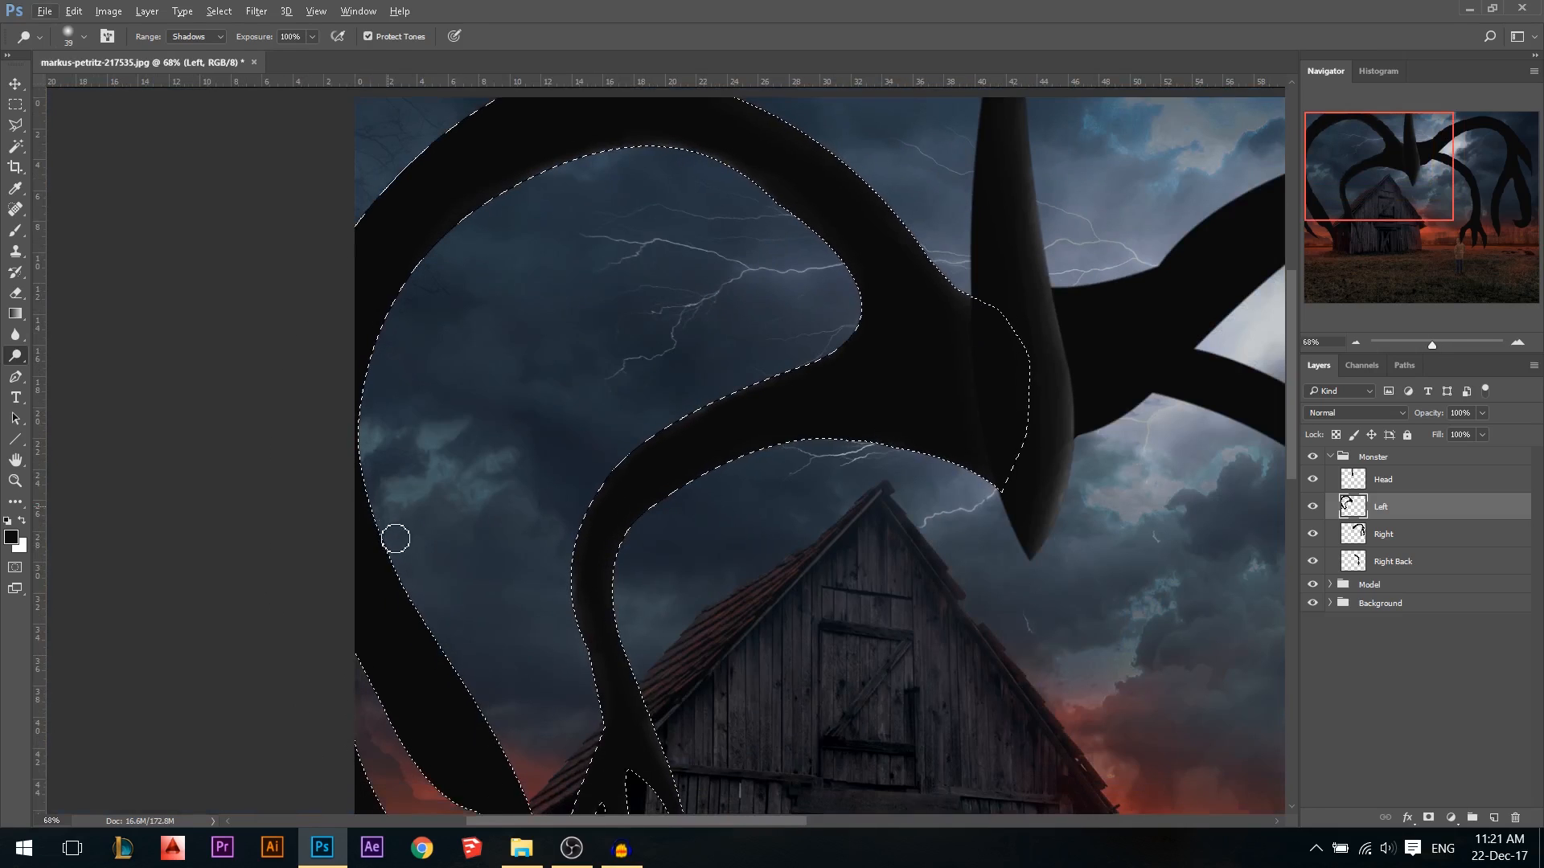
Dodge the barn-facing edge of the outer left arm's lower section, enlarging the brush to about 47 px
{"action": "scroll", "coordinate": [552, 789], "scroll_direction": "up", "scroll_amount": 3}
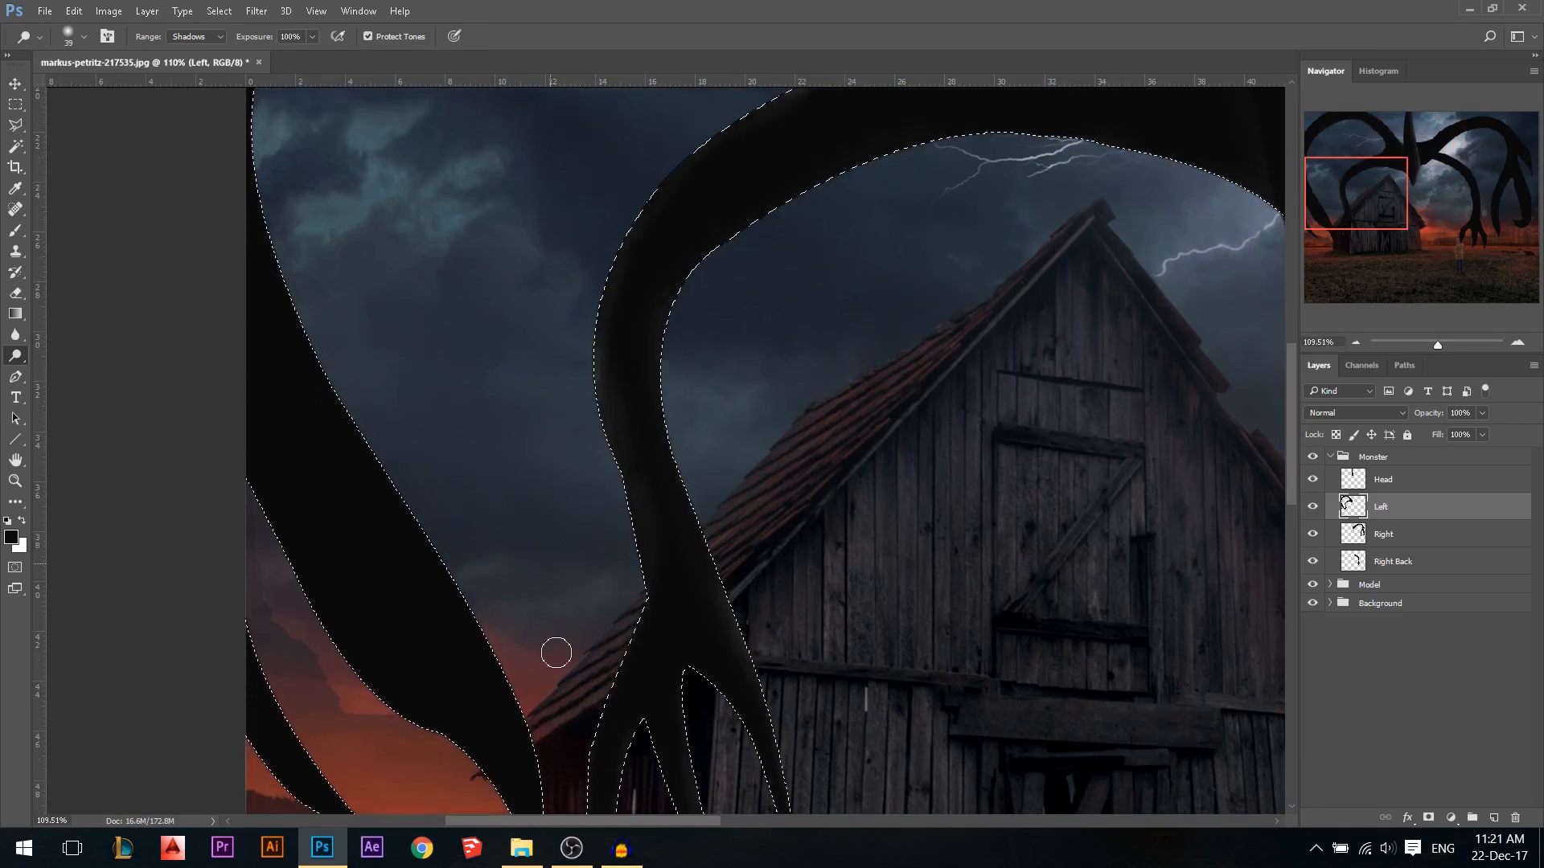
{"action": "scroll", "coordinate": [567, 778], "scroll_direction": "down", "scroll_amount": 1}
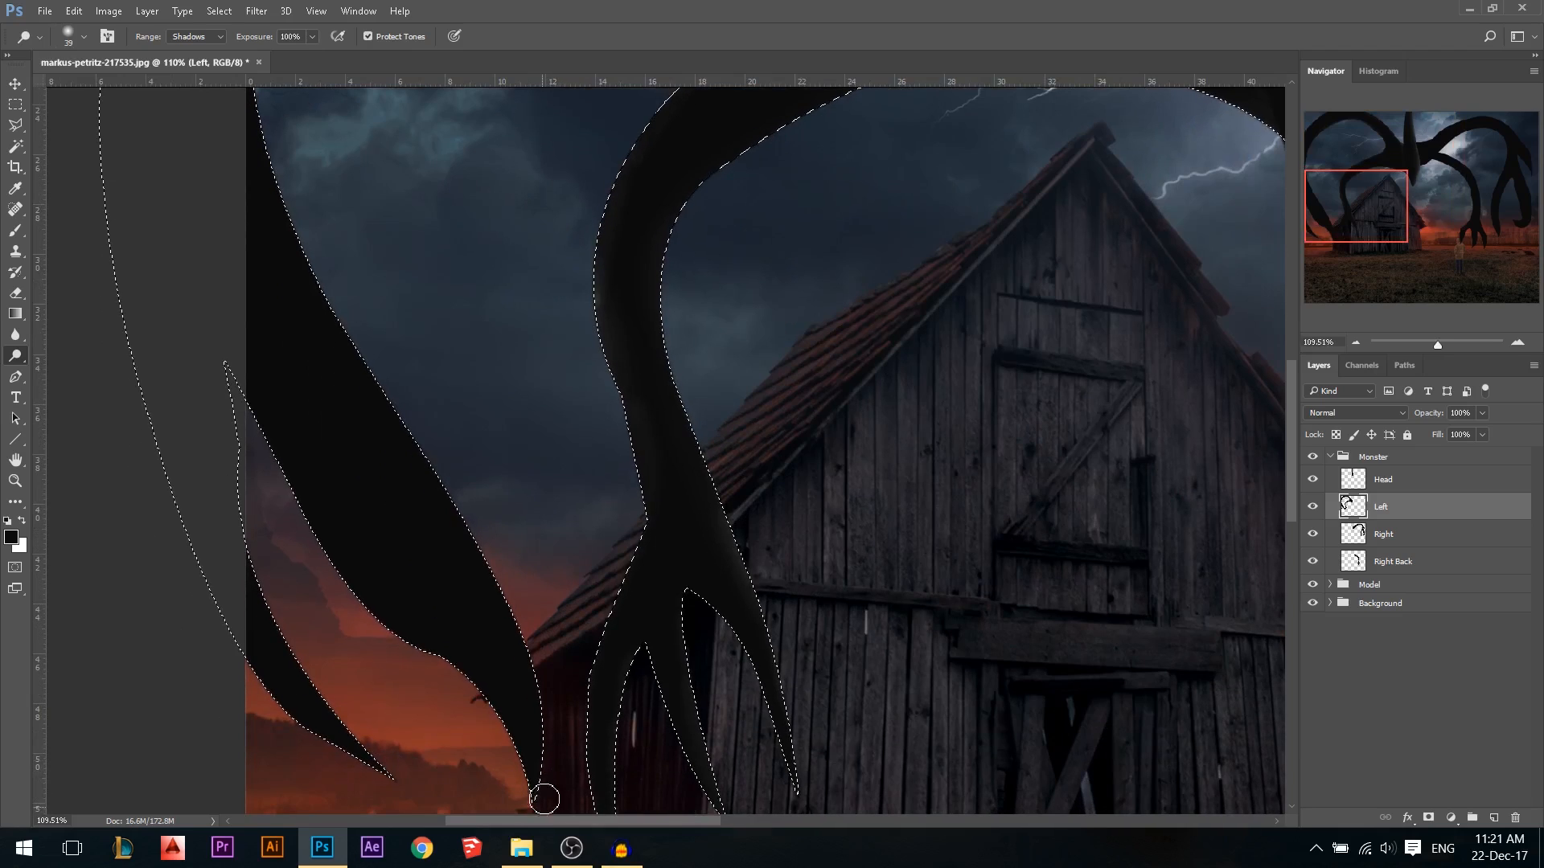
{"action": "mouse_move", "coordinate": [547, 696]}
{"action": "left_mouse_down"}
{"action": "mouse_move", "coordinate": [496, 555]}
{"action": "mouse_move", "coordinate": [512, 623]}
{"action": "mouse_move", "coordinate": [376, 391]}
{"action": "mouse_move", "coordinate": [437, 465]}
{"action": "mouse_move", "coordinate": [302, 257]}
{"action": "mouse_move", "coordinate": [274, 125]}
{"action": "mouse_move", "coordinate": [287, 222]}
{"action": "left_mouse_up"}
{"action": "key", "text": "bracketright"}
{"action": "left_click_drag", "start_coordinate": [450, 527], "coordinate": [388, 378]}
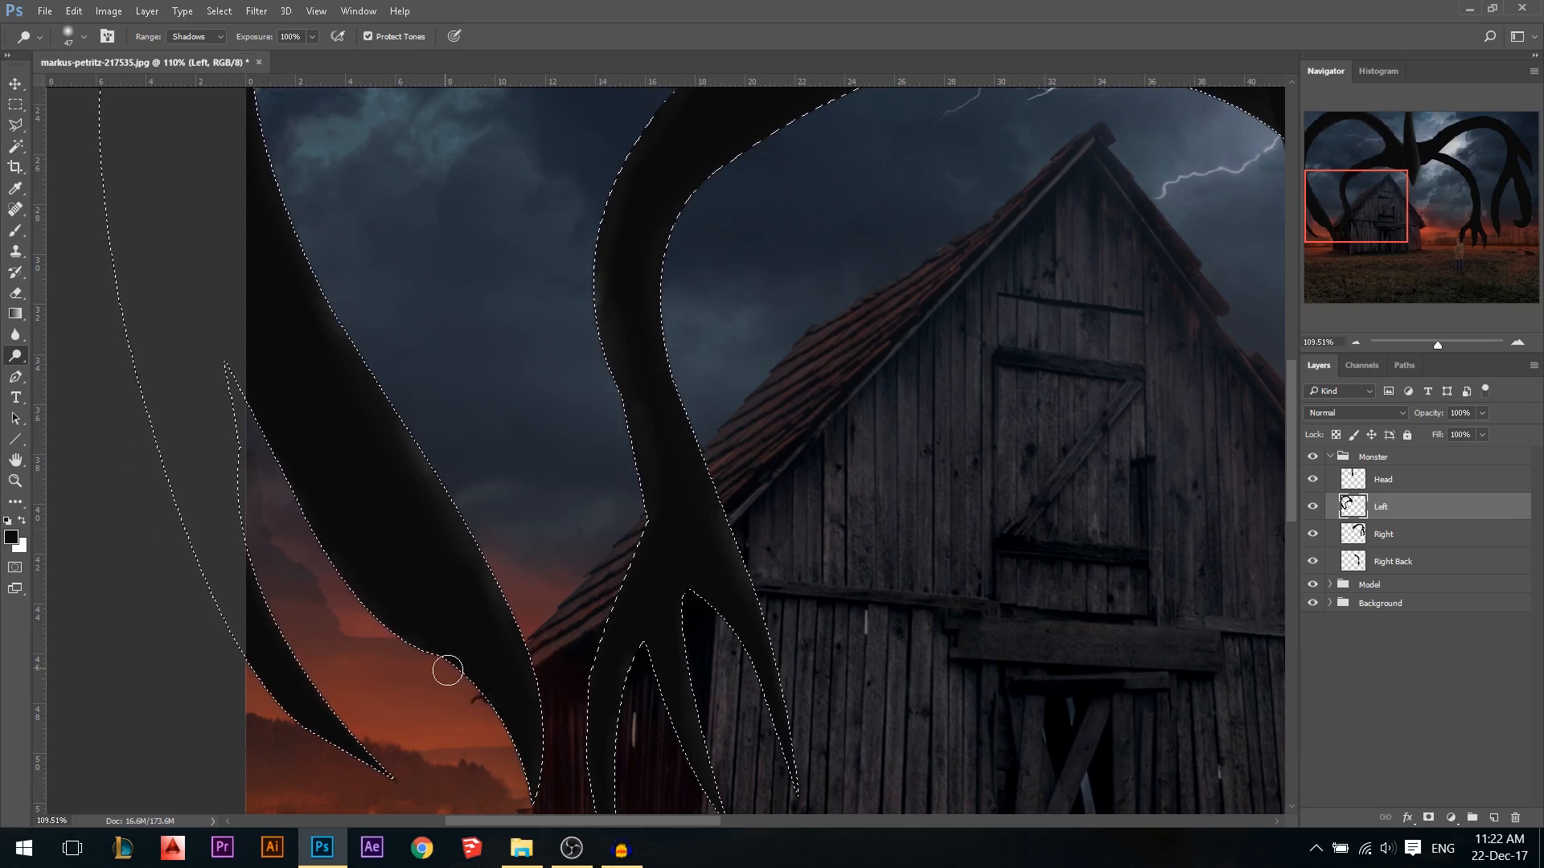
Softly dodge both left arms at 70% exposure with brushes of about 225 and 122 px, then deselect the outline
{"action": "scroll", "coordinate": [497, 662], "scroll_direction": "down", "scroll_amount": 2}
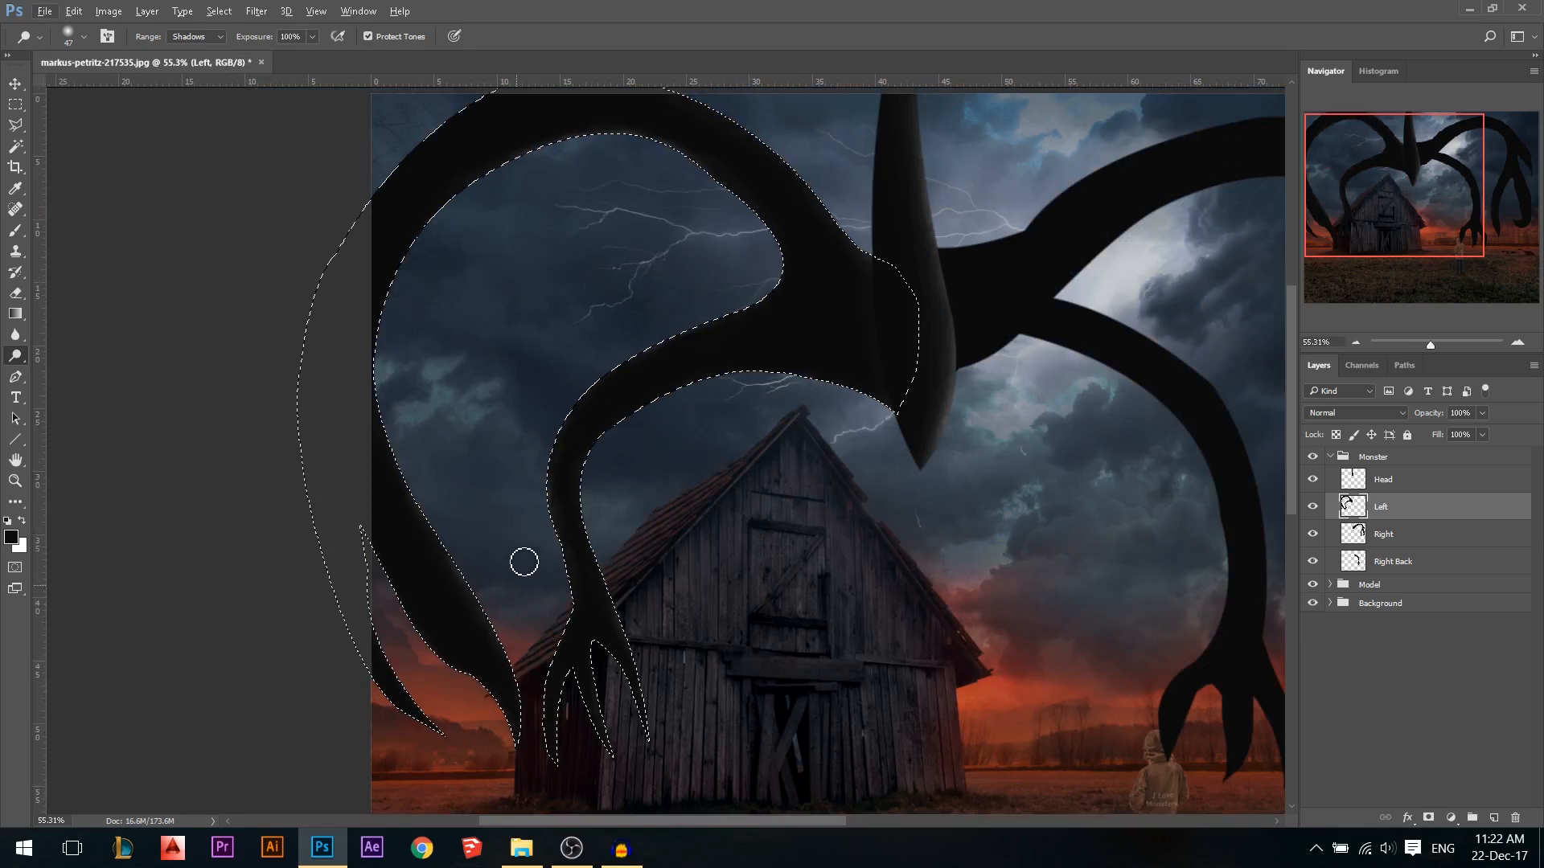
{"action": "scroll", "coordinate": [524, 558], "scroll_direction": "up", "scroll_amount": 1}
{"action": "scroll", "coordinate": [507, 225], "scroll_direction": "up", "scroll_amount": 1}
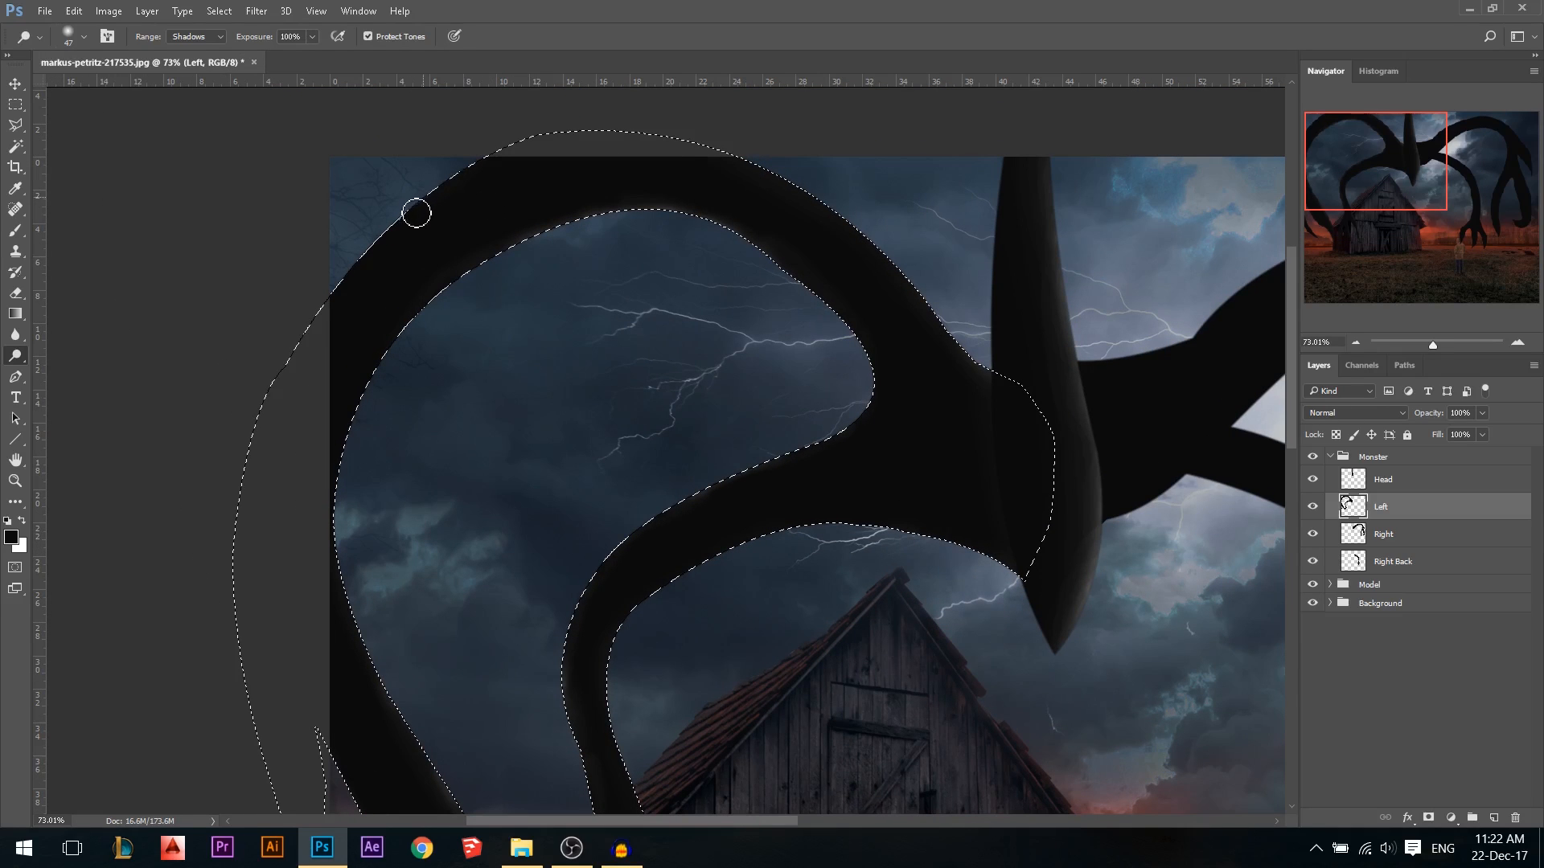
{"action": "left_click_drag", "start_coordinate": [482, 344], "coordinate": [543, 356]}
{"action": "scroll", "coordinate": [611, 323], "scroll_direction": "down", "scroll_amount": 1}
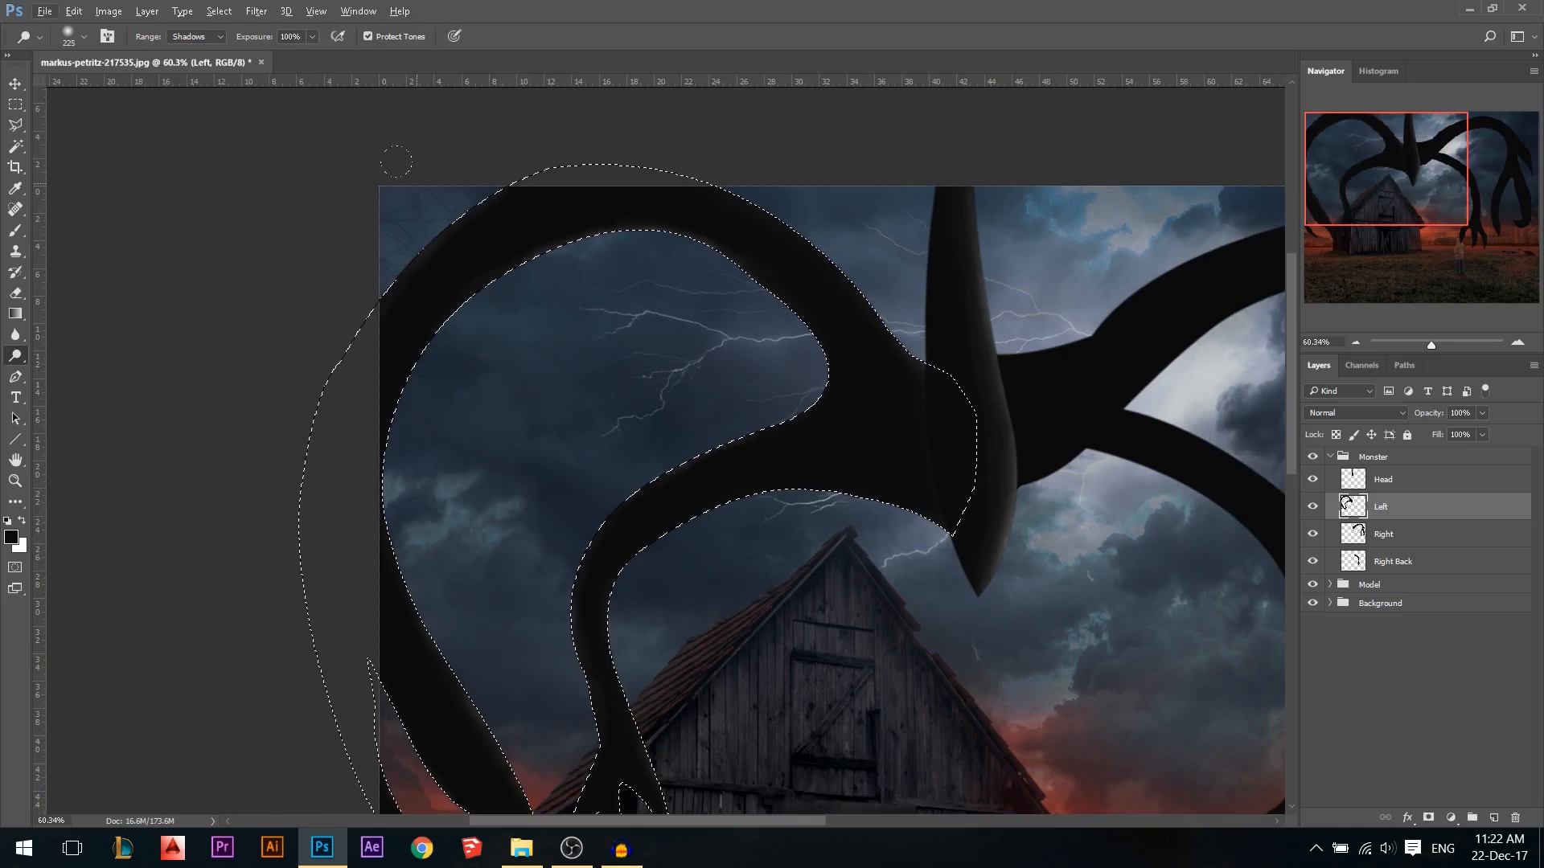
{"action": "left_click_drag", "start_coordinate": [274, 45], "coordinate": [246, 51]}
{"action": "scroll", "coordinate": [646, 527], "scroll_direction": "down", "scroll_amount": 3}
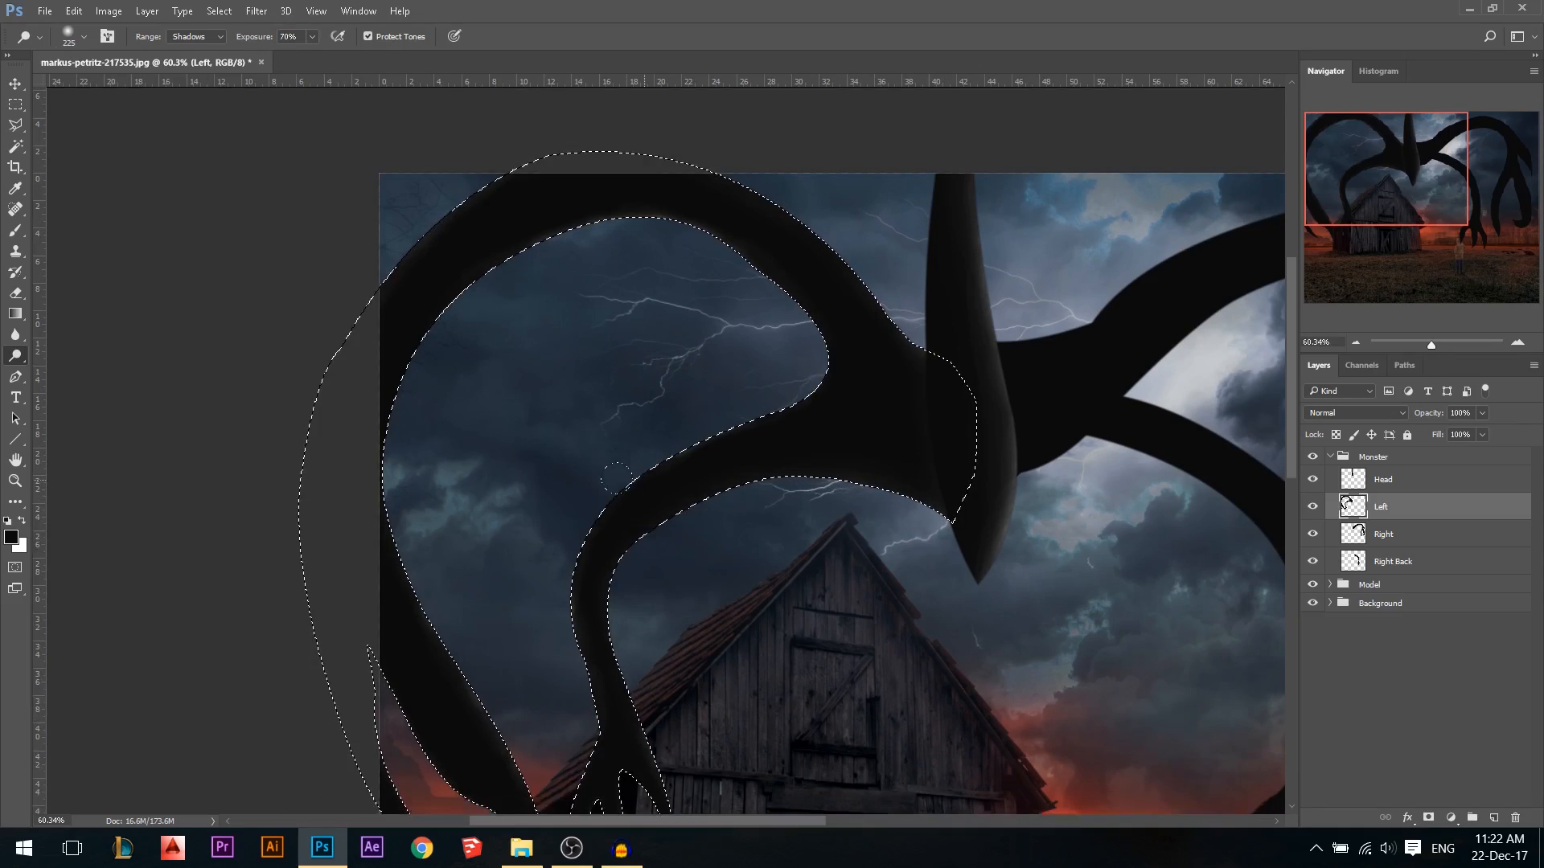
{"action": "left_click_drag", "start_coordinate": [638, 568], "coordinate": [613, 572]}
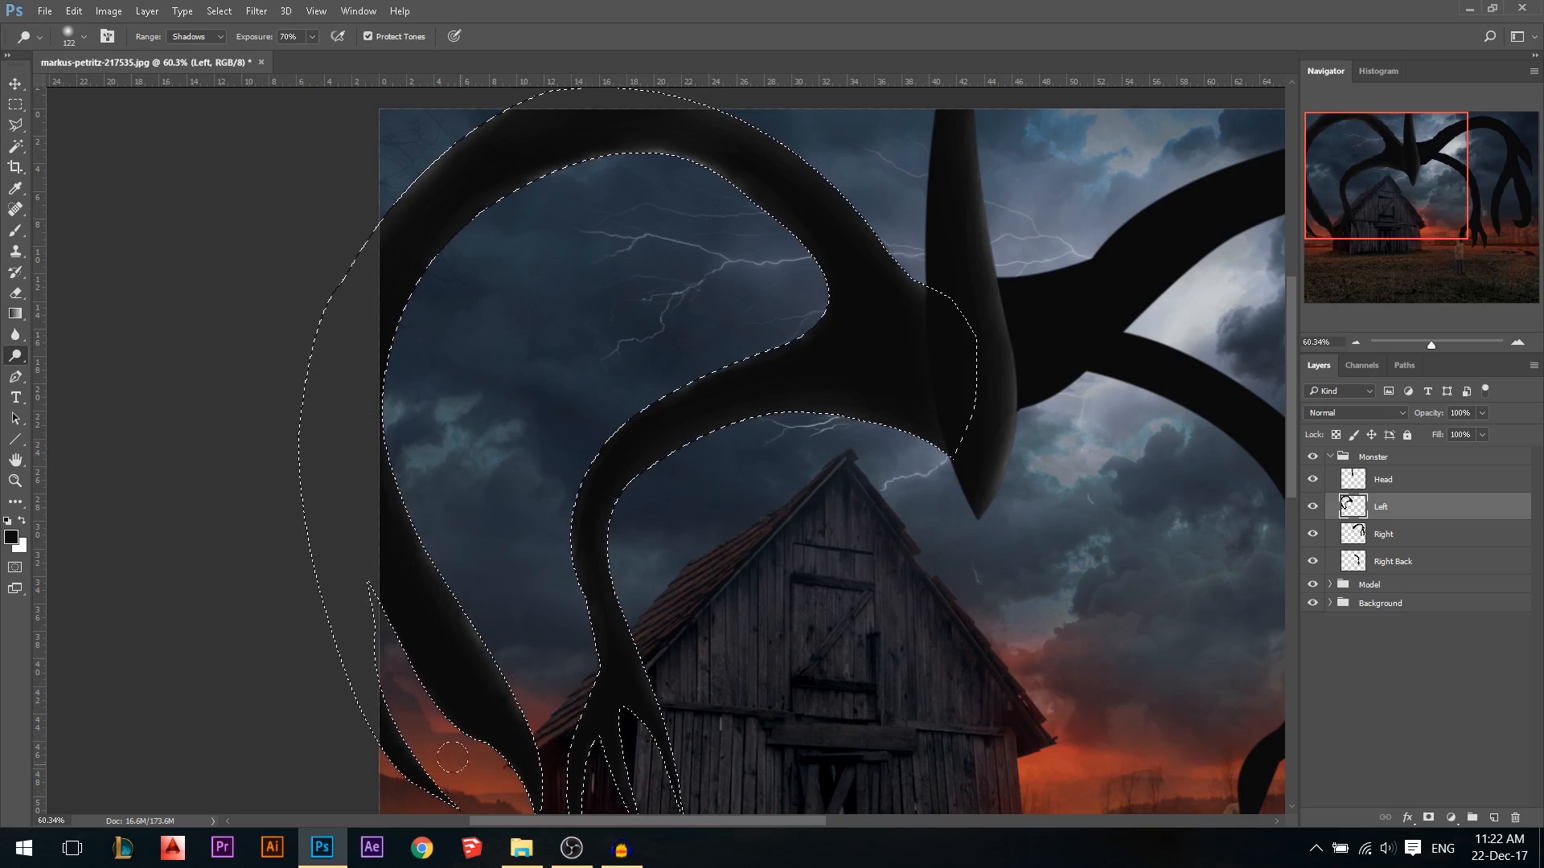
{"action": "scroll", "coordinate": [306, 499], "scroll_direction": "down", "scroll_amount": 6}
{"action": "key", "text": "ctrl+d"}
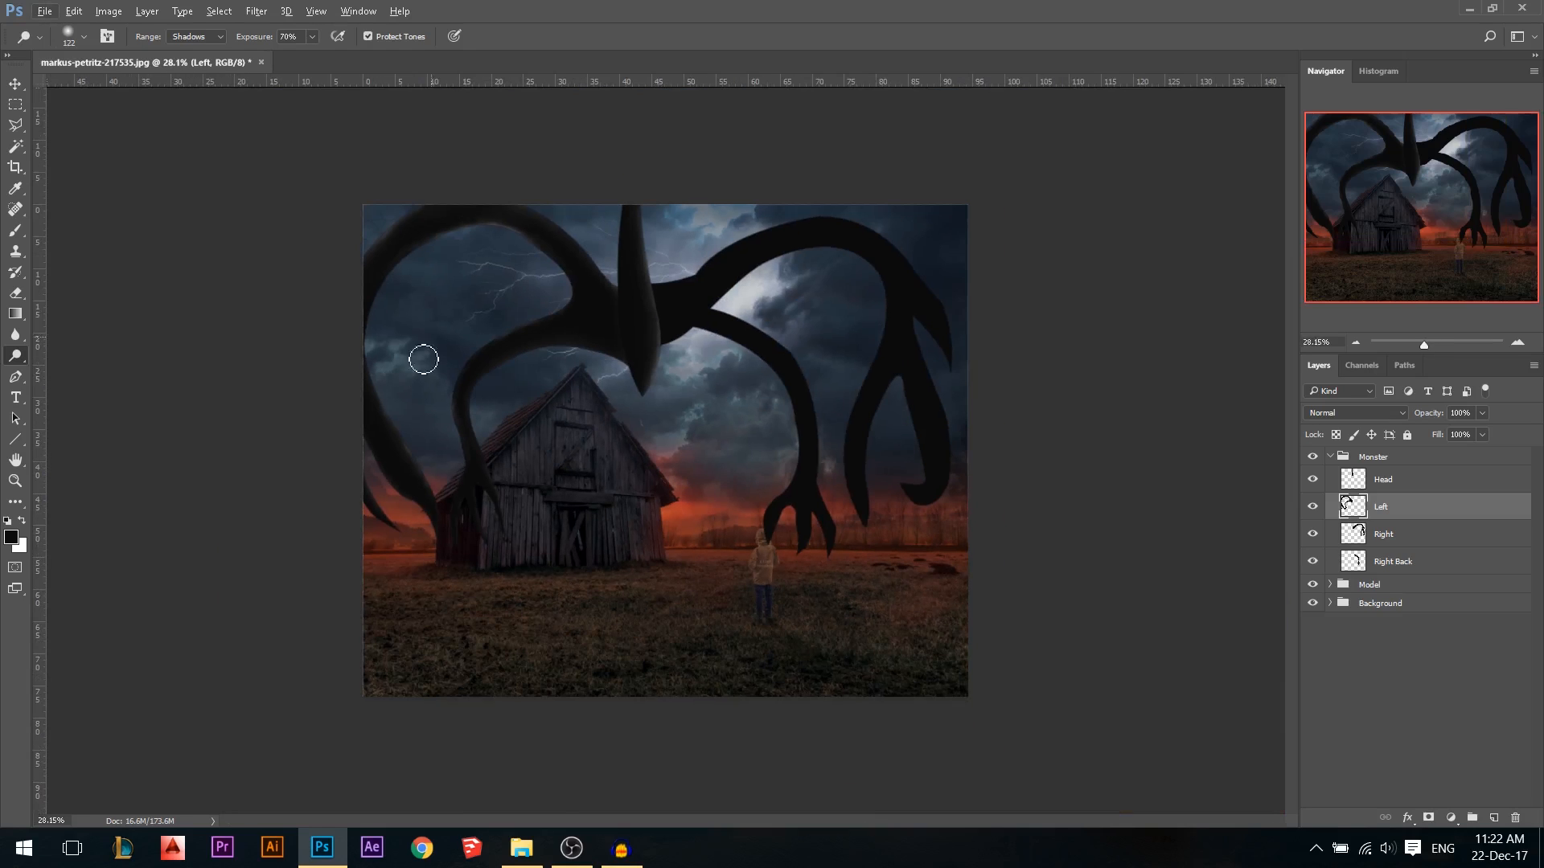
Burn away the bright rim under the outer left arm's arch with a brush of about 122 px at 70% exposure
{"action": "left_click", "coordinate": [15, 83]}
{"action": "scroll", "coordinate": [378, 225], "scroll_direction": "up", "scroll_amount": 4}
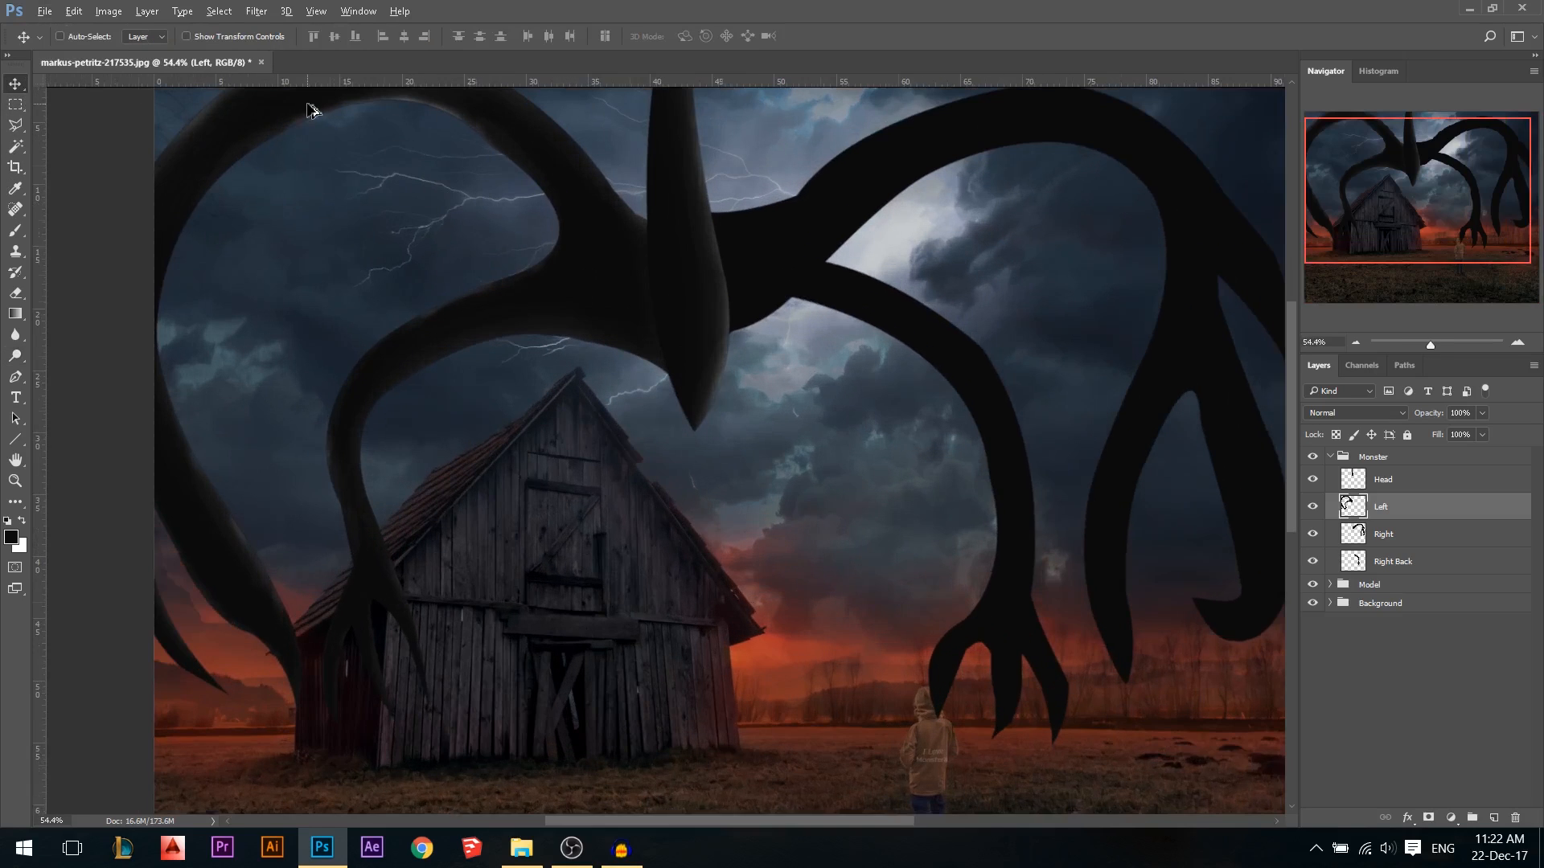
{"action": "scroll", "coordinate": [373, 207], "scroll_direction": "up", "scroll_amount": 6}
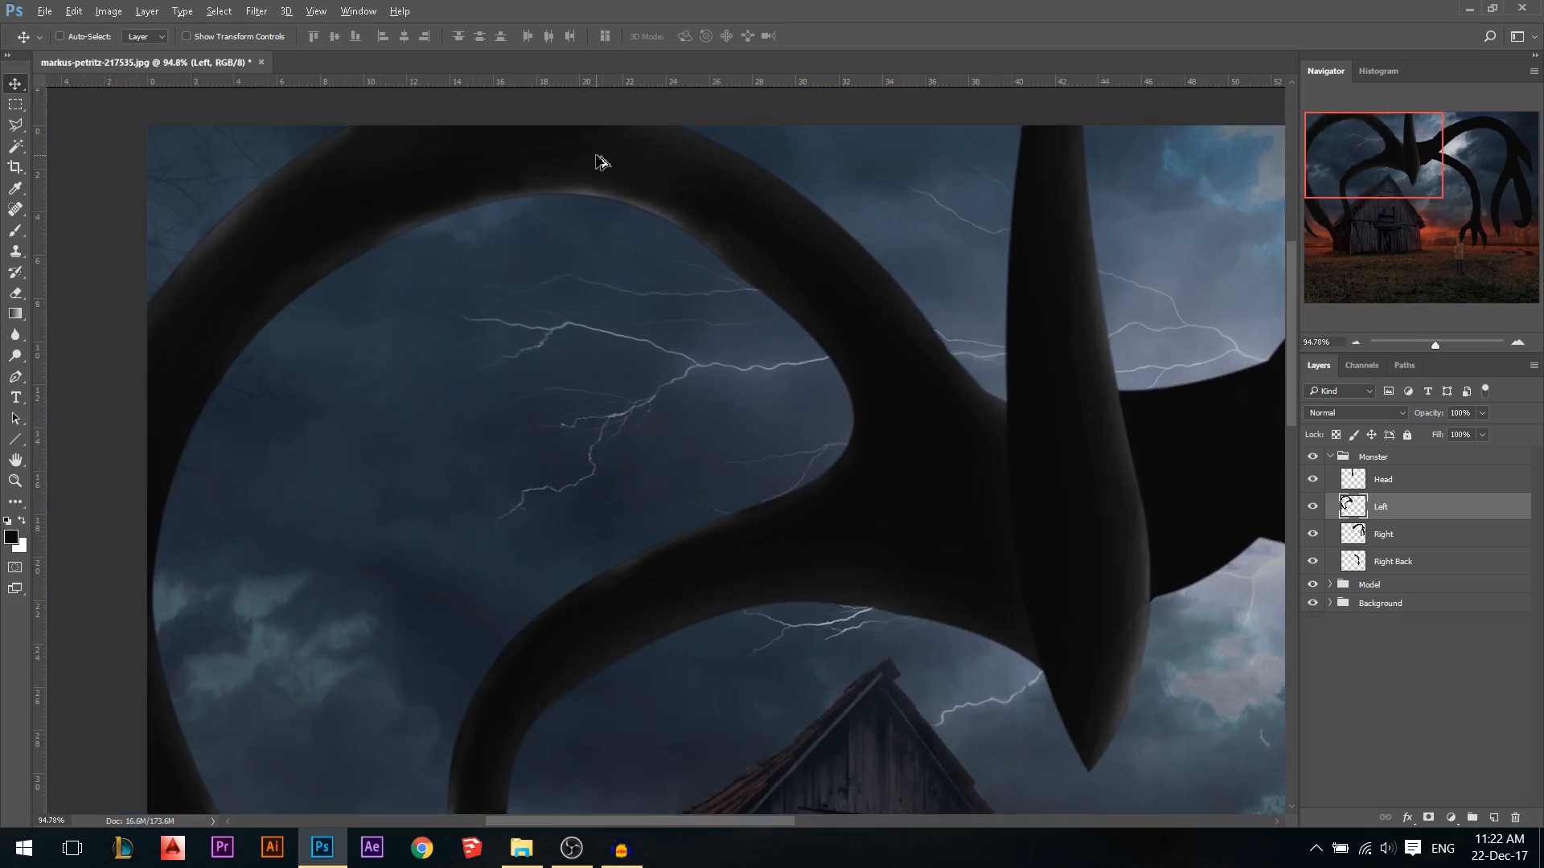
{"action": "scroll", "coordinate": [567, 246], "scroll_direction": "down", "scroll_amount": 2}
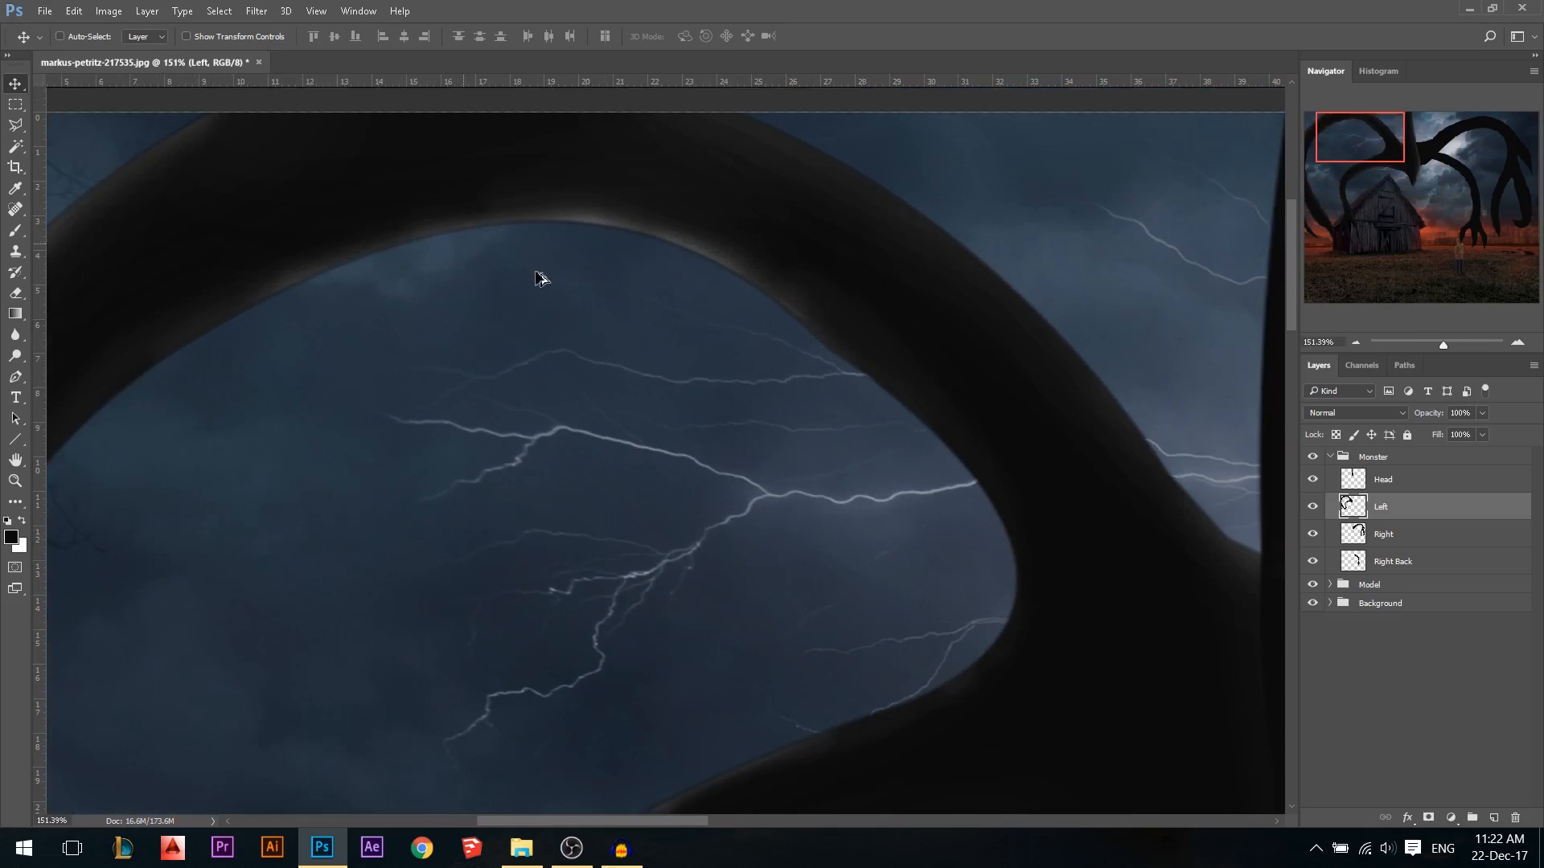
{"action": "left_click", "coordinate": [15, 355]}
{"action": "mouse_move", "coordinate": [523, 204]}
{"action": "left_mouse_down"}
{"action": "mouse_move", "coordinate": [477, 193]}
{"action": "mouse_move", "coordinate": [631, 234]}
{"action": "mouse_move", "coordinate": [729, 299]}
{"action": "left_mouse_up"}
{"action": "mouse_move", "coordinate": [416, 206]}
{"action": "left_mouse_down"}
{"action": "mouse_move", "coordinate": [206, 289]}
{"action": "mouse_move", "coordinate": [222, 322]}
{"action": "left_mouse_up"}
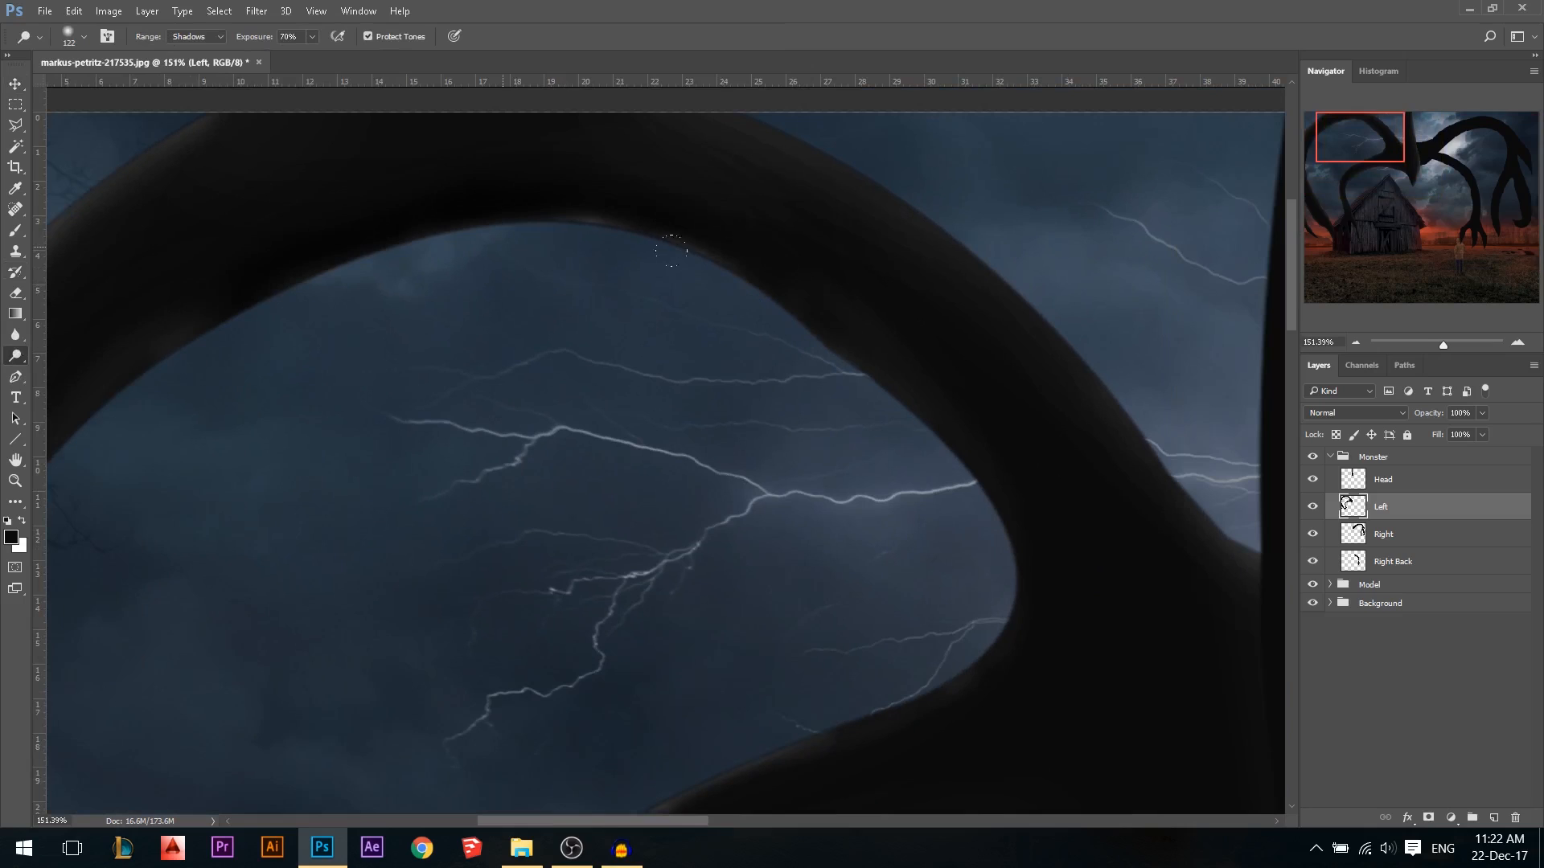
{"action": "mouse_move", "coordinate": [748, 293]}
{"action": "left_mouse_down"}
{"action": "mouse_move", "coordinate": [571, 220]}
{"action": "mouse_move", "coordinate": [415, 227]}
{"action": "left_mouse_up"}
Try dodging small highlights back along the arch's underside with brushes of about 41 and 60 px
{"action": "right_click", "coordinate": [734, 335], "text": "alt"}
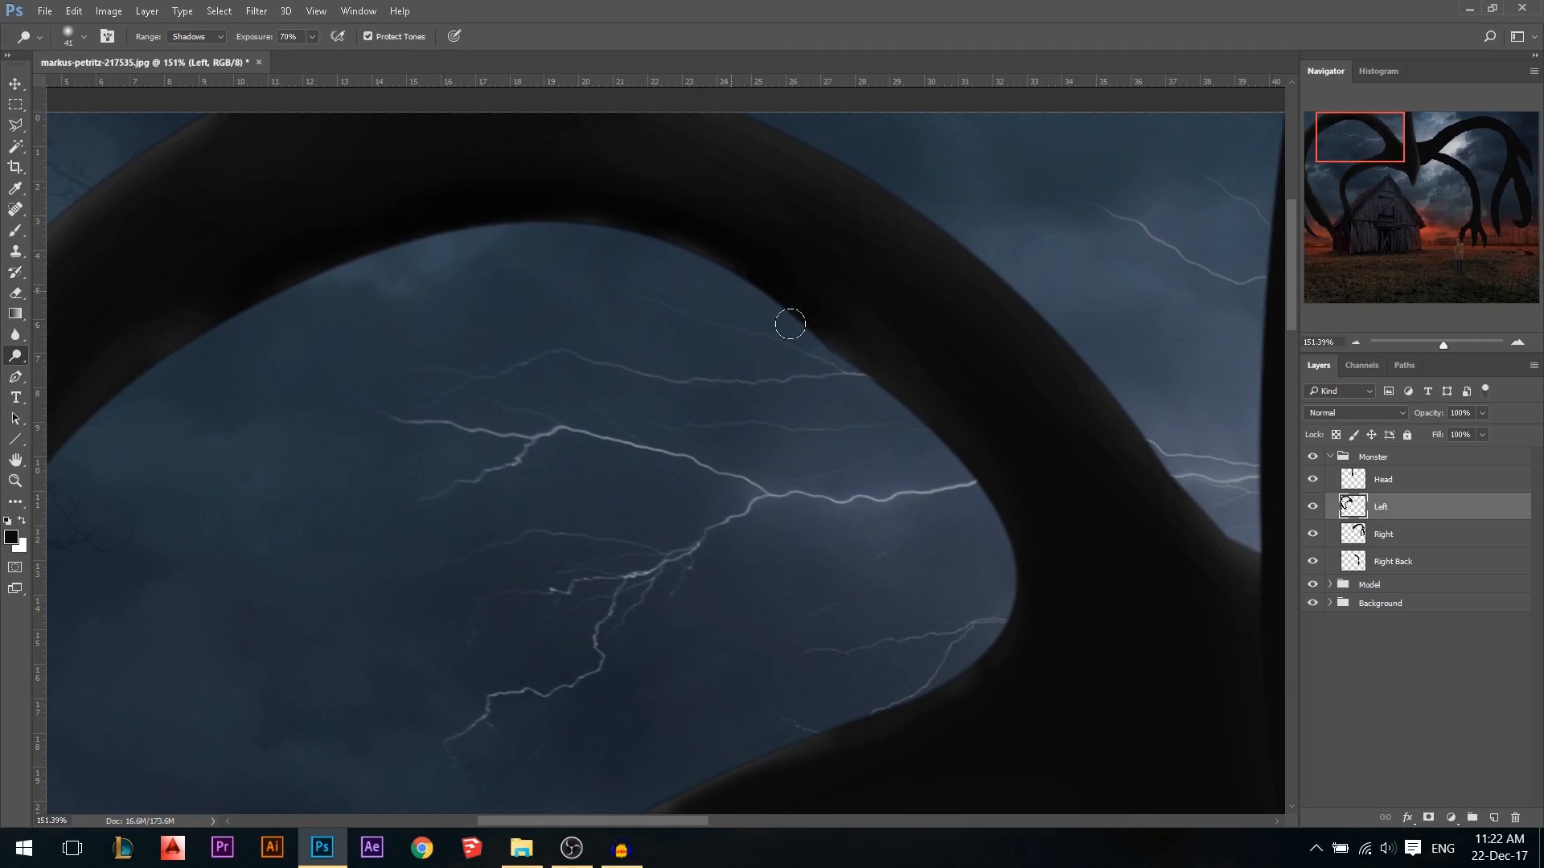
{"action": "right_click", "coordinate": [369, 251], "text": "alt"}
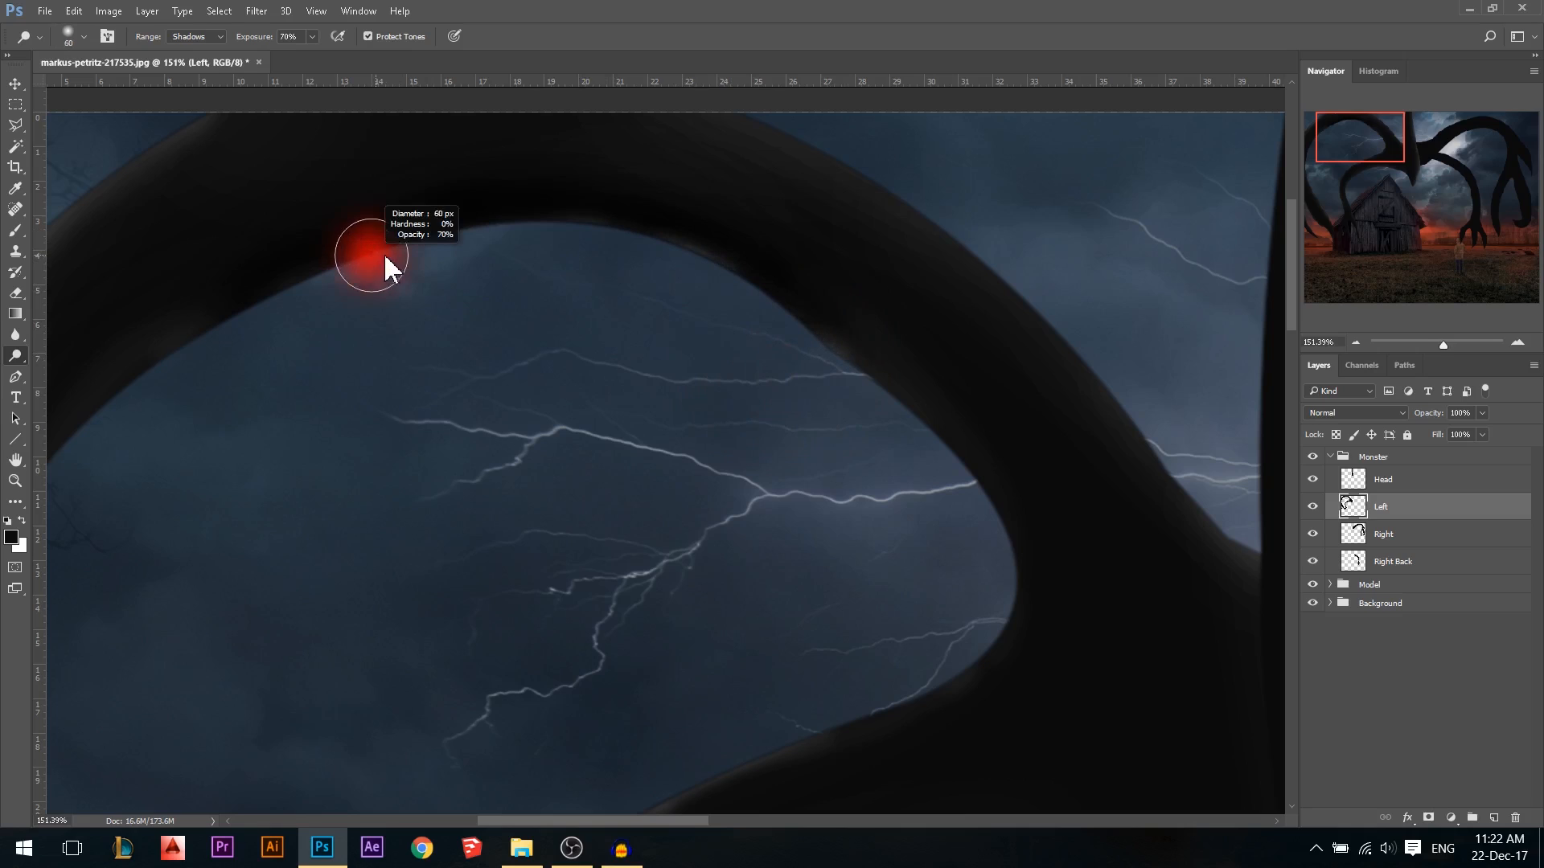
{"action": "right_click", "coordinate": [258, 396], "text": "alt"}
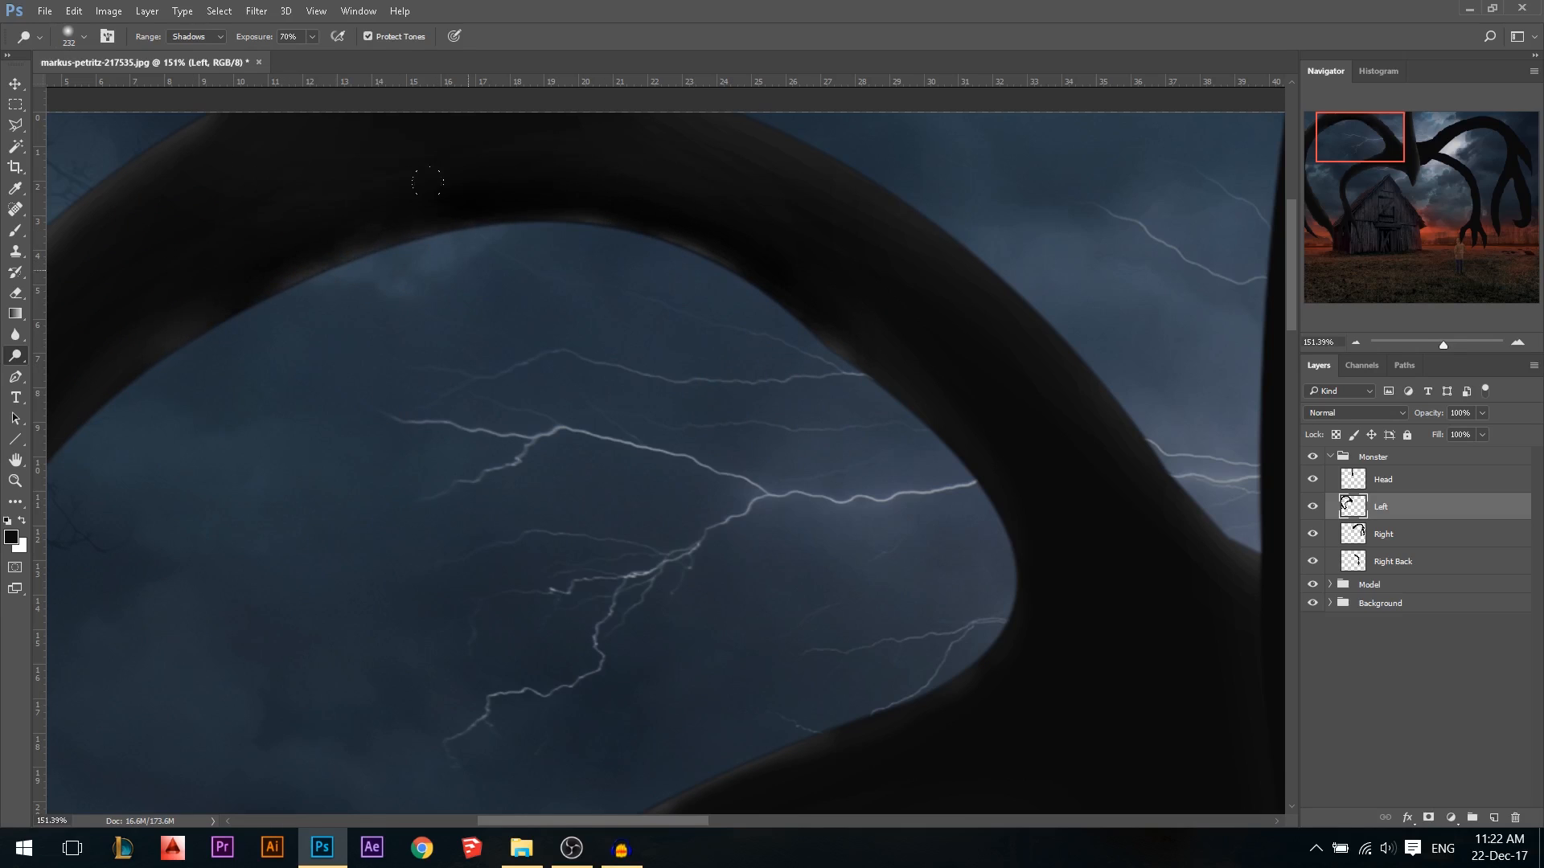
{"action": "right_click", "coordinate": [654, 316], "text": "alt"}
Burn the whole underside of the arch evenly dark with soft brushes of about 93 and 126 px
{"action": "right_click", "coordinate": [662, 241], "text": "alt"}
{"action": "mouse_move", "coordinate": [683, 249]}
{"action": "left_mouse_down"}
{"action": "mouse_move", "coordinate": [870, 382]}
{"action": "mouse_move", "coordinate": [766, 300]}
{"action": "mouse_move", "coordinate": [620, 252]}
{"action": "left_mouse_up"}
{"action": "right_click", "coordinate": [586, 242], "text": "alt"}
{"action": "right_click", "coordinate": [905, 424], "text": "alt"}
{"action": "left_click_drag", "start_coordinate": [817, 321], "coordinate": [734, 253]}
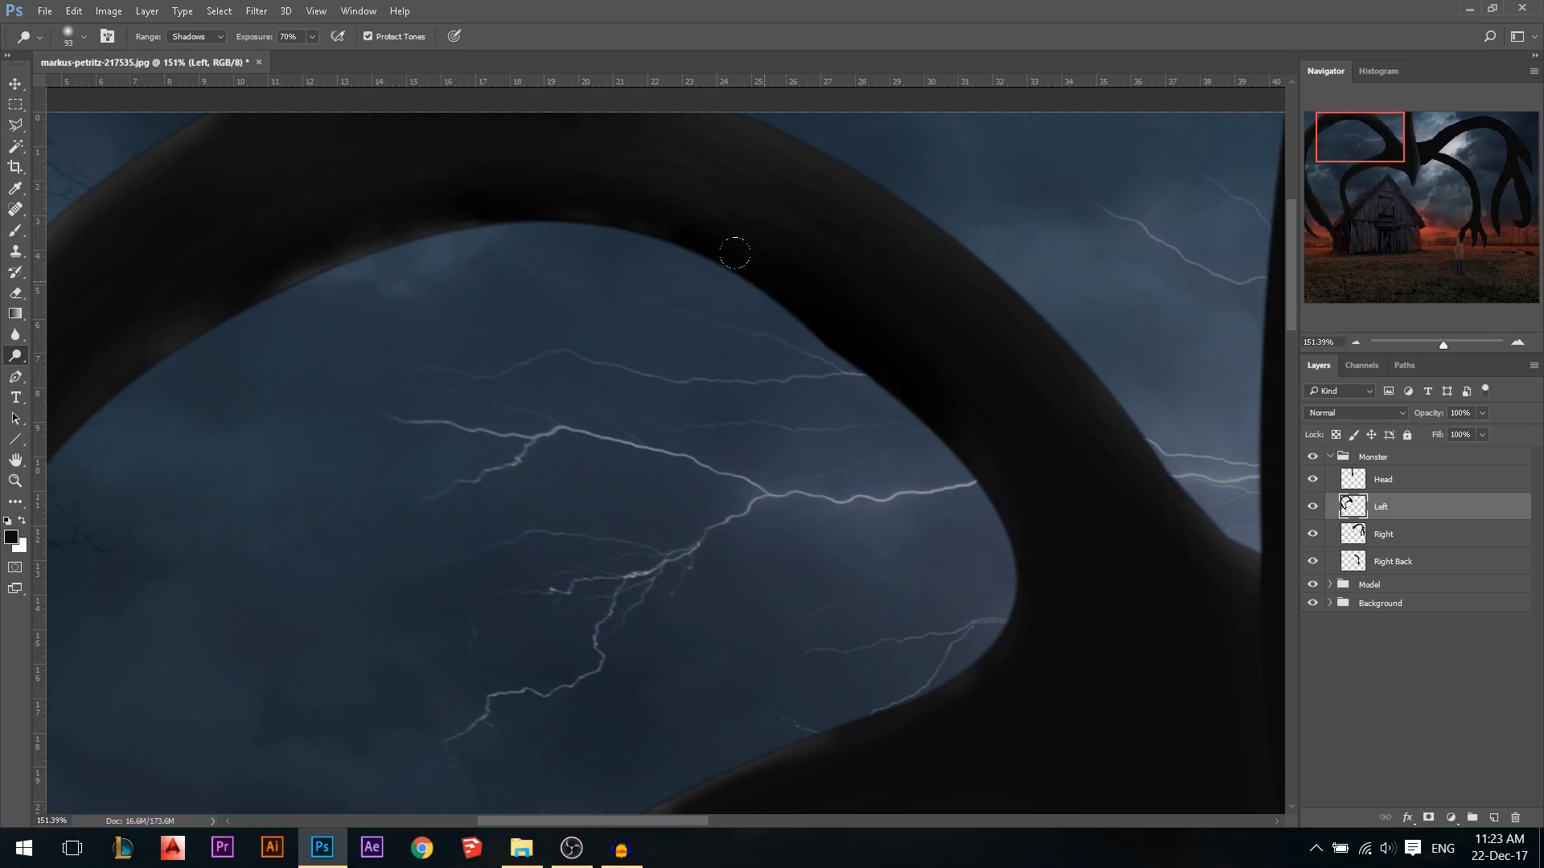
{"action": "mouse_move", "coordinate": [812, 287]}
{"action": "left_mouse_down"}
{"action": "mouse_move", "coordinate": [548, 168]}
{"action": "mouse_move", "coordinate": [604, 201]}
{"action": "mouse_move", "coordinate": [393, 173]}
{"action": "mouse_move", "coordinate": [179, 300]}
{"action": "mouse_move", "coordinate": [121, 330]}
{"action": "left_mouse_up"}
{"action": "right_click", "coordinate": [271, 299], "text": "alt"}
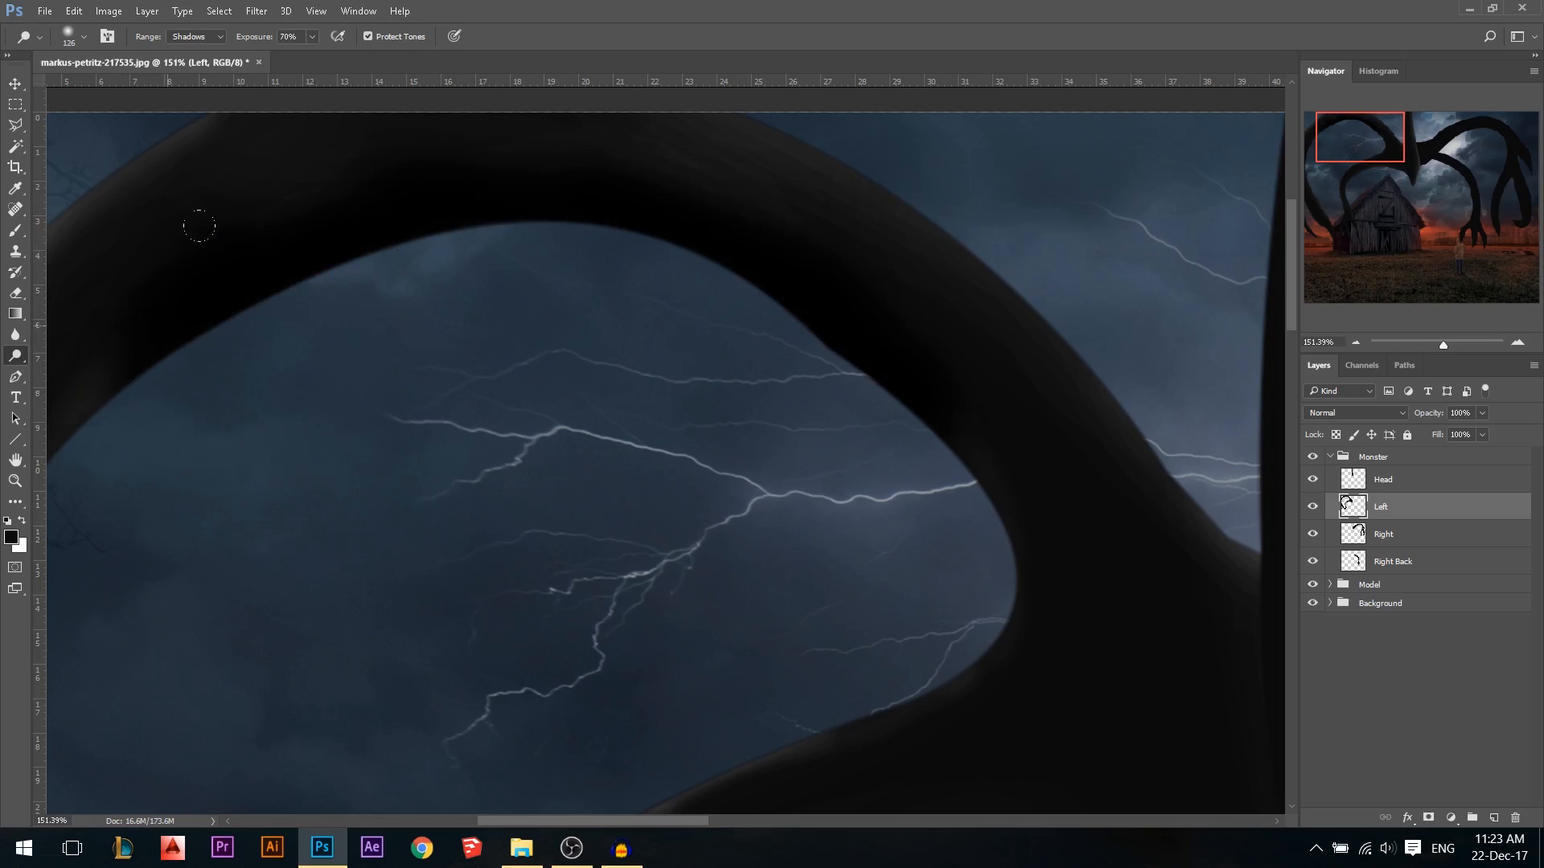
{"action": "right_click", "coordinate": [690, 332], "text": "alt"}
Load the Left layer's outline and brush colour 0a0a0a along the arch's burned underside with a soft tip of about 116 px, then deselect
{"action": "left_click", "coordinate": [1350, 507], "text": "ctrl"}
{"action": "left_click", "coordinate": [11, 537]}
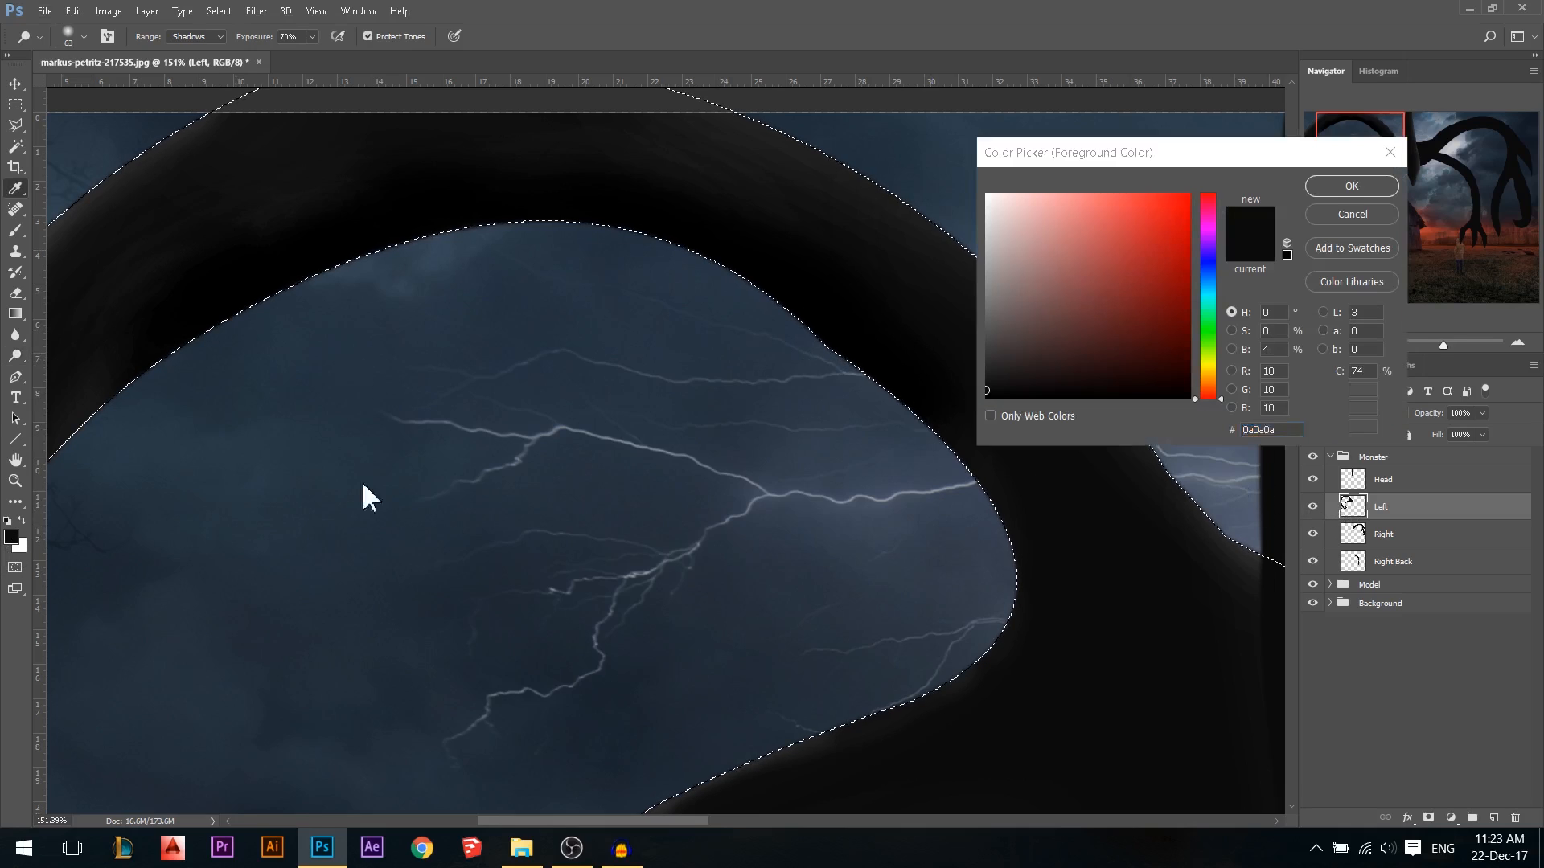
{"action": "left_click", "coordinate": [1351, 186]}
{"action": "key", "text": "b"}
{"action": "right_click", "coordinate": [738, 410], "text": "alt"}
{"action": "mouse_move", "coordinate": [817, 422]}
{"action": "left_mouse_down"}
{"action": "mouse_move", "coordinate": [850, 423]}
{"action": "mouse_move", "coordinate": [840, 346]}
{"action": "mouse_move", "coordinate": [764, 285]}
{"action": "mouse_move", "coordinate": [502, 226]}
{"action": "left_mouse_up"}
{"action": "right_click", "coordinate": [434, 327], "text": "alt"}
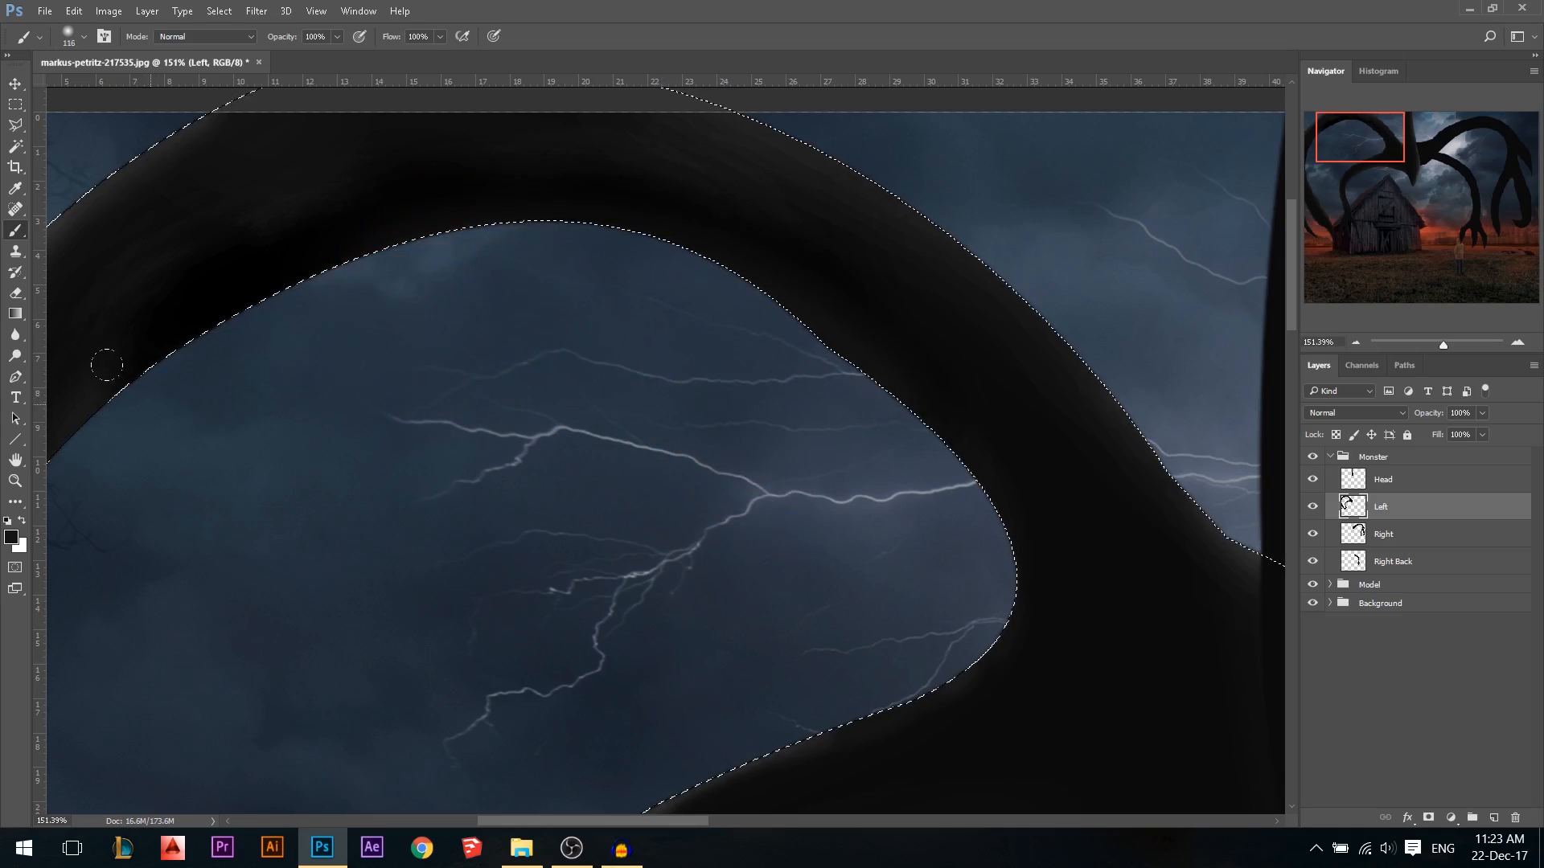
{"action": "mouse_move", "coordinate": [147, 354]}
{"action": "left_mouse_down"}
{"action": "mouse_move", "coordinate": [297, 278]}
{"action": "mouse_move", "coordinate": [225, 303]}
{"action": "mouse_move", "coordinate": [527, 226]}
{"action": "mouse_move", "coordinate": [632, 254]}
{"action": "mouse_move", "coordinate": [744, 324]}
{"action": "mouse_move", "coordinate": [821, 421]}
{"action": "left_mouse_up"}
{"action": "key", "text": "ctrl+d"}
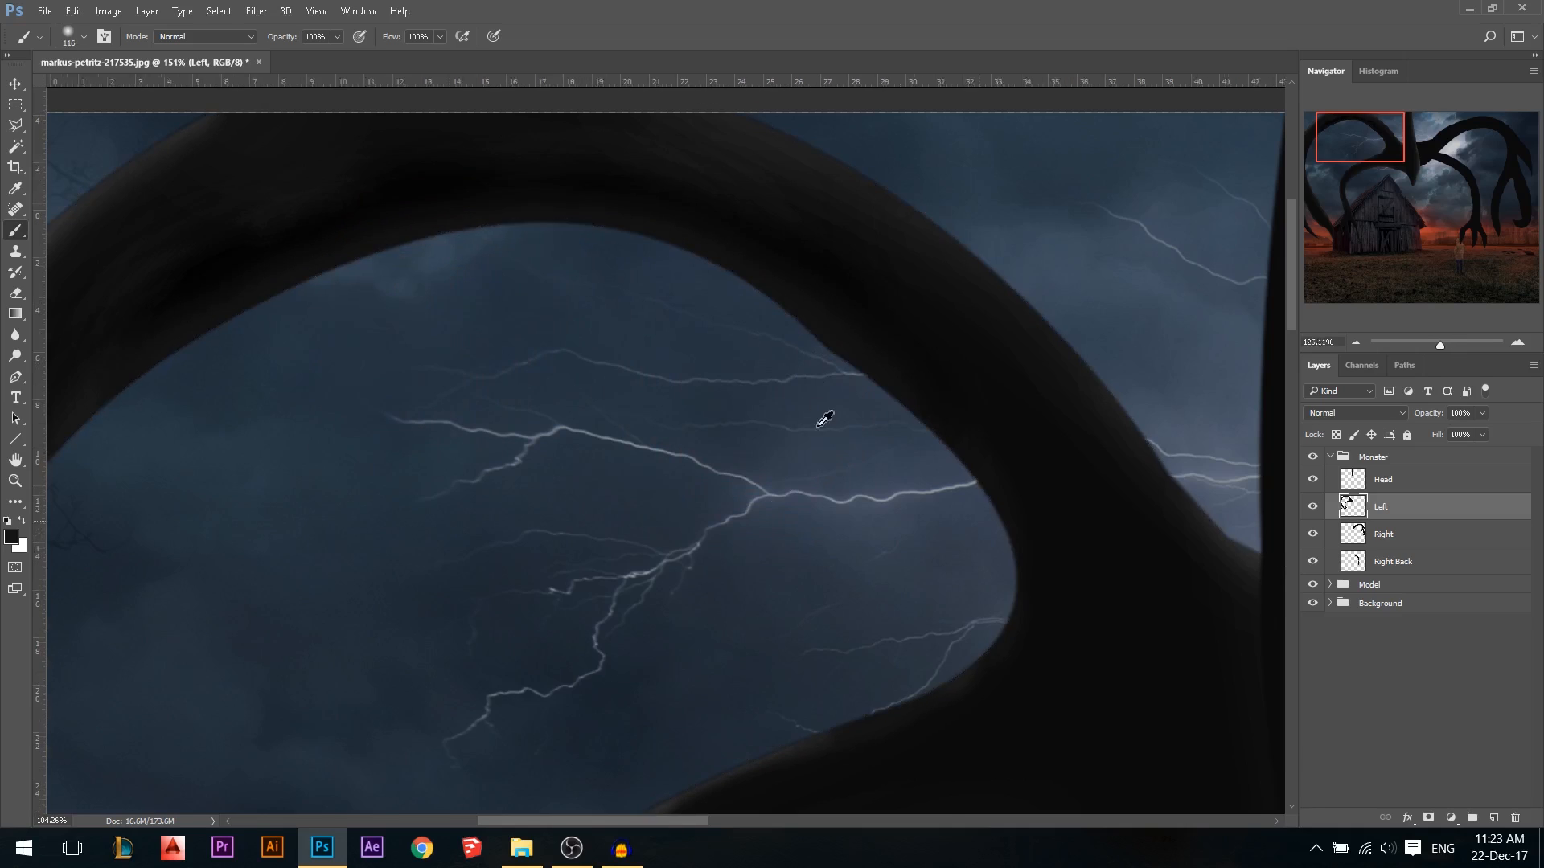
Retouch the shading on the outer left arm's underside with the Dodge tool at 12% exposure and a soft brush of about 68 px
{"action": "scroll", "coordinate": [613, 246], "scroll_direction": "down", "scroll_amount": 3}
{"action": "scroll", "coordinate": [613, 247], "scroll_direction": "up", "scroll_amount": 5}
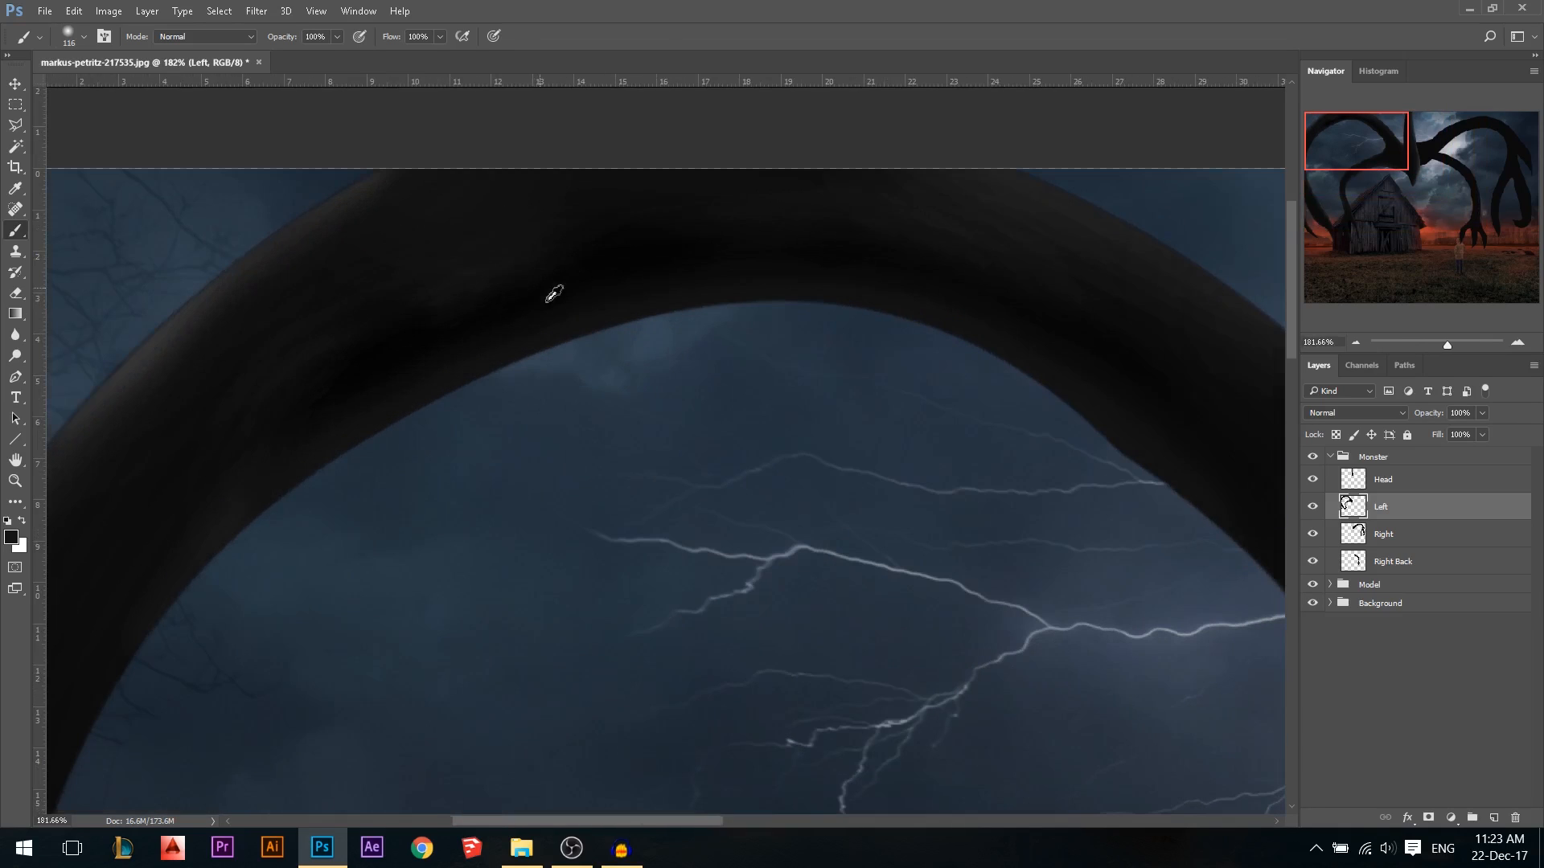
{"action": "left_click", "coordinate": [16, 355]}
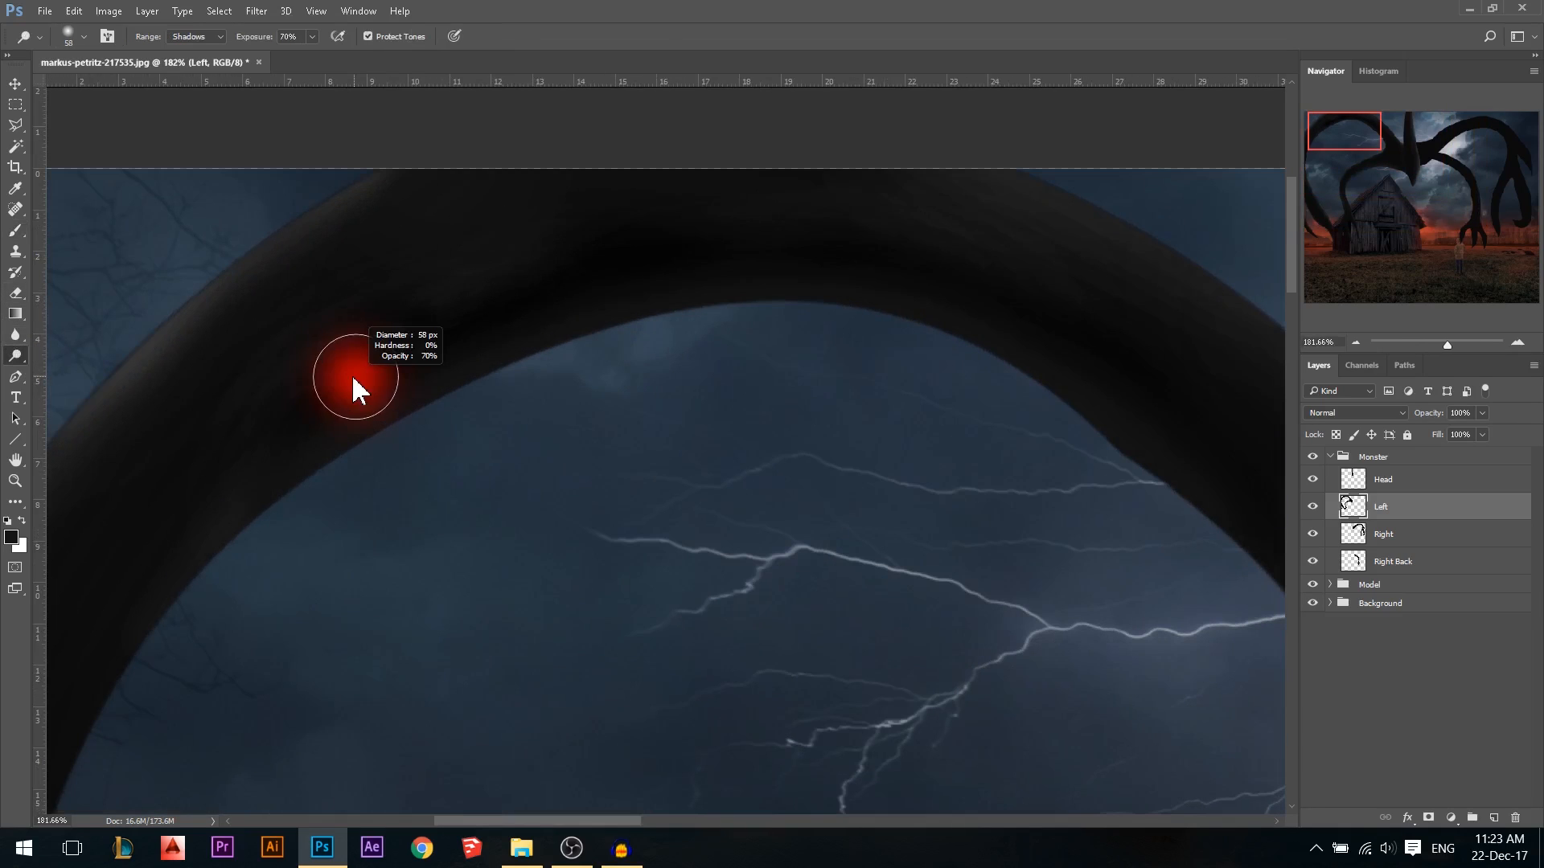
{"action": "left_click_drag", "start_coordinate": [256, 37], "coordinate": [200, 41]}
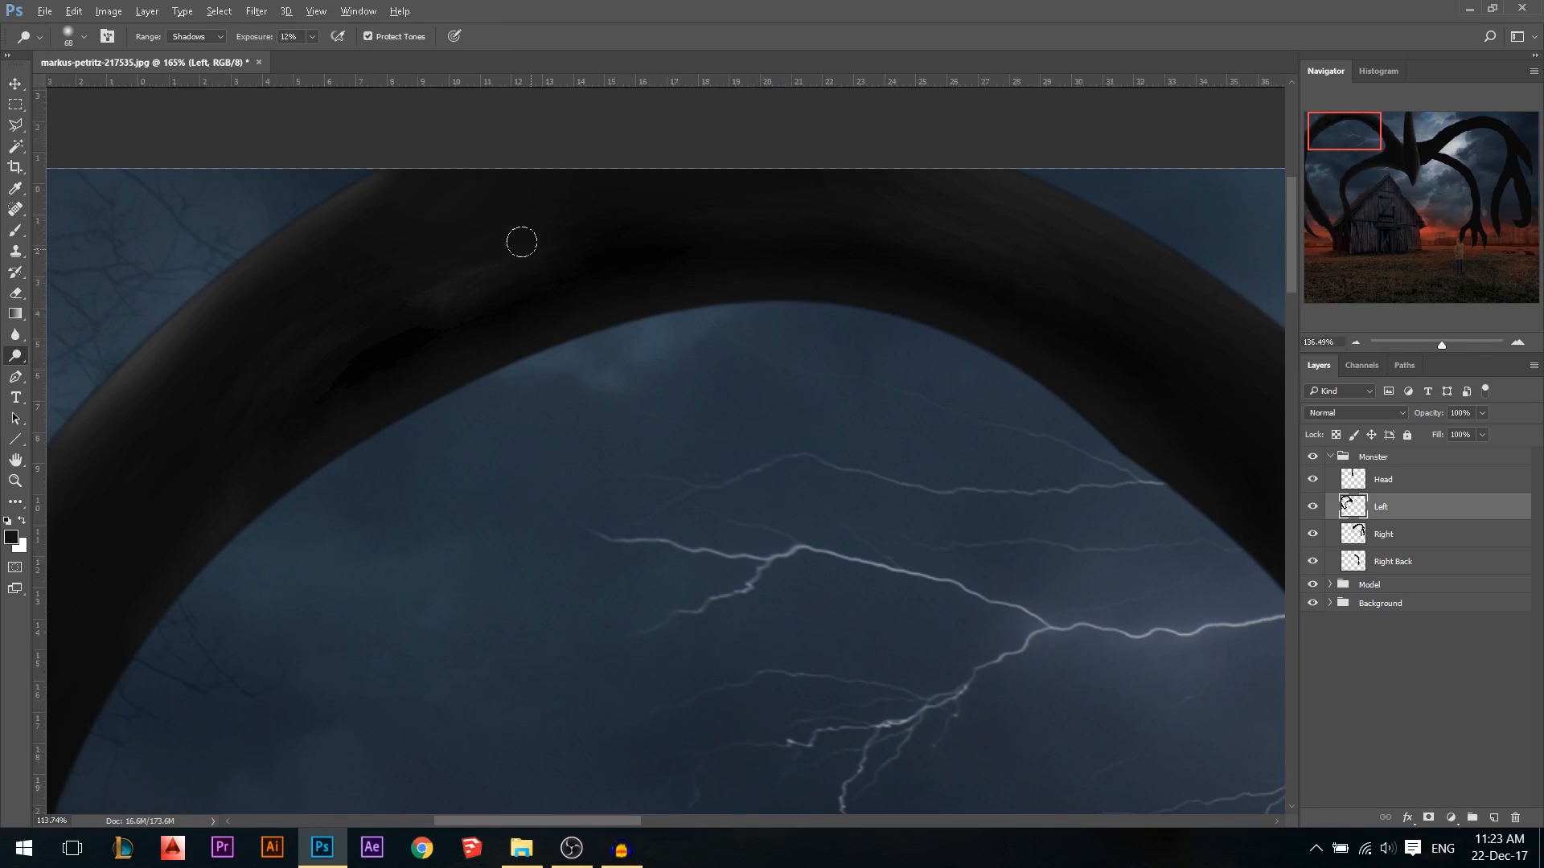
{"action": "scroll", "coordinate": [520, 242], "scroll_direction": "down", "scroll_amount": 8}
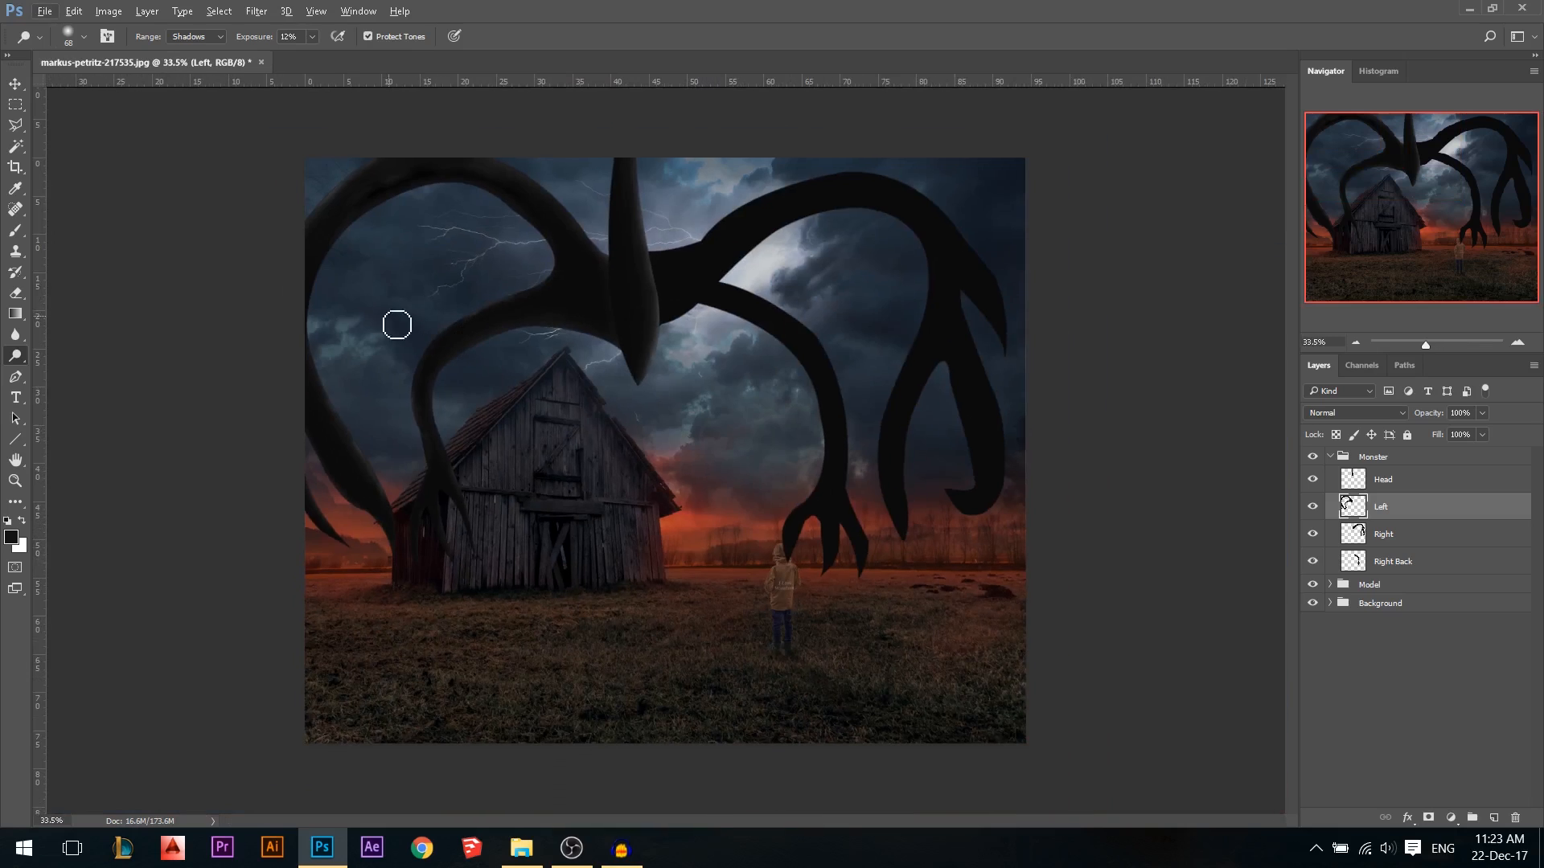
Select the Right Back layer from the canvas and ready the Dodge tool for shadows at 100% exposure
{"action": "left_click", "coordinate": [15, 83]}
{"action": "scroll", "coordinate": [514, 238], "scroll_direction": "up", "scroll_amount": 3}
{"action": "scroll", "coordinate": [1000, 368], "scroll_direction": "down", "scroll_amount": 3}
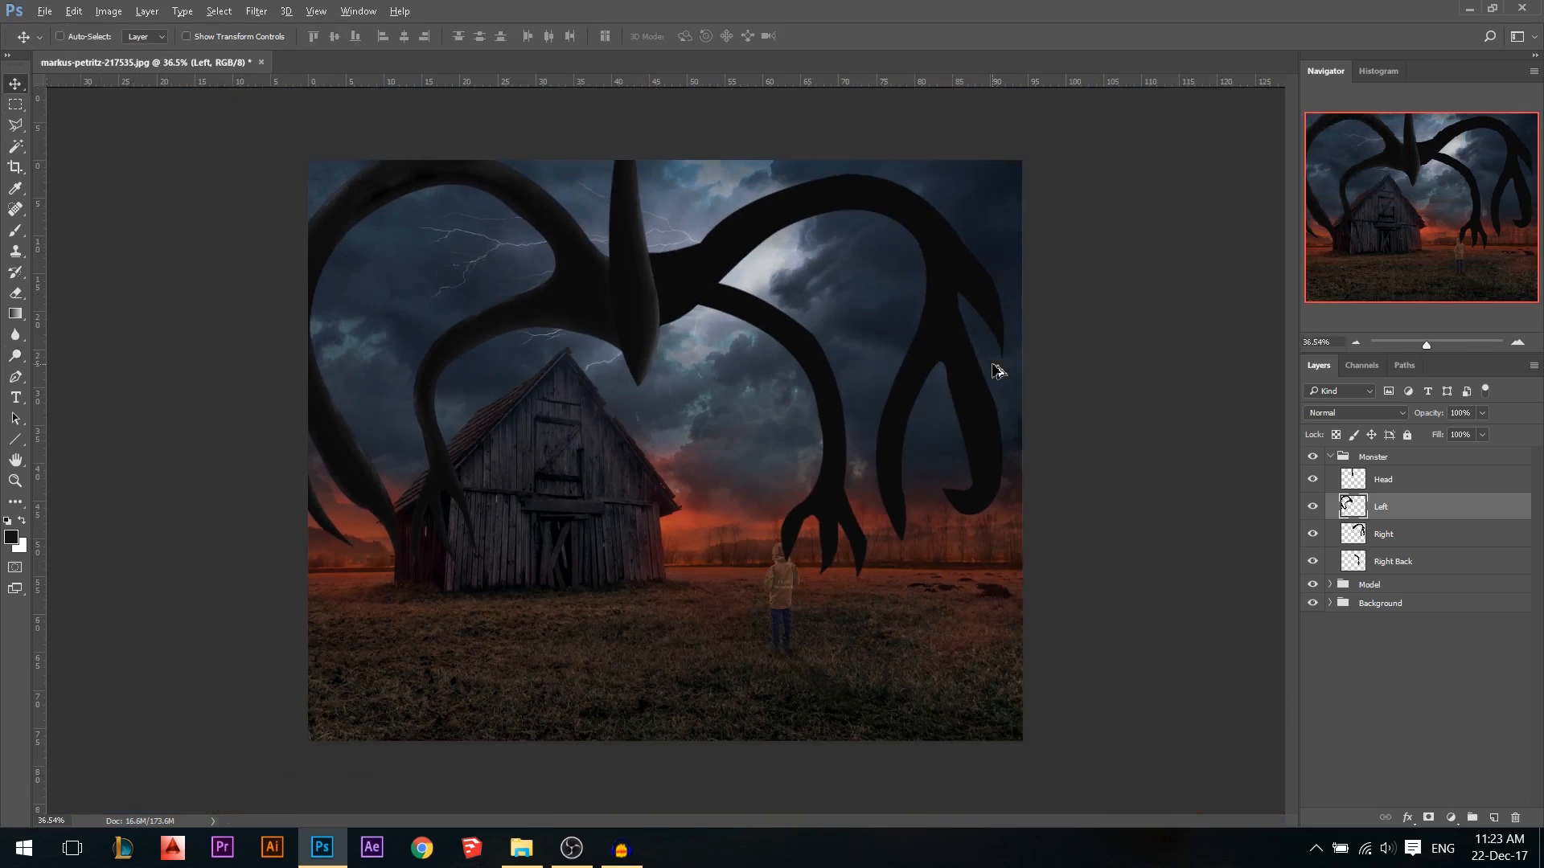
{"action": "scroll", "coordinate": [831, 341], "scroll_direction": "up", "scroll_amount": 6}
{"action": "left_click", "coordinate": [755, 341], "text": "ctrl"}
{"action": "scroll", "coordinate": [807, 394], "scroll_direction": "up", "scroll_amount": 1}
{"action": "scroll", "coordinate": [806, 394], "scroll_direction": "down", "scroll_amount": 1}
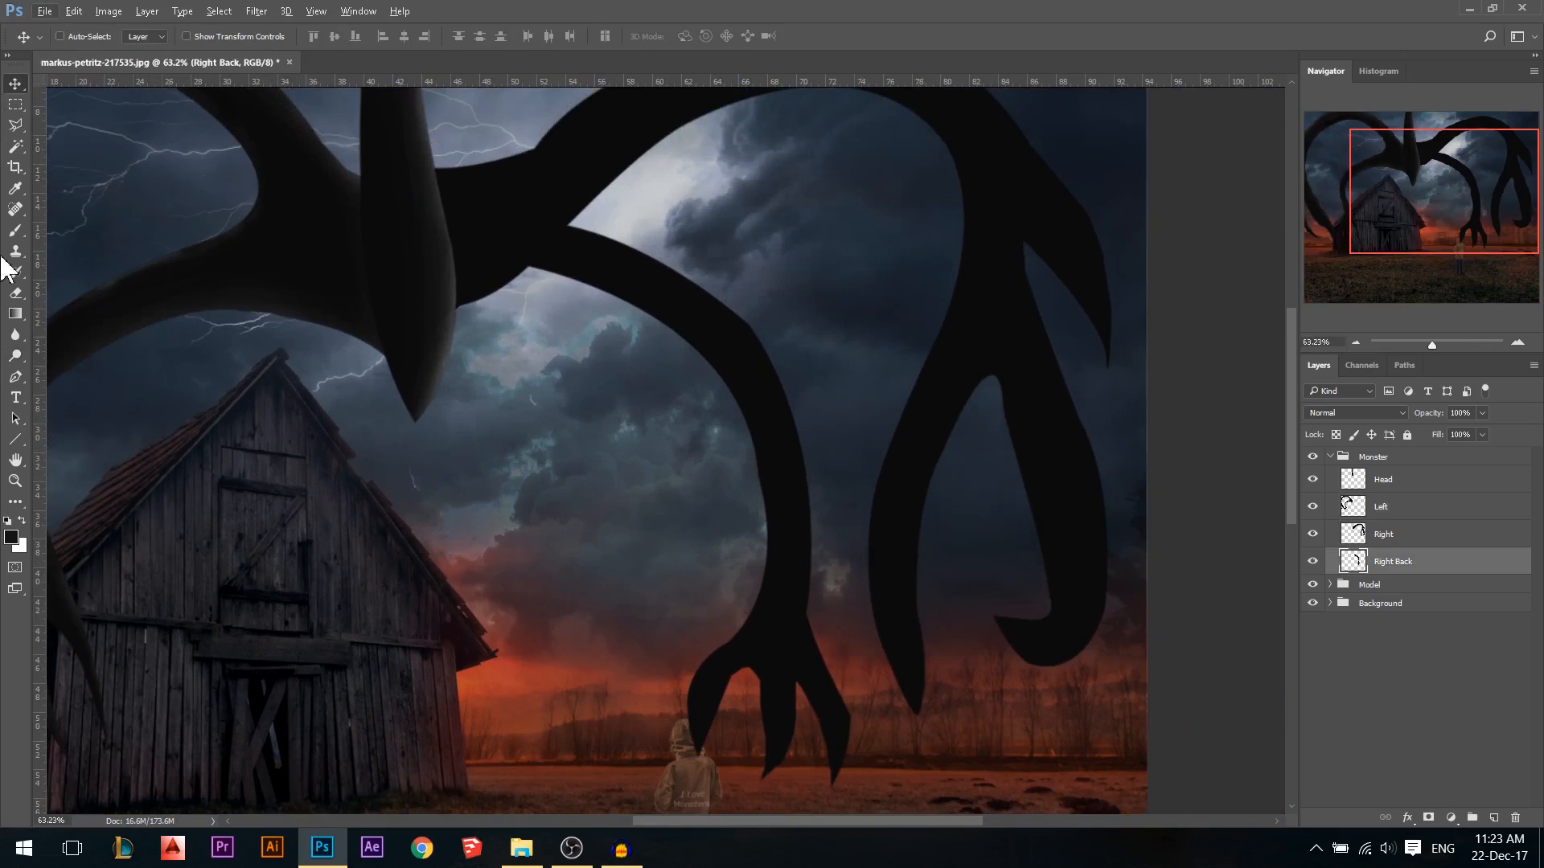
{"action": "left_click", "coordinate": [15, 355]}
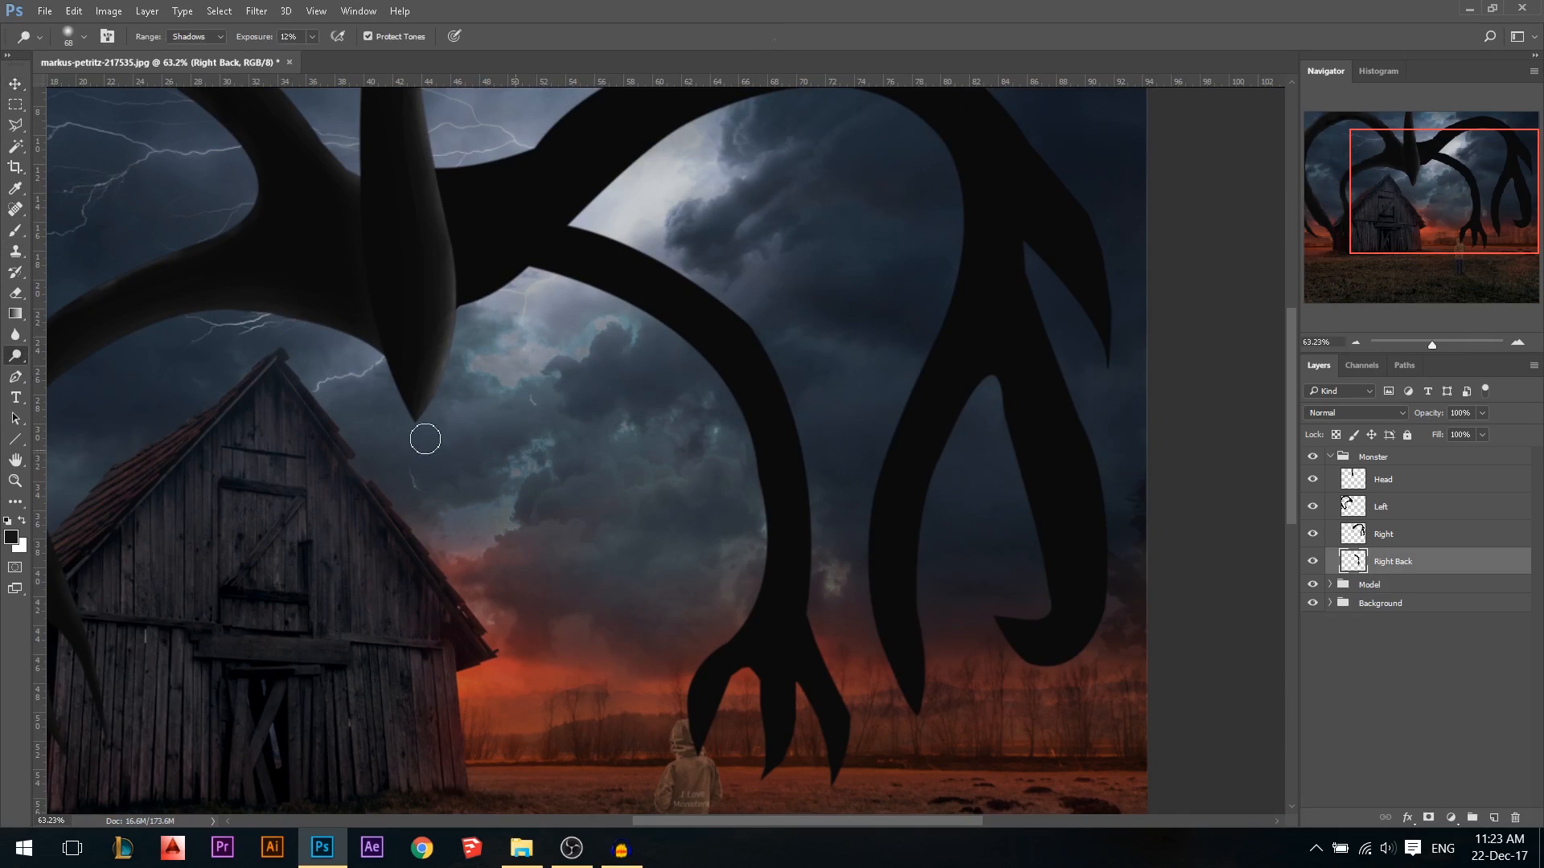
{"action": "scroll", "coordinate": [499, 285], "scroll_direction": "up", "scroll_amount": 3}
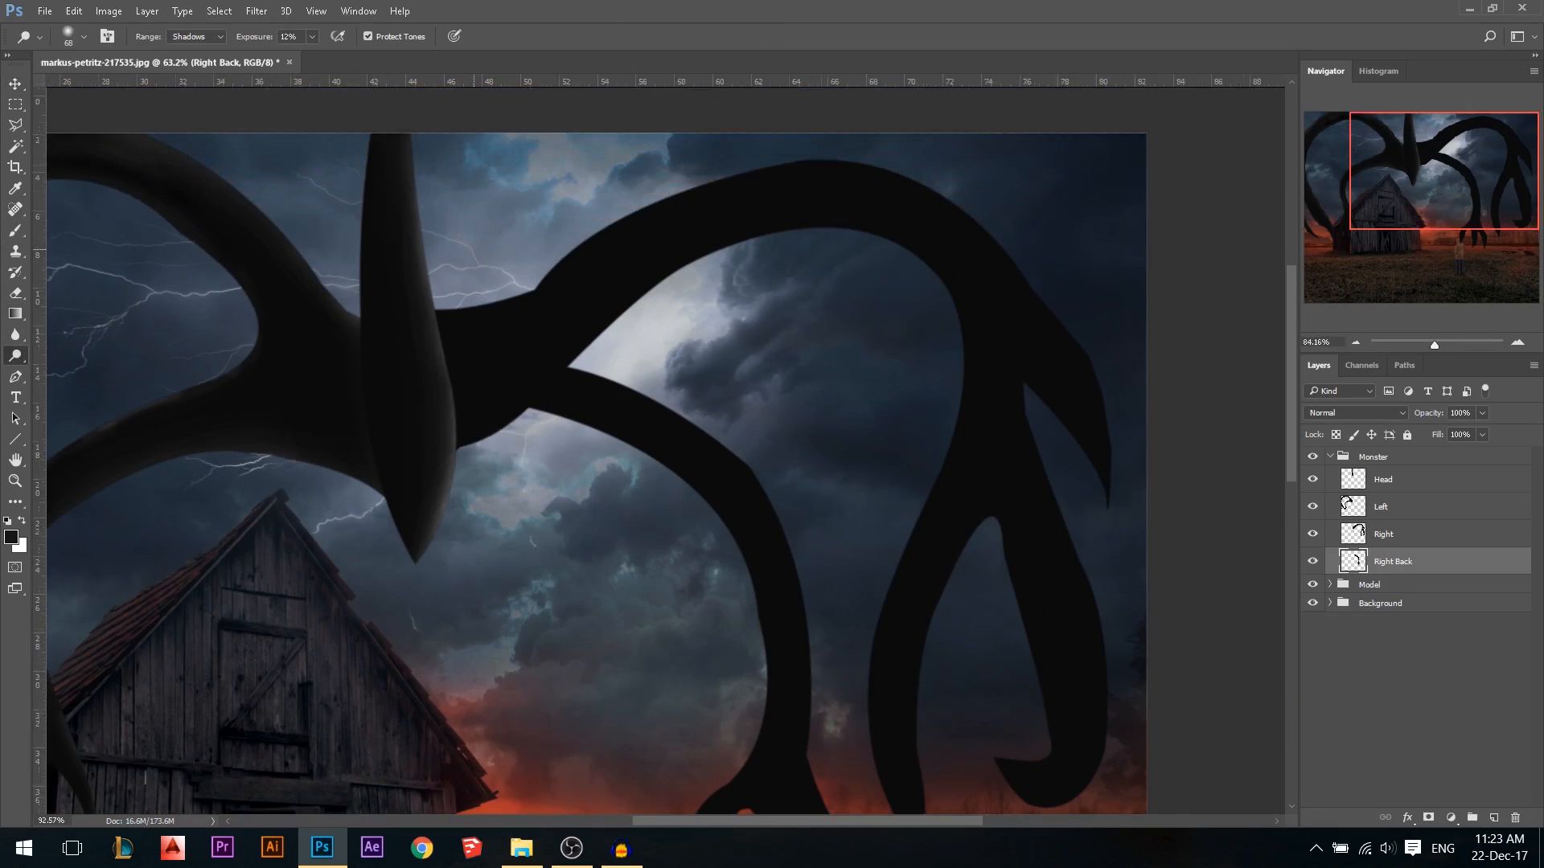
{"action": "scroll", "coordinate": [530, 269], "scroll_direction": "up", "scroll_amount": 2}
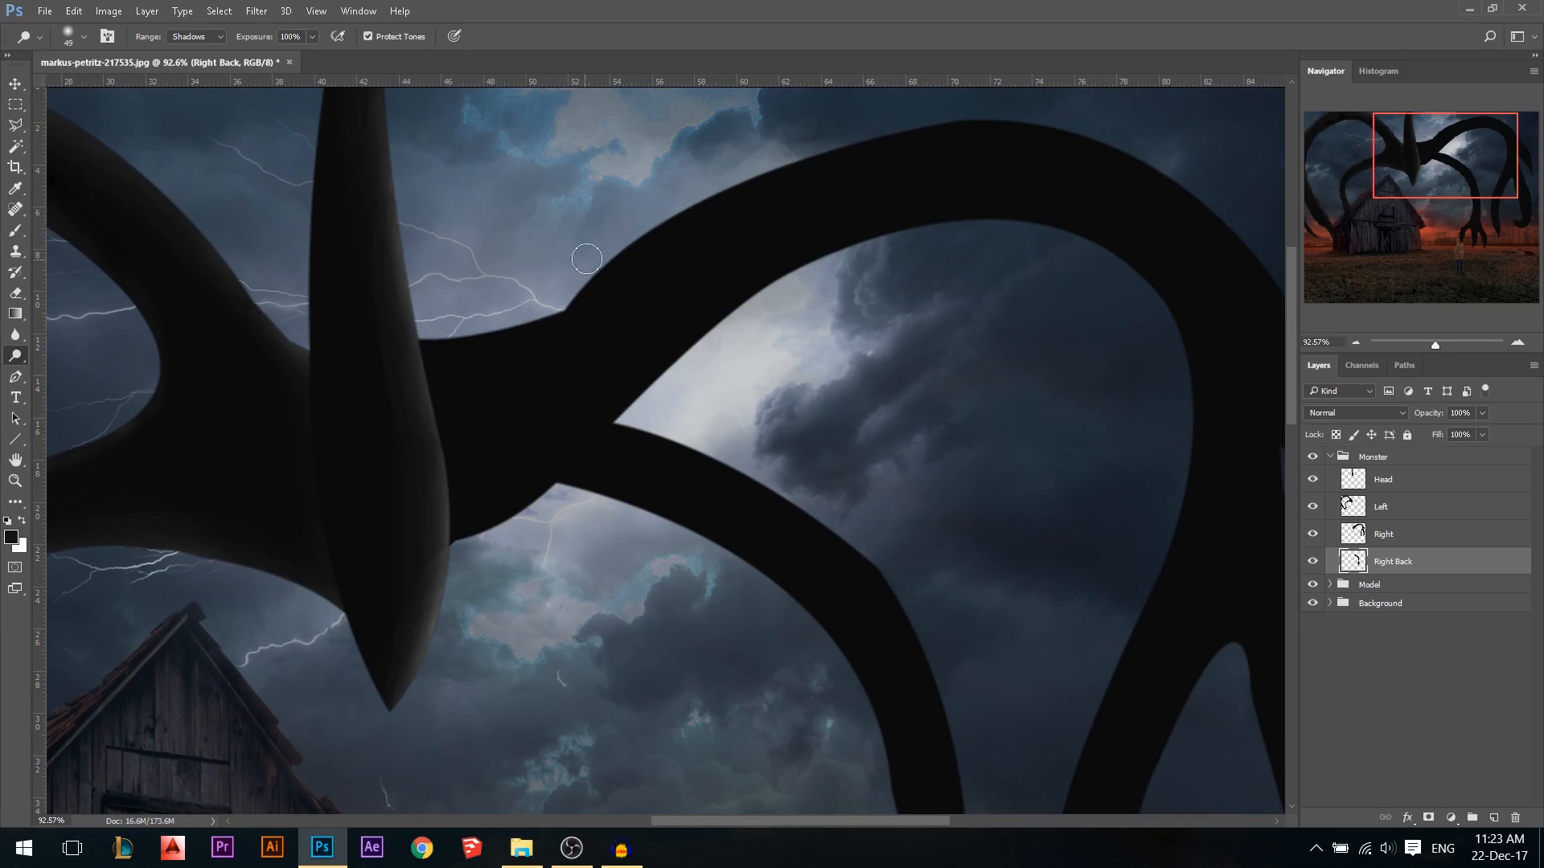
Dodge highlights along the back right arm from its root downward with soft brushes of about 35 and 61 px
{"action": "scroll", "coordinate": [707, 216], "scroll_direction": "up", "scroll_amount": 6}
{"action": "right_click", "coordinate": [516, 344], "text": "alt"}
{"action": "scroll", "coordinate": [248, 345], "scroll_direction": "down", "scroll_amount": 5}
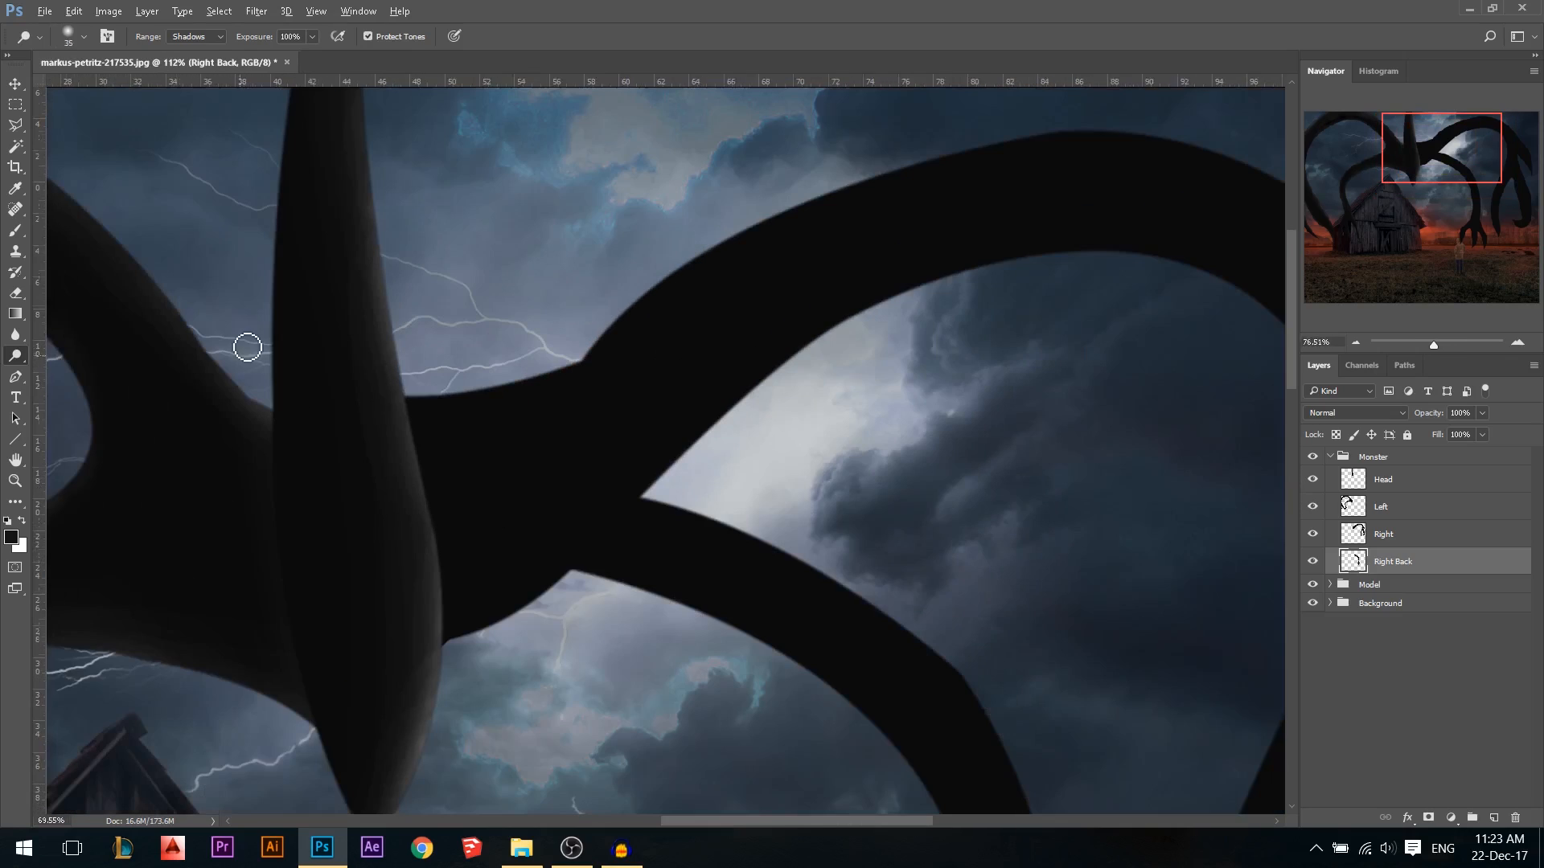
{"action": "scroll", "coordinate": [483, 402], "scroll_direction": "up", "scroll_amount": 3}
{"action": "right_click", "coordinate": [482, 389], "text": "alt"}
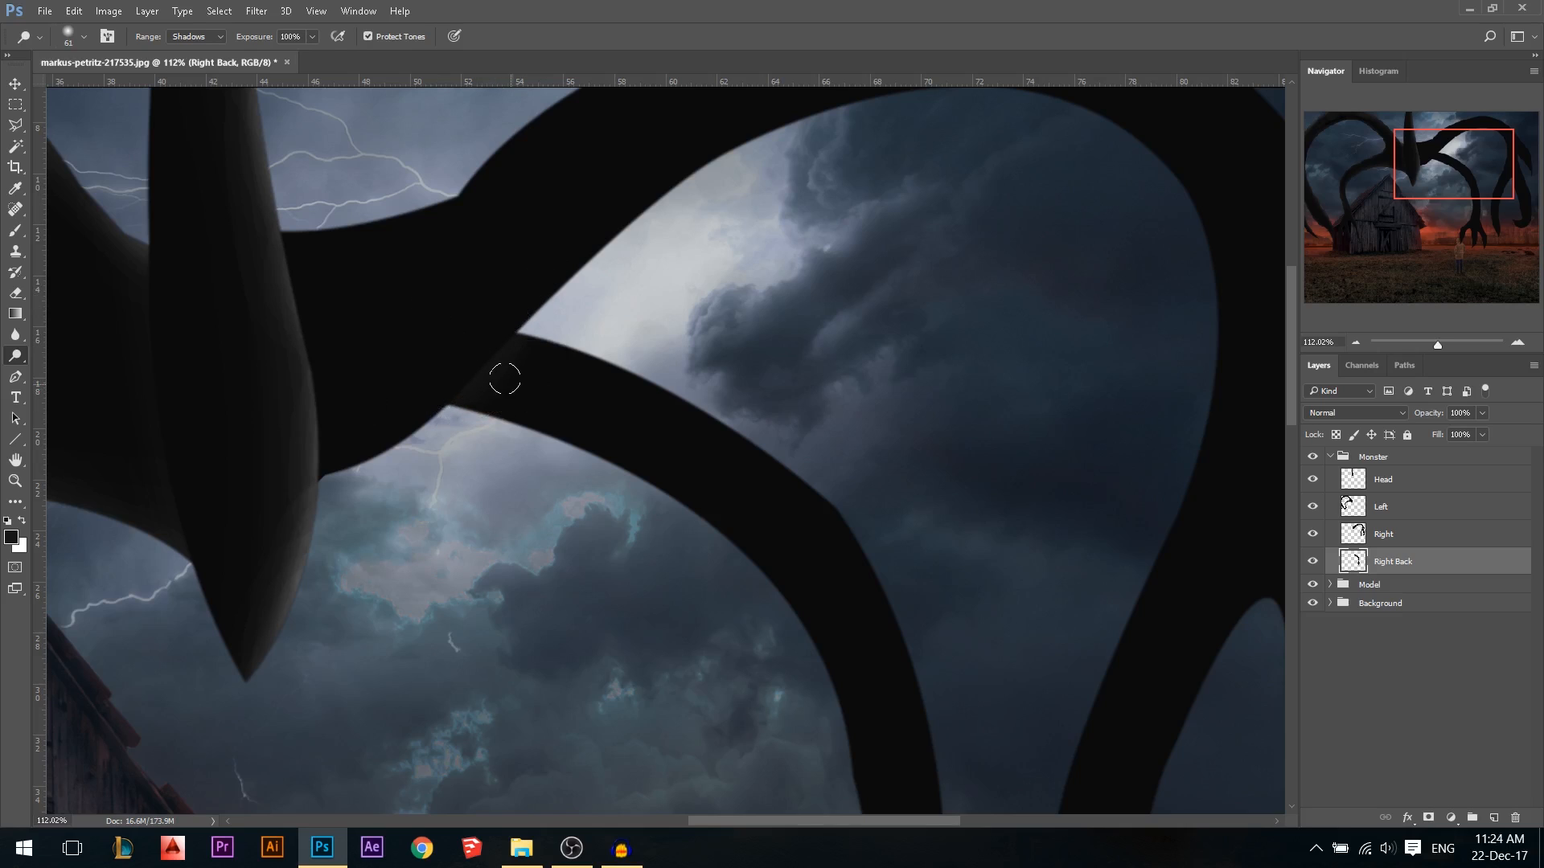
{"action": "scroll", "coordinate": [350, 284], "scroll_direction": "down", "scroll_amount": 2}
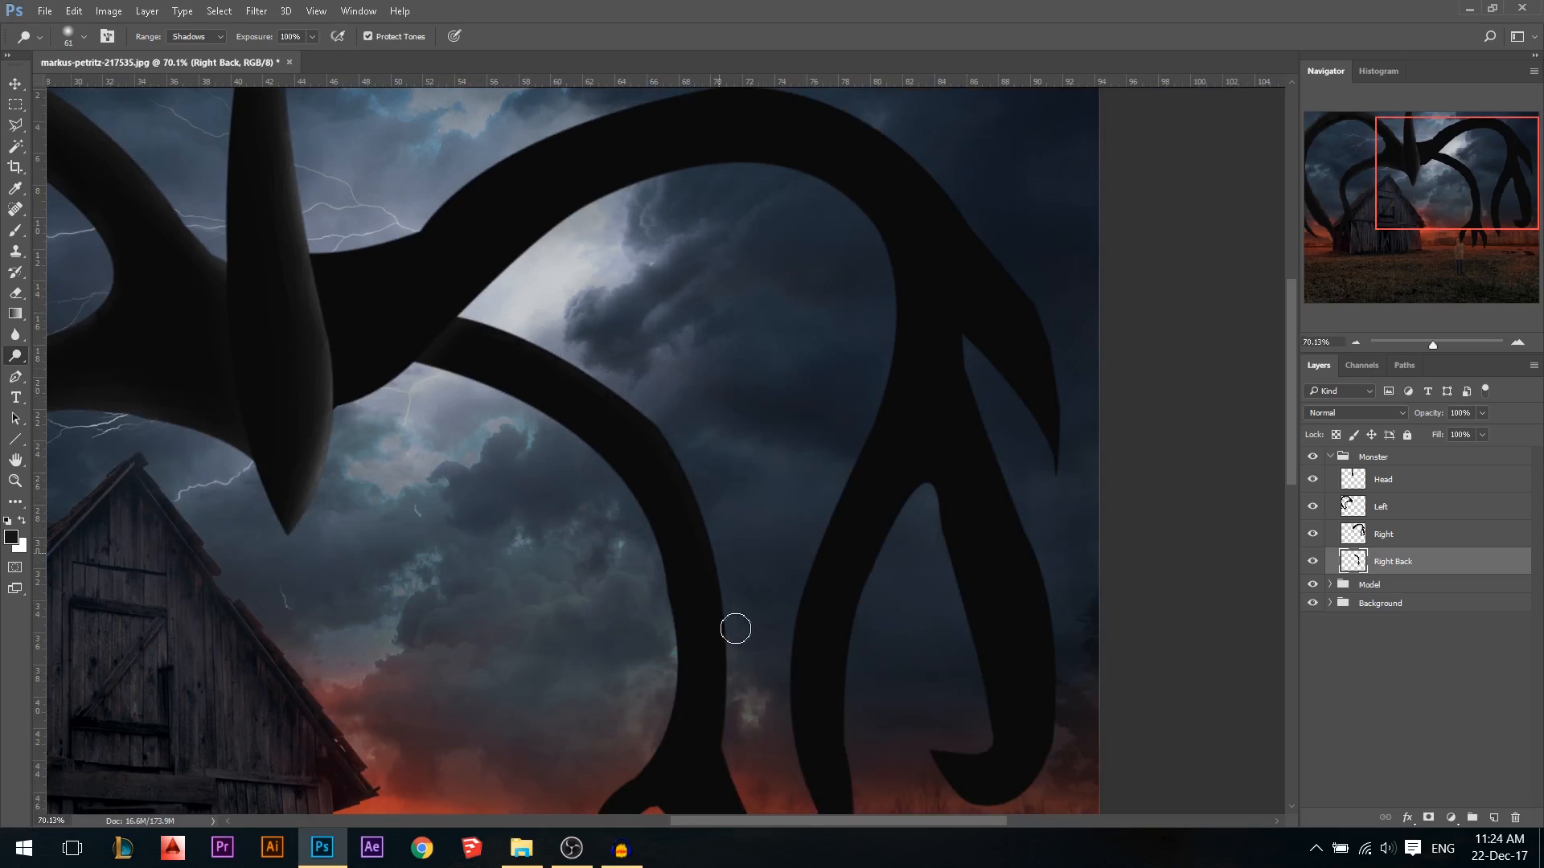
{"action": "scroll", "coordinate": [744, 632], "scroll_direction": "down", "scroll_amount": 5}
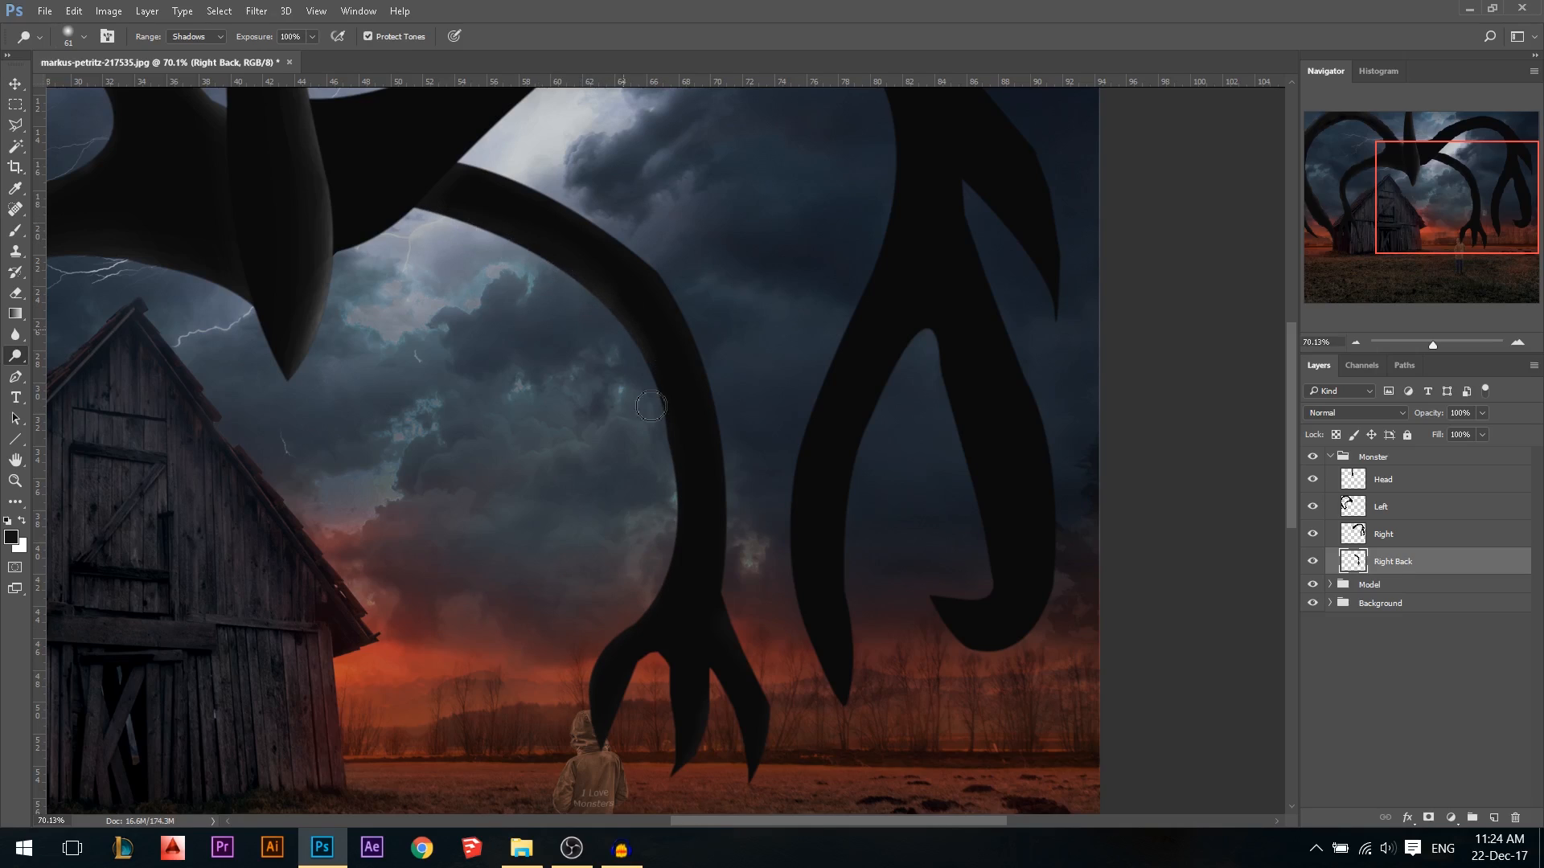
Lower the exposure to 55% and continue shading the back right arm's curve, keeping the range on Shadows
{"action": "left_click", "coordinate": [219, 38]}
{"action": "left_click", "coordinate": [283, 47]}
{"action": "left_click_drag", "start_coordinate": [257, 42], "coordinate": [255, 42]}
{"action": "left_click_drag", "start_coordinate": [464, 230], "coordinate": [691, 233]}
{"action": "left_click_drag", "start_coordinate": [265, 43], "coordinate": [239, 45]}
{"action": "left_click_drag", "start_coordinate": [558, 163], "coordinate": [500, 156]}
Shade the back right arm's claws at 55% exposure with a soft brush of about 60 px, then a smaller one
{"action": "scroll", "coordinate": [630, 351], "scroll_direction": "down", "scroll_amount": 5}
{"action": "scroll", "coordinate": [700, 585], "scroll_direction": "up", "scroll_amount": 6}
{"action": "left_click_drag", "start_coordinate": [714, 588], "coordinate": [675, 581]}
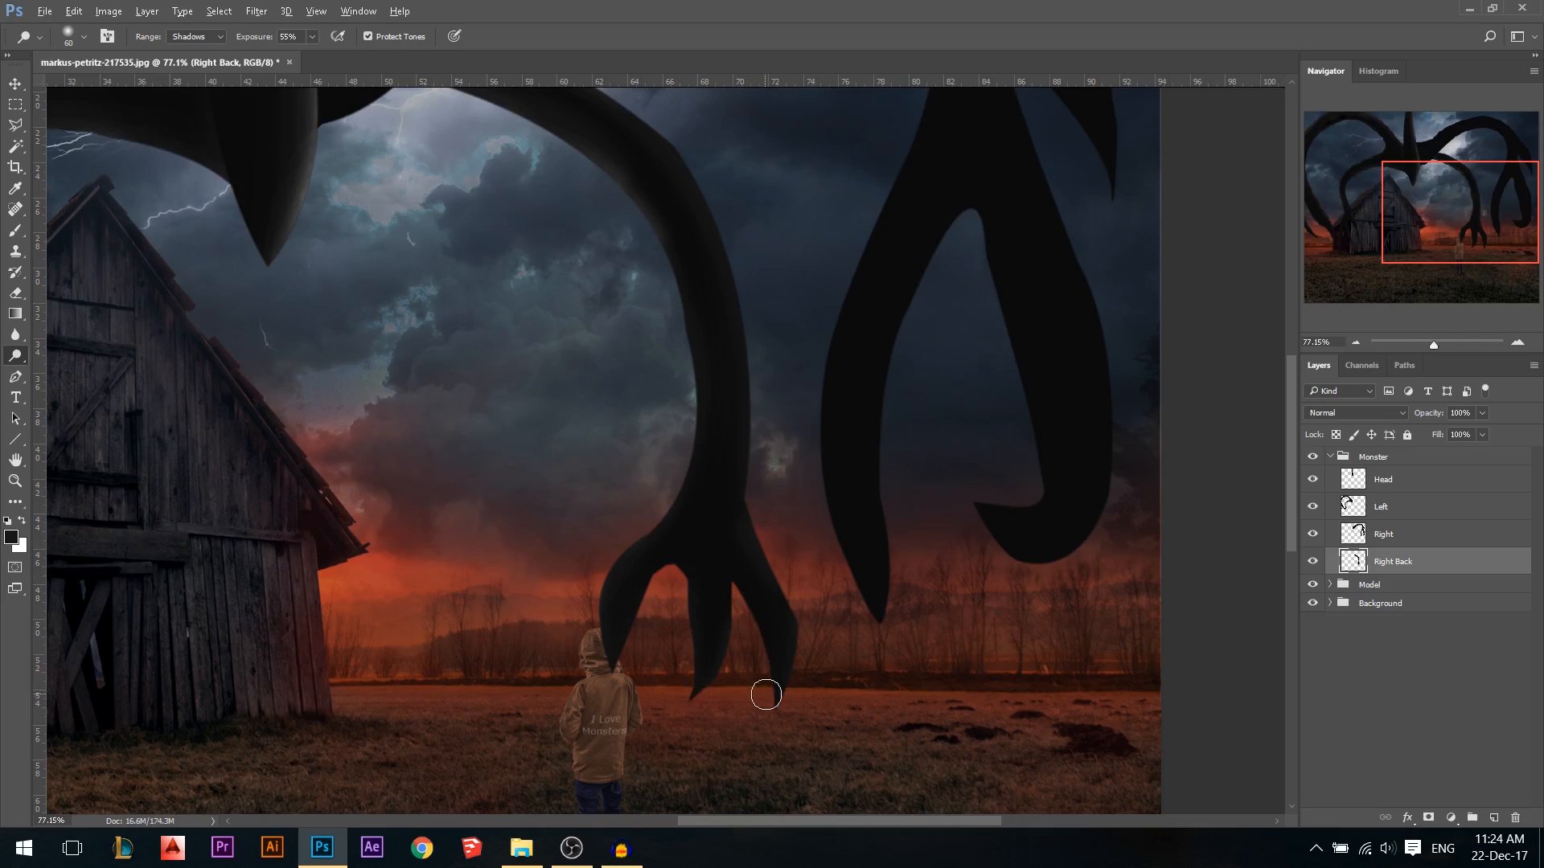
{"action": "scroll", "coordinate": [766, 694], "scroll_direction": "up", "scroll_amount": 3}
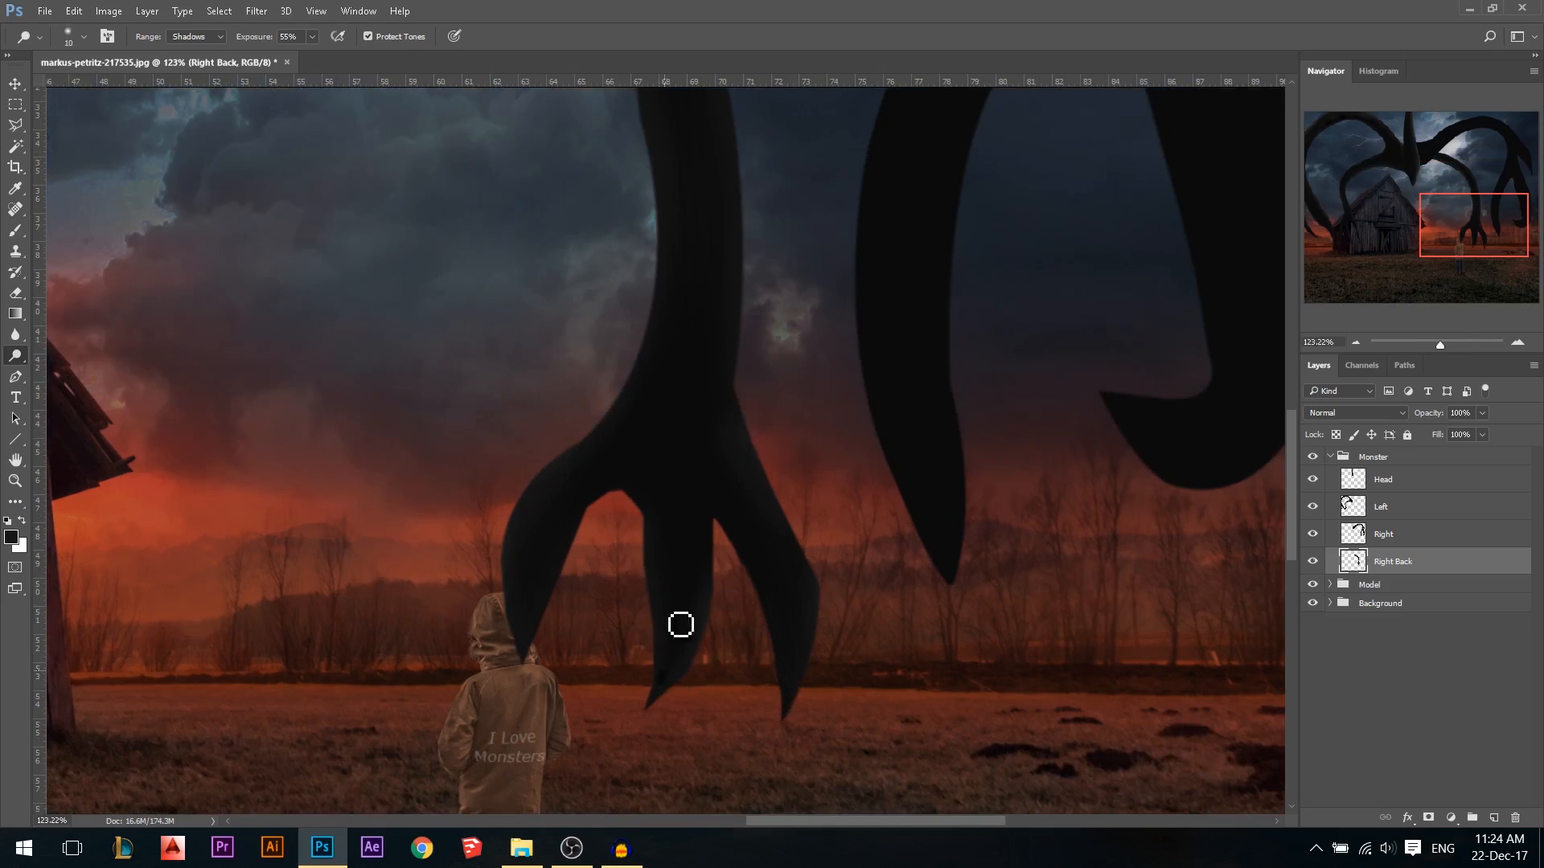
{"action": "scroll", "coordinate": [624, 558], "scroll_direction": "down", "scroll_amount": 3}
{"action": "scroll", "coordinate": [643, 547], "scroll_direction": "up", "scroll_amount": 2}
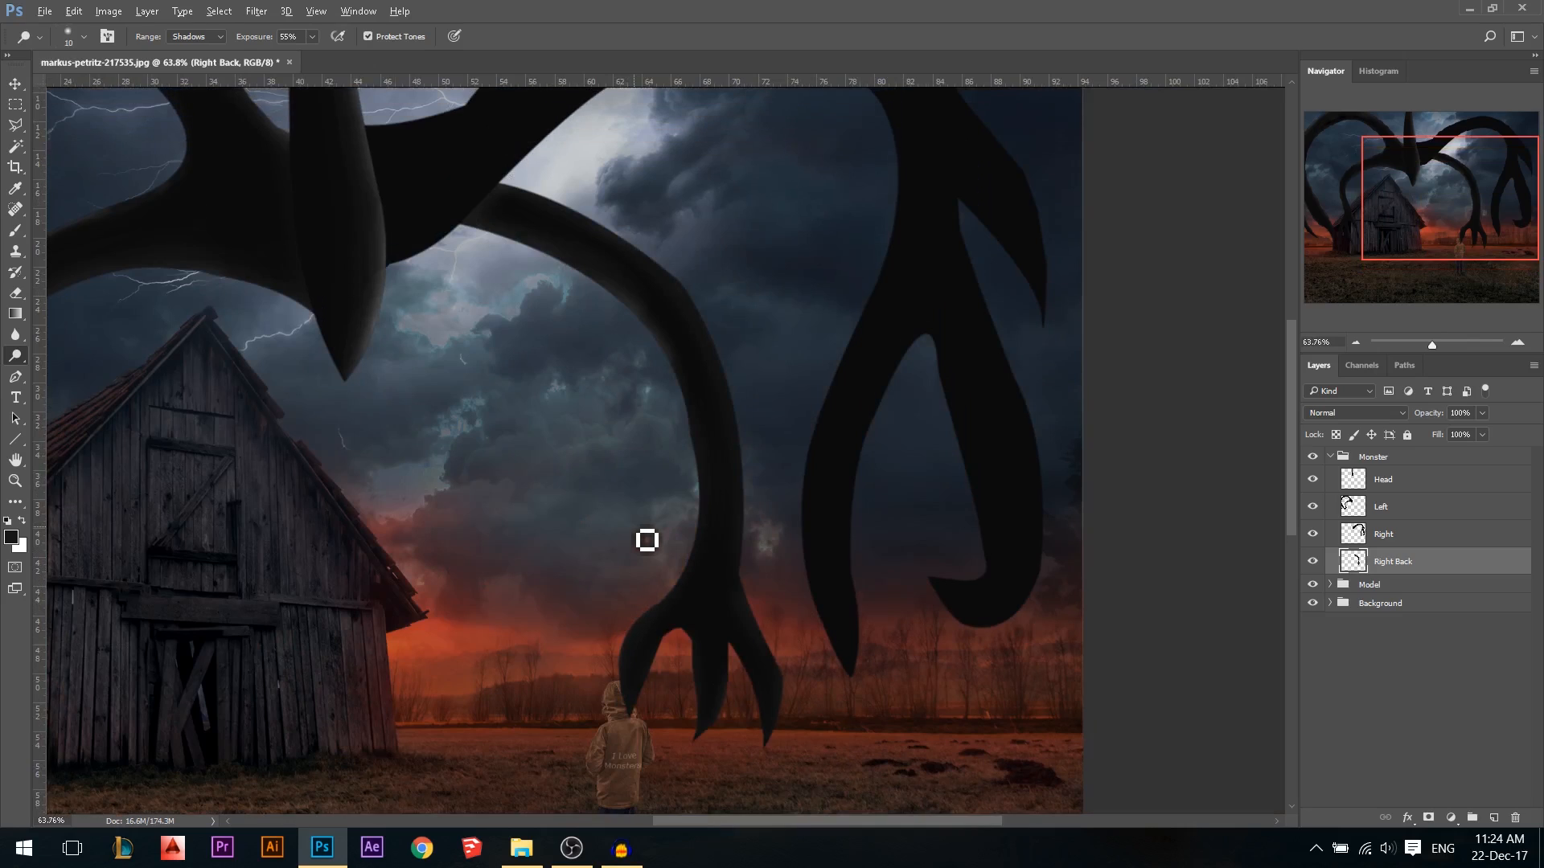
Refine the back right arm's outer edge from its root down to the claws with a small brush at 55% exposure
{"action": "scroll", "coordinate": [651, 493], "scroll_direction": "up", "scroll_amount": 3}
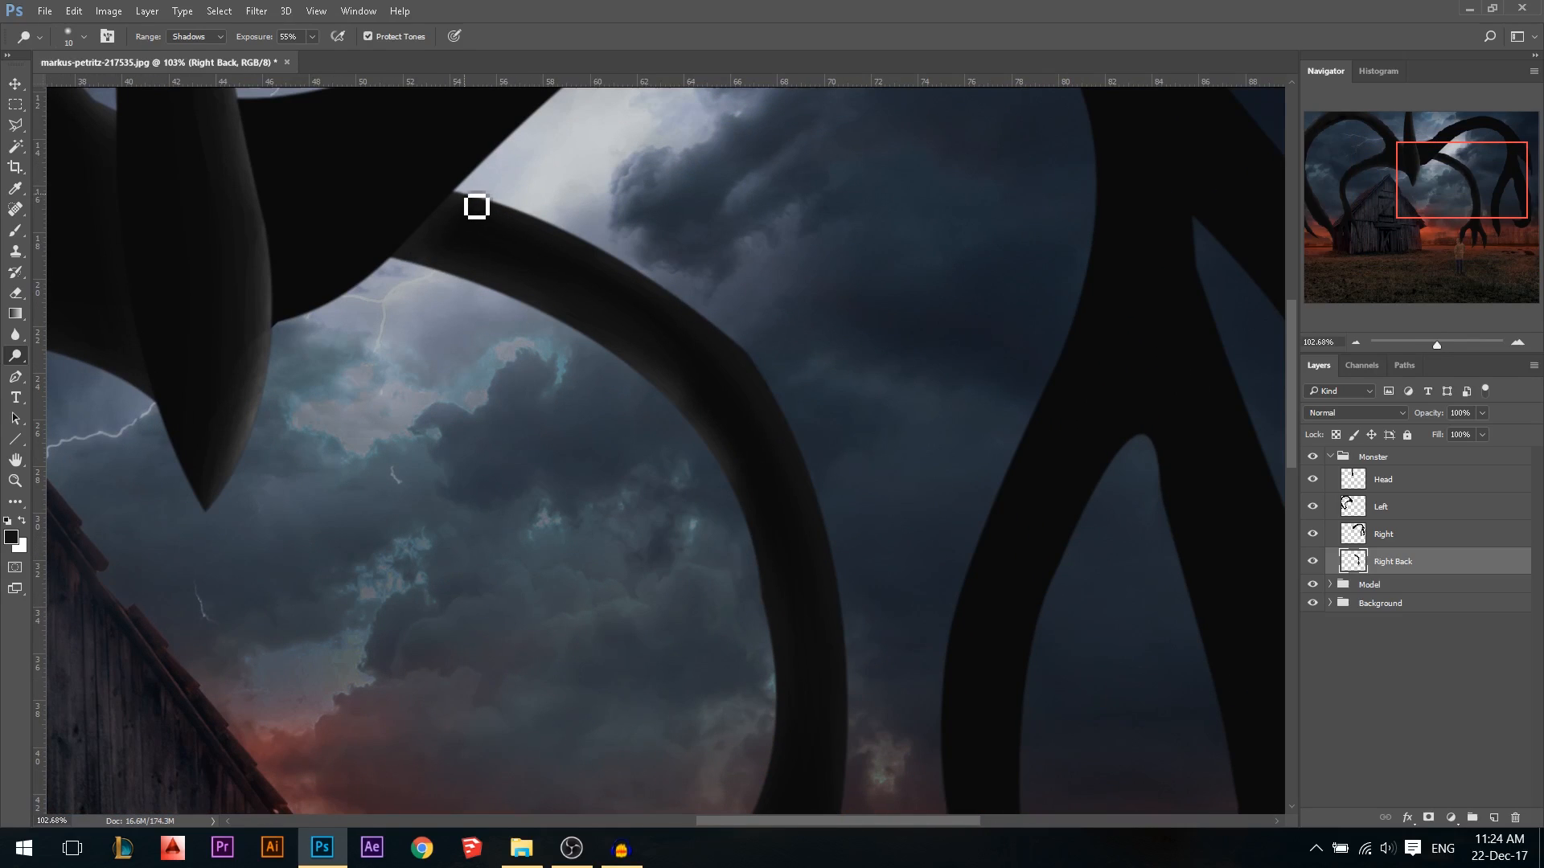
{"action": "mouse_move", "coordinate": [476, 206]}
{"action": "left_mouse_down"}
{"action": "mouse_move", "coordinate": [626, 262]}
{"action": "mouse_move", "coordinate": [763, 347]}
{"action": "mouse_move", "coordinate": [753, 362]}
{"action": "mouse_move", "coordinate": [828, 488]}
{"action": "mouse_move", "coordinate": [850, 586]}
{"action": "left_mouse_up"}
{"action": "scroll", "coordinate": [813, 486], "scroll_direction": "down", "scroll_amount": 3}
{"action": "scroll", "coordinate": [803, 434], "scroll_direction": "up", "scroll_amount": 1}
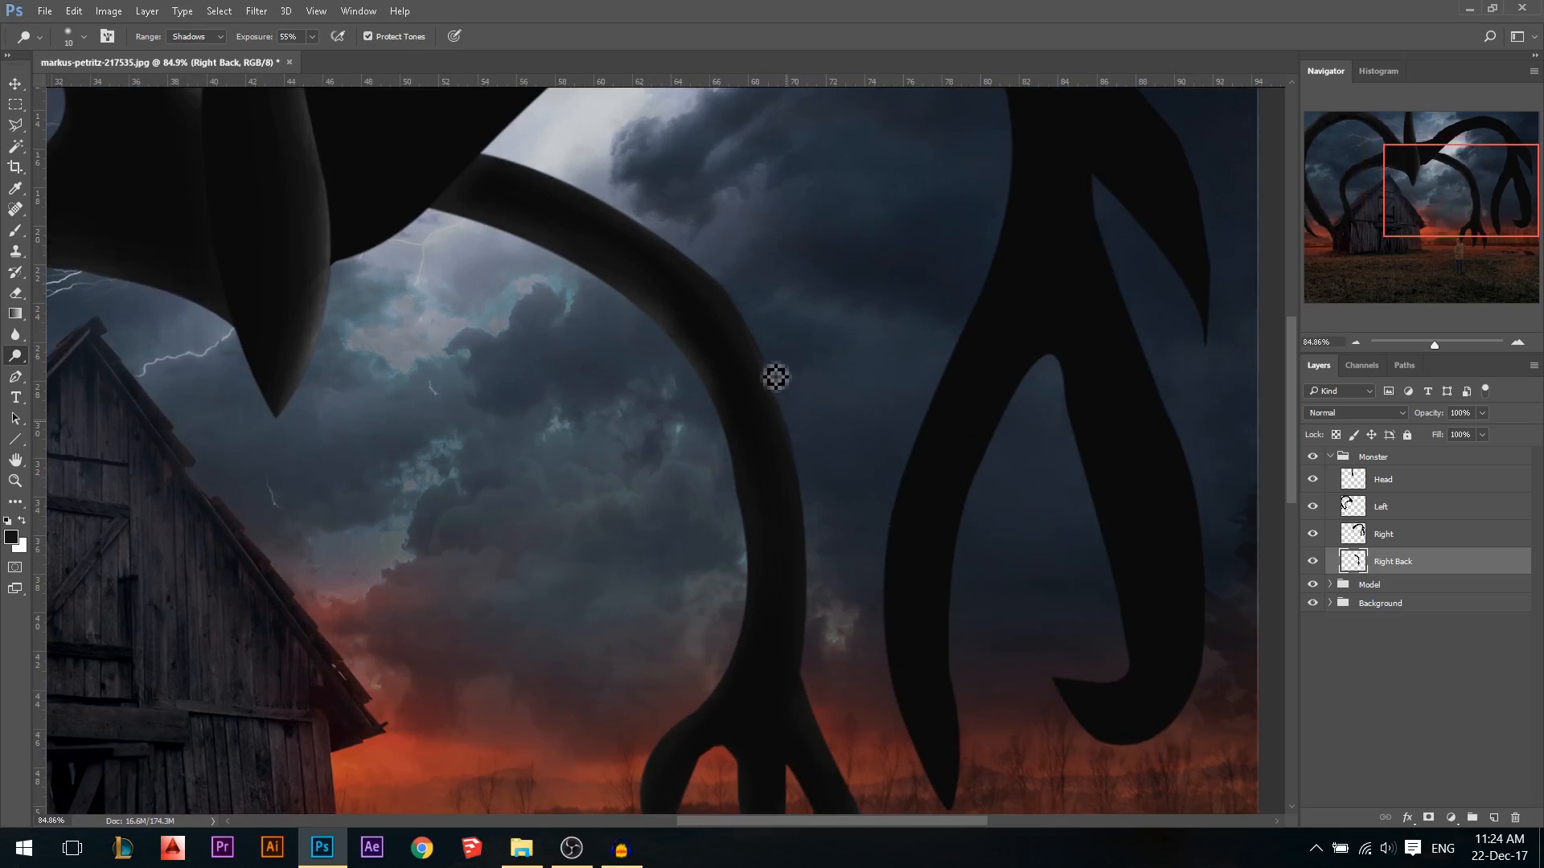
{"action": "scroll", "coordinate": [802, 441], "scroll_direction": "up", "scroll_amount": 2}
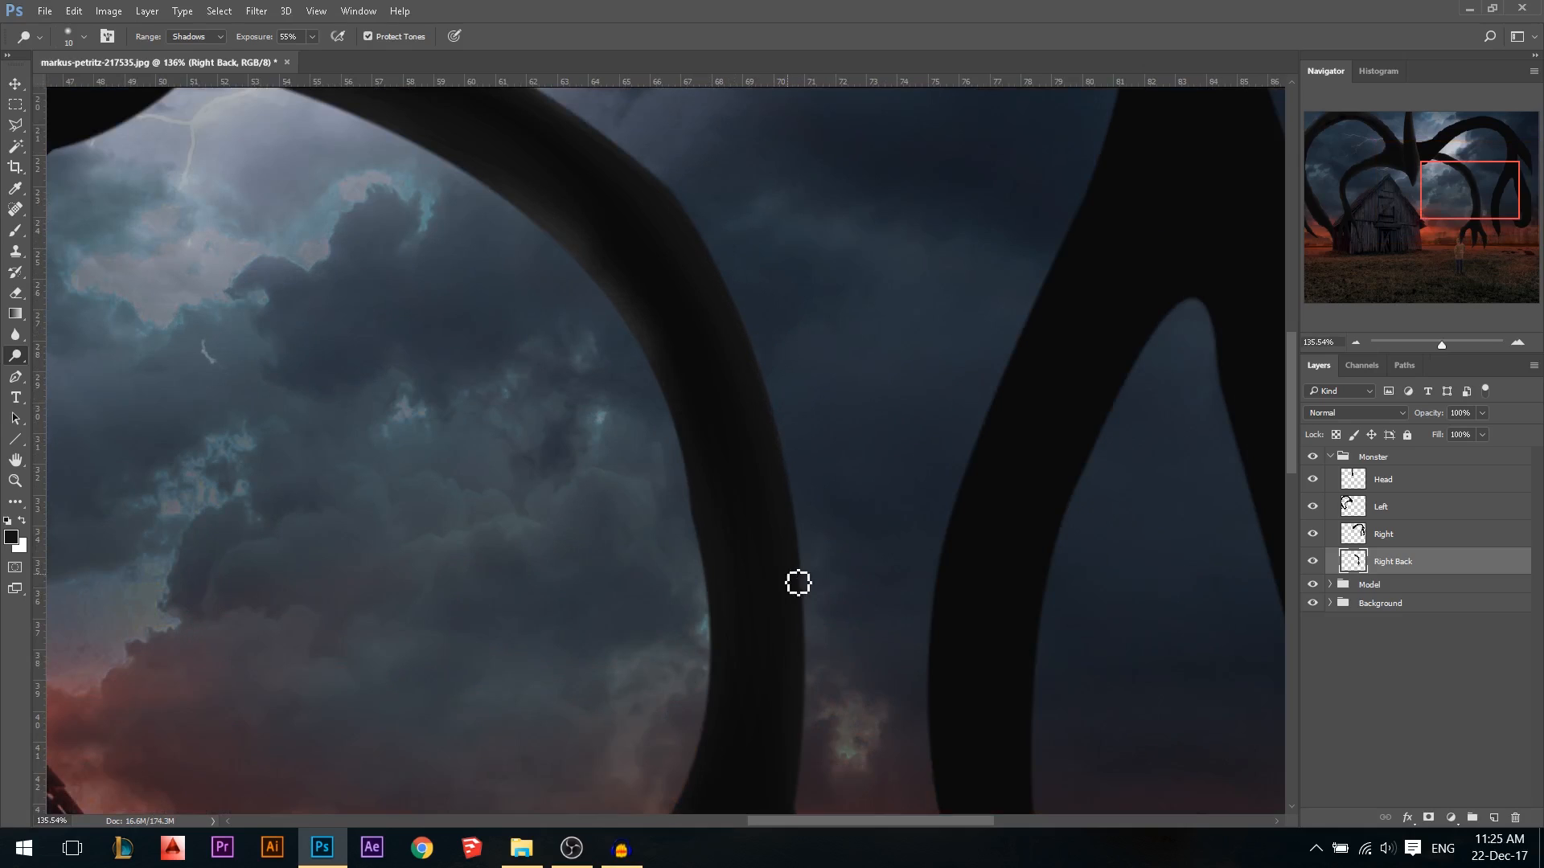
{"action": "scroll", "coordinate": [789, 348], "scroll_direction": "down", "scroll_amount": 2}
{"action": "scroll", "coordinate": [800, 609], "scroll_direction": "up", "scroll_amount": 1}
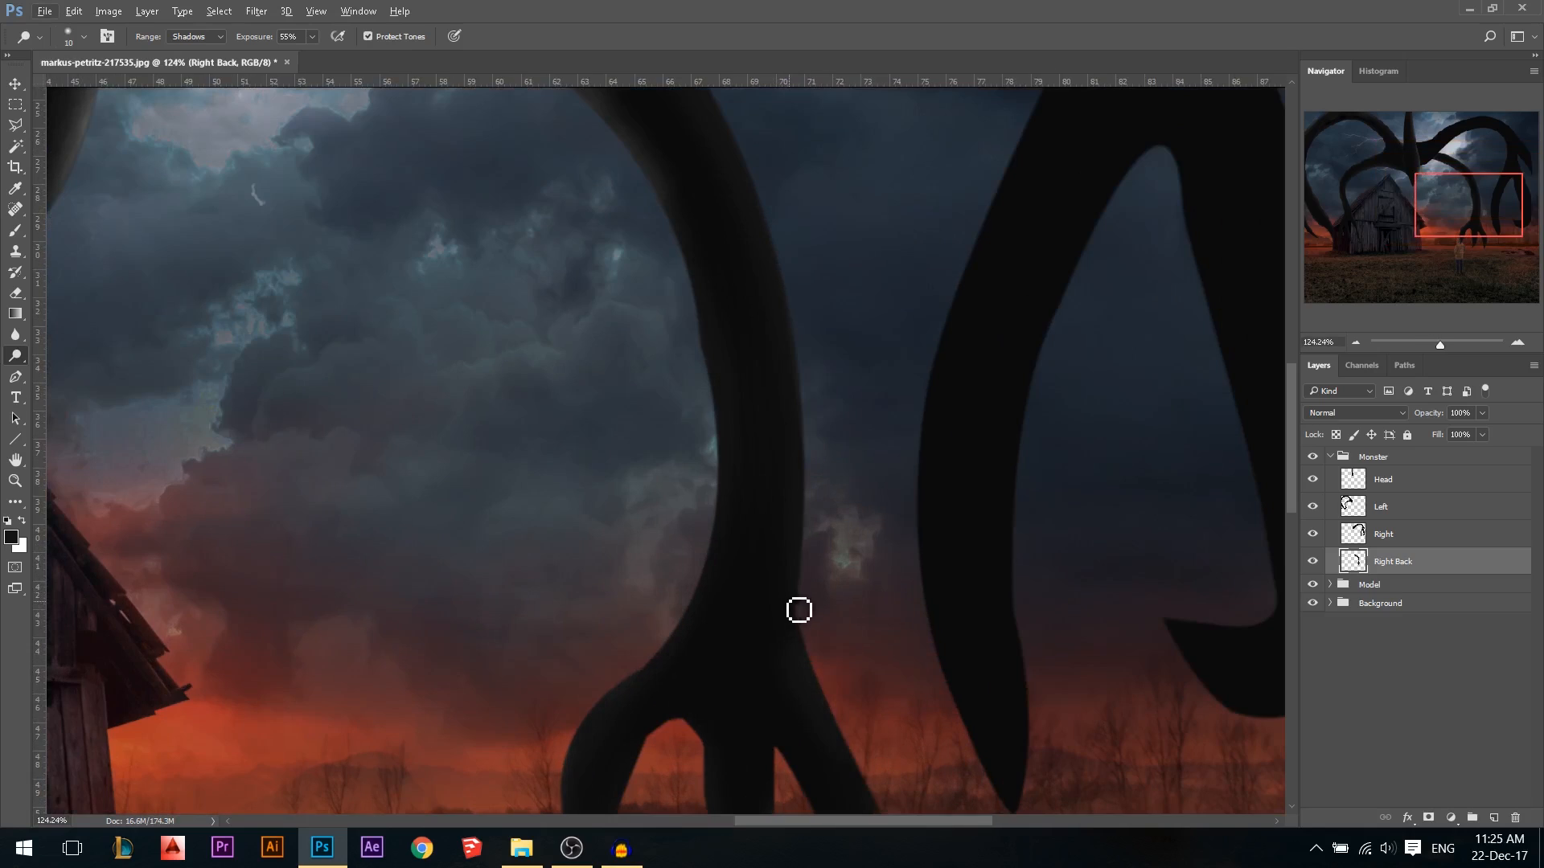
{"action": "scroll", "coordinate": [662, 278], "scroll_direction": "down", "scroll_amount": 2}
{"action": "scroll", "coordinate": [775, 558], "scroll_direction": "up", "scroll_amount": 1}
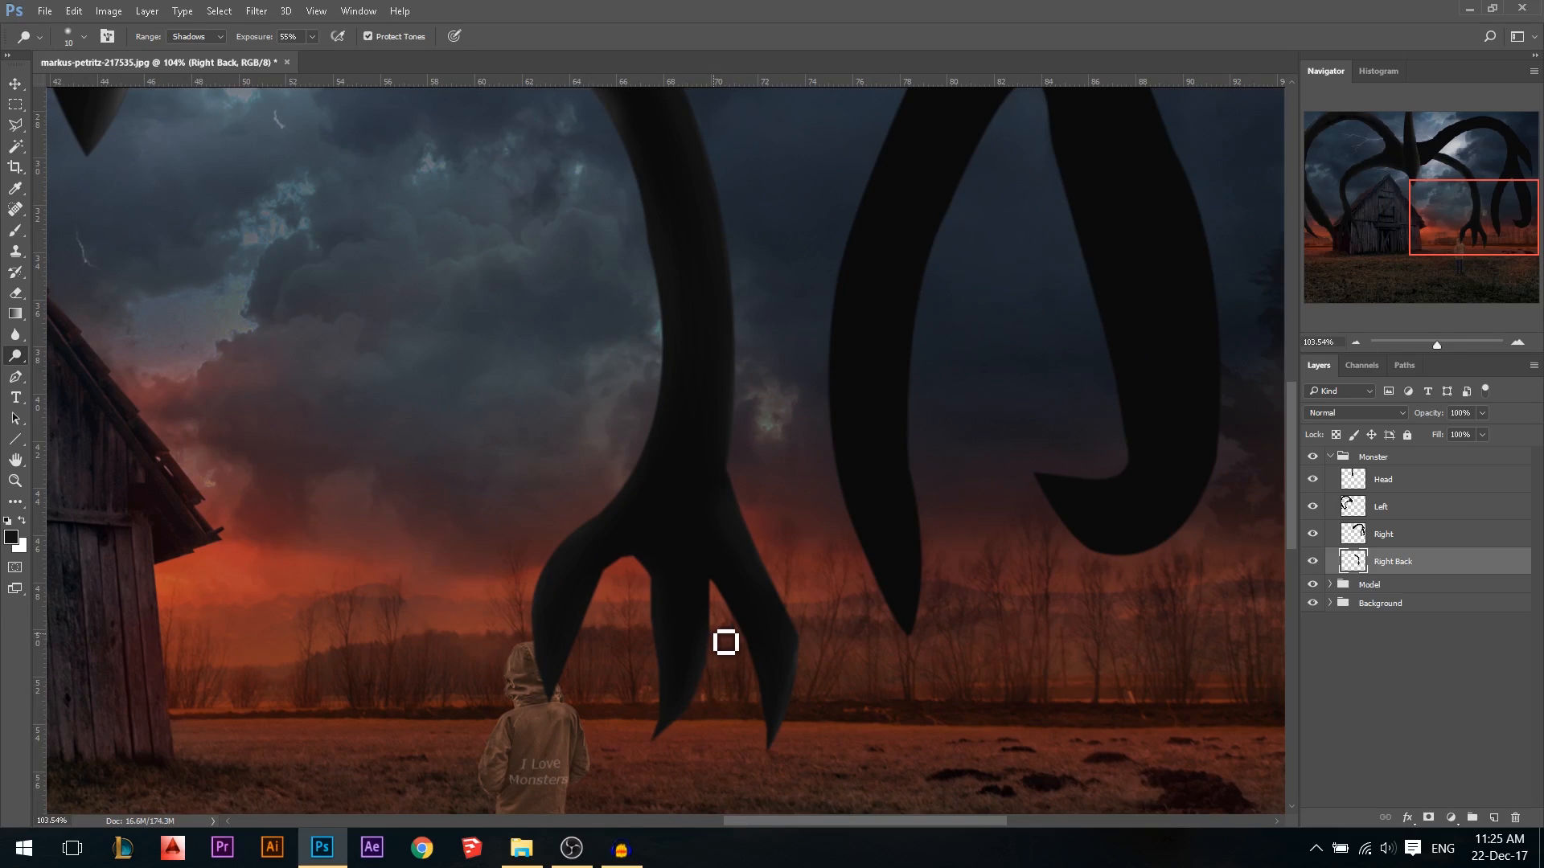
{"action": "key", "text": "ctrl+minus"}
{"action": "key", "text": "ctrl+minus"}
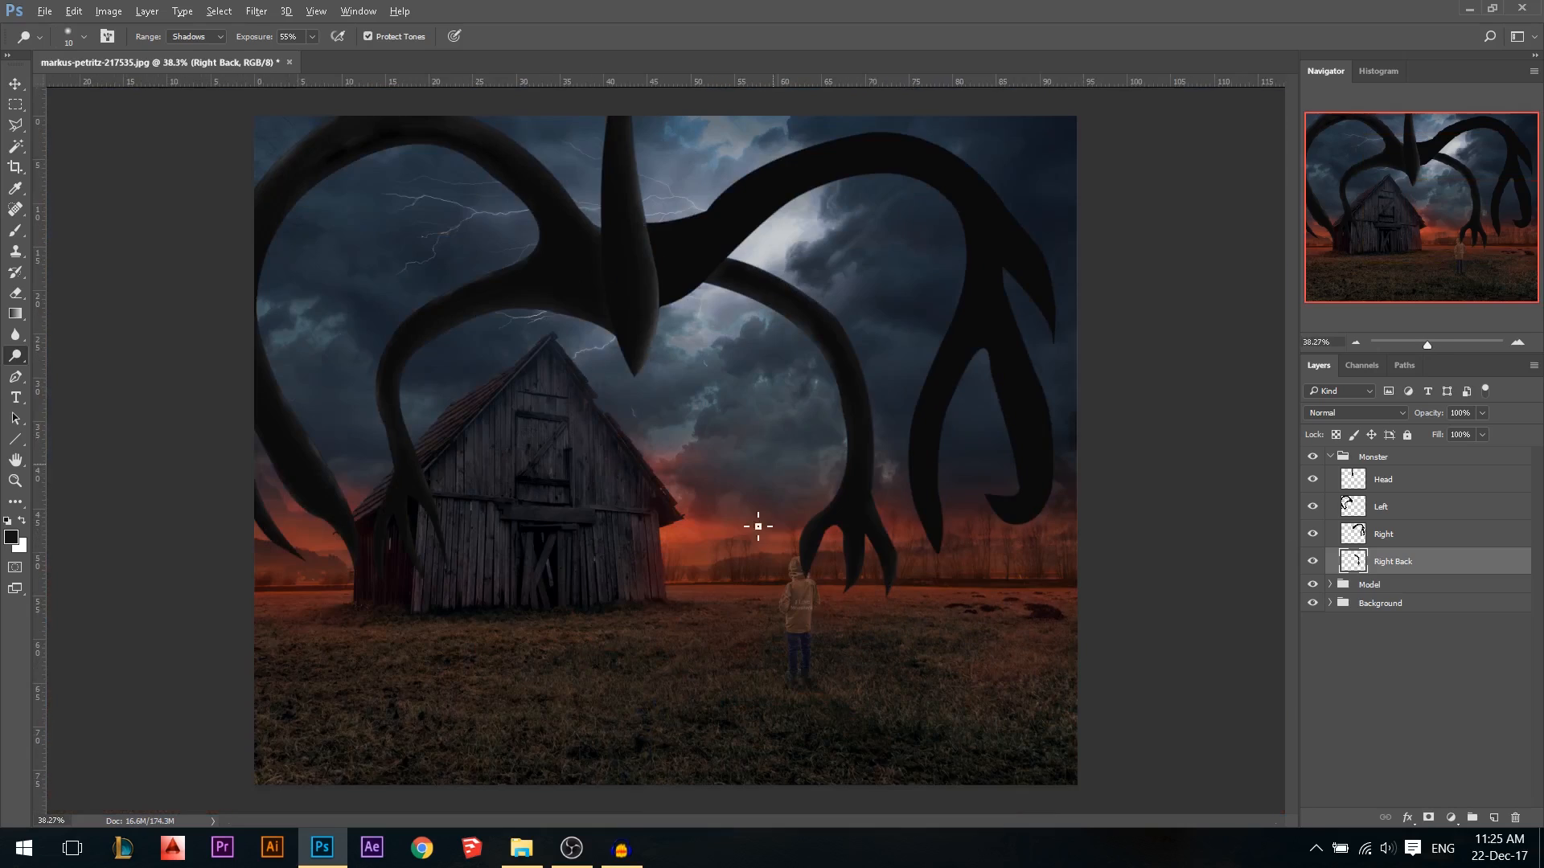
On the Right layer, dodge the front right arm's outer edge at 100% exposure with a soft brush of about 53 px
{"action": "key", "text": "ctrl+plus"}
{"action": "left_click", "coordinate": [1411, 545]}
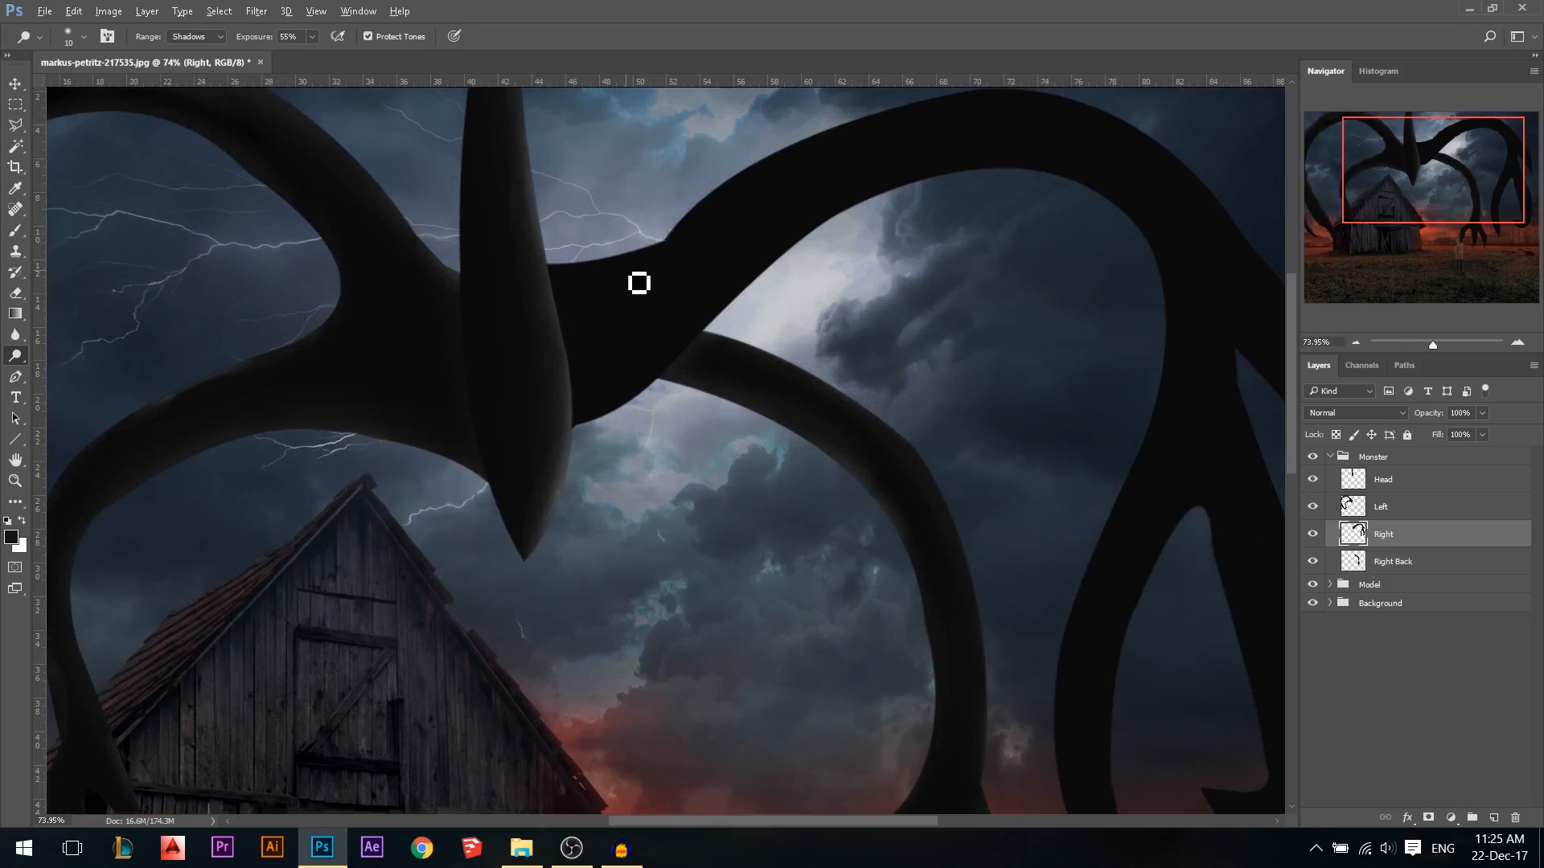
{"action": "key", "text": "0"}
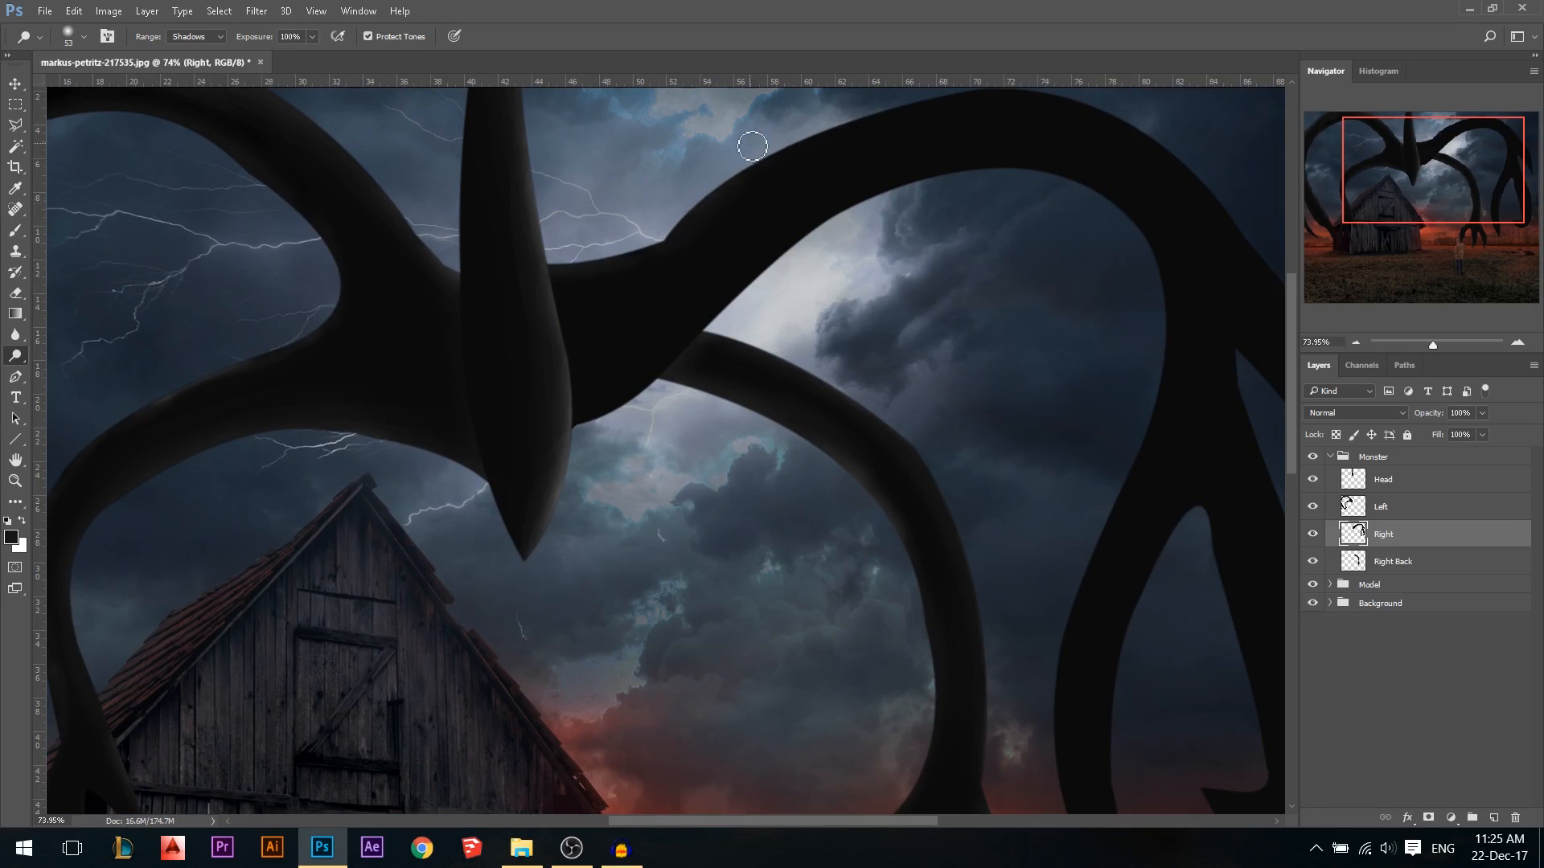
{"action": "scroll", "coordinate": [503, 230], "scroll_direction": "down", "scroll_amount": 1}
{"action": "scroll", "coordinate": [504, 230], "scroll_direction": "right", "scroll_amount": 2}
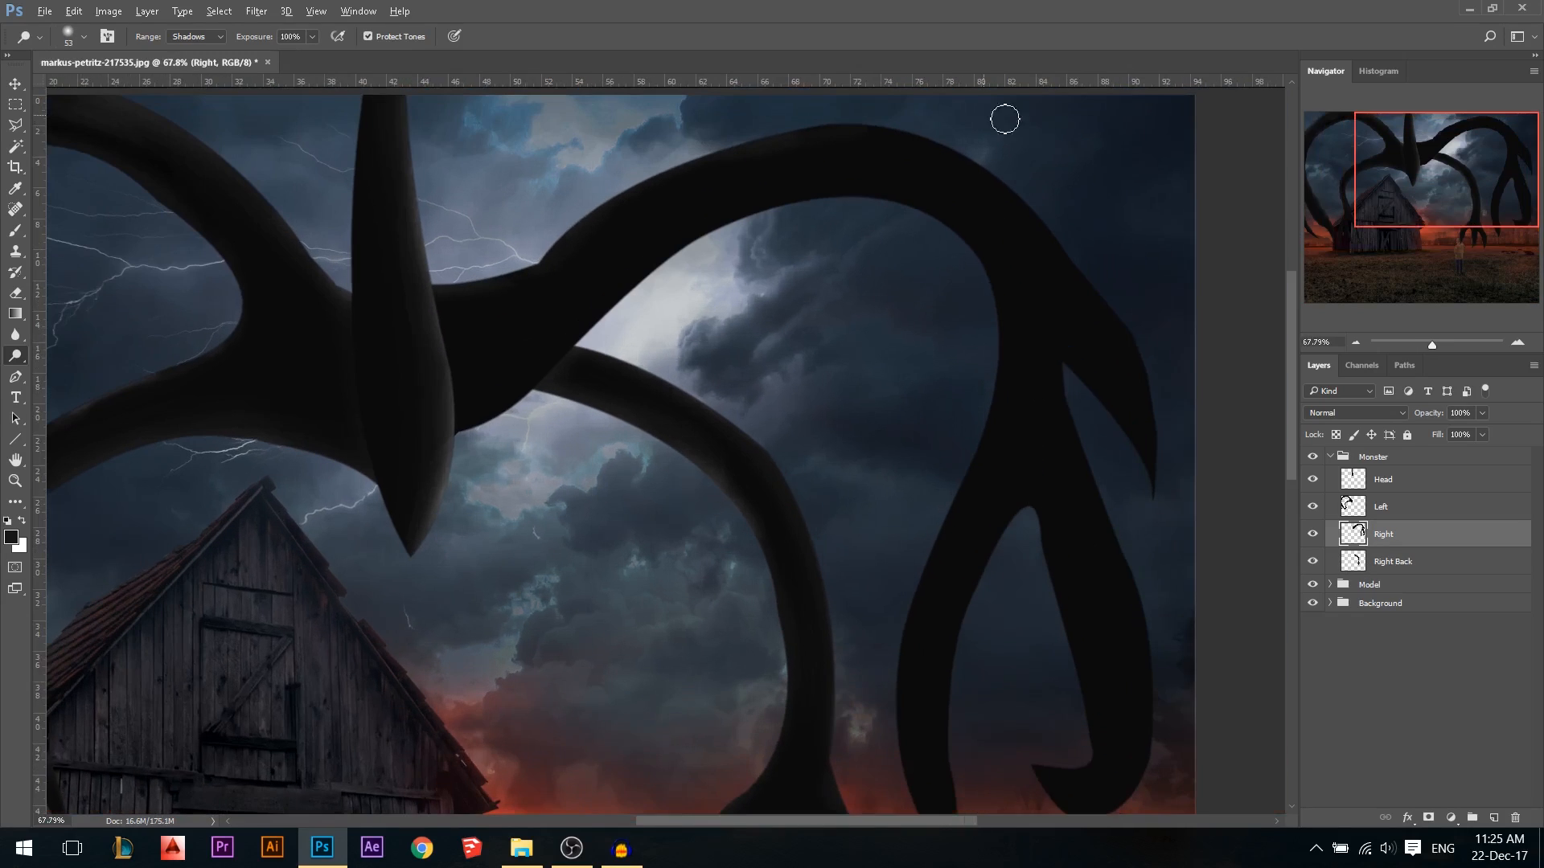
{"action": "mouse_move", "coordinate": [800, 125]}
{"action": "left_mouse_down"}
{"action": "mouse_move", "coordinate": [695, 154]}
{"action": "mouse_move", "coordinate": [853, 129]}
{"action": "mouse_move", "coordinate": [966, 155]}
{"action": "mouse_move", "coordinate": [1045, 222]}
{"action": "mouse_move", "coordinate": [1151, 386]}
{"action": "mouse_move", "coordinate": [1166, 515]}
{"action": "mouse_move", "coordinate": [1080, 422]}
{"action": "mouse_move", "coordinate": [1071, 379]}
{"action": "mouse_move", "coordinate": [1141, 481]}
{"action": "mouse_move", "coordinate": [1077, 383]}
{"action": "mouse_move", "coordinate": [1153, 637]}
{"action": "mouse_move", "coordinate": [1159, 725]}
{"action": "mouse_move", "coordinate": [1133, 797]}
{"action": "left_mouse_up"}
Dodge the front right arm's inner edges from the hooked claw back up to its joint with the head
{"action": "scroll", "coordinate": [1025, 741], "scroll_direction": "down", "scroll_amount": 3}
{"action": "mouse_move", "coordinate": [1077, 756]}
{"action": "left_mouse_down"}
{"action": "mouse_move", "coordinate": [1078, 593]}
{"action": "mouse_move", "coordinate": [1036, 441]}
{"action": "mouse_move", "coordinate": [975, 530]}
{"action": "mouse_move", "coordinate": [965, 797]}
{"action": "mouse_move", "coordinate": [942, 804]}
{"action": "mouse_move", "coordinate": [913, 754]}
{"action": "mouse_move", "coordinate": [889, 665]}
{"action": "mouse_move", "coordinate": [947, 785]}
{"action": "mouse_move", "coordinate": [899, 654]}
{"action": "mouse_move", "coordinate": [910, 471]}
{"action": "mouse_move", "coordinate": [878, 634]}
{"action": "mouse_move", "coordinate": [966, 377]}
{"action": "mouse_move", "coordinate": [909, 494]}
{"action": "mouse_move", "coordinate": [925, 494]}
{"action": "mouse_move", "coordinate": [994, 338]}
{"action": "mouse_move", "coordinate": [1000, 217]}
{"action": "mouse_move", "coordinate": [978, 176]}
{"action": "mouse_move", "coordinate": [881, 126]}
{"action": "mouse_move", "coordinate": [813, 124]}
{"action": "mouse_move", "coordinate": [698, 166]}
{"action": "left_mouse_up"}
{"action": "mouse_move", "coordinate": [525, 327]}
{"action": "left_mouse_down"}
{"action": "mouse_move", "coordinate": [456, 370]}
{"action": "mouse_move", "coordinate": [563, 298]}
{"action": "left_mouse_up"}
{"action": "mouse_move", "coordinate": [618, 238]}
{"action": "left_mouse_down"}
{"action": "mouse_move", "coordinate": [493, 354]}
{"action": "mouse_move", "coordinate": [588, 144]}
{"action": "mouse_move", "coordinate": [468, 205]}
{"action": "mouse_move", "coordinate": [422, 210]}
{"action": "mouse_move", "coordinate": [545, 193]}
{"action": "mouse_move", "coordinate": [497, 200]}
{"action": "left_mouse_up"}
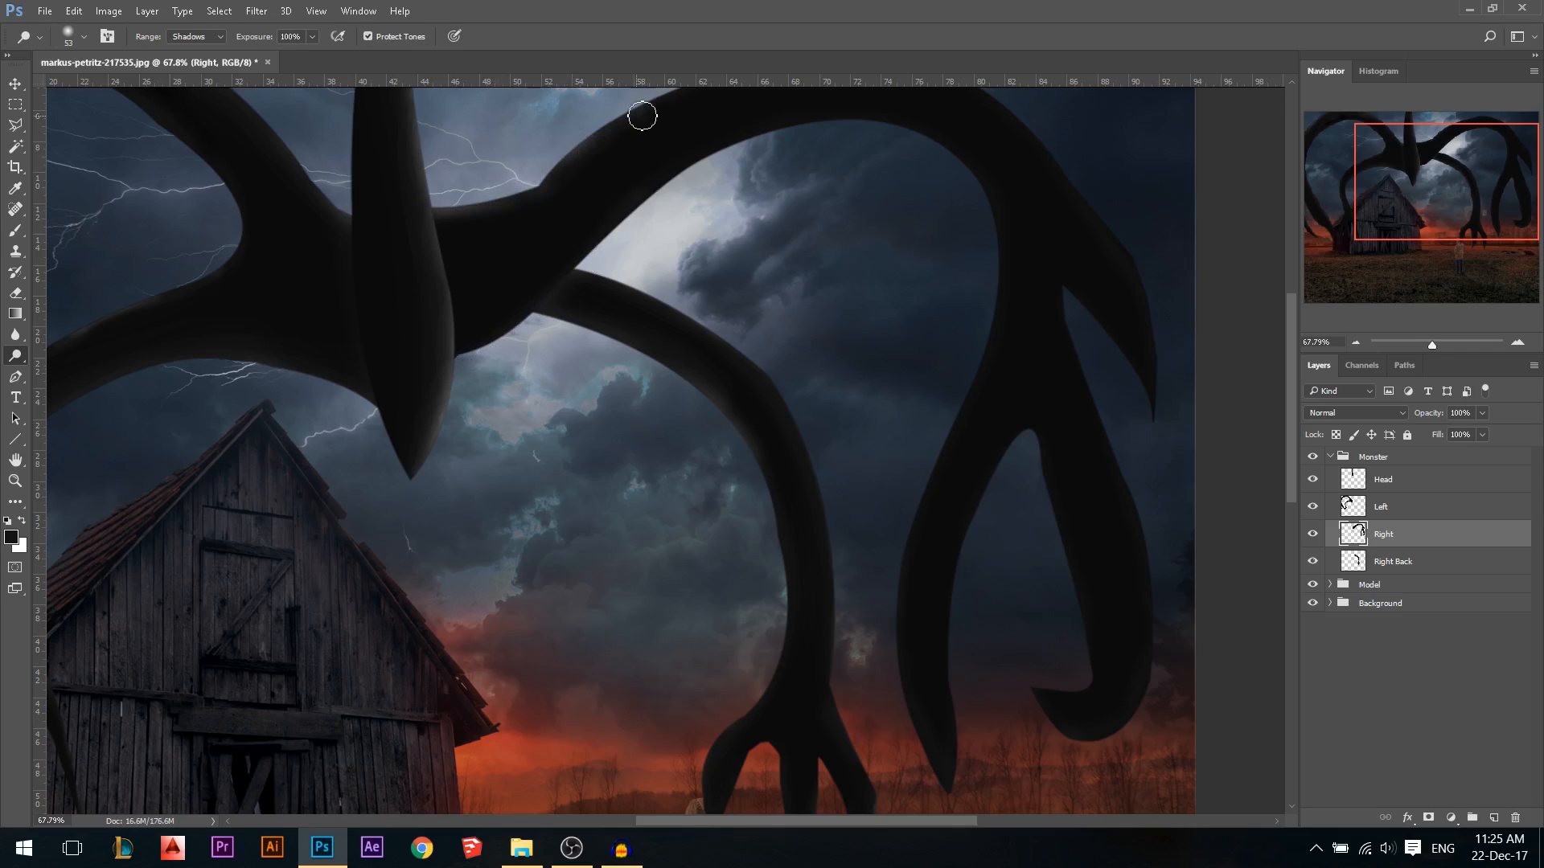
Enlarge the soft brush and shade the front right arm's lower edge where it meets the head
{"action": "scroll", "coordinate": [725, 317], "scroll_direction": "down", "scroll_amount": 3}
{"action": "scroll", "coordinate": [690, 223], "scroll_direction": "up", "scroll_amount": 1}
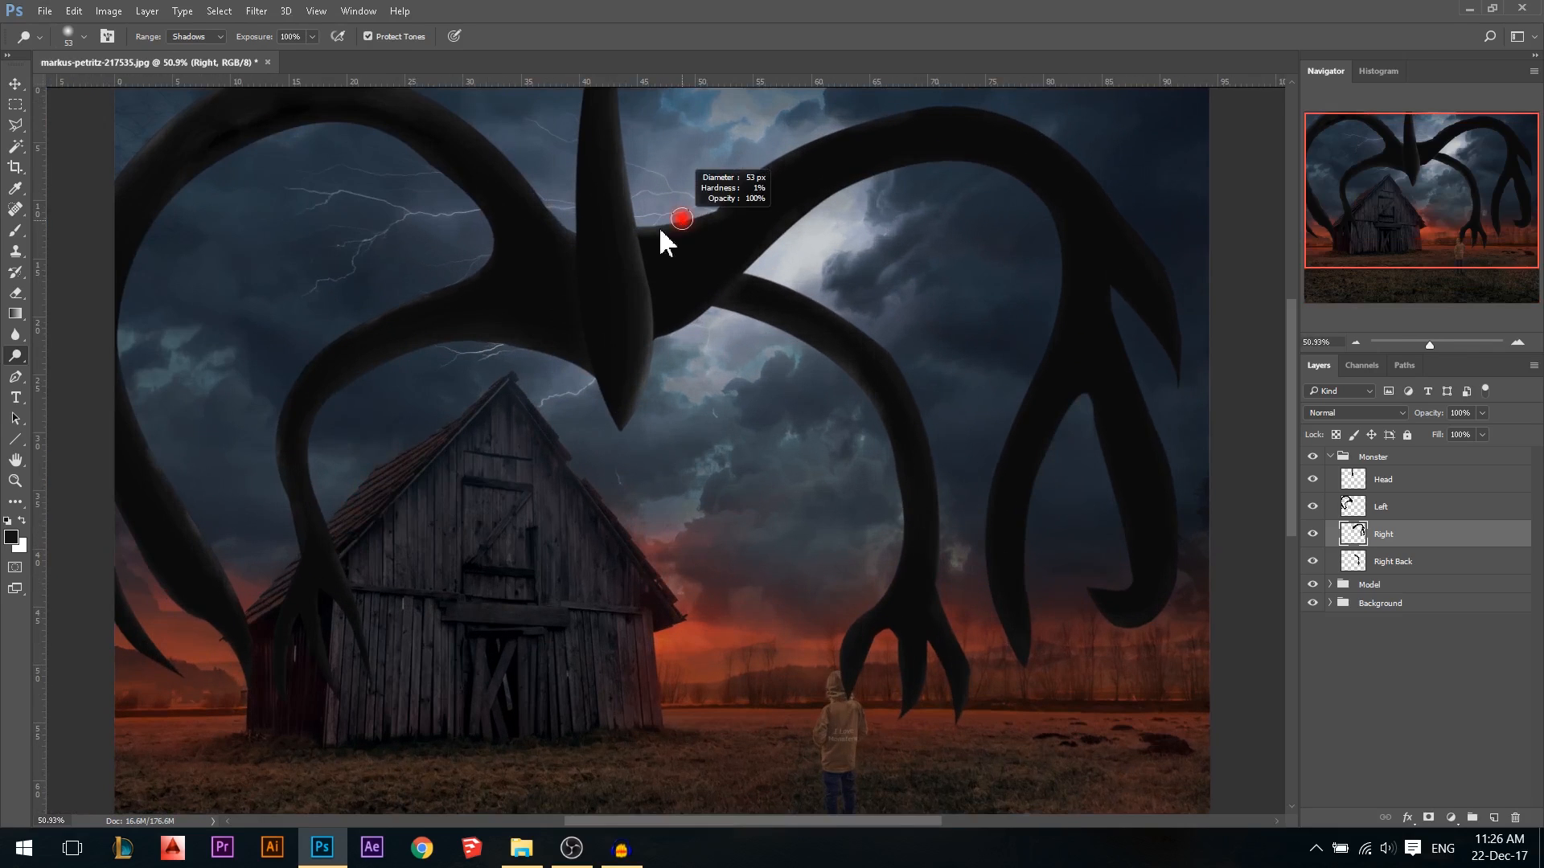
{"action": "mouse_move", "coordinate": [649, 333]}
{"action": "left_mouse_down"}
{"action": "mouse_move", "coordinate": [626, 247]}
{"action": "mouse_move", "coordinate": [644, 356]}
{"action": "mouse_move", "coordinate": [621, 242]}
{"action": "mouse_move", "coordinate": [637, 234]}
{"action": "mouse_move", "coordinate": [649, 337]}
{"action": "left_mouse_up"}
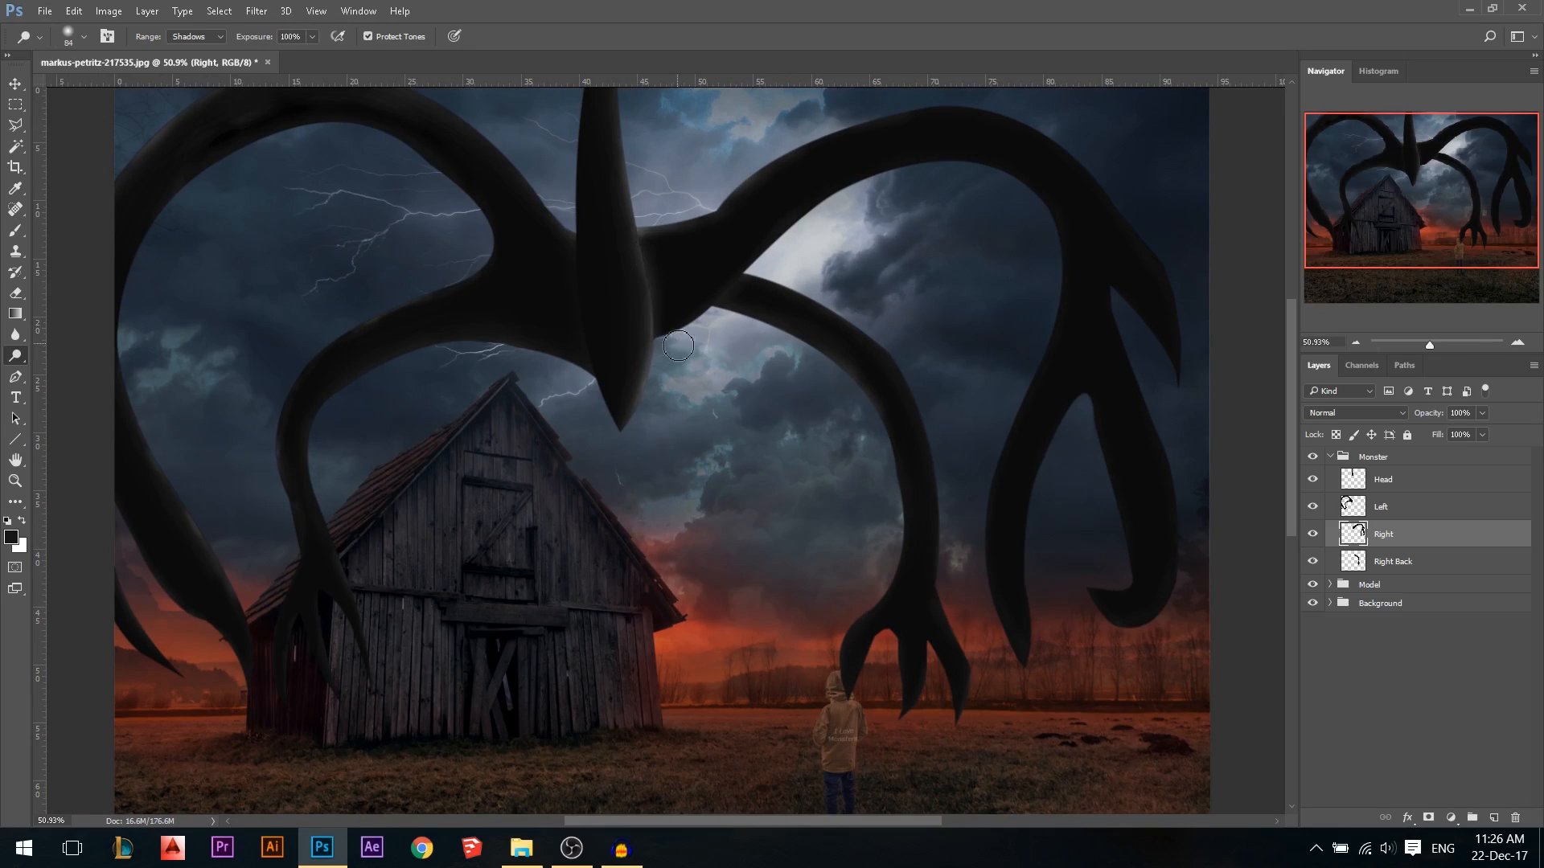
{"action": "scroll", "coordinate": [678, 286], "scroll_direction": "down", "scroll_amount": 2}
{"action": "scroll", "coordinate": [710, 318], "scroll_direction": "up", "scroll_amount": 1}
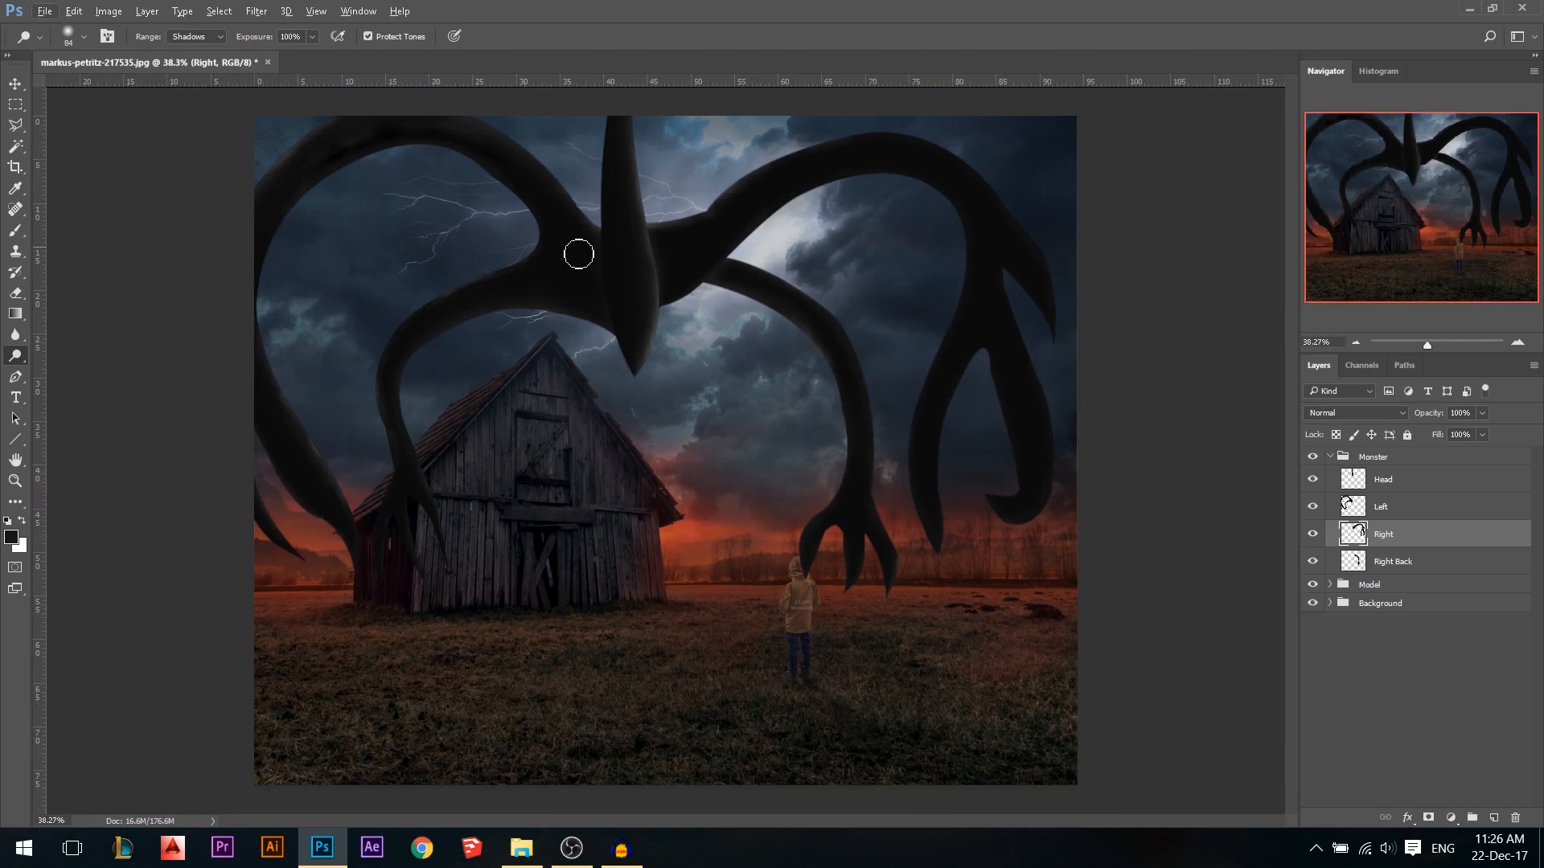
Shade the front right arm broadly at 59% exposure using large soft brushes of about 253 and 177 px, including its claws
{"action": "scroll", "coordinate": [756, 193], "scroll_direction": "up", "scroll_amount": 3}
{"action": "left_click_drag", "start_coordinate": [721, 197], "coordinate": [774, 187]}
{"action": "left_click_drag", "start_coordinate": [268, 36], "coordinate": [238, 36]}
{"action": "scroll", "coordinate": [714, 290], "scroll_direction": "down", "scroll_amount": 1}
{"action": "left_click_drag", "start_coordinate": [716, 289], "coordinate": [688, 288]}
{"action": "left_click_drag", "start_coordinate": [249, 36], "coordinate": [235, 36]}
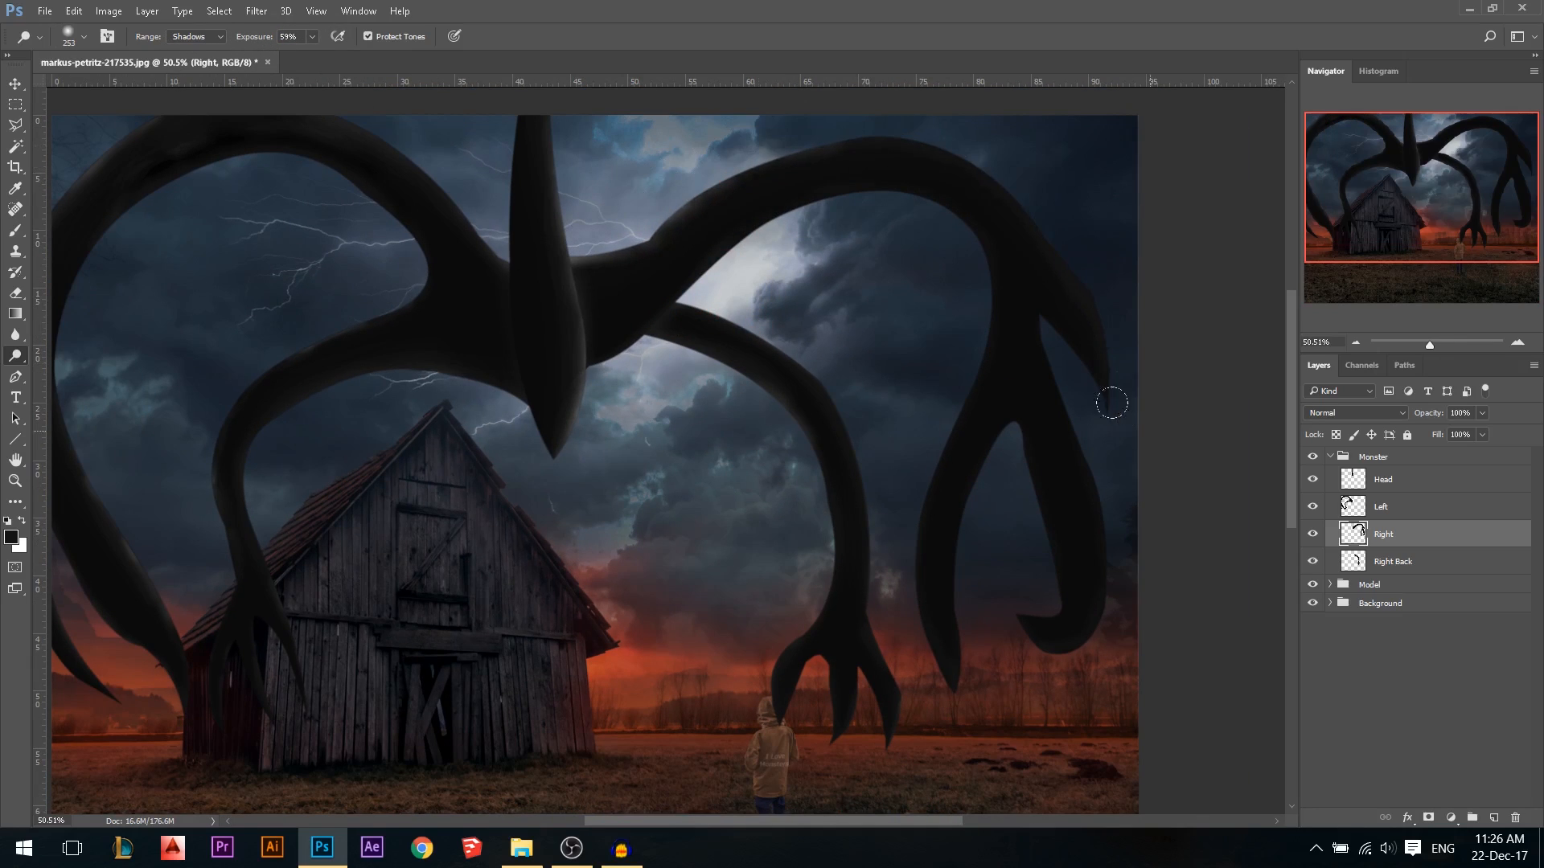
{"action": "left_click_drag", "start_coordinate": [1017, 613], "coordinate": [964, 629]}
{"action": "scroll", "coordinate": [774, 367], "scroll_direction": "down", "scroll_amount": 4}
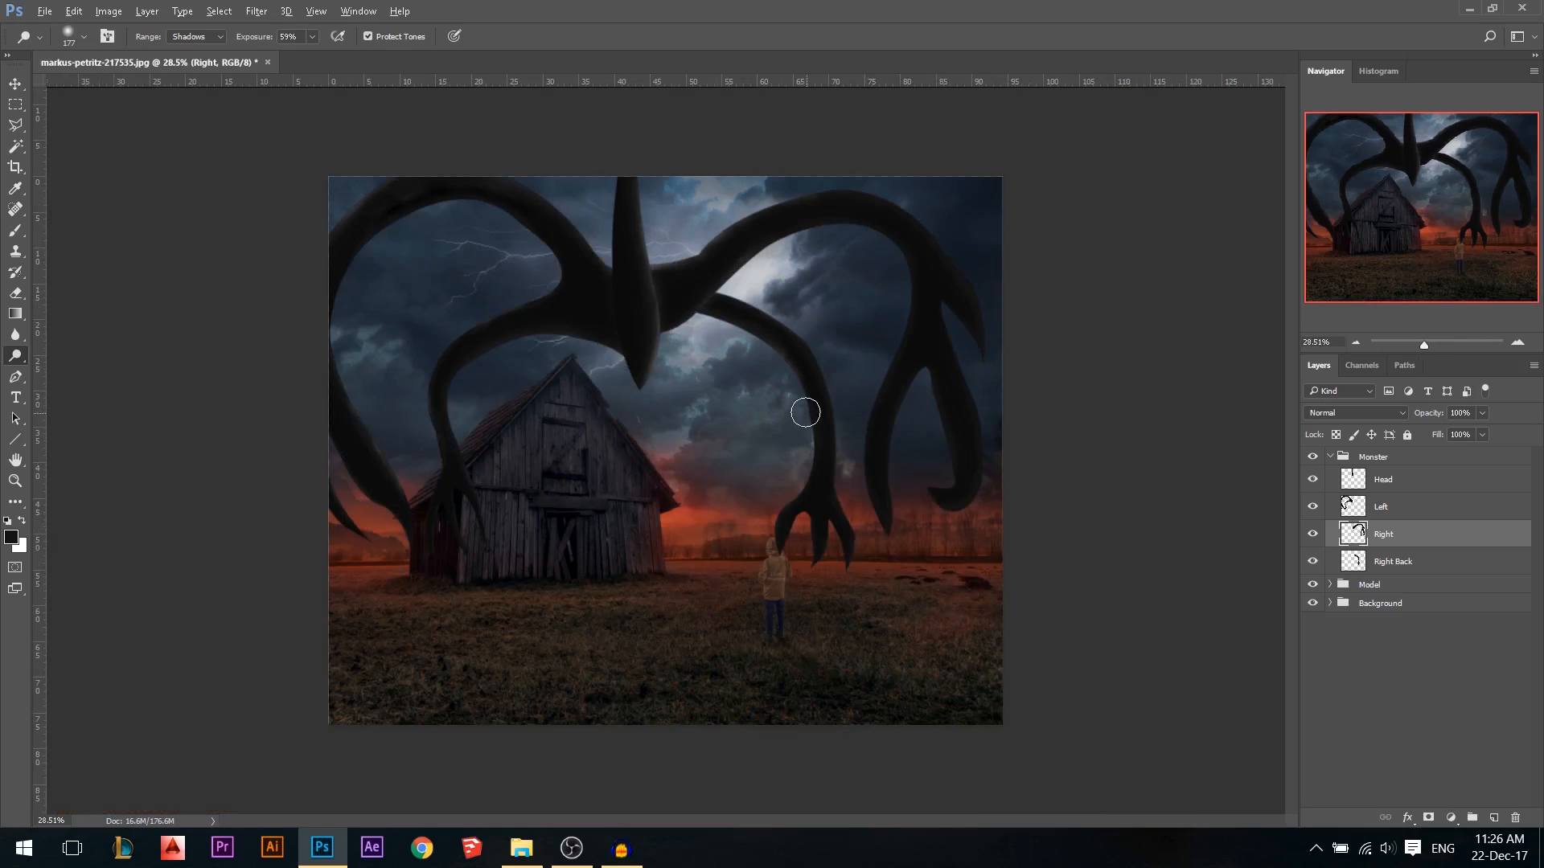
Switch to the Move tool and collapse the Monster group so the group itself is selected
{"action": "left_click", "coordinate": [15, 84]}
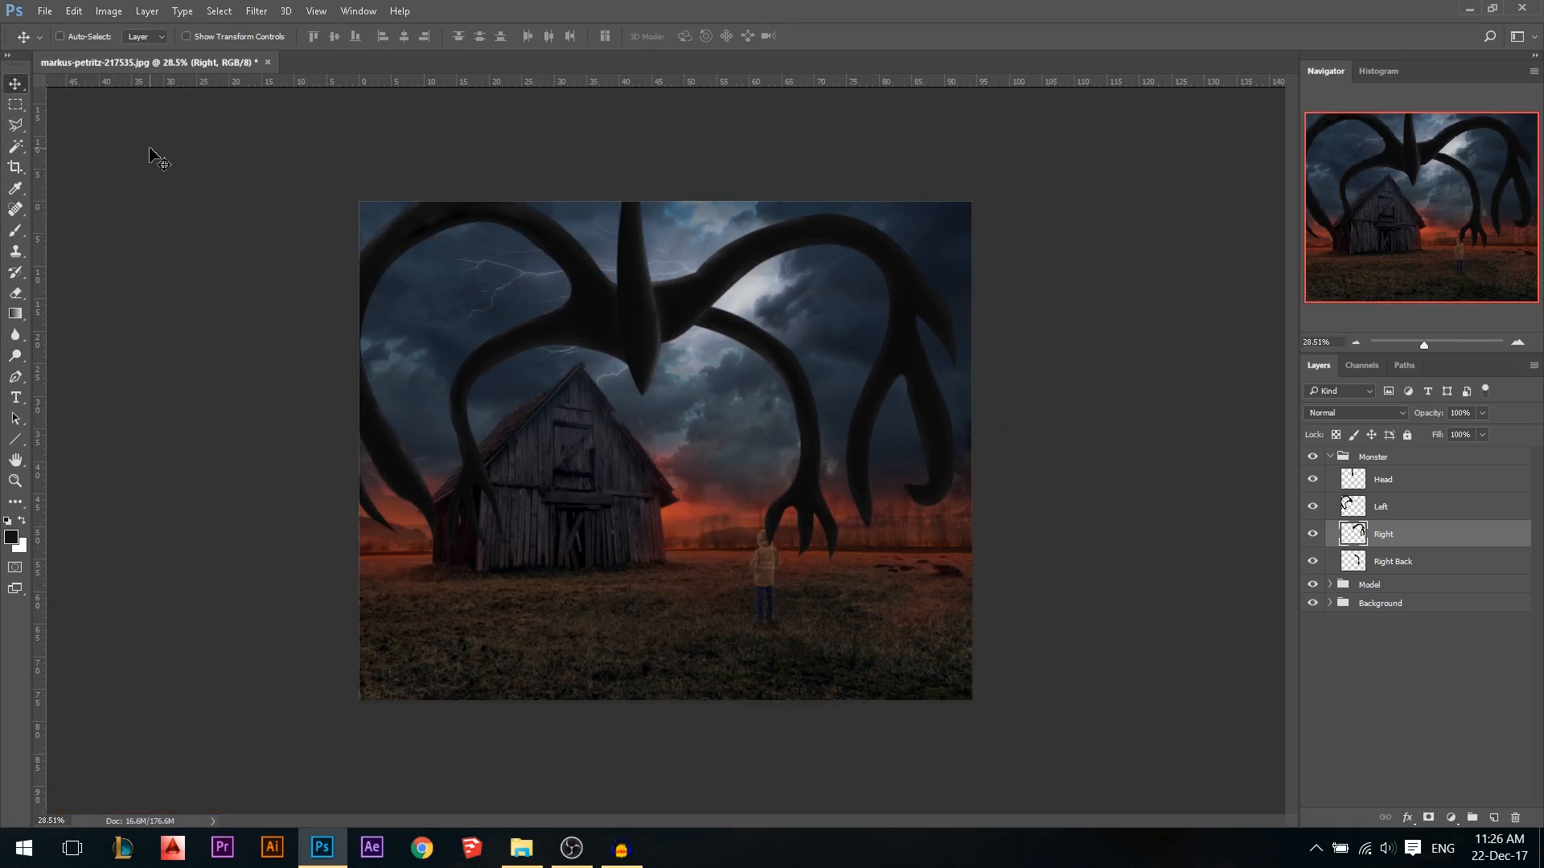
{"action": "scroll", "coordinate": [673, 266], "scroll_direction": "up", "scroll_amount": 1}
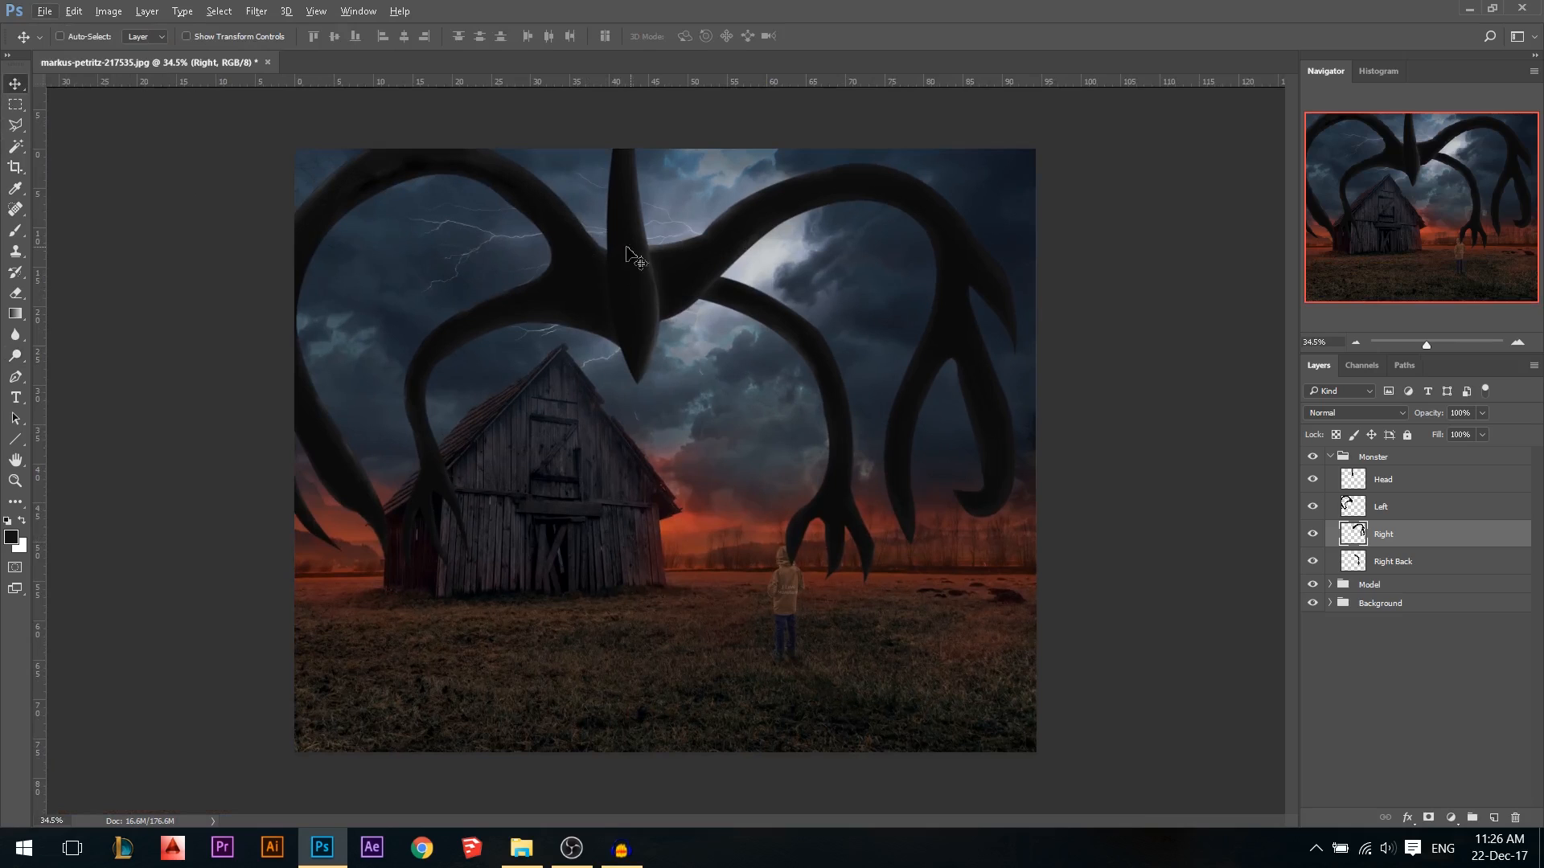
{"action": "left_click", "coordinate": [1330, 457]}
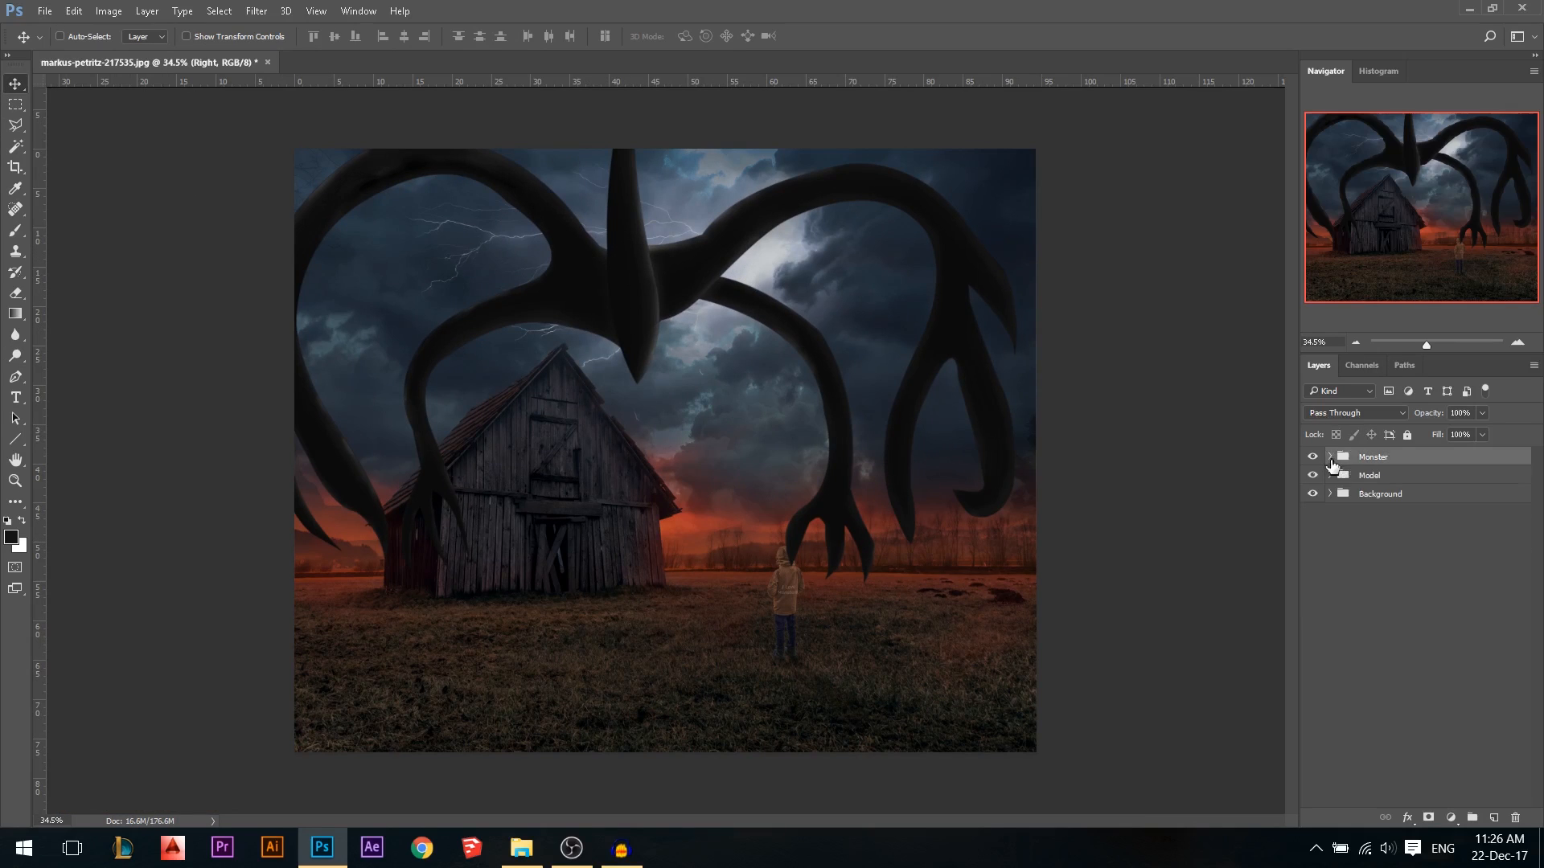
{"action": "scroll", "coordinate": [817, 406], "scroll_direction": "up", "scroll_amount": 1}
{"action": "scroll", "coordinate": [650, 400], "scroll_direction": "down", "scroll_amount": 1}
{"action": "left_click_drag", "start_coordinate": [673, 332], "coordinate": [658, 326]}
{"action": "key", "text": "ctrl+z"}
Add a Curves adjustment above the Monster group and clip it to the group
{"action": "left_click", "coordinate": [1450, 818]}
{"action": "left_click", "coordinate": [1440, 559]}
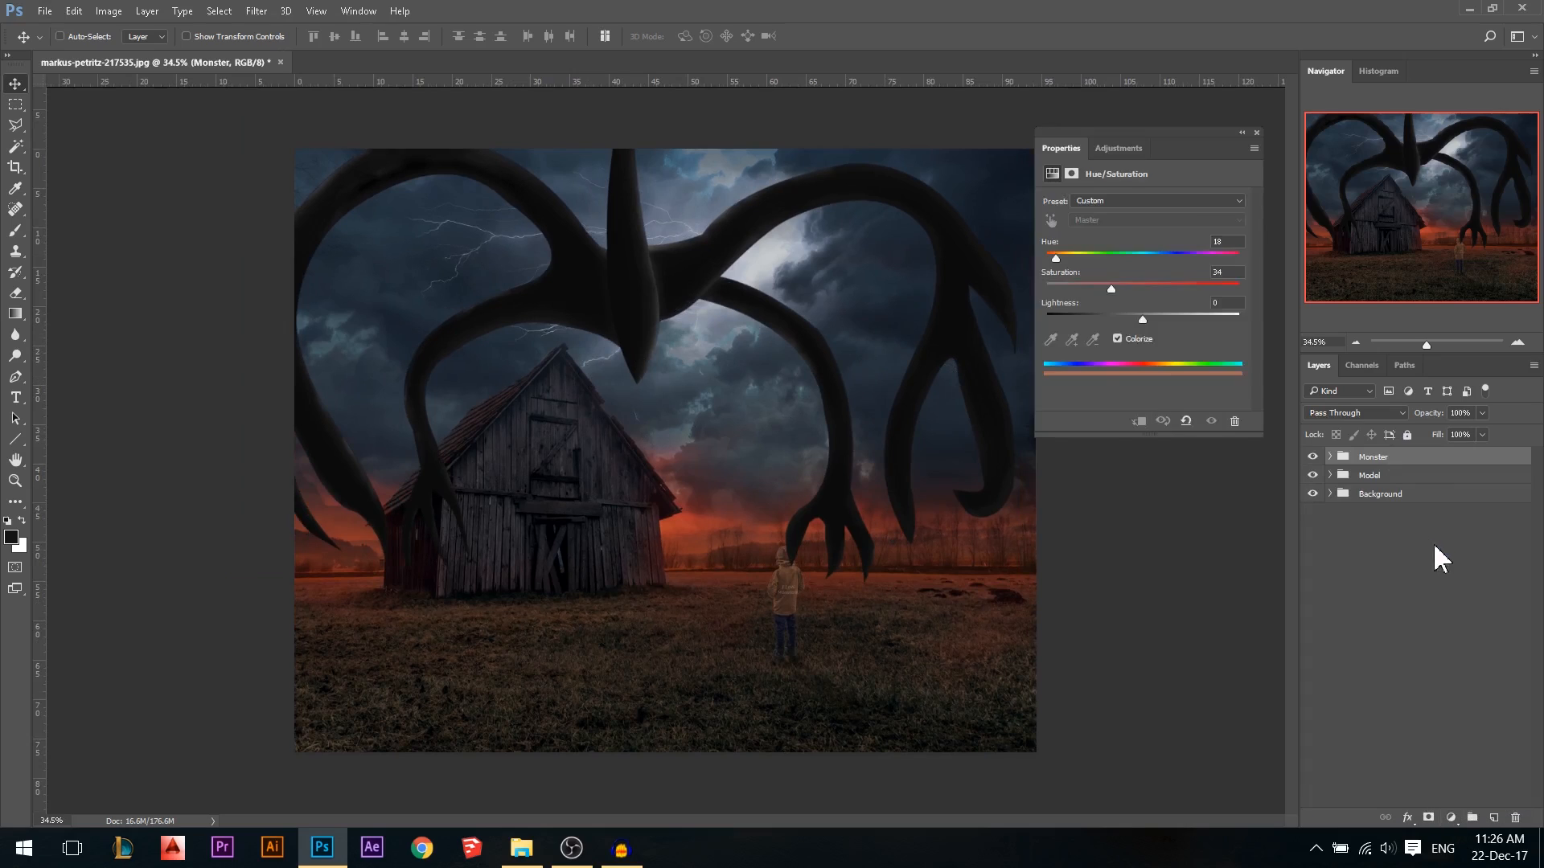
{"action": "left_click", "coordinate": [1140, 421]}
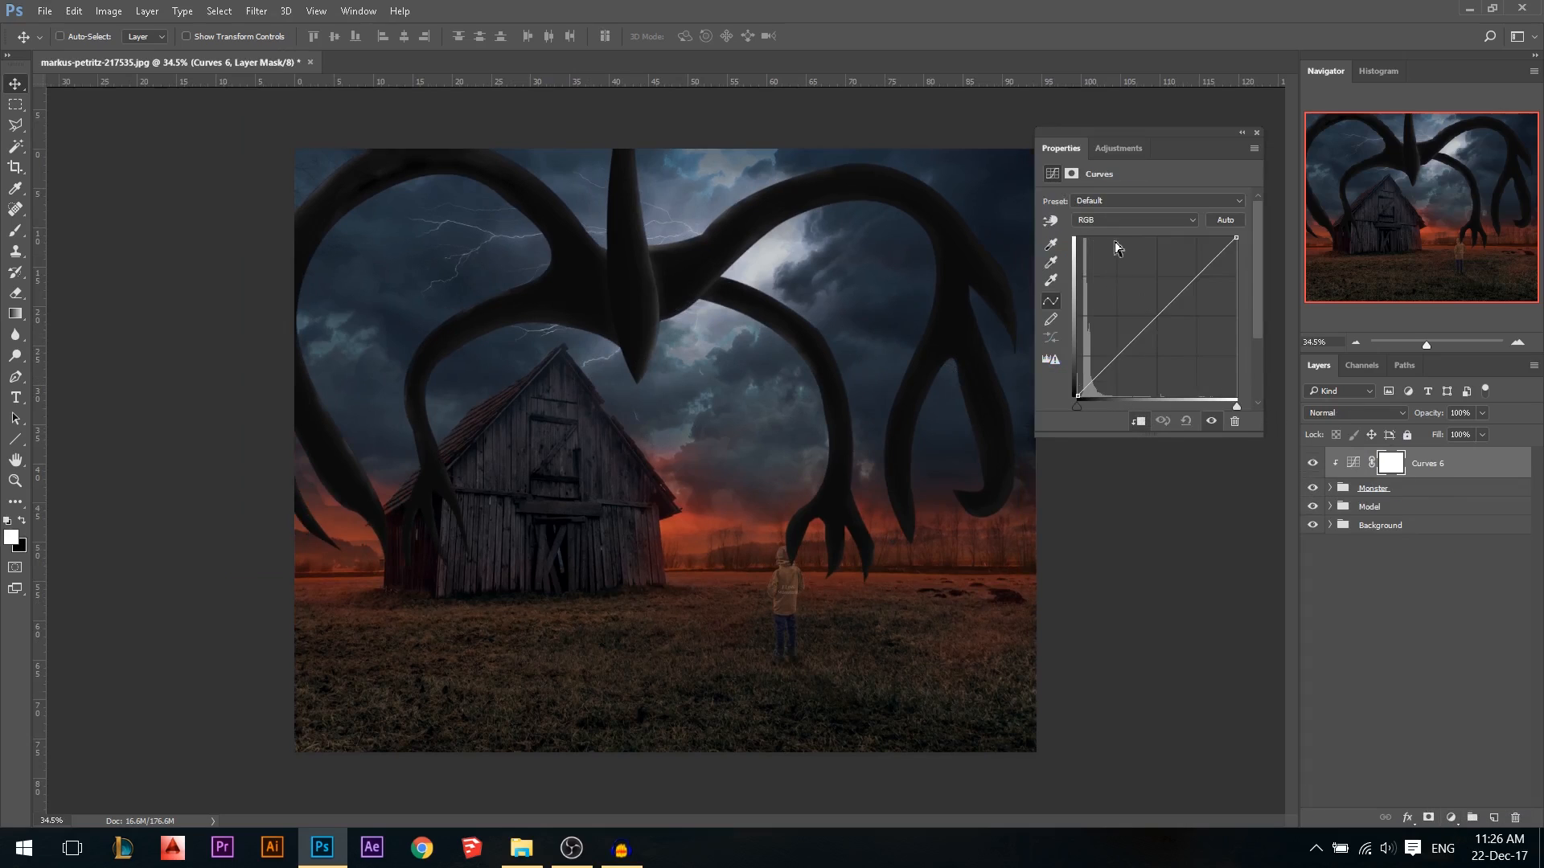
Tint the monster cooler by raising the Blue curve slightly and lowering the Red curve in the shadows
{"action": "left_click", "coordinate": [1133, 219]}
{"action": "left_click", "coordinate": [1097, 263]}
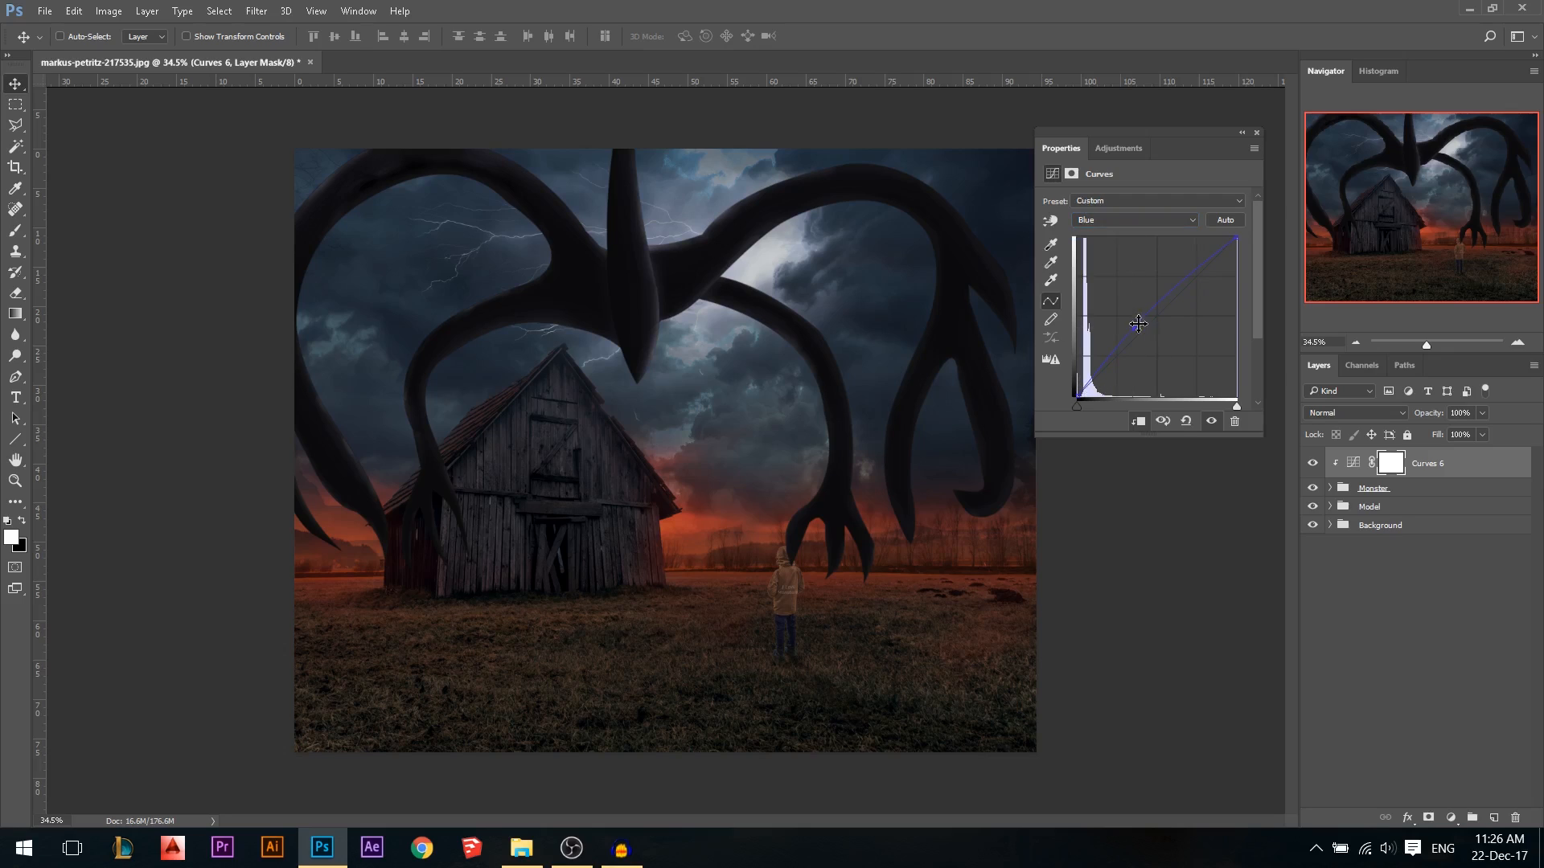
{"action": "left_click", "coordinate": [1123, 222]}
{"action": "left_click", "coordinate": [1094, 243]}
{"action": "left_click_drag", "start_coordinate": [1119, 354], "coordinate": [1123, 370]}
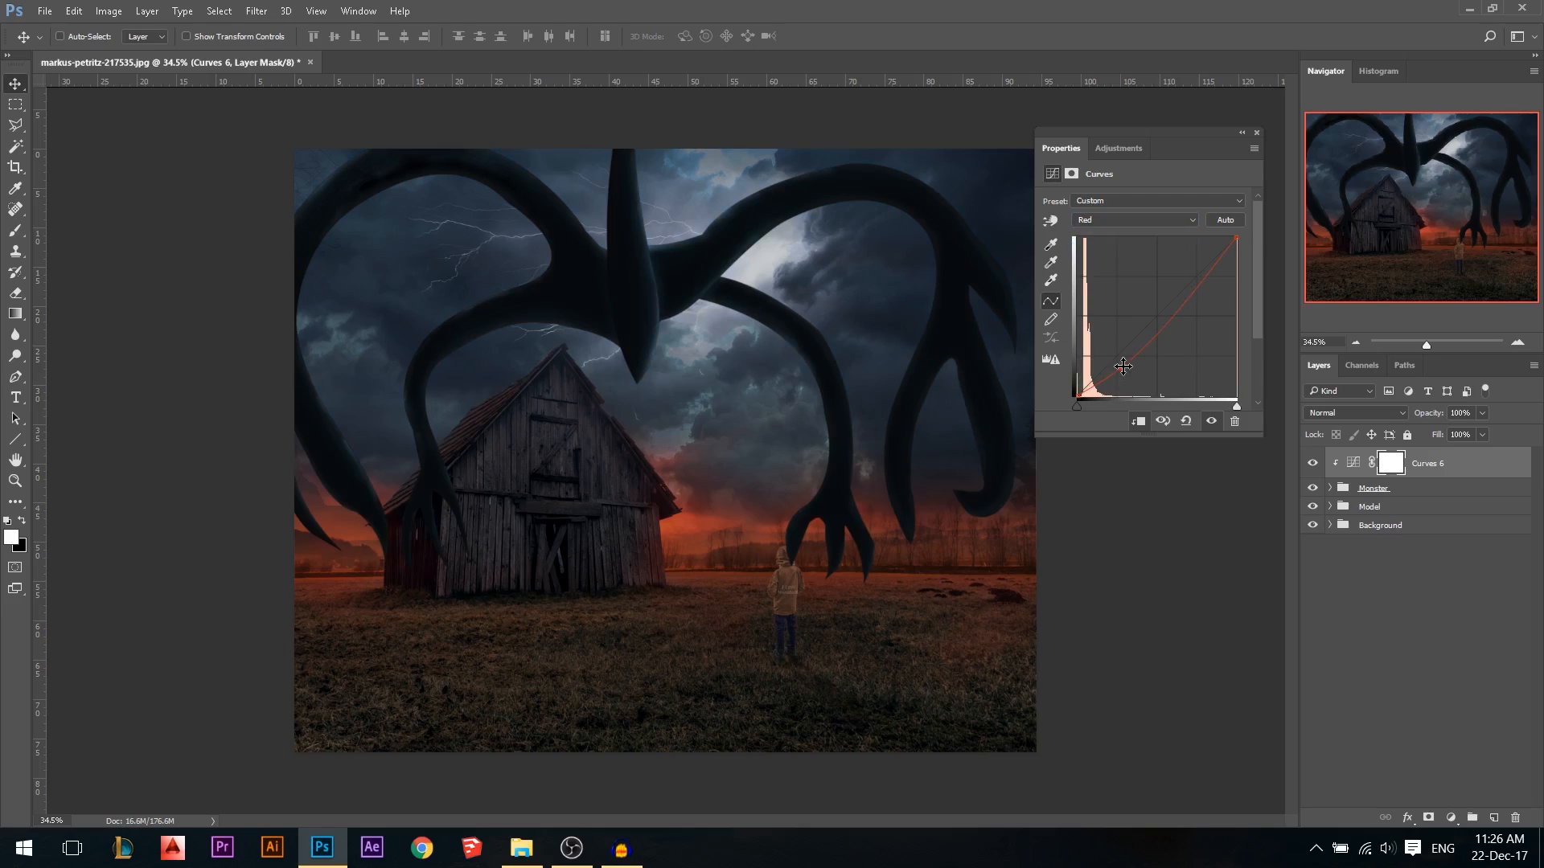
{"action": "left_click", "coordinate": [1257, 132]}
Check the monster with and without the clipped Curves adjustment and reduce that adjustment's opacity to 61%
{"action": "key", "text": "ctrl+plus"}
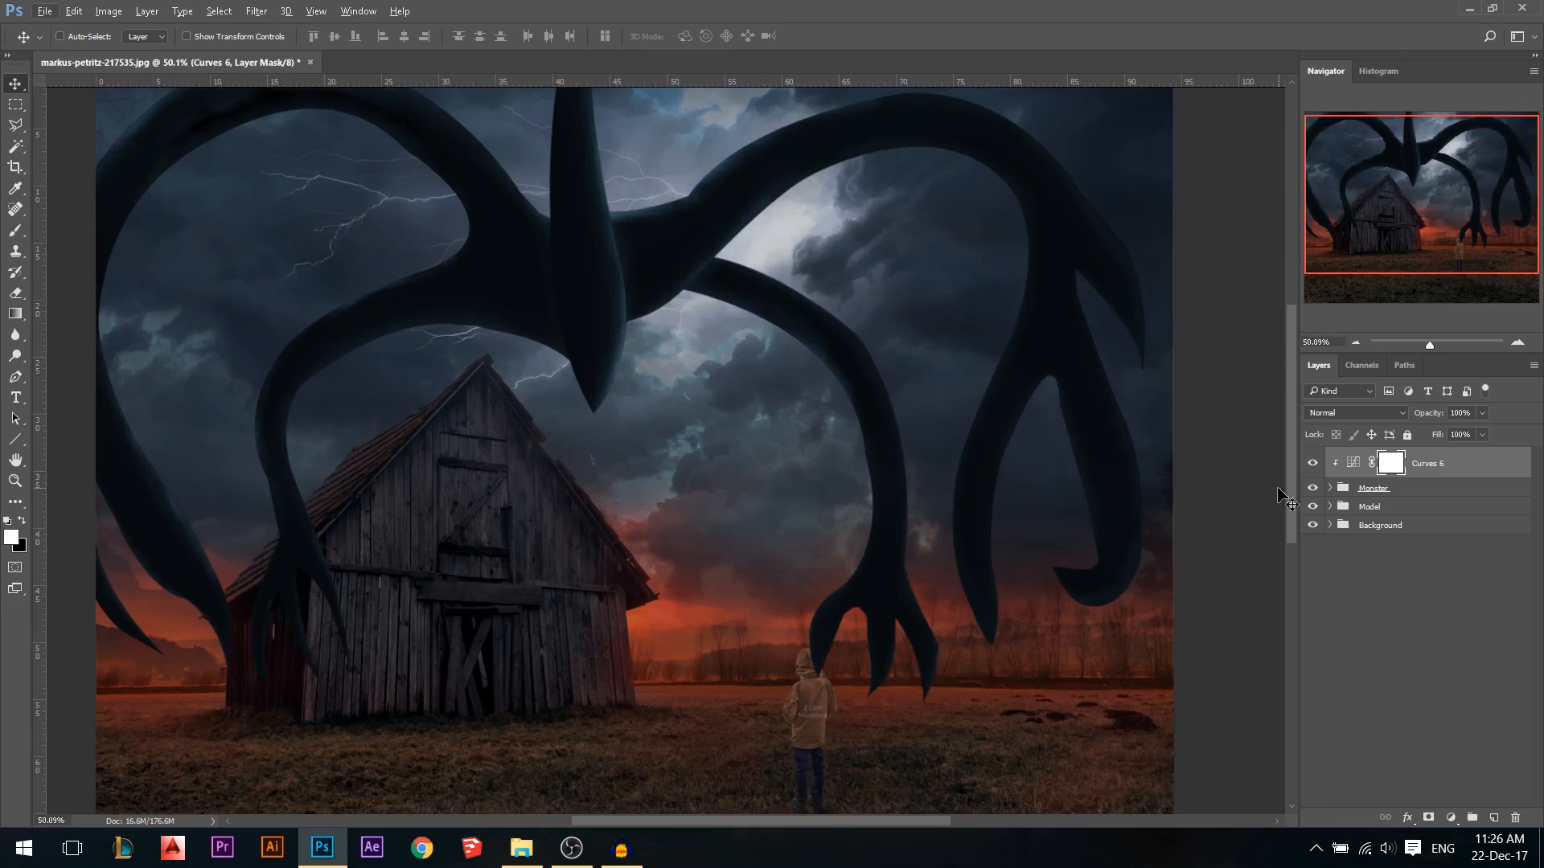
{"action": "left_click", "coordinate": [1314, 465]}
{"action": "scroll", "coordinate": [734, 389], "scroll_direction": "down", "scroll_amount": 1}
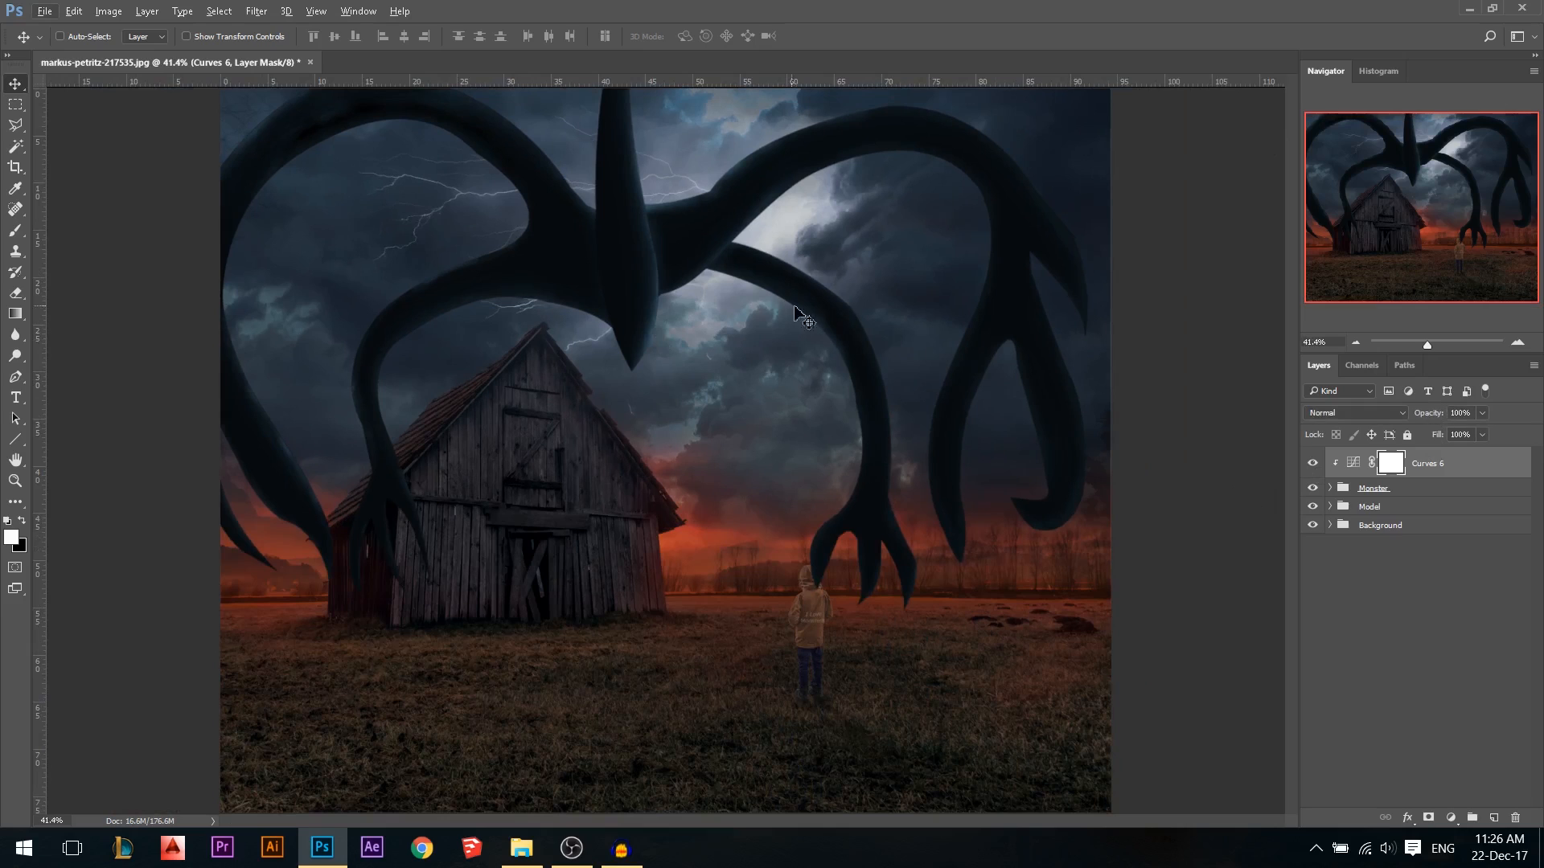
{"action": "left_click_drag", "start_coordinate": [1412, 410], "coordinate": [1395, 412]}
{"action": "scroll", "coordinate": [858, 441], "scroll_direction": "down", "scroll_amount": 1}
{"action": "scroll", "coordinate": [885, 483], "scroll_direction": "up", "scroll_amount": 1}
{"action": "scroll", "coordinate": [909, 331], "scroll_direction": "down", "scroll_amount": 2}
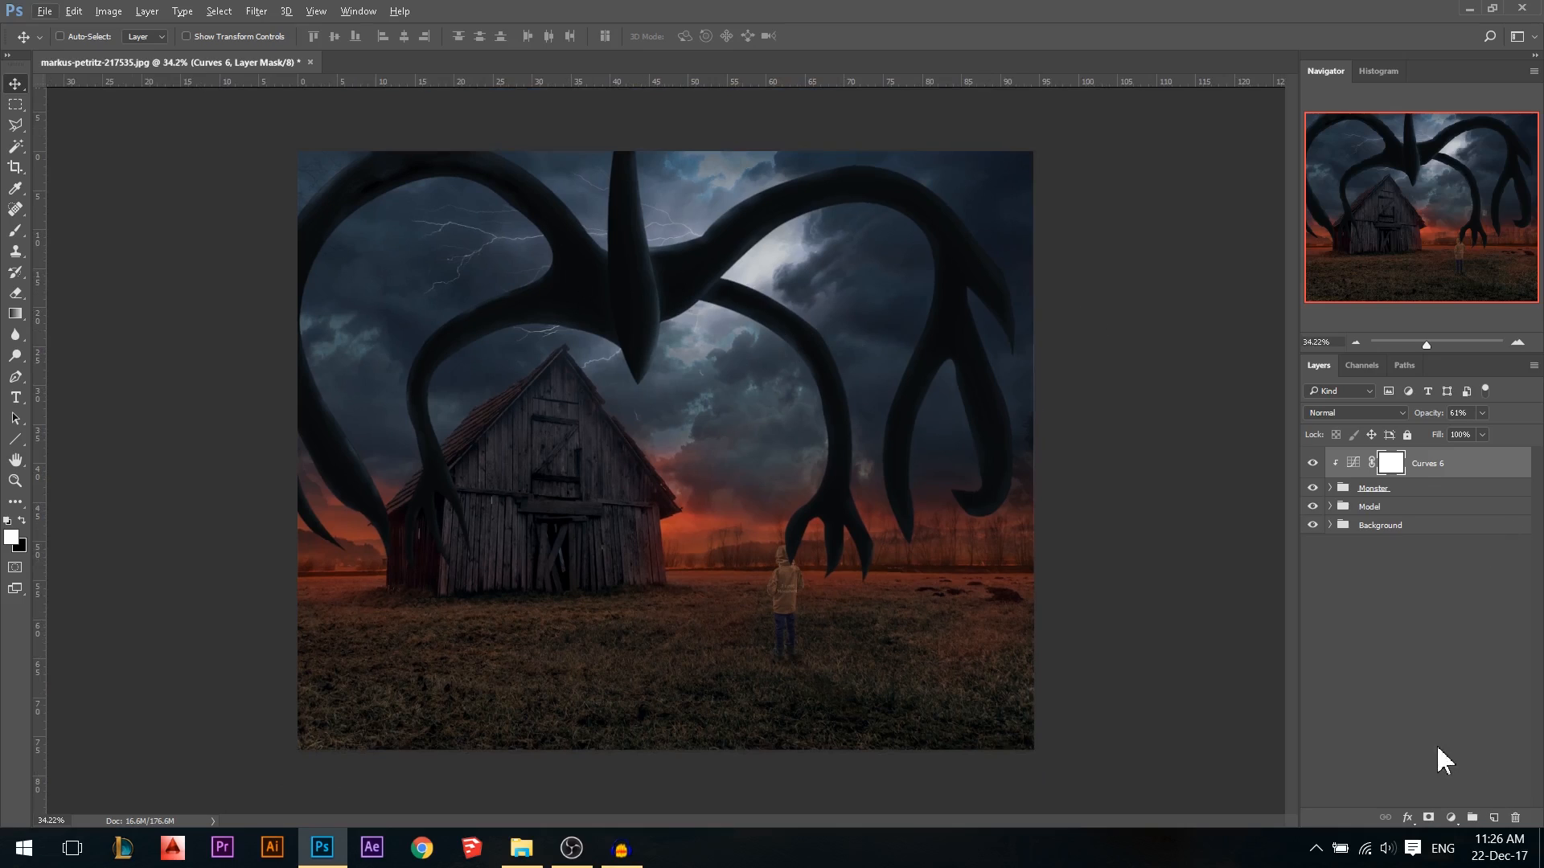
Expand the Monster group and add a layer mask to the Head layer
{"action": "left_click", "coordinate": [1380, 492]}
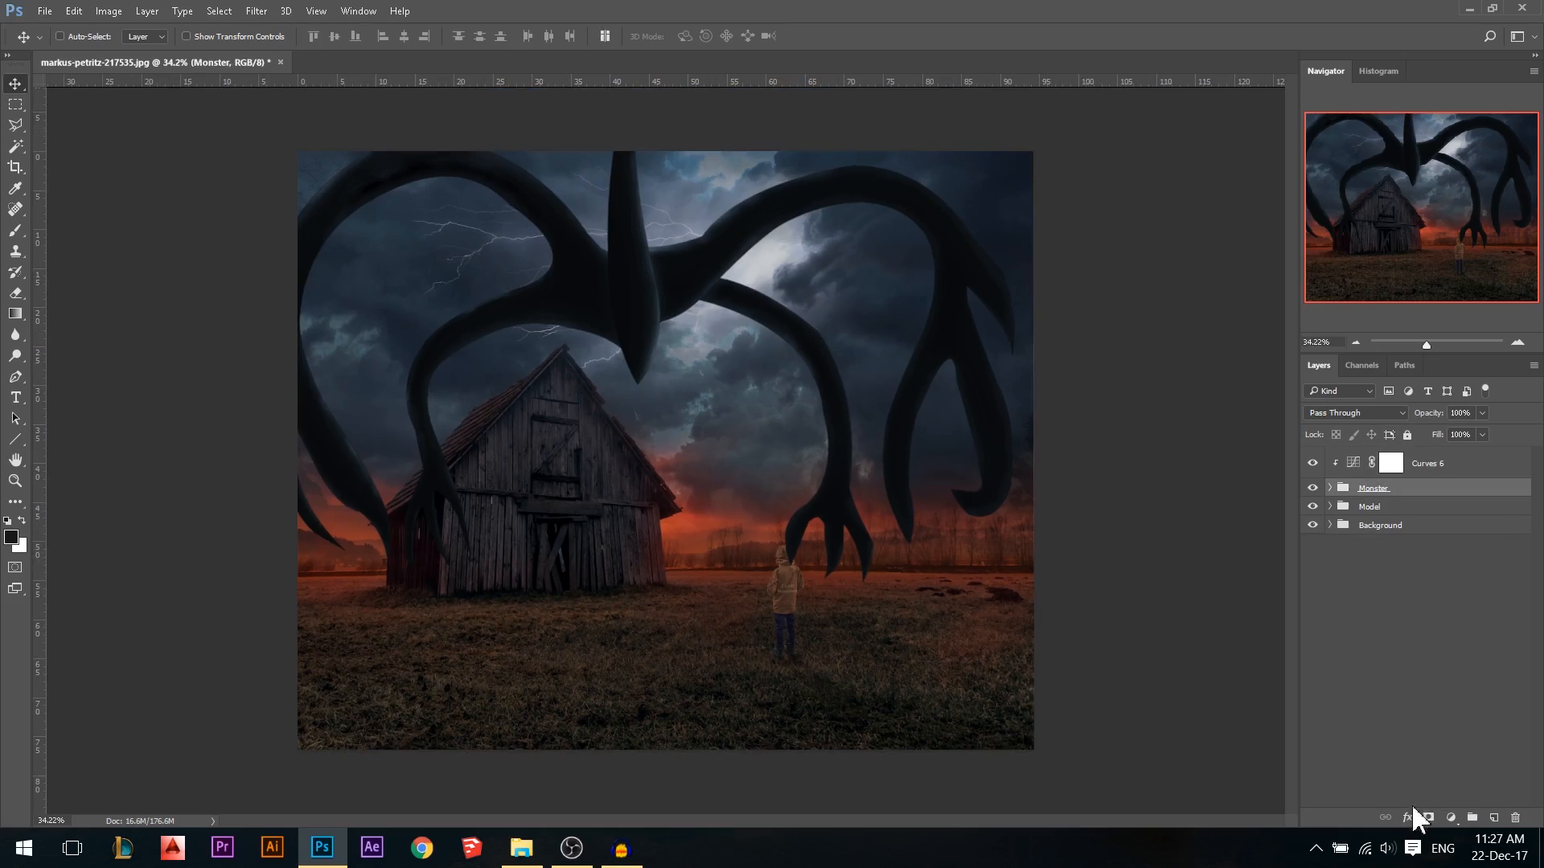
{"action": "left_click", "coordinate": [1331, 488]}
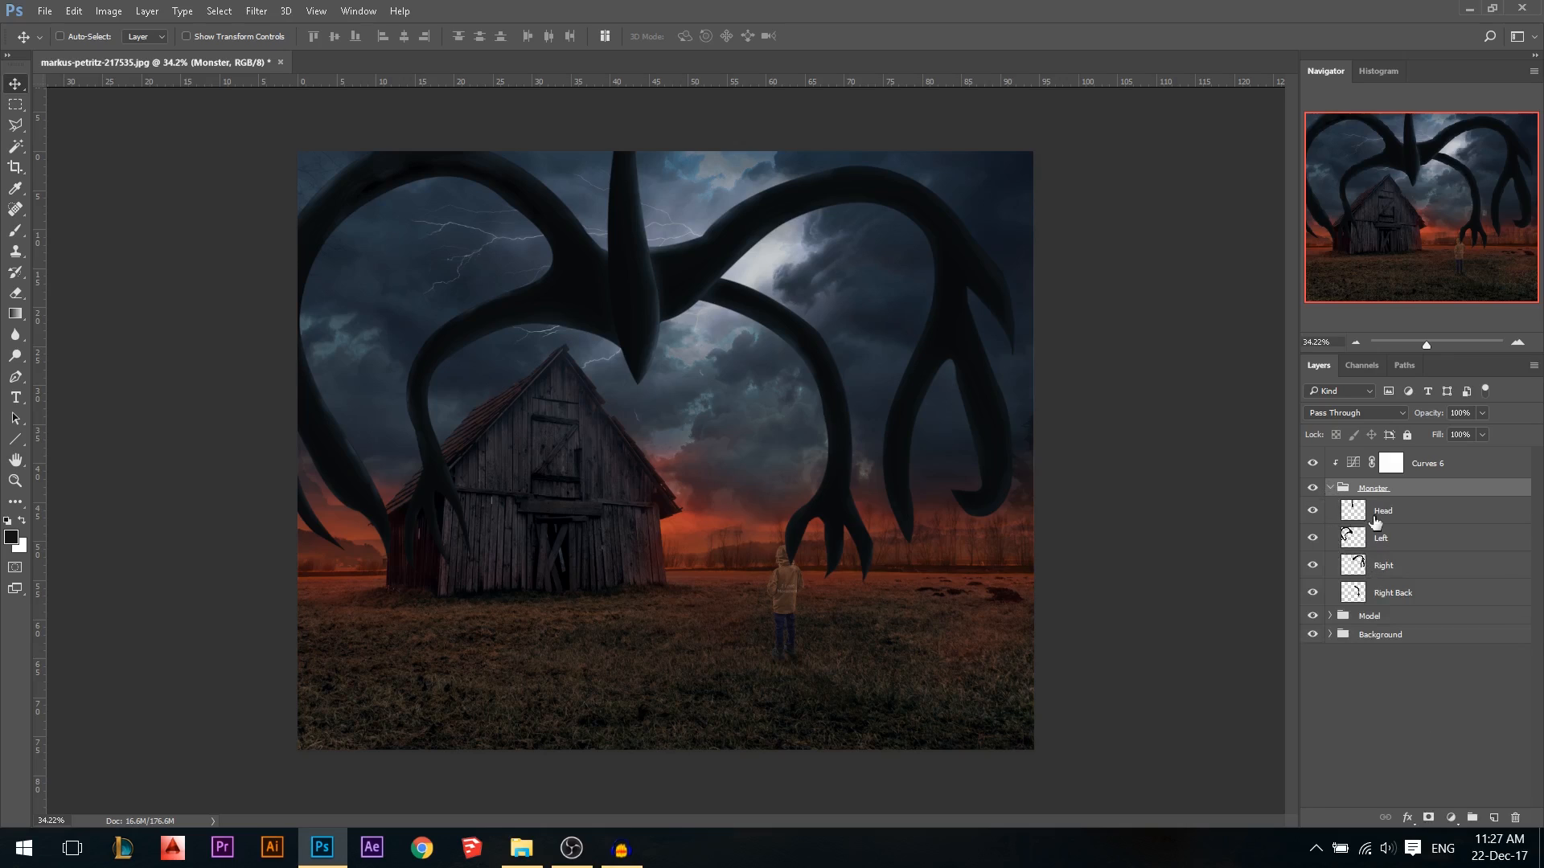
{"action": "left_click", "coordinate": [1367, 517]}
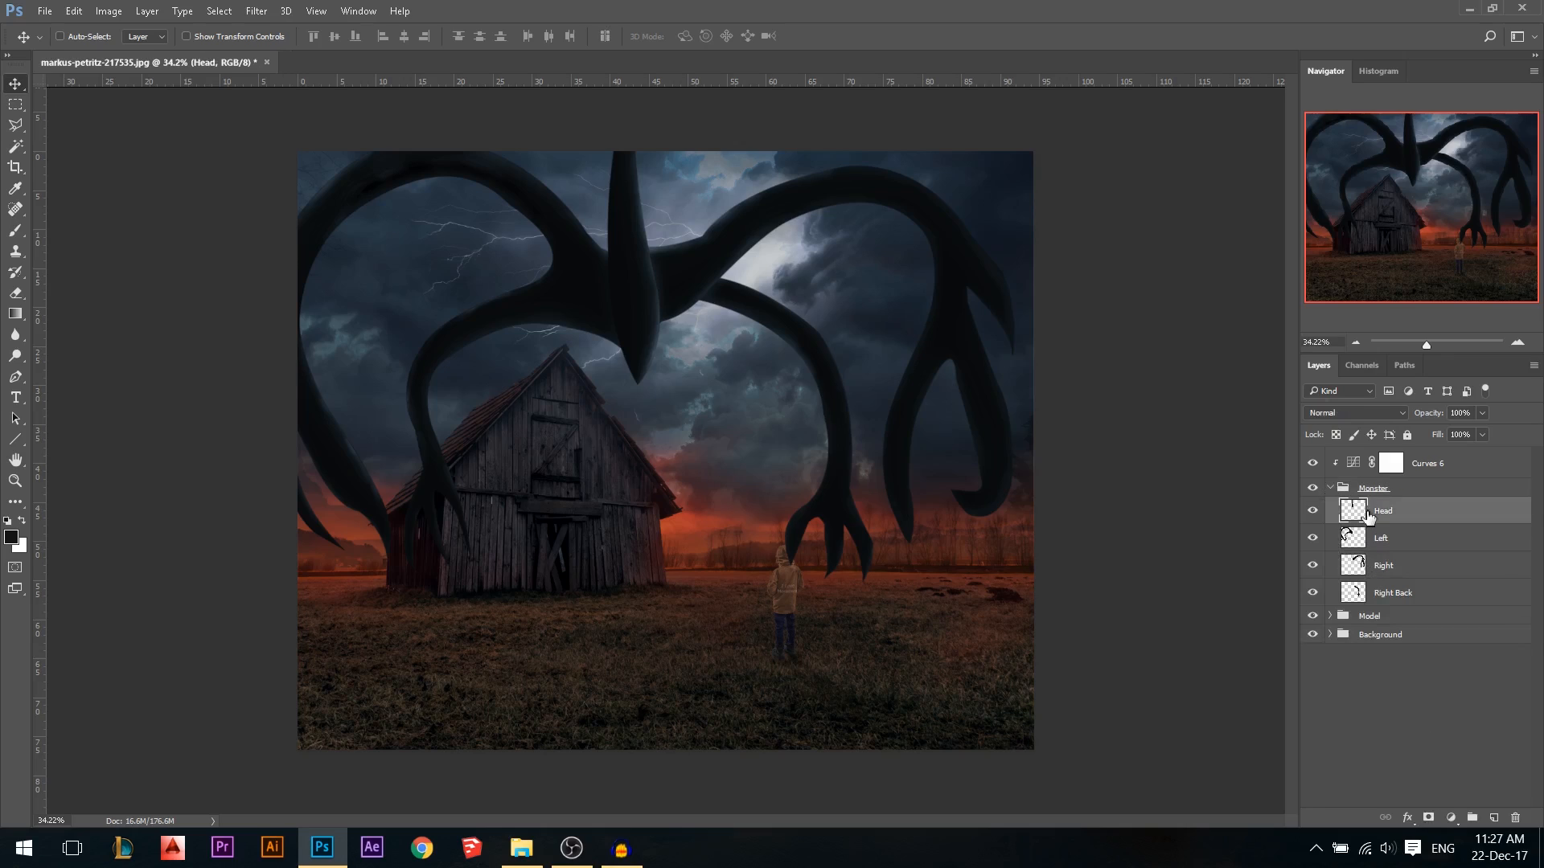
{"action": "left_click", "coordinate": [1429, 818]}
Set up the Brush tool with a textured cloud-like brush and black as the foreground colour
{"action": "left_click", "coordinate": [15, 231]}
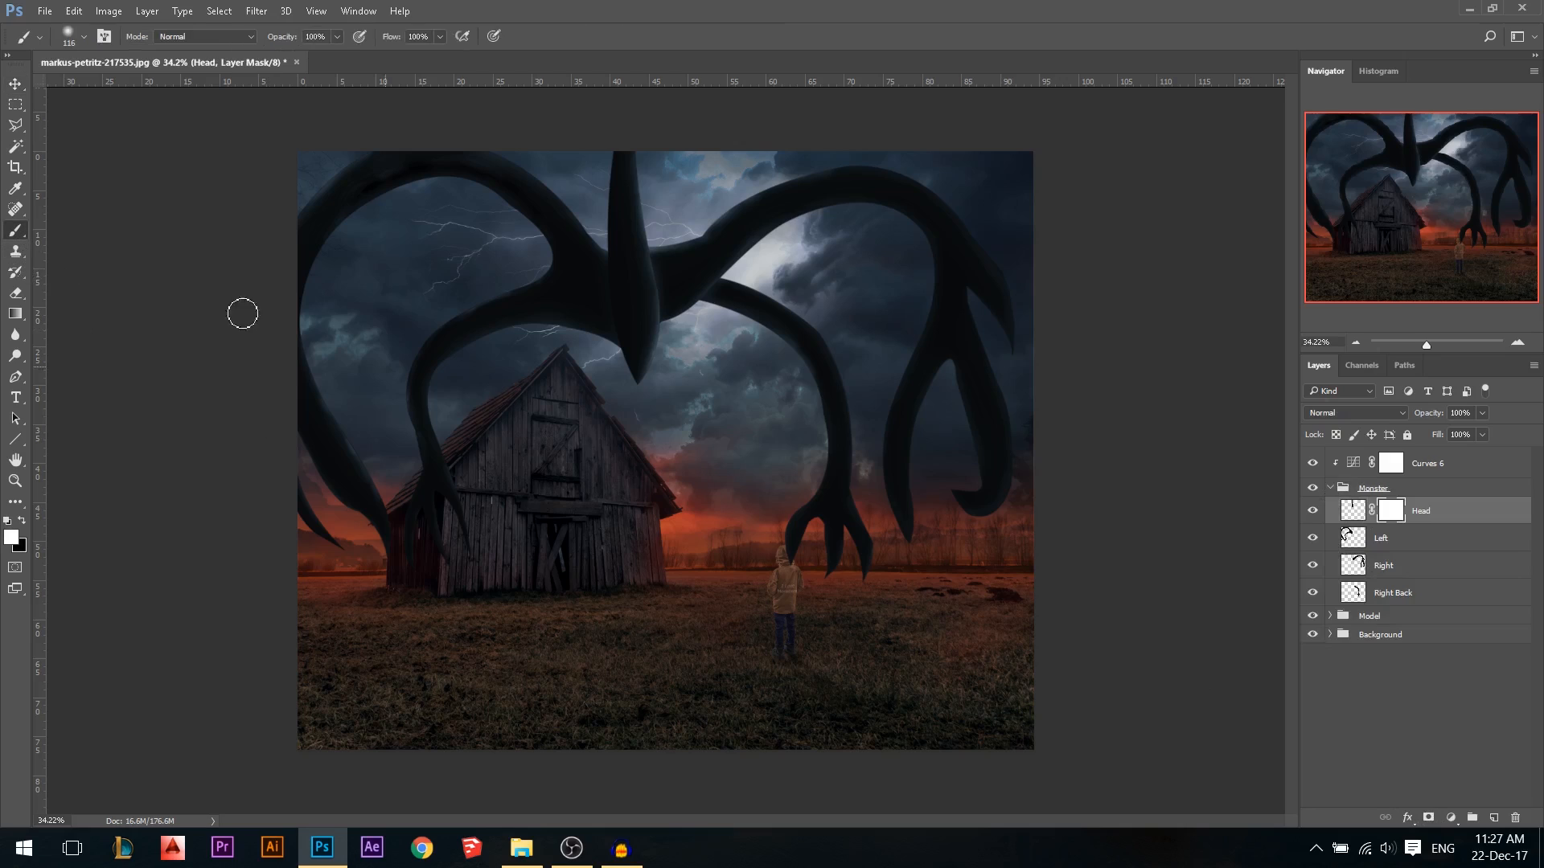
{"action": "right_click", "coordinate": [709, 451]}
{"action": "scroll", "coordinate": [1007, 666], "scroll_direction": "down", "scroll_amount": 10}
{"action": "left_click", "coordinate": [890, 619]}
{"action": "left_click_drag", "start_coordinate": [580, 374], "coordinate": [370, 374]}
{"action": "left_click", "coordinate": [22, 521]}
Paint lightly on the Head mask around the head's upper part, with brush opacity at 14% and then 7%
{"action": "left_click_drag", "start_coordinate": [280, 37], "coordinate": [249, 42]}
{"action": "mouse_move", "coordinate": [646, 225]}
{"action": "left_mouse_down"}
{"action": "mouse_move", "coordinate": [610, 231]}
{"action": "mouse_move", "coordinate": [555, 148]}
{"action": "left_mouse_up"}
{"action": "left_click_drag", "start_coordinate": [581, 242], "coordinate": [576, 300]}
{"action": "scroll", "coordinate": [657, 187], "scroll_direction": "up", "scroll_amount": 2}
{"action": "left_click_drag", "start_coordinate": [655, 161], "coordinate": [691, 157]}
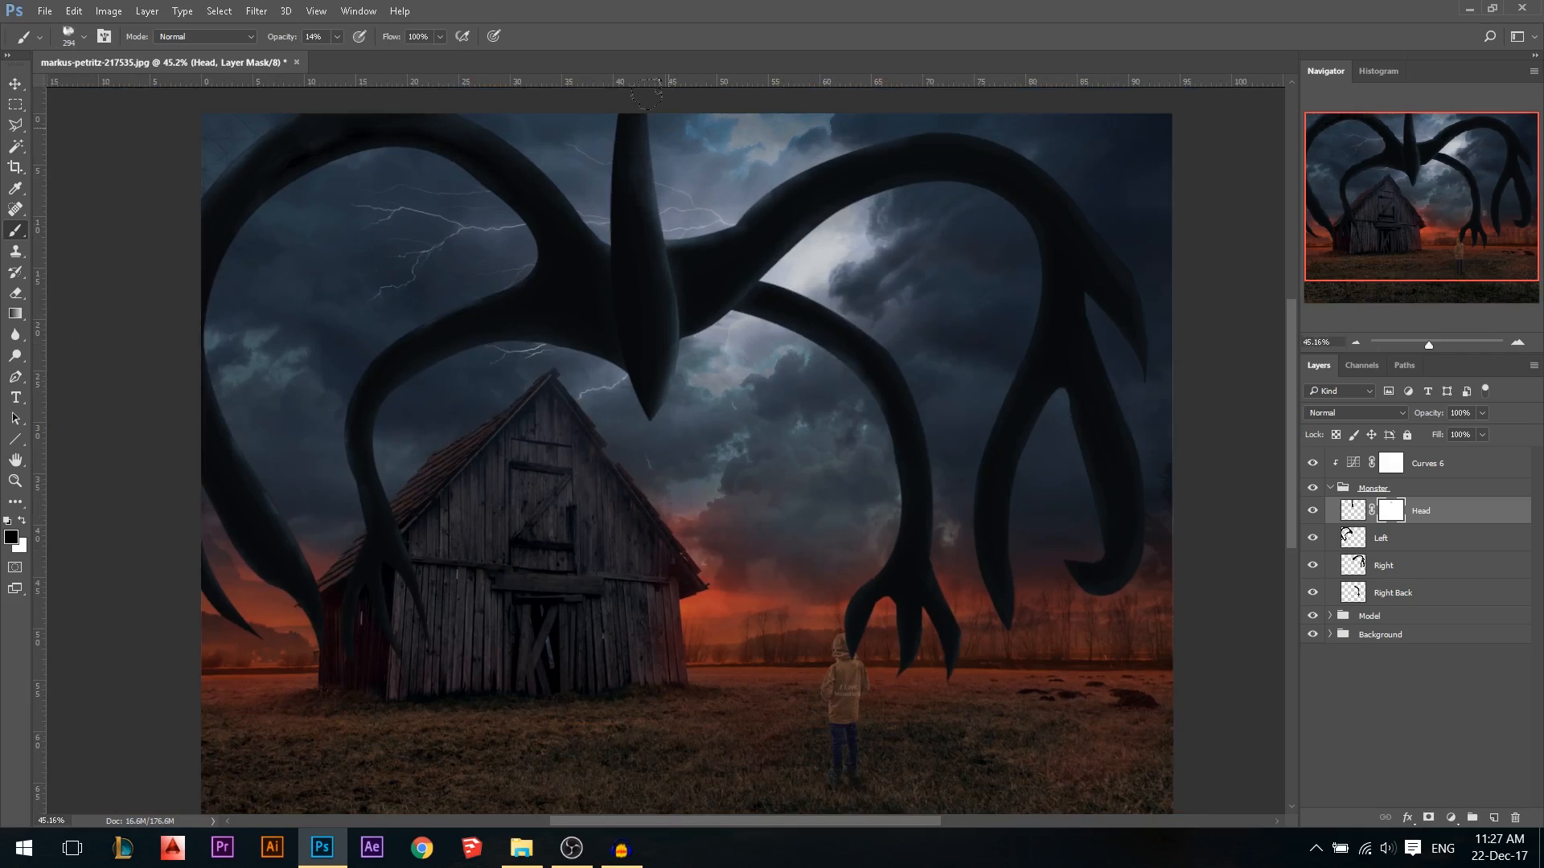
{"action": "left_click_drag", "start_coordinate": [296, 42], "coordinate": [289, 43]}
{"action": "left_click_drag", "start_coordinate": [555, 286], "coordinate": [565, 295]}
Identify the Left arm layer by its visibility and add a layer mask to it
{"action": "left_click", "coordinate": [1314, 538]}
{"action": "left_click", "coordinate": [1355, 537]}
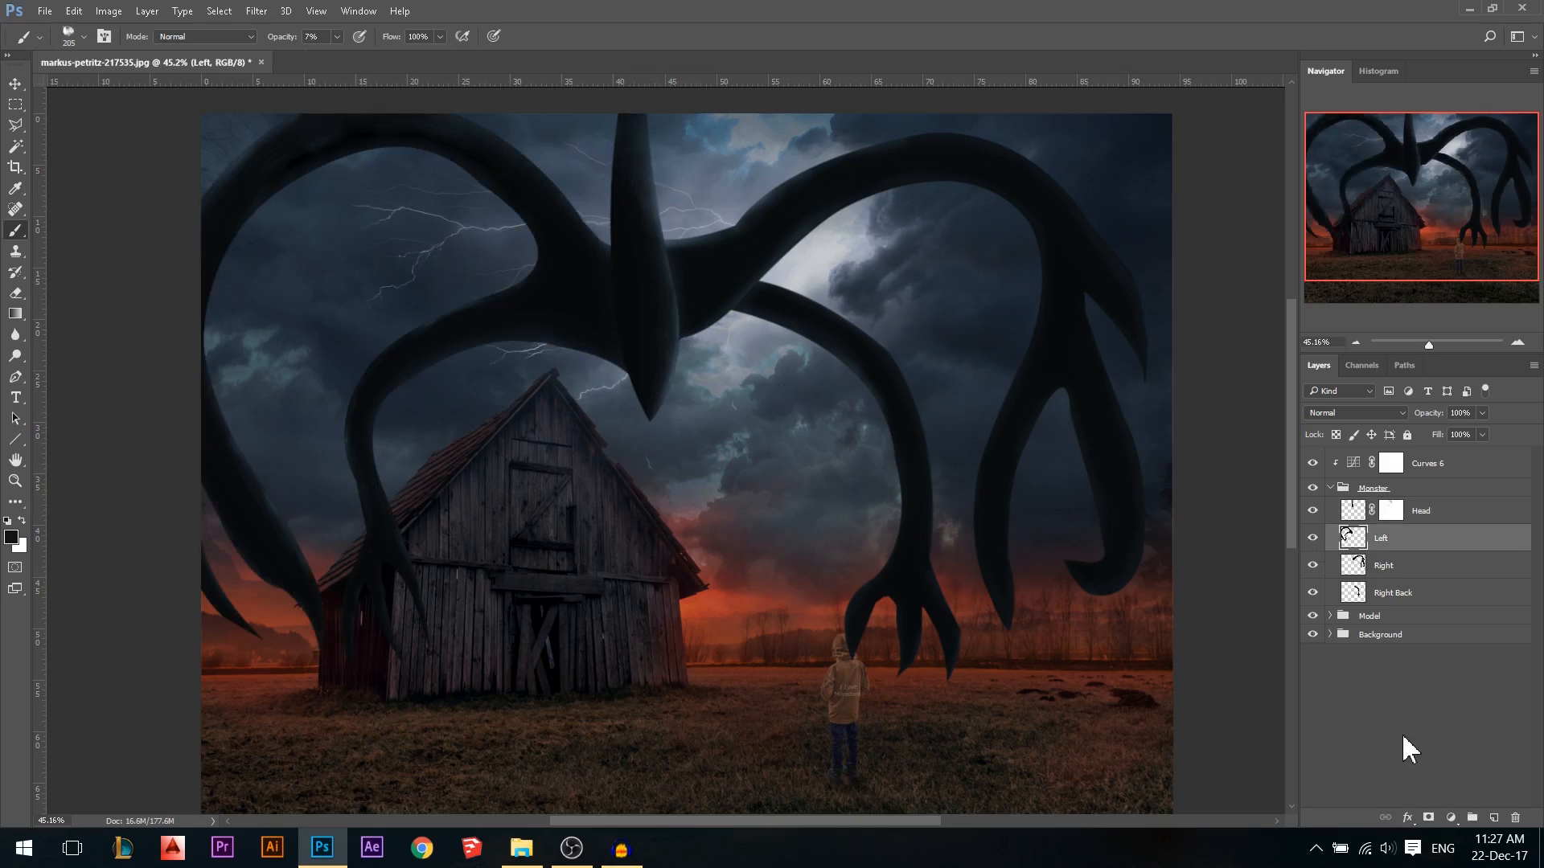
{"action": "left_click", "coordinate": [1429, 818]}
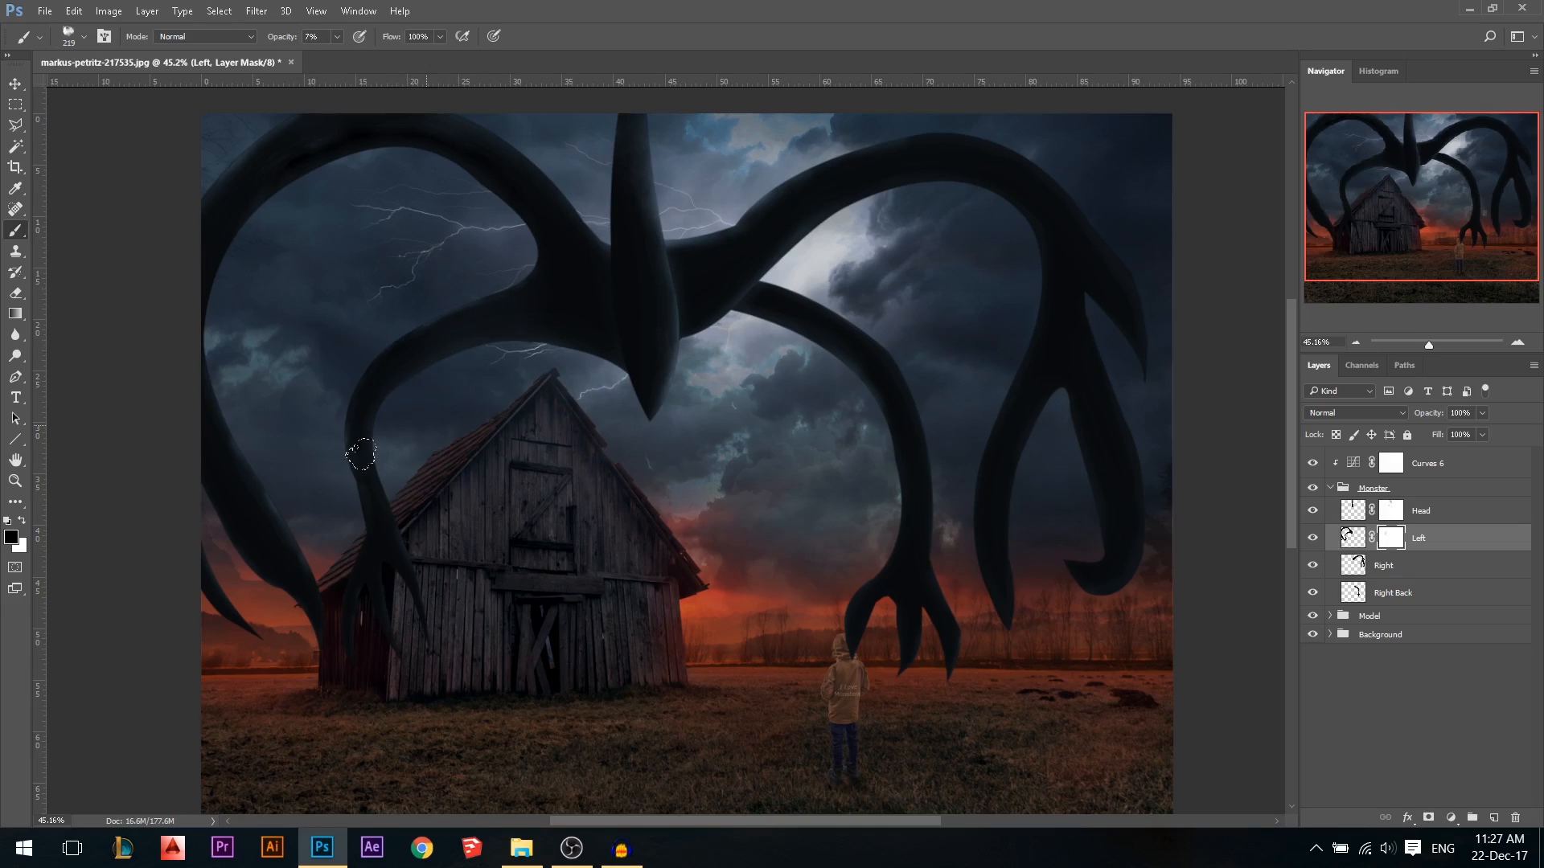
Mask out the left arm's claws where they overlap the barn, painting at 100% brush opacity
{"action": "key", "text": "0"}
{"action": "left_click_drag", "start_coordinate": [406, 491], "coordinate": [430, 518]}
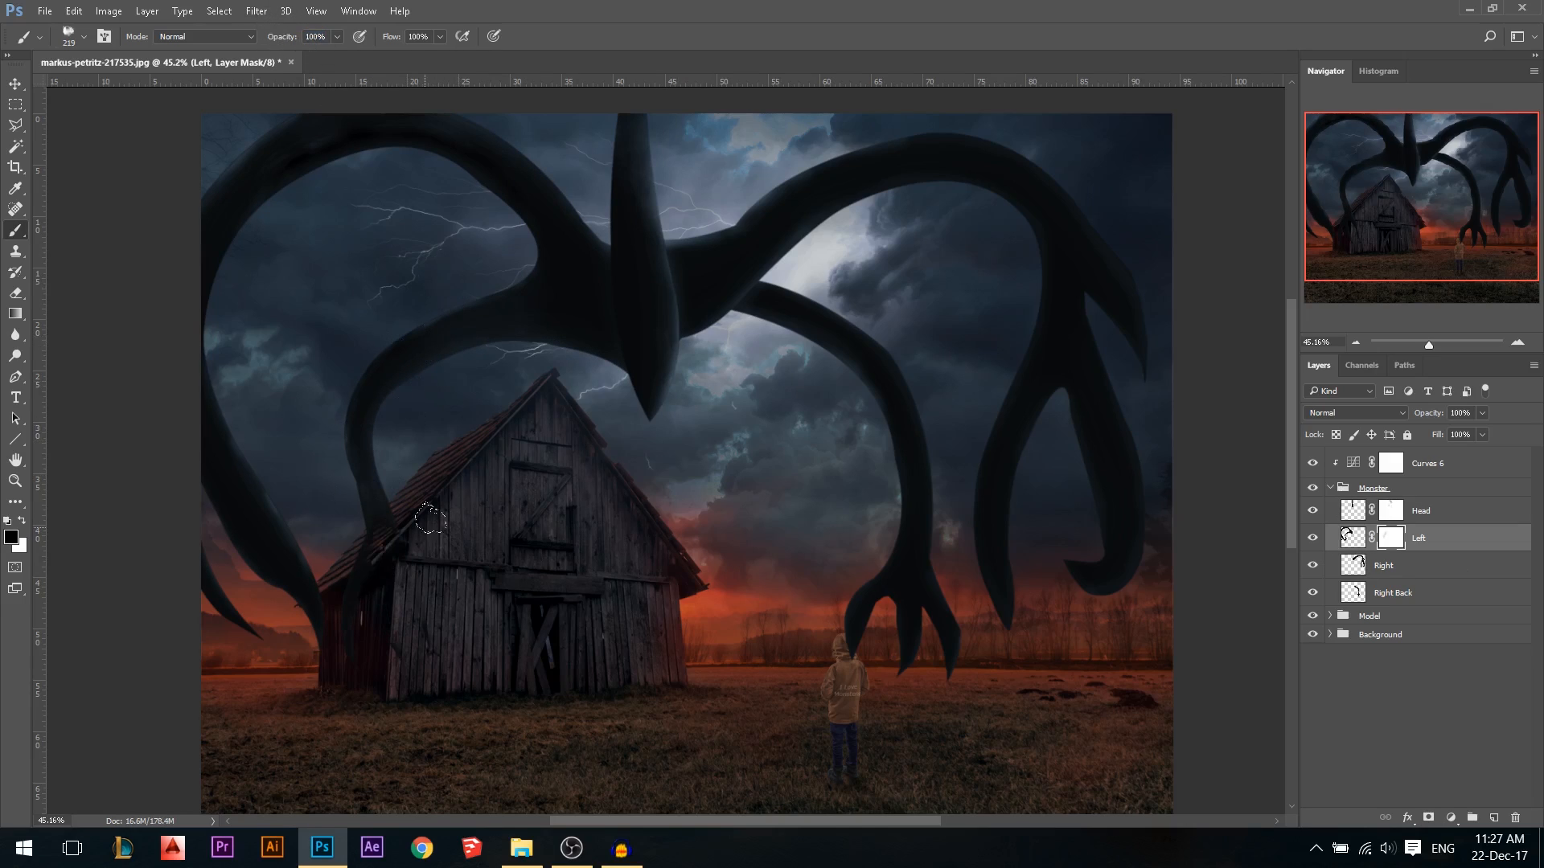
{"action": "key", "text": "ctrl+z"}
{"action": "left_click_drag", "start_coordinate": [408, 605], "coordinate": [384, 606]}
{"action": "mouse_move", "coordinate": [350, 660]}
{"action": "left_mouse_down"}
{"action": "mouse_move", "coordinate": [362, 572]}
{"action": "mouse_move", "coordinate": [387, 541]}
{"action": "mouse_move", "coordinate": [384, 607]}
{"action": "left_mouse_up"}
{"action": "left_click_drag", "start_coordinate": [464, 524], "coordinate": [523, 521]}
Fade the inner left arm behind the barn roof on its mask, using brush opacities of 19% and 5%
{"action": "left_click_drag", "start_coordinate": [291, 38], "coordinate": [277, 45]}
{"action": "left_click_drag", "start_coordinate": [405, 414], "coordinate": [341, 462]}
{"action": "left_click_drag", "start_coordinate": [432, 272], "coordinate": [464, 277]}
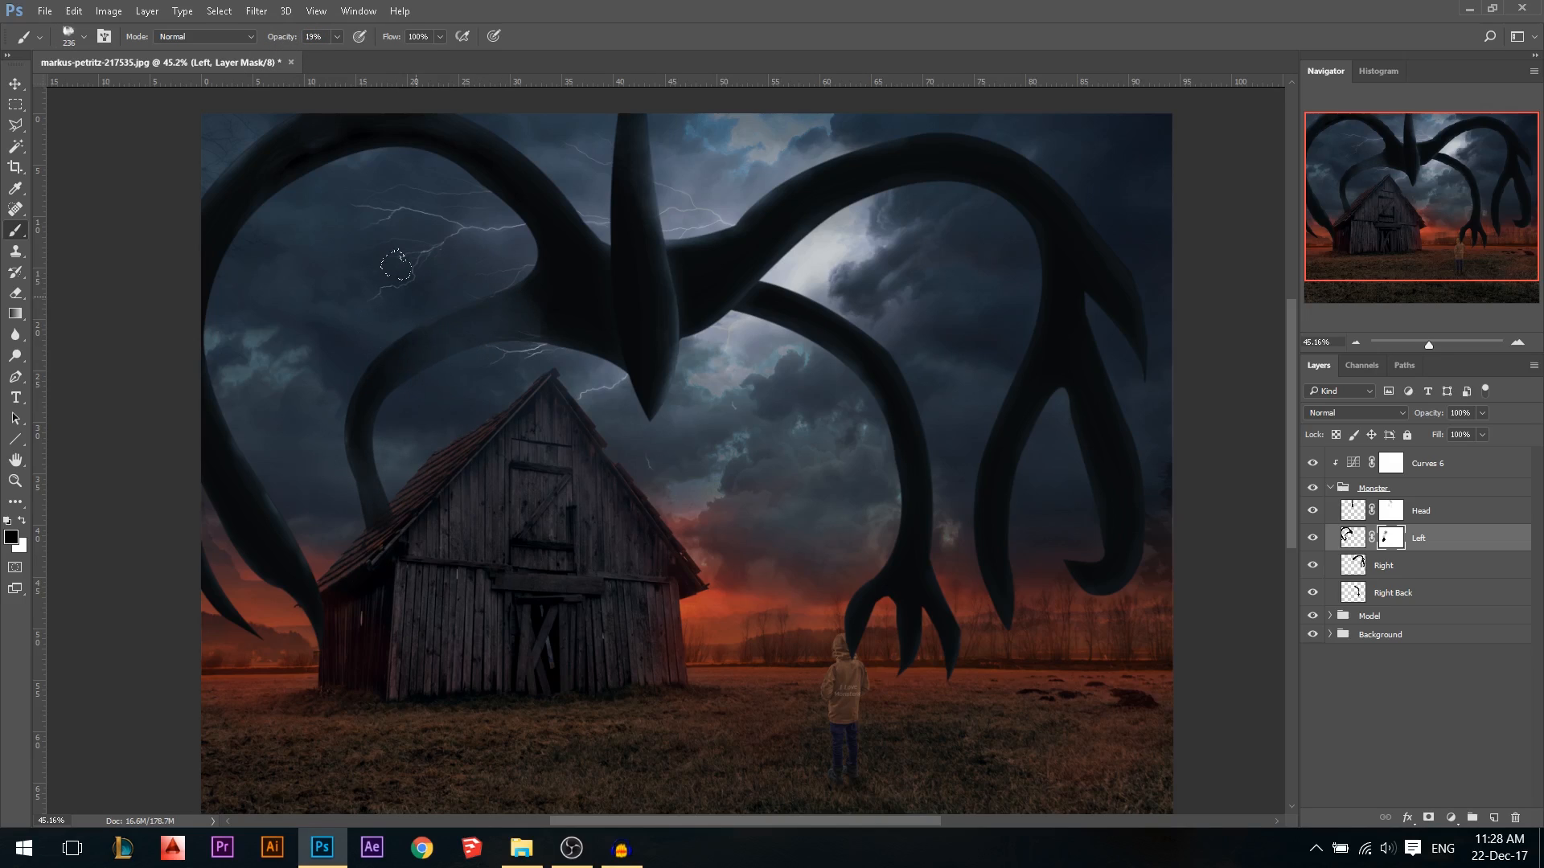
{"action": "left_click_drag", "start_coordinate": [283, 38], "coordinate": [276, 39]}
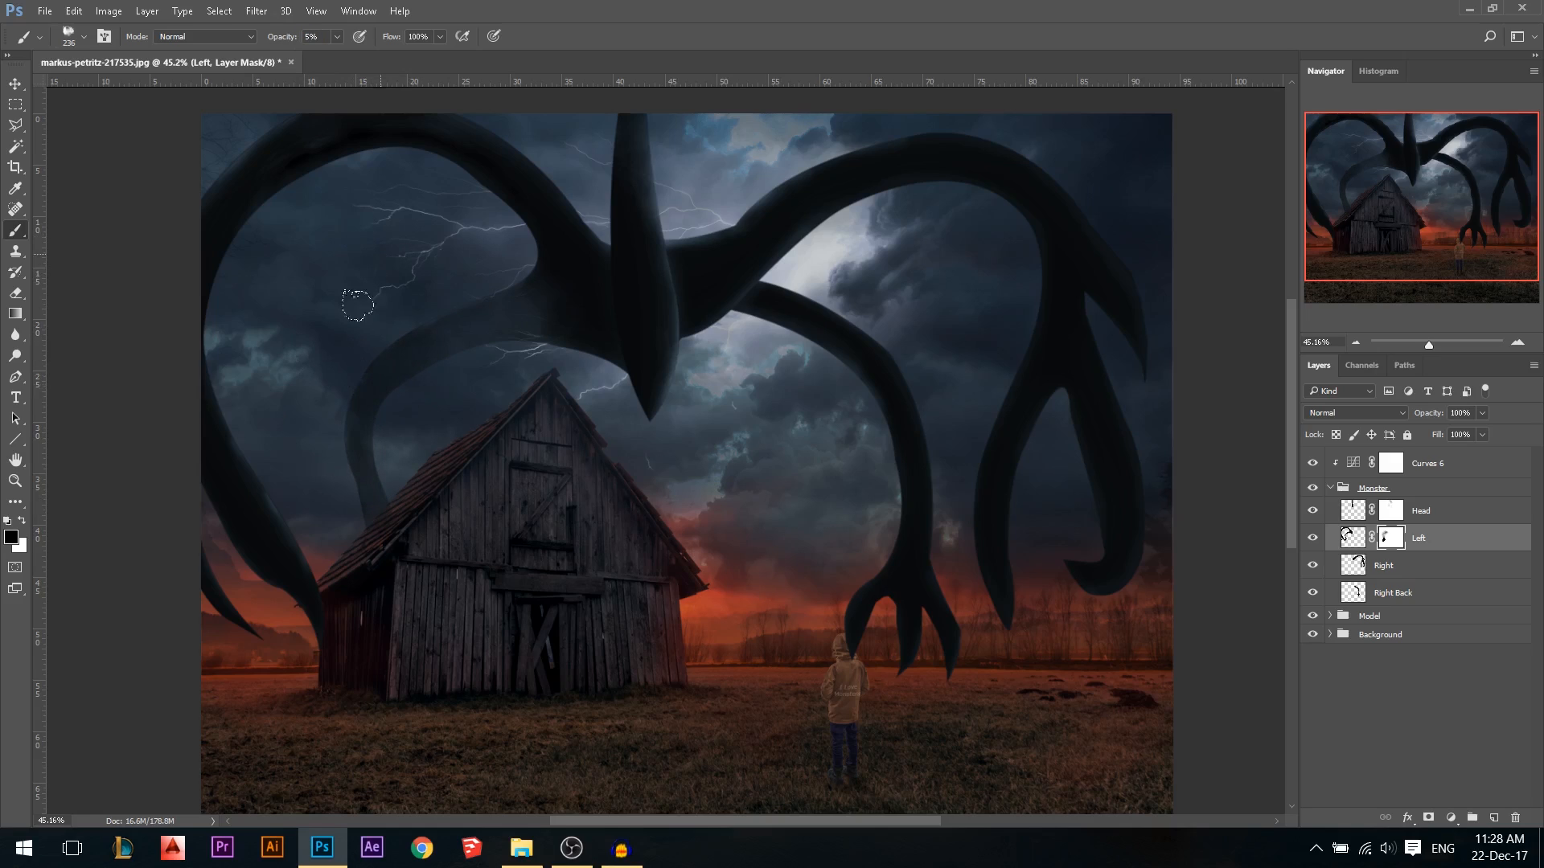
{"action": "right_click", "coordinate": [607, 370], "text": "alt"}
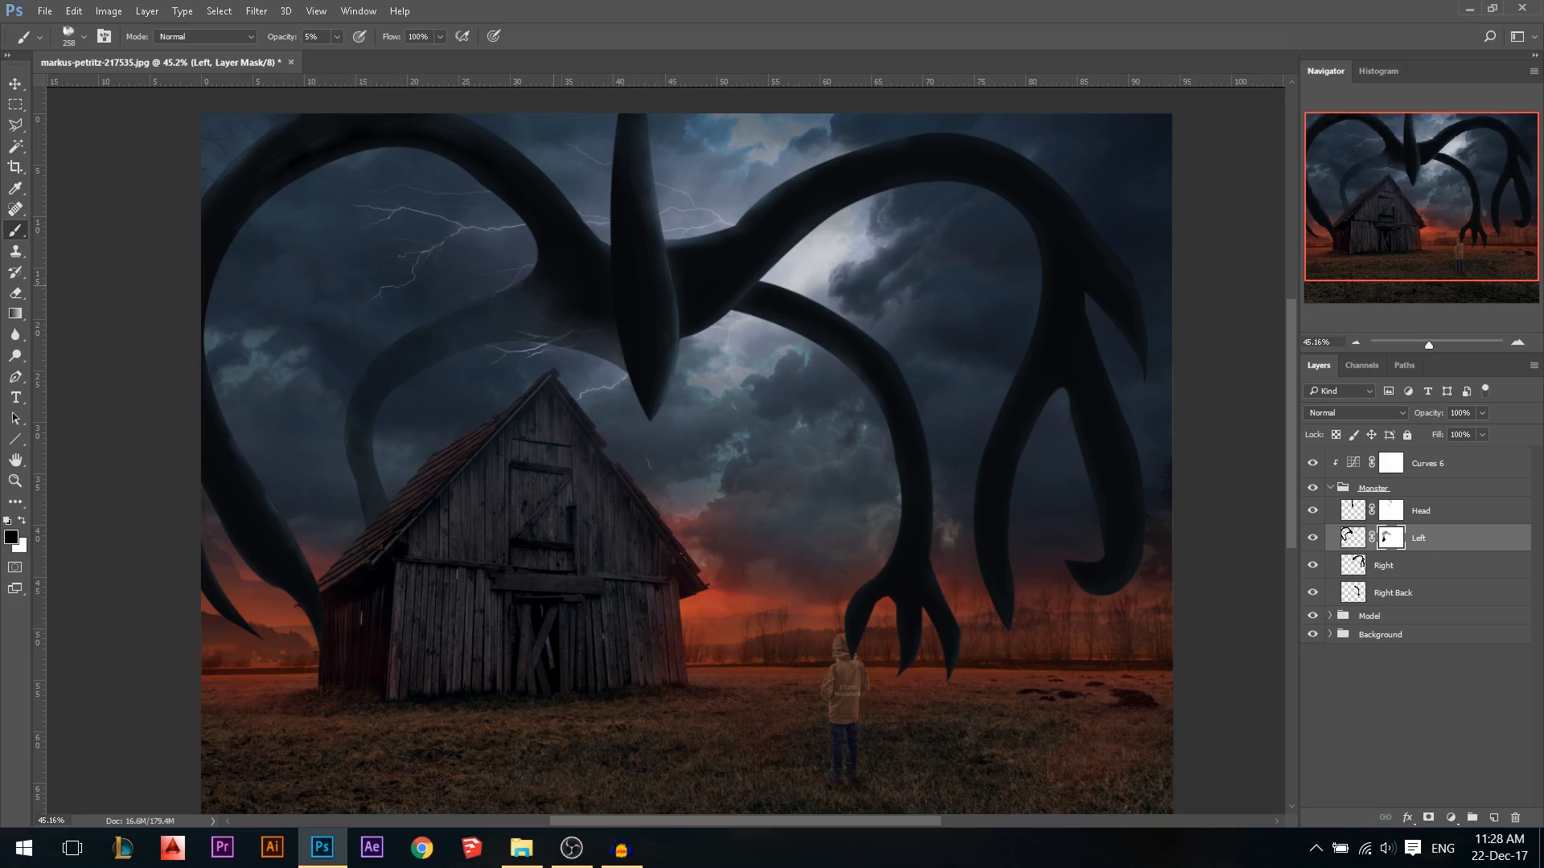
Fade the outer left arm's upper arch at 5% opacity with textured brushes from 152 to 485 px
{"action": "scroll", "coordinate": [579, 145], "scroll_direction": "up", "scroll_amount": 1}
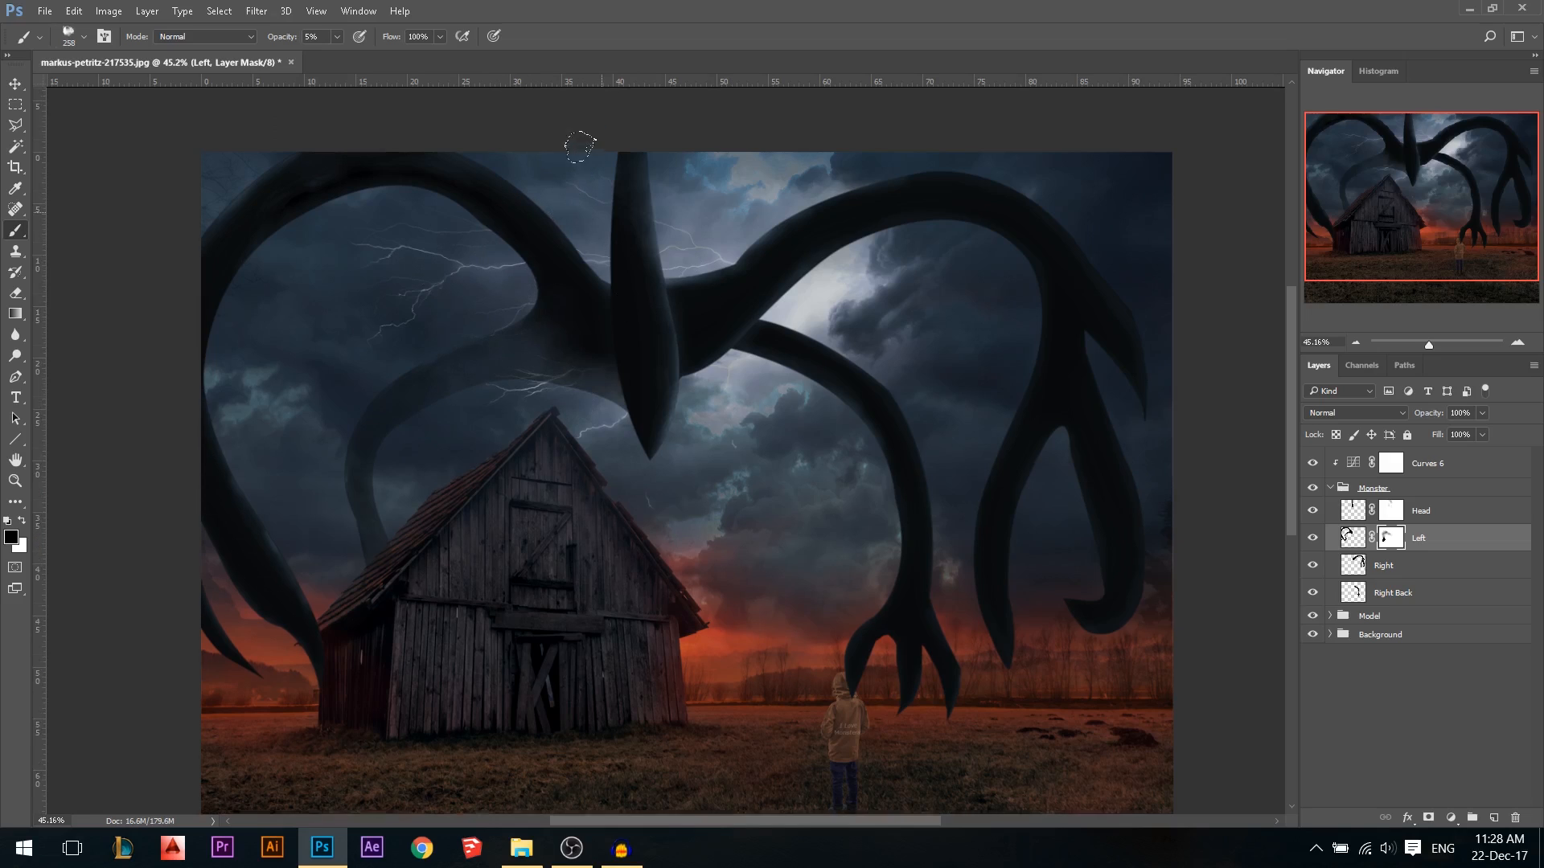
{"action": "scroll", "coordinate": [563, 201], "scroll_direction": "up", "scroll_amount": 2}
{"action": "right_click", "coordinate": [577, 258], "text": "alt"}
{"action": "right_click", "coordinate": [595, 259], "text": "alt"}
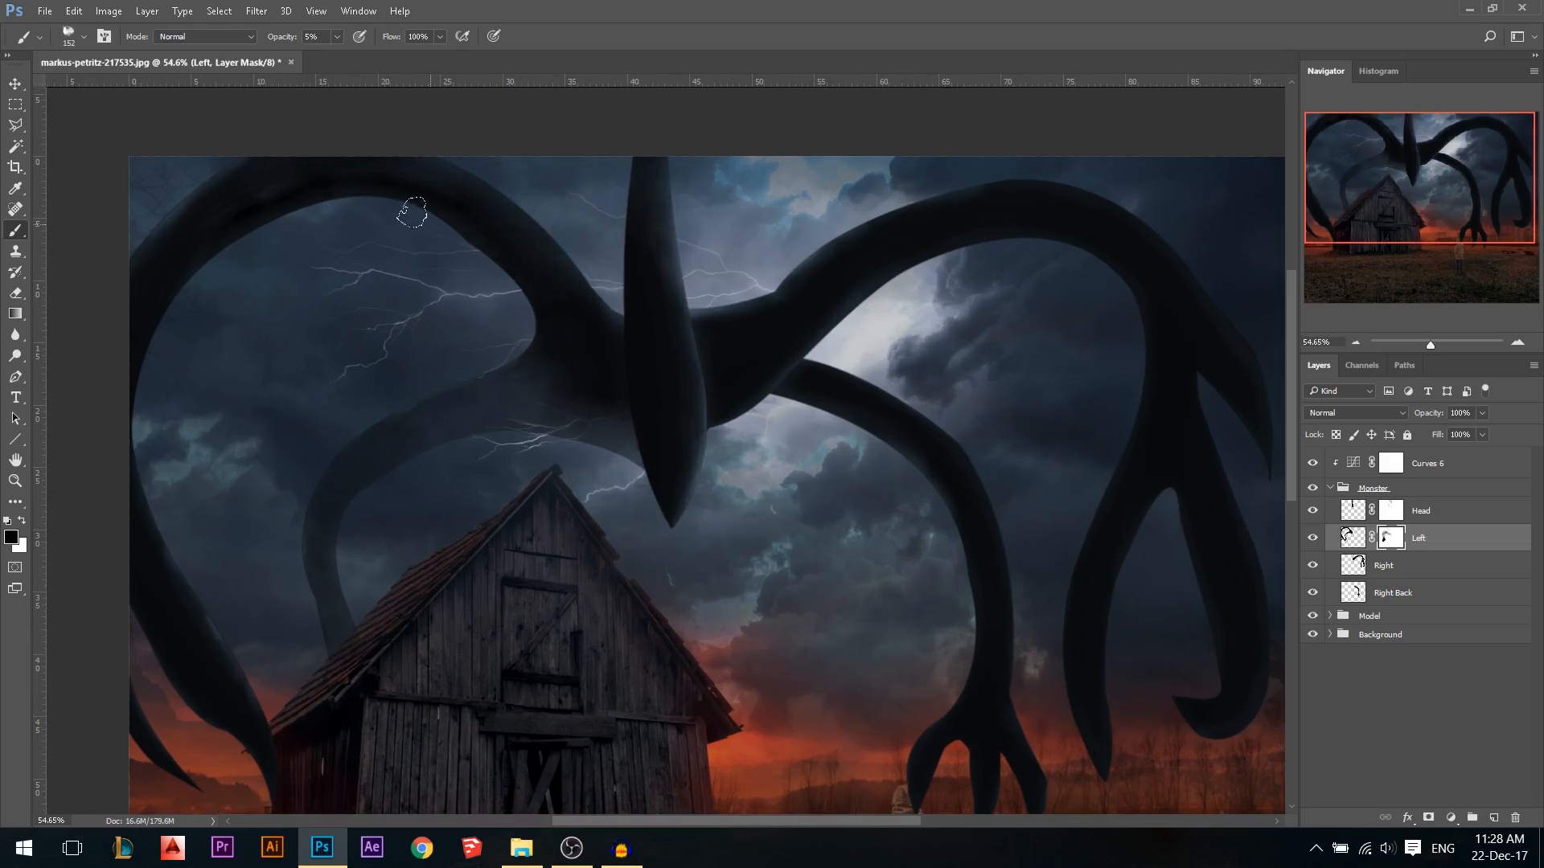
{"action": "right_click", "coordinate": [268, 263], "text": "alt"}
{"action": "right_click", "coordinate": [185, 261], "text": "alt"}
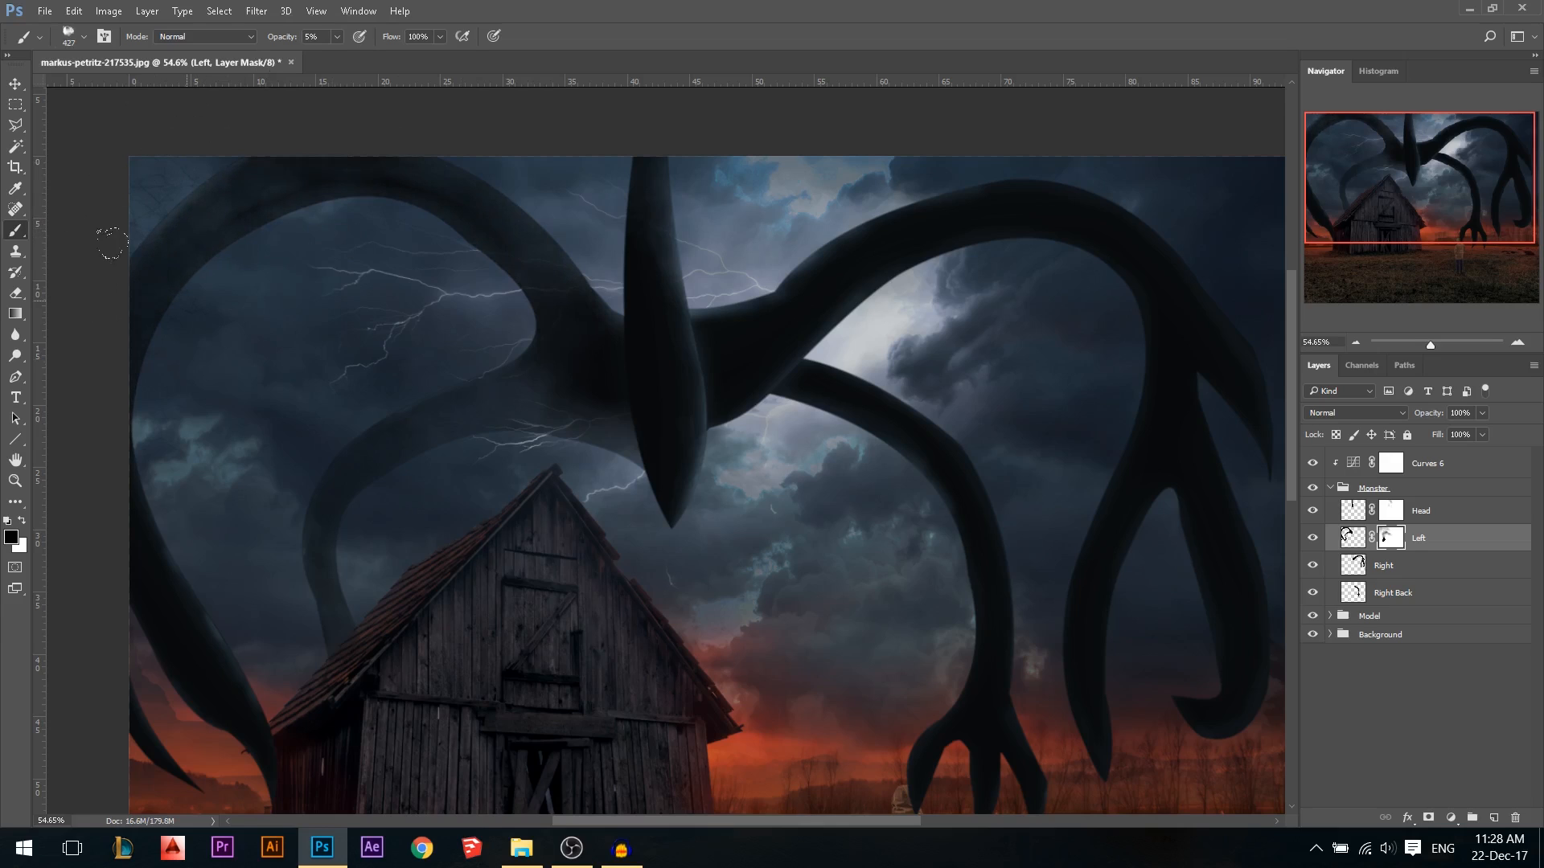
{"action": "right_click", "coordinate": [427, 279], "text": "alt"}
Soften the lower part of the outer left arm on its mask with a 207 px brush at 5% opacity
{"action": "scroll", "coordinate": [518, 277], "scroll_direction": "down", "scroll_amount": 1}
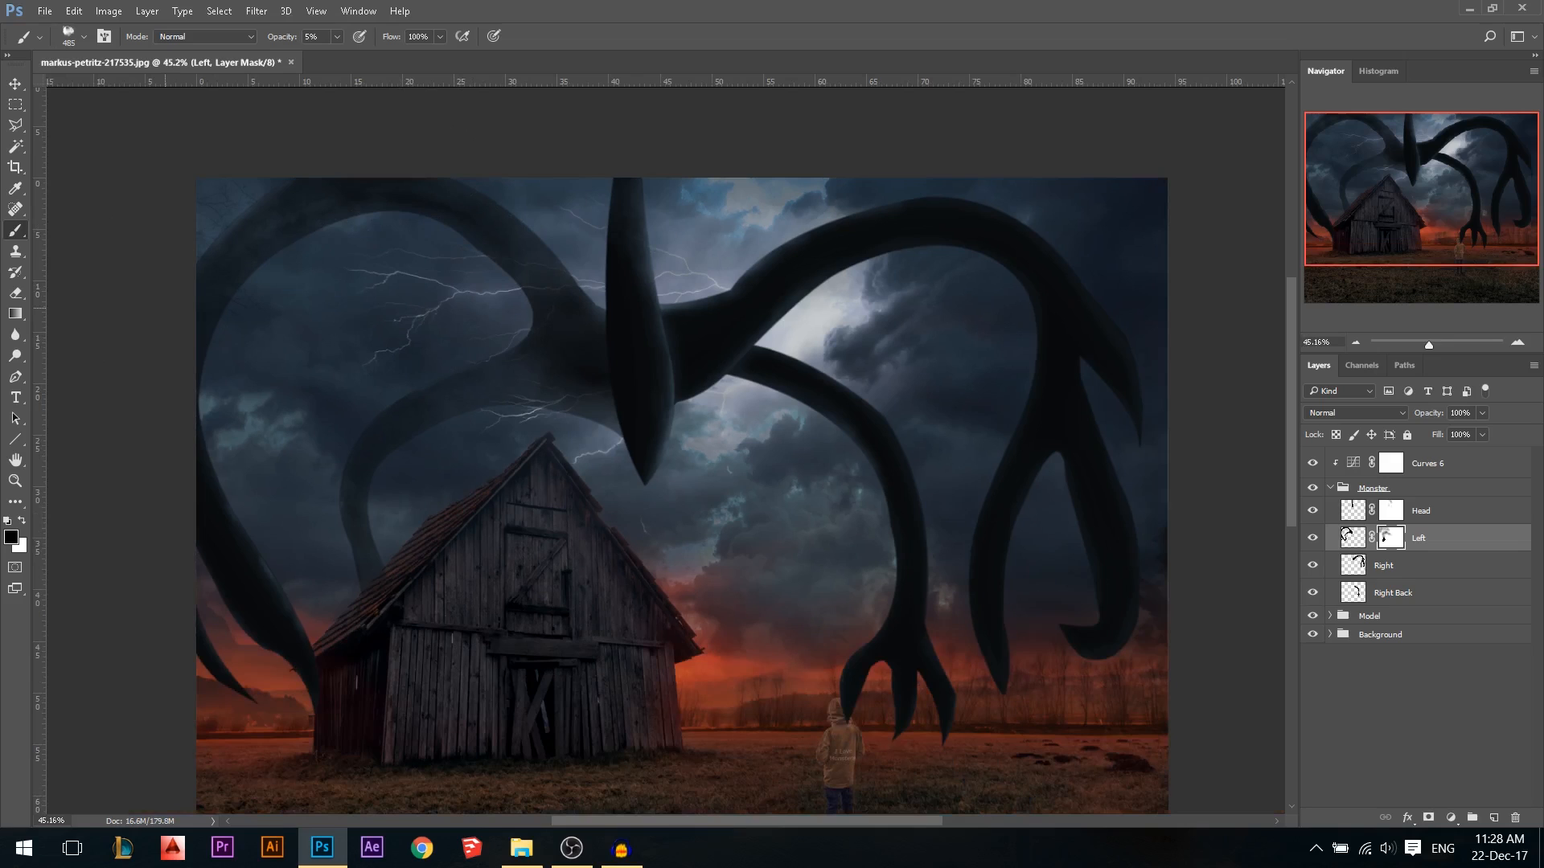
{"action": "scroll", "coordinate": [157, 517], "scroll_direction": "down", "scroll_amount": 1}
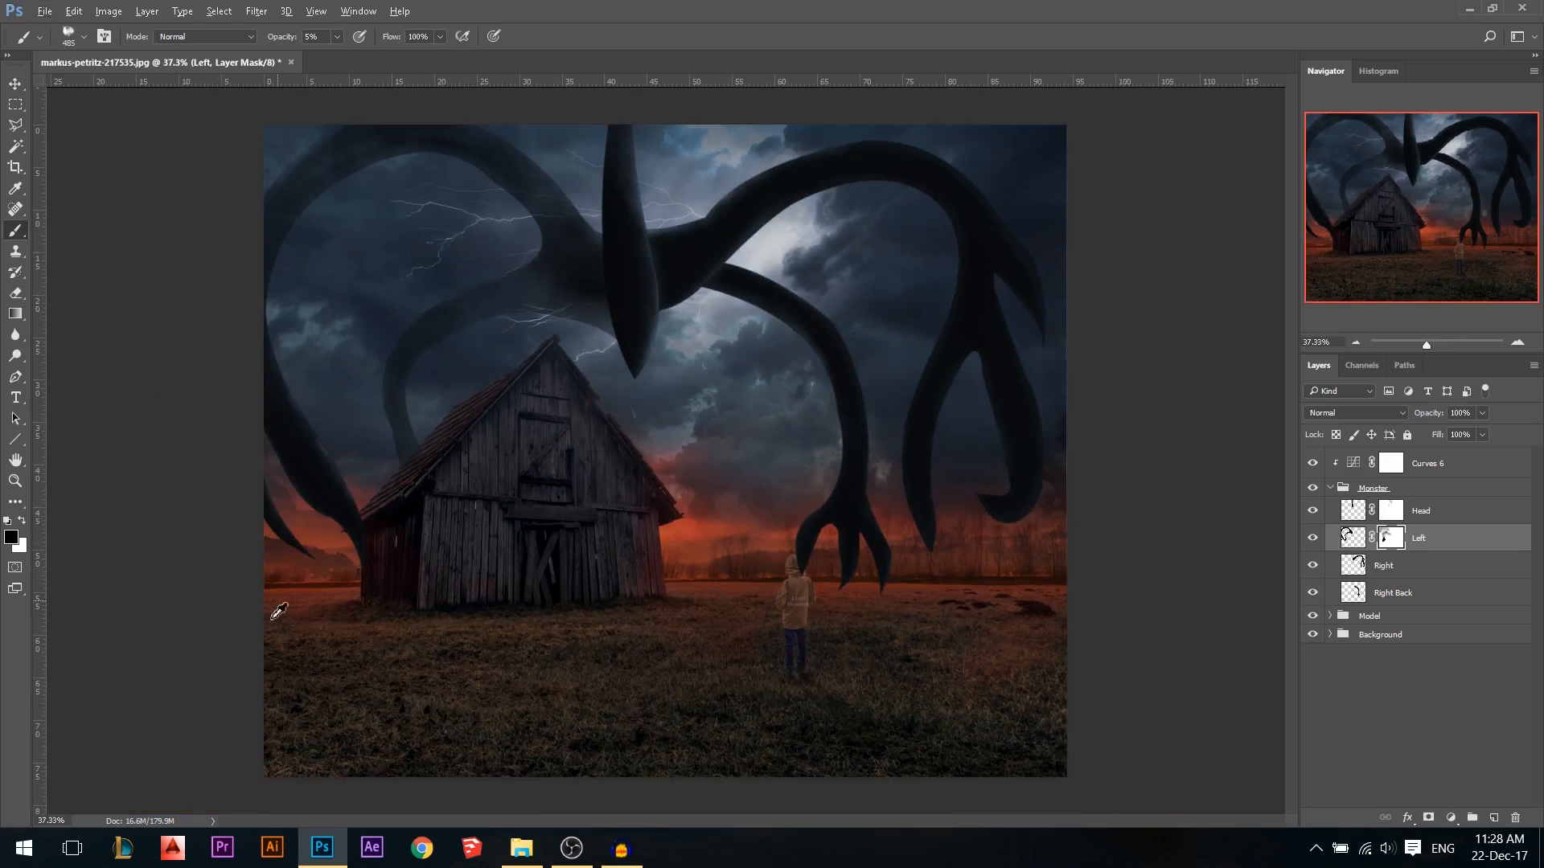
{"action": "right_click", "coordinate": [338, 382], "text": "alt"}
{"action": "mouse_move", "coordinate": [343, 473]}
{"action": "left_mouse_down"}
{"action": "mouse_move", "coordinate": [284, 403]}
{"action": "mouse_move", "coordinate": [280, 529]}
{"action": "mouse_move", "coordinate": [309, 495]}
{"action": "left_mouse_up"}
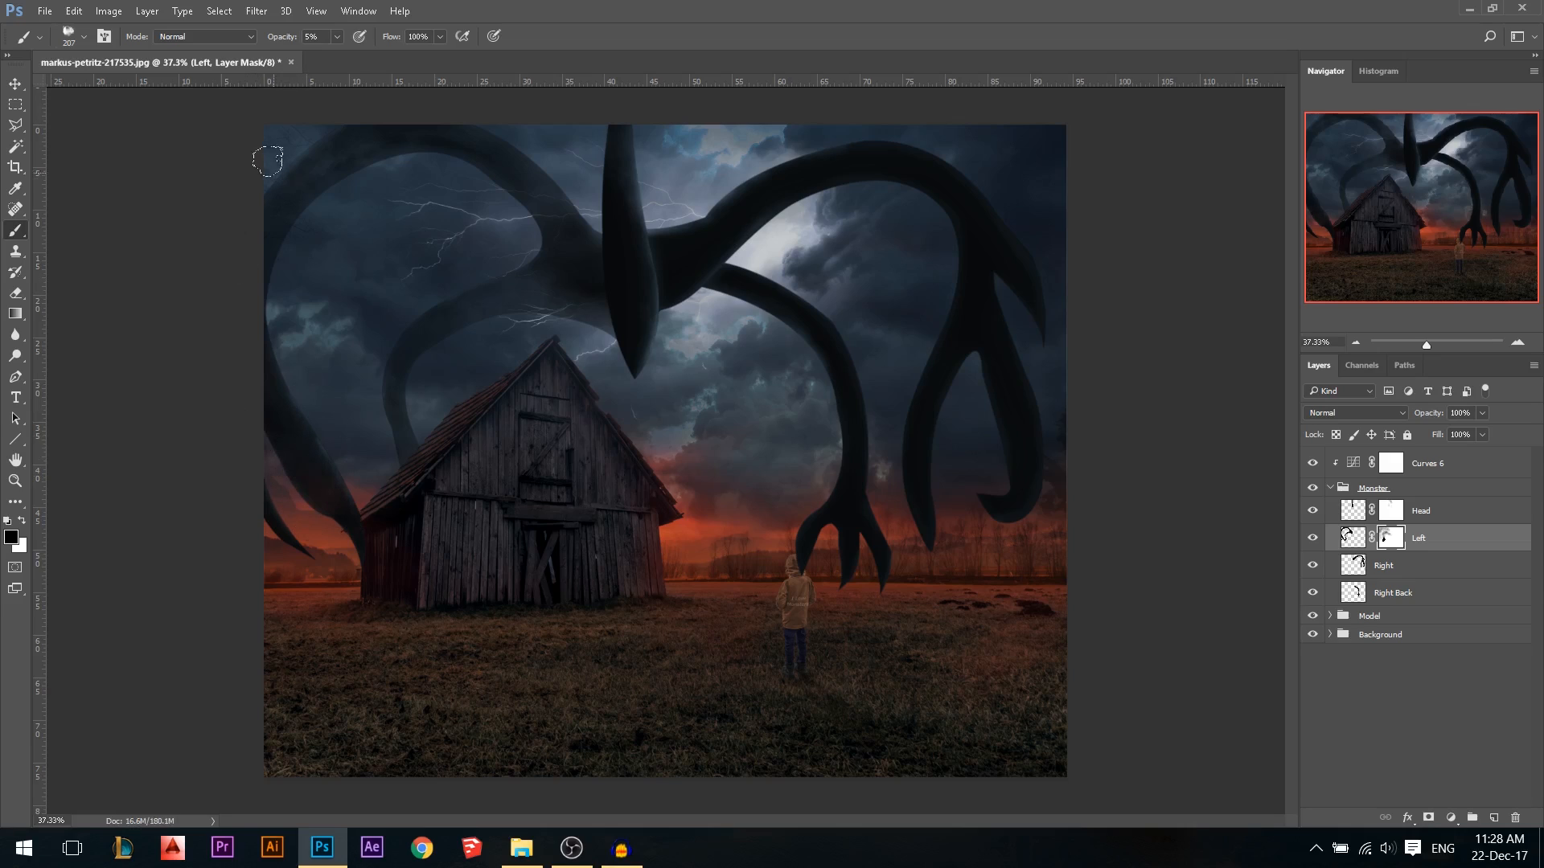
Fade the left arms' joint beside the head at 5% opacity with a textured brush enlarged up to 496 px
{"action": "left_click_drag", "start_coordinate": [574, 272], "coordinate": [636, 272]}
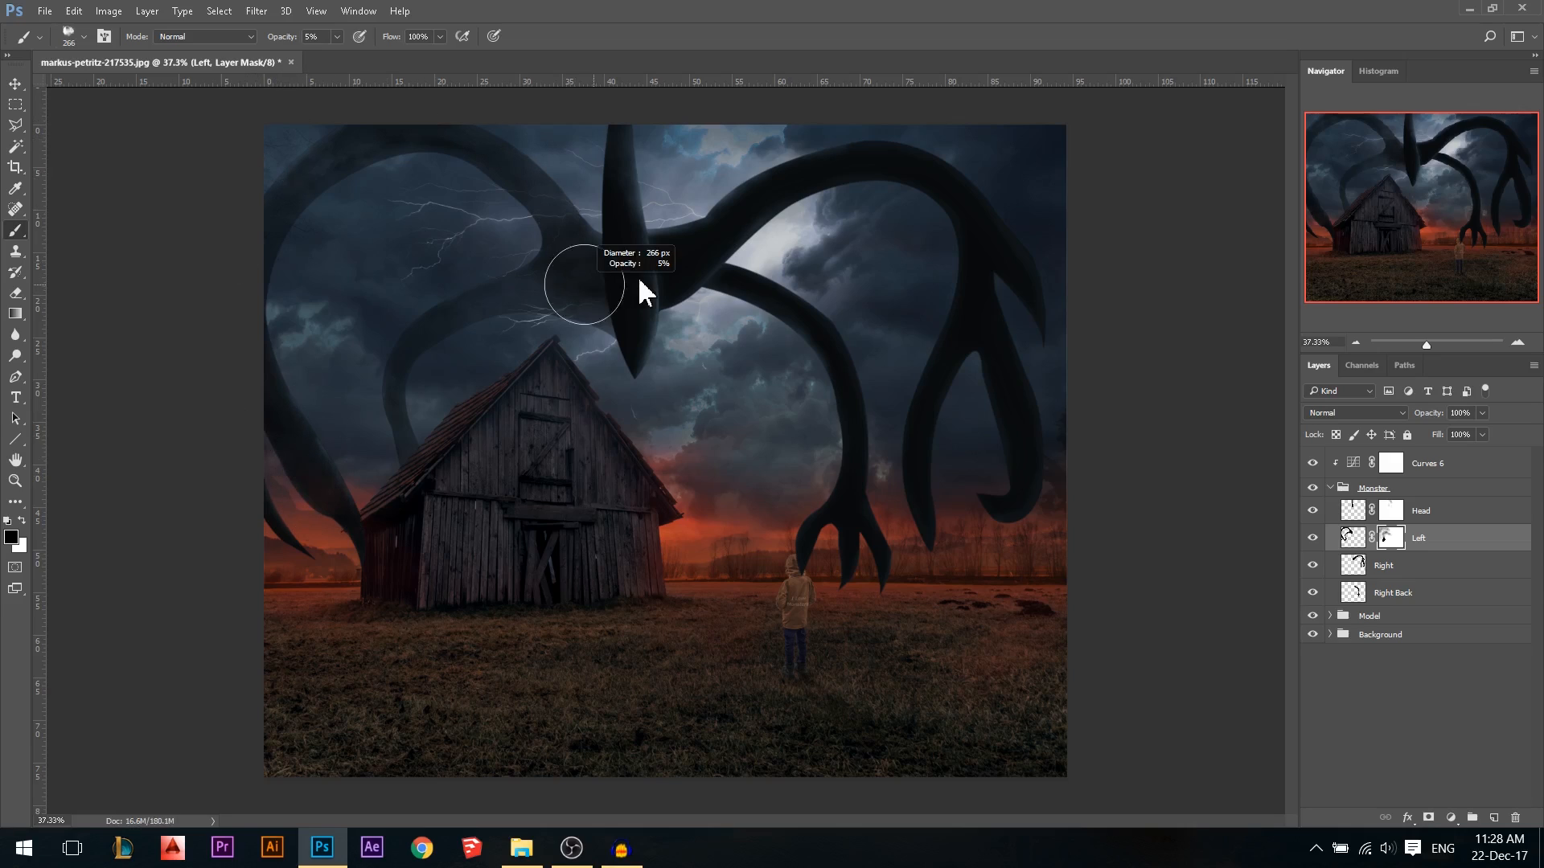
{"action": "left_click_drag", "start_coordinate": [522, 260], "coordinate": [497, 261]}
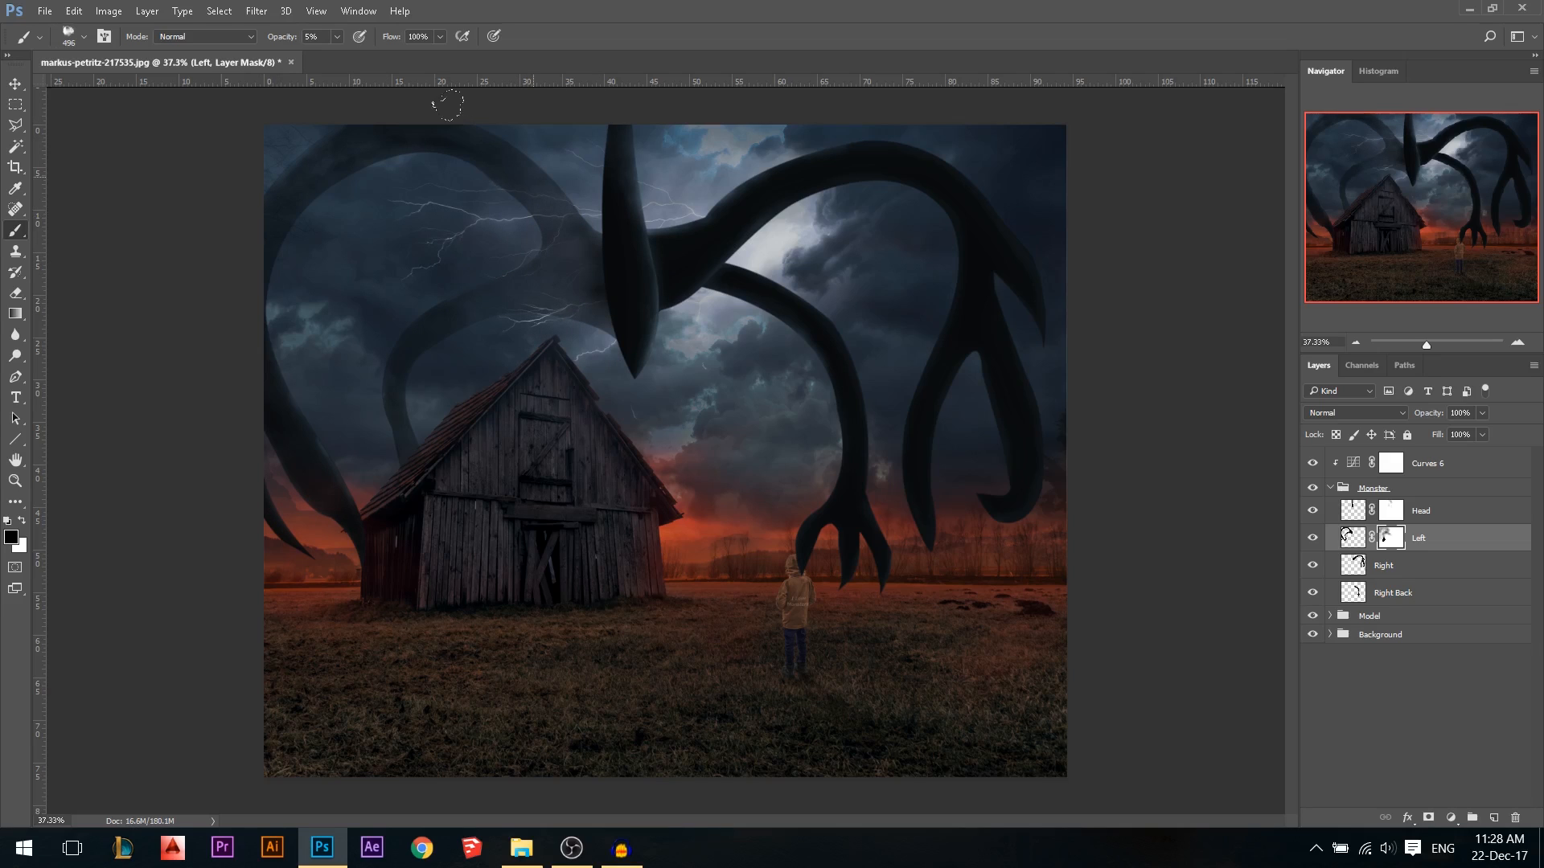
{"action": "left_click_drag", "start_coordinate": [517, 155], "coordinate": [388, 154]}
Switch to a soft round brush and fade the left arm's arch near the joint with 122 px size and 27% opacity
{"action": "scroll", "coordinate": [531, 148], "scroll_direction": "up", "scroll_amount": 3}
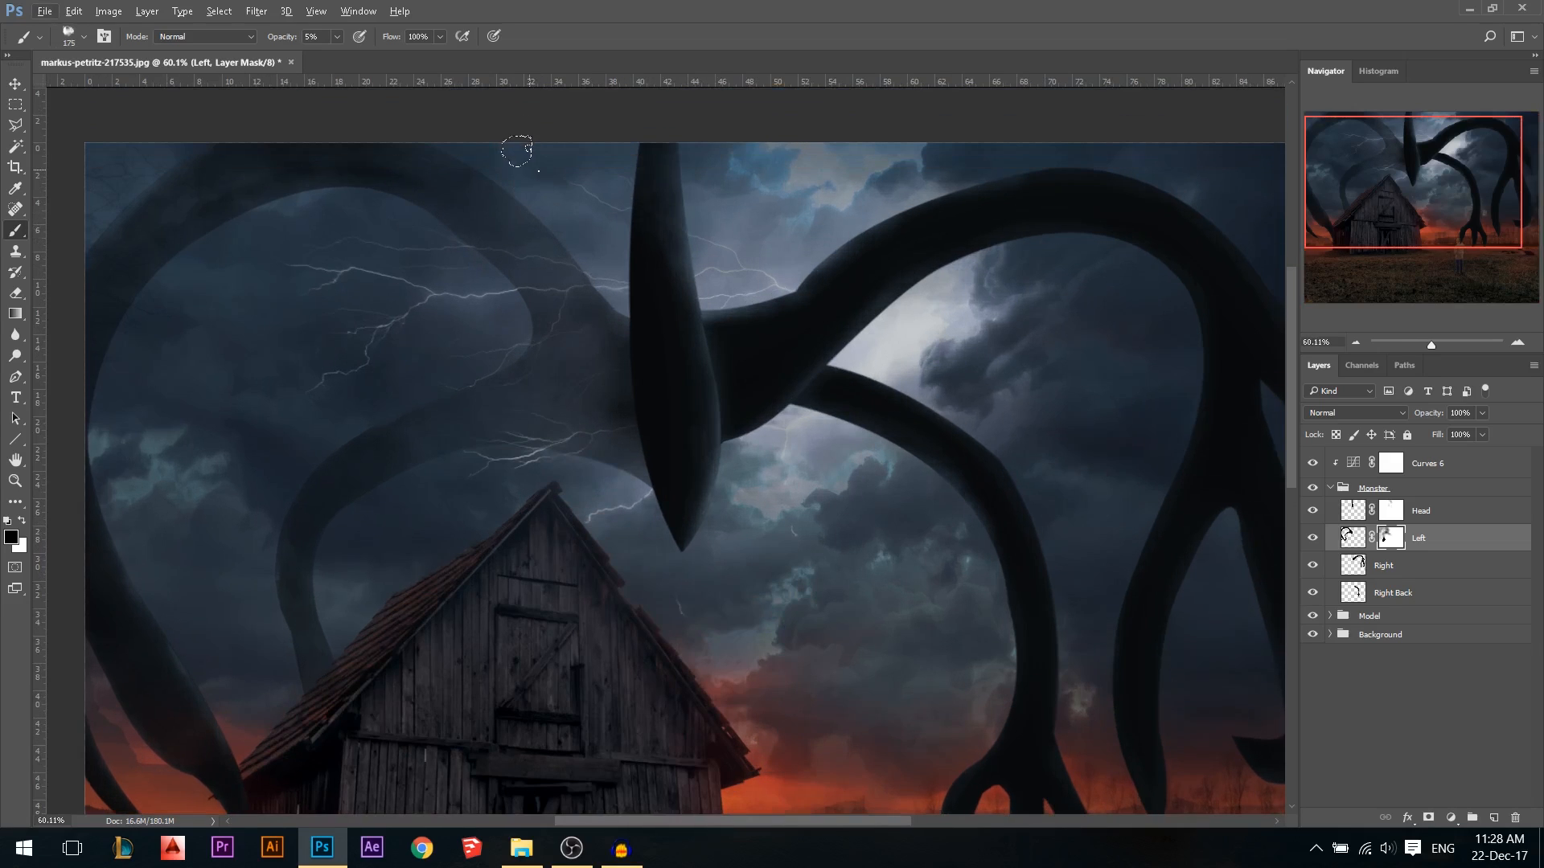
{"action": "right_click", "coordinate": [537, 170]}
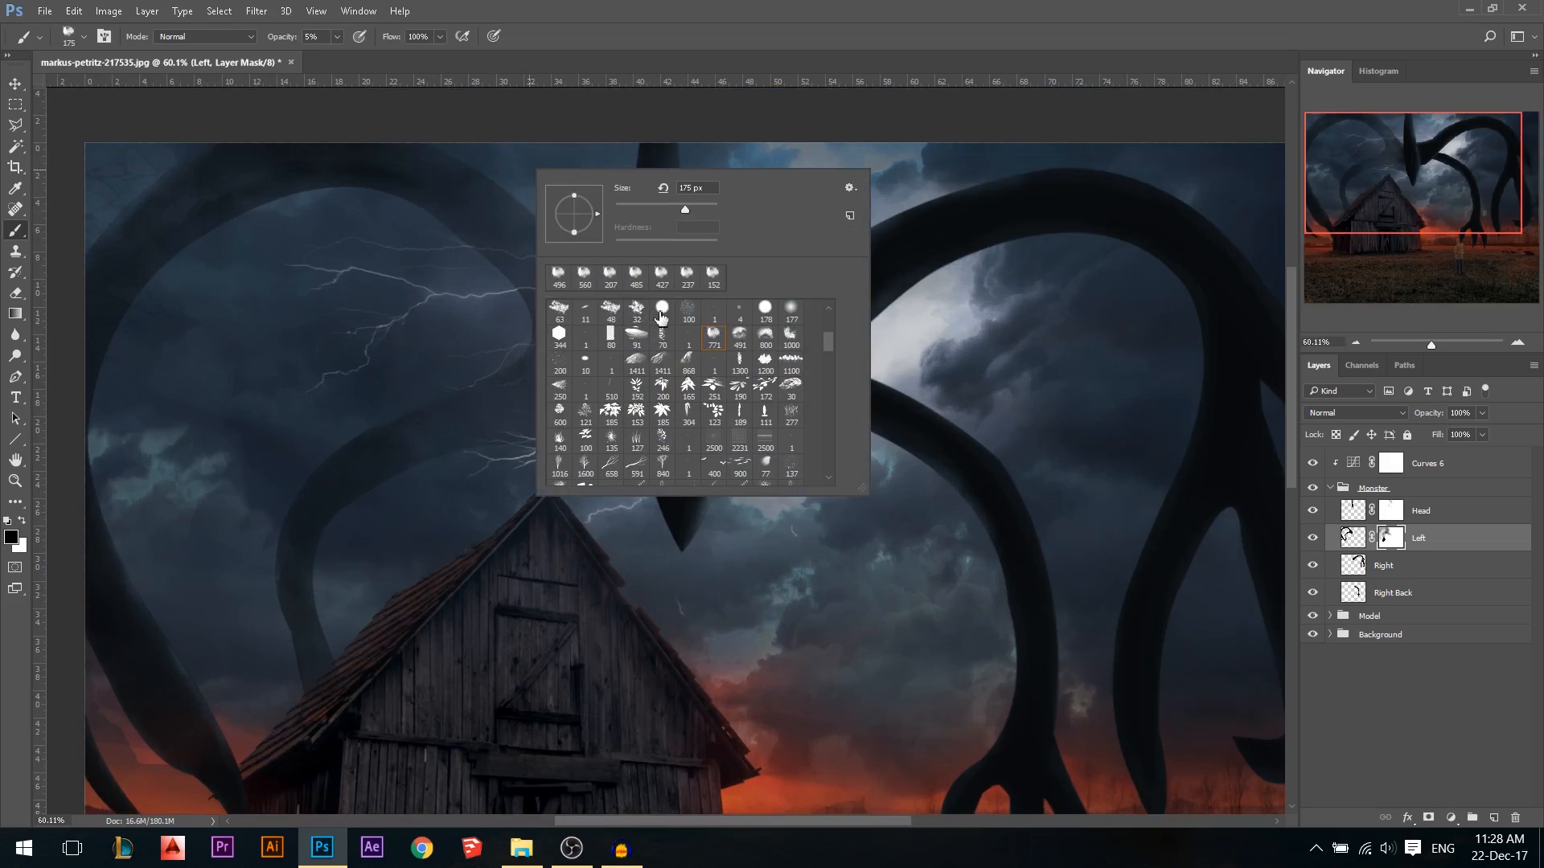
{"action": "scroll", "coordinate": [827, 361], "scroll_direction": "up", "scroll_amount": 5}
{"action": "left_click", "coordinate": [558, 312]}
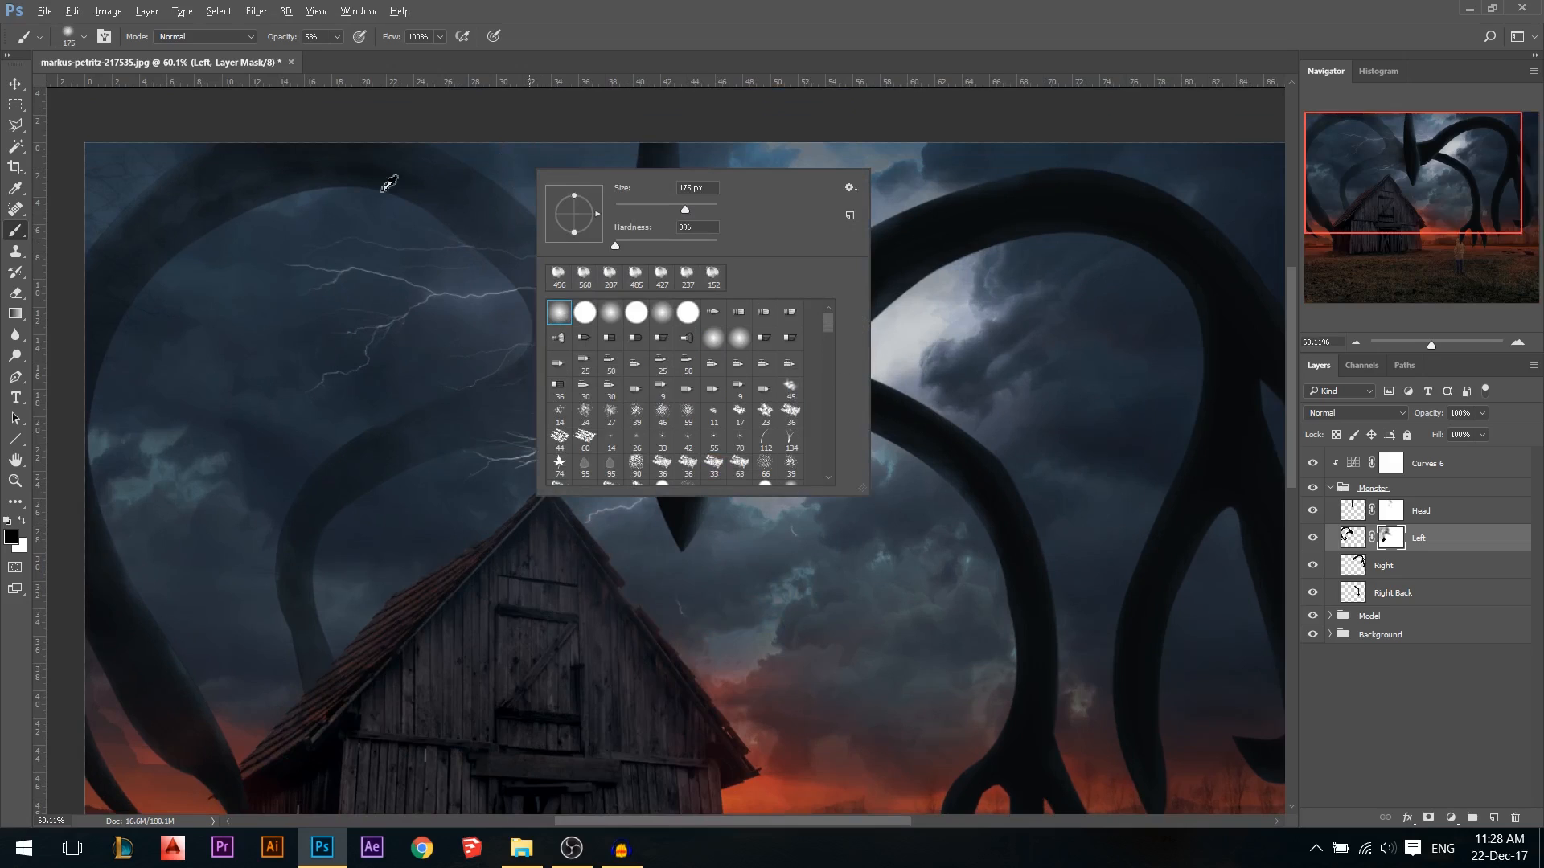
{"action": "left_click", "coordinate": [389, 184]}
{"action": "left_click_drag", "start_coordinate": [281, 36], "coordinate": [317, 37]}
{"action": "mouse_move", "coordinate": [533, 197]}
{"action": "left_mouse_down"}
{"action": "mouse_move", "coordinate": [553, 220]}
{"action": "mouse_move", "coordinate": [521, 179]}
{"action": "left_mouse_up"}
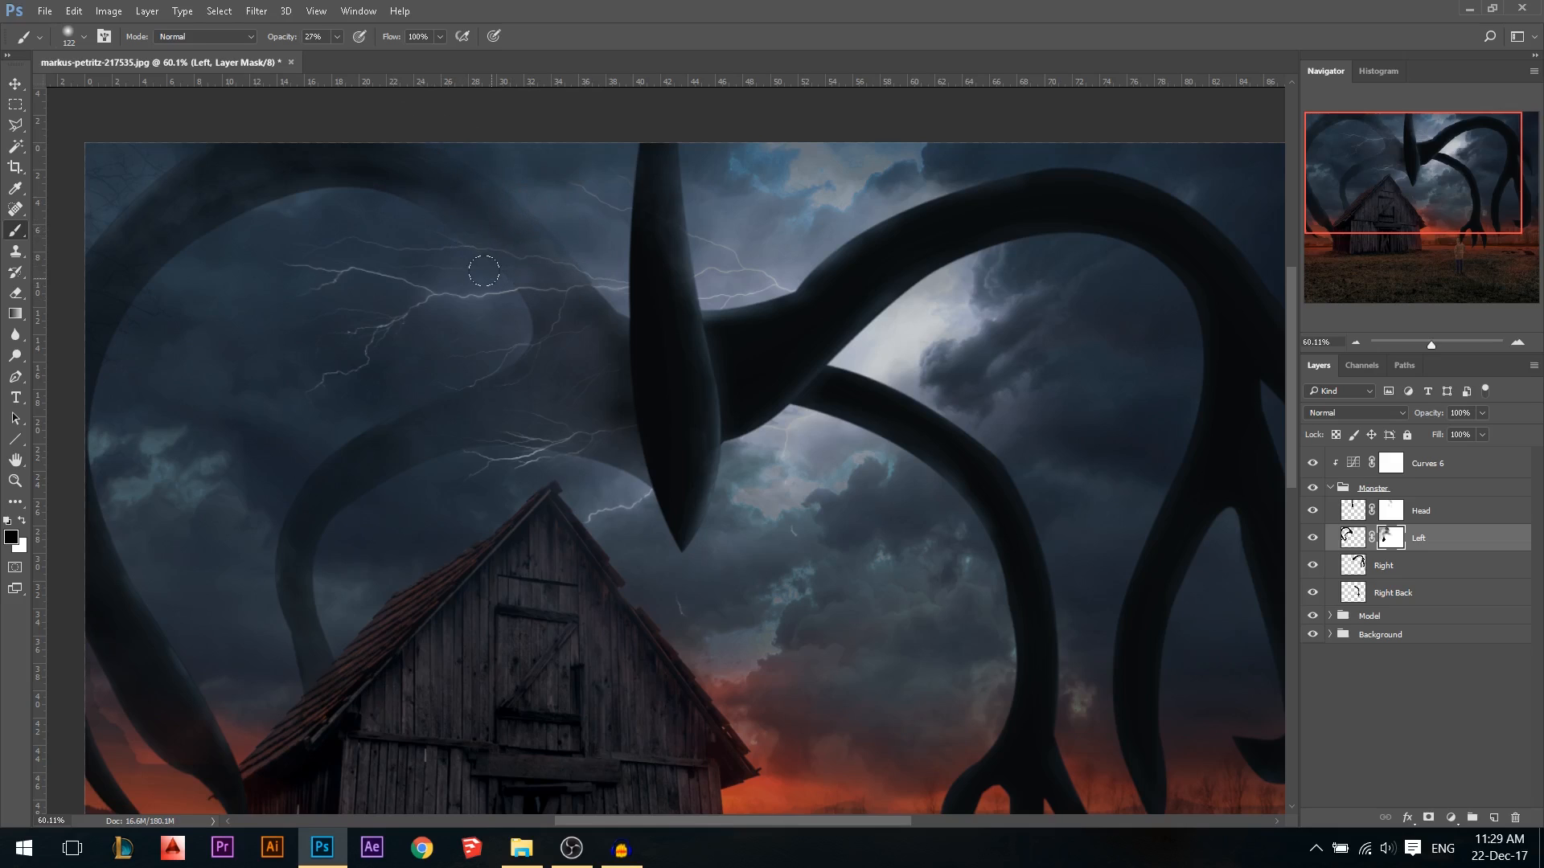
Mask the arch between the left arm and its joint more strongly with a 315 px soft brush at 61% opacity
{"action": "left_click_drag", "start_coordinate": [276, 36], "coordinate": [288, 37]}
{"action": "mouse_move", "coordinate": [535, 198]}
{"action": "left_mouse_down"}
{"action": "mouse_move", "coordinate": [648, 185]}
{"action": "mouse_move", "coordinate": [514, 241]}
{"action": "mouse_move", "coordinate": [489, 192]}
{"action": "left_mouse_up"}
{"action": "scroll", "coordinate": [407, 132], "scroll_direction": "down", "scroll_amount": 3}
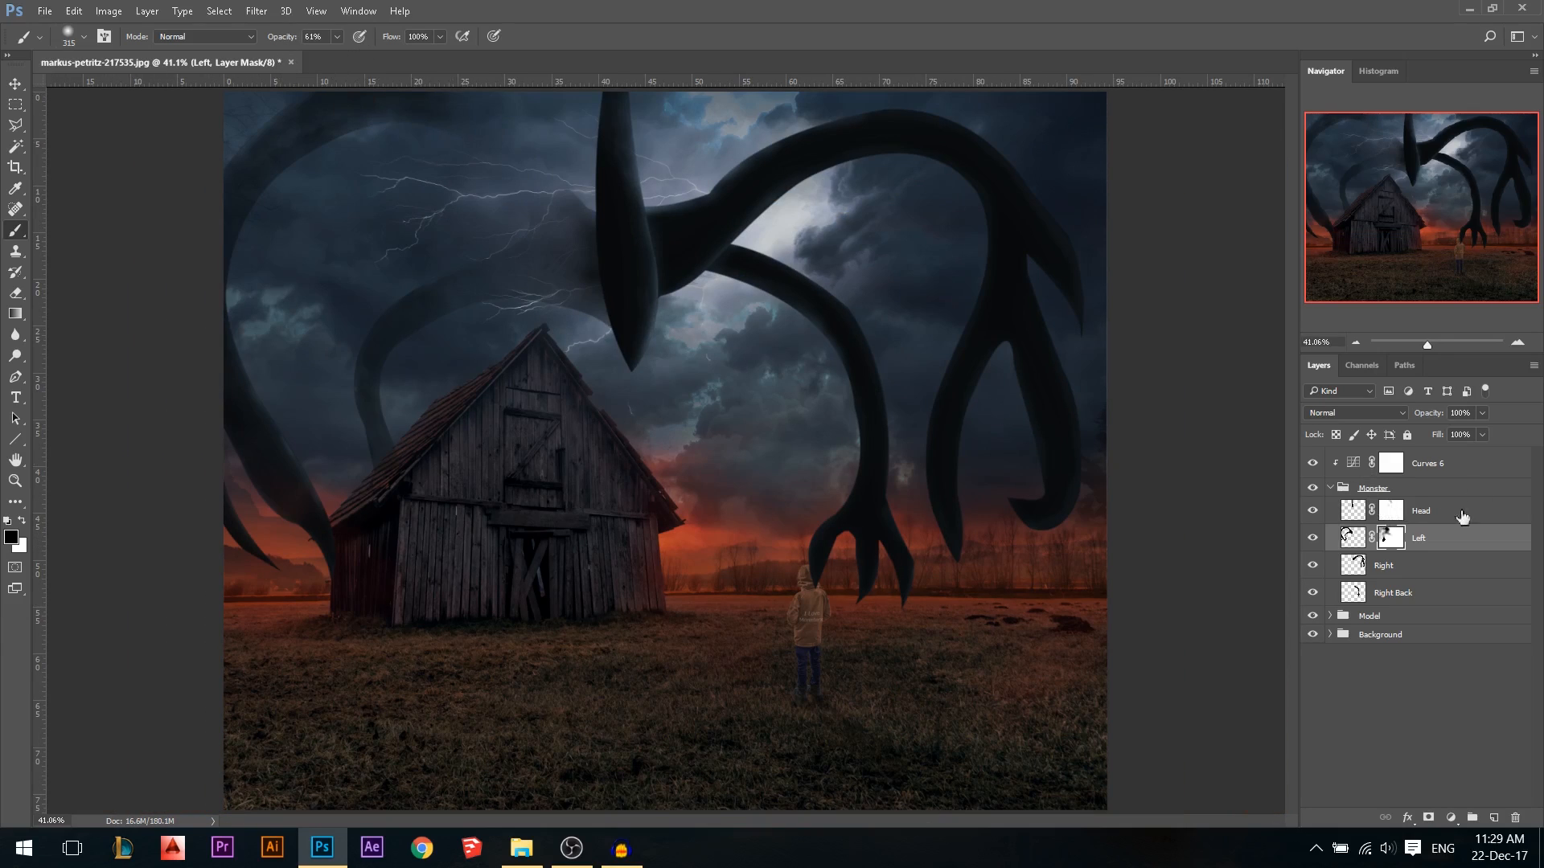
Try the Left layer at 89% opacity, check it beside the barn, and restore it to 100%
{"action": "left_click_drag", "start_coordinate": [1435, 418], "coordinate": [1430, 418]}
{"action": "left_click_drag", "start_coordinate": [1430, 413], "coordinate": [1433, 418]}
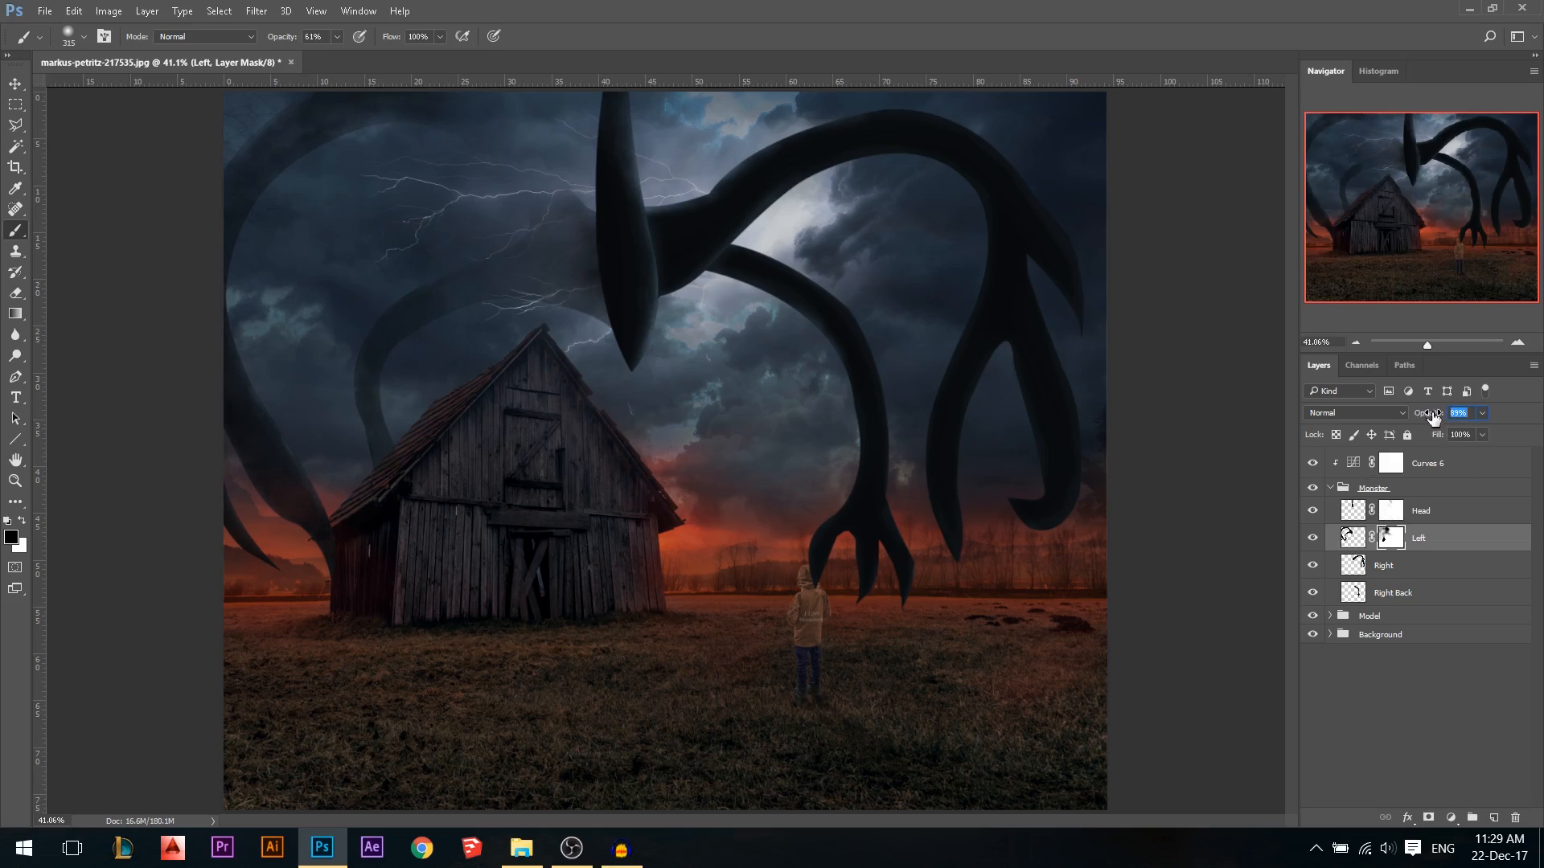
{"action": "left_click", "coordinate": [15, 82]}
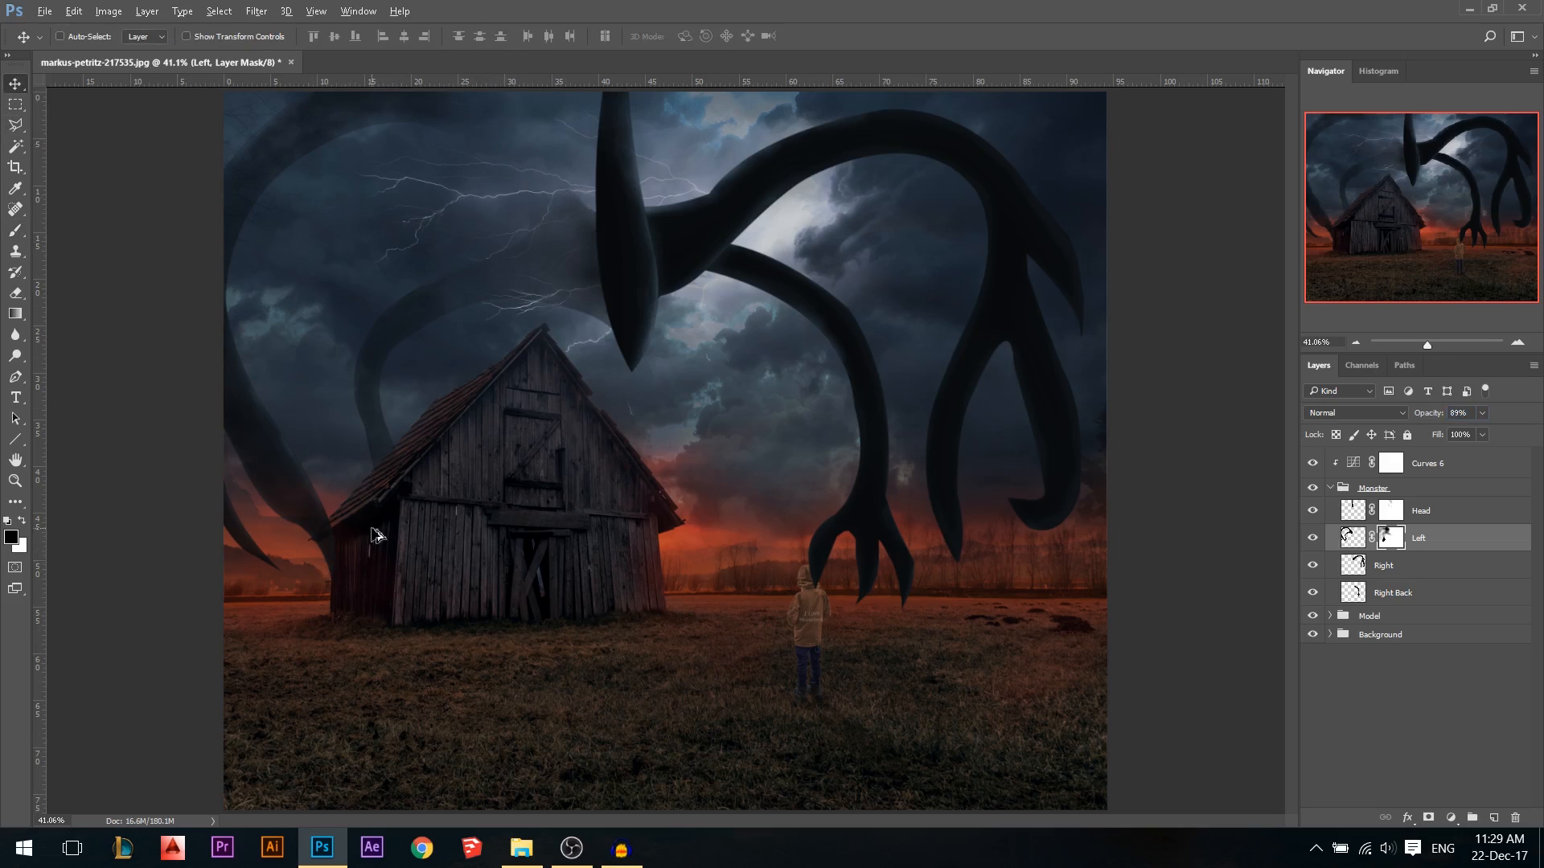
{"action": "scroll", "coordinate": [374, 537], "scroll_direction": "up", "scroll_amount": 3}
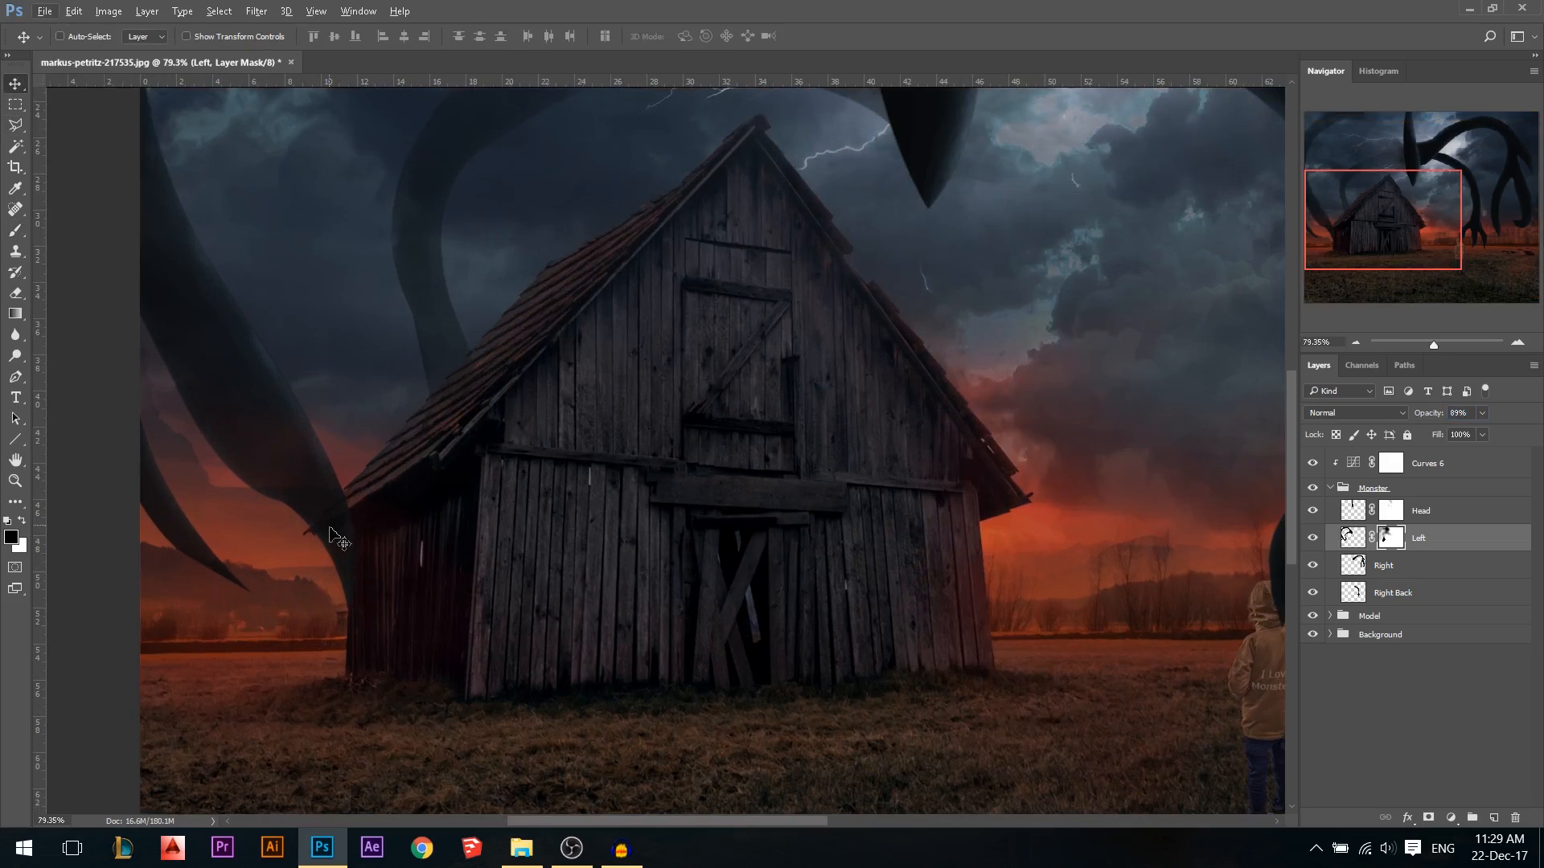
{"action": "left_click_drag", "start_coordinate": [1426, 415], "coordinate": [1468, 414]}
{"action": "scroll", "coordinate": [507, 565], "scroll_direction": "down", "scroll_amount": 2}
{"action": "scroll", "coordinate": [507, 565], "scroll_direction": "down", "scroll_amount": 1}
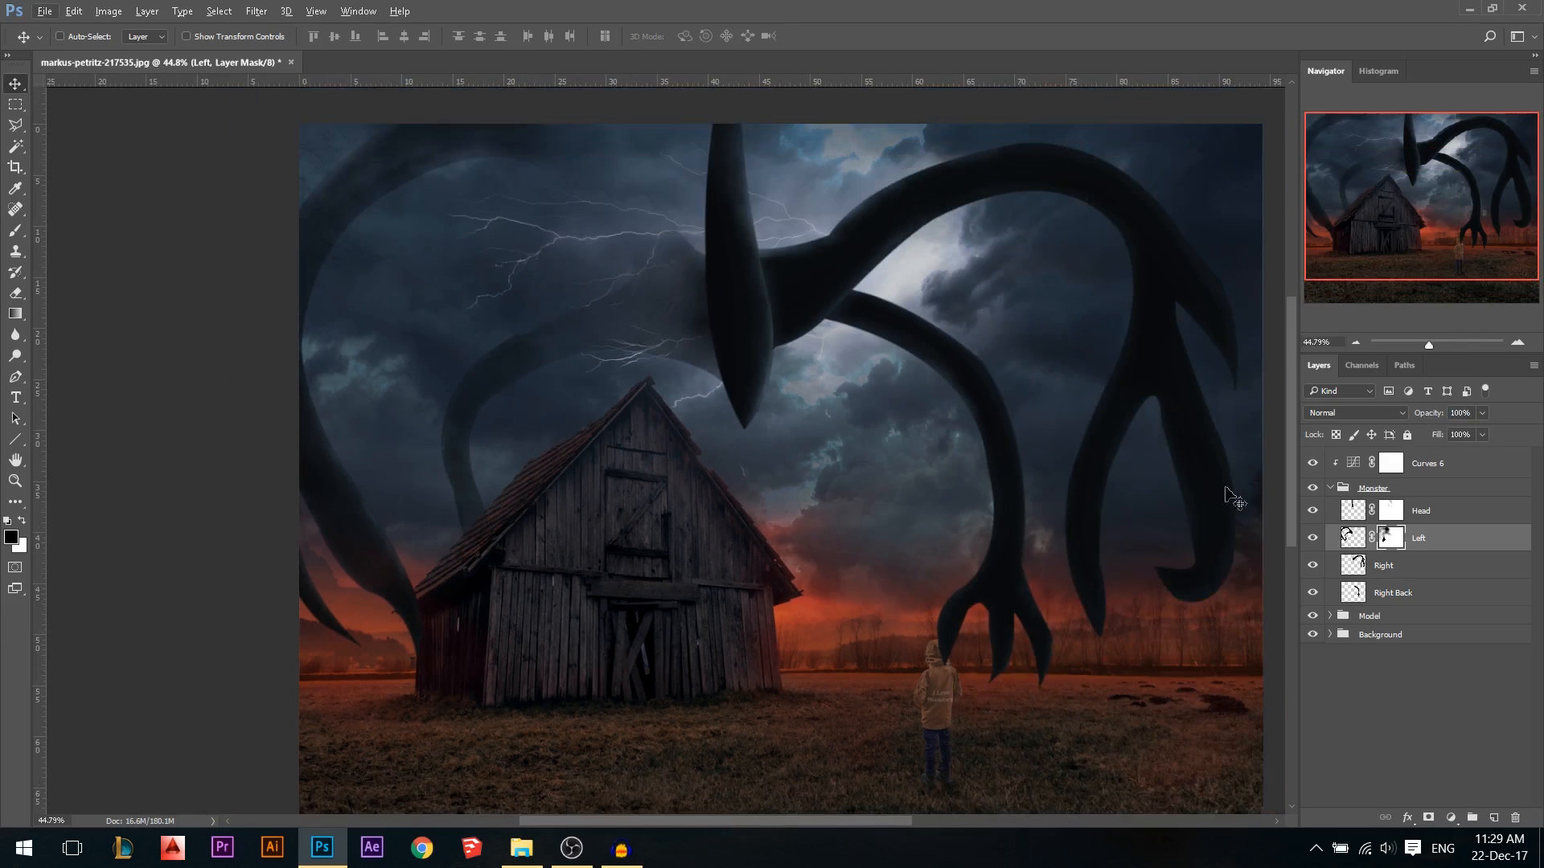
Fade the upper part of the outer left arm on the Left layer's mask with a soft brush at 4% and 9% opacity
{"action": "key", "text": "b"}
{"action": "left_click_drag", "start_coordinate": [278, 44], "coordinate": [246, 45]}
{"action": "left_click_drag", "start_coordinate": [446, 200], "coordinate": [567, 227]}
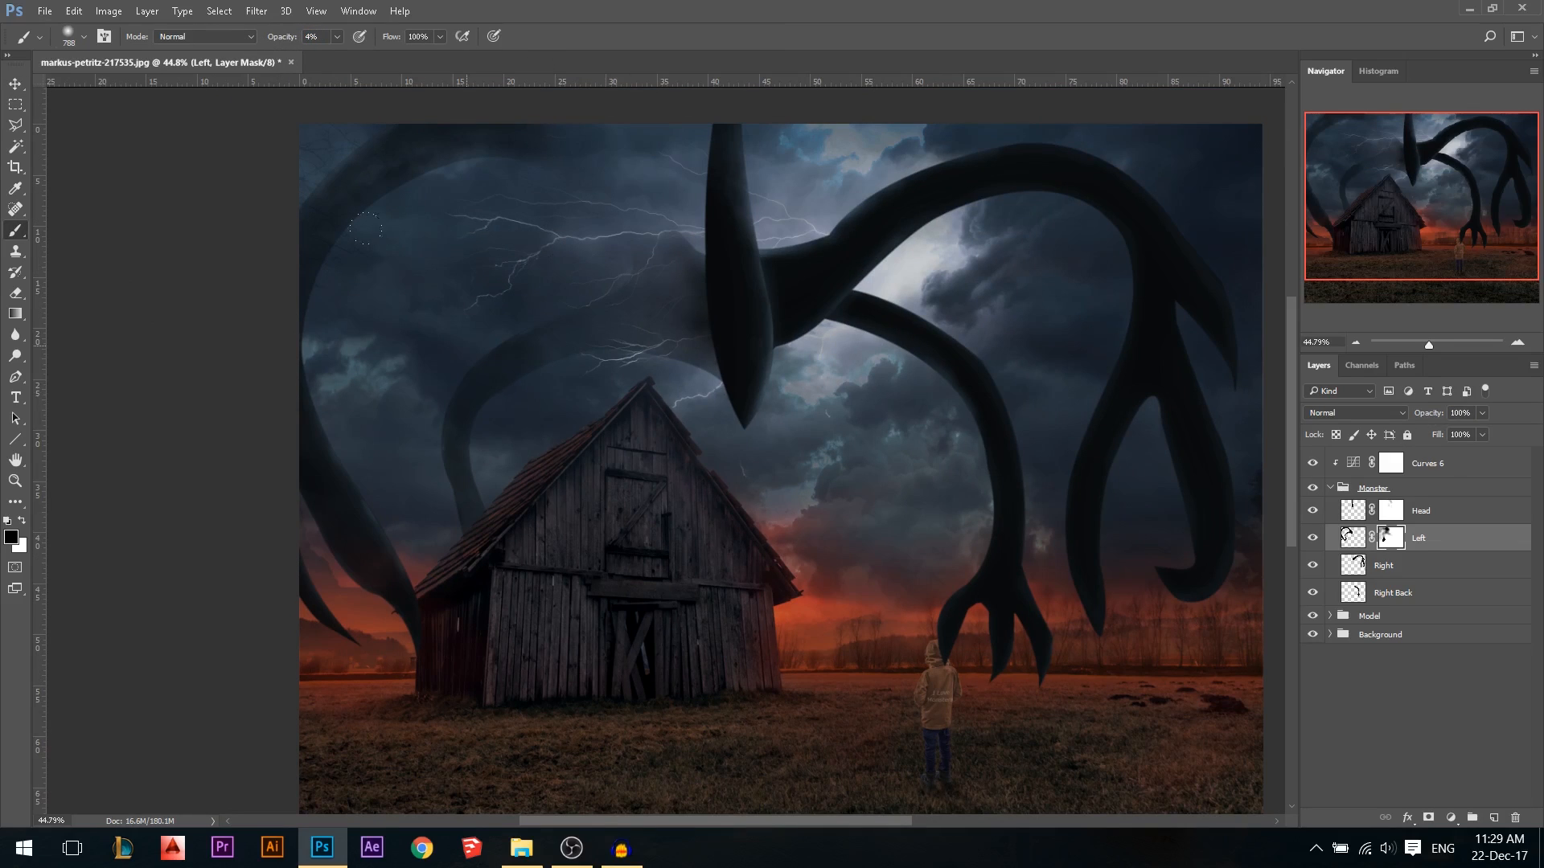
{"action": "left_click_drag", "start_coordinate": [283, 37], "coordinate": [291, 40]}
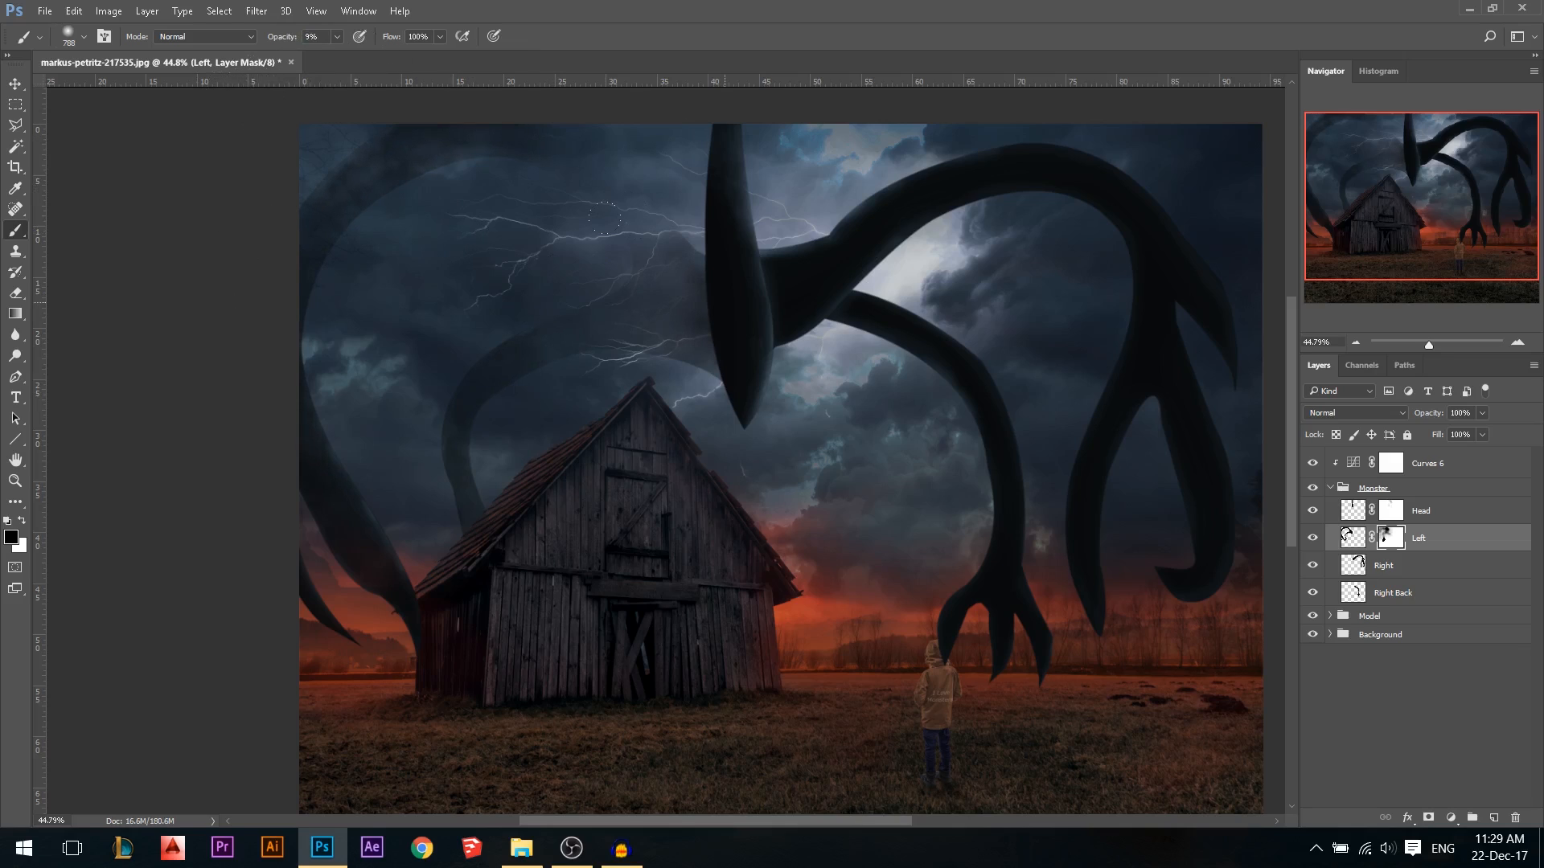
{"action": "left_click", "coordinate": [15, 84]}
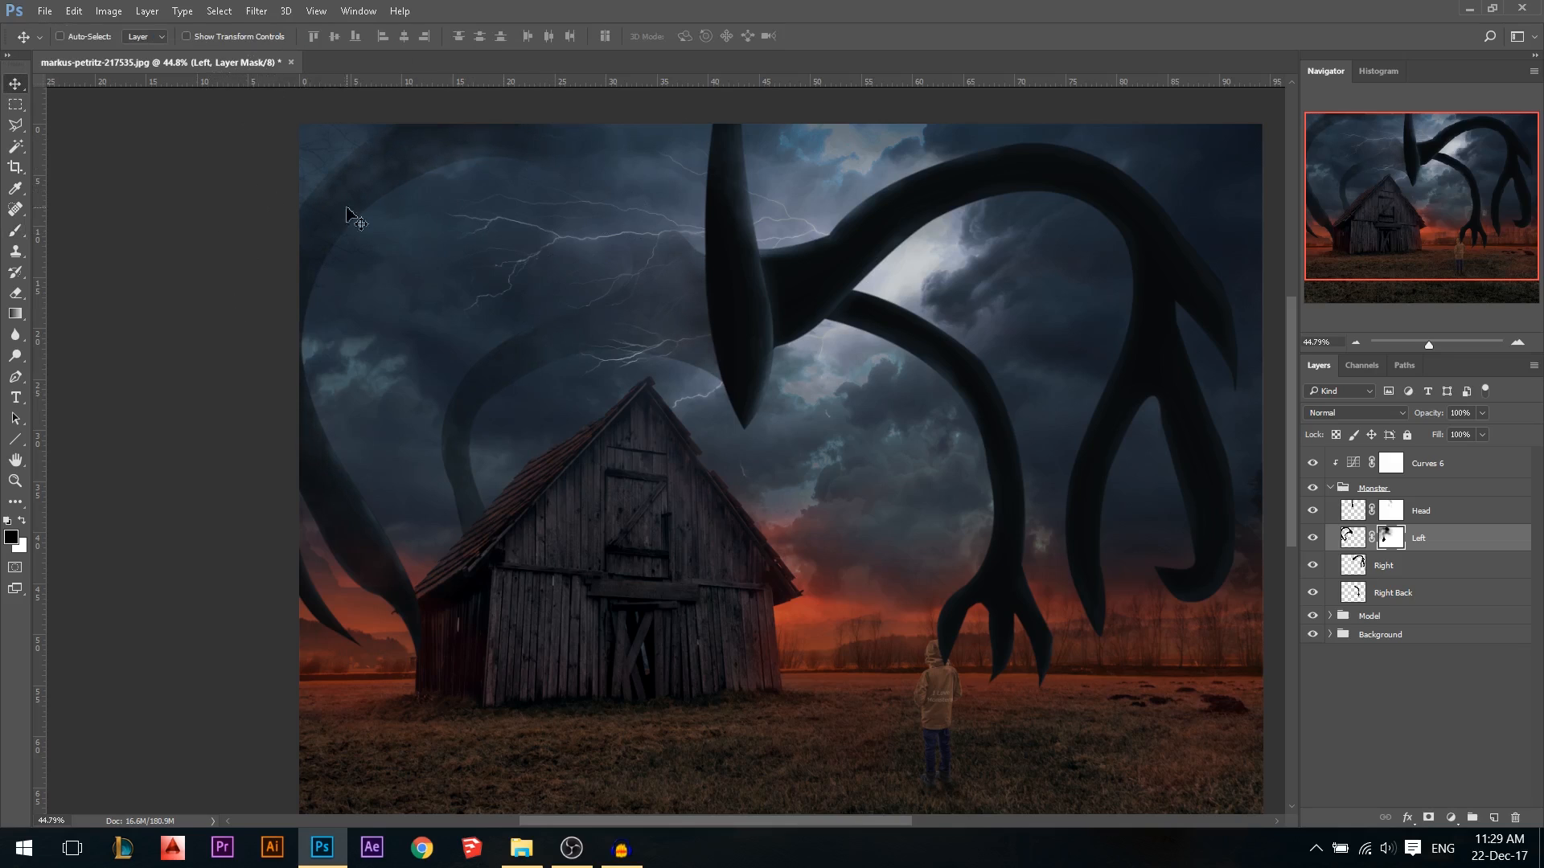
{"action": "left_click", "coordinate": [760, 336]}
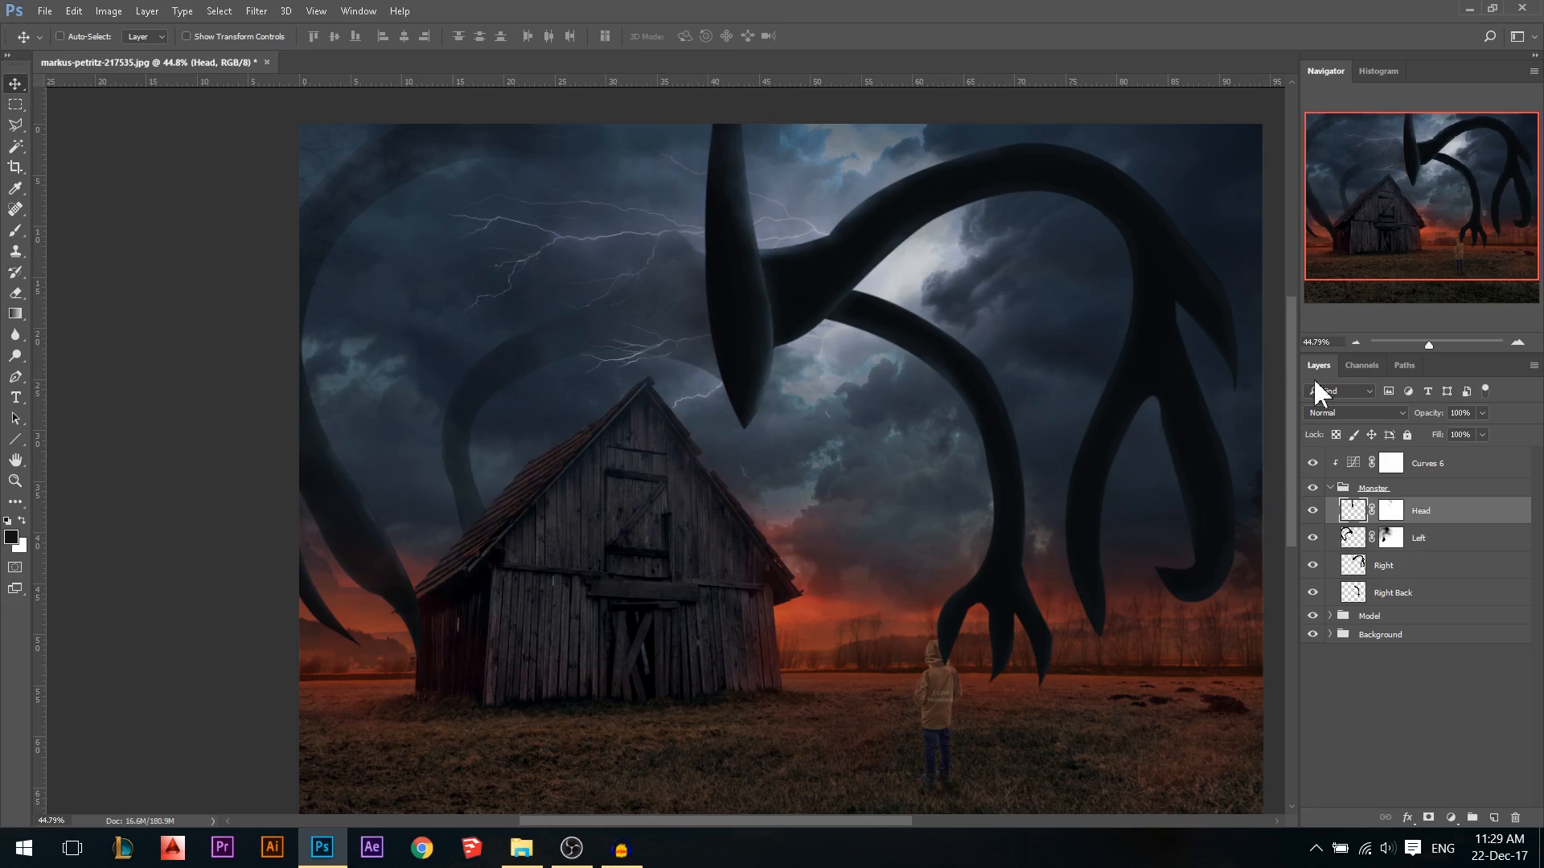
{"action": "left_click_drag", "start_coordinate": [1435, 414], "coordinate": [1540, 414]}
{"action": "left_click", "coordinate": [838, 303], "text": "ctrl"}
{"action": "scroll", "coordinate": [561, 307], "scroll_direction": "down", "scroll_amount": 1}
{"action": "scroll", "coordinate": [561, 306], "scroll_direction": "up", "scroll_amount": 1}
{"action": "mouse_move", "coordinate": [751, 216]}
{"action": "left_mouse_down"}
{"action": "mouse_move", "coordinate": [764, 149]}
{"action": "mouse_move", "coordinate": [732, 217]}
{"action": "left_mouse_up"}
{"action": "key", "text": "ctrl+z"}
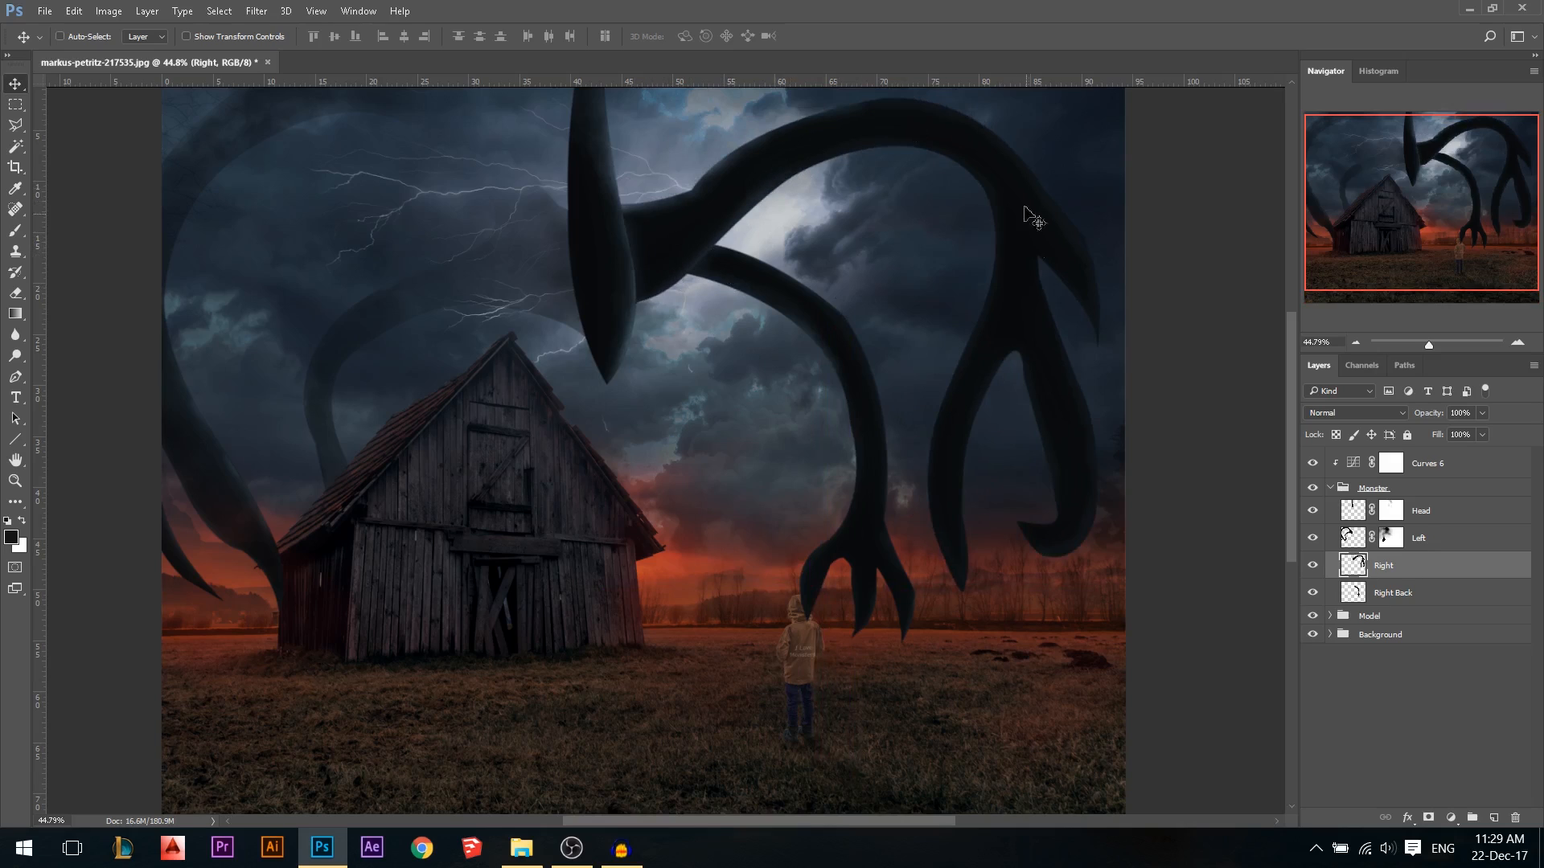
Add a layer mask to Right Back and fill it with black inside the Right layer's outline
{"action": "left_click", "coordinate": [872, 412], "text": "ctrl"}
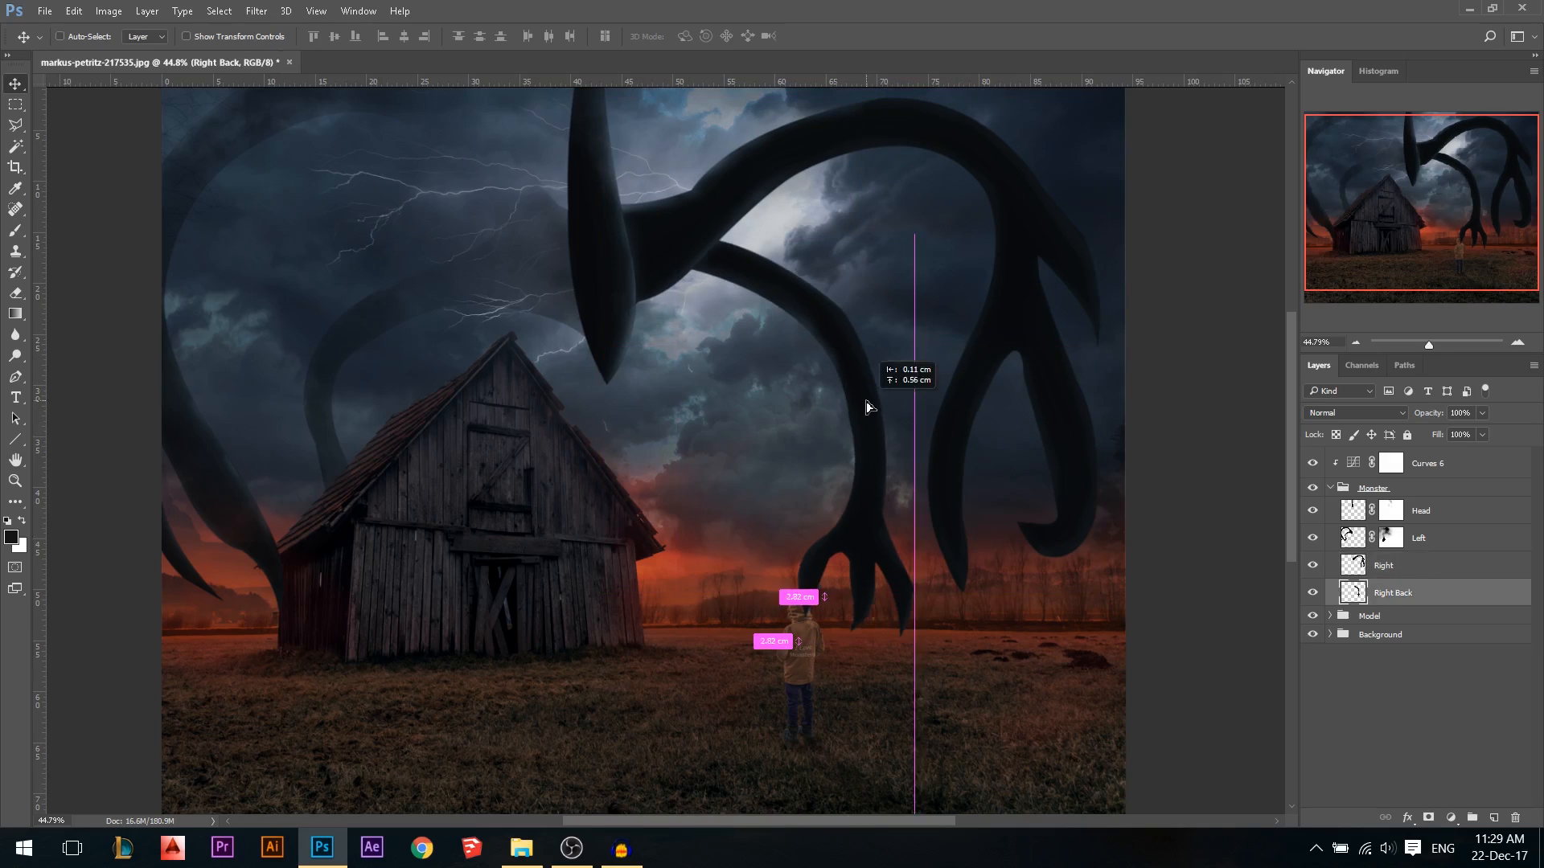
{"action": "left_click", "coordinate": [1428, 817]}
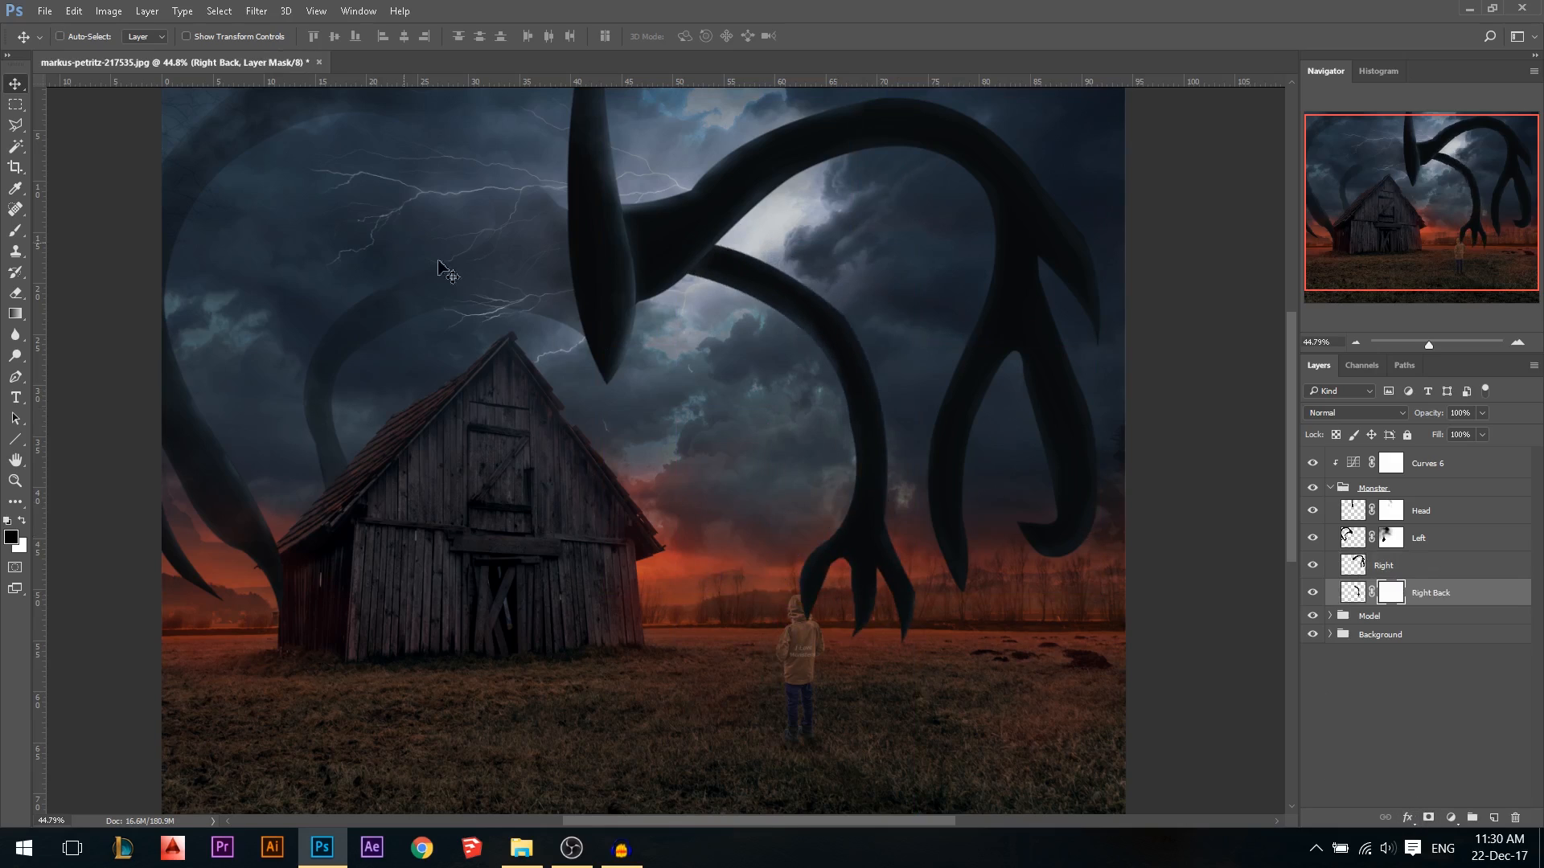
{"action": "left_click", "coordinate": [1355, 565], "text": "ctrl"}
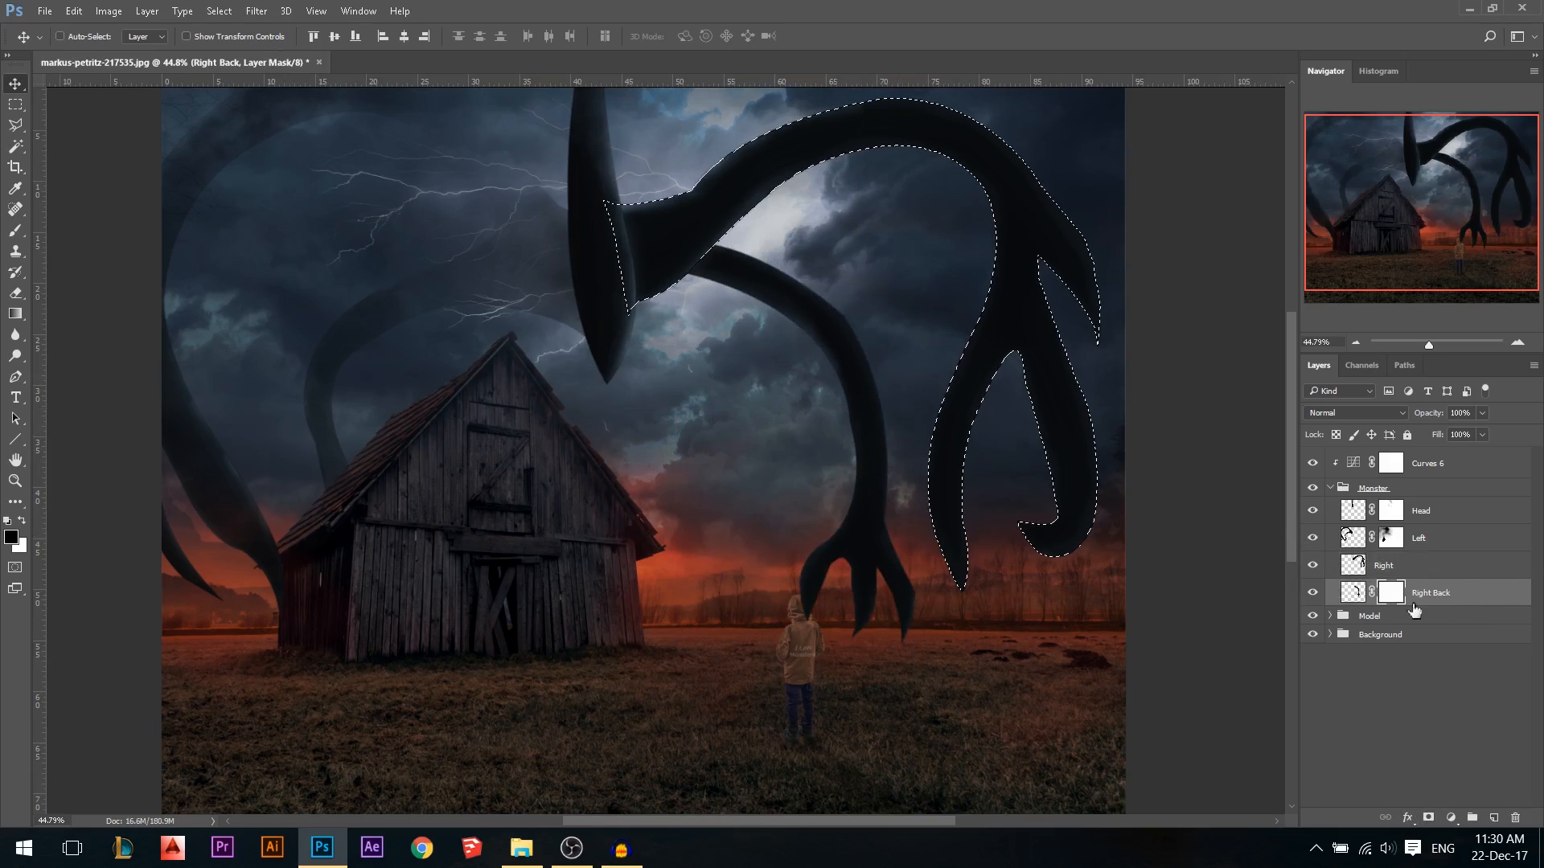
{"action": "key", "text": "alt+BackSpace"}
{"action": "key", "text": "ctrl+d"}
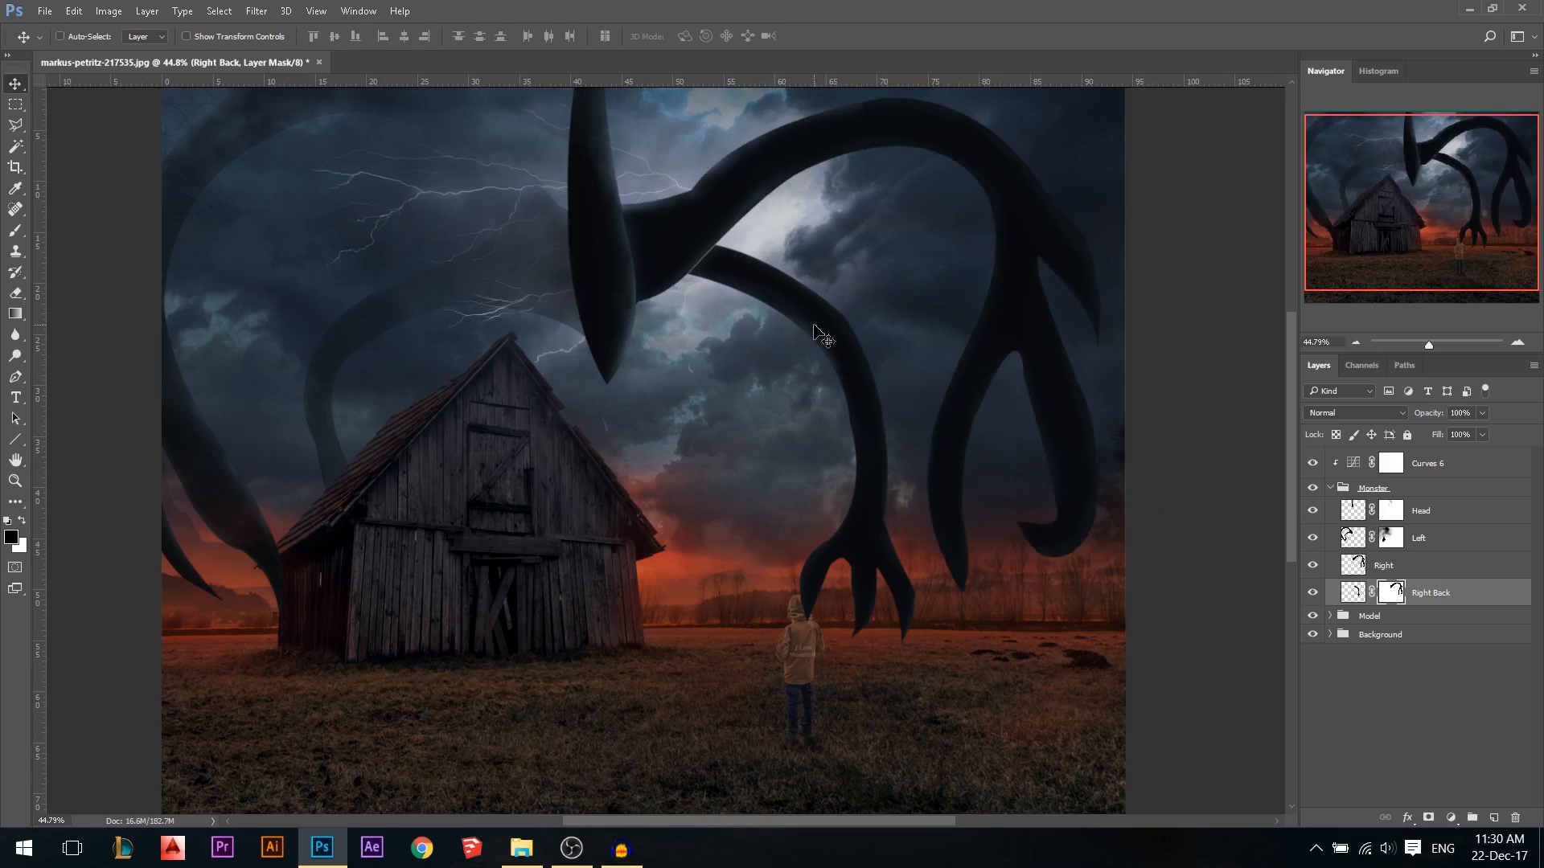
Inspect the Right Back arm's joint up close with its mask disabled and the Right layer hidden, and restore both
{"action": "scroll", "coordinate": [754, 276], "scroll_direction": "up", "scroll_amount": 3}
{"action": "scroll", "coordinate": [716, 270], "scroll_direction": "up", "scroll_amount": 3}
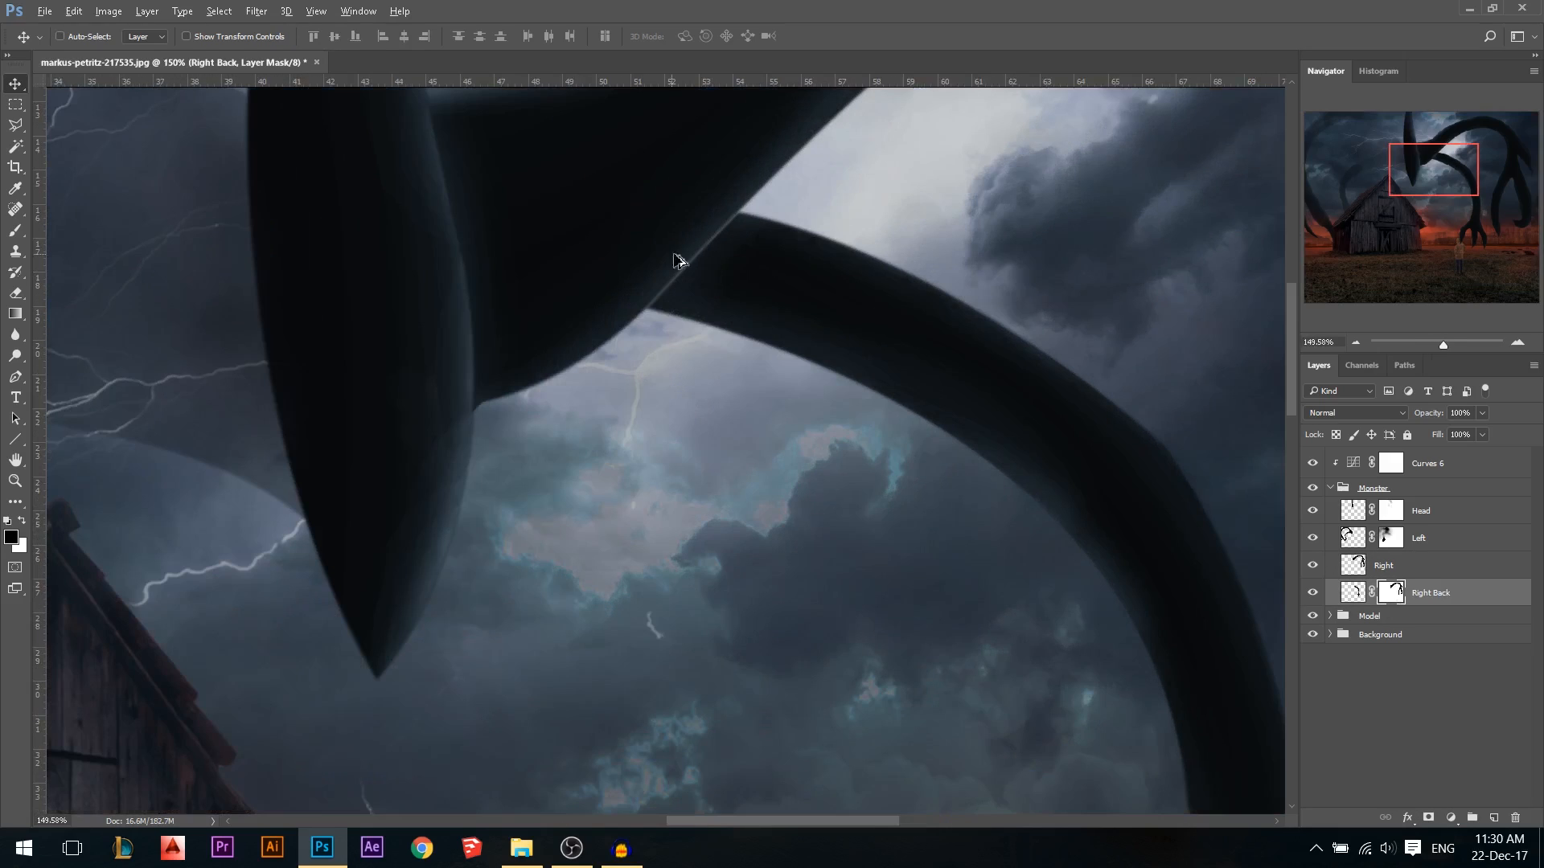
{"action": "left_click", "coordinate": [1391, 592], "text": "shift"}
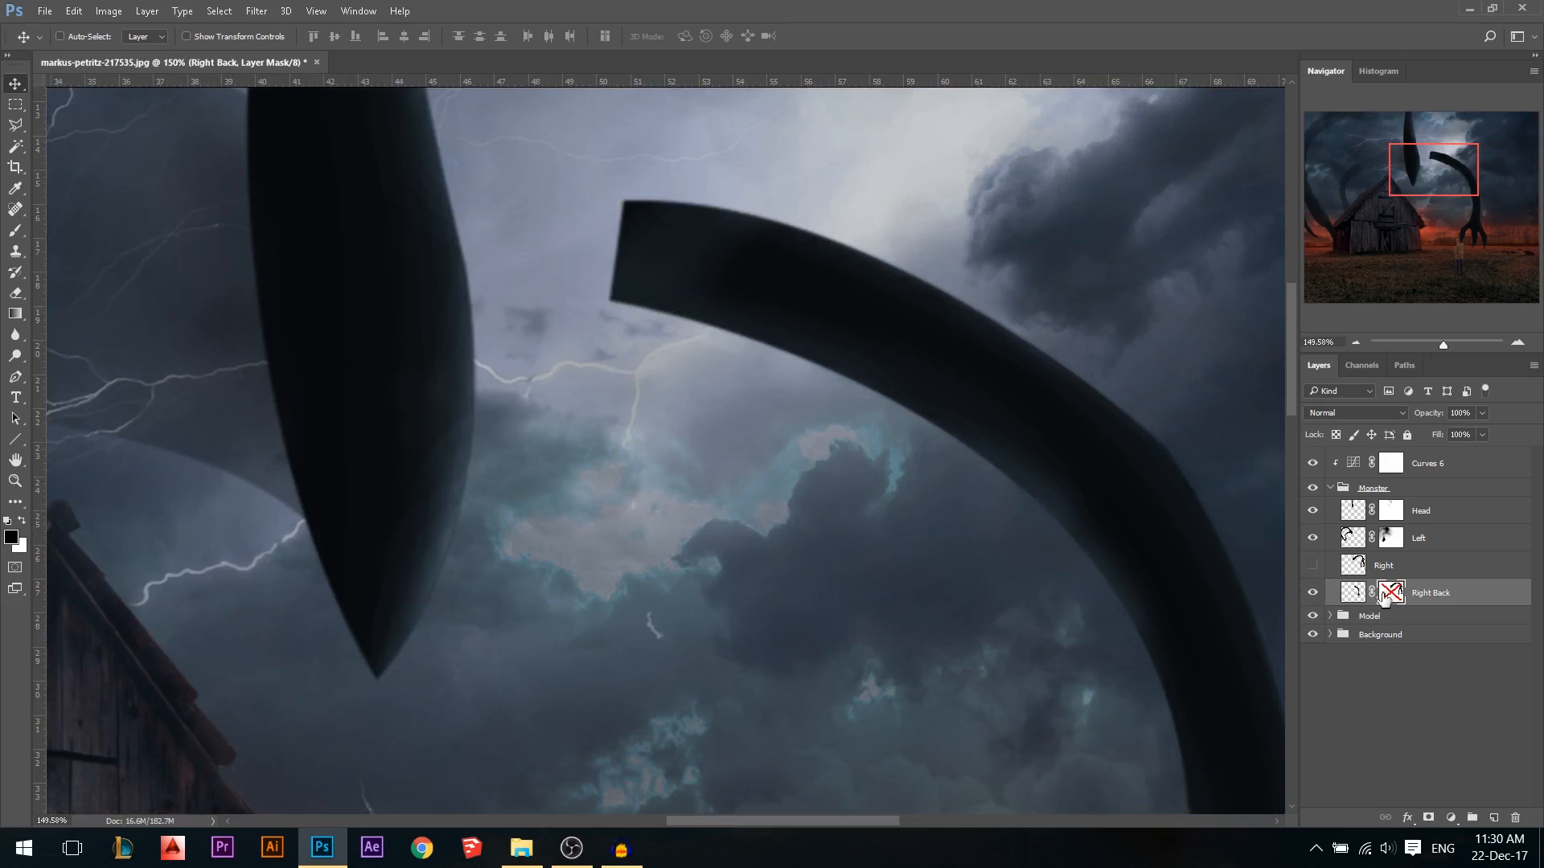
{"action": "left_click", "coordinate": [1388, 595], "text": "shift"}
{"action": "left_click", "coordinate": [1312, 565]}
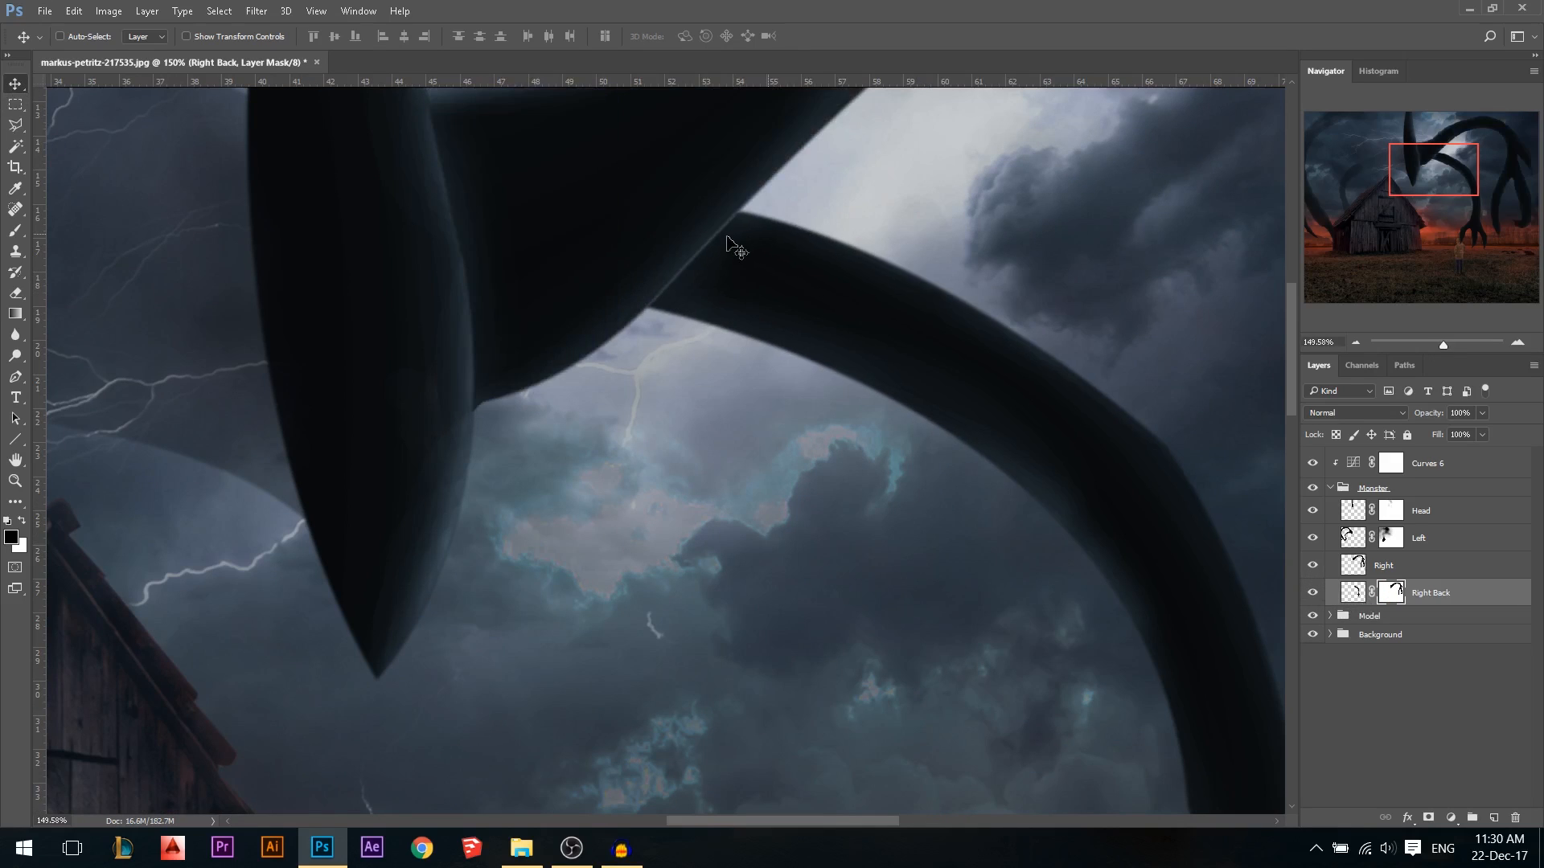
{"action": "scroll", "coordinate": [666, 298], "scroll_direction": "down", "scroll_amount": 3}
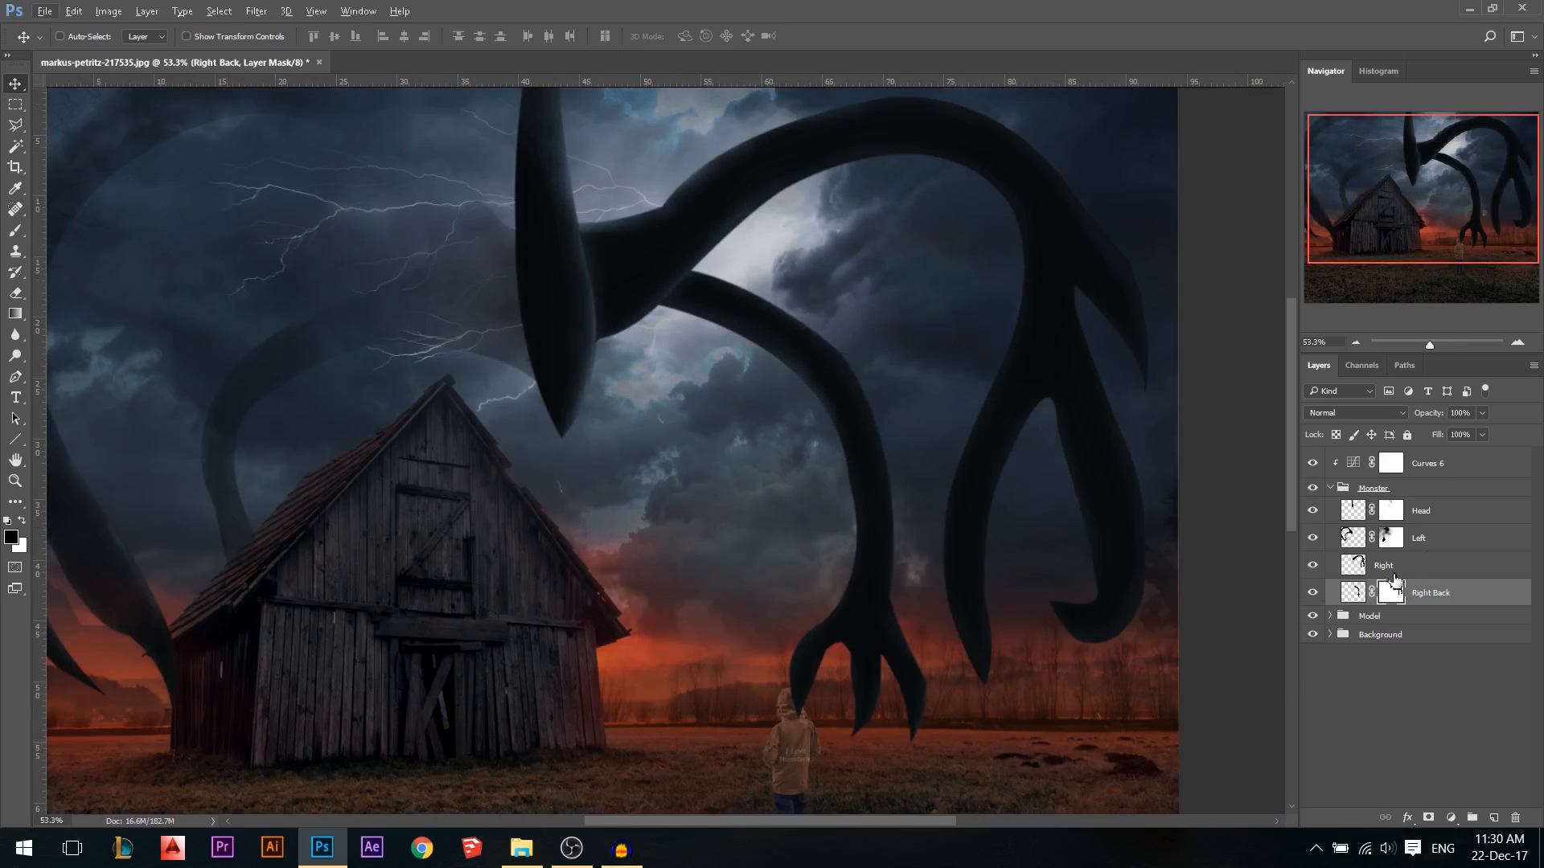
Fade the Right Back arm's claw and the area near its joint on its mask with a textured brush at 40% opacity
{"action": "left_click", "coordinate": [15, 231]}
{"action": "right_click", "coordinate": [550, 464]}
{"action": "left_click", "coordinate": [622, 567]}
{"action": "key", "text": "ctrl+0"}
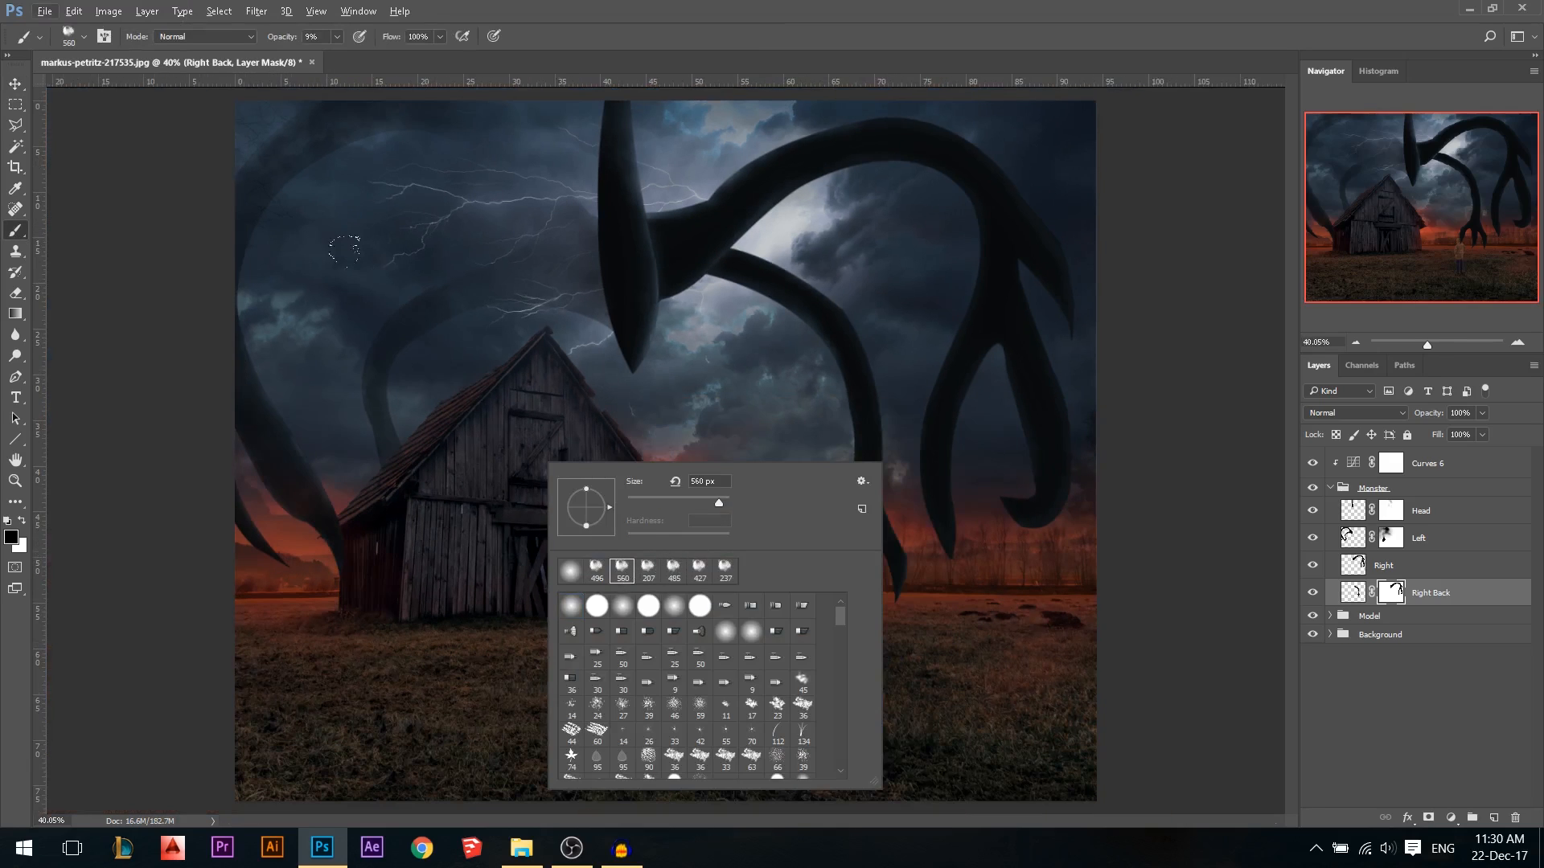
{"action": "key", "text": "Escape"}
{"action": "right_click", "coordinate": [604, 486], "text": "alt"}
{"action": "left_click_drag", "start_coordinate": [813, 547], "coordinate": [888, 555]}
{"action": "right_click", "coordinate": [878, 641], "text": "alt"}
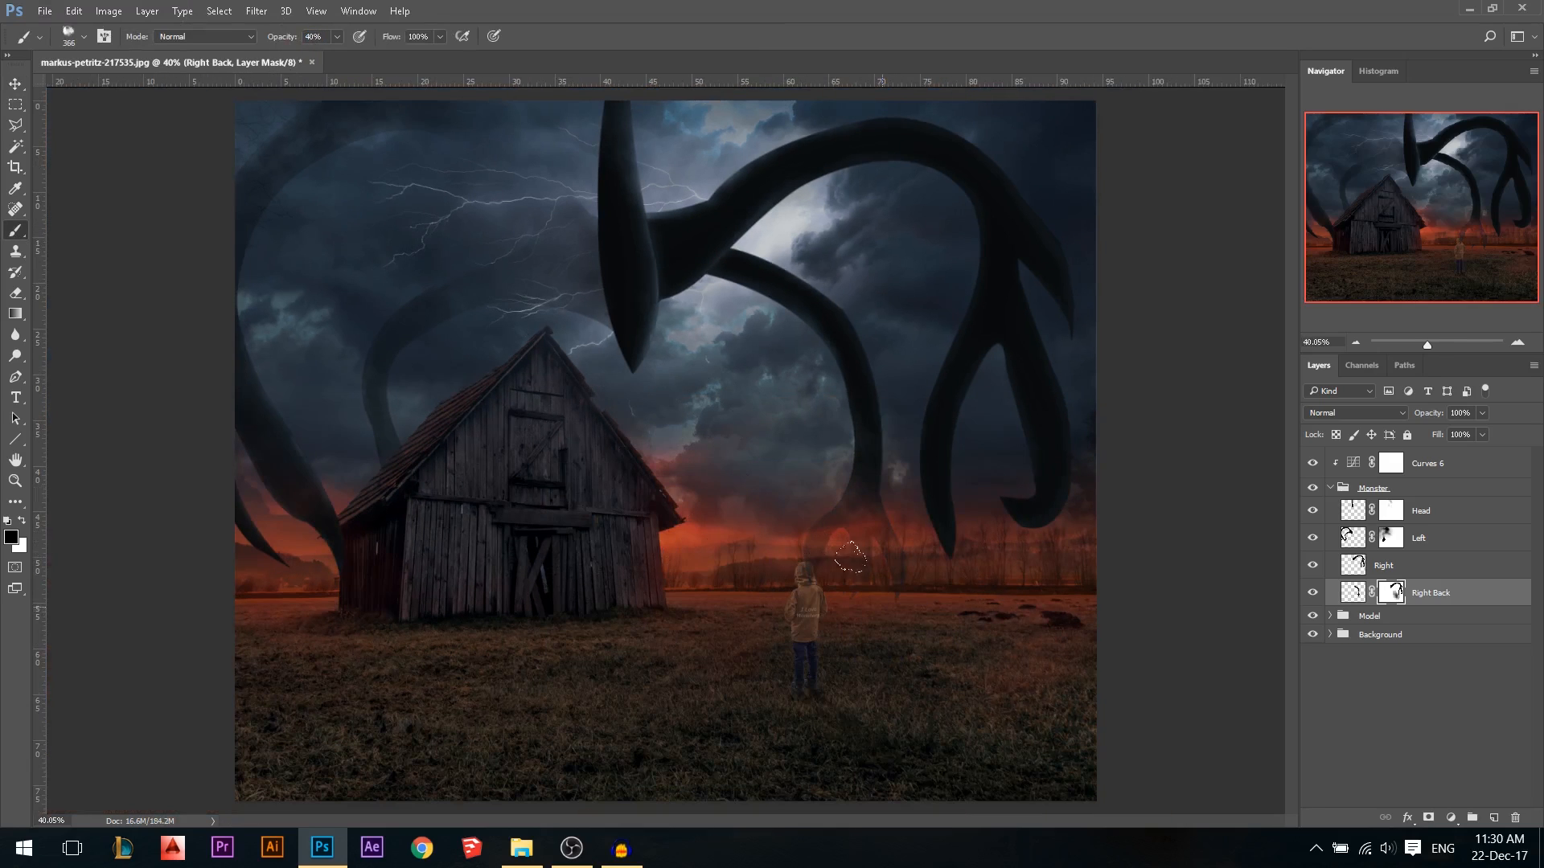
{"action": "right_click", "coordinate": [736, 468], "text": "alt"}
{"action": "left_click_drag", "start_coordinate": [821, 241], "coordinate": [728, 257]}
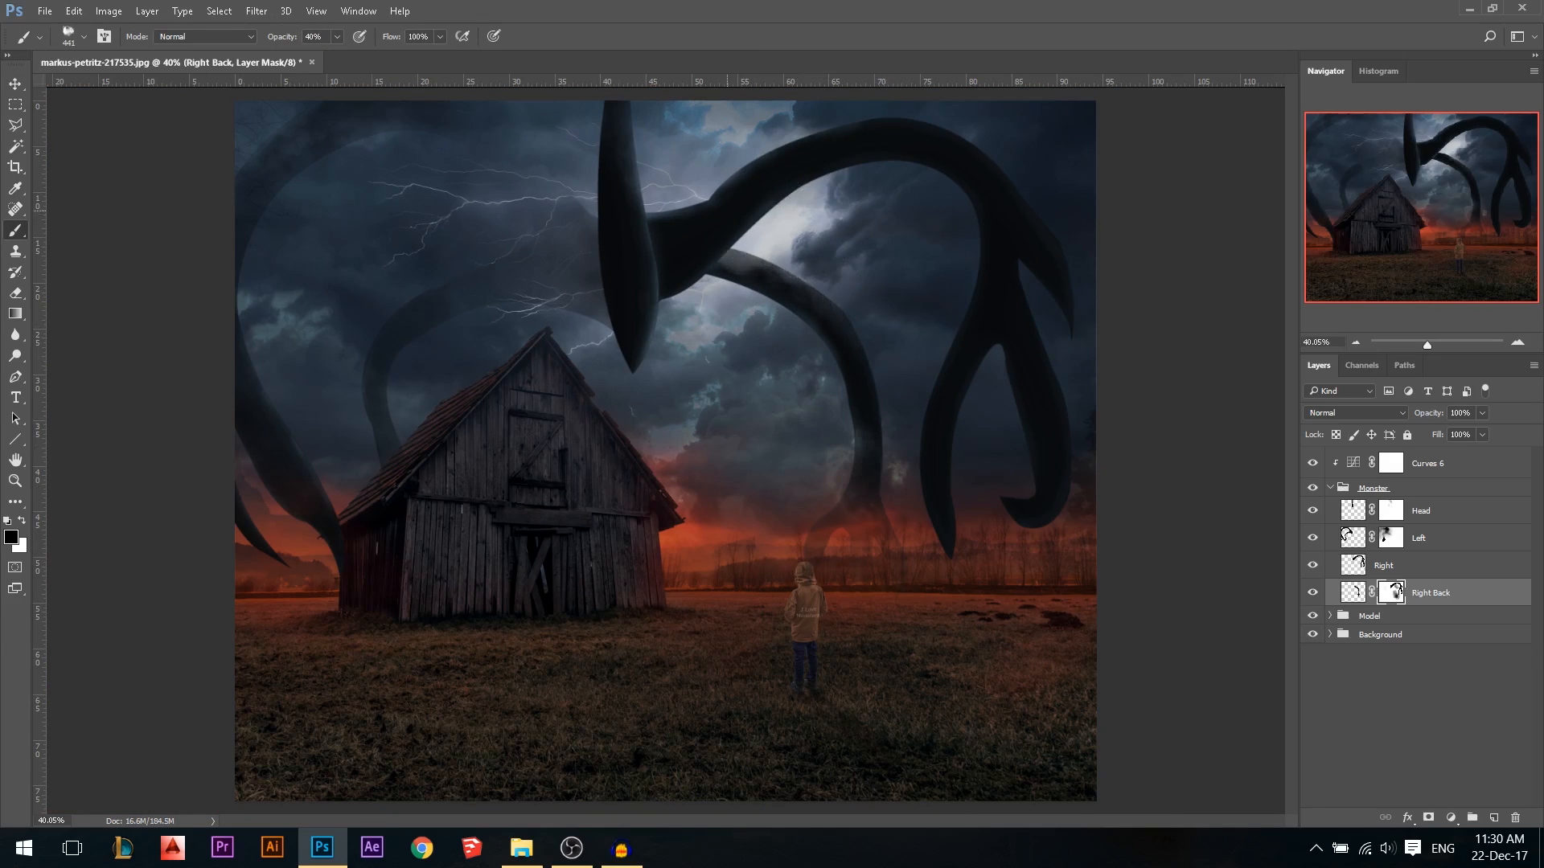
Lower the Right Back layer's opacity to 72% and fade its arm further with a 441 px textured brush at 11% opacity
{"action": "left_click_drag", "start_coordinate": [1428, 413], "coordinate": [1409, 418]}
{"action": "left_click_drag", "start_coordinate": [296, 42], "coordinate": [274, 42]}
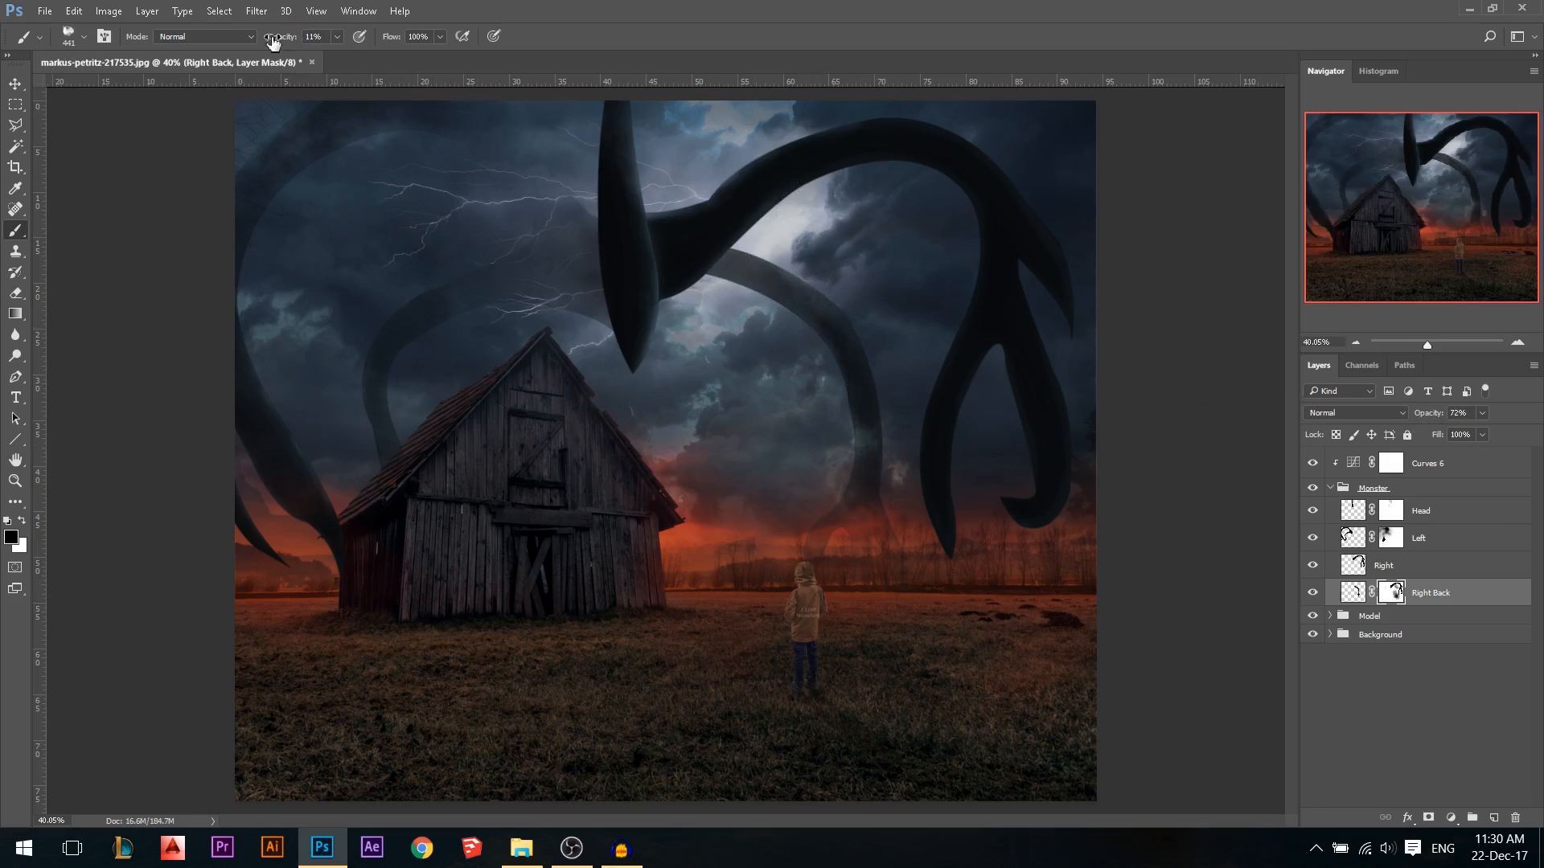
{"action": "left_click_drag", "start_coordinate": [657, 263], "coordinate": [756, 274]}
{"action": "mouse_move", "coordinate": [807, 281]}
{"action": "left_mouse_down"}
{"action": "mouse_move", "coordinate": [785, 214]}
{"action": "mouse_move", "coordinate": [731, 215]}
{"action": "left_mouse_up"}
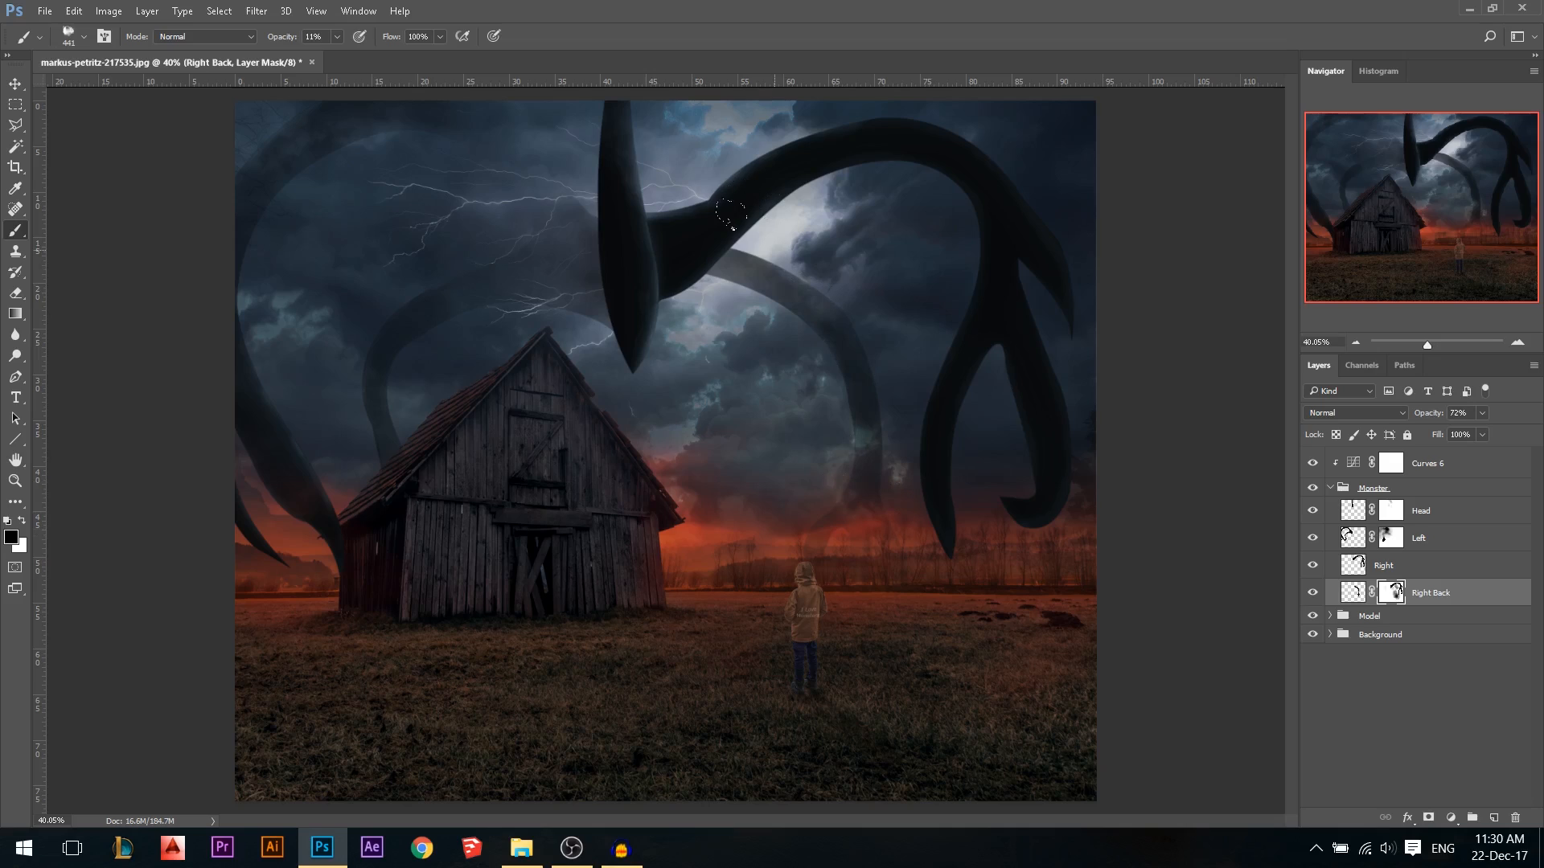
Touch up the Right Back arm's mask with a 181 px textured brush at 11% opacity, alternating black and white
{"action": "left_click_drag", "start_coordinate": [808, 390], "coordinate": [766, 379]}
{"action": "left_click", "coordinate": [840, 331], "text": "alt"}
{"action": "key", "text": "d"}
{"action": "key", "text": "x"}
{"action": "key", "text": "x"}
{"action": "key", "text": "x"}
{"action": "key", "text": "x"}
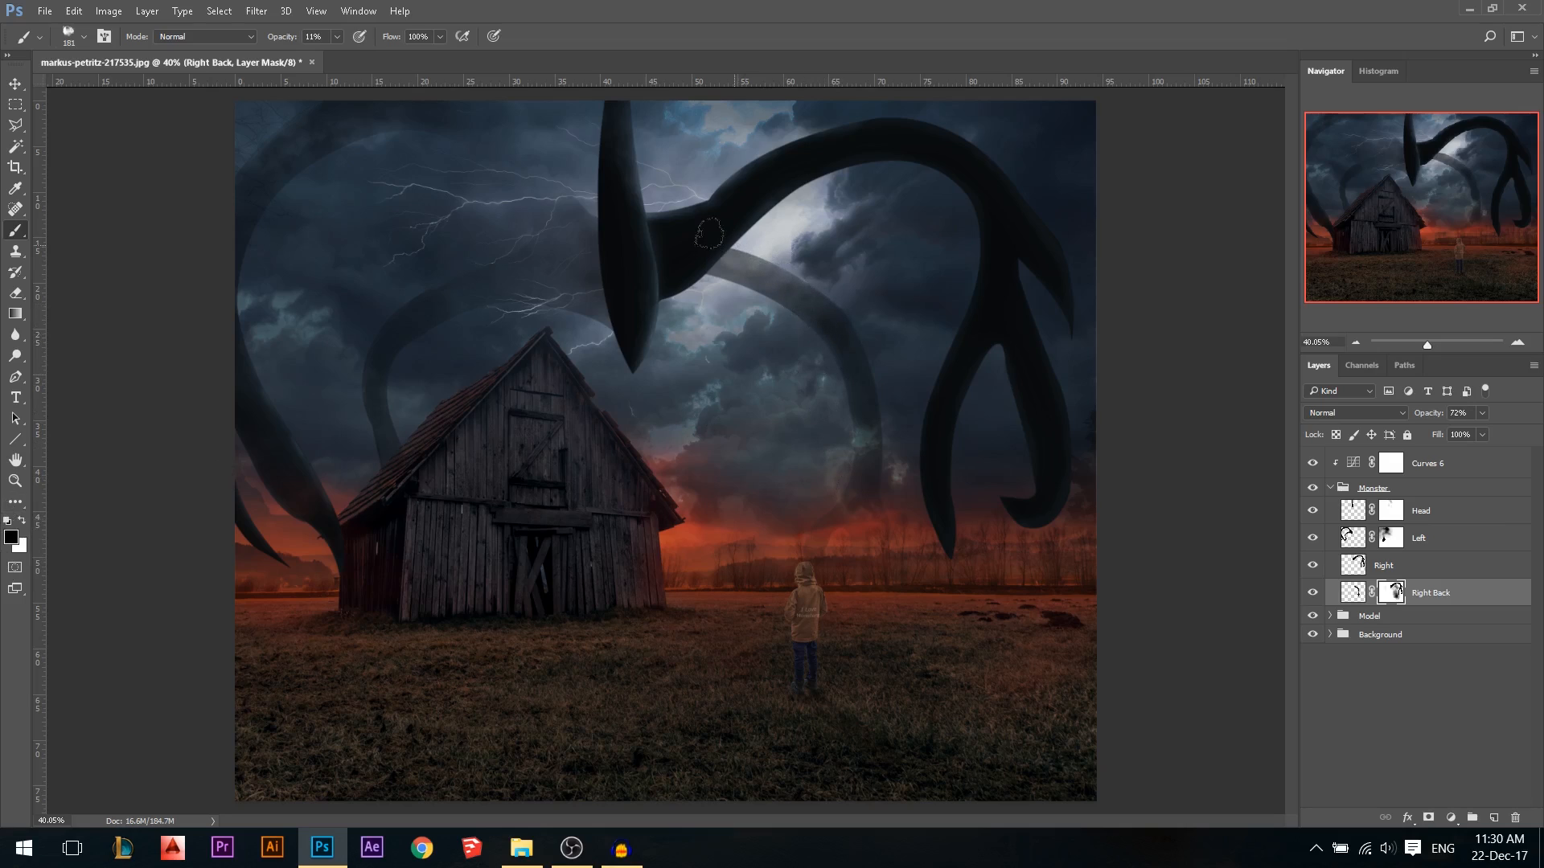
{"action": "key", "text": "x"}
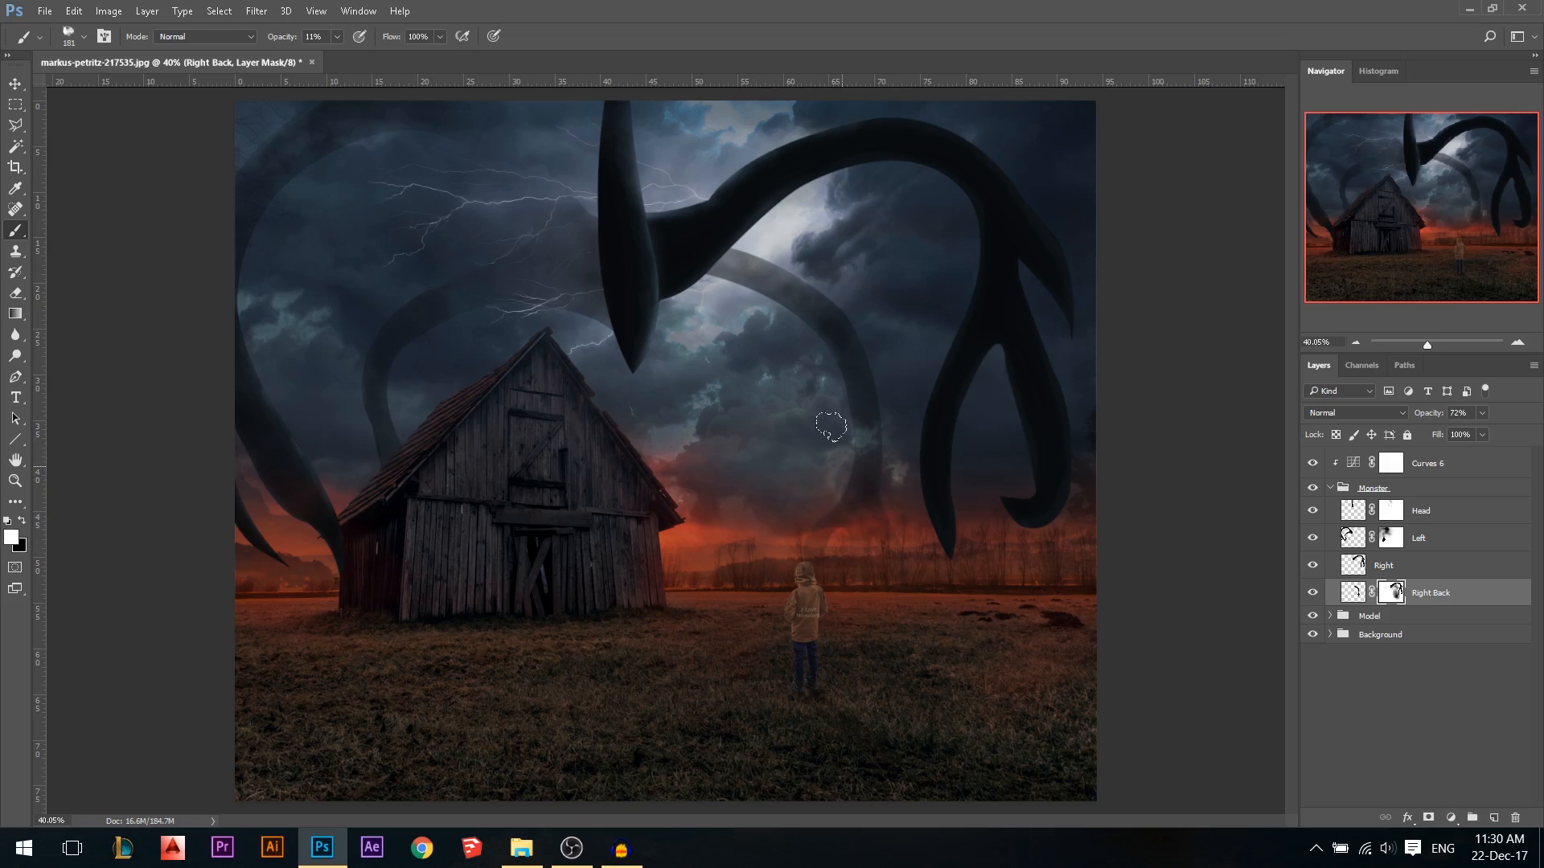
{"action": "key", "text": "x"}
Add a layer mask to Right and fill it with black inside the Head layer's outline
{"action": "key", "text": "ctrl+minus"}
{"action": "left_click", "coordinate": [15, 83]}
{"action": "scroll", "coordinate": [973, 225], "scroll_direction": "up", "scroll_amount": 5}
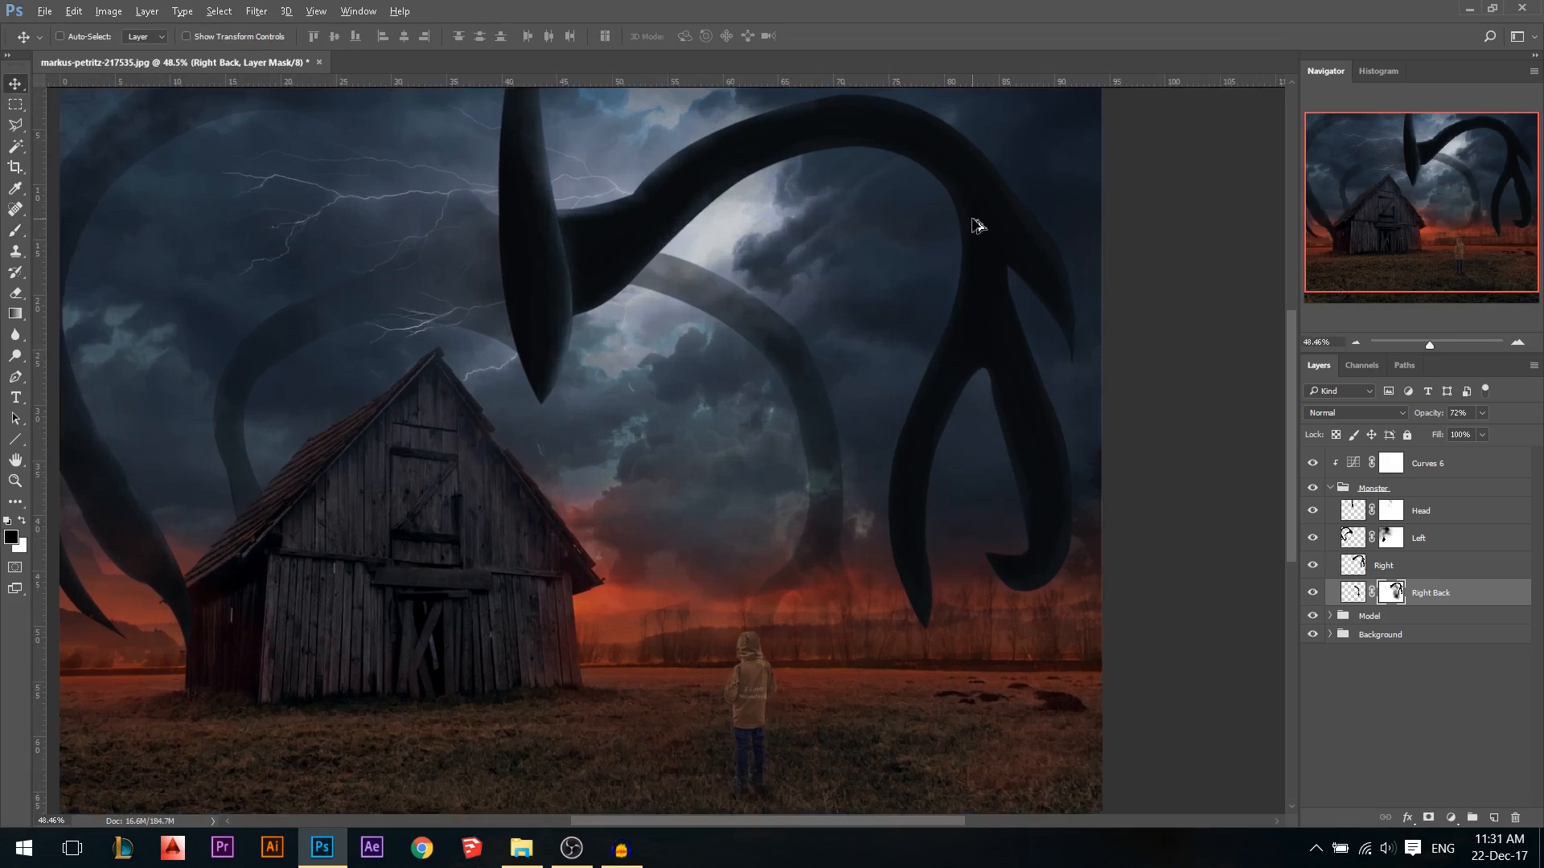
{"action": "left_click", "coordinate": [982, 225], "text": "ctrl"}
{"action": "scroll", "coordinate": [750, 293], "scroll_direction": "up", "scroll_amount": 3}
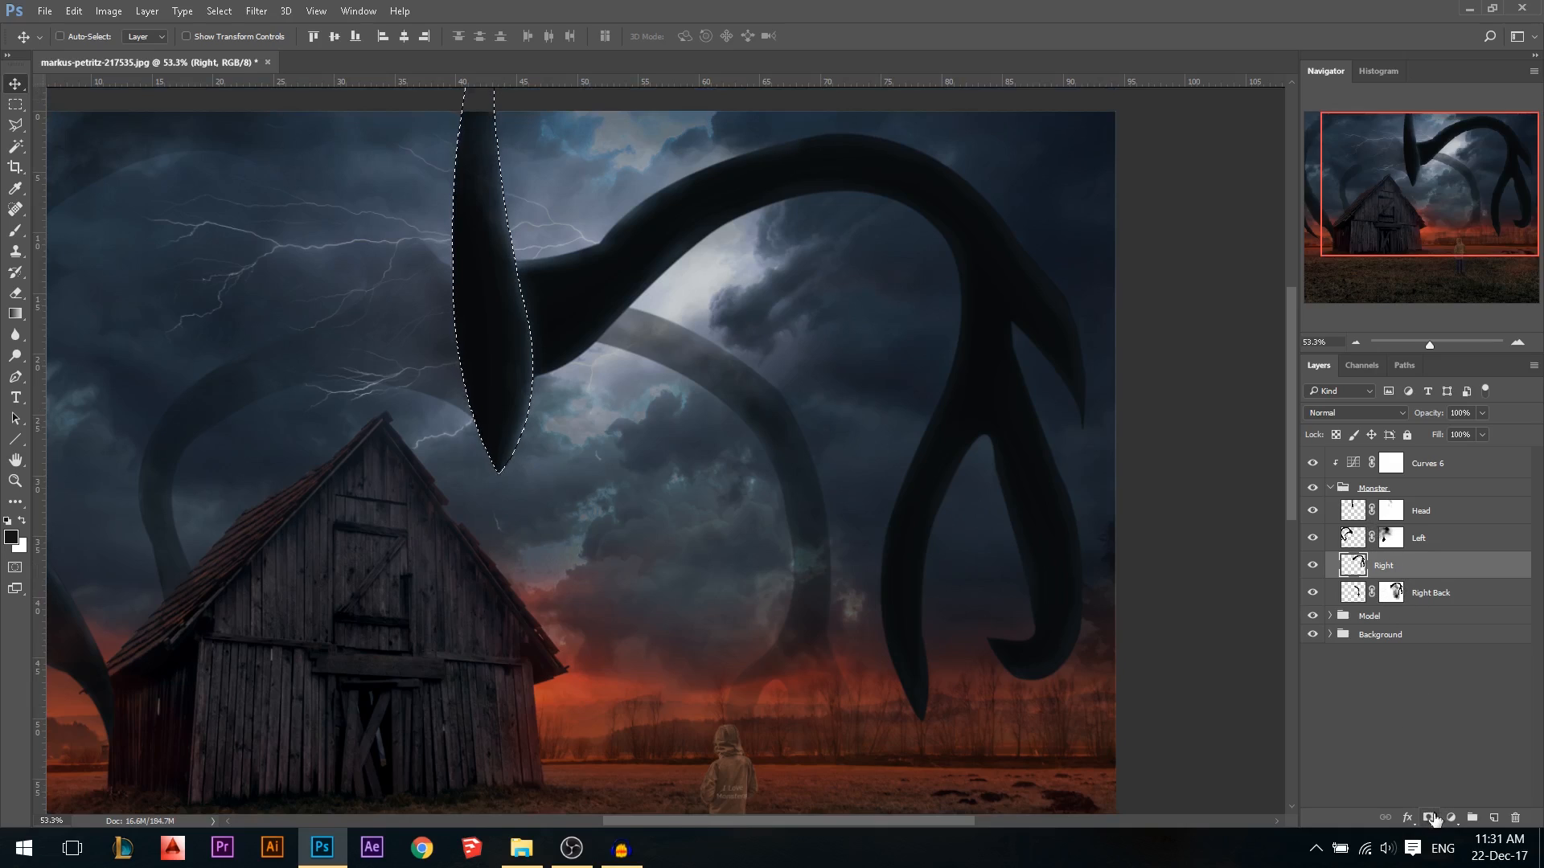
{"action": "left_click", "coordinate": [1428, 817], "text": "alt"}
{"action": "key", "text": "ctrl+z"}
{"action": "left_click", "coordinate": [1429, 817]}
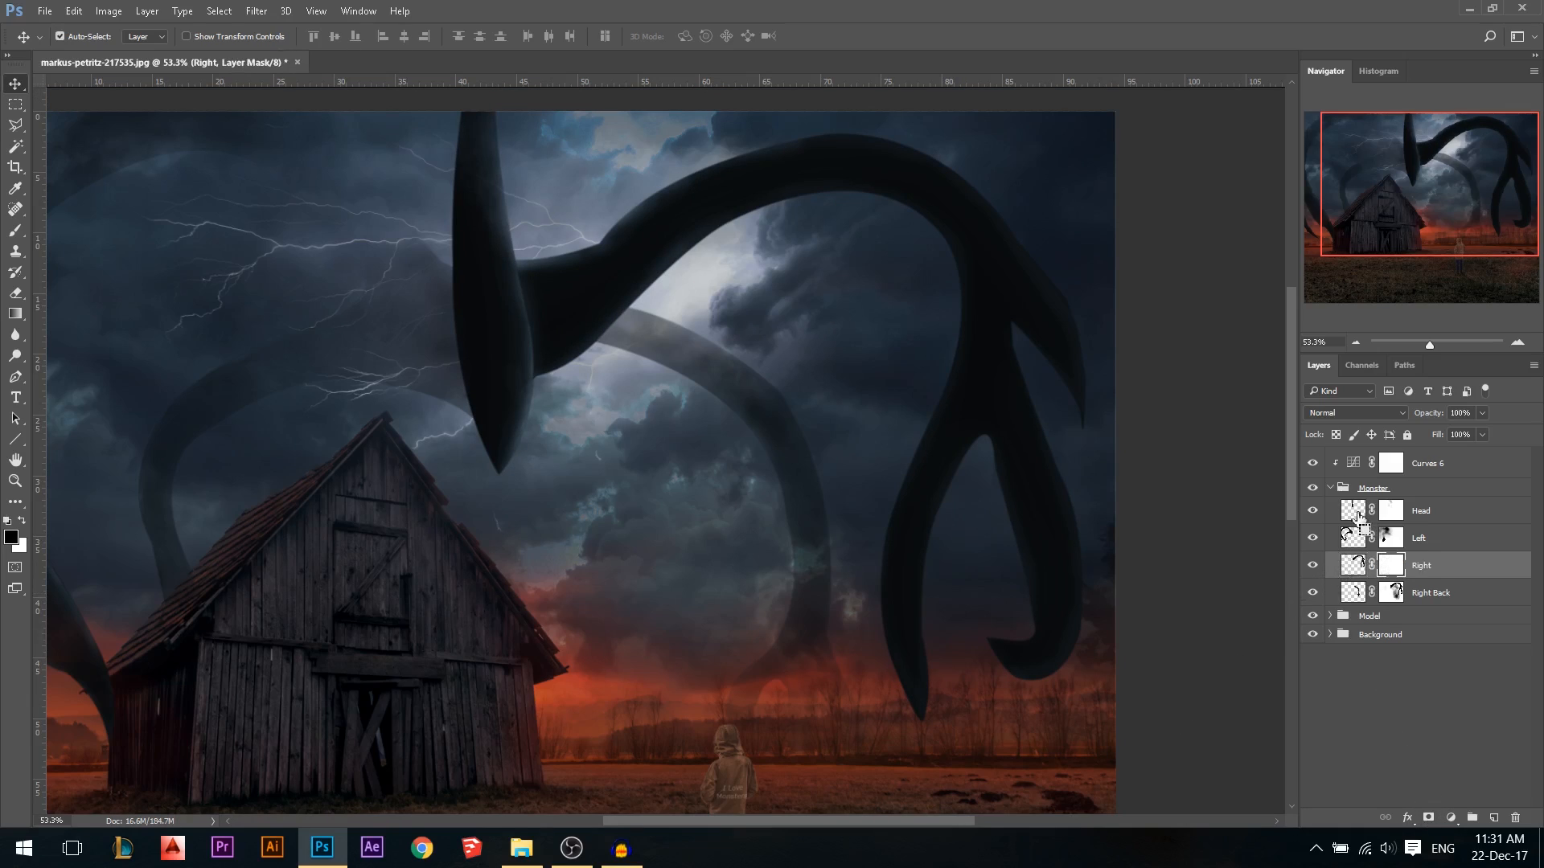
{"action": "left_click", "coordinate": [1359, 517], "text": "ctrl"}
{"action": "key", "text": "alt+BackSpace"}
{"action": "key", "text": "ctrl+d"}
Check the masked edge beside the head by hiding and showing the Head and Left layers in turn
{"action": "left_click", "coordinate": [1354, 512]}
{"action": "left_click", "coordinate": [1313, 513]}
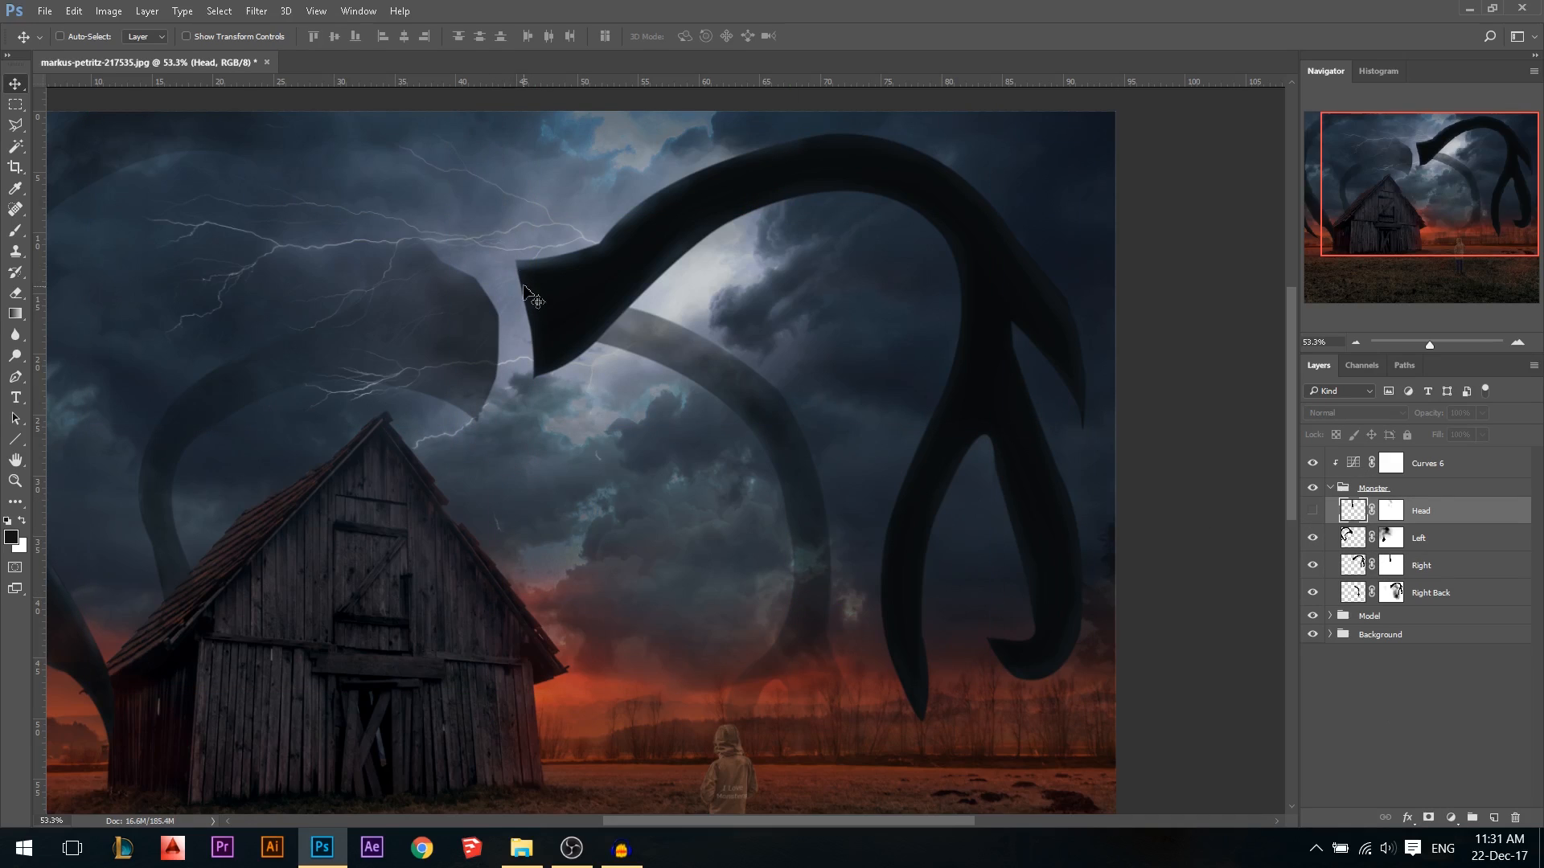
{"action": "left_click", "coordinate": [1313, 511]}
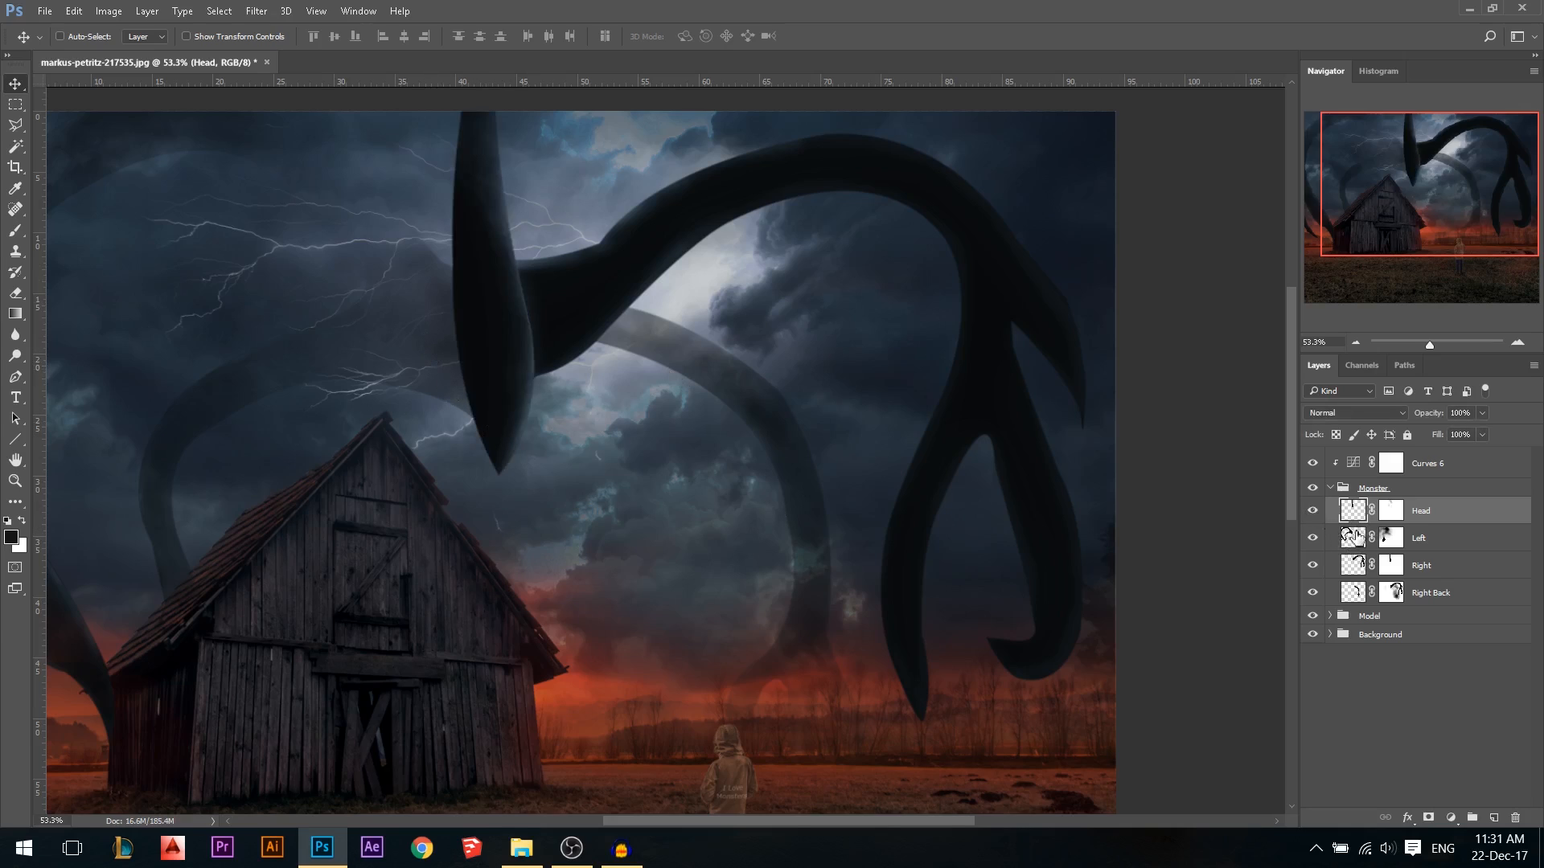
{"action": "left_click", "coordinate": [1313, 538]}
{"action": "left_click", "coordinate": [1313, 538]}
Mask out the part of the Left layer that lies behind the Head
{"action": "left_click", "coordinate": [1350, 536]}
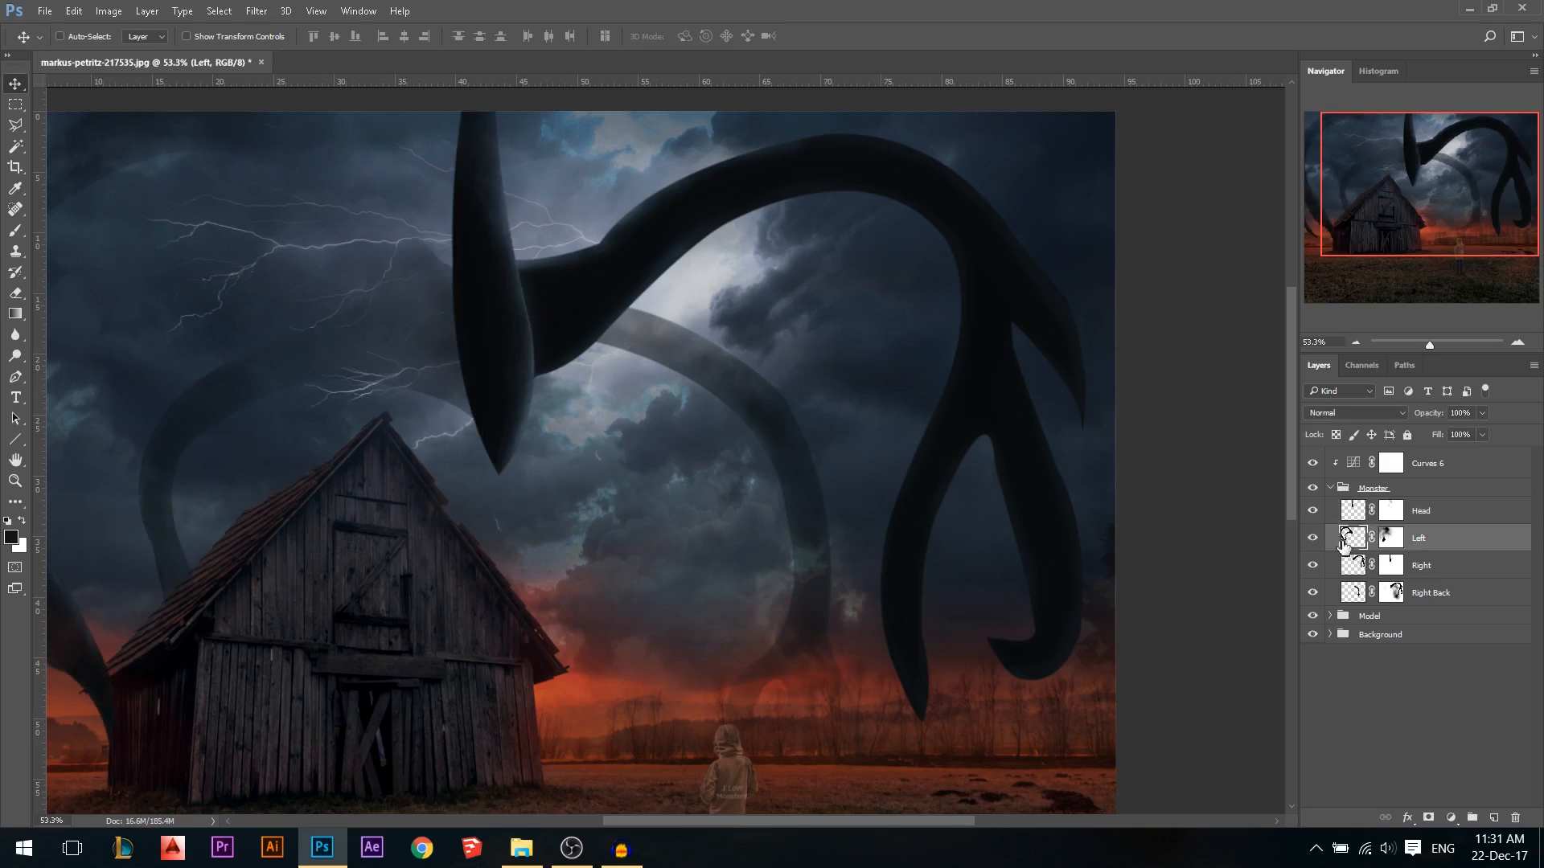
{"action": "left_click", "coordinate": [1350, 535], "text": "ctrl"}
{"action": "left_click", "coordinate": [1397, 538]}
{"action": "key", "text": "ctrl+d"}
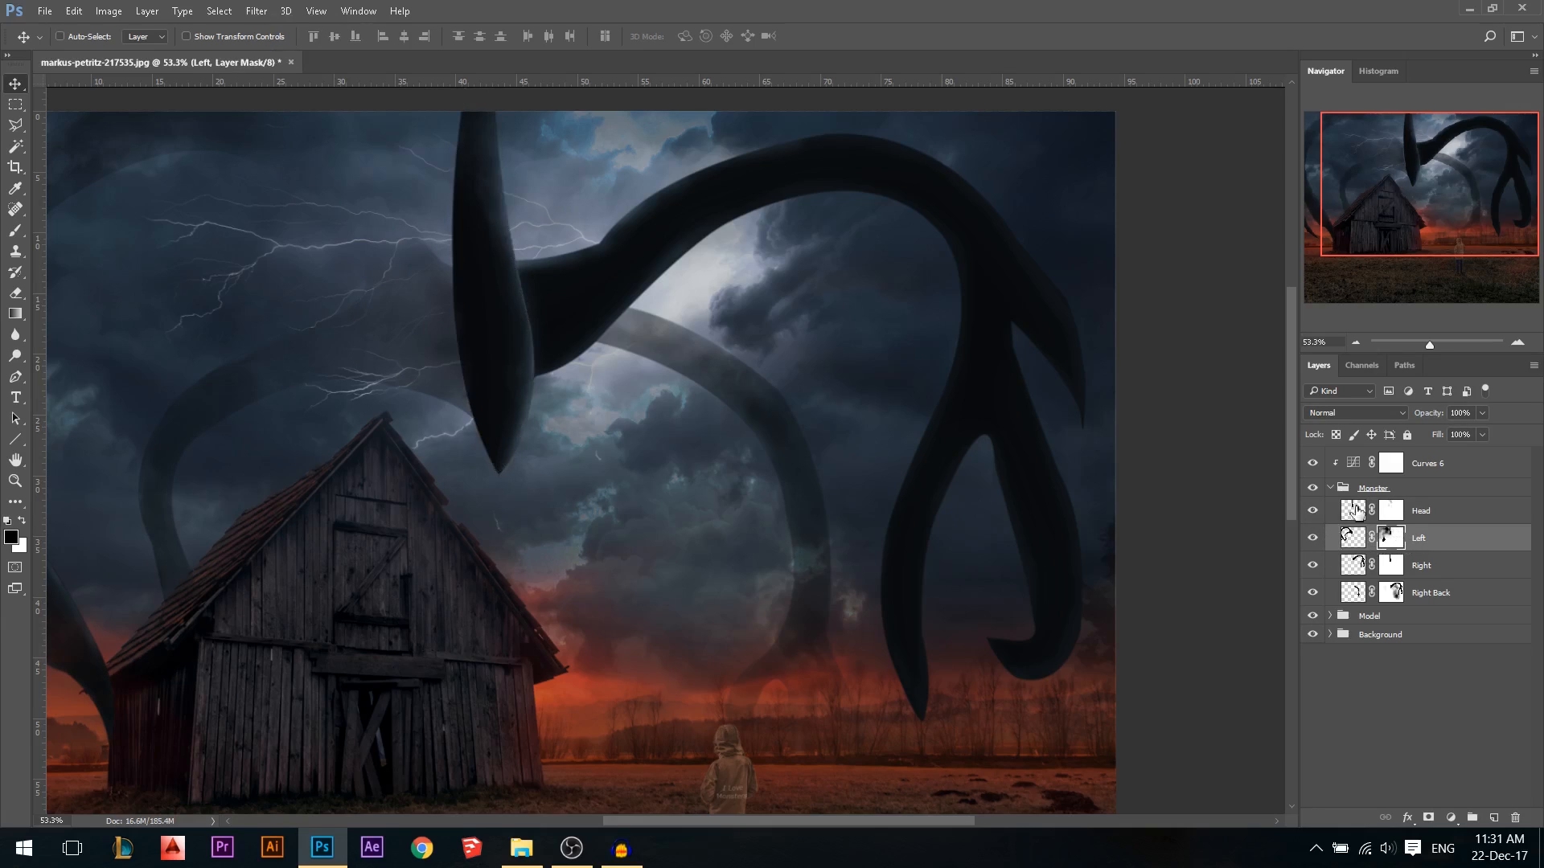
Set the Head layer's opacity to 90%
{"action": "left_click", "coordinate": [1357, 511]}
{"action": "key", "text": "3"}
{"action": "key", "text": "0"}
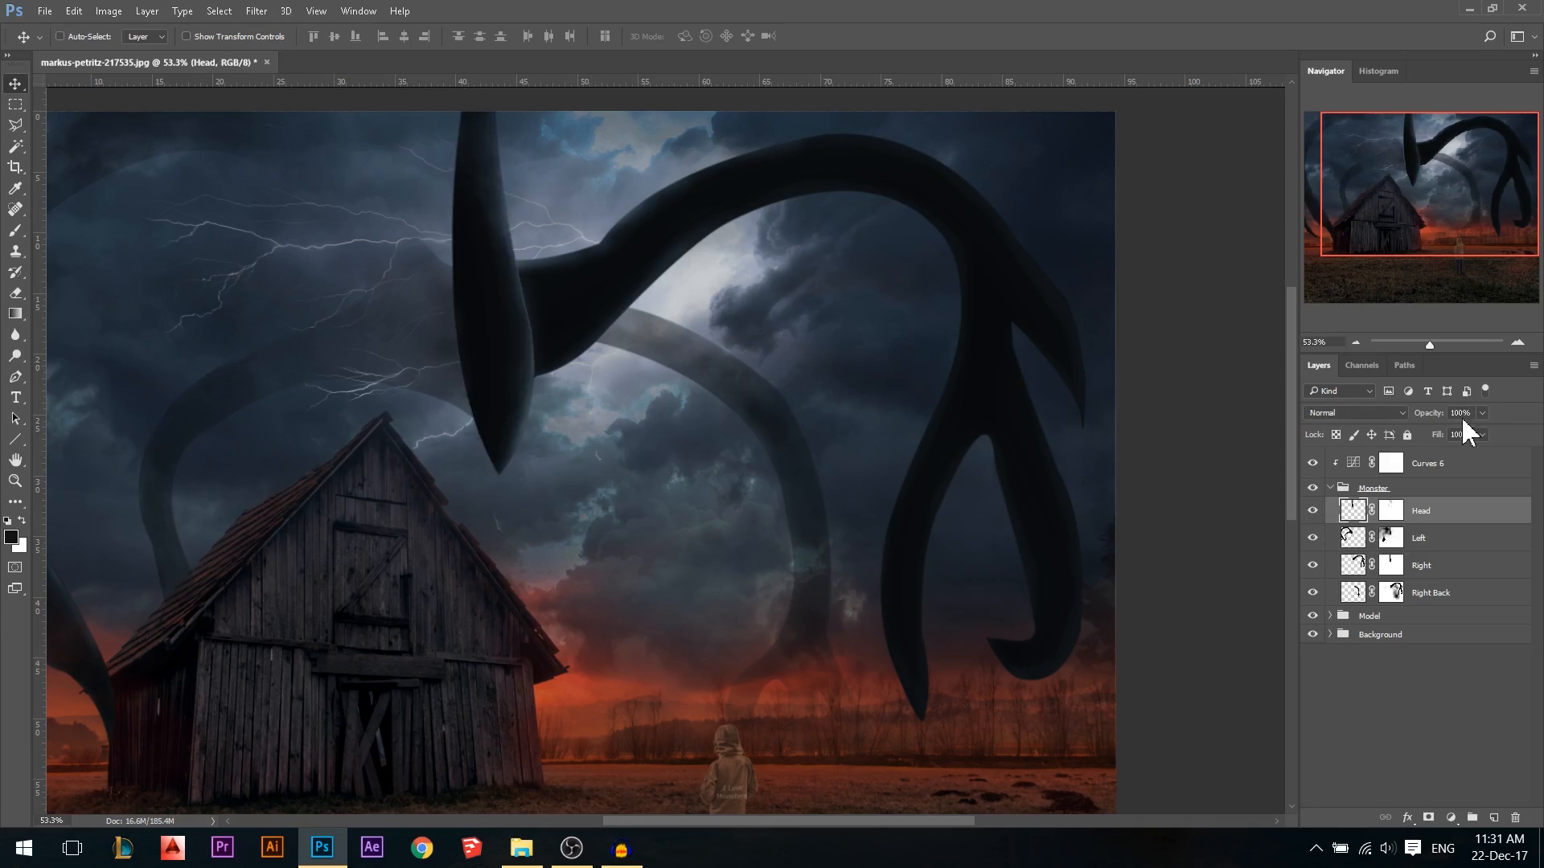
{"action": "left_click_drag", "start_coordinate": [1435, 414], "coordinate": [1426, 419]}
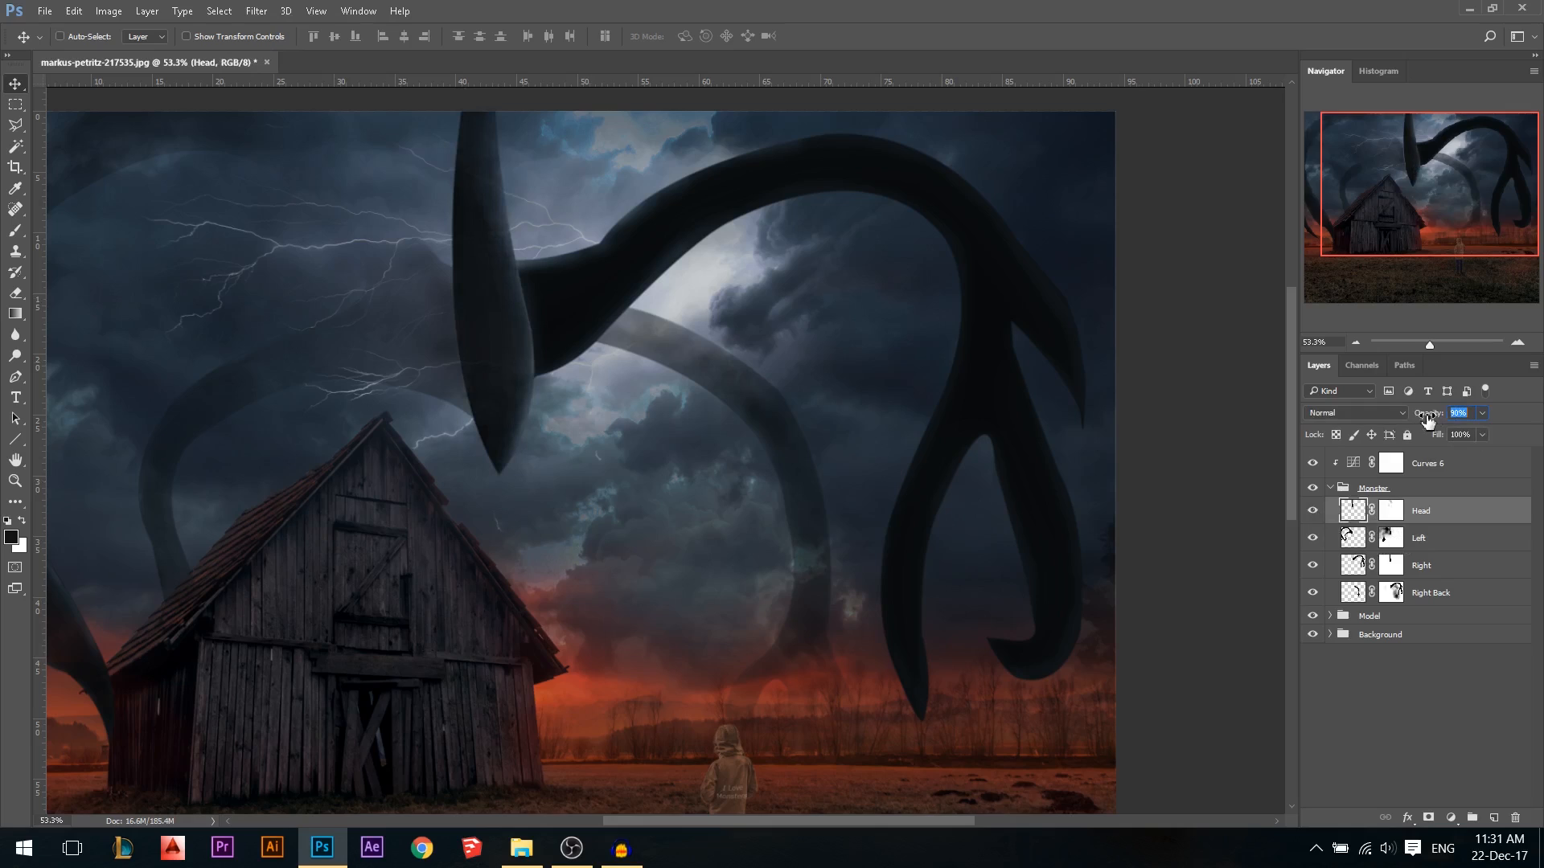
Fade the Right arm near its joint and along its arch on the layer mask with a textured brush at 11% opacity
{"action": "left_click", "coordinate": [1007, 297], "text": "ctrl"}
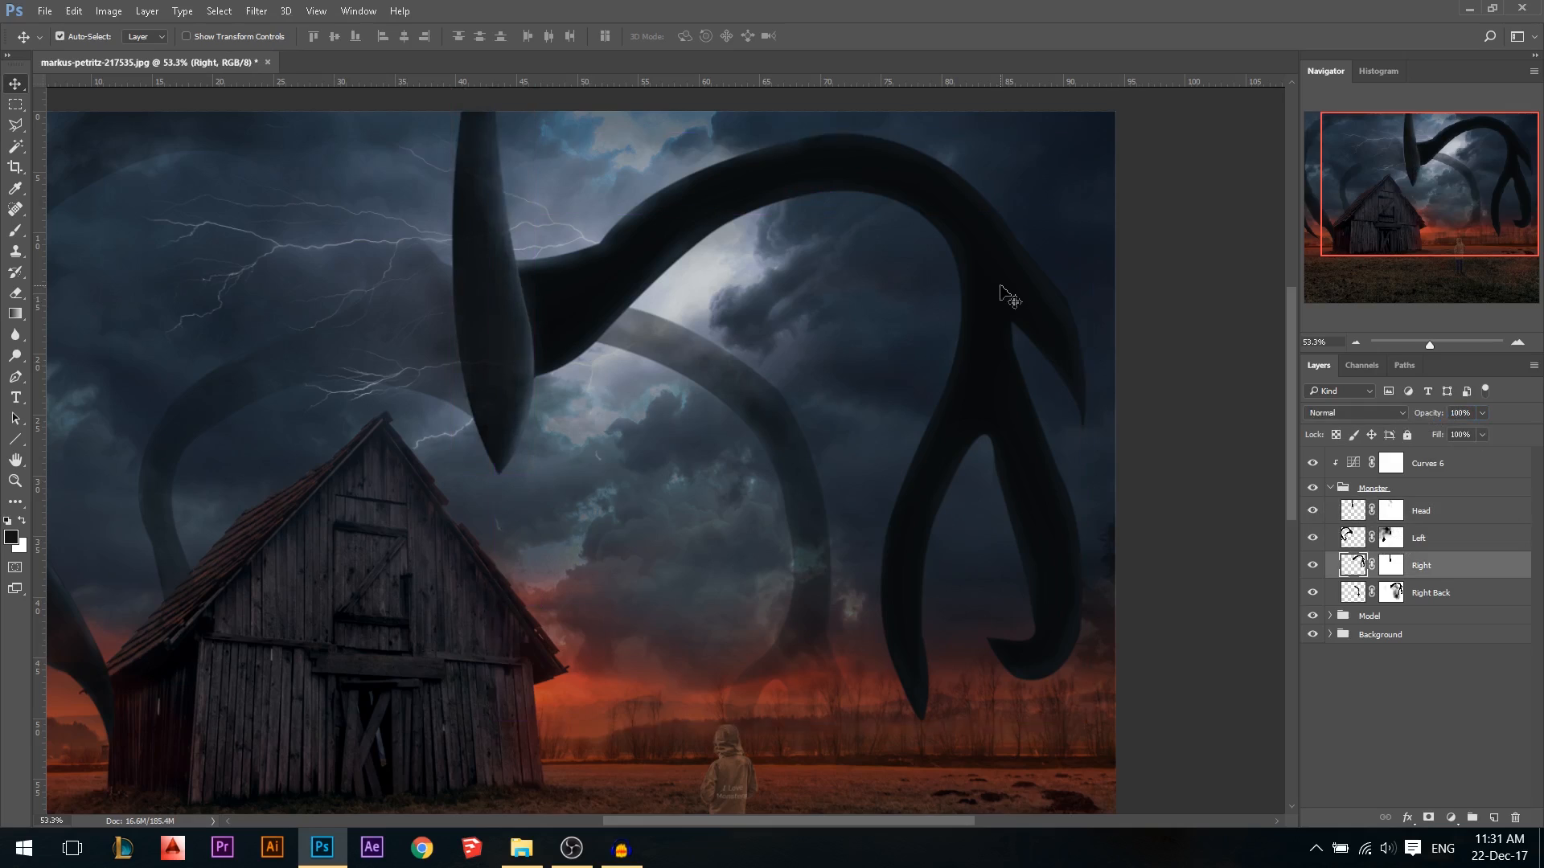
{"action": "left_click", "coordinate": [1384, 565]}
{"action": "key", "text": "b"}
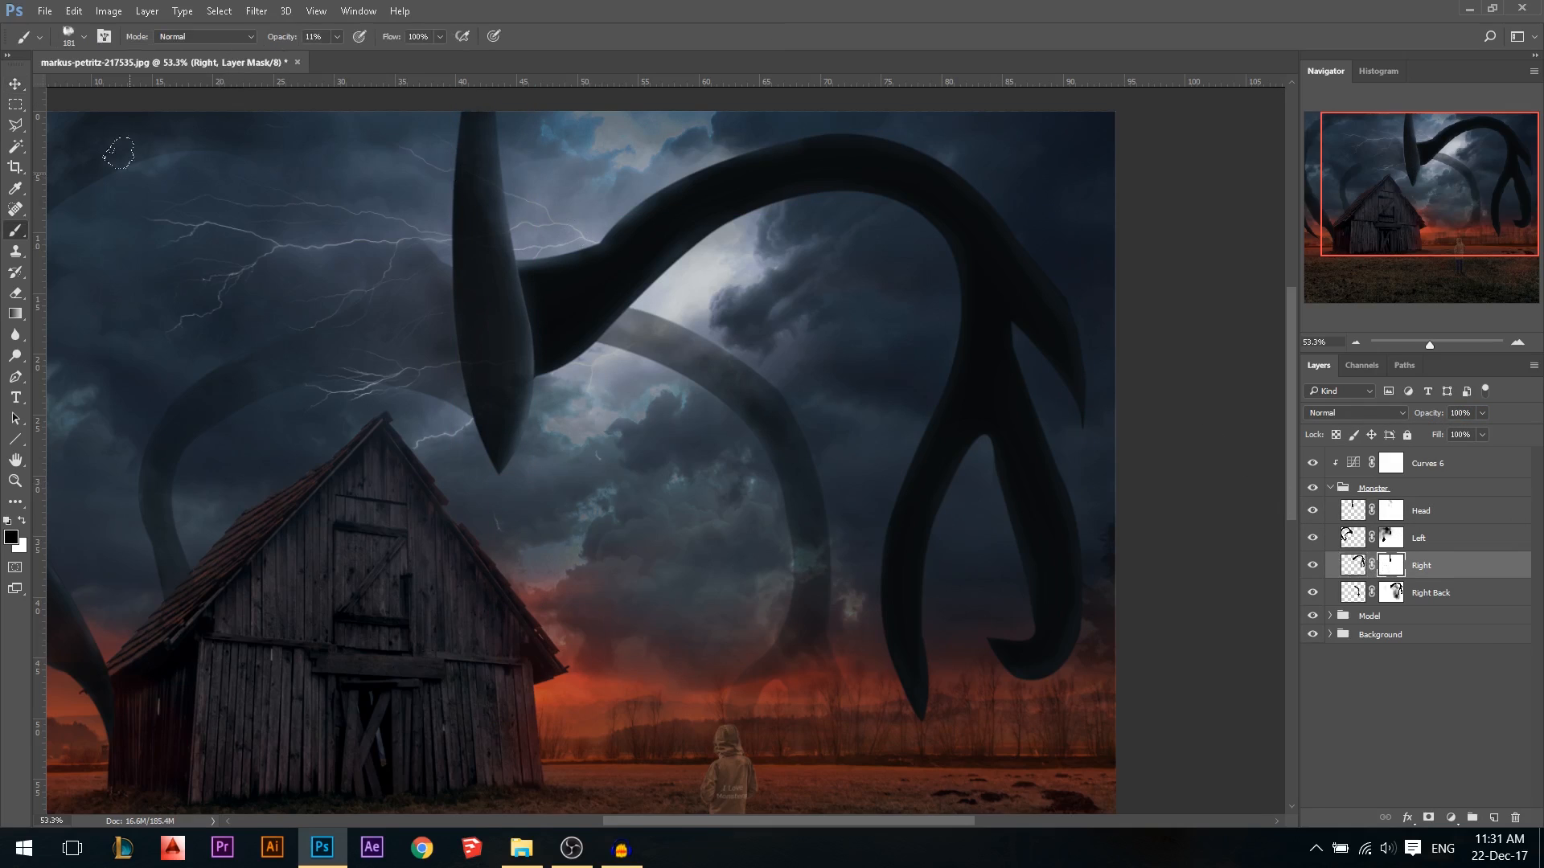
{"action": "left_click_drag", "start_coordinate": [512, 177], "coordinate": [571, 177]}
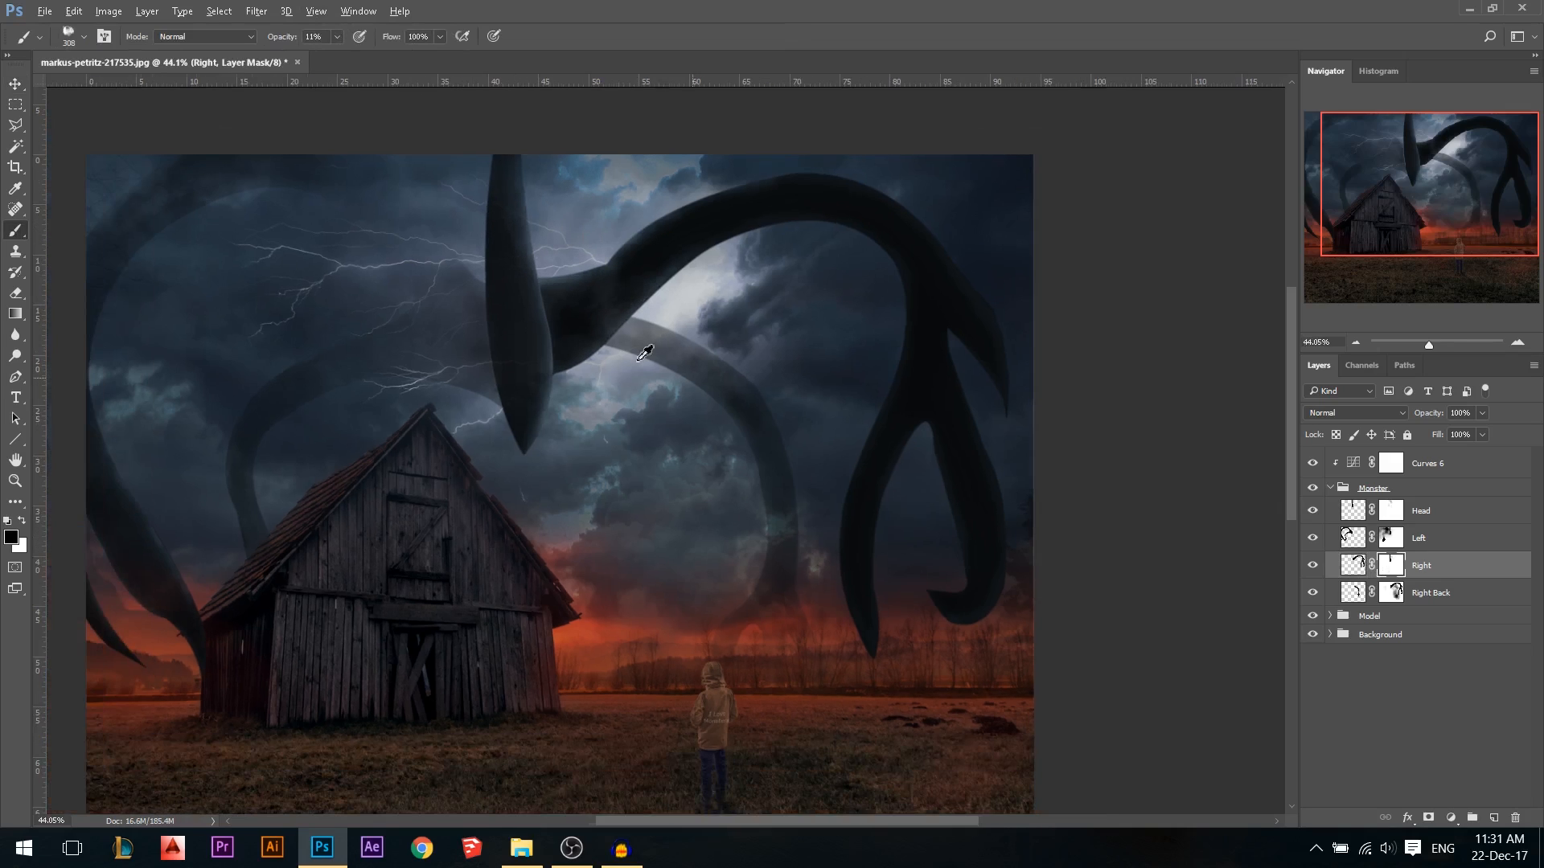
{"action": "scroll", "coordinate": [641, 344], "scroll_direction": "down", "scroll_amount": 1}
{"action": "left_click", "coordinate": [587, 386]}
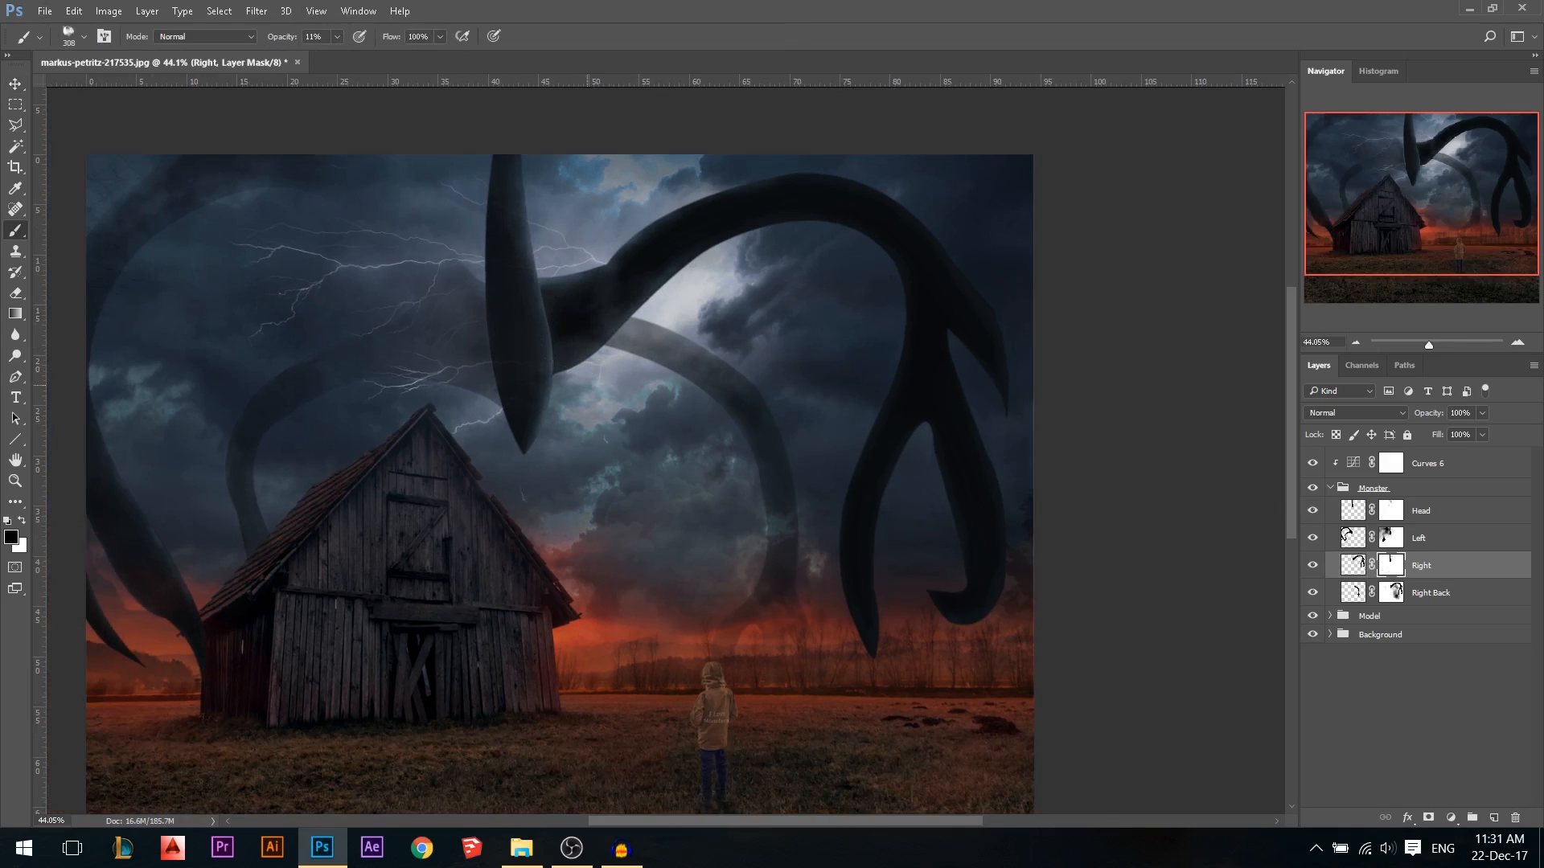
{"action": "mouse_move", "coordinate": [599, 296]}
{"action": "left_mouse_down"}
{"action": "mouse_move", "coordinate": [575, 249]}
{"action": "mouse_move", "coordinate": [582, 201]}
{"action": "mouse_move", "coordinate": [702, 258]}
{"action": "left_mouse_up"}
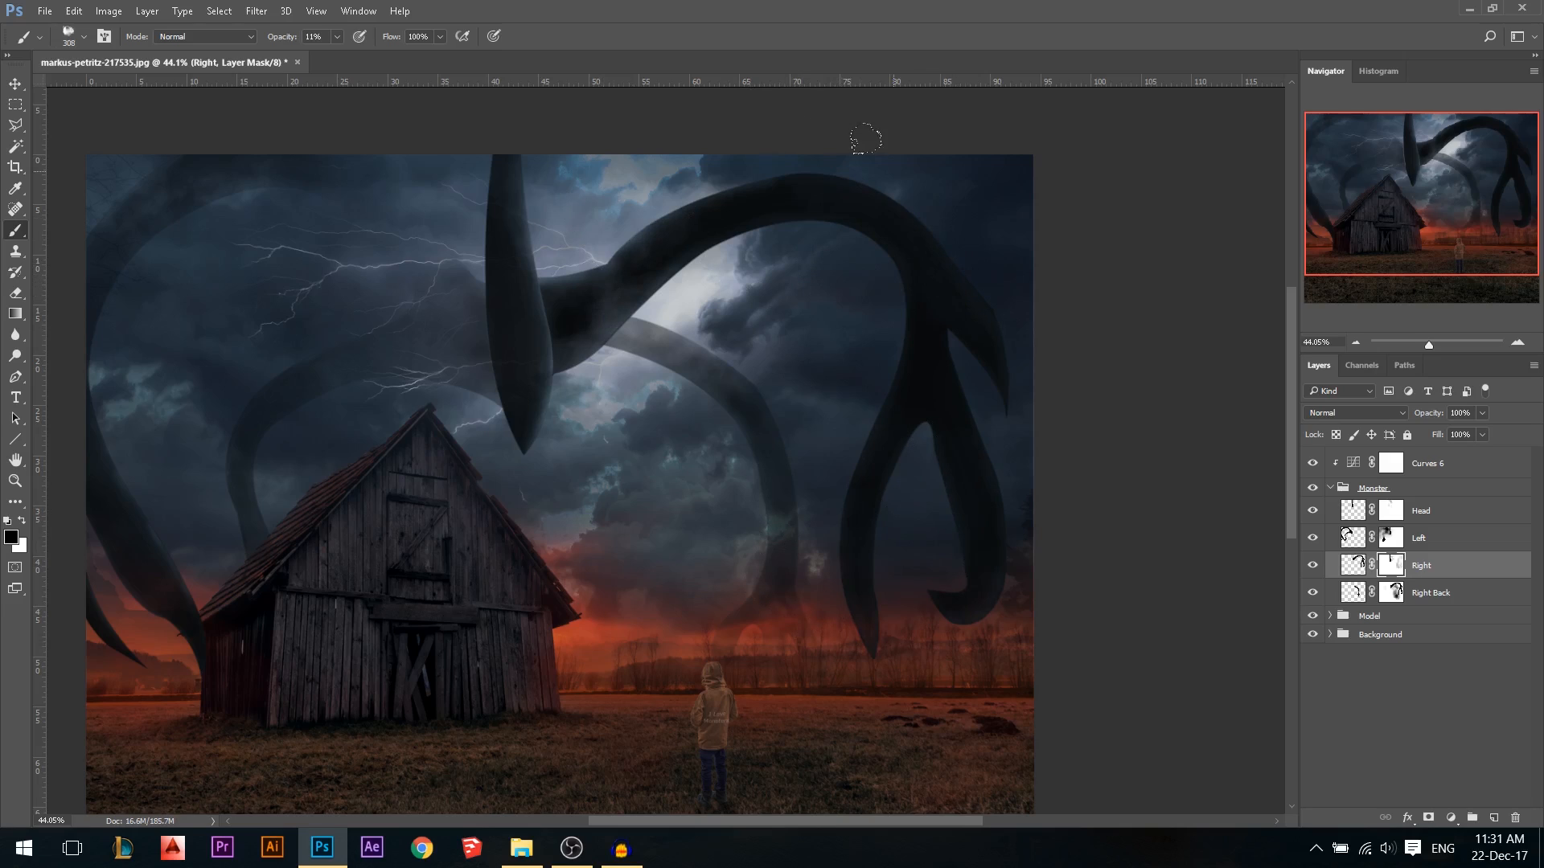
{"action": "left_click_drag", "start_coordinate": [733, 213], "coordinate": [707, 239]}
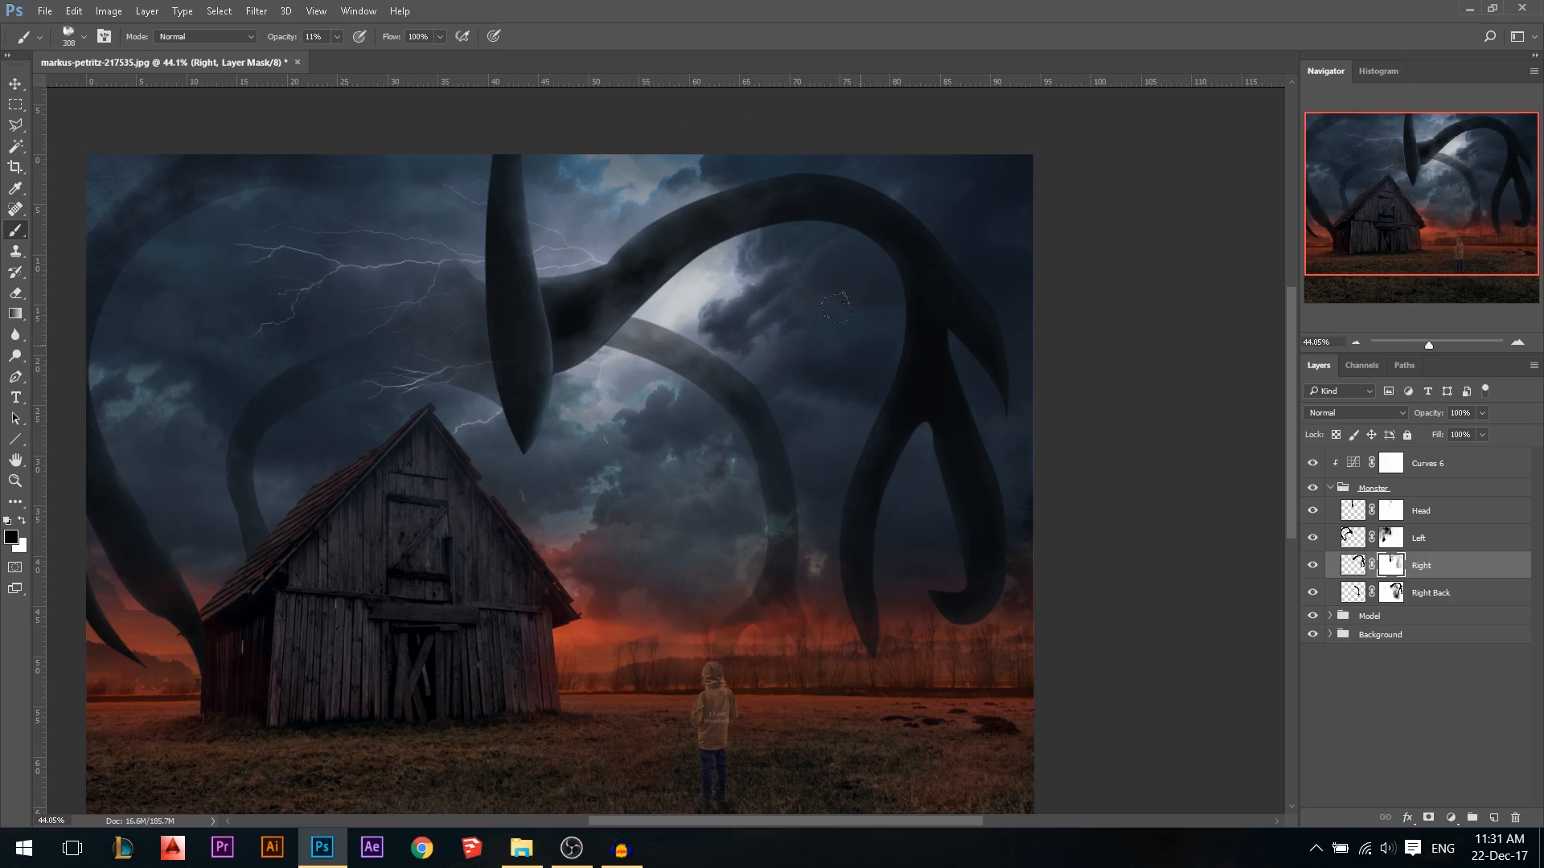
Fade the crest of the Right arm's arch further on its mask with the 11% brush, and set the layer's opacity to 90%
{"action": "left_click_drag", "start_coordinate": [1442, 413], "coordinate": [1424, 414]}
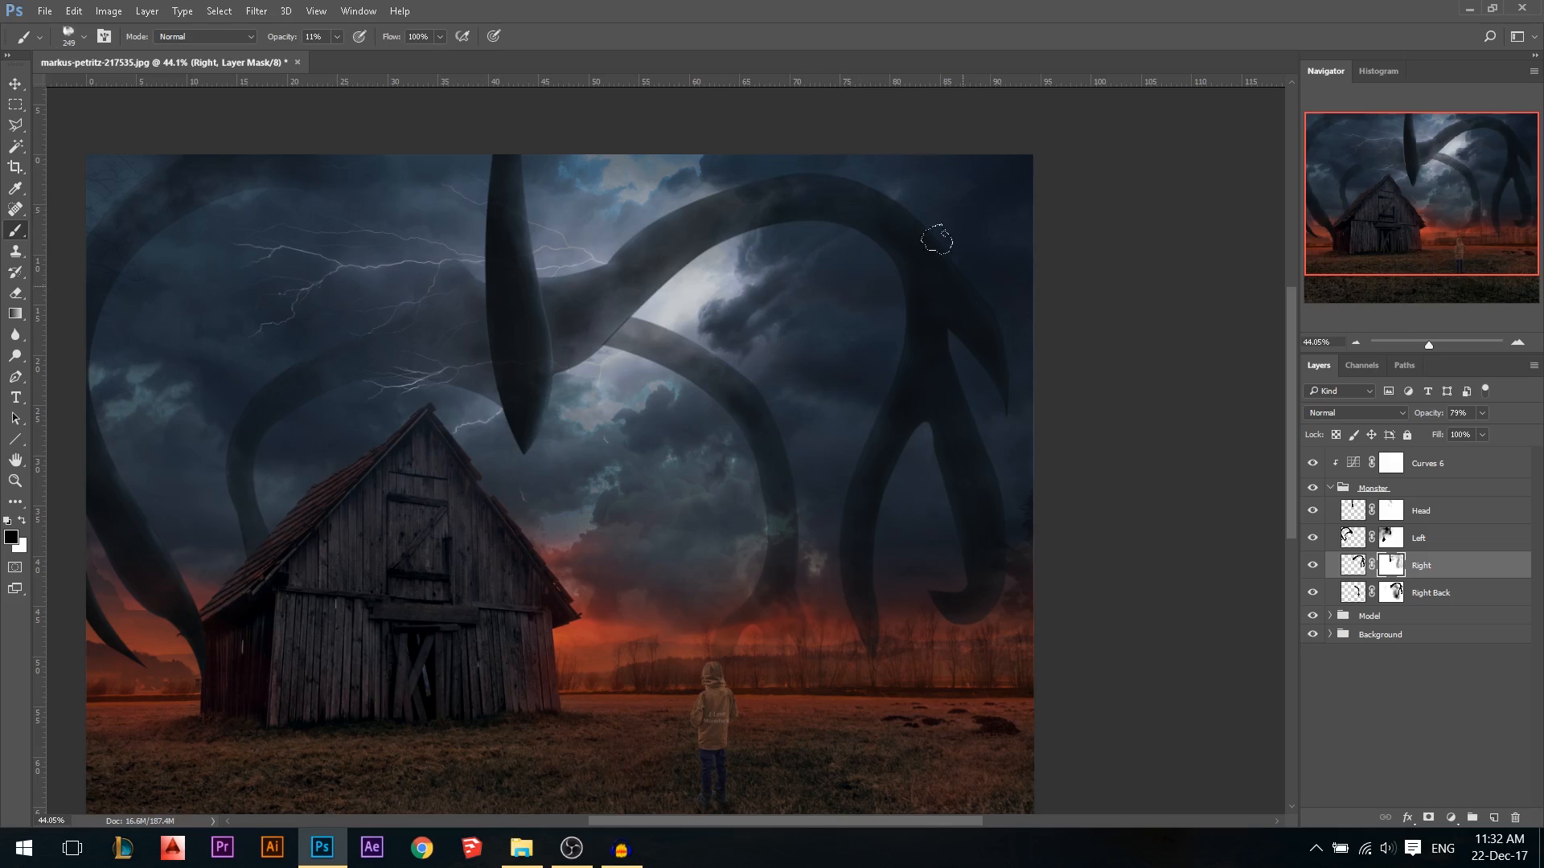
{"action": "left_click_drag", "start_coordinate": [734, 193], "coordinate": [779, 205]}
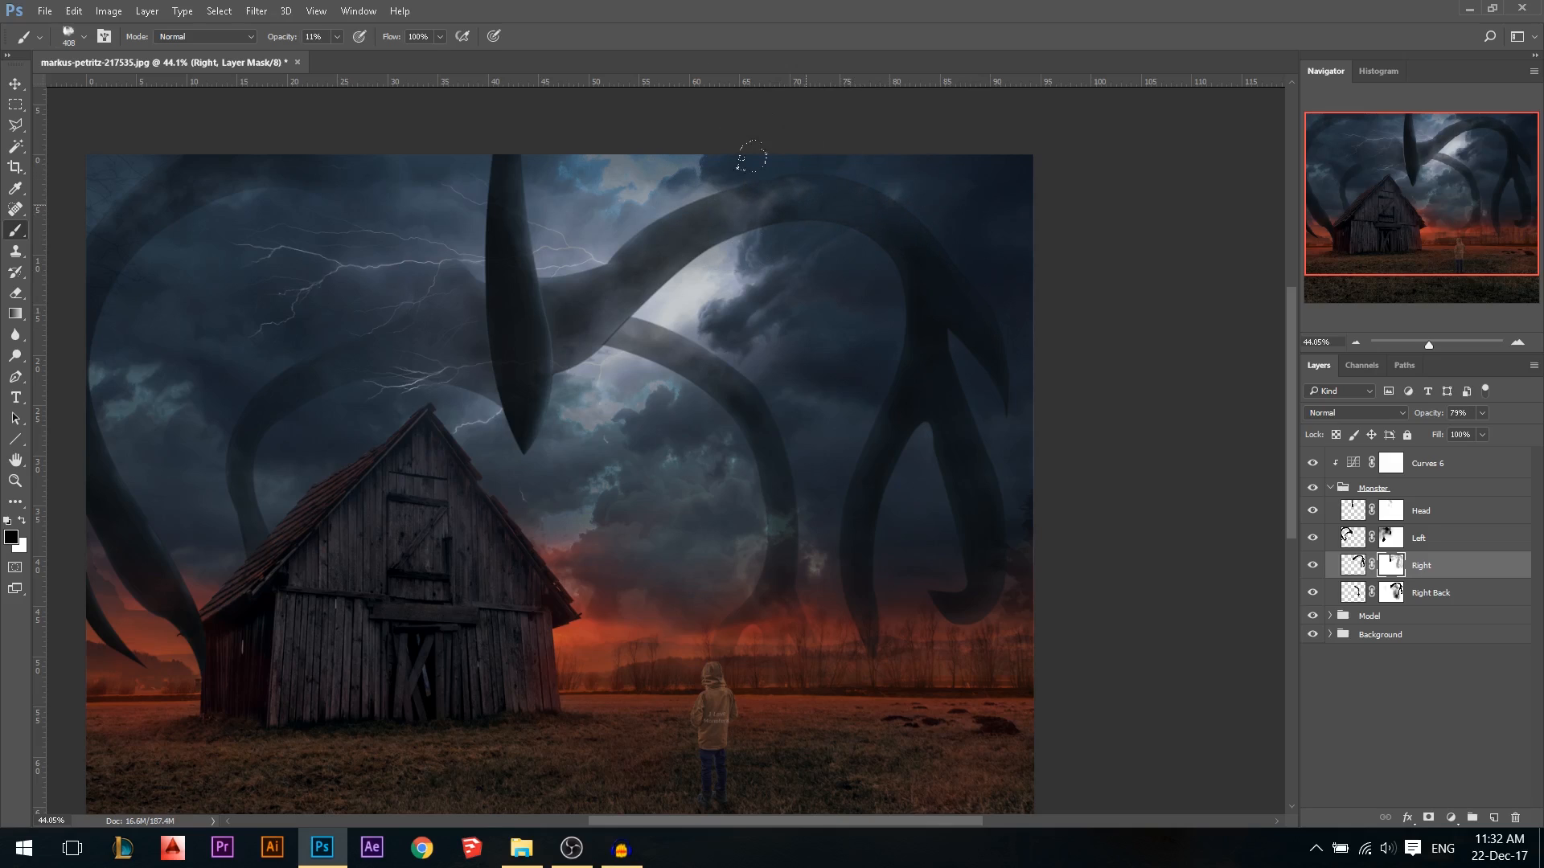
{"action": "left_click_drag", "start_coordinate": [786, 203], "coordinate": [752, 193]}
{"action": "scroll", "coordinate": [759, 189], "scroll_direction": "up", "scroll_amount": 3}
{"action": "left_click_drag", "start_coordinate": [736, 197], "coordinate": [712, 202]}
{"action": "left_click_drag", "start_coordinate": [1428, 413], "coordinate": [1448, 412]}
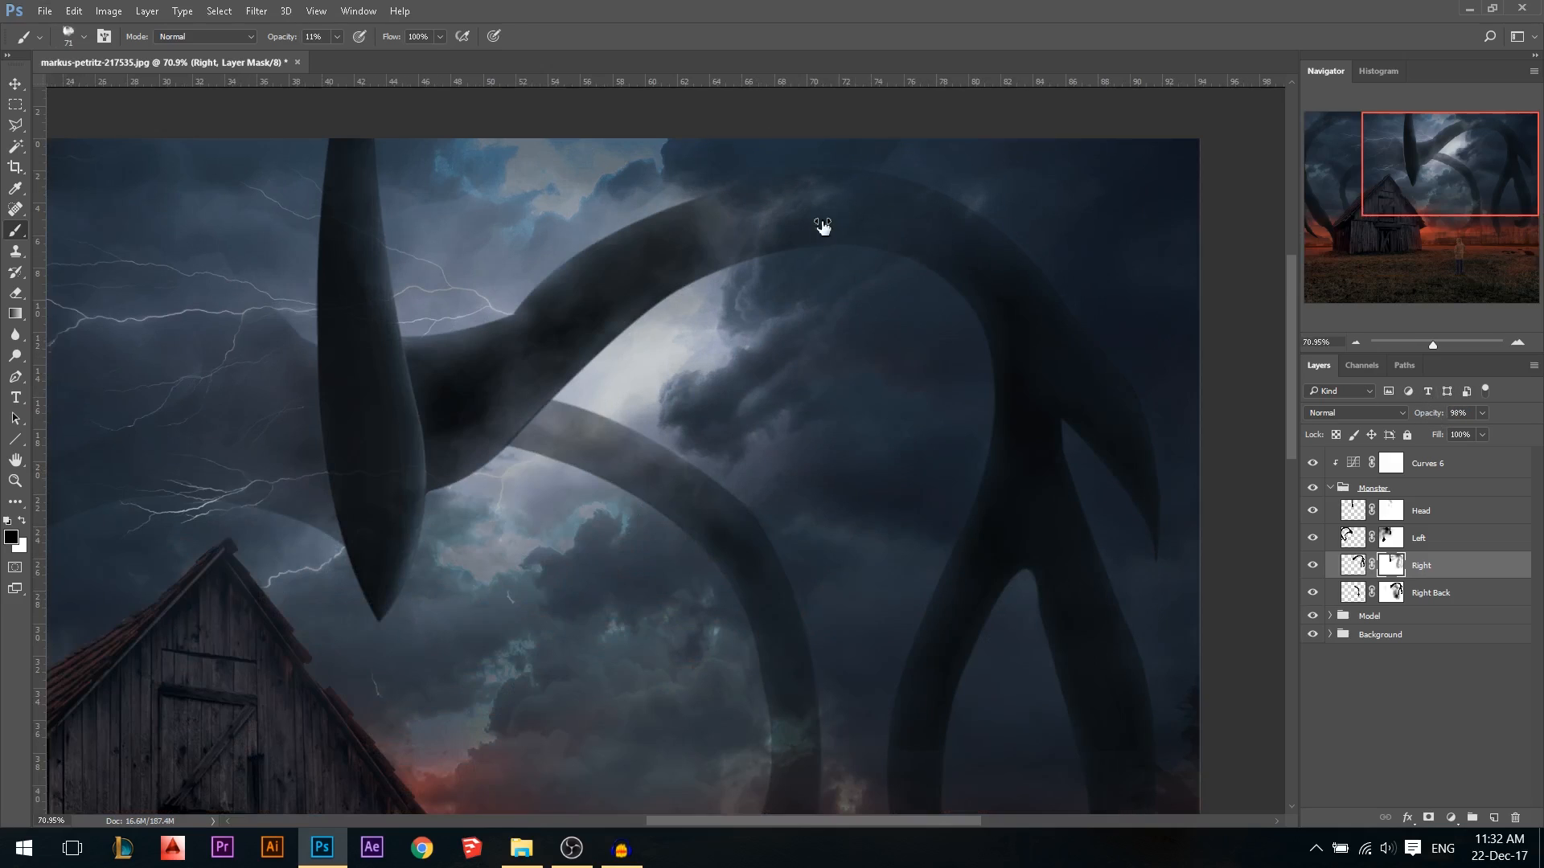
{"action": "right_click", "coordinate": [828, 233]}
{"action": "left_click", "coordinate": [1428, 391]}
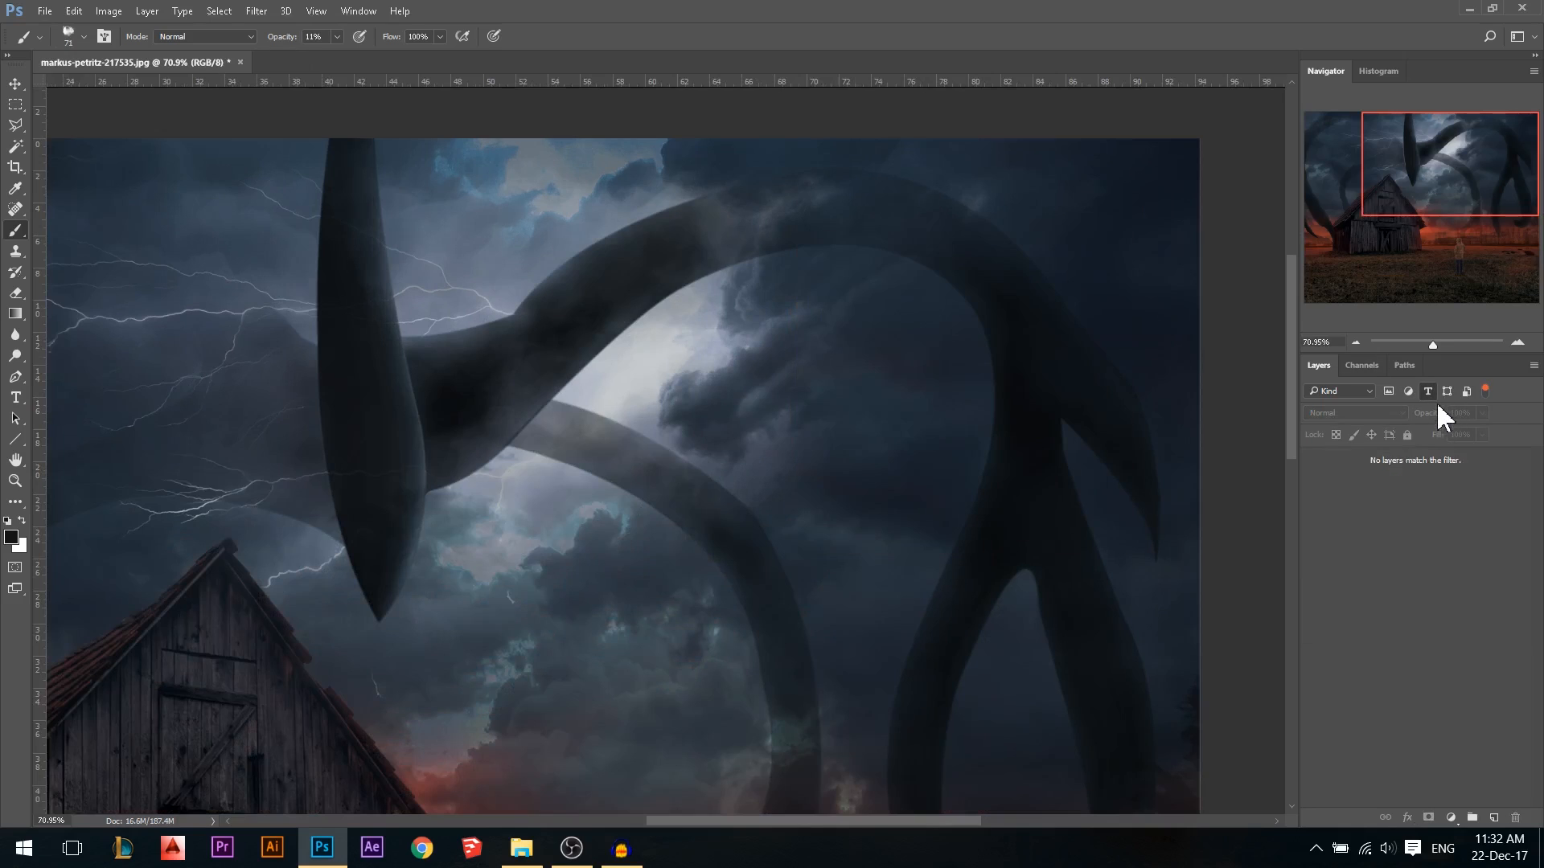
{"action": "left_click", "coordinate": [1485, 392]}
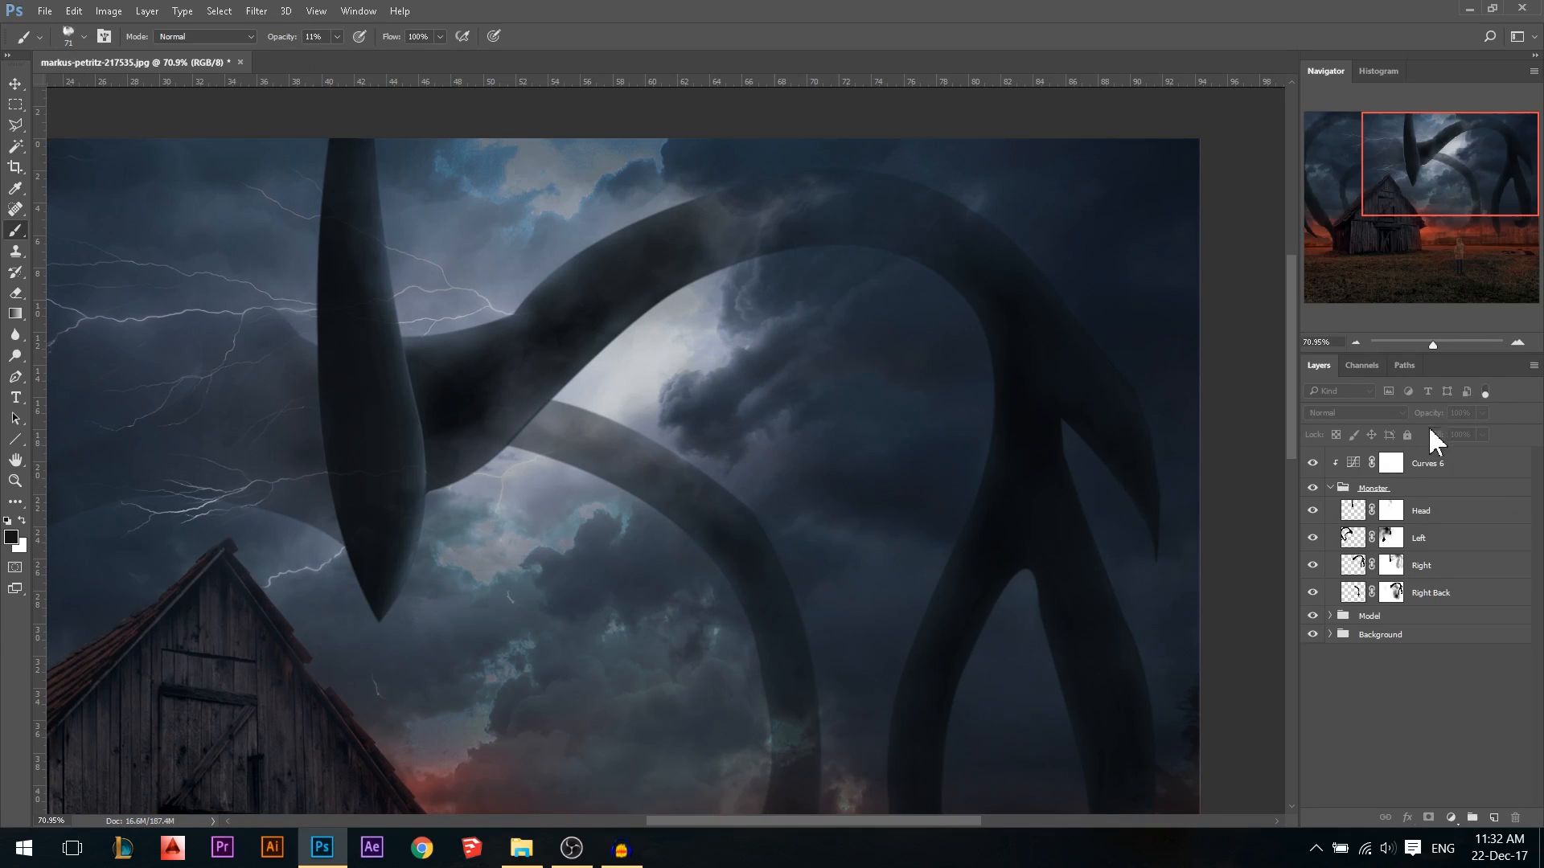
{"action": "left_click", "coordinate": [1419, 468]}
{"action": "left_click", "coordinate": [1315, 592]}
{"action": "left_click", "coordinate": [1313, 593]}
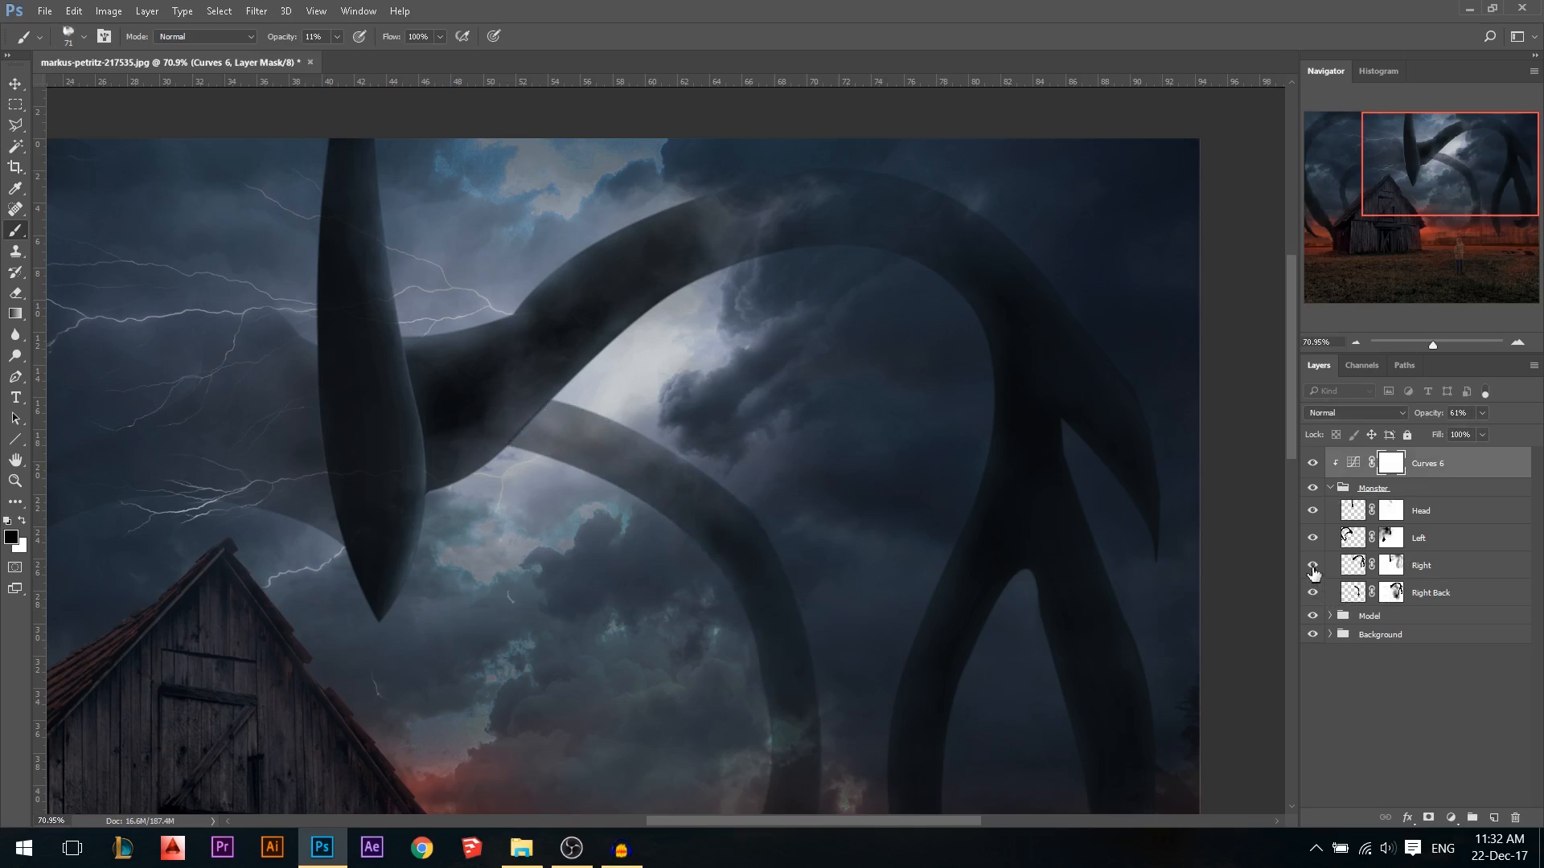
Mask out the upper arch of the Right arm on its layer mask with the textured brush at 36% opacity
{"action": "left_click", "coordinate": [1391, 570]}
{"action": "left_click_drag", "start_coordinate": [283, 38], "coordinate": [309, 42]}
{"action": "mouse_move", "coordinate": [762, 191]}
{"action": "left_mouse_down"}
{"action": "mouse_move", "coordinate": [689, 156]}
{"action": "mouse_move", "coordinate": [786, 196]}
{"action": "mouse_move", "coordinate": [773, 246]}
{"action": "mouse_move", "coordinate": [830, 255]}
{"action": "mouse_move", "coordinate": [776, 221]}
{"action": "mouse_move", "coordinate": [844, 227]}
{"action": "mouse_move", "coordinate": [971, 414]}
{"action": "left_mouse_up"}
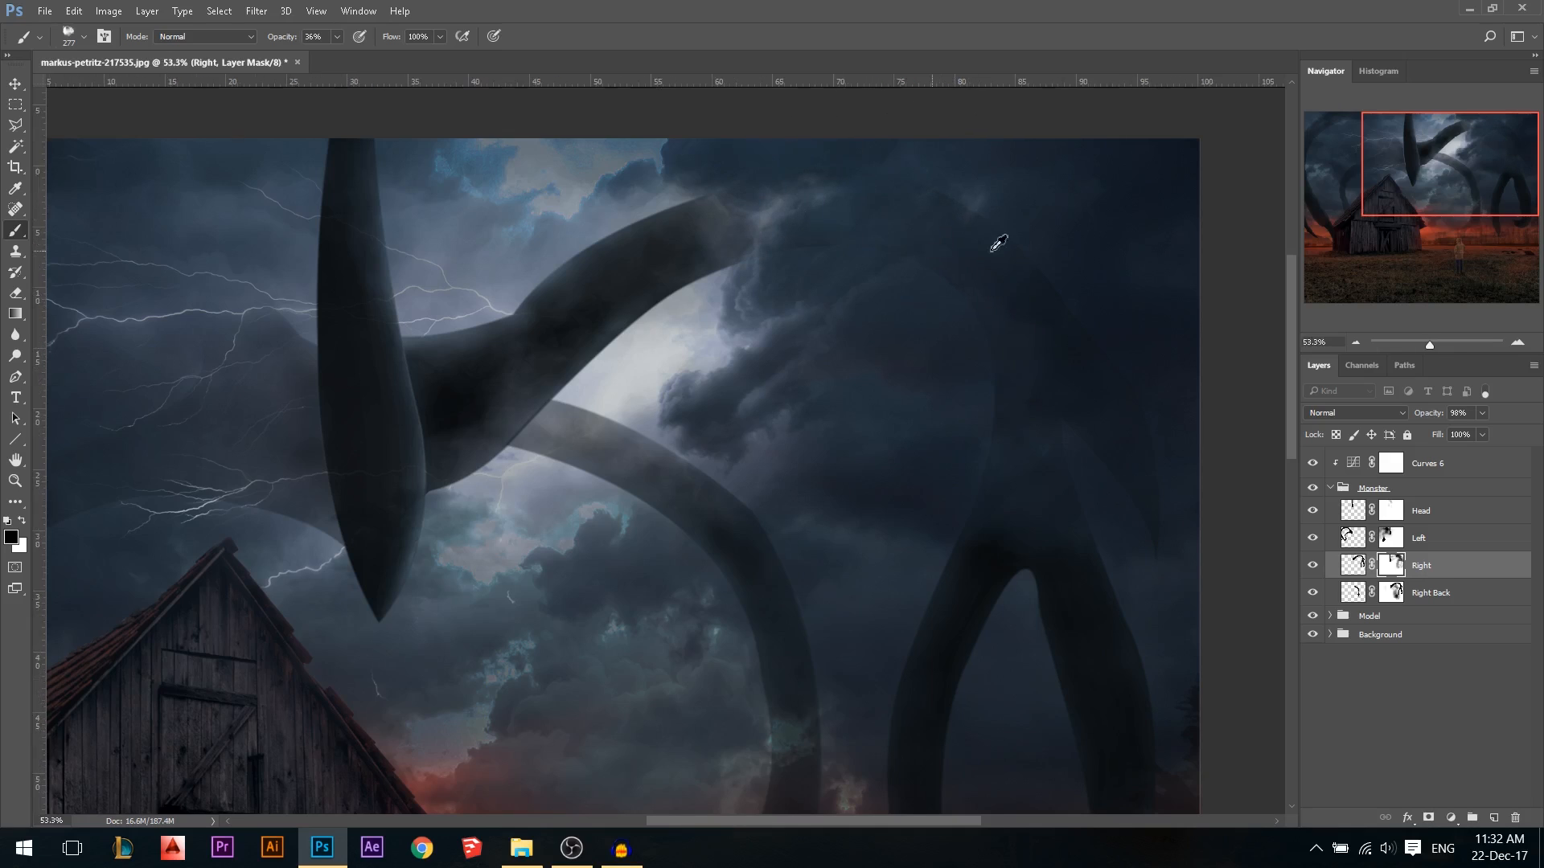
{"action": "key", "text": "ctrl+0"}
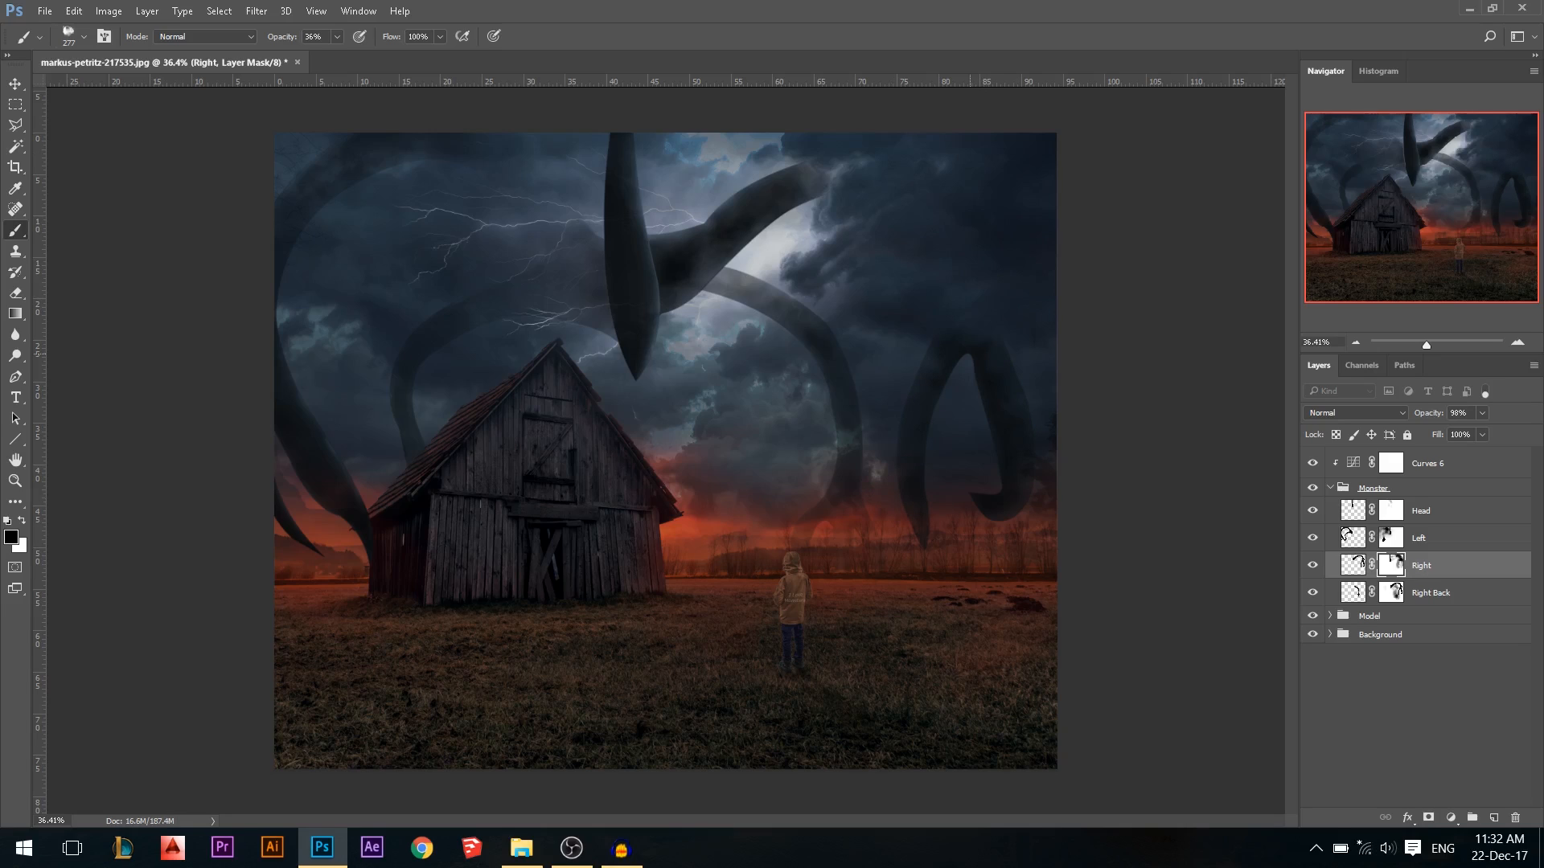
{"action": "left_click", "coordinate": [984, 374]}
{"action": "scroll", "coordinate": [972, 463], "scroll_direction": "up", "scroll_amount": 2}
{"action": "scroll", "coordinate": [953, 469], "scroll_direction": "up", "scroll_amount": 1}
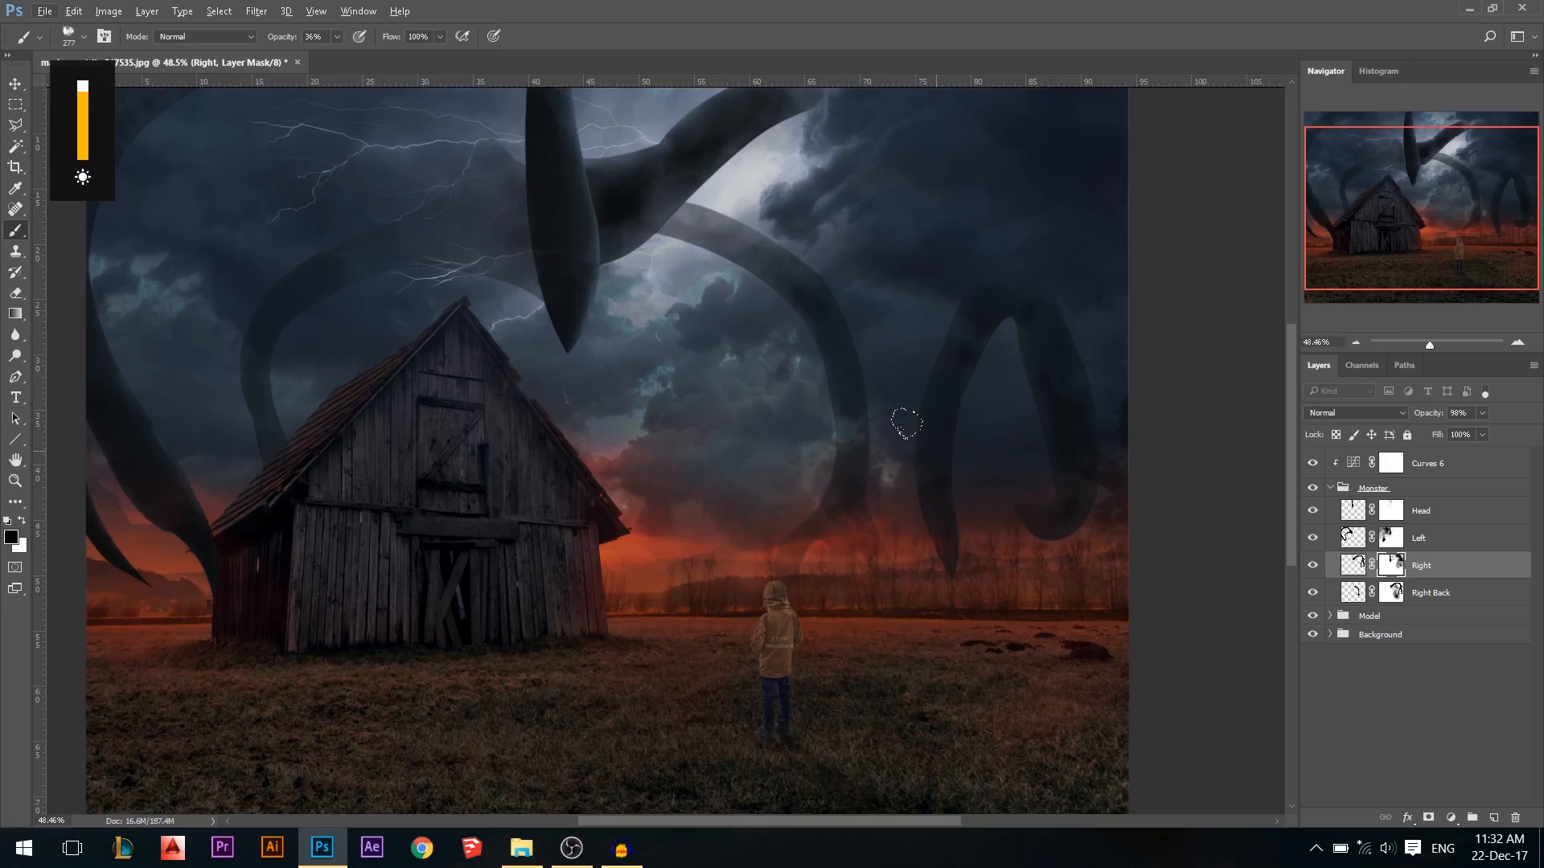
{"action": "scroll", "coordinate": [907, 423], "scroll_direction": "down", "scroll_amount": 1}
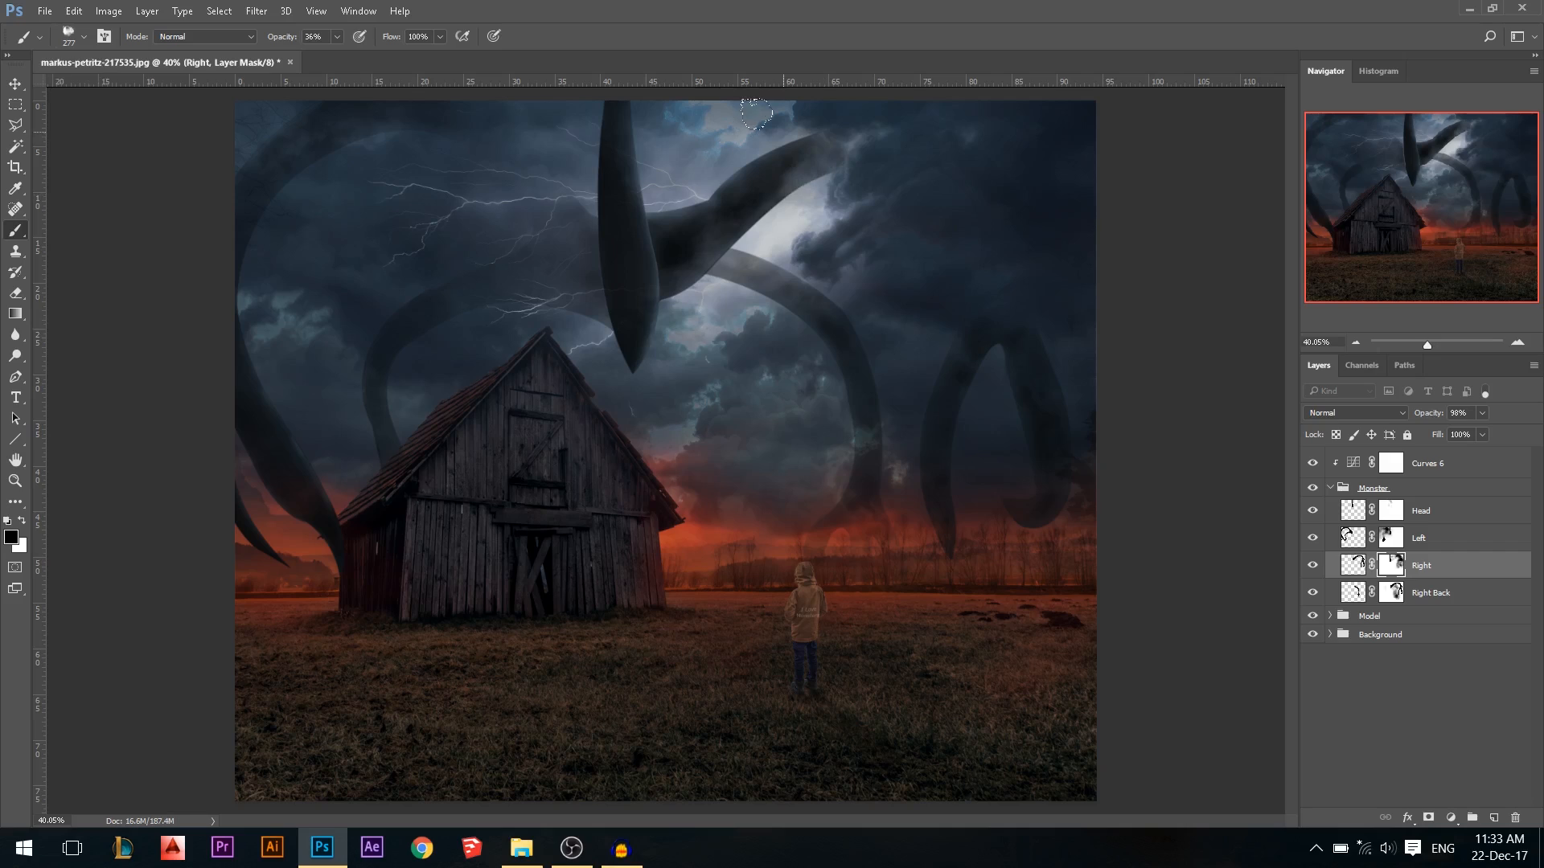
Collapse the Monster group in the layer stack and review the whole composite
{"action": "key", "text": "v"}
{"action": "scroll", "coordinate": [807, 537], "scroll_direction": "down", "scroll_amount": 3}
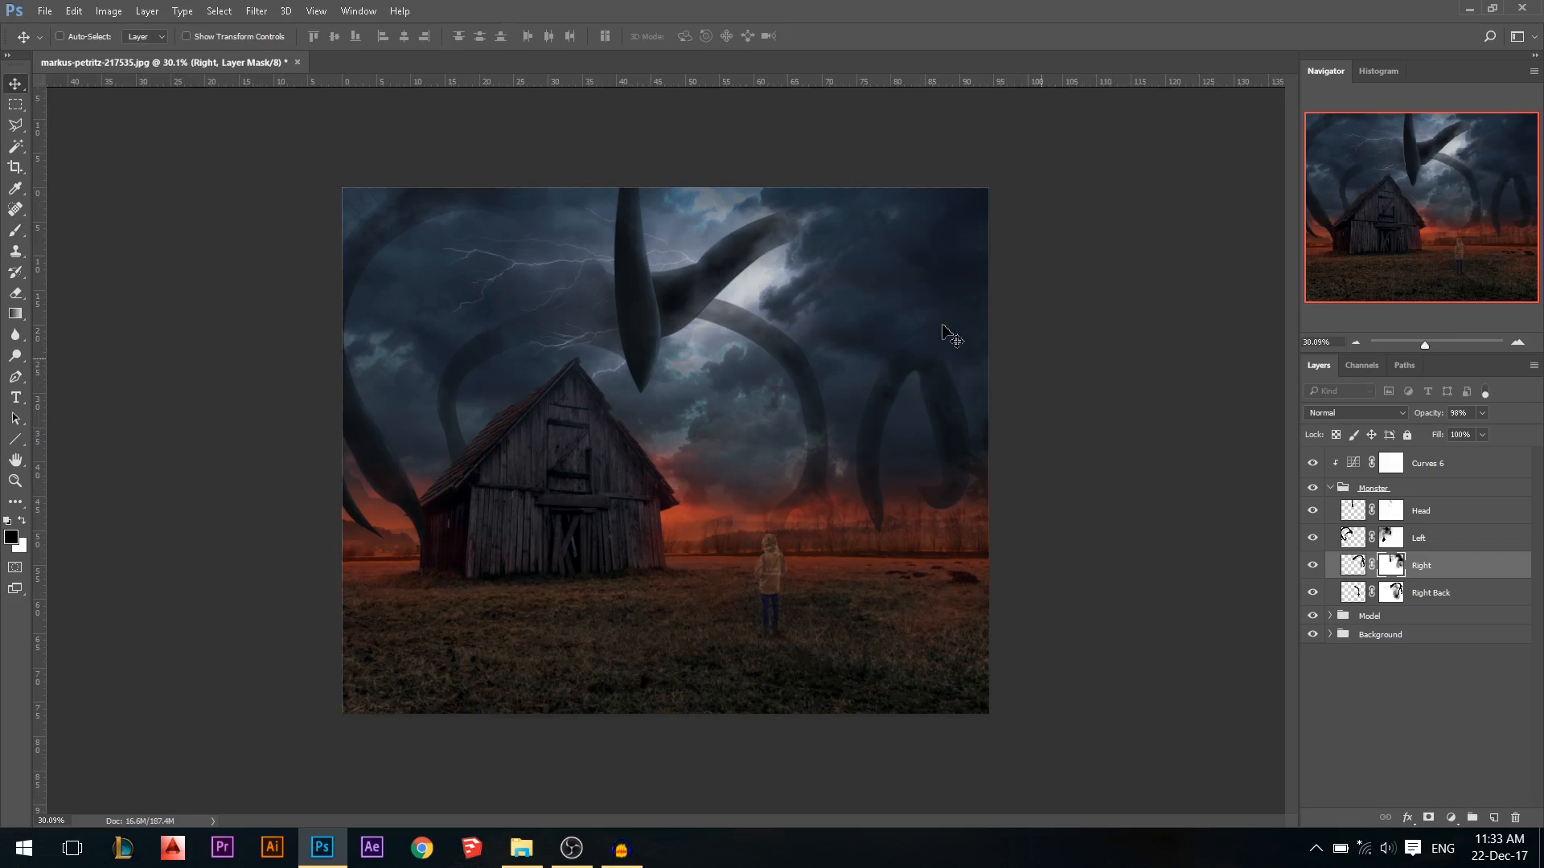
{"action": "left_click", "coordinate": [1330, 488]}
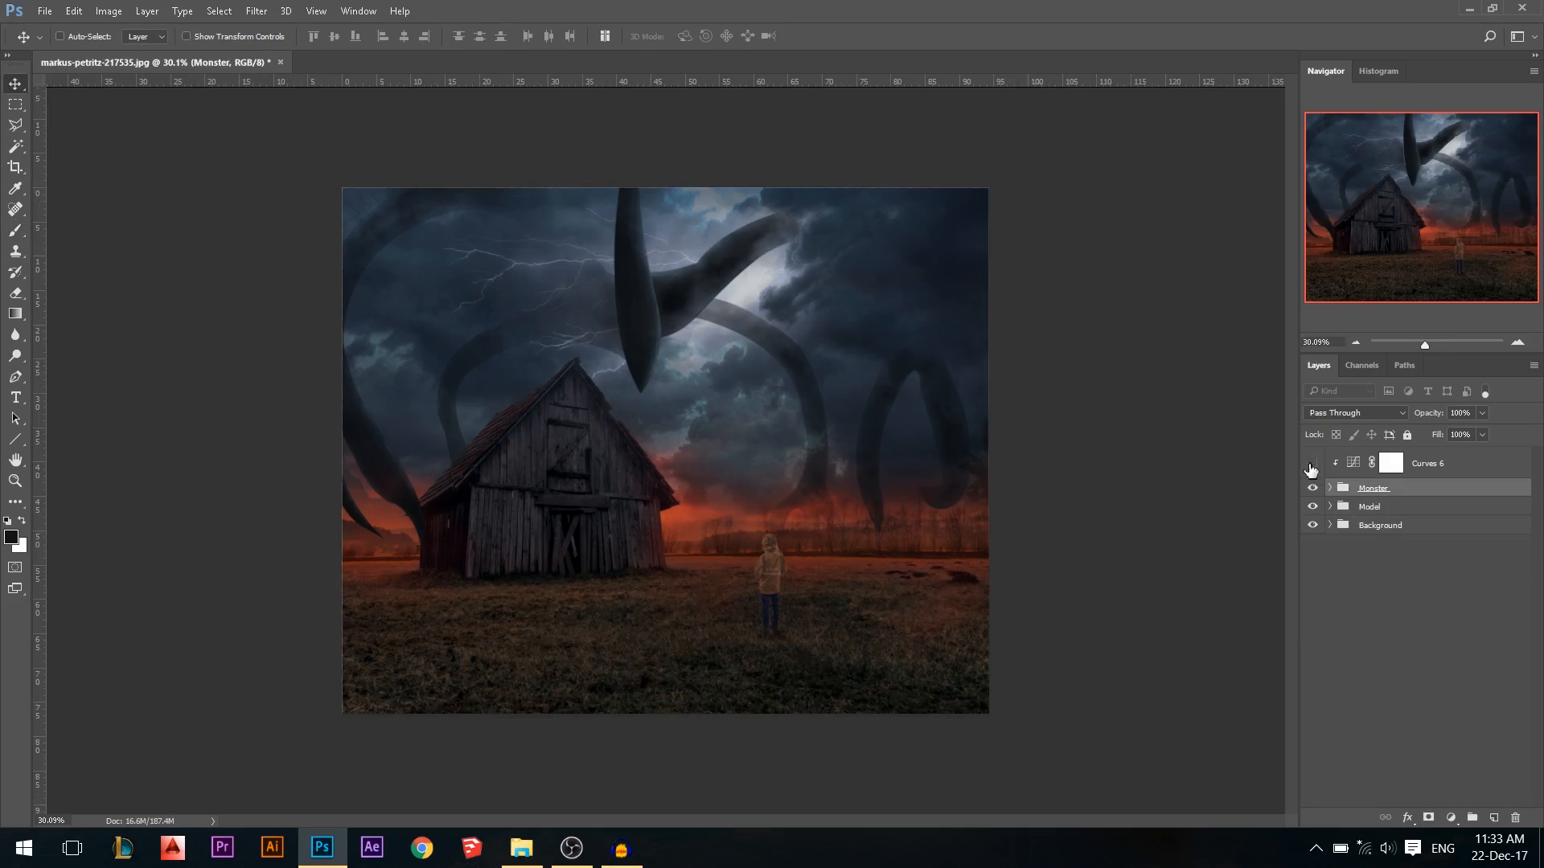
{"action": "scroll", "coordinate": [579, 346], "scroll_direction": "up", "scroll_amount": 2}
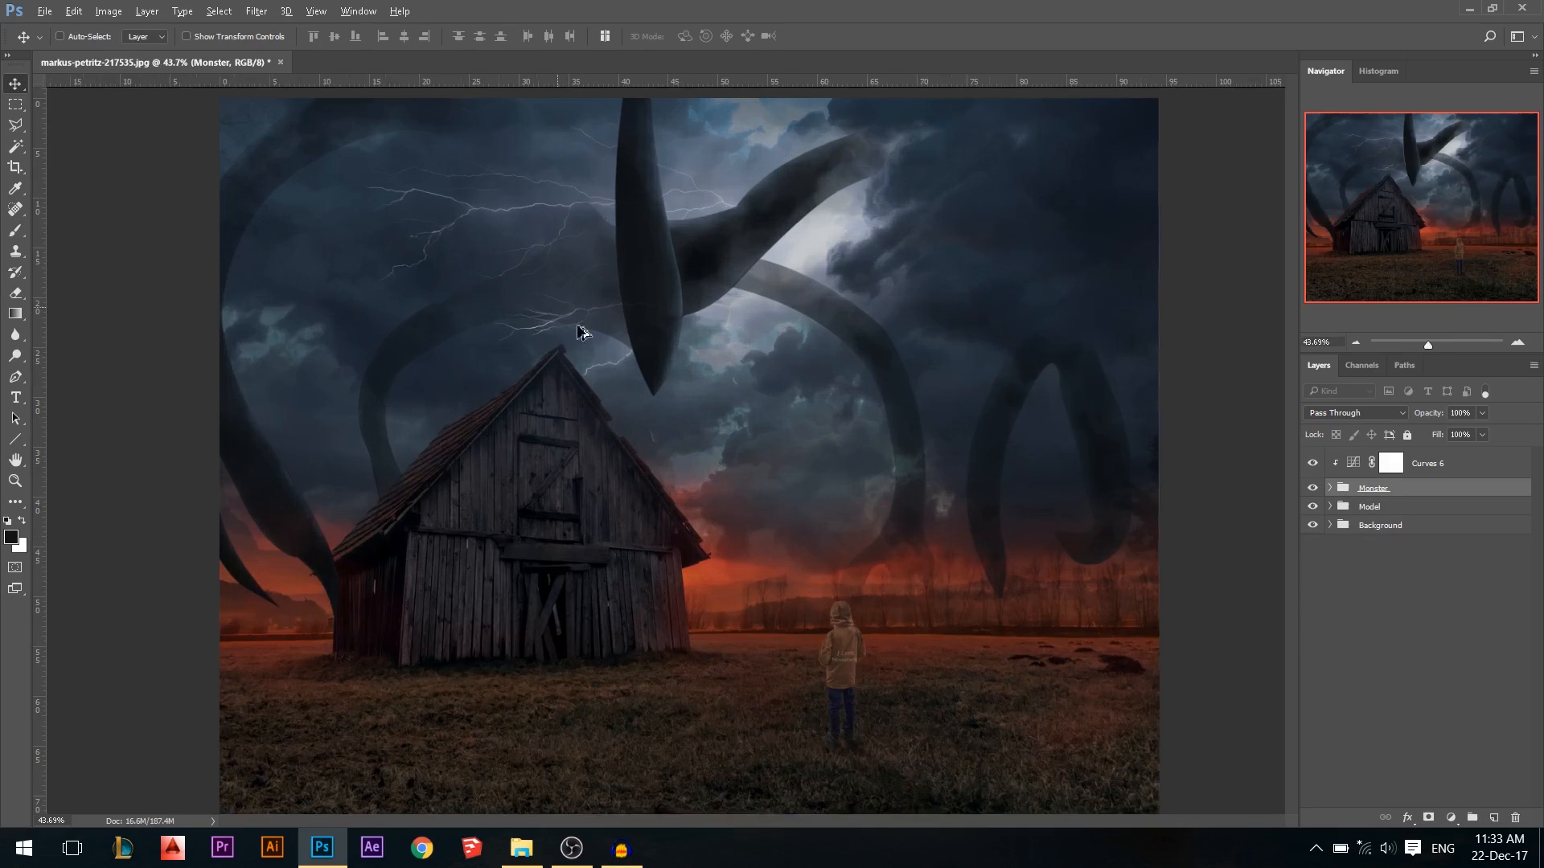
{"action": "scroll", "coordinate": [1013, 308], "scroll_direction": "down", "scroll_amount": 1}
Add a Curves adjustment above Curves 6 with lowered midtones and a slightly inset white point, and compare the image with and without it
{"action": "key", "text": "alt+bracketright"}
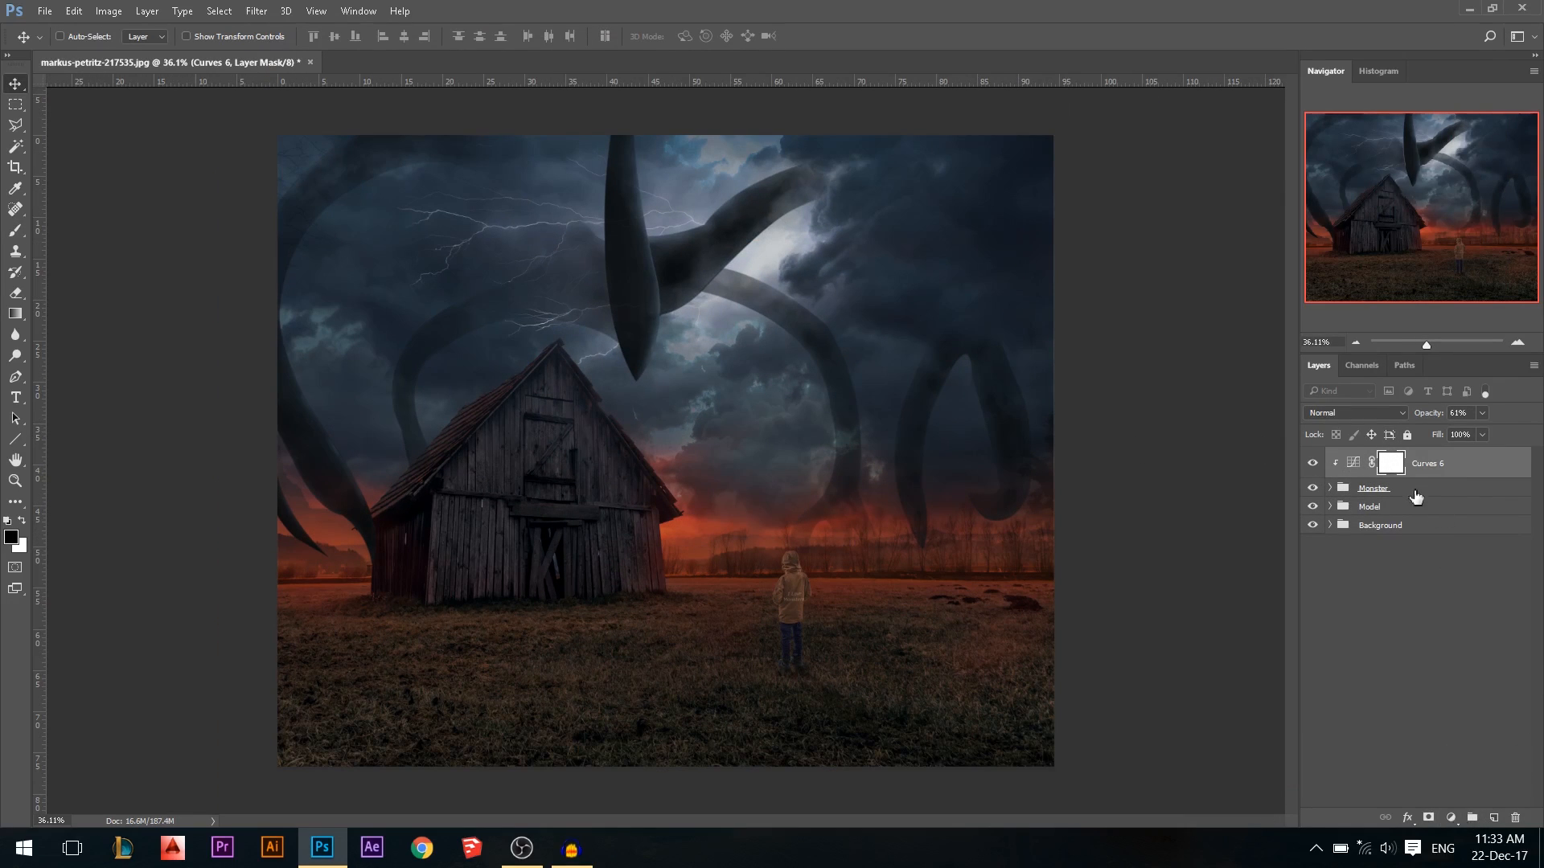
{"action": "left_click", "coordinate": [1451, 817]}
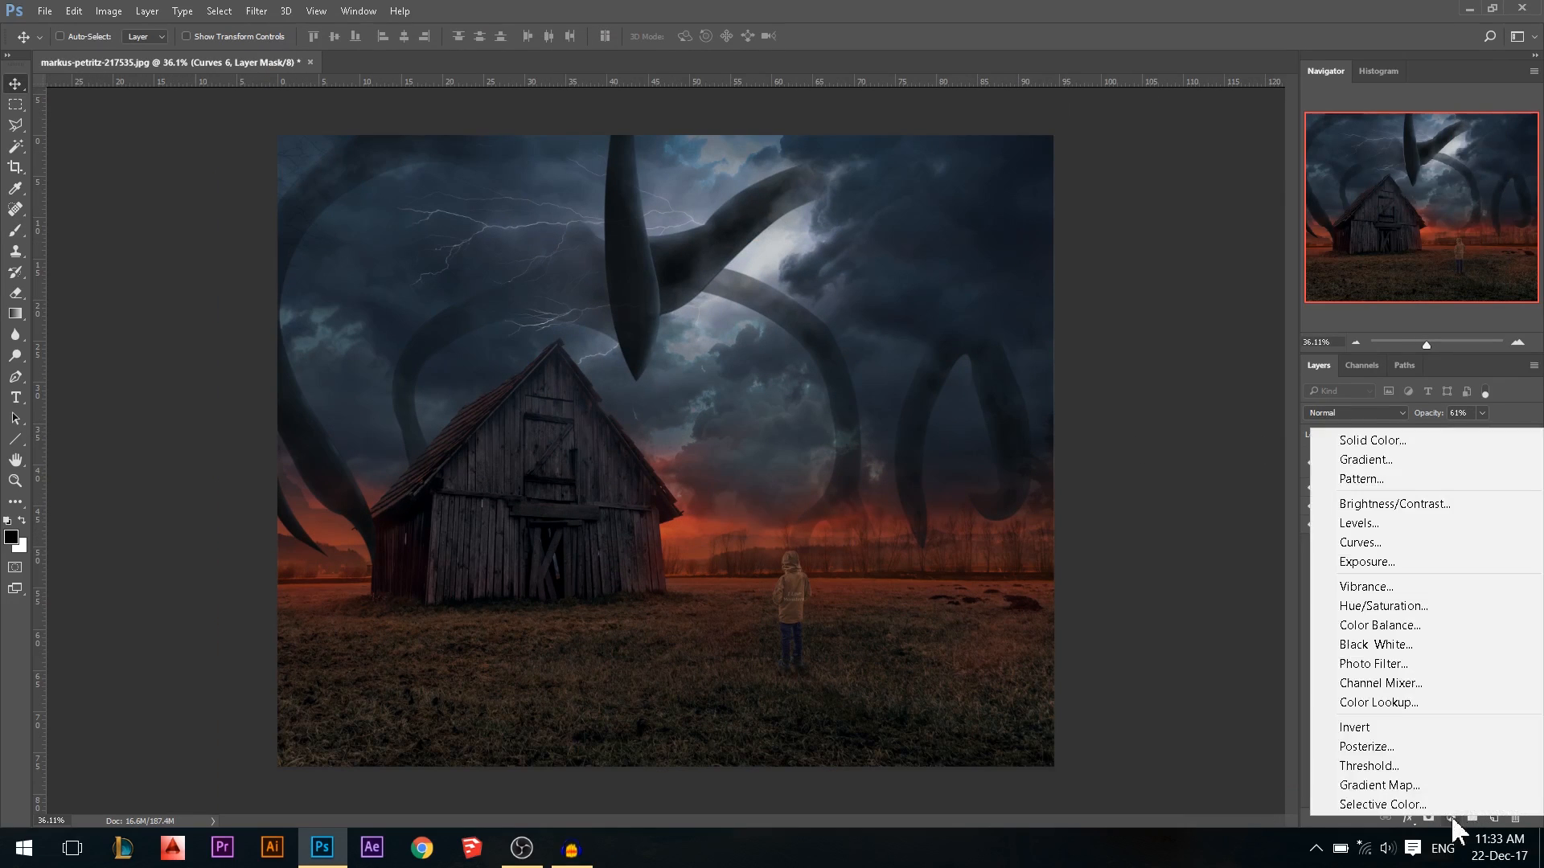
{"action": "left_click", "coordinate": [1380, 550]}
{"action": "left_click_drag", "start_coordinate": [1078, 394], "coordinate": [1035, 392]}
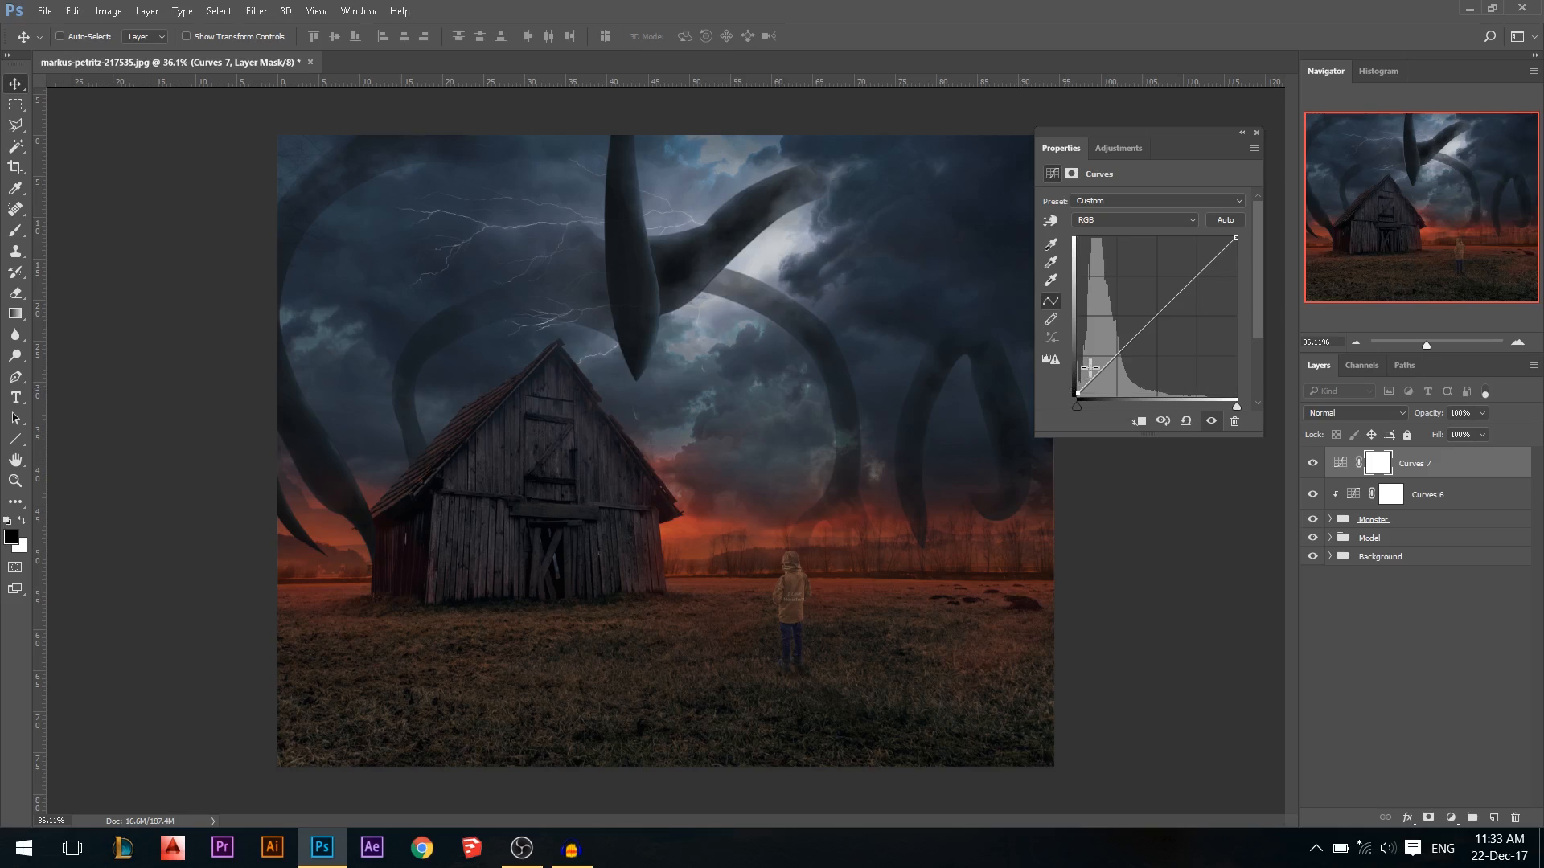
{"action": "left_click_drag", "start_coordinate": [1123, 355], "coordinate": [1123, 361]}
{"action": "left_click_drag", "start_coordinate": [1237, 241], "coordinate": [1226, 238]}
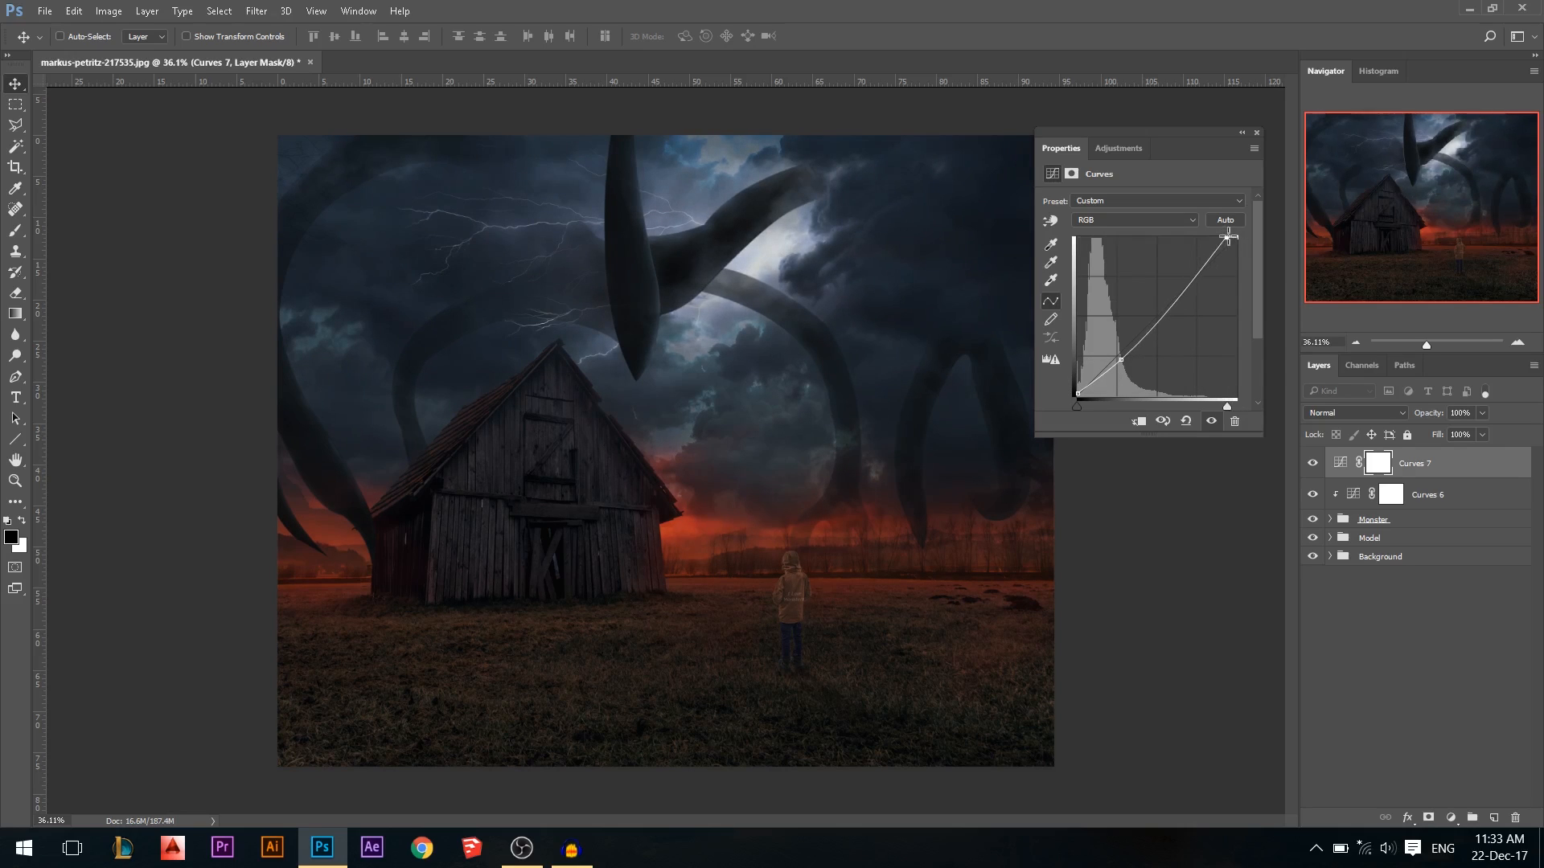
{"action": "left_click", "coordinate": [1257, 133]}
{"action": "scroll", "coordinate": [814, 400], "scroll_direction": "down", "scroll_amount": 2}
{"action": "scroll", "coordinate": [603, 399], "scroll_direction": "up", "scroll_amount": 1}
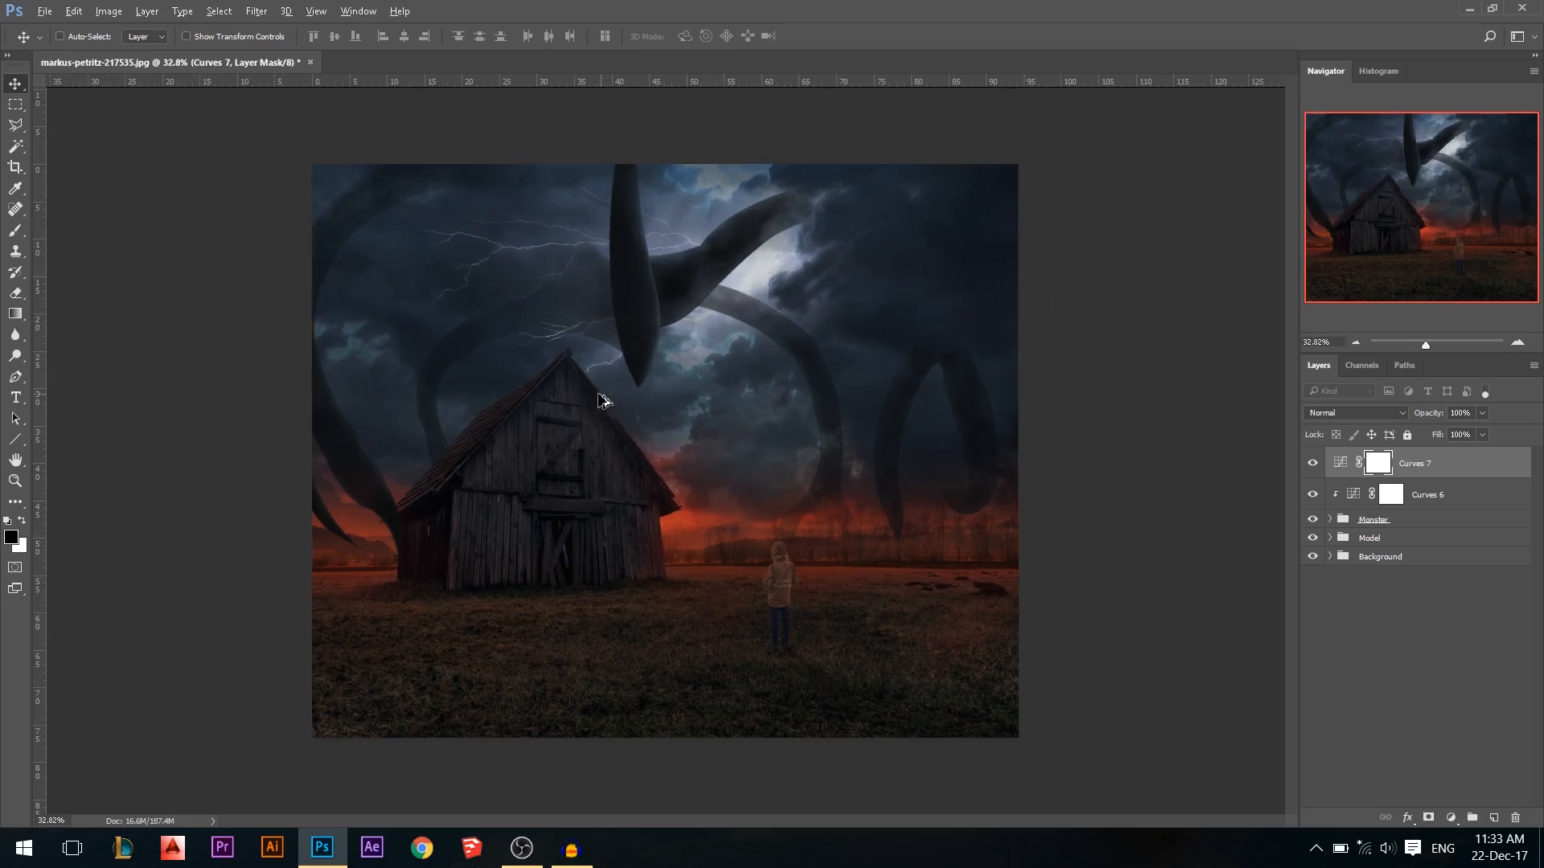
{"action": "left_click", "coordinate": [1314, 464]}
{"action": "left_click", "coordinate": [1315, 470]}
{"action": "scroll", "coordinate": [713, 370], "scroll_direction": "up", "scroll_amount": 1}
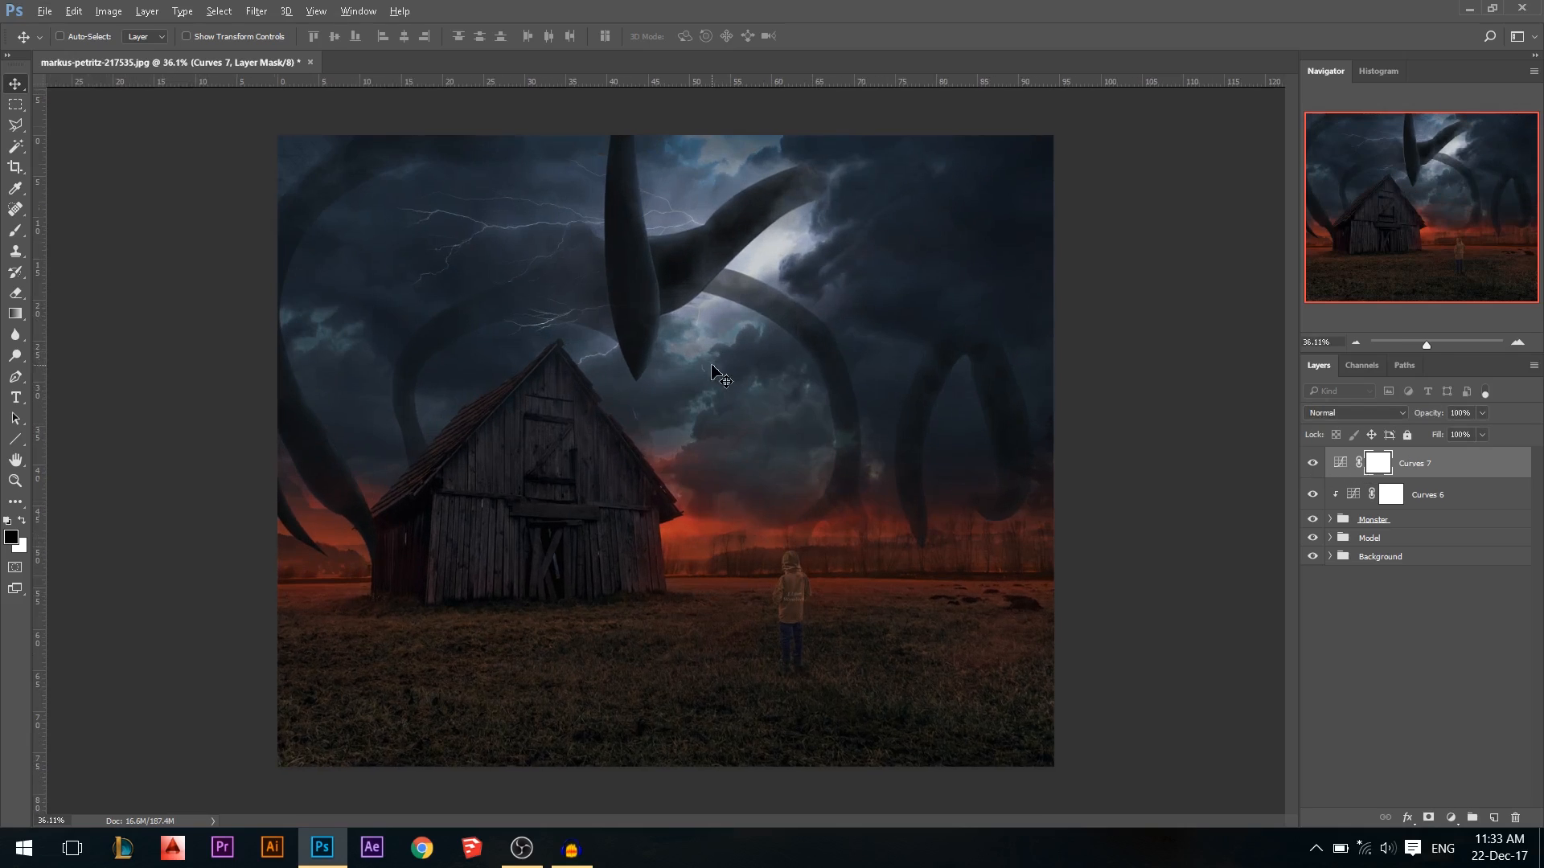
Add another Curves adjustment on top with raised midtones to brighten the image, and invert its mask to black
{"action": "left_click", "coordinate": [1450, 817]}
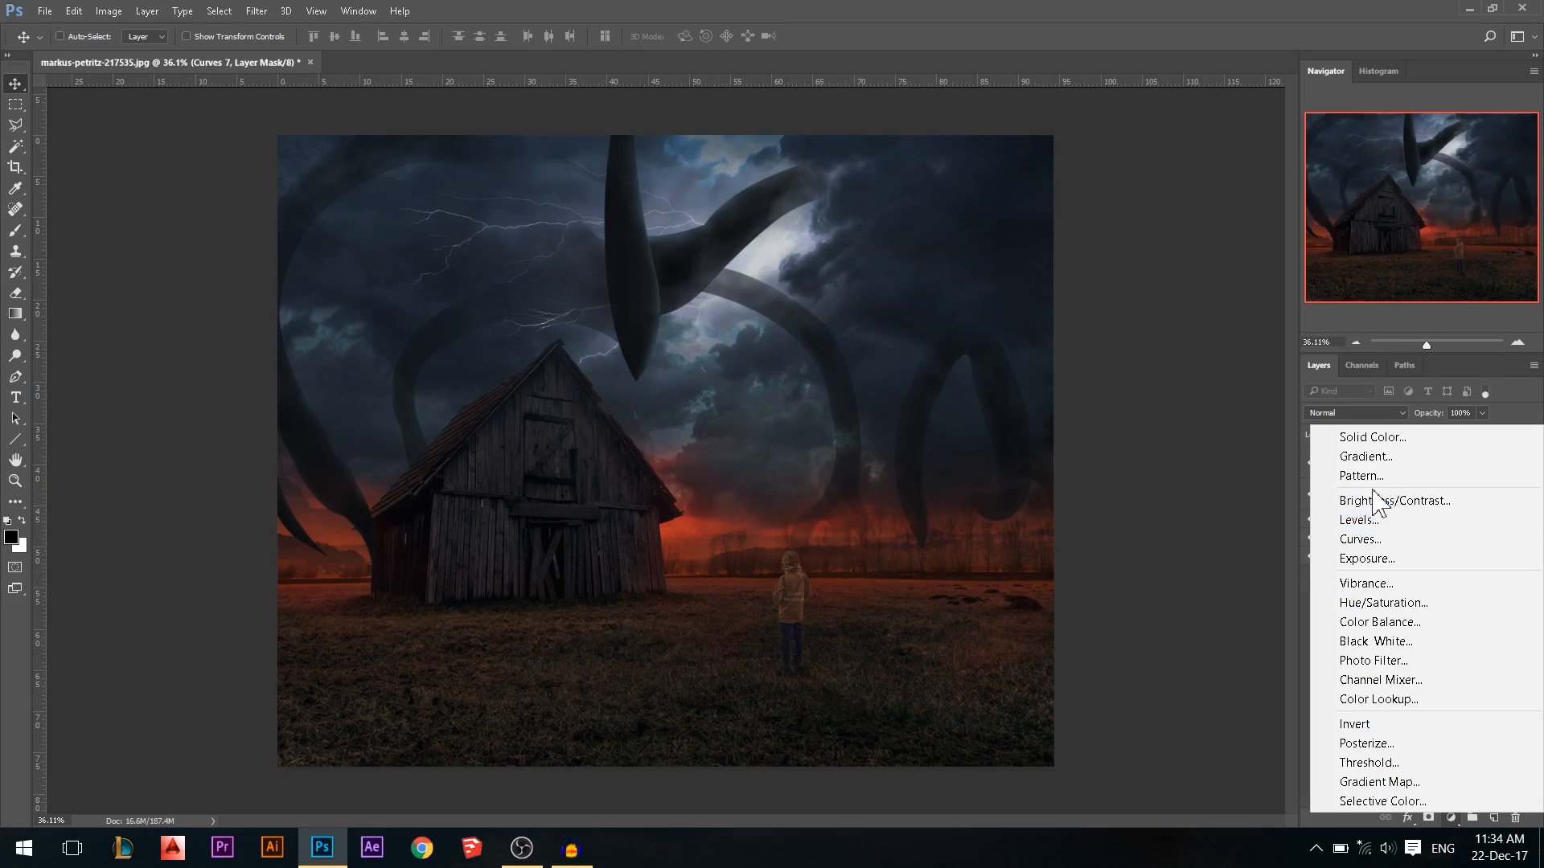
{"action": "left_click", "coordinate": [1372, 540]}
{"action": "left_click_drag", "start_coordinate": [1156, 322], "coordinate": [1140, 306]}
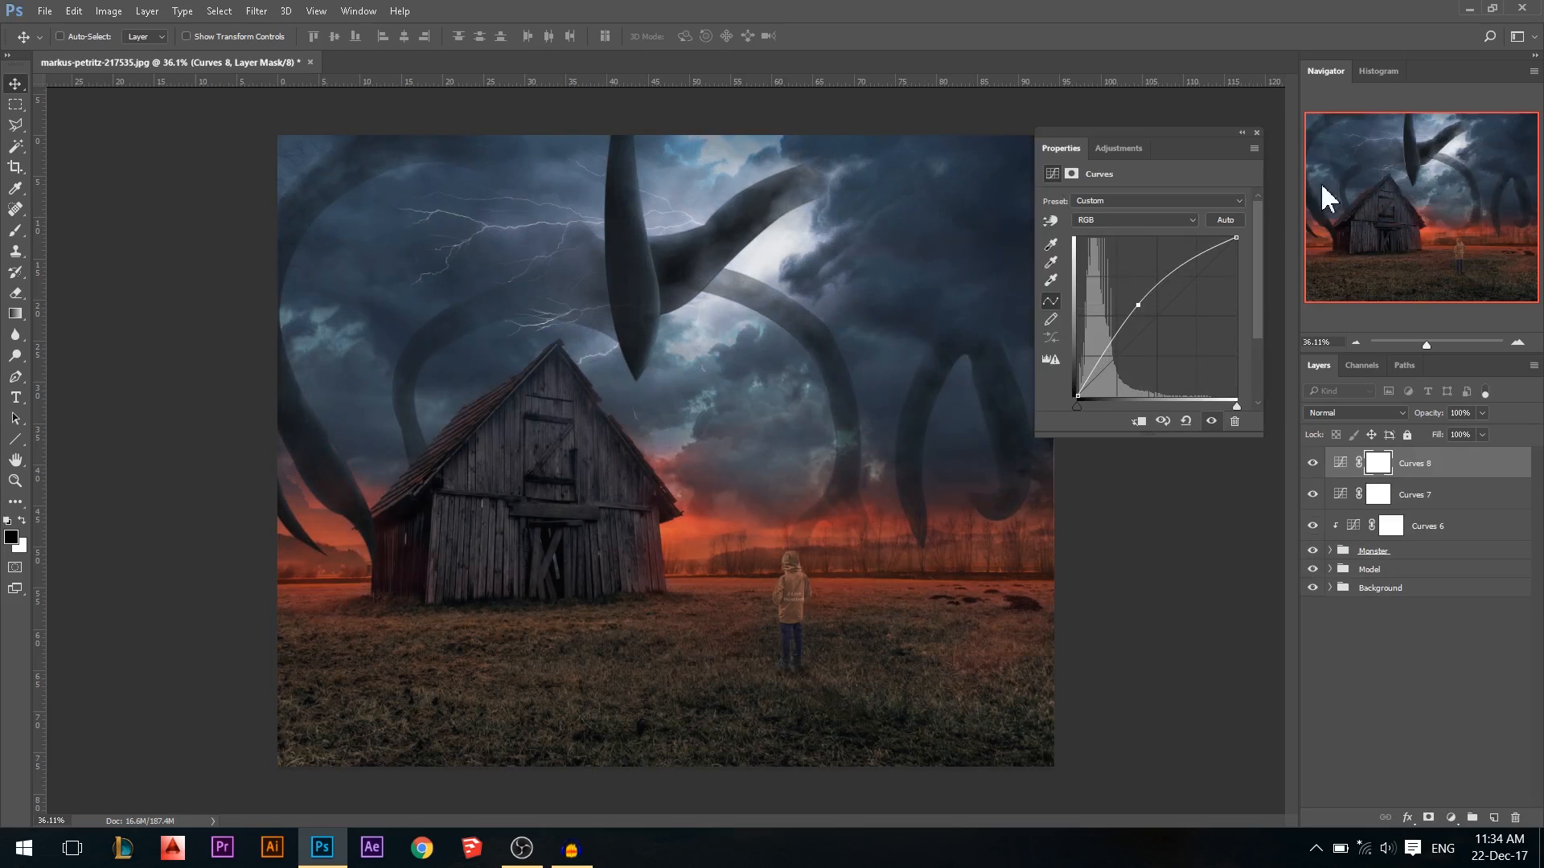
{"action": "left_click", "coordinate": [1256, 133]}
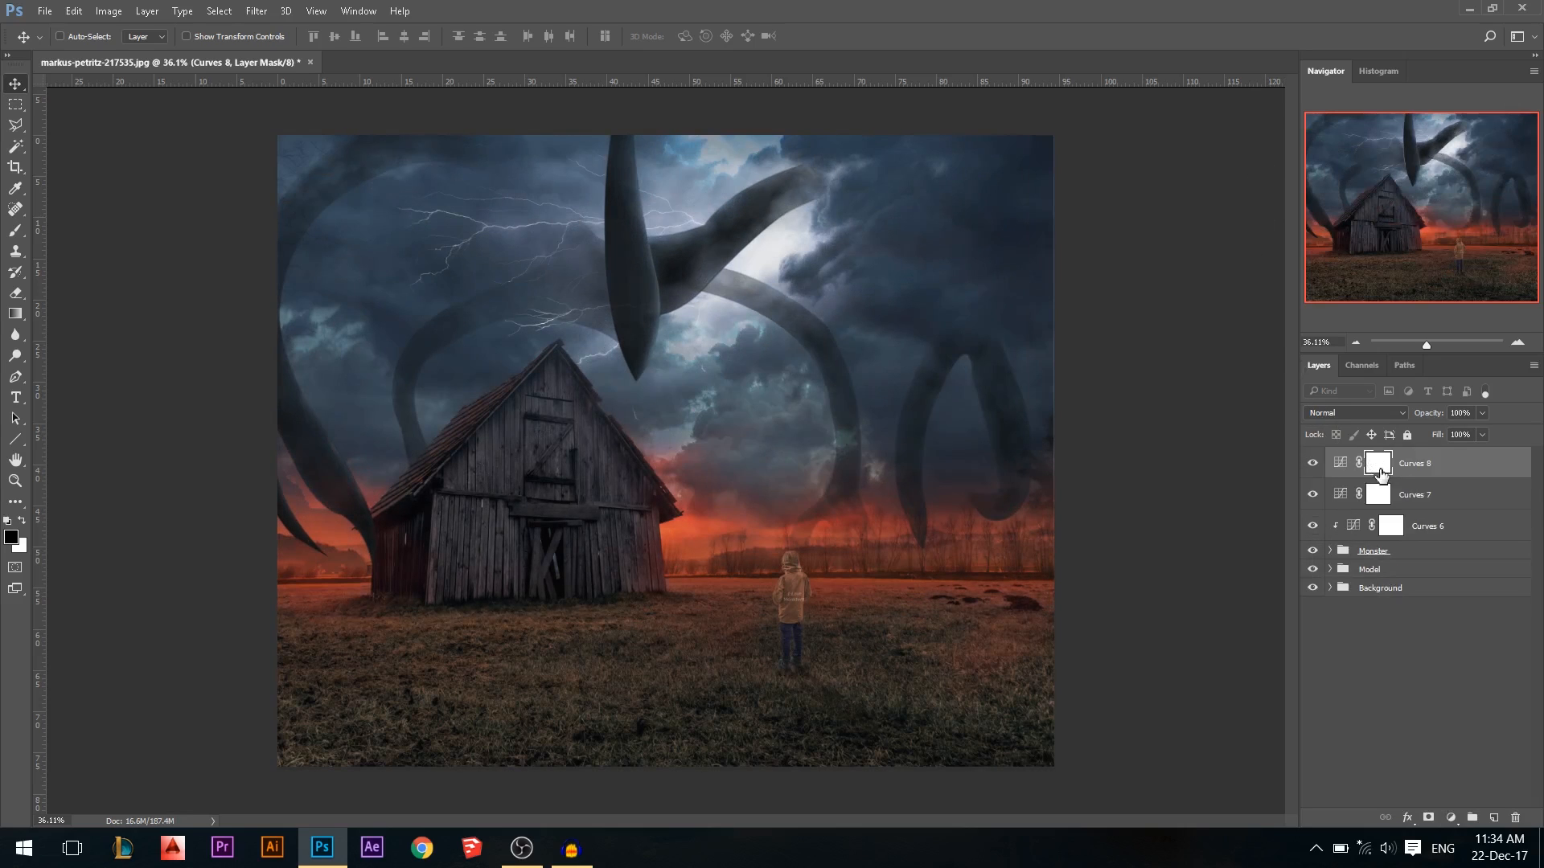
{"action": "key", "text": "ctrl+i"}
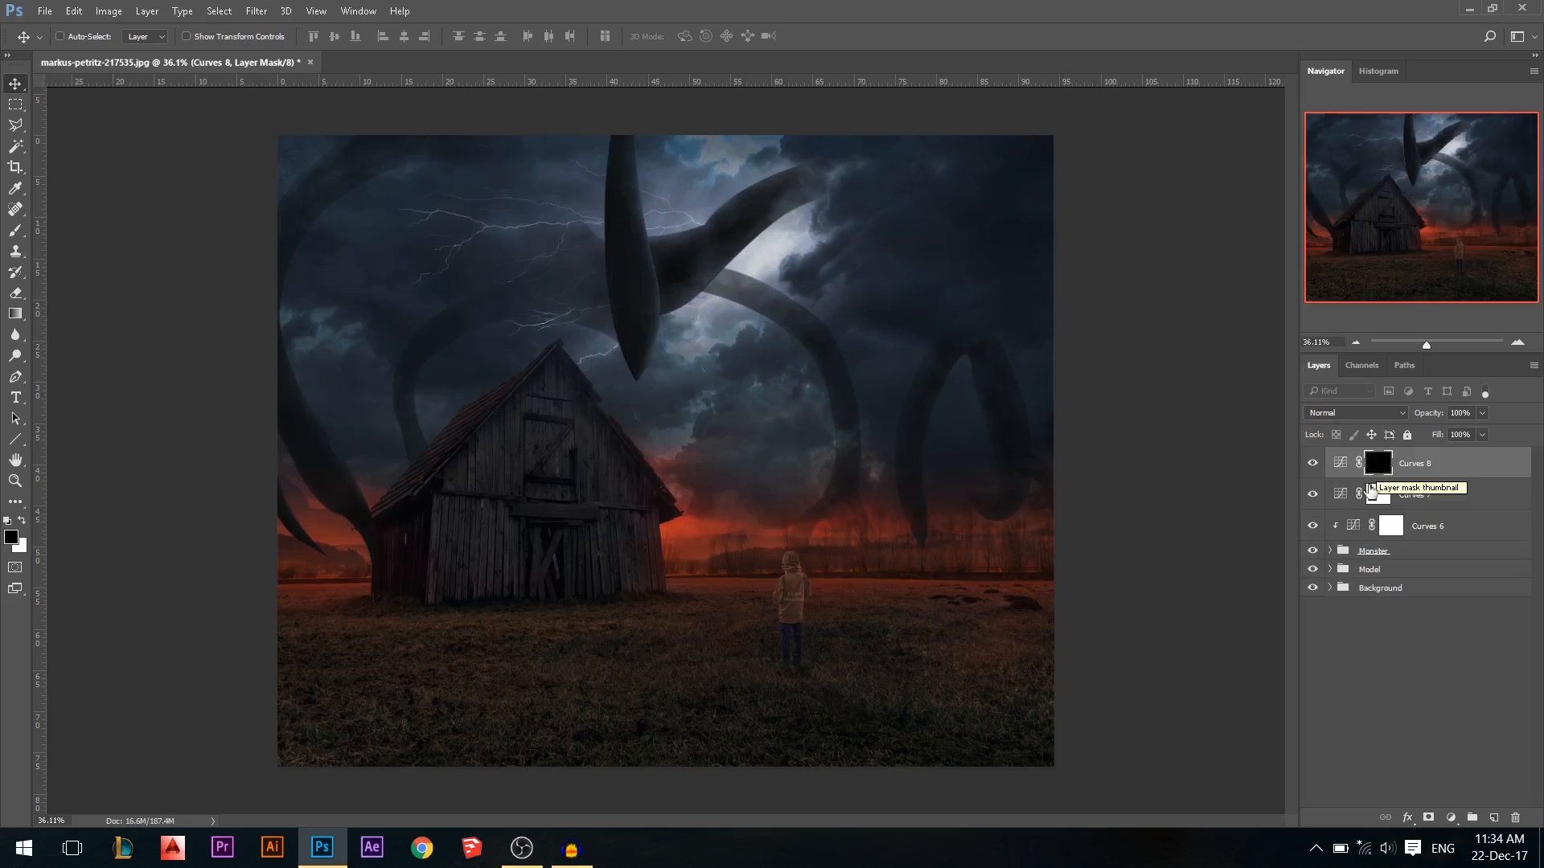
Reveal the brightening around the monster's head, sky and barn with a large white 36% brush on the mask, and set the adjustment's opacity to 80%
{"action": "left_click", "coordinate": [15, 231]}
{"action": "left_click_drag", "start_coordinate": [470, 290], "coordinate": [579, 294]}
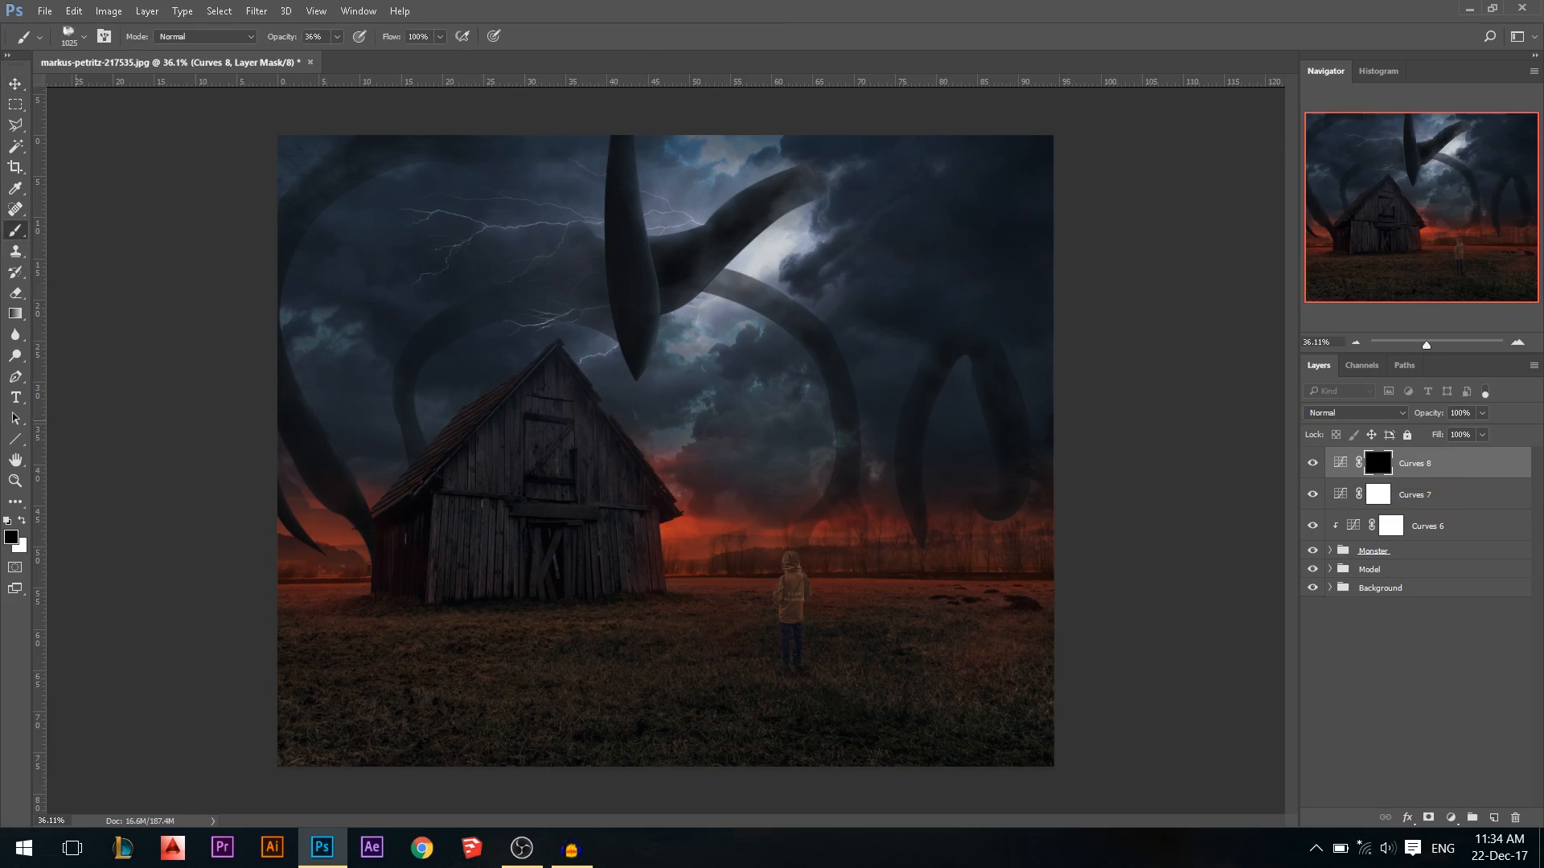
{"action": "left_click", "coordinate": [22, 520]}
{"action": "left_click", "coordinate": [722, 242]}
{"action": "left_click_drag", "start_coordinate": [494, 183], "coordinate": [452, 249]}
{"action": "mouse_move", "coordinate": [499, 341]}
{"action": "left_mouse_down"}
{"action": "mouse_move", "coordinate": [675, 415]}
{"action": "mouse_move", "coordinate": [760, 504]}
{"action": "left_mouse_up"}
{"action": "left_click_drag", "start_coordinate": [804, 430], "coordinate": [696, 209]}
{"action": "left_click_drag", "start_coordinate": [1439, 415], "coordinate": [1428, 415]}
{"action": "left_click", "coordinate": [1312, 463]}
{"action": "left_click_drag", "start_coordinate": [794, 256], "coordinate": [822, 234]}
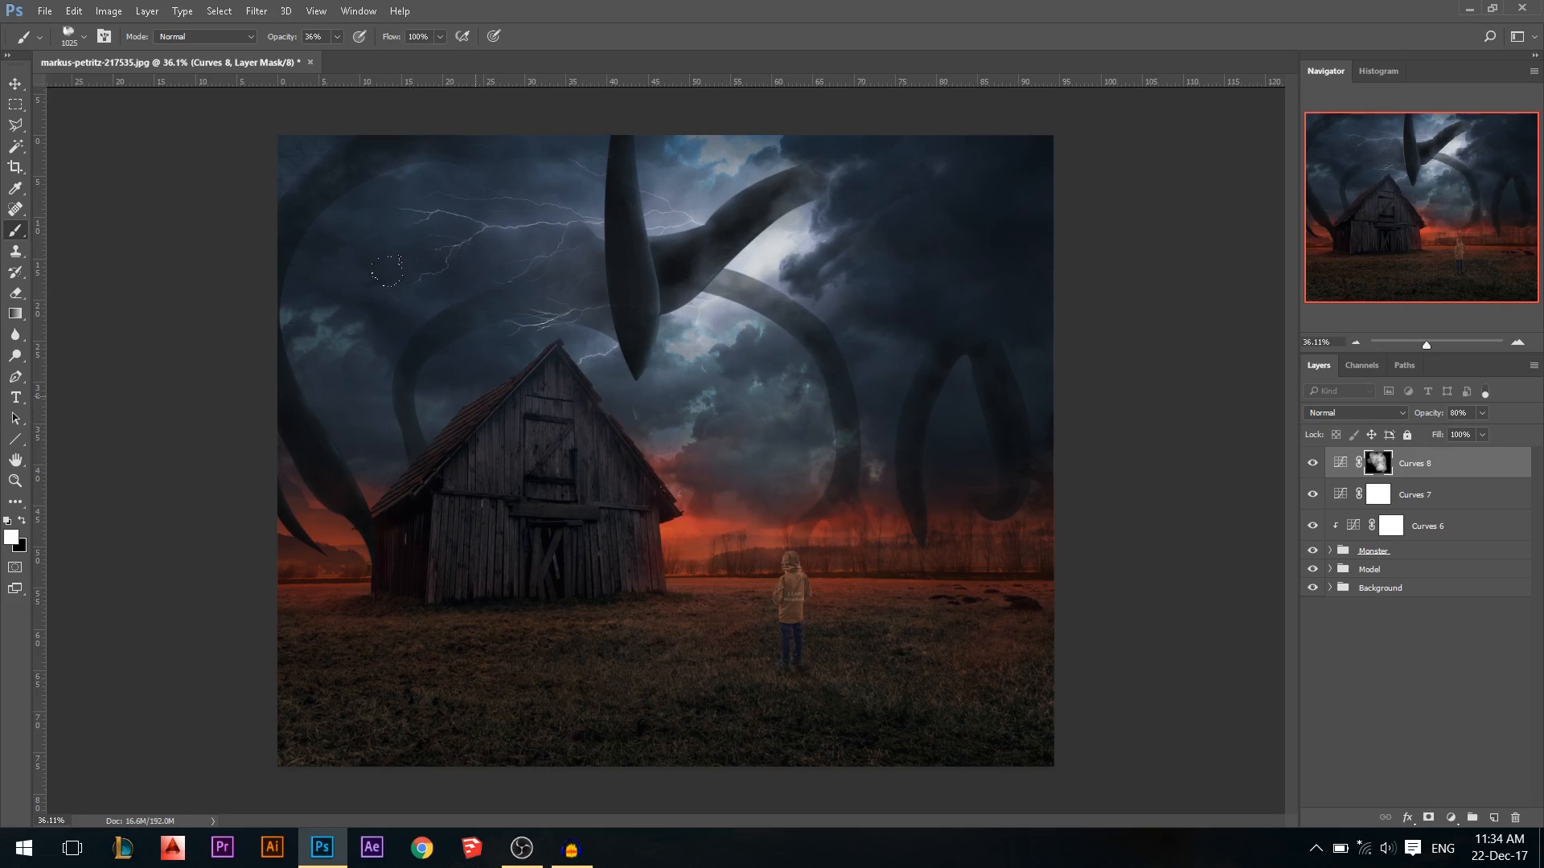
{"action": "left_click", "coordinate": [16, 84]}
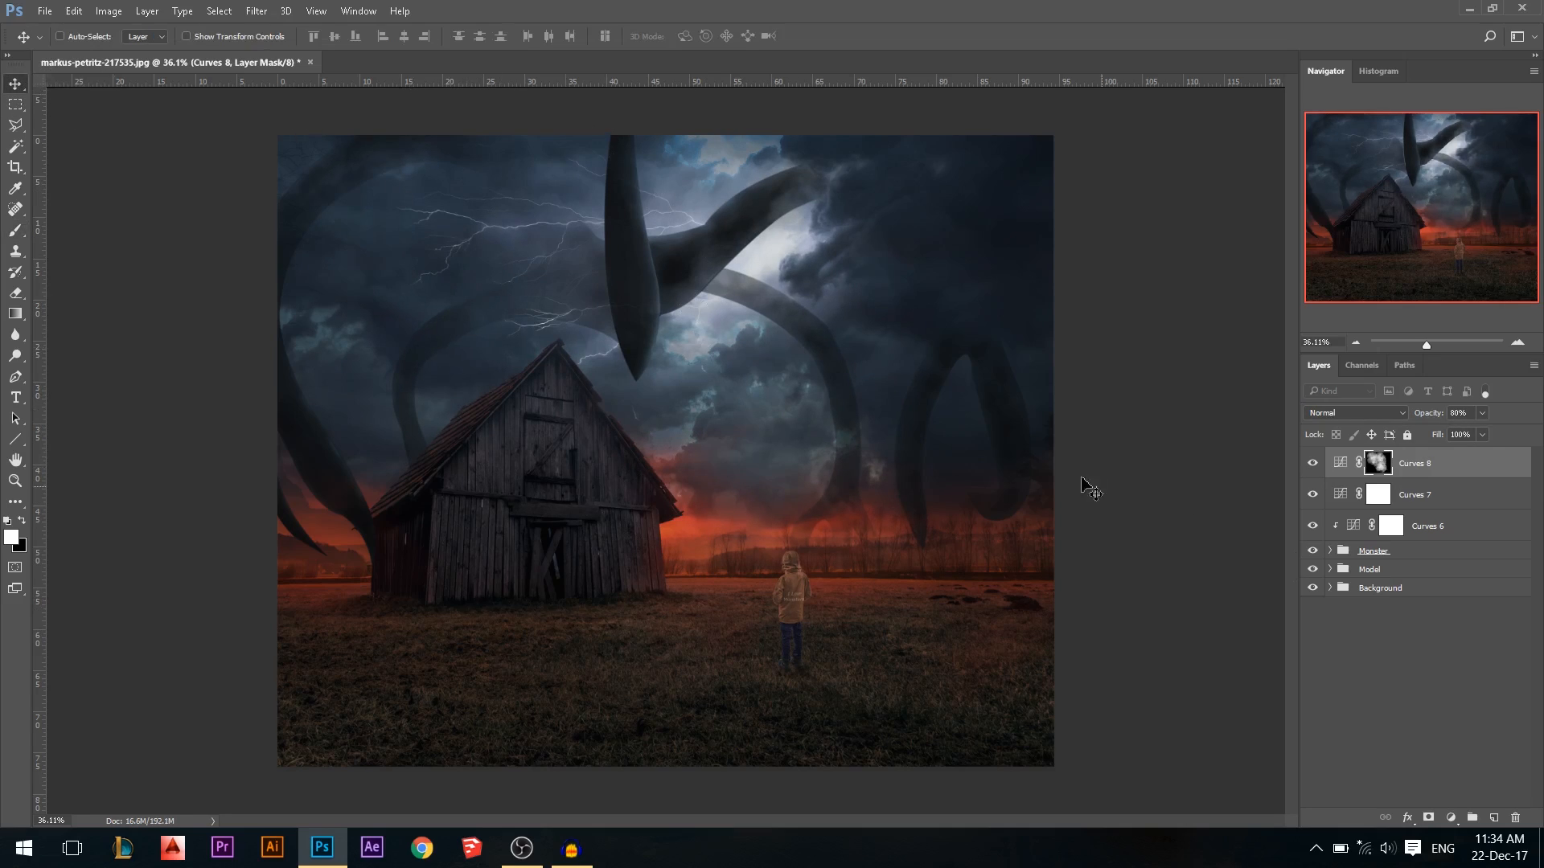
Try a Gradient Map adjustment with the Blue, Red, Yellow preset over the whole image
{"action": "left_click", "coordinate": [1451, 818]}
{"action": "left_click", "coordinate": [1459, 786]}
{"action": "left_click", "coordinate": [1130, 208]}
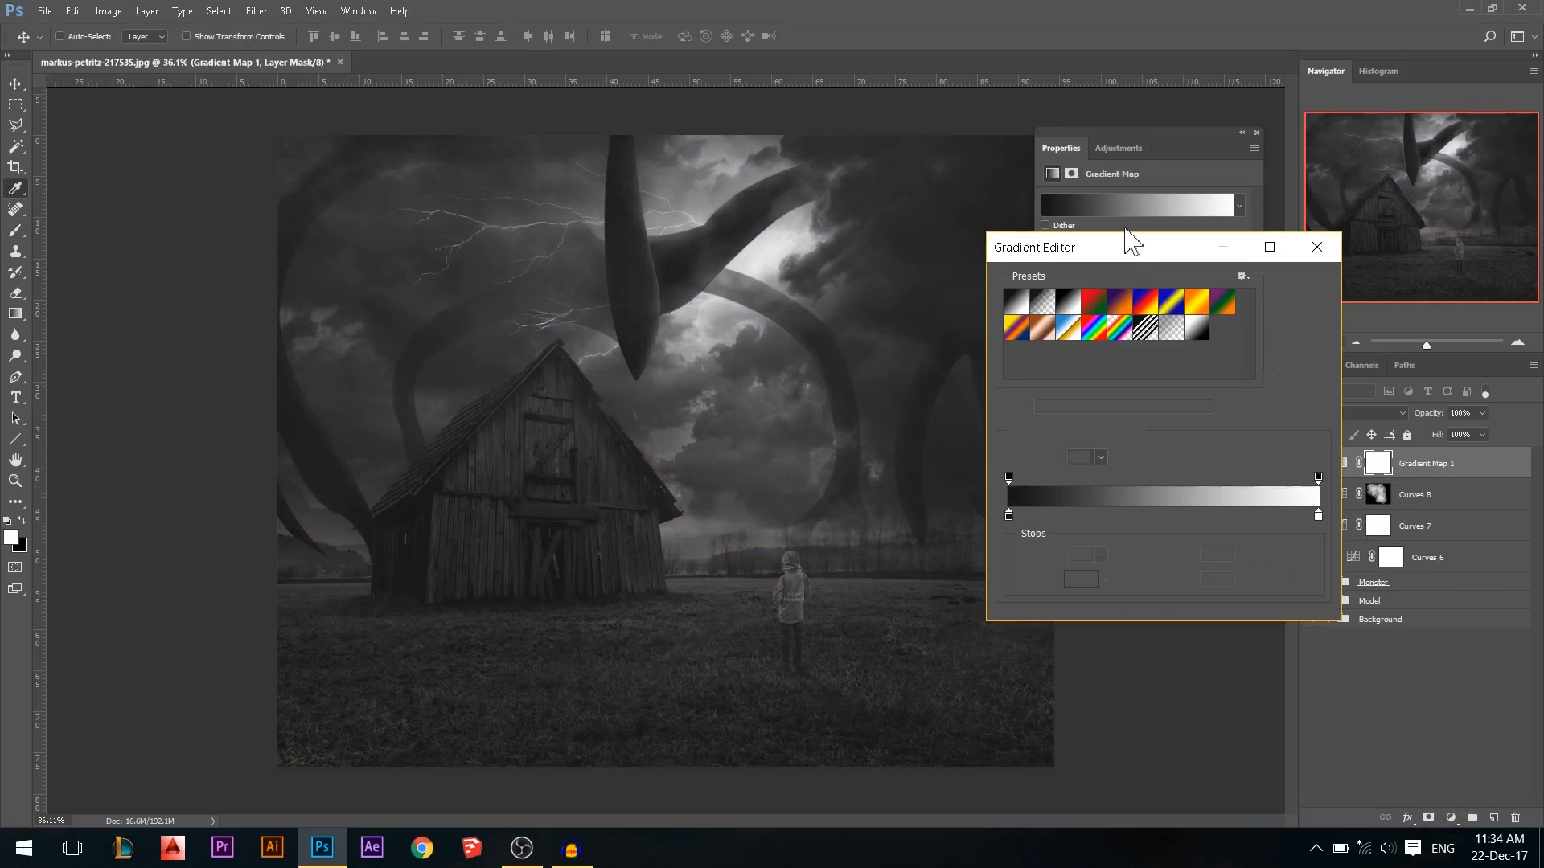
{"action": "left_click", "coordinate": [1146, 304]}
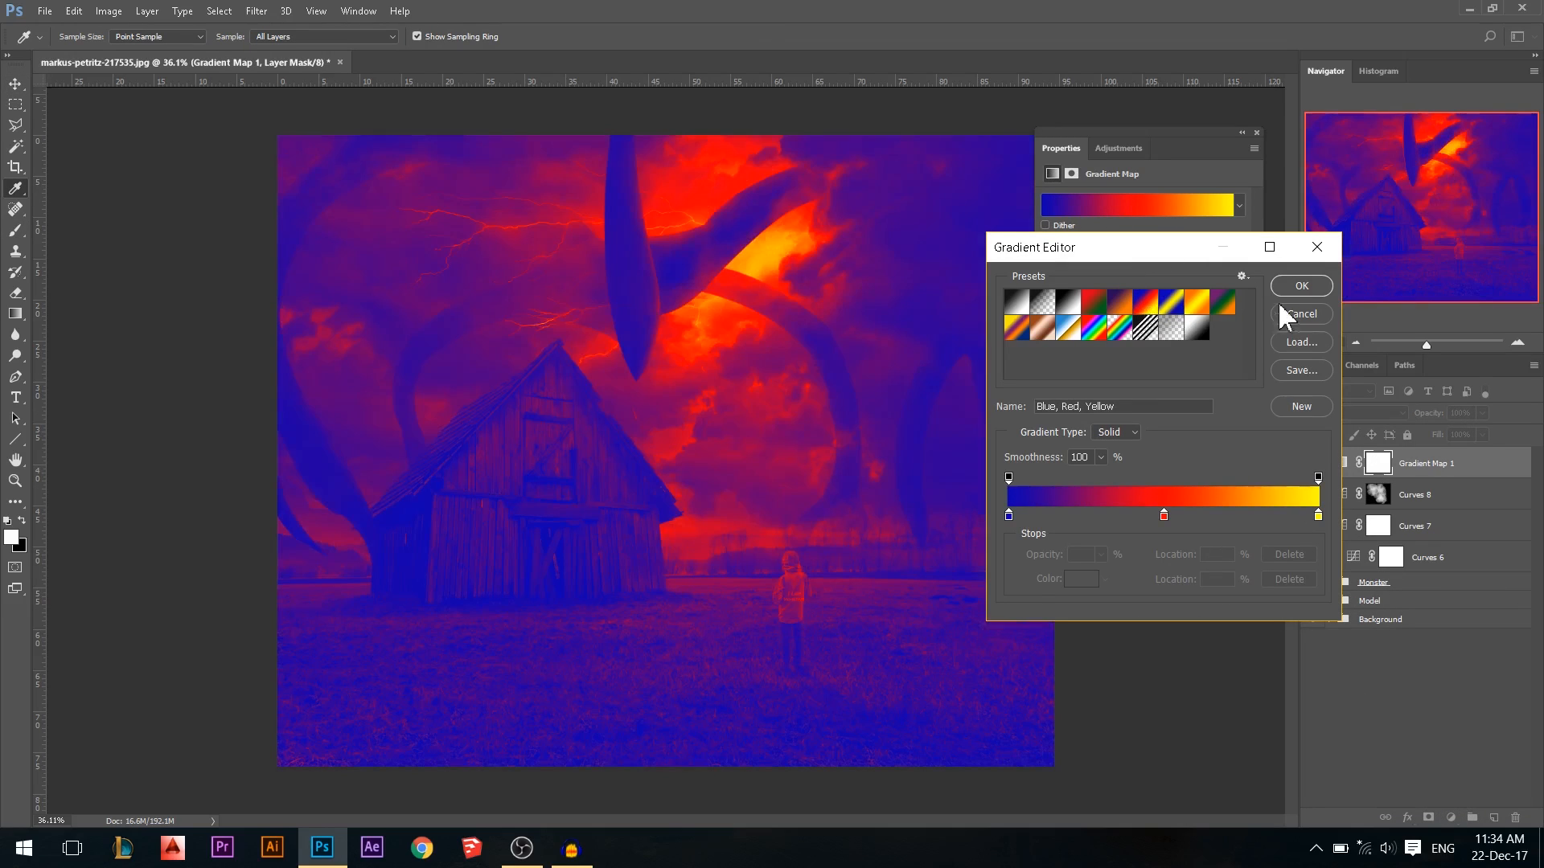
{"action": "left_click", "coordinate": [1303, 286]}
Try the gradient map in Color blend mode at 13% opacity, and delete the adjustment layer
{"action": "left_click", "coordinate": [1396, 413]}
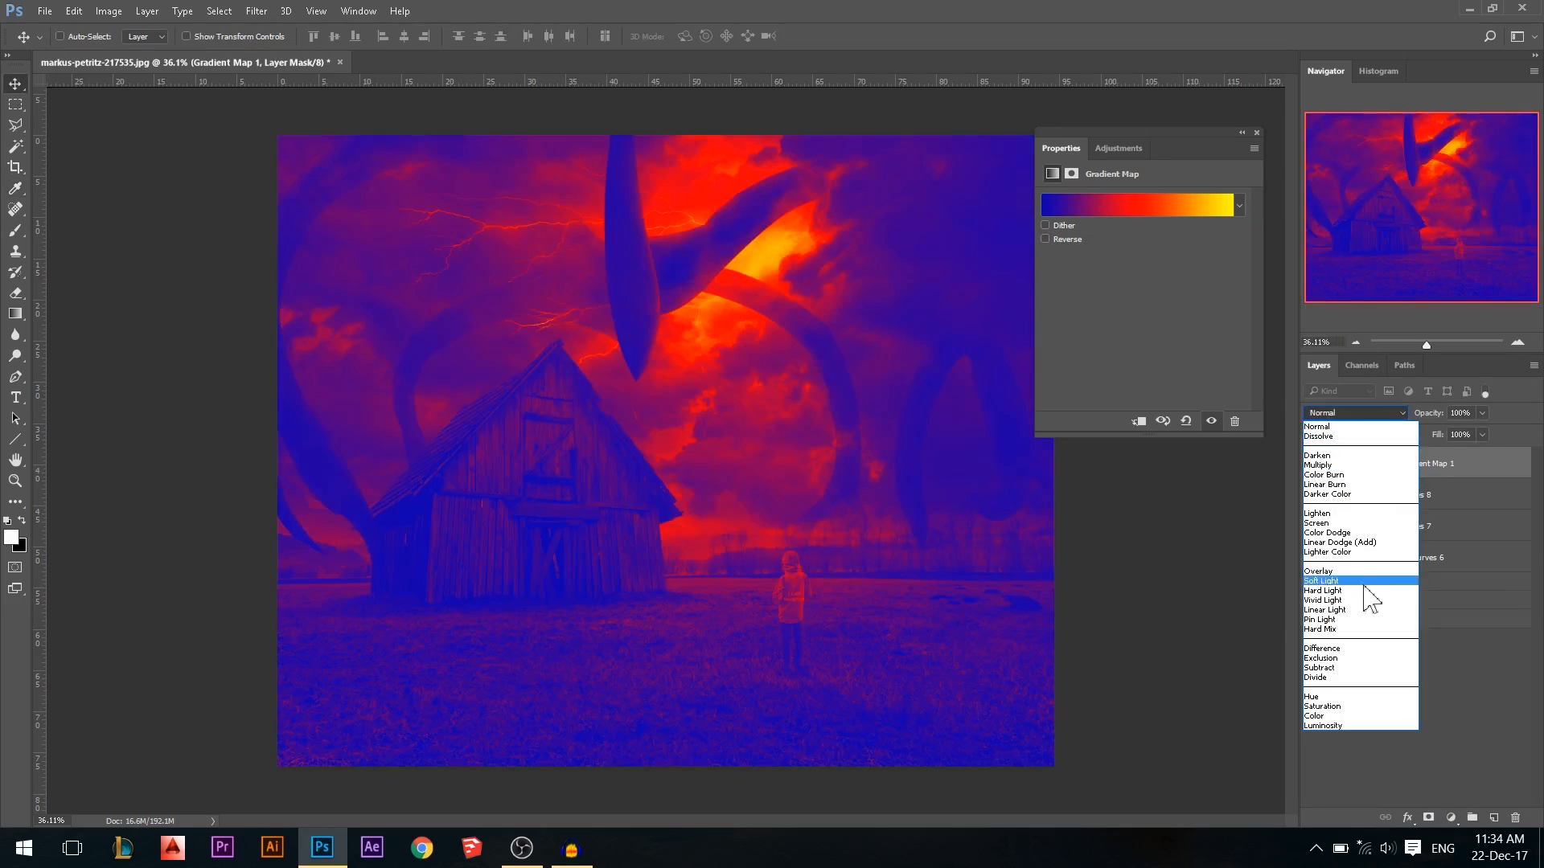
{"action": "left_click", "coordinate": [1323, 716]}
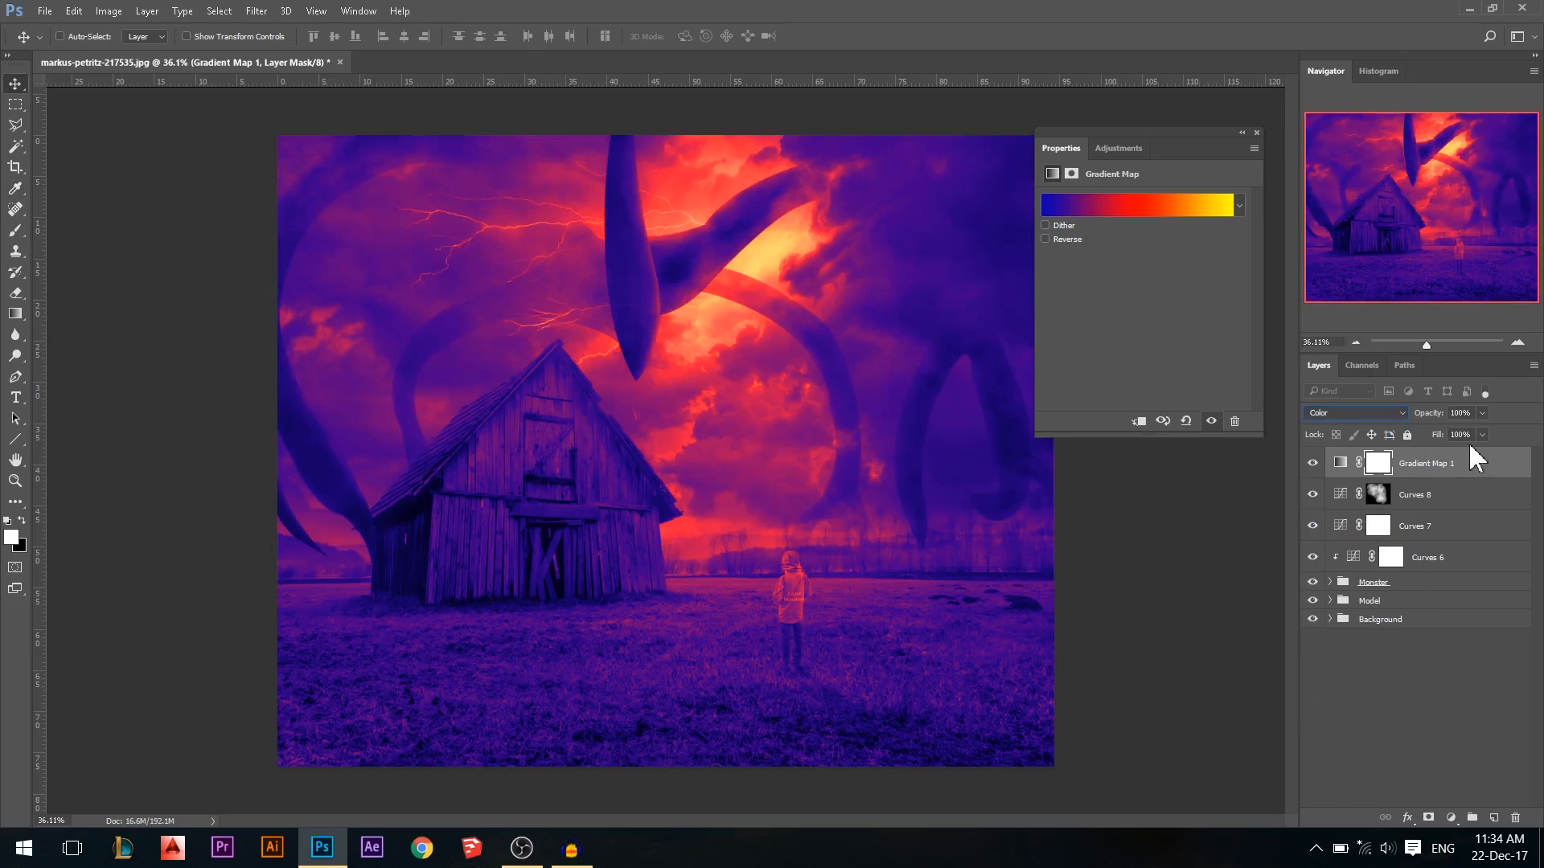
{"action": "left_click_drag", "start_coordinate": [1482, 413], "coordinate": [1417, 444]}
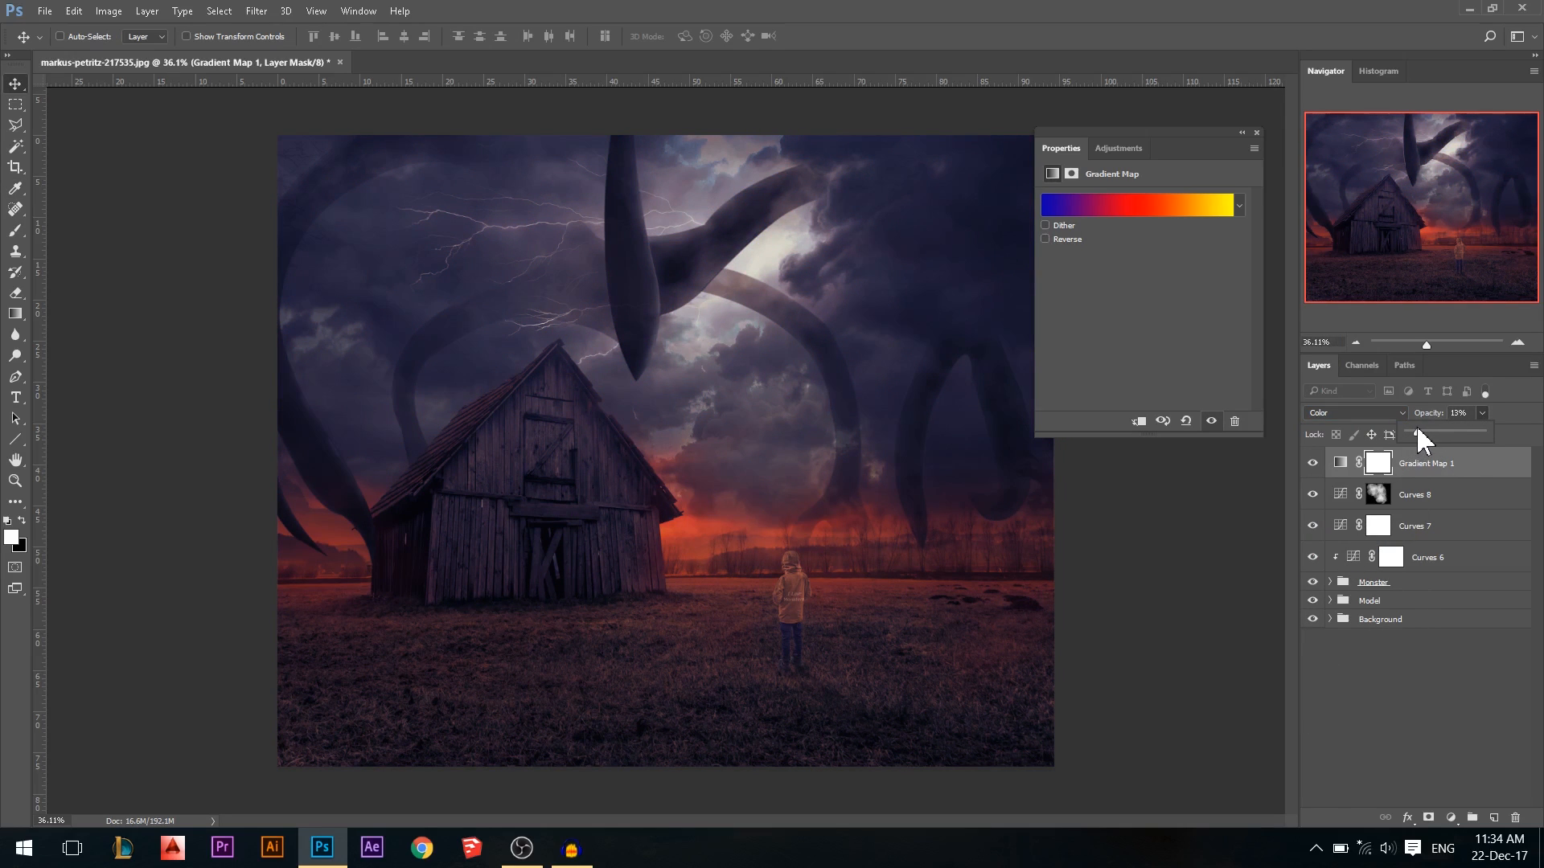
{"action": "left_click", "coordinate": [1258, 134]}
{"action": "key", "text": "Delete"}
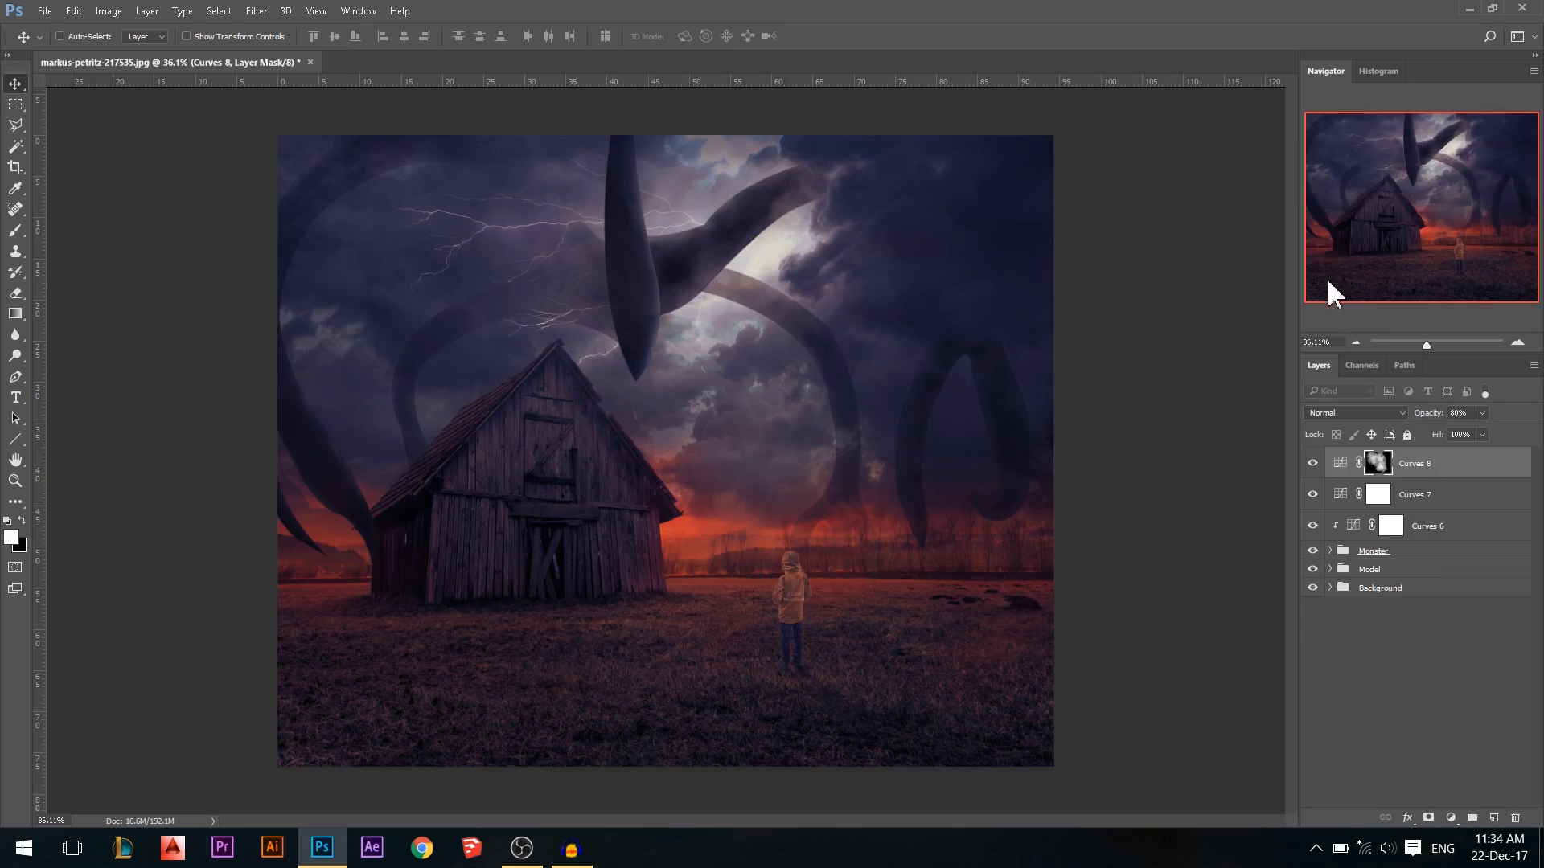
Add a Curves adjustment above Curves 8 and move the Red channel's white point and black point slightly inward
{"action": "left_click", "coordinate": [1451, 818]}
{"action": "left_click", "coordinate": [1359, 778]}
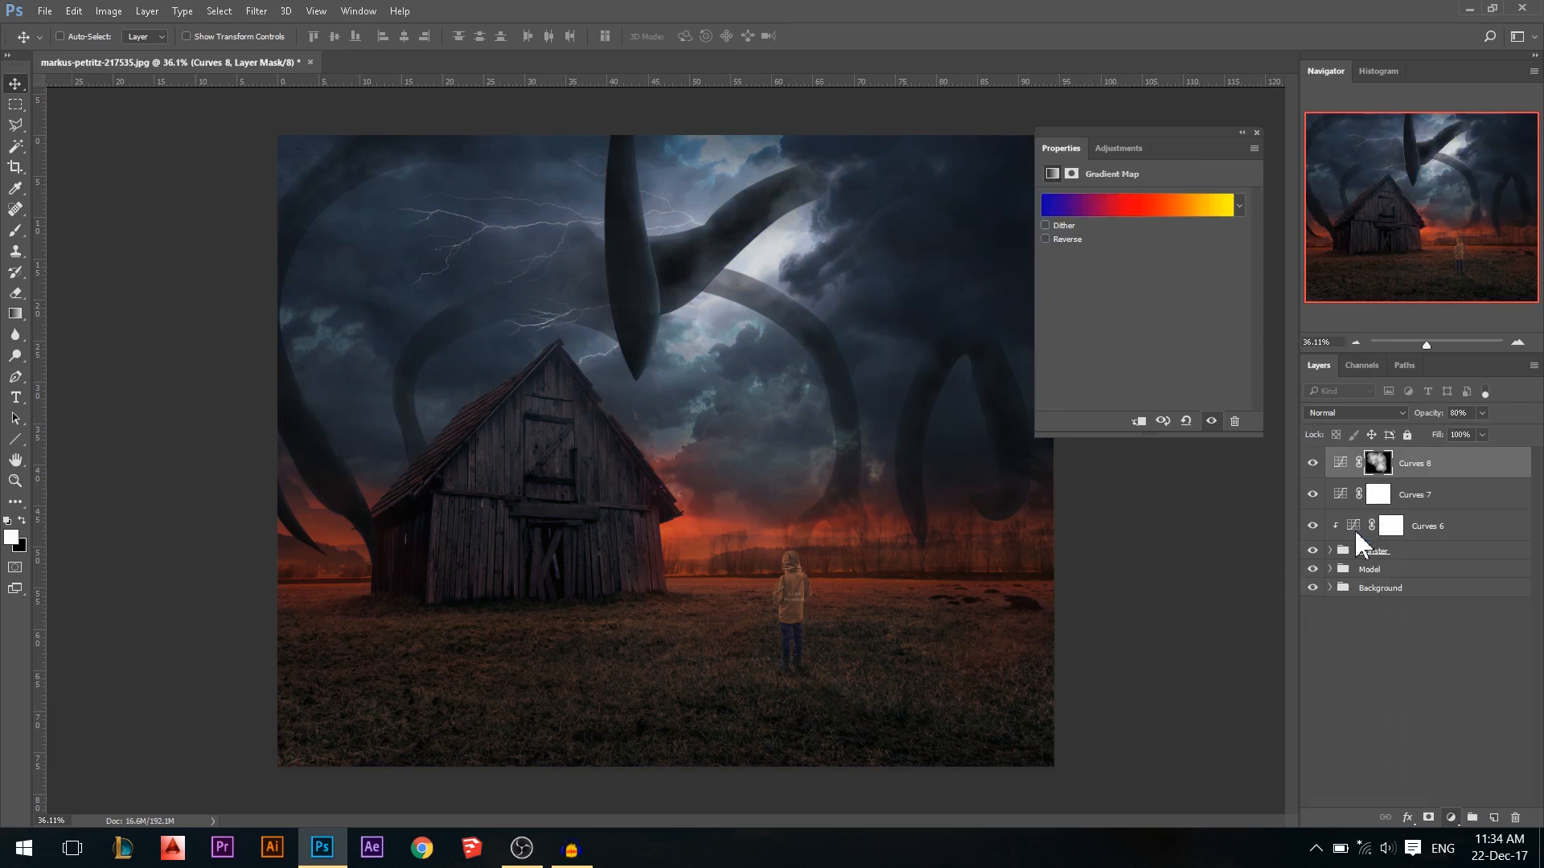
{"action": "left_click", "coordinate": [1134, 219]}
{"action": "left_click", "coordinate": [1101, 233]}
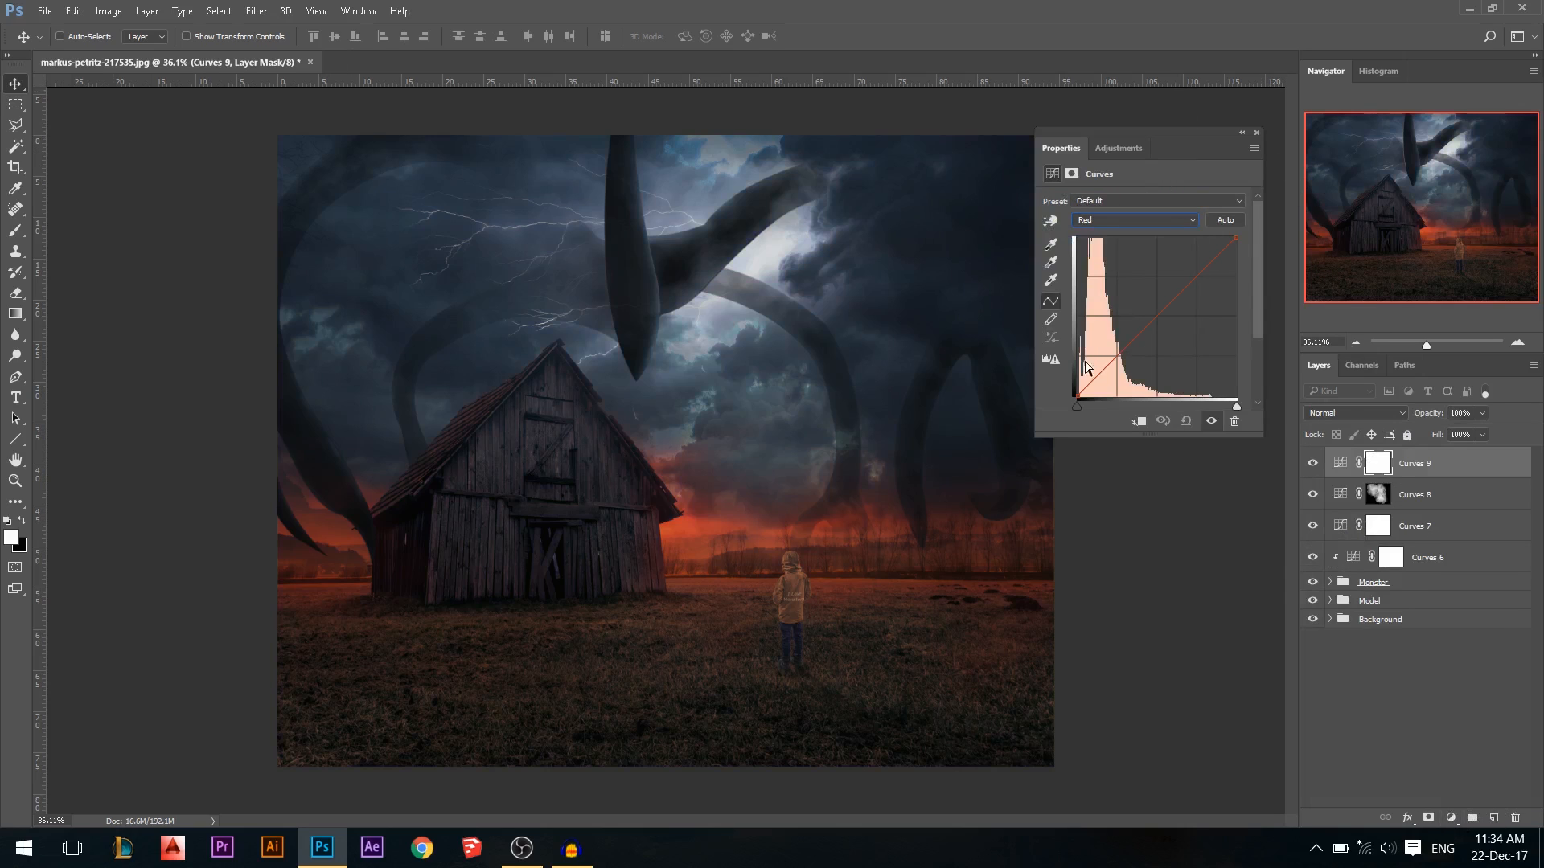
{"action": "left_click_drag", "start_coordinate": [1237, 238], "coordinate": [1224, 238]}
{"action": "left_click_drag", "start_coordinate": [1078, 399], "coordinate": [1082, 410]}
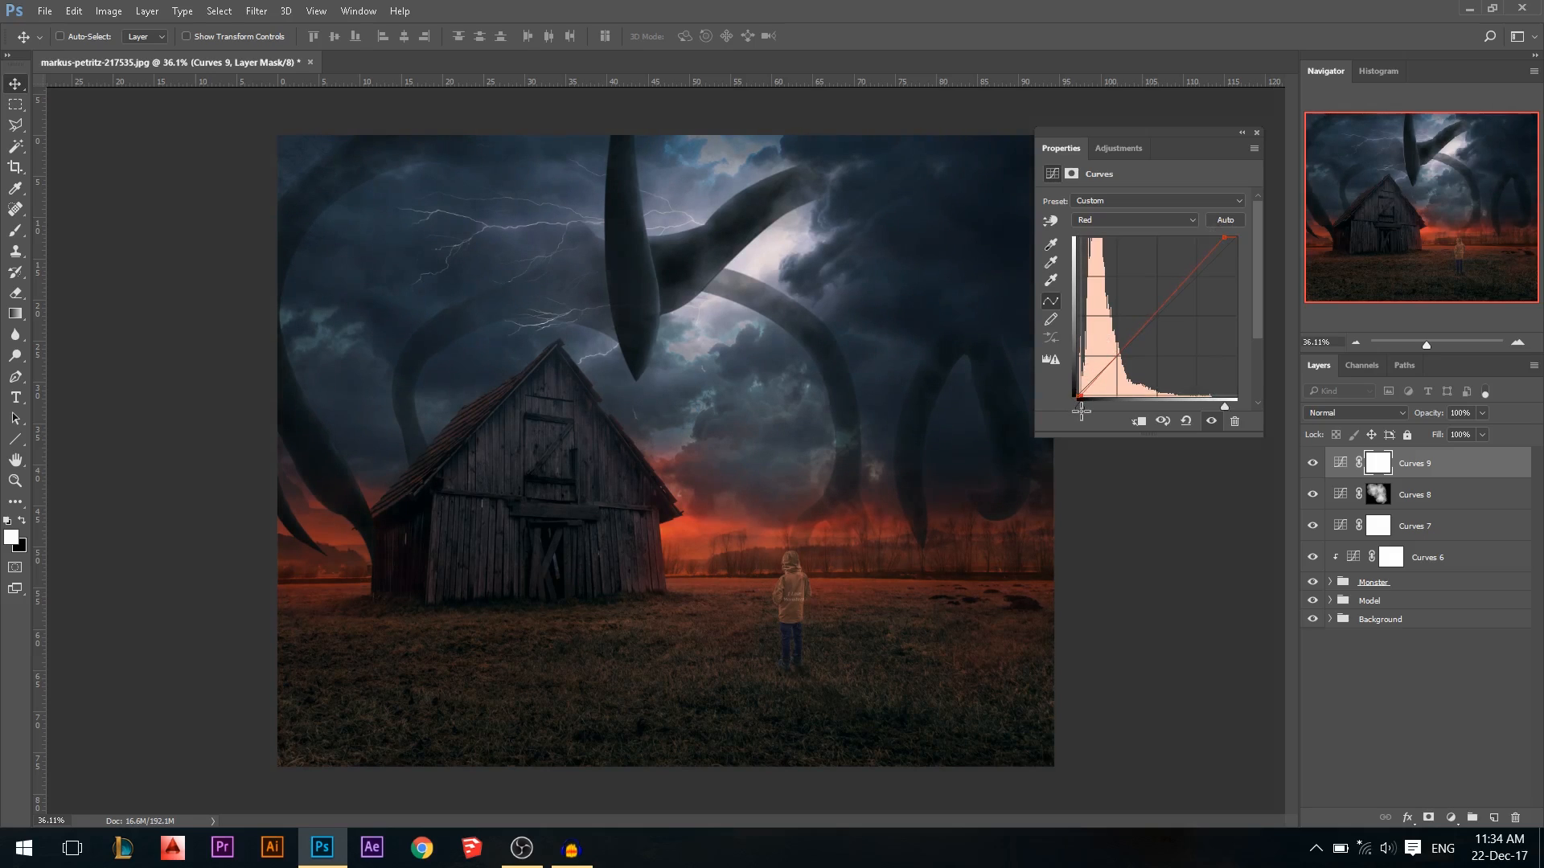
Move the Blue channel's end points slightly on the newest Curves adjustment, and lower the Green channel's white point a little
{"action": "left_click", "coordinate": [1134, 220]}
{"action": "left_click", "coordinate": [1095, 271]}
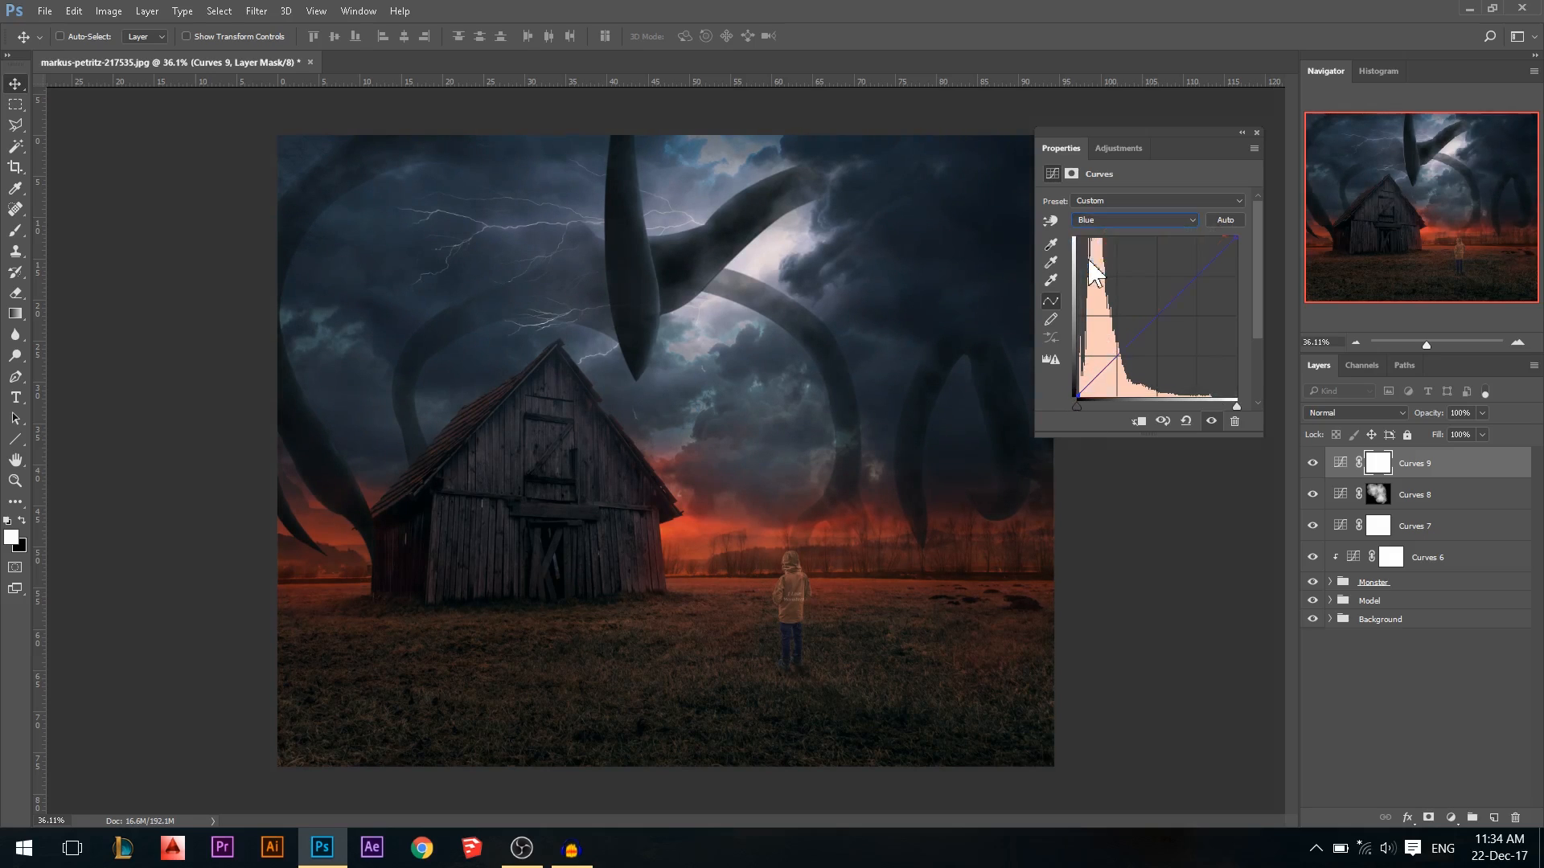
{"action": "left_click_drag", "start_coordinate": [1070, 394], "coordinate": [1067, 397]}
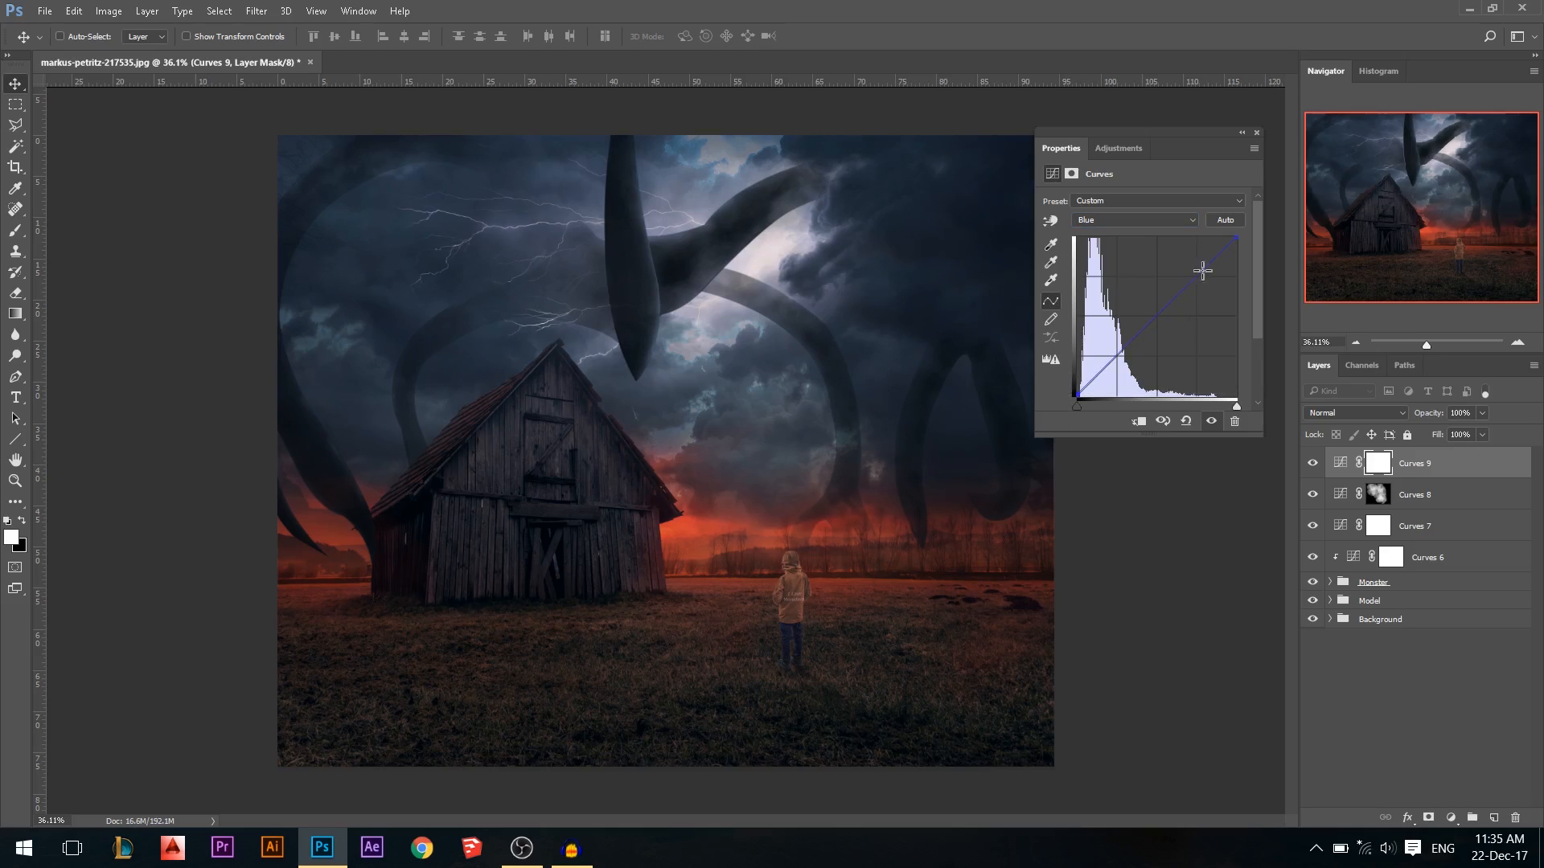
{"action": "left_click_drag", "start_coordinate": [1236, 243], "coordinate": [1243, 252]}
{"action": "left_click", "coordinate": [1165, 222]}
{"action": "left_click", "coordinate": [1137, 259]}
{"action": "left_click_drag", "start_coordinate": [1241, 244], "coordinate": [1244, 249]}
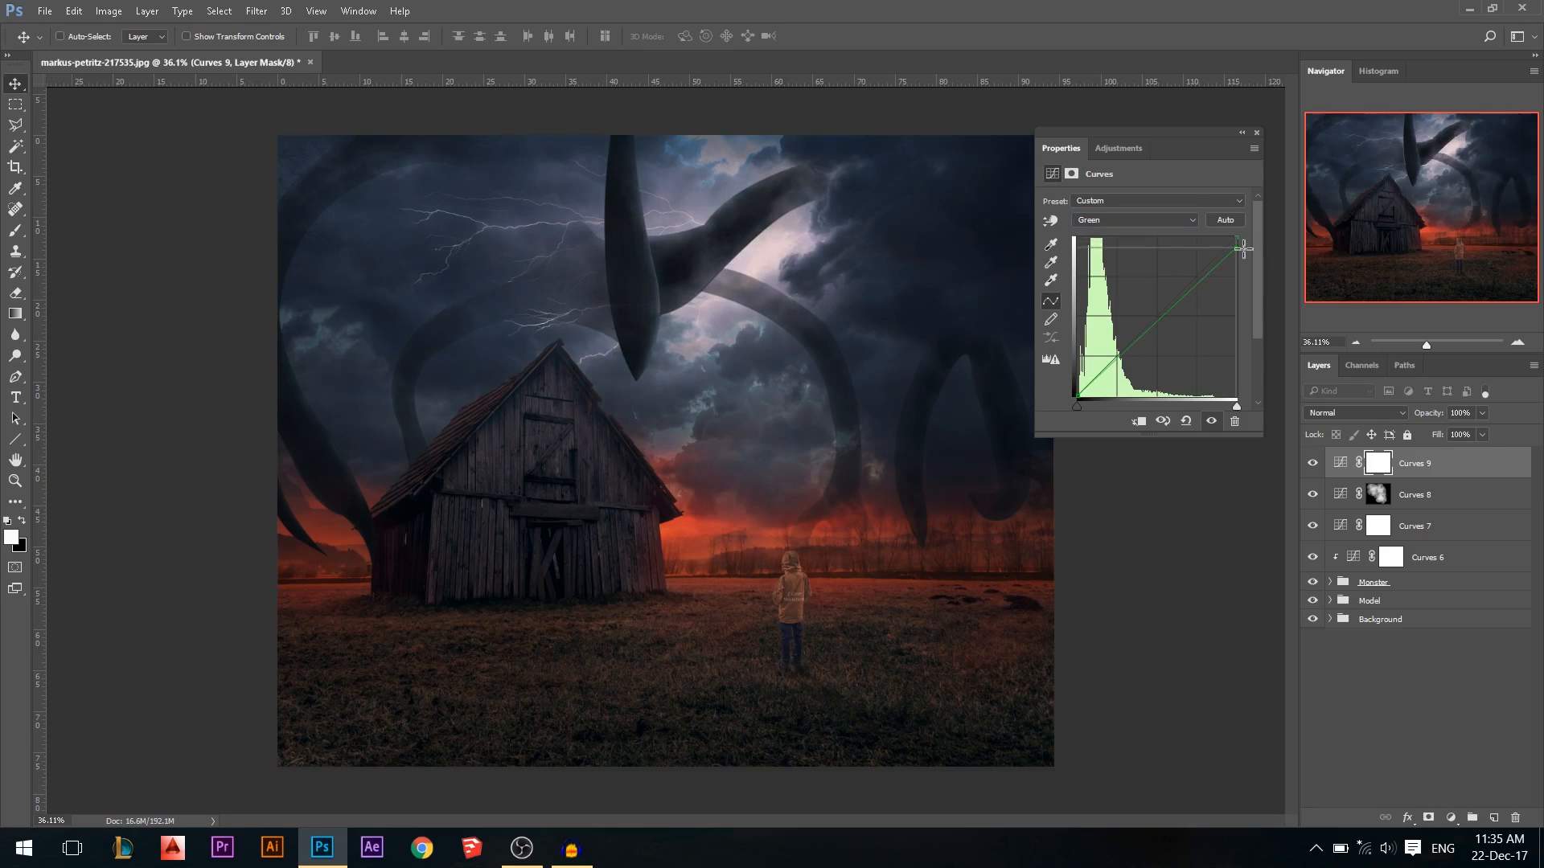
{"action": "left_click", "coordinate": [1258, 134]}
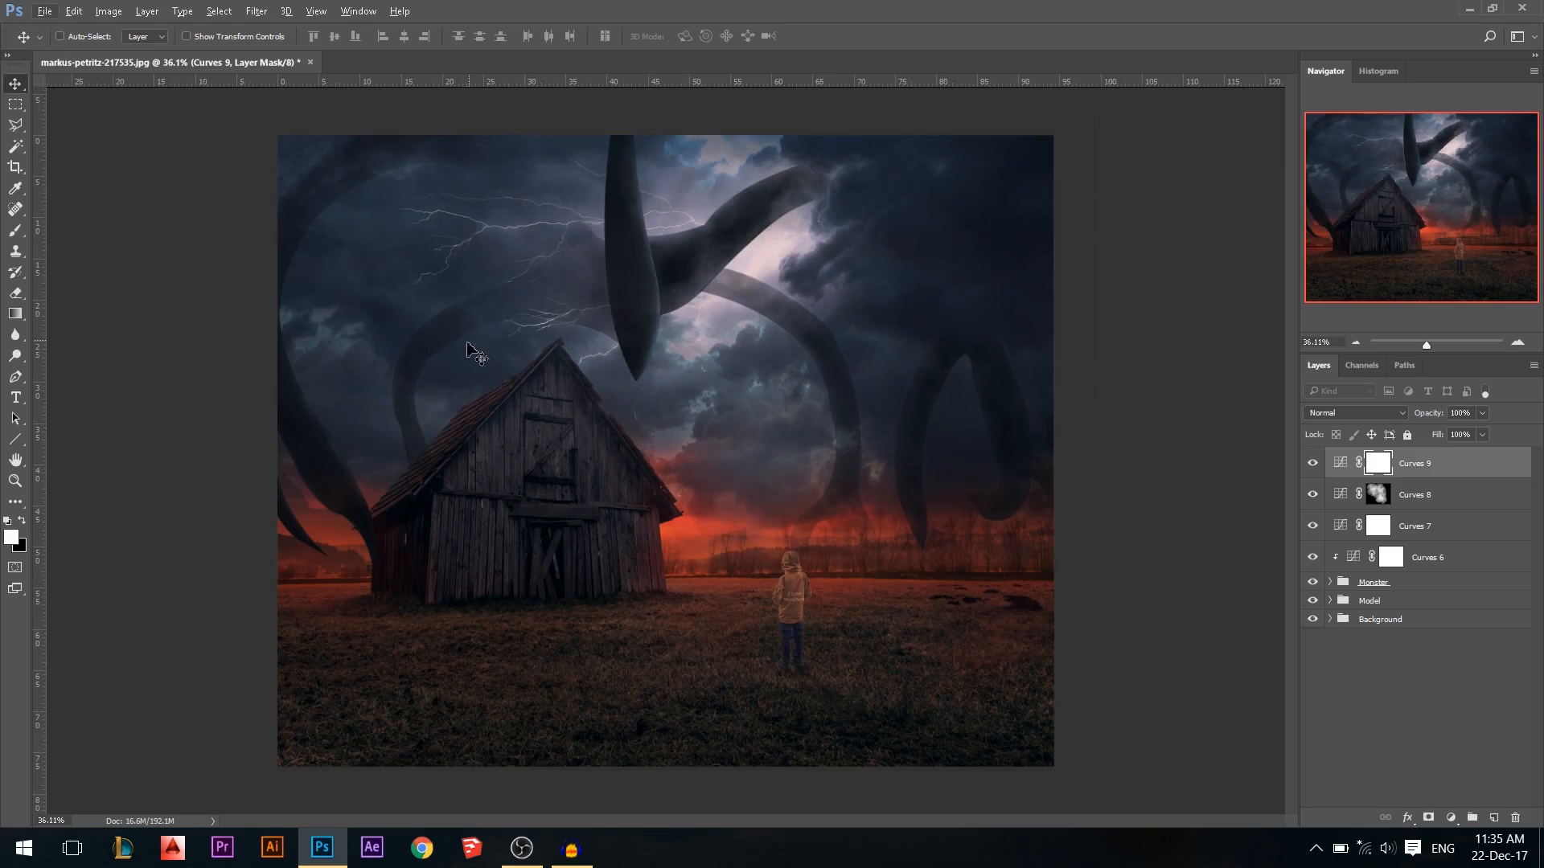
Add a Brightness/Contrast adjustment above the curves layers and darken the image to a brightness of about -22
{"action": "scroll", "coordinate": [474, 347], "scroll_direction": "up", "scroll_amount": 1}
{"action": "scroll", "coordinate": [656, 481], "scroll_direction": "down", "scroll_amount": 1}
{"action": "scroll", "coordinate": [1062, 613], "scroll_direction": "down", "scroll_amount": 1}
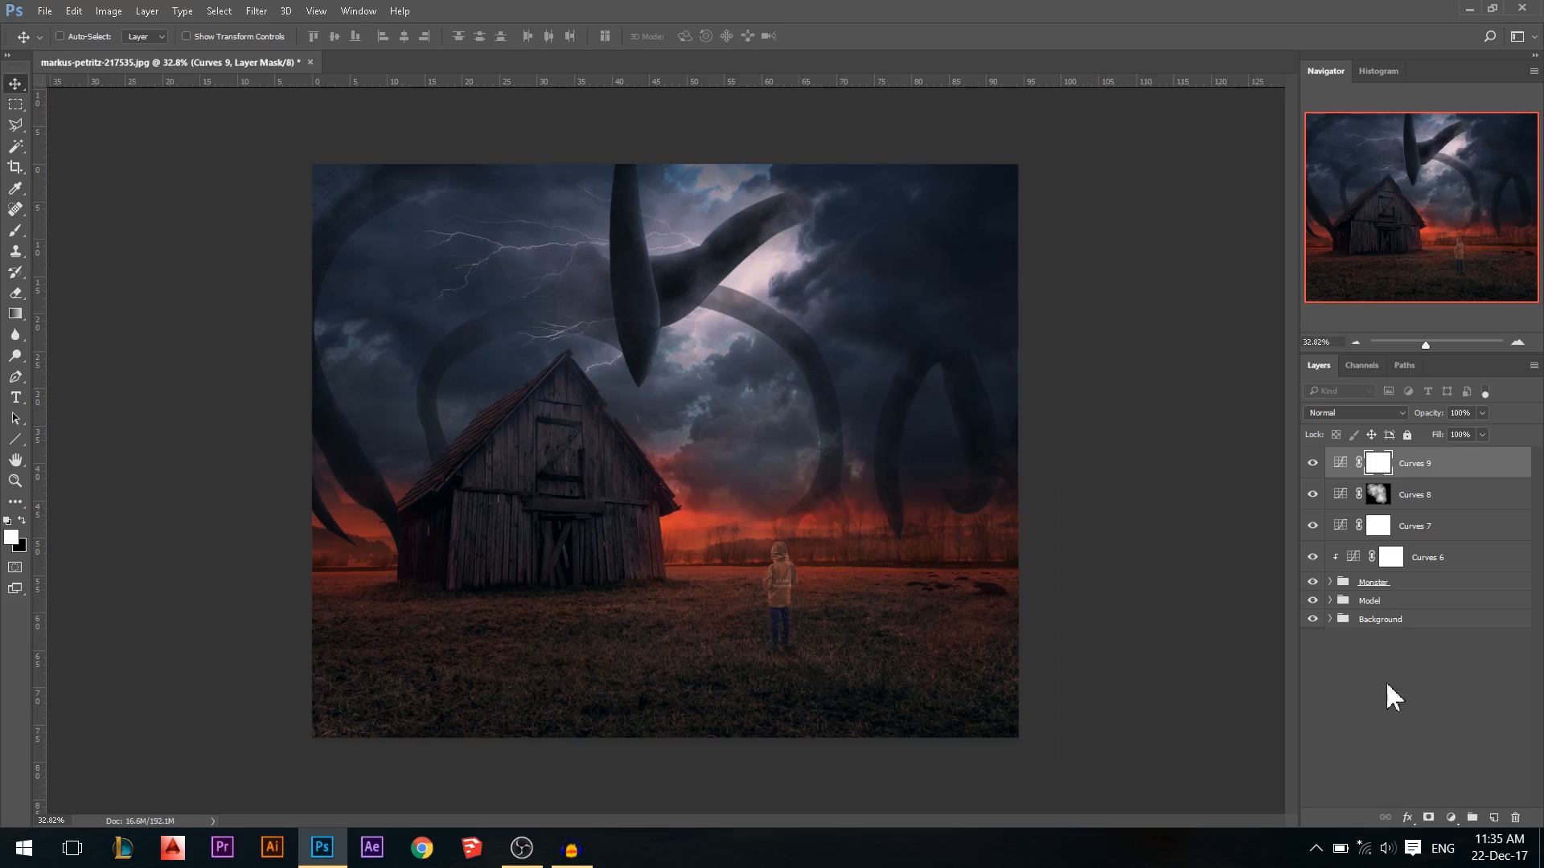
{"action": "left_click", "coordinate": [1449, 816]}
{"action": "left_click", "coordinate": [1367, 500]}
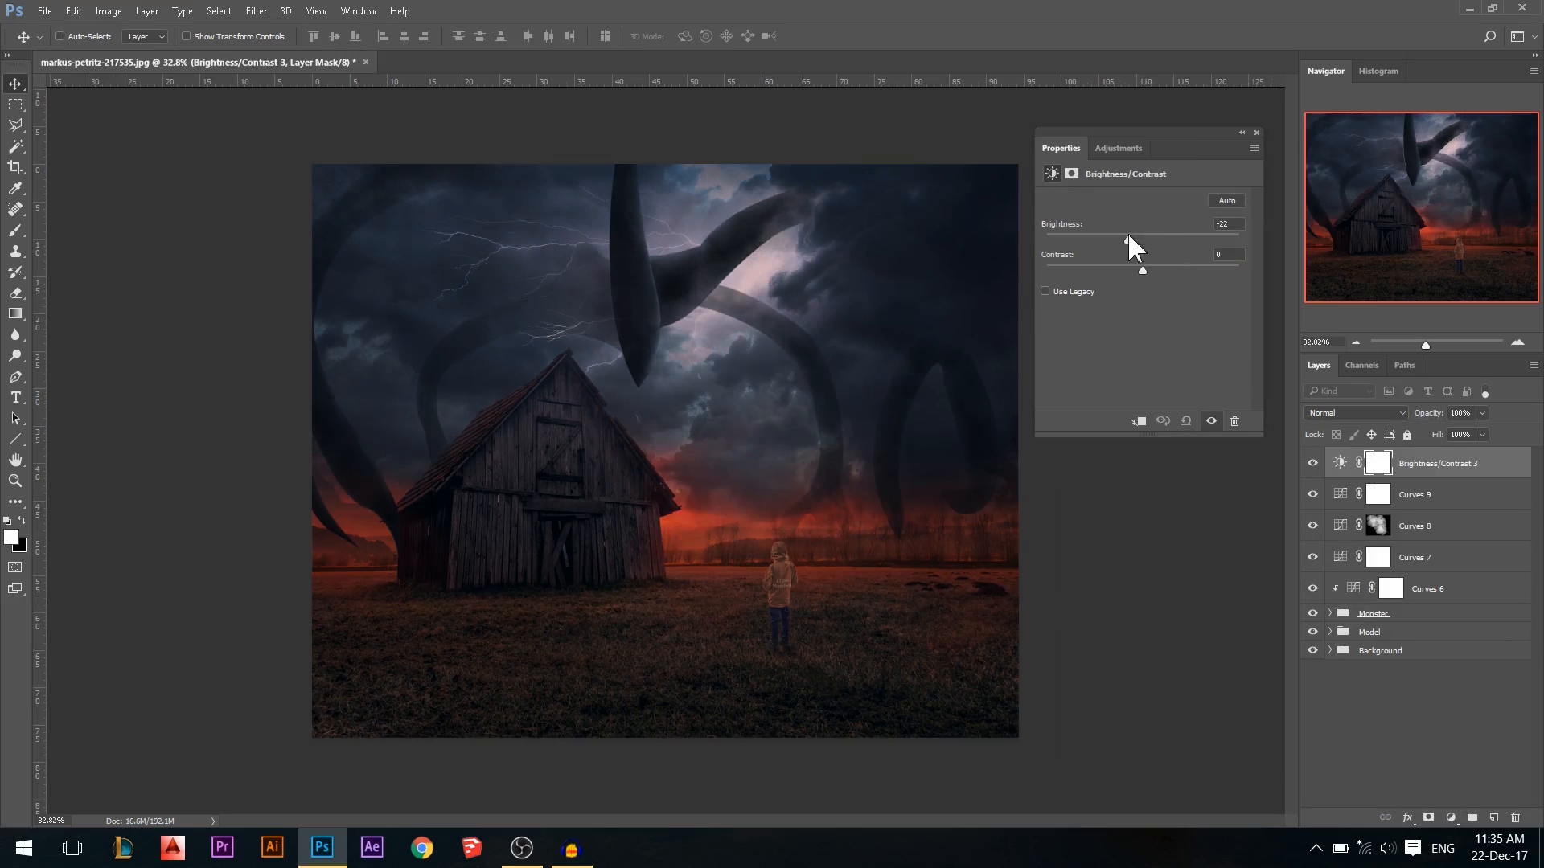
{"action": "left_click", "coordinate": [1257, 133]}
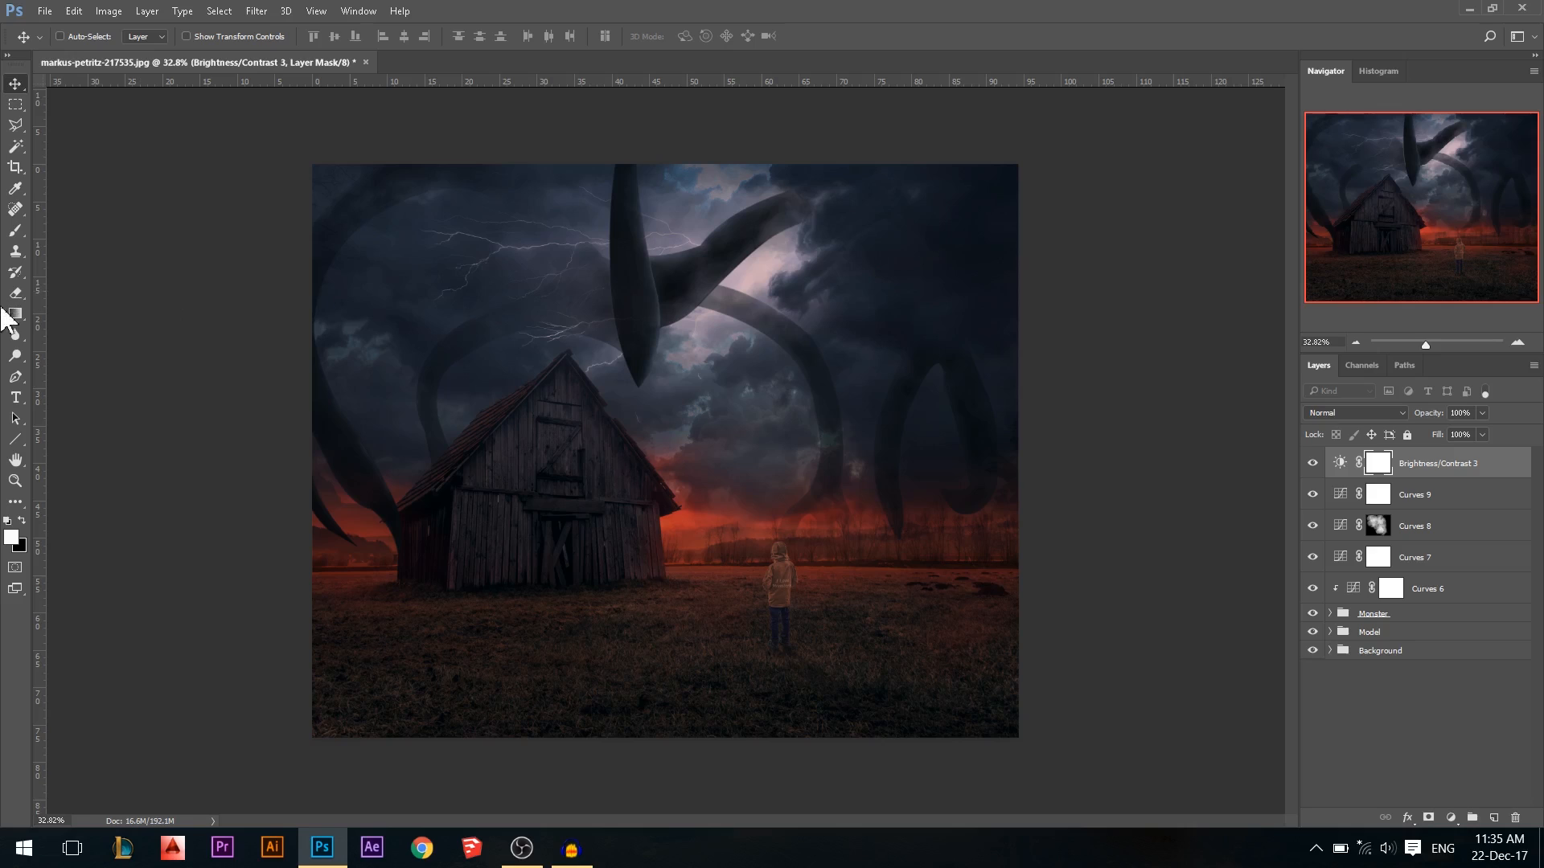
Mask the darkening off the image centre with a large soft black brush at 36% opacity, and compare it on and off
{"action": "left_click", "coordinate": [16, 231]}
{"action": "right_click", "coordinate": [750, 402]}
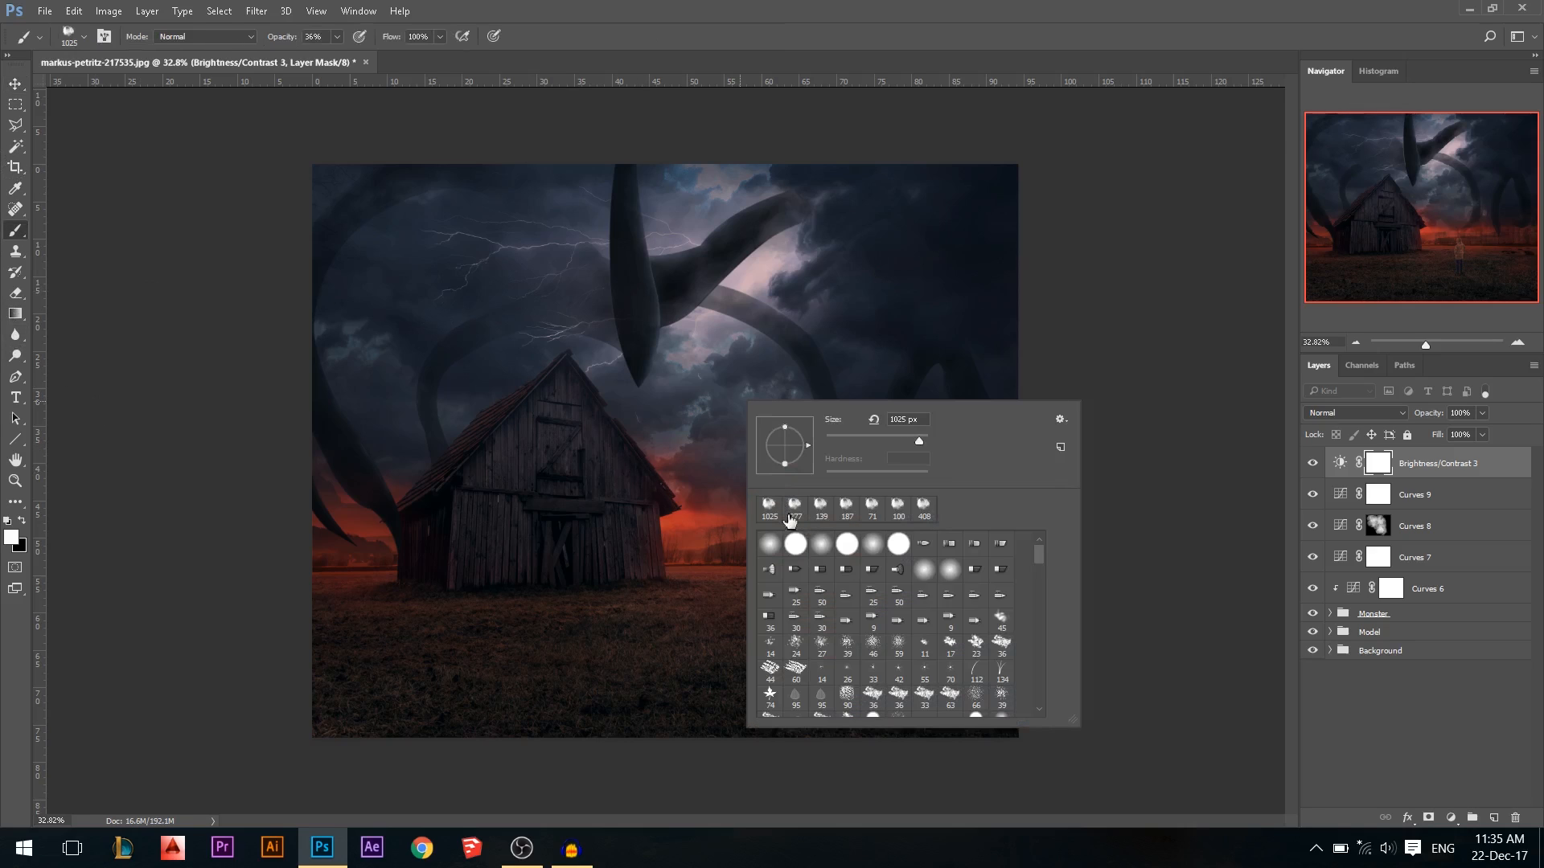
{"action": "mouse_move", "coordinate": [696, 419]}
{"action": "left_mouse_down"}
{"action": "mouse_move", "coordinate": [740, 421]}
{"action": "mouse_move", "coordinate": [736, 403]}
{"action": "left_mouse_up"}
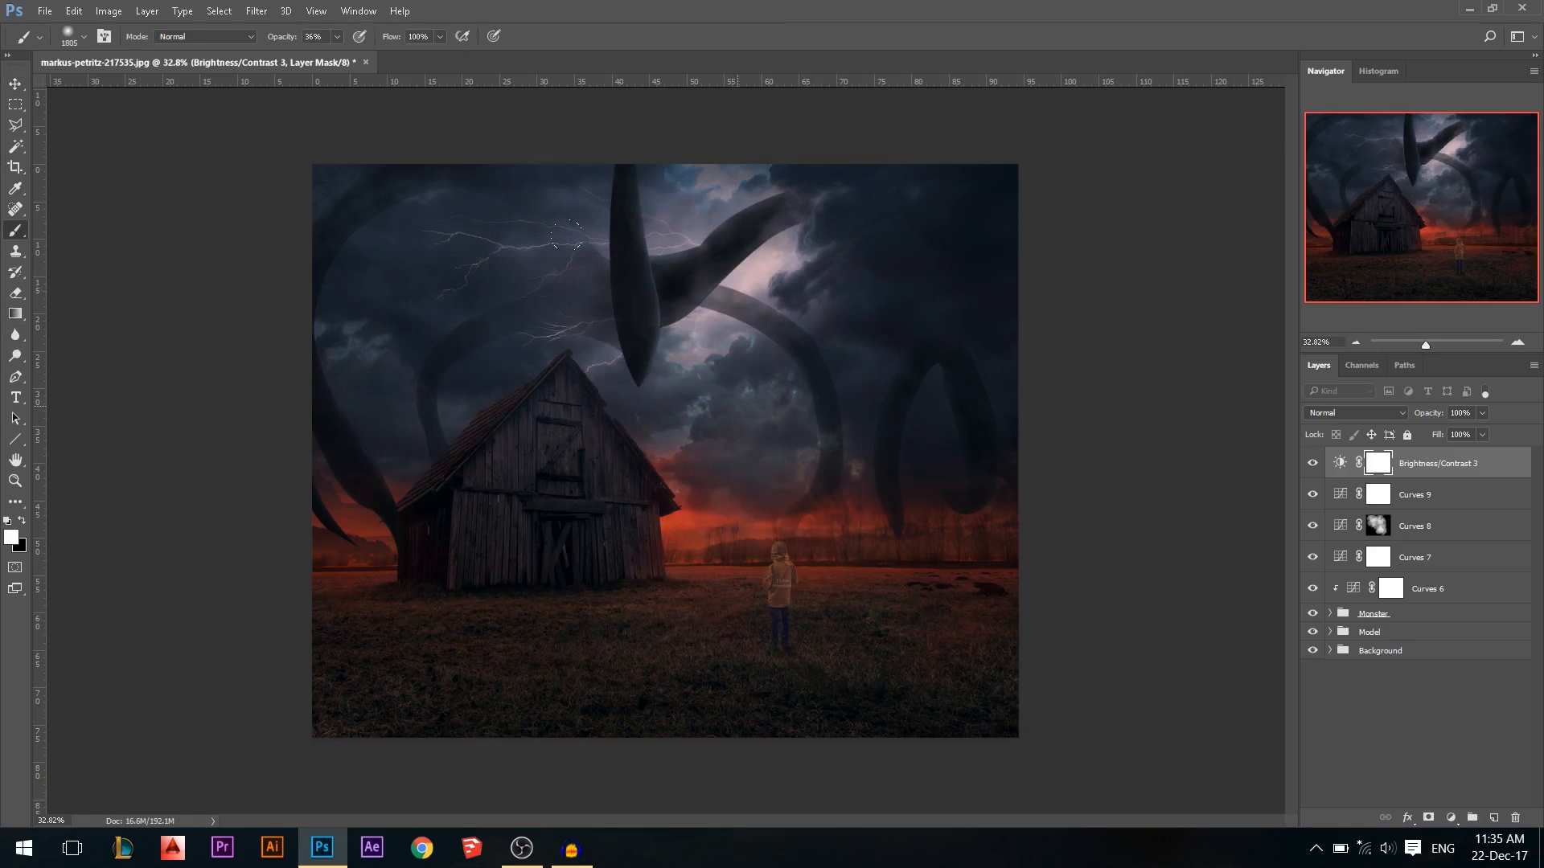
{"action": "key", "text": "x"}
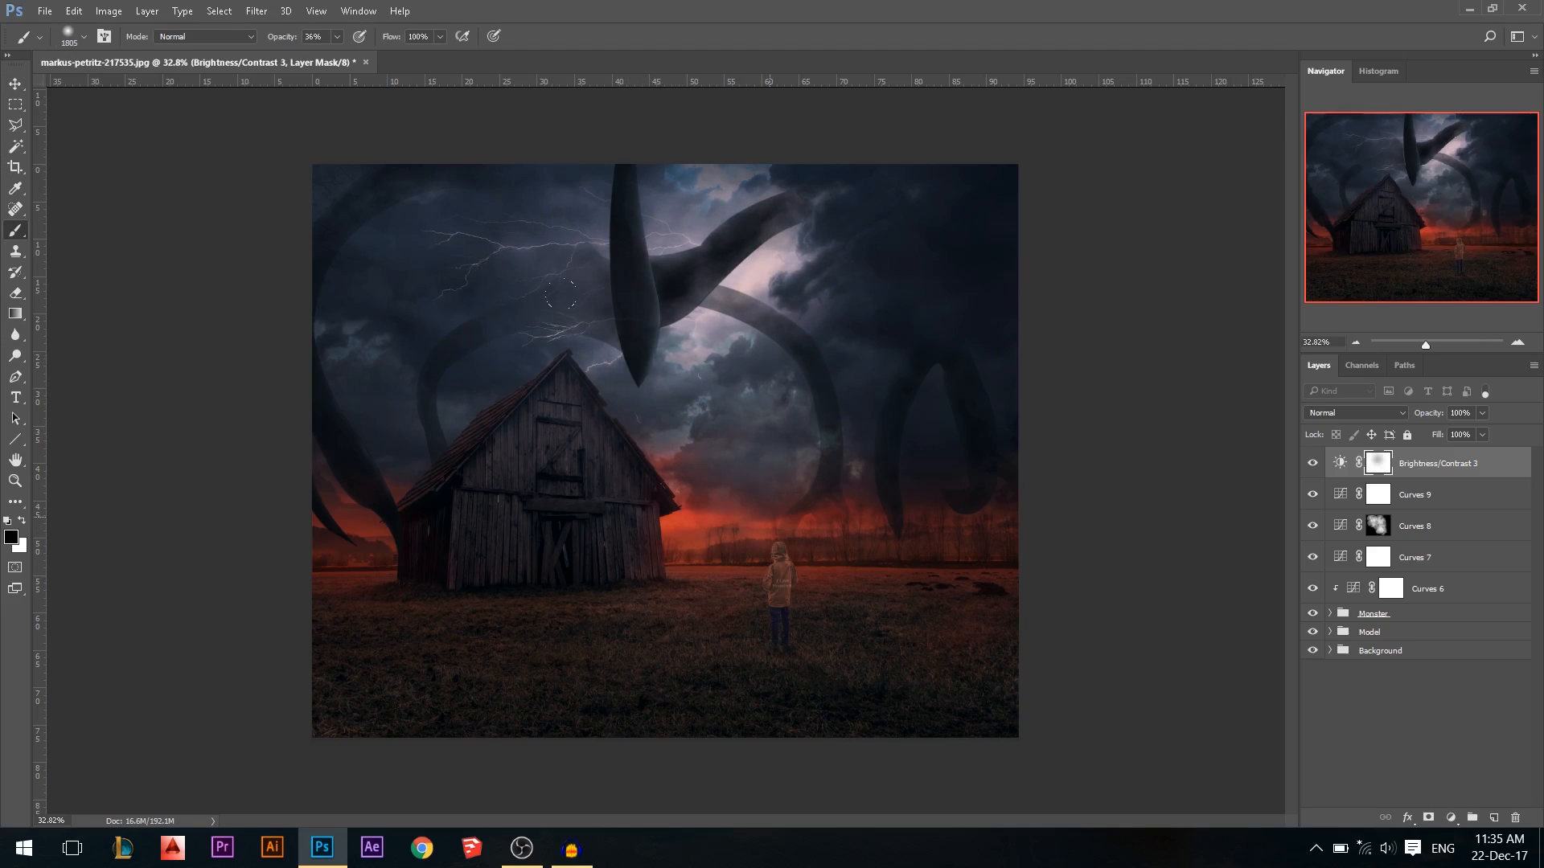
{"action": "left_click", "coordinate": [697, 426], "text": "alt"}
{"action": "left_click", "coordinate": [784, 596]}
{"action": "left_click_drag", "start_coordinate": [731, 524], "coordinate": [831, 437]}
{"action": "left_click", "coordinate": [1309, 461]}
{"action": "left_click", "coordinate": [1312, 464]}
{"action": "left_click", "coordinate": [1316, 467]}
{"action": "left_click", "coordinate": [1315, 465]}
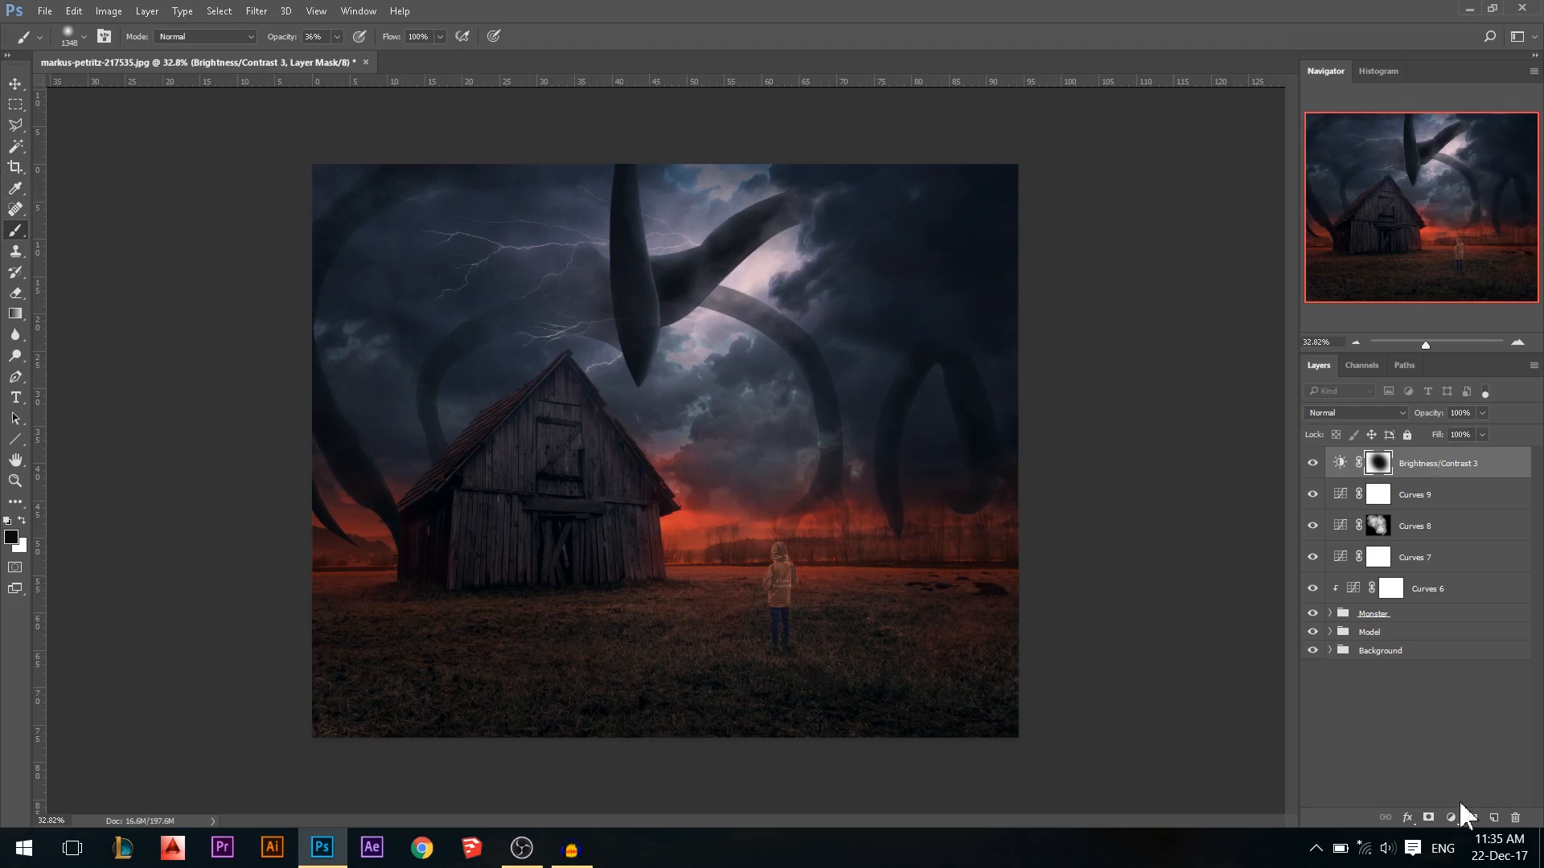
Add a second Brightness/Contrast adjustment on top and raise its brightness slightly
{"action": "left_click", "coordinate": [1451, 814]}
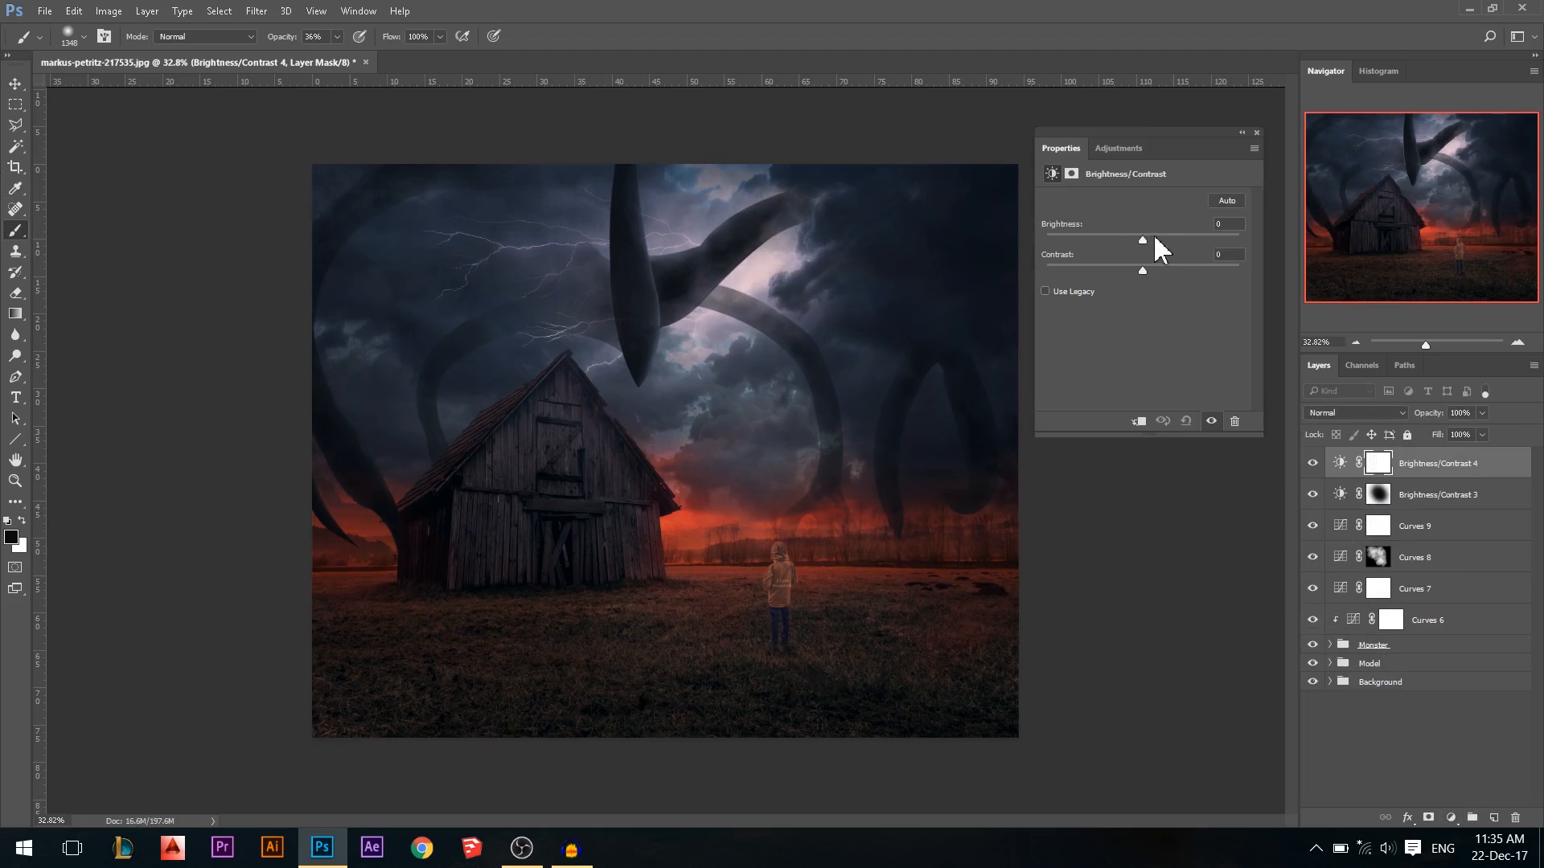
{"action": "mouse_move", "coordinate": [1143, 240]}
{"action": "left_mouse_down"}
{"action": "mouse_move", "coordinate": [1174, 233]}
{"action": "mouse_move", "coordinate": [1159, 239]}
{"action": "left_mouse_up"}
{"action": "left_click", "coordinate": [1257, 132]}
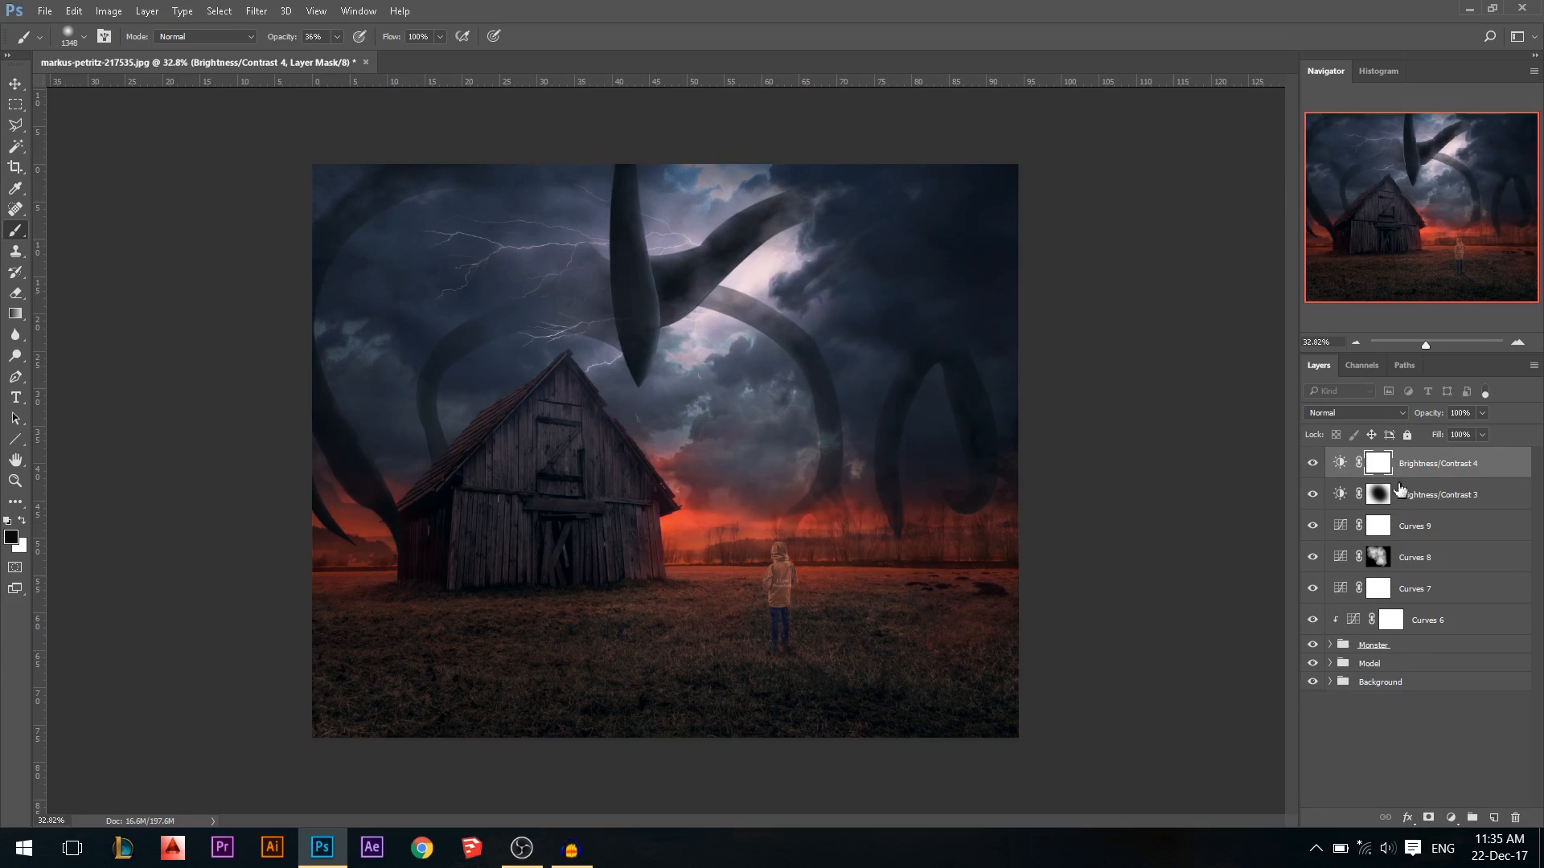
Invert the brightening adjustment's mask, reveal the effect around the image centre with a soft white 36% brush, and compare it on and off
{"action": "key", "text": "ctrl+i"}
{"action": "key", "text": "x"}
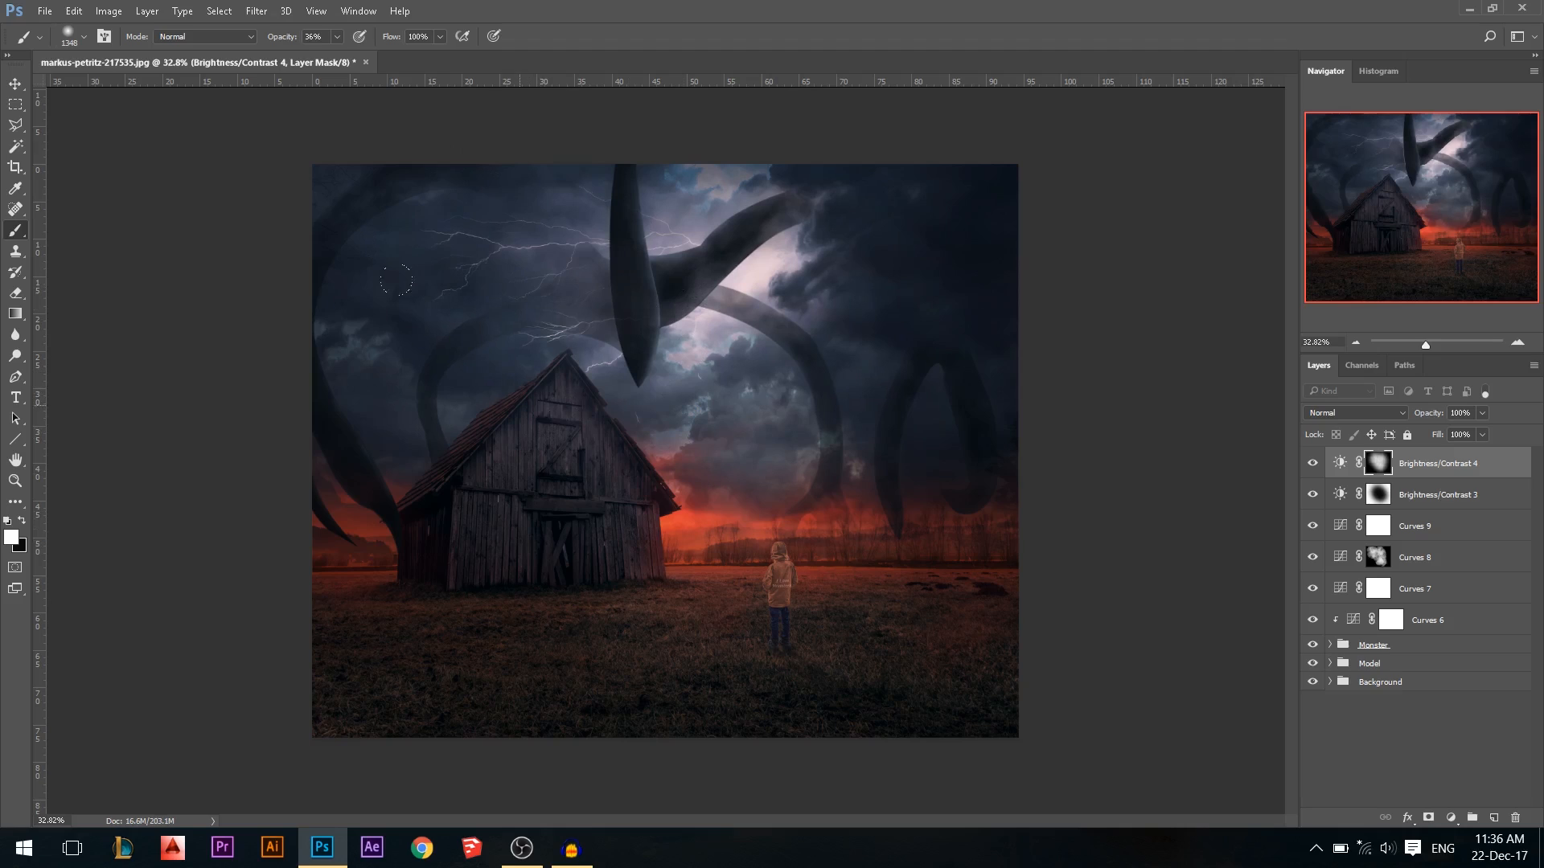
{"action": "key", "text": "v"}
{"action": "left_click_drag", "start_coordinate": [1313, 497], "coordinate": [1316, 470]}
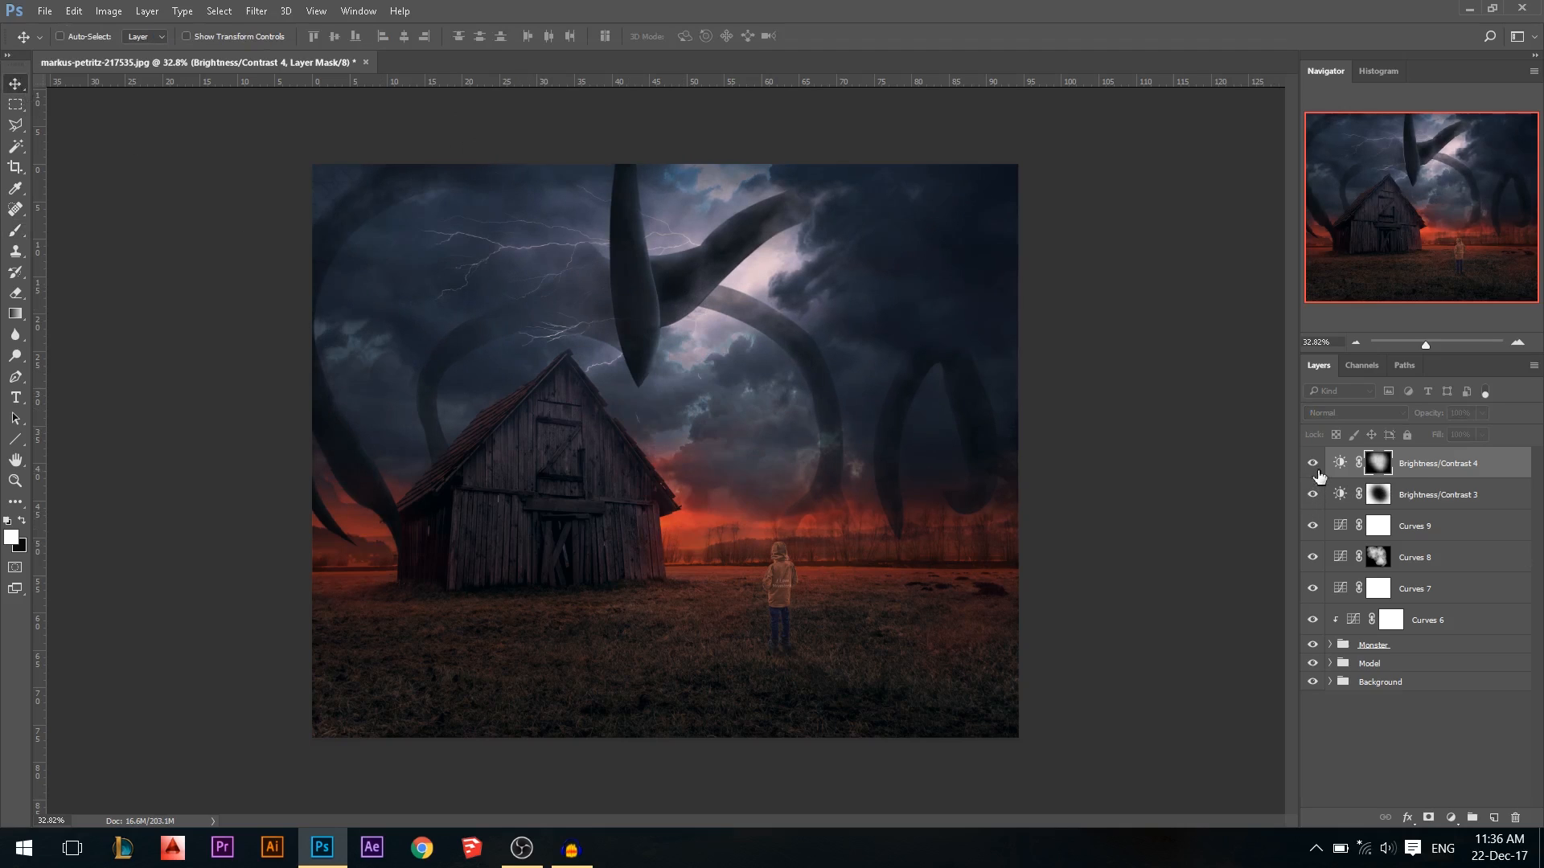
Stamp all visible layers into a new merged layer at the top of the layer stack
{"action": "scroll", "coordinate": [837, 519], "scroll_direction": "up", "scroll_amount": 1}
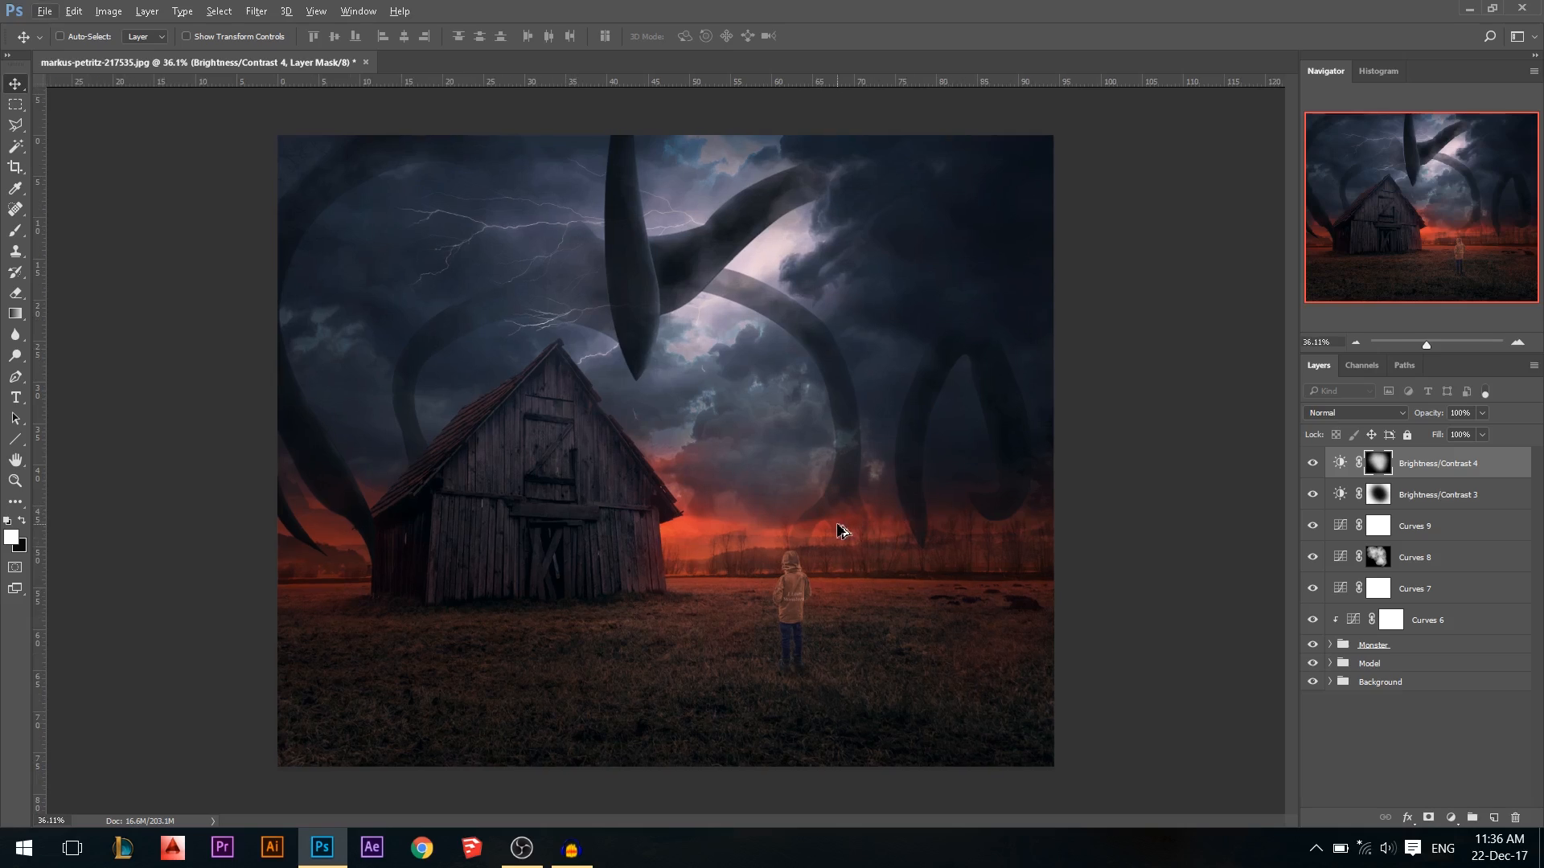
{"action": "key", "text": "ctrl"}
{"action": "key", "text": "ctrl+shift+alt+n"}
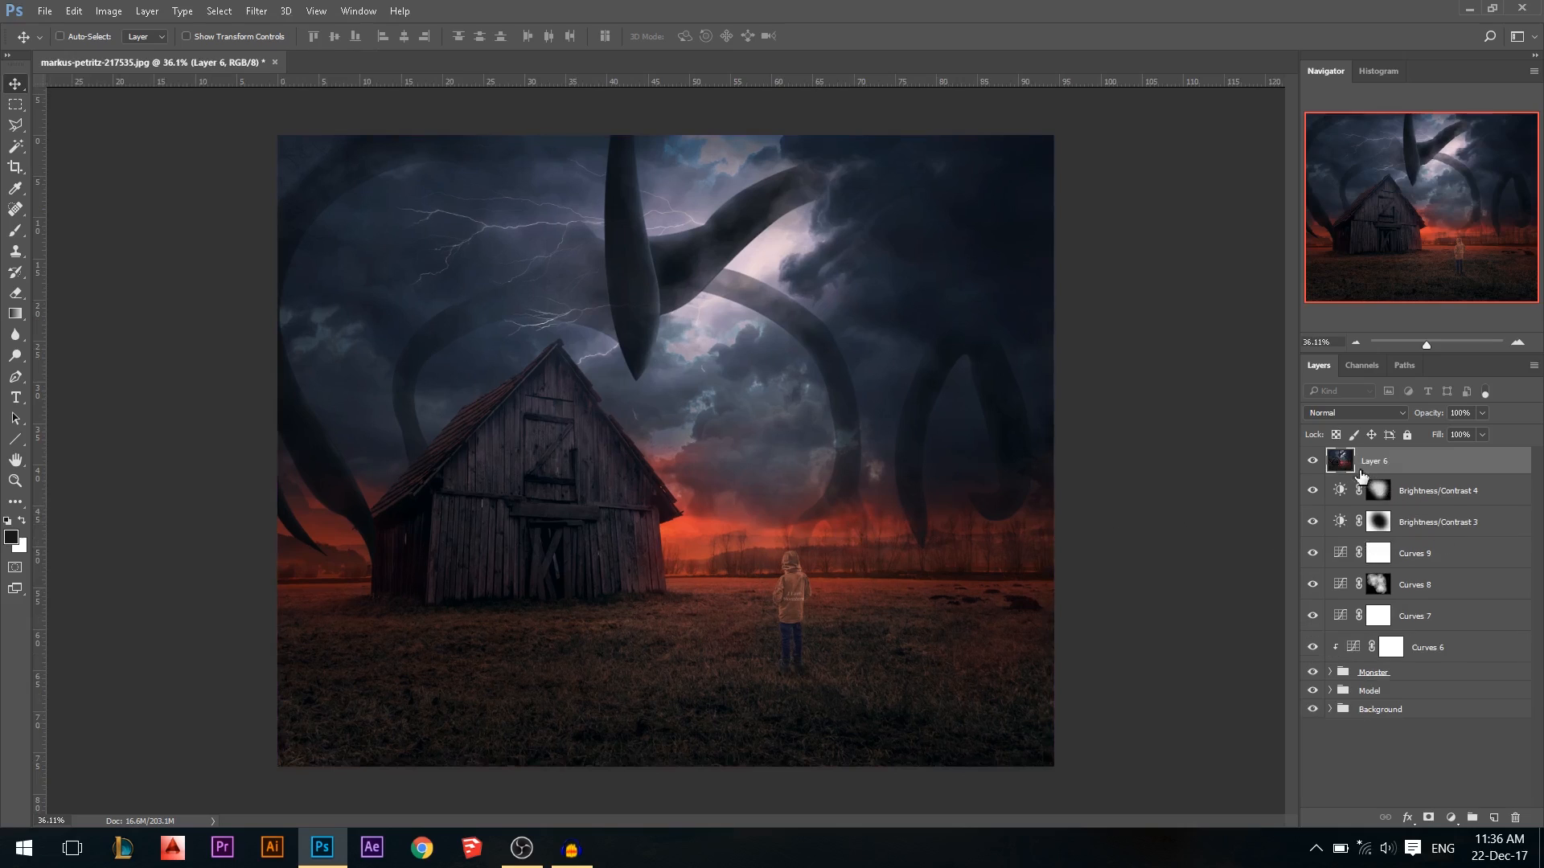
{"action": "scroll", "coordinate": [1000, 510], "scroll_direction": "down", "scroll_amount": 1}
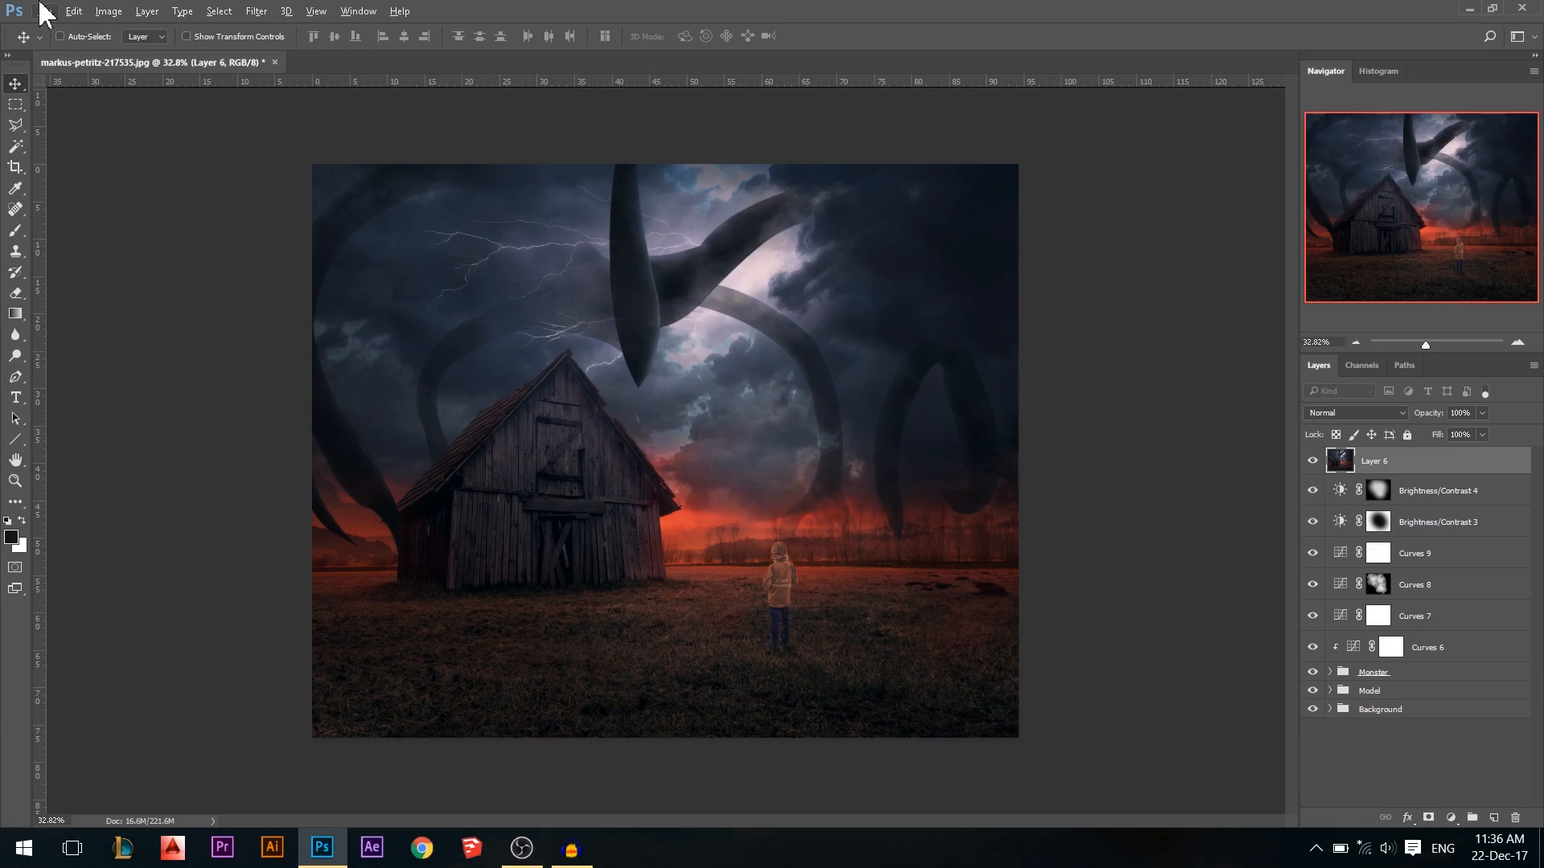
Open the Camera Raw Filter on the merged layer, set Contrast to +4 and Clarity to -11, and adjust the Vibrance
{"action": "left_click", "coordinate": [254, 13]}
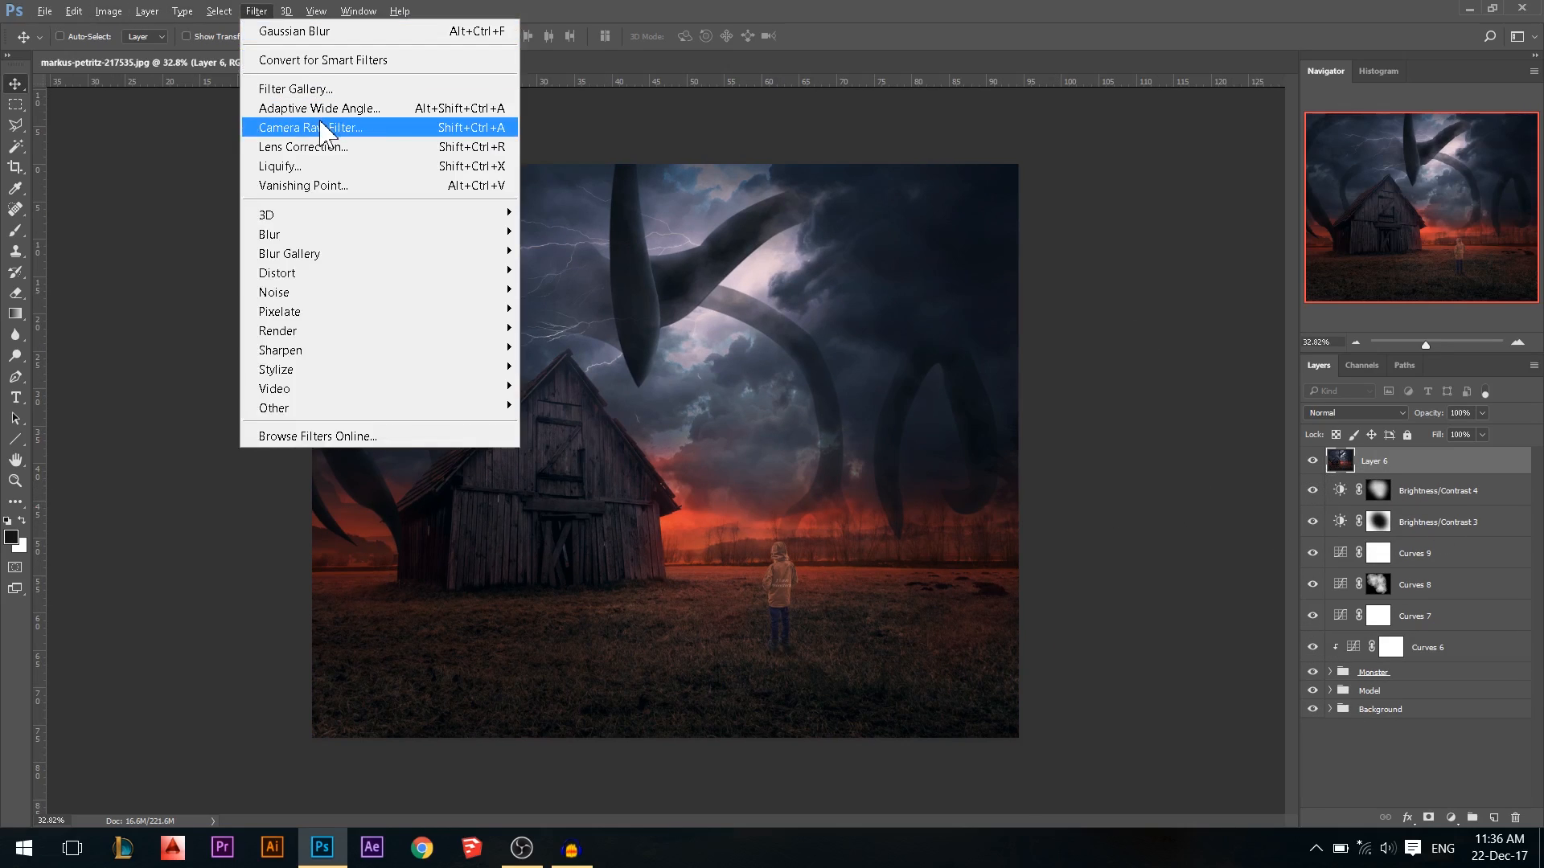
{"action": "left_click", "coordinate": [420, 127]}
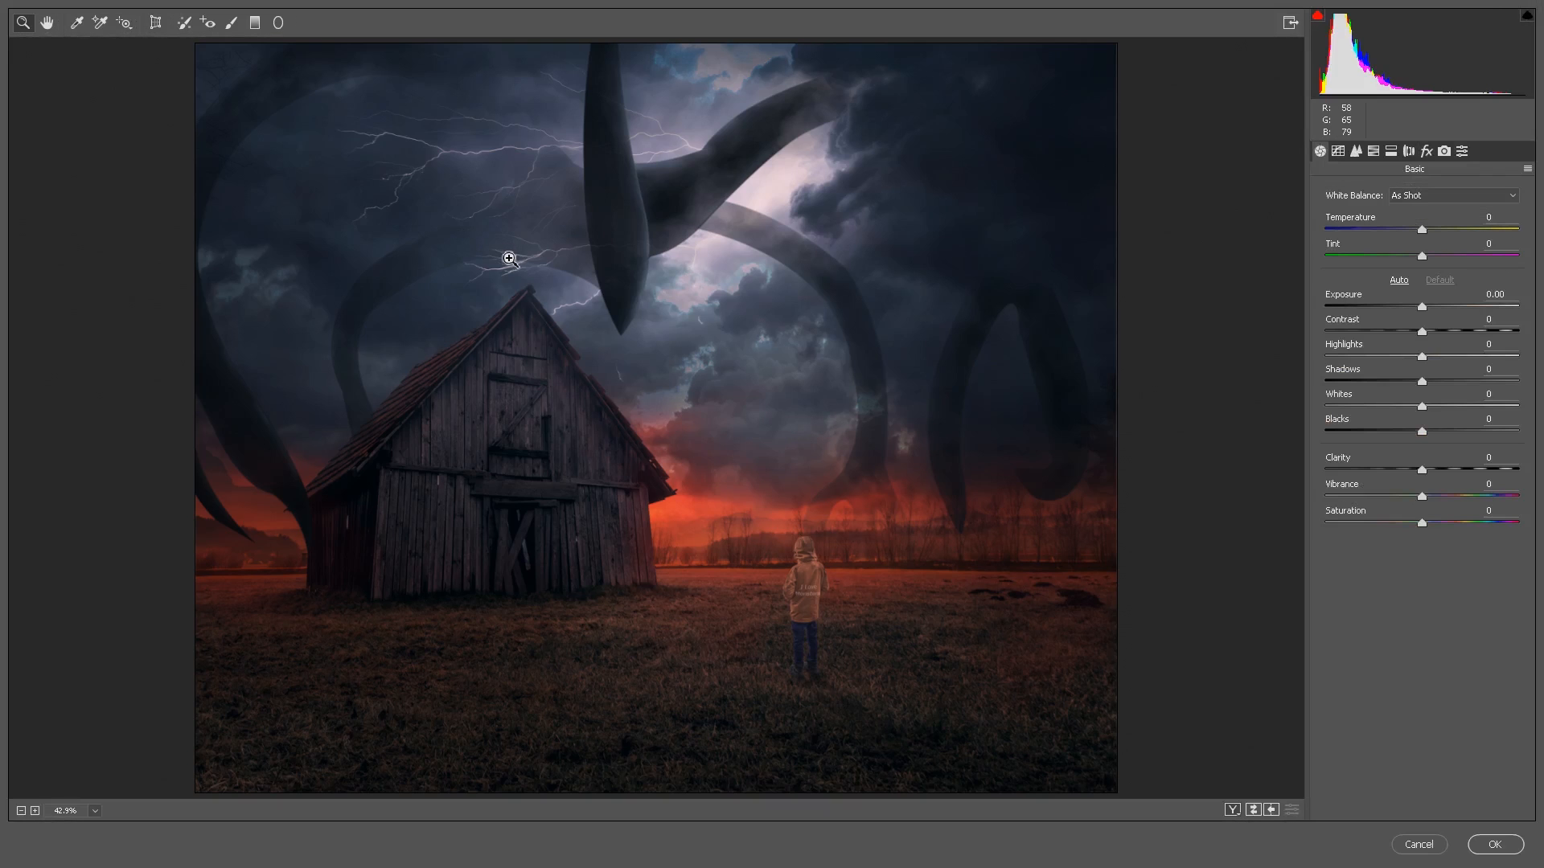
{"action": "left_click", "coordinate": [1290, 25]}
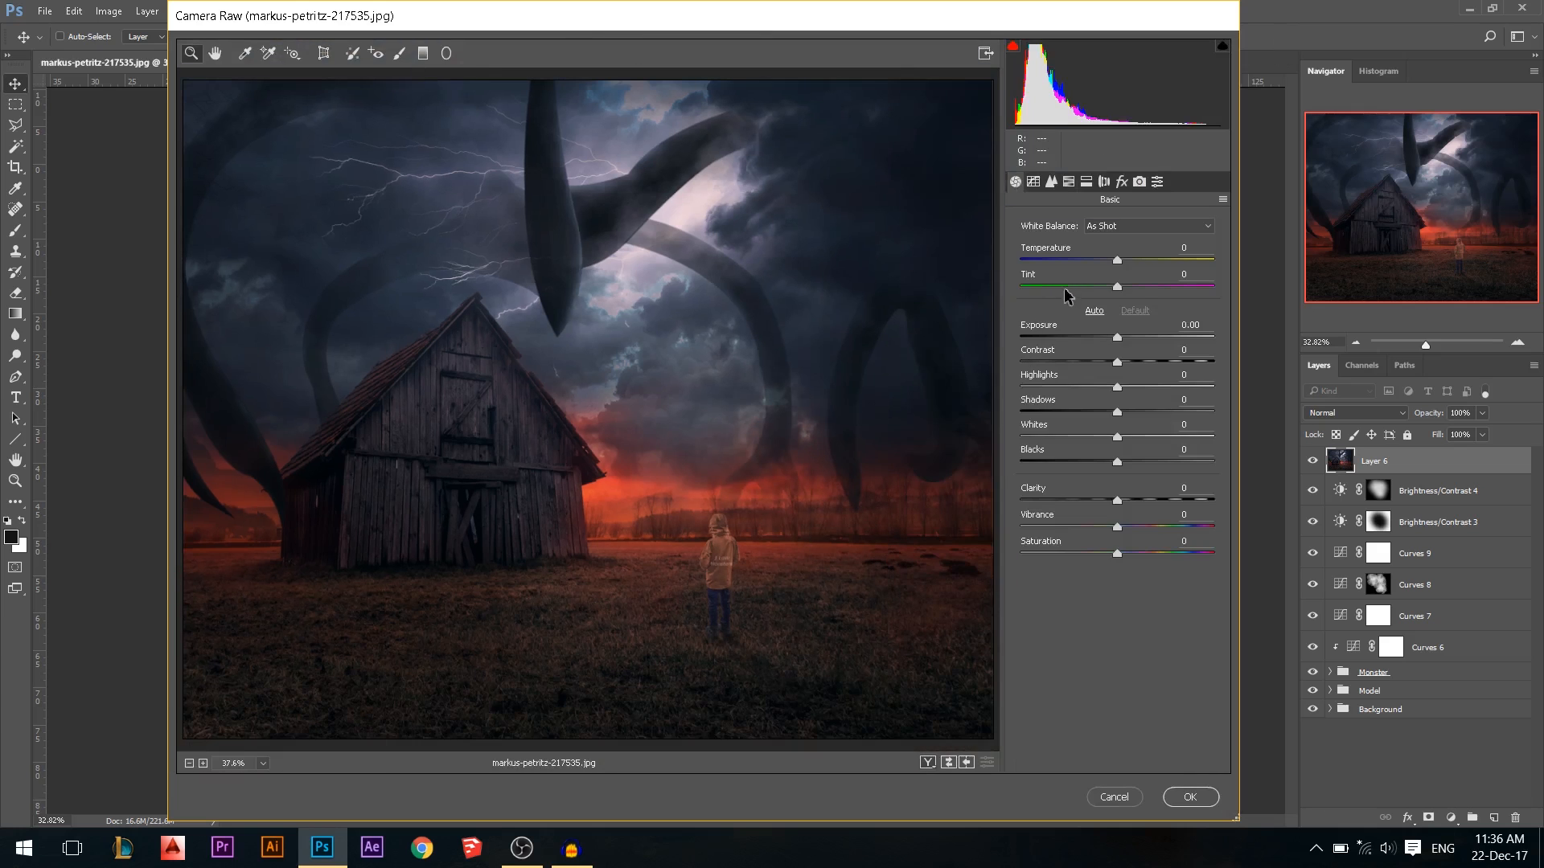
{"action": "left_click_drag", "start_coordinate": [1117, 362], "coordinate": [1121, 362]}
{"action": "left_click_drag", "start_coordinate": [1113, 497], "coordinate": [1156, 521]}
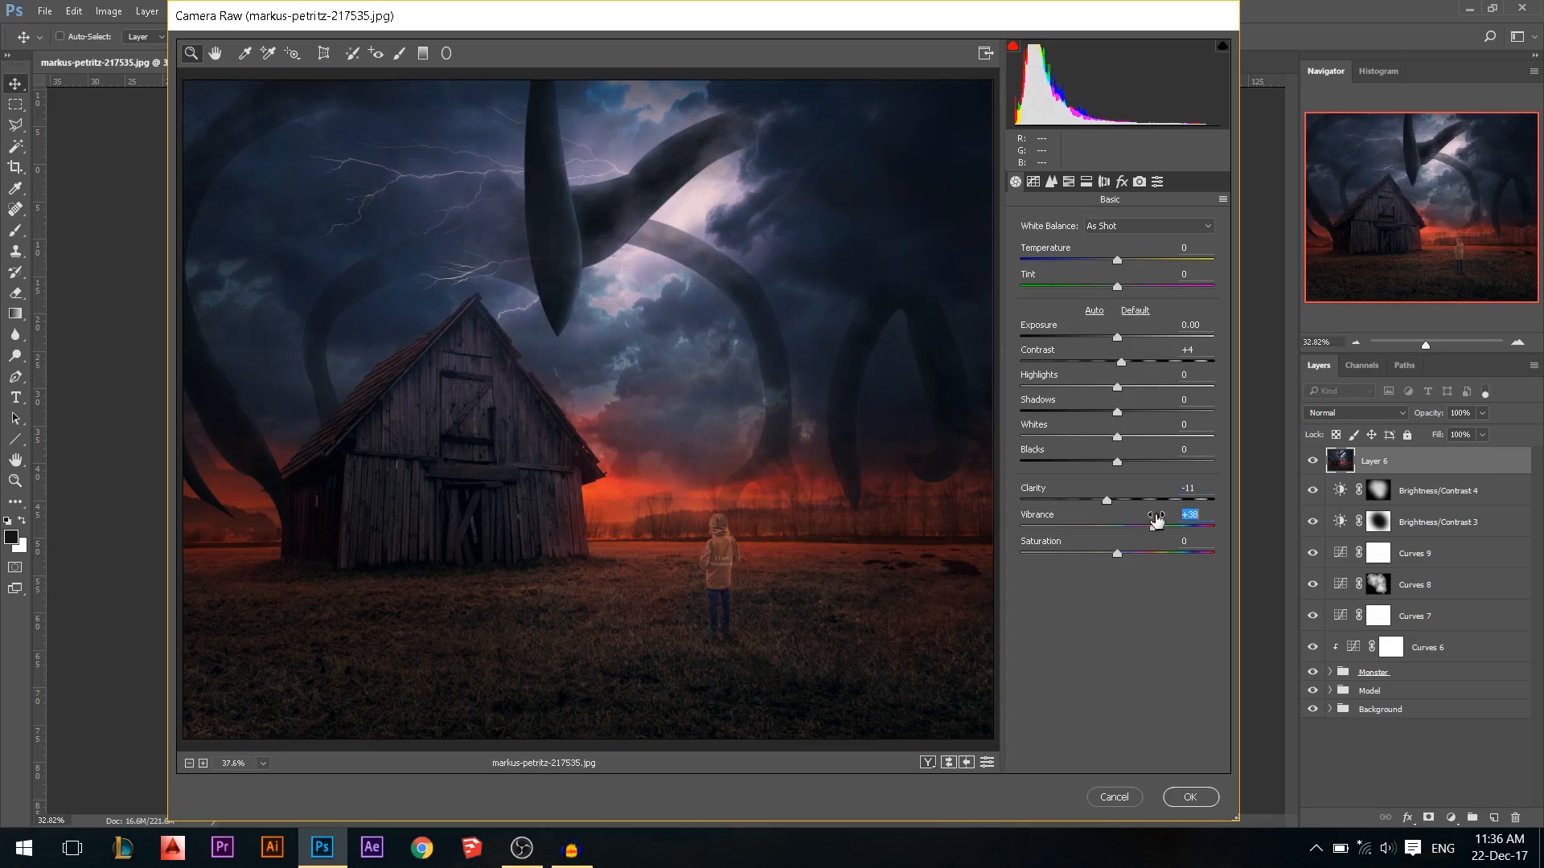
{"action": "double_click", "coordinate": [1156, 521]}
Set Dehaze to +24 and the Post Crop Vignetting amount to -9 in the Camera Raw effects, and apply the filter
{"action": "left_click", "coordinate": [1138, 184]}
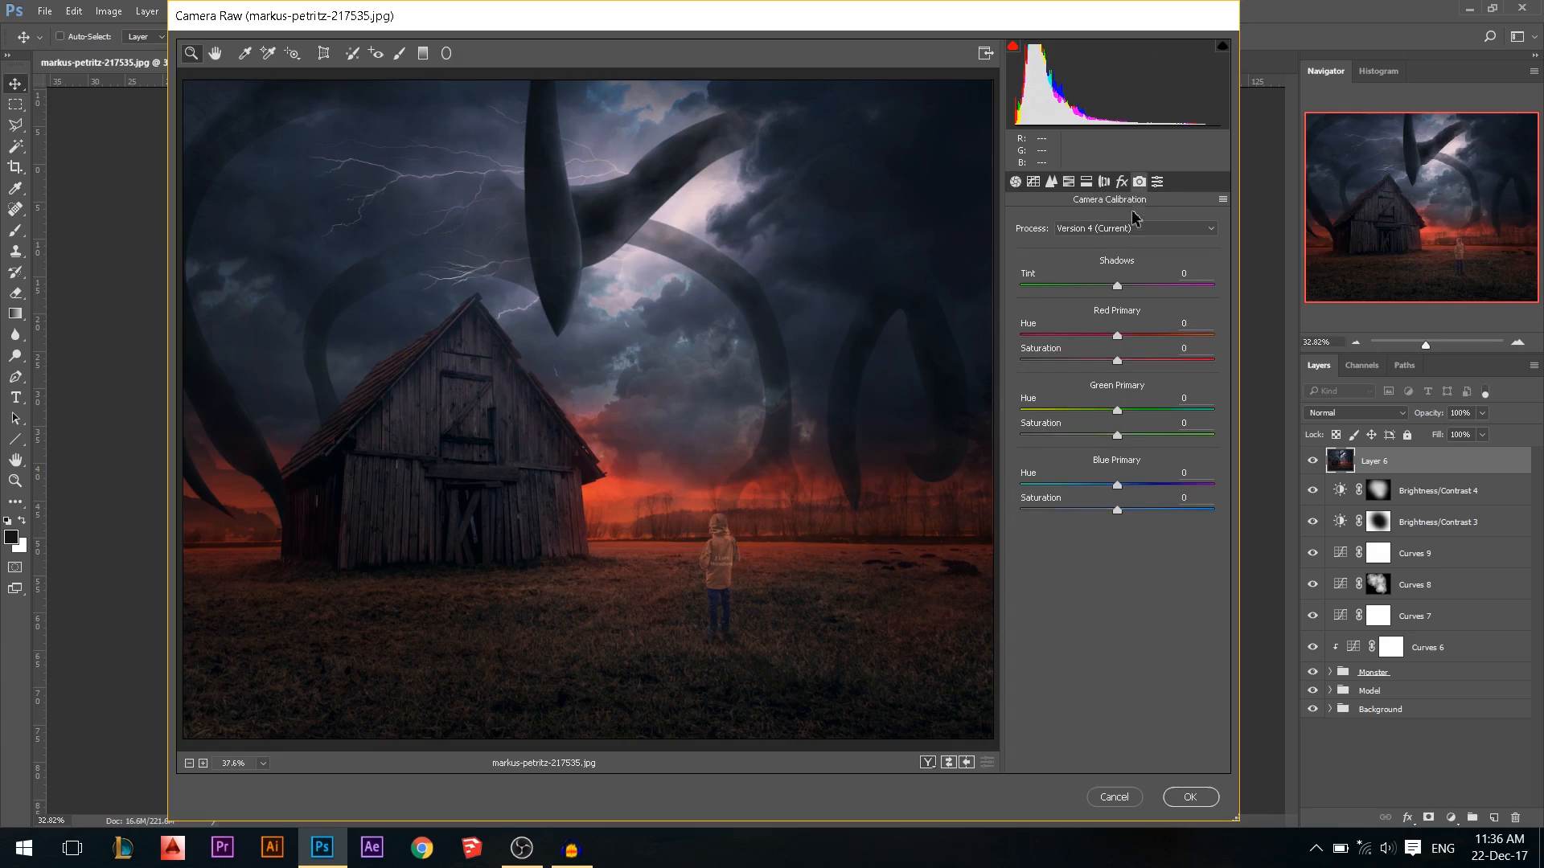
{"action": "left_click", "coordinate": [1118, 188]}
{"action": "left_click_drag", "start_coordinate": [1117, 250], "coordinate": [1145, 246]}
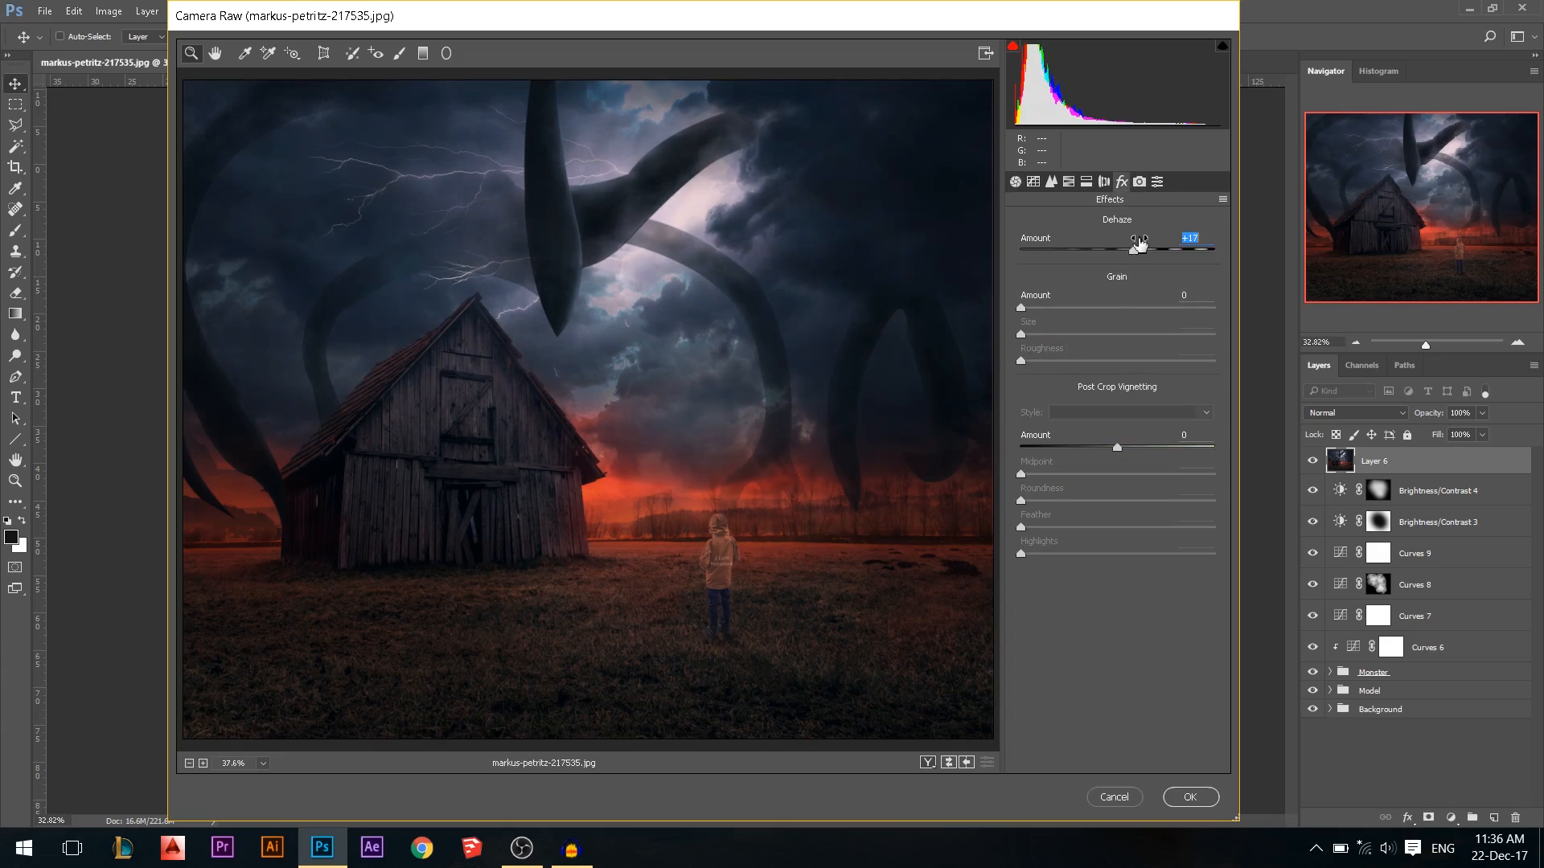
{"action": "left_click_drag", "start_coordinate": [1148, 242], "coordinate": [1145, 242]}
{"action": "left_click_drag", "start_coordinate": [1120, 439], "coordinate": [1111, 441]}
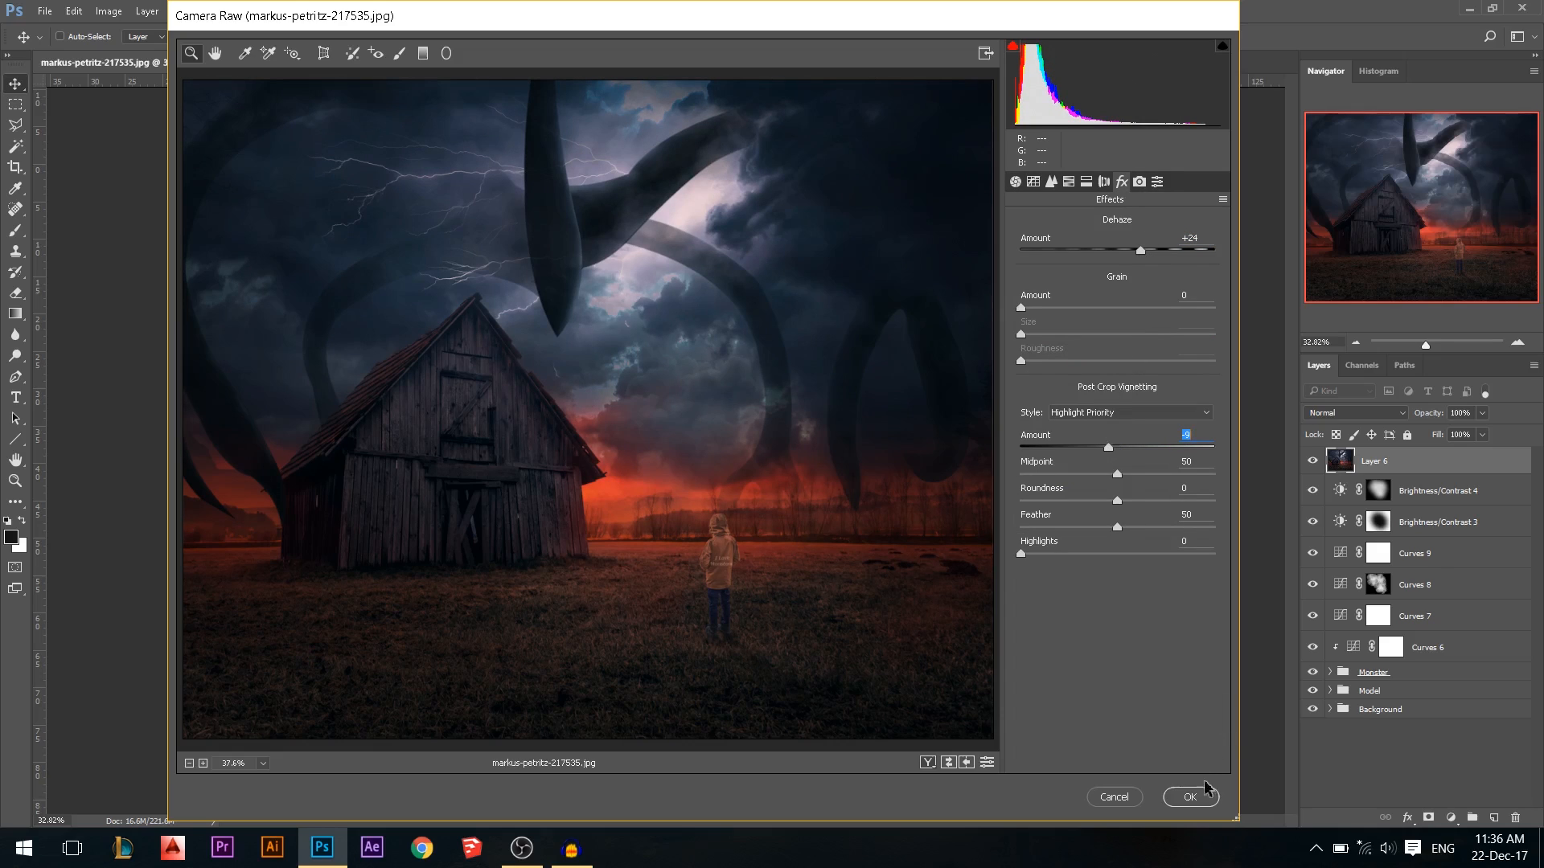
{"action": "left_click", "coordinate": [1195, 797]}
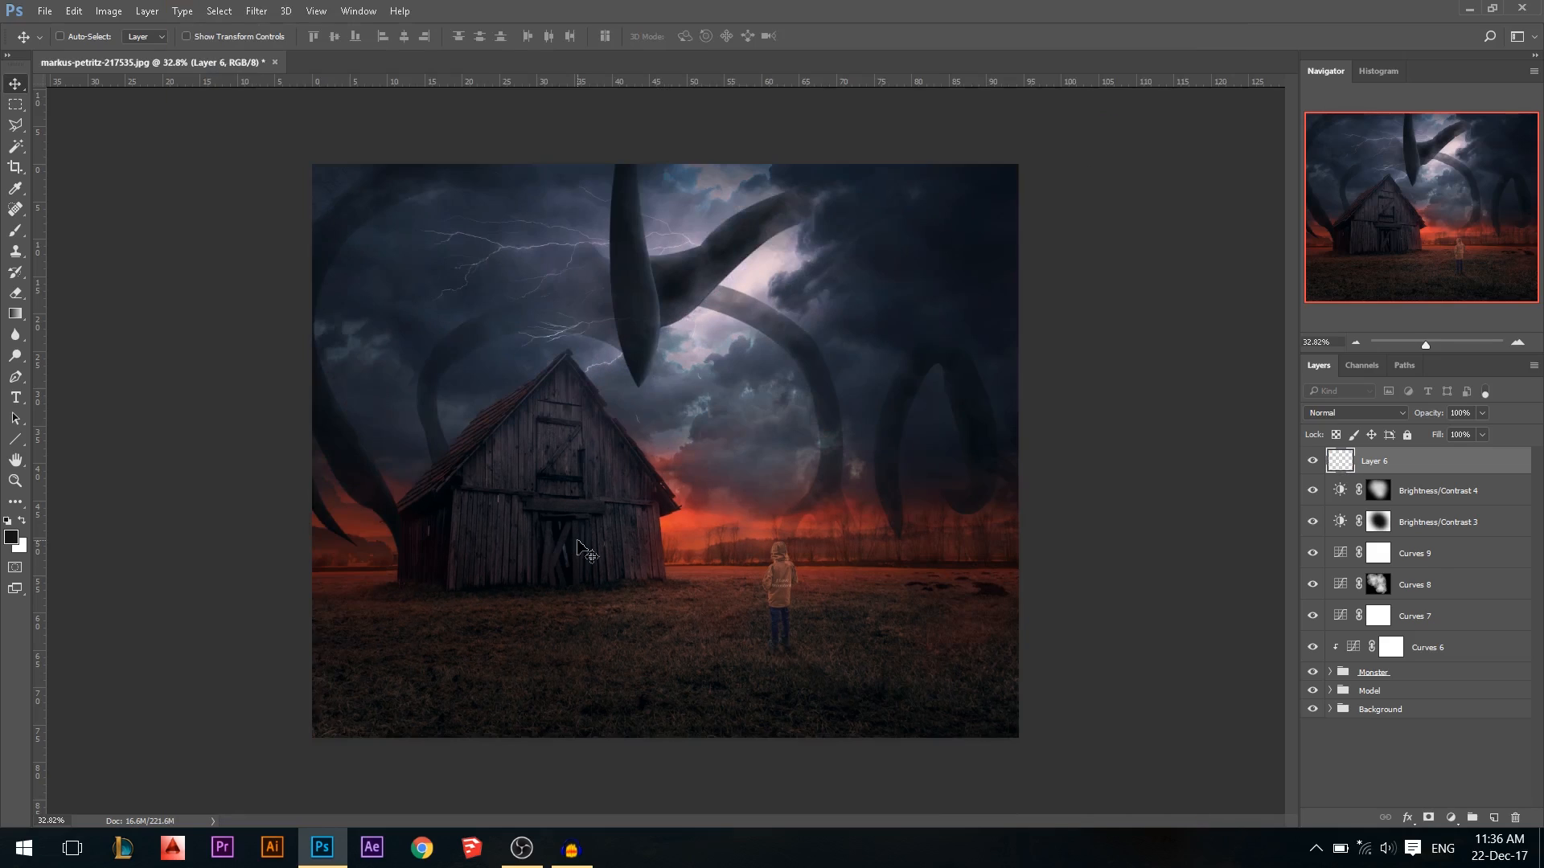
{"action": "scroll", "coordinate": [611, 554], "scroll_direction": "up", "scroll_amount": 1}
{"action": "scroll", "coordinate": [842, 581], "scroll_direction": "down", "scroll_amount": 1}
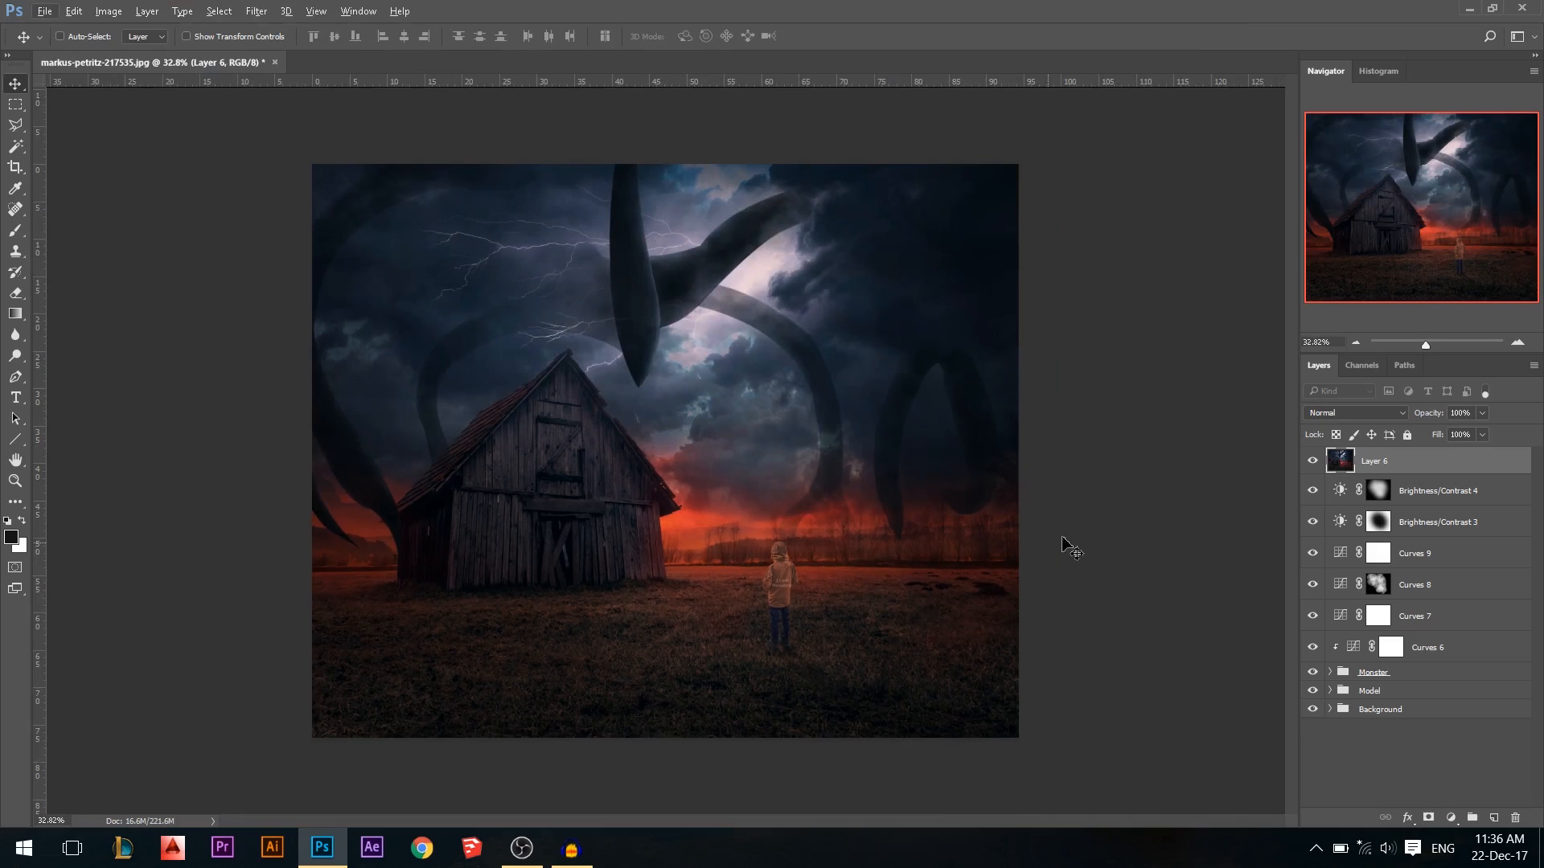